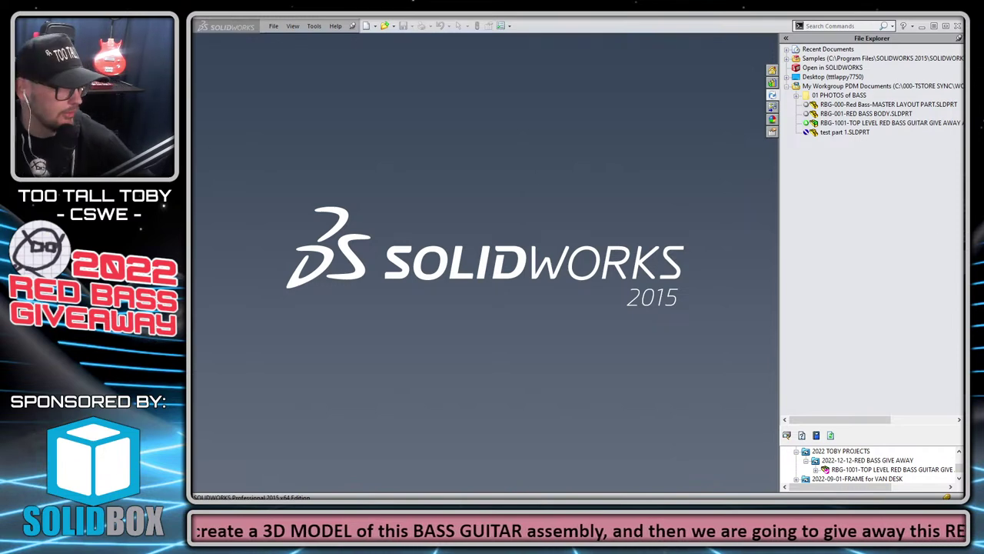
# - Bring up and resize the desk camera window, then circle the pink box and clear organizer
pyautogui.hotkey('alt', 'Tab')
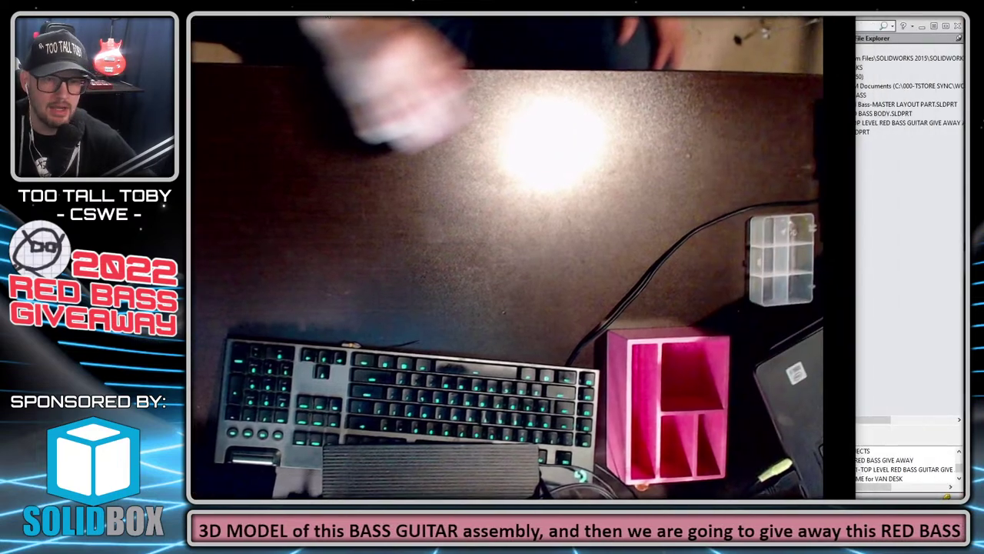
pyautogui.doubleClick(434, 30)
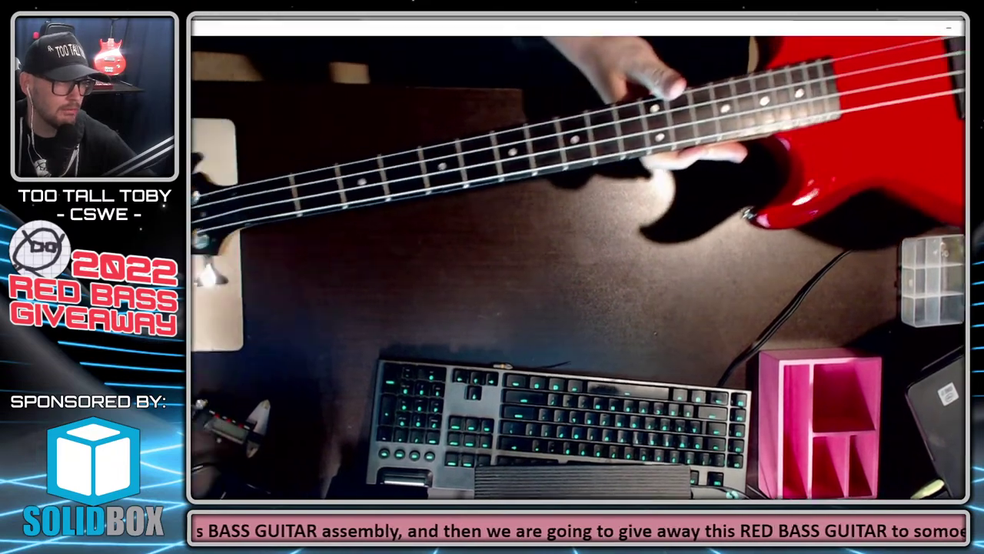
pyautogui.moveTo(421, 20); pyautogui.dragTo(384, 52)
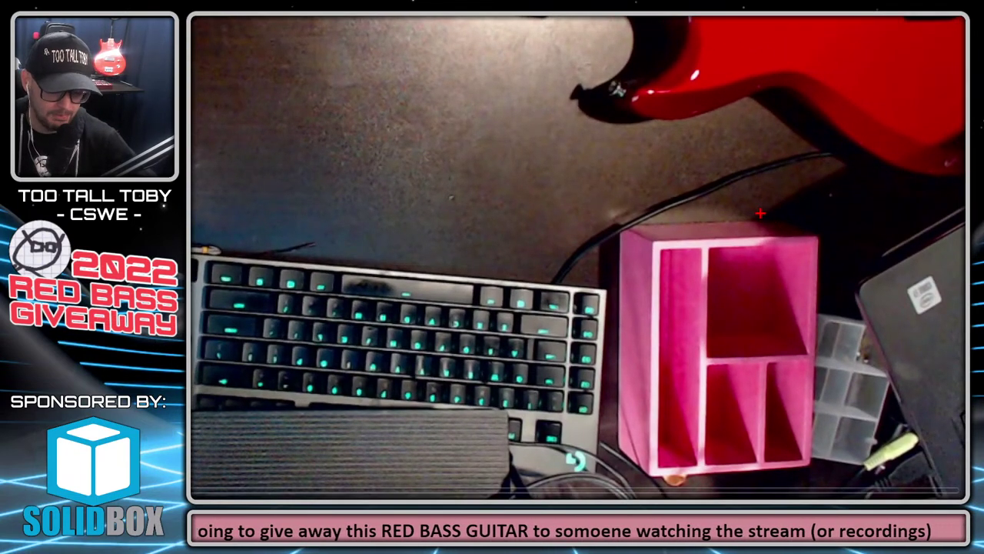
pyautogui.moveTo(719, 208)
pyautogui.mouseDown()
pyautogui.moveTo(609, 222)
pyautogui.moveTo(600, 486)
pyautogui.moveTo(804, 400)
pyautogui.moveTo(723, 208)
pyautogui.mouseUp()
pyautogui.moveTo(815, 313)
pyautogui.mouseDown()
pyautogui.moveTo(792, 414)
pyautogui.moveTo(787, 454)
pyautogui.moveTo(863, 482)
pyautogui.moveTo(887, 335)
pyautogui.moveTo(809, 320)
pyautogui.mouseUp()
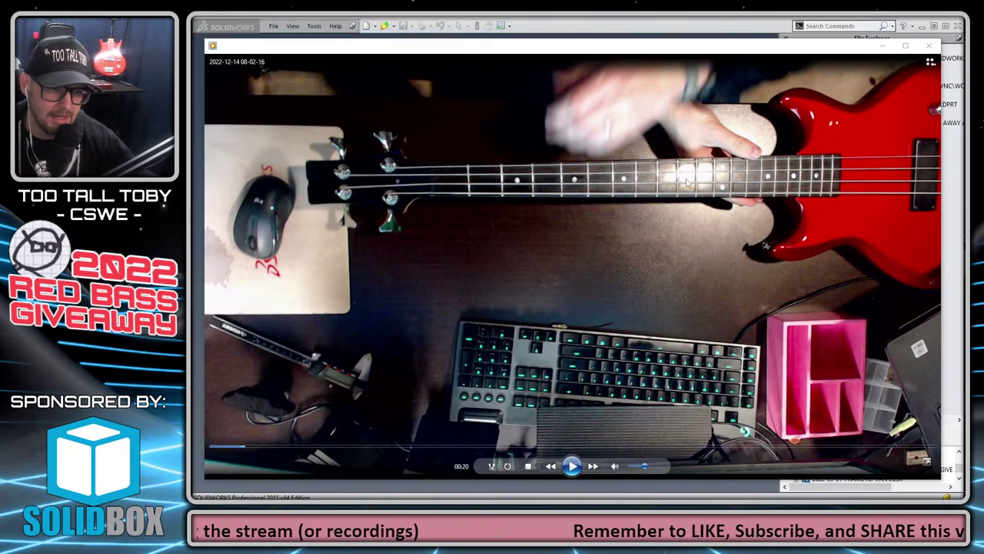
# - Play the desk video, seek ahead and back to 02:28, and pause at 02:40
pyautogui.click(572, 465)
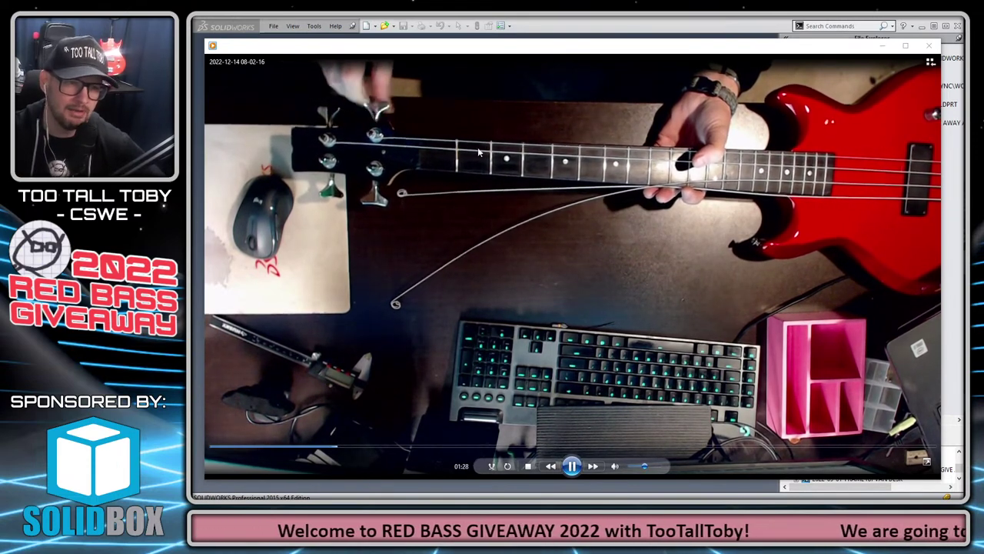
pyautogui.click(444, 449)
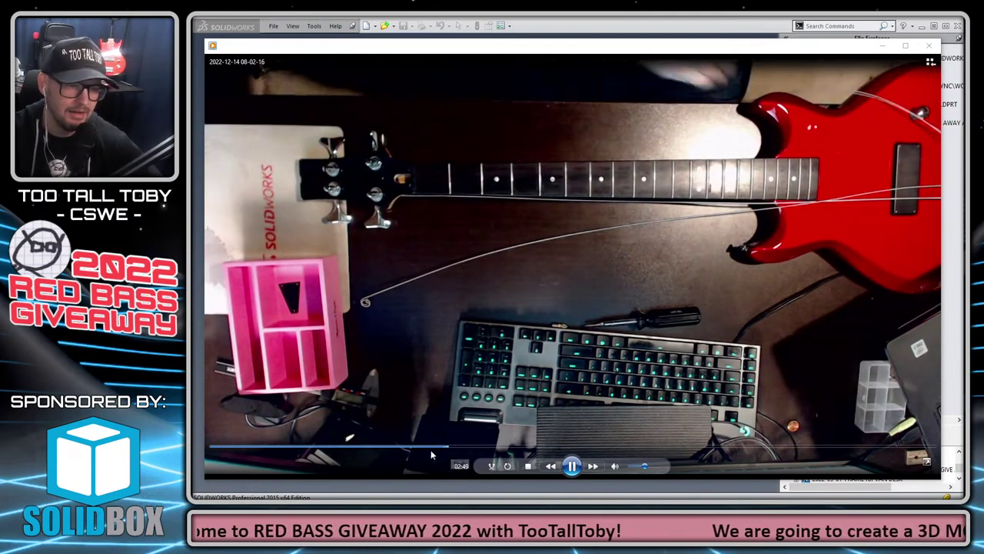
pyautogui.click(416, 450)
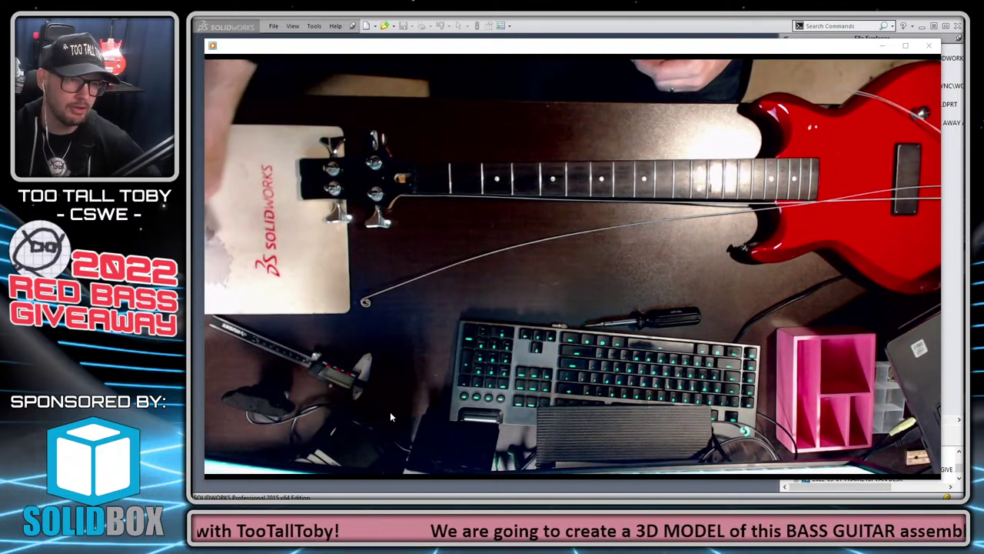
pyautogui.moveTo(524, 458)
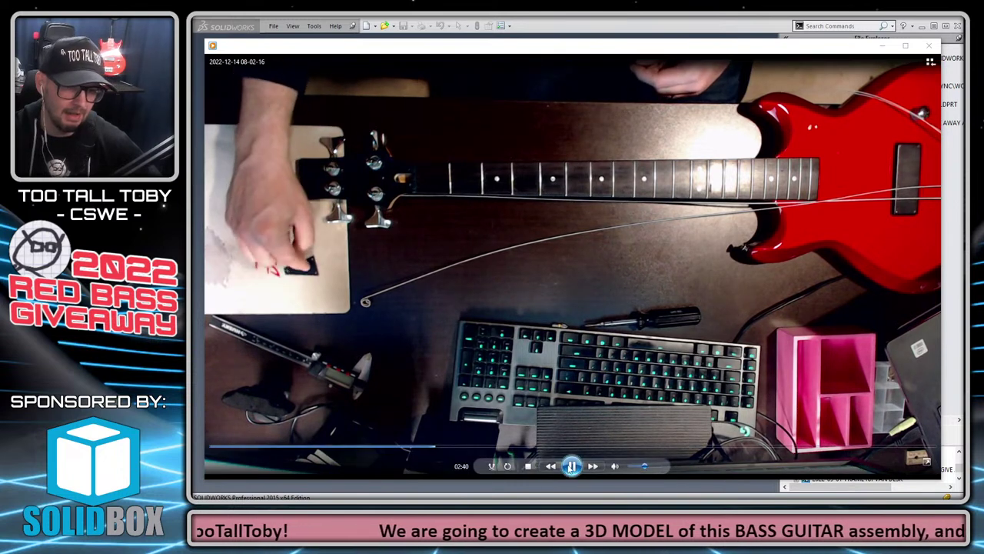
pyautogui.click(572, 465)
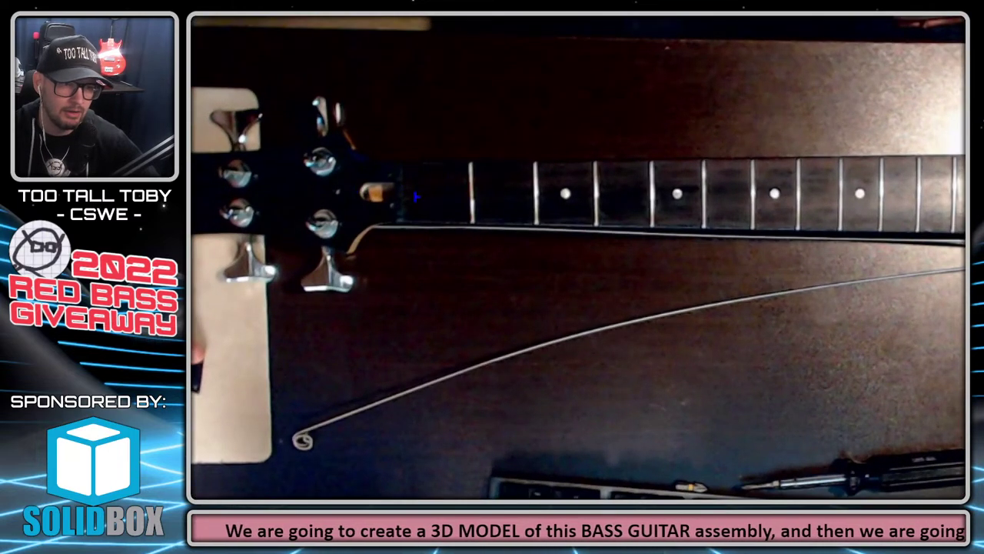
# - Trace the neck, headstock end and both fretboard edges, then scribble red along the fretboard
pyautogui.moveTo(399, 189); pyautogui.dragTo(965, 185)
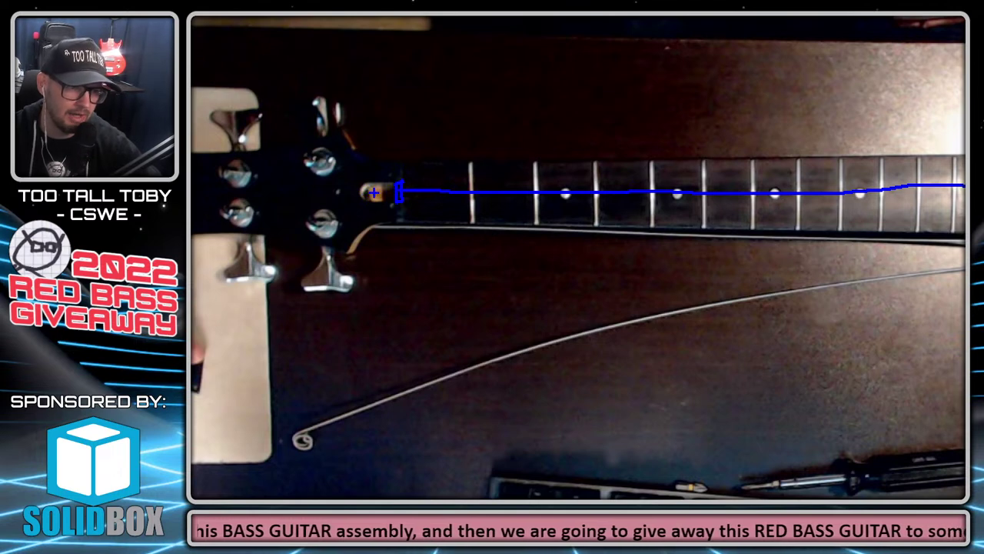
pyautogui.moveTo(356, 86); pyautogui.dragTo(361, 178)
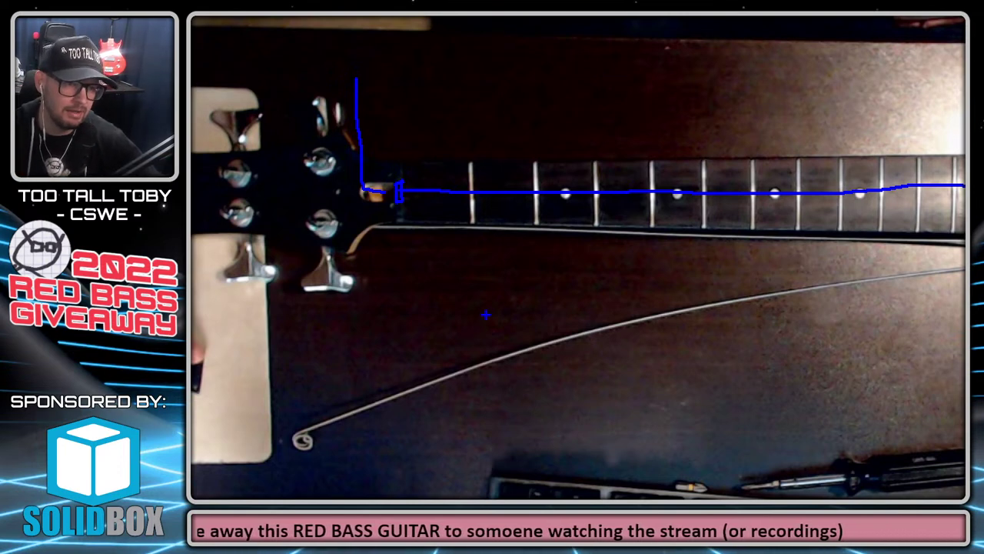
pyautogui.moveTo(392, 205); pyautogui.dragTo(966, 207)
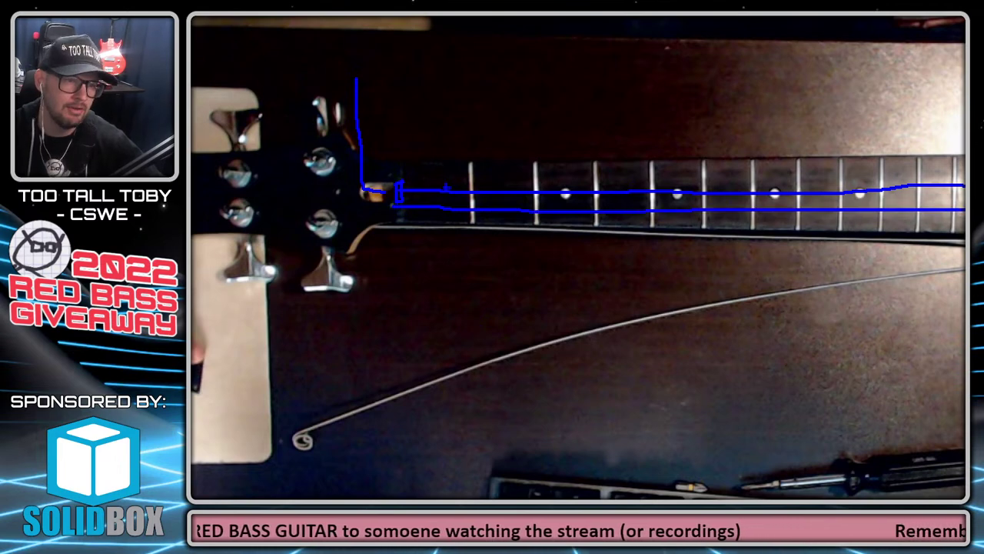
pyautogui.moveTo(399, 178); pyautogui.dragTo(966, 176)
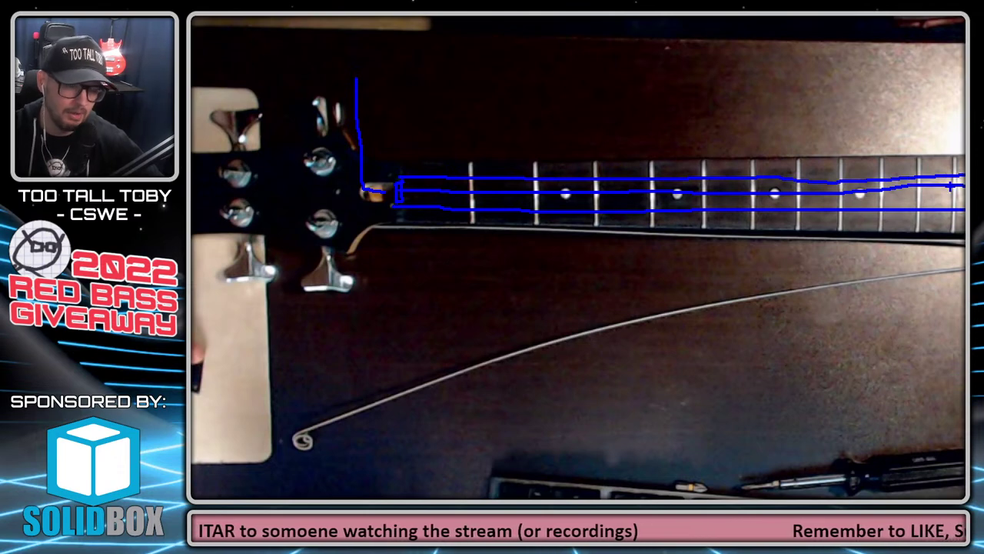
pyautogui.moveTo(413, 188)
pyautogui.mouseDown()
pyautogui.moveTo(459, 181)
pyautogui.moveTo(472, 198)
pyautogui.moveTo(520, 190)
pyautogui.moveTo(555, 208)
pyautogui.moveTo(622, 191)
pyautogui.moveTo(638, 201)
pyautogui.moveTo(699, 193)
pyautogui.moveTo(755, 201)
pyautogui.mouseUp()
pyautogui.moveTo(849, 203)
pyautogui.mouseDown()
pyautogui.moveTo(883, 193)
pyautogui.moveTo(963, 191)
pyautogui.mouseUp()
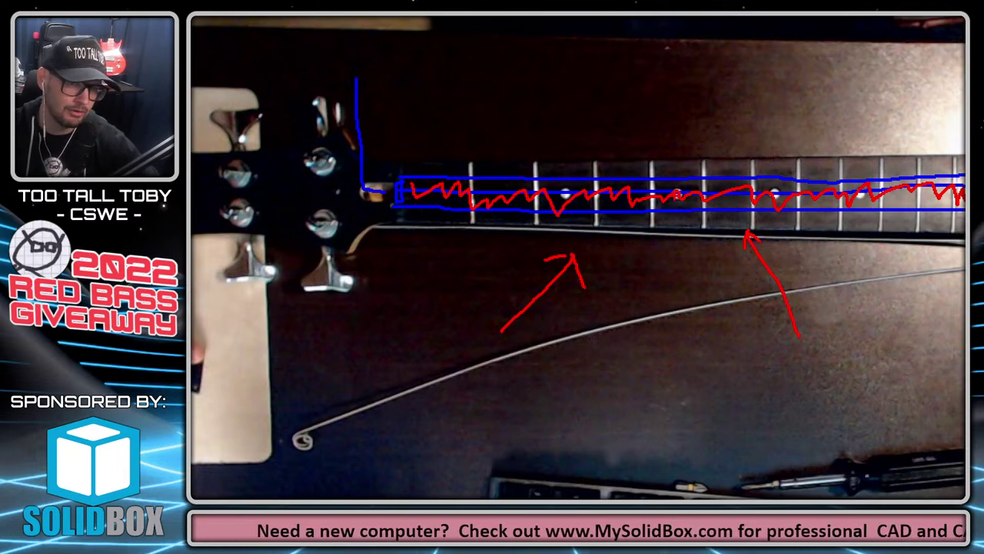
# - Leave the zoomed annotation view and resume the desk video from 02:40
pyautogui.press('Escape')
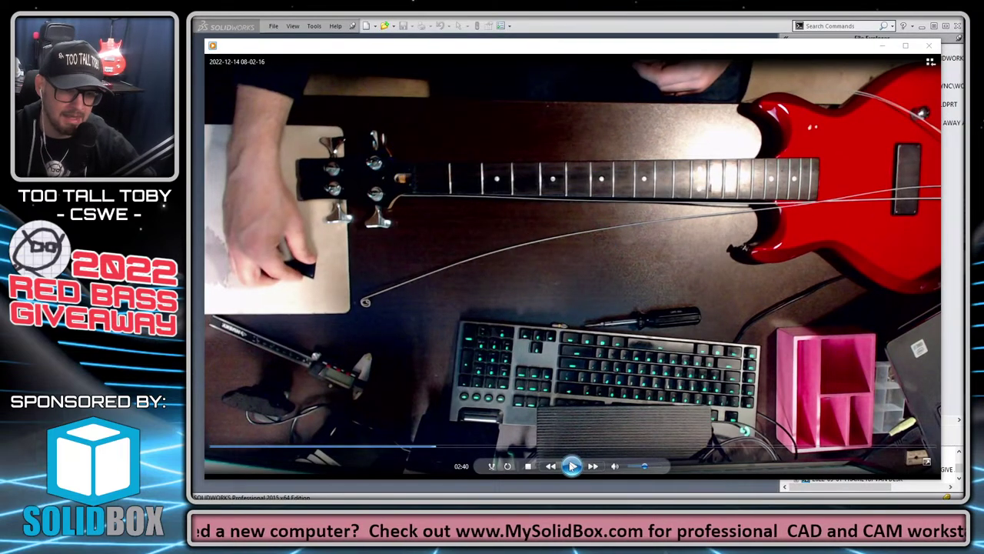
pyautogui.click(571, 465)
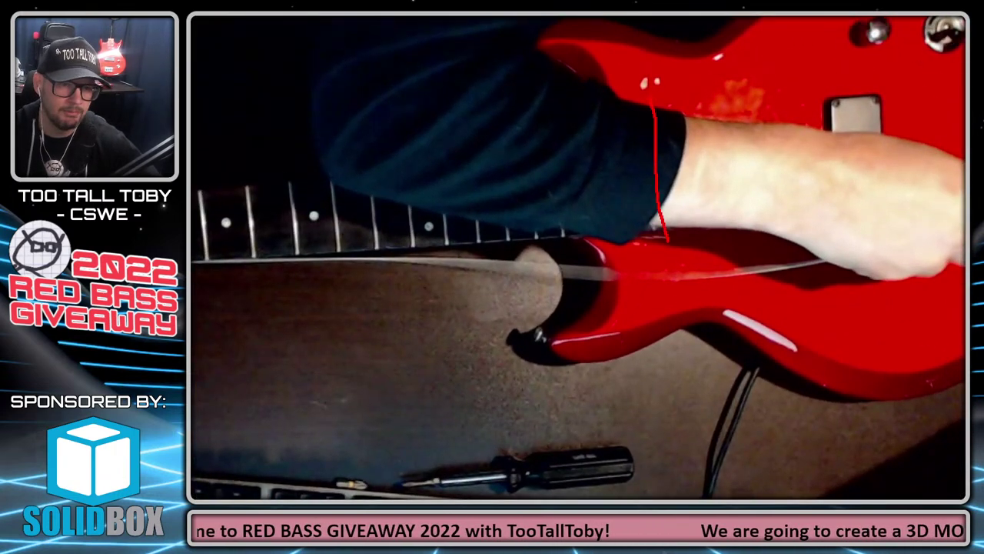
# - Draw red strokes along the bass body's lower and upper edges, then exit ZoomIt
pyautogui.moveTo(666, 241); pyautogui.dragTo(404, 247)
pyautogui.moveTo(654, 115); pyautogui.dragTo(254, 152)
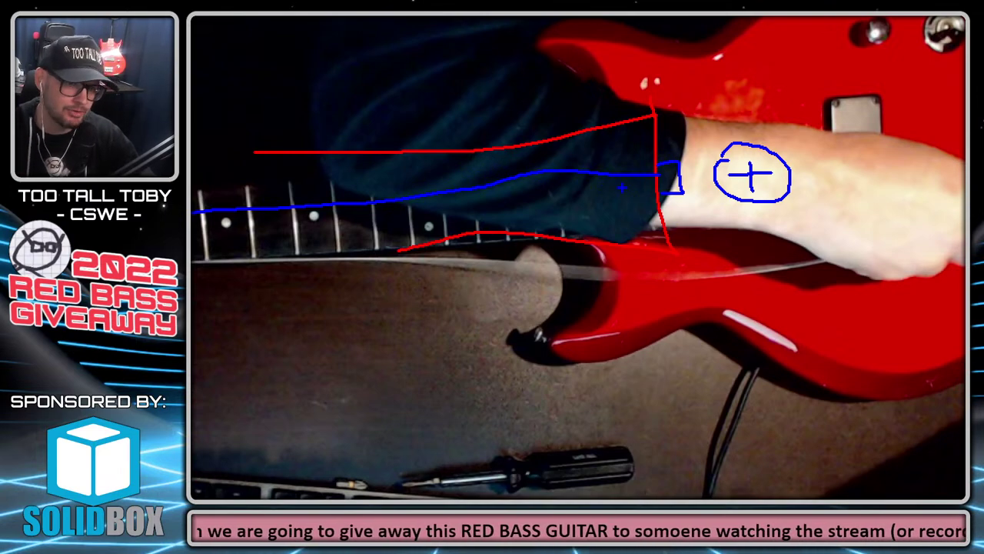
pyautogui.press('Escape')
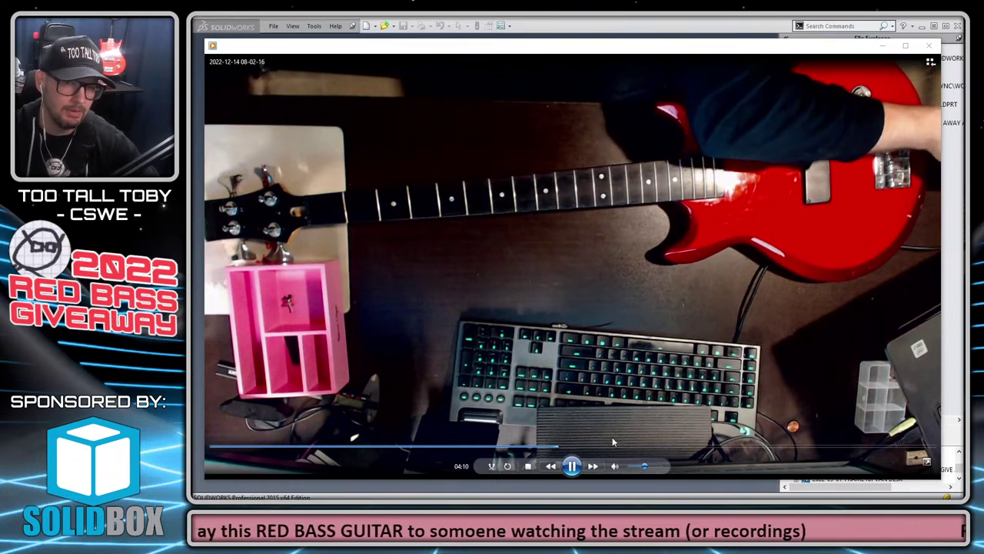
# - Seek the video from 05:21 back to 04:54, then ahead to 07:07, and pause it
pyautogui.click(652, 448)
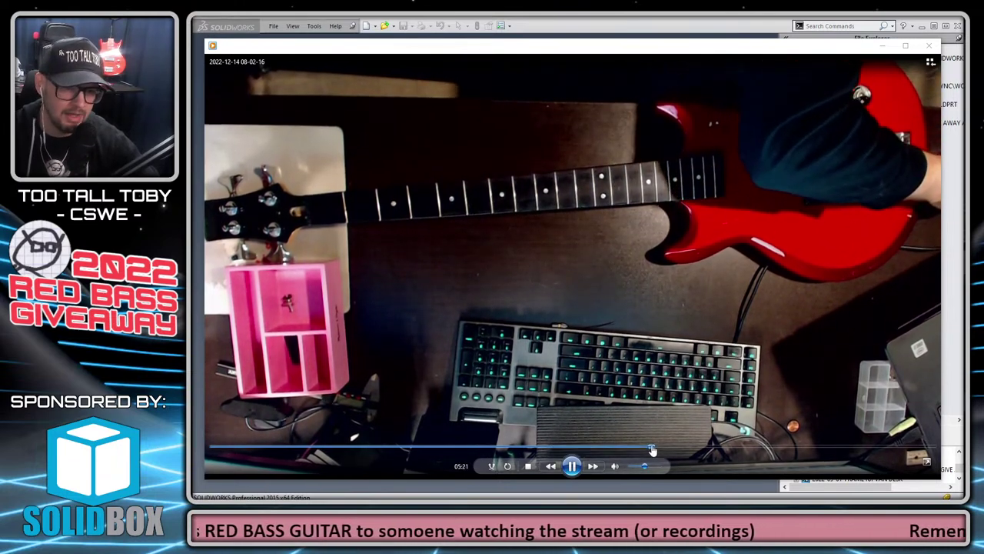
pyautogui.click(627, 448)
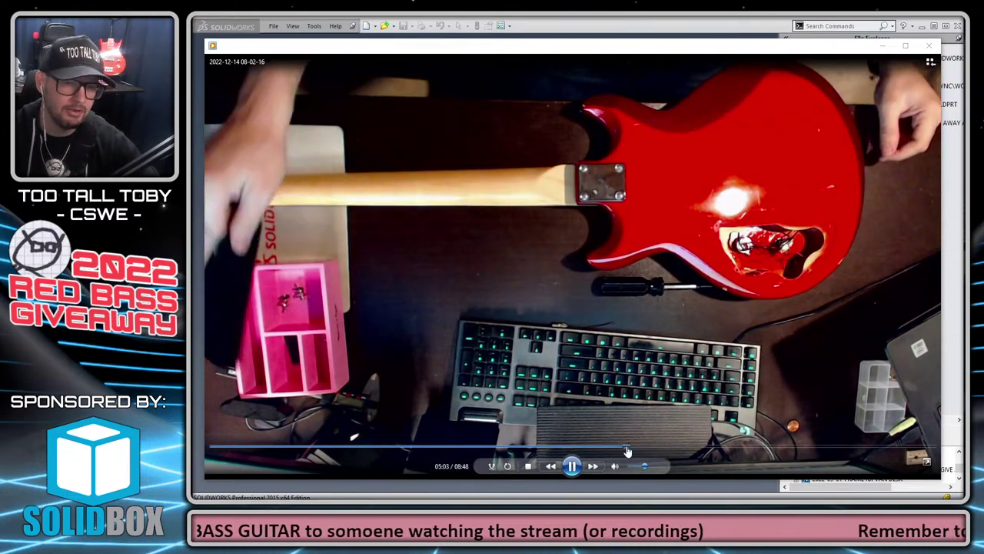
pyautogui.click(614, 449)
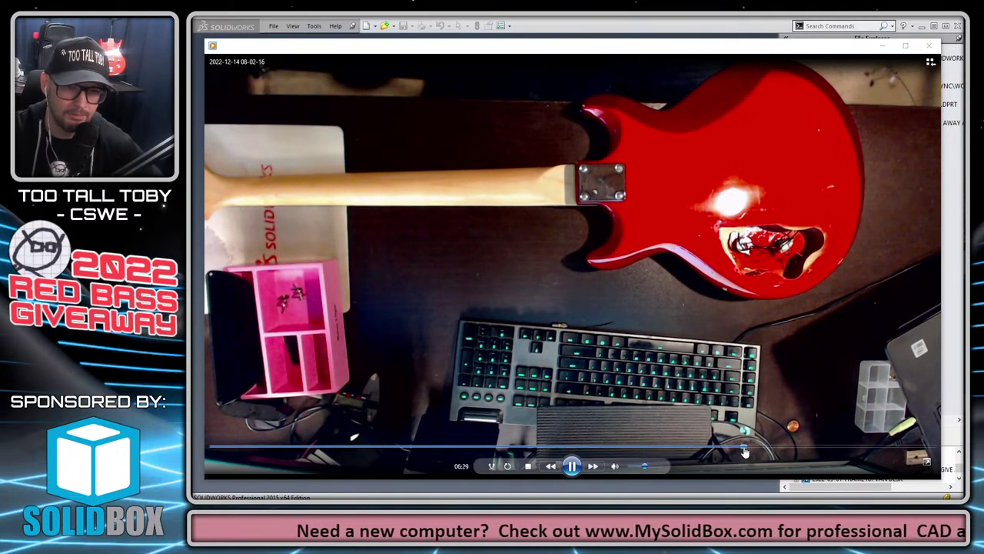
pyautogui.click(743, 447)
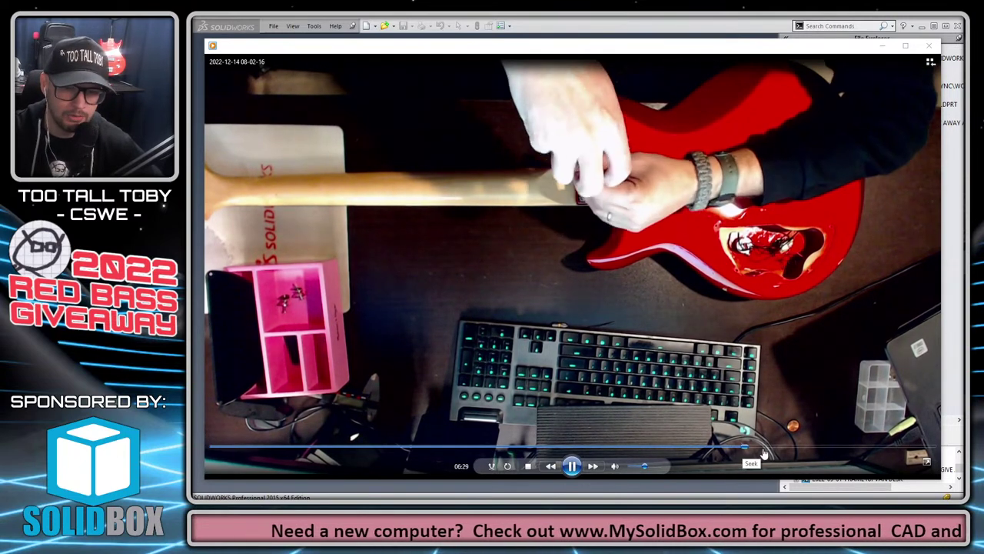
pyautogui.click(796, 448)
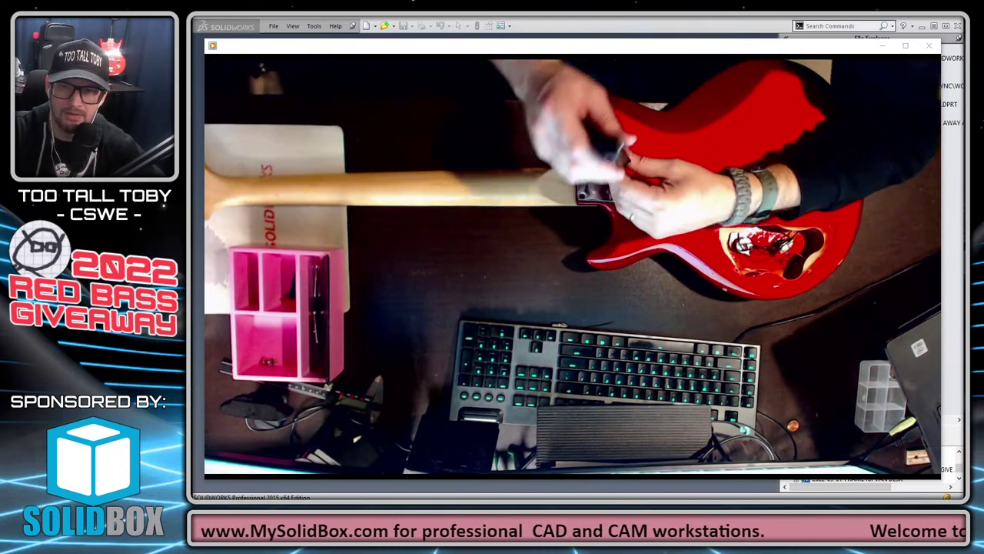
pyautogui.moveTo(575, 476)
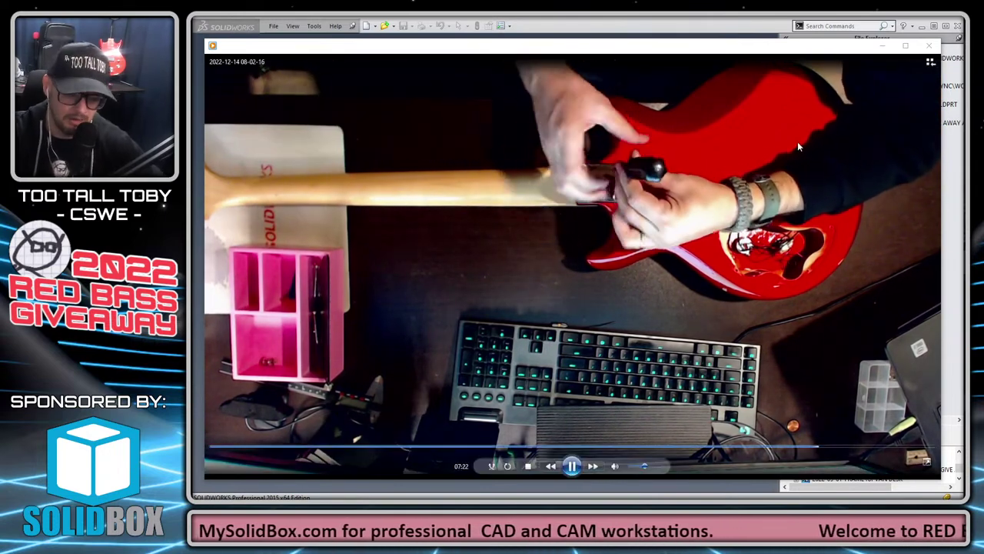
pyautogui.click(574, 470)
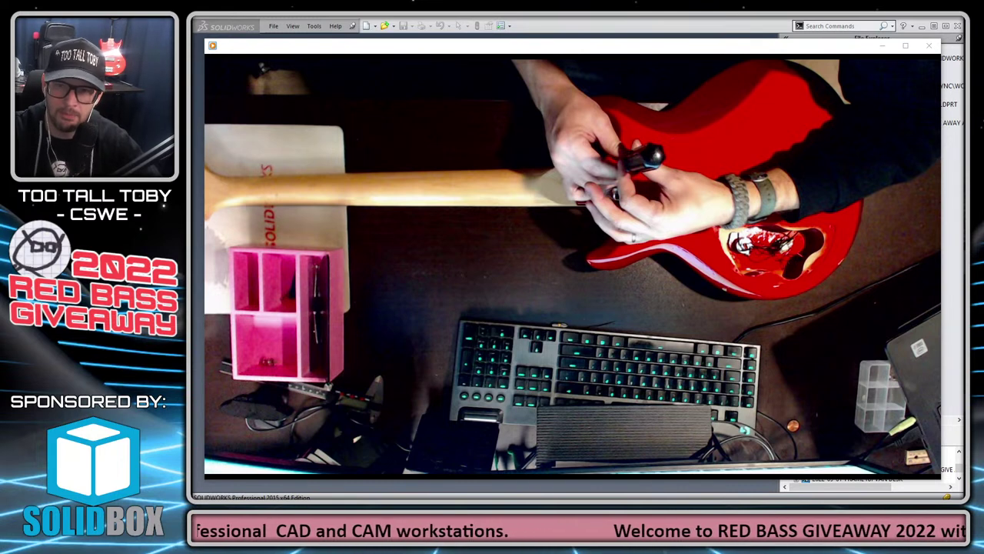
pyautogui.moveTo(936, 172)
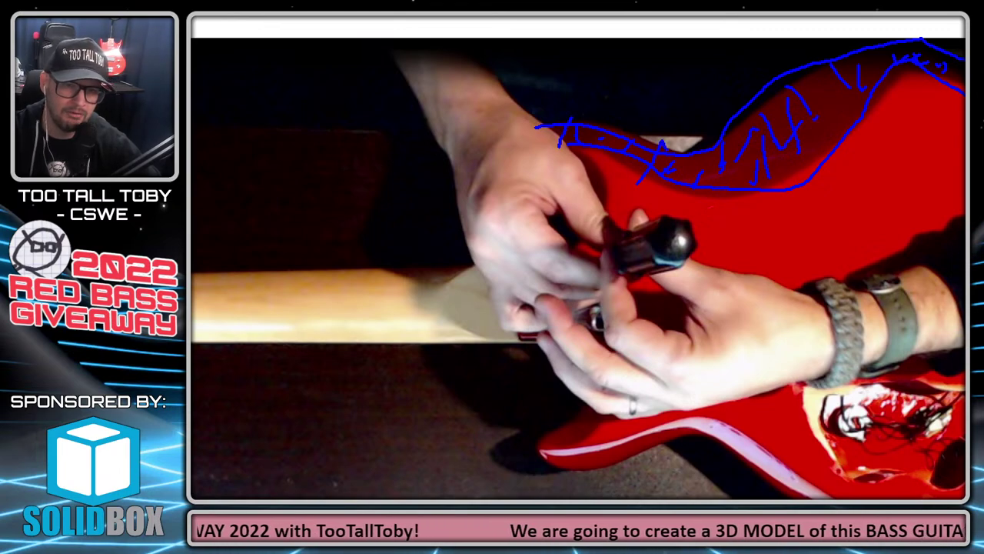
# - Exit ZoomIt so the paused video shows unmarked at 07:23
pyautogui.press('Escape')
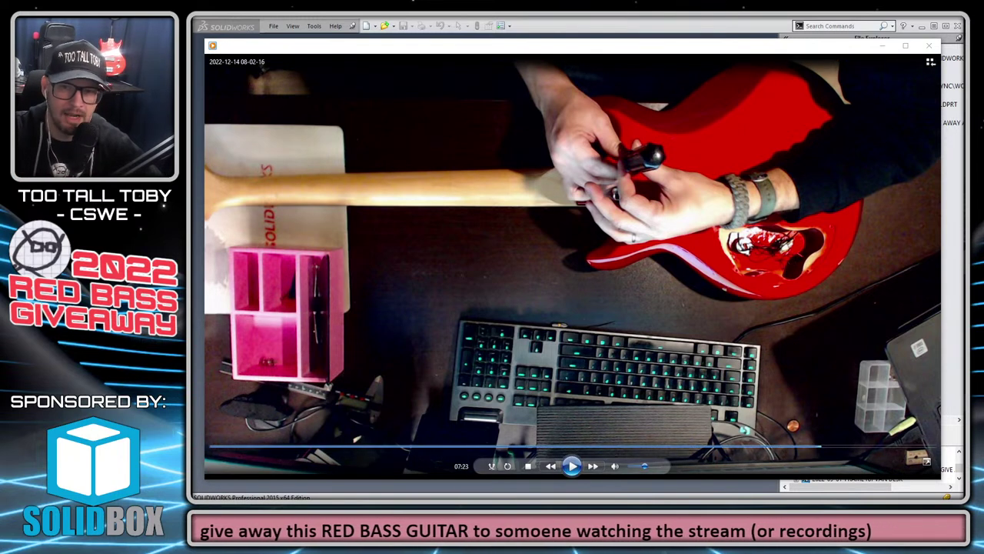
# - Seek back to 07:54, pause on the neck scene and outline the neck's heel end
pyautogui.click(571, 465)
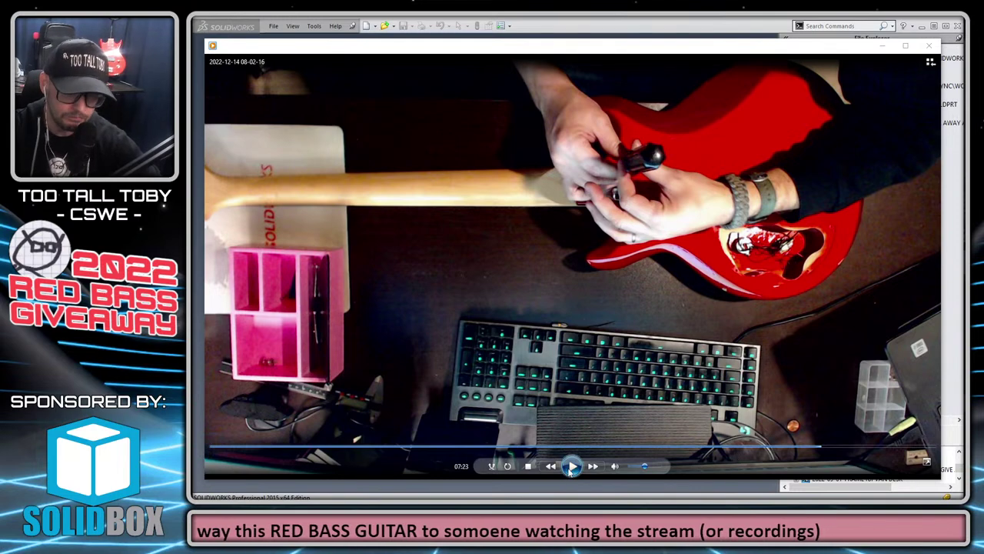
pyautogui.click(852, 446)
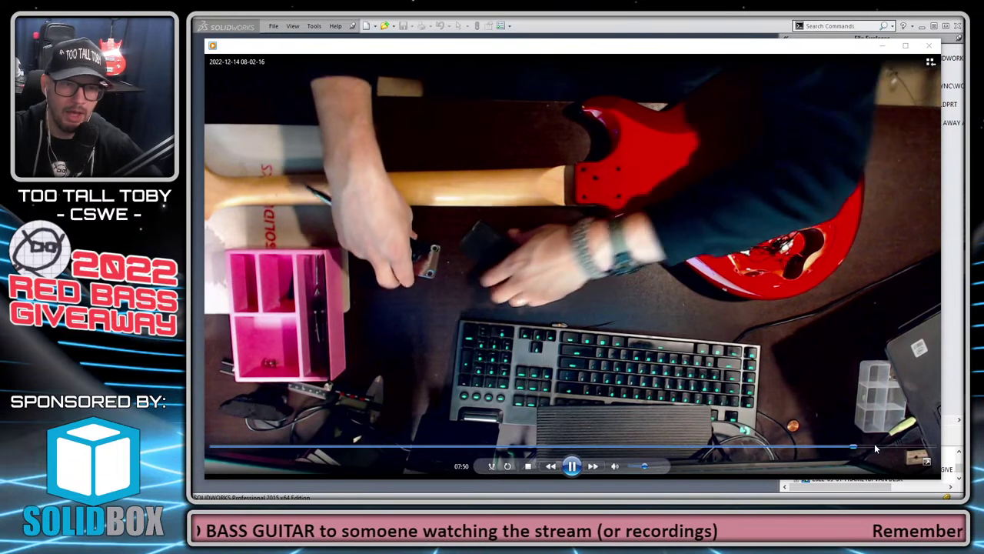
pyautogui.click(884, 447)
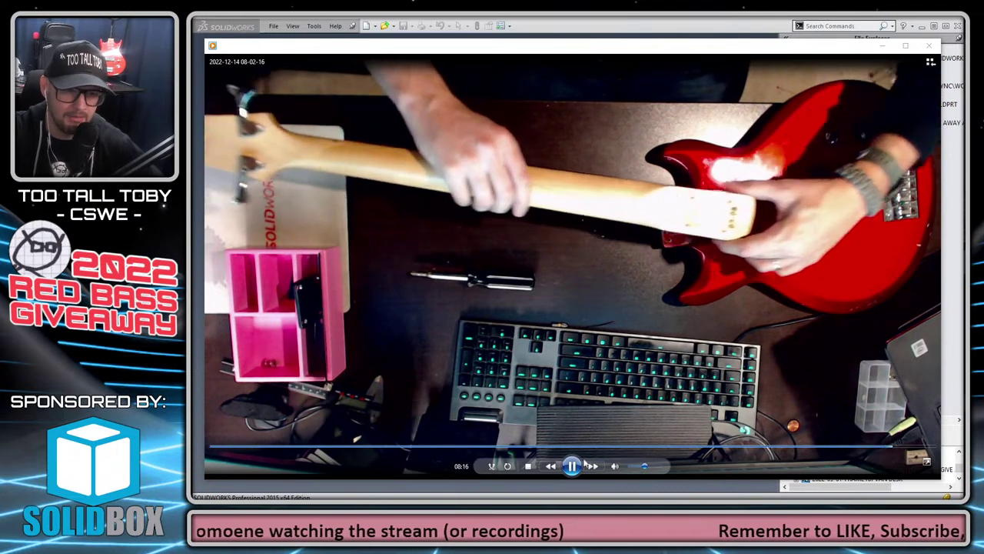
pyautogui.click(572, 466)
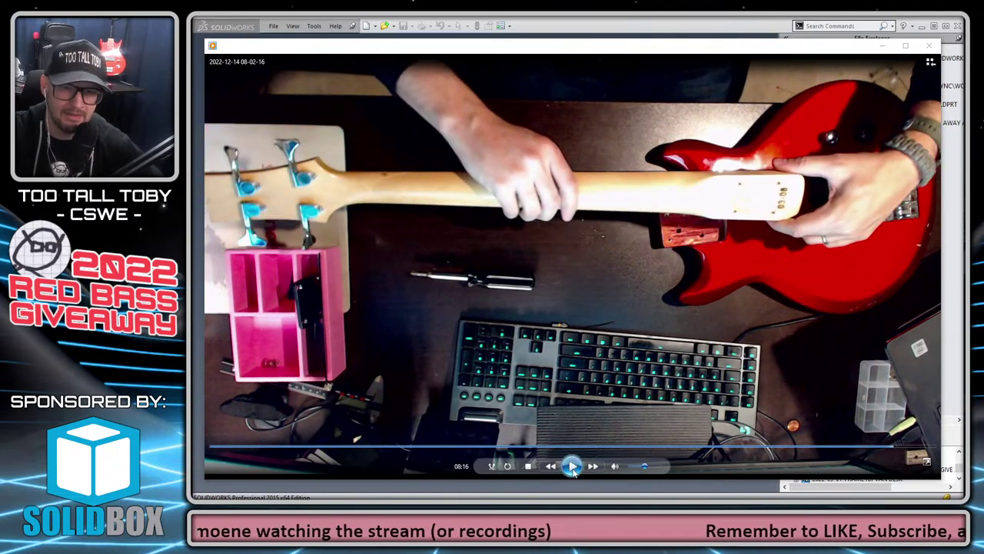
pyautogui.click(863, 451)
pyautogui.click(863, 450)
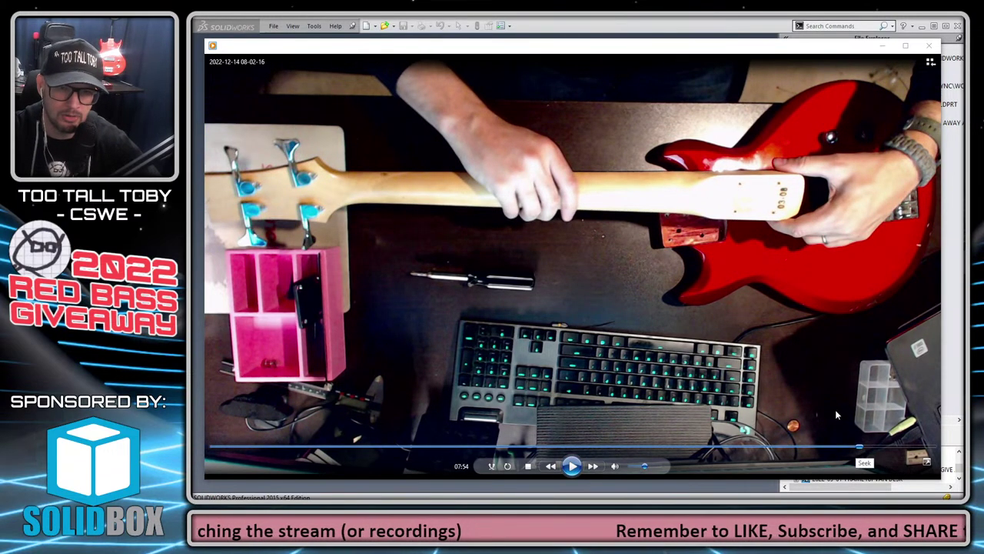
pyautogui.click(573, 466)
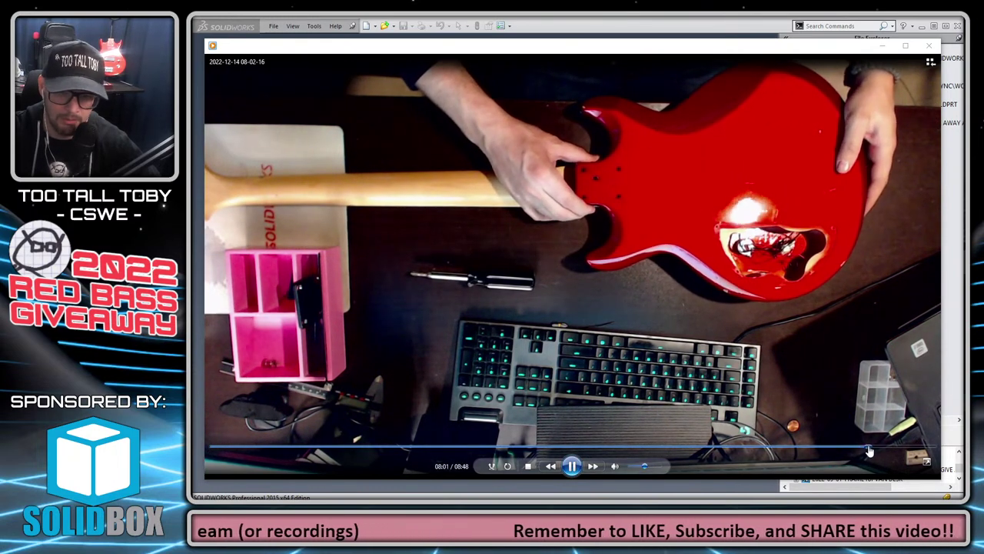
pyautogui.click(573, 466)
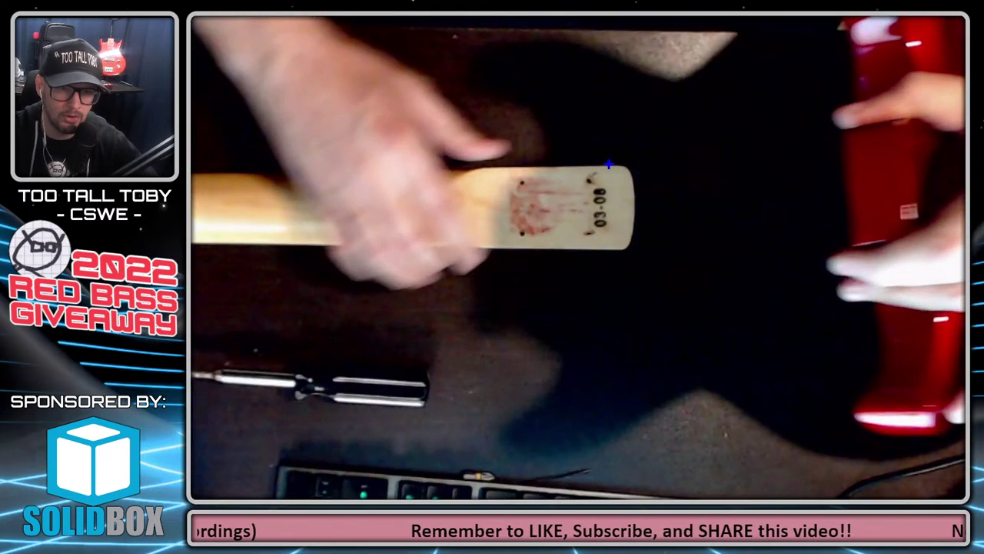
pyautogui.moveTo(609, 166)
pyautogui.mouseDown()
pyautogui.moveTo(634, 170)
pyautogui.moveTo(634, 229)
pyautogui.moveTo(628, 247)
pyautogui.moveTo(592, 252)
pyautogui.mouseUp()
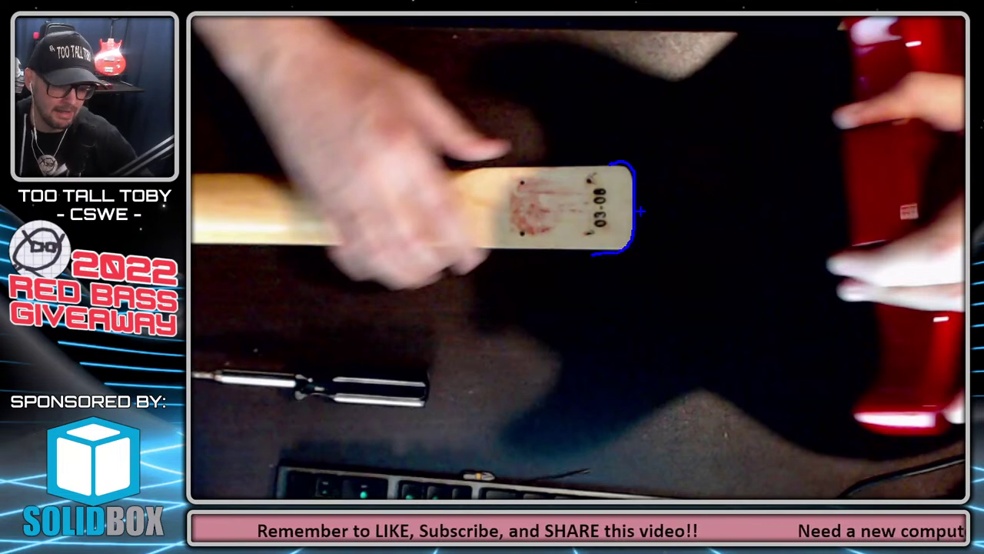
pyautogui.press('Escape')
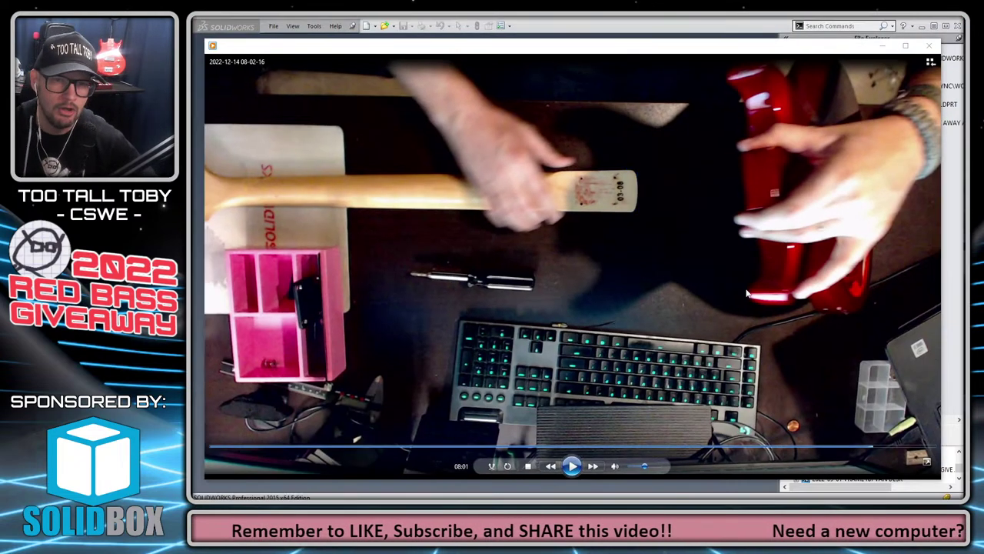
# - Resume playback, then magnify and mark the neck pocket and matching heel screw holes
pyautogui.click(572, 465)
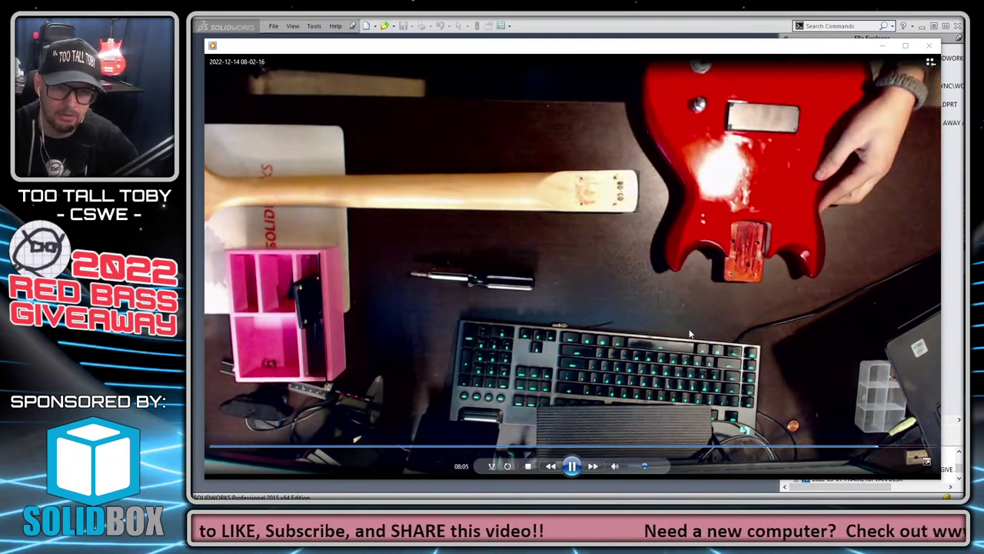
pyautogui.hotkey('ctrl', '1')
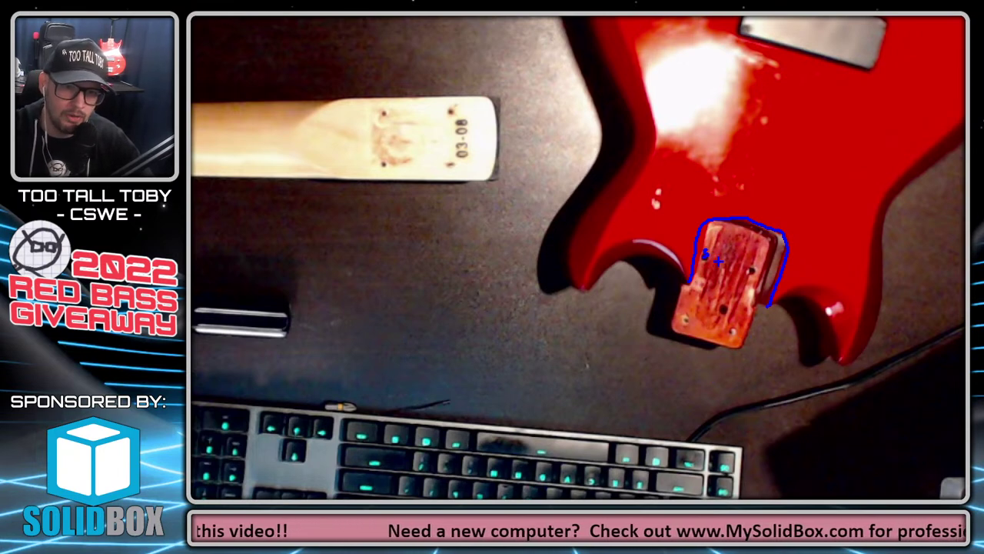
pyautogui.click(752, 269)
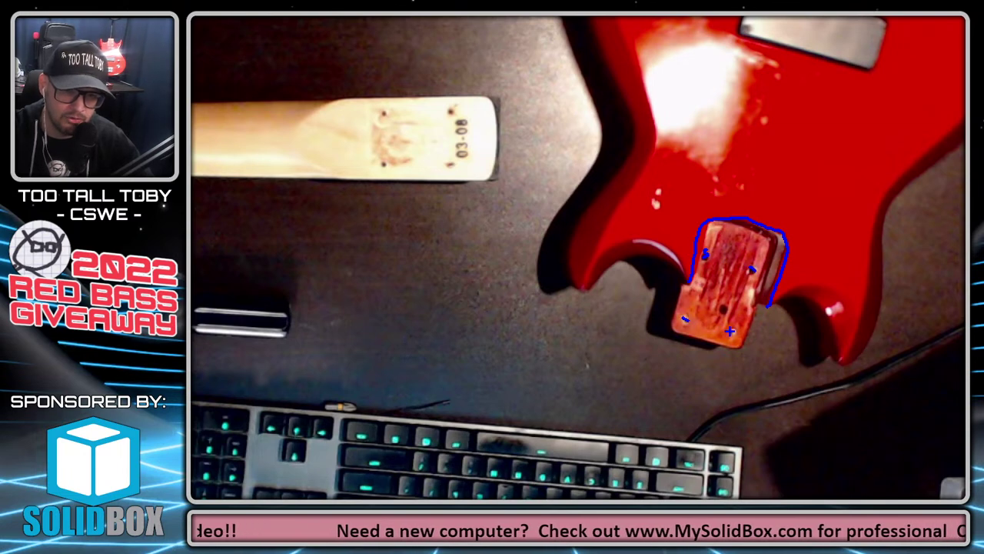
pyautogui.click(732, 332)
pyautogui.moveTo(385, 109); pyautogui.dragTo(387, 116)
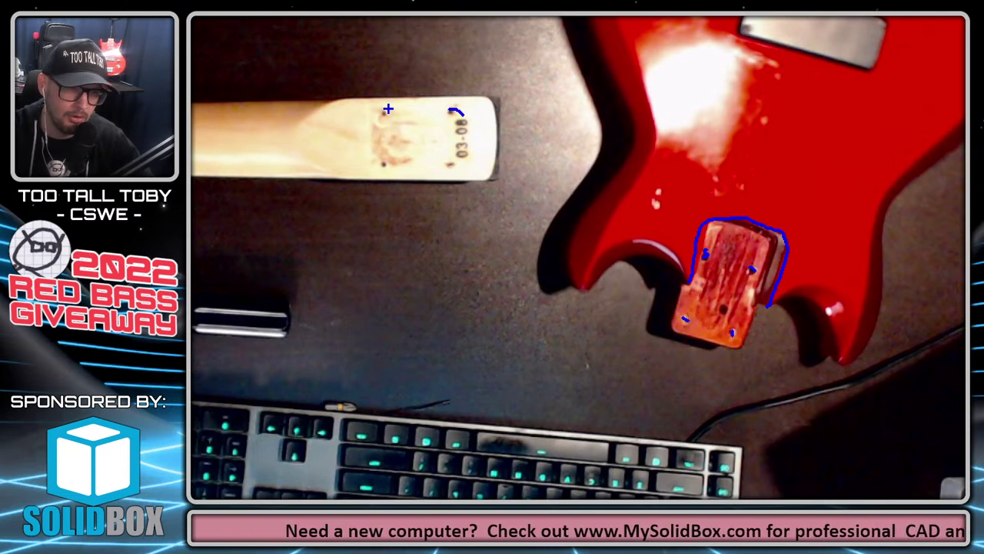
pyautogui.moveTo(393, 160); pyautogui.dragTo(381, 170)
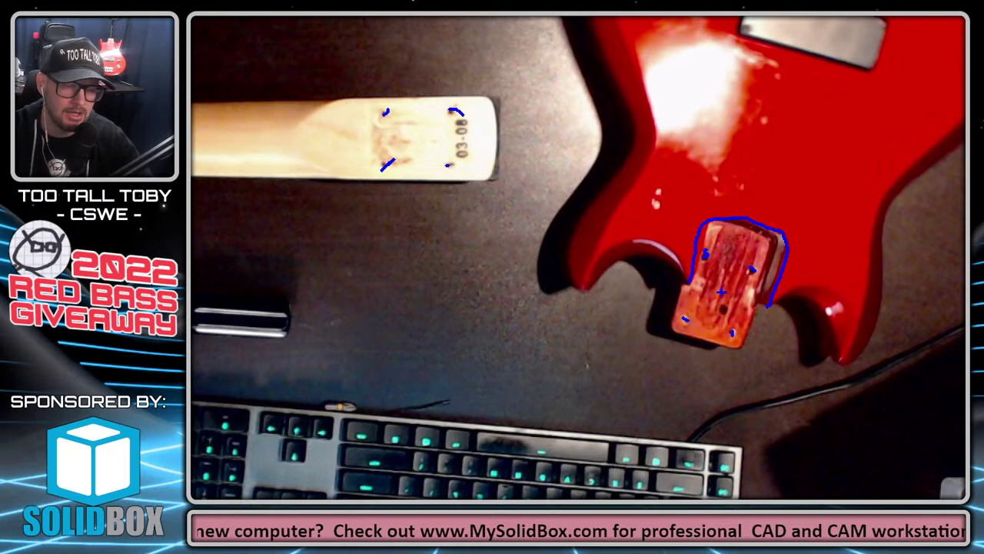
pyautogui.press('Escape')
pyautogui.press('alt')
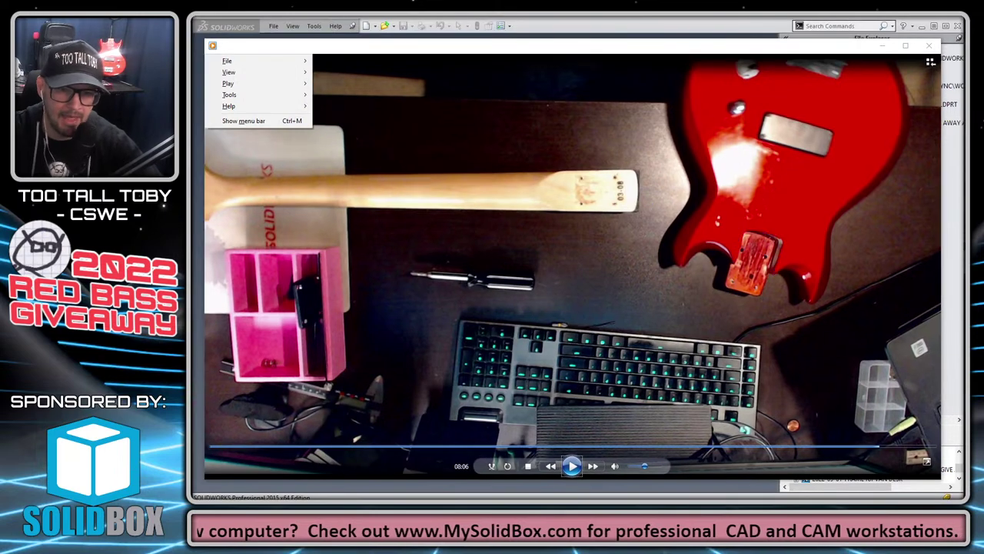
# - Resume the first build recording briefly, then close it with Alt+F4
pyautogui.click(572, 466)
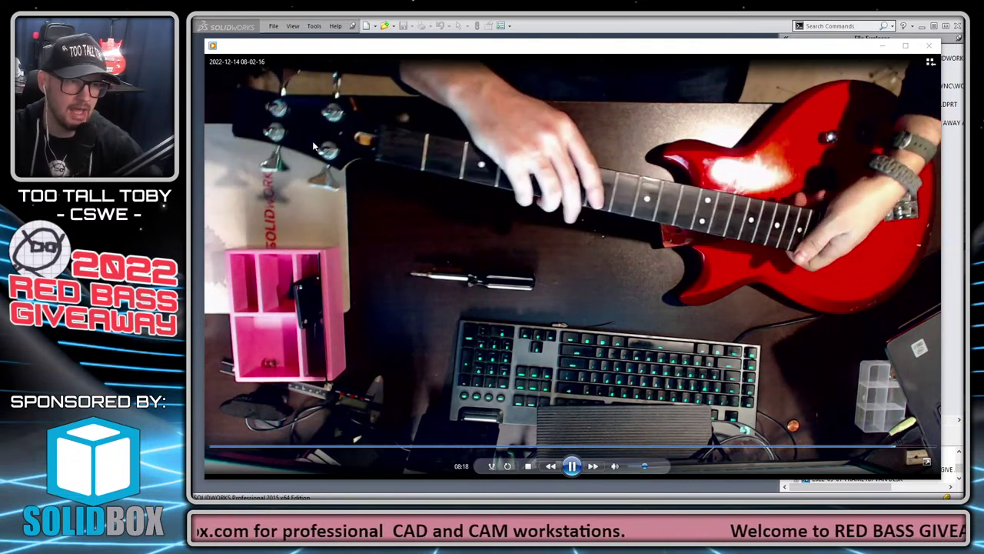
pyautogui.hotkey('alt', 'F4')
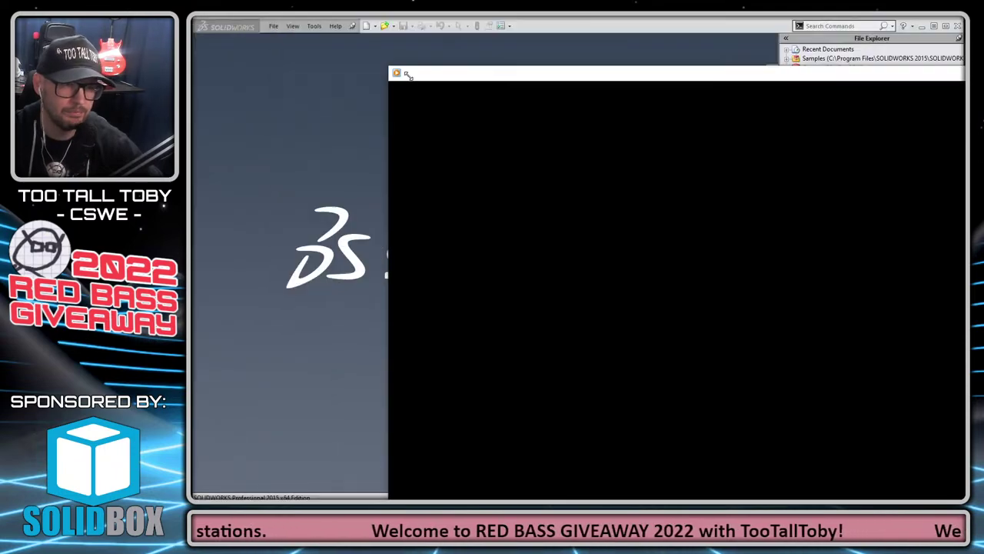
# - Move the new headstock-hardware video window into view and nudge it slightly left
pyautogui.moveTo(690, 134); pyautogui.dragTo(382, 50)
pyautogui.moveTo(377, 435)
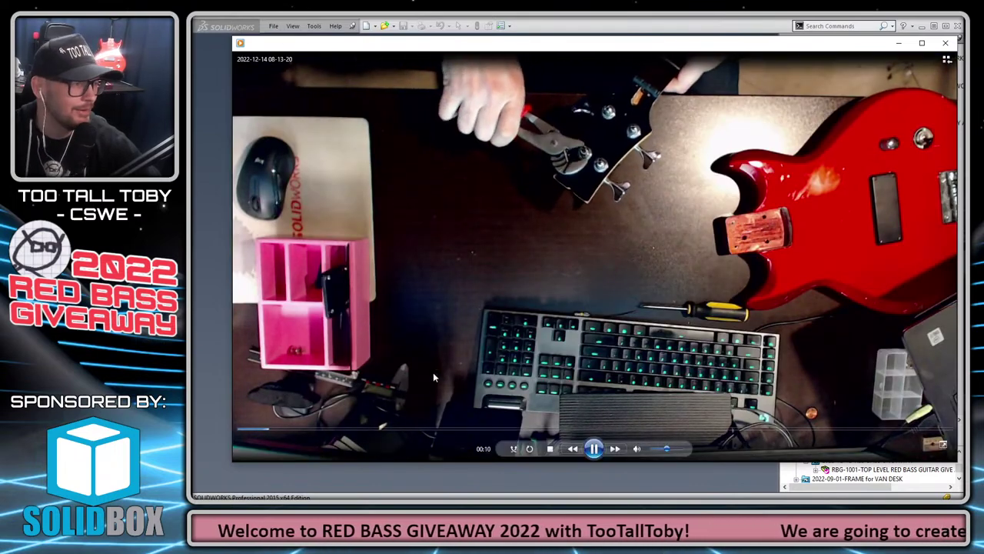
pyautogui.moveTo(685, 47); pyautogui.dragTo(654, 51)
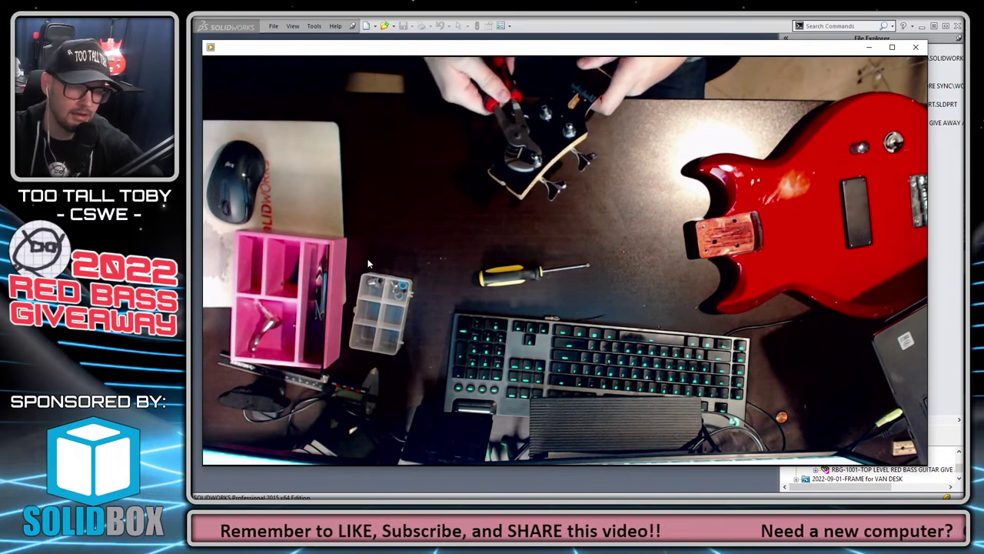
# - Skip the second build recording ahead to 04:11 and 05:00, then close the media player
pyautogui.click(759, 433)
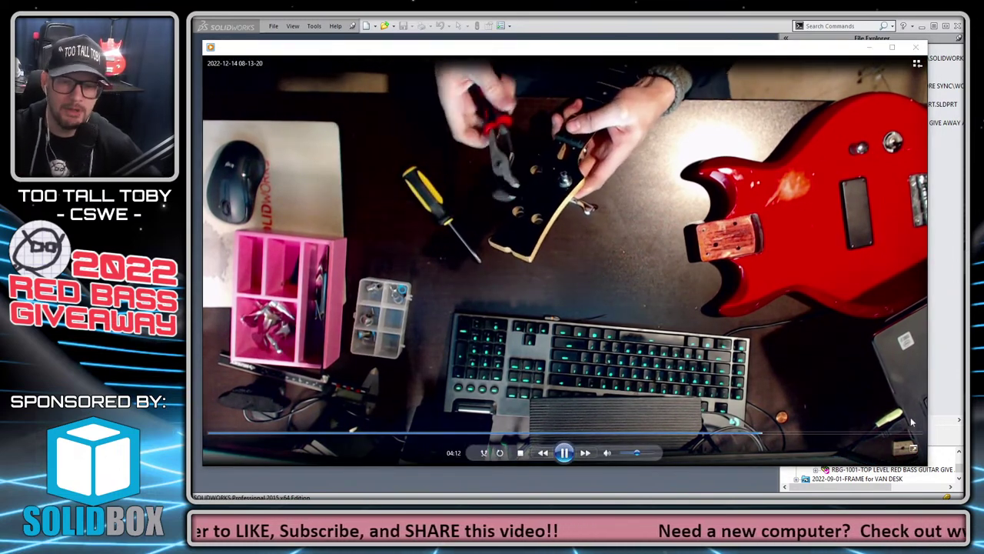
pyautogui.click(861, 434)
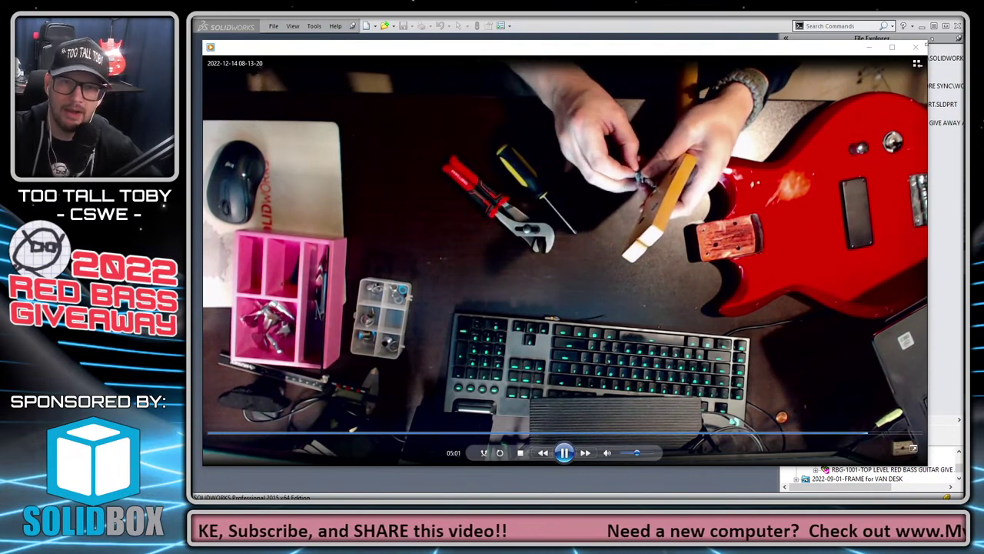
pyautogui.click(915, 47)
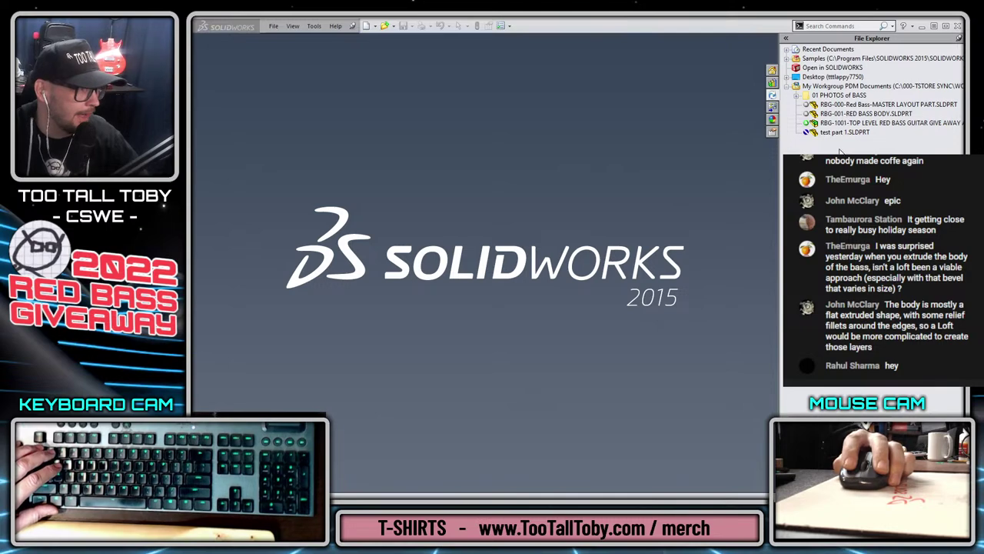
# - Open the RBG-1001 top-level red bass guitar giveaway assembly from the File Explorer pane
pyautogui.moveTo(829, 126); pyautogui.dragTo(735, 141)
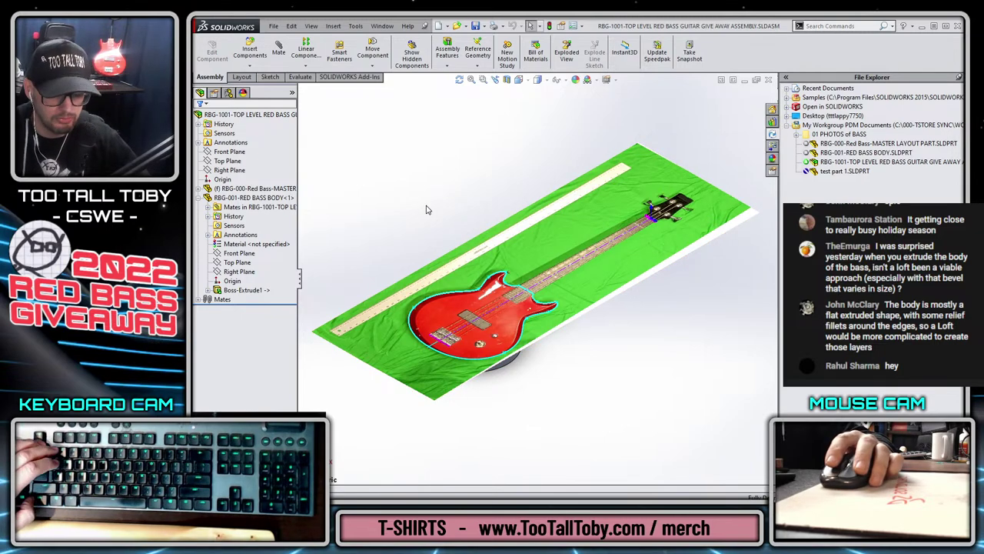
# - Switch to top view, open the master layout part and hide the bass photo sketch picture
pyautogui.hotkey('ctrl', '5')
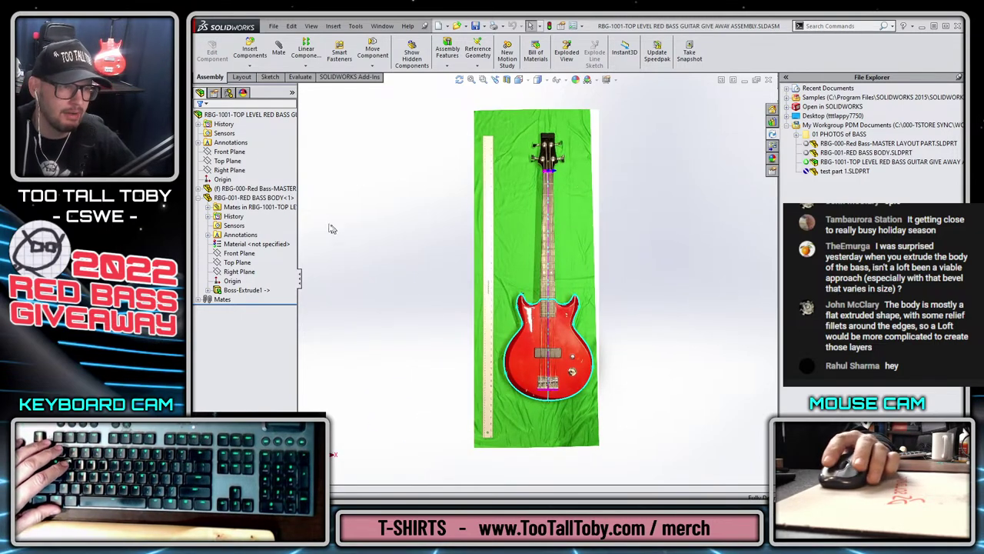
pyautogui.click(254, 189)
pyautogui.click(350, 161)
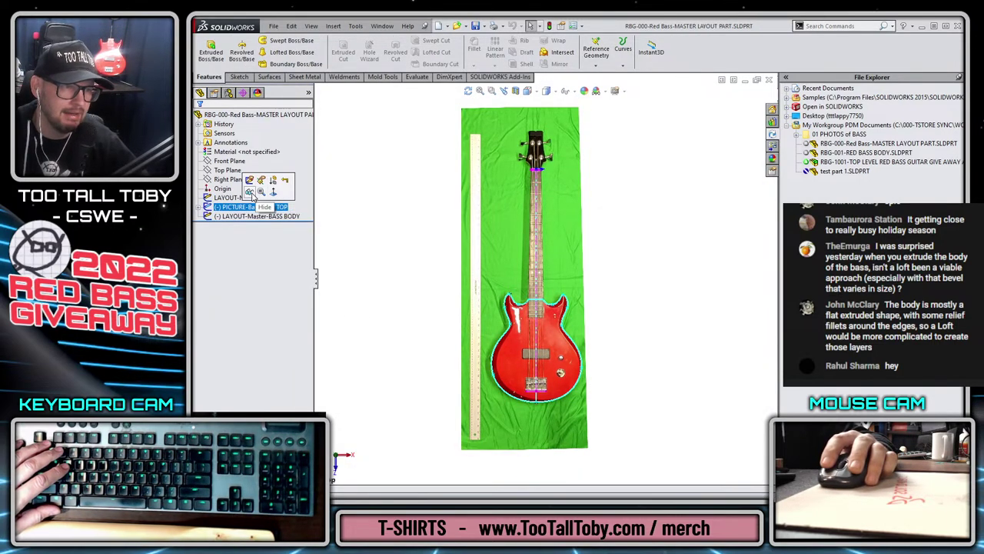
pyautogui.click(261, 192)
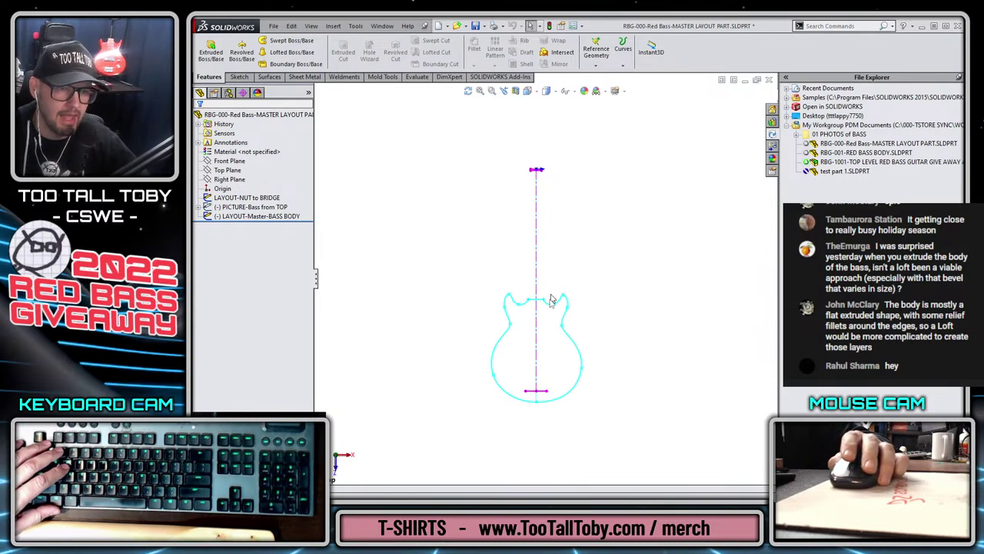
# - Show and inspect the LAYOUT-NUT to BRIDGE sketch dimensions, then deselect the sketch
pyautogui.click(258, 199)
pyautogui.click(258, 200)
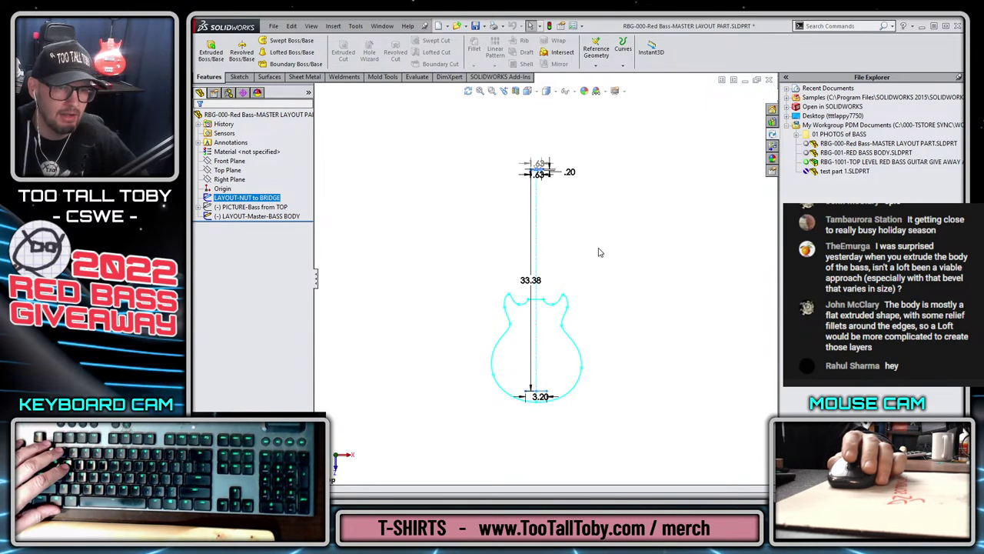
pyautogui.scroll(-3, 551, 192)
pyautogui.scroll(5, 573, 415)
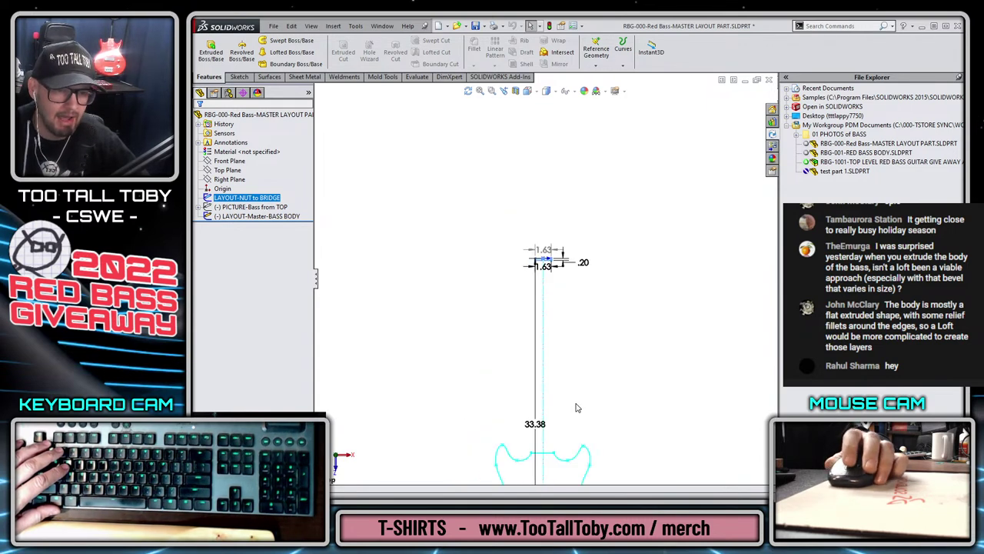
pyautogui.scroll(-4, 565, 476)
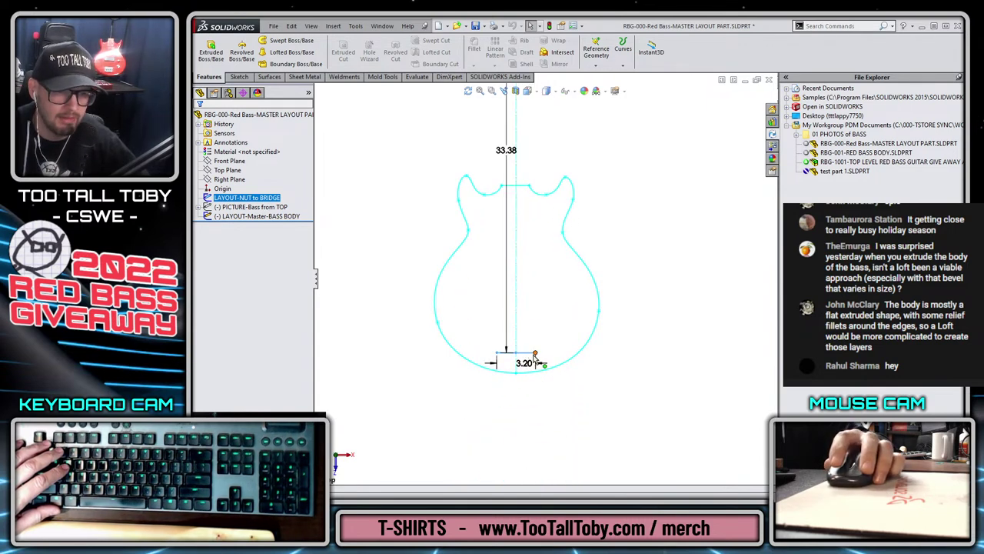
pyautogui.scroll(3, 542, 216)
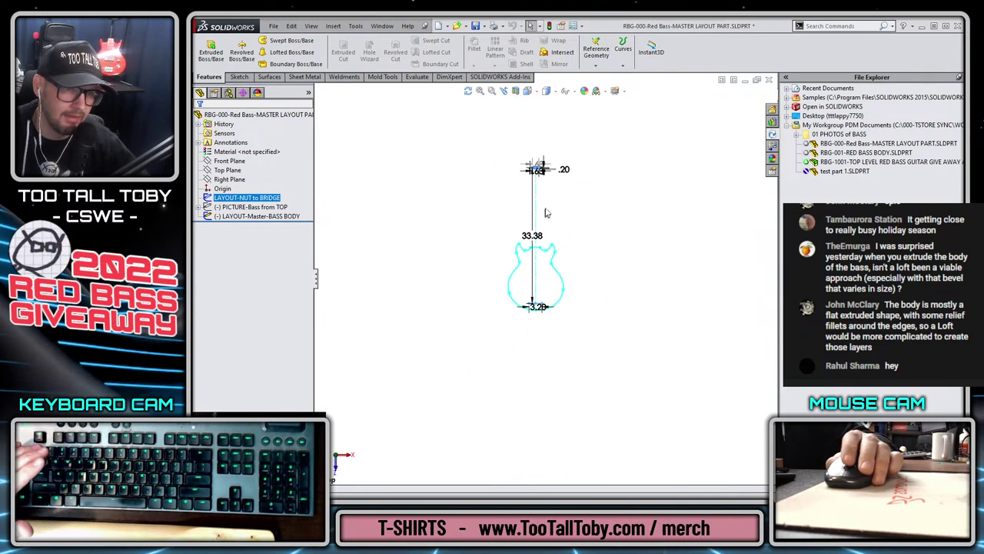
pyautogui.scroll(-5, 498, 158)
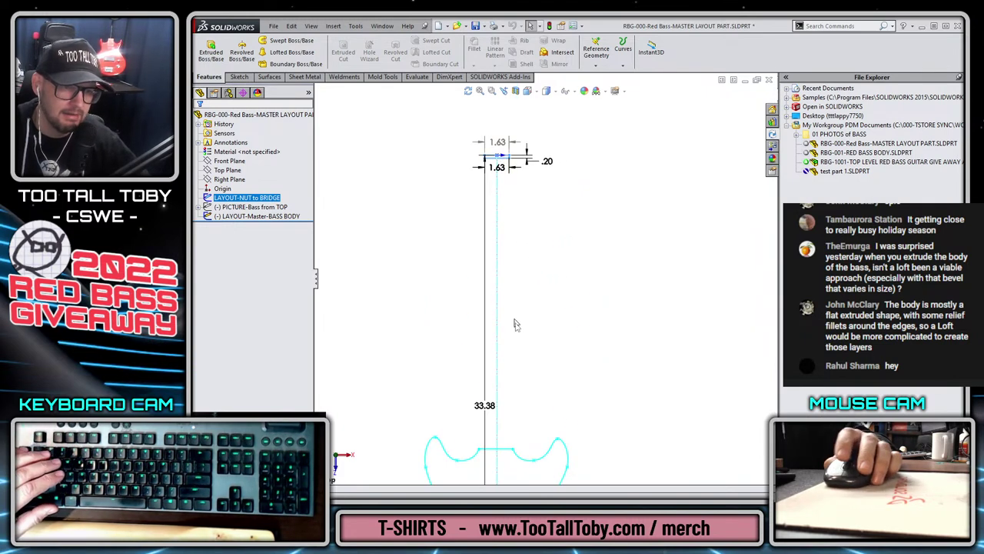
pyautogui.scroll(4, 530, 461)
pyautogui.scroll(-2, 550, 456)
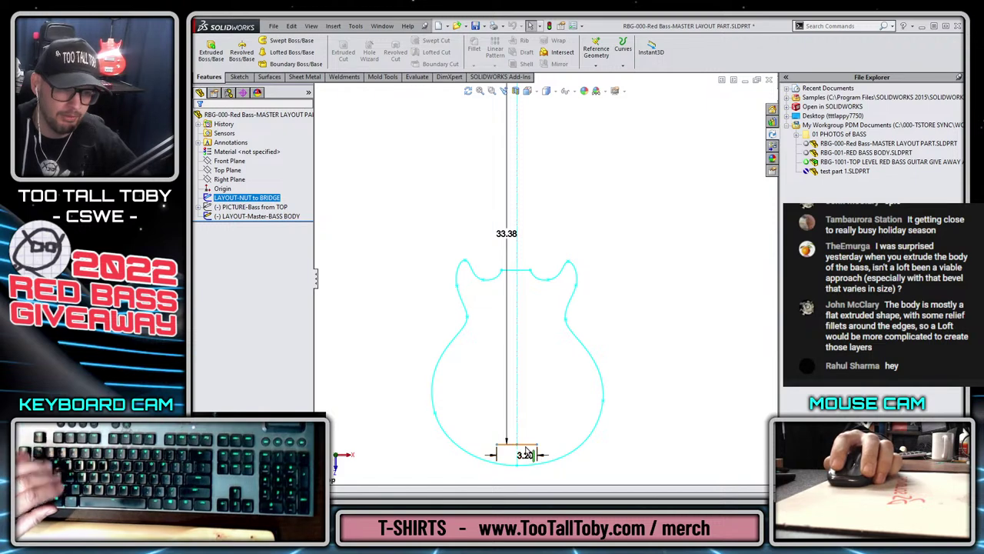
pyautogui.scroll(3, 546, 277)
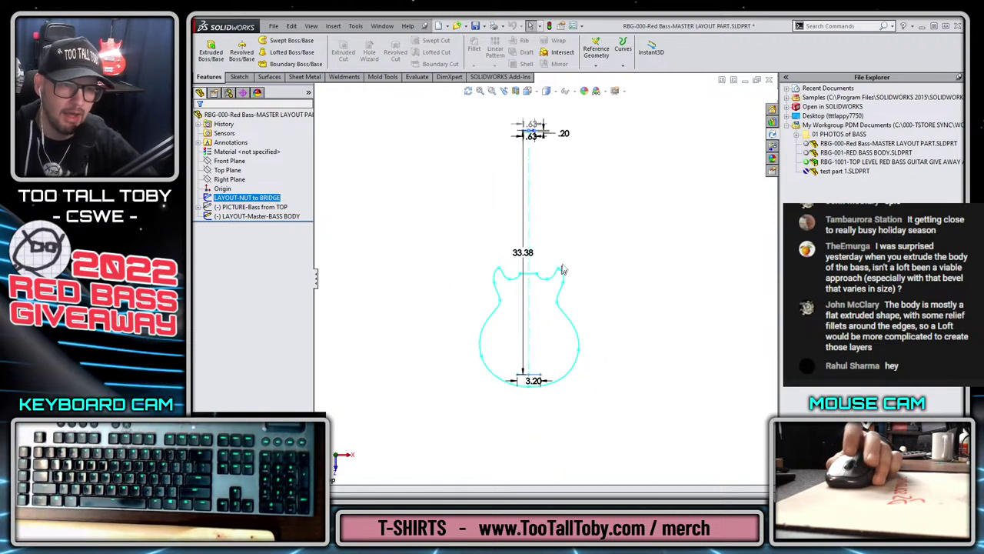
pyautogui.click(589, 206)
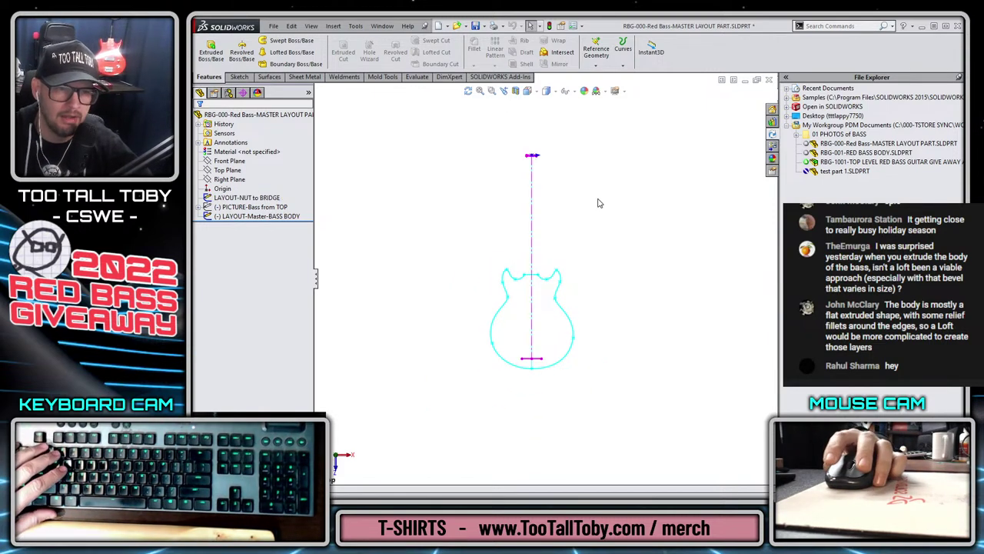
# - Review the document units settings, then select the LAYOUT-NUT to BRIDGE sketch to show dimensions
pyautogui.click(569, 27)
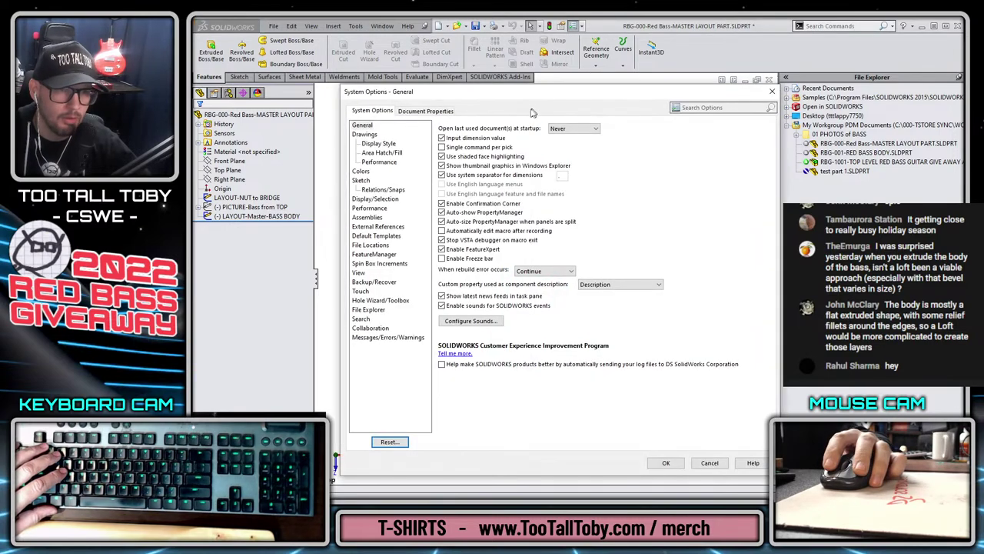
pyautogui.click(444, 112)
pyautogui.click(361, 190)
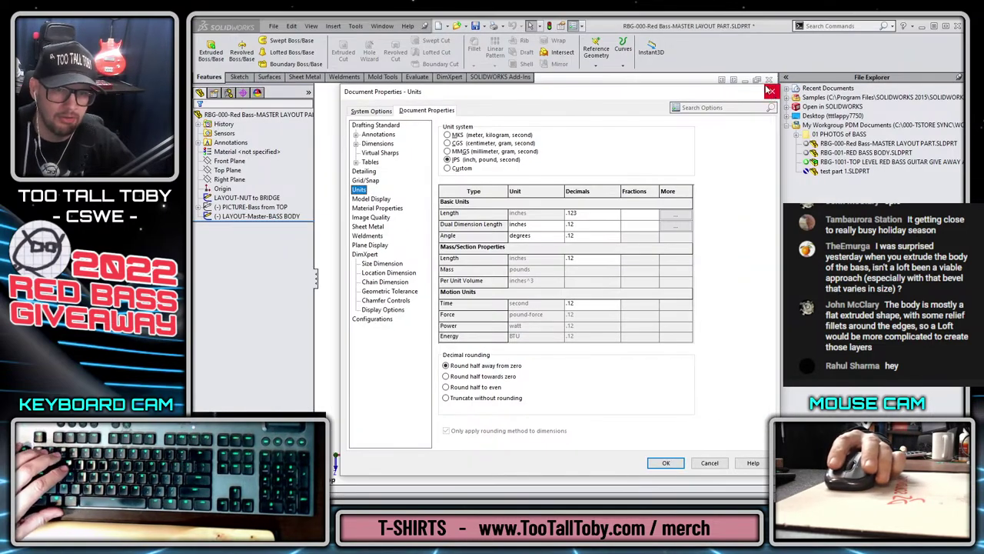
pyautogui.press('Return')
pyautogui.click(228, 182)
pyautogui.click(230, 197)
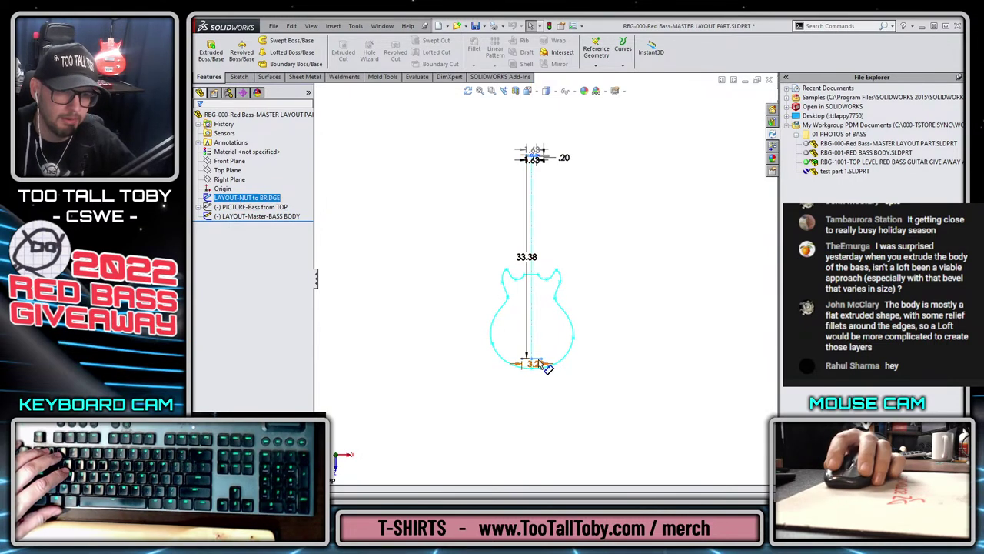
# - Set the document's dimension primary precision to .123 and close the options
pyautogui.click(573, 25)
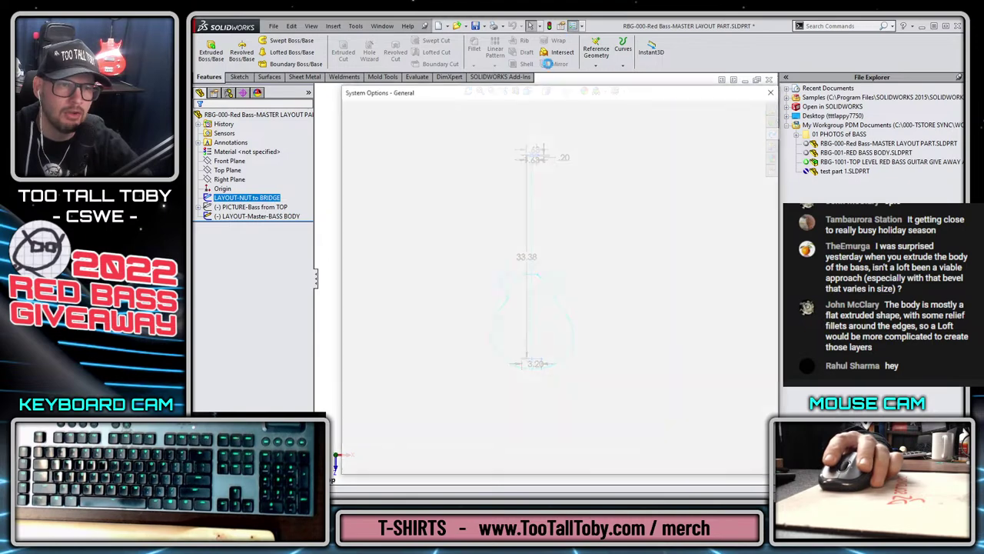
pyautogui.click(417, 111)
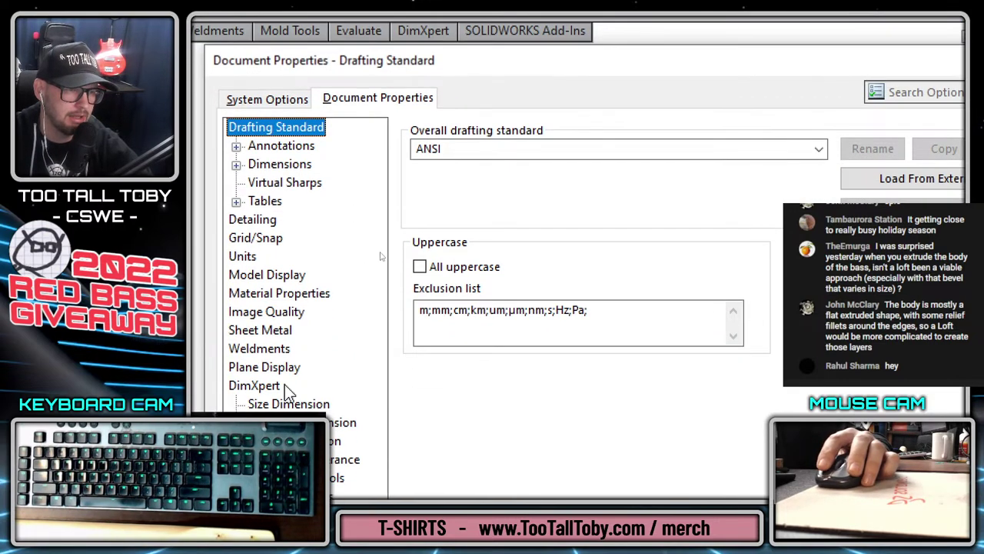
pyautogui.click(258, 166)
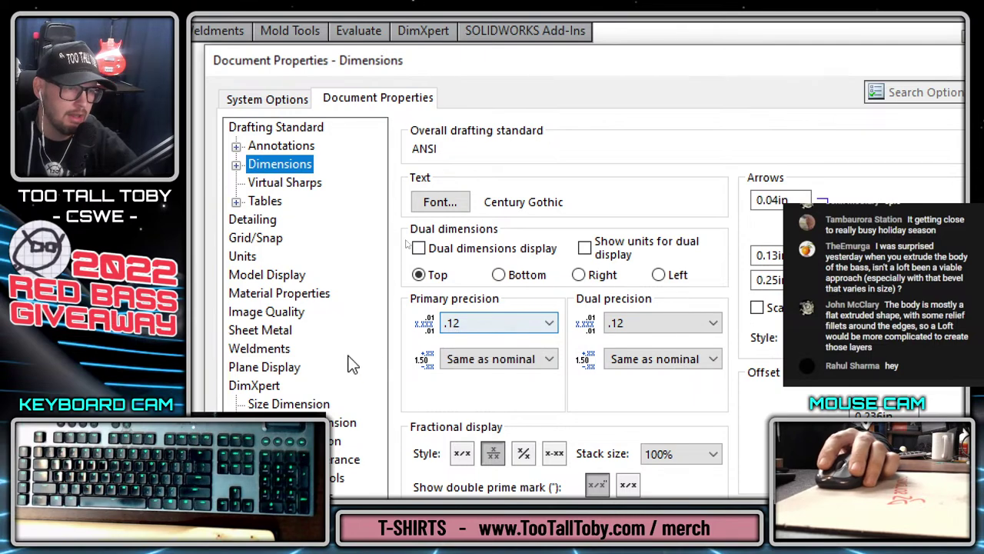
pyautogui.click(245, 256)
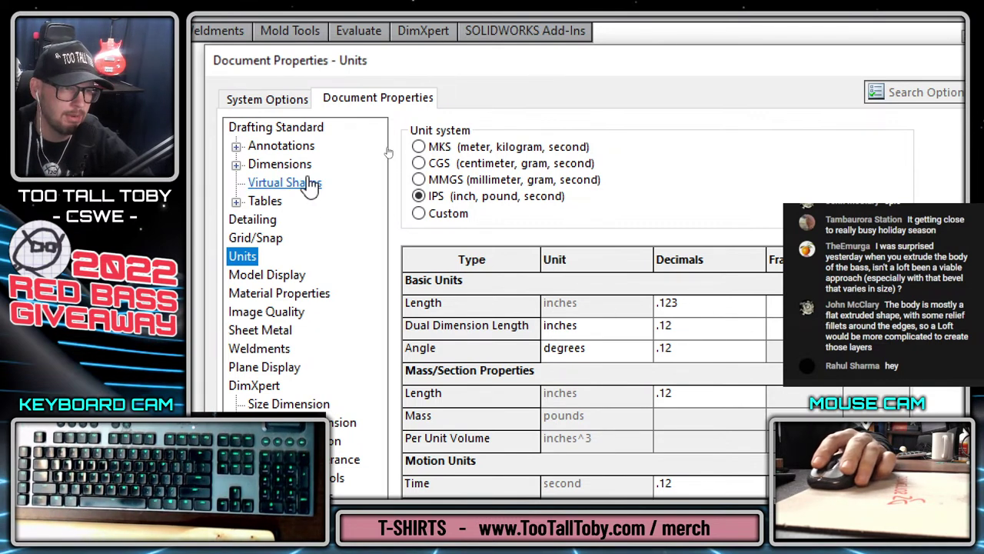
pyautogui.click(283, 166)
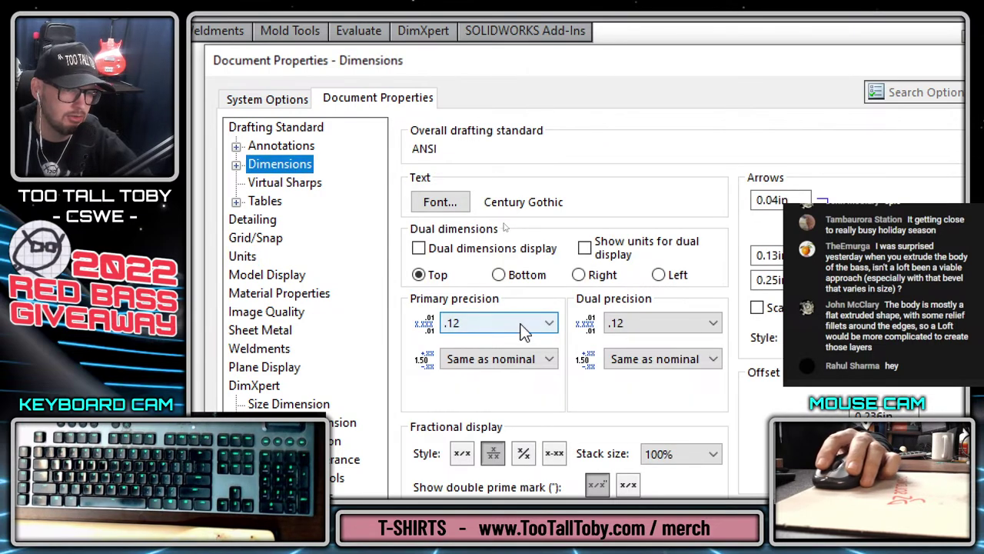
pyautogui.click(548, 325)
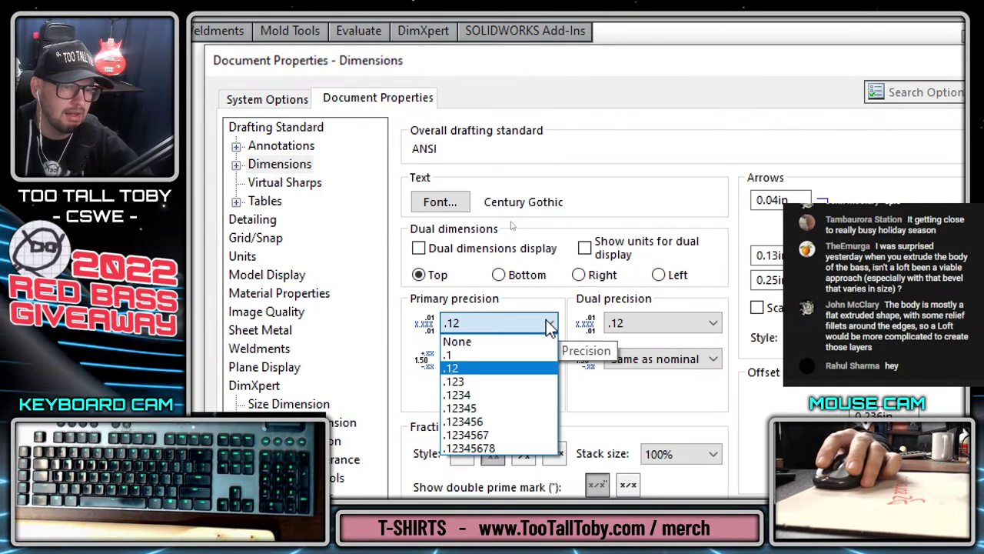
pyautogui.click(458, 382)
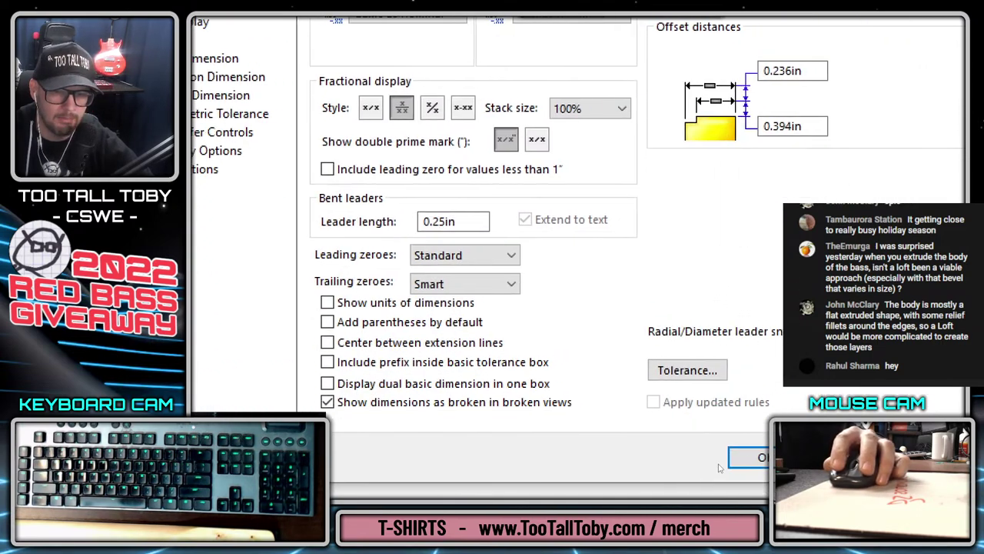
pyautogui.click(751, 461)
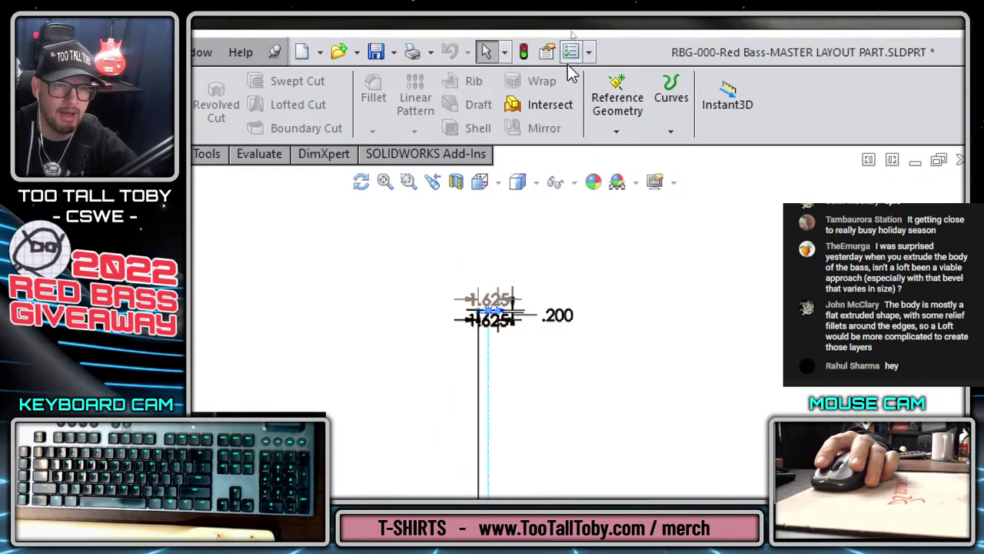
# - In Document Properties Units, try .12 length decimals, check Dimensions, then revert to .123
pyautogui.click(570, 52)
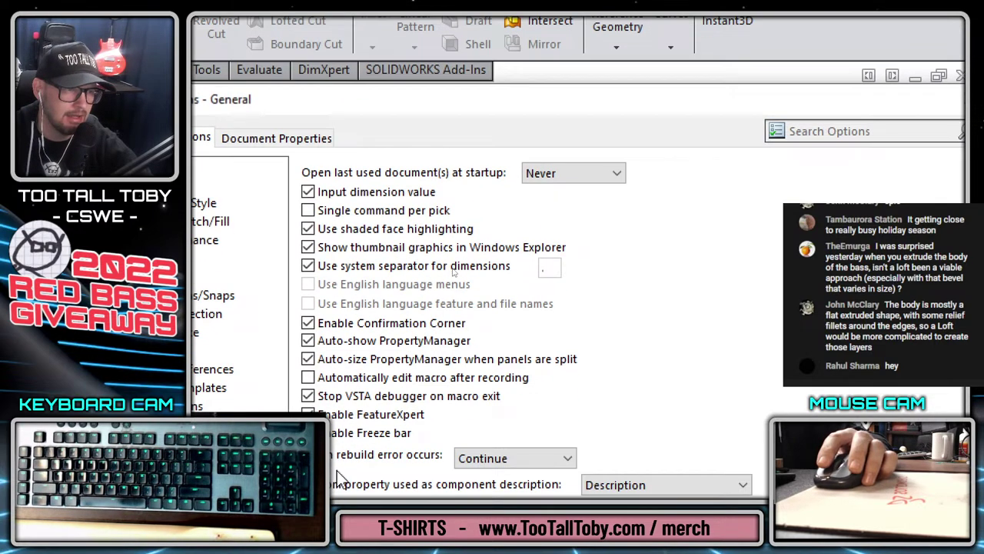
pyautogui.click(261, 139)
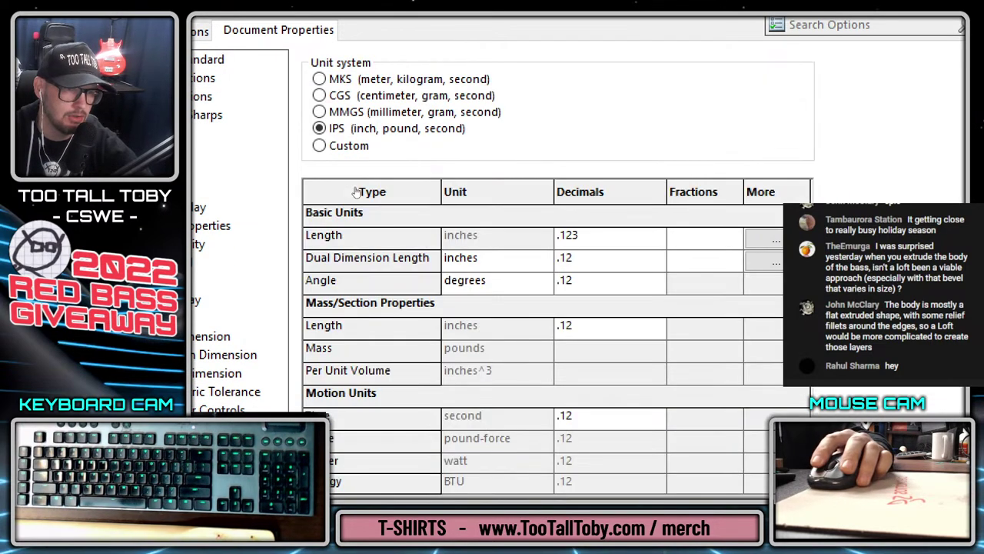
pyautogui.click(657, 239)
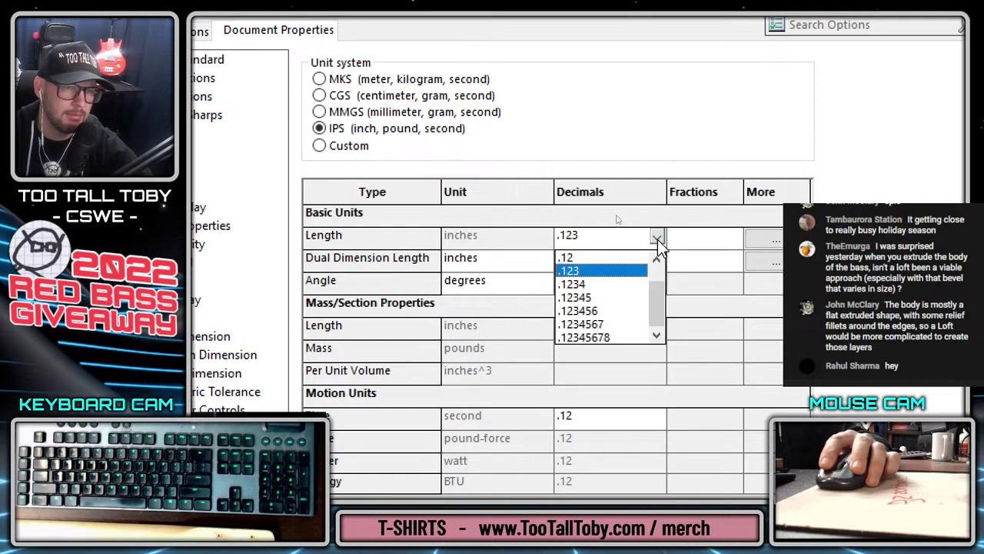
pyautogui.click(590, 260)
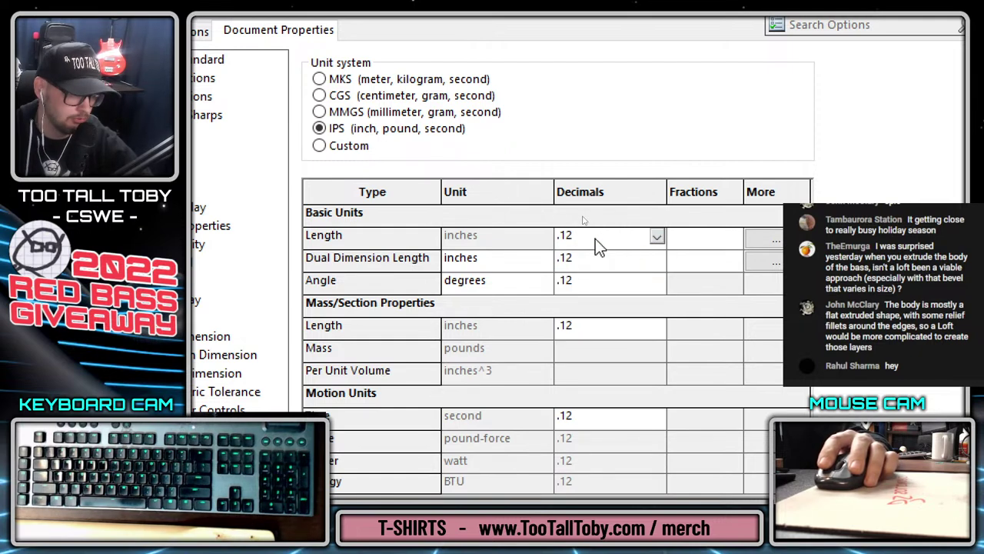
pyautogui.click(202, 97)
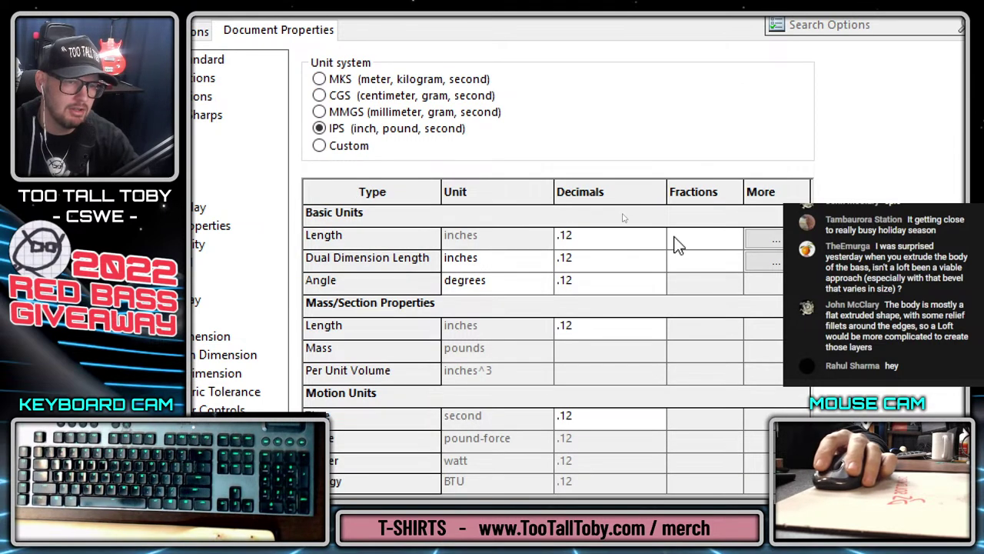
pyautogui.click(622, 232)
pyautogui.click(575, 271)
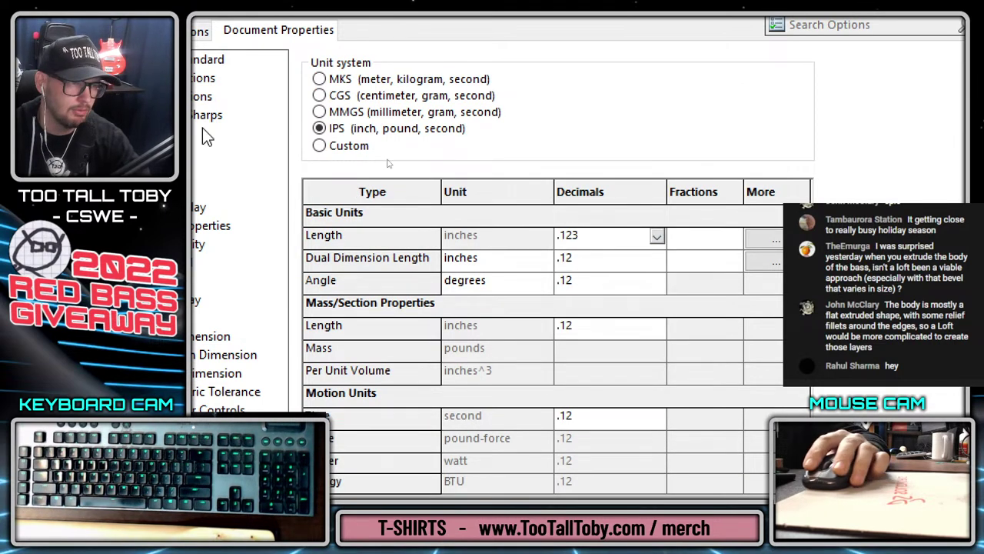
pyautogui.click(203, 98)
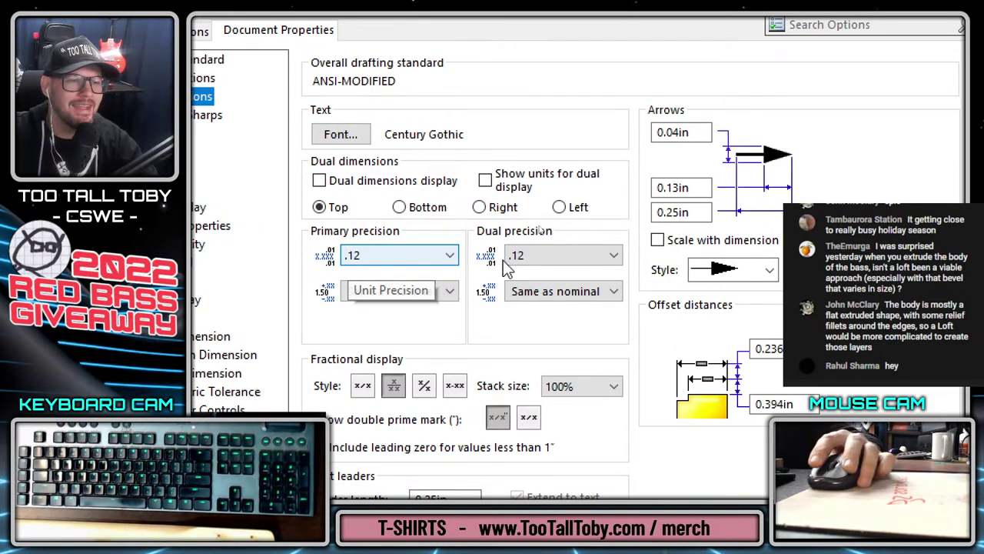
# - Set Dimensions primary precision to .123, close the options, and deselect the layout sketch
pyautogui.click(446, 255)
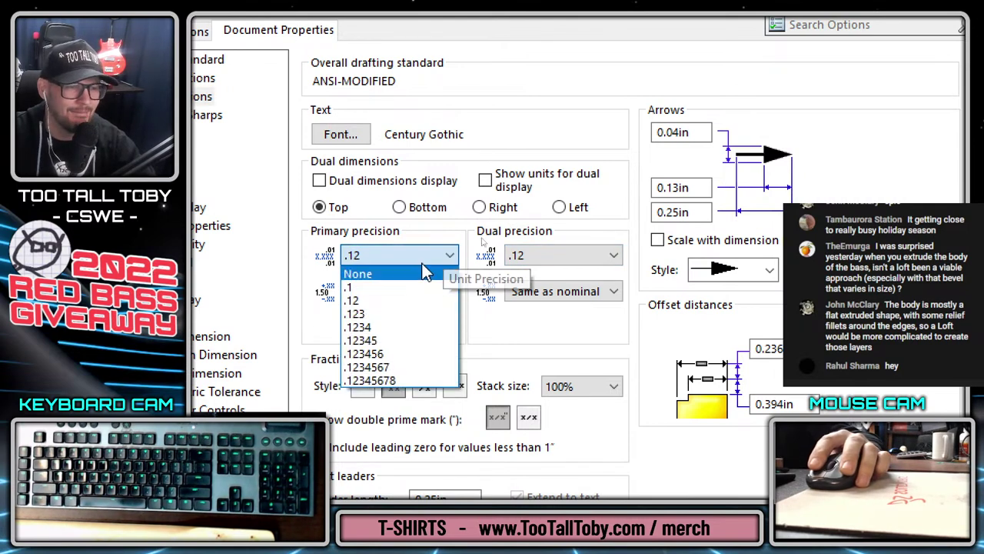
pyautogui.click(354, 314)
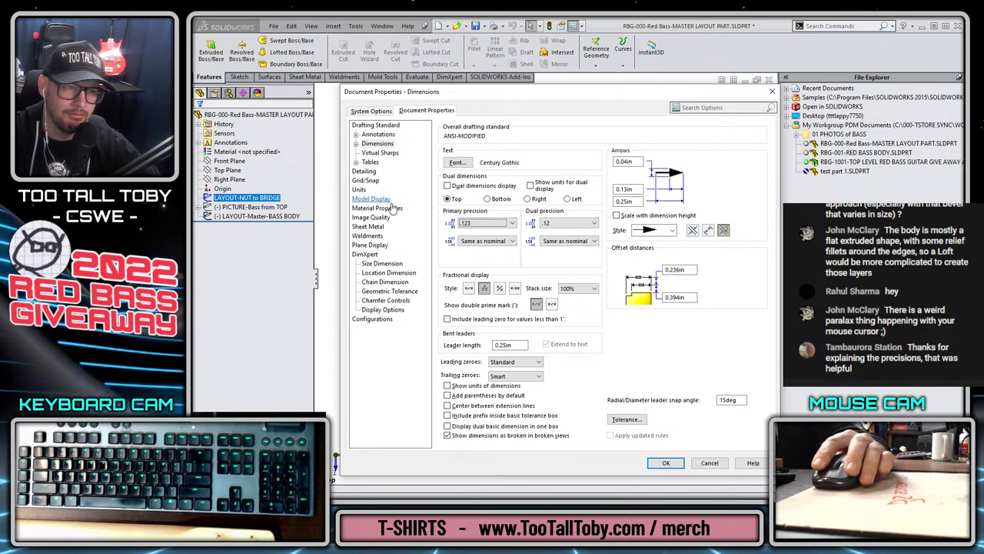
pyautogui.click(363, 192)
pyautogui.click(377, 144)
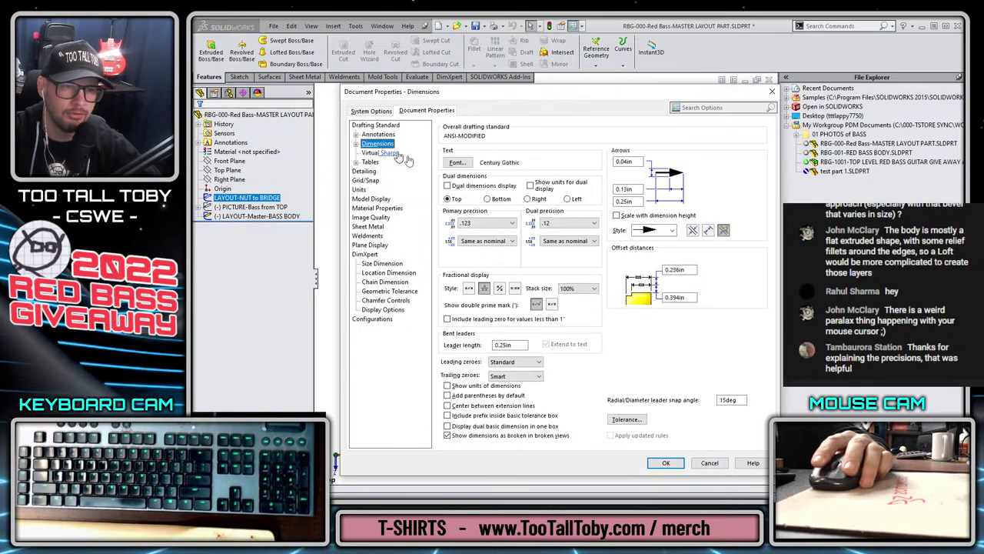
pyautogui.click(665, 463)
pyautogui.click(428, 258)
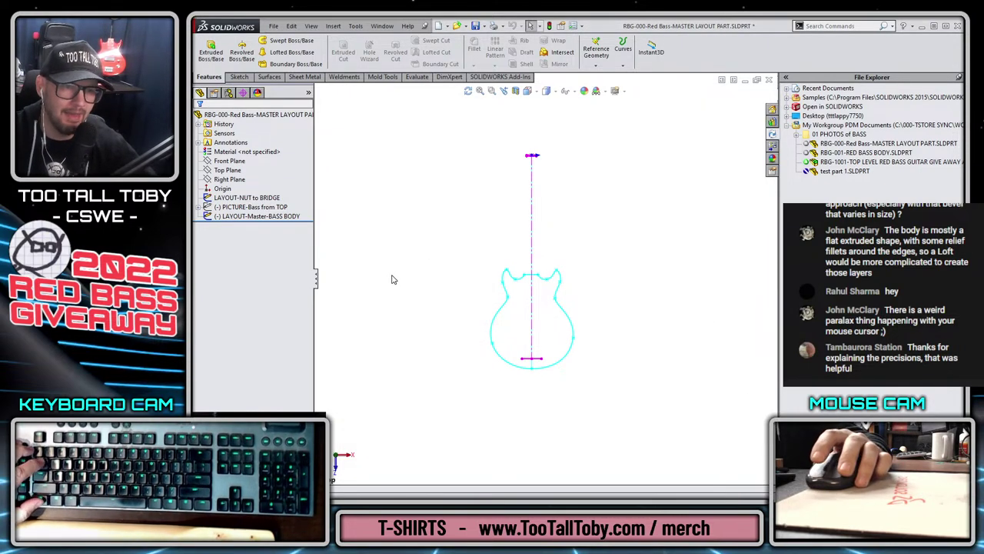
# - Switch to the top-level bass assembly and orbit it to an angled top view
pyautogui.hotkey('ctrl', 'Tab')
pyautogui.moveTo(530, 350); pyautogui.dragTo(507, 335, button='middle')
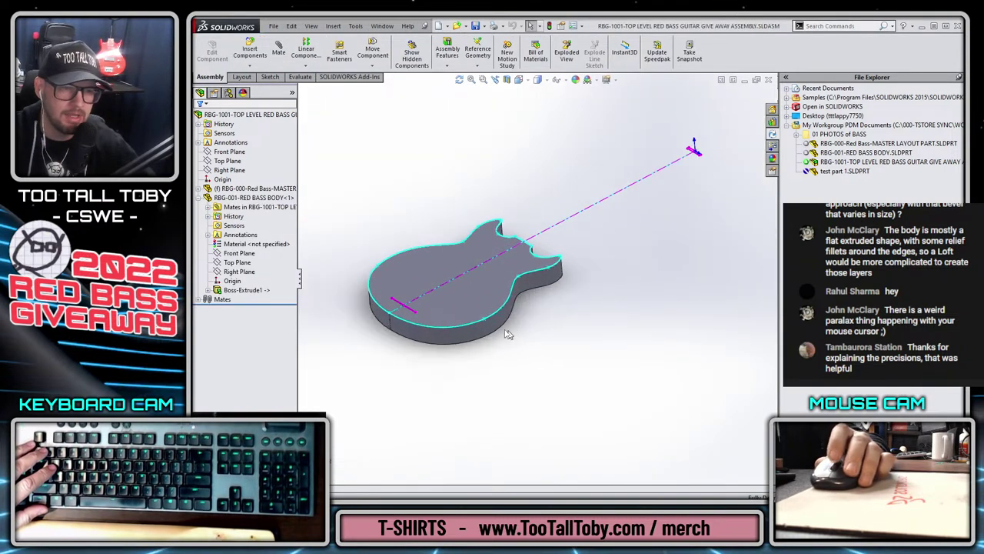
pyautogui.click(244, 198)
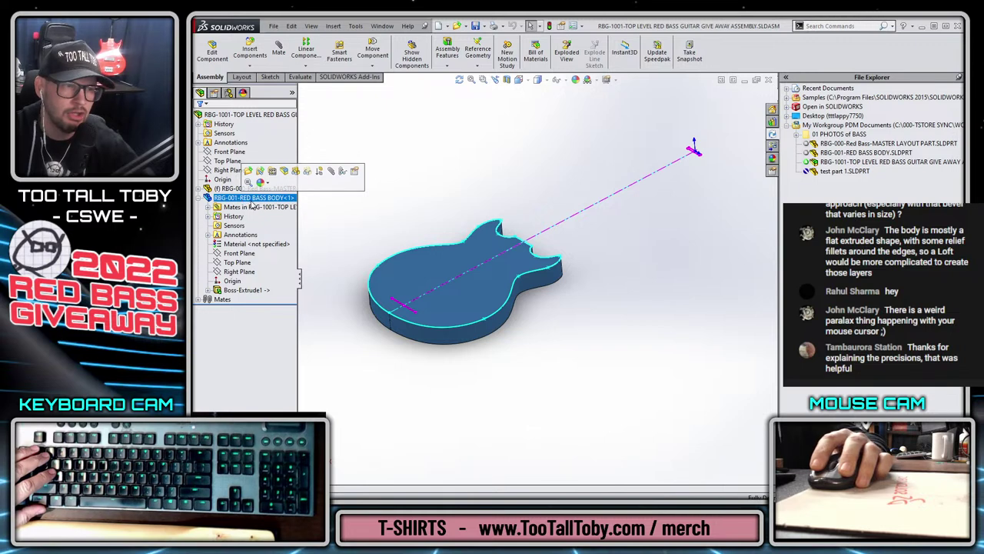
pyautogui.click(338, 251)
# - Rename Sketch2 under Boss-Extrude1 to BASS BODY SKETCH-CONVERTED
pyautogui.click(273, 244)
pyautogui.click(208, 289)
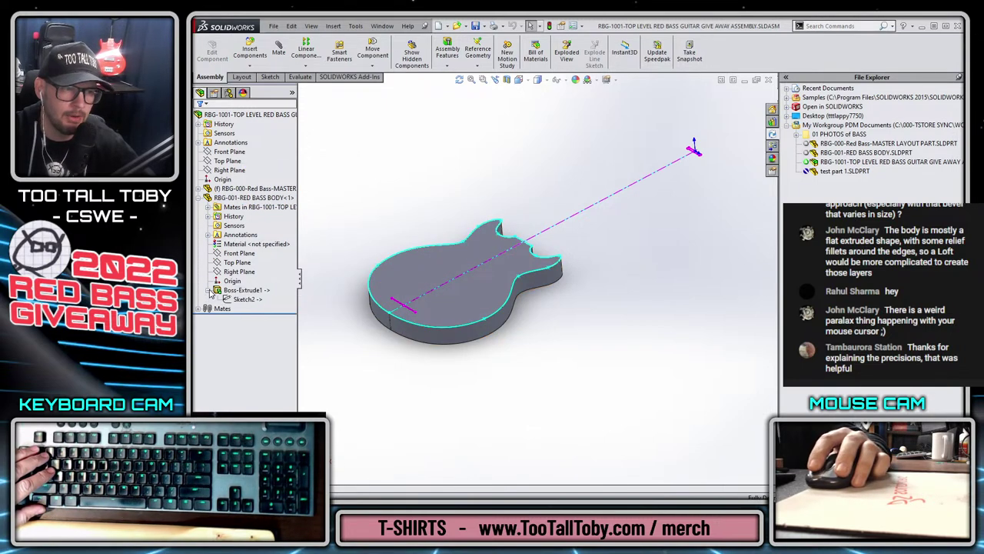
pyautogui.click(240, 299)
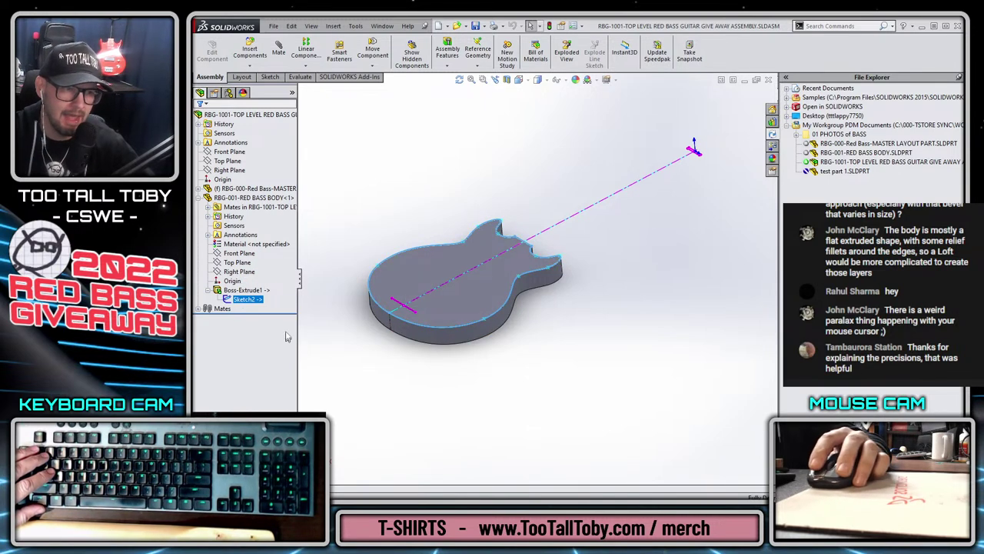
pyautogui.click(253, 302)
pyautogui.click(254, 302)
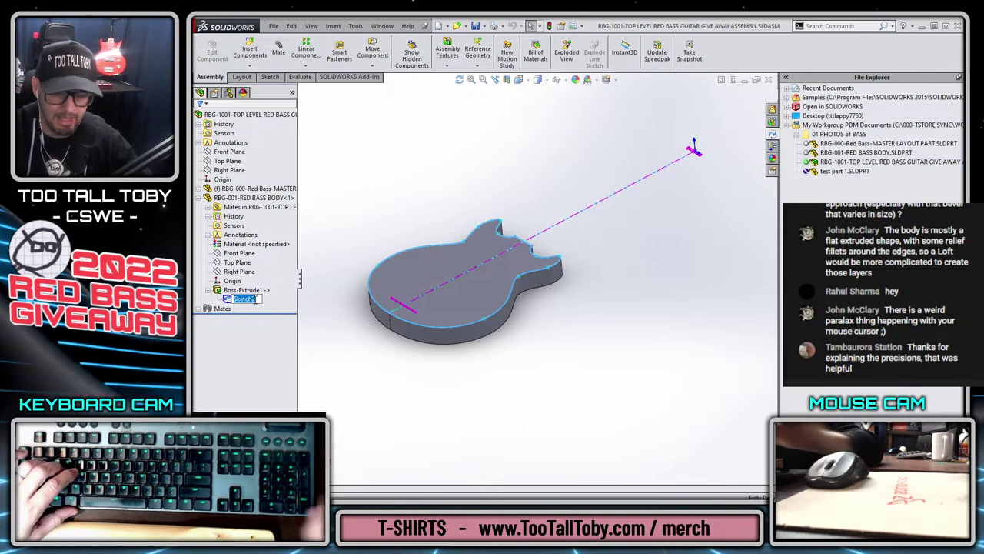
pyautogui.write('BASS BODY ')
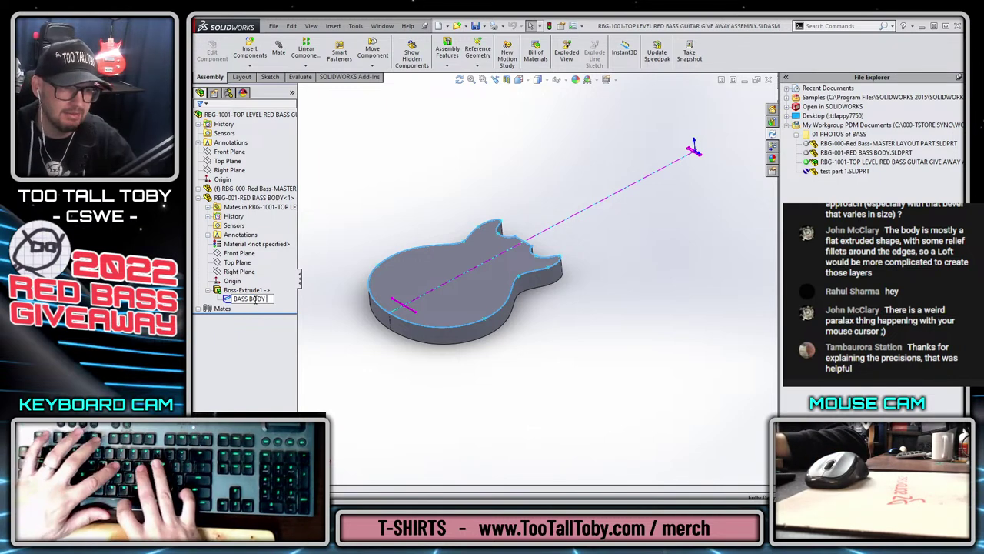
pyautogui.write('SKE')
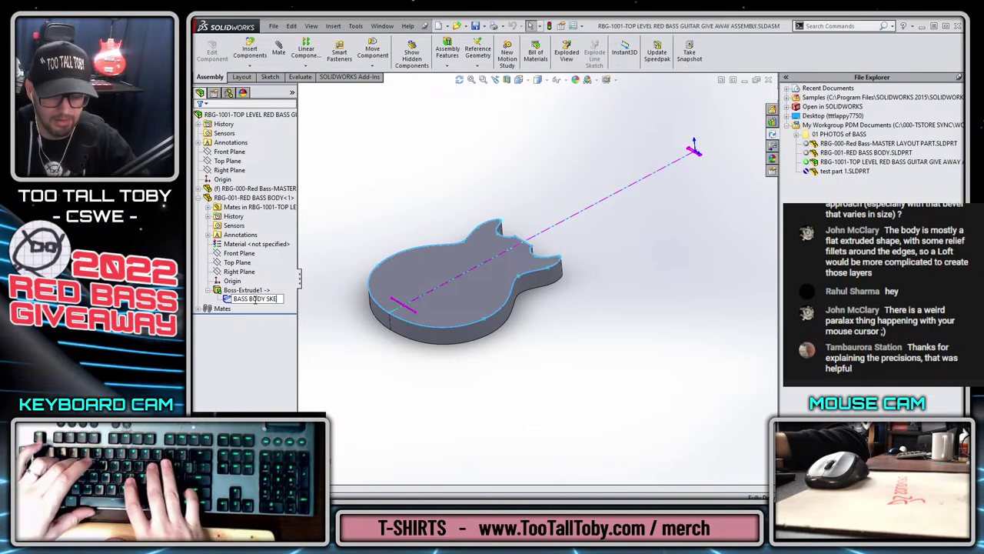
pyautogui.write('TCH-CONVERTED')
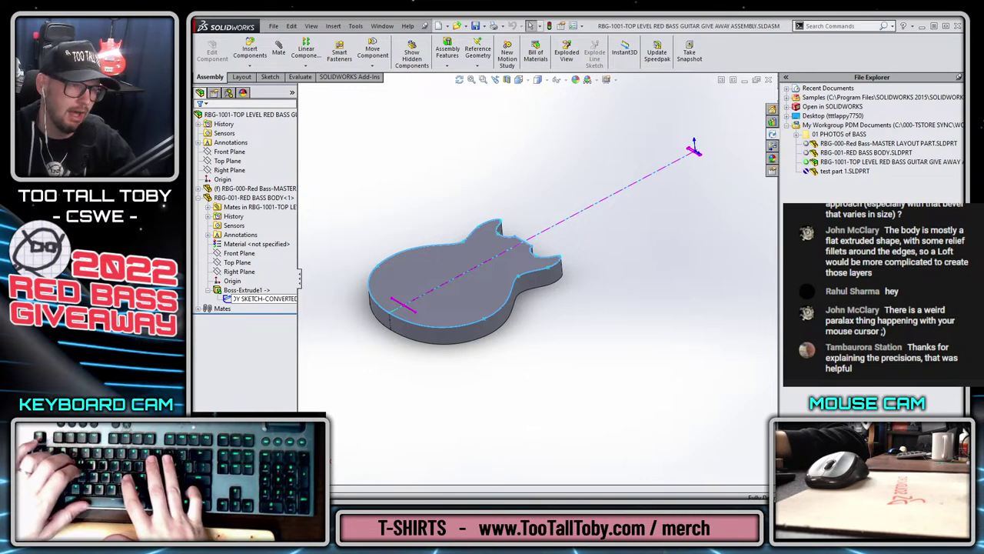
pyautogui.press('Return')
# - Rename the Boss-Extrude1 feature to Main BASS BODY
pyautogui.click(323, 280)
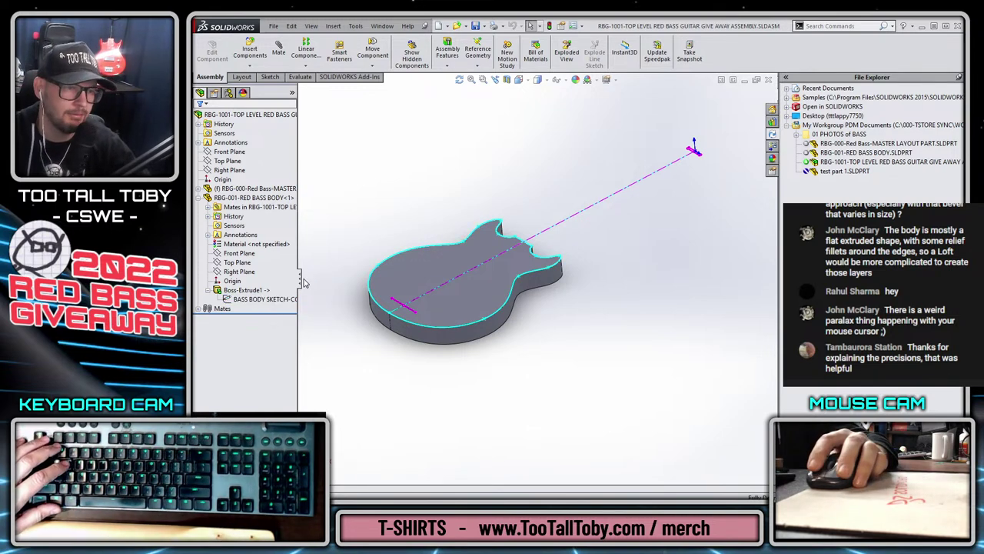
pyautogui.moveTo(304, 283); pyautogui.dragTo(338, 280)
pyautogui.click(275, 300)
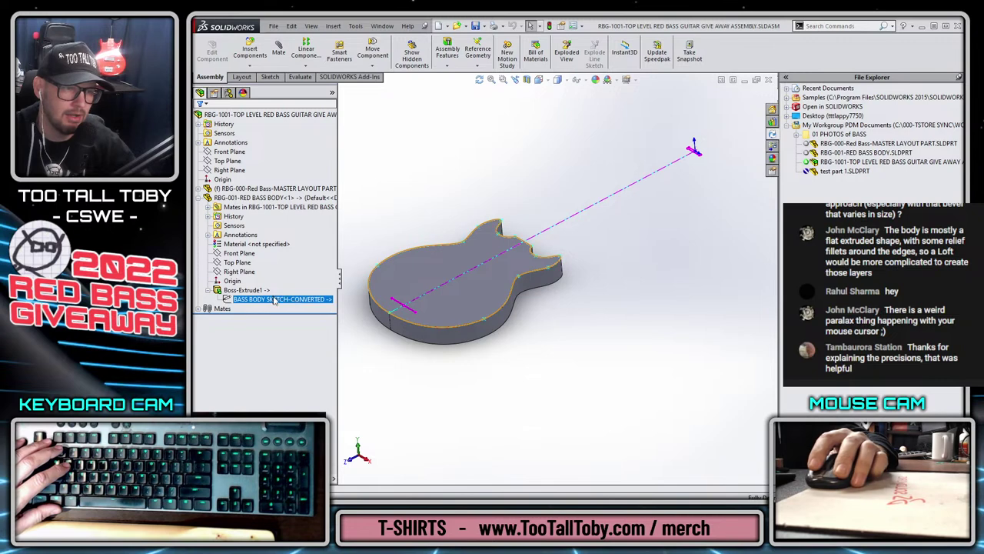
pyautogui.click(245, 290)
pyautogui.write('Main')
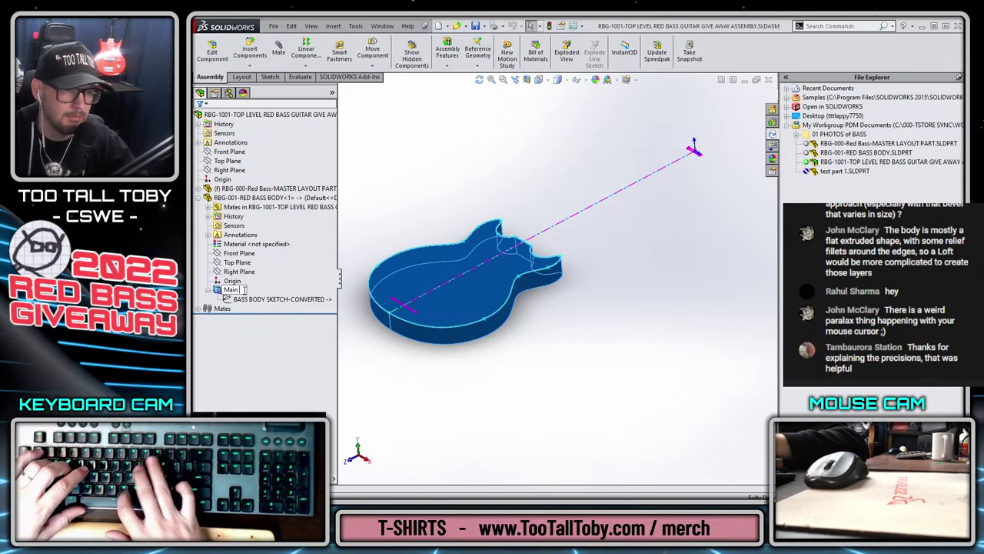
pyautogui.write(' BASS')
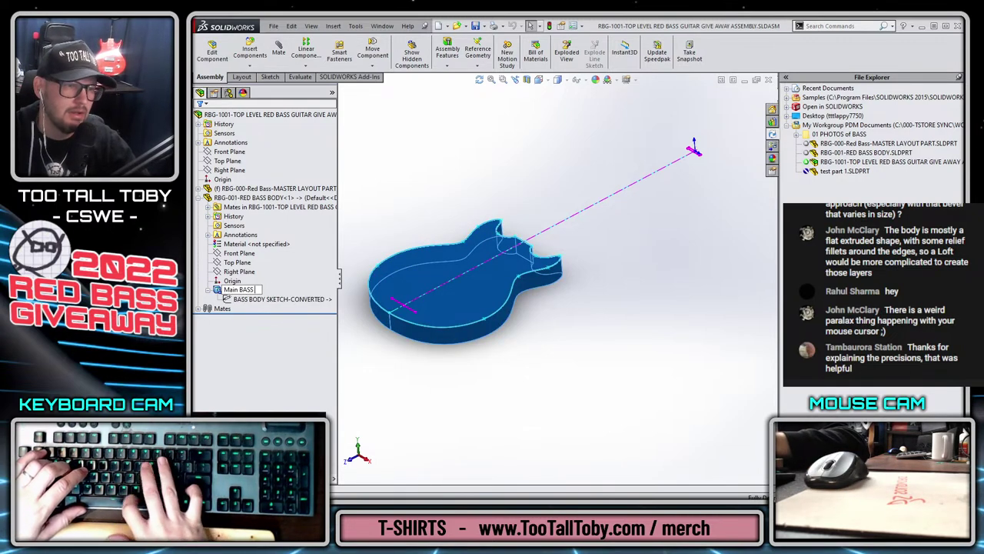
pyautogui.write(' BODY')
pyautogui.press('Return')
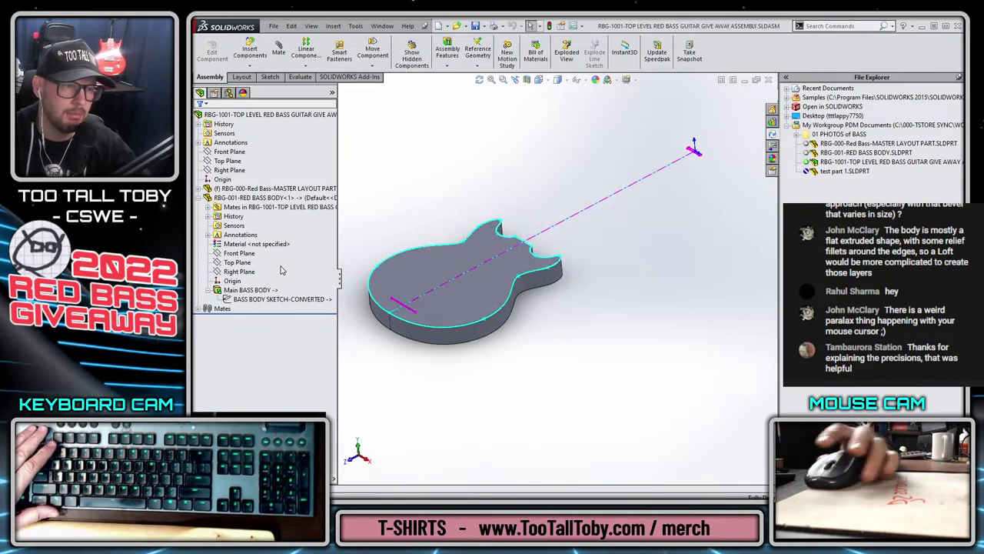
pyautogui.click(263, 201)
# - Open RBG-001-RED BASS BODY as its own part, zoom to fit, and start a new document
pyautogui.click(277, 181)
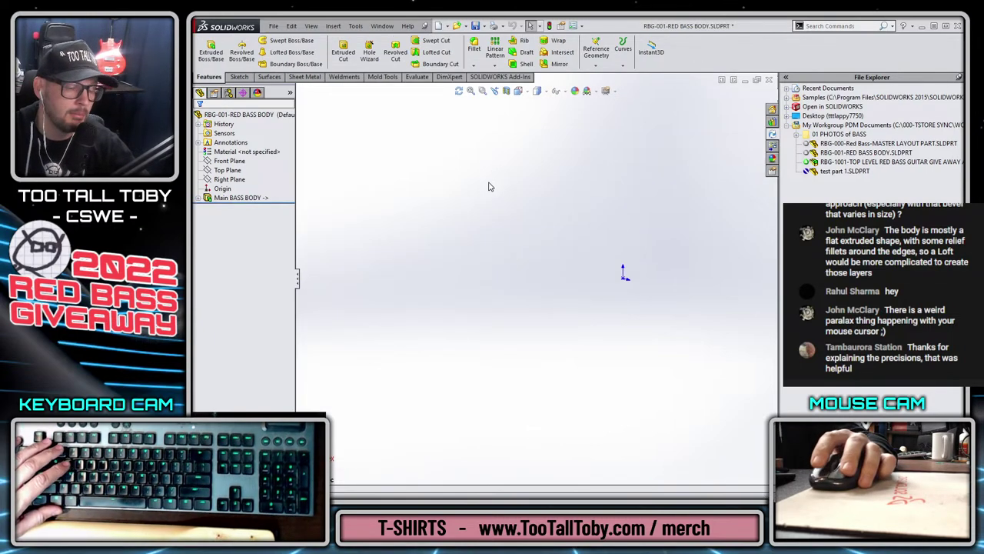
pyautogui.press('f')
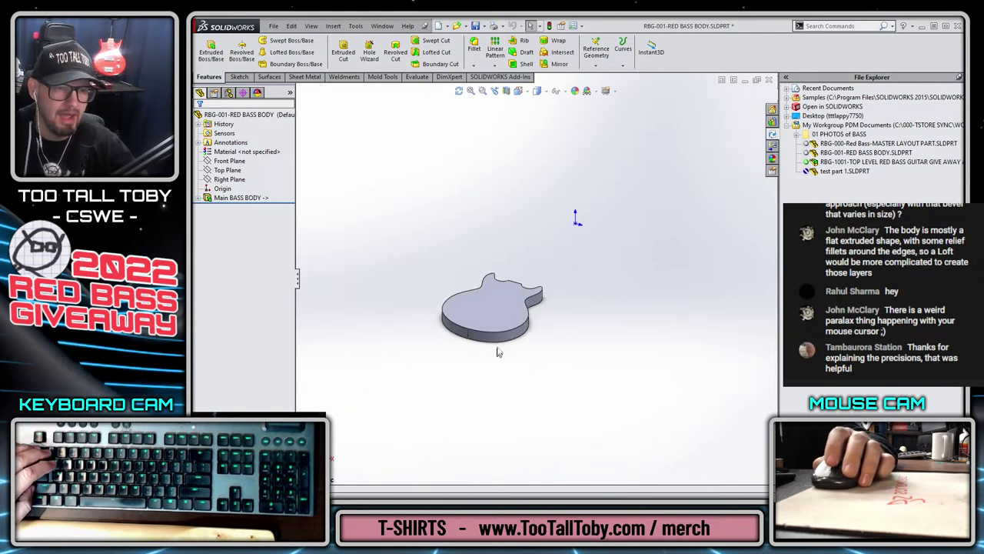
pyautogui.scroll(-4, 499, 331)
pyautogui.scroll(3, 503, 280)
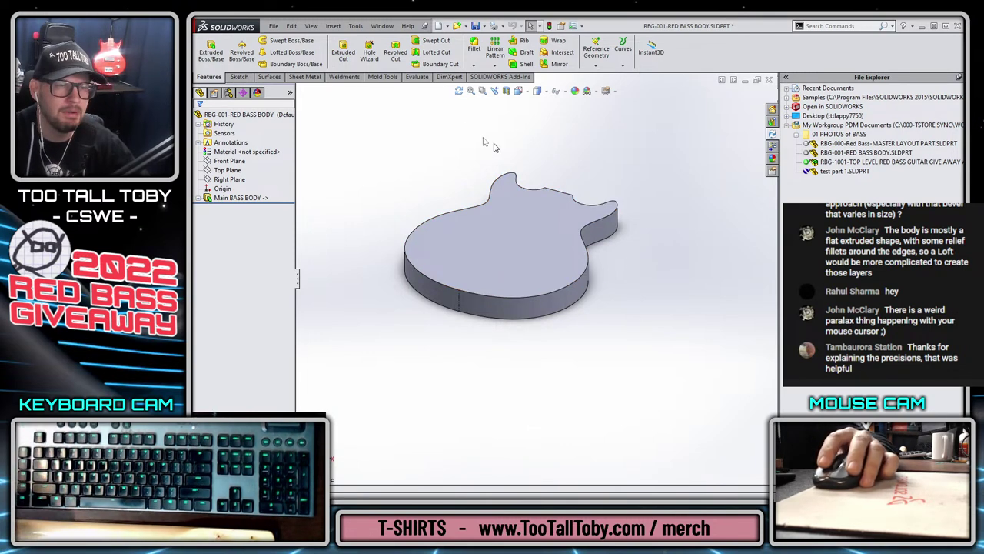
pyautogui.click(437, 26)
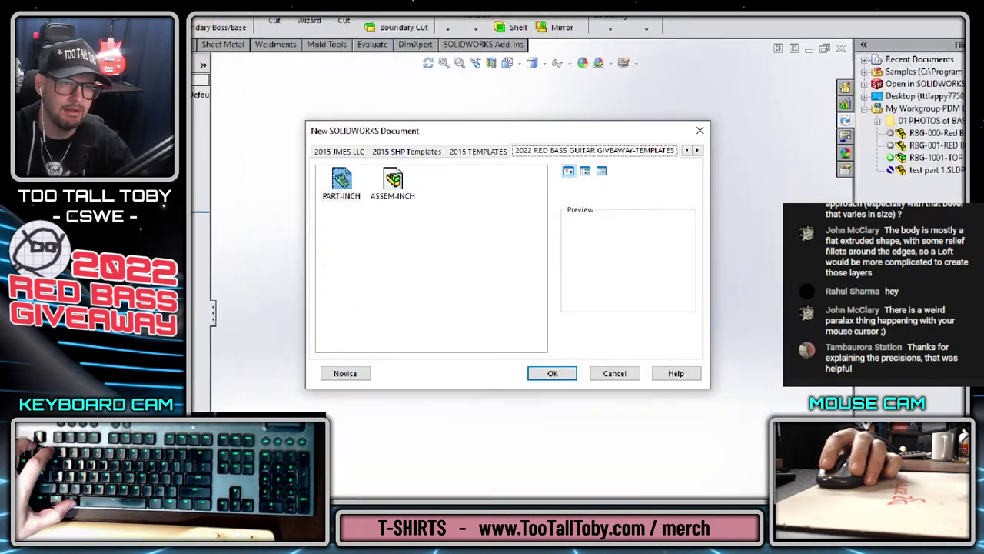
# - Create a part from the PART-INCH template, then close the empty Part1
pyautogui.moveTo(521, 162); pyautogui.dragTo(719, 167)
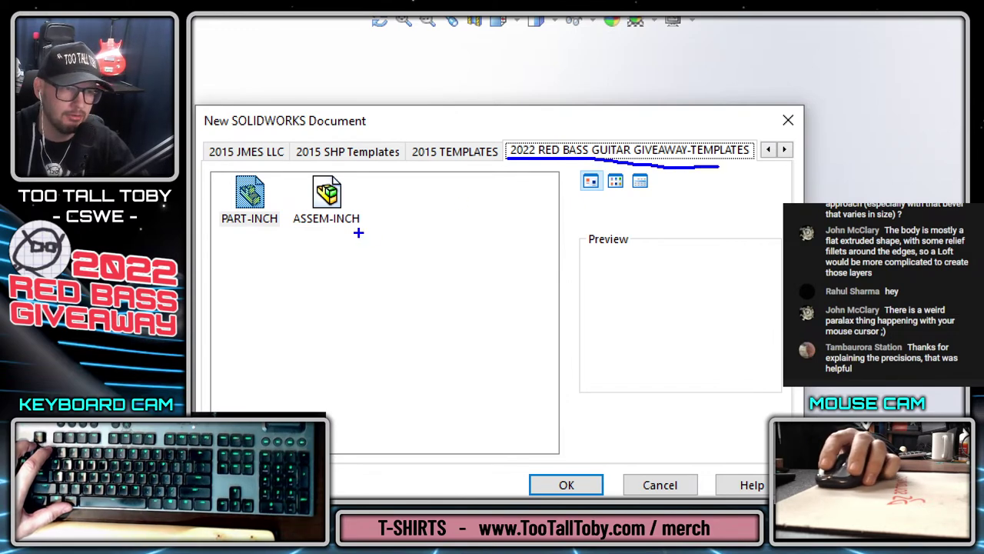
pyautogui.moveTo(222, 230); pyautogui.dragTo(350, 233)
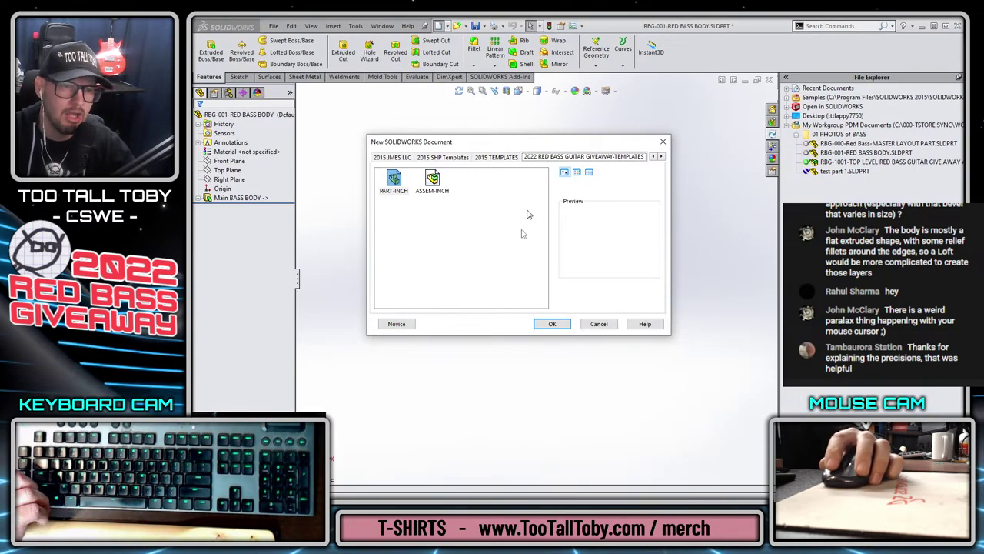
pyautogui.click(566, 485)
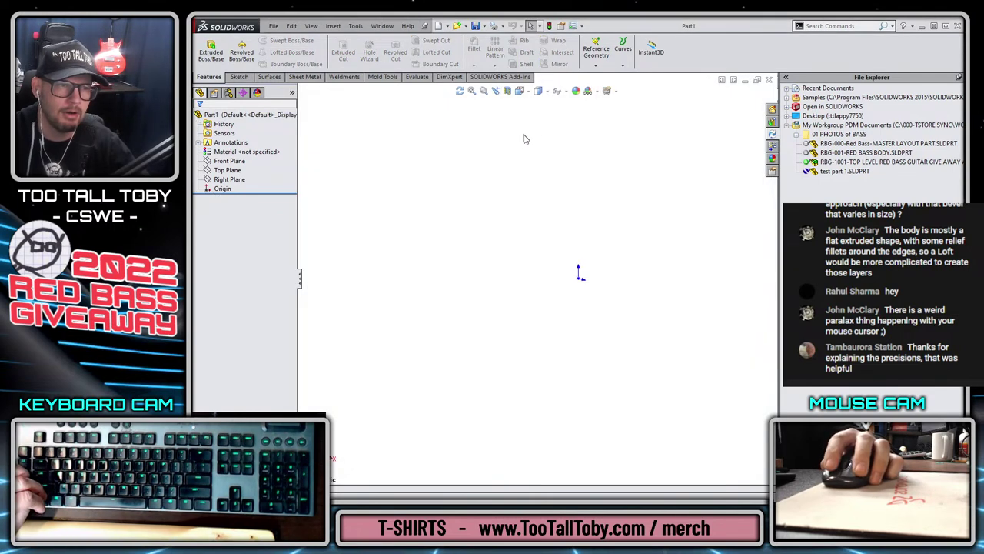
pyautogui.click(770, 80)
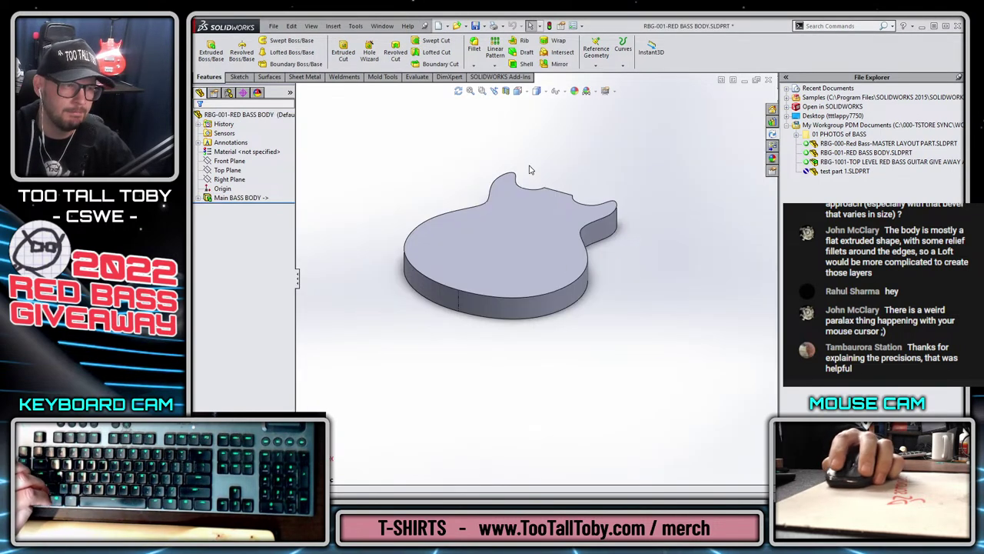
# - Create another PART-INCH part and compare its custom properties with the bass body's
pyautogui.click(438, 25)
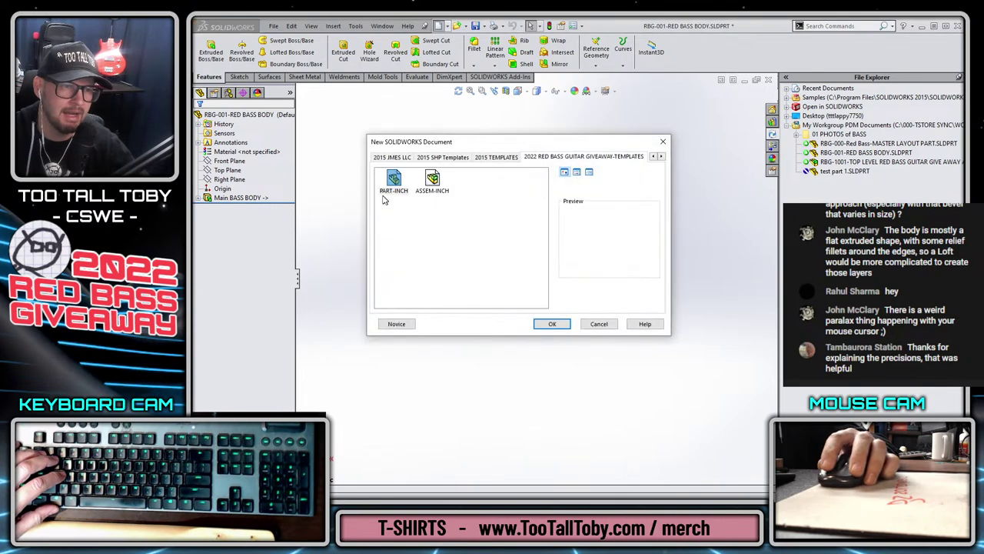
pyautogui.doubleClick(393, 187)
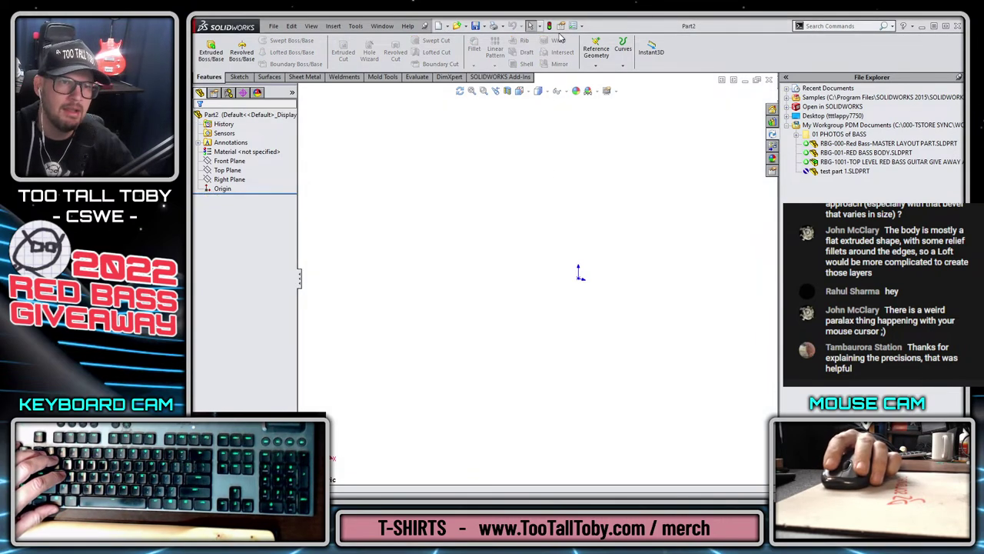
pyautogui.click(561, 26)
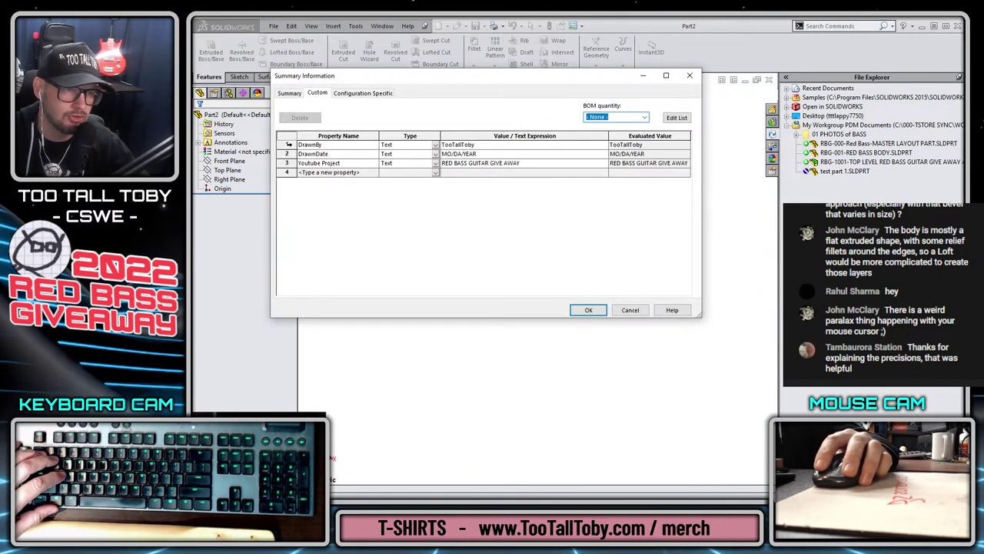
pyautogui.click(331, 163)
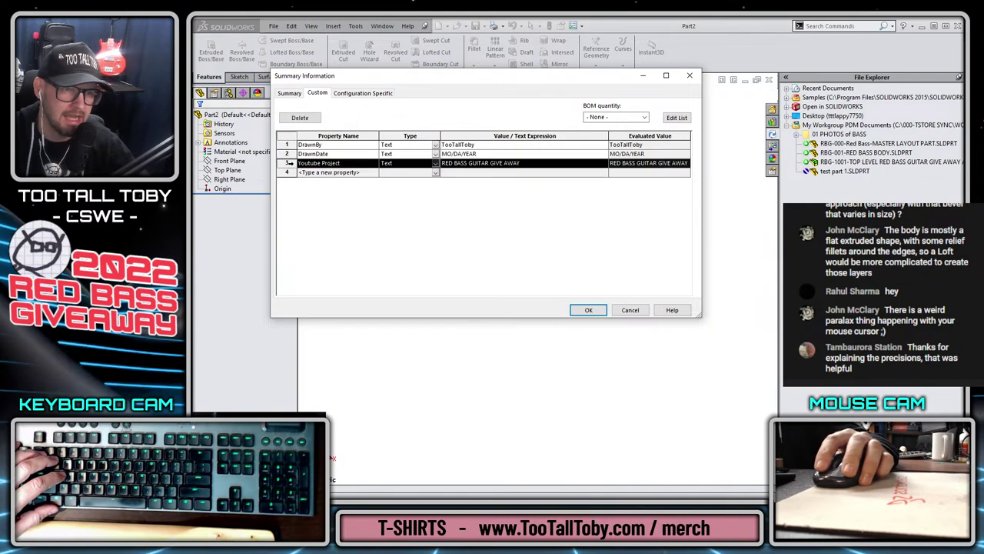
pyautogui.click(627, 311)
pyautogui.hotkey('ctrl', 'Tab')
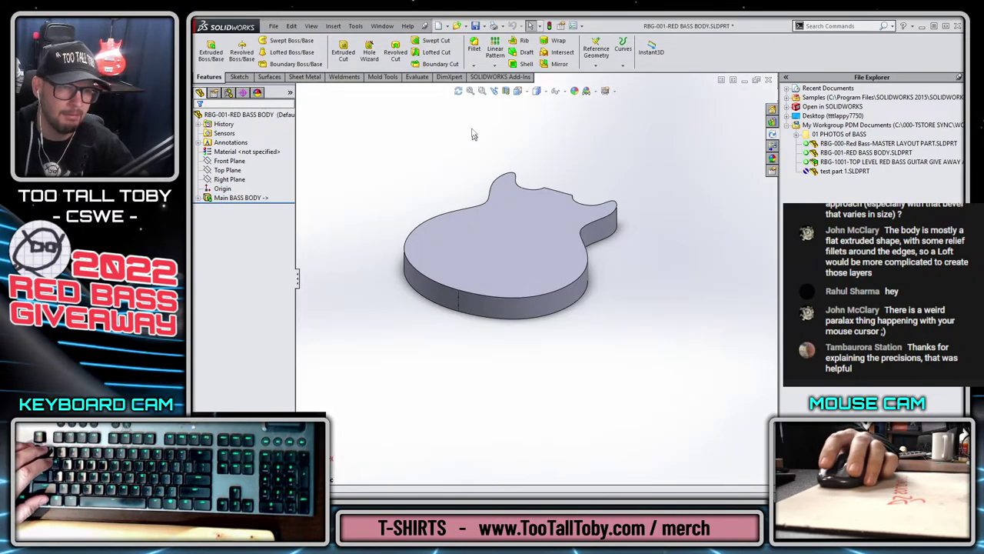
pyautogui.click(560, 27)
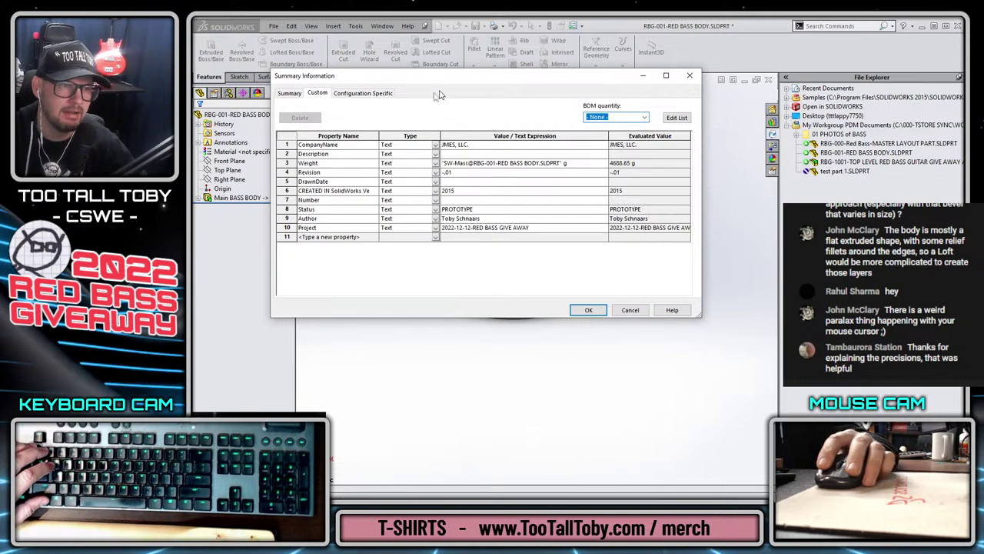
pyautogui.click(629, 310)
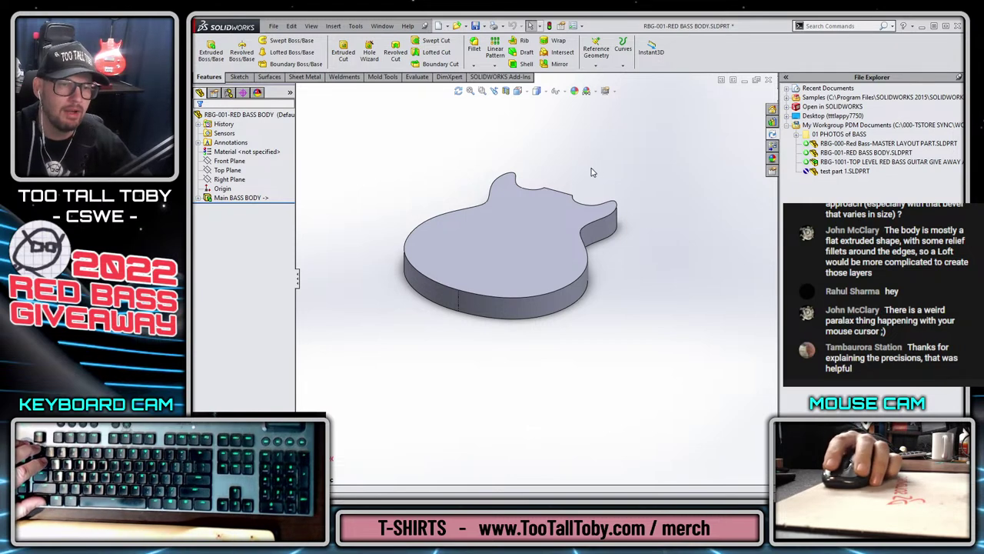
# - Switch to the bass guitar assembly, review the insert choices, and open System Options General
pyautogui.hotkey('ctrl', 'n')
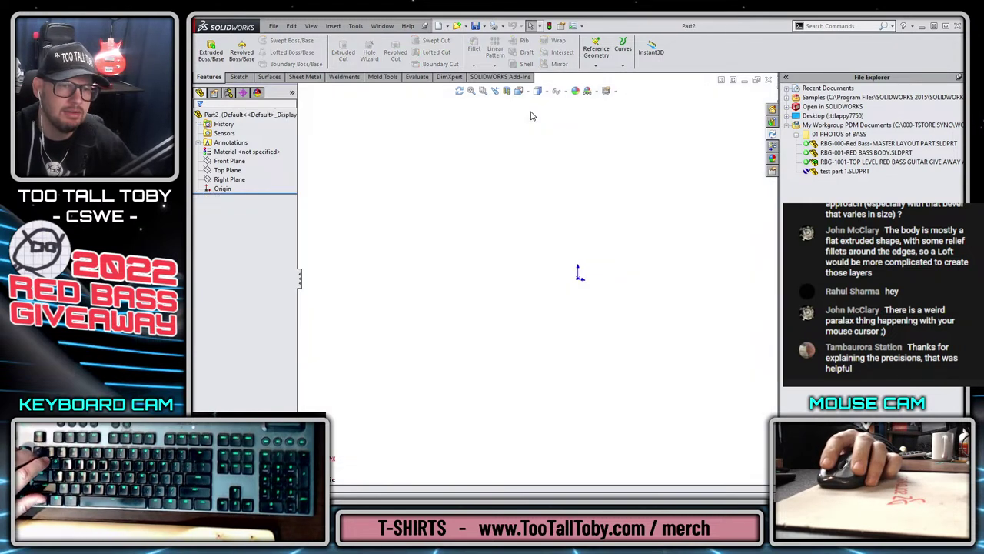
pyautogui.hotkey('ctrl', 'Tab')
pyautogui.hotkey('ctrl', 'Tab')
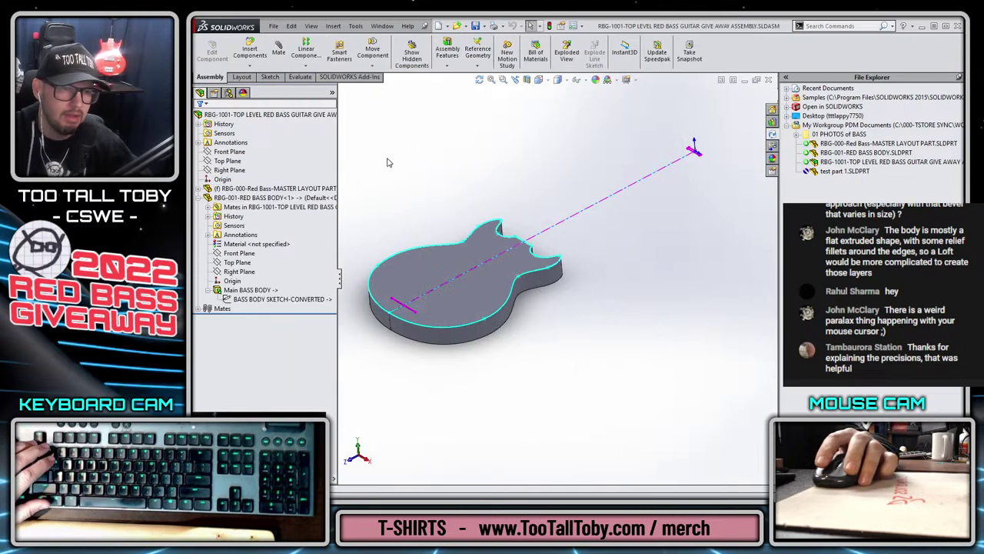
pyautogui.click(333, 26)
pyautogui.moveTo(362, 40)
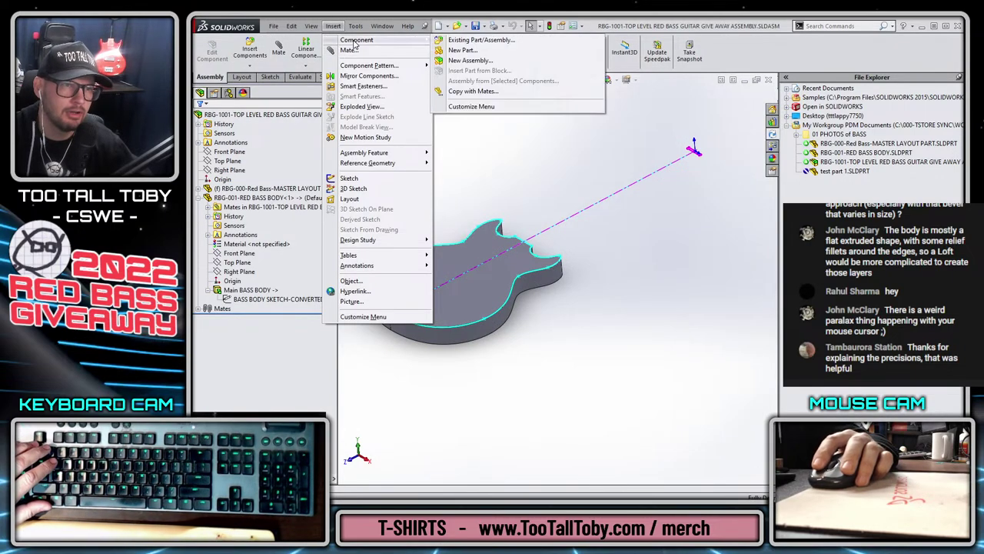
pyautogui.click(463, 51)
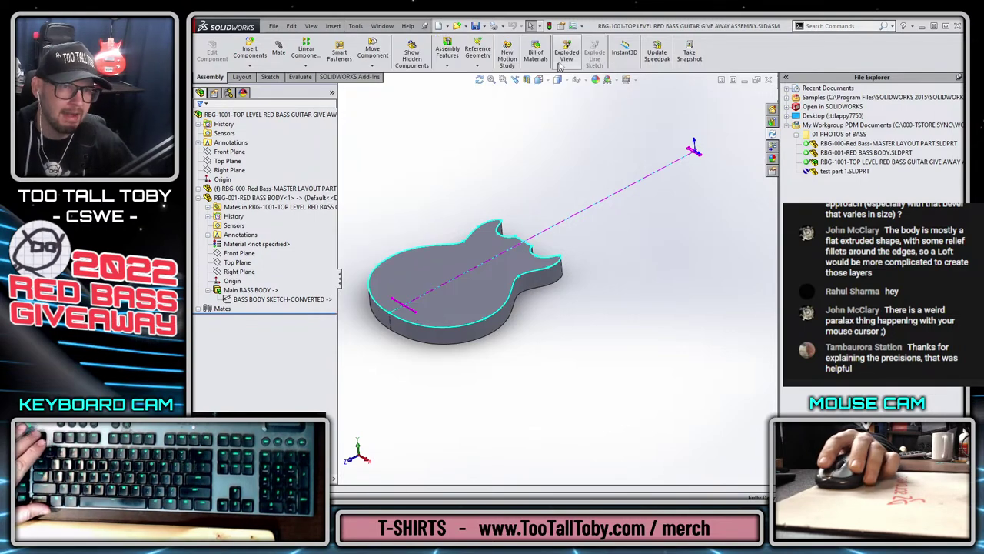
pyautogui.click(572, 25)
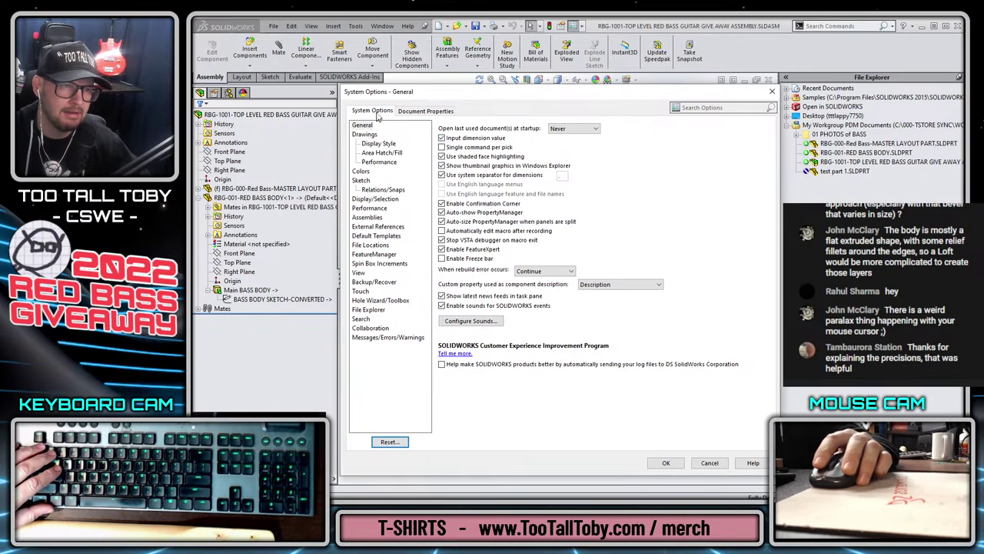
# - Set default templates to PART-INCH and ASSEMBLY-INCH from the 2022 red bass giveaway templates
pyautogui.click(376, 235)
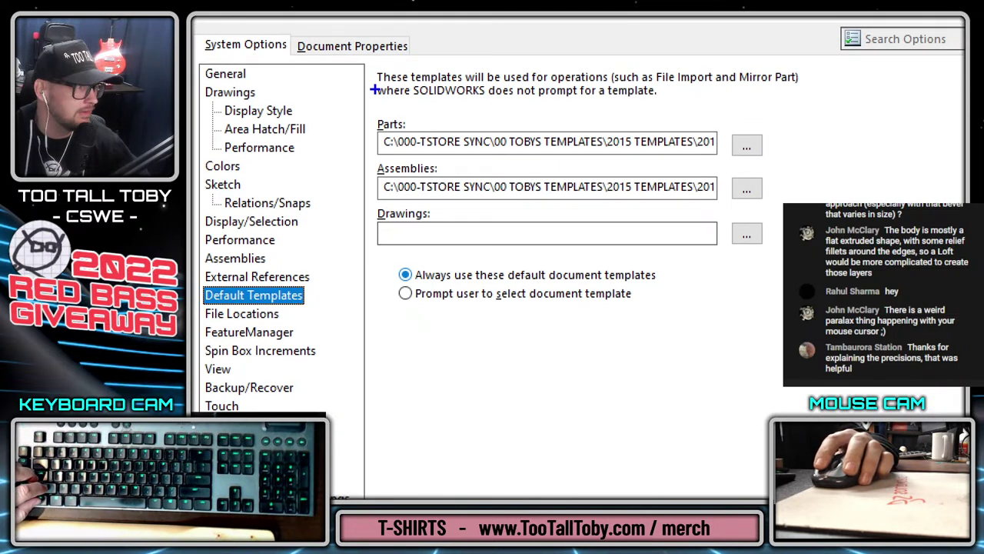
pyautogui.moveTo(214, 64); pyautogui.dragTo(260, 63)
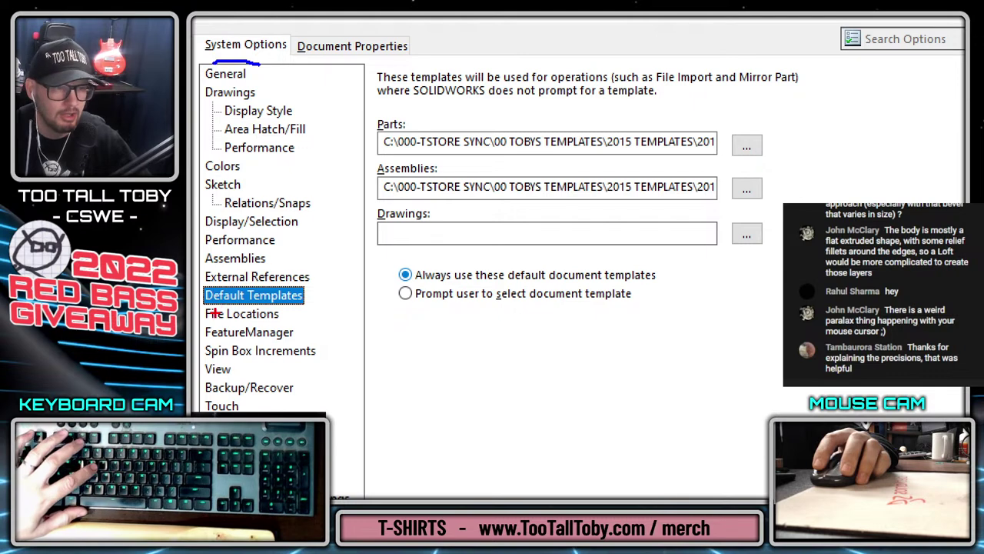
pyautogui.moveTo(230, 304)
pyautogui.mouseDown()
pyautogui.moveTo(327, 306)
pyautogui.moveTo(342, 157)
pyautogui.mouseUp()
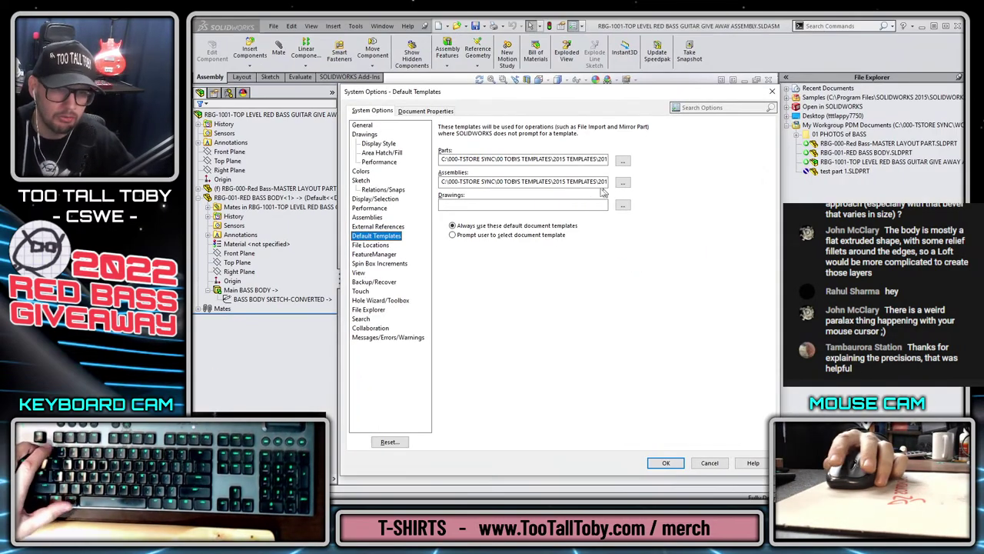
pyautogui.click(748, 150)
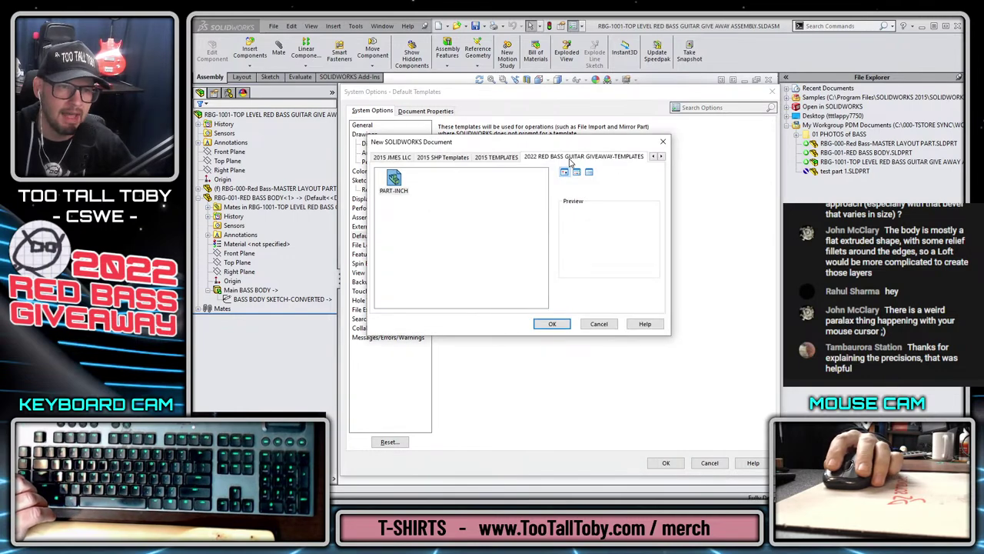
pyautogui.doubleClick(393, 181)
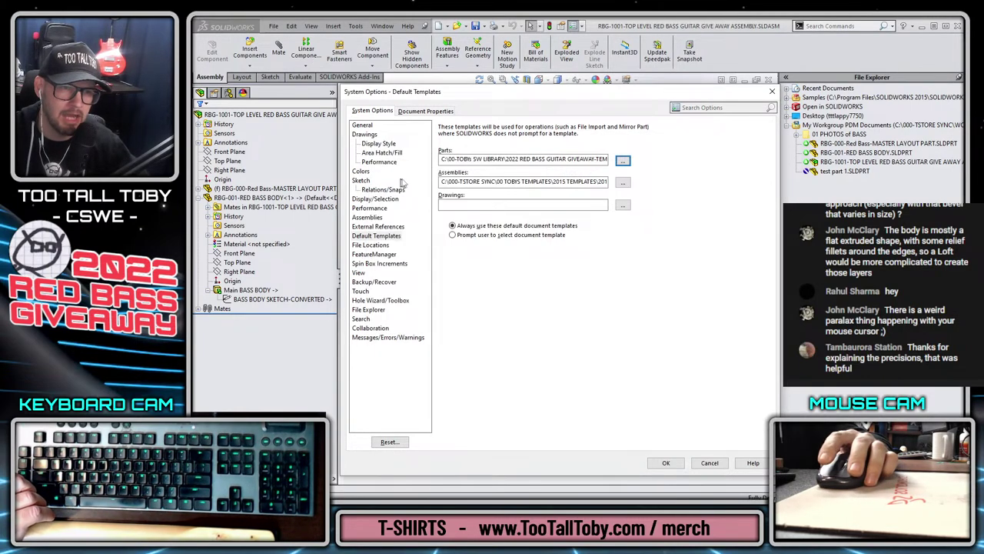
pyautogui.click(624, 183)
pyautogui.click(394, 184)
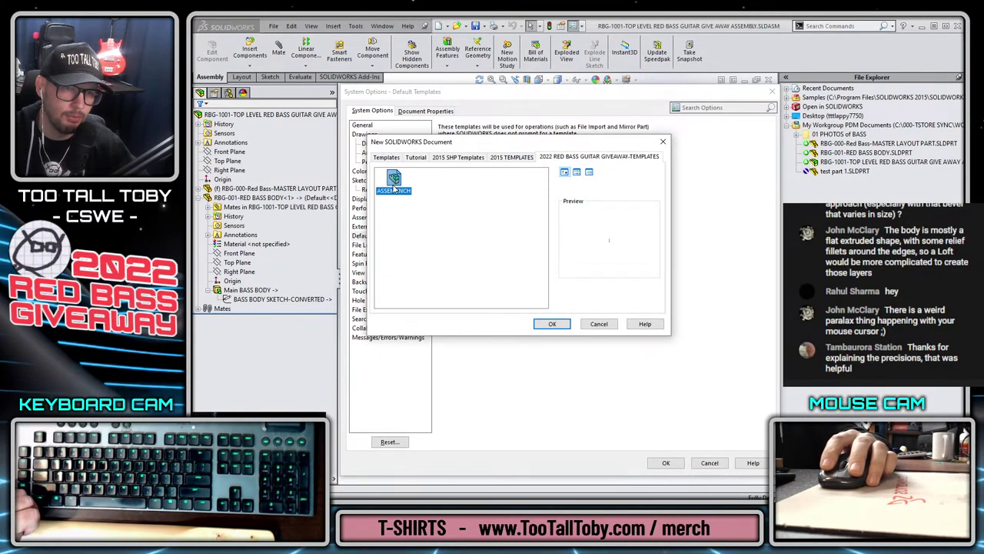
pyautogui.doubleClick(394, 182)
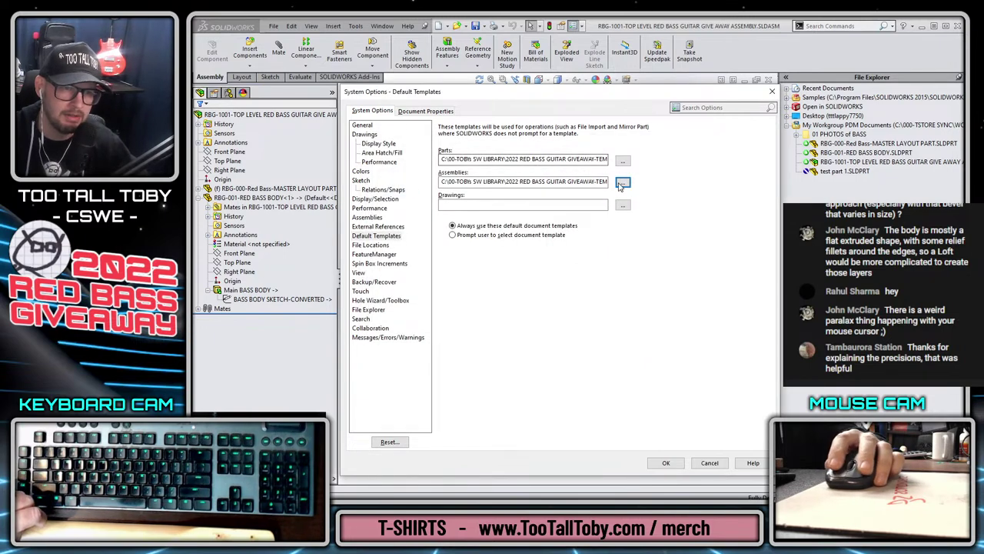
pyautogui.click(664, 464)
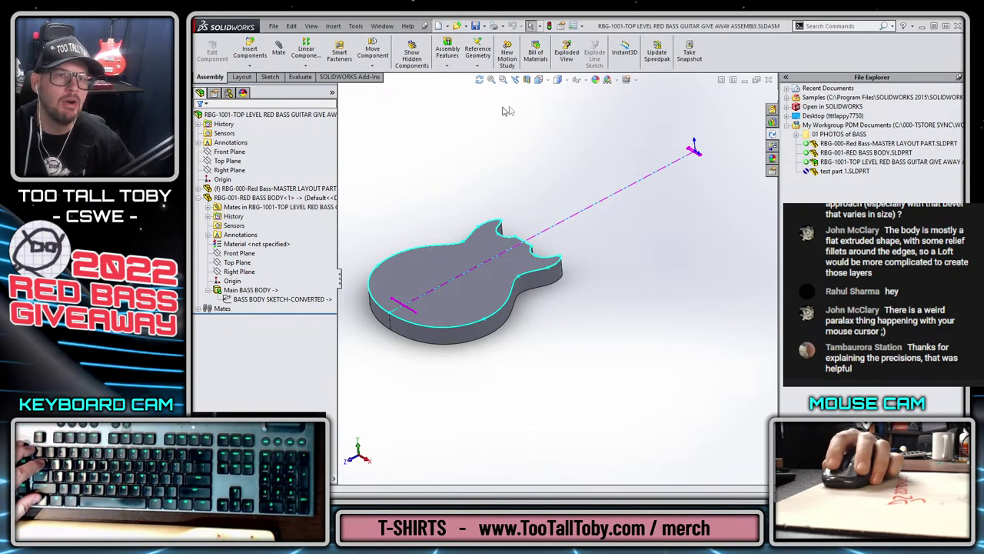
# - Open the RED BASS BODY part from the assembly in its own window, then bring up Part2
pyautogui.click(463, 296)
pyautogui.click(510, 240)
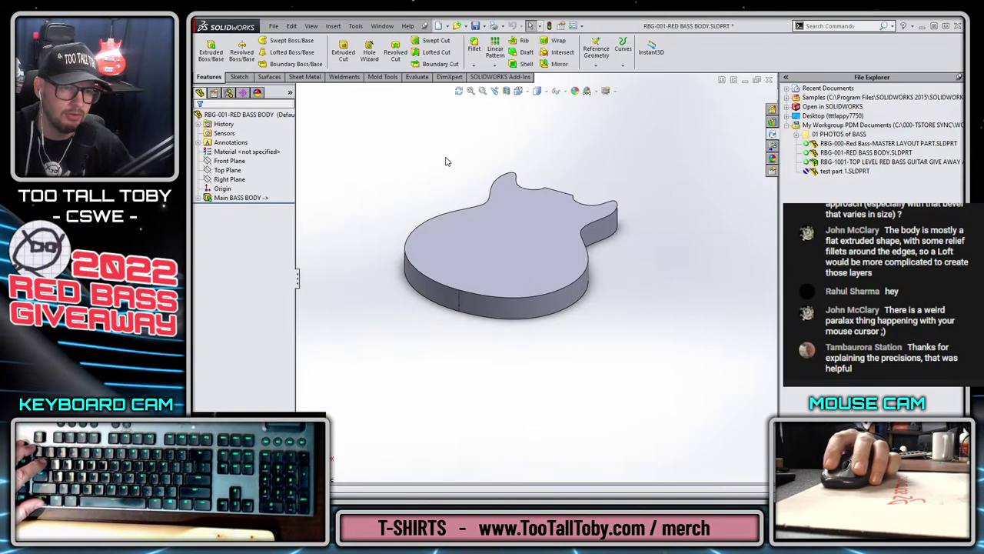
pyautogui.hotkey('ctrl', 'Tab')
pyautogui.hotkey('ctrl', 'Tab')
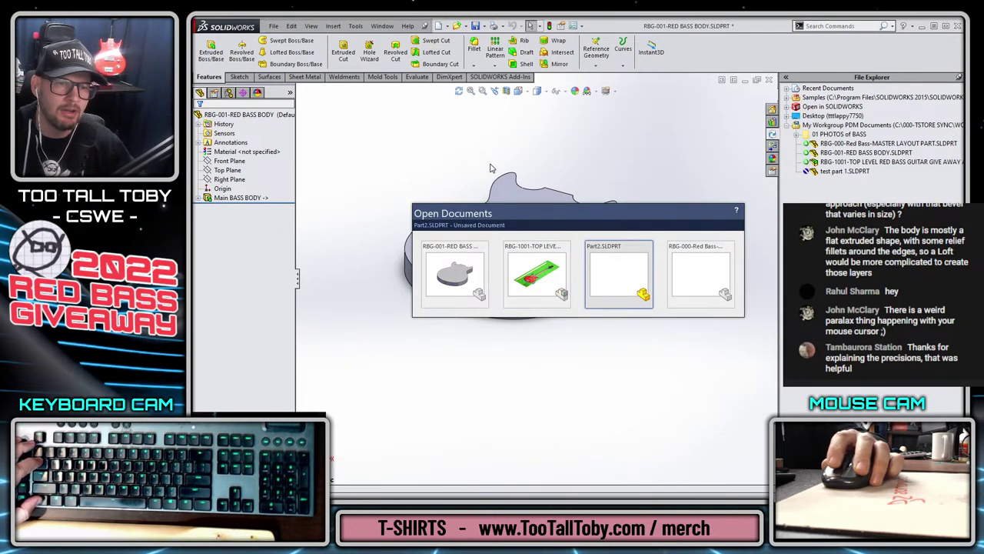
# - Copy Part2's DrawnBy, DrawnDate and Youtube Project custom properties, then return to the body part
pyautogui.click(561, 27)
pyautogui.press('Escape')
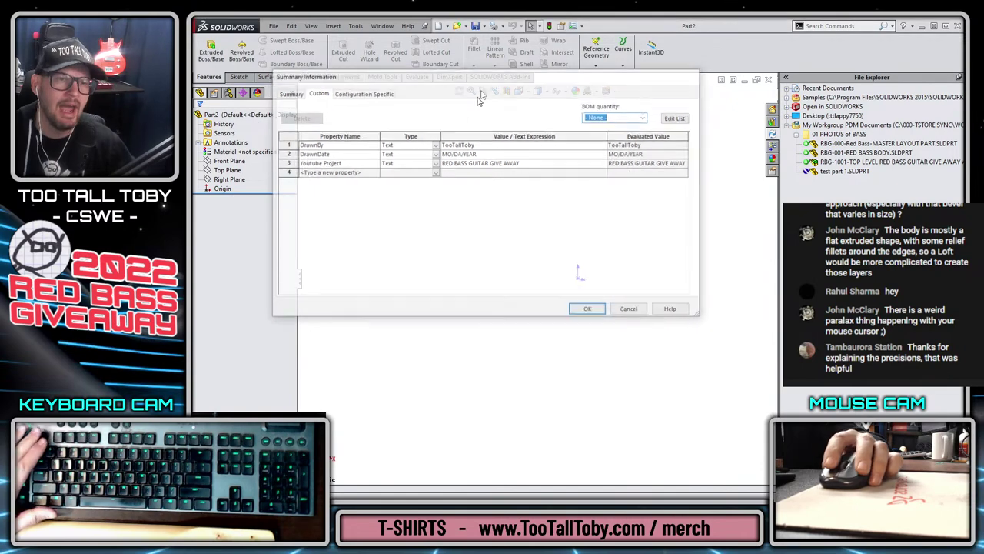
pyautogui.click(561, 26)
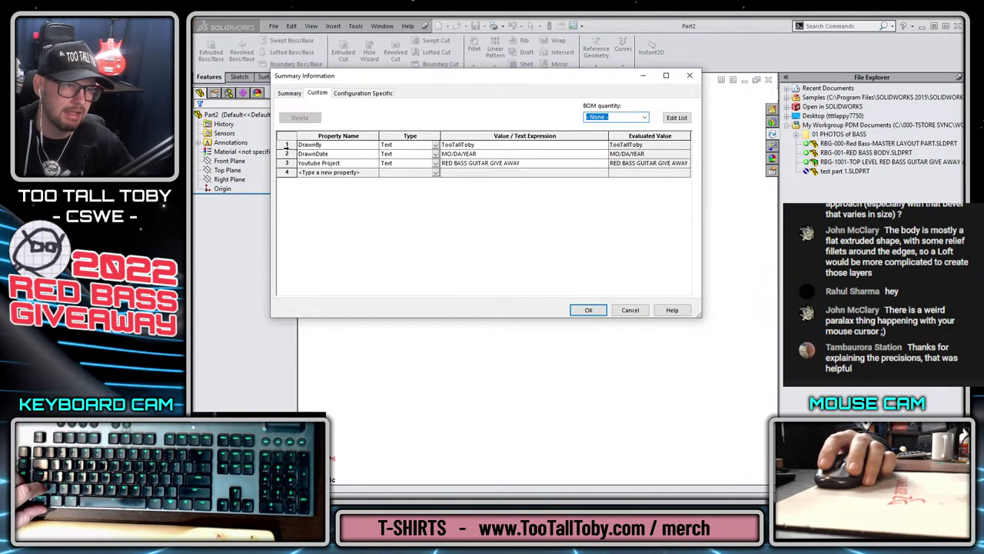
pyautogui.click(286, 145)
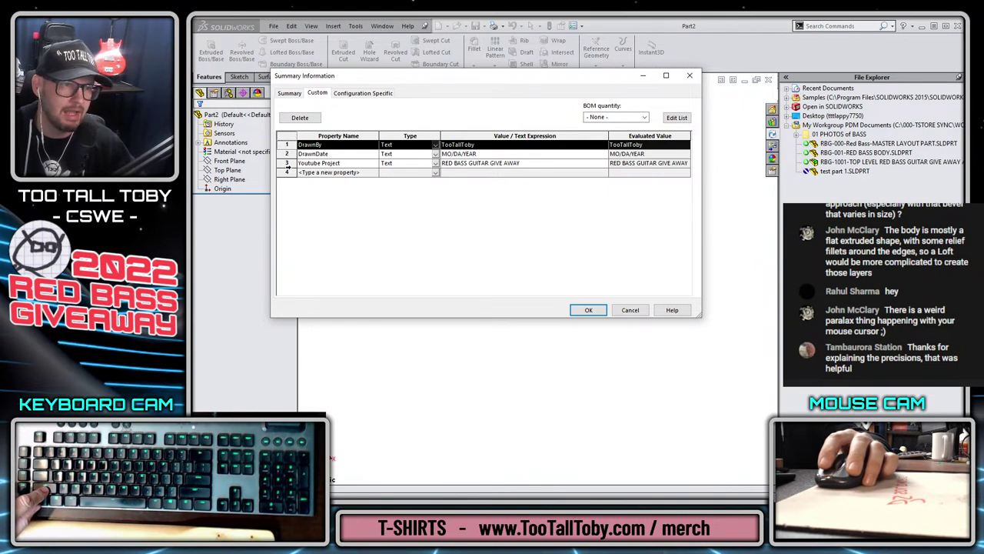
pyautogui.keyDown('shift'); pyautogui.click(287, 163); pyautogui.keyUp('shift')
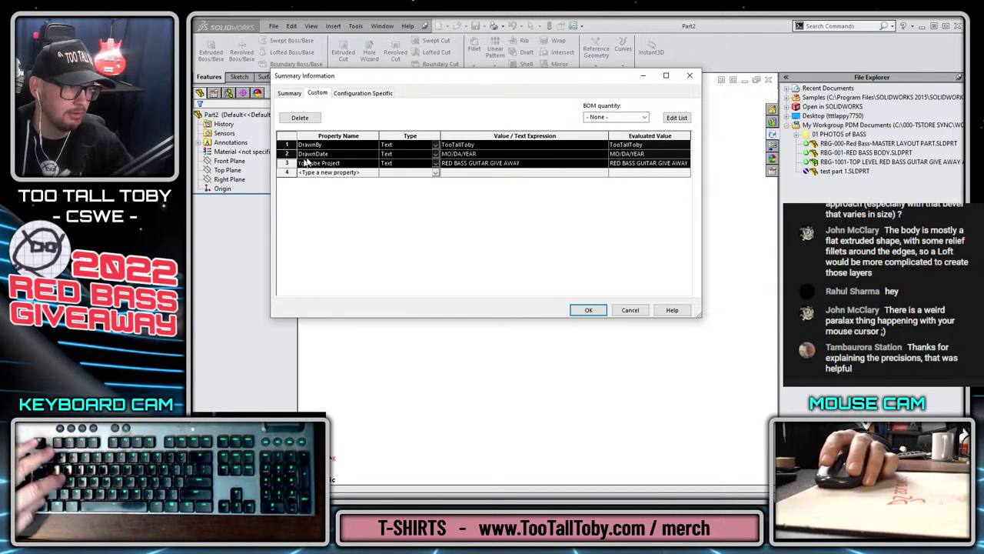
pyautogui.click(587, 310)
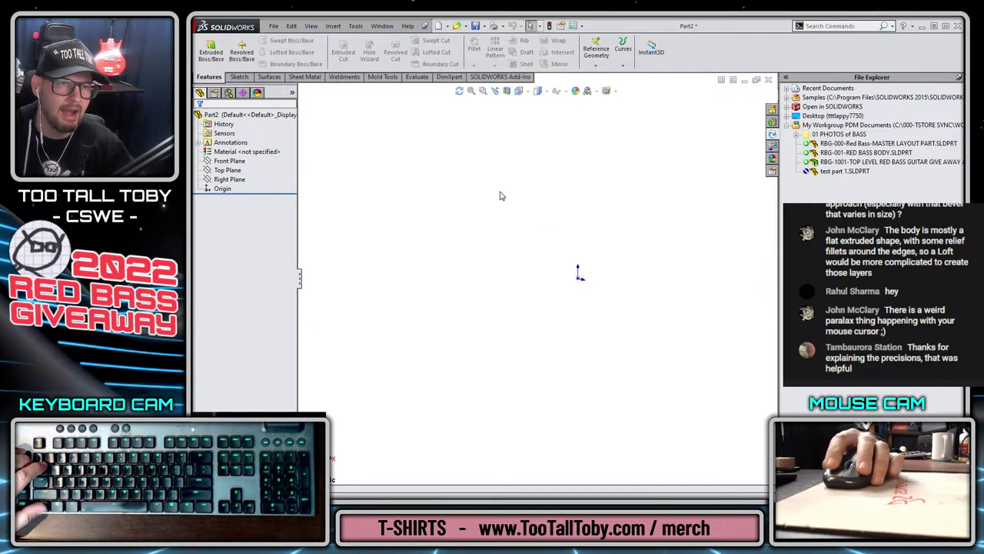
pyautogui.hotkey('ctrl', 'Tab')
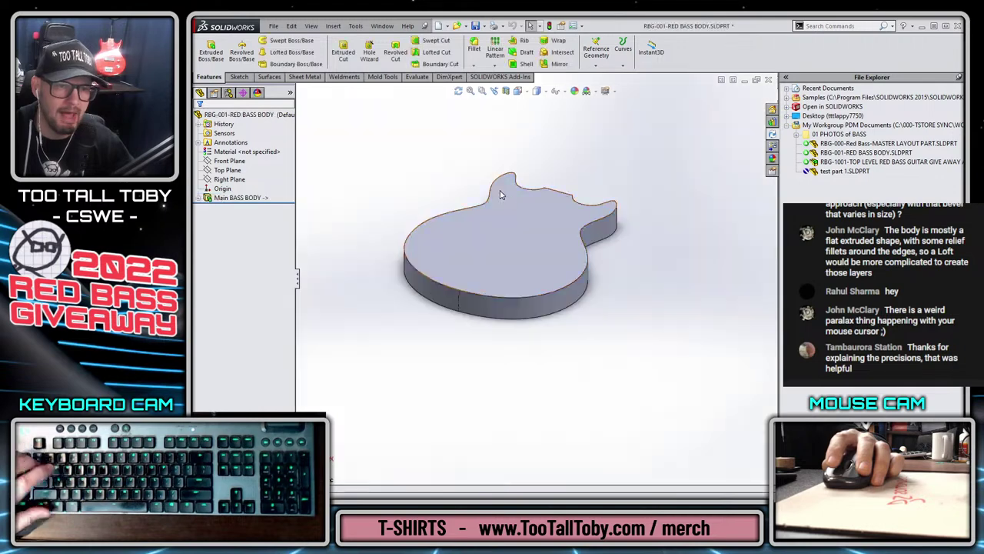
# - Replace the ten old custom properties with the pasted three, setting DrawnDate to 12/13/2022
pyautogui.click(562, 25)
pyautogui.click(284, 144)
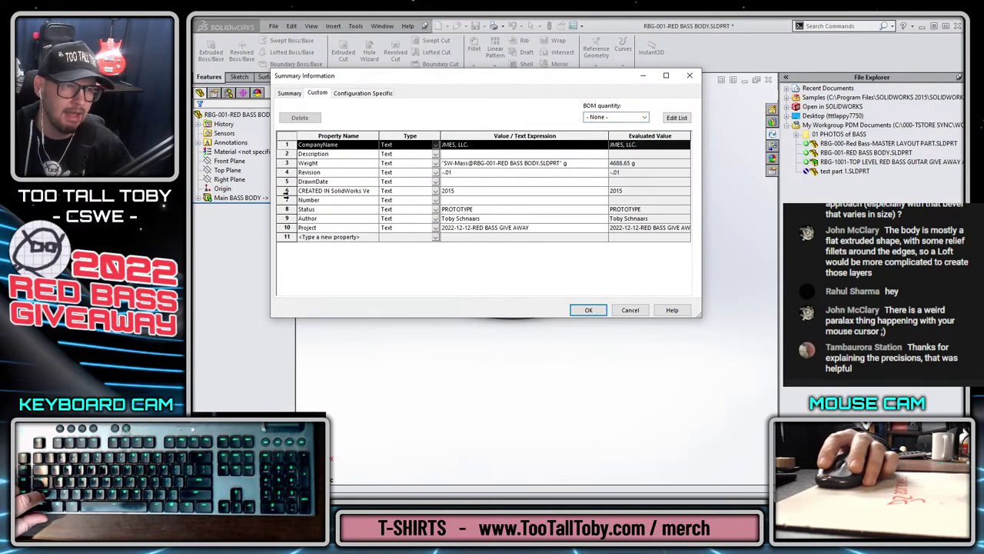
pyautogui.keyDown('shift'); pyautogui.click(285, 228); pyautogui.keyUp('shift')
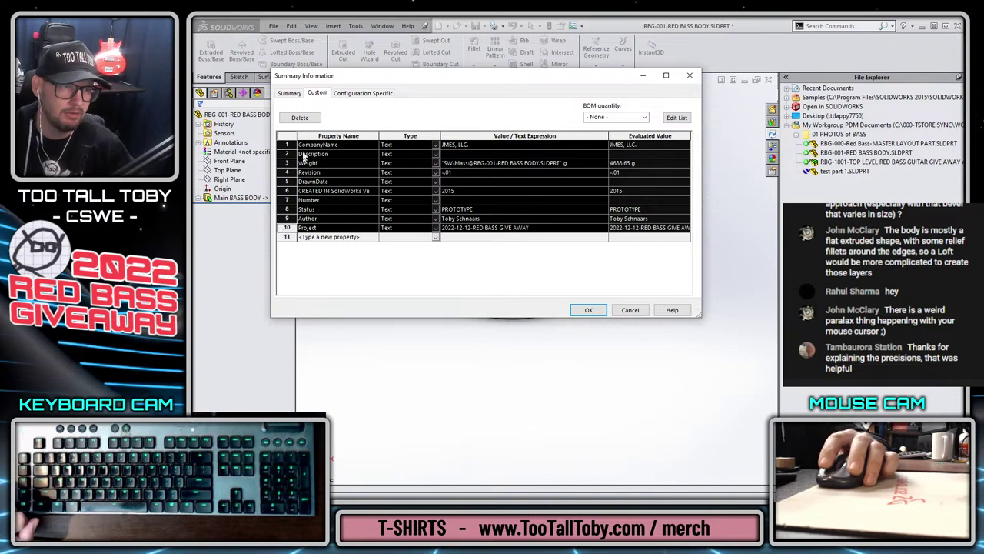
pyautogui.click(302, 118)
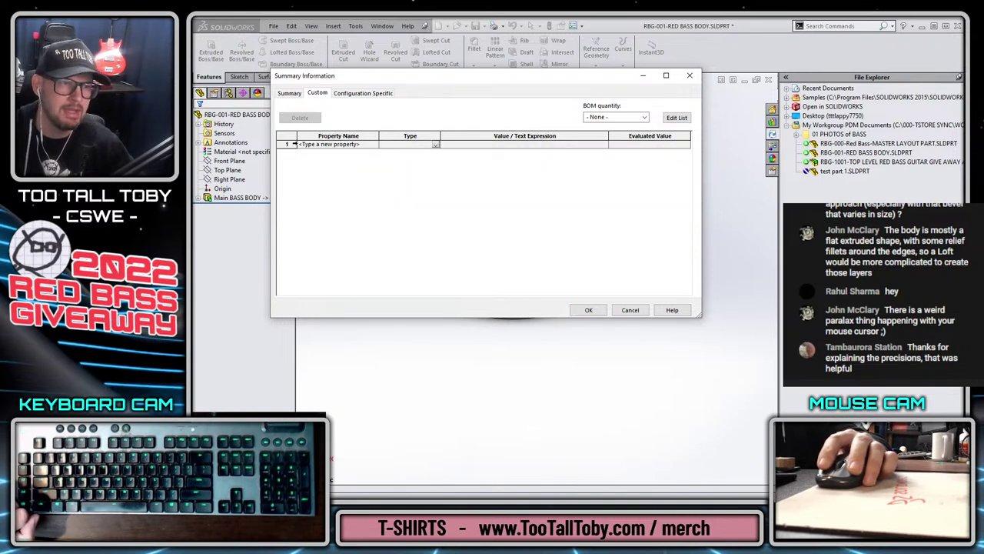
pyautogui.hotkey('ctrl', 'v')
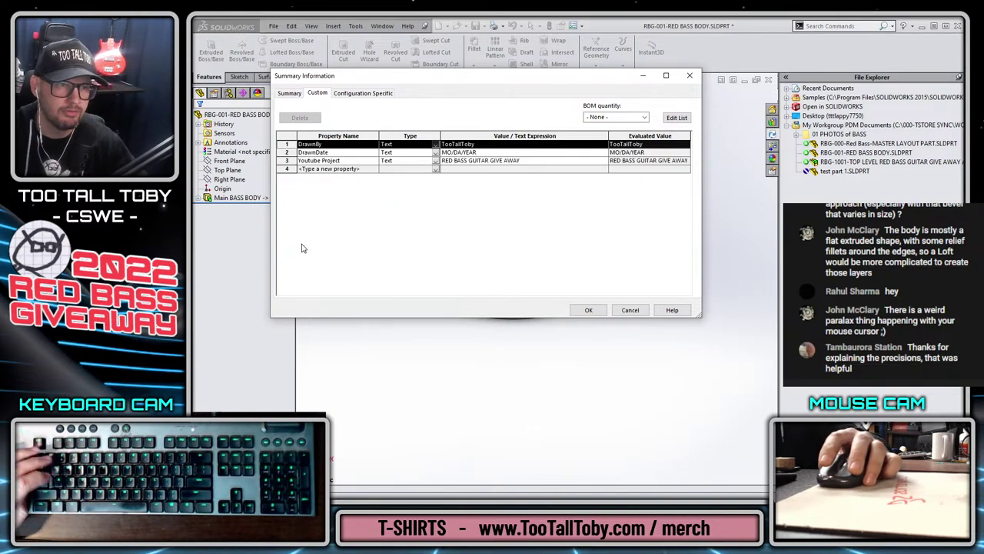
pyautogui.click(470, 152)
pyautogui.write('12/')
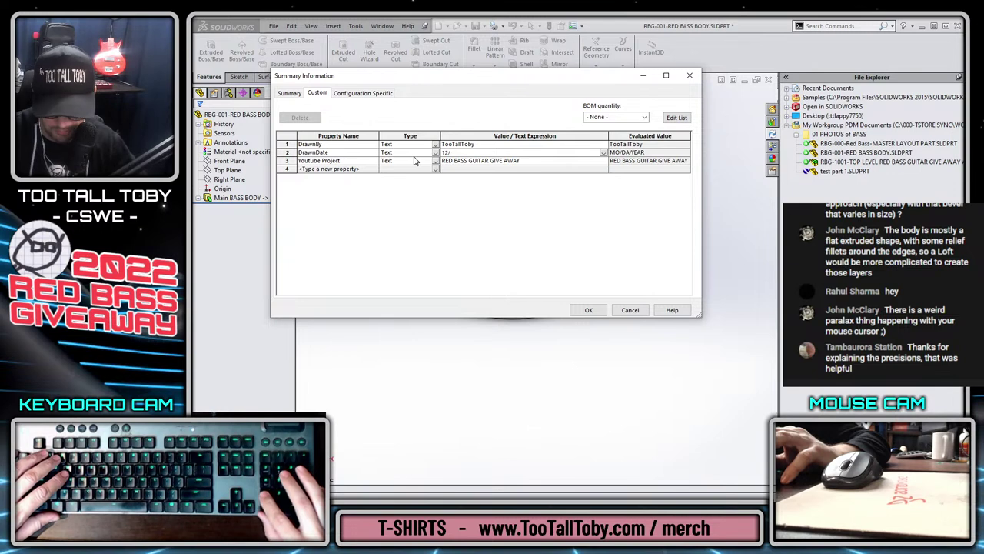
pyautogui.write('13/')
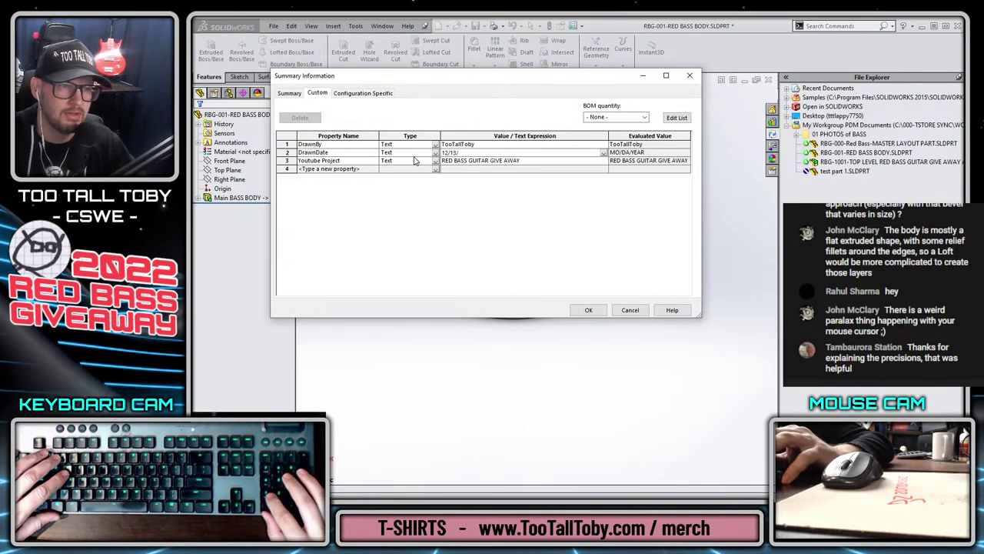
pyautogui.write('2022')
pyautogui.press('Return')
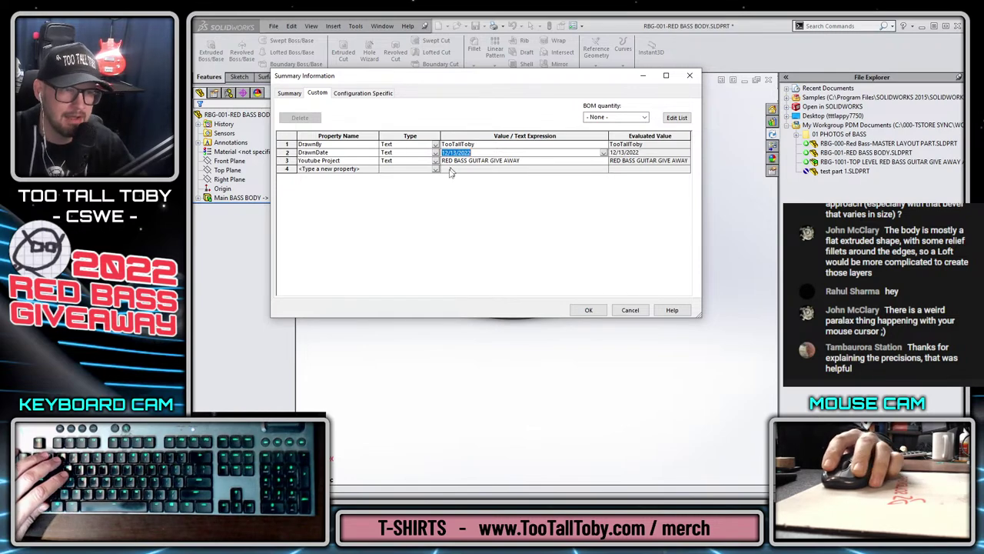
pyautogui.click(590, 310)
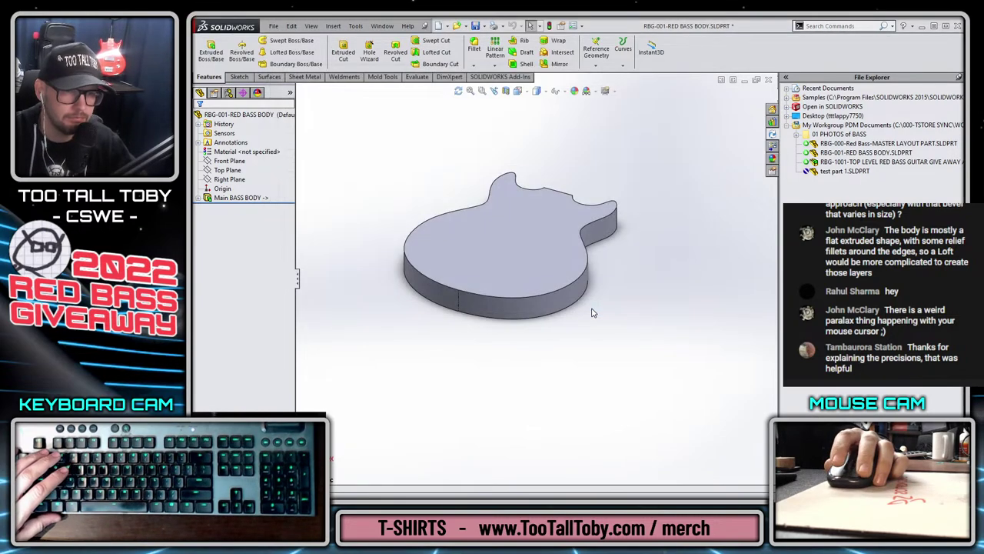
# - Open the part's Document Properties and mark the options to save or load a drafting standard
pyautogui.click(573, 26)
pyautogui.click(425, 111)
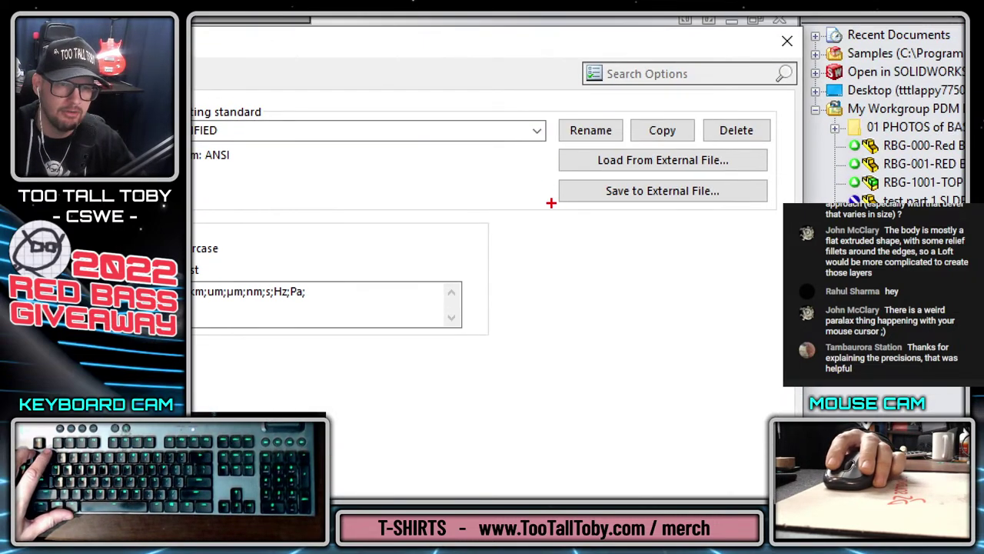
pyautogui.moveTo(546, 212)
pyautogui.mouseDown()
pyautogui.moveTo(763, 232)
pyautogui.moveTo(773, 179)
pyautogui.moveTo(537, 172)
pyautogui.moveTo(554, 220)
pyautogui.mouseUp()
pyautogui.moveTo(552, 171)
pyautogui.mouseDown()
pyautogui.moveTo(550, 138)
pyautogui.moveTo(778, 151)
pyautogui.moveTo(742, 175)
pyautogui.moveTo(531, 164)
pyautogui.mouseUp()
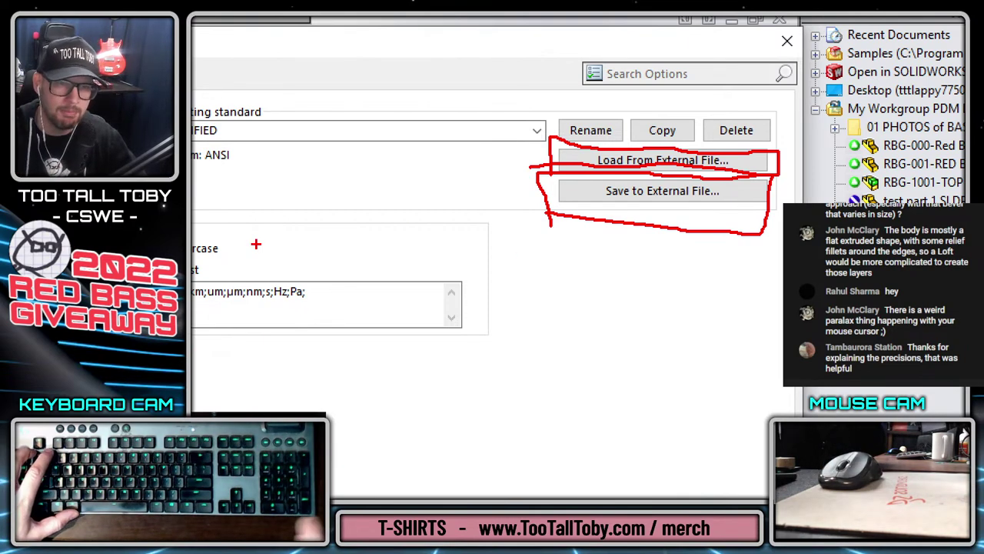
pyautogui.press('Escape')
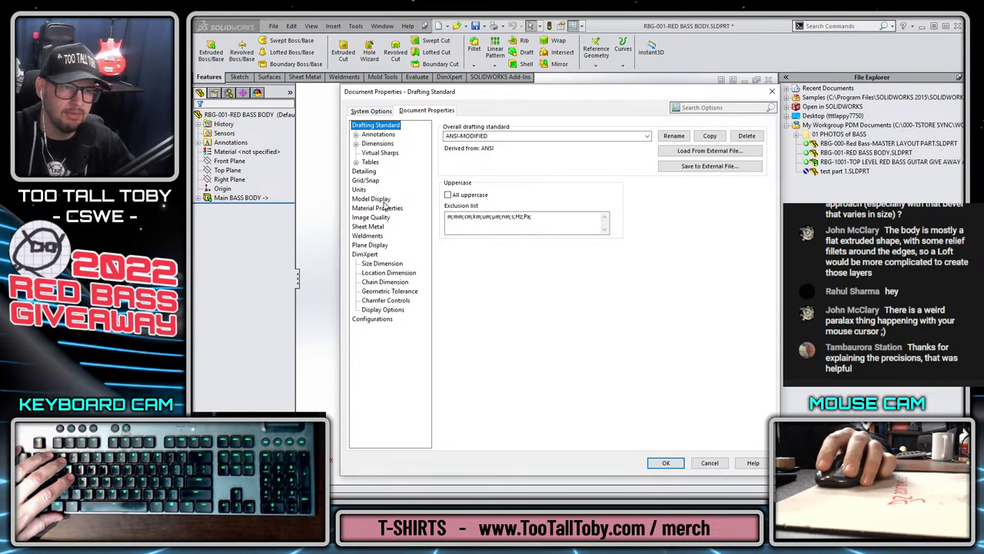
# - Switch the part to IPS inch units with .123 length decimals and save it
pyautogui.click(359, 190)
pyautogui.click(466, 160)
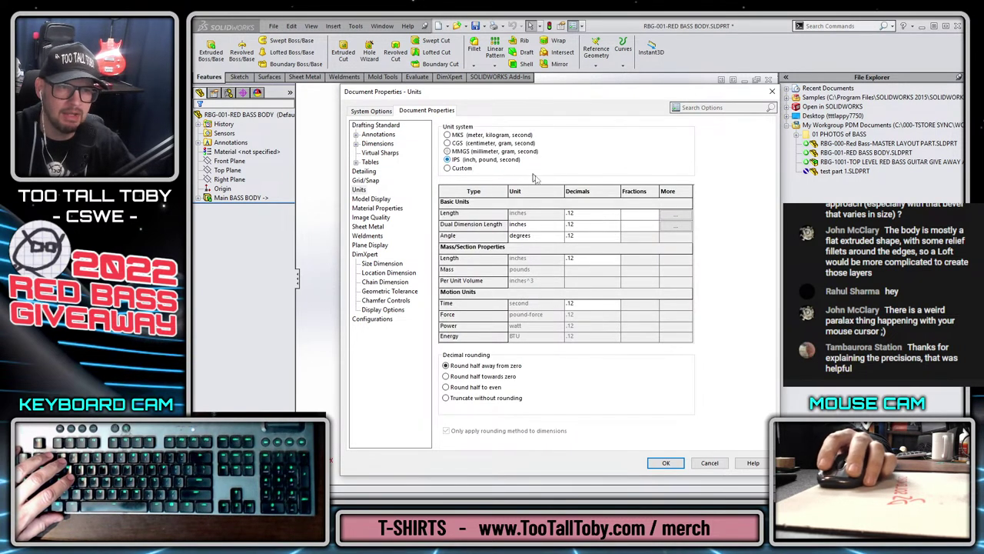
pyautogui.click(616, 213)
pyautogui.click(593, 233)
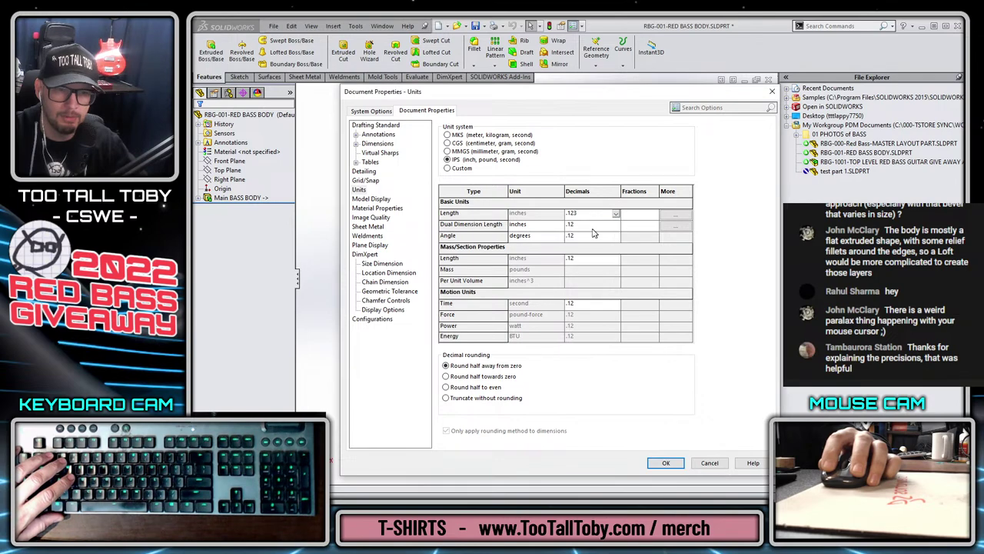
pyautogui.click(376, 144)
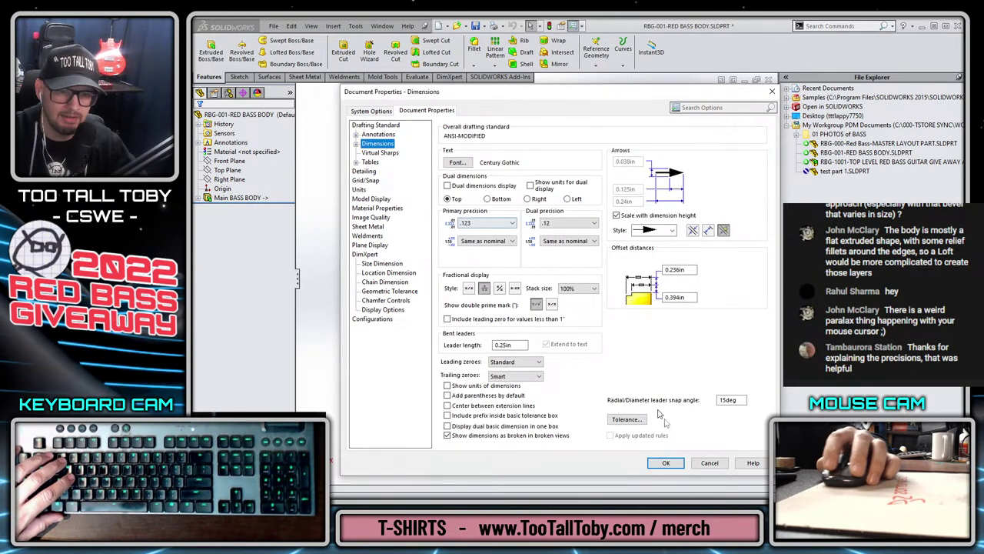
pyautogui.click(663, 464)
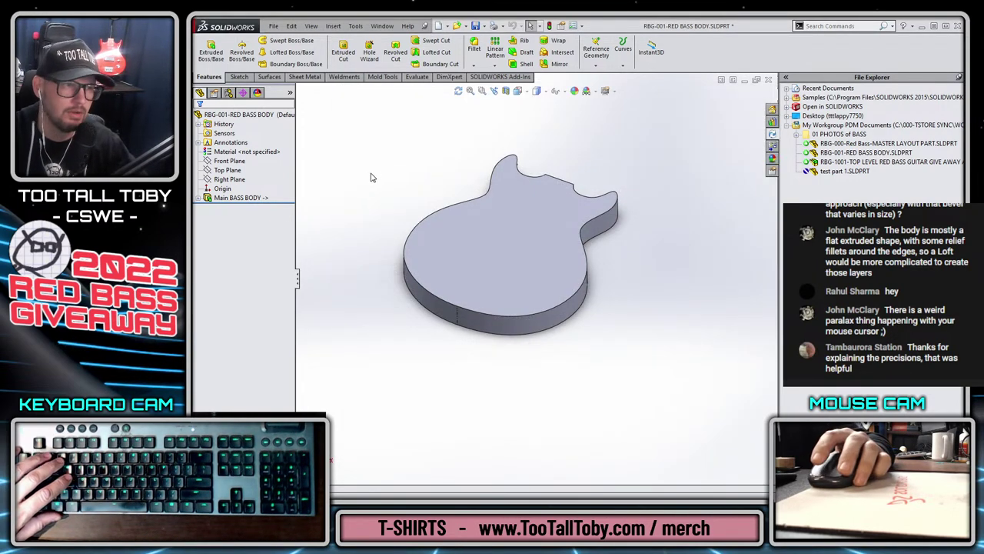
pyautogui.hotkey('ctrl', 's')
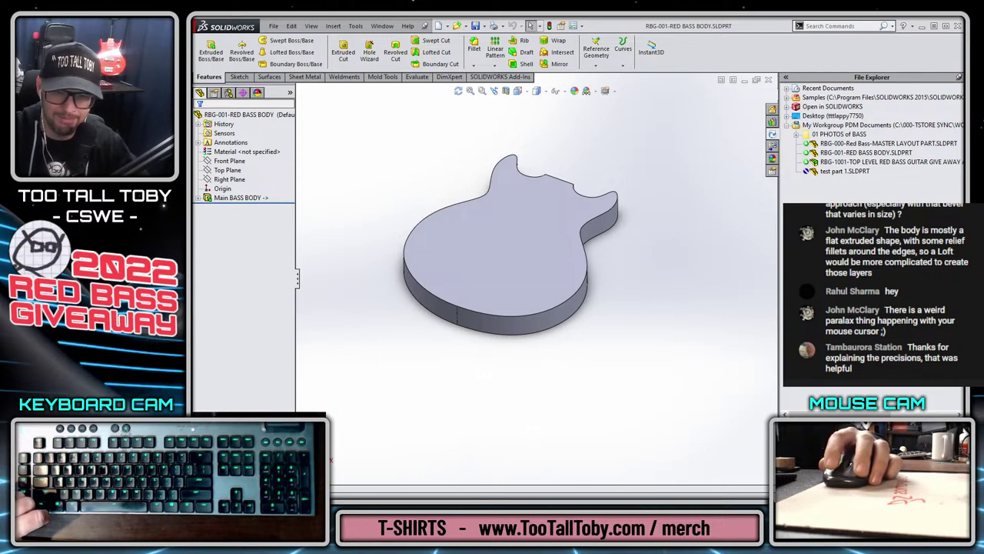
# - Check the RBG-001-RED BASS BODY part into the vault at revision -.02
pyautogui.rightClick(869, 161)
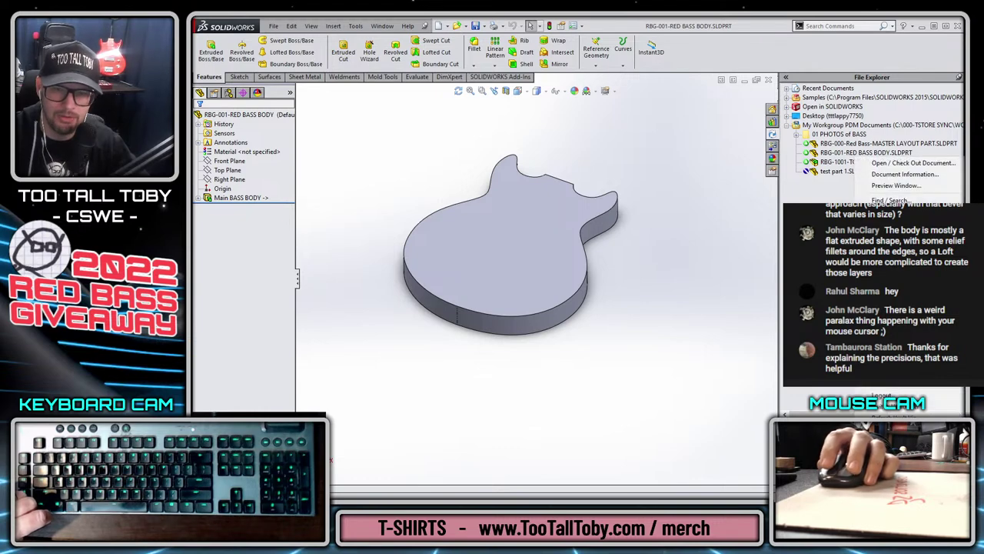
pyautogui.click(892, 211)
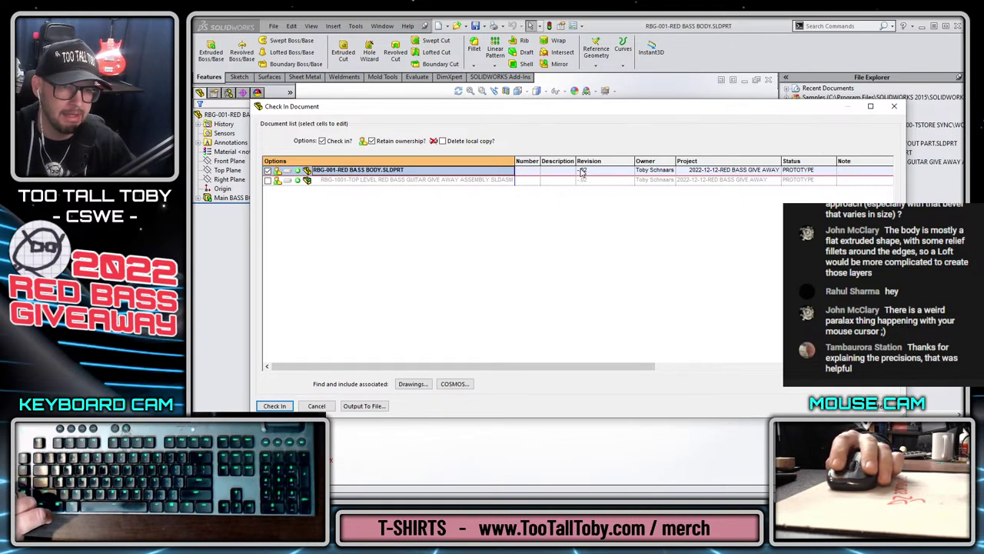
pyautogui.click(594, 170)
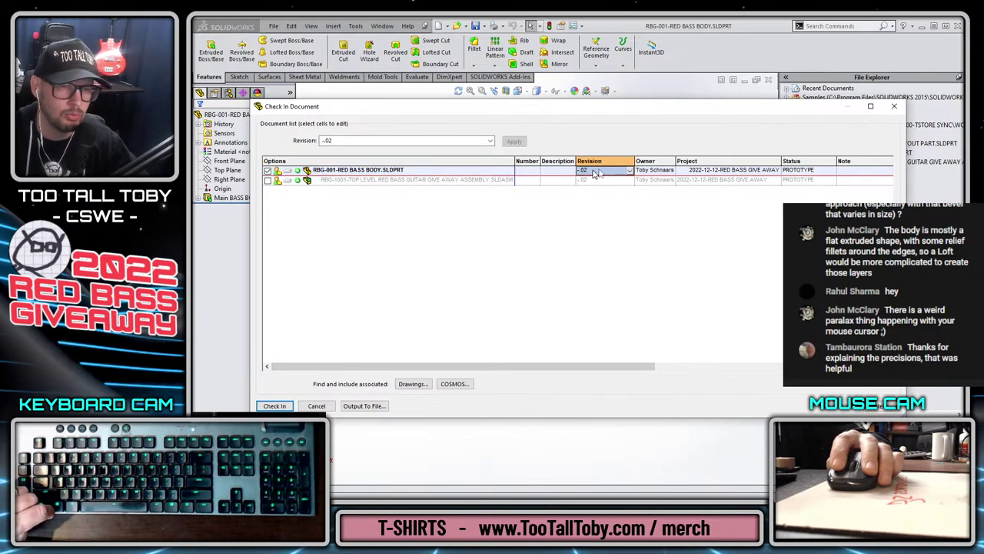
pyautogui.click(275, 405)
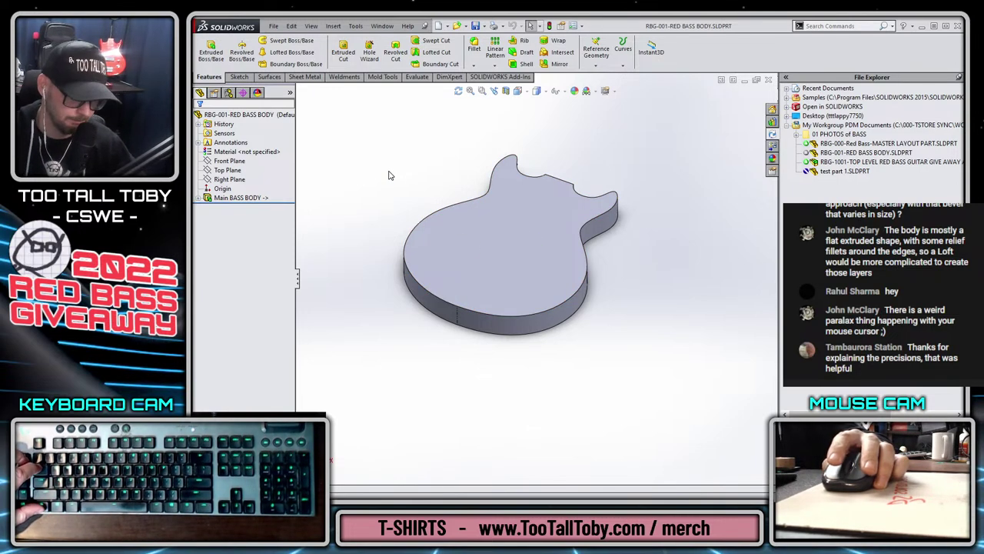
# - Close the empty Part2 document without saving it
pyautogui.hotkey('ctrl', 'Tab')
pyautogui.hotkey('ctrl', 'Tab')
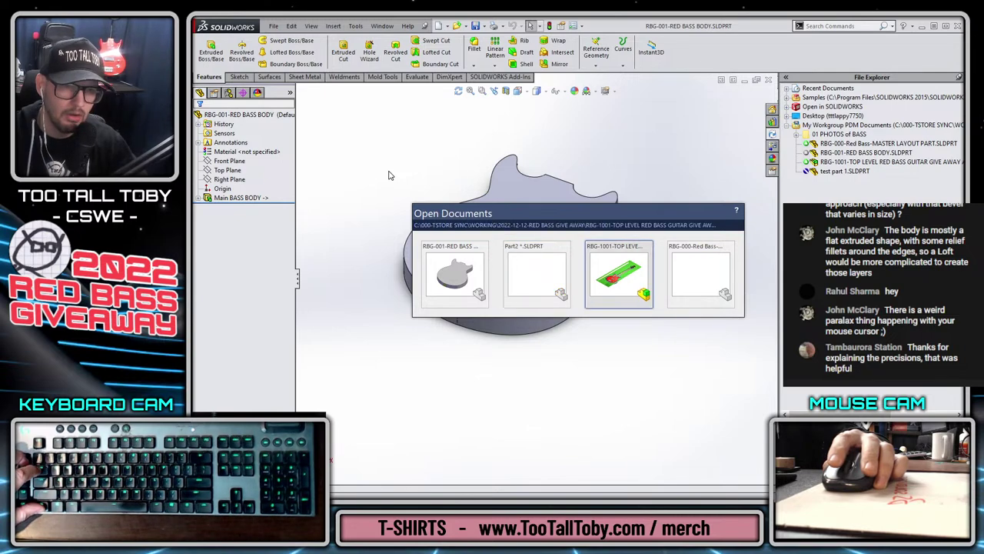
pyautogui.hotkey('ctrl', 'Tab')
pyautogui.hotkey('ctrl', 'Tab')
pyautogui.hotkey('ctrl', 'Tab')
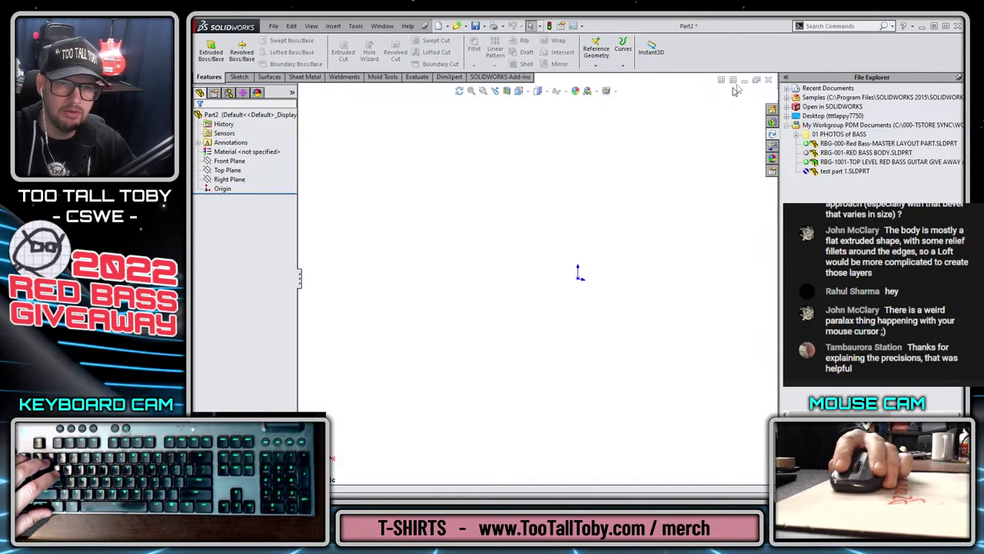
pyautogui.click(767, 80)
pyautogui.click(480, 289)
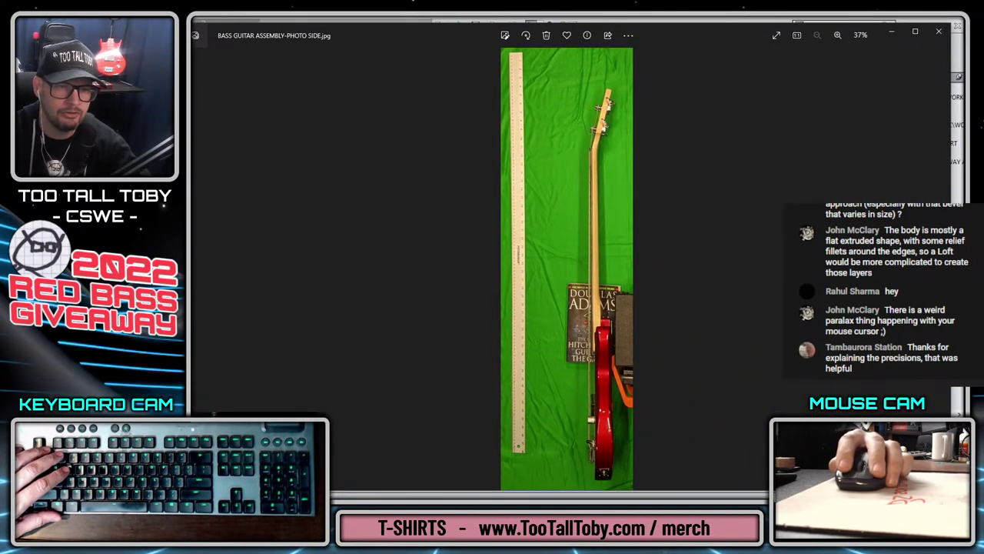
# - Step through the top-view, front-body and rear-body photos of the bass
pyautogui.press('Right')
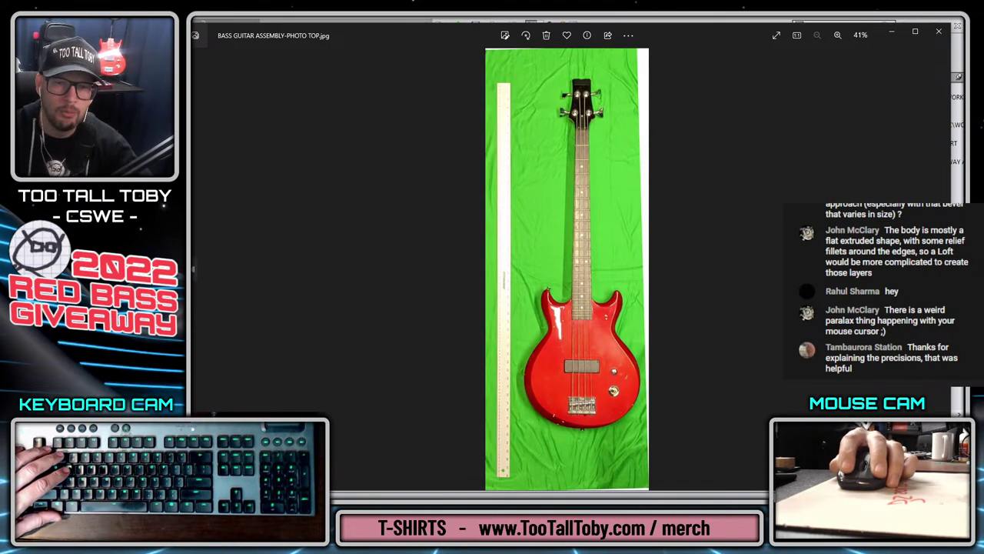
pyautogui.press('Right')
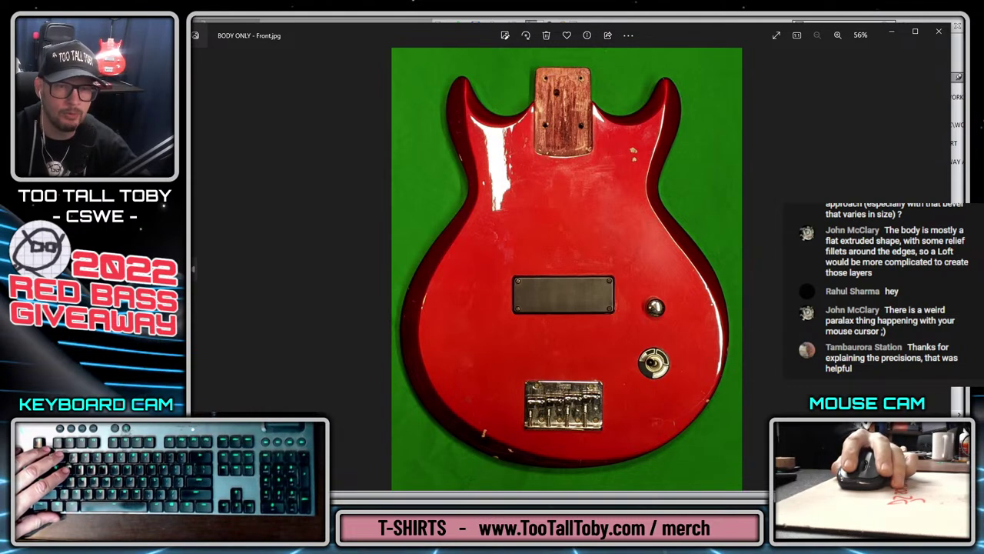
pyautogui.press('Right')
pyautogui.press('Right')
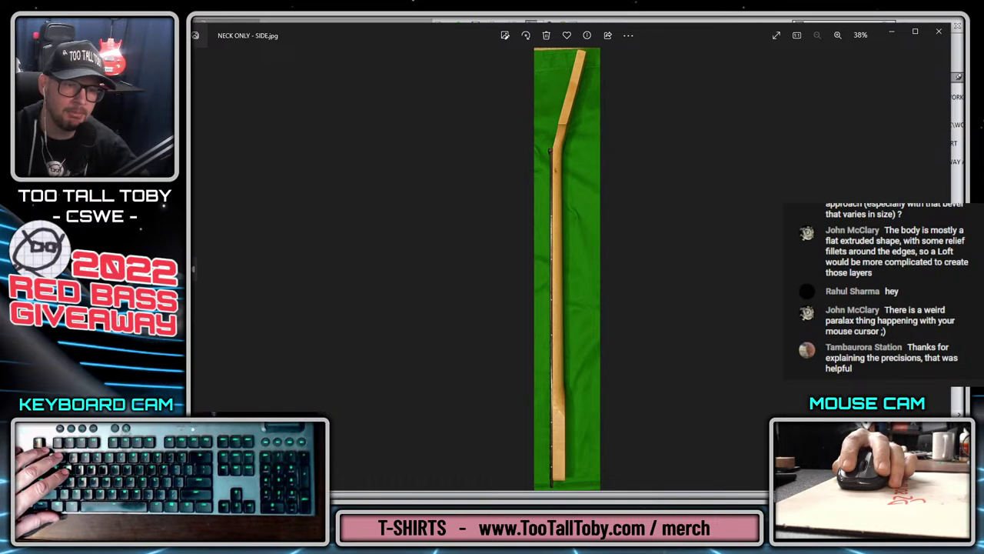
# - Zoom into the neck side photo and pan around to inspect its top
pyautogui.scroll(5, 584, 116)
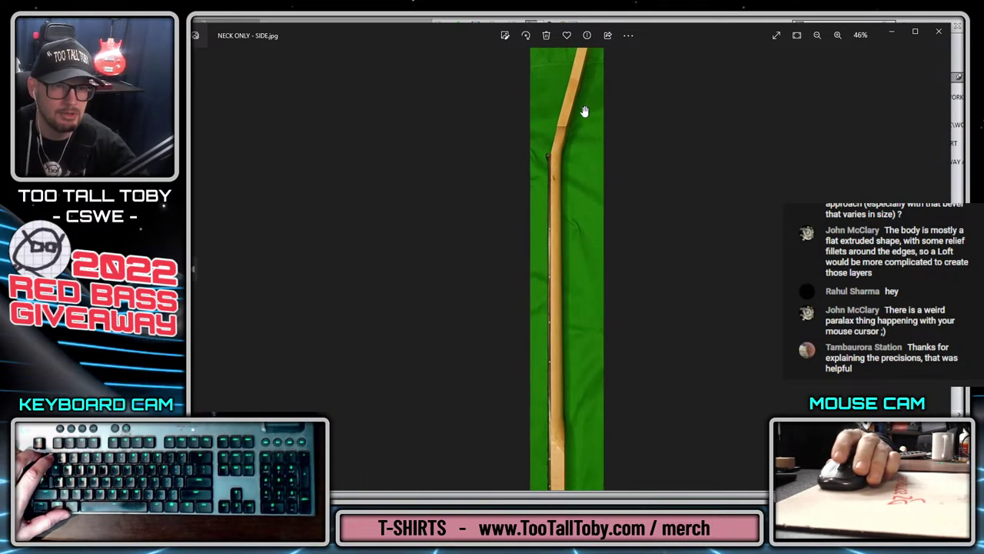
pyautogui.moveTo(583, 132); pyautogui.dragTo(589, 202)
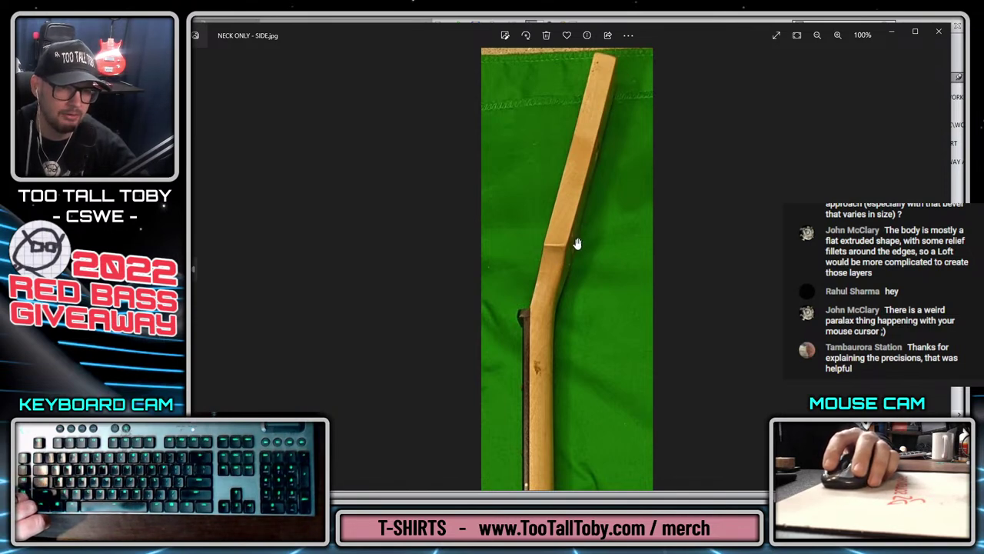
pyautogui.scroll(-6, 571, 259)
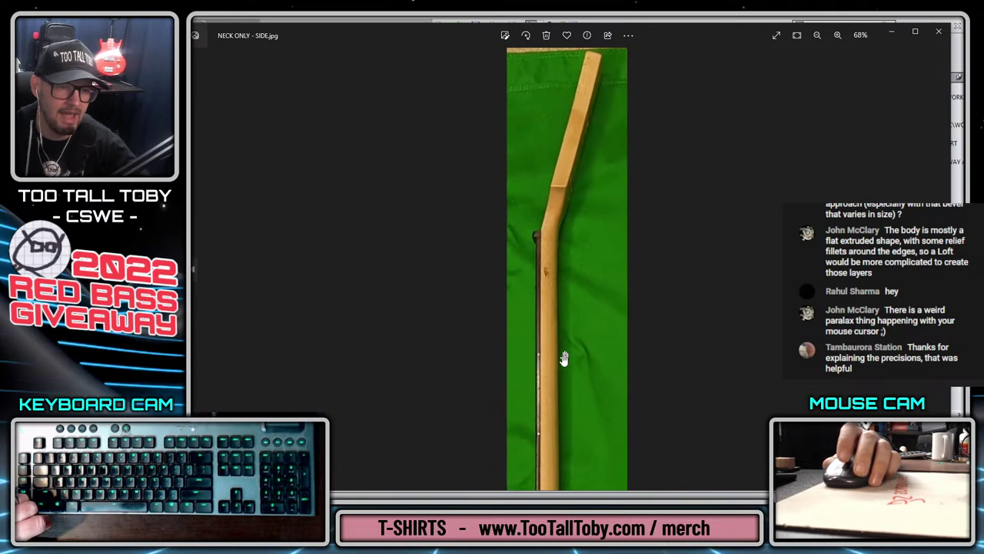
pyautogui.scroll(8, 550, 440)
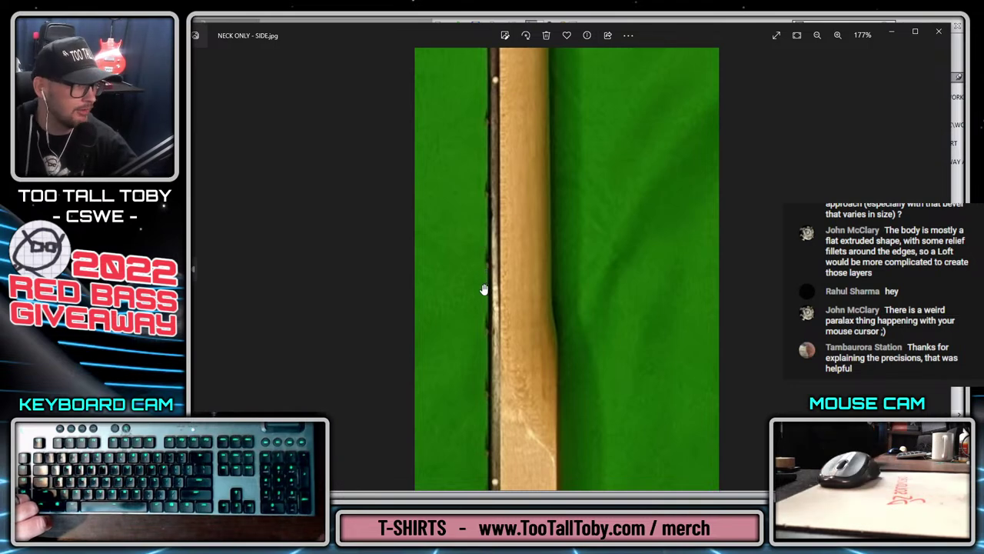
pyautogui.scroll(-5, 496, 289)
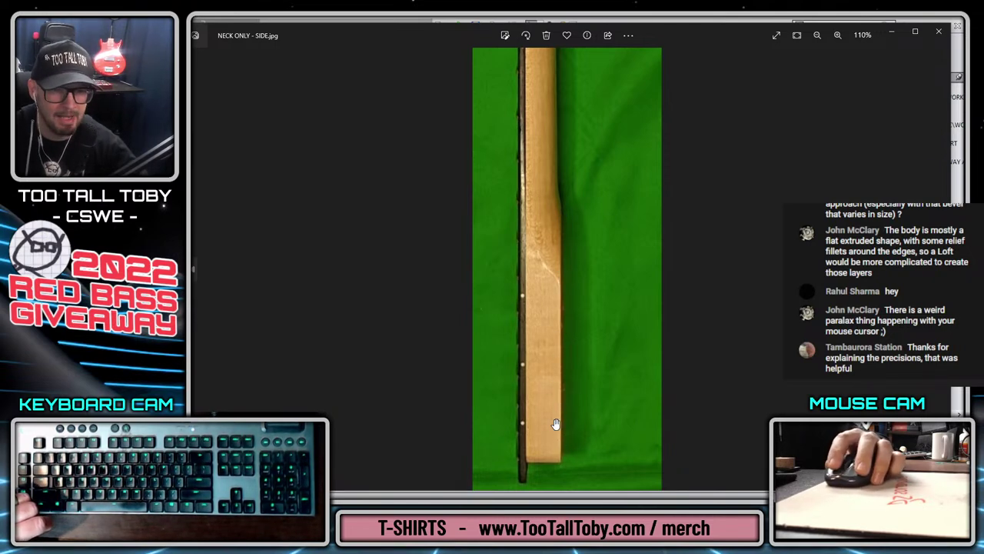
pyautogui.scroll(-2, 661, 266)
pyautogui.scroll(-3, 658, 258)
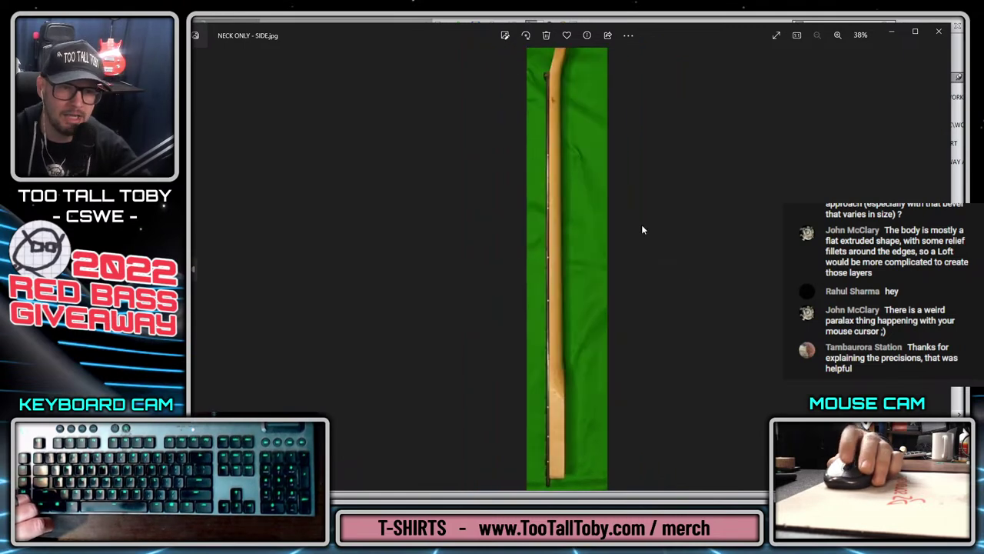
# - Browse the neck bottom, headstock, neck top and whole-bass photos
pyautogui.click(192, 274)
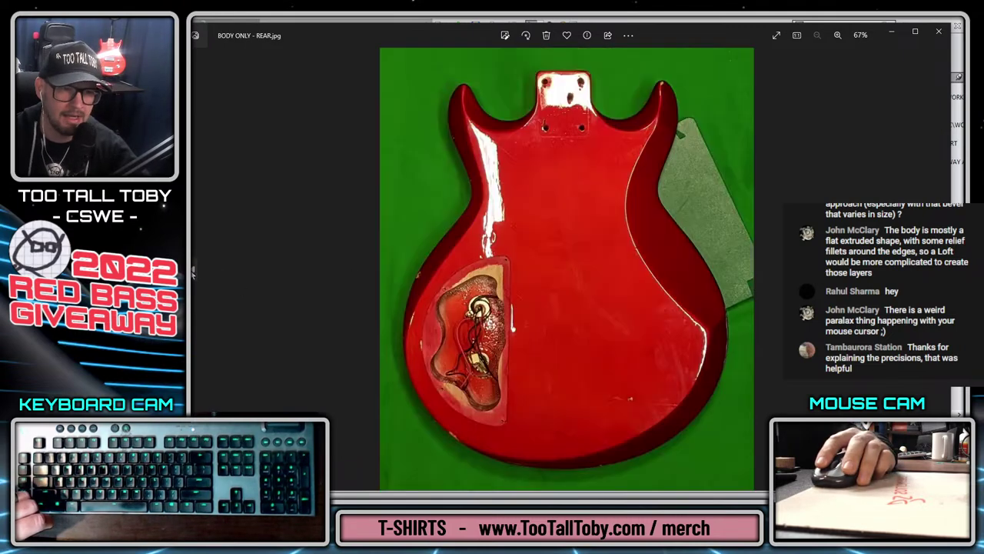
pyautogui.press('Right')
pyautogui.press('Right')
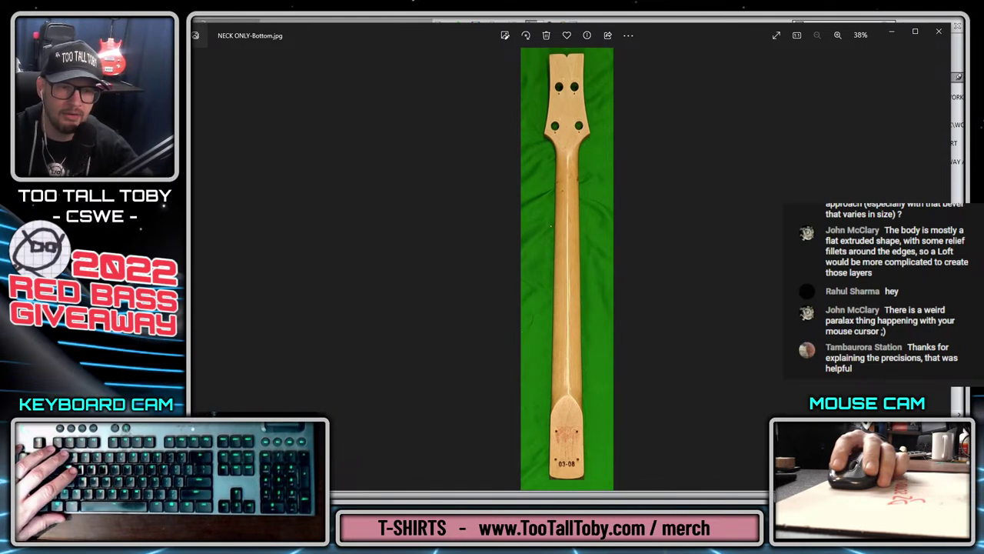
pyautogui.press('Right')
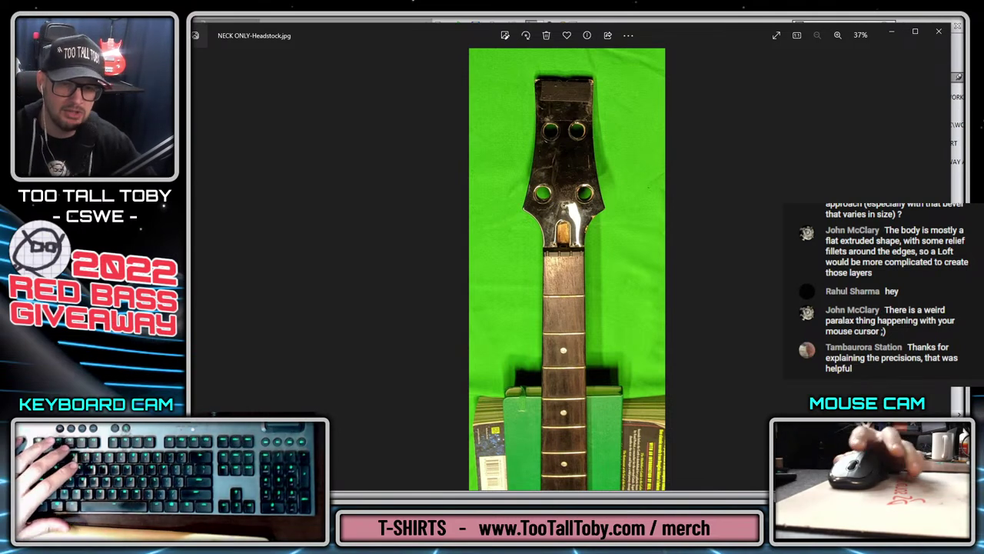
pyautogui.press('Right')
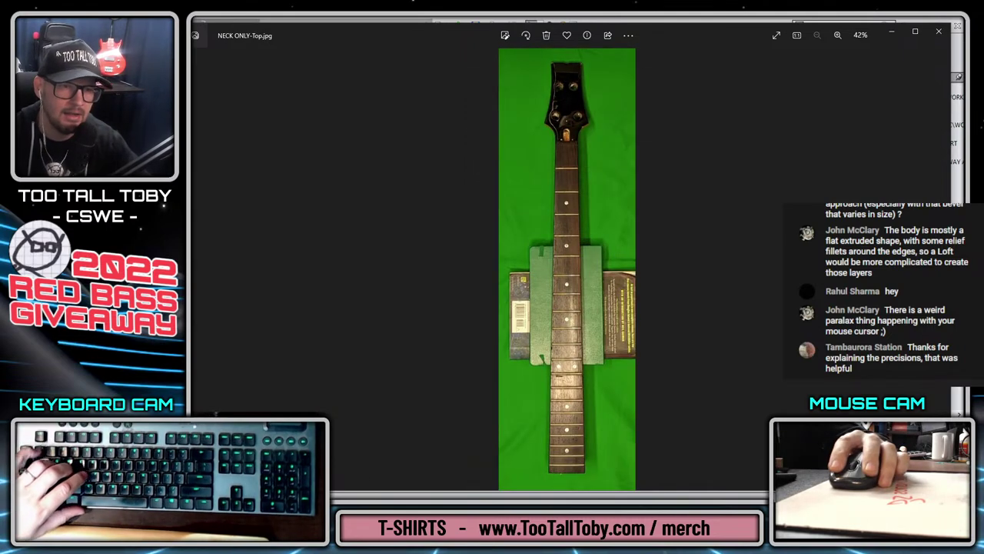
pyautogui.press('Right')
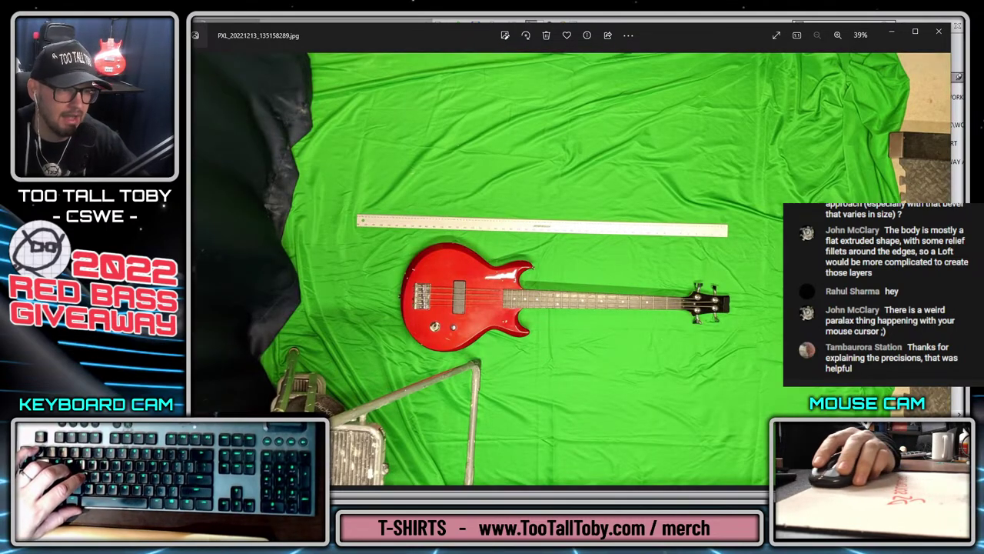
# - Step back through the photos to BODY ONLY - Front.jpg
pyautogui.click(195, 271)
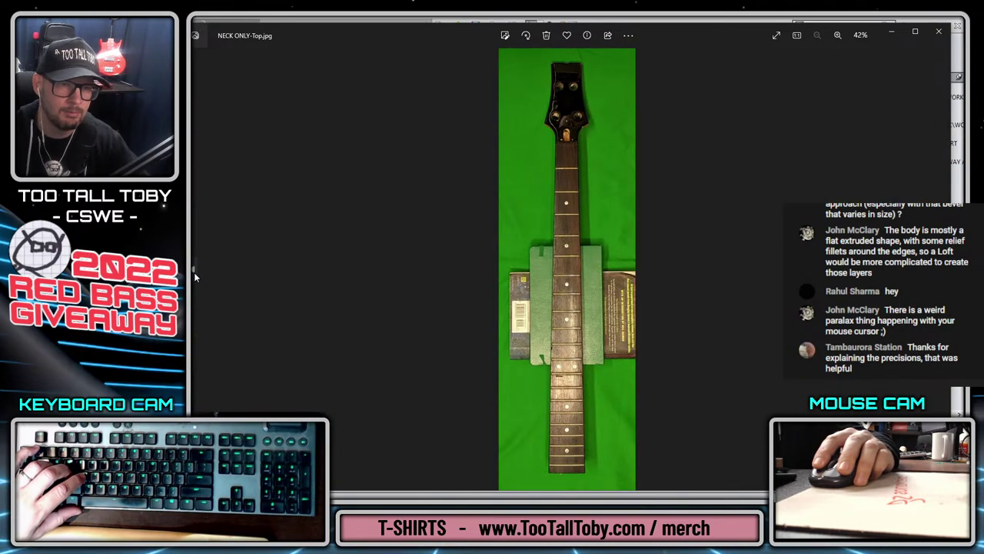
pyautogui.click(193, 272)
pyautogui.click(194, 272)
pyautogui.click(194, 273)
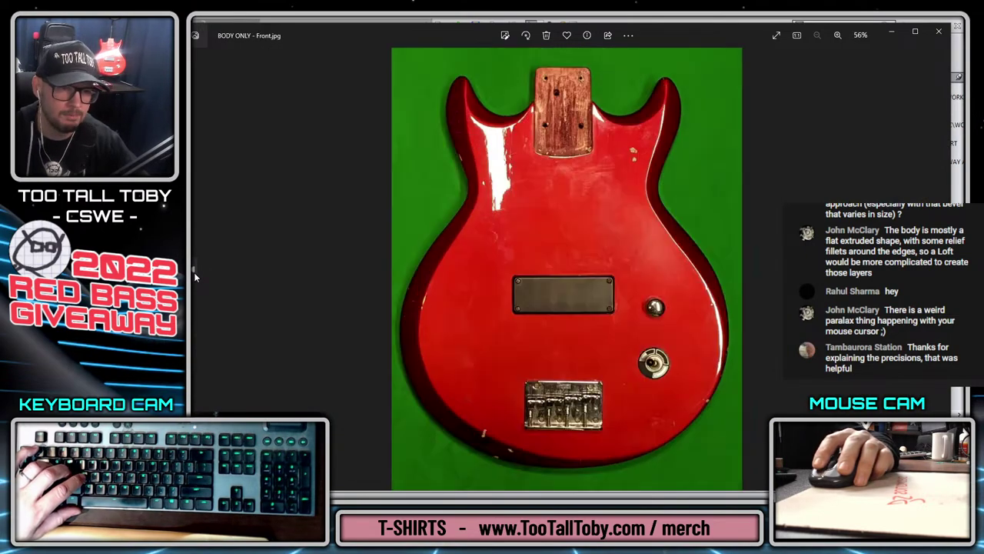
# - Open BODY ONLY - Front.jpg in paint.net through Open with
pyautogui.rightClick(585, 231)
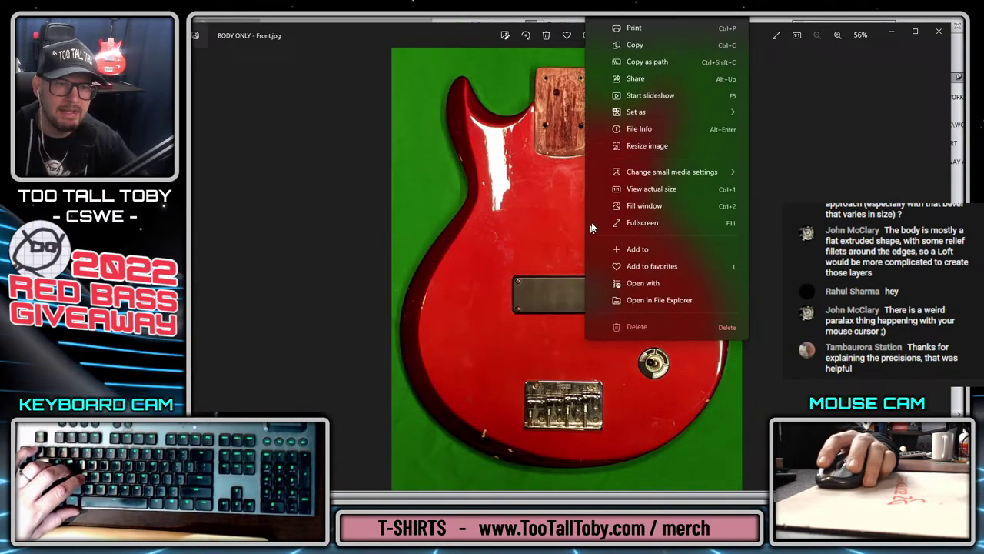
pyautogui.click(720, 288)
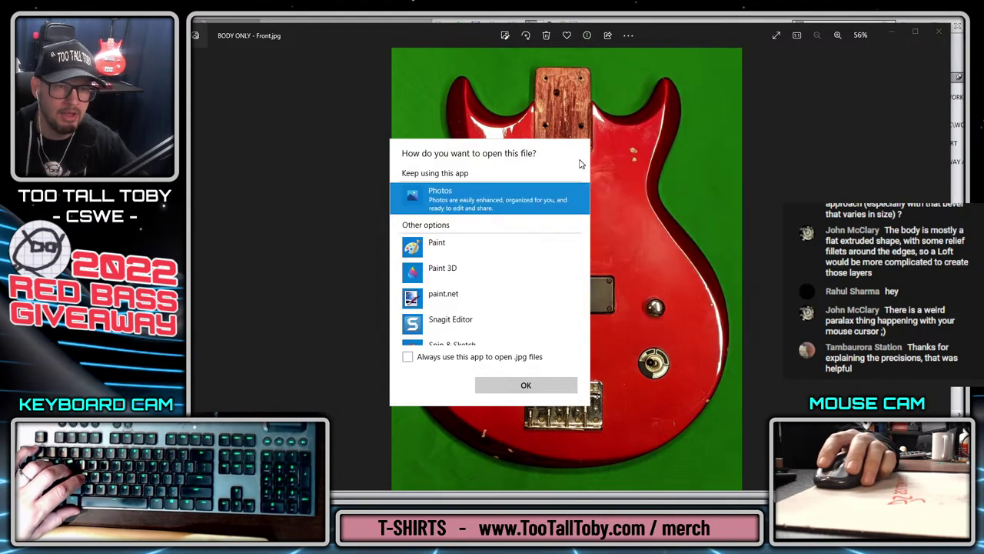
pyautogui.doubleClick(441, 298)
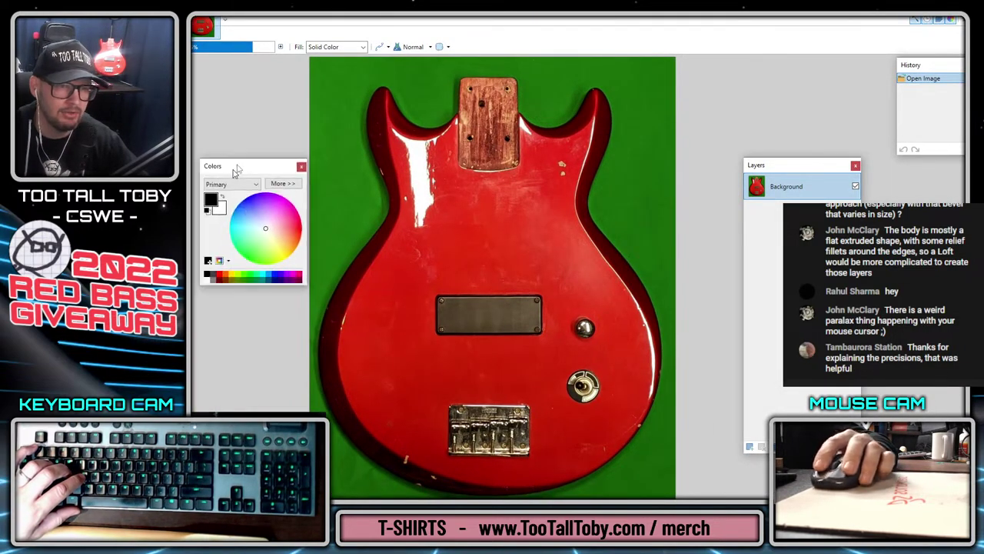
# - Sample the guitar body's red with the Color Picker and read its RGB values 236, 52, 24
pyautogui.moveTo(230, 175)
pyautogui.mouseDown()
pyautogui.moveTo(268, 104)
pyautogui.moveTo(260, 106)
pyautogui.mouseUp()
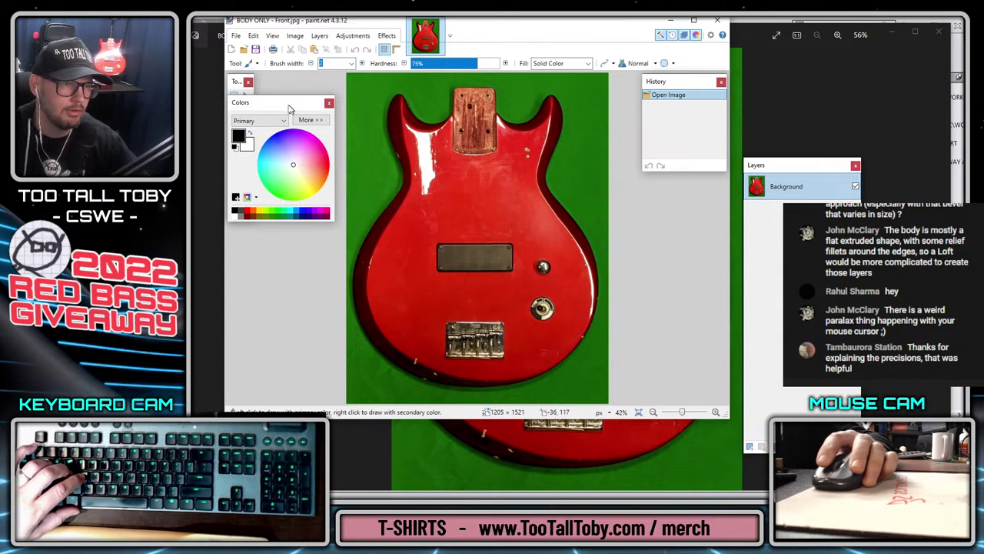
pyautogui.moveTo(290, 109); pyautogui.dragTo(287, 291)
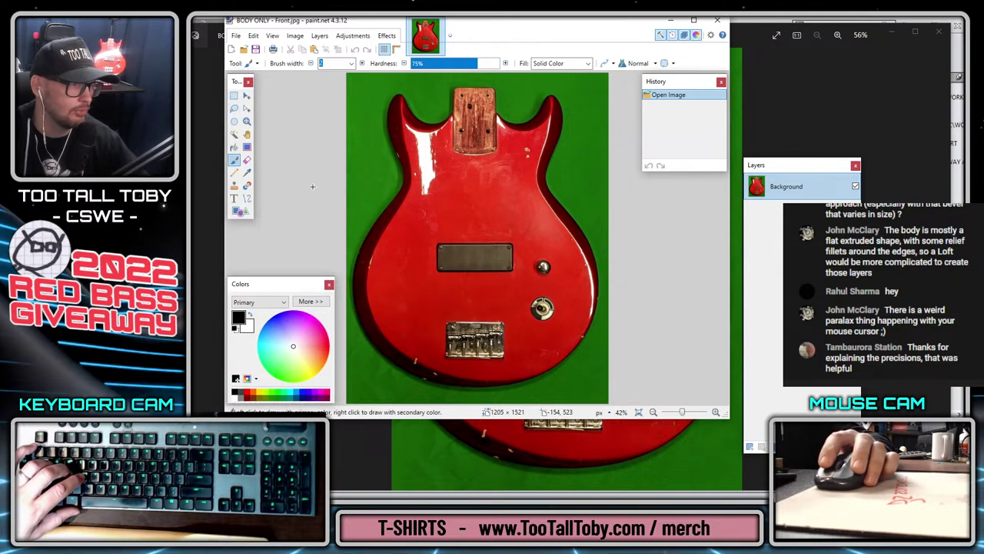
pyautogui.click(247, 178)
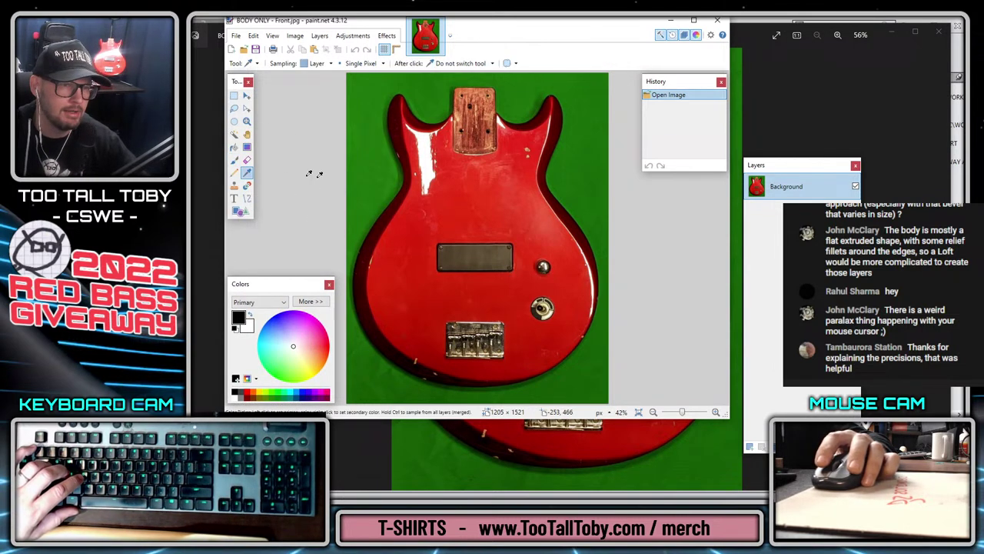
pyautogui.click(492, 189)
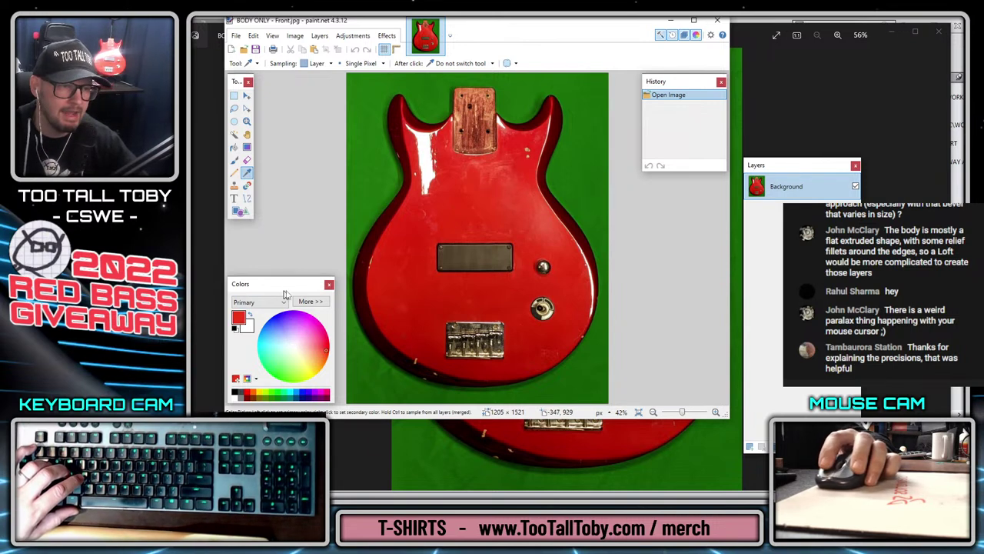
pyautogui.click(310, 301)
pyautogui.moveTo(341, 257); pyautogui.dragTo(340, 178)
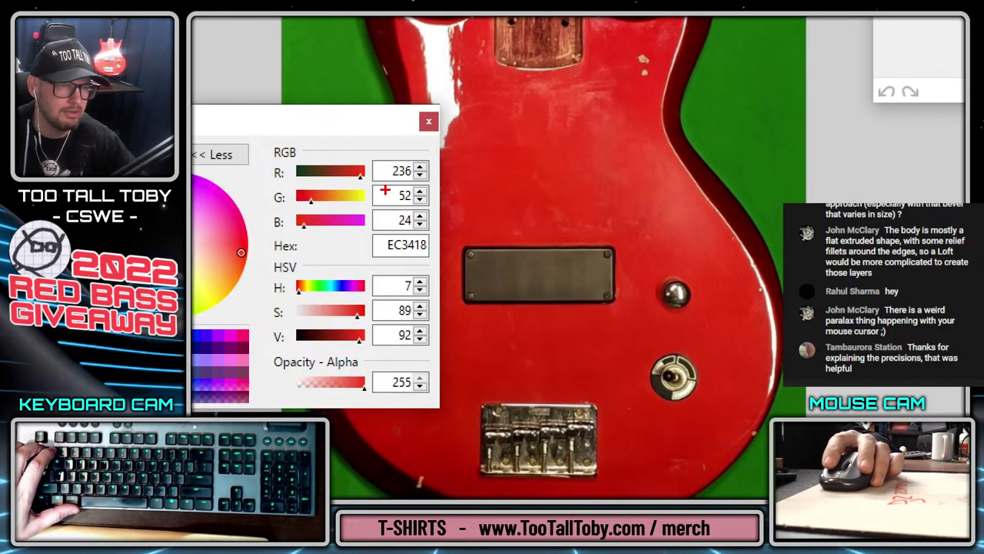
# - Adjust the colour panel, show the RGB values again, then close paint.net and minimize Photos
pyautogui.click(381, 175)
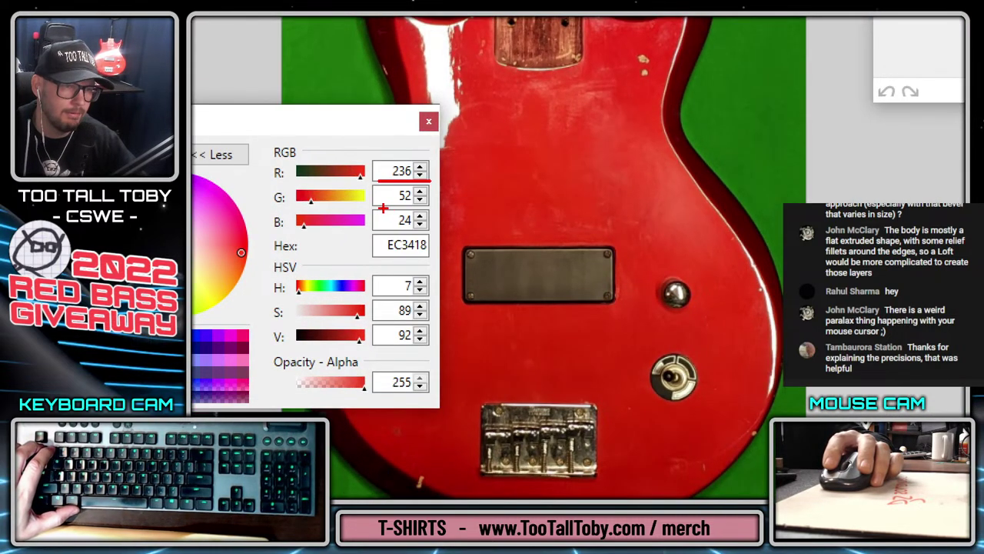
pyautogui.moveTo(382, 207); pyautogui.dragTo(439, 213)
pyautogui.moveTo(371, 232); pyautogui.dragTo(423, 232)
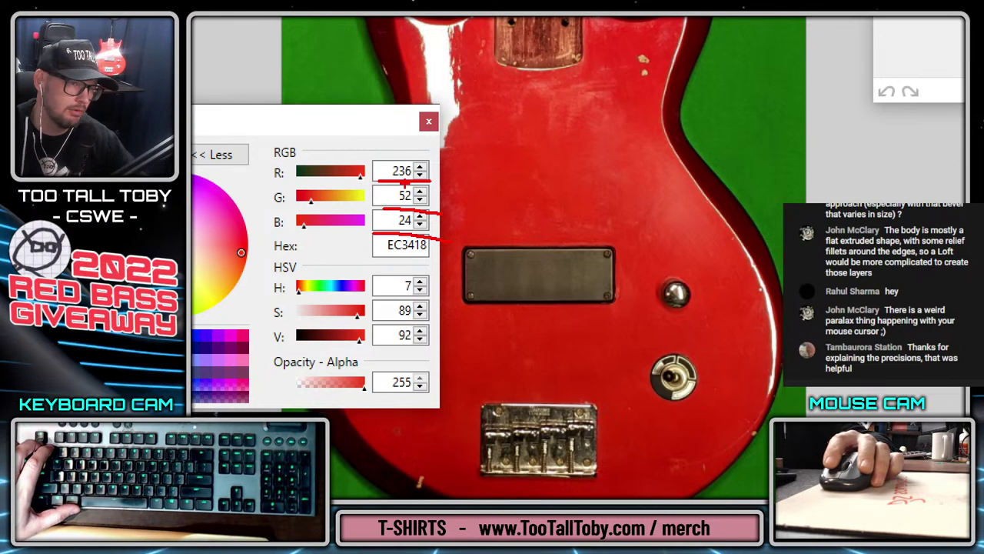
pyautogui.press('Escape')
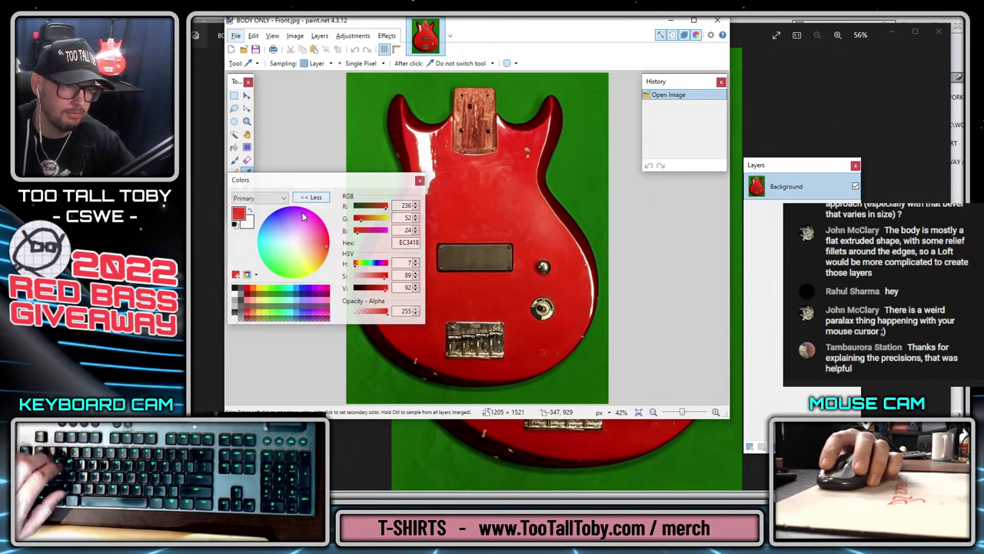
pyautogui.click(231, 154)
pyautogui.moveTo(319, 182); pyautogui.dragTo(308, 277)
pyautogui.click(311, 292)
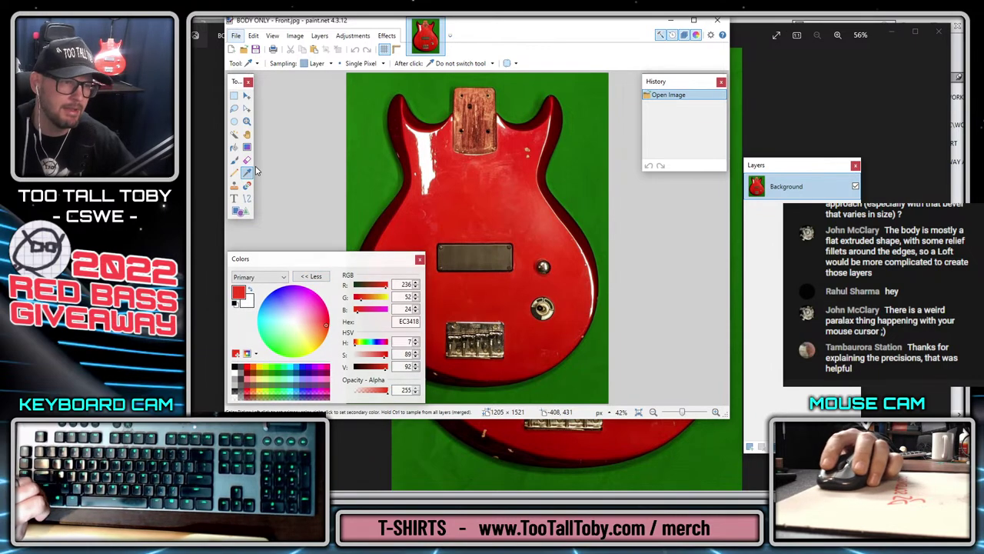
pyautogui.hotkey('alt', 'F4')
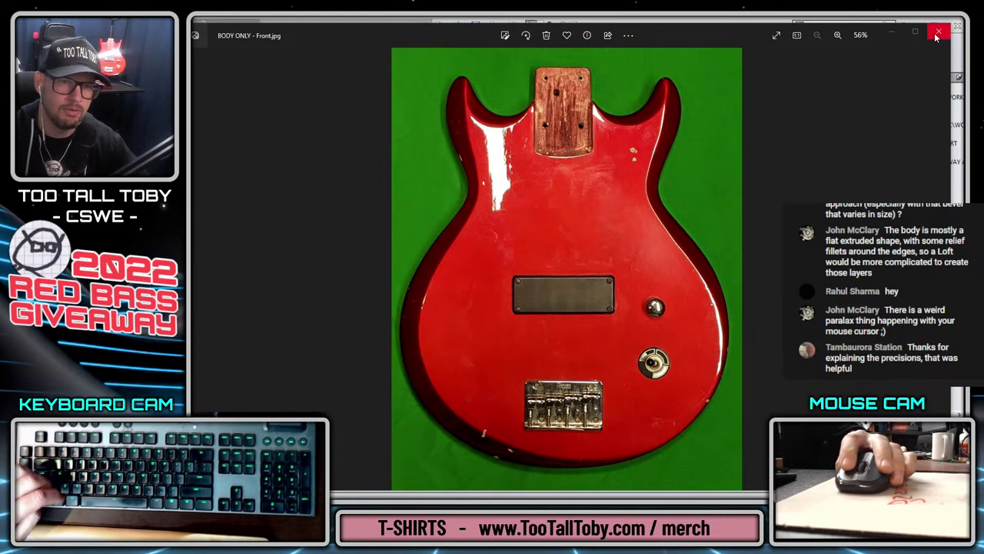
pyautogui.click(893, 33)
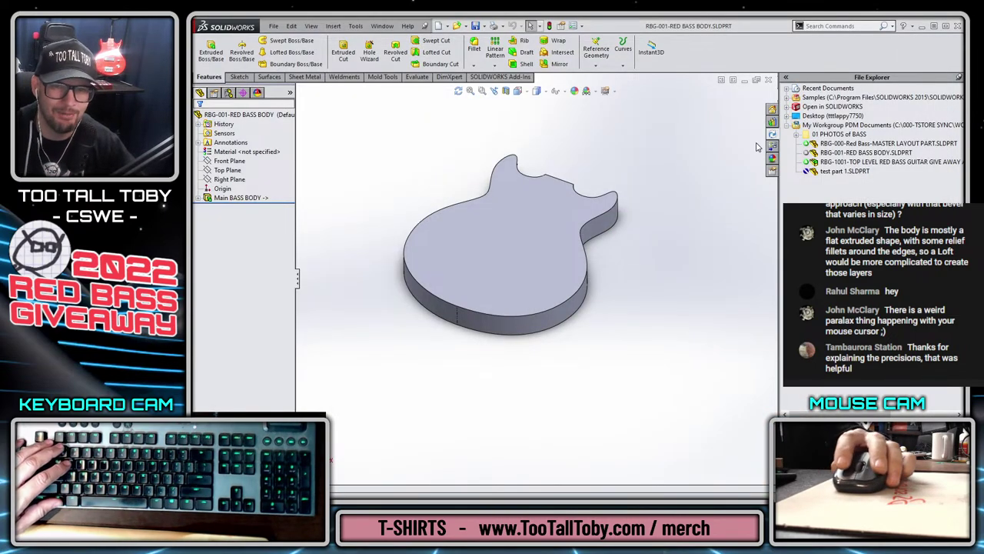
# - Apply the Plastic > High Gloss appearance to the bass body
pyautogui.click(772, 159)
pyautogui.click(786, 107)
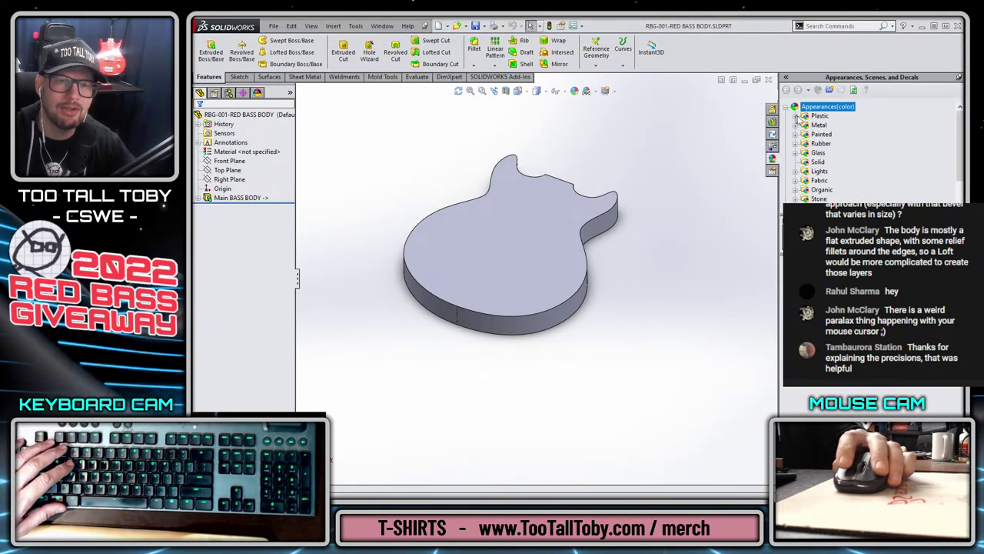
pyautogui.click(800, 115)
pyautogui.click(835, 115)
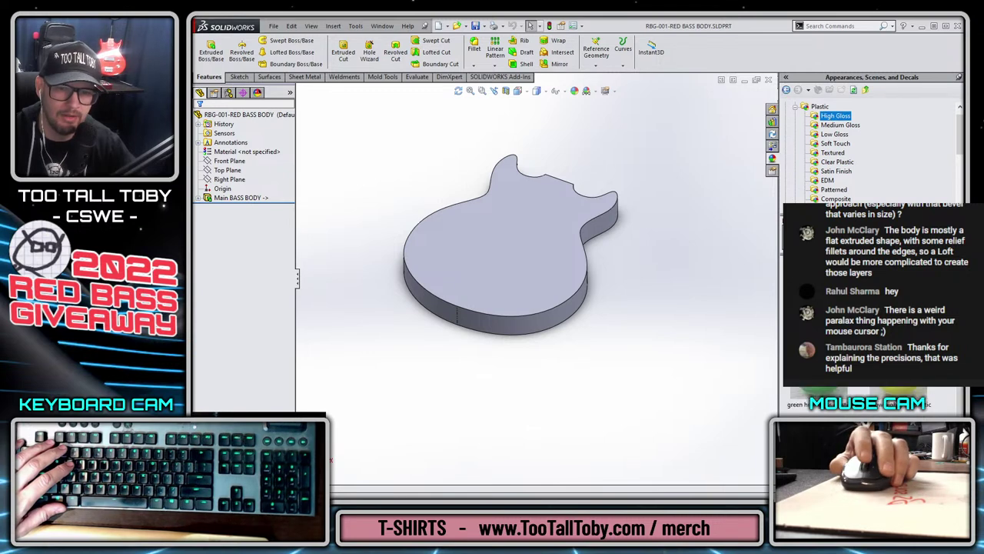
pyautogui.moveTo(818, 90); pyautogui.dragTo(420, 172)
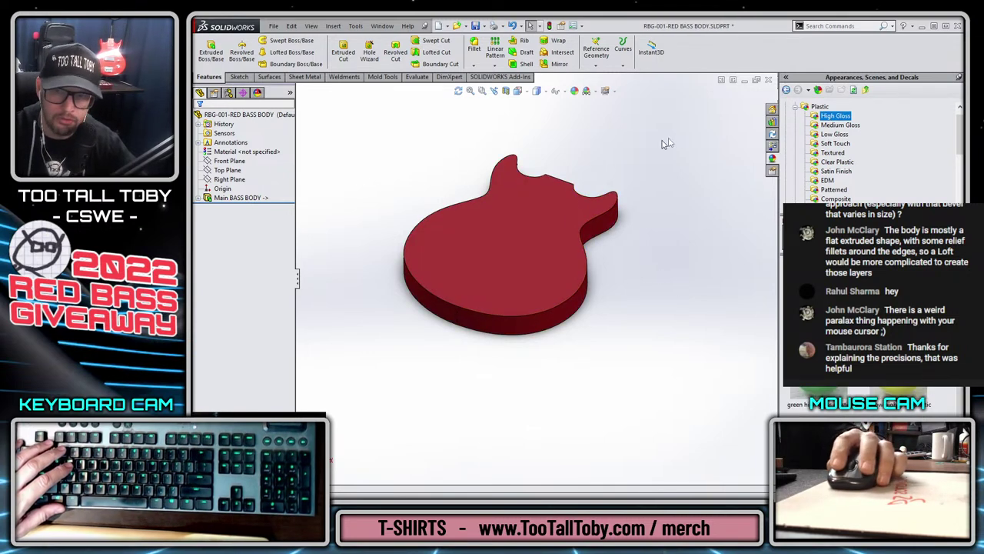
# - Set the body's appearance colour to RGB 236, 52, 24
pyautogui.click(576, 91)
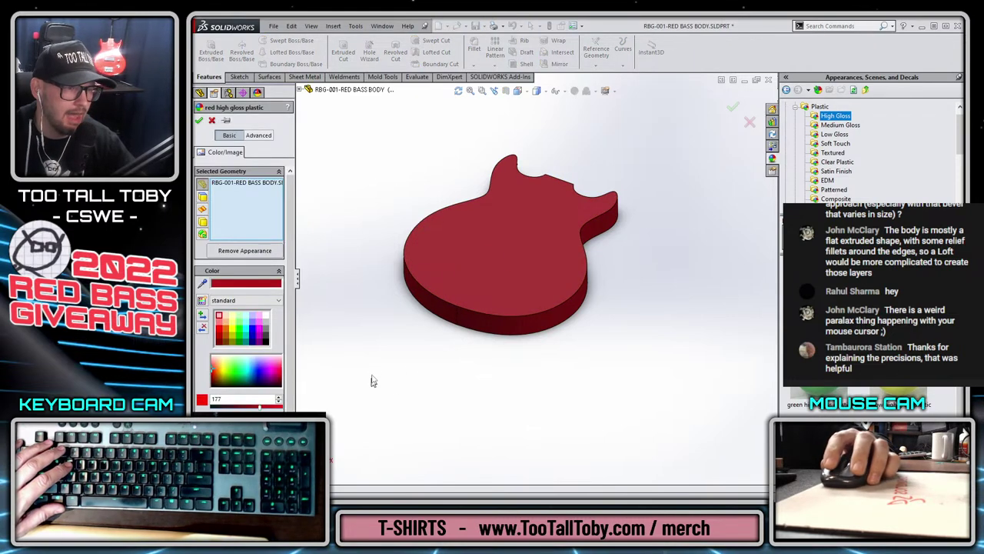
pyautogui.click(280, 172)
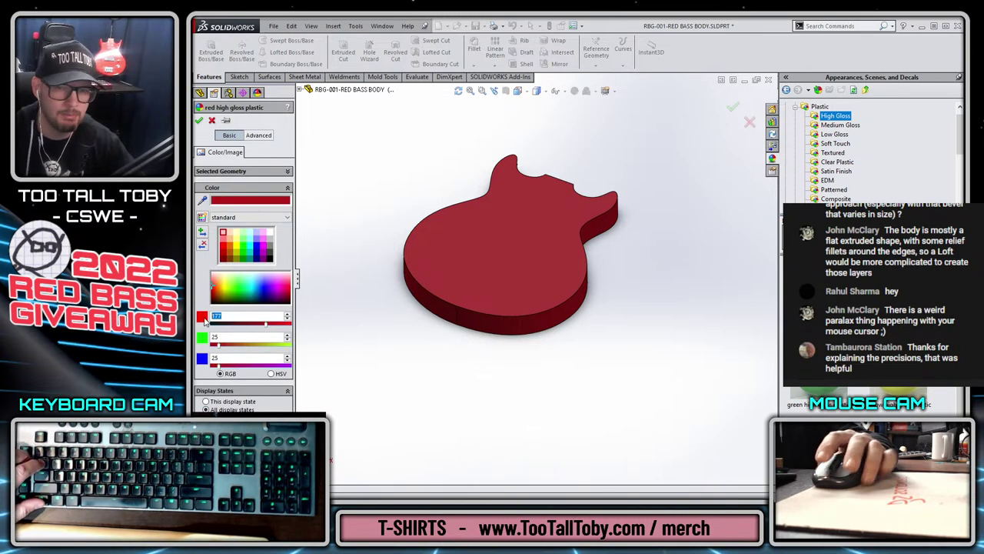
pyautogui.write('236')
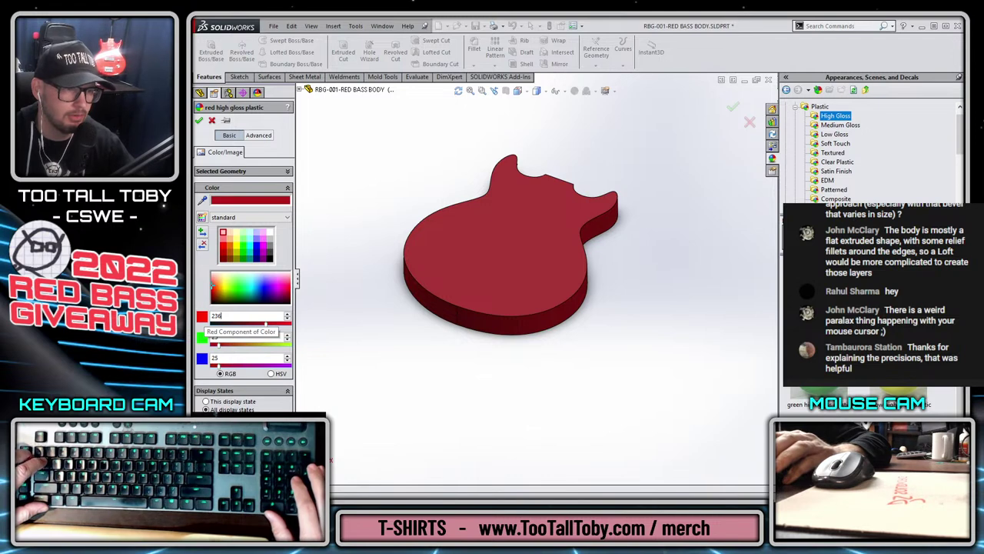
pyautogui.press('Return')
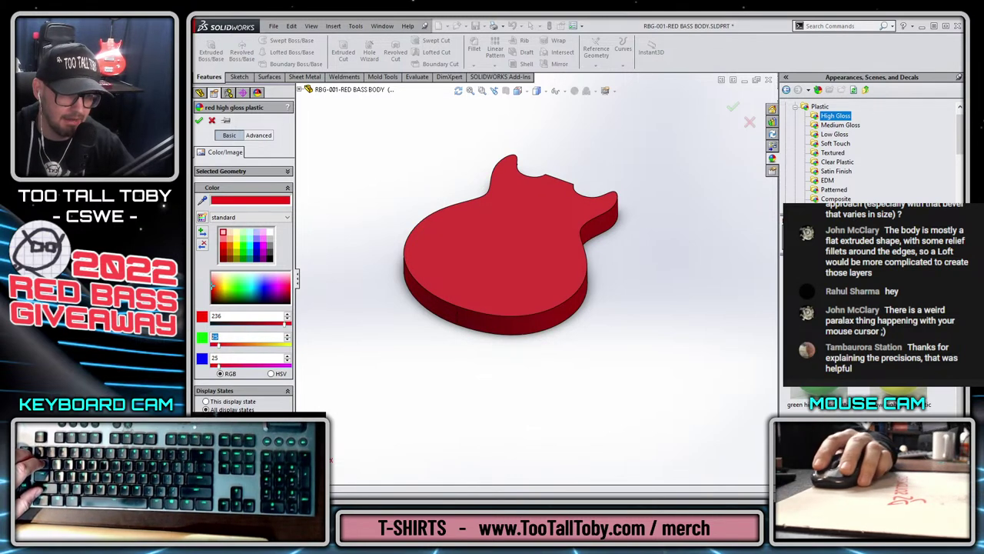
pyautogui.doubleClick(223, 336)
pyautogui.write('52')
pyautogui.press('Tab')
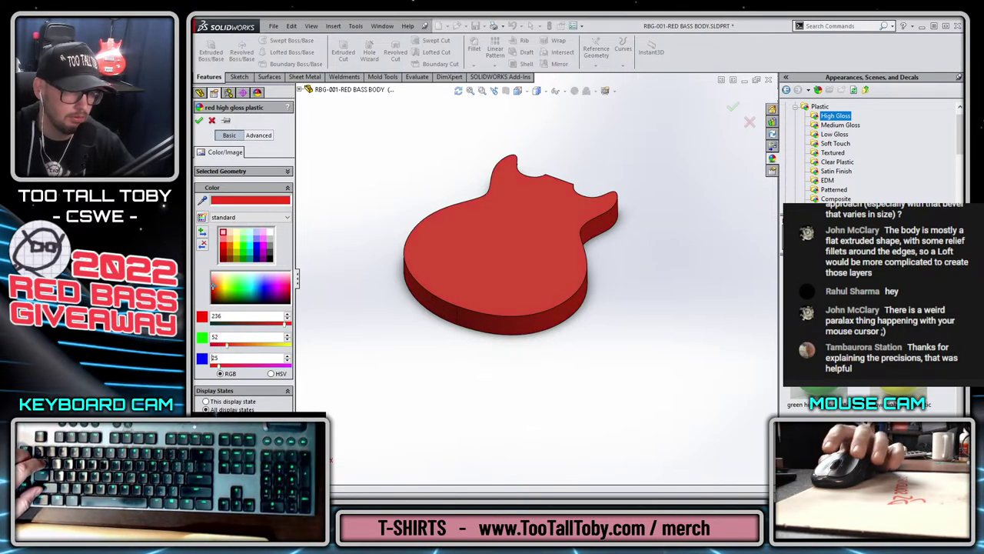
pyautogui.write('24')
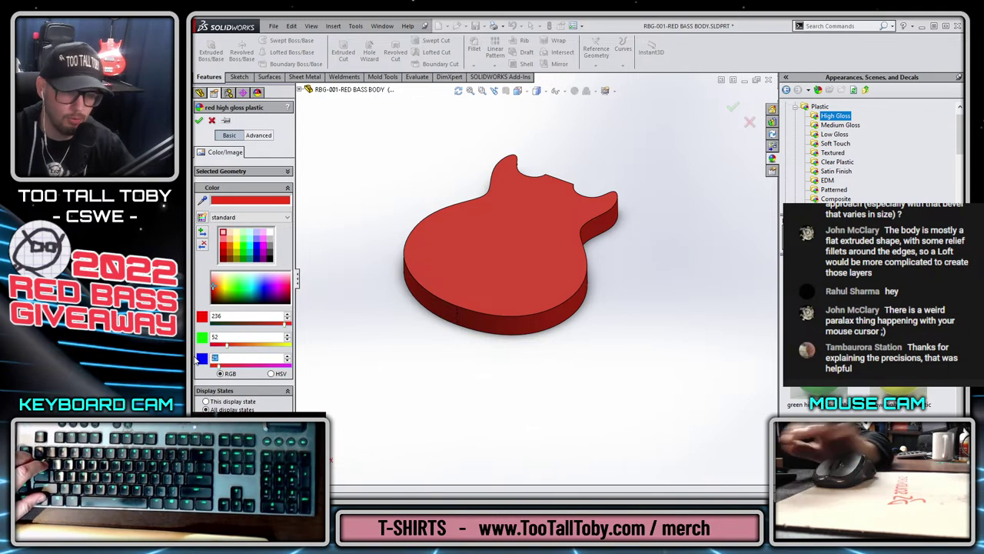
pyautogui.click(200, 121)
# - Orbit the red body to a three-quarter view, comparing its colour against the photo in paint.net
pyautogui.scroll(-3, 538, 323)
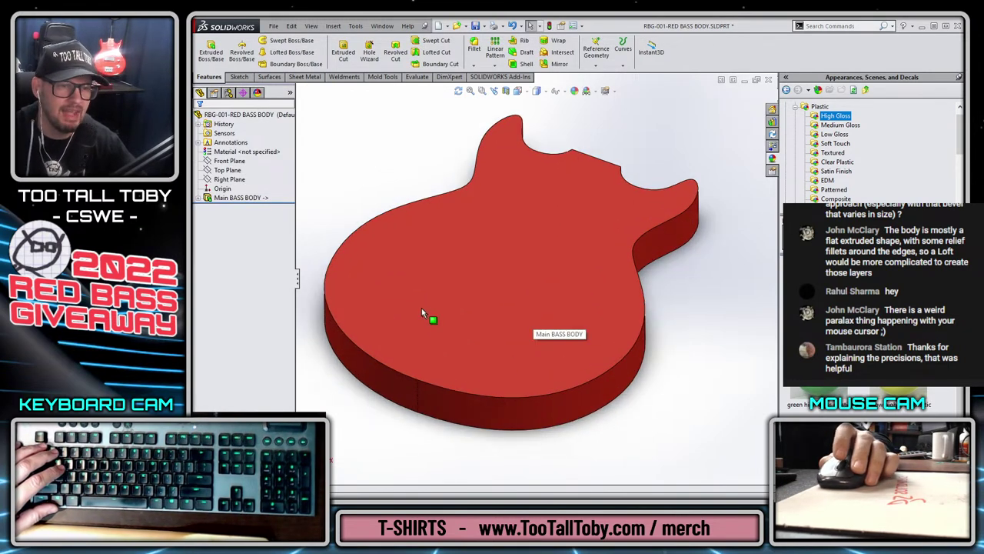
pyautogui.moveTo(422, 313)
pyautogui.mouseDown(button='middle')
pyautogui.moveTo(500, 347)
pyautogui.moveTo(566, 336)
pyautogui.moveTo(418, 336)
pyautogui.mouseUp(button='middle')
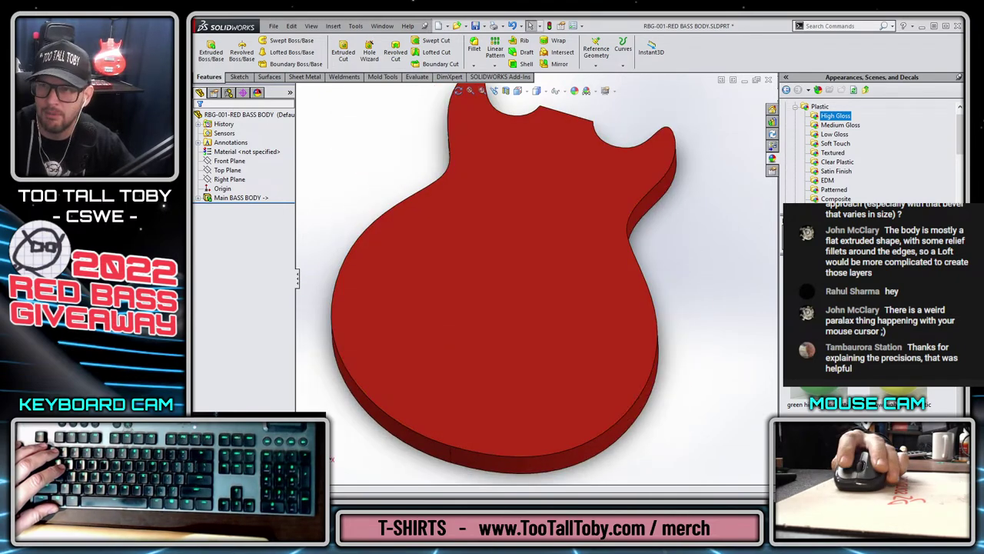
pyautogui.hotkey('alt', 'Tab')
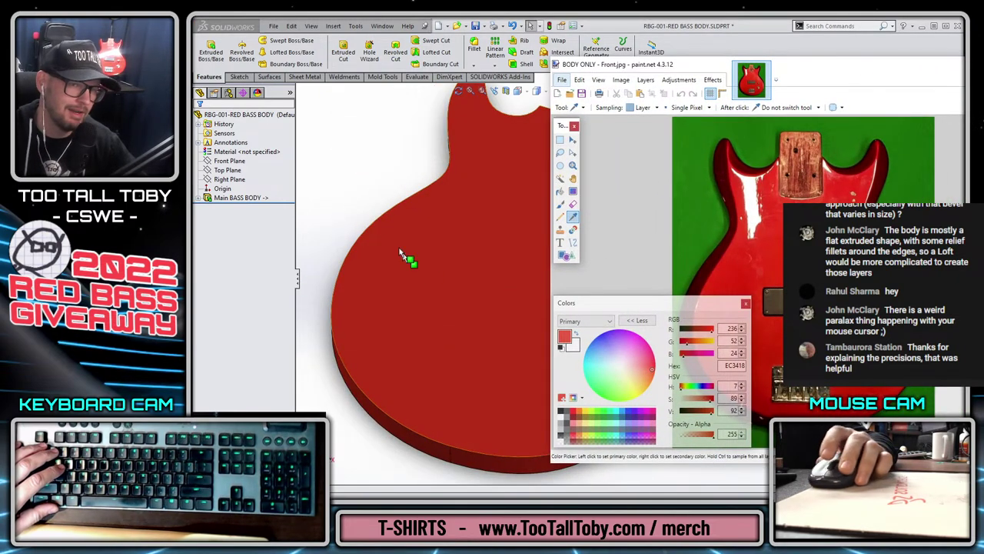
pyautogui.hotkey('alt', 'Tab')
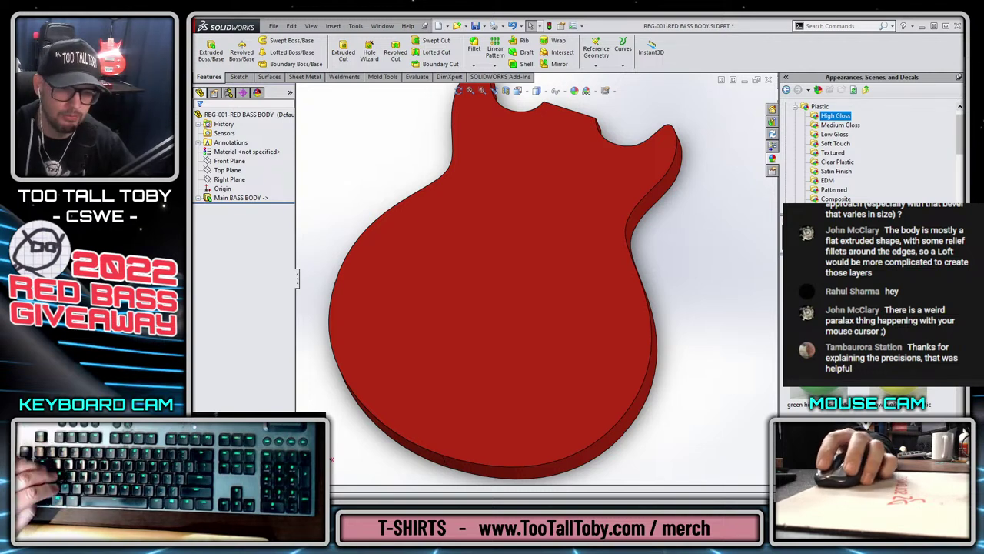
pyautogui.moveTo(556, 215)
pyautogui.mouseDown(button='middle')
pyautogui.moveTo(672, 242)
pyautogui.moveTo(626, 131)
pyautogui.mouseUp(button='middle')
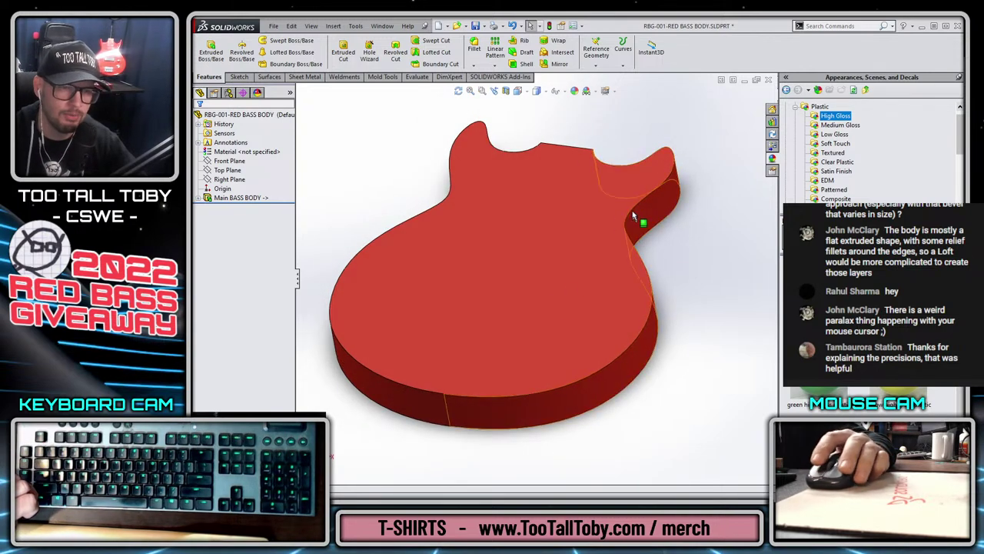
# - Turn off Ambient Occlusion and Shadows In Shaded Mode, then orbit to check the body's shading
pyautogui.click(616, 92)
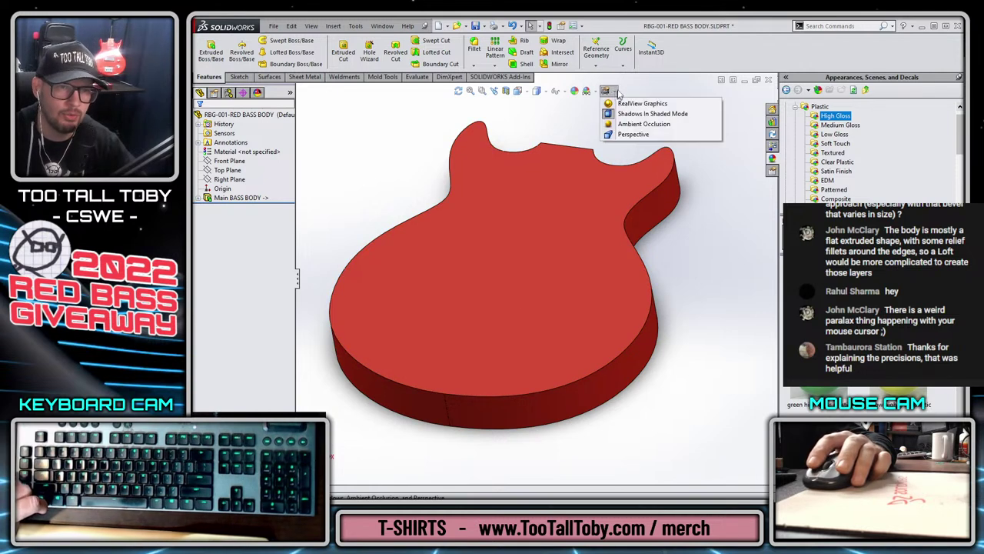
pyautogui.click(616, 92)
pyautogui.click(616, 92)
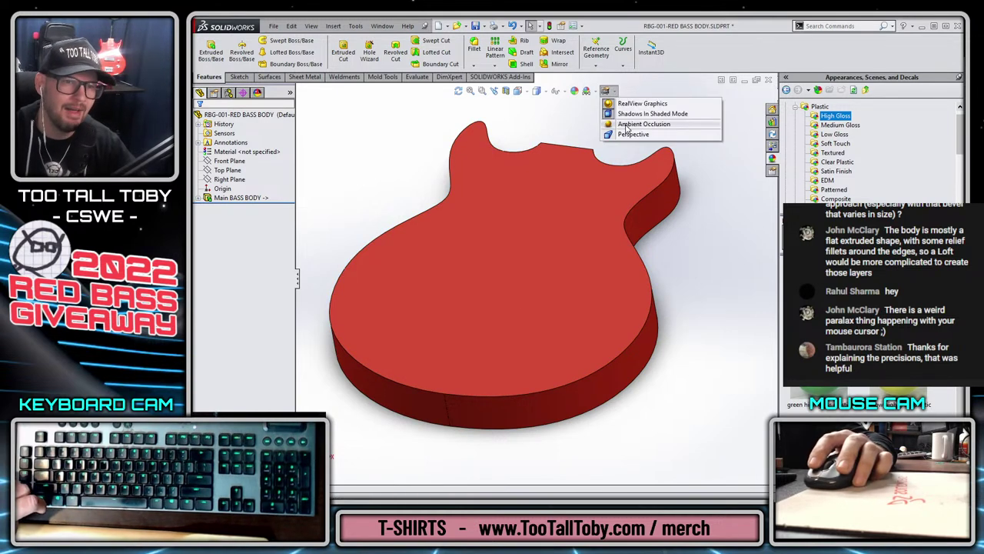
pyautogui.click(626, 124)
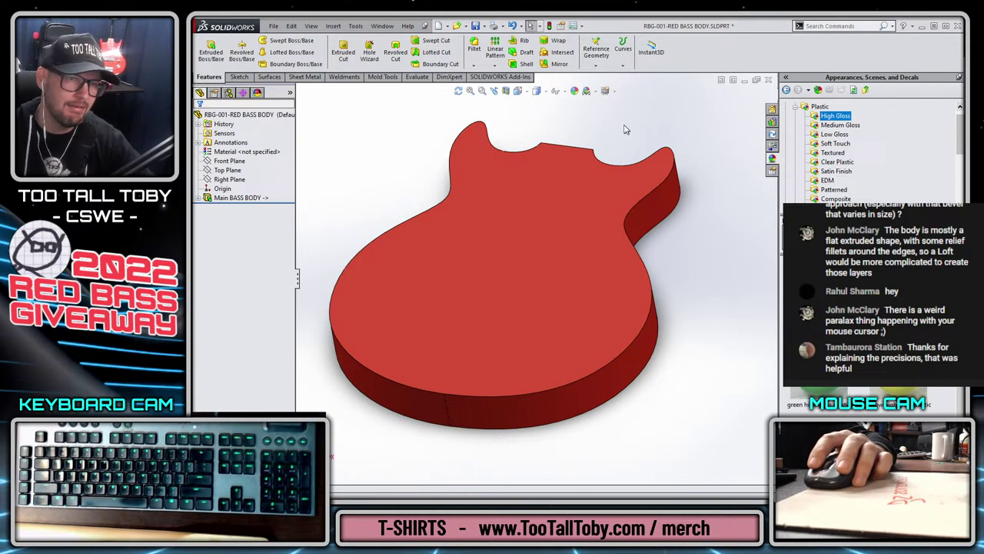
pyautogui.click(607, 90)
pyautogui.click(625, 124)
pyautogui.click(608, 90)
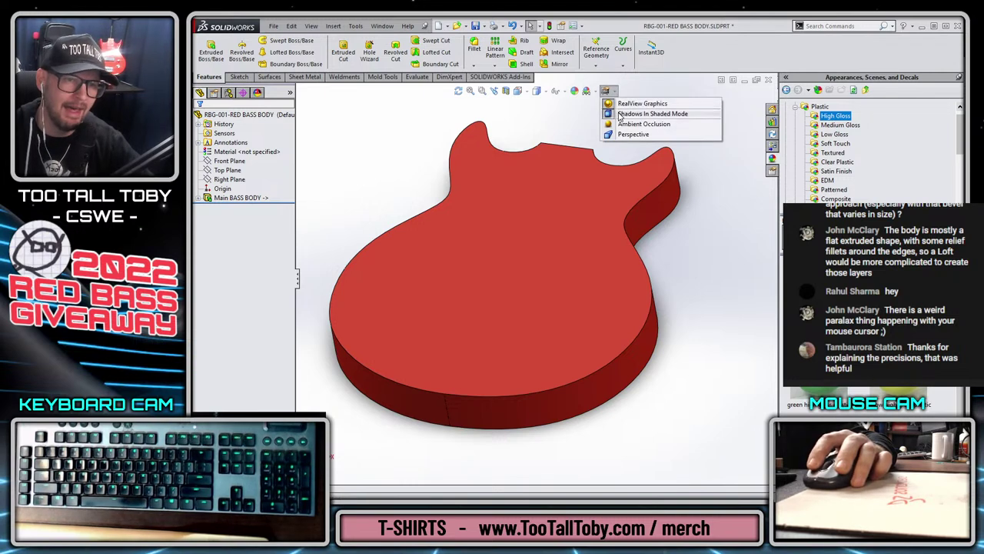
pyautogui.click(625, 113)
pyautogui.click(607, 91)
pyautogui.click(622, 104)
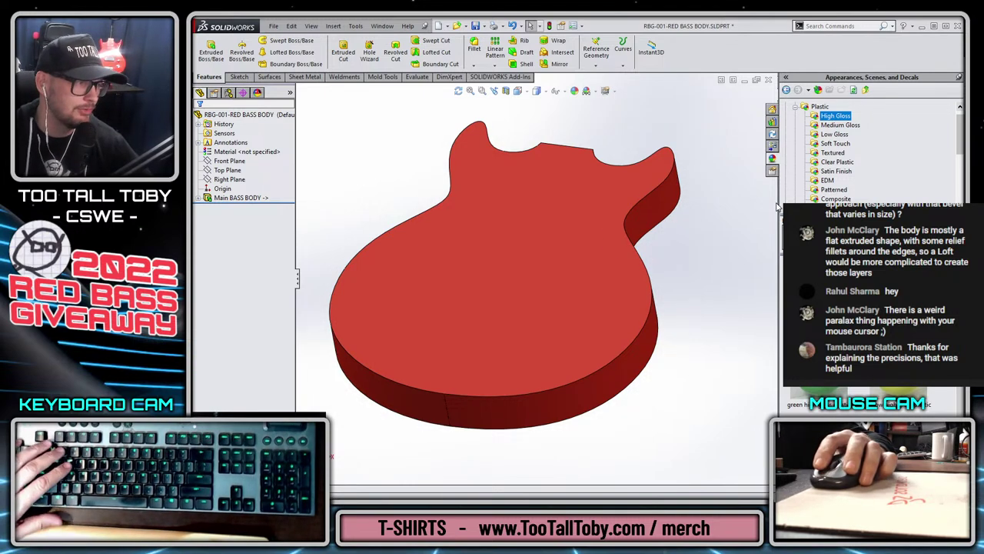
pyautogui.moveTo(699, 243); pyautogui.dragTo(688, 277, button='middle')
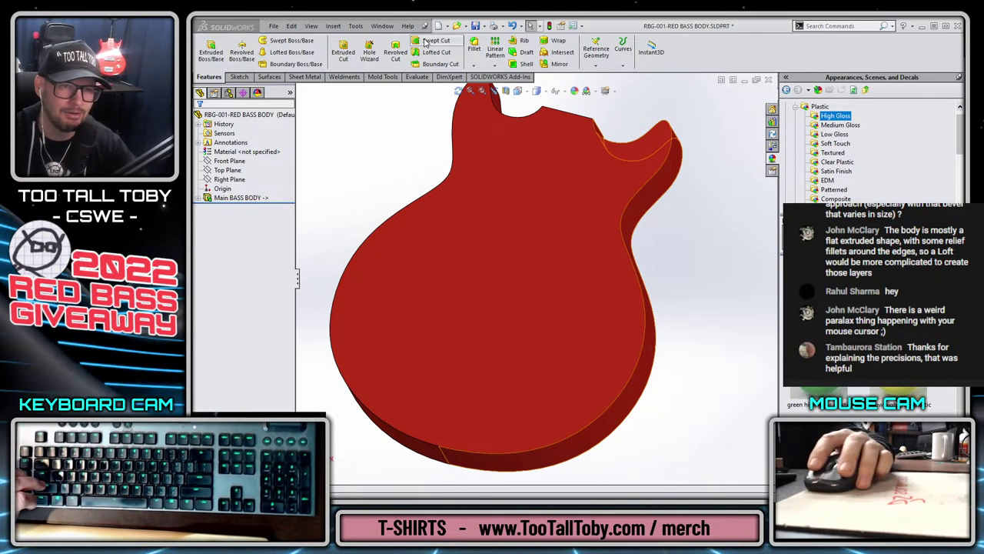
pyautogui.click(606, 91)
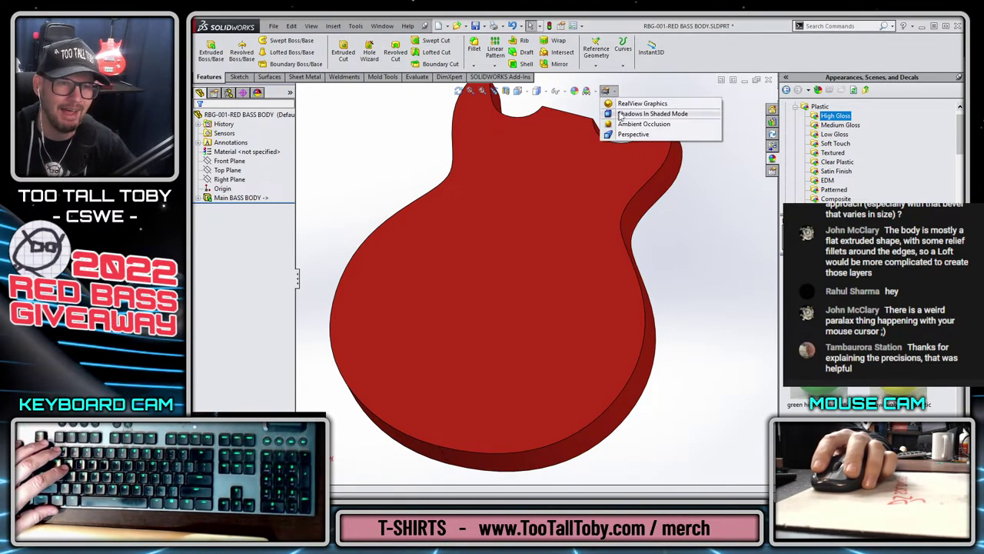
pyautogui.scroll(2, 466, 213)
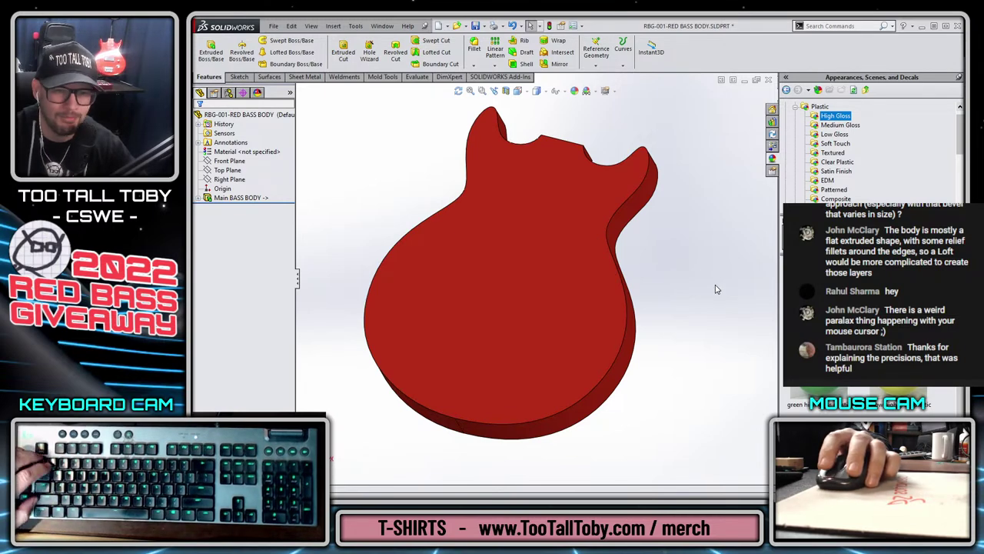
# - View the guitar assembly from the Top, then switch to the RBG-000 master layout part
pyautogui.hotkey('ctrl', 'Tab')
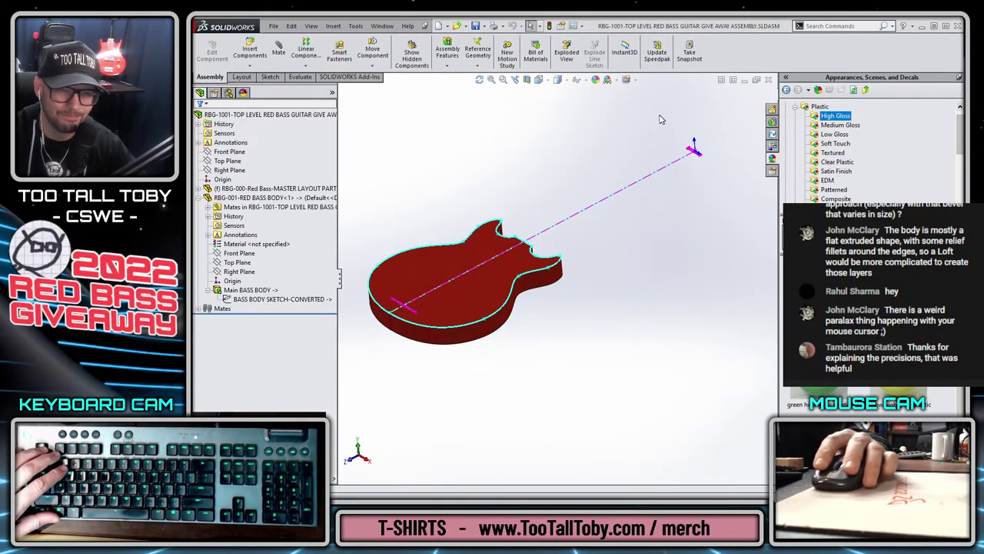
pyautogui.hotkey('ctrl', '5')
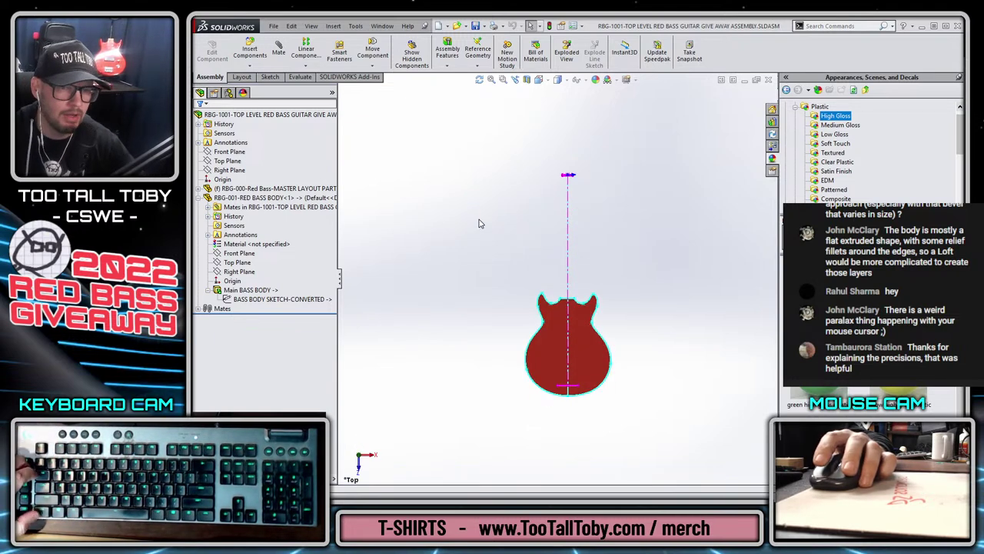
pyautogui.hotkey('ctrl', 'Tab')
pyautogui.hotkey('ctrl', 'Tab')
pyautogui.hotkey('ctrl', 'Tab')
pyautogui.hotkey('ctrl', 'Tab')
pyautogui.hotkey('ctrl', 'Tab')
pyautogui.hotkey('ctrl', 'Tab')
pyautogui.hotkey('ctrl', 'Tab')
pyautogui.hotkey('ctrl', 'Tab')
pyautogui.hotkey('ctrl', 'Tab')
pyautogui.hotkey('ctrl', 'Tab')
pyautogui.hotkey('ctrl', 'Tab')
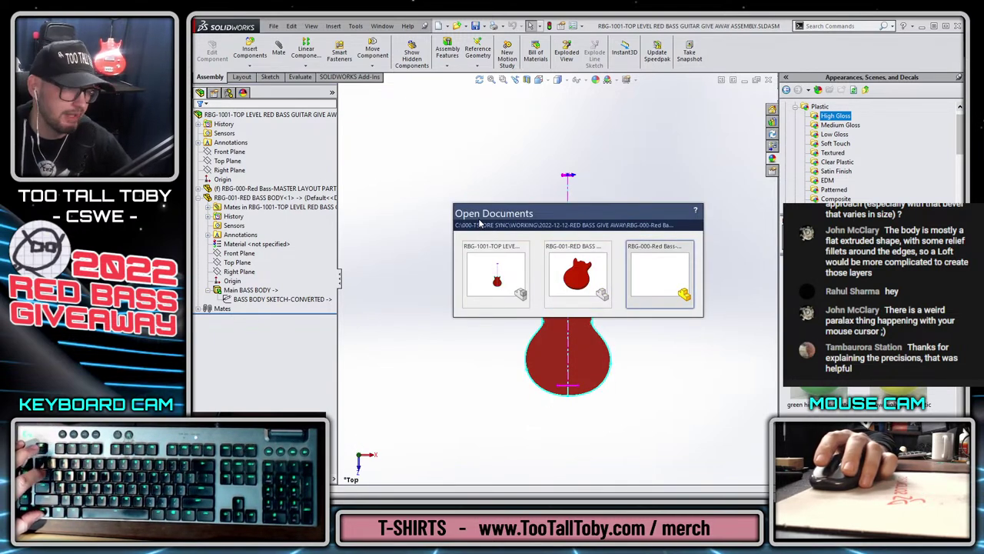
pyautogui.hotkey('ctrl', 'Tab')
pyautogui.hotkey('ctrl', 'Tab')
pyautogui.hotkey('ctrl', 'Tab')
pyautogui.hotkey('ctrl', 'Tab')
pyautogui.hotkey('ctrl', 'Tab')
pyautogui.hotkey('ctrl', 'Tab')
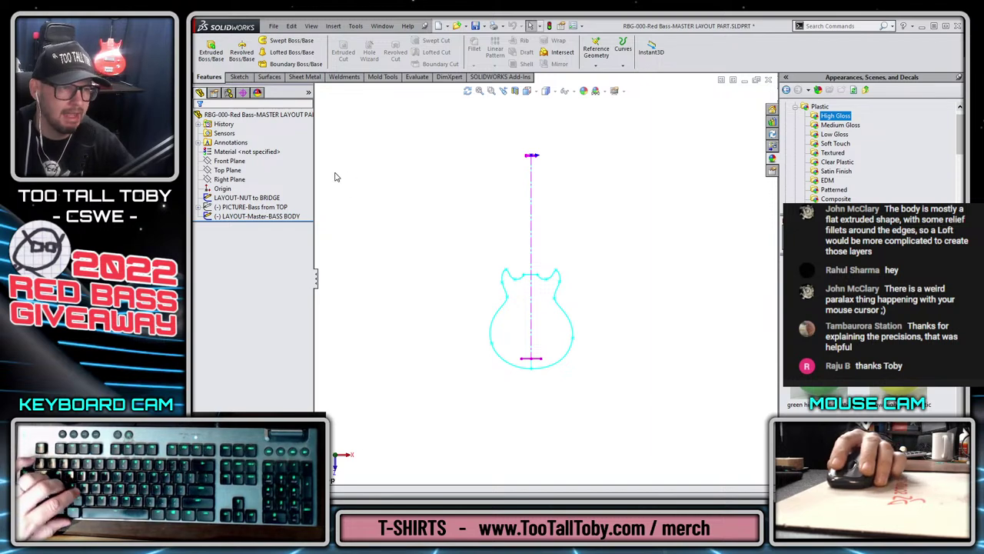
# - Start a new sketch on the master layout part's Top Plane
pyautogui.click(227, 170)
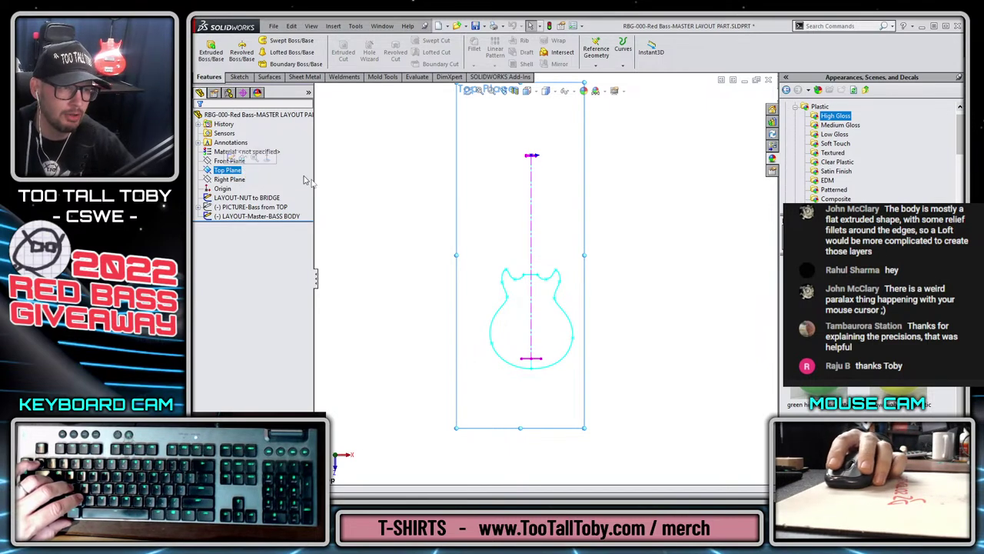
pyautogui.click(353, 208)
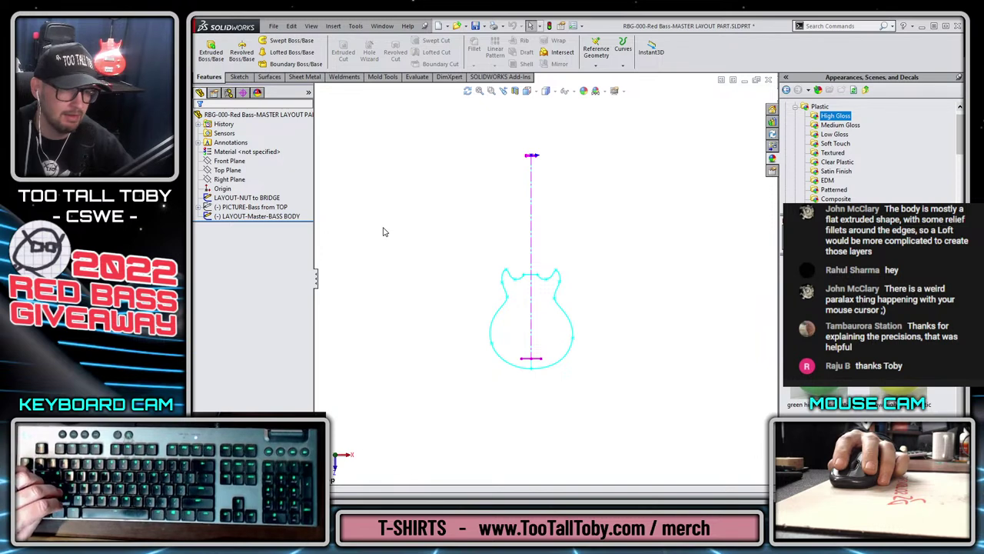
pyautogui.click(244, 216)
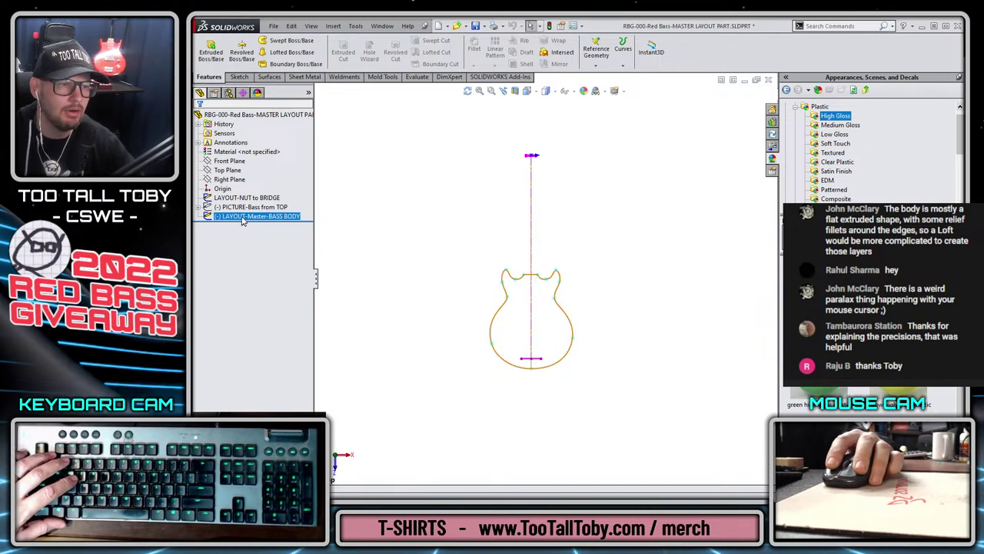
pyautogui.click(244, 208)
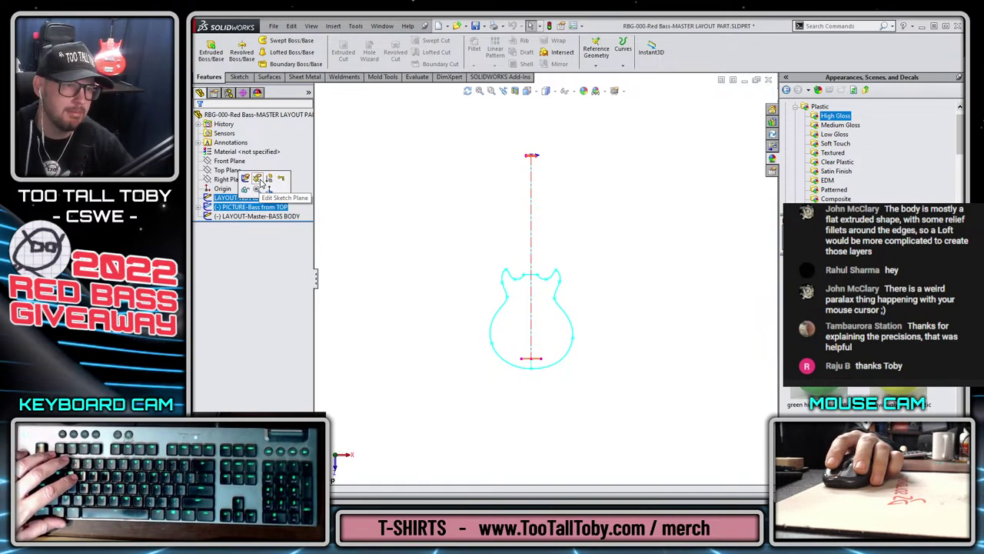
pyautogui.keyDown('ctrl'); pyautogui.click(230, 171); pyautogui.keyUp('ctrl')
pyautogui.click(231, 172)
pyautogui.click(242, 157)
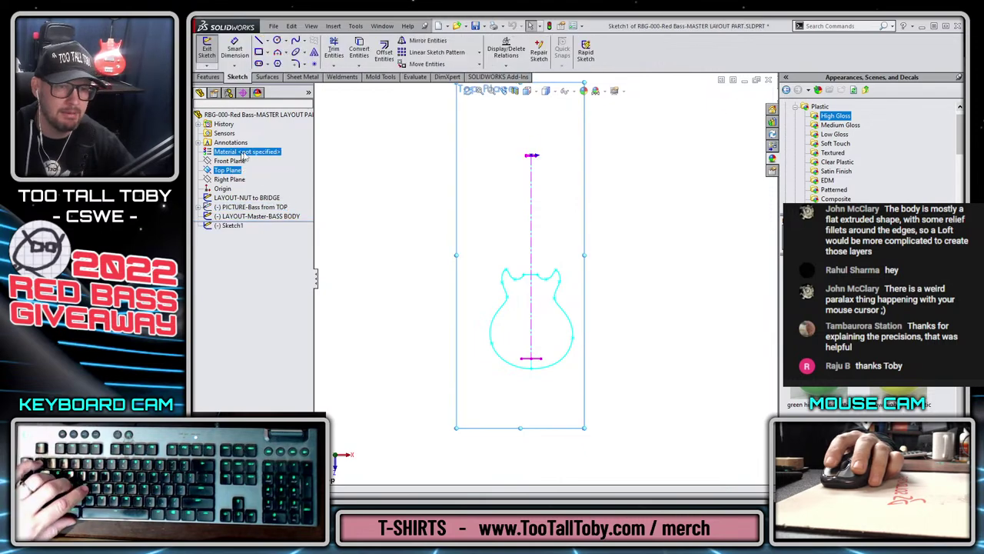
# - Insert BODY ONLY - Front.jpg into the sketch as a Sketch Picture
pyautogui.click(355, 26)
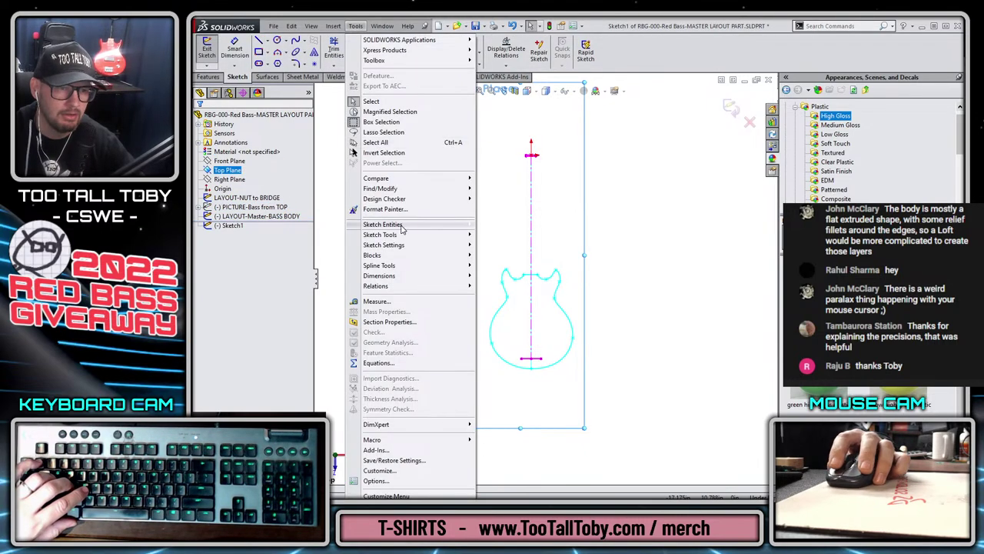
pyautogui.moveTo(419, 236)
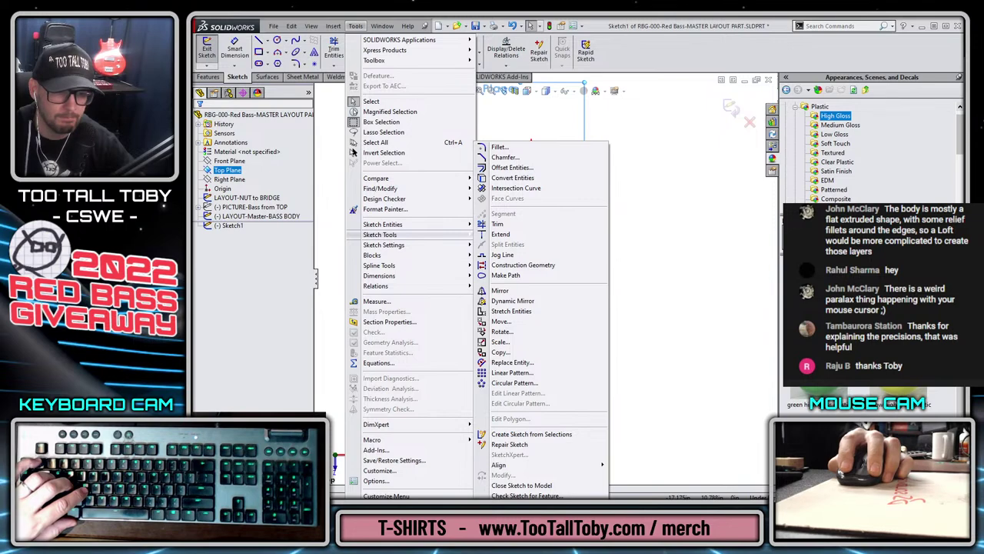
pyautogui.click(508, 516)
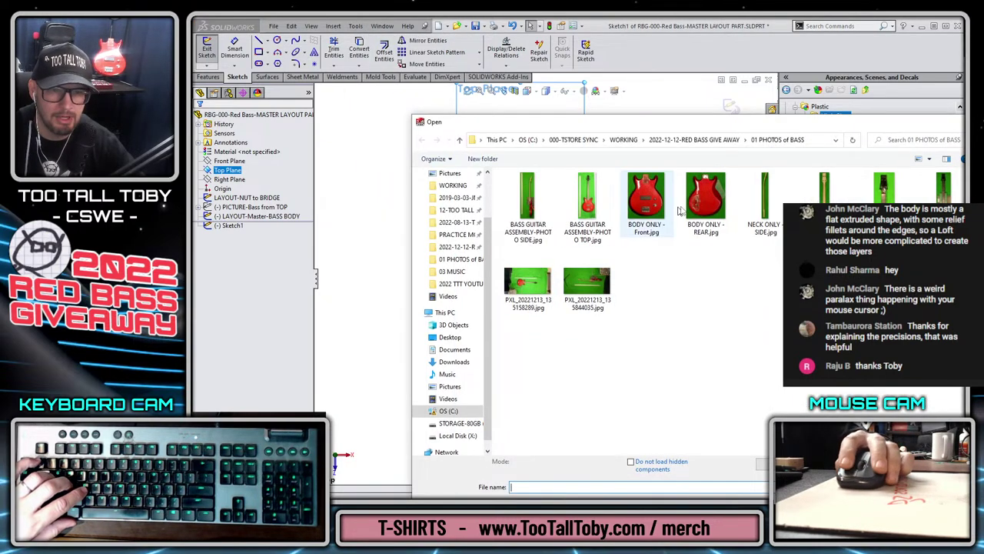
pyautogui.click(652, 201)
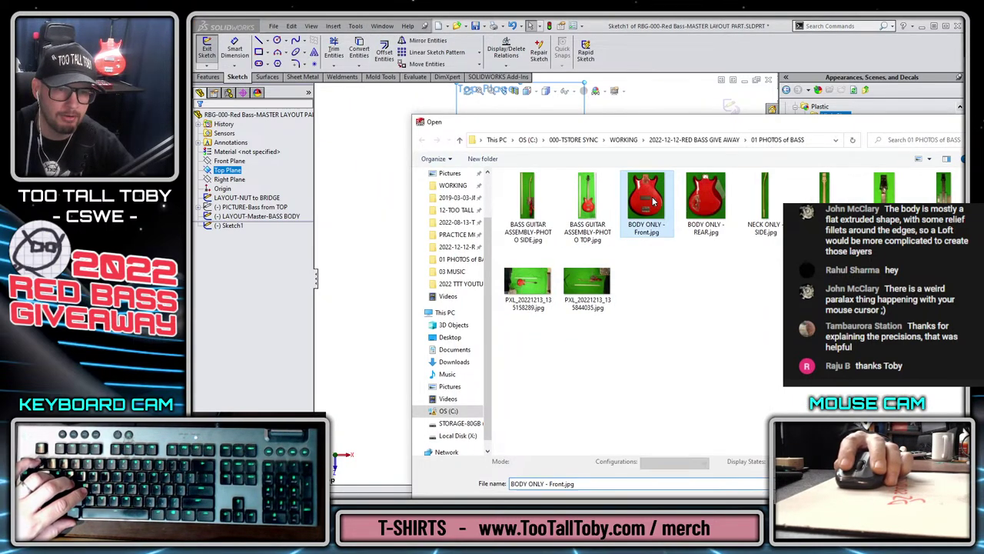
pyautogui.doubleClick(652, 199)
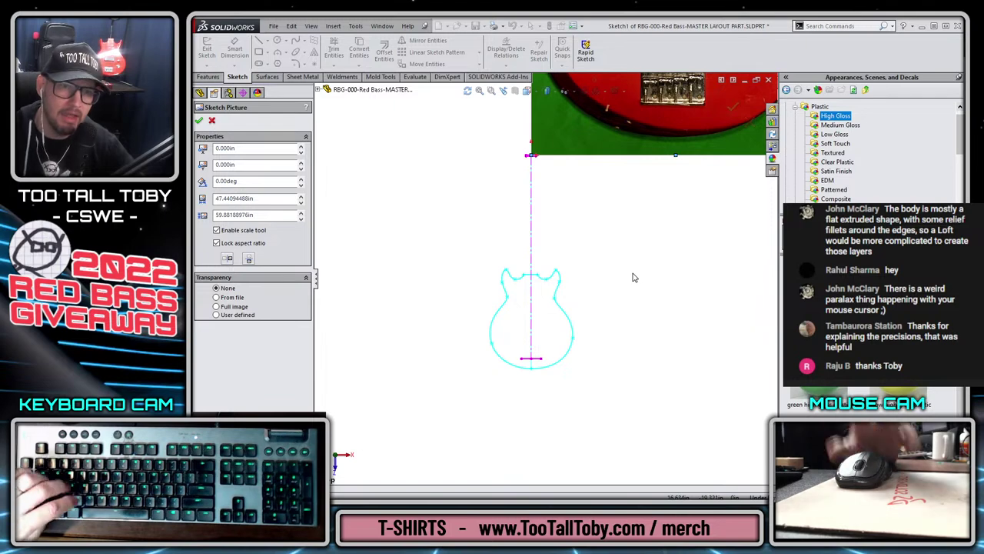
# - Disable the scale tool and shrink the photo to roughly match the body outline
pyautogui.moveTo(626, 122)
pyautogui.mouseDown()
pyautogui.moveTo(531, 390)
pyautogui.moveTo(539, 440)
pyautogui.moveTo(514, 426)
pyautogui.mouseUp()
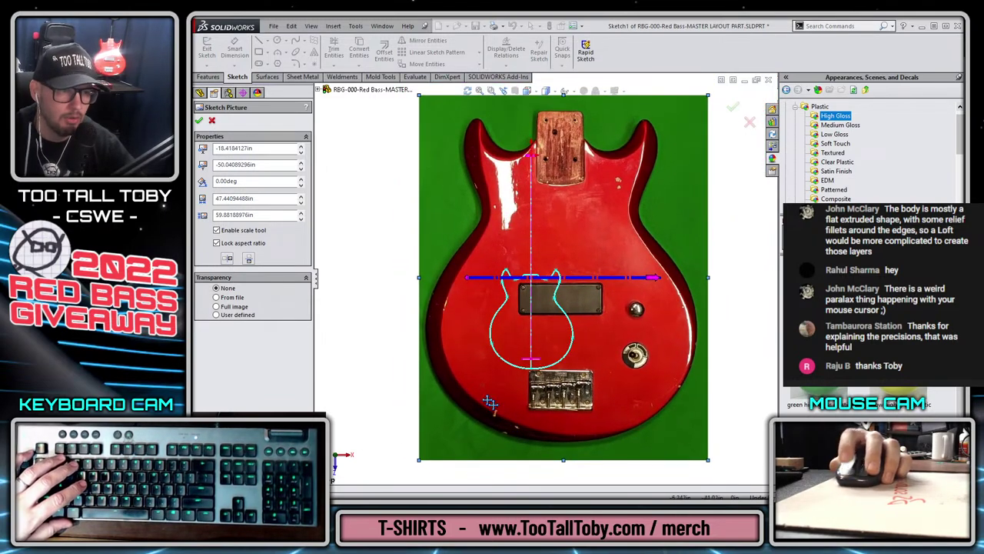
pyautogui.click(226, 233)
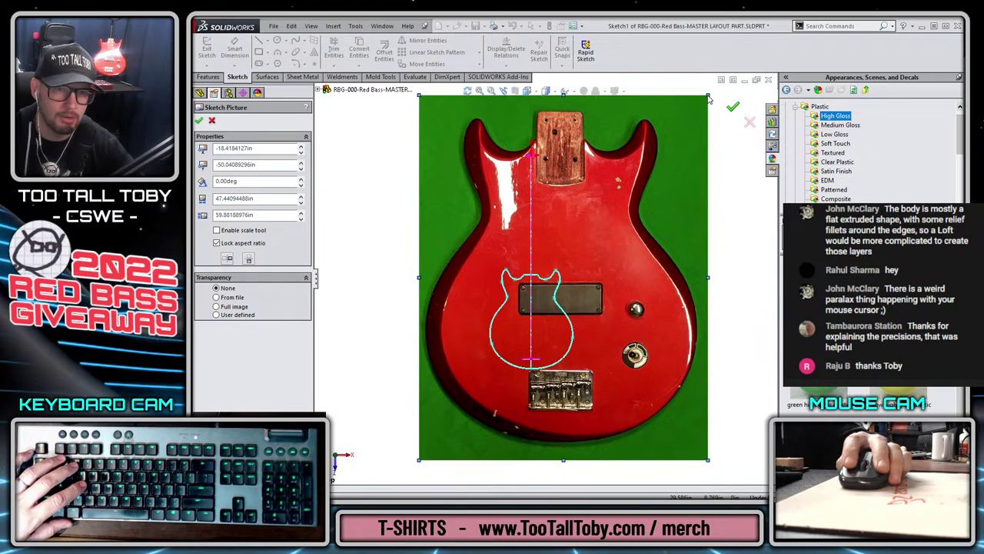
pyautogui.moveTo(419, 94); pyautogui.dragTo(569, 287)
pyautogui.moveTo(635, 403); pyautogui.dragTo(531, 333)
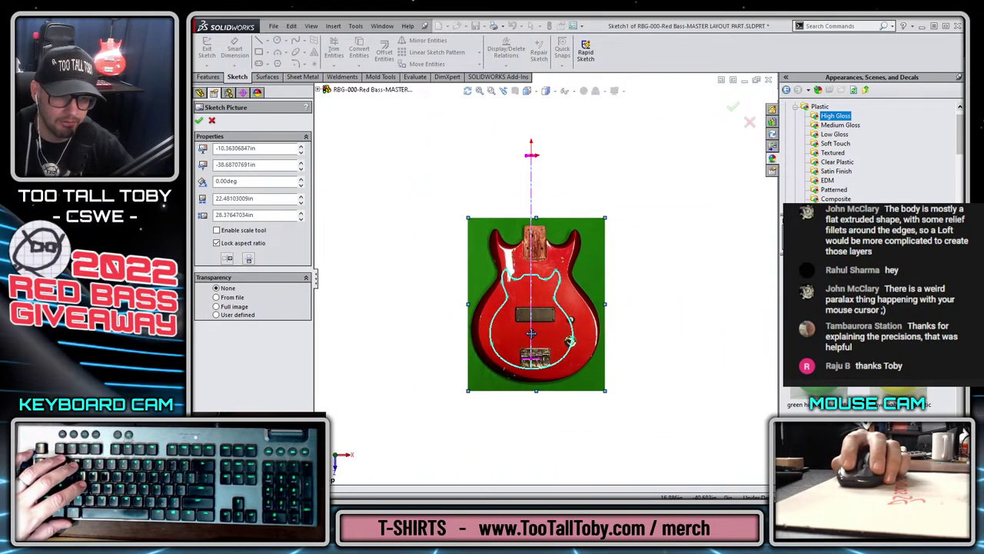
pyautogui.moveTo(605, 218); pyautogui.dragTo(538, 281)
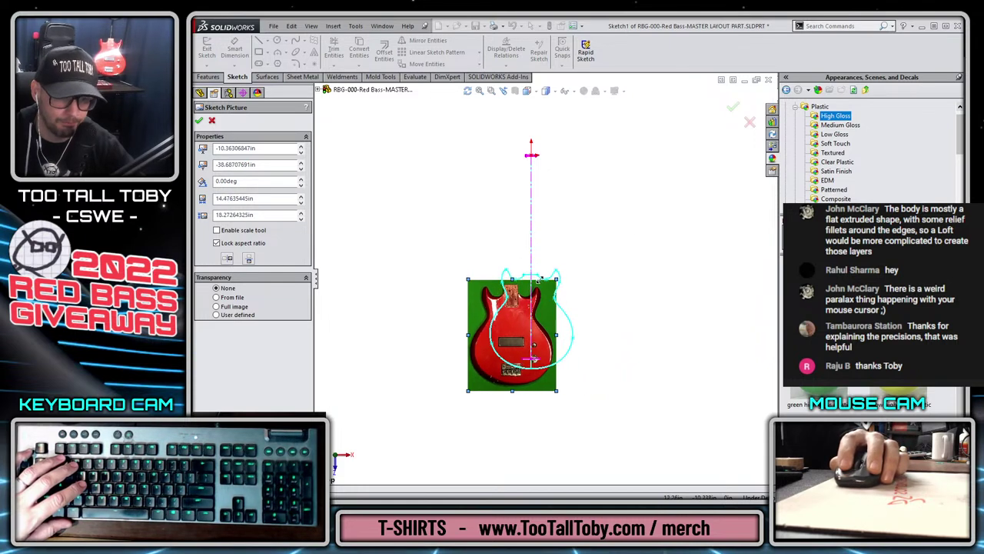
pyautogui.moveTo(545, 316); pyautogui.dragTo(565, 296)
# - Nudge the photo into line with the body outline, about 14.476in wide
pyautogui.scroll(3, 552, 307)
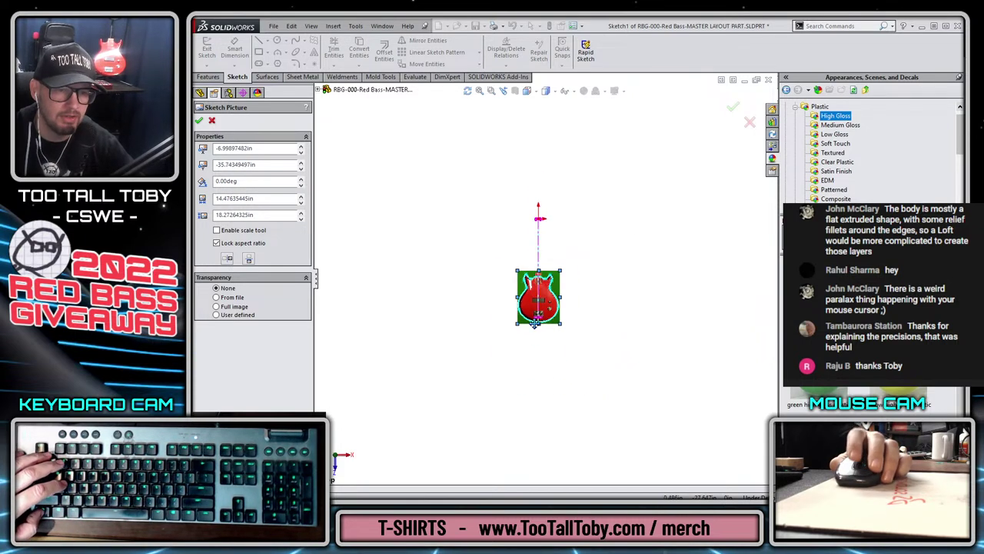
pyautogui.scroll(-2, 551, 314)
pyautogui.scroll(-7, 549, 314)
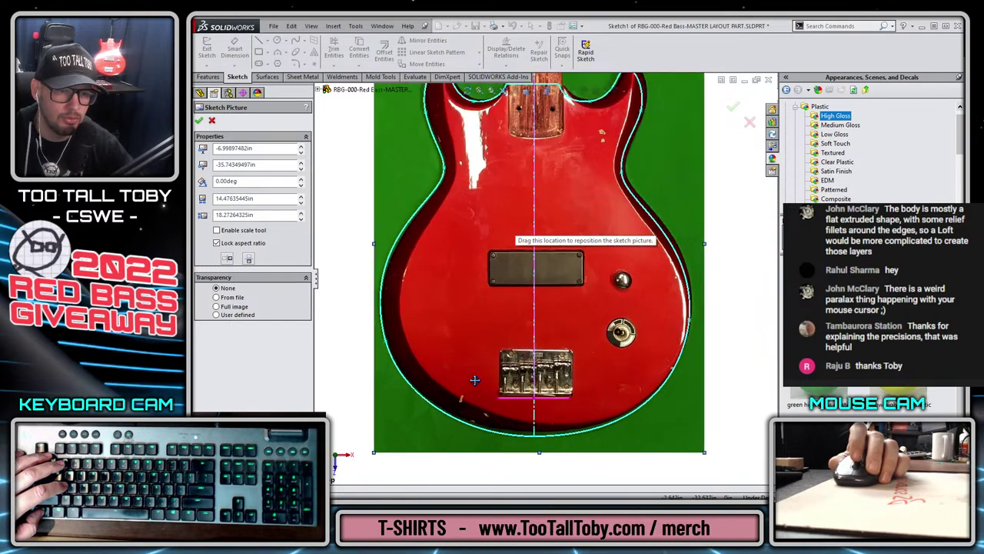
pyautogui.moveTo(611, 289); pyautogui.dragTo(607, 292)
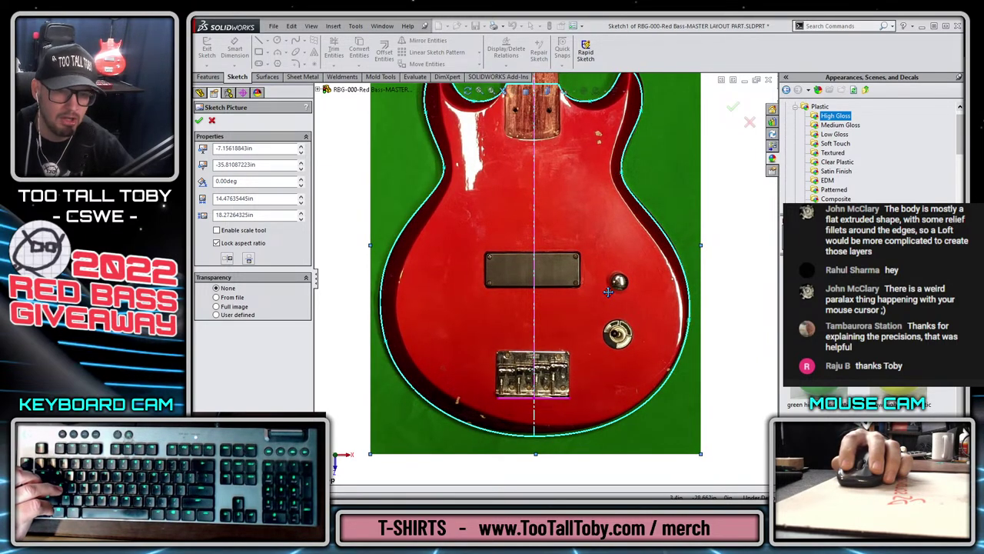
pyautogui.scroll(2, 608, 292)
pyautogui.scroll(-2, 573, 140)
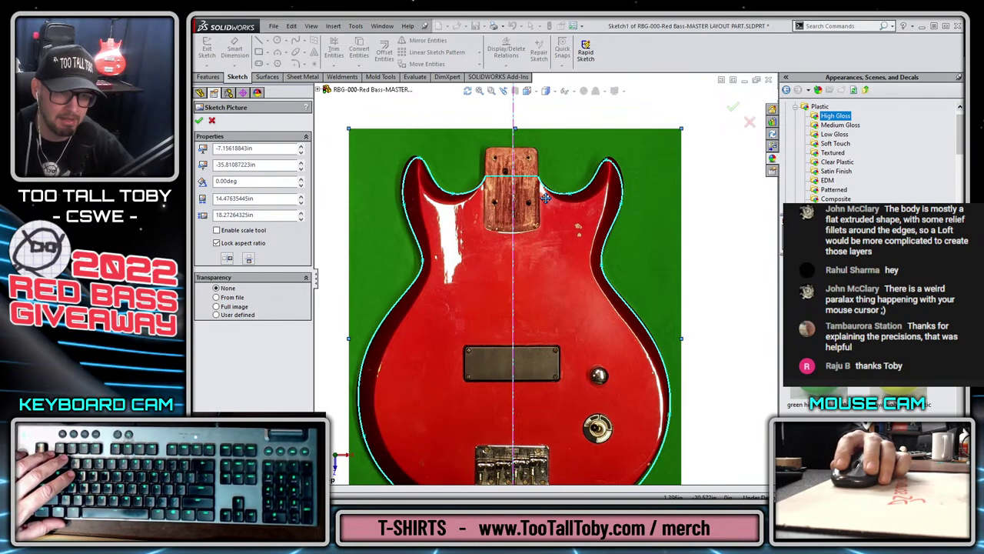
pyautogui.scroll(-2, 510, 353)
pyautogui.scroll(2, 515, 246)
pyautogui.scroll(-3, 520, 146)
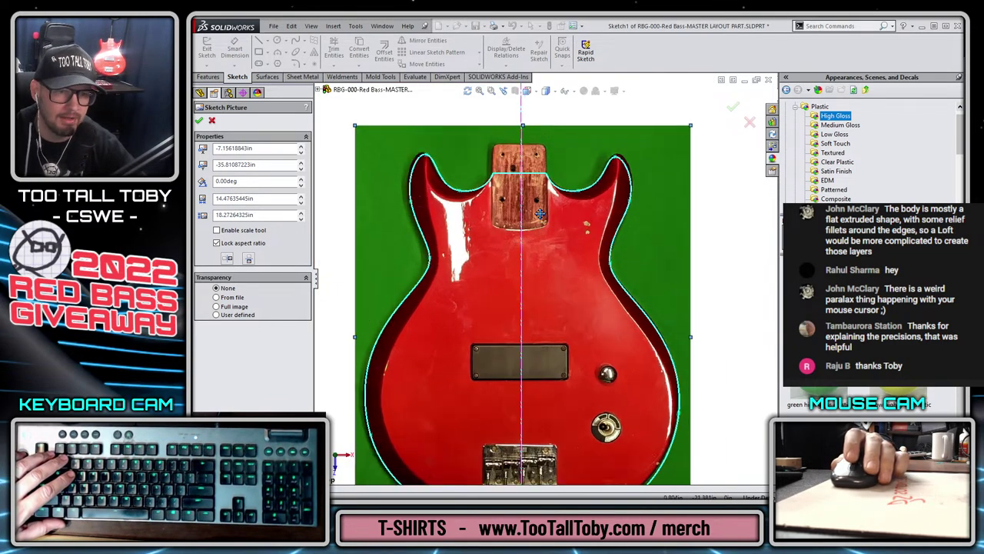
pyautogui.scroll(-2, 521, 146)
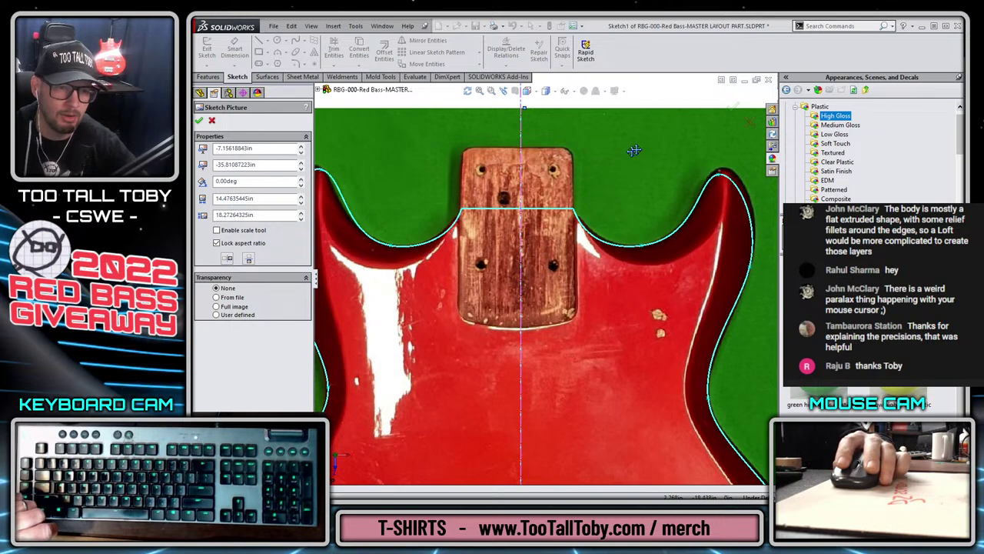
# - Close the picture sketch and start a new sketch on the Top Plane
pyautogui.click(726, 115)
pyautogui.click(725, 115)
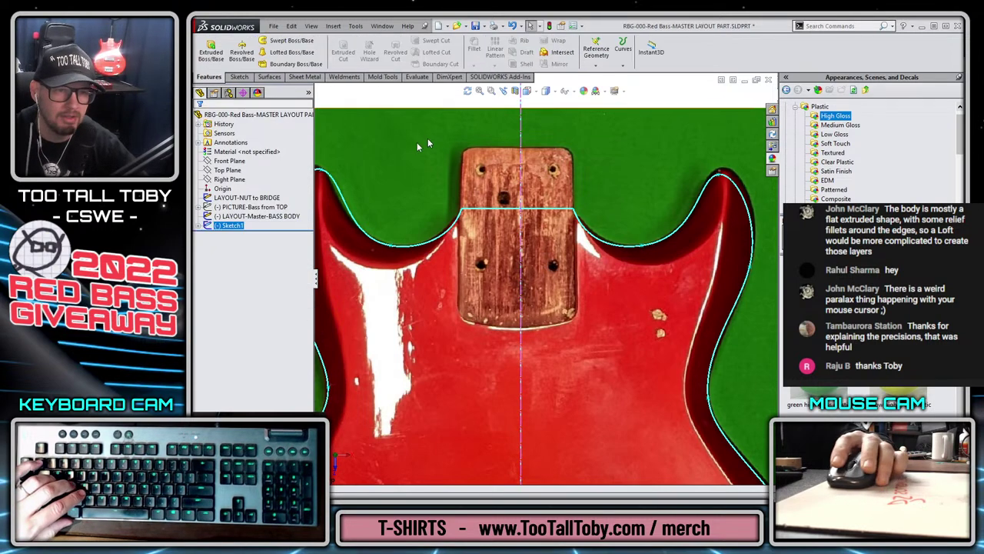
pyautogui.click(234, 170)
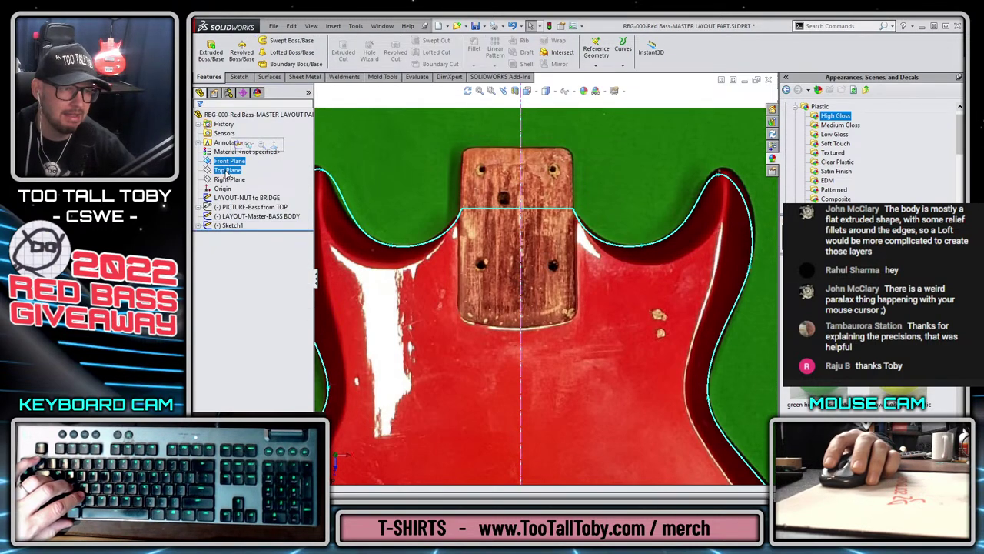
pyautogui.click(233, 156)
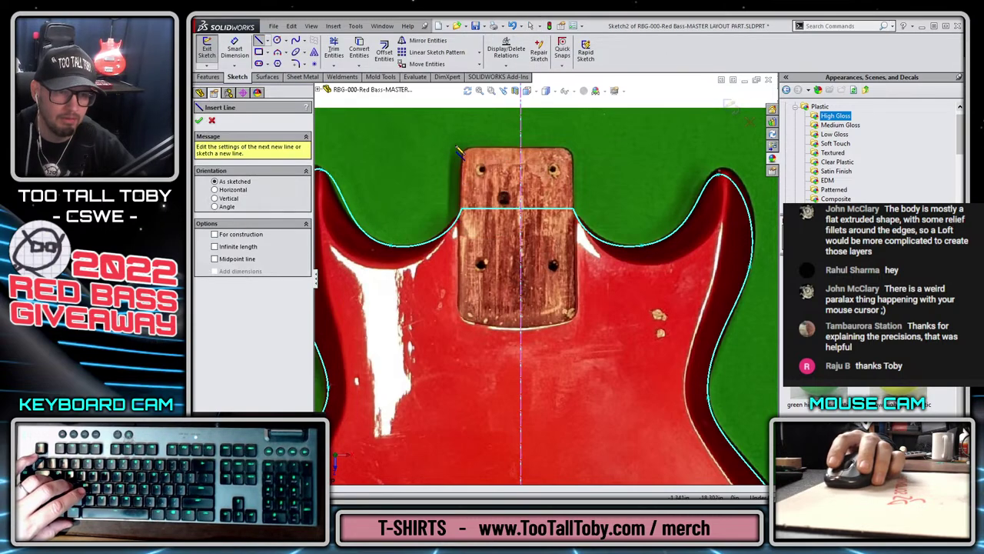
# - Draw a roughly 2.832in horizontal line across the neck's top edge and exit Sketch2
pyautogui.click(523, 145)
pyautogui.click(592, 146)
pyautogui.press('Escape')
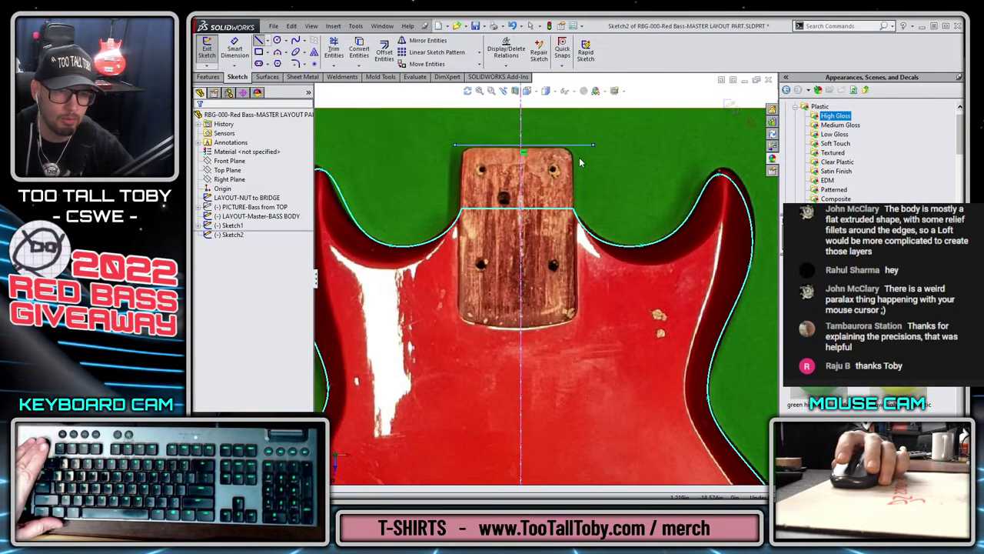
pyautogui.click(586, 146)
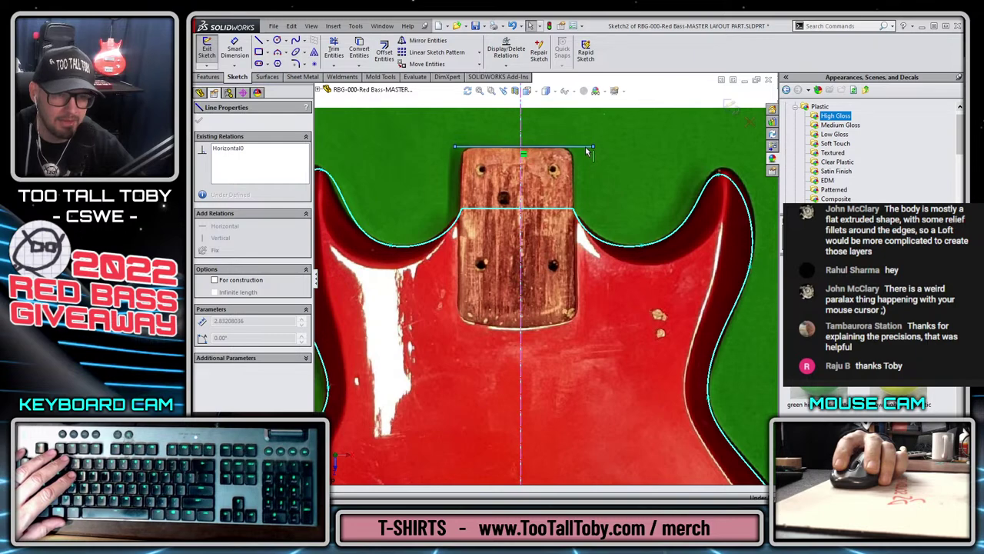
pyautogui.scroll(-10, 522, 169)
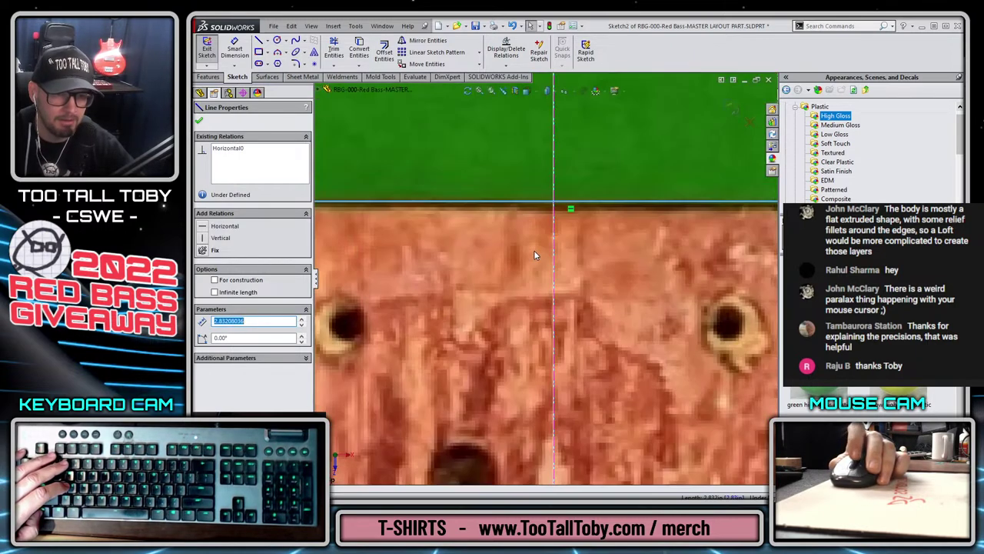
pyautogui.scroll(6, 516, 252)
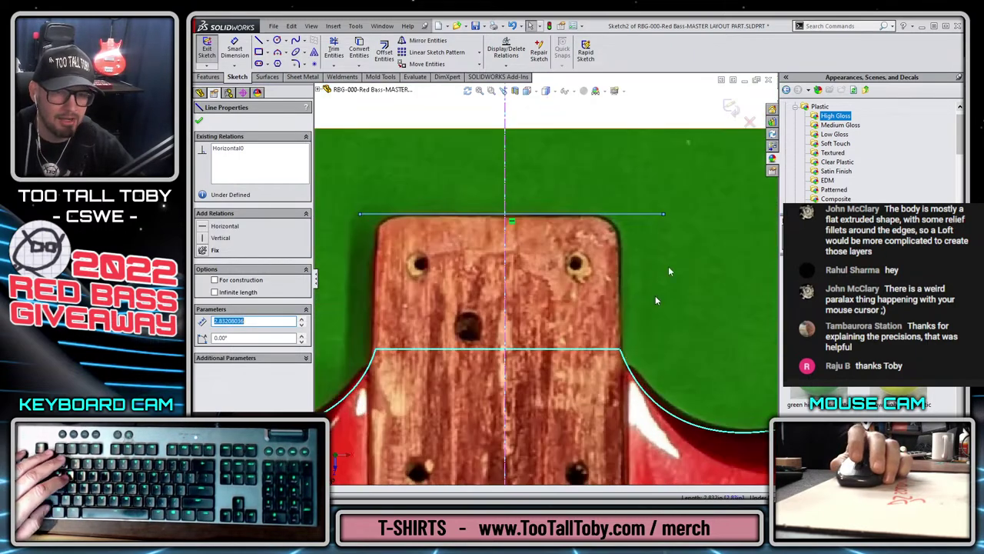
pyautogui.press('Escape')
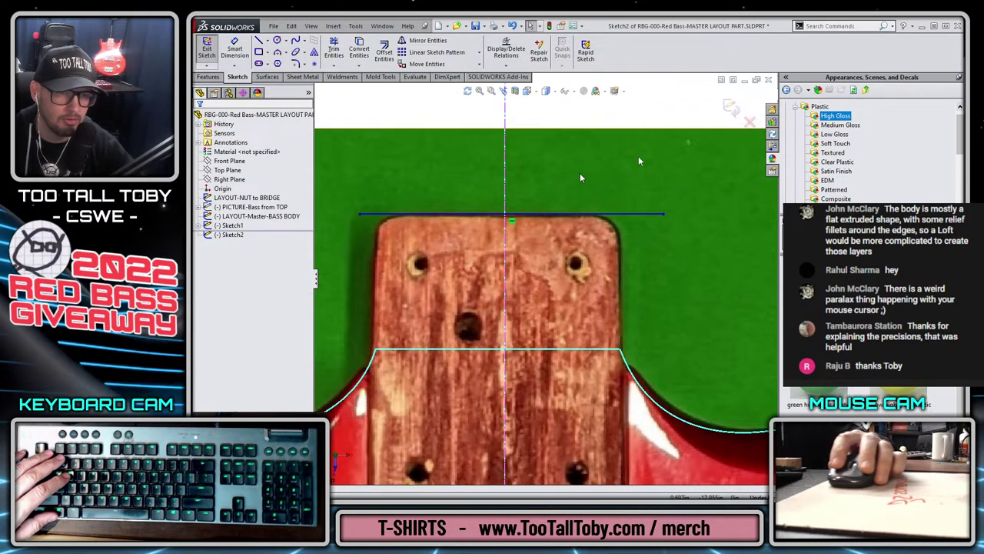
pyautogui.click(730, 107)
pyautogui.click(231, 234)
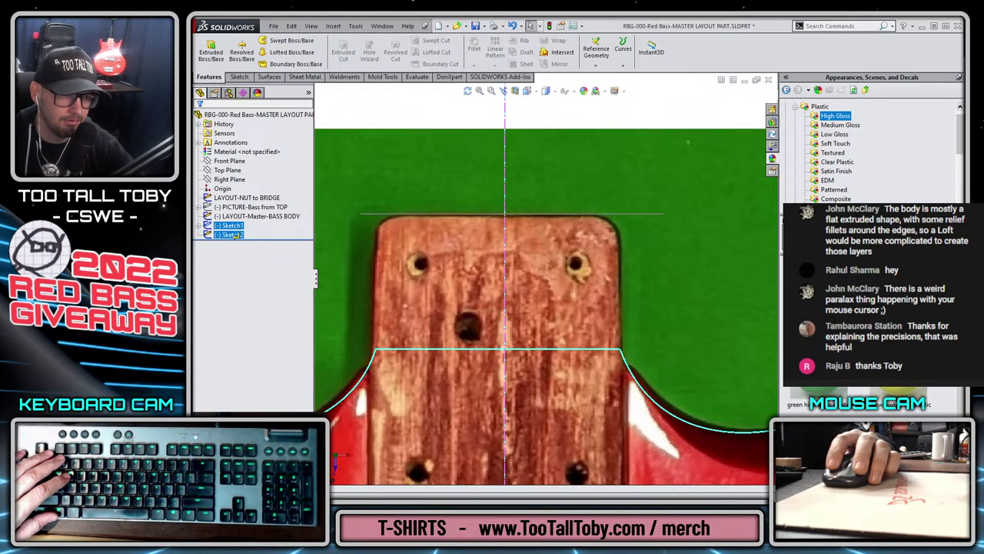
# - Rotate the body photo by 0.2 degrees in its Sketch Picture properties
pyautogui.click(236, 237)
pyautogui.click(236, 236)
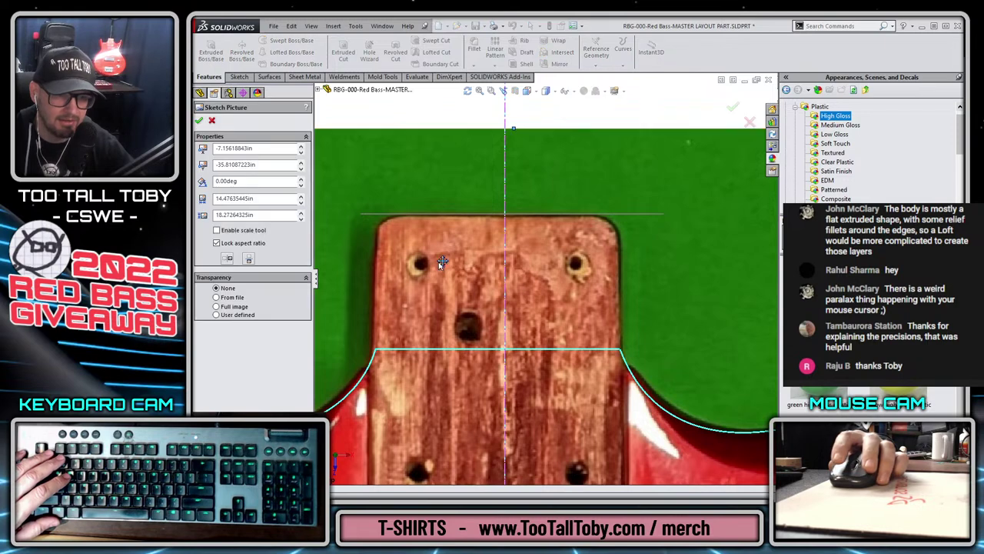
pyautogui.doubleClick(269, 183)
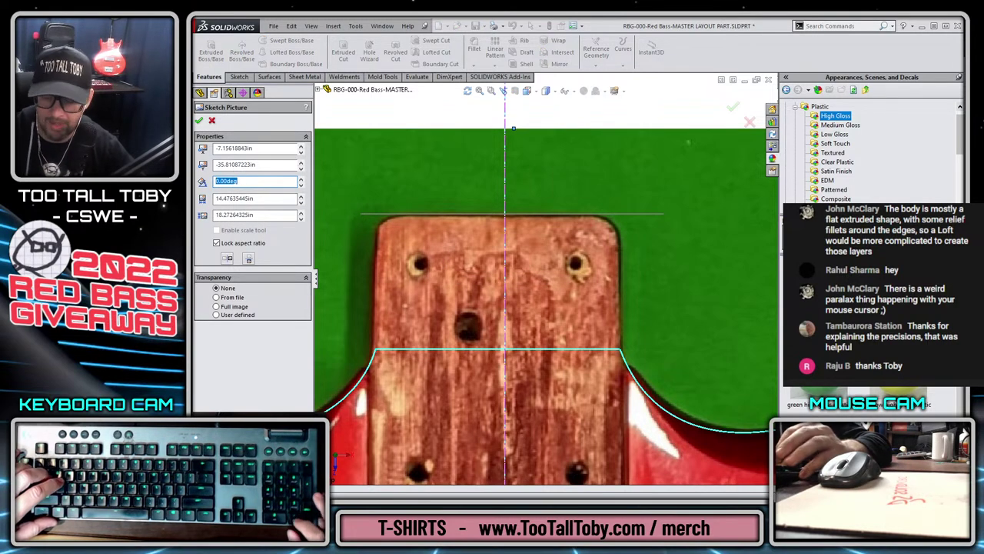
pyautogui.write('0.2')
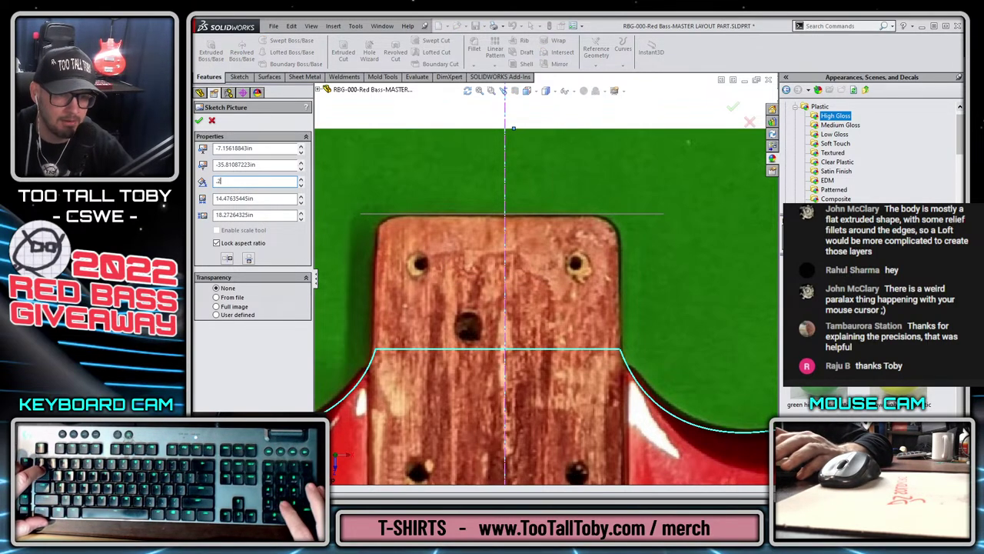
pyautogui.press('Tab')
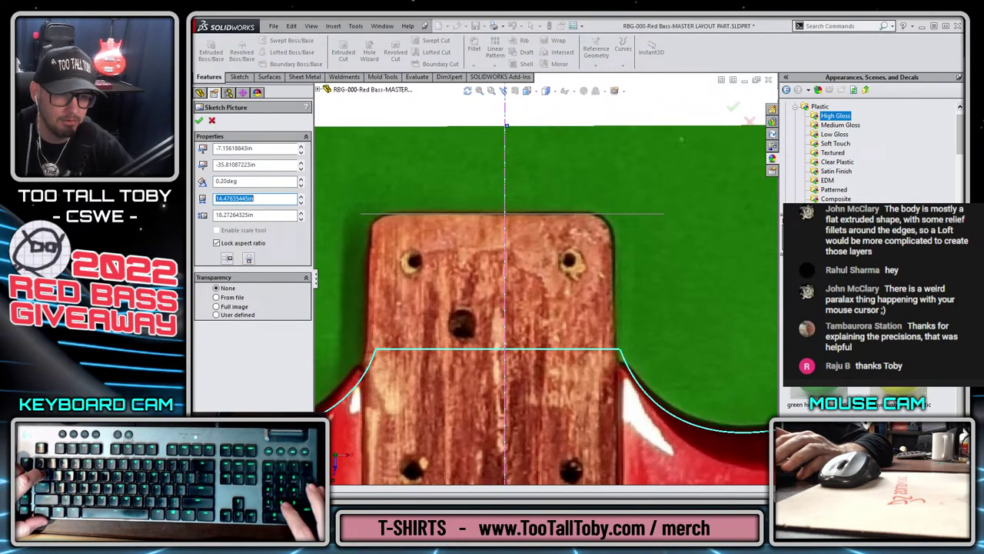
pyautogui.click(199, 120)
# - Shift the photo to about -7.106in, -35.946in so it matches the body outline
pyautogui.click(603, 272)
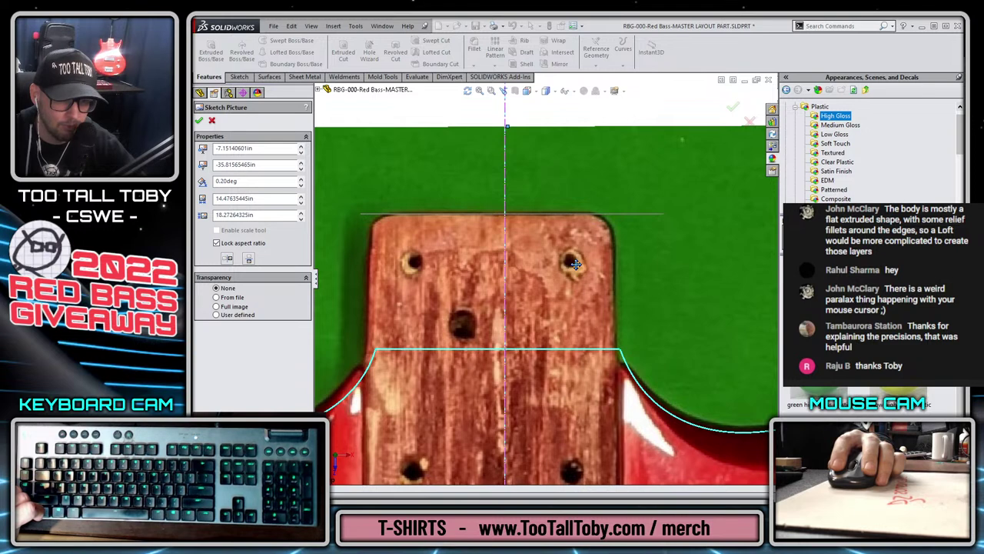
pyautogui.moveTo(575, 264); pyautogui.dragTo(576, 265)
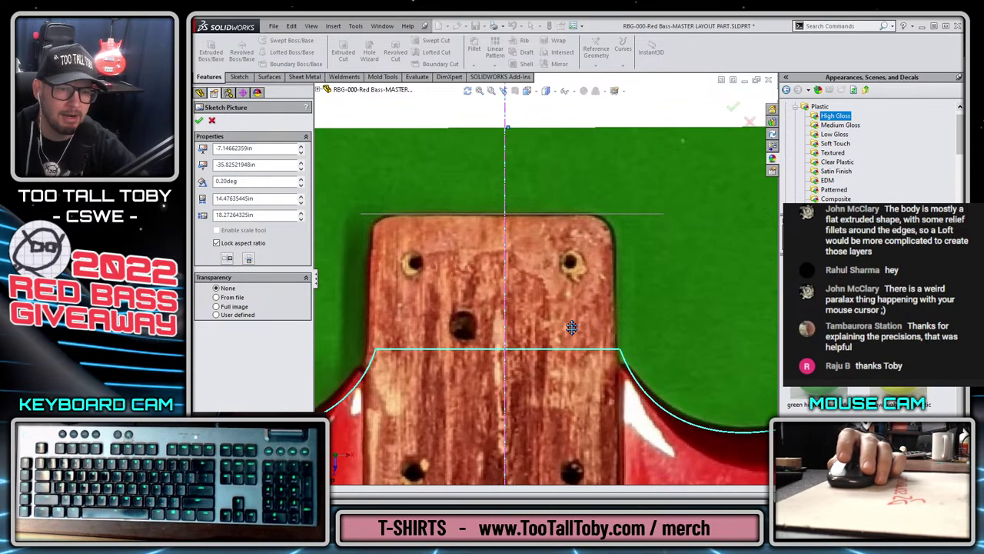
pyautogui.scroll(8, 572, 327)
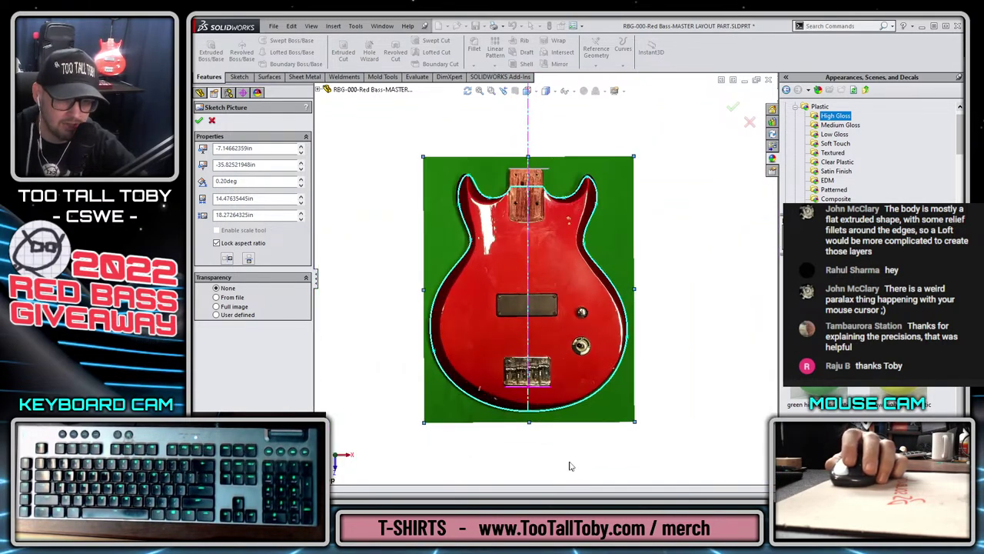
pyautogui.scroll(-3, 476, 446)
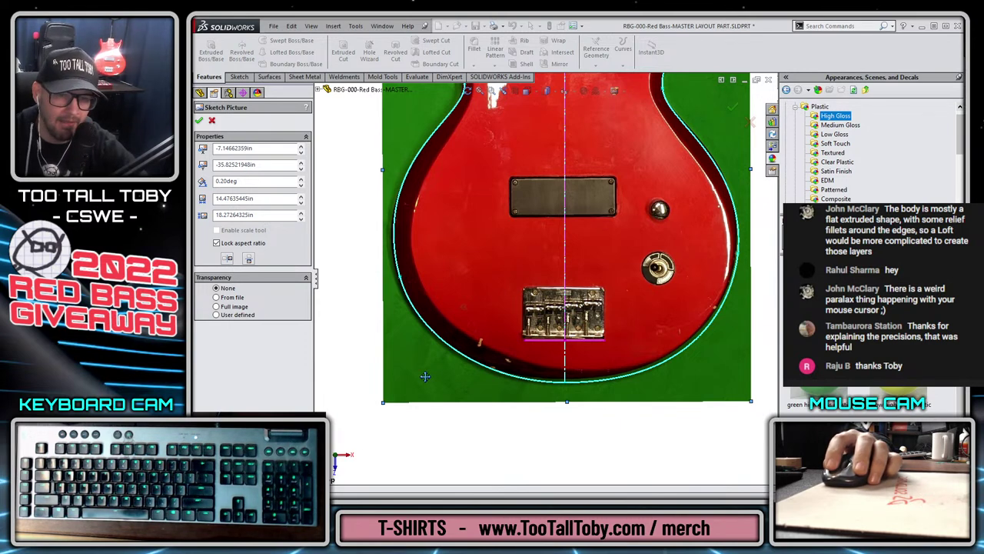
pyautogui.moveTo(424, 376); pyautogui.dragTo(426, 379)
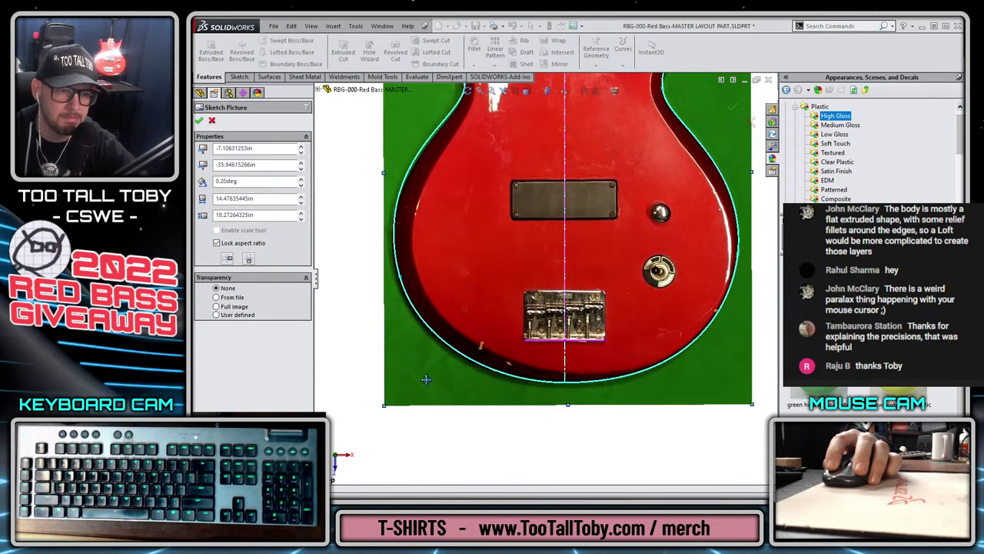
pyautogui.scroll(5, 556, 191)
pyautogui.scroll(-6, 569, 130)
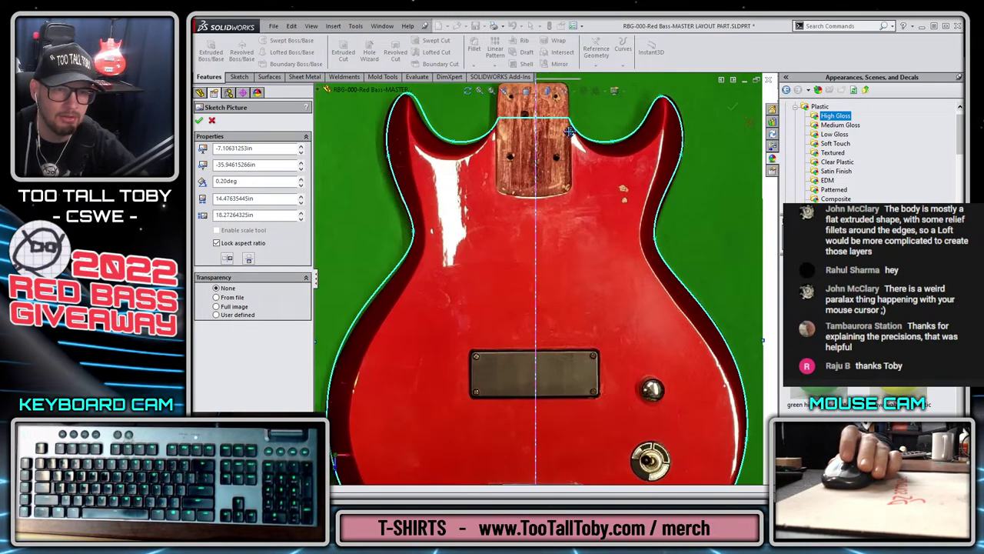
pyautogui.scroll(-2, 554, 132)
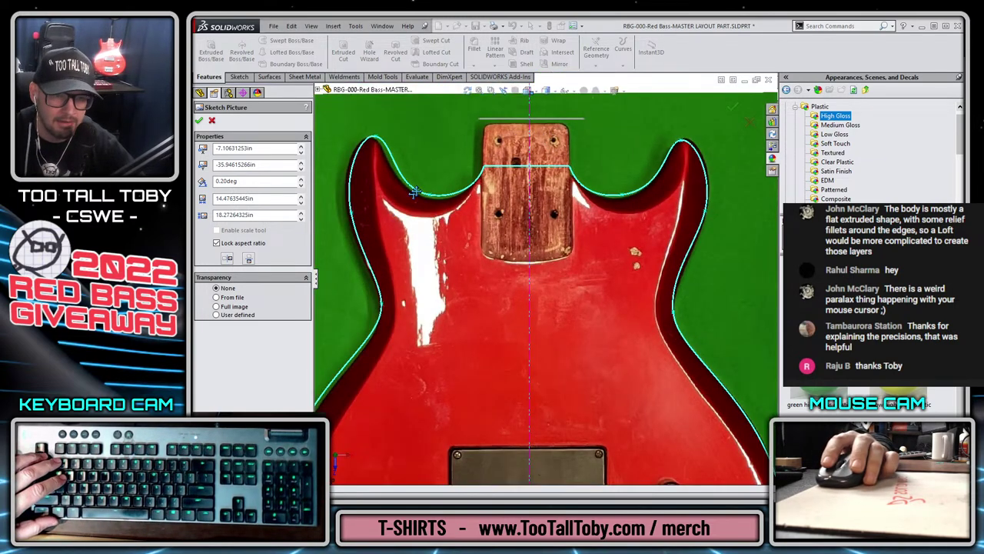
pyautogui.scroll(3, 546, 285)
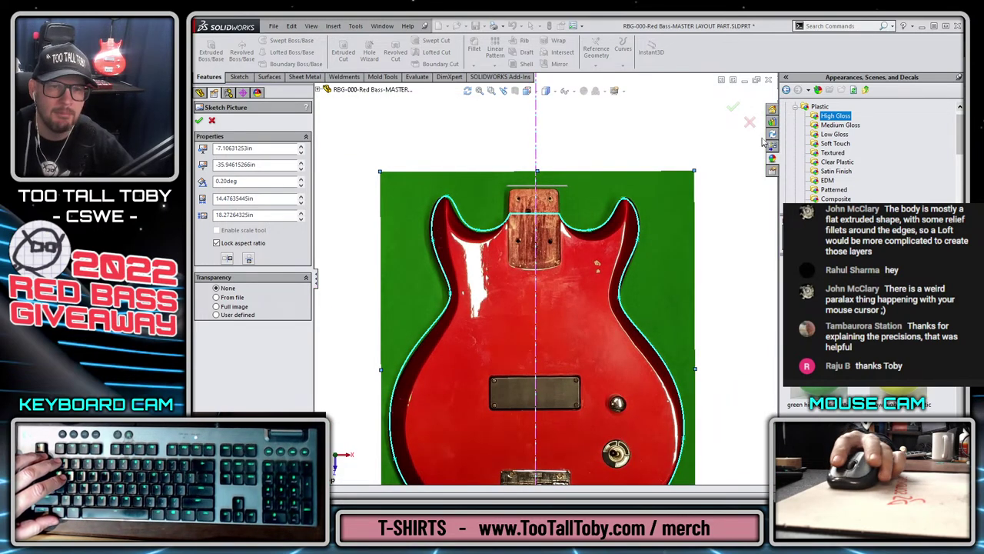
pyautogui.click(735, 108)
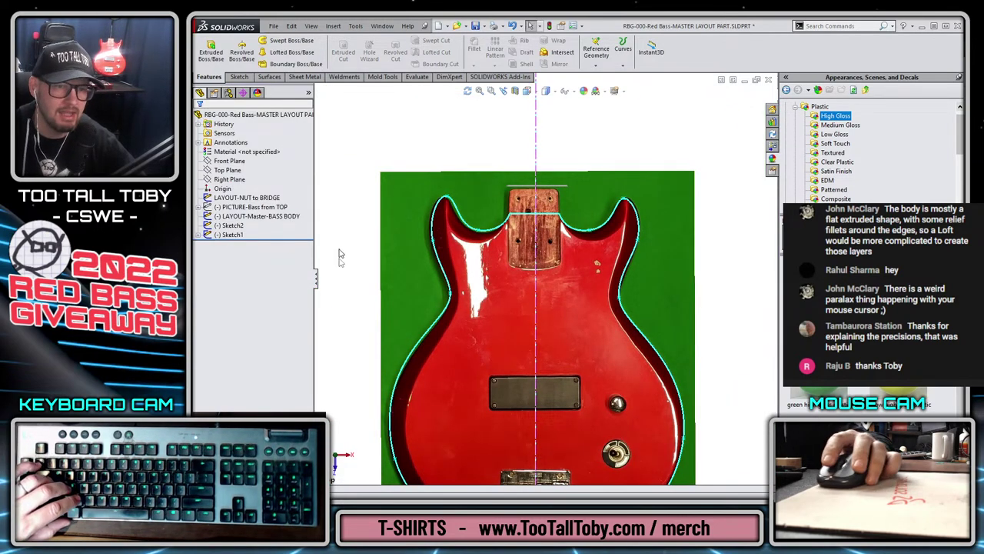
pyautogui.click(300, 218)
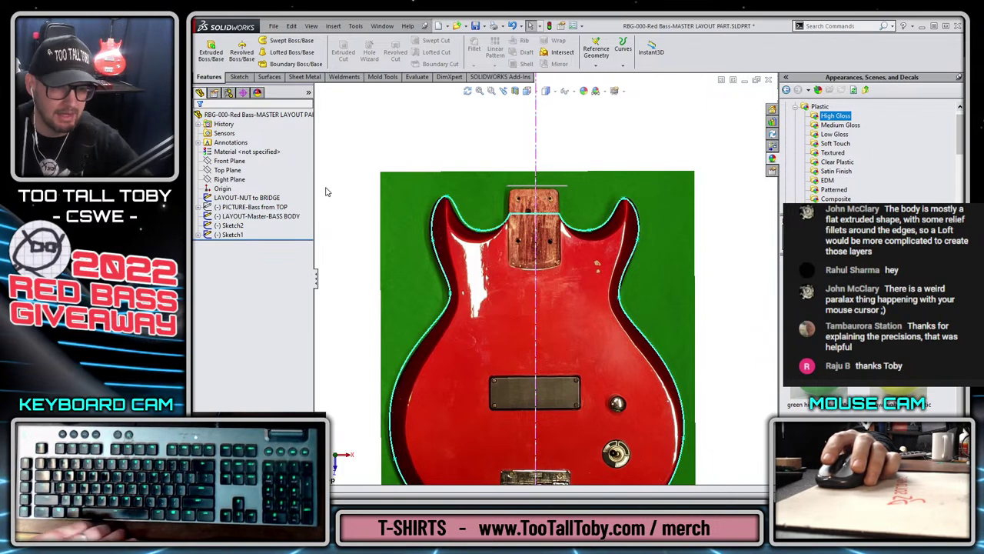
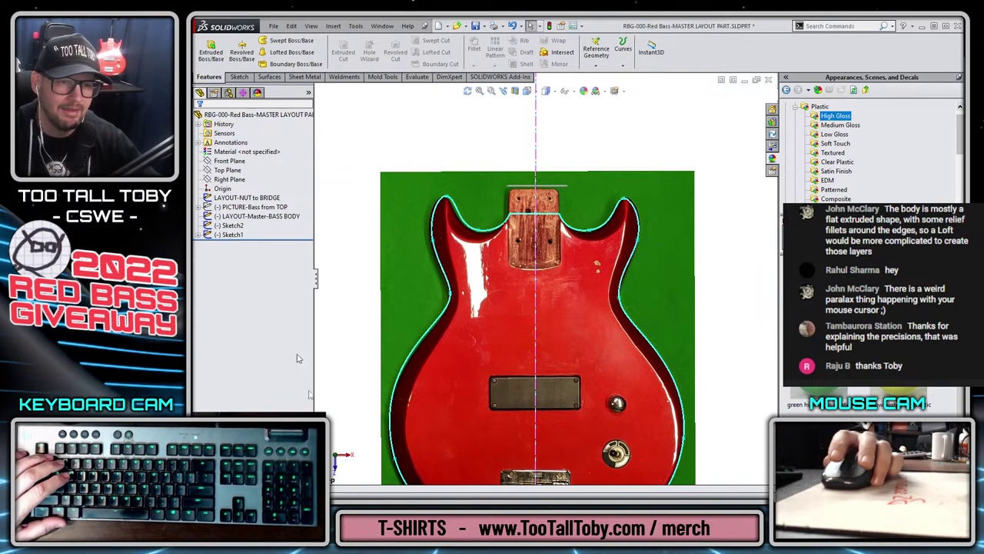
# - Roll the model back above Sketch2 and start a new sketch on the Top Plane
pyautogui.click(230, 225)
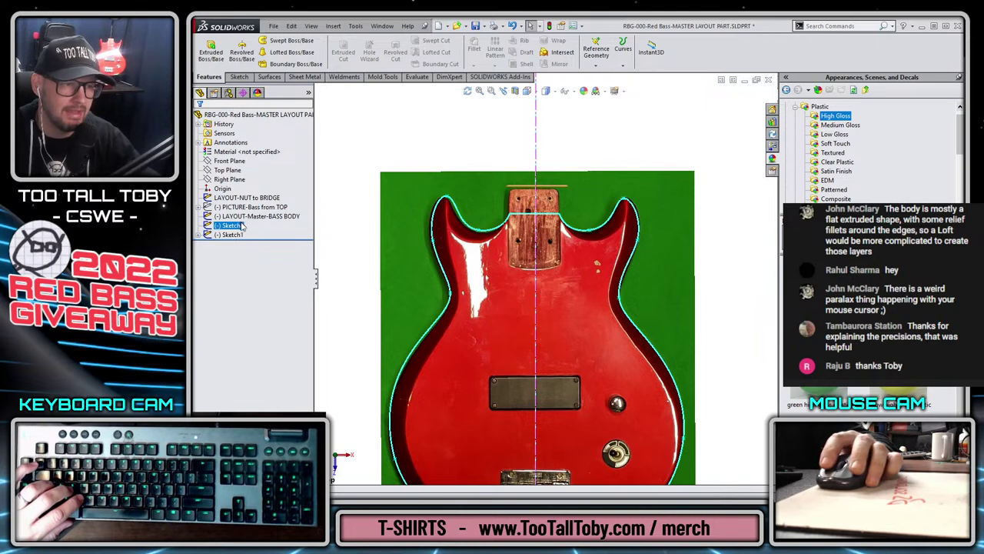
pyautogui.moveTo(259, 241); pyautogui.dragTo(263, 221)
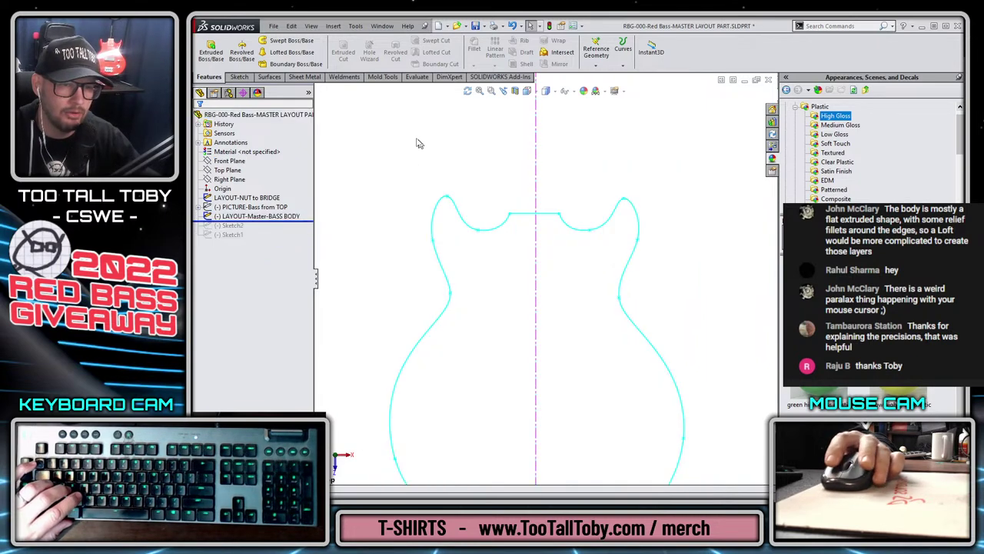
pyautogui.click(223, 161)
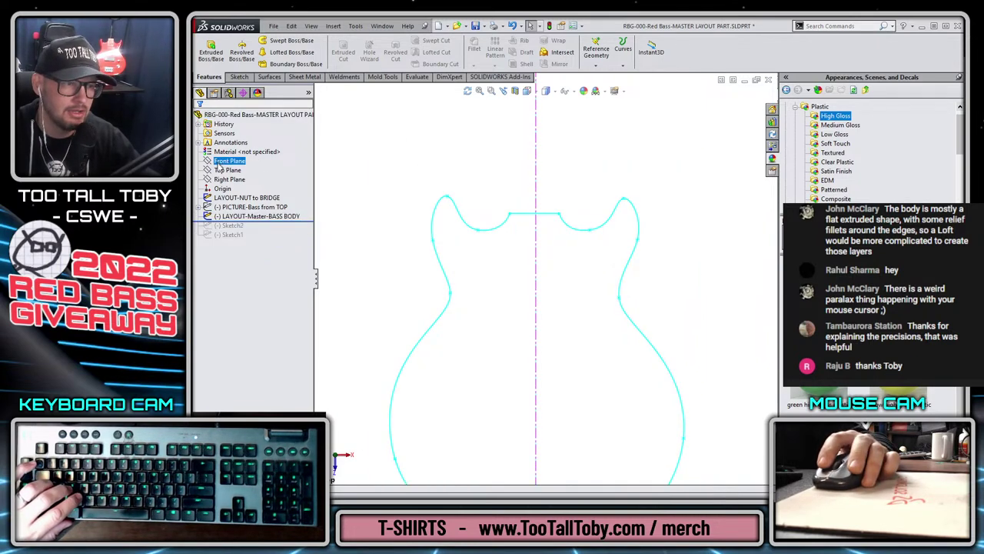
pyautogui.click(223, 169)
pyautogui.click(244, 154)
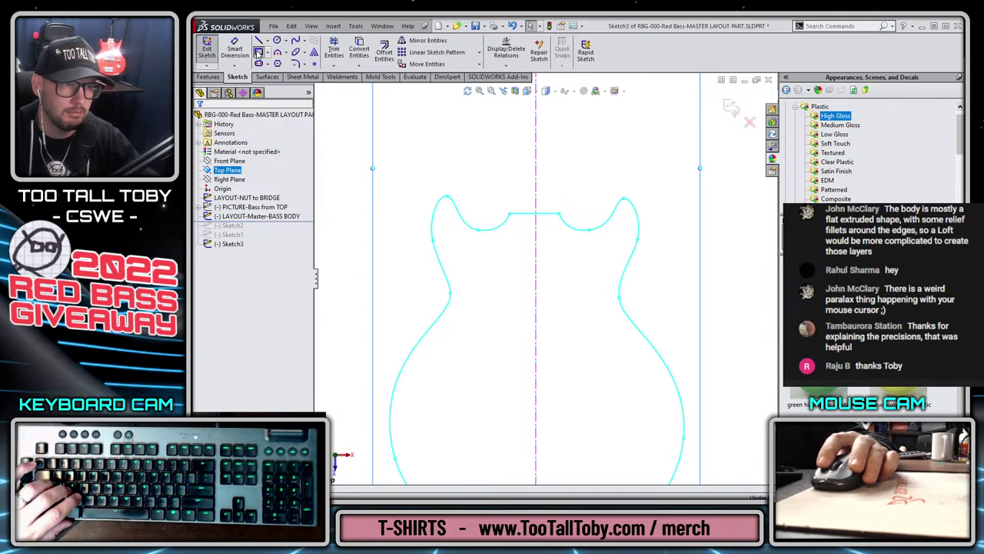
# - Draw a 5.000 by 2.420 corner rectangle over the neck pocket
pyautogui.click(259, 51)
pyautogui.click(499, 182)
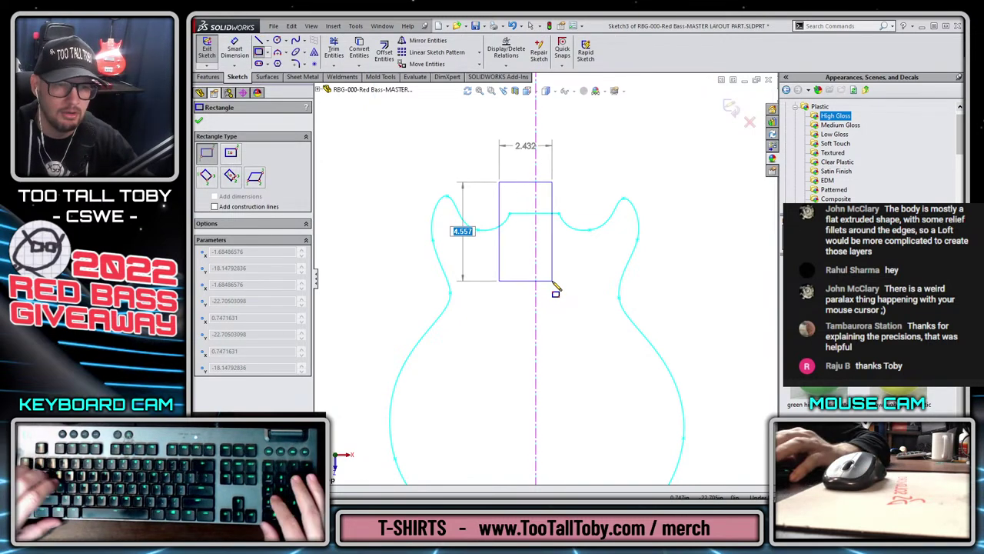
pyautogui.write('5')
pyautogui.press('Tab')
pyautogui.write('2.')
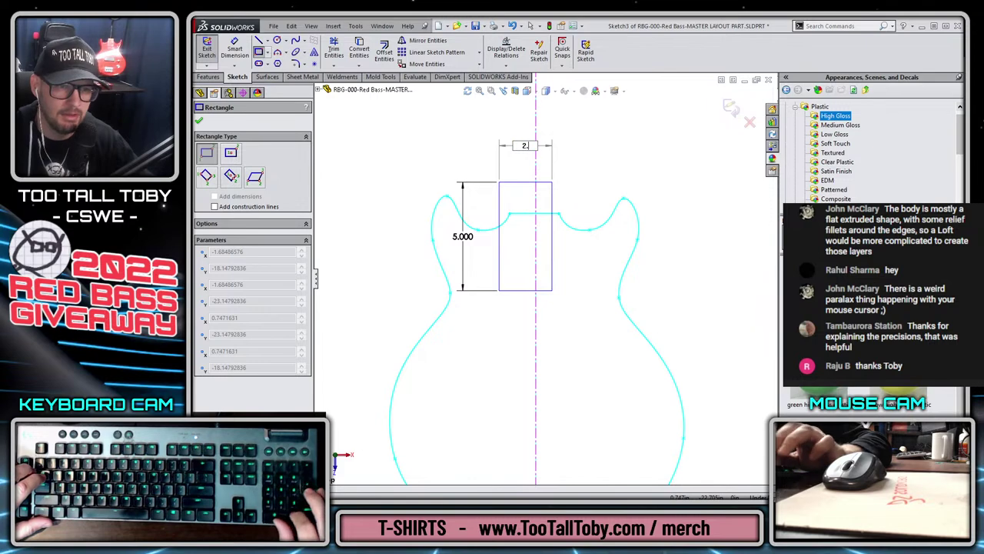
pyautogui.write('42')
pyautogui.press('Return')
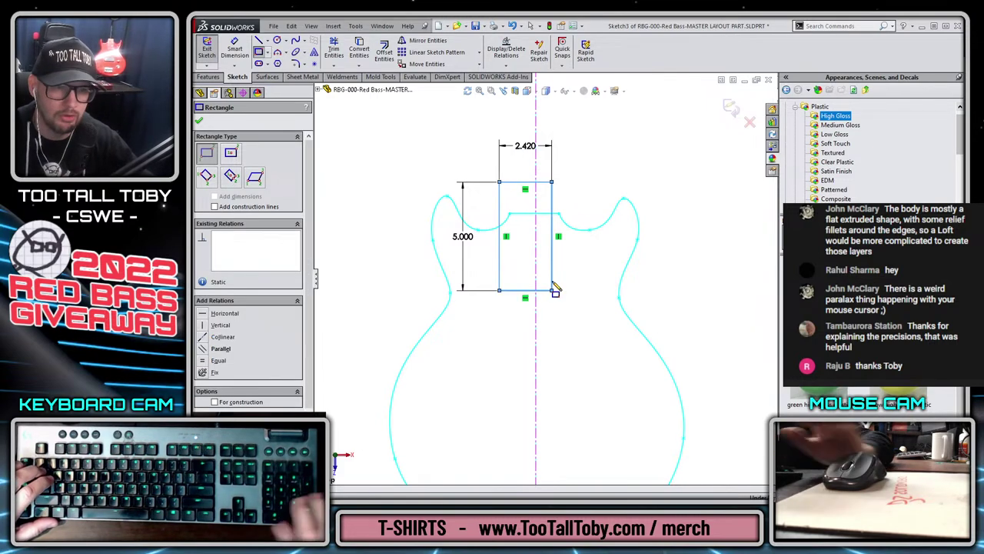
pyautogui.press('Escape')
# - Make the rectangle's bottom midpoint coincident with the body centreline and close the sketch
pyautogui.scroll(-2, 538, 300)
pyautogui.click(554, 309)
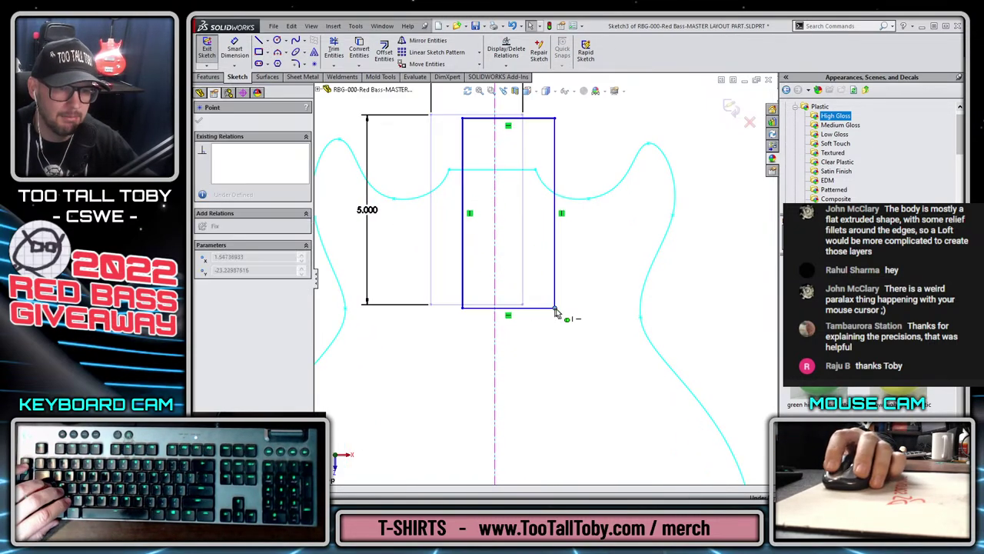
pyautogui.moveTo(555, 309); pyautogui.dragTo(539, 309)
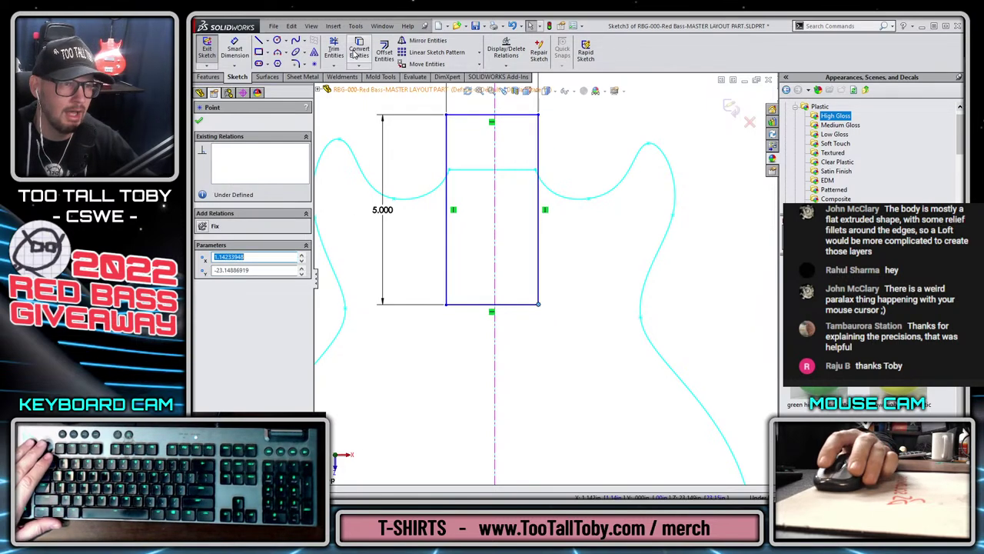
pyautogui.press('Escape')
pyautogui.click(492, 304)
pyautogui.keyDown('ctrl'); pyautogui.click(495, 286); pyautogui.keyUp('ctrl')
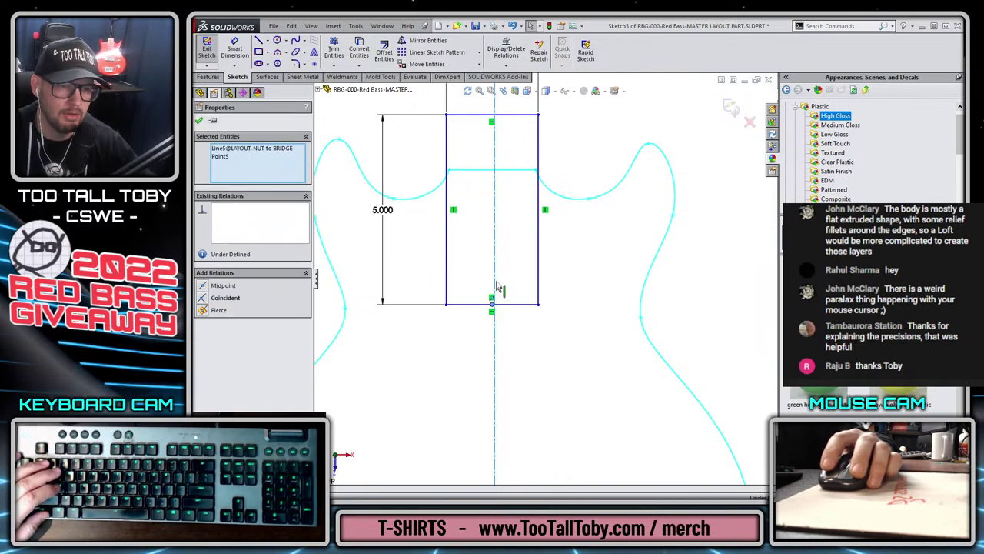
pyautogui.click(542, 234)
pyautogui.press('Escape')
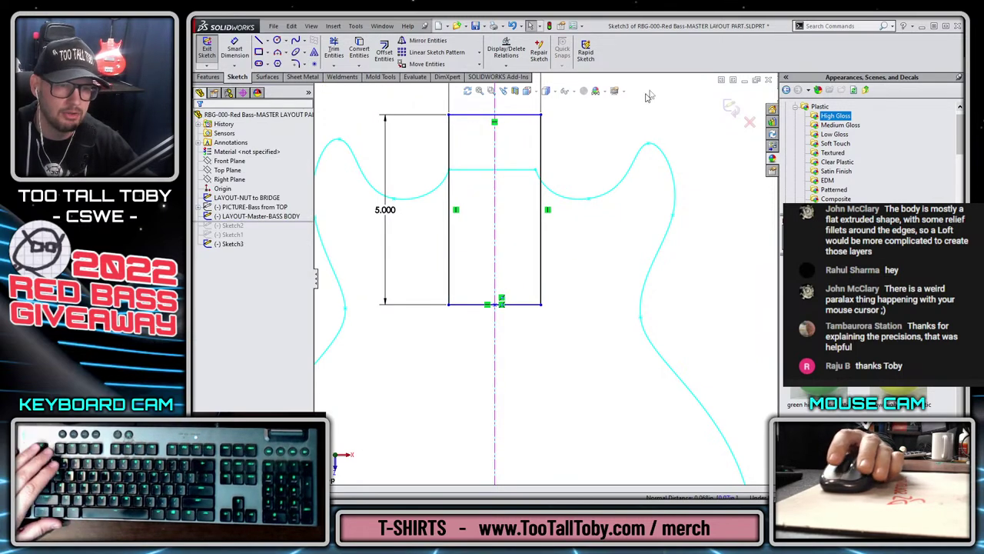
pyautogui.click(730, 108)
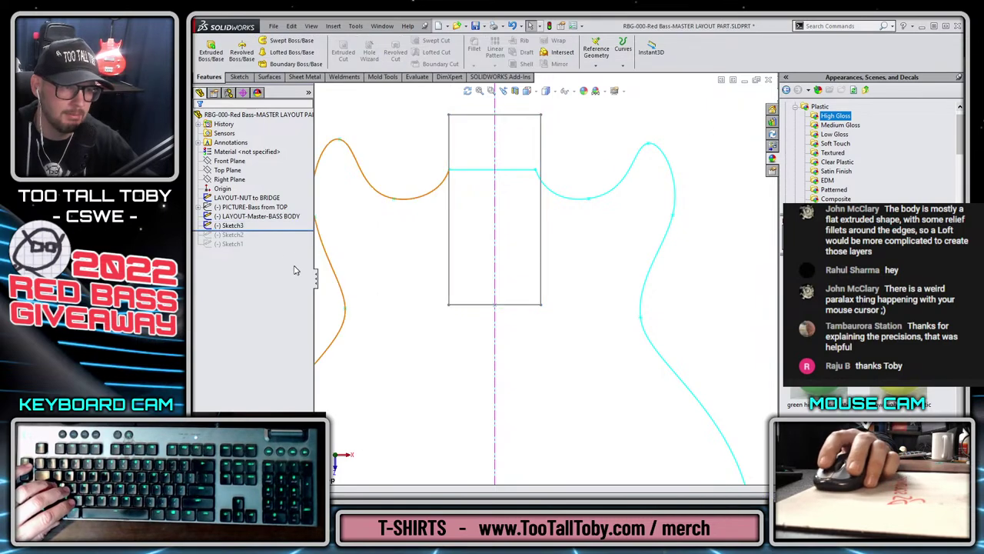
# - Roll the model forward past Sketch1 so the bass photos reappear behind the new rectangle
pyautogui.click(276, 235)
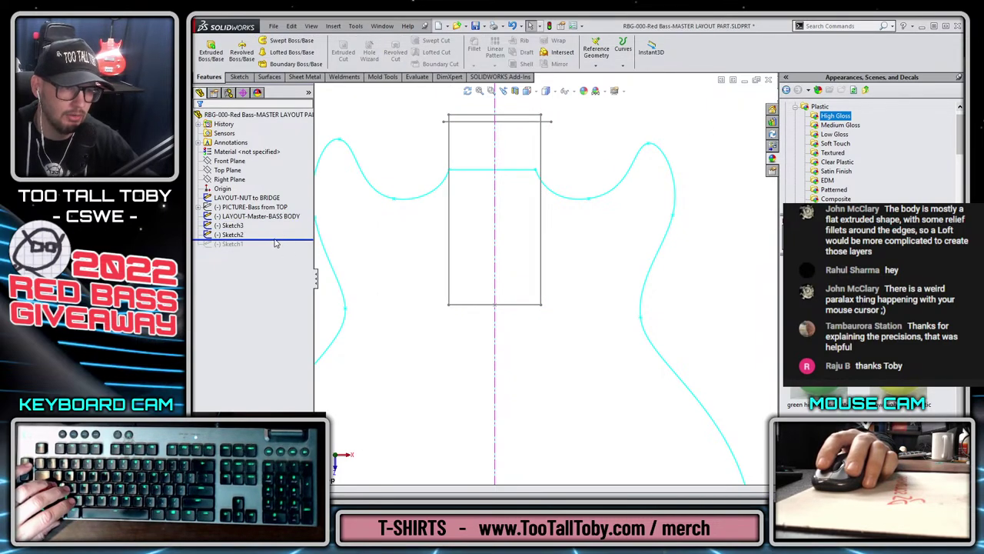
pyautogui.moveTo(280, 240); pyautogui.dragTo(280, 247)
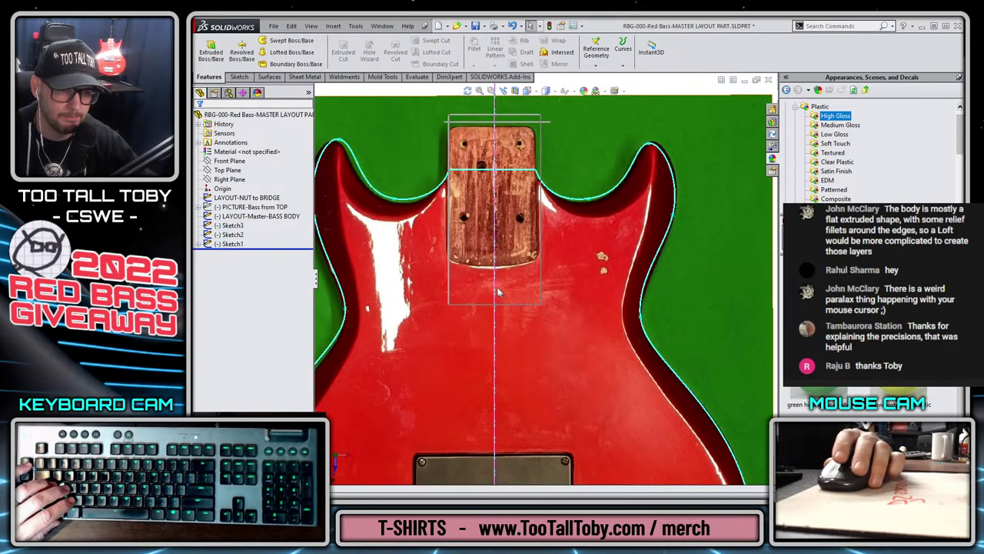
pyautogui.scroll(-5, 489, 280)
pyautogui.scroll(4, 546, 262)
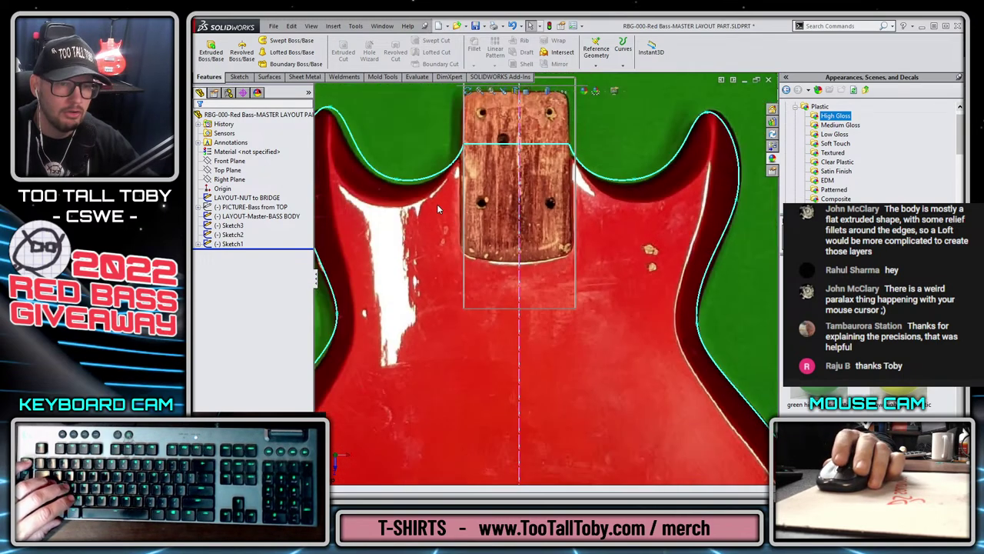
pyautogui.scroll(-2, 536, 226)
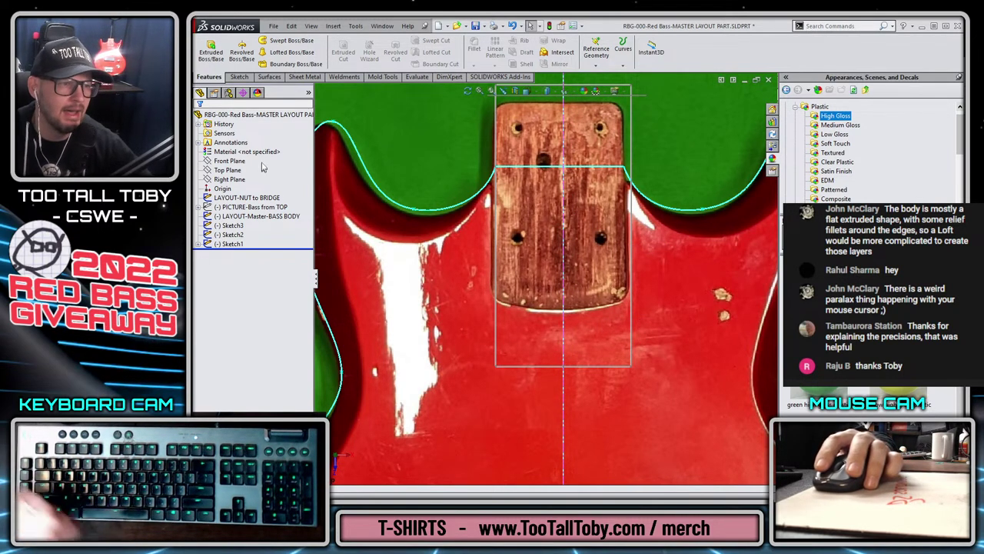
pyautogui.click(251, 207)
pyautogui.press('Escape')
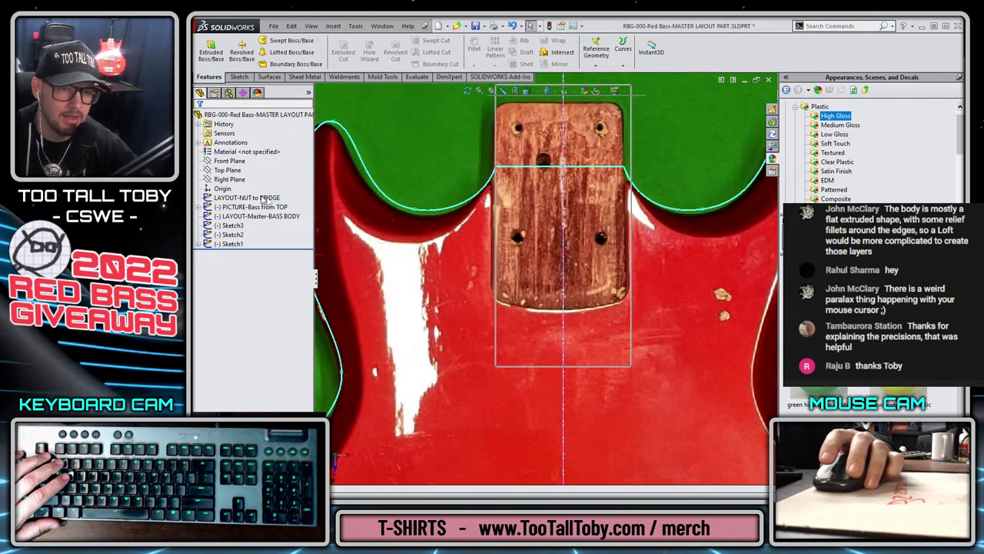
# - Fit the bass in view, open Sketch1, and hide the full-length PICTURE-Bass from TOP photo
pyautogui.press('f')
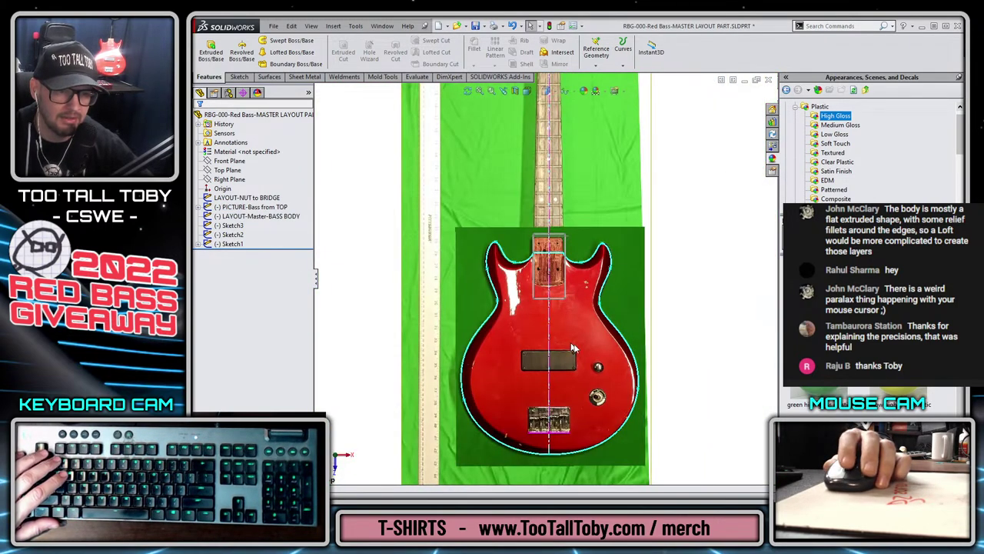
pyautogui.click(232, 244)
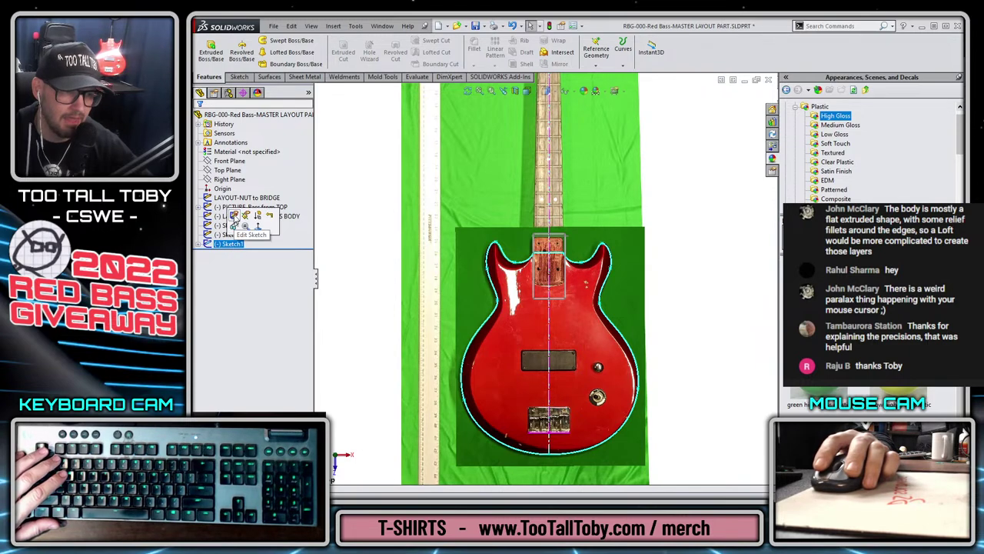
pyautogui.click(243, 218)
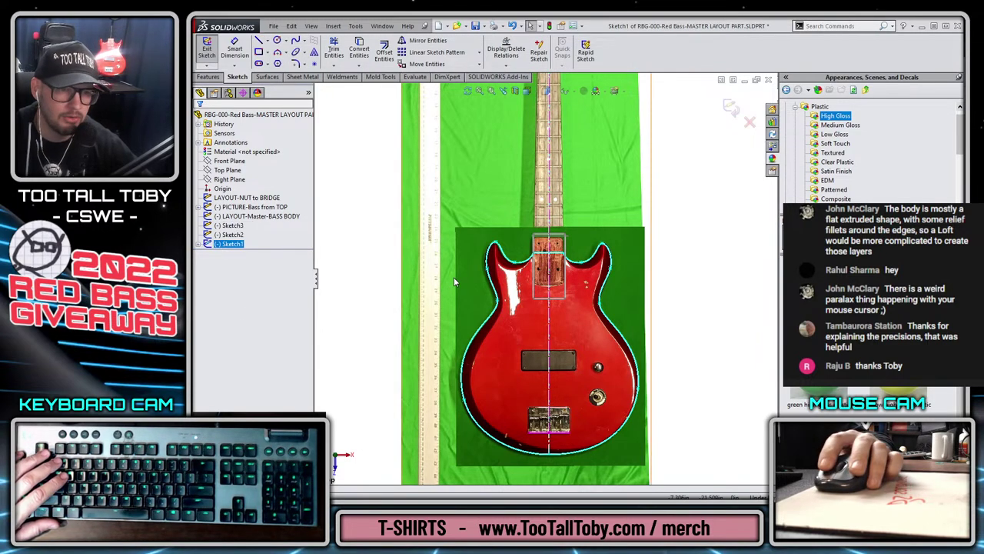
pyautogui.click(477, 279)
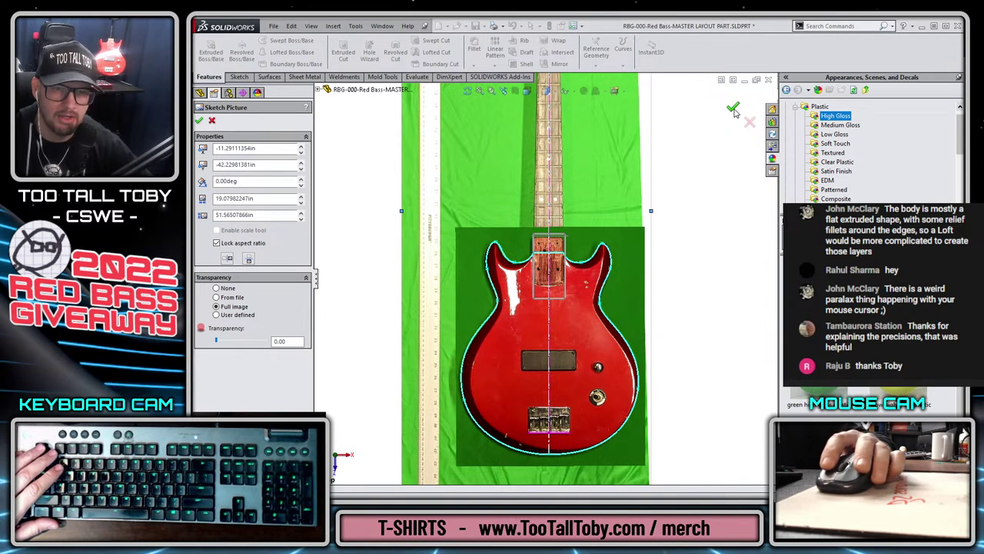
pyautogui.press('Escape')
pyautogui.click(207, 199)
pyautogui.click(245, 207)
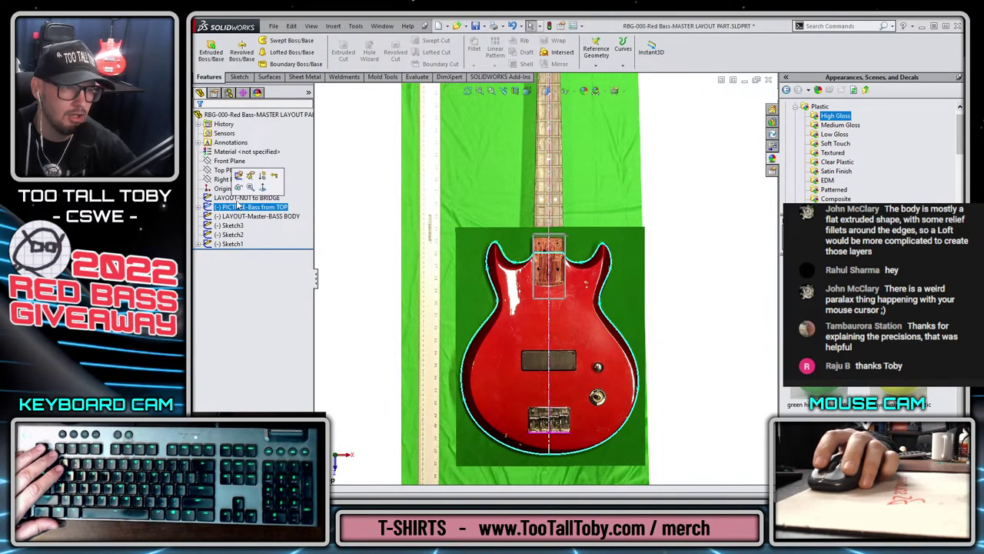
pyautogui.click(239, 184)
# - Give the body photo full-image transparency of 0.24
pyautogui.click(469, 305)
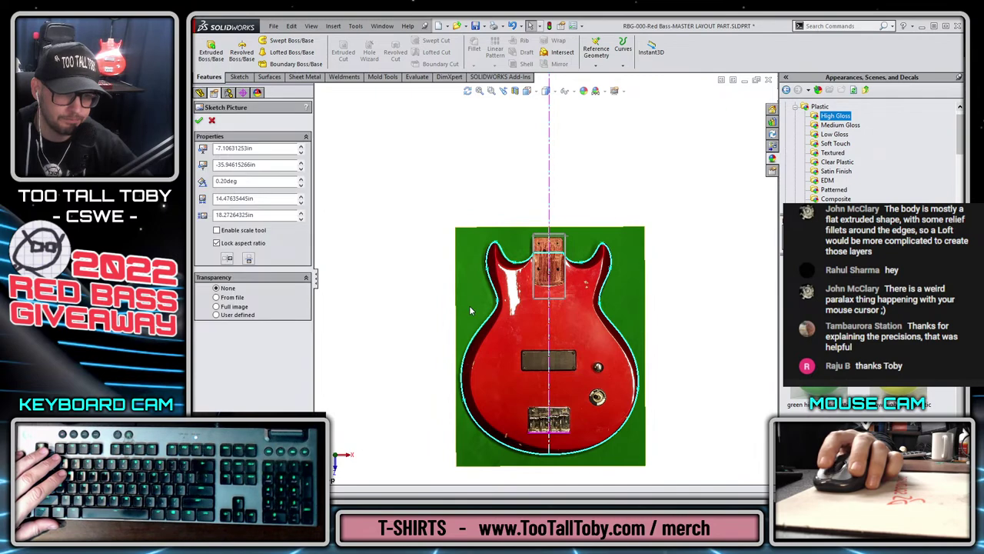
pyautogui.click(229, 308)
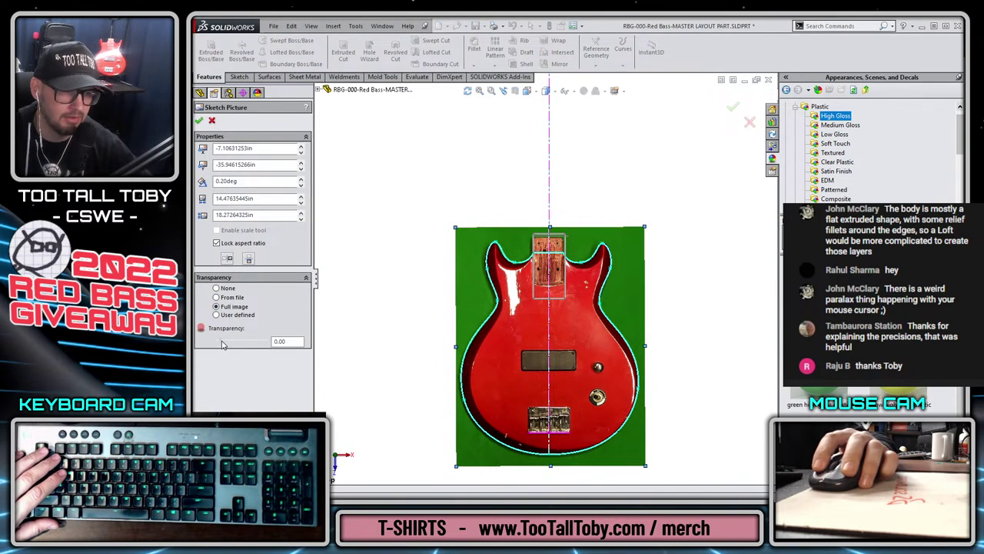
pyautogui.moveTo(222, 343); pyautogui.dragTo(229, 343)
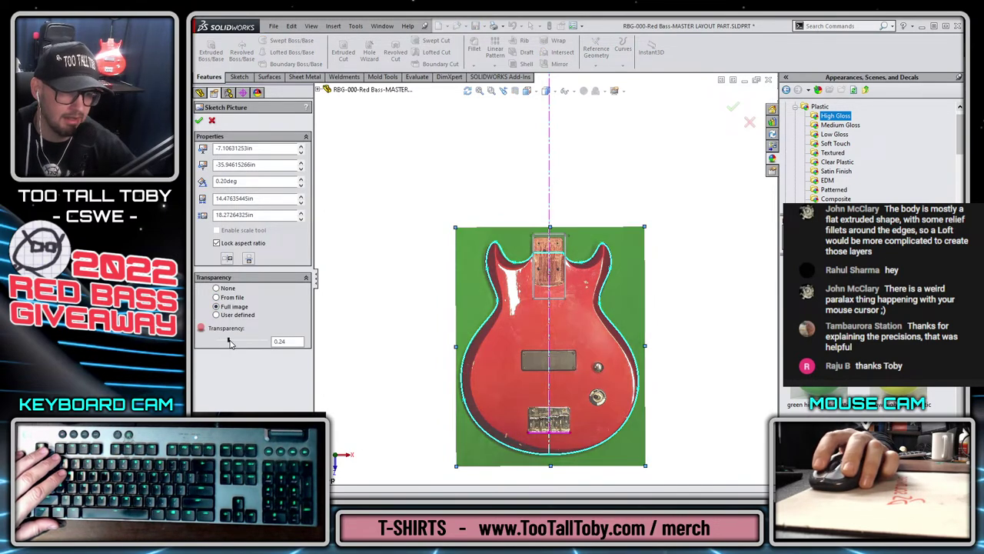
pyautogui.click(199, 120)
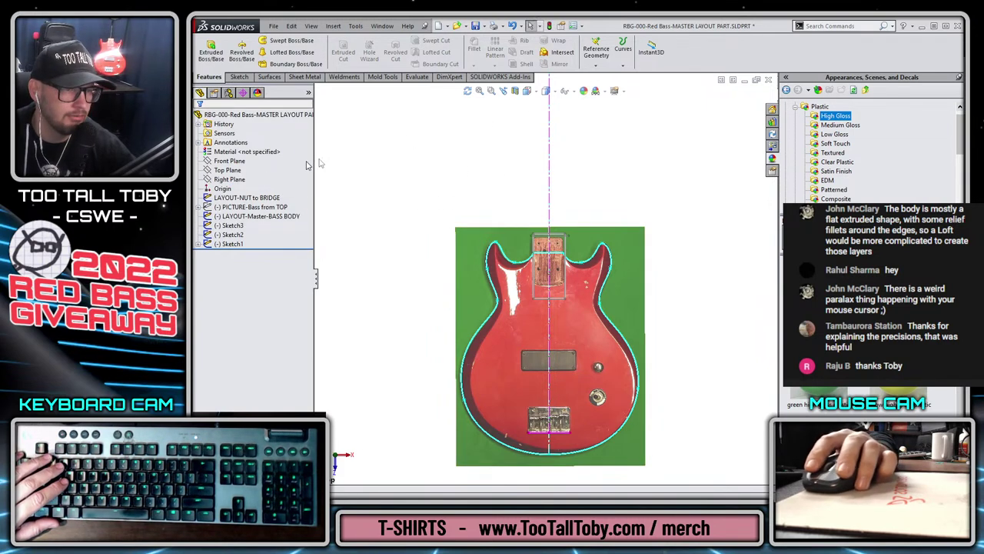
pyautogui.click(247, 197)
pyautogui.click(258, 190)
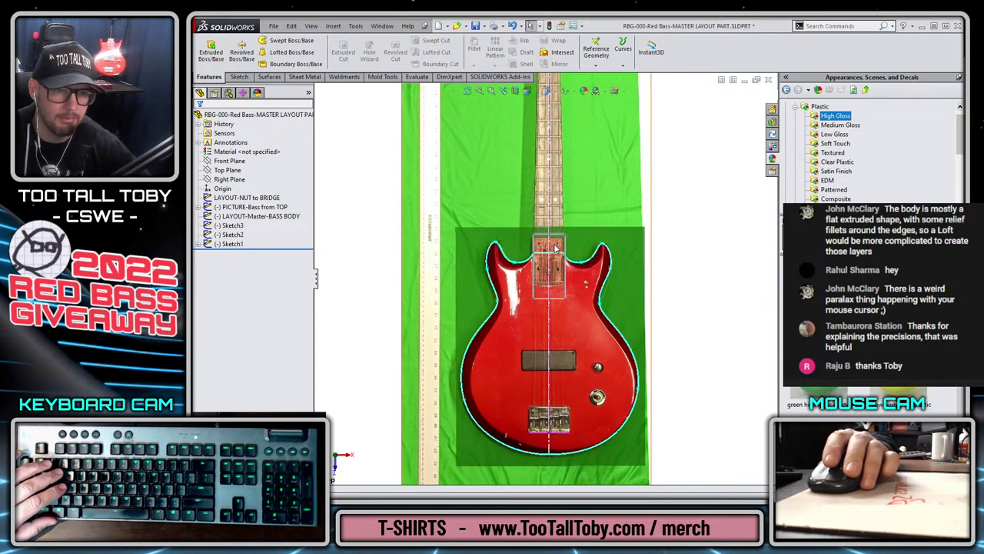
pyautogui.scroll(-5, 561, 248)
pyautogui.scroll(-2, 553, 282)
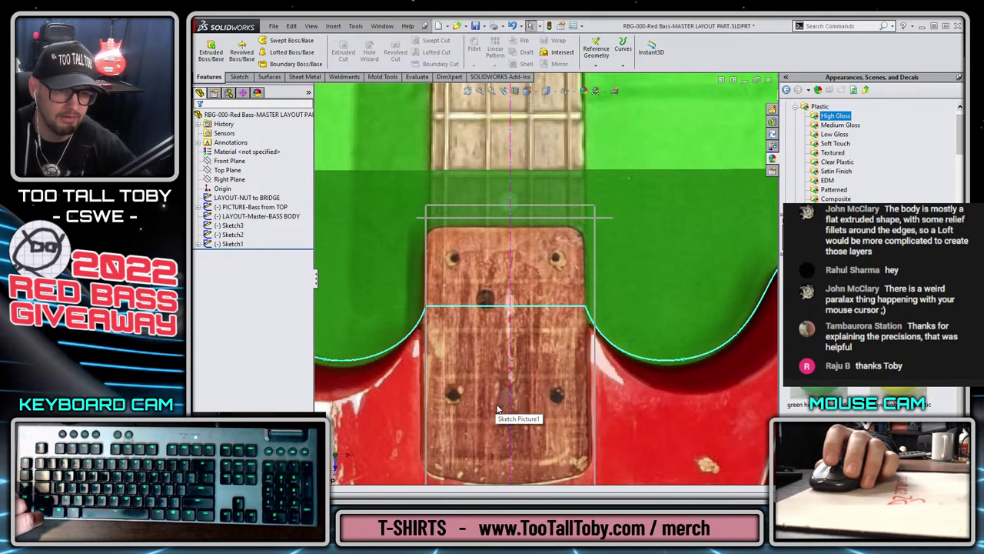
pyautogui.scroll(2, 497, 409)
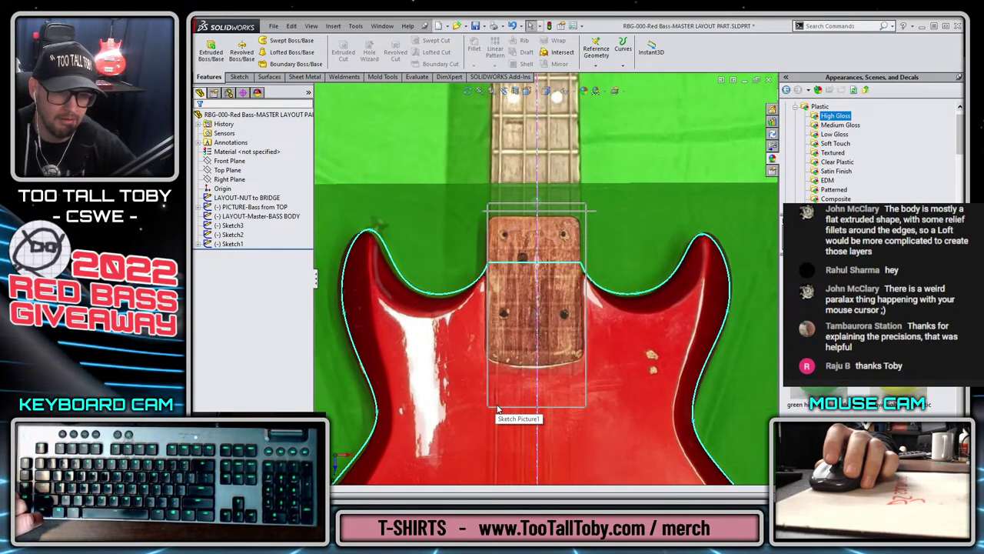
pyautogui.scroll(3, 590, 356)
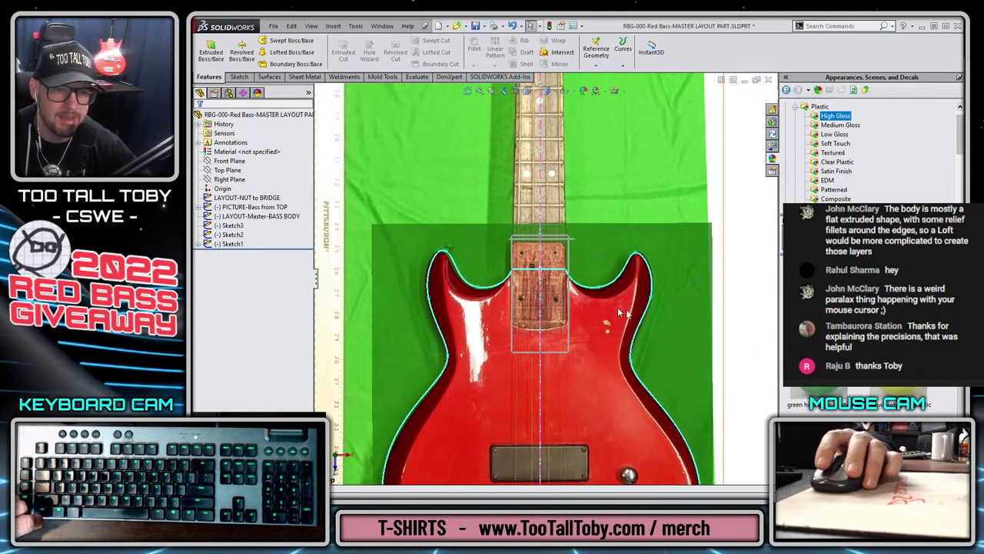
pyautogui.scroll(3, 454, 393)
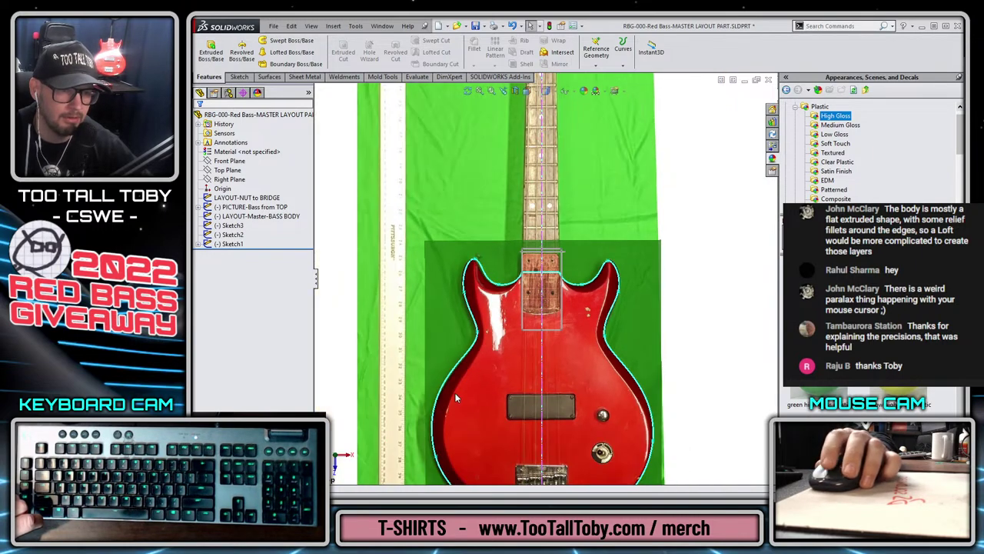
pyautogui.scroll(-1, 583, 289)
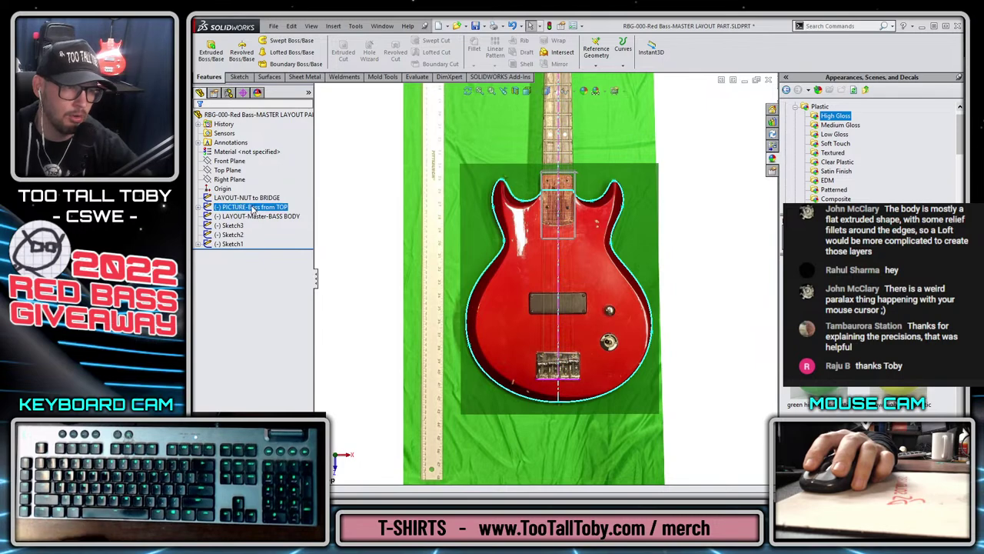
pyautogui.scroll(-3, 585, 277)
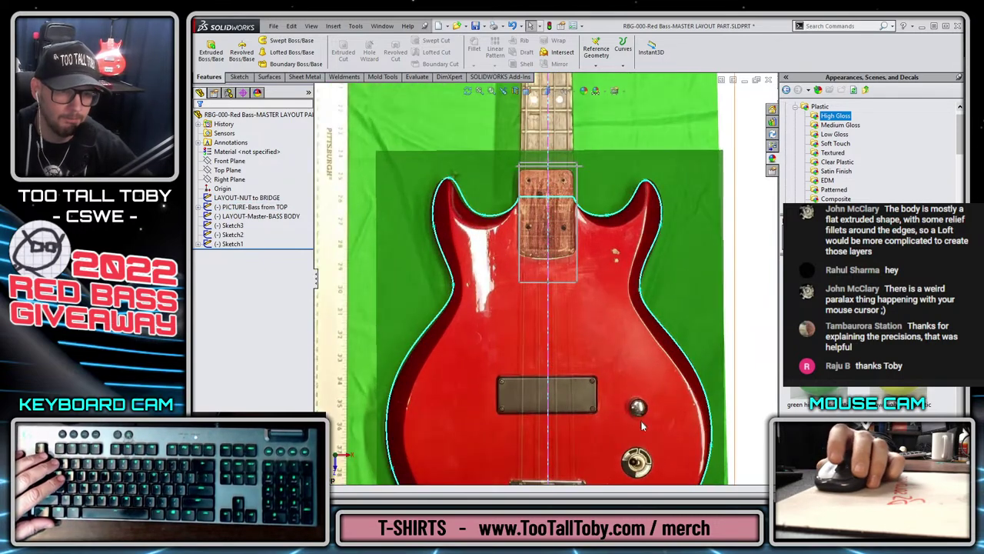
pyautogui.scroll(-1, 561, 440)
pyautogui.scroll(-1, 561, 443)
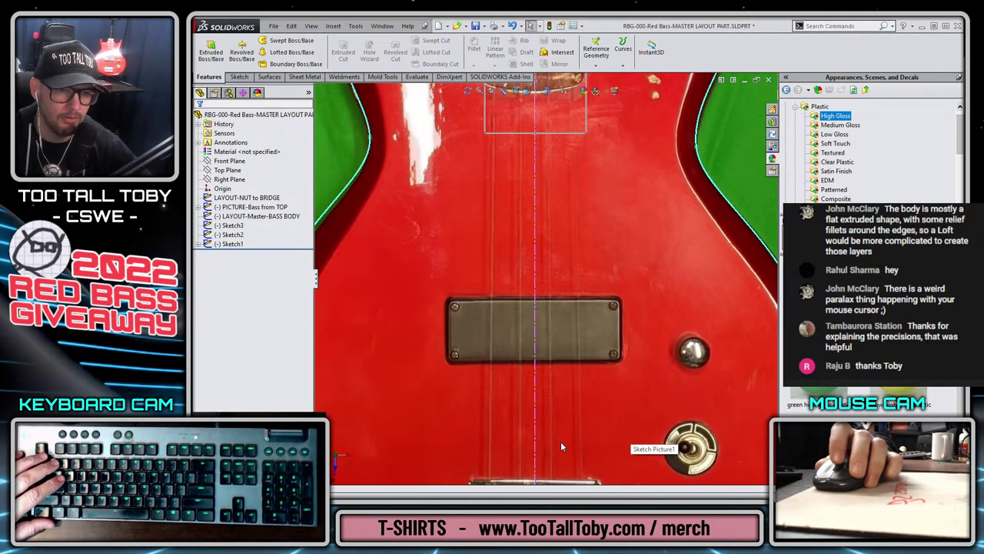
pyautogui.scroll(-2, 585, 385)
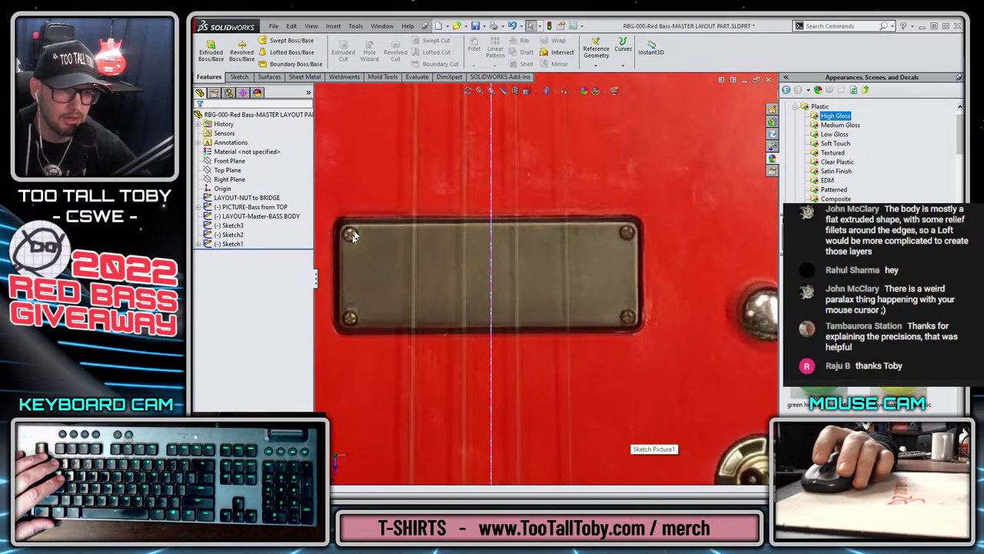
pyautogui.scroll(5, 368, 262)
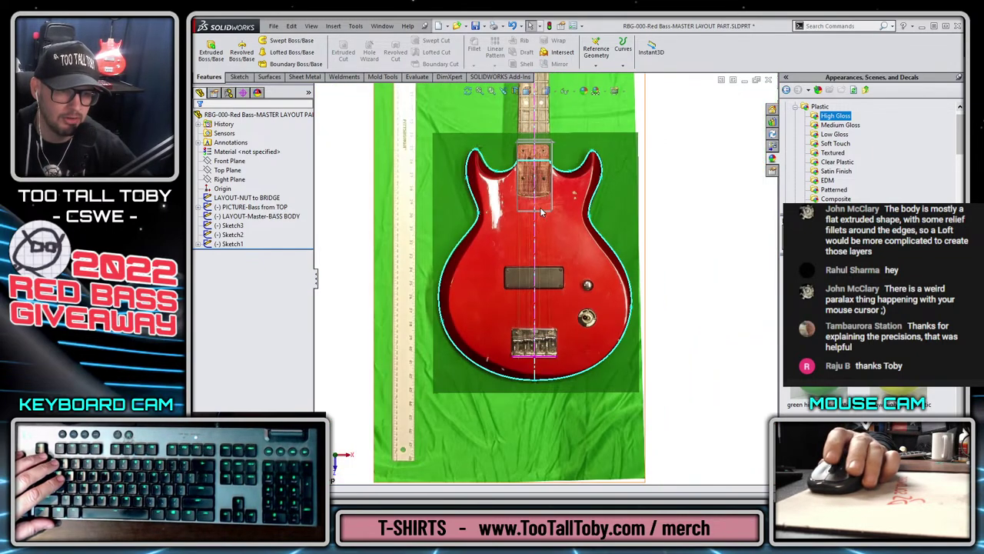
pyautogui.scroll(-2, 545, 149)
pyautogui.scroll(-1, 507, 187)
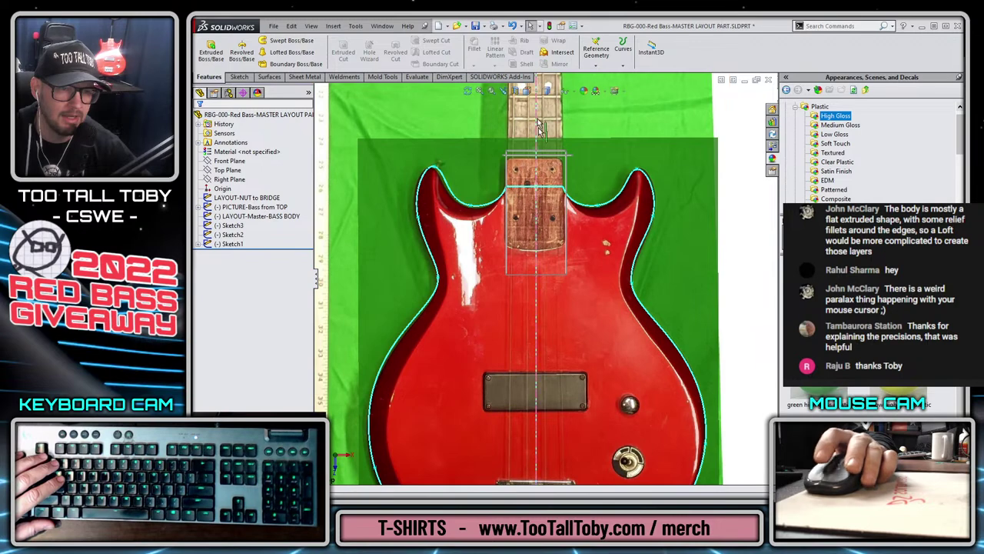
pyautogui.scroll(-3, 436, 183)
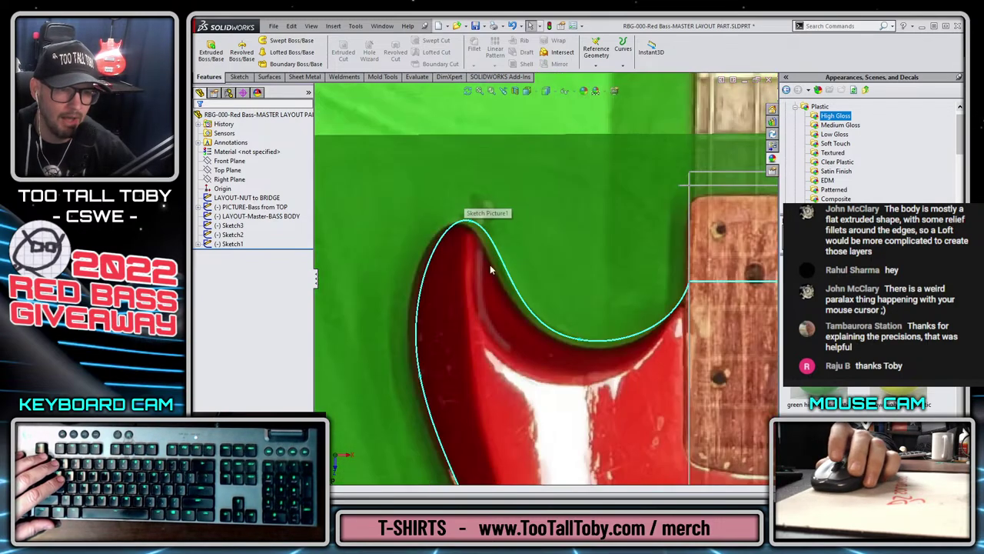
pyautogui.scroll(3, 574, 254)
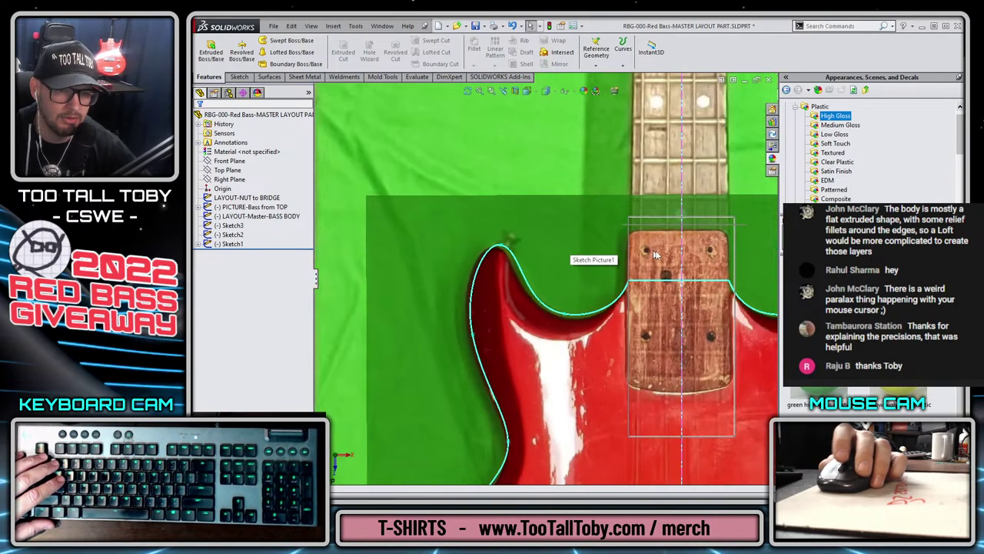
pyautogui.scroll(-3, 646, 346)
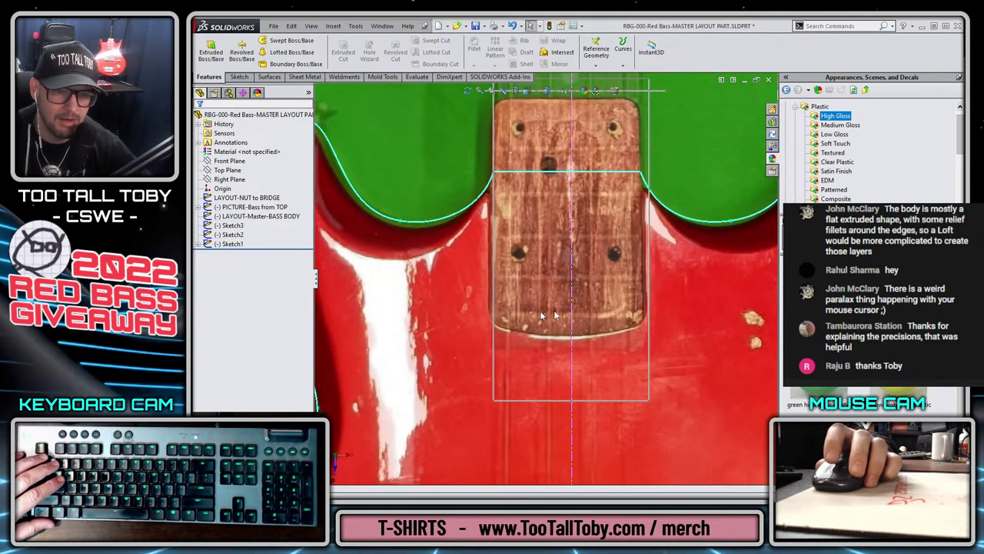
pyautogui.scroll(2, 659, 279)
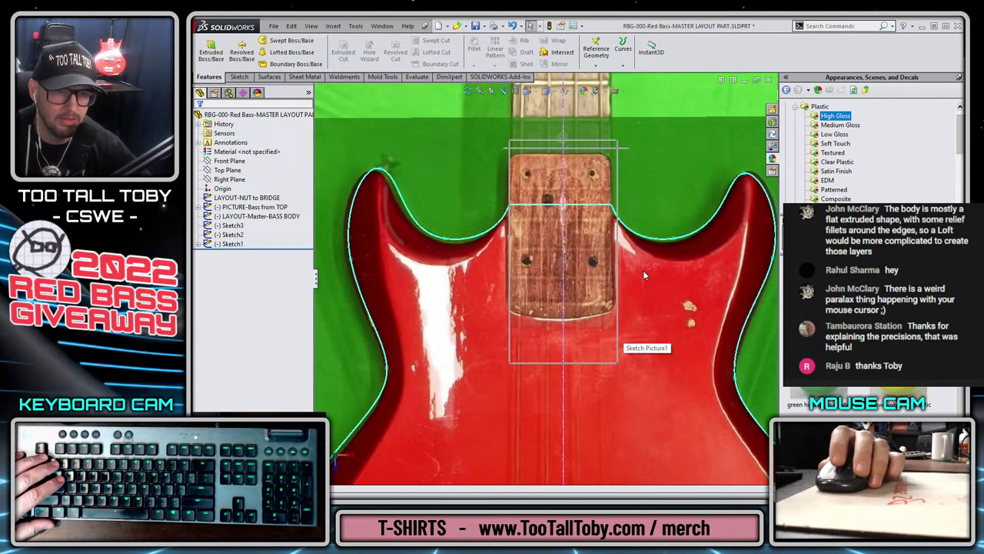
pyautogui.scroll(2, 643, 270)
pyautogui.scroll(-4, 582, 348)
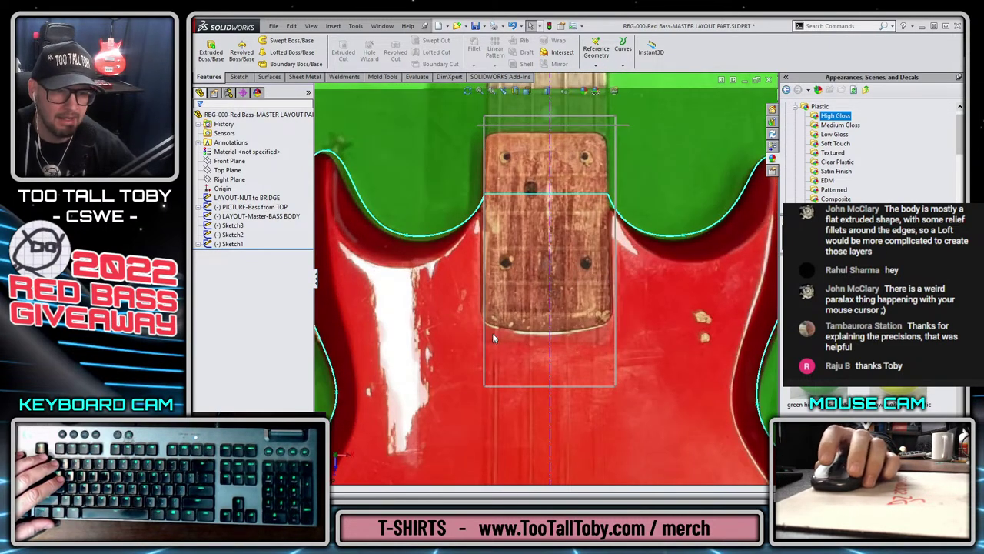
pyautogui.scroll(3, 580, 311)
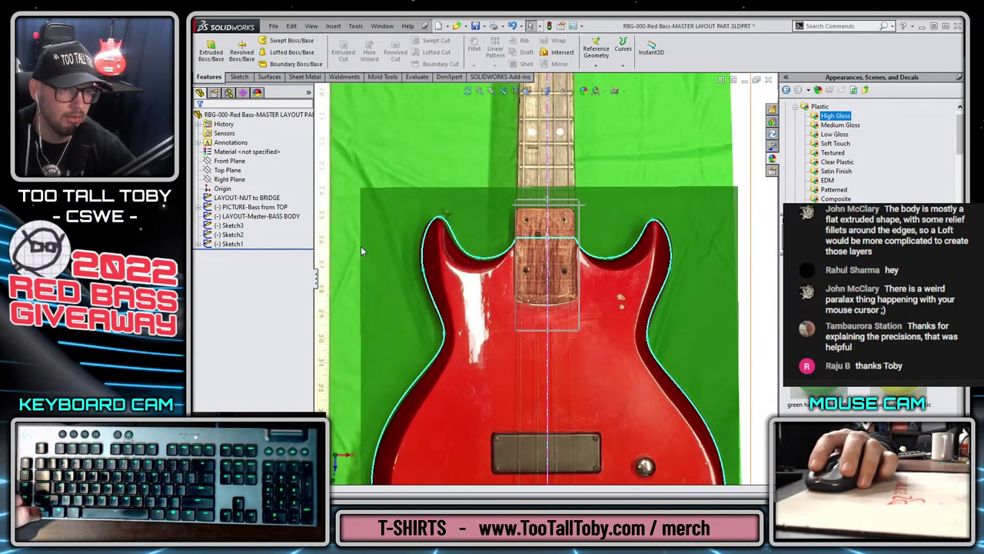
# - Hide PICTURE-Bass from TOP and edit Sketch1 to adjust the body photo
pyautogui.click(225, 215)
pyautogui.click(231, 207)
pyautogui.click(247, 188)
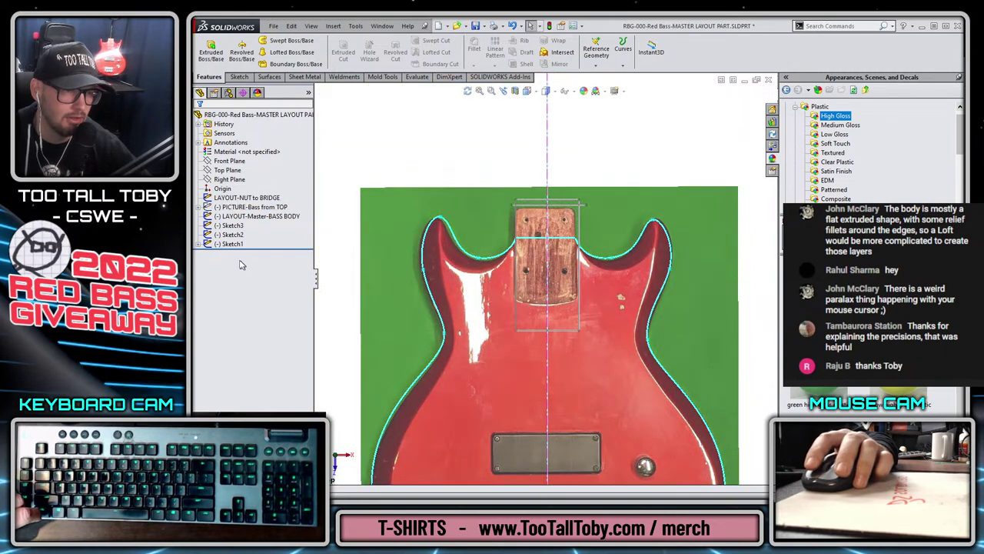
pyautogui.click(230, 244)
pyautogui.click(236, 215)
pyautogui.scroll(-5, 574, 319)
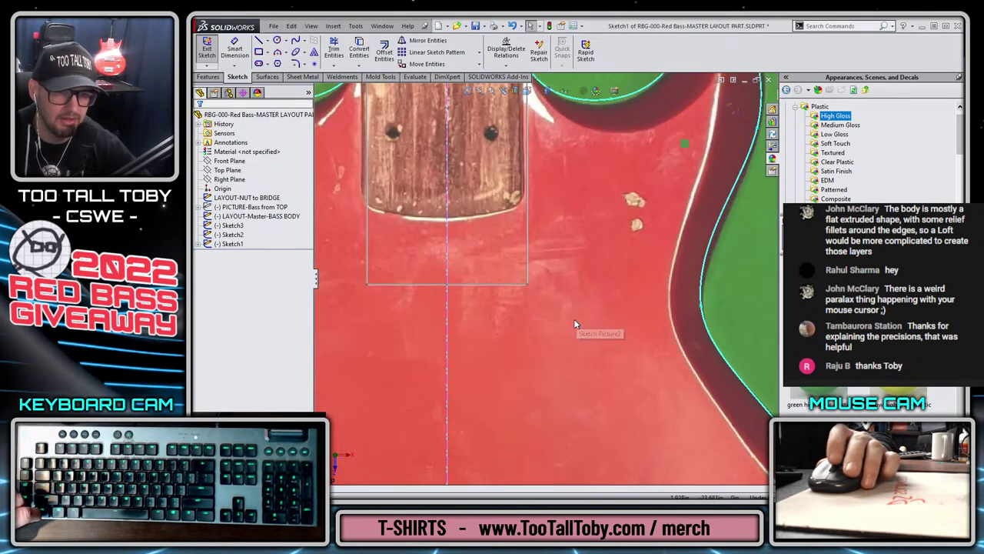
pyautogui.click(498, 332)
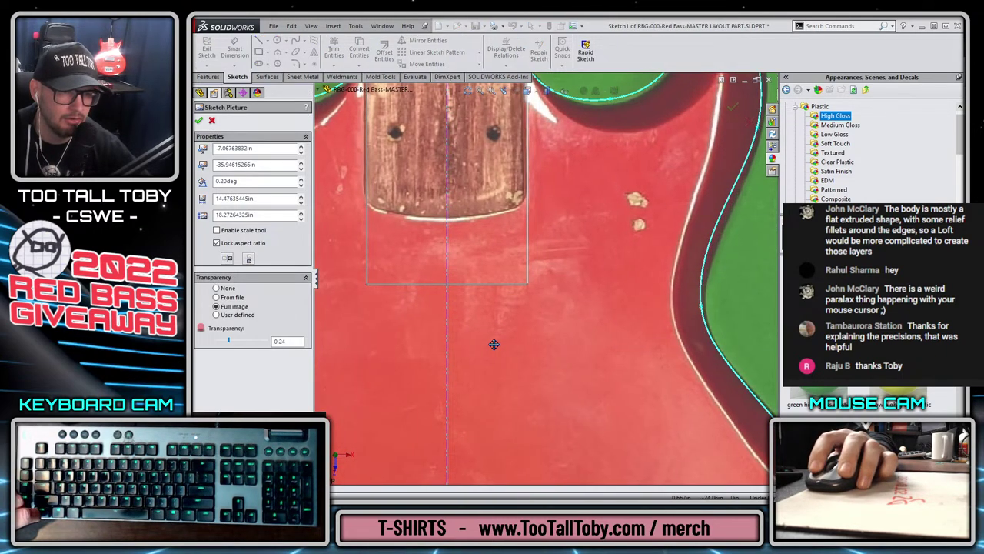
# - Nudge and shrink the body photo to about 14.42 × 18.20 in, aligning its neck pocket
pyautogui.moveTo(495, 343); pyautogui.dragTo(495, 346)
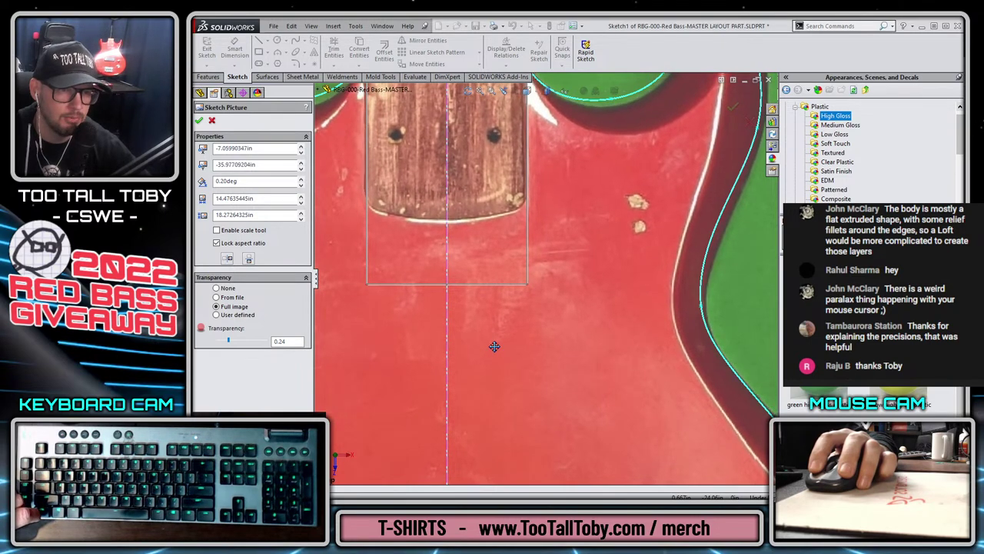
pyautogui.scroll(5, 542, 278)
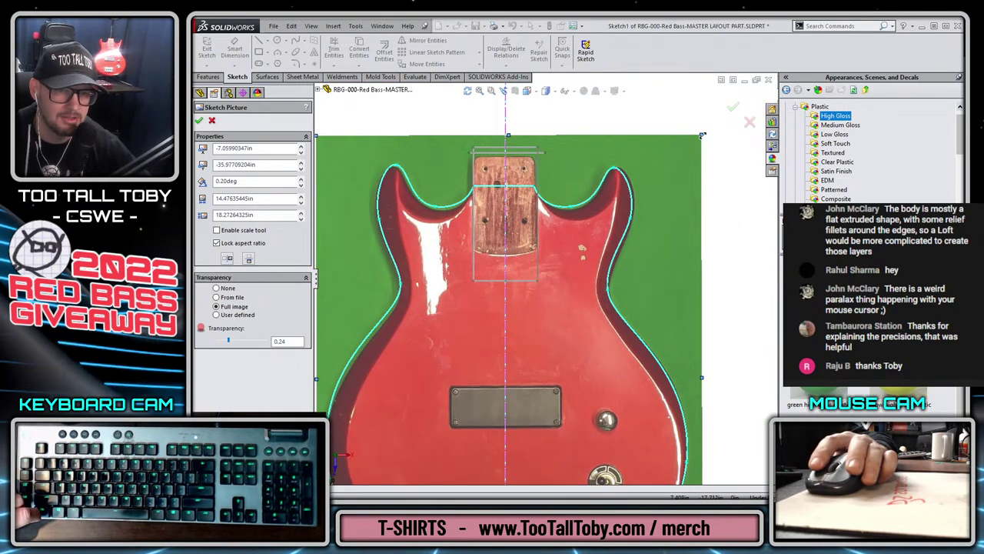
pyautogui.moveTo(701, 134); pyautogui.dragTo(699, 137)
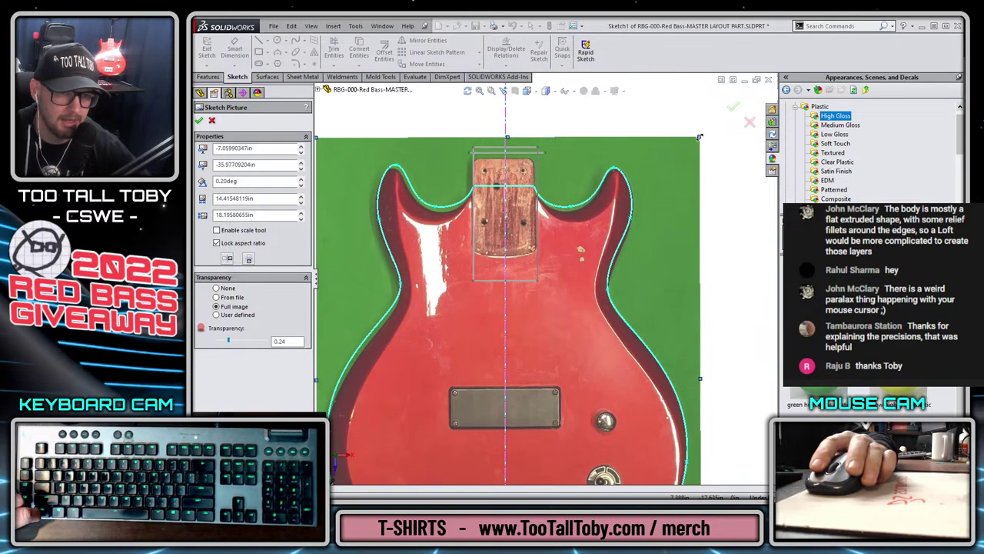
pyautogui.scroll(-3, 432, 269)
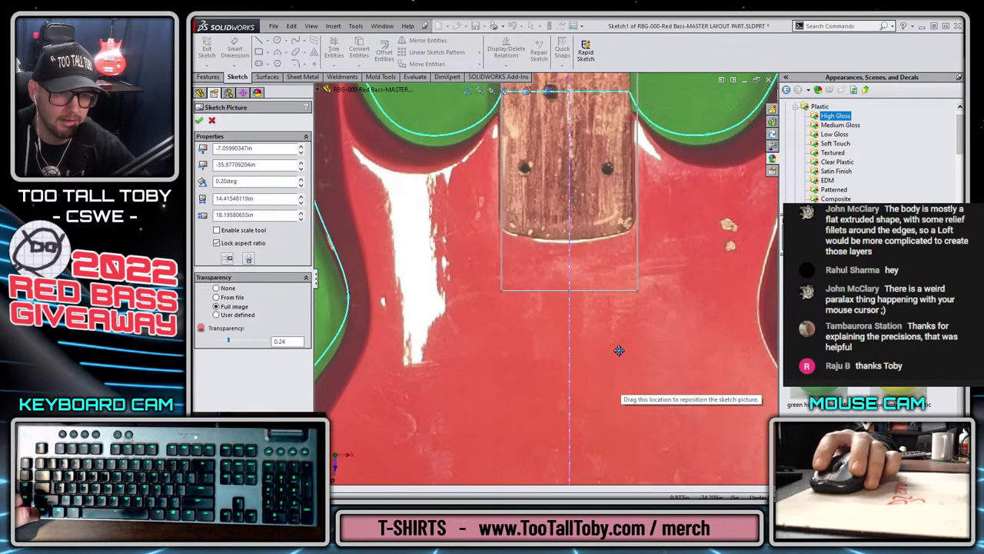
pyautogui.moveTo(617, 351); pyautogui.dragTo(621, 340)
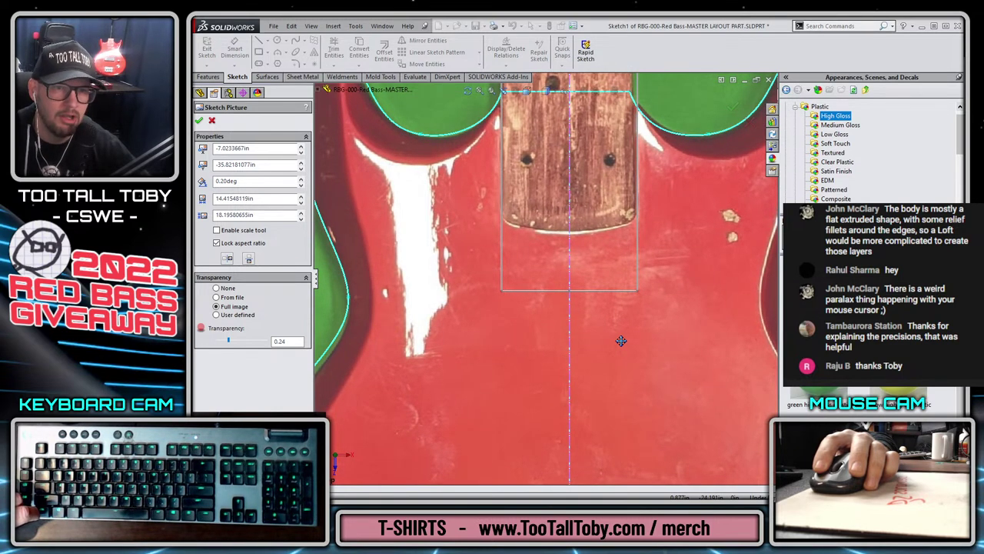
pyautogui.moveTo(622, 341); pyautogui.dragTo(621, 341)
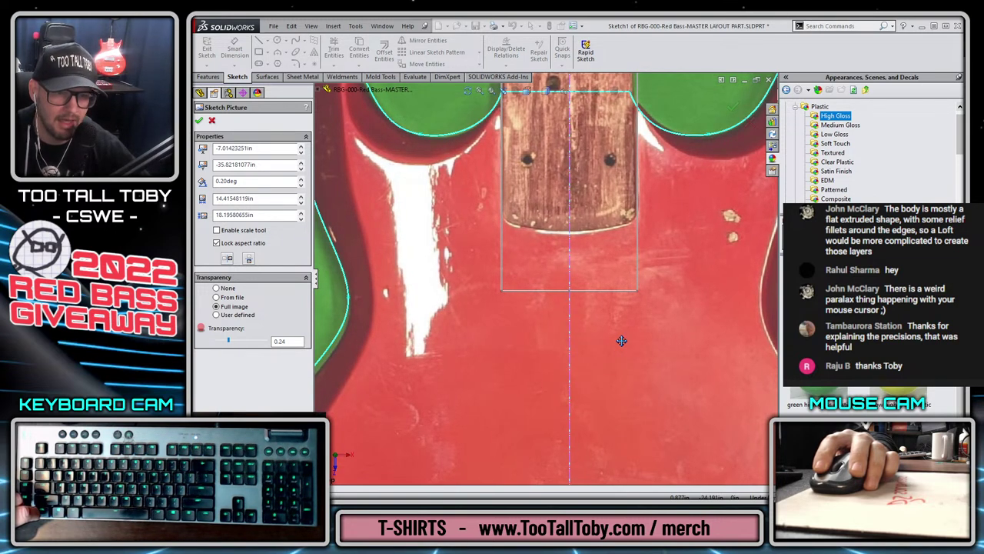
pyautogui.moveTo(620, 341); pyautogui.dragTo(621, 340)
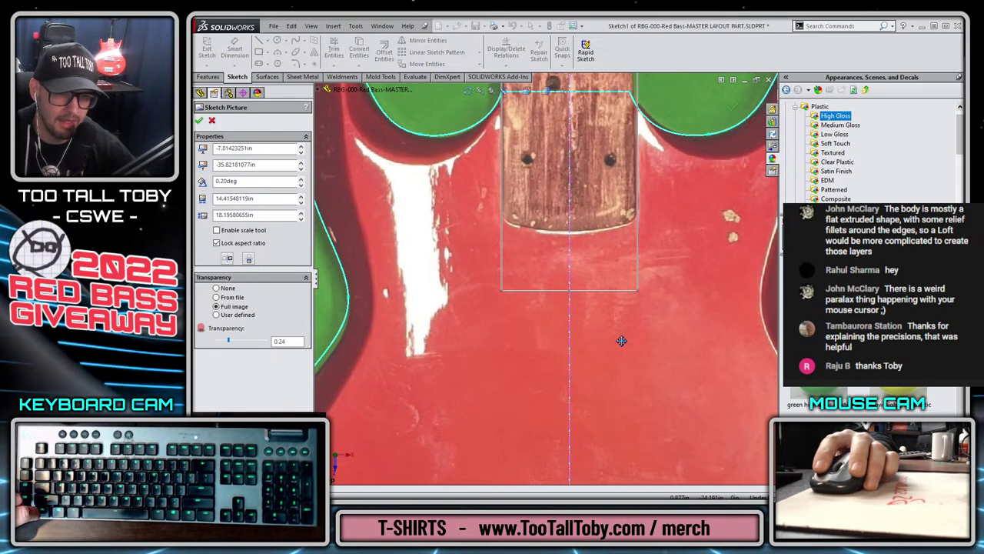
pyautogui.scroll(4, 621, 341)
pyautogui.scroll(-2, 651, 199)
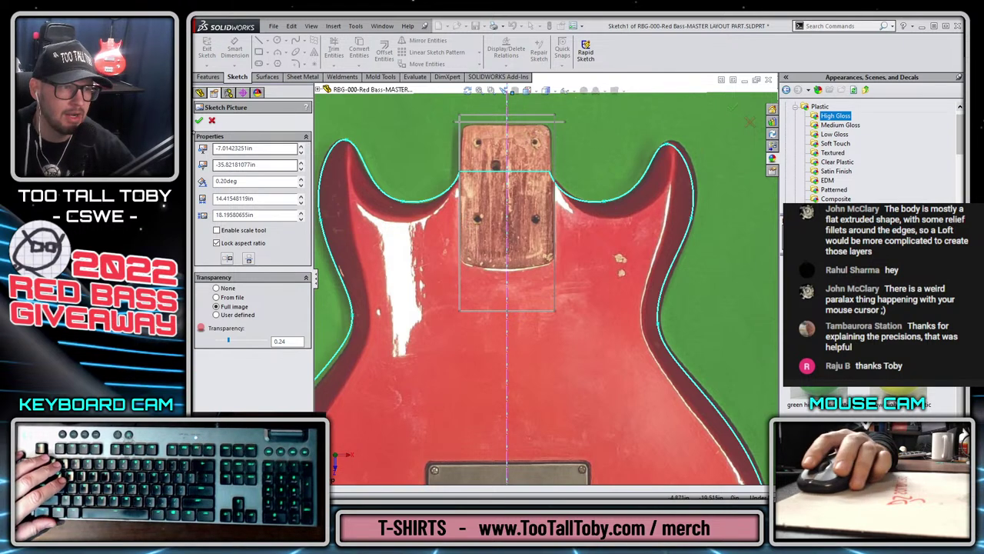
# - Accept the photo placement, exit Sketch1, and move LAYOUT-Master-BASS BODY below Sketch1
pyautogui.click(198, 120)
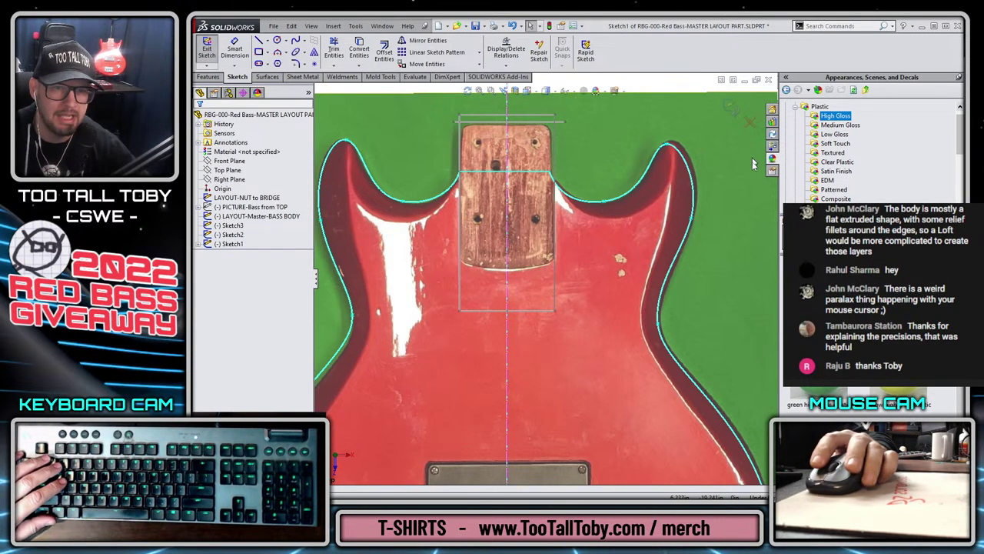
pyautogui.click(731, 112)
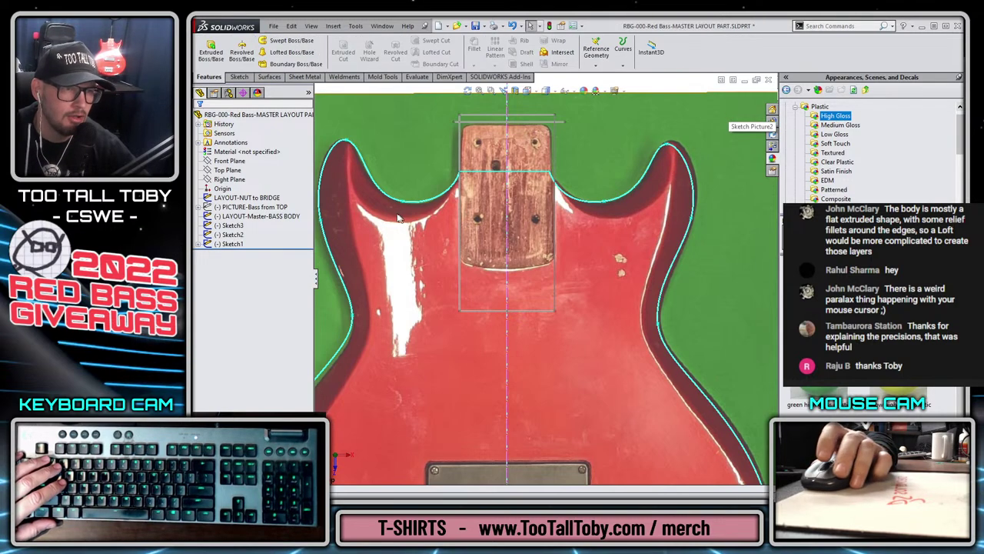
pyautogui.click(240, 208)
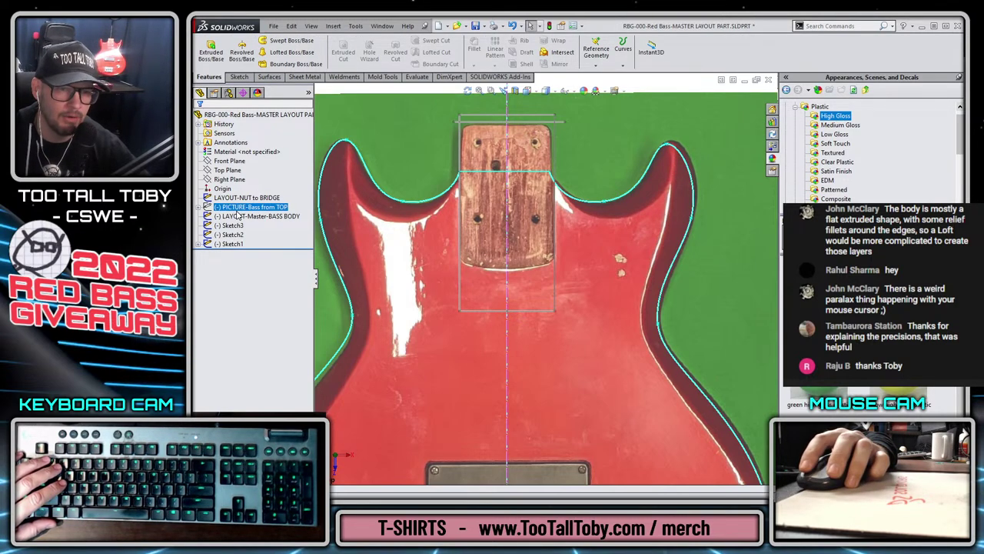
pyautogui.press('Escape')
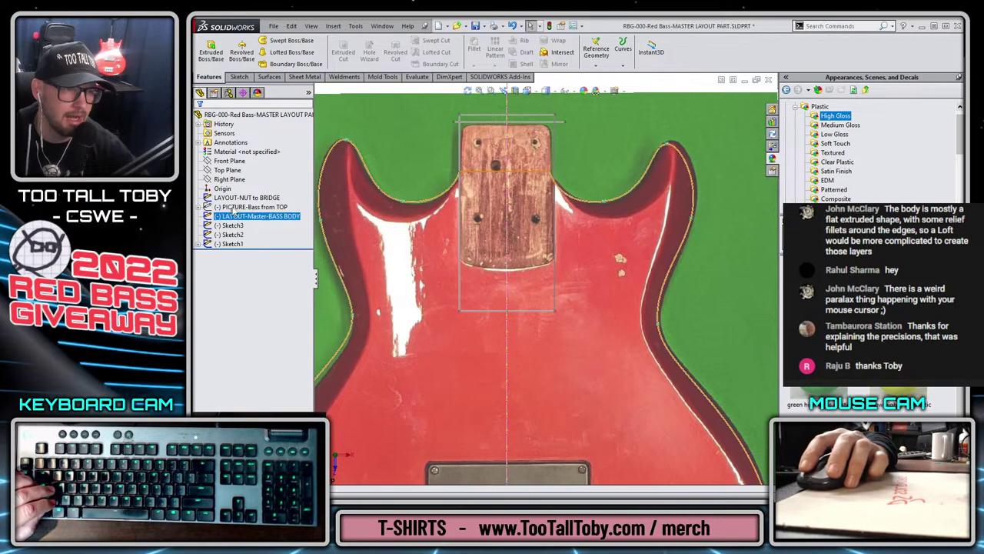
pyautogui.click(231, 216)
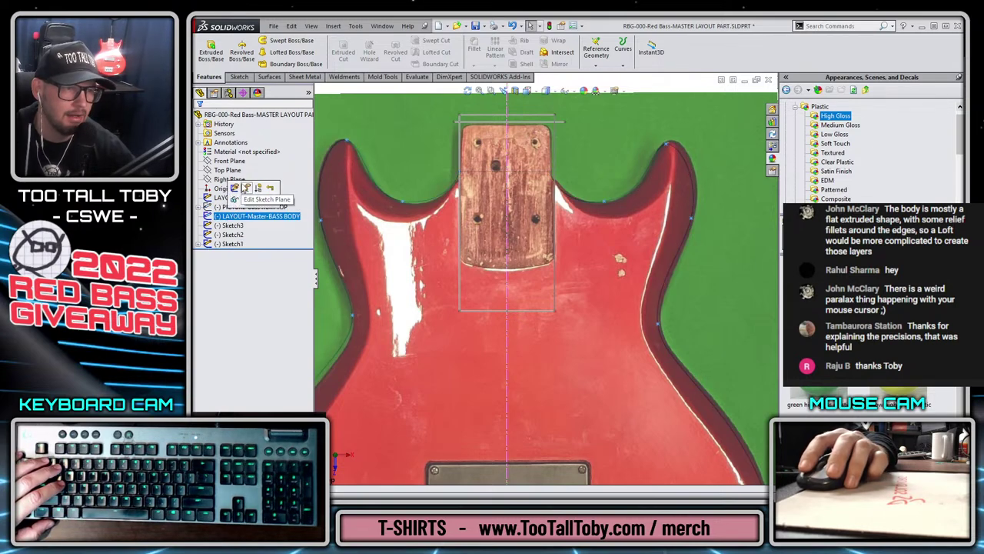
pyautogui.click(234, 188)
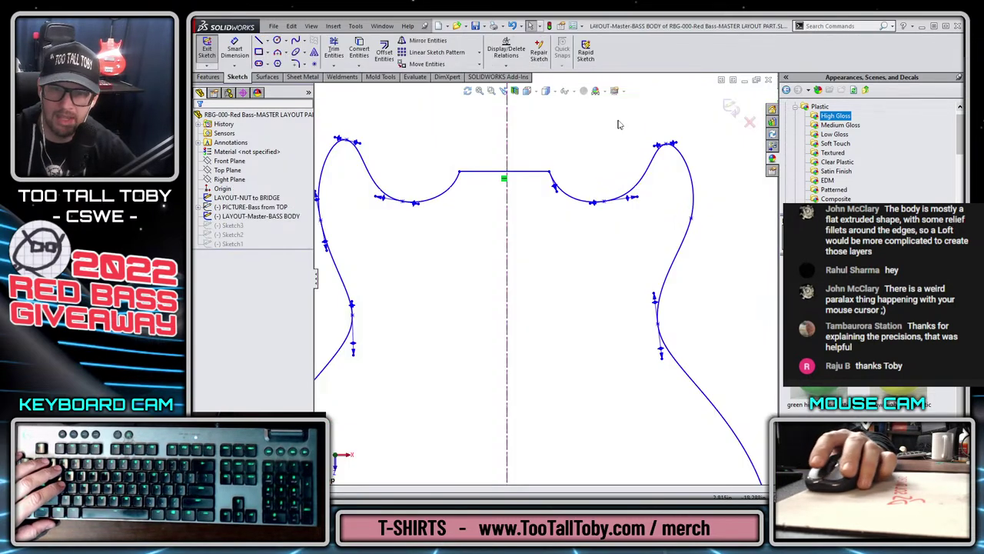
pyautogui.click(732, 106)
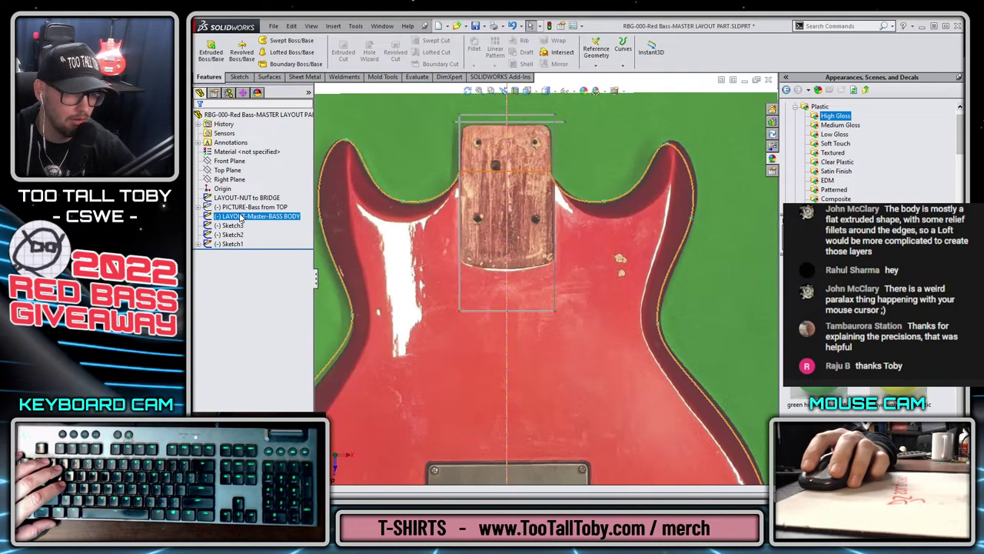
pyautogui.moveTo(230, 249); pyautogui.dragTo(221, 234)
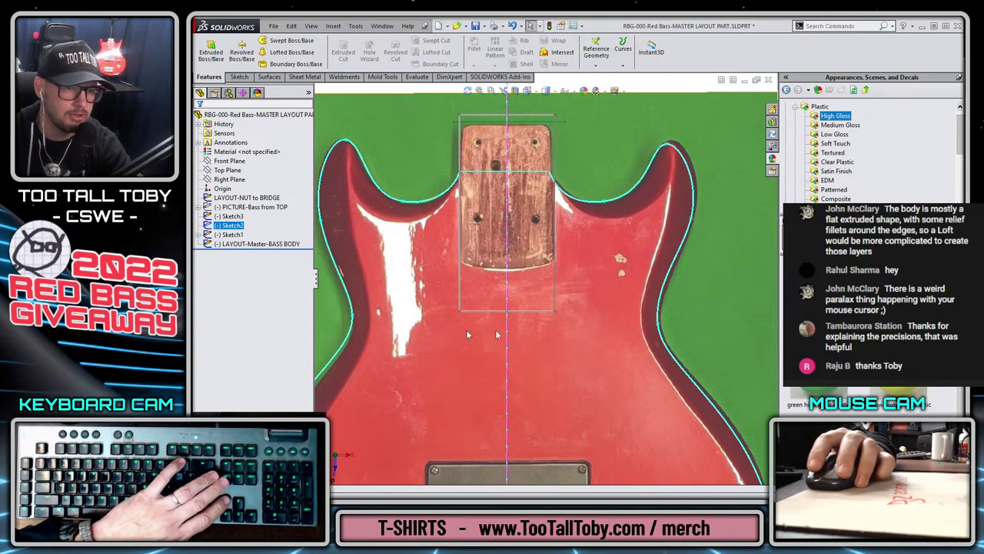
# - Delete the unused Sketch2 and Sketch3
pyautogui.click(233, 225)
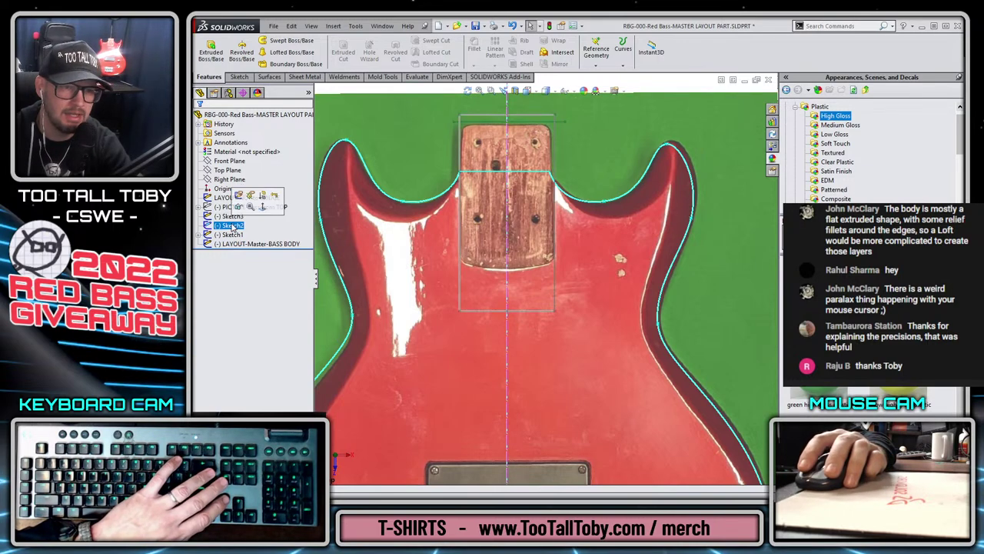
pyautogui.press('Delete')
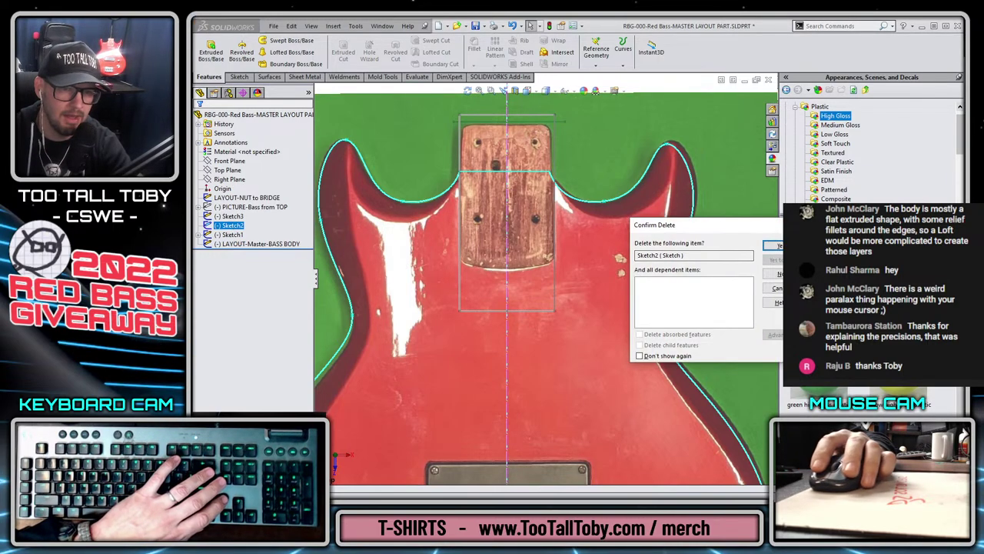
pyautogui.click(775, 246)
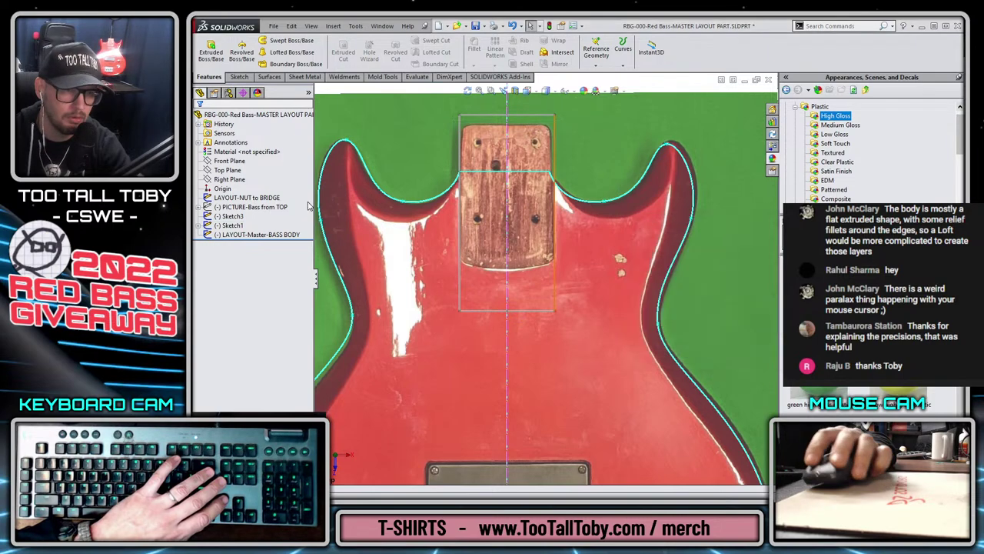
pyautogui.click(231, 216)
pyautogui.press('Delete')
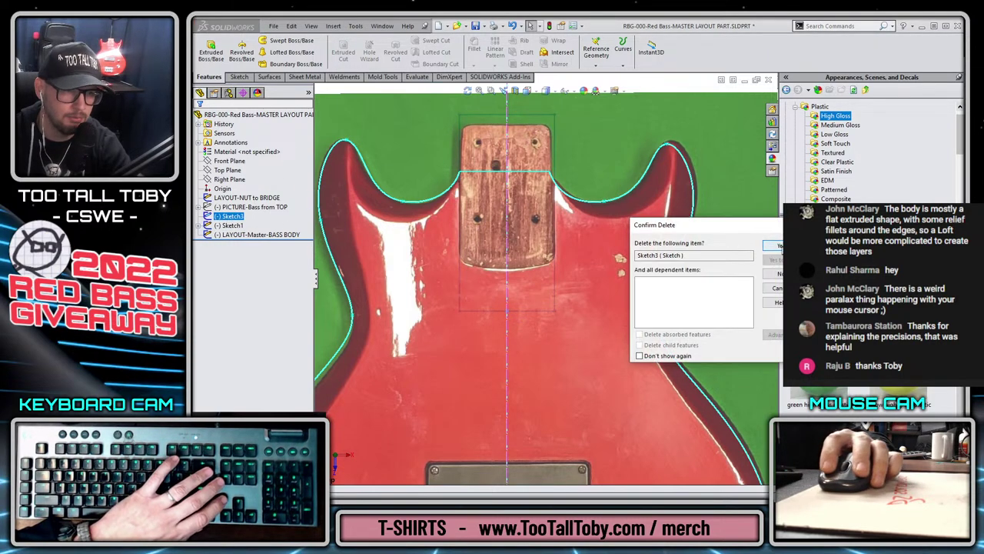
pyautogui.click(777, 247)
# - Rename Sketch1 to 'PICTURE-BASS BODY ONLY-From TOP'
pyautogui.click(228, 216)
pyautogui.press('F2')
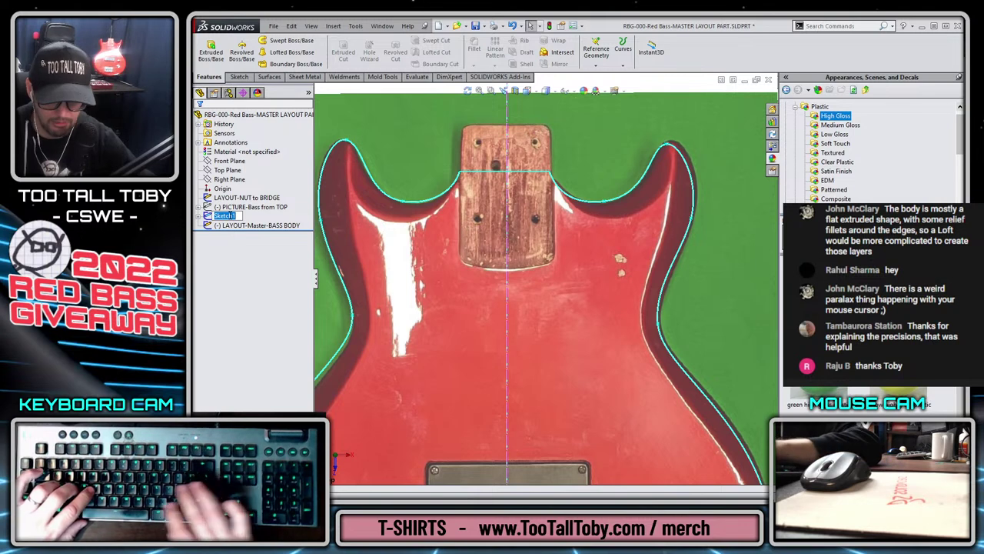
pyautogui.write('PICTURE-BASS BODY ON')
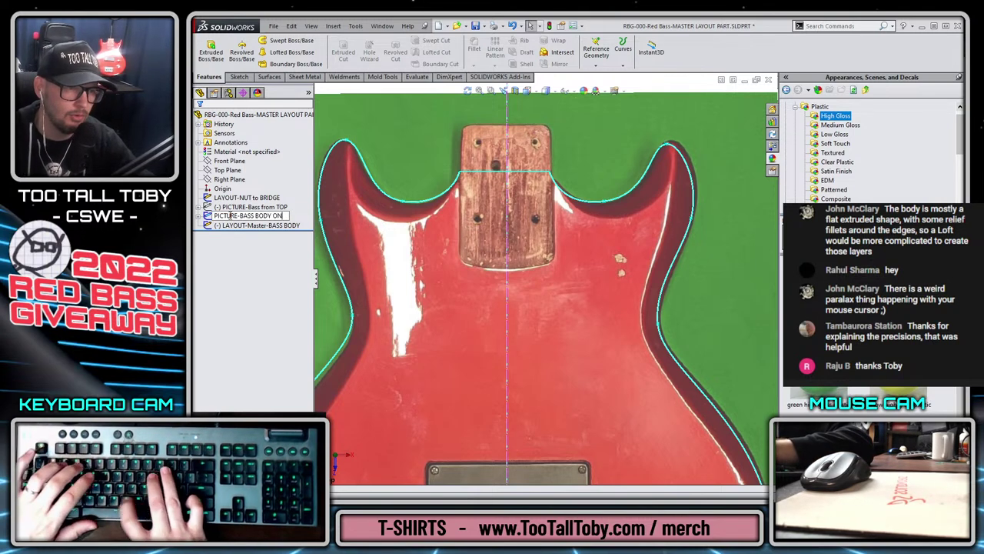
pyautogui.write('LY-From T')
pyautogui.press('Return')
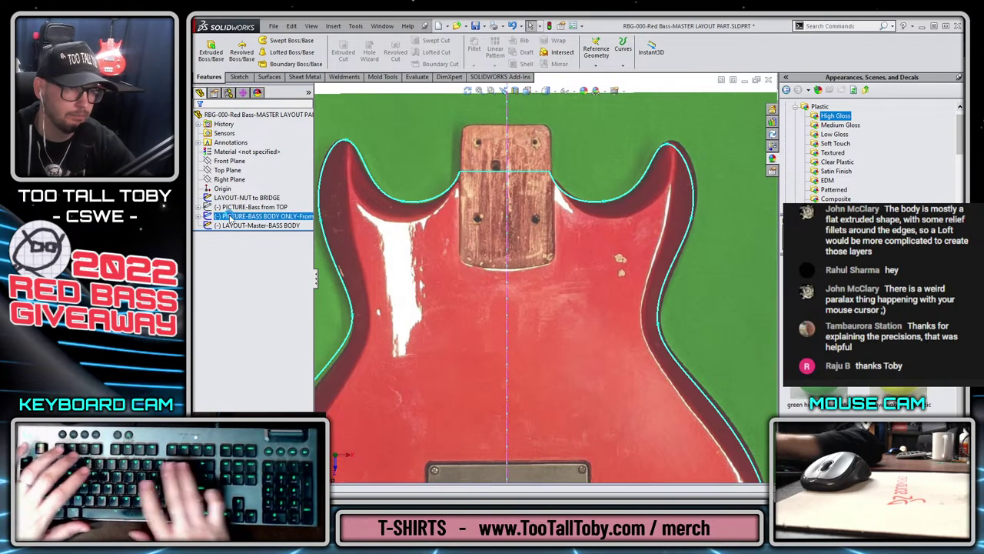
pyautogui.click(281, 273)
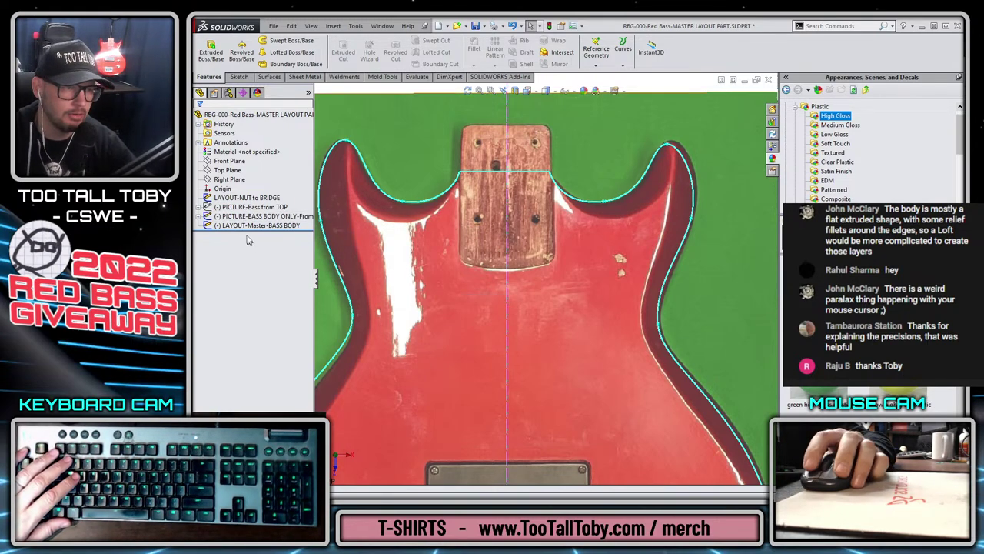
pyautogui.click(244, 225)
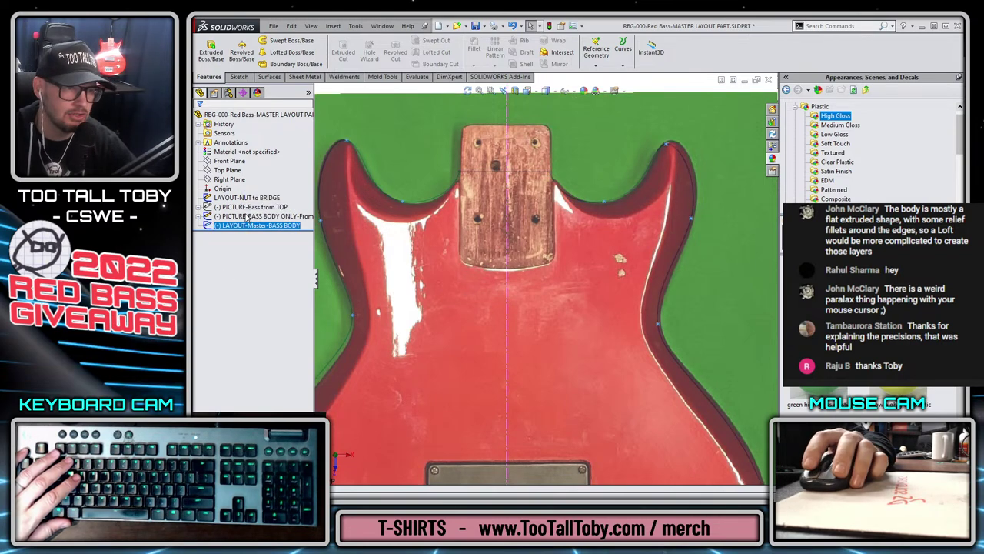
# - Edit LAYOUT-Master-BASS BODY and drag the horn's spline points and tangents onto the photo edge
pyautogui.rightClick(245, 230)
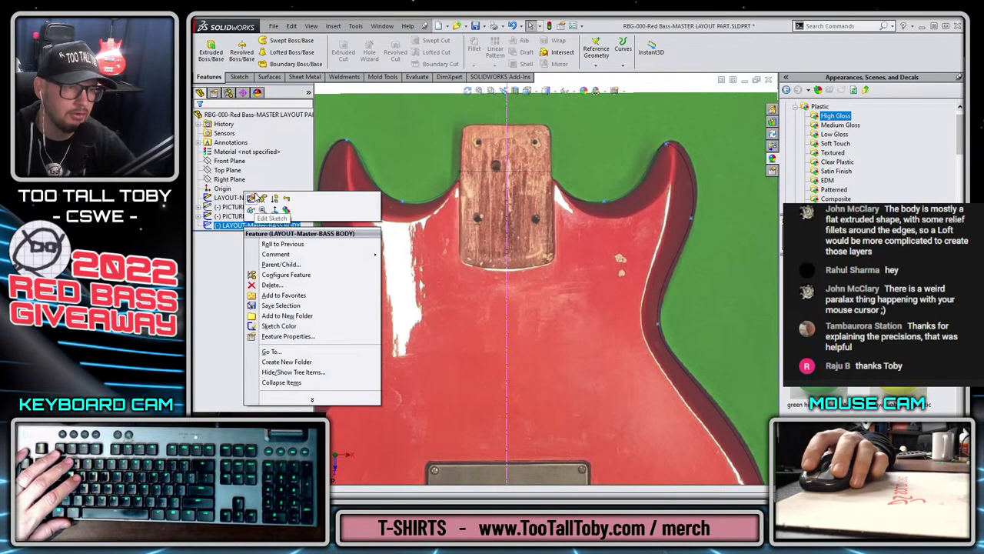
pyautogui.click(253, 199)
pyautogui.scroll(-5, 584, 173)
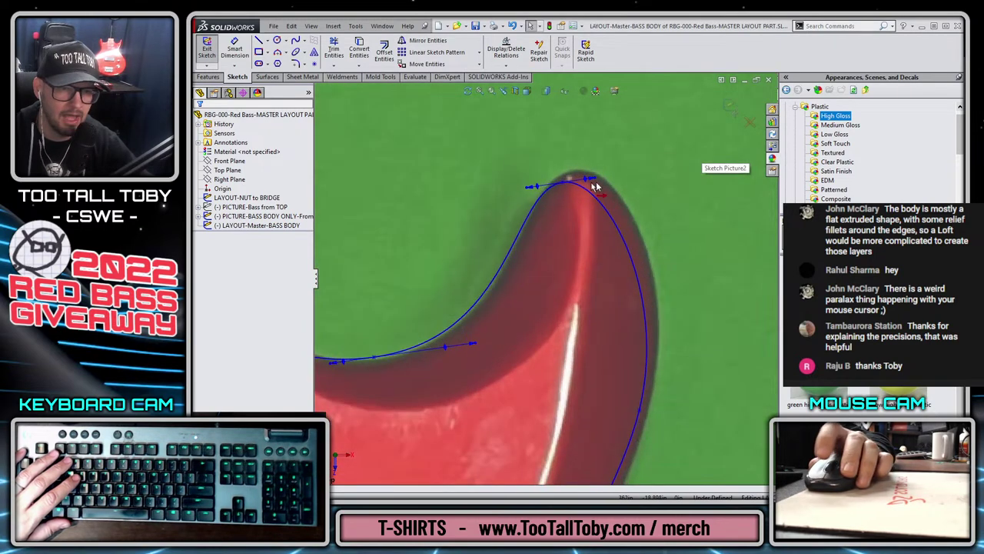
pyautogui.moveTo(565, 184); pyautogui.dragTo(544, 179)
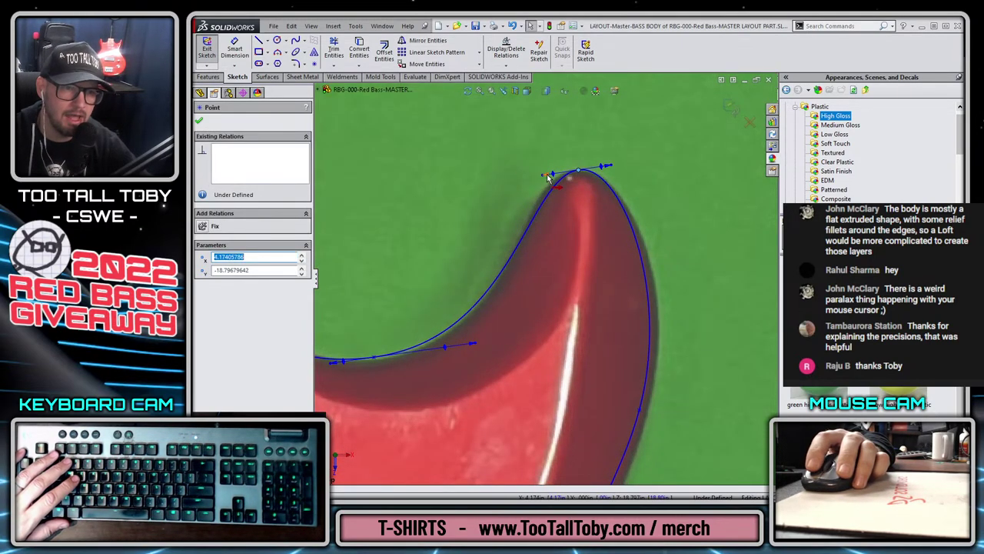
pyautogui.click(545, 178)
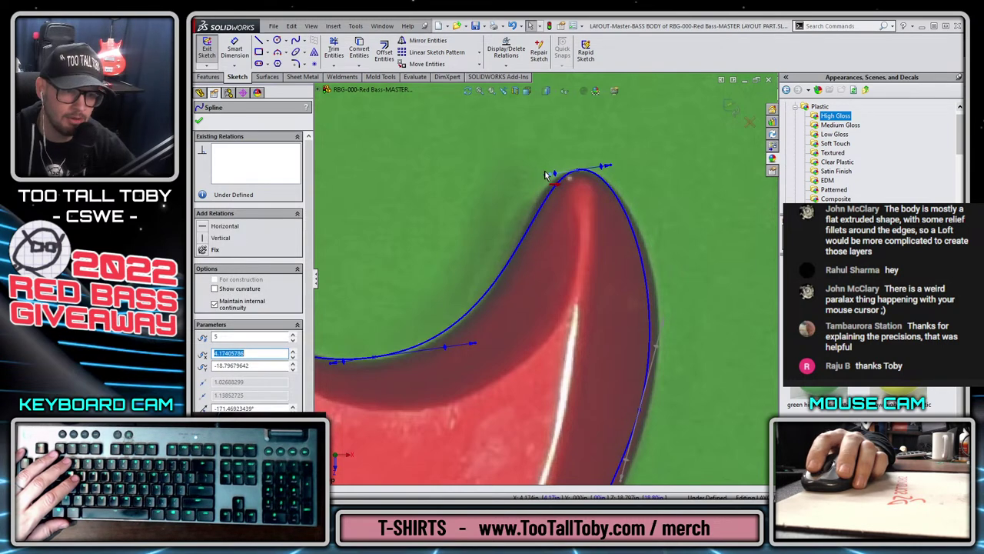
pyautogui.moveTo(544, 175); pyautogui.dragTo(539, 168)
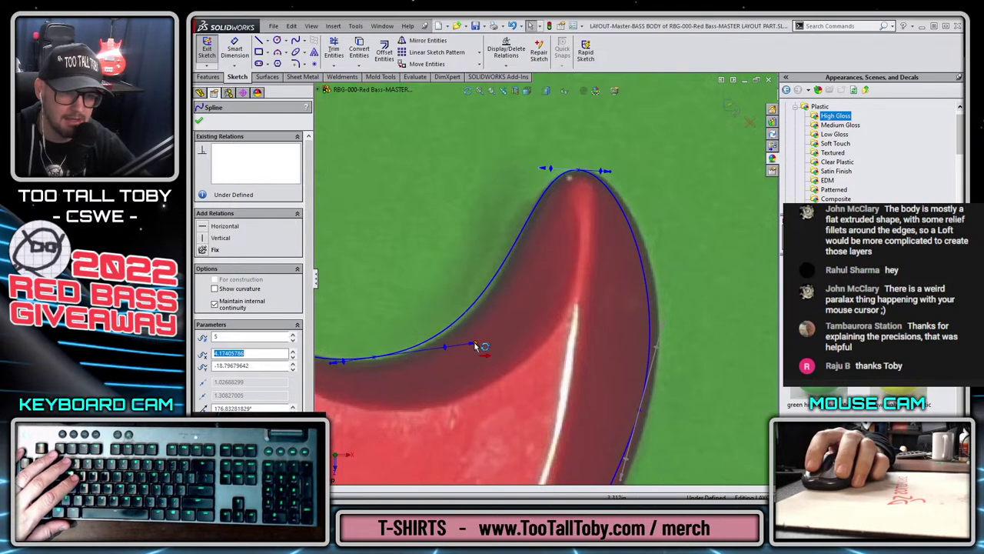
pyautogui.moveTo(476, 346); pyautogui.dragTo(483, 350)
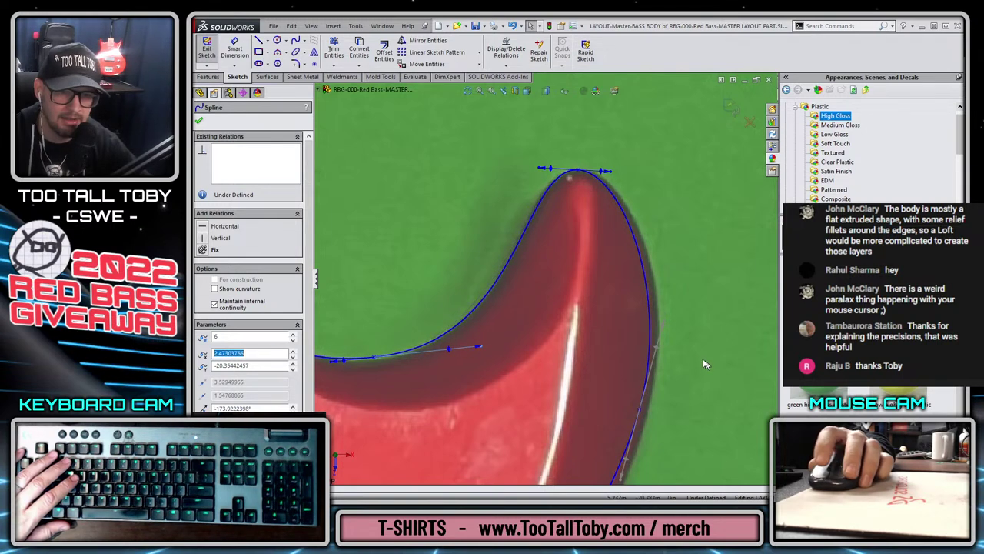
pyautogui.moveTo(642, 413); pyautogui.dragTo(648, 406)
pyautogui.scroll(-3, 629, 268)
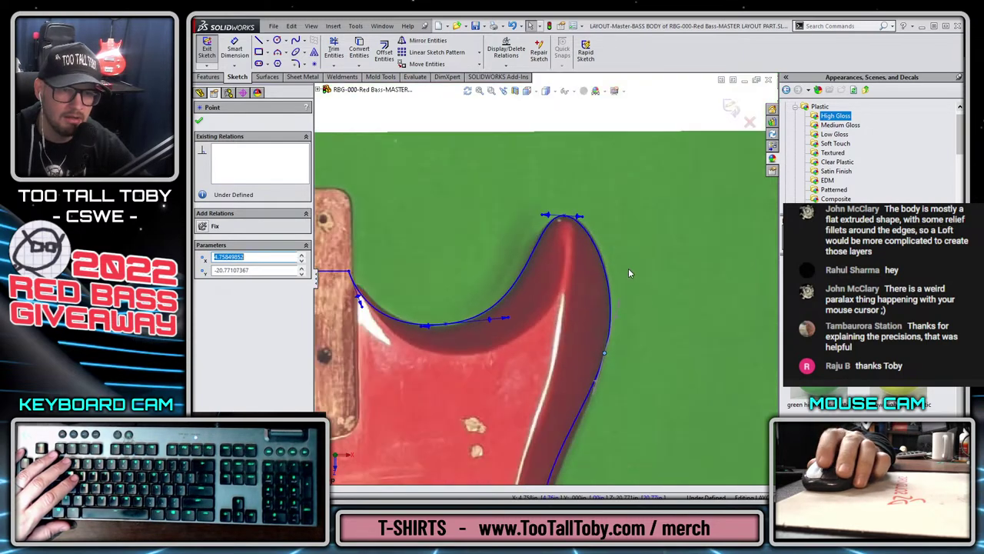
pyautogui.scroll(5, 545, 230)
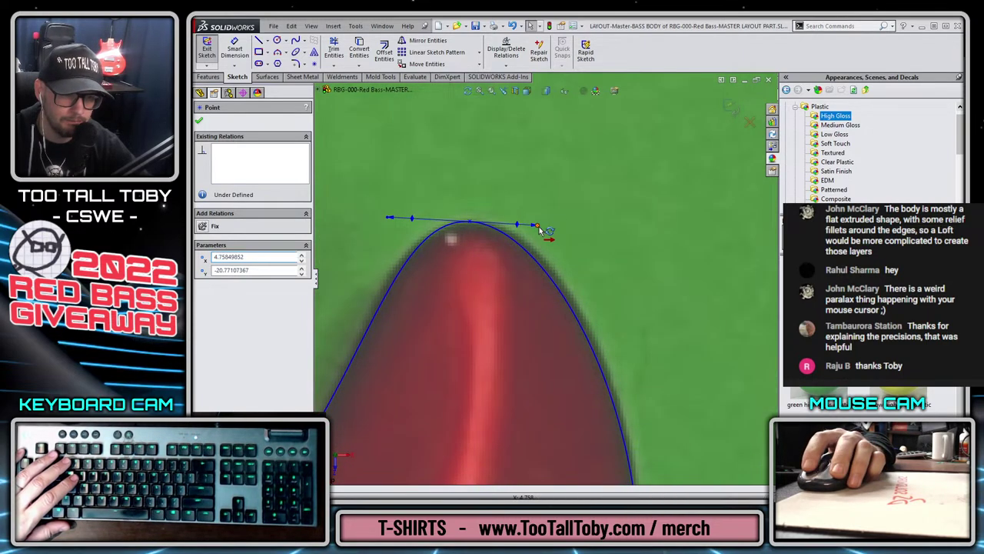
pyautogui.moveTo(538, 225); pyautogui.dragTo(549, 232)
pyautogui.scroll(-4, 549, 232)
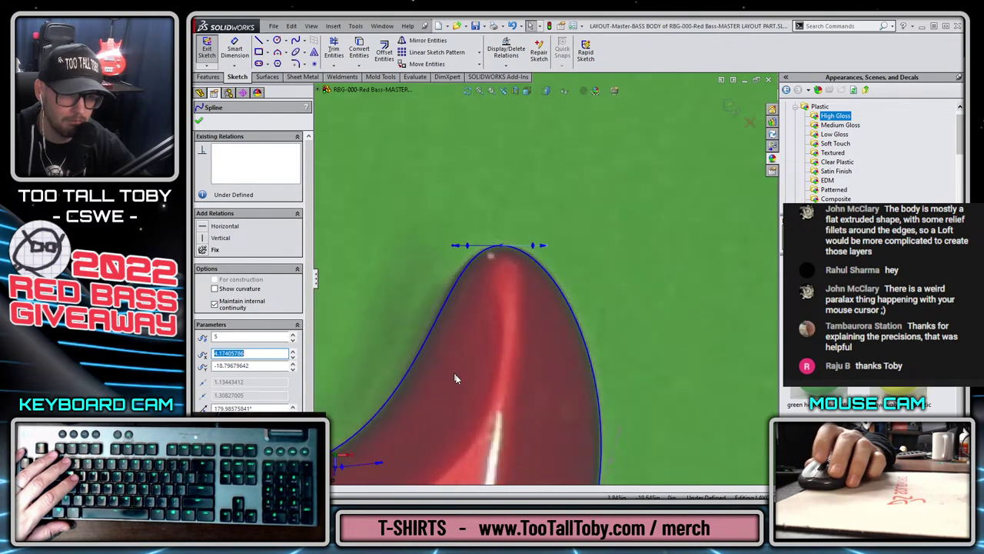
pyautogui.scroll(4, 506, 331)
pyautogui.scroll(2, 504, 338)
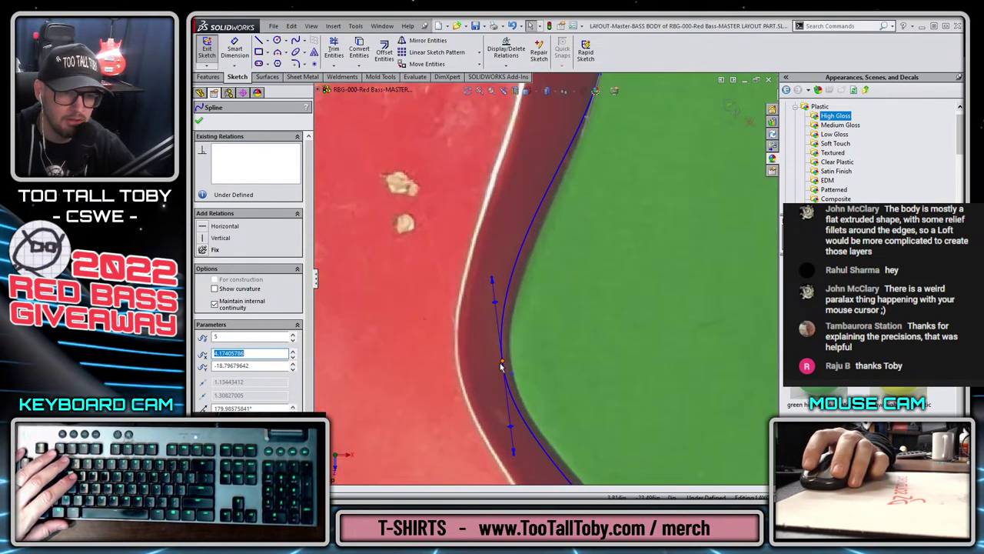
# - Fit the waist spline points to the photo edge and make the bottom tangent horizontal
pyautogui.moveTo(502, 363); pyautogui.dragTo(511, 360)
pyautogui.scroll(-3, 571, 213)
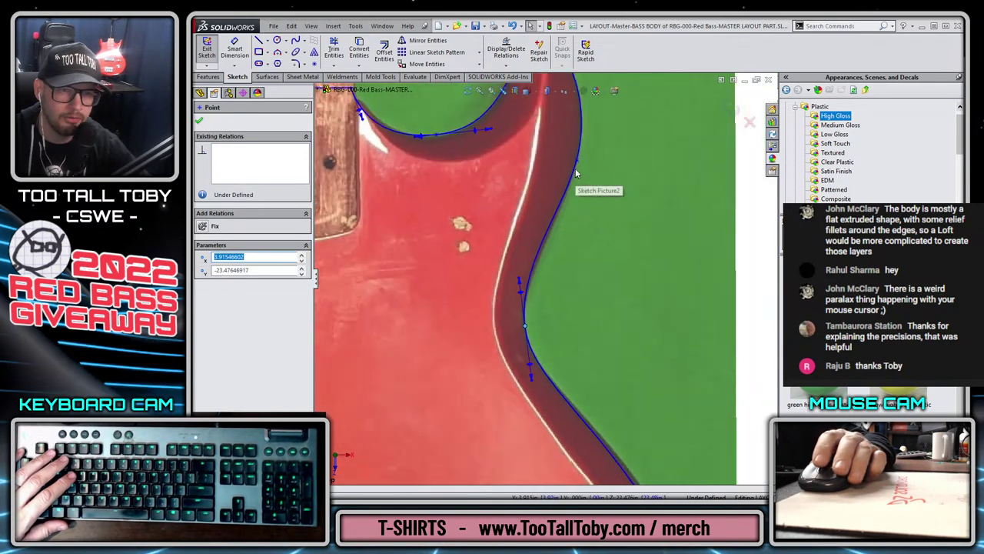
pyautogui.scroll(2, 572, 197)
pyautogui.click(566, 198)
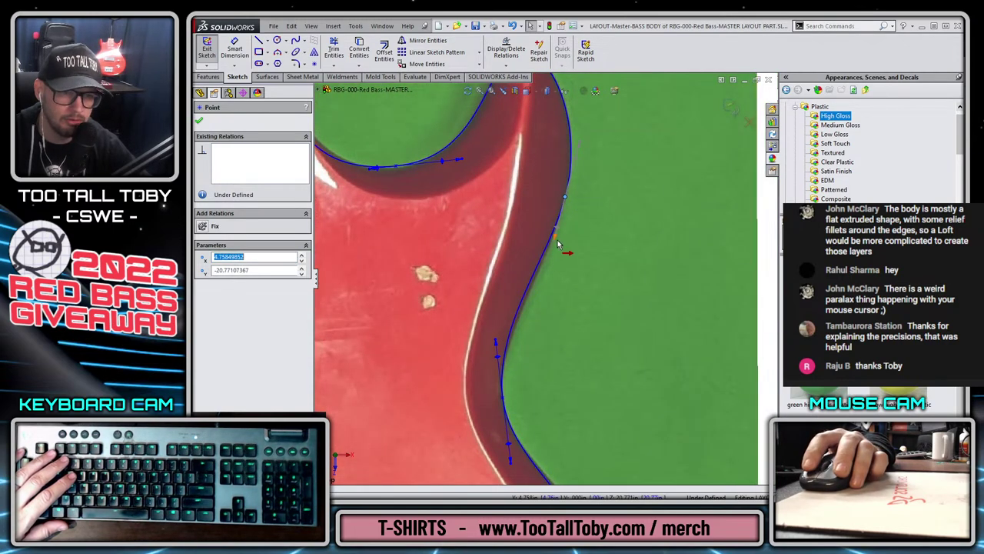
pyautogui.moveTo(555, 244); pyautogui.dragTo(558, 250)
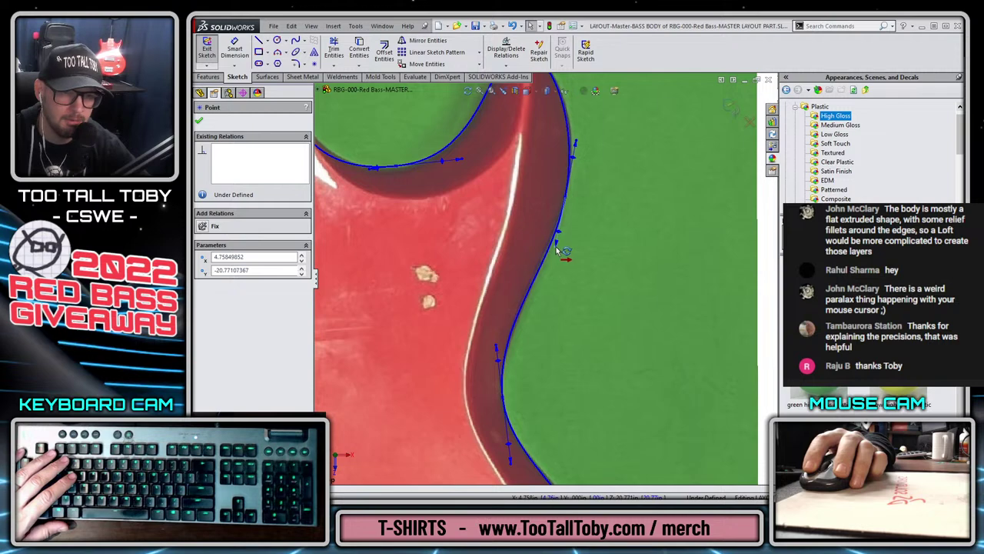
pyautogui.scroll(-5, 586, 293)
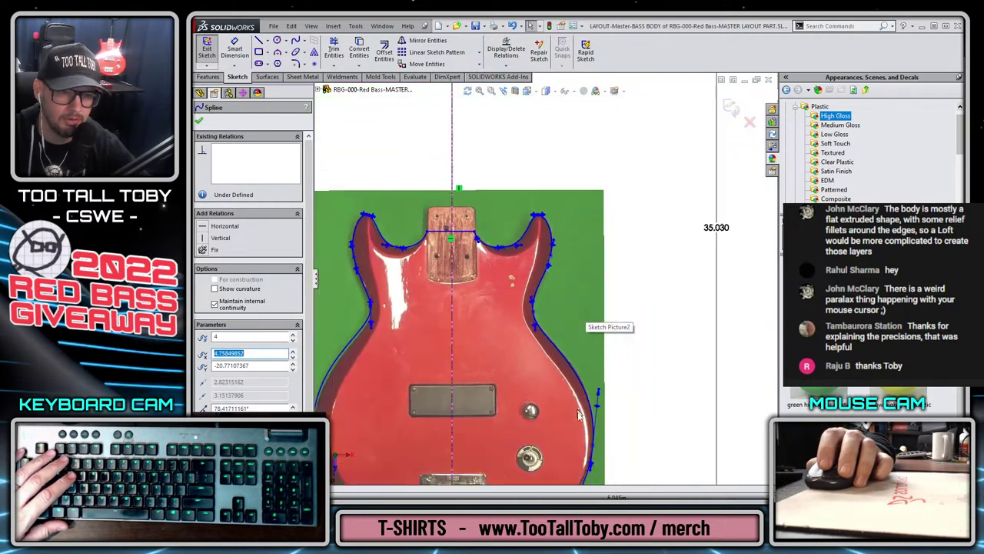
pyautogui.scroll(2, 588, 323)
pyautogui.scroll(-1, 577, 461)
pyautogui.scroll(-3, 576, 471)
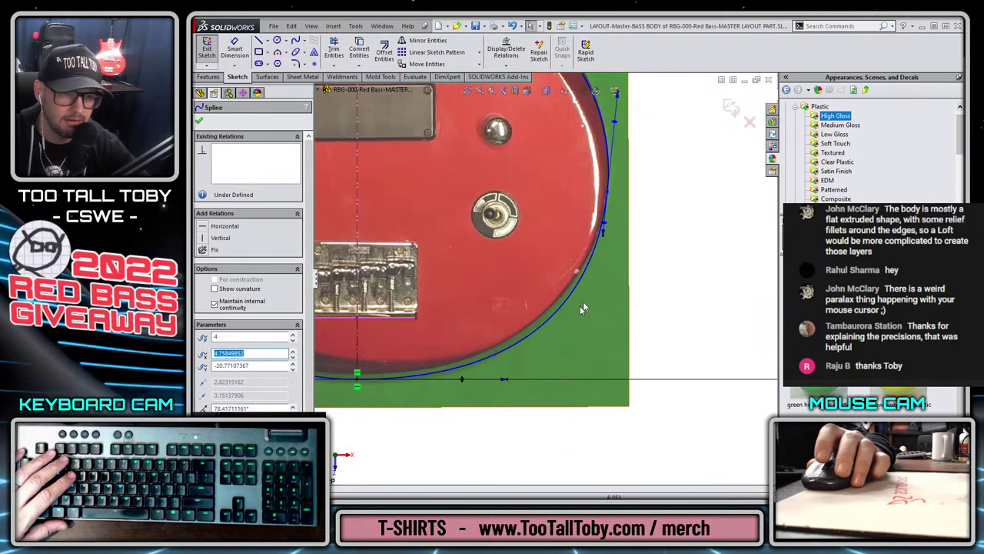
pyautogui.scroll(-1, 519, 375)
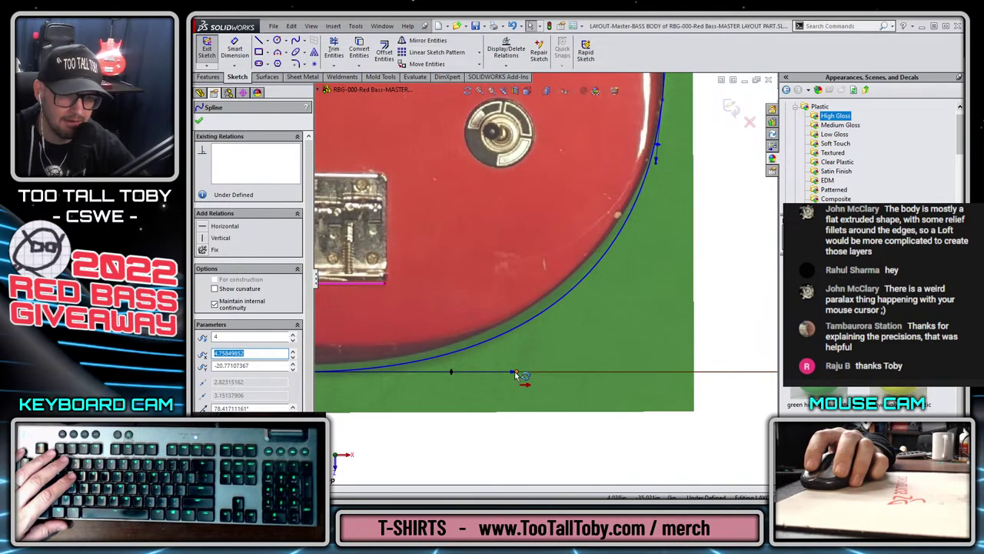
pyautogui.moveTo(517, 374); pyautogui.dragTo(481, 372)
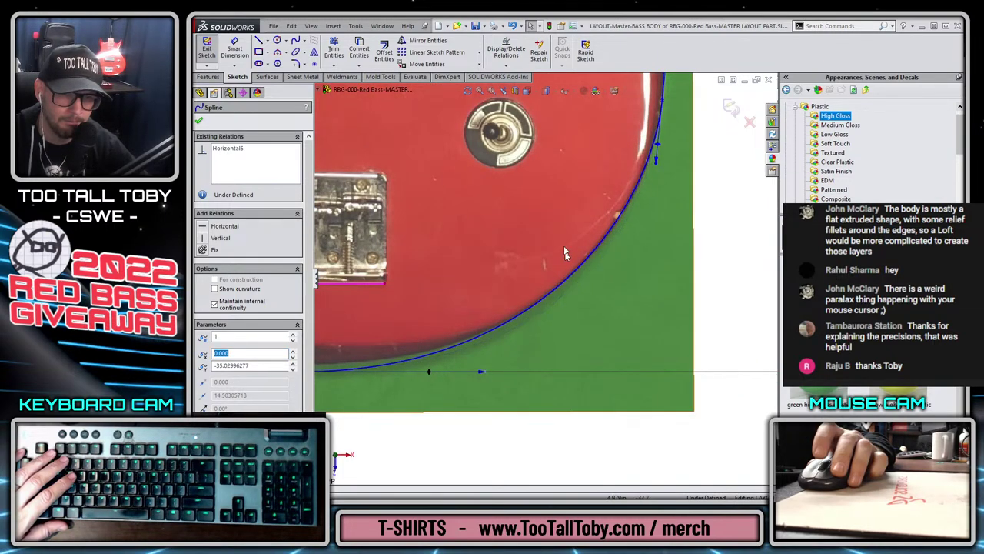
pyautogui.scroll(5, 565, 254)
pyautogui.scroll(-2, 486, 317)
pyautogui.scroll(2, 486, 317)
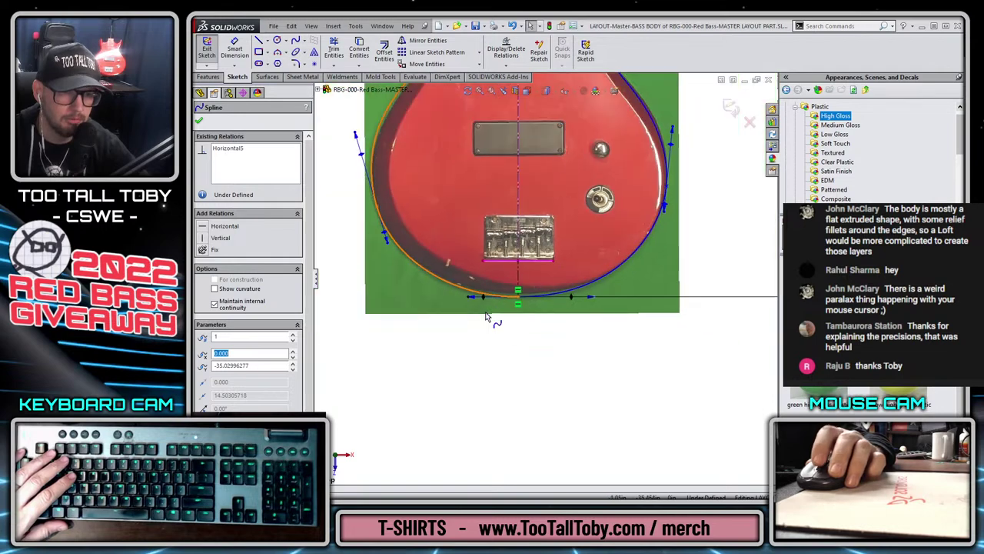
pyautogui.scroll(2, 486, 316)
pyautogui.scroll(-4, 538, 292)
pyautogui.scroll(2, 604, 274)
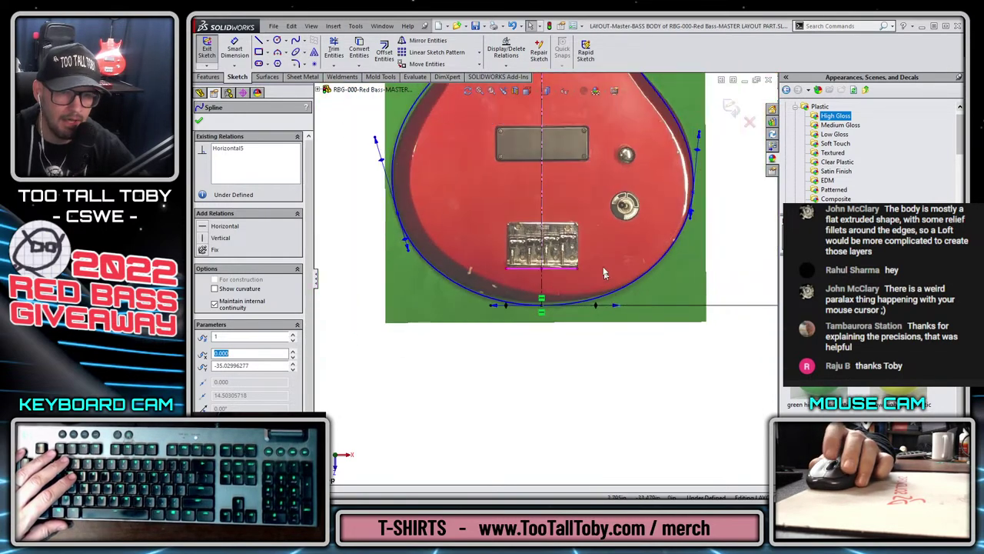
pyautogui.scroll(4, 605, 273)
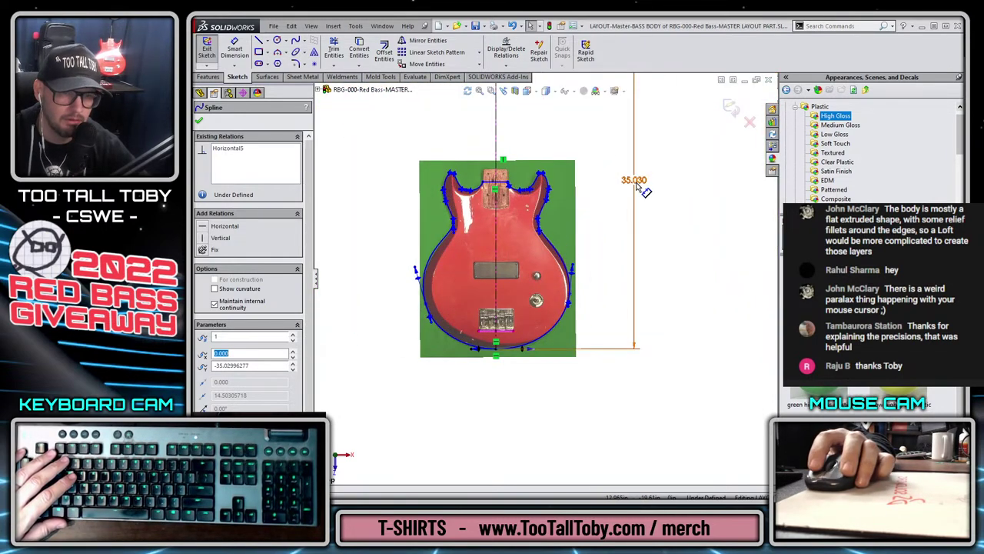
pyautogui.doubleClick(637, 185)
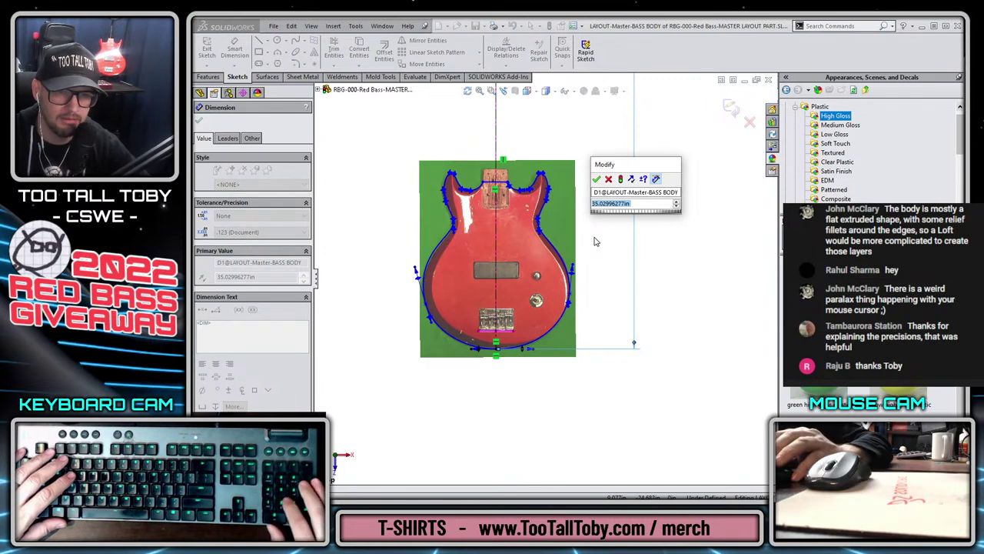
# - Try 34.8 and 34.95, then settle the overall length dimension at 34.925 in
pyautogui.write('34.8')
pyautogui.press('Return')
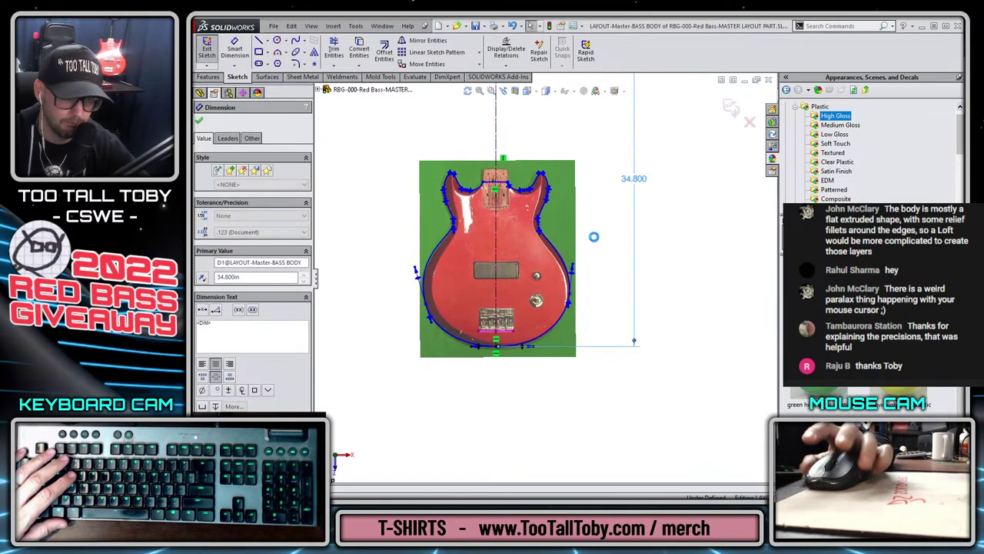
pyautogui.scroll(-3, 665, 180)
pyautogui.scroll(1, 665, 180)
pyautogui.scroll(-4, 665, 179)
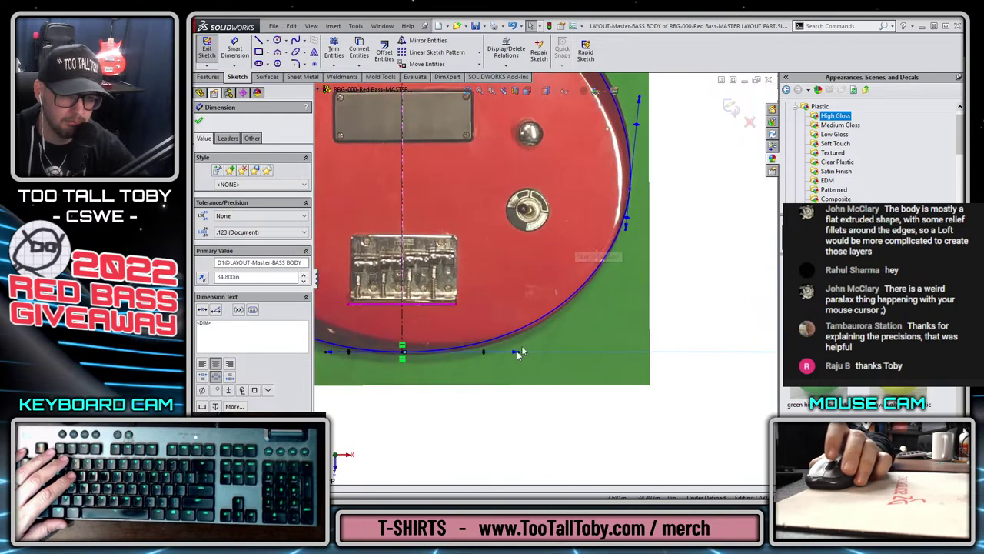
pyautogui.scroll(3, 700, 133)
pyautogui.scroll(2, 687, 127)
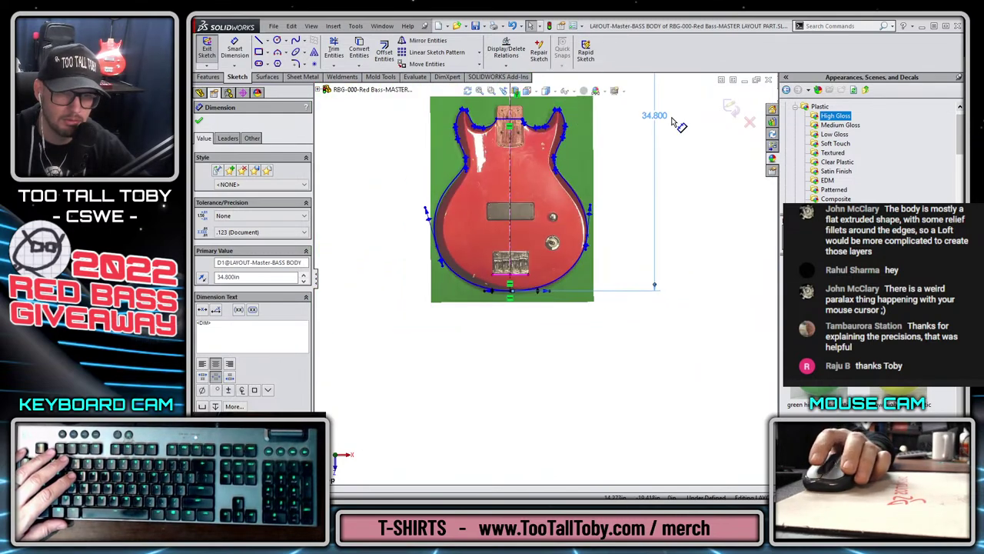
pyautogui.doubleClick(654, 114)
pyautogui.write('34.95')
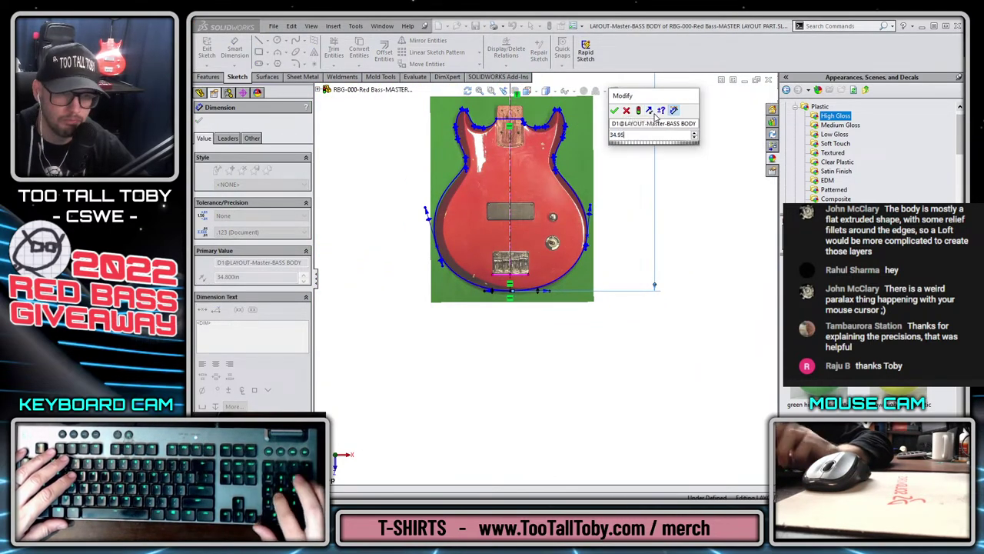
pyautogui.press('Return')
pyautogui.scroll(-5, 488, 315)
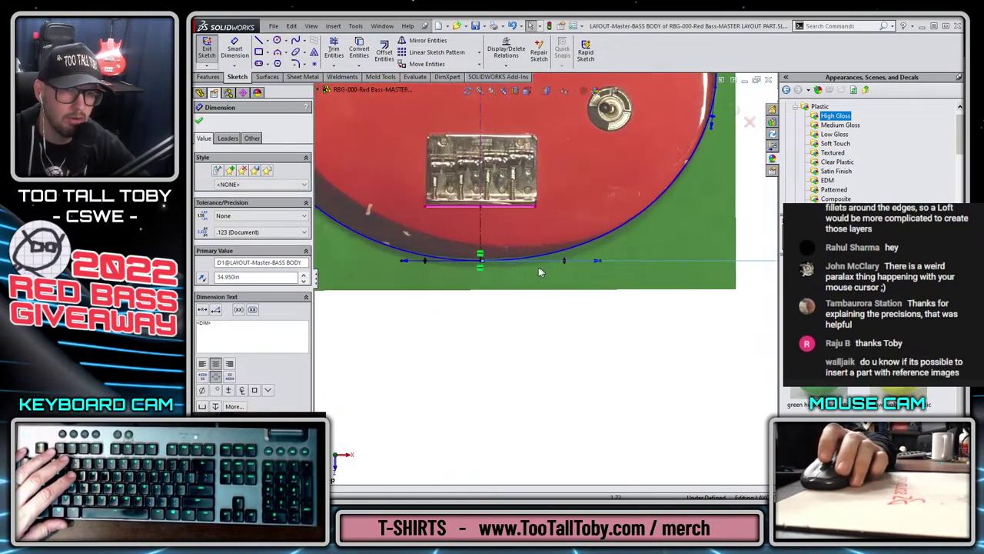
pyautogui.scroll(5, 546, 277)
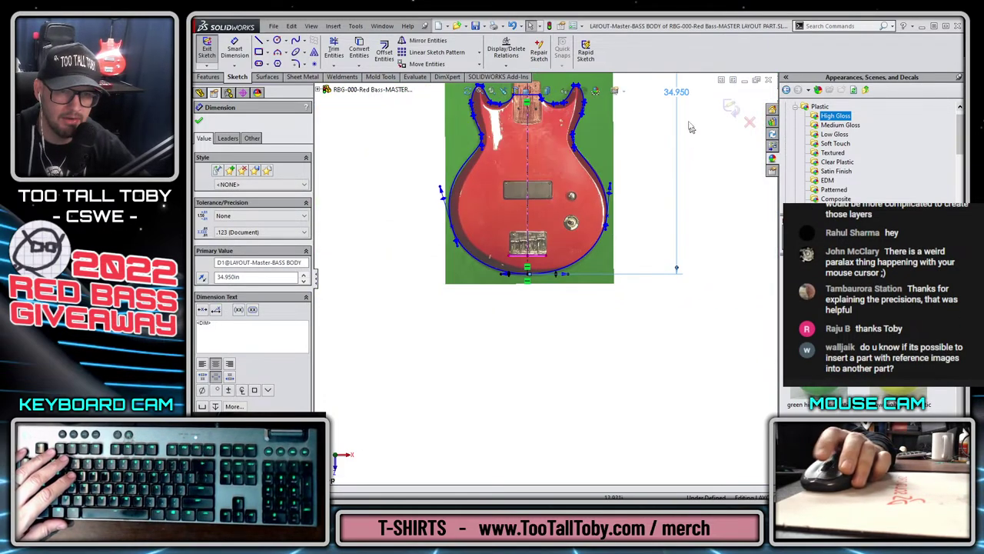
pyautogui.doubleClick(678, 93)
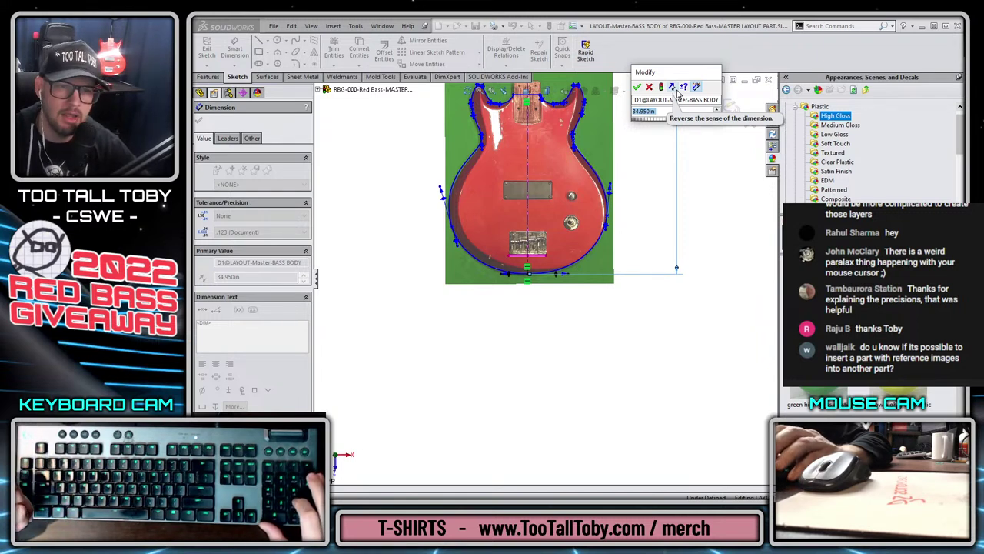
pyautogui.write('34.925')
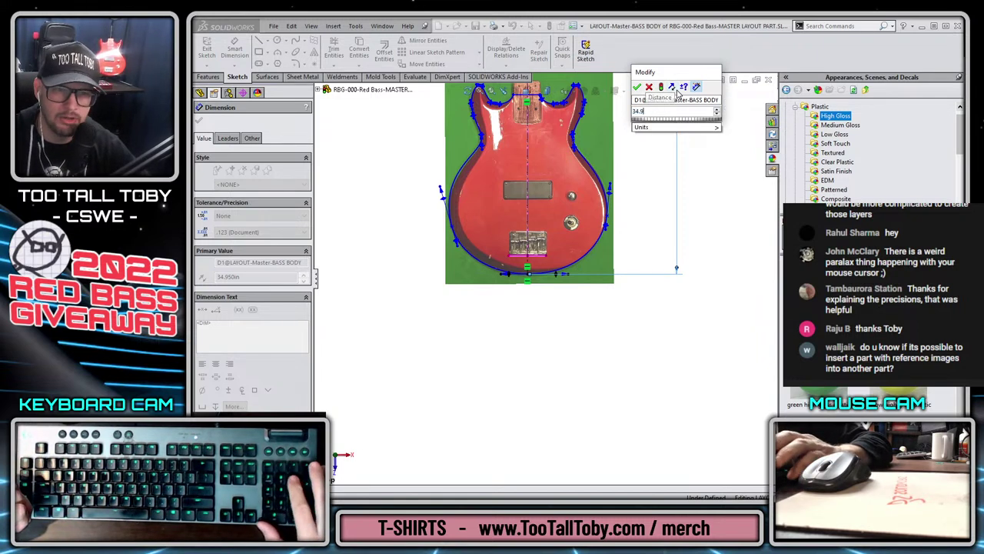
pyautogui.press('Return')
pyautogui.scroll(-8, 534, 271)
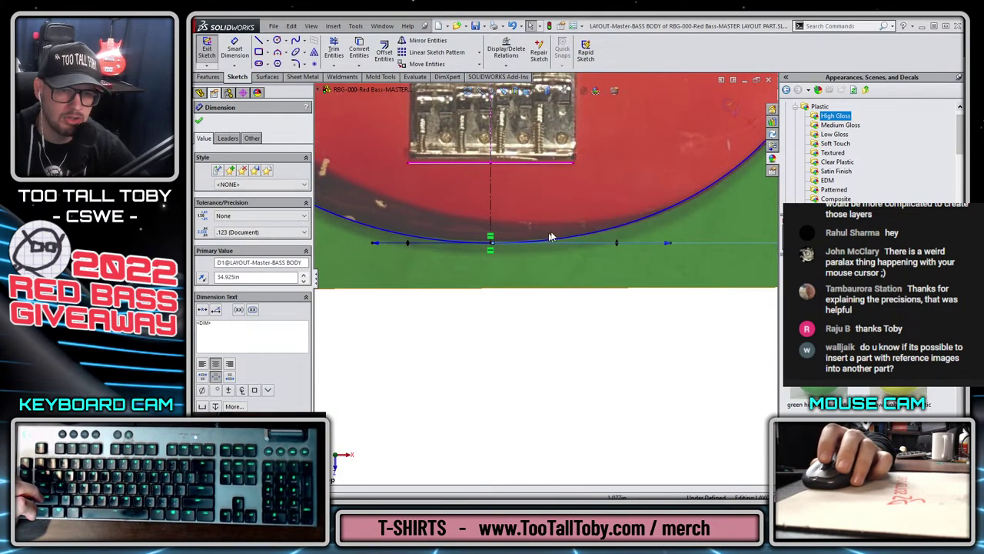
pyautogui.scroll(2, 576, 251)
pyautogui.scroll(-2, 644, 258)
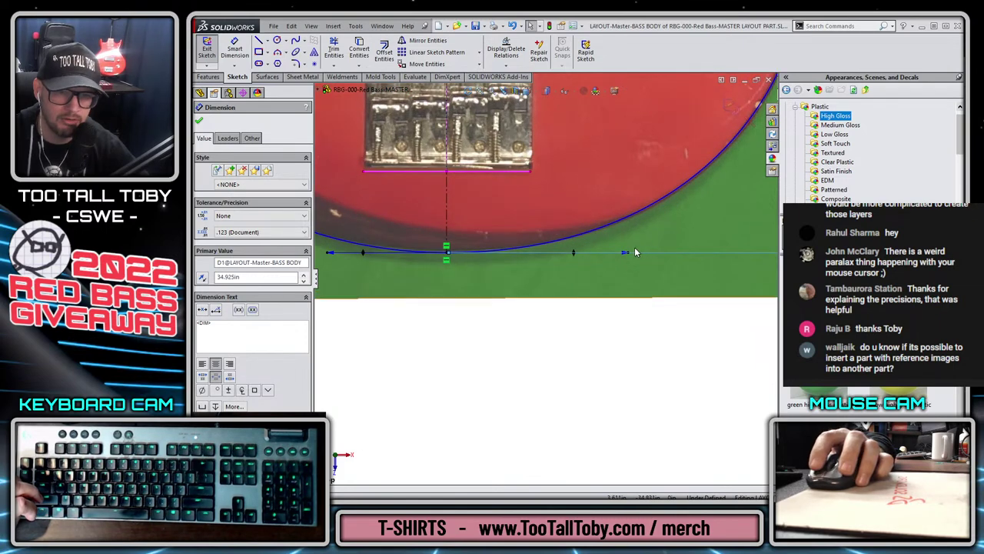
# - Drag the outline's bottom point, left-end tangent and waist points onto the photo's body edge
pyautogui.click(634, 257)
pyautogui.moveTo(634, 257); pyautogui.dragTo(640, 260)
pyautogui.scroll(4, 639, 260)
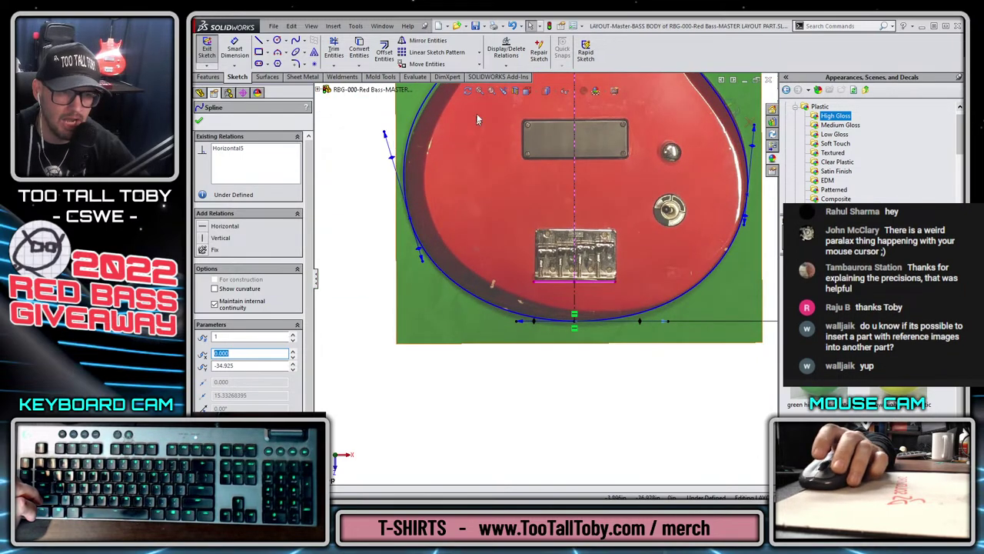
pyautogui.scroll(-5, 520, 154)
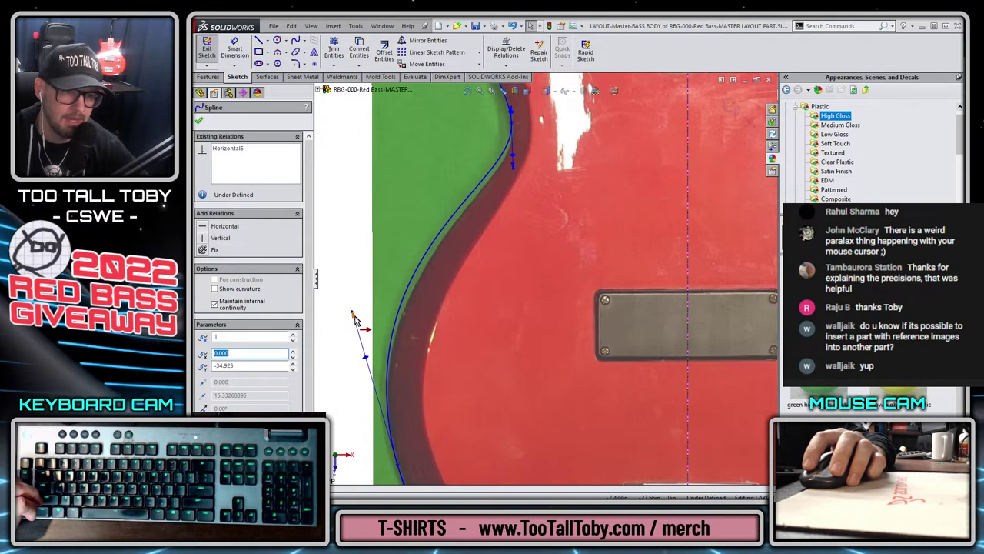
pyautogui.moveTo(353, 315); pyautogui.dragTo(359, 330)
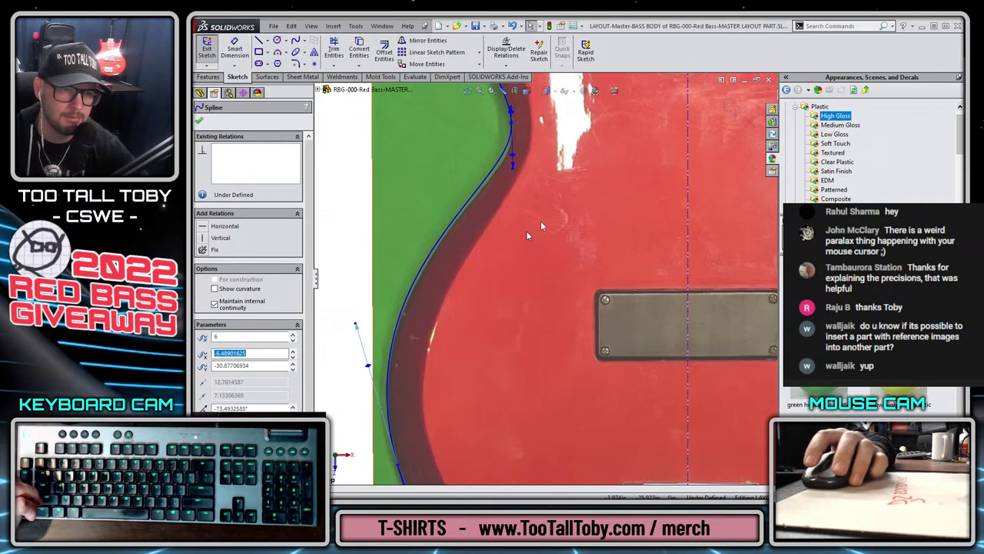
pyautogui.click(514, 165)
pyautogui.moveTo(514, 165); pyautogui.dragTo(515, 182)
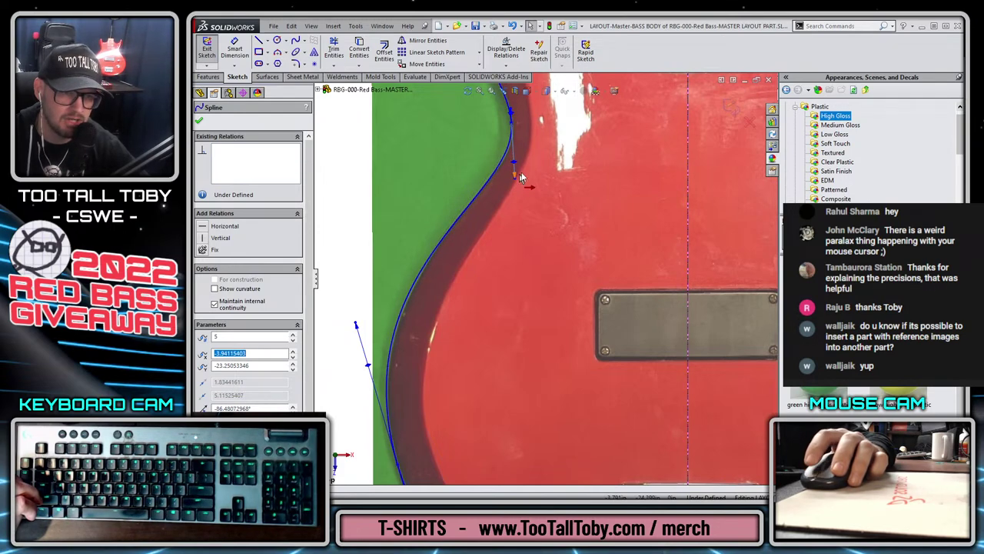
pyautogui.scroll(-3, 515, 181)
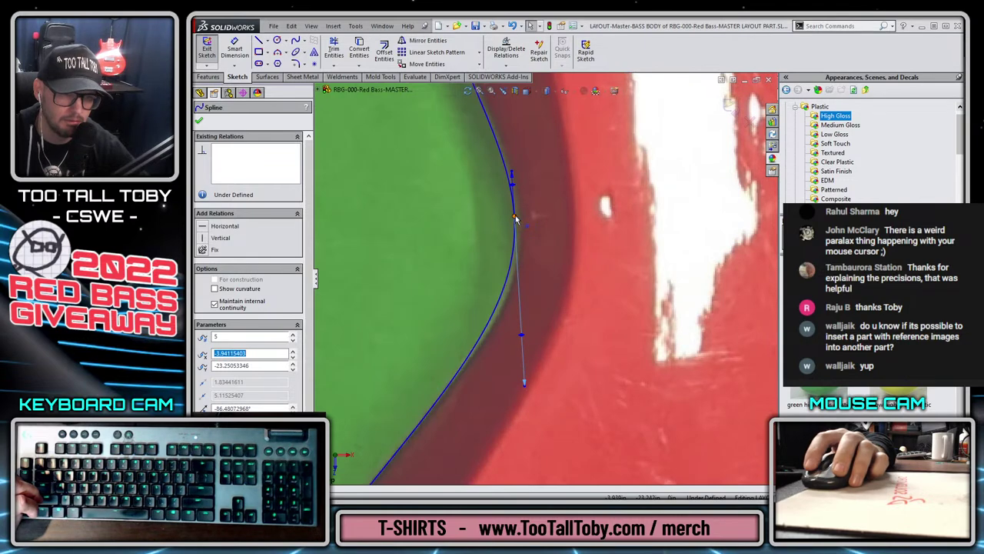
pyautogui.click(516, 218)
pyautogui.moveTo(526, 220)
pyautogui.mouseDown()
pyautogui.moveTo(518, 224)
pyautogui.moveTo(518, 211)
pyautogui.mouseUp()
pyautogui.scroll(5, 517, 211)
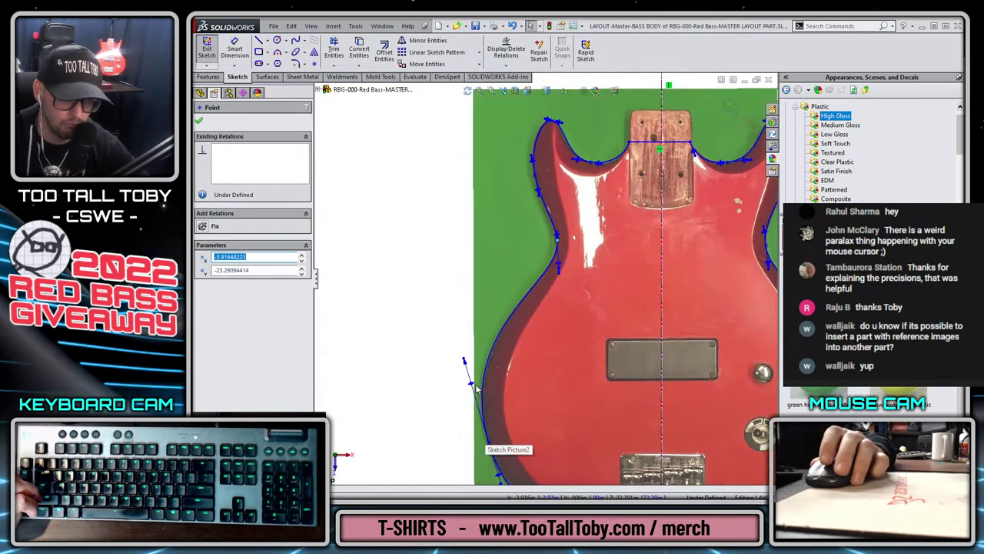
# - Adjust the outline spline's tangent at point 4 and reshape the upper bend of the horn
pyautogui.click(467, 352)
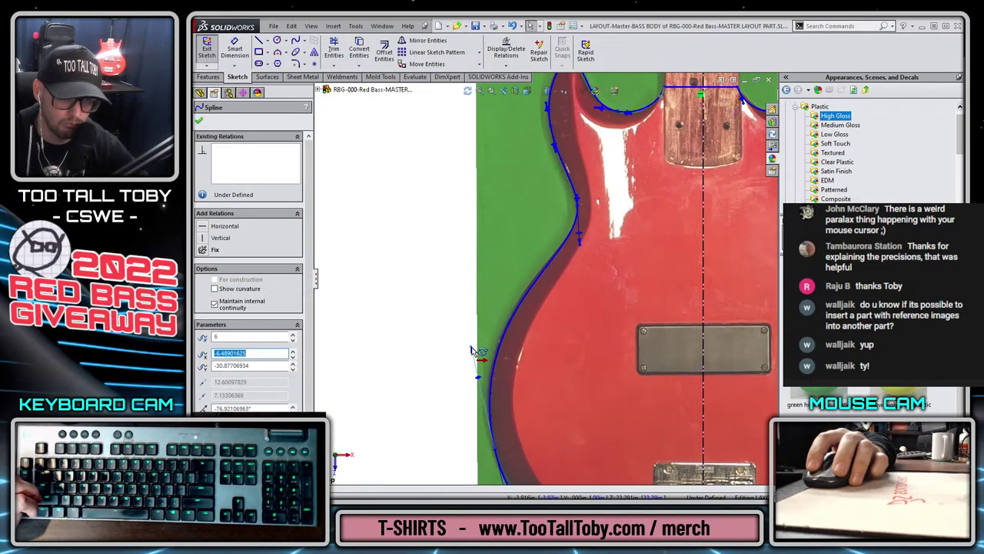
pyautogui.scroll(4, 482, 338)
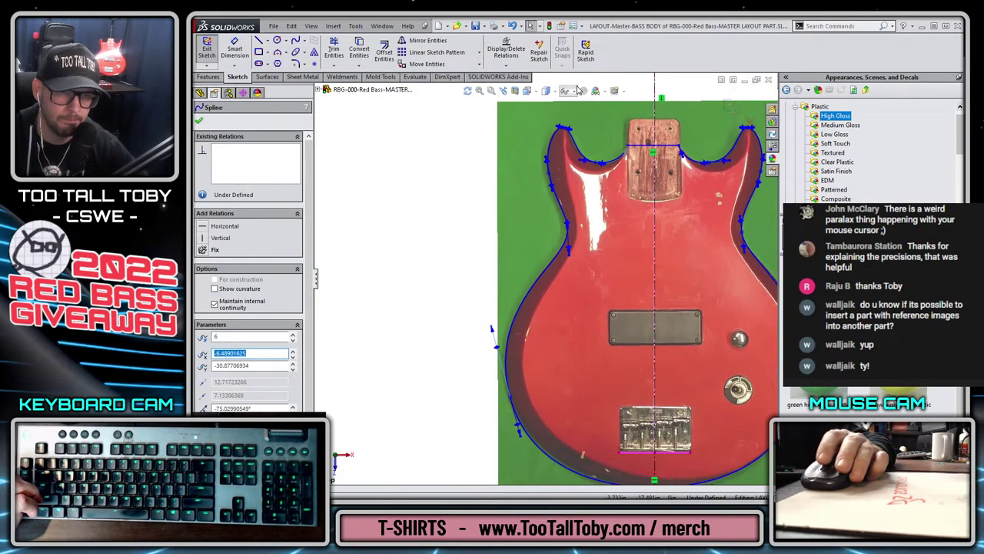
pyautogui.scroll(-6, 534, 233)
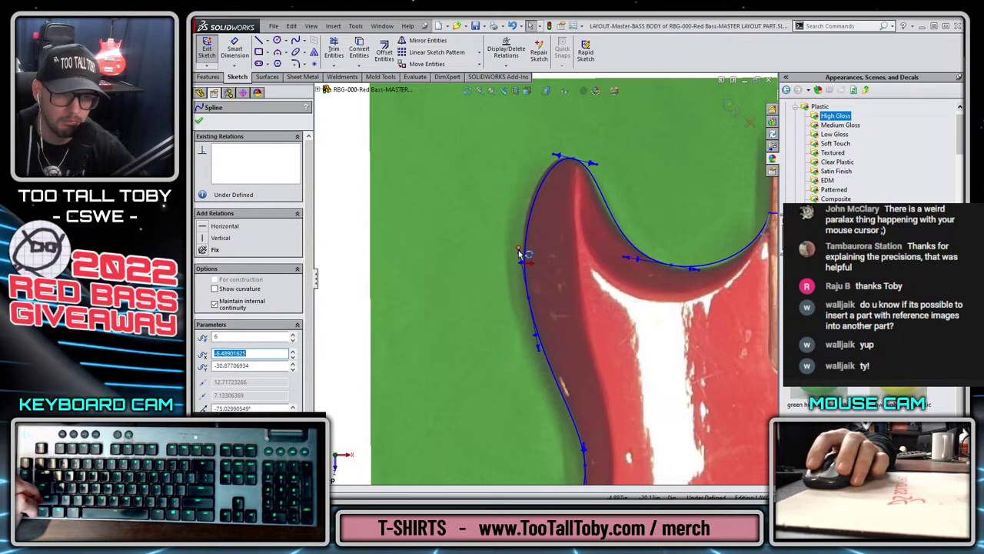
pyautogui.click(519, 252)
pyautogui.moveTo(519, 253); pyautogui.dragTo(519, 251)
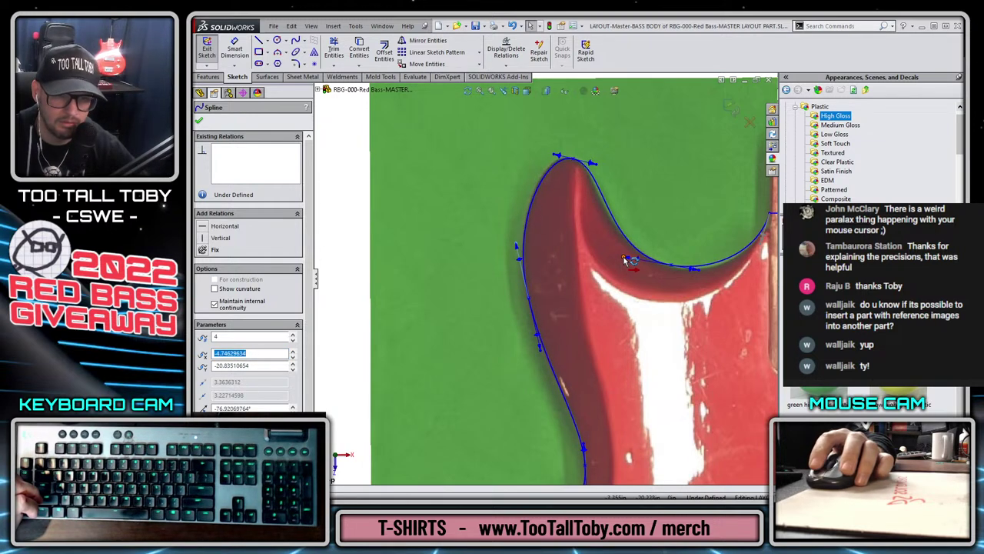
pyautogui.moveTo(626, 260); pyautogui.dragTo(618, 257)
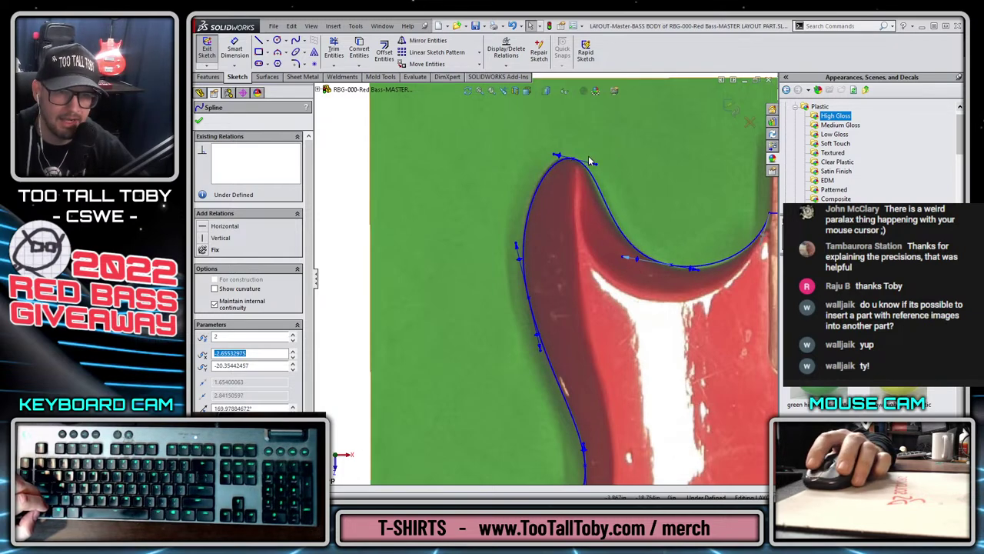
# - Move the horn-tip spline point onto the photo's edge at about -4.138, -18.771, then check it
pyautogui.scroll(-2, 590, 161)
pyautogui.click(559, 176)
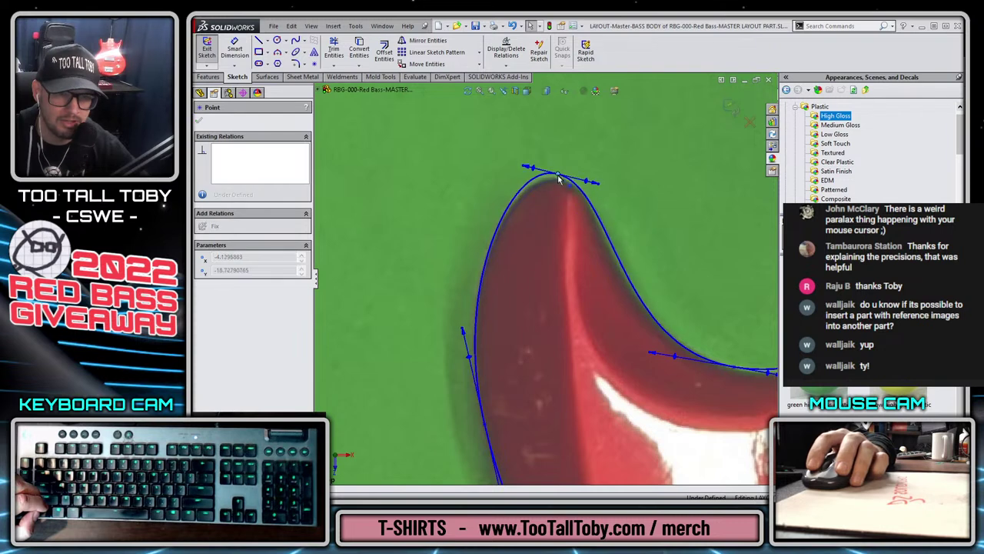
pyautogui.moveTo(559, 178); pyautogui.dragTo(560, 181)
pyautogui.click(600, 195)
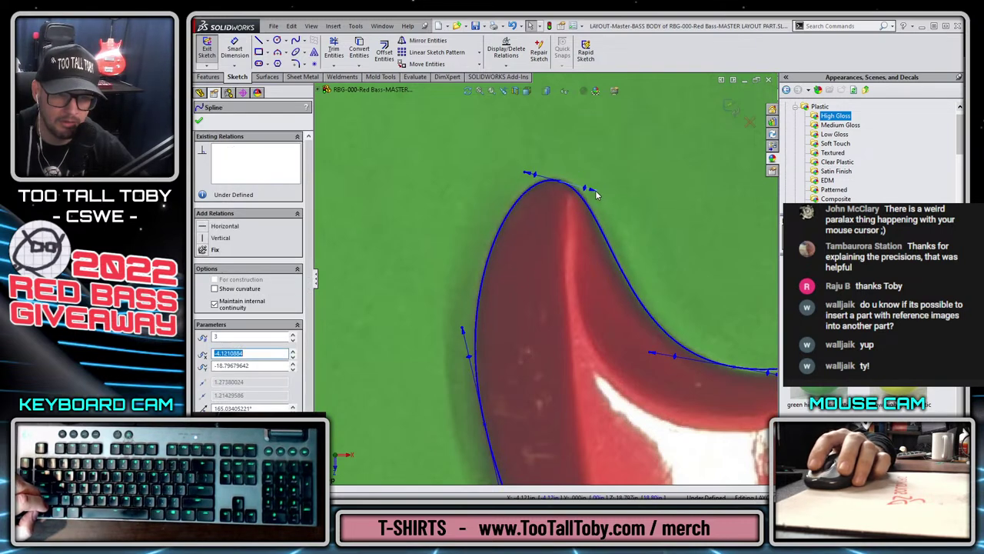
pyautogui.press('Escape')
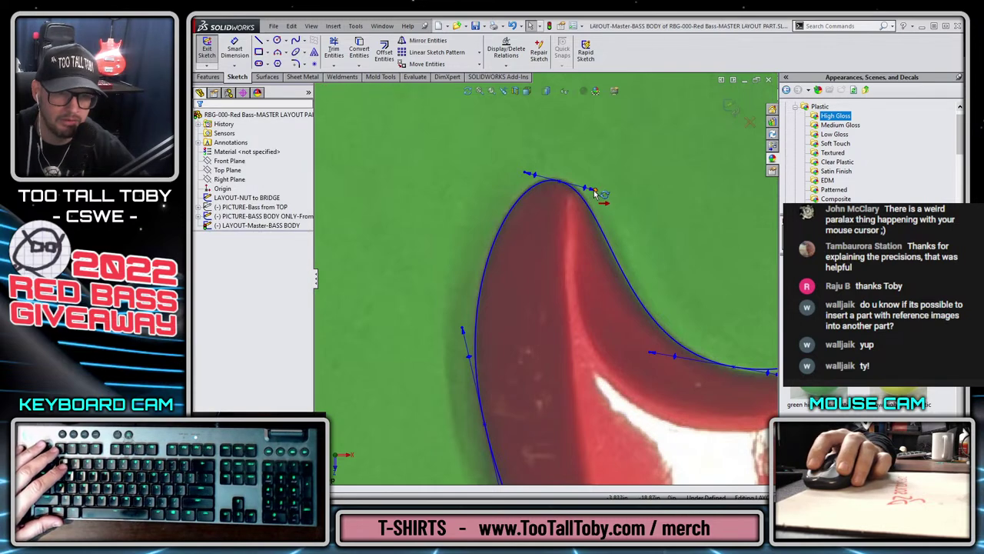
pyautogui.click(594, 191)
pyautogui.press('Escape')
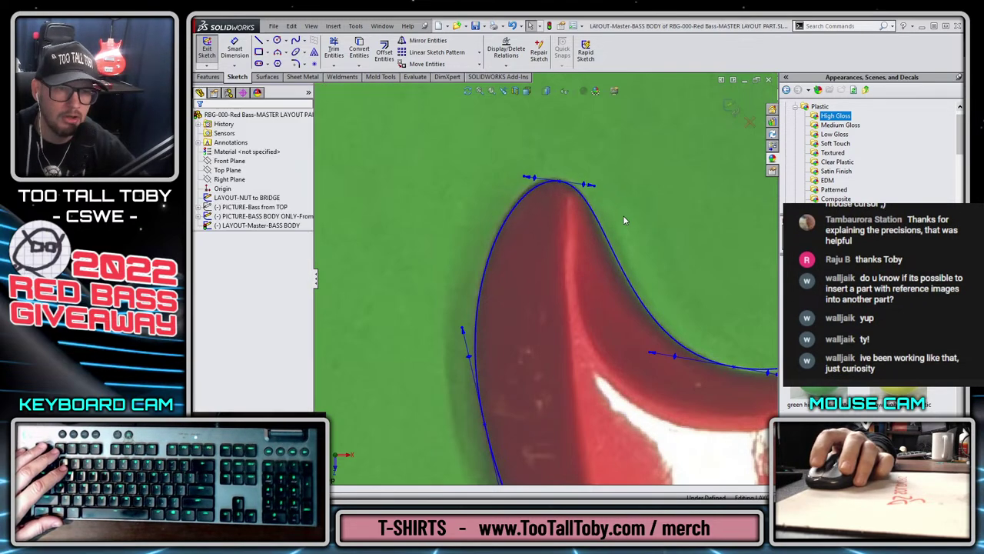
pyautogui.scroll(-3, 626, 257)
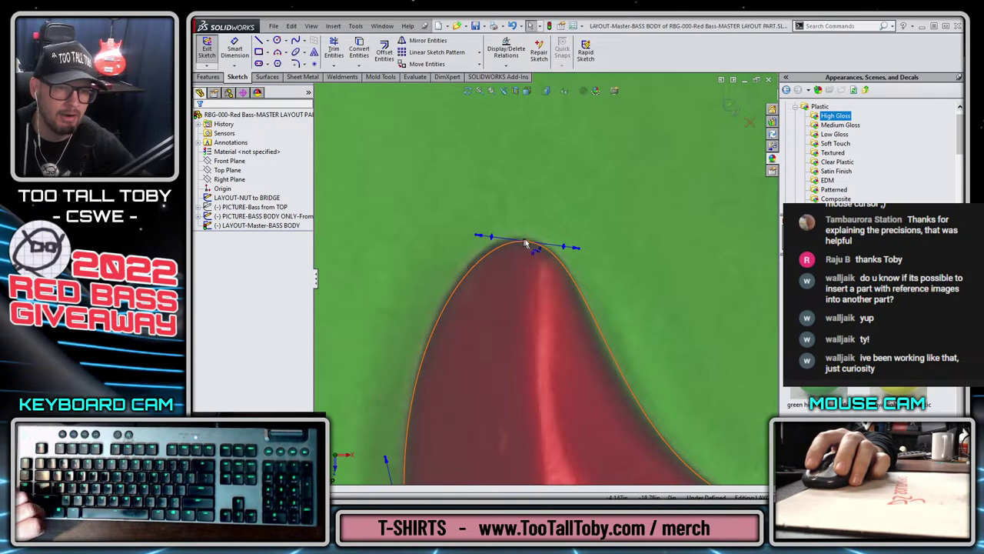
pyautogui.click(526, 241)
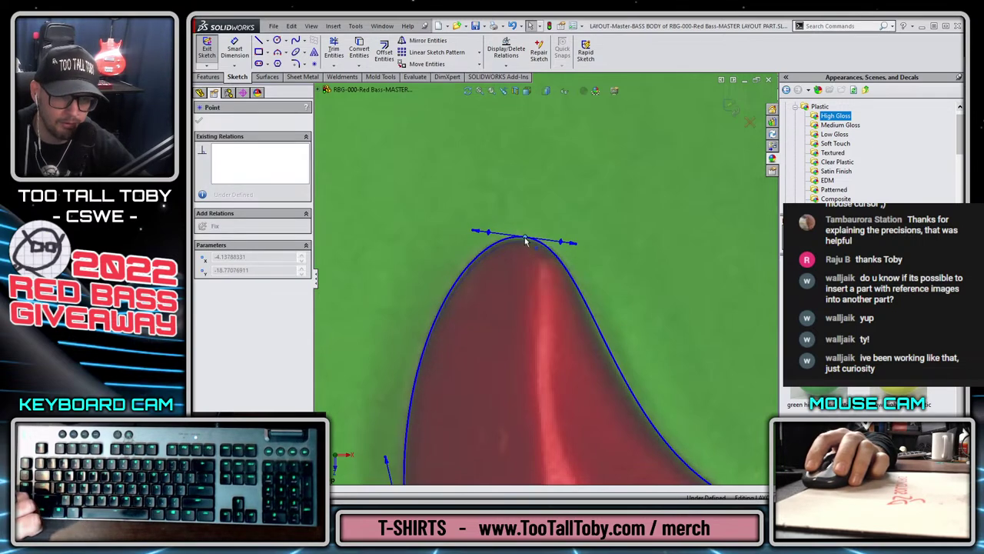
pyautogui.press('Escape')
pyautogui.scroll(5, 615, 311)
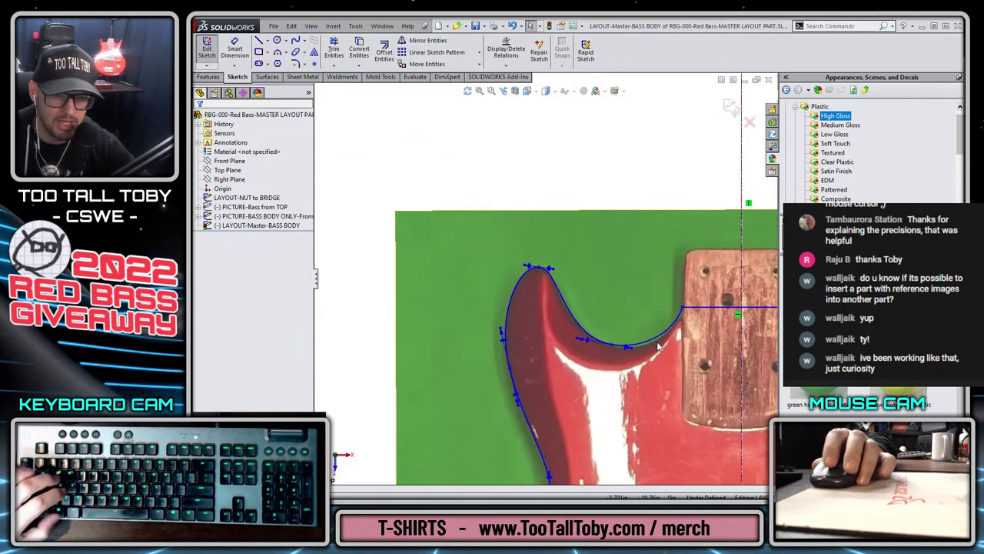
pyautogui.scroll(-3, 472, 305)
pyautogui.scroll(-3, 471, 305)
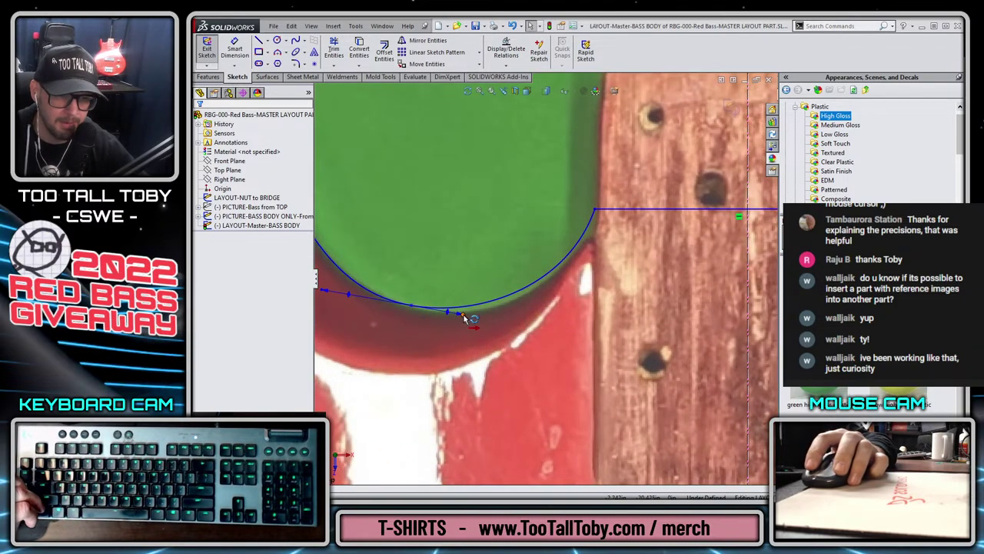
# - Pull the left spline end point toward the neck pocket corner, then check the side curve and pocket line
pyautogui.click(460, 315)
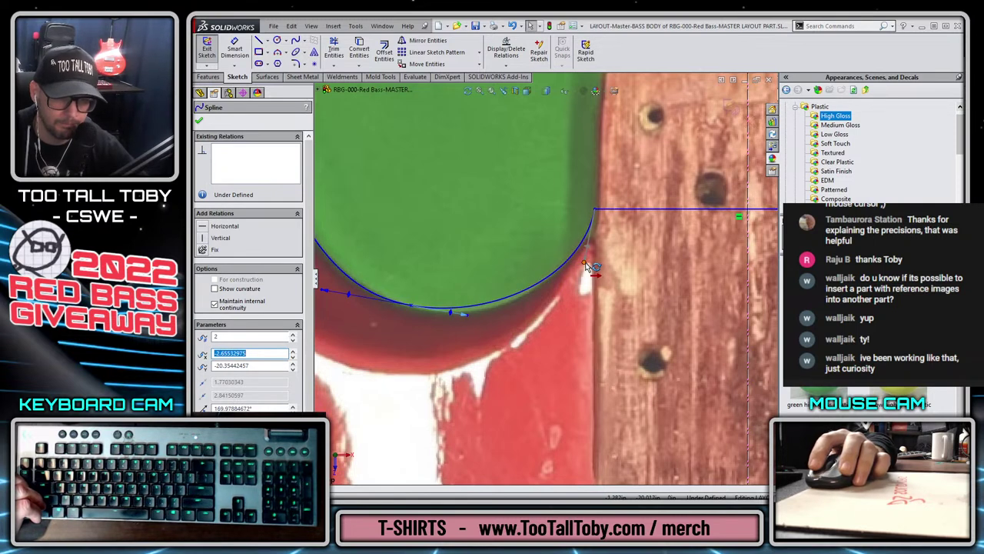
pyautogui.moveTo(586, 265); pyautogui.dragTo(569, 276)
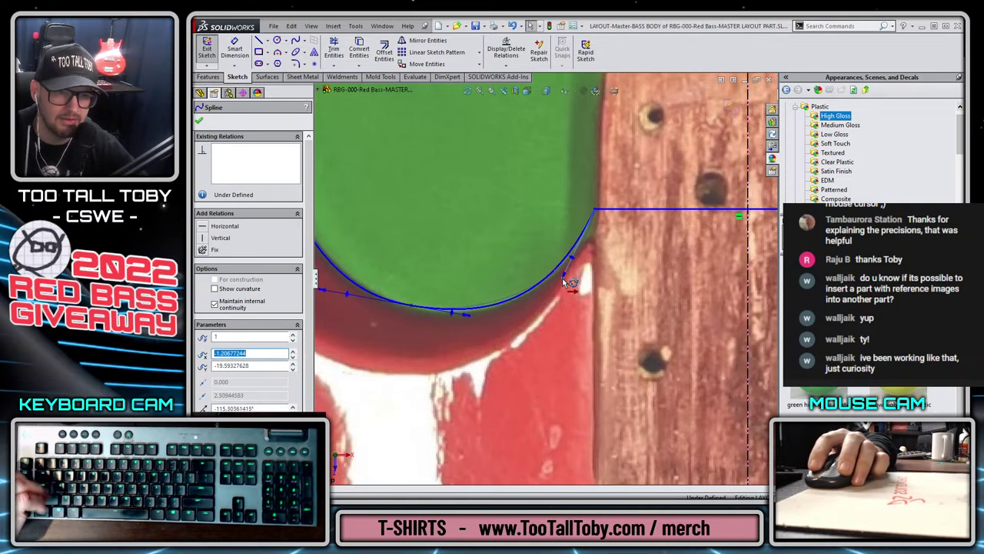
pyautogui.press('Escape')
pyautogui.scroll(3, 606, 263)
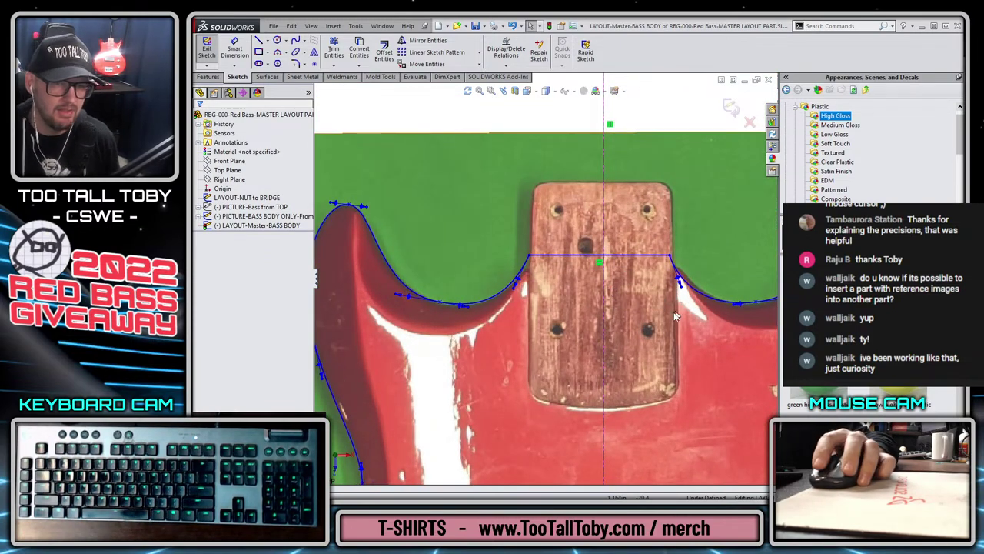
pyautogui.scroll(-2, 580, 249)
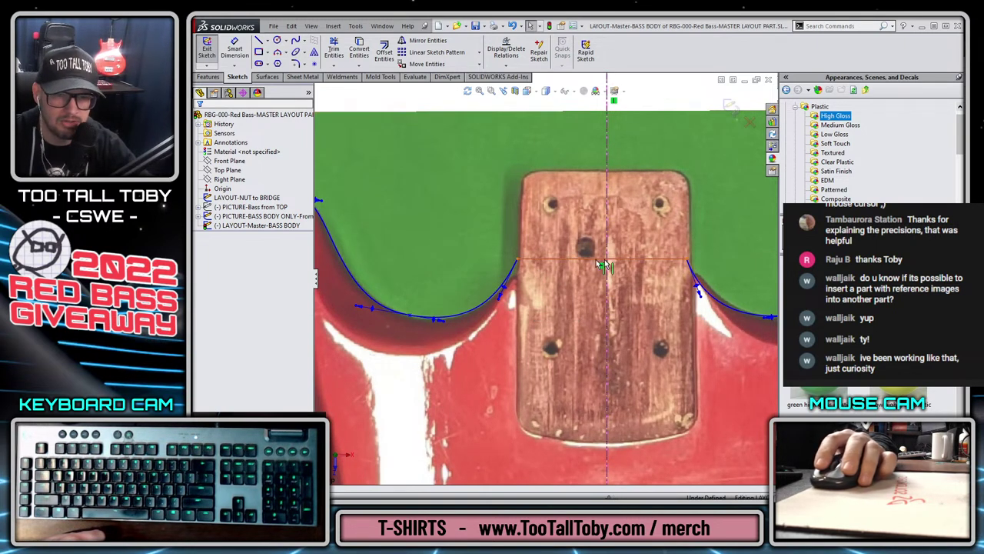
pyautogui.moveTo(517, 263); pyautogui.dragTo(532, 260)
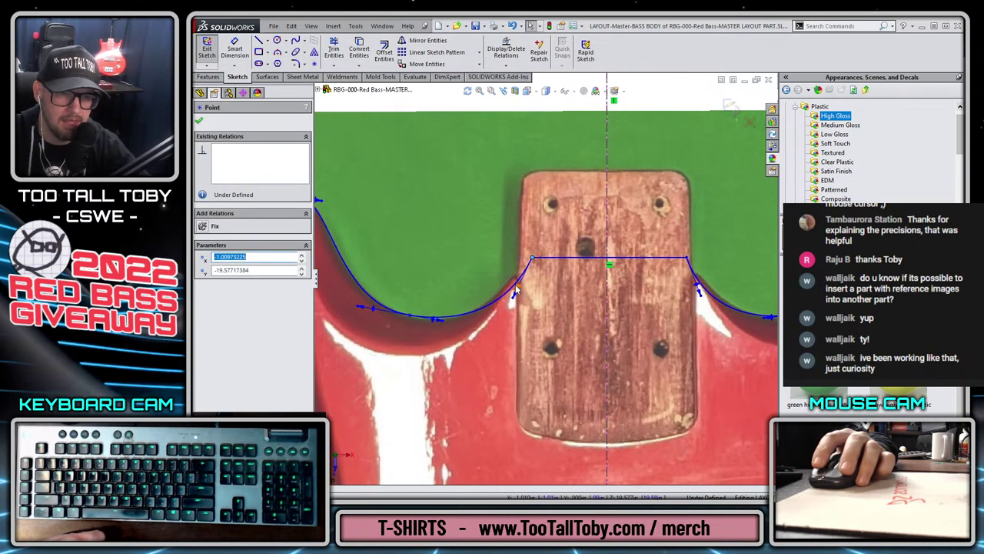
pyautogui.click(512, 298)
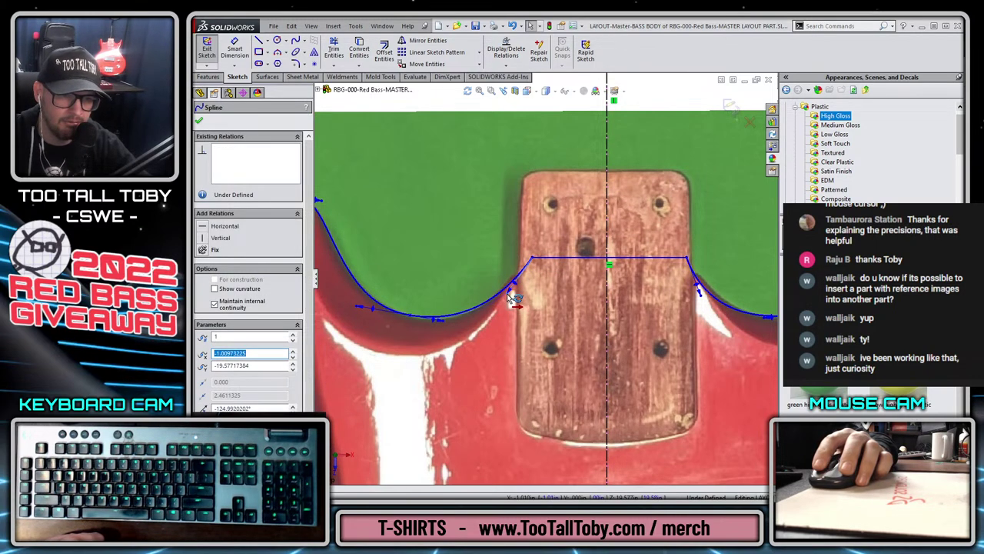
pyautogui.click(553, 263)
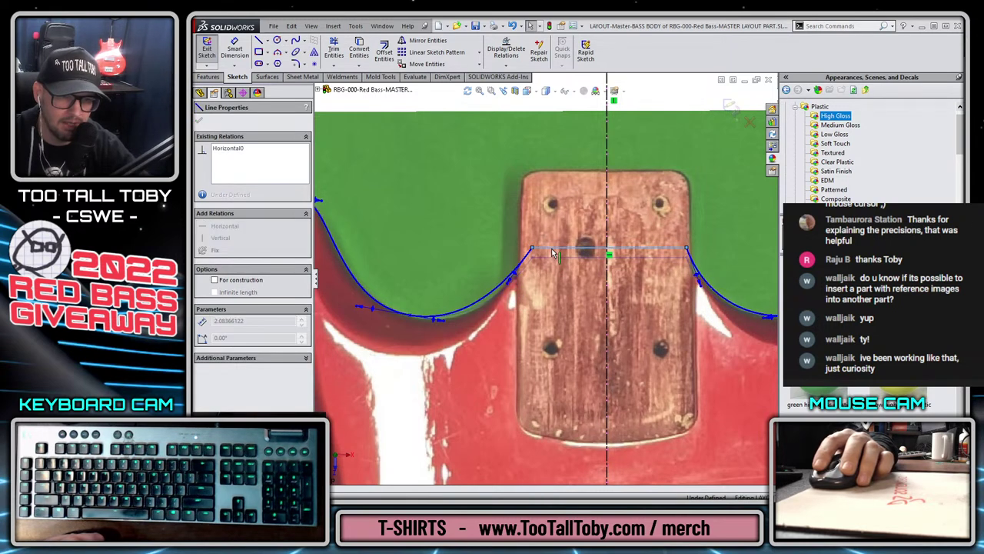
pyautogui.click(508, 285)
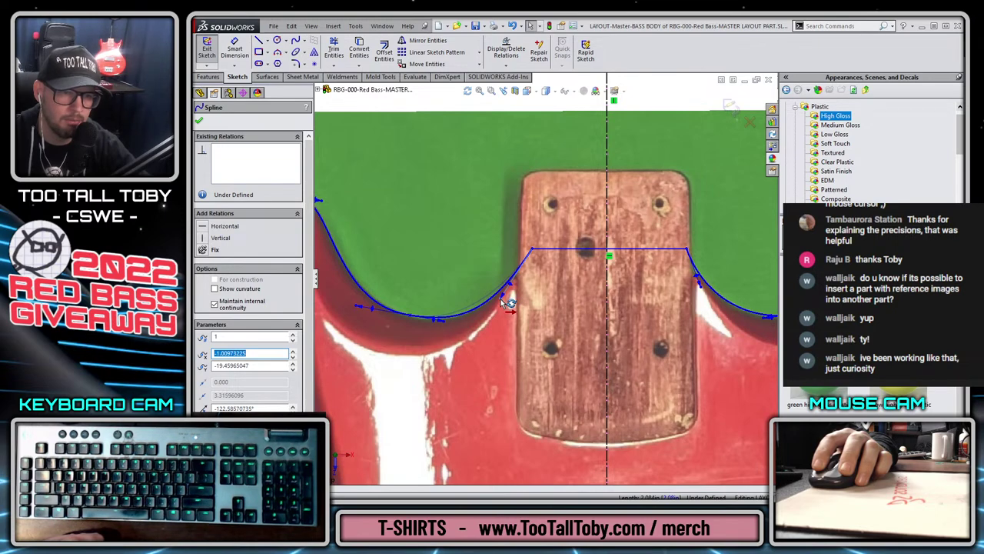
pyautogui.scroll(1, 542, 284)
pyautogui.scroll(-2, 697, 314)
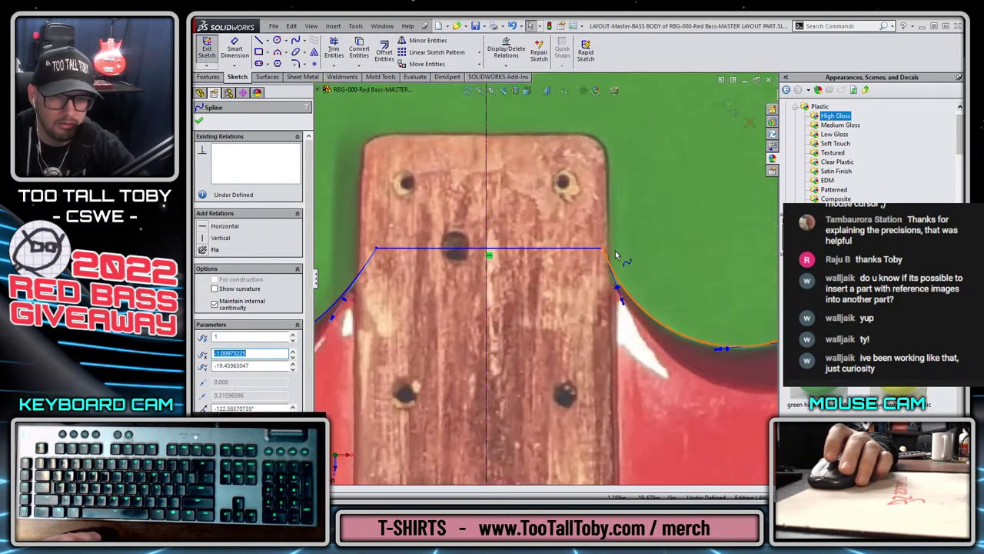
# - Settle the right end point on the pocket's right corner at about 1.037, -19.427
pyautogui.click(602, 250)
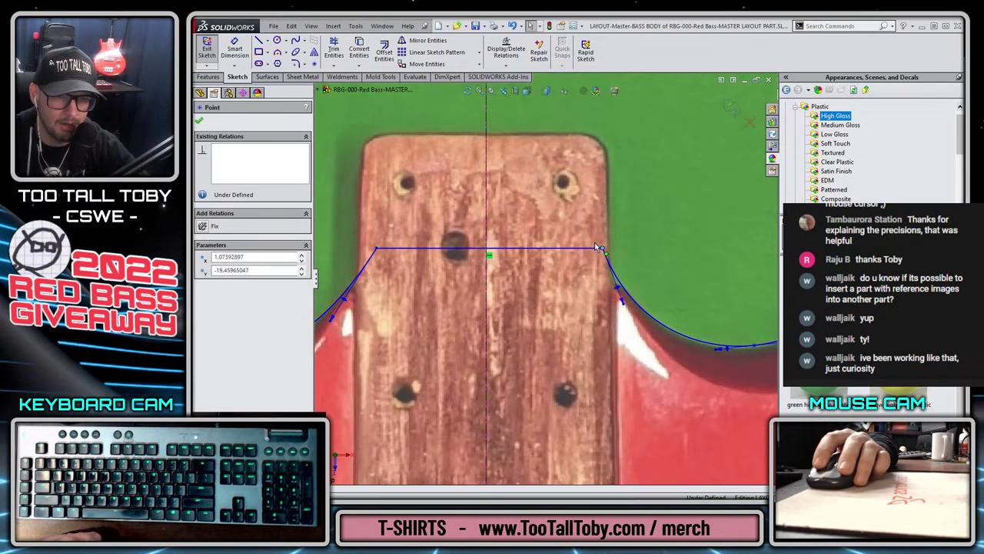
pyautogui.moveTo(598, 247)
pyautogui.mouseDown()
pyautogui.moveTo(586, 242)
pyautogui.moveTo(585, 251)
pyautogui.moveTo(600, 248)
pyautogui.mouseUp()
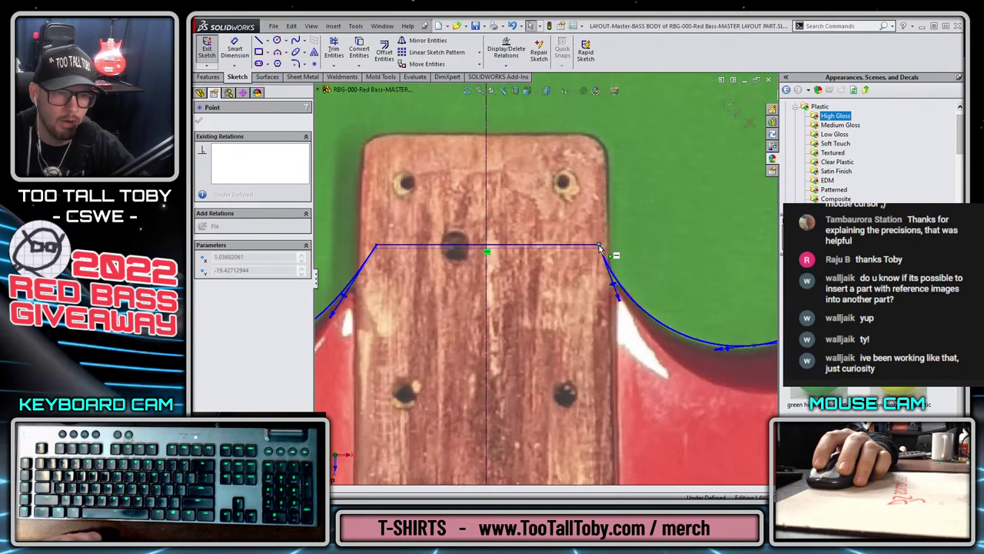
pyautogui.moveTo(600, 247); pyautogui.dragTo(601, 247)
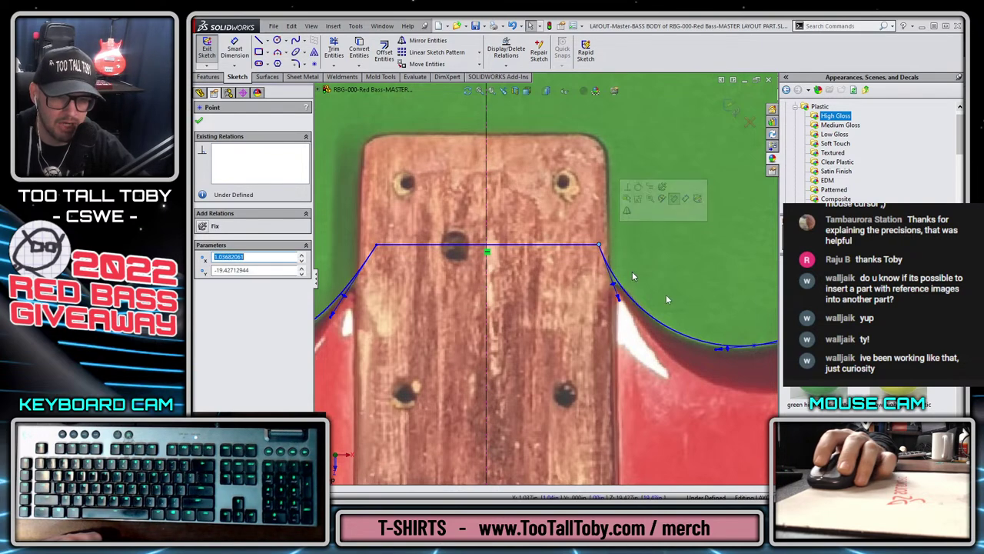
pyautogui.scroll(2, 666, 295)
pyautogui.scroll(-2, 658, 323)
pyautogui.scroll(-3, 659, 323)
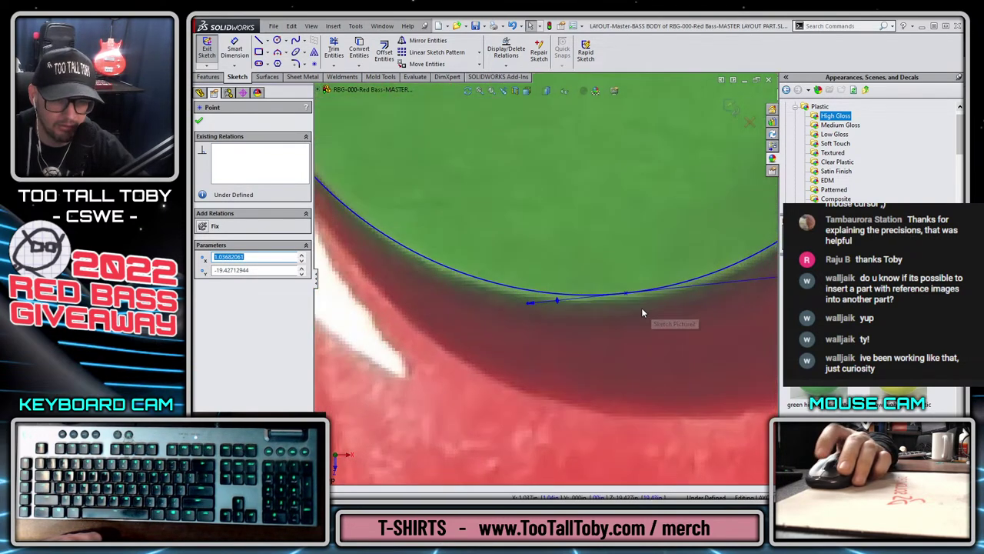
pyautogui.scroll(4, 627, 297)
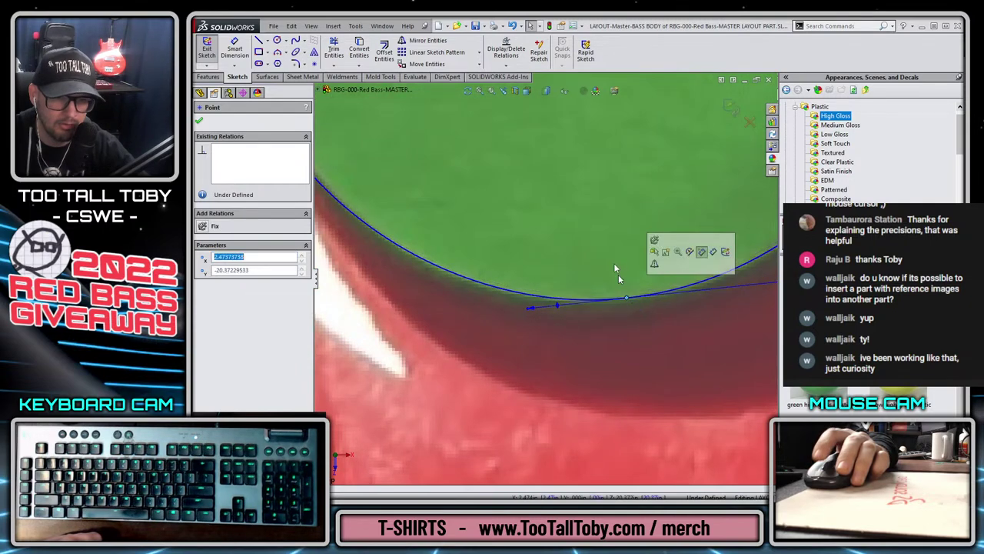
pyautogui.scroll(6, 584, 218)
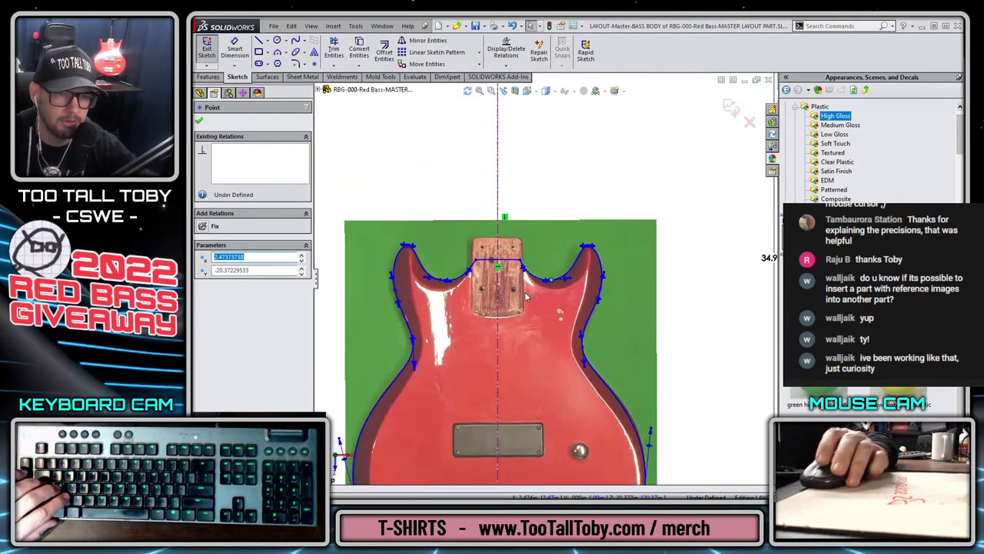
pyautogui.press('Escape')
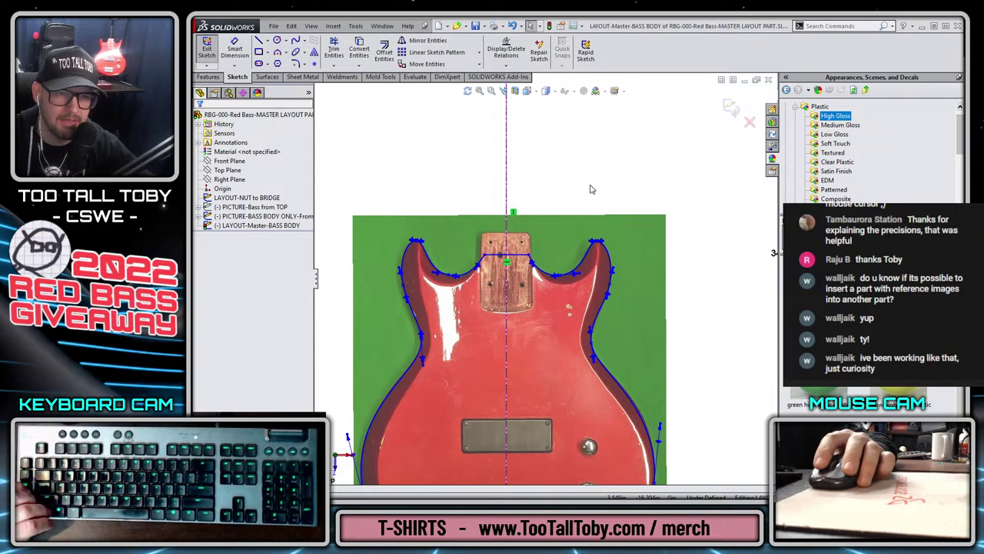
pyautogui.scroll(-3, 470, 292)
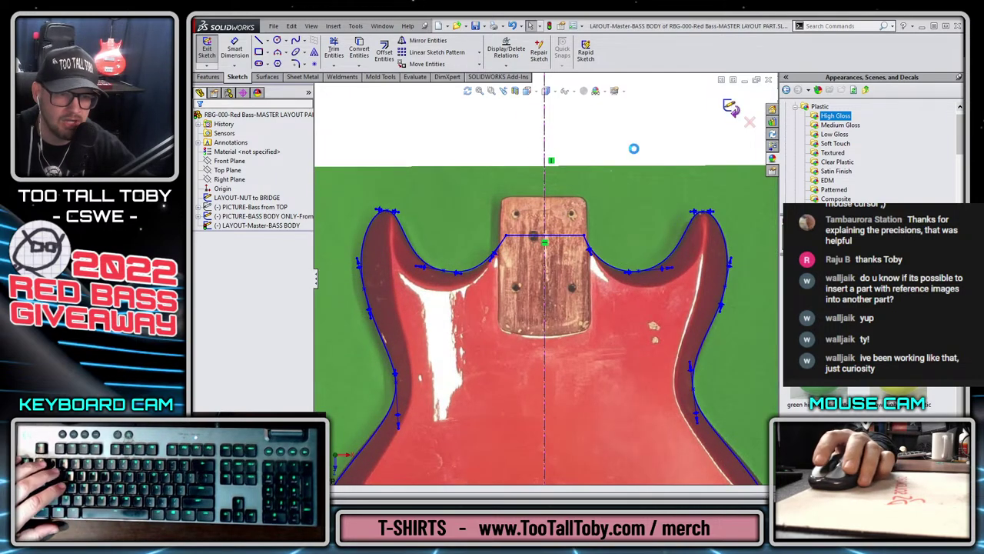
# - Reopen the LAYOUT-Master-BASS BODY sketch for editing
pyautogui.click(241, 227)
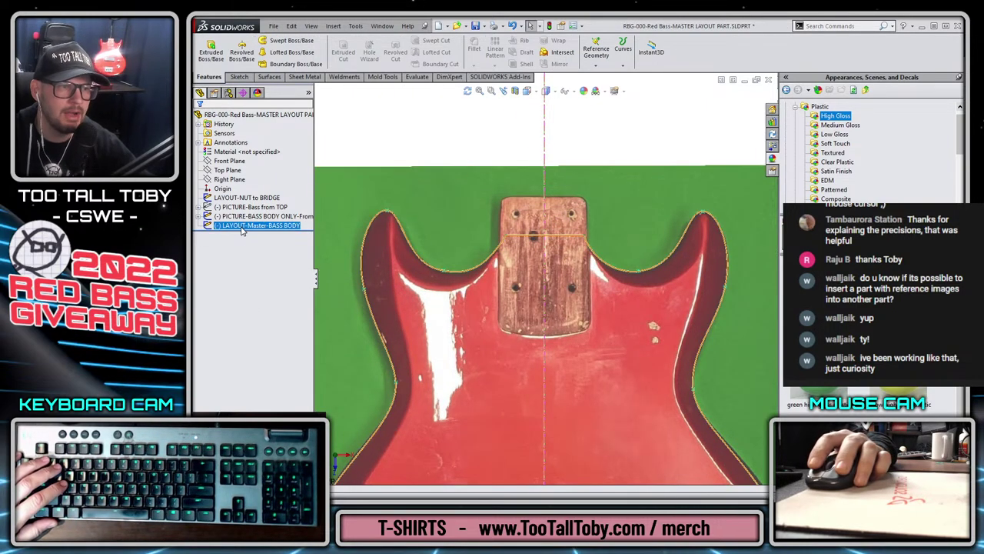
pyautogui.rightClick(242, 228)
pyautogui.press('Escape')
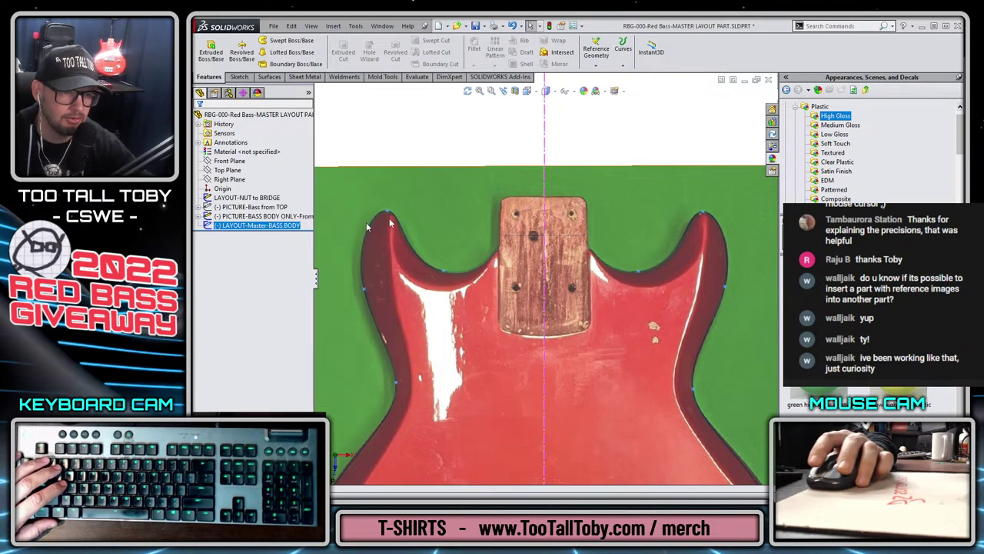
pyautogui.click(403, 127)
pyautogui.click(254, 225)
pyautogui.rightClick(254, 226)
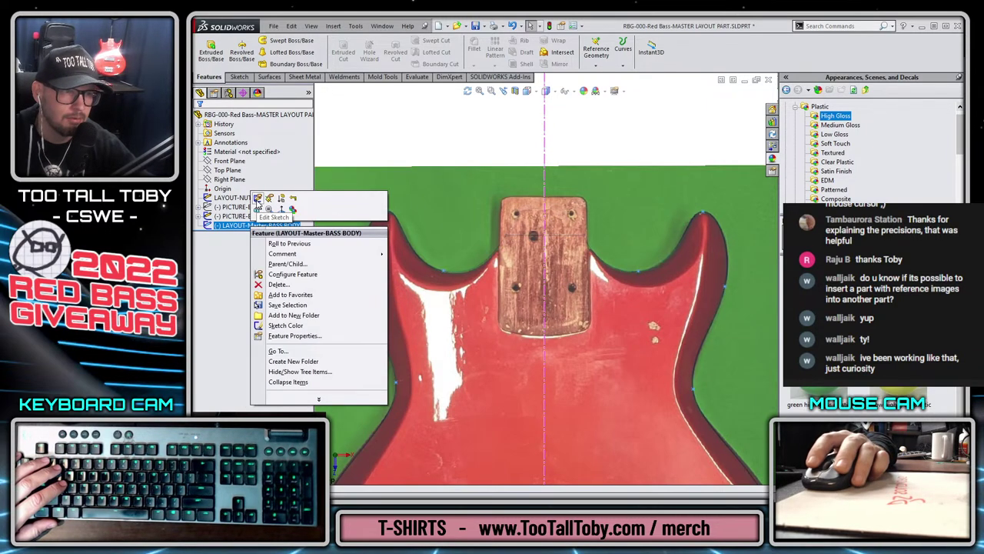
pyautogui.click(259, 202)
pyautogui.scroll(-2, 553, 243)
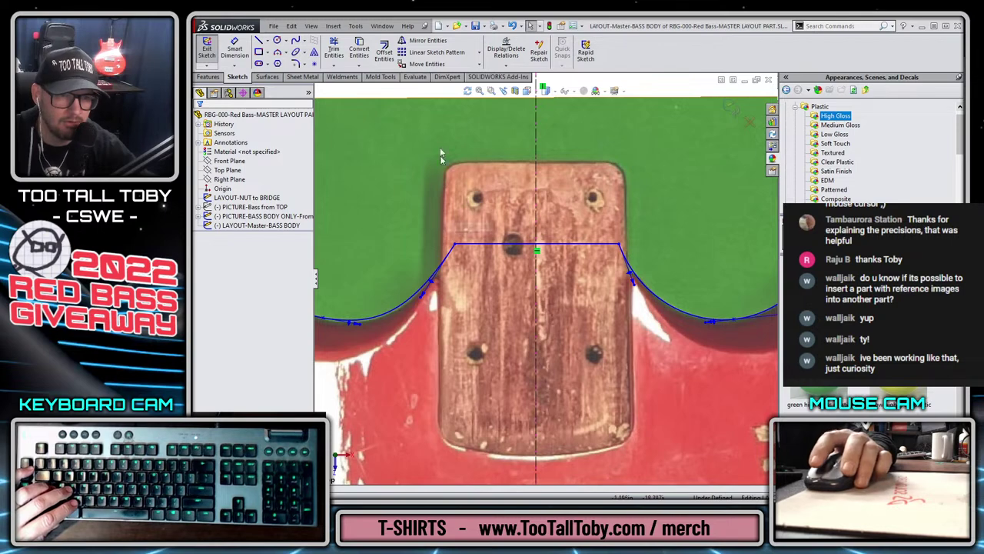
pyautogui.scroll(1, 585, 415)
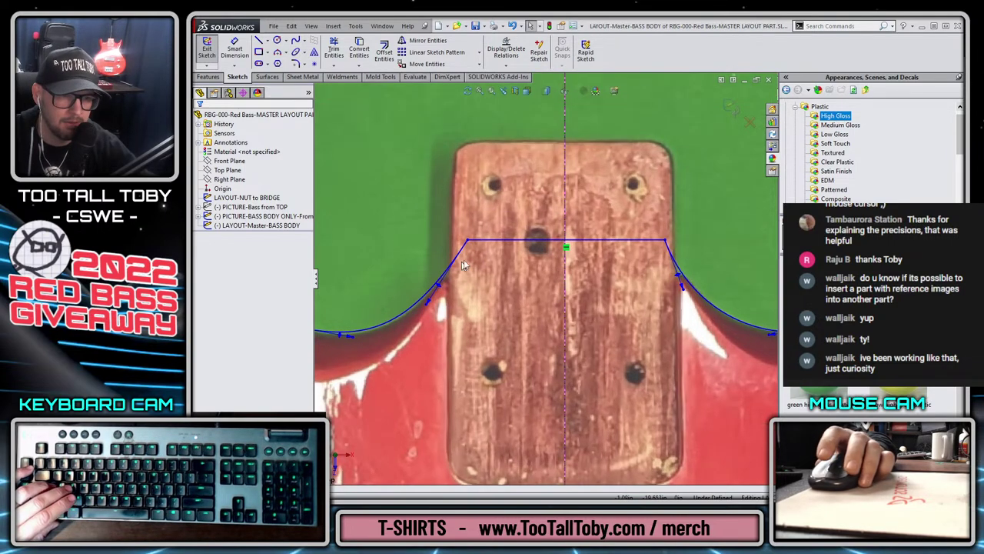
pyautogui.scroll(-1, 461, 419)
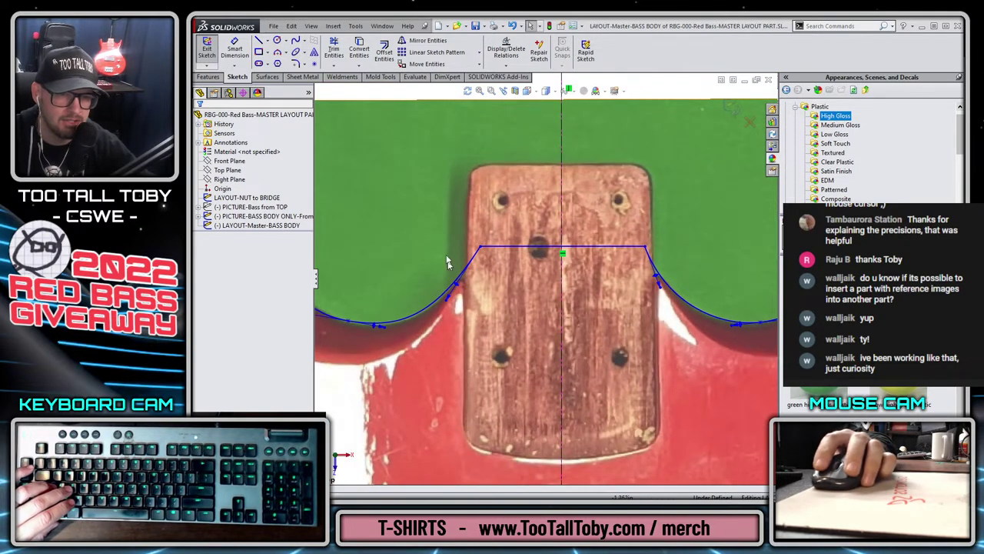
# - Draw a vertical line up the neck pocket's left edge, ending near -1.139, -18.600
pyautogui.press('s')
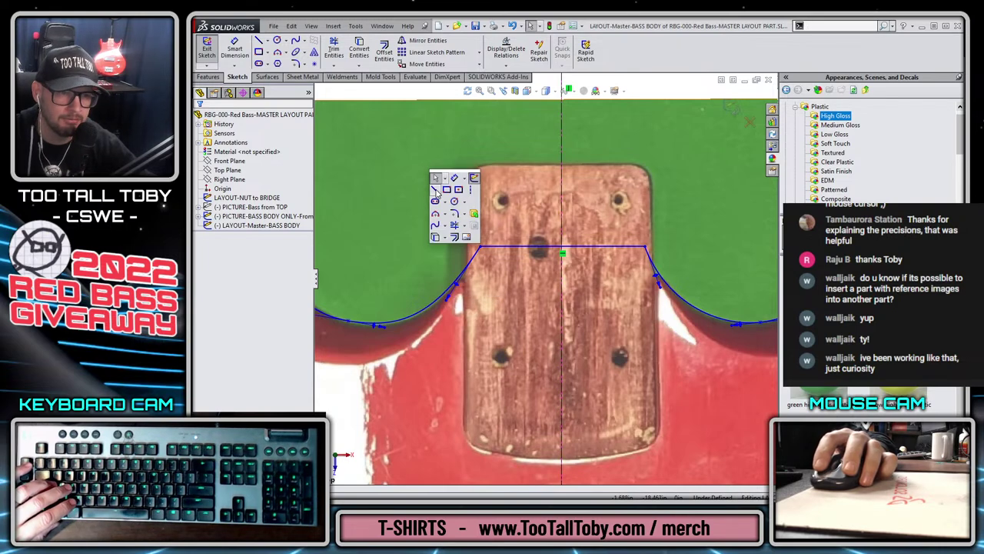
pyautogui.click(436, 189)
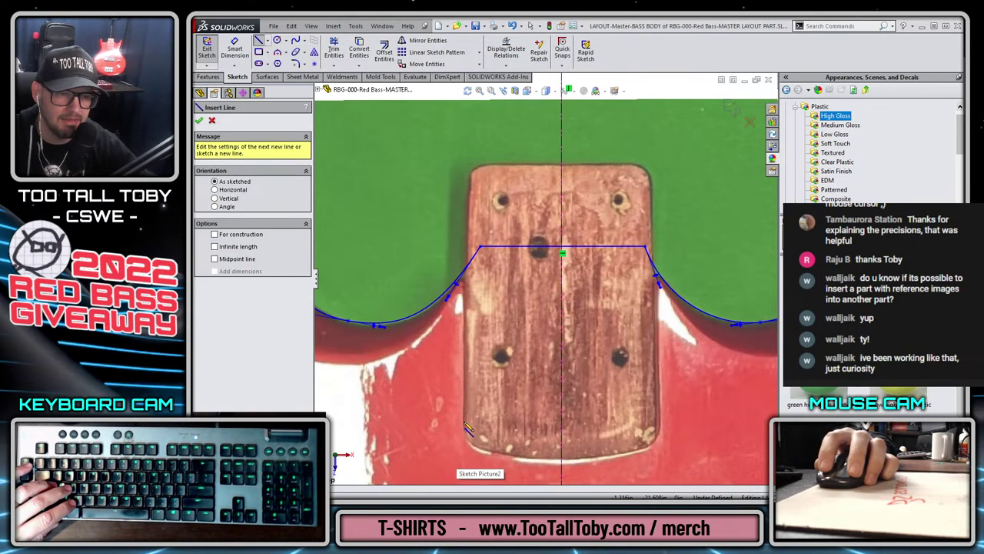
pyautogui.click(464, 422)
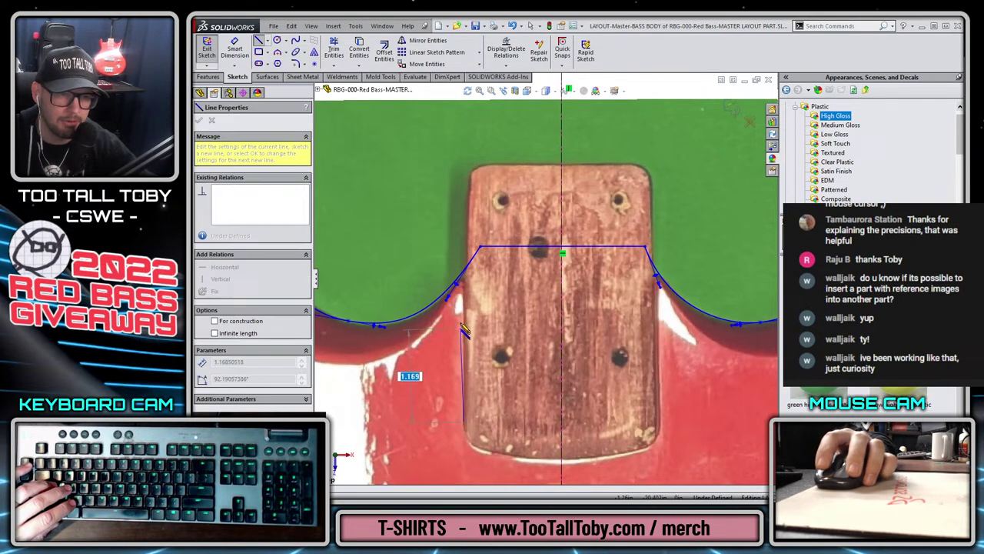
pyautogui.click(470, 177)
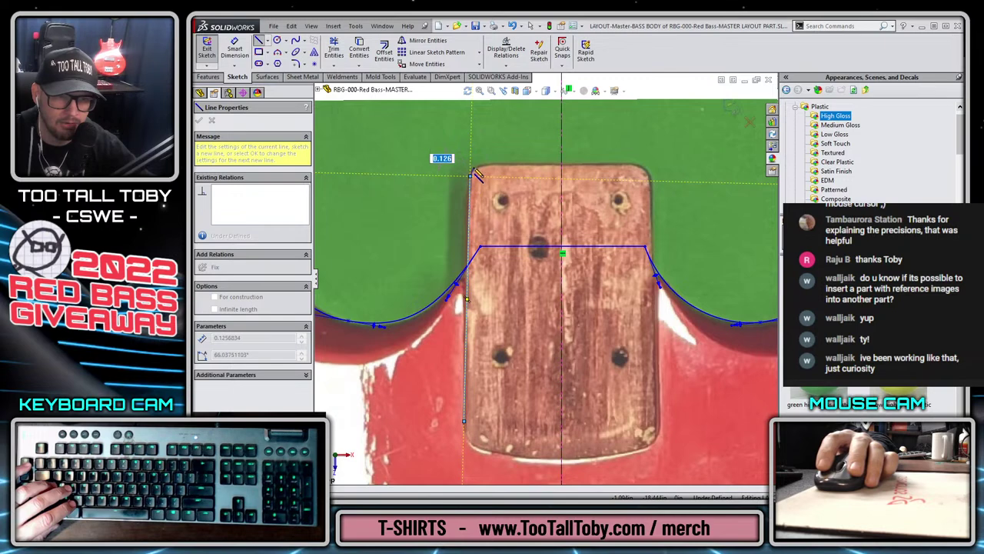
pyautogui.scroll(-3, 471, 140)
pyautogui.scroll(-3, 492, 171)
pyautogui.scroll(-2, 461, 254)
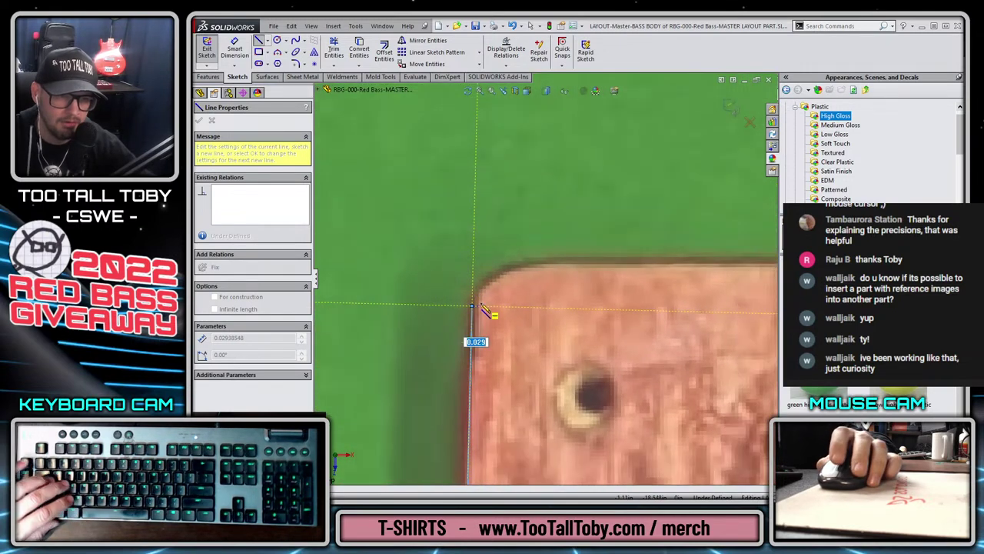
pyautogui.press('Escape')
pyautogui.click(473, 321)
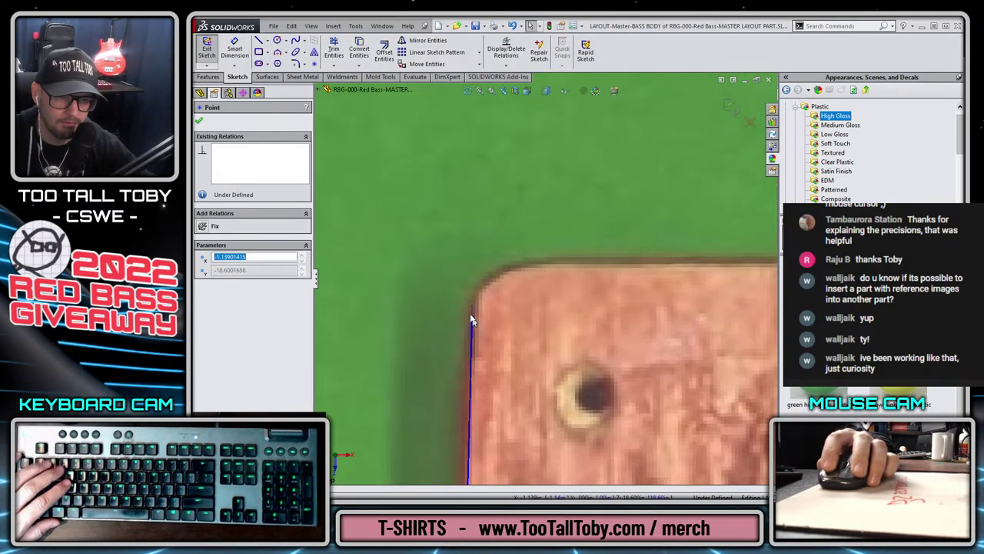
# - Trace the pocket's rounded top-left corner, top edge and top-right corner arc
pyautogui.click(445, 233)
pyautogui.press('s')
pyautogui.click(483, 271)
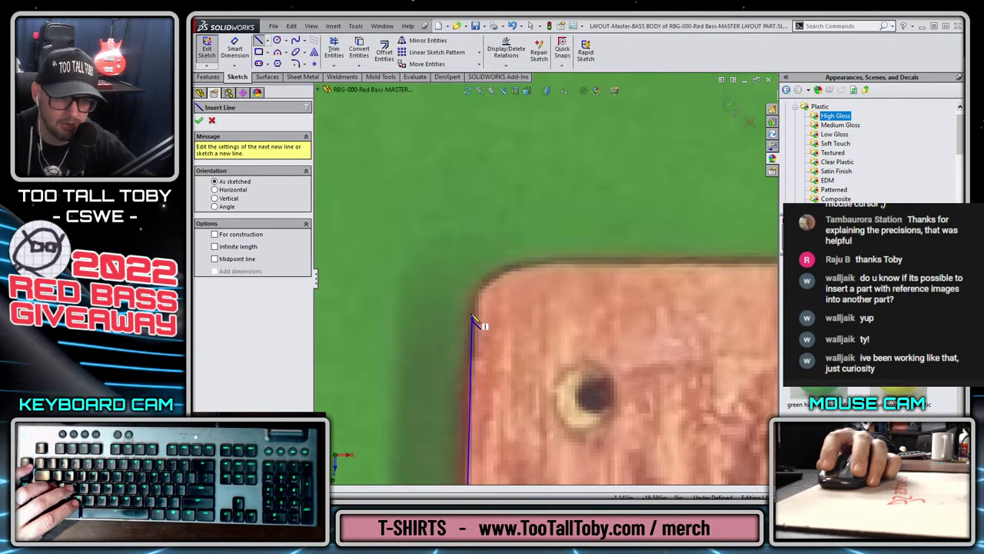
pyautogui.click(472, 321)
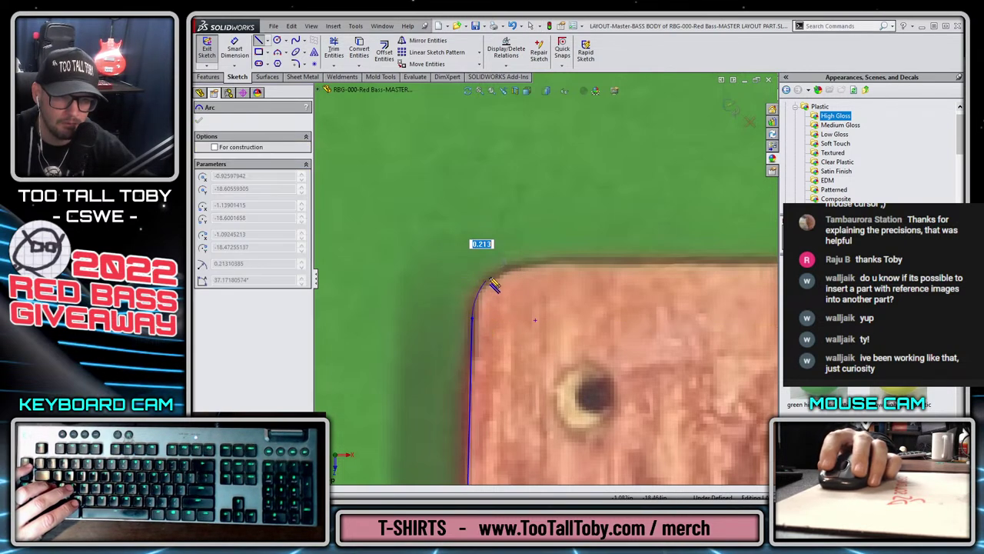
pyautogui.click(537, 265)
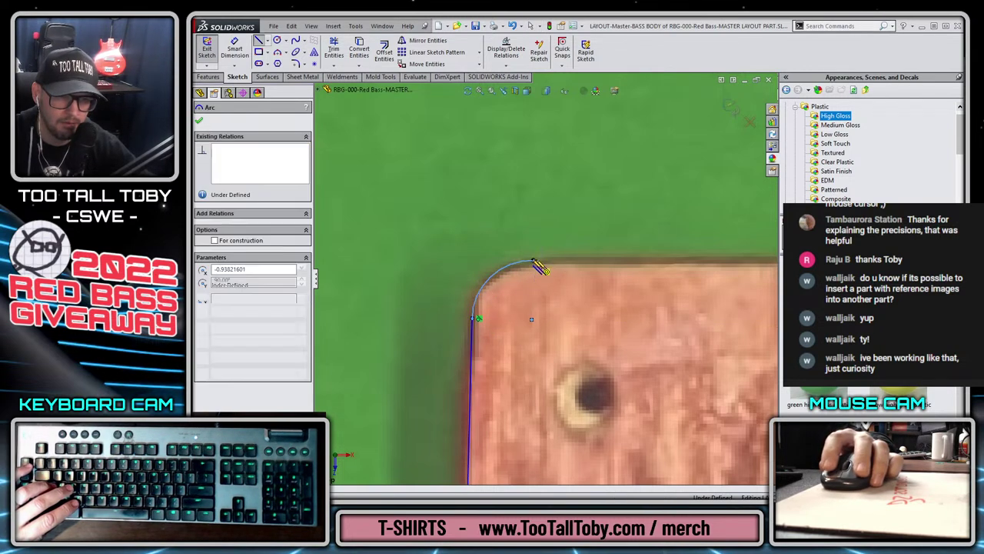
pyautogui.press('z')
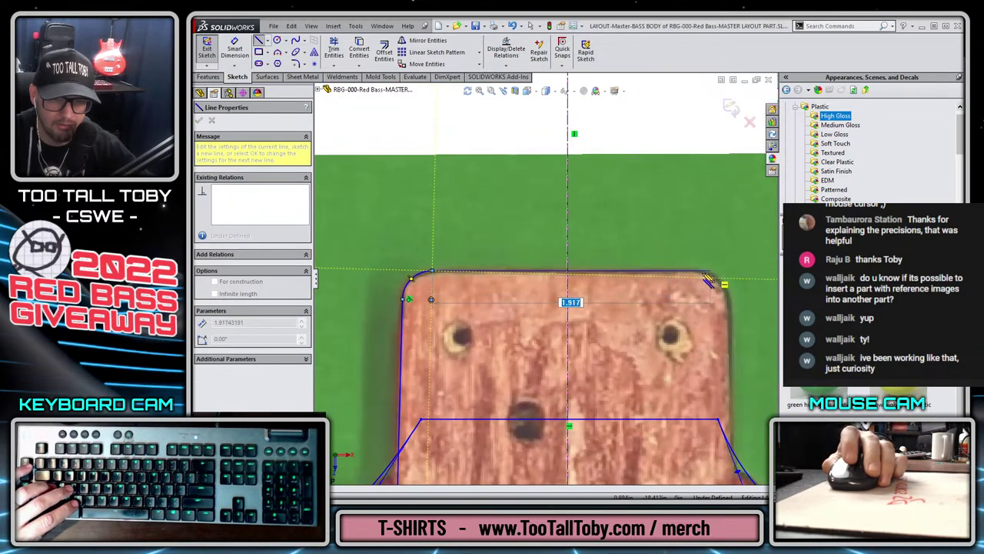
pyautogui.click(692, 271)
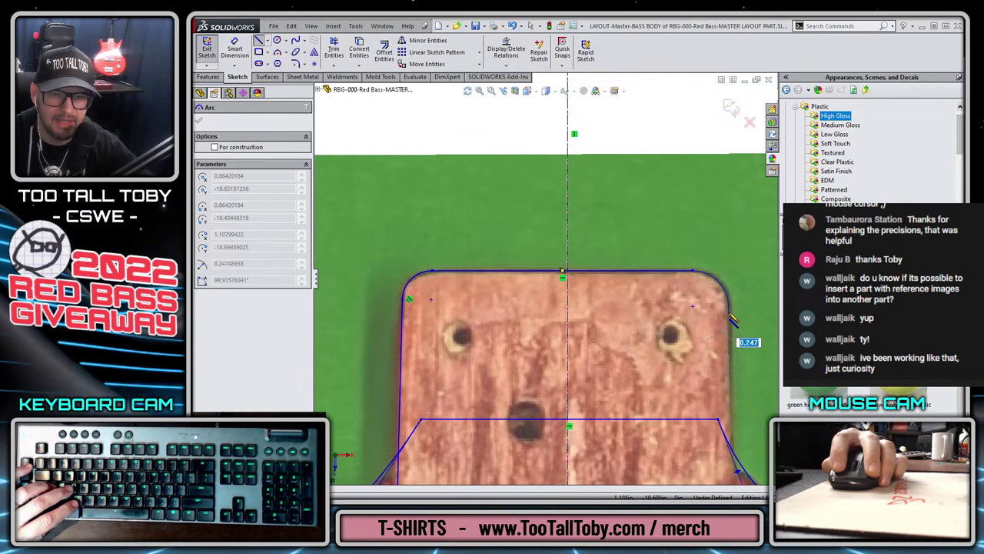
pyautogui.click(733, 309)
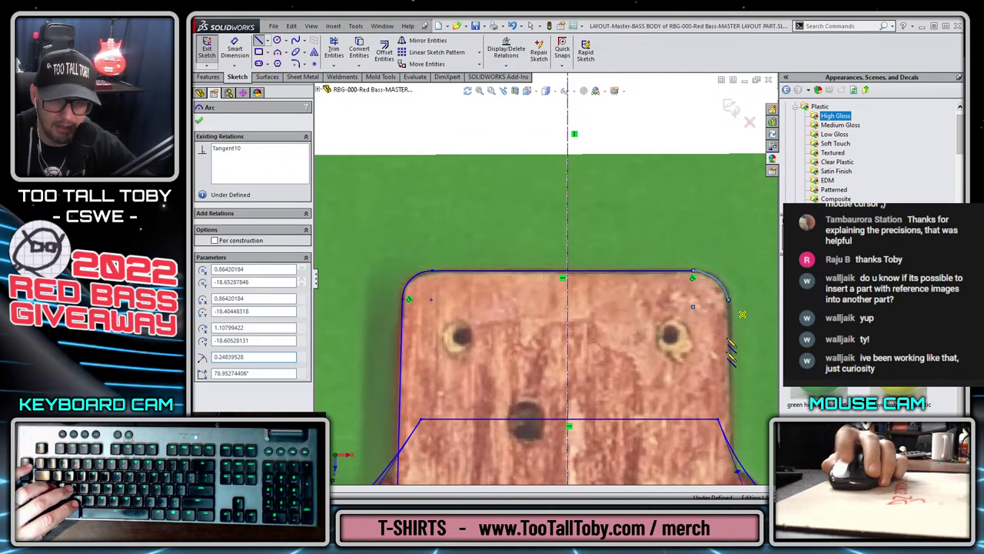
# - Draw the right side line and pull its end down to the pocket bottom
pyautogui.scroll(-4, 676, 346)
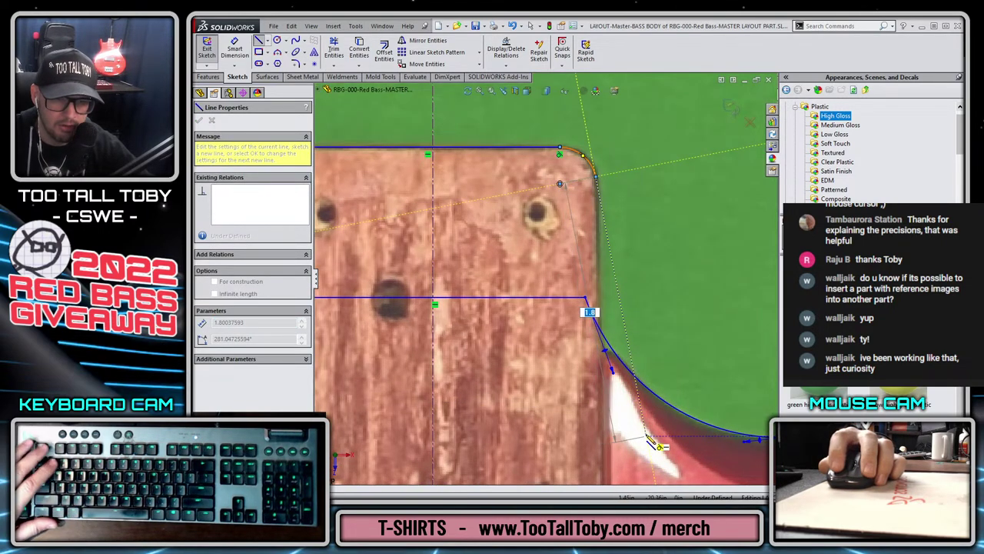
pyautogui.click(645, 439)
pyautogui.press('Escape')
pyautogui.scroll(4, 589, 375)
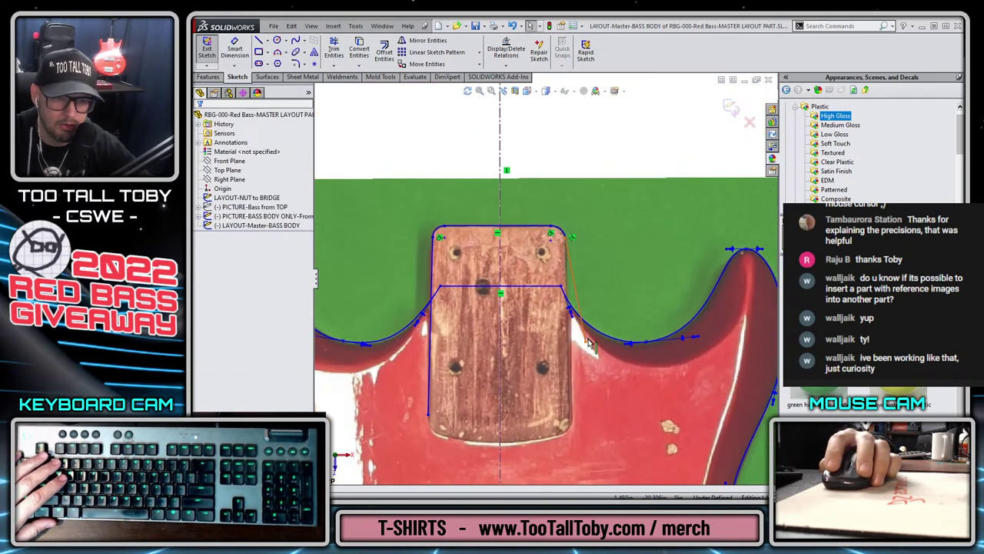
pyautogui.click(575, 363)
pyautogui.moveTo(571, 400); pyautogui.dragTo(573, 419)
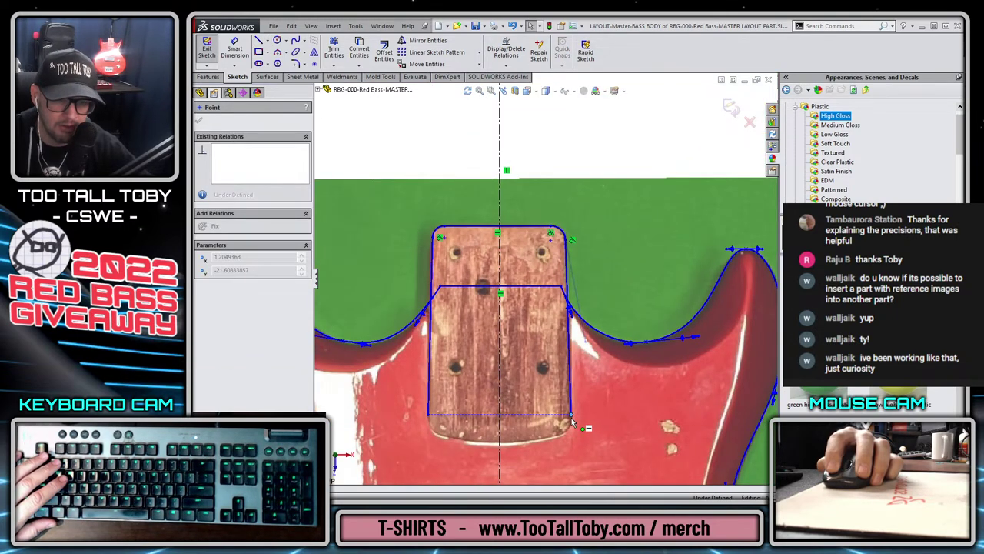
# - Draw a 3-point arc along the neck pocket's curved bottom edge
pyautogui.scroll(-5, 431, 450)
pyautogui.press('s')
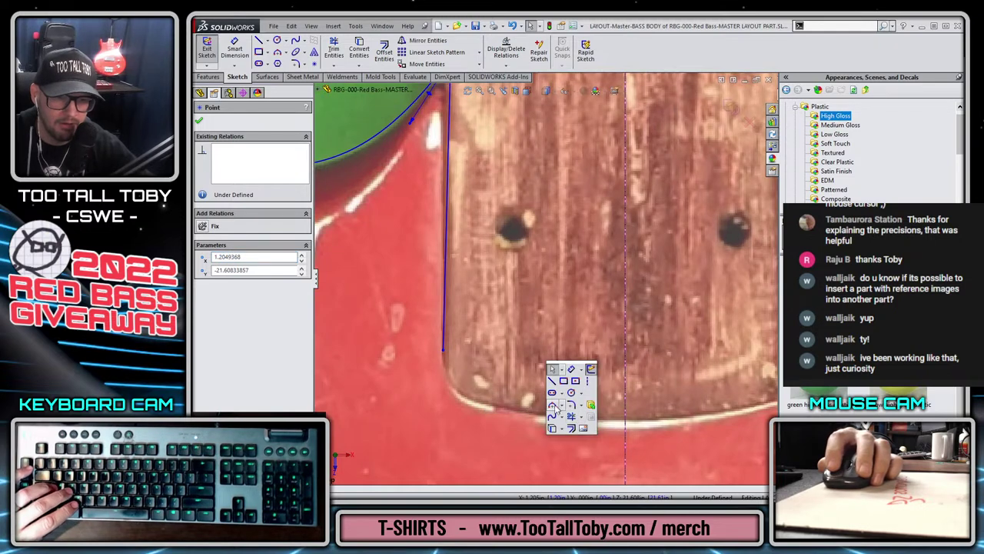
pyautogui.click(553, 405)
pyautogui.scroll(4, 549, 409)
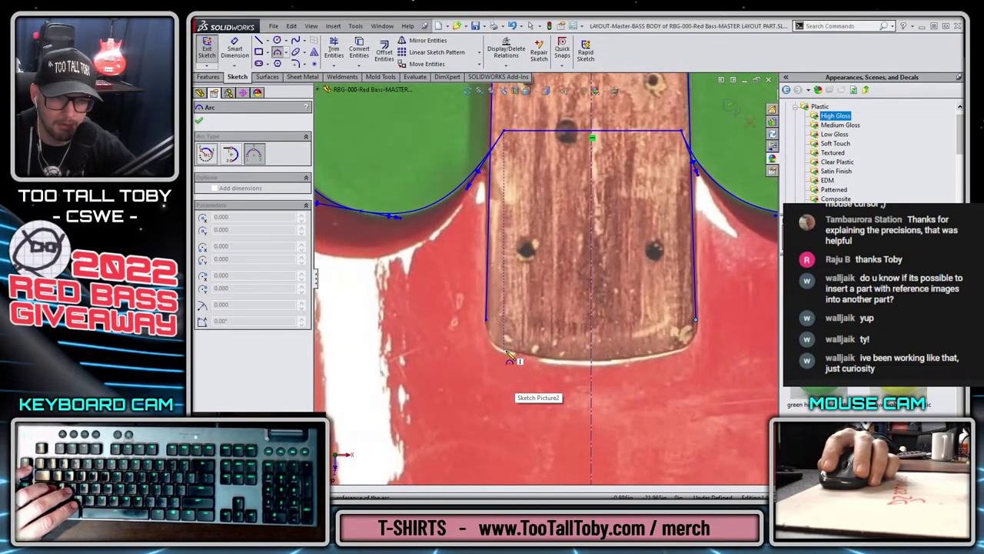
pyautogui.click(506, 352)
pyautogui.click(684, 348)
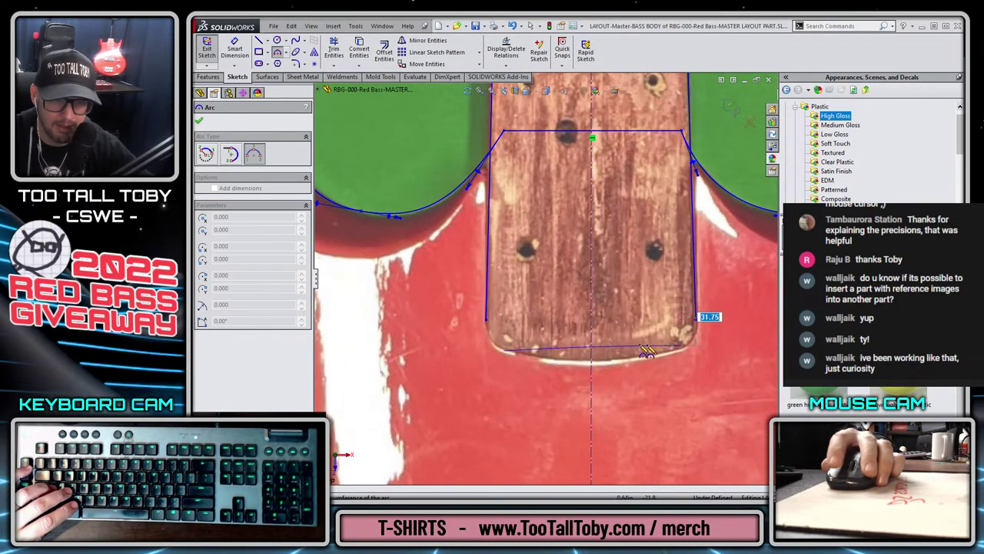
pyautogui.click(592, 361)
pyautogui.press('Escape')
# - Add a short line joining the bottom arc to the left side line
pyautogui.scroll(-5, 500, 352)
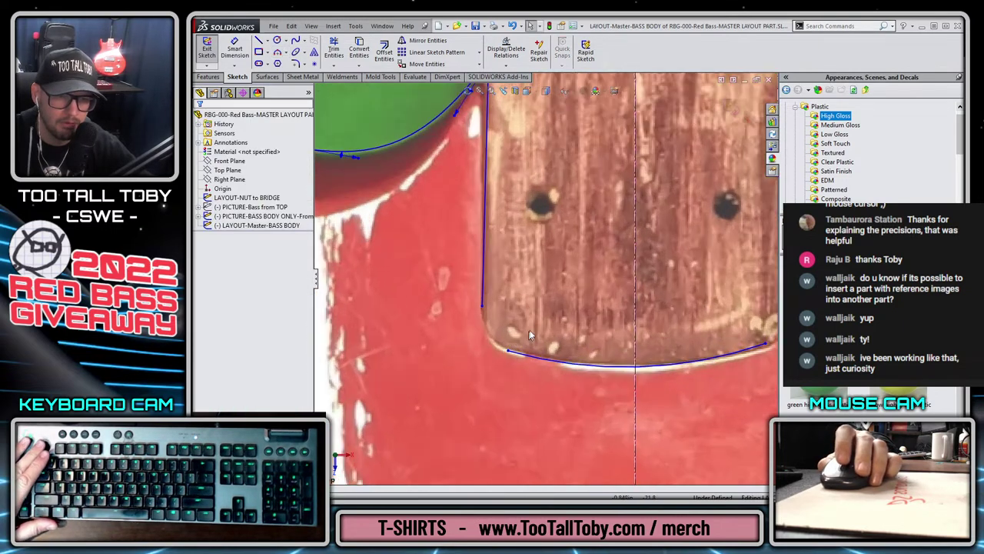
pyautogui.press('s')
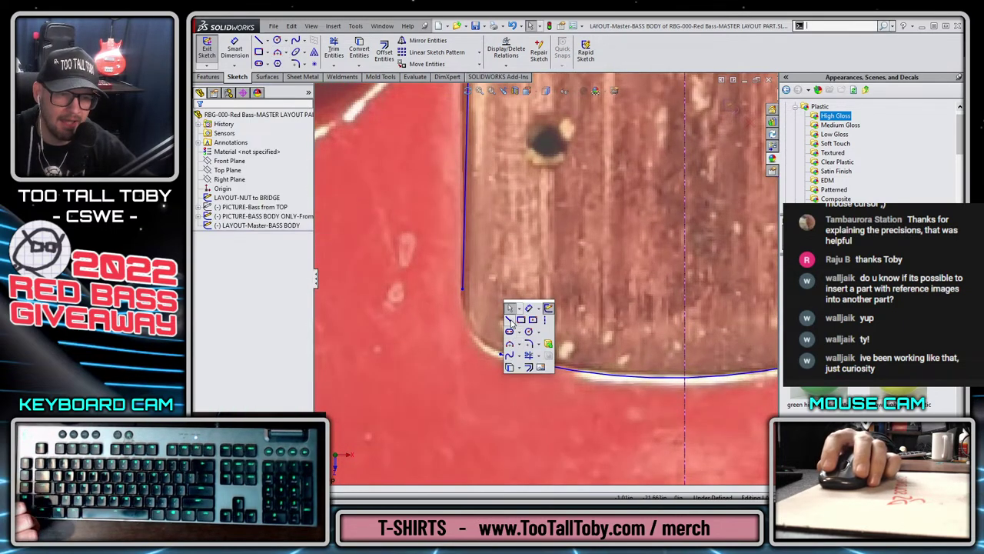
pyautogui.click(509, 319)
pyautogui.click(501, 357)
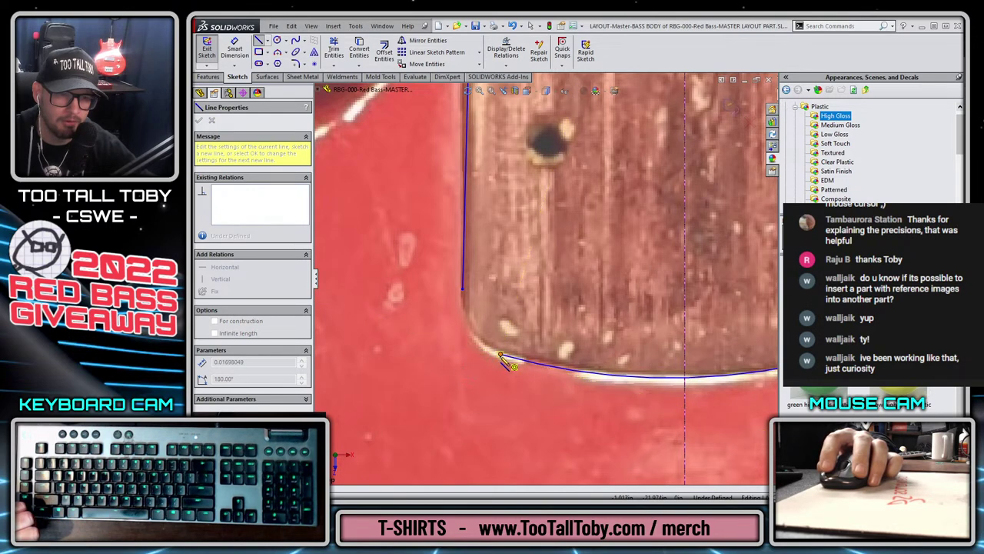
pyautogui.click(462, 289)
pyautogui.scroll(2, 554, 300)
pyautogui.scroll(3, 615, 313)
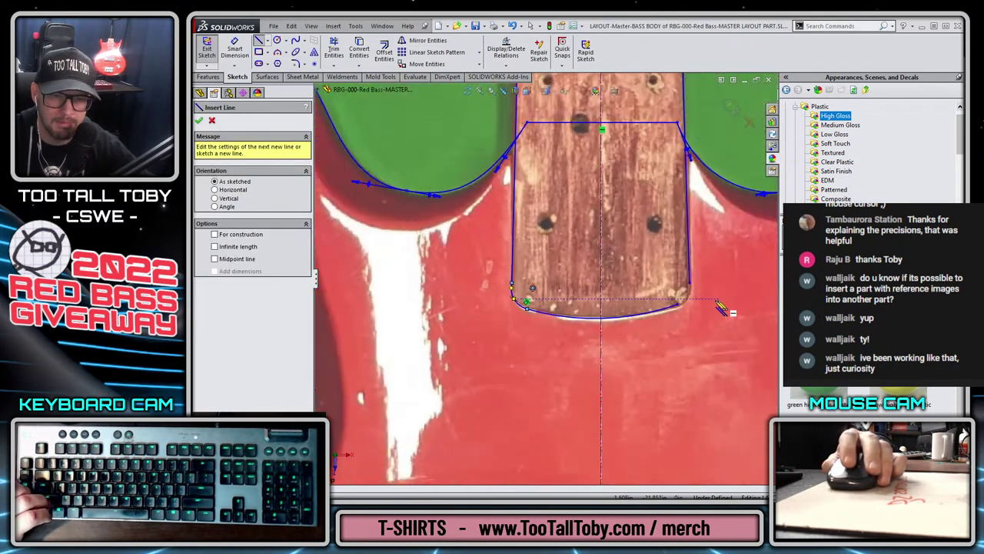
# - Add a tangent arc at the lower-right corner connecting the bottom arc to the right side line
pyautogui.click(664, 309)
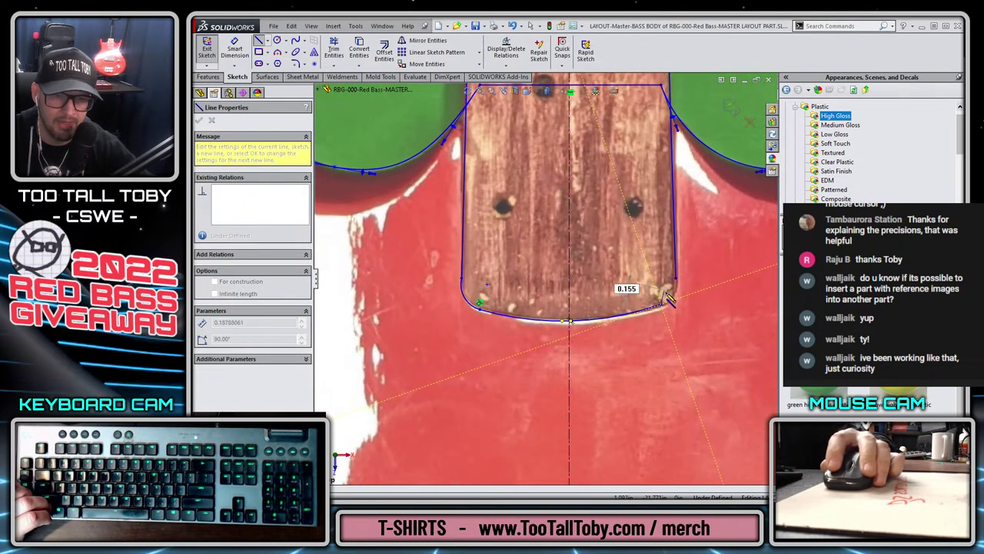
pyautogui.click(676, 282)
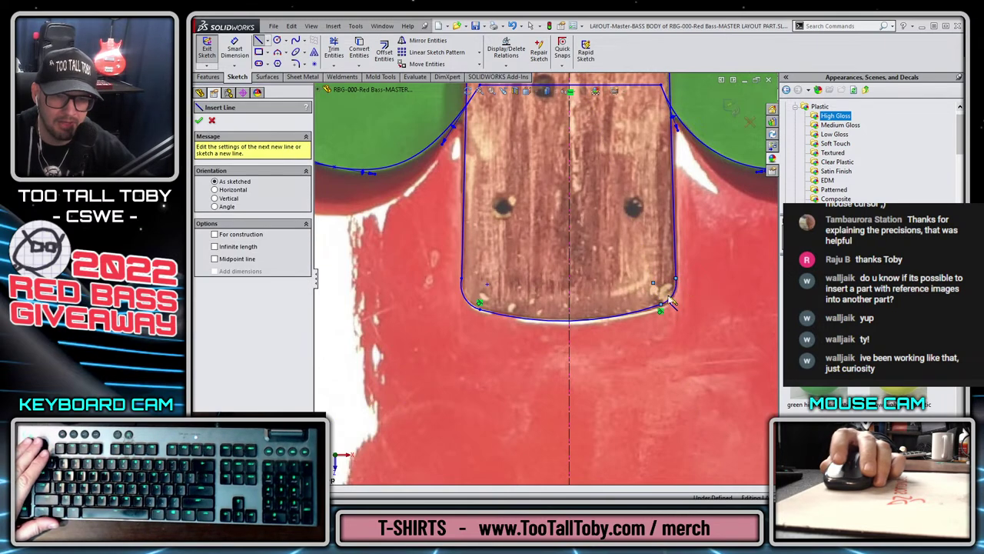
pyautogui.press('Escape')
pyautogui.scroll(-2, 685, 294)
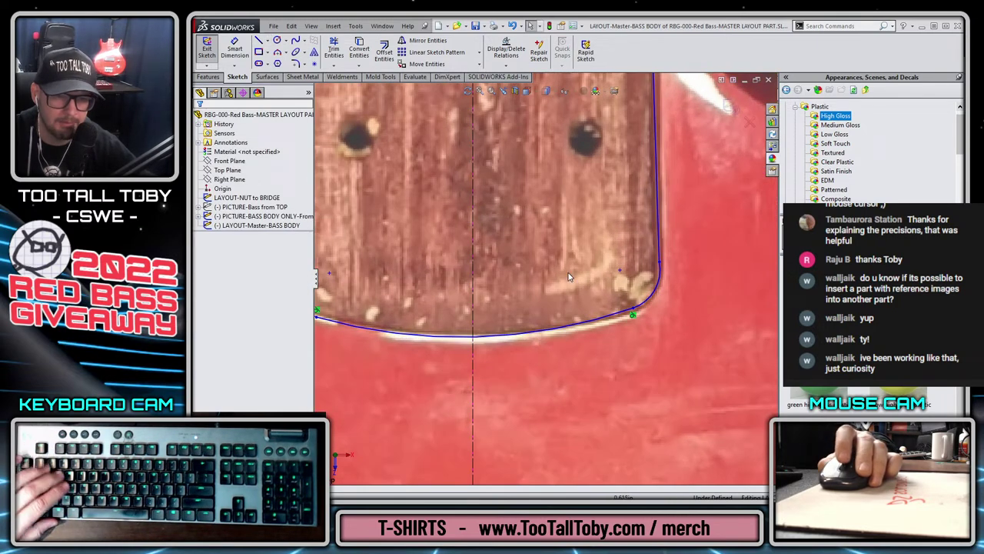
# - Check the lower-right and lower-left corner endpoints of the pocket trace
pyautogui.click(660, 262)
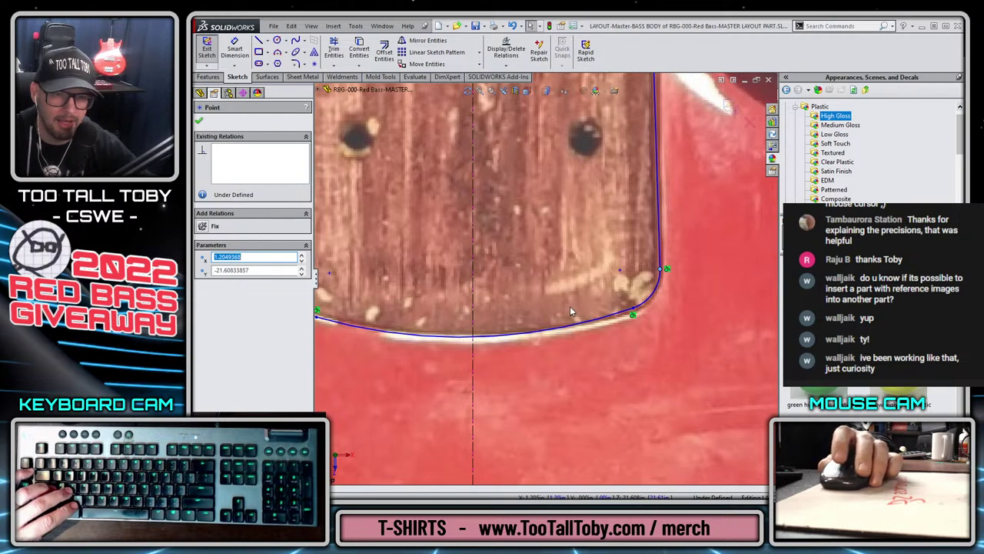
pyautogui.scroll(2, 570, 310)
pyautogui.keyDown('ctrl'); pyautogui.moveTo(409, 280); pyautogui.dragTo(457, 265, button='middle'); pyautogui.keyUp('ctrl')
pyautogui.click(453, 264)
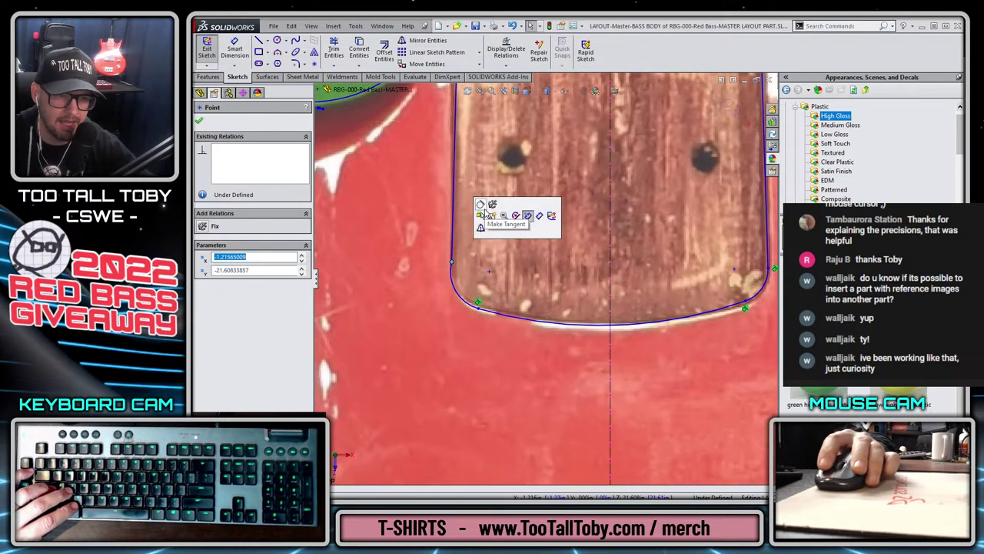
pyautogui.scroll(2, 521, 290)
pyautogui.scroll(-3, 445, 144)
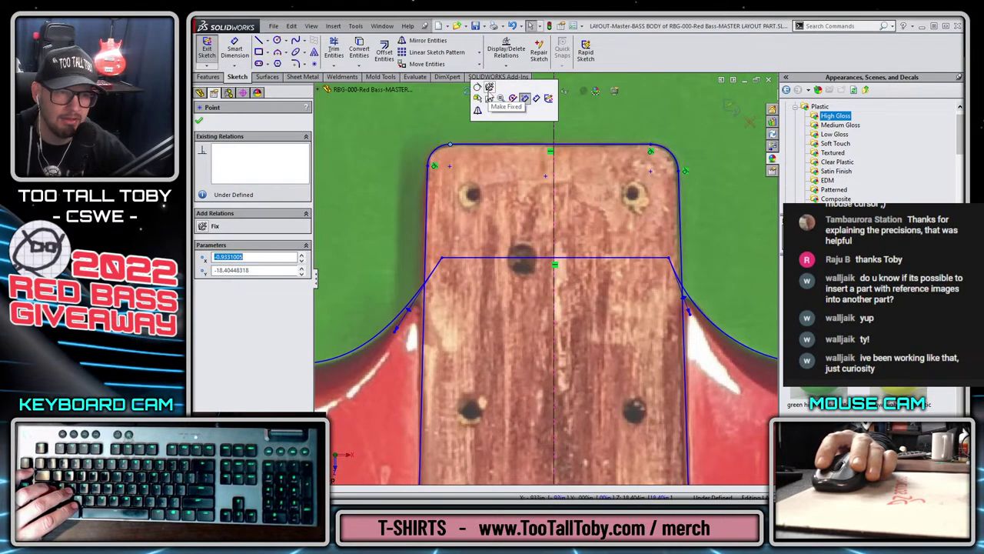
pyautogui.click(478, 120)
pyautogui.scroll(-1, 478, 120)
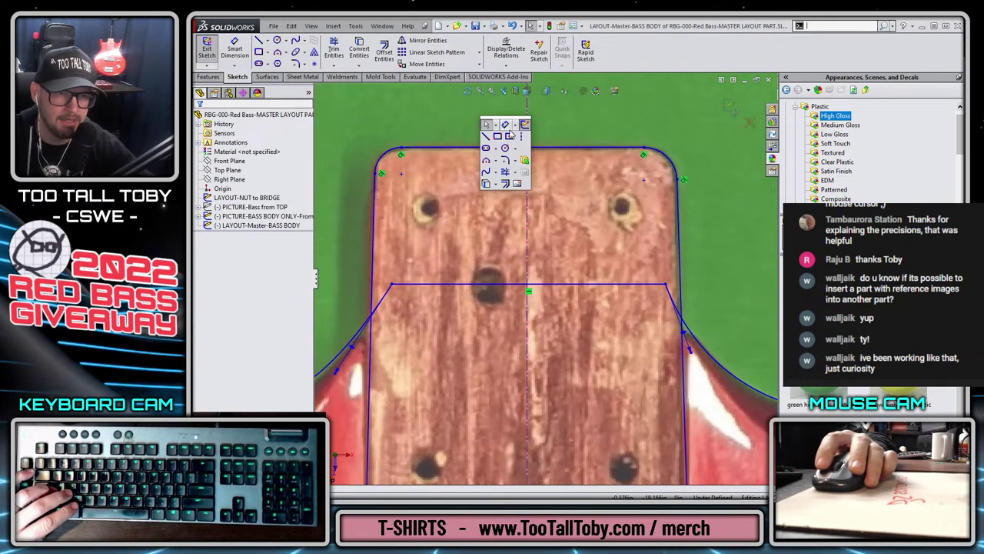
pyautogui.press('d')
pyautogui.scroll(2, 419, 169)
# - Dimension the top-left corner arc with a radius of .2
pyautogui.click(427, 197)
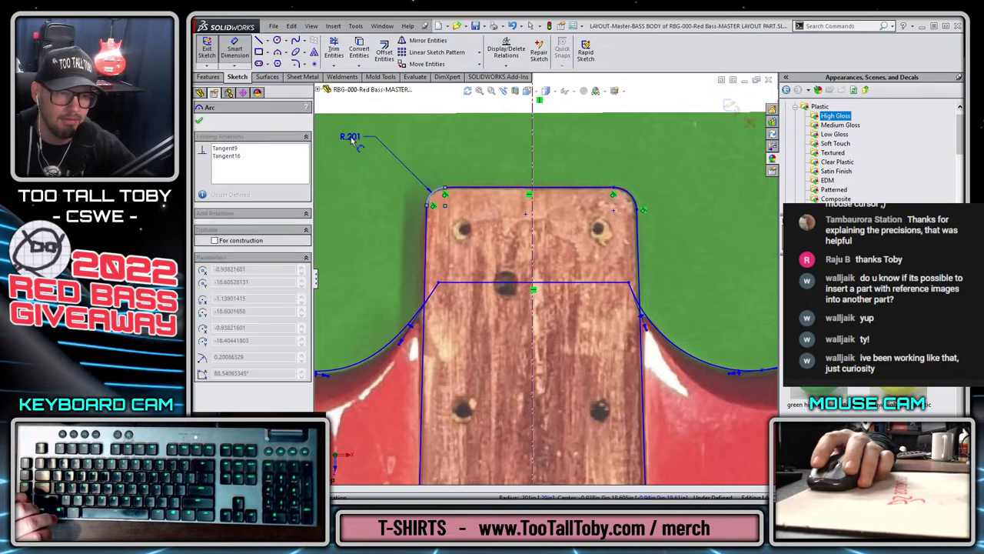
pyautogui.click(362, 163)
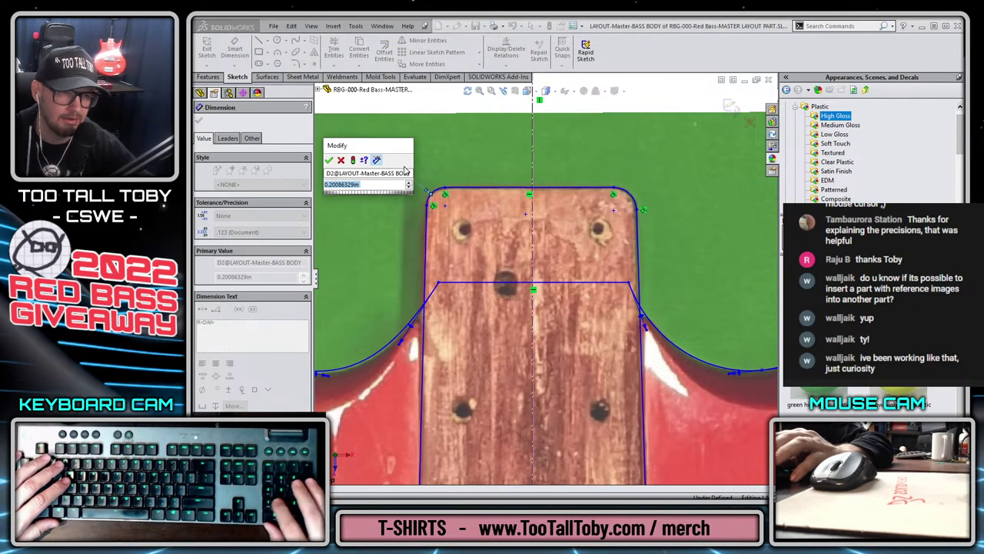
pyautogui.write('.2')
pyautogui.press('Return')
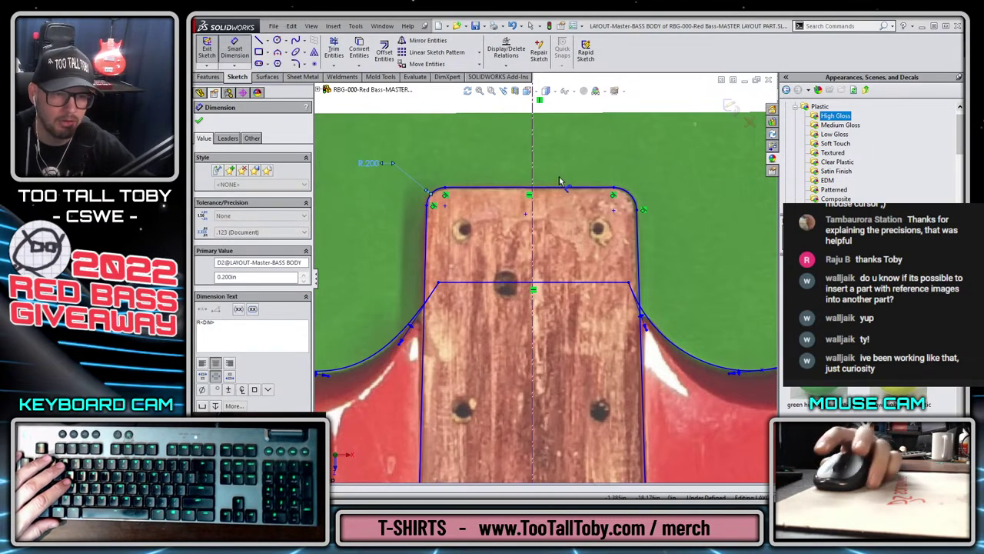
pyautogui.press('Escape')
# - Make the two top corner arcs equal and nudge the bottom-right arc's endpoint
pyautogui.click(627, 193)
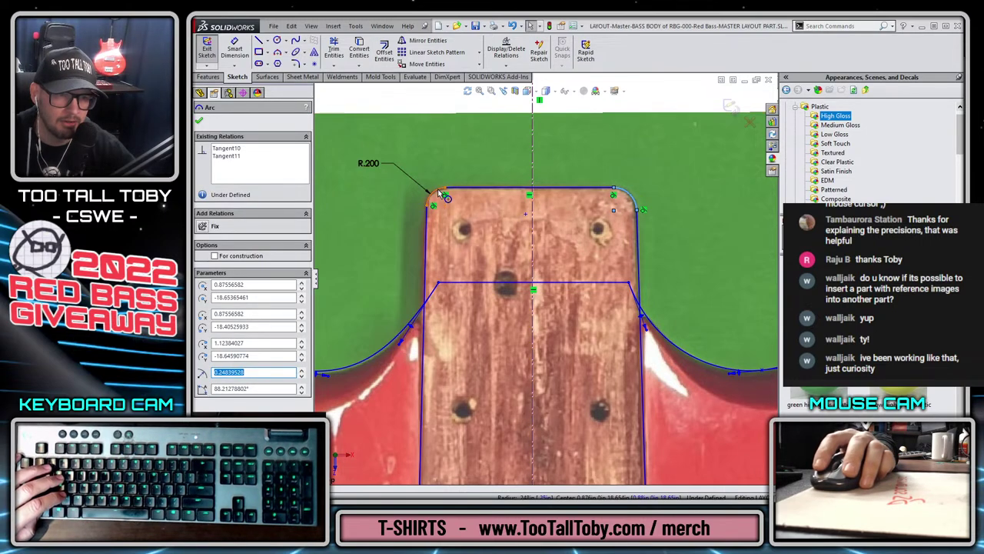
pyautogui.keyDown('ctrl'); pyautogui.click(435, 192); pyautogui.keyUp('ctrl')
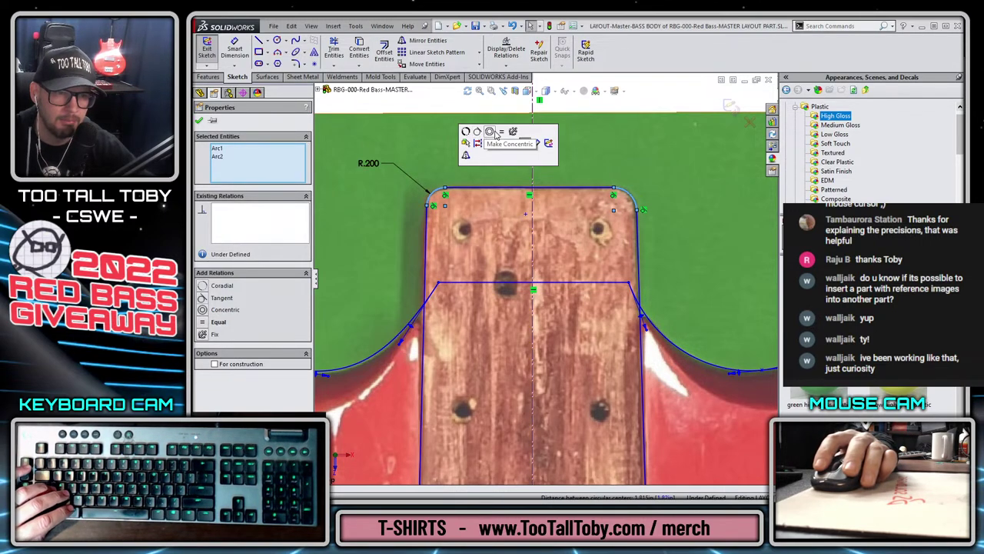
pyautogui.click(500, 134)
pyautogui.scroll(3, 549, 393)
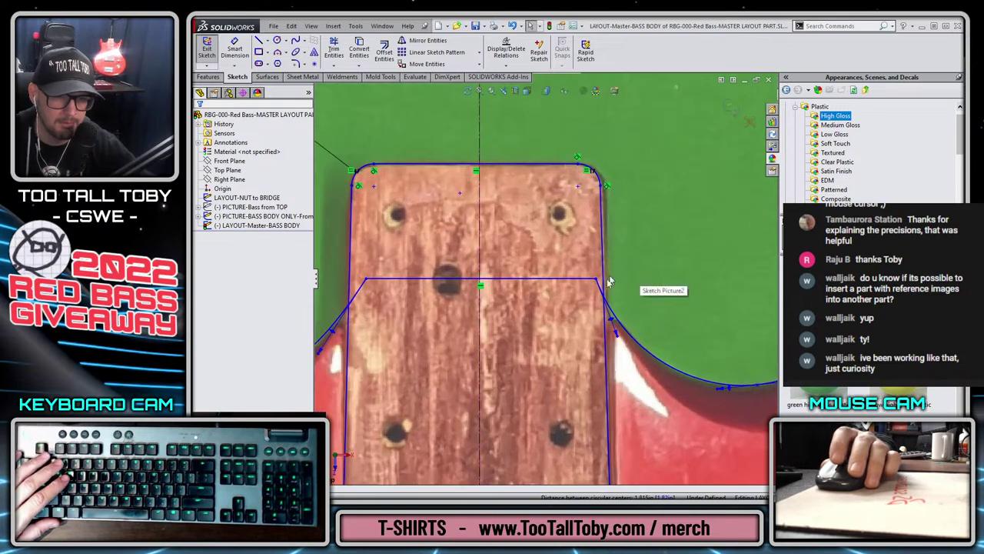
pyautogui.scroll(-5, 567, 400)
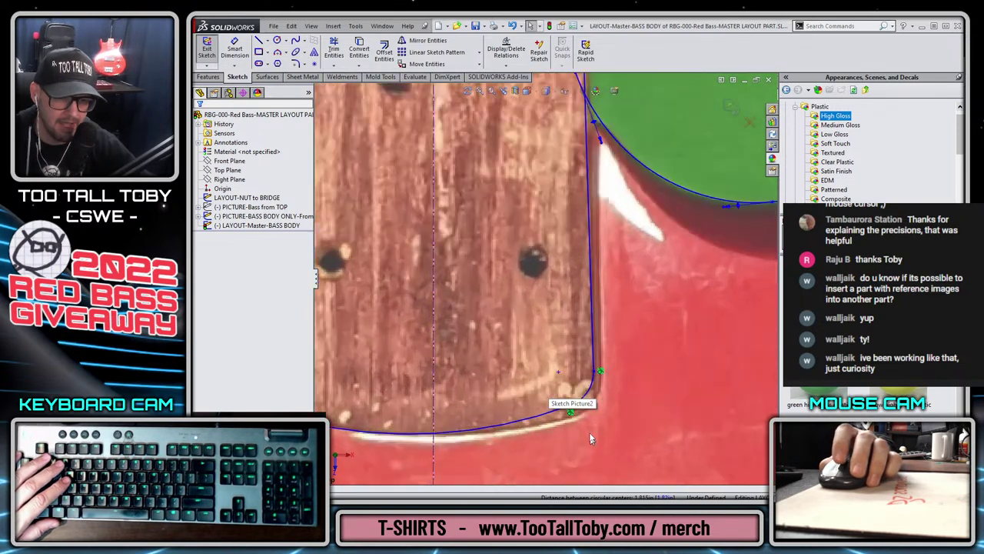
pyautogui.moveTo(566, 398); pyautogui.dragTo(576, 404)
pyautogui.press('Escape')
pyautogui.scroll(3, 435, 444)
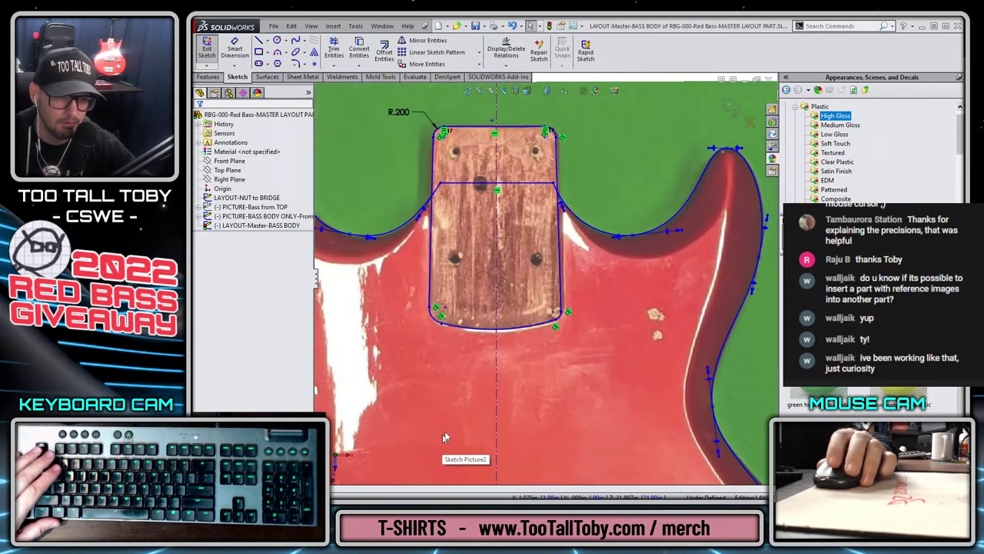
# - Constrain the pocket bottom arc's centre point onto the centerline
pyautogui.click(476, 330)
pyautogui.scroll(4, 492, 269)
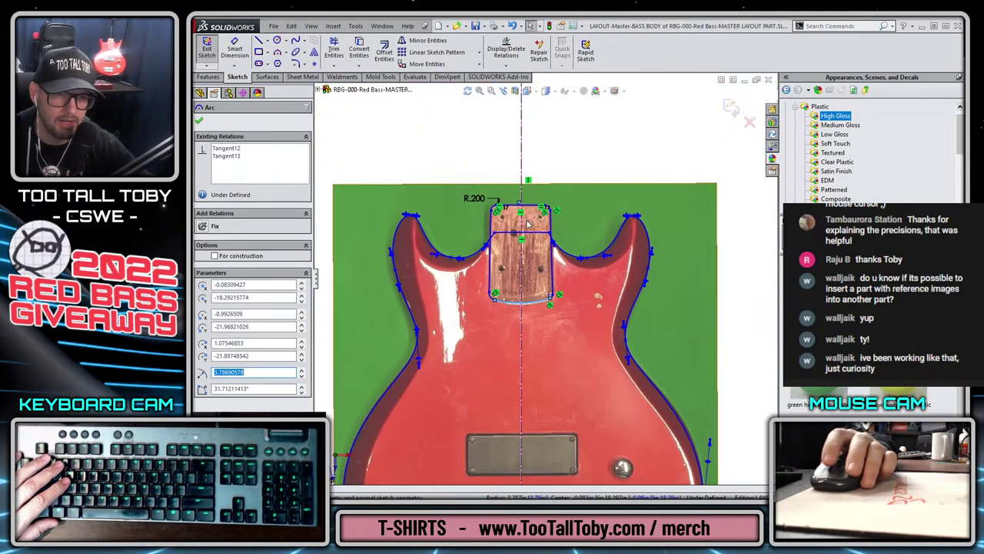
pyautogui.scroll(-4, 507, 206)
pyautogui.click(509, 208)
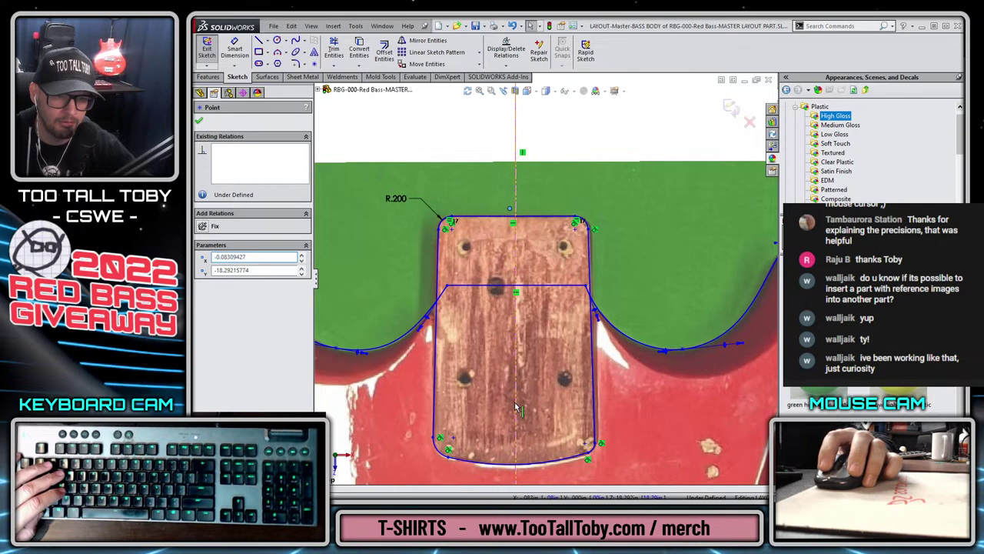
pyautogui.keyDown('ctrl'); pyautogui.click(517, 407); pyautogui.keyUp('ctrl')
pyautogui.click(558, 347)
pyautogui.press('Escape')
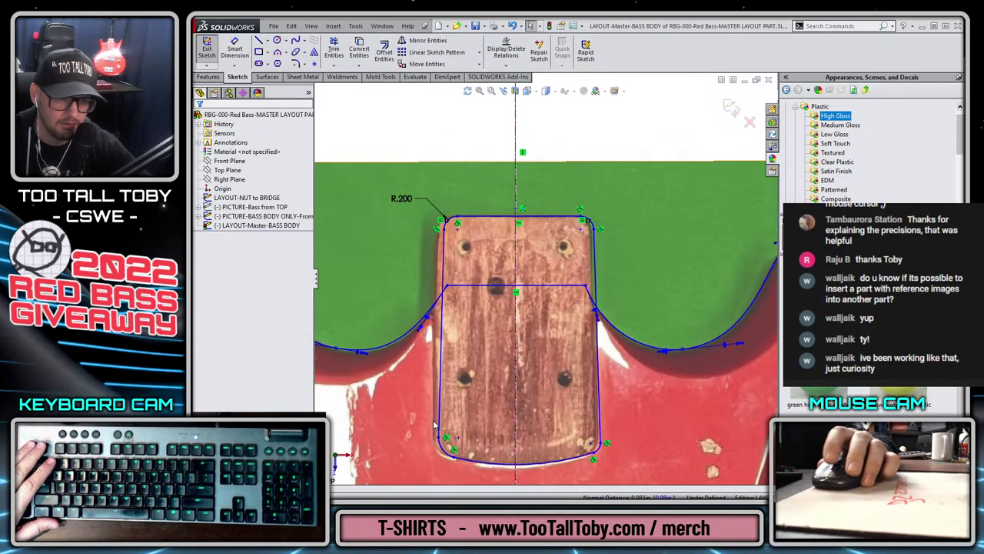
pyautogui.scroll(-2, 435, 425)
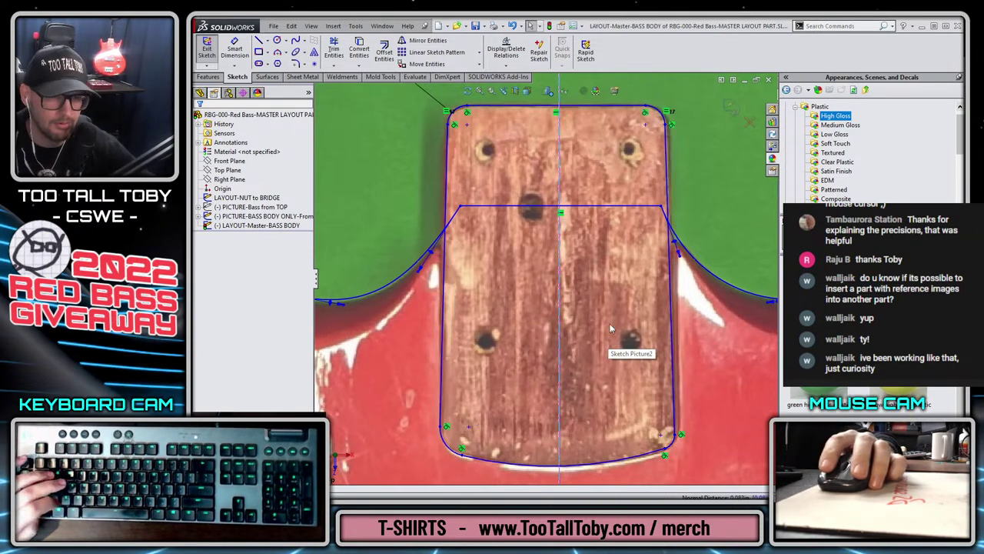
# - Exit the body layout sketch and frame the whole guitar photo in view
pyautogui.scroll(2, 548, 281)
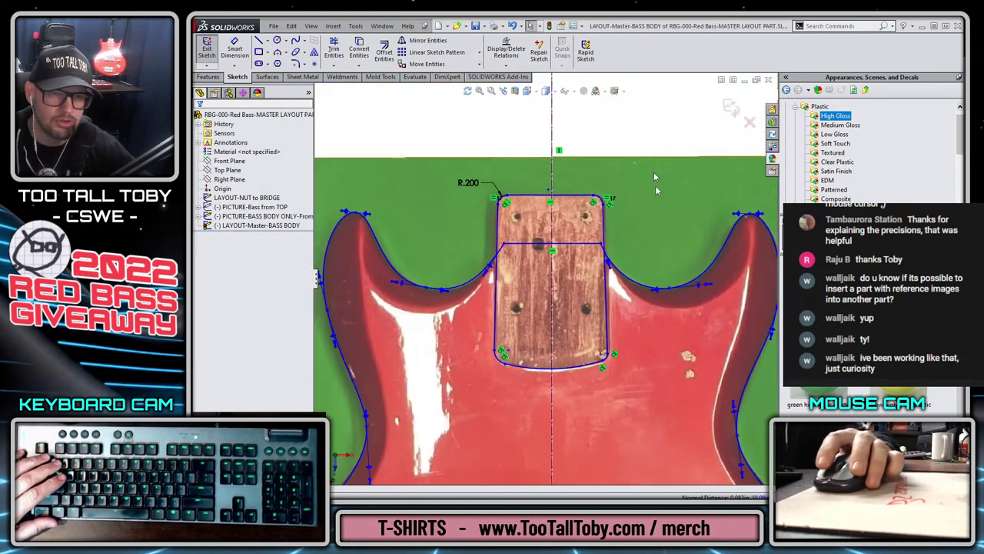
pyautogui.press('z')
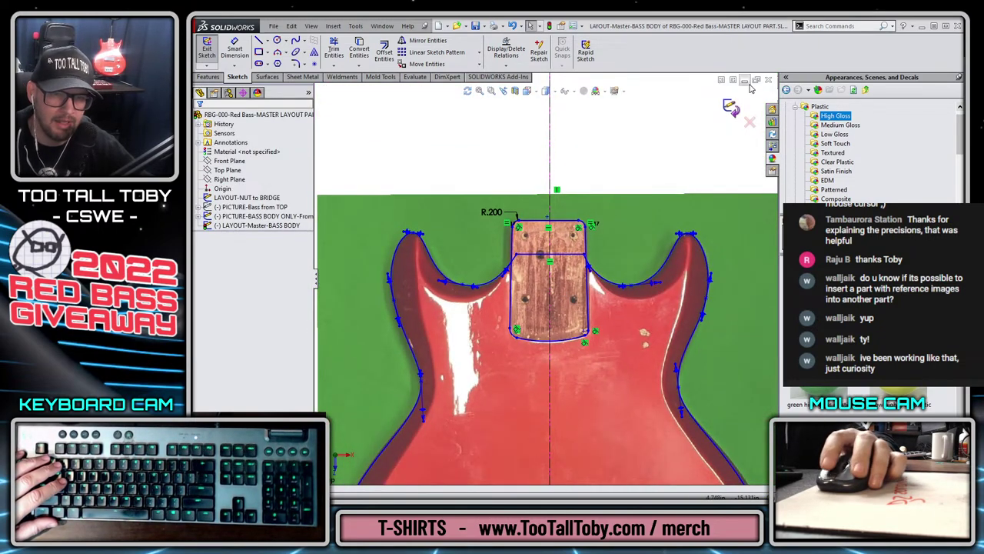
pyautogui.hotkey('ctrl', 'b')
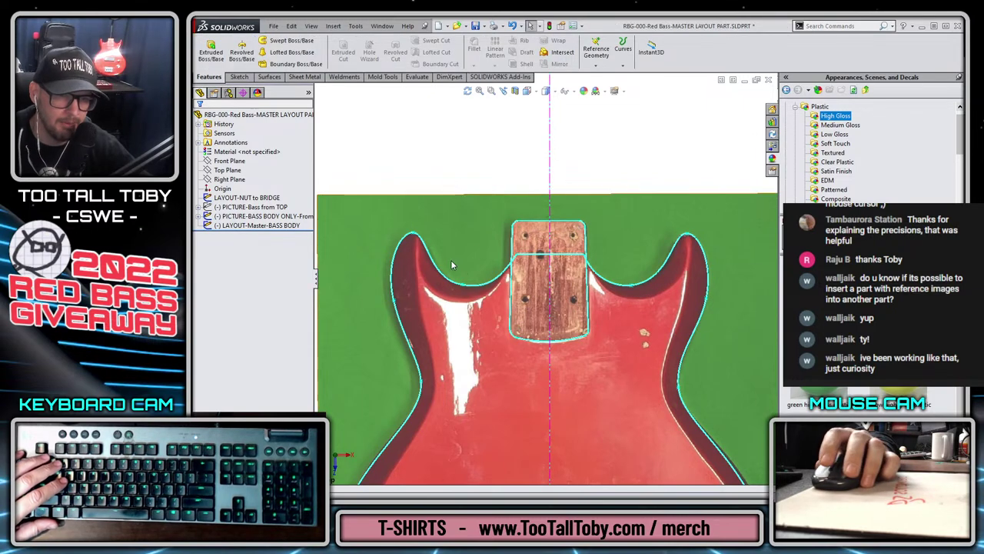
pyautogui.press('f')
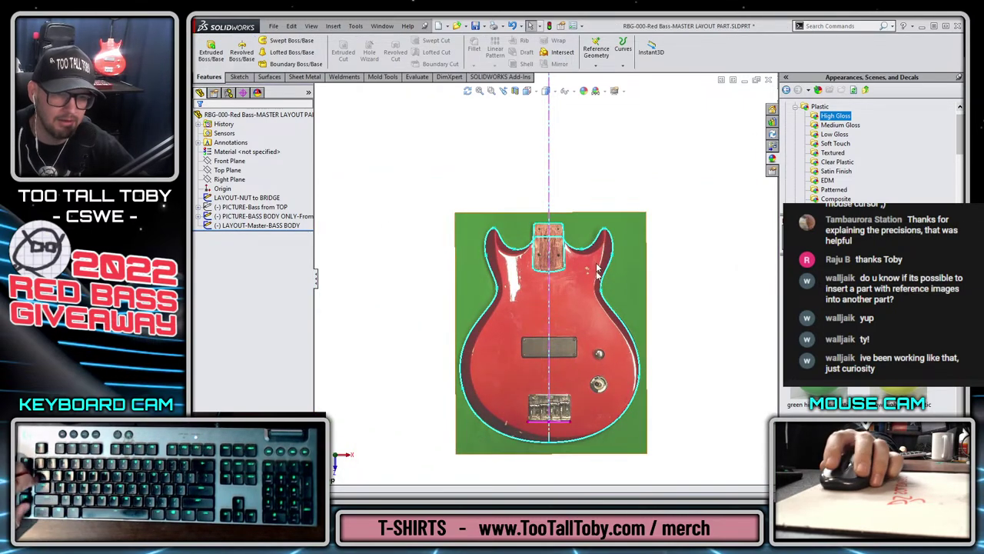
pyautogui.press('z')
pyautogui.keyDown('ctrl'); pyautogui.moveTo(534, 156); pyautogui.dragTo(537, 189, button='middle'); pyautogui.keyUp('ctrl')
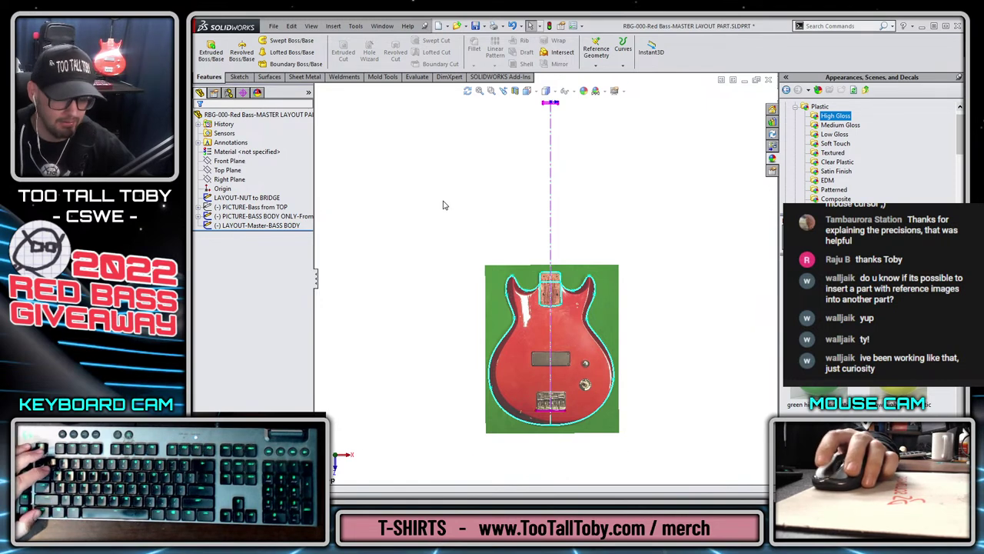
# - Create a sketch on the Top Plane and insert NECK ONLY-Top.jpg as a sketch picture
pyautogui.click(228, 170)
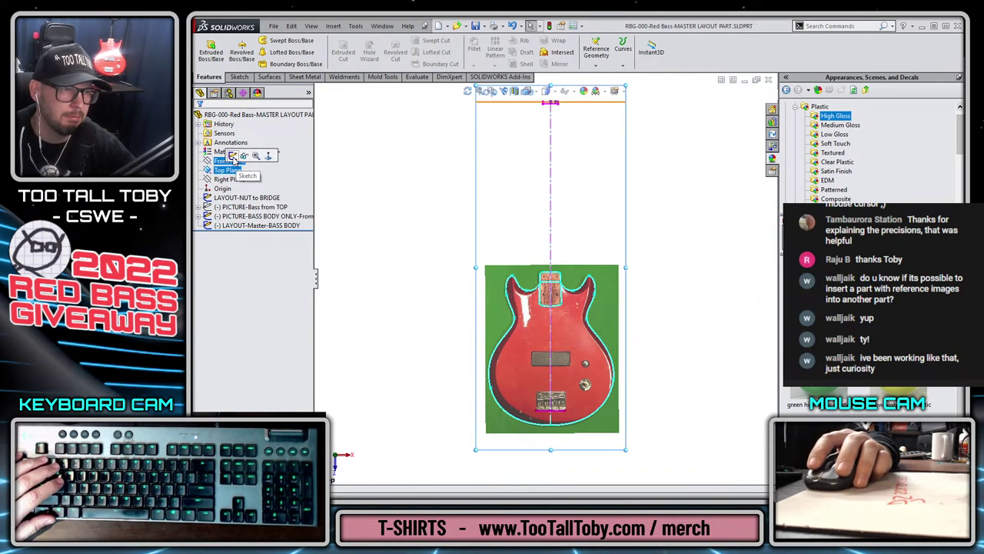
pyautogui.click(315, 164)
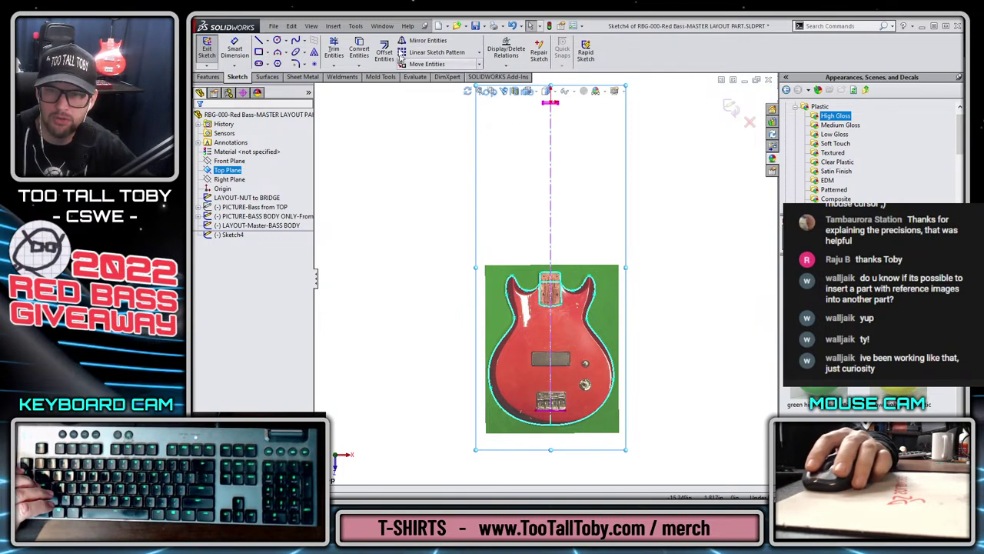
pyautogui.click(355, 25)
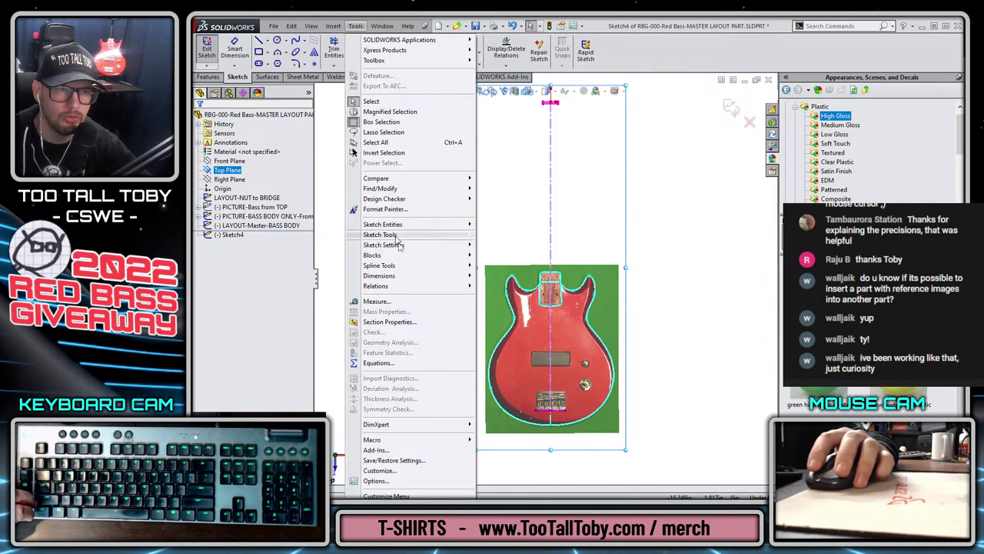
pyautogui.moveTo(399, 240)
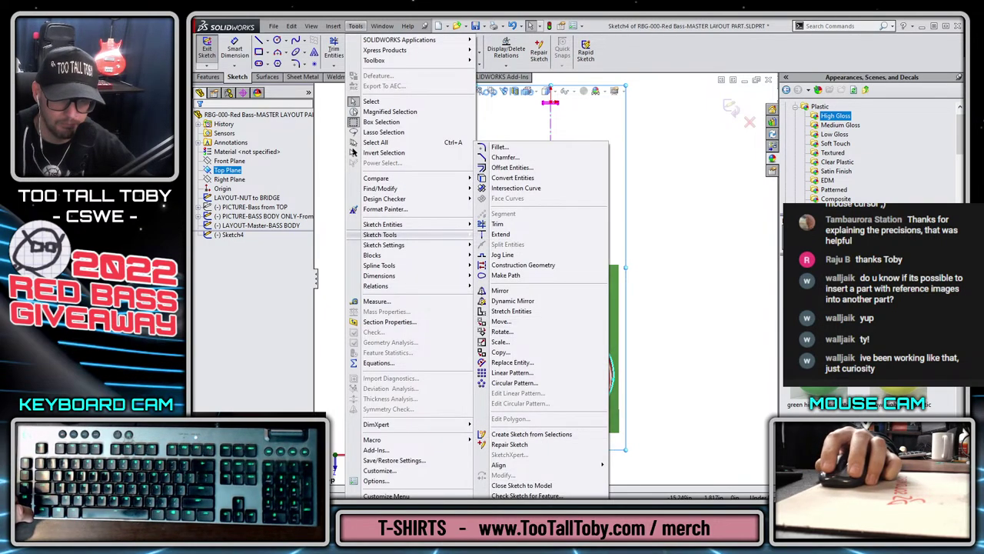
pyautogui.click(514, 515)
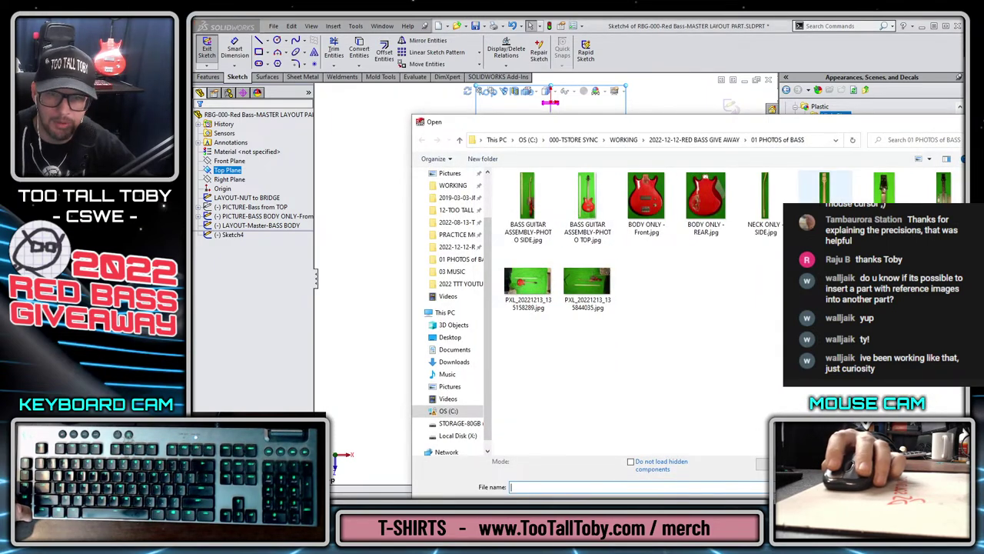
pyautogui.click(945, 196)
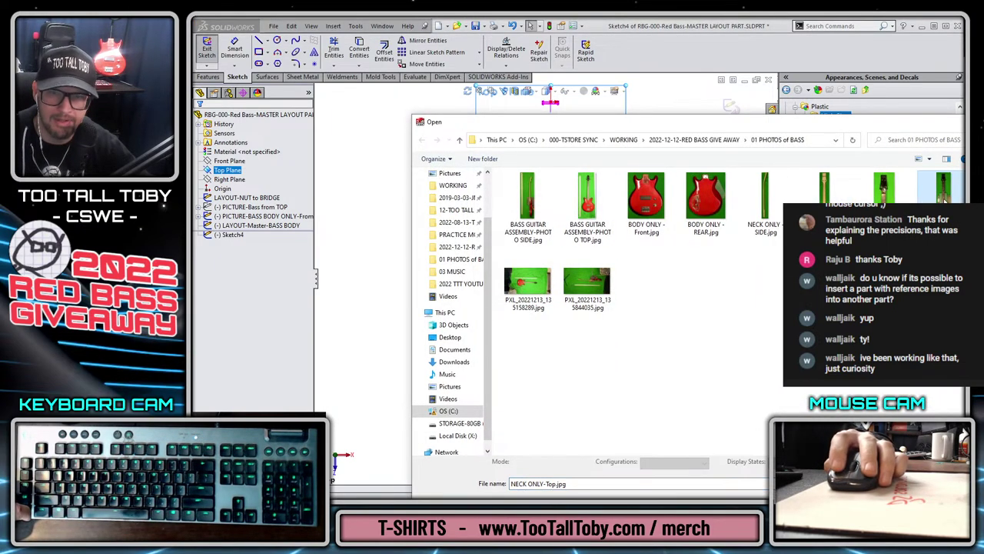
pyautogui.press('Return')
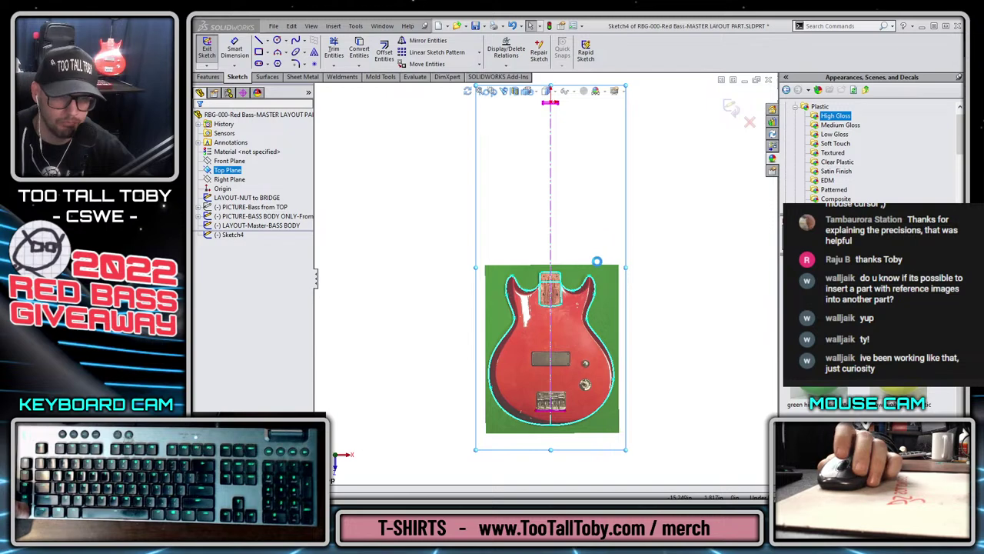
# - Move the neck photo down onto the bass body and shrink it to roughly 14 in wide
pyautogui.scroll(5, 603, 180)
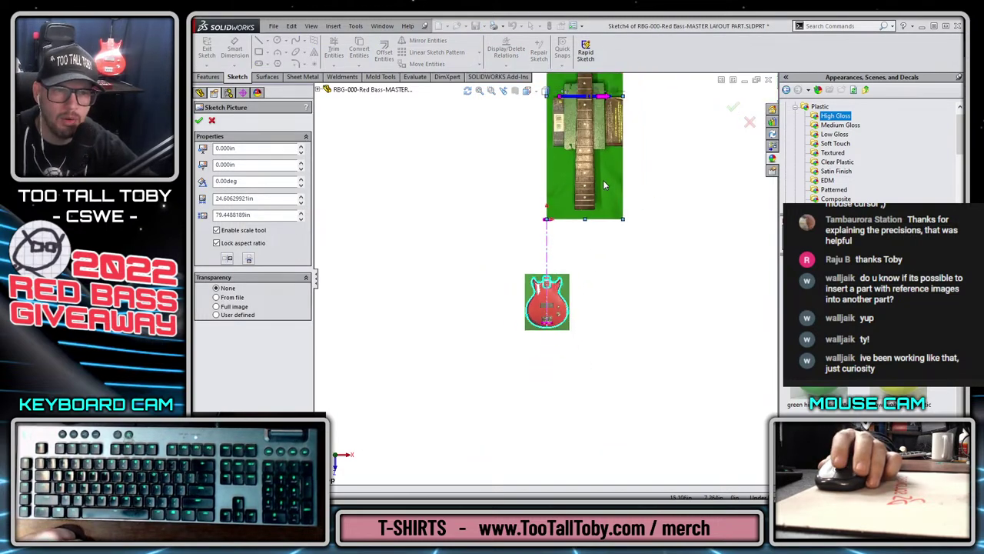
pyautogui.moveTo(572, 199); pyautogui.dragTo(542, 353)
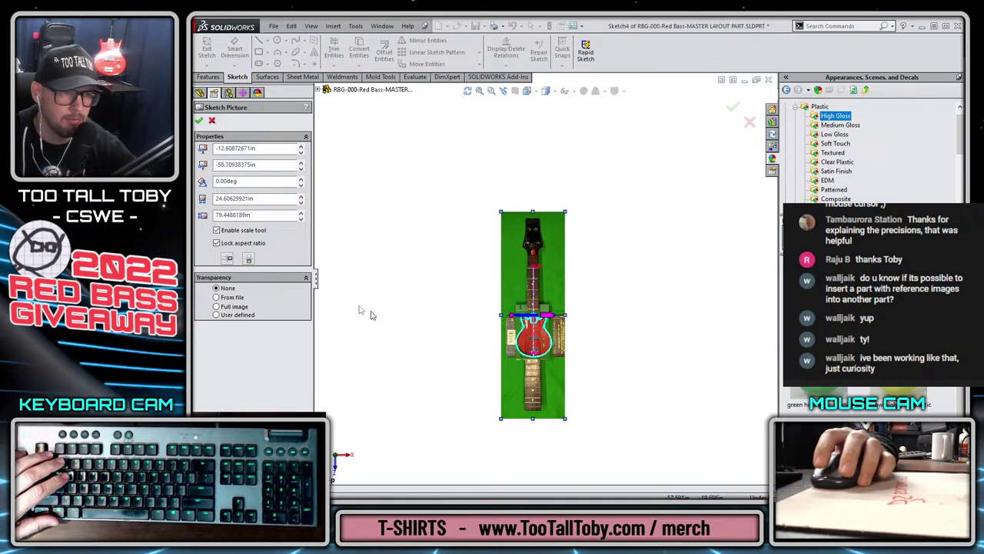
pyautogui.click(217, 230)
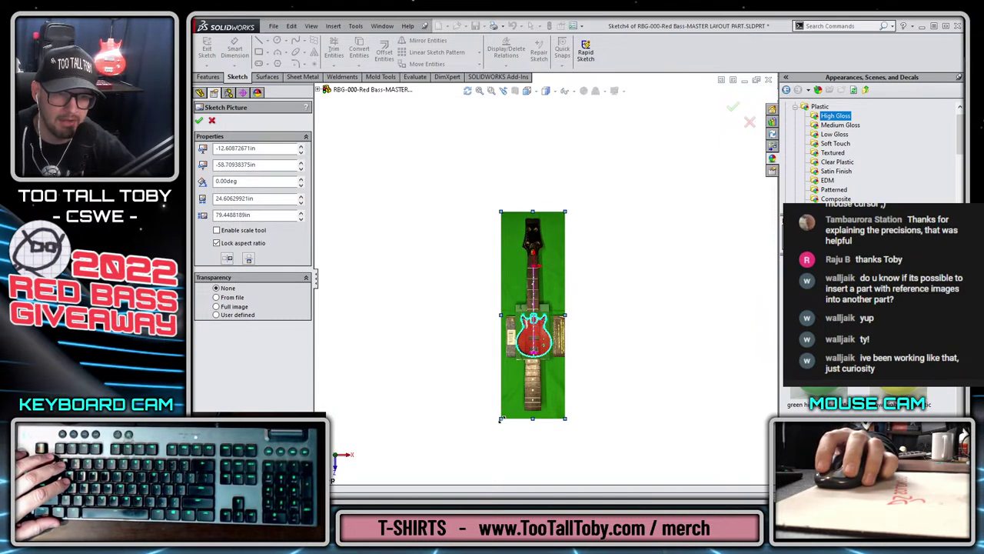
pyautogui.moveTo(501, 419); pyautogui.dragTo(528, 331)
pyautogui.scroll(-3, 555, 278)
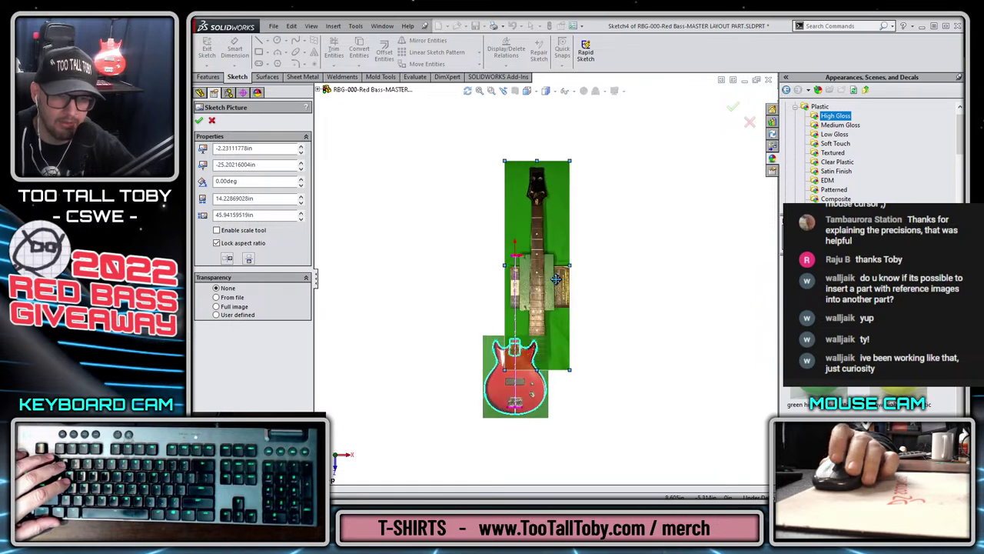
pyautogui.scroll(-3, 556, 265)
pyautogui.moveTo(571, 180); pyautogui.dragTo(513, 310)
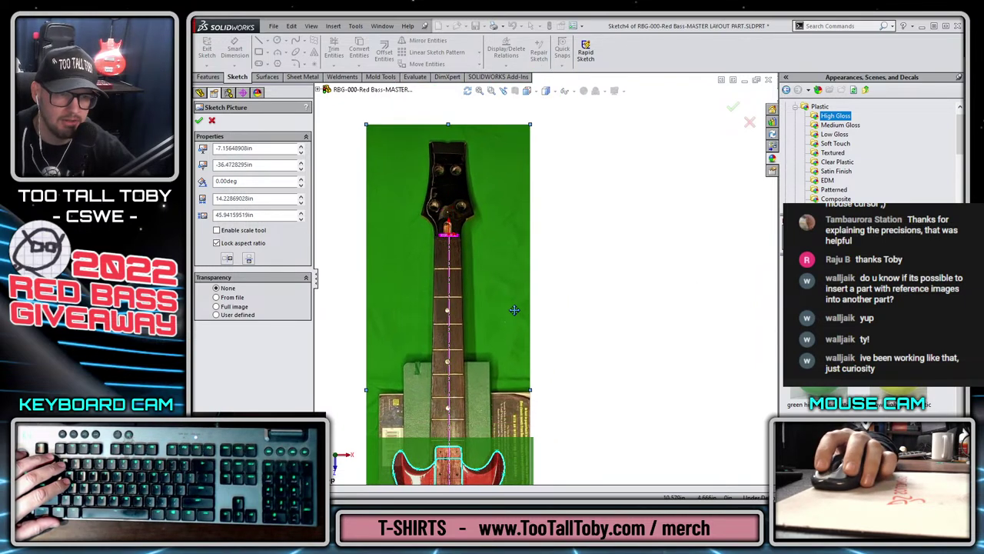
pyautogui.scroll(-2, 539, 156)
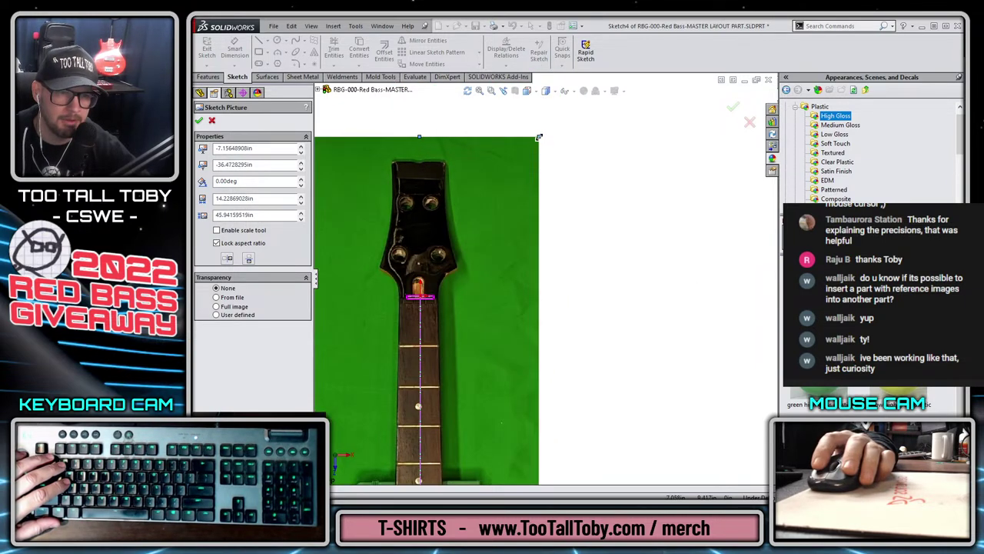
pyautogui.moveTo(535, 138); pyautogui.dragTo(482, 228)
pyautogui.moveTo(450, 305); pyautogui.dragTo(462, 254)
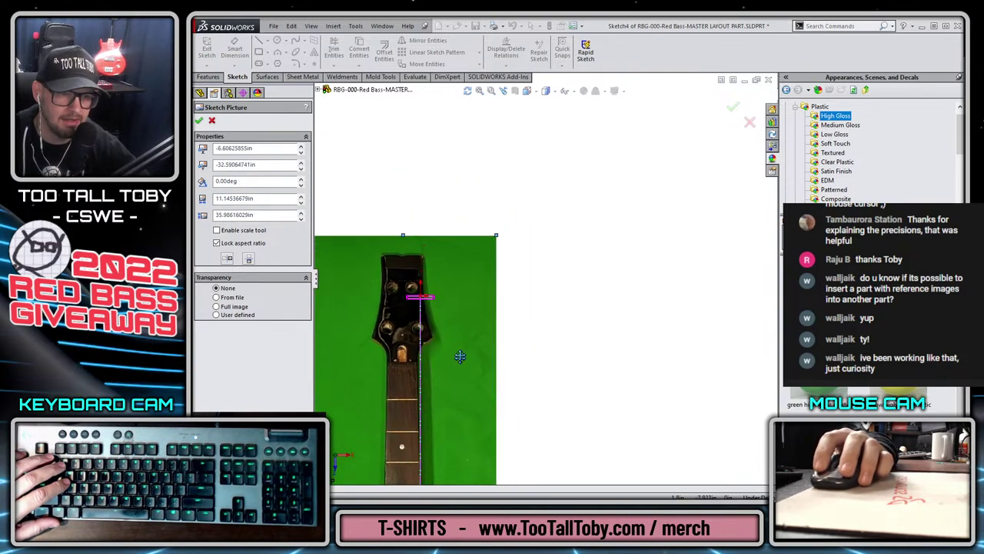
# - Fine-tune the neck photo's position, narrowing it to about 10.25 in wide
pyautogui.scroll(5, 573, 415)
pyautogui.moveTo(573, 415); pyautogui.dragTo(580, 349)
pyautogui.scroll(-4, 581, 349)
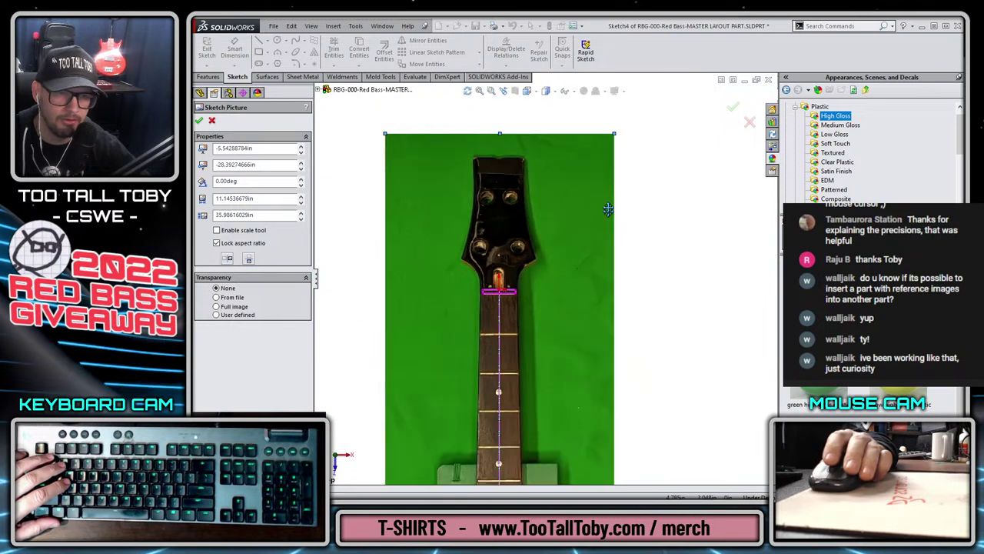
pyautogui.moveTo(601, 159)
pyautogui.mouseDown()
pyautogui.moveTo(576, 160)
pyautogui.moveTo(599, 164)
pyautogui.mouseUp()
pyautogui.moveTo(566, 316); pyautogui.dragTo(565, 316)
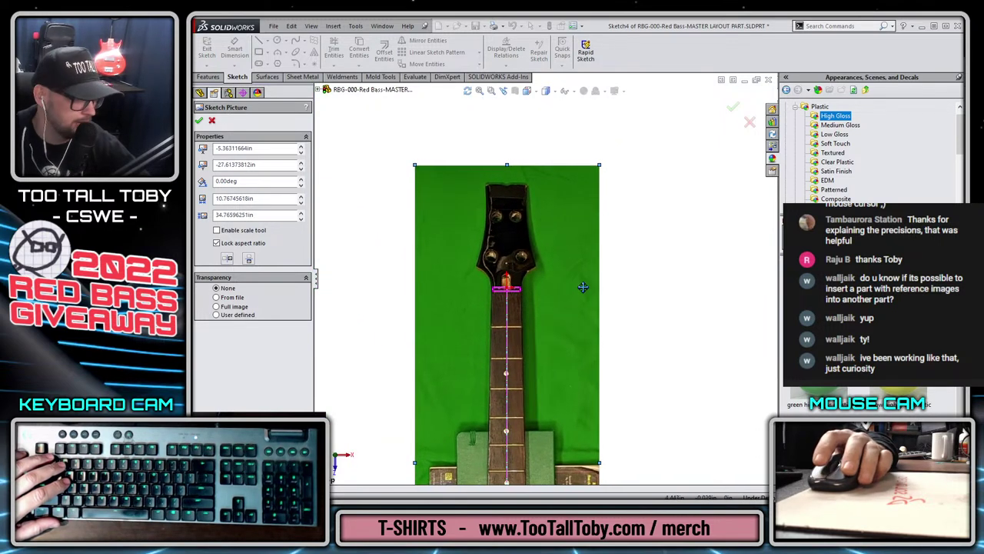
pyautogui.moveTo(600, 164); pyautogui.dragTo(595, 171)
pyautogui.scroll(5, 515, 291)
pyautogui.moveTo(552, 324); pyautogui.dragTo(550, 310)
pyautogui.scroll(-3, 677, 123)
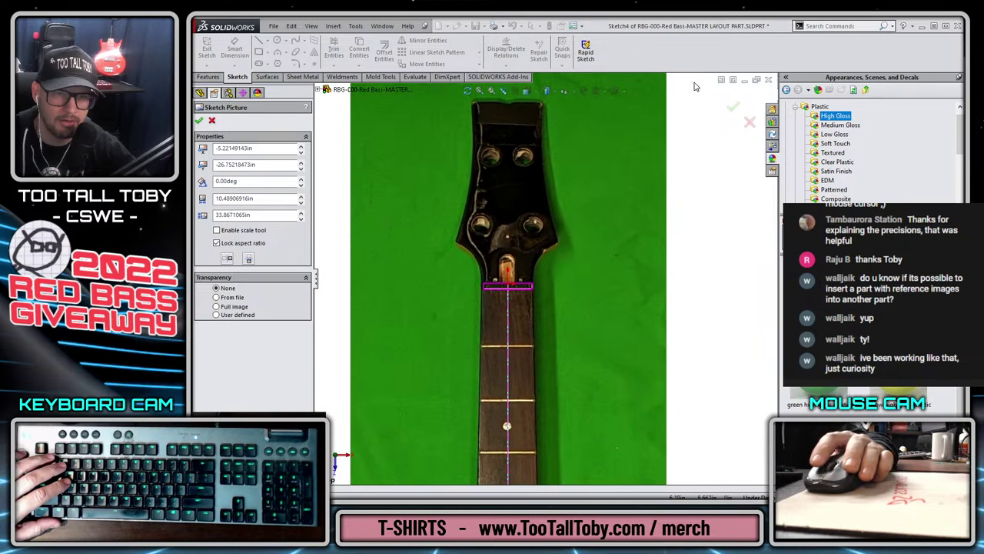
pyautogui.moveTo(646, 103); pyautogui.dragTo(629, 123)
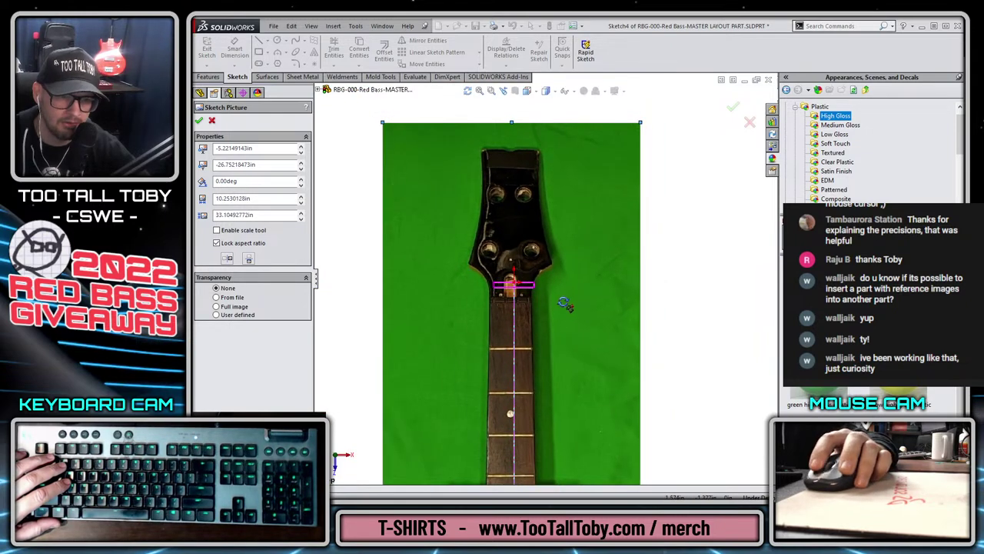
pyautogui.moveTo(567, 307); pyautogui.dragTo(564, 287)
# - Shrink the neck photo to 9.95 × 32.13 in above the body and accept it
pyautogui.scroll(3, 527, 303)
pyautogui.scroll(-5, 563, 303)
pyautogui.scroll(4, 552, 400)
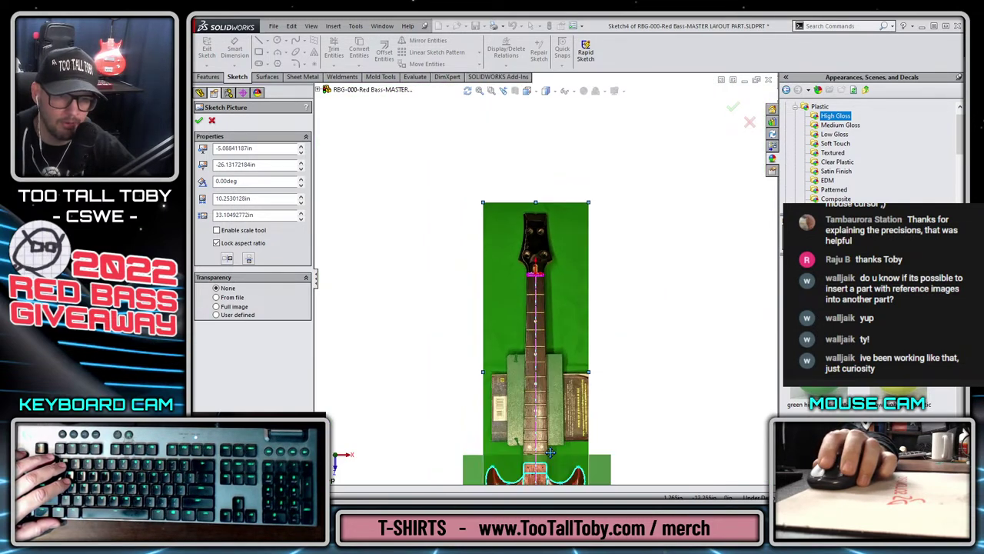
pyautogui.scroll(3, 552, 399)
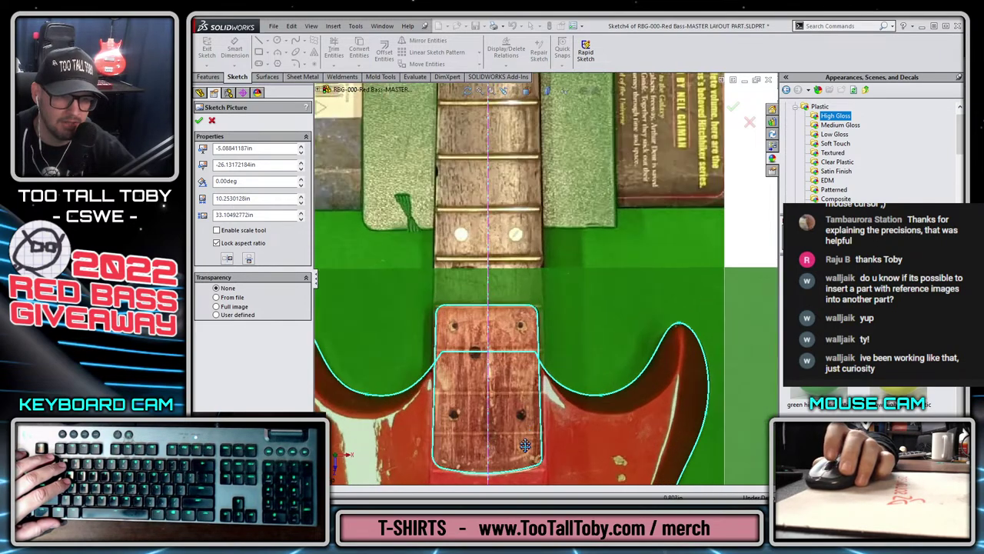
pyautogui.scroll(-2, 507, 361)
pyautogui.scroll(1, 493, 332)
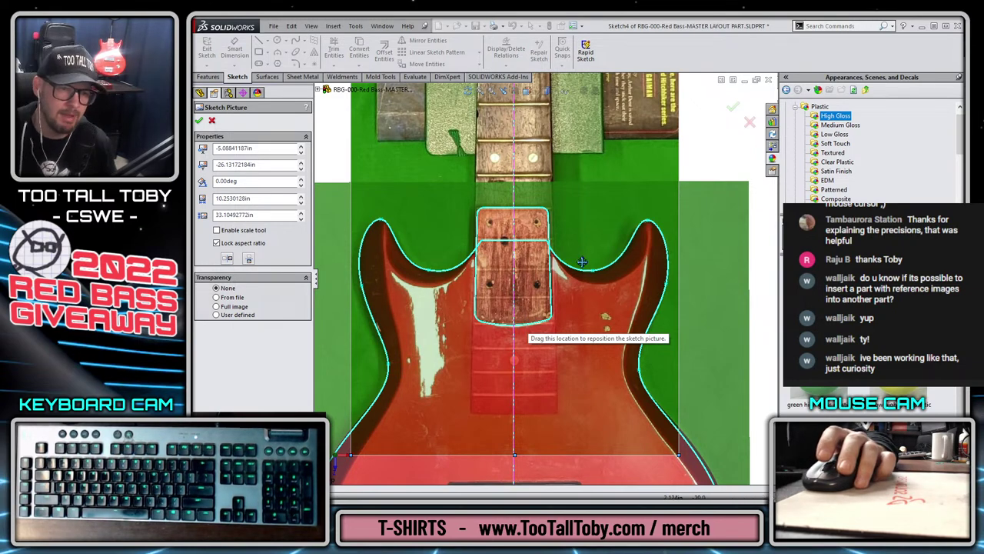
pyautogui.scroll(-5, 582, 262)
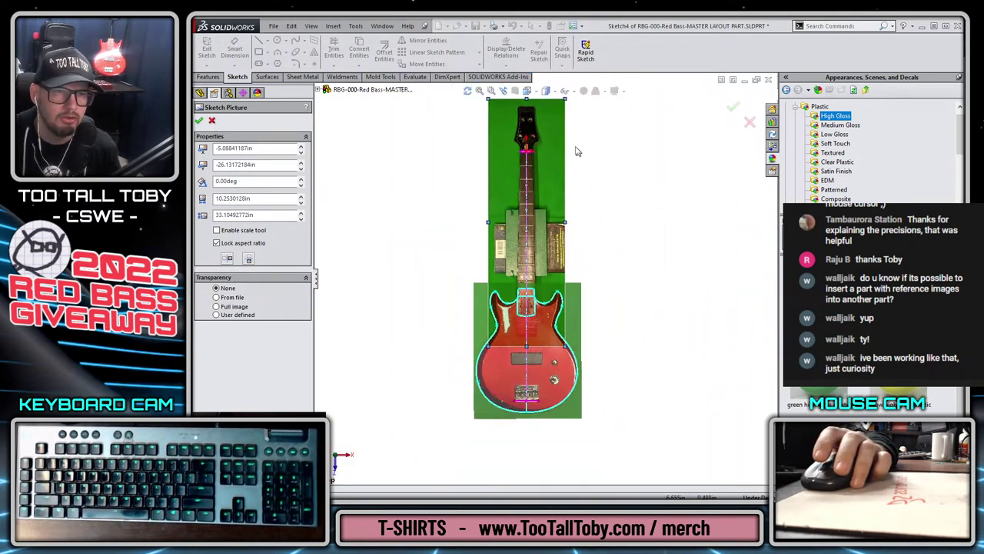
pyautogui.scroll(2, 560, 97)
pyautogui.moveTo(566, 110); pyautogui.dragTo(562, 114)
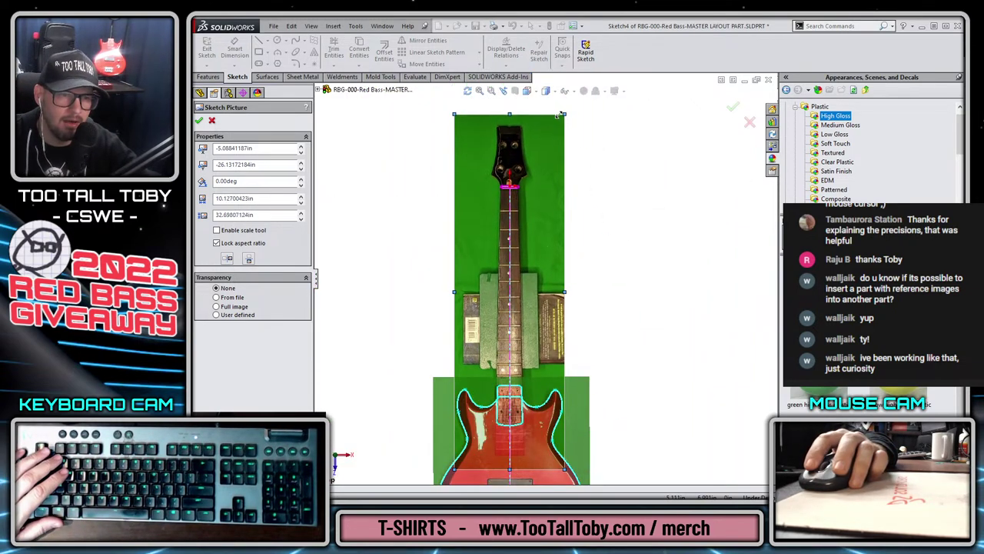
pyautogui.click(732, 110)
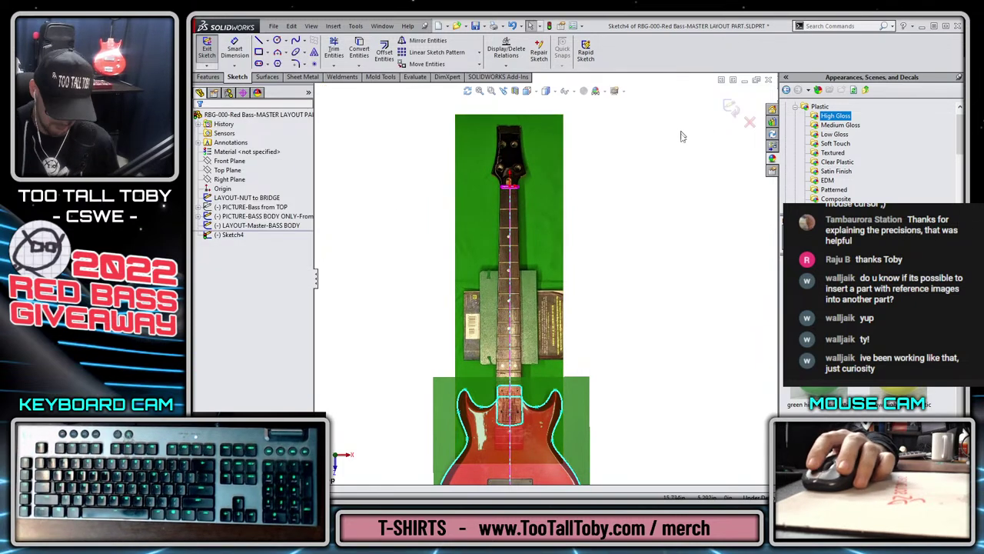
# - Exit Sketch4 to finish the neck photo sketch
pyautogui.click(730, 110)
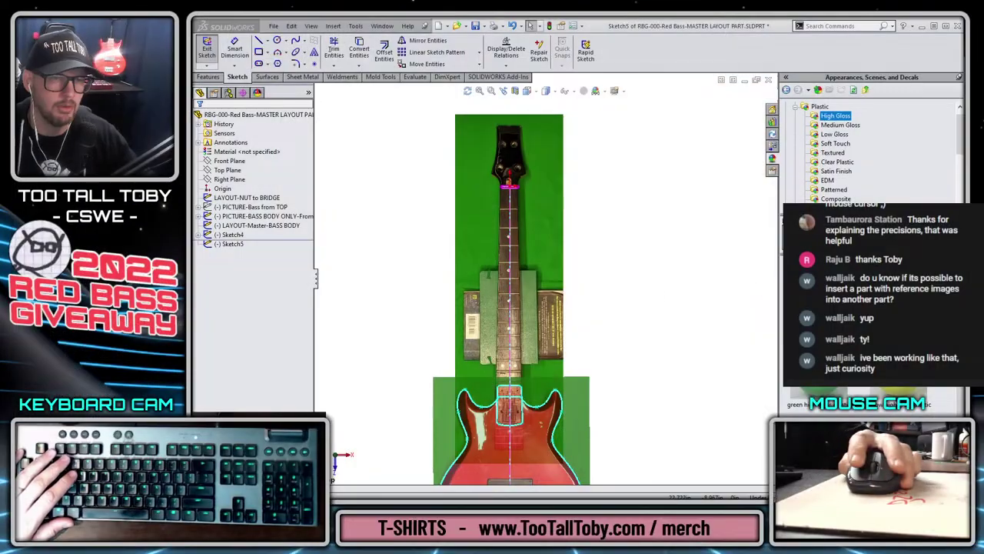
# - Draw a 22 9/16 vertical line for the neck length
pyautogui.press('s')
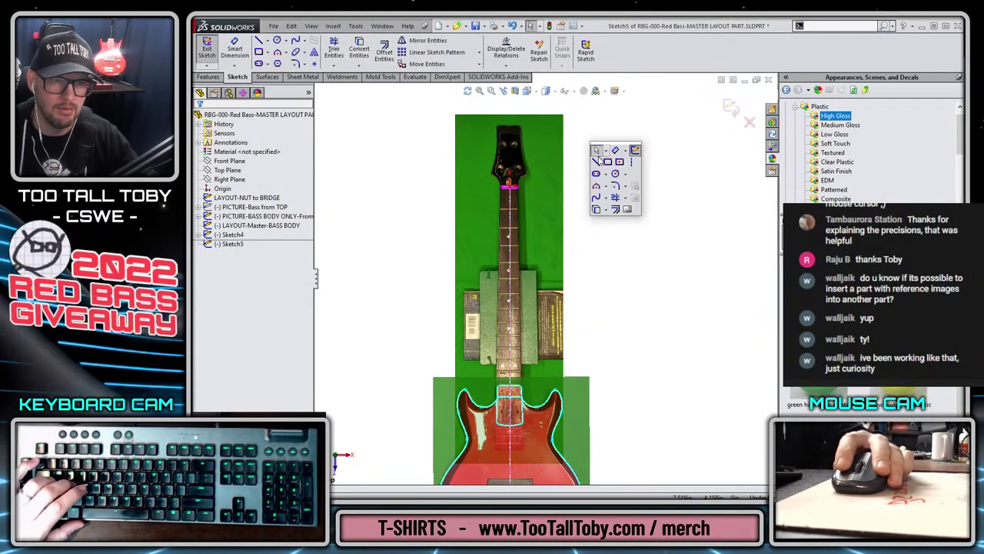
pyautogui.click(596, 161)
pyautogui.click(612, 129)
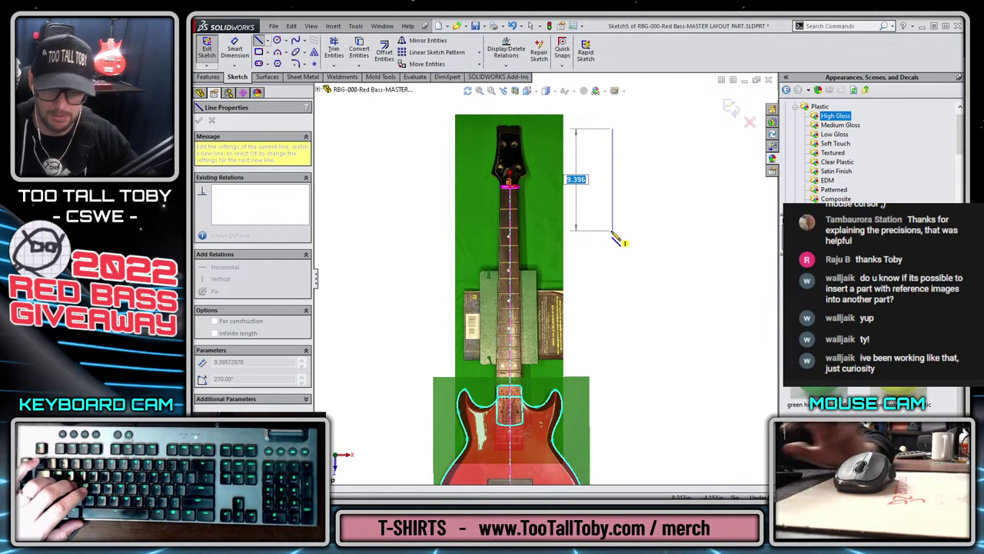
pyautogui.write('22 9/')
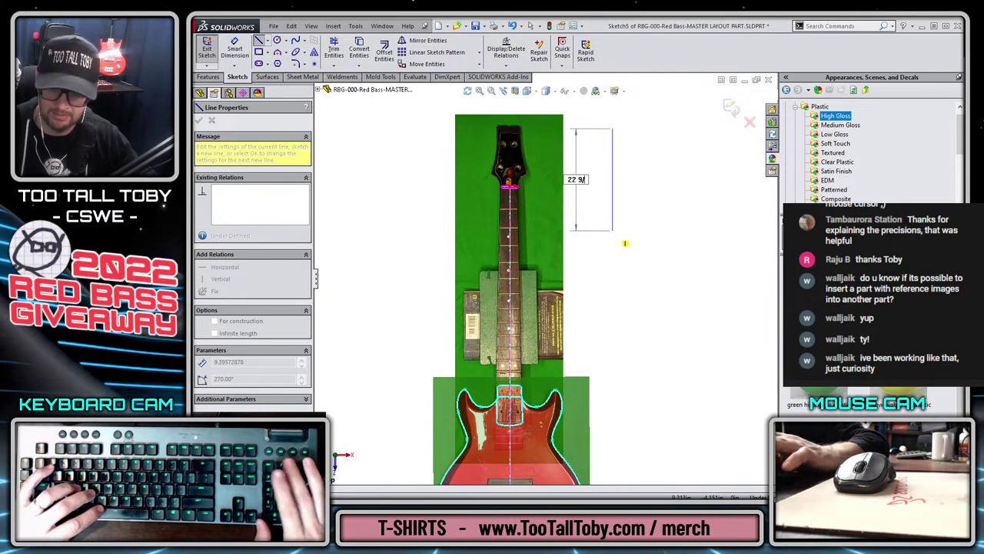
pyautogui.write('16')
pyautogui.press('Return')
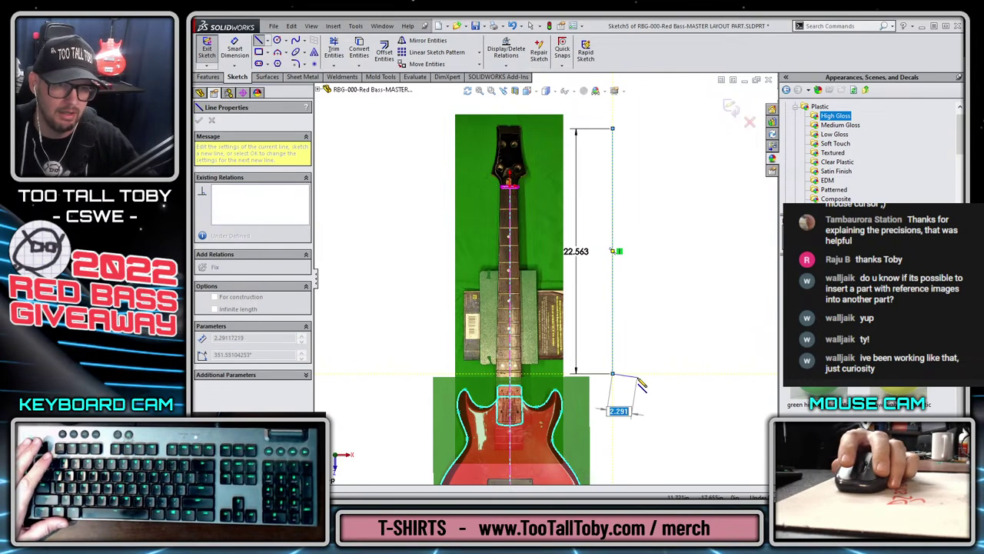
pyautogui.press('Escape')
# - Draw a 2.45 horizontal base line near the body
pyautogui.press('s')
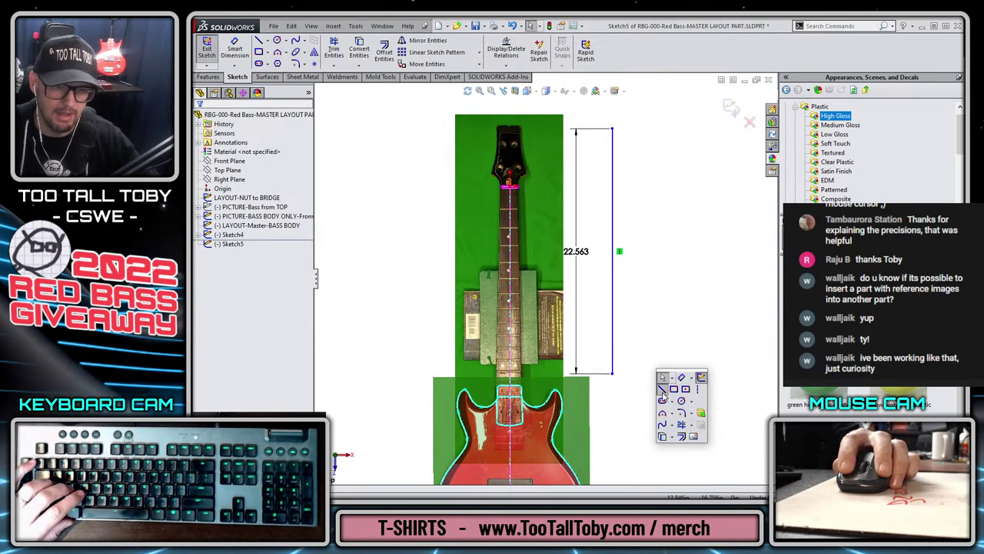
pyautogui.click(662, 389)
pyautogui.click(613, 389)
pyautogui.write('2.')
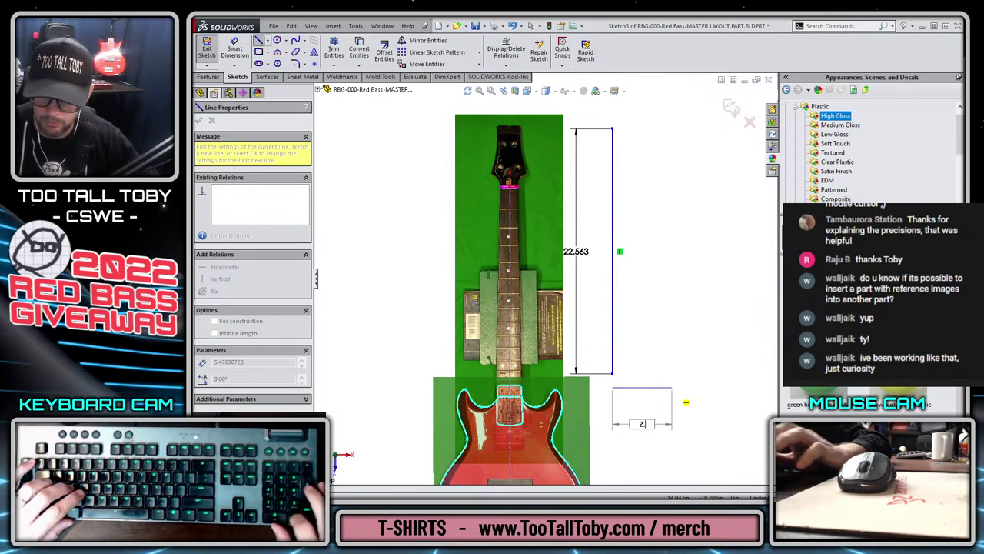
pyautogui.write('45')
pyautogui.press('Return')
pyautogui.press('Escape')
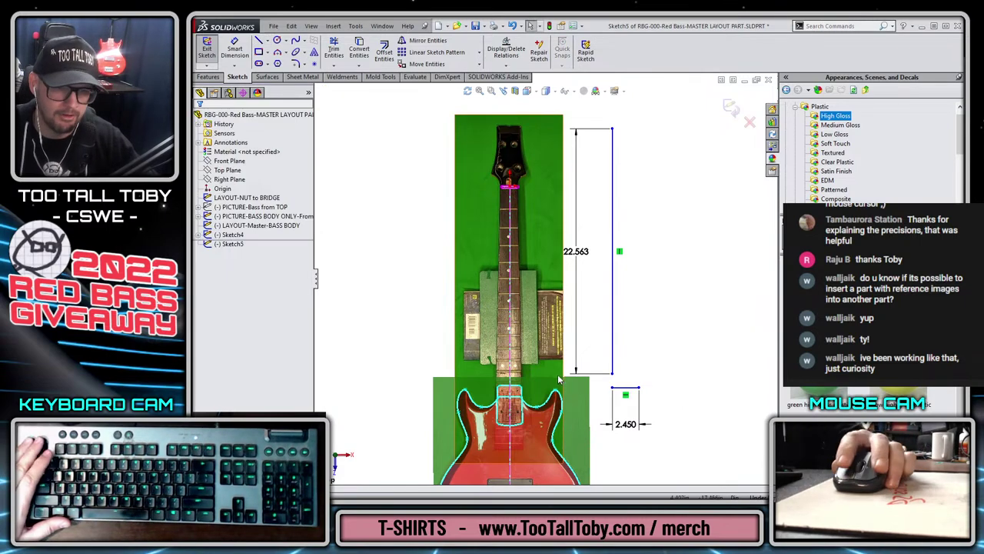
# - Centre the vertical line on the base line with a Midpoint relation and snap its top to the nut
pyautogui.click(628, 389)
pyautogui.keyDown('ctrl'); pyautogui.click(613, 373); pyautogui.keyUp('ctrl')
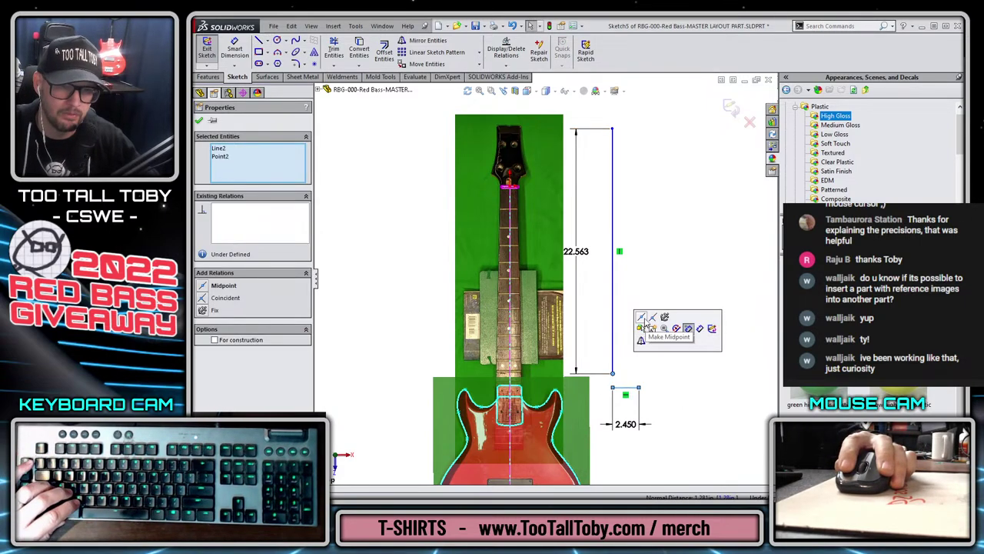
pyautogui.click(642, 320)
pyautogui.scroll(-3, 633, 163)
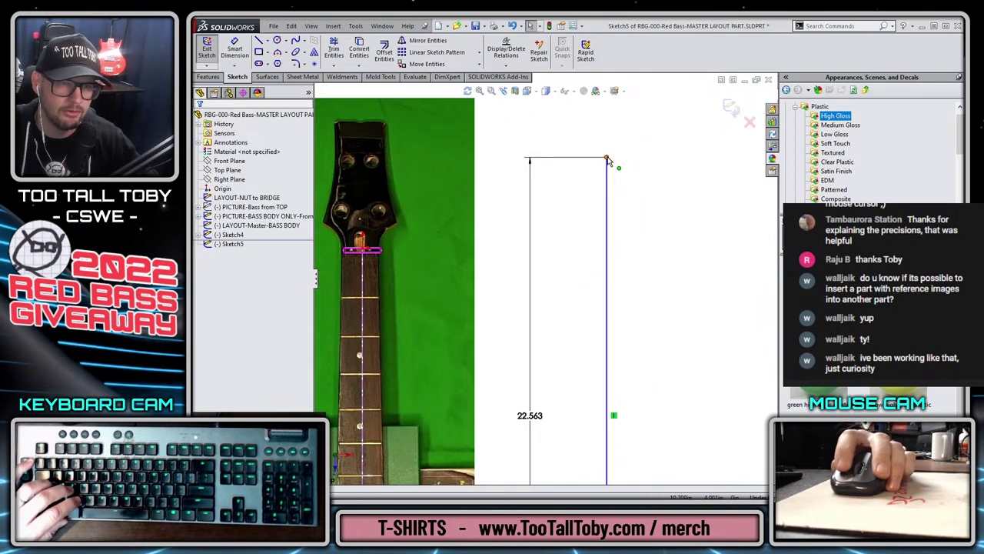
pyautogui.click(608, 160)
pyautogui.moveTo(363, 250); pyautogui.dragTo(364, 251)
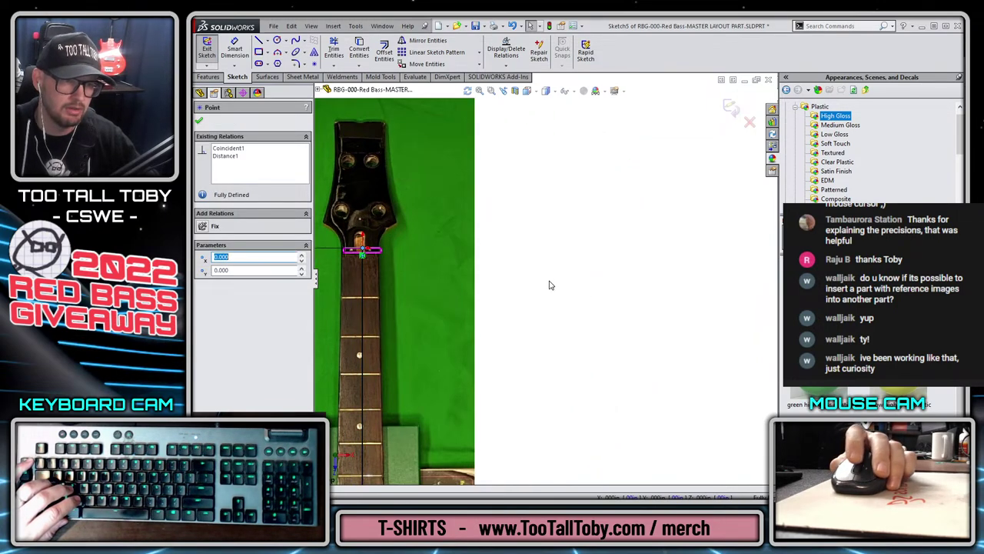
pyautogui.scroll(5, 549, 285)
pyautogui.scroll(-3, 577, 292)
pyautogui.press('Escape')
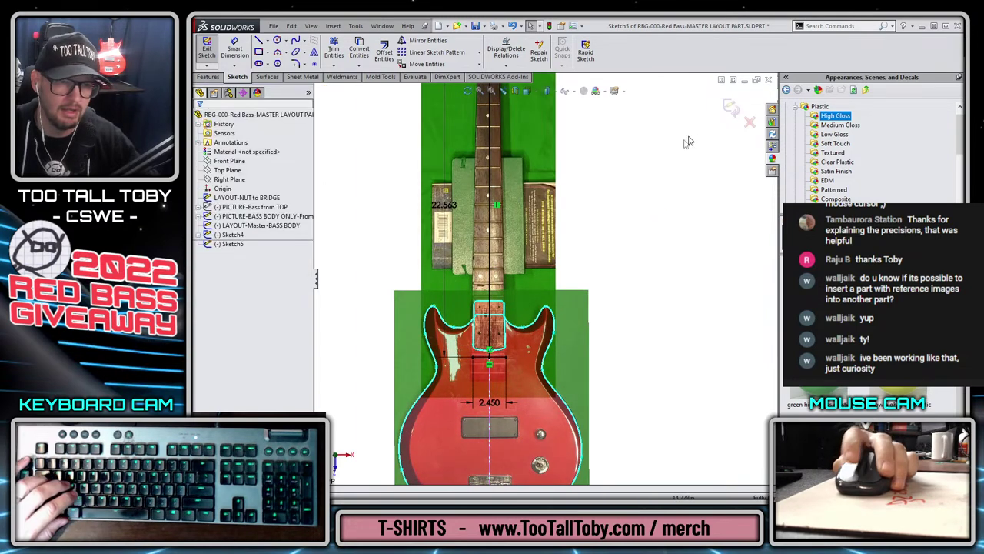
pyautogui.scroll(2, 542, 275)
pyautogui.scroll(-2, 460, 146)
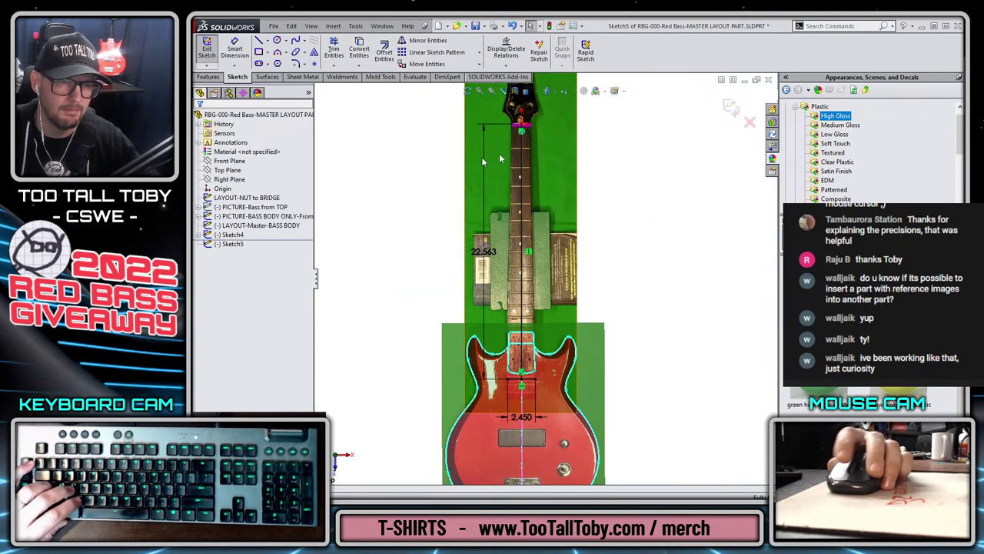
pyautogui.scroll(-6, 520, 115)
# - Draw angled lines from the nut point down to the base line's ends
pyautogui.press('s')
pyautogui.click(544, 191)
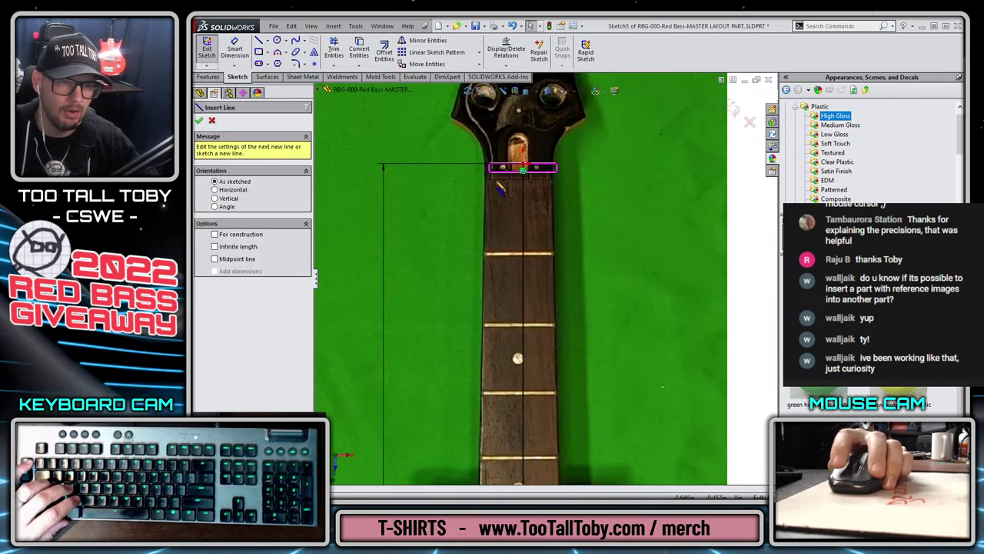
pyautogui.click(523, 168)
pyautogui.scroll(4, 542, 267)
pyautogui.scroll(2, 542, 400)
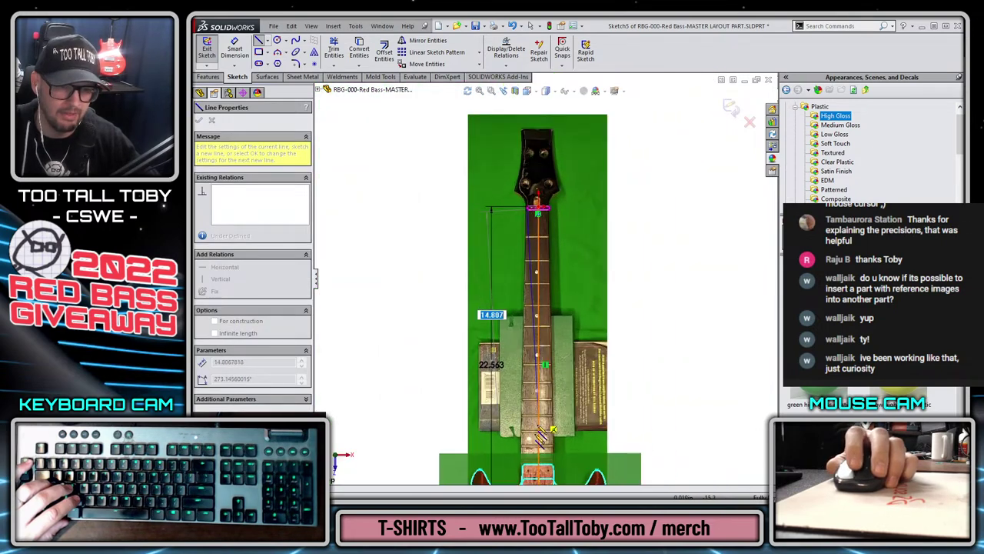
pyautogui.scroll(-6, 483, 462)
pyautogui.scroll(3, 483, 463)
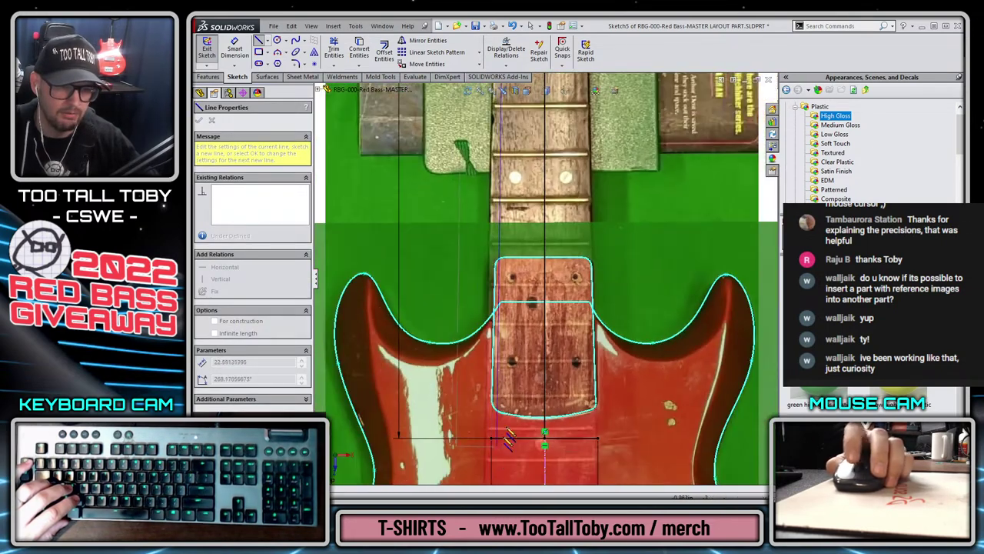
pyautogui.click(492, 438)
pyautogui.scroll(5, 669, 328)
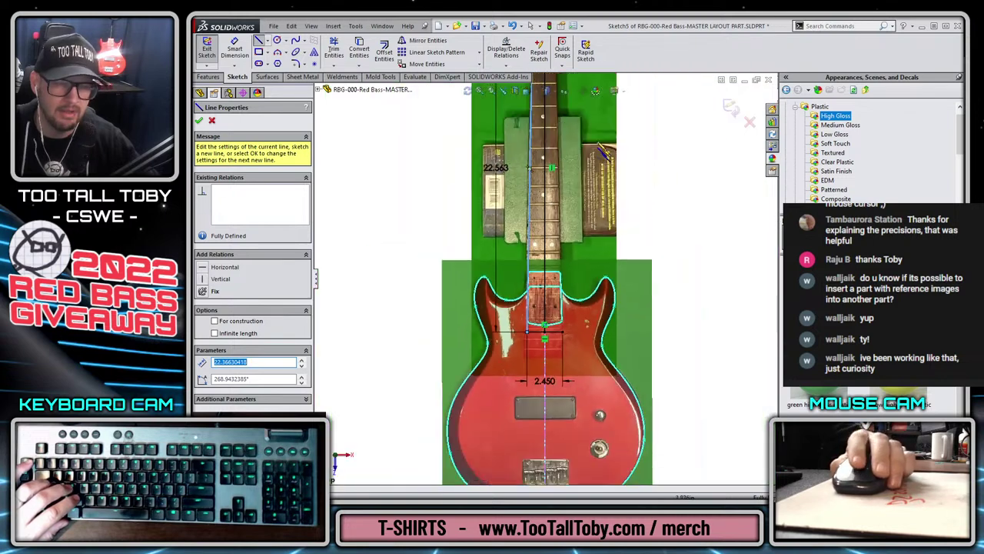
pyautogui.press('s')
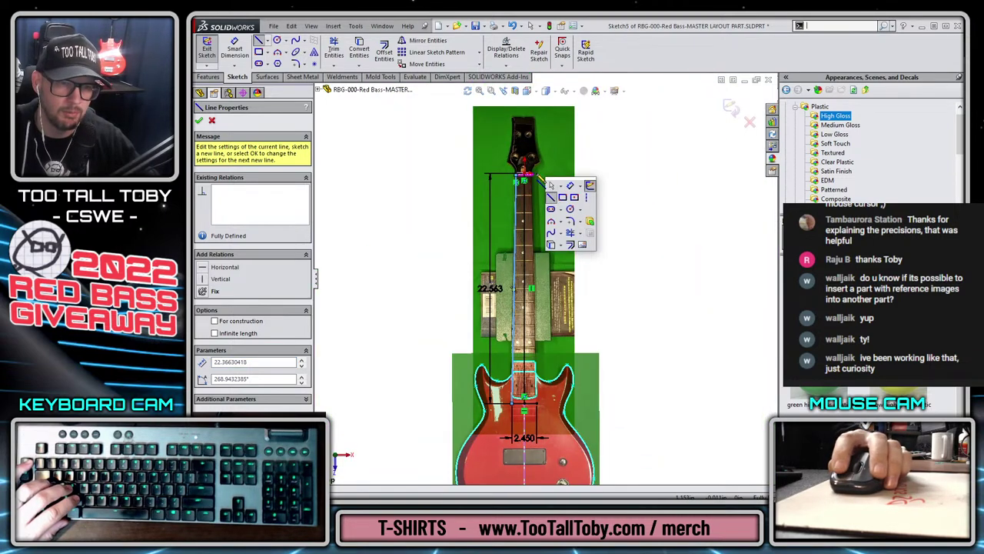
pyautogui.scroll(-4, 540, 176)
pyautogui.click(537, 216)
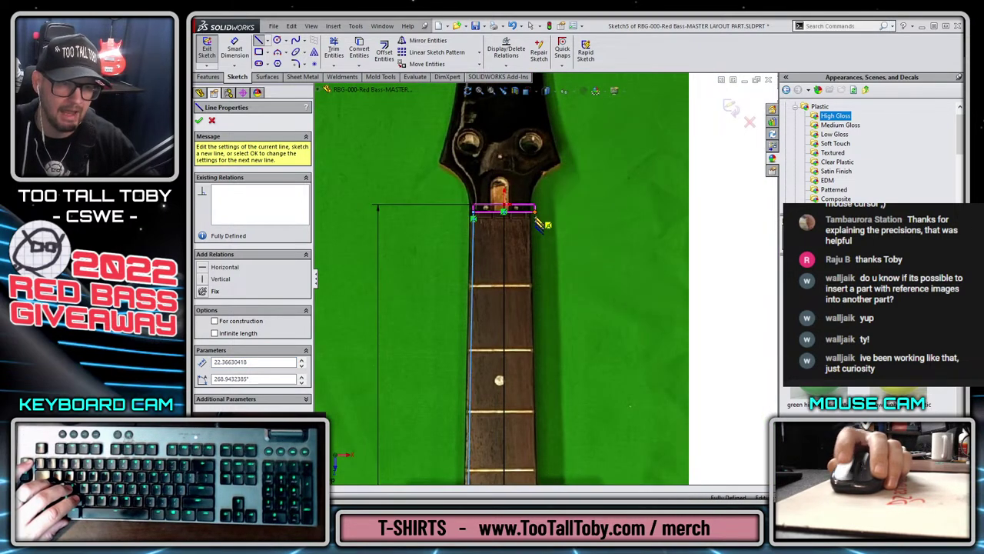
pyautogui.scroll(5, 534, 188)
pyautogui.scroll(-4, 564, 441)
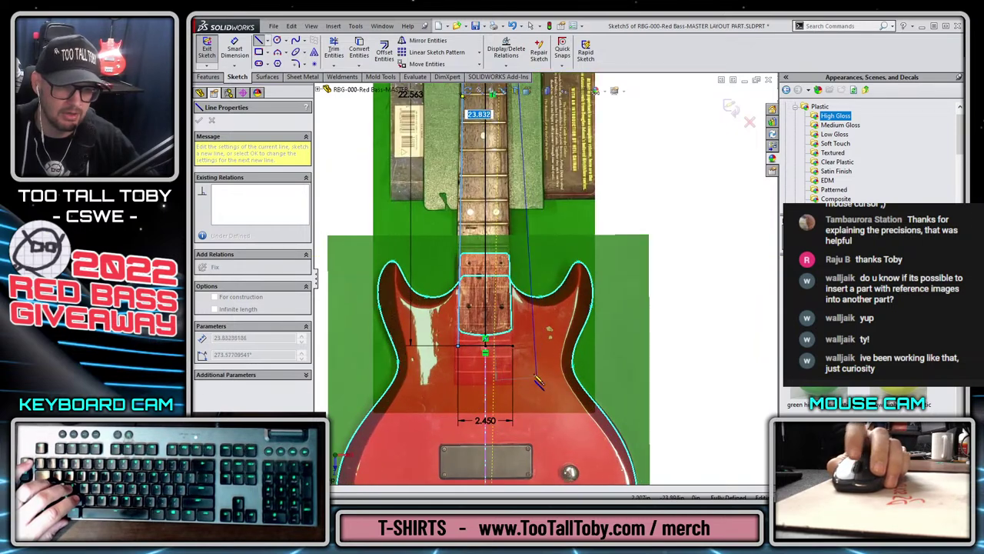
pyautogui.rightClick(528, 355)
pyautogui.press('Escape')
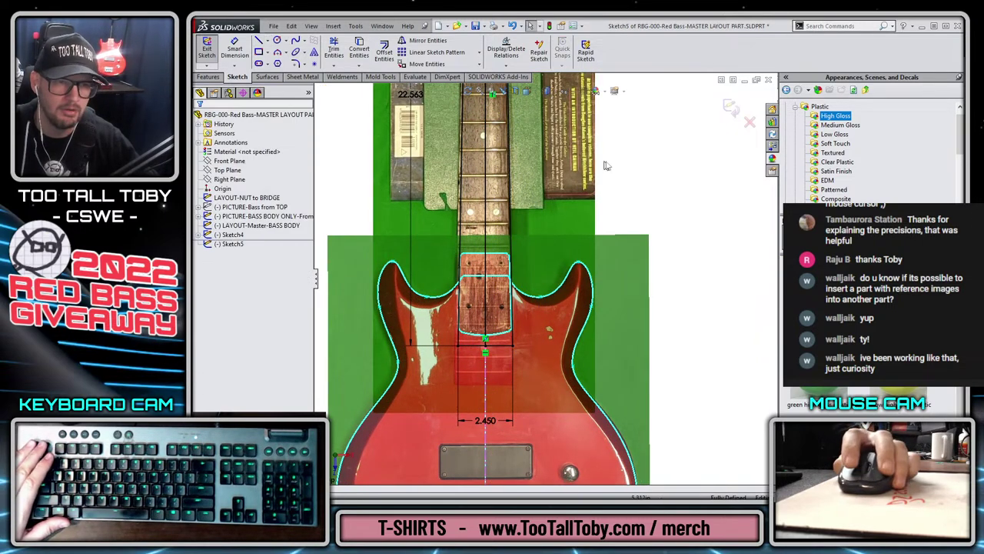
# - Exit the sketch and rename Sketch5 to 'NECK - LAYOUT for SIDE ANGLES'
pyautogui.keyDown('ctrl'); pyautogui.click(207, 236); pyautogui.keyUp('ctrl')
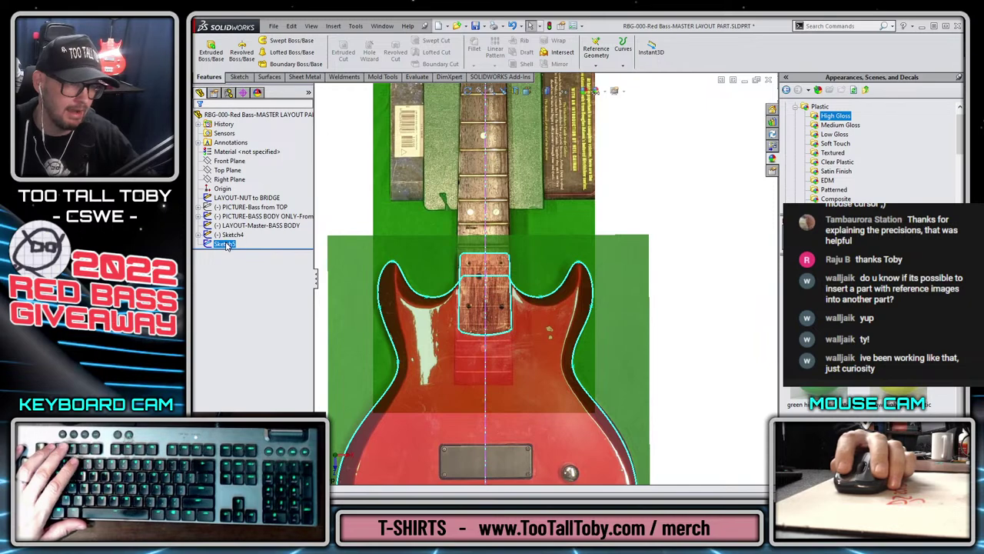
pyautogui.write('LAYOUT for SIDE')
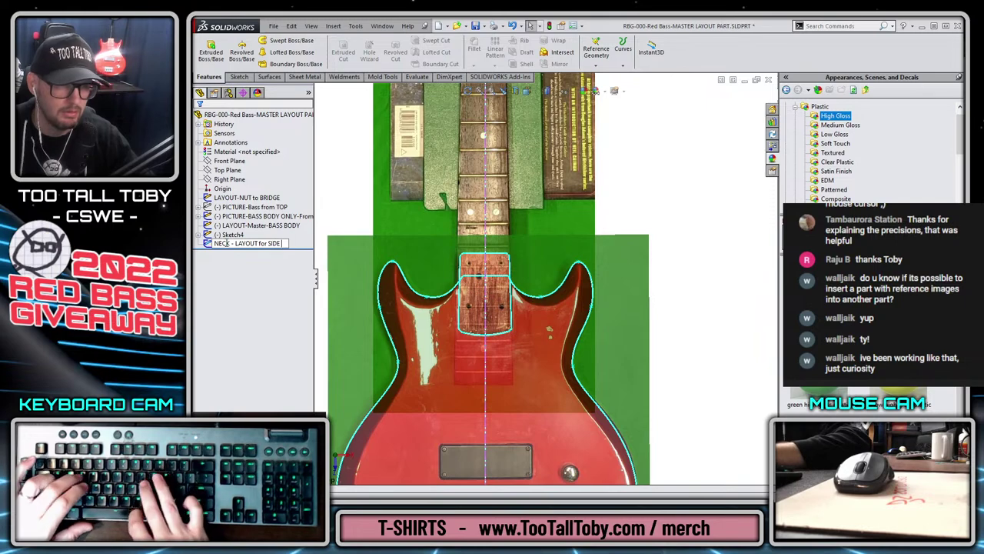
pyautogui.write('S')
pyautogui.press('Return')
# - Set the neck layout sketch's colour to orange
pyautogui.scroll(-3, 550, 283)
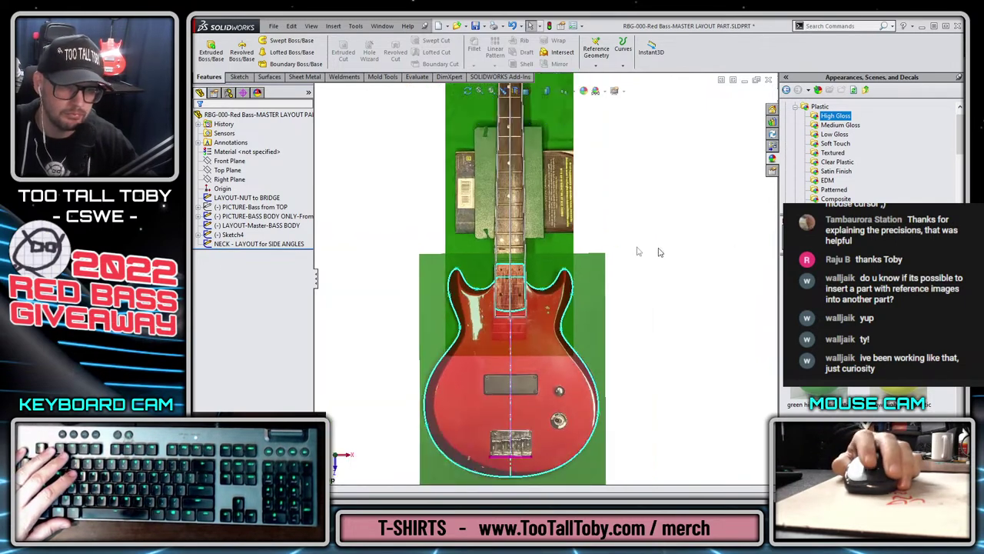
pyautogui.rightClick(265, 247)
pyautogui.click(315, 339)
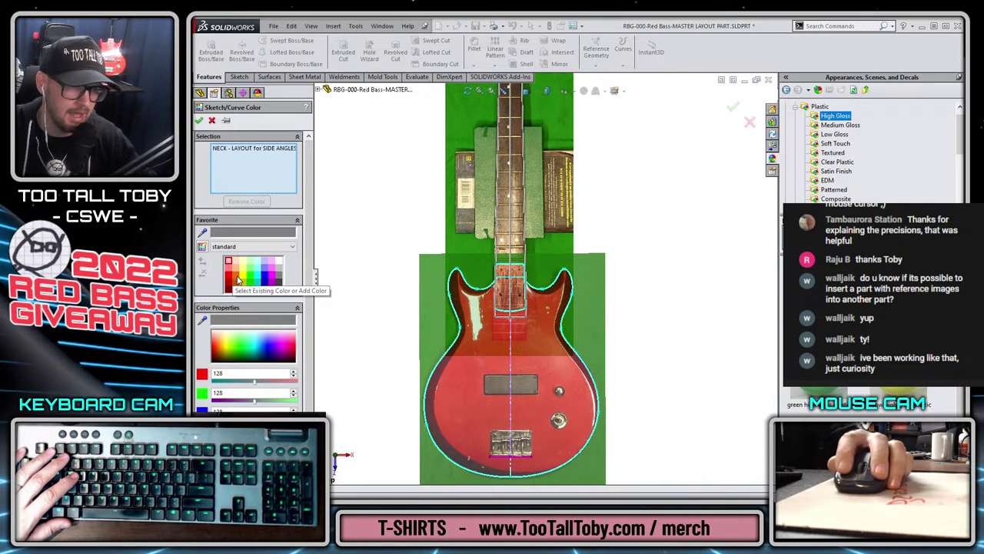
pyautogui.click(237, 280)
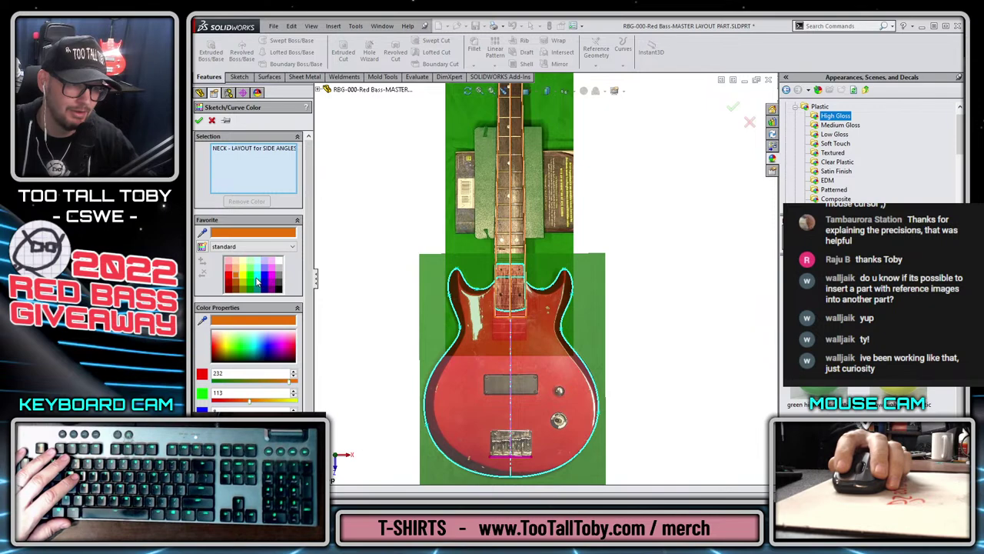
pyautogui.click(199, 121)
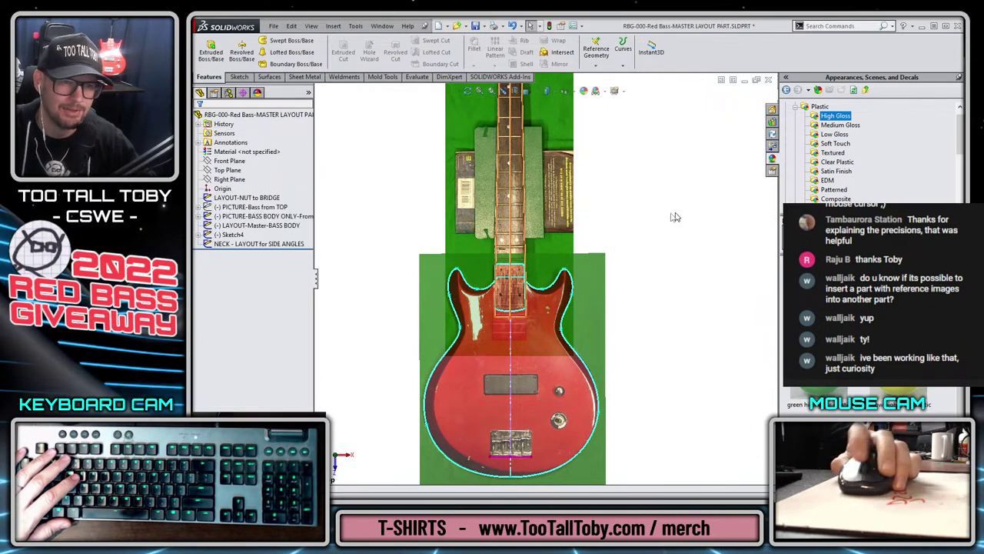
pyautogui.scroll(5, 588, 163)
pyautogui.scroll(-4, 492, 273)
pyautogui.scroll(-5, 492, 273)
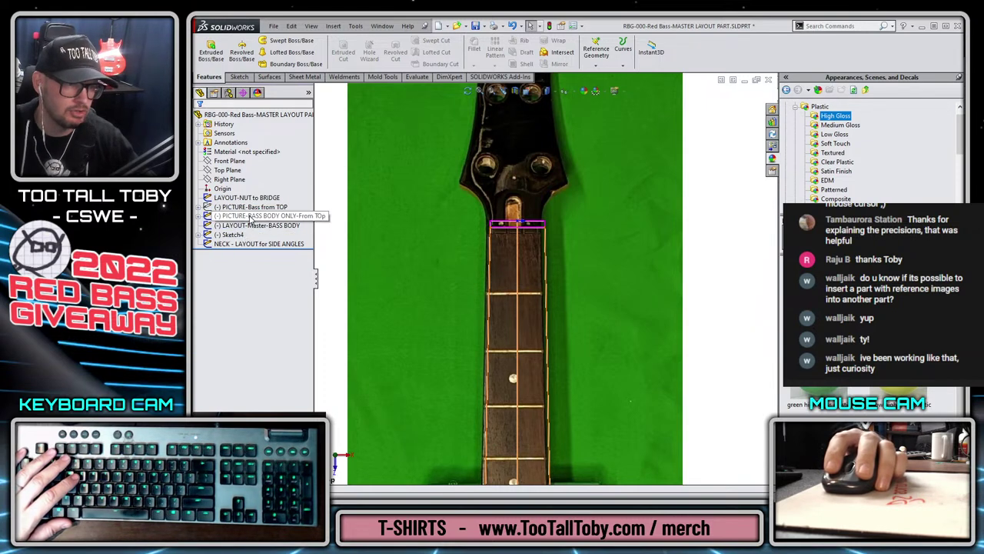
# - Rename Sketch4 to 'PICTURE-NECK ONLY top'
pyautogui.click(257, 198)
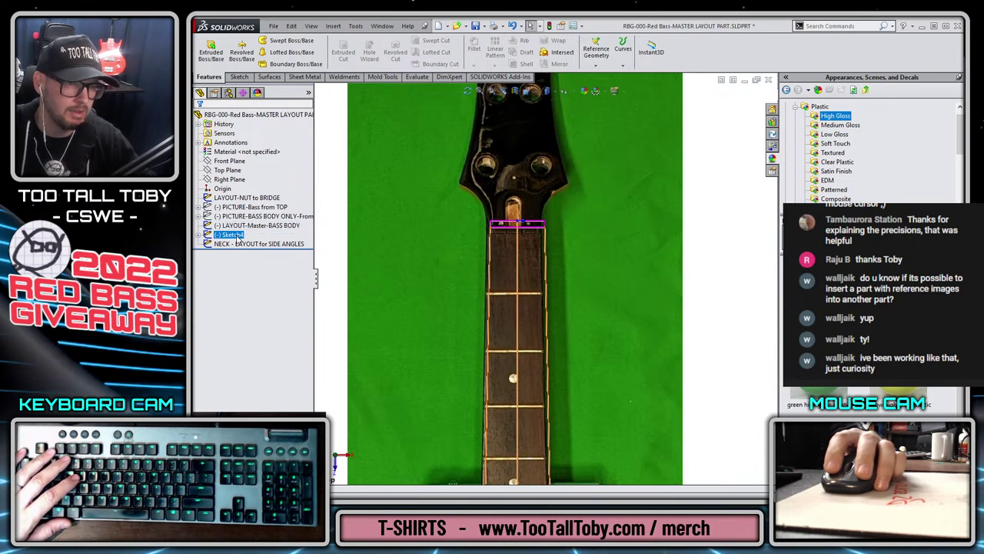
pyautogui.write('PI')
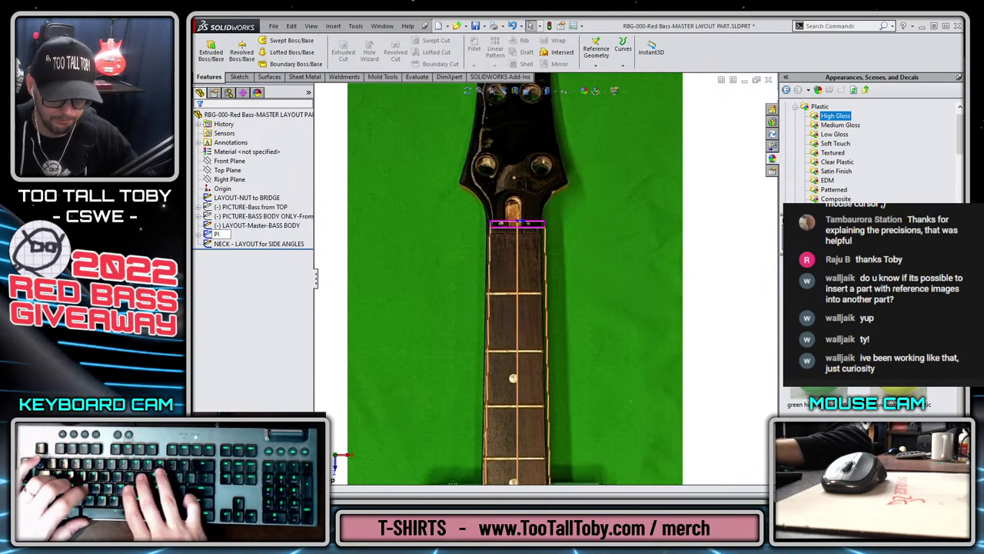
pyautogui.write('CTURE-NECK ONLY f')
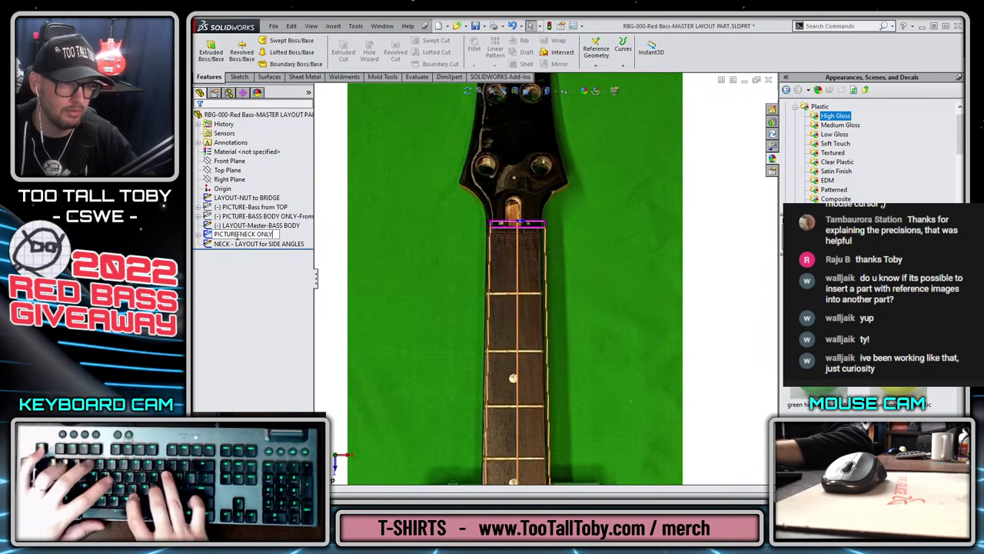
pyautogui.write('op')
pyautogui.press('Return')
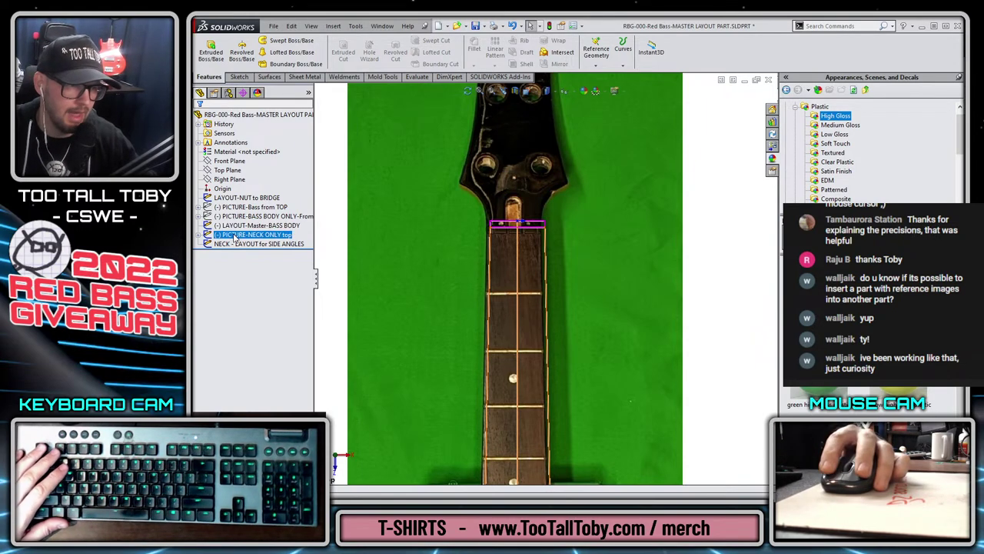
# - Move PICTURE-NECK ONLY top below the neck layout sketch in the tree
pyautogui.keyDown('ctrl'); pyautogui.click(232, 244); pyautogui.keyUp('ctrl')
pyautogui.moveTo(232, 250); pyautogui.dragTo(230, 248)
pyautogui.rightClick(228, 244)
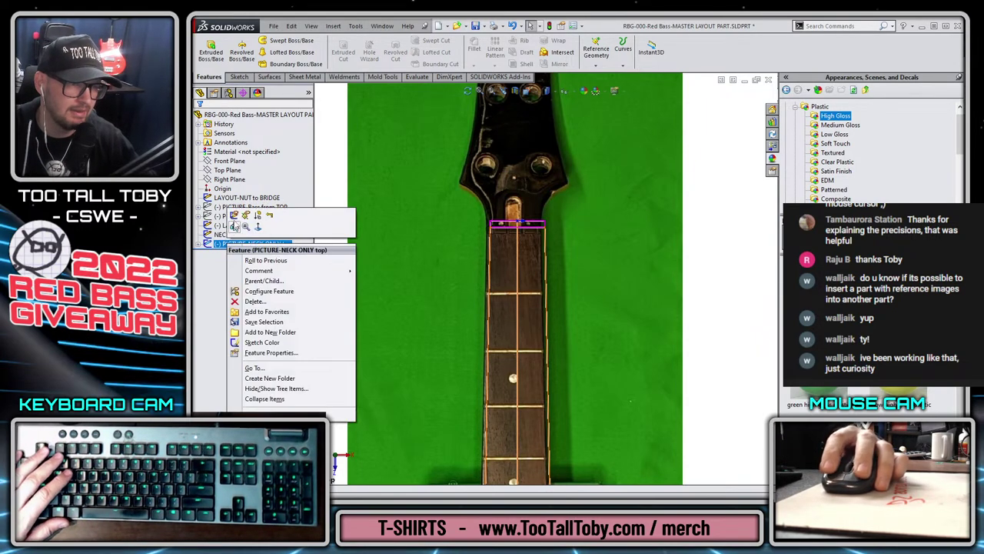
# - Reopen the neck photo sketch and shrink the picture from its lower-right corner
pyautogui.click(233, 215)
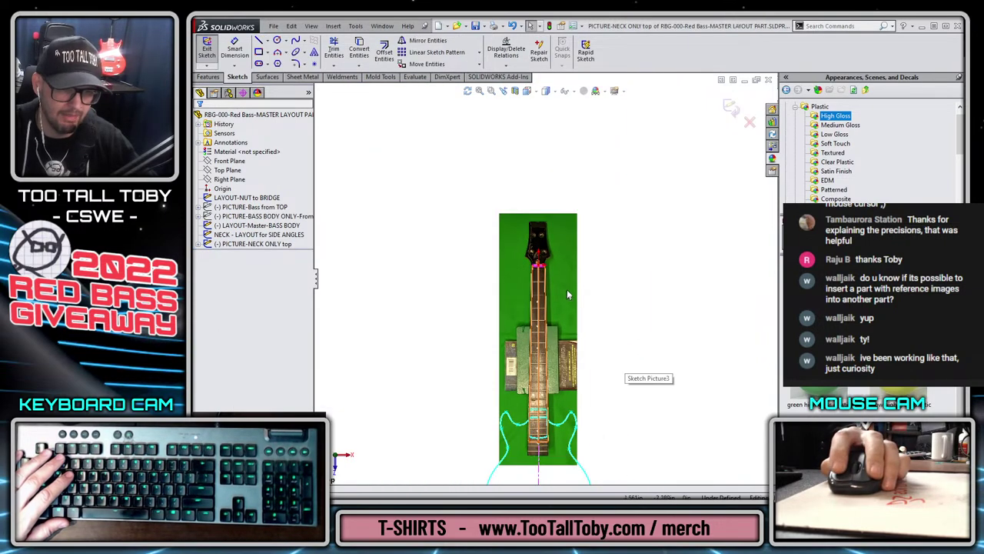
pyautogui.click(569, 290)
pyautogui.scroll(-4, 570, 290)
pyautogui.scroll(3, 575, 466)
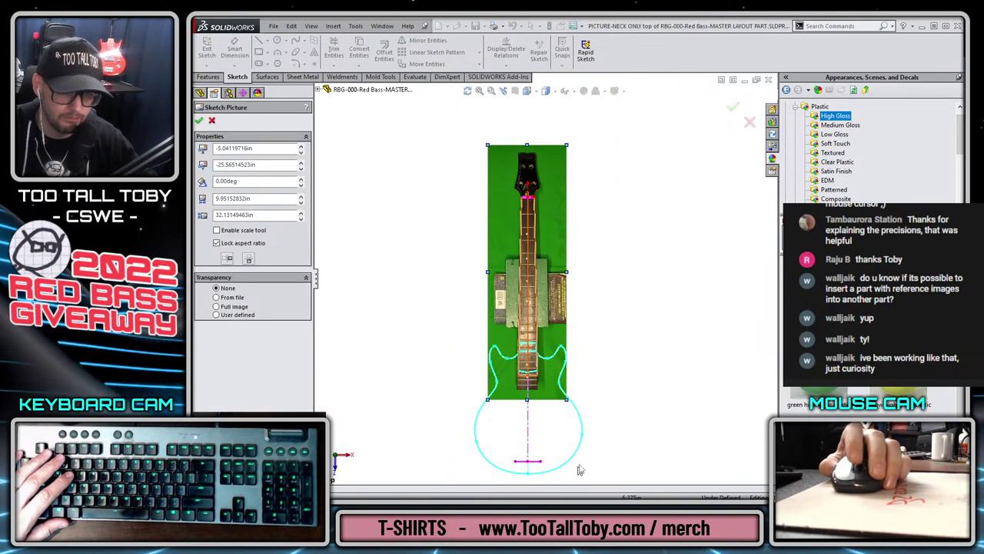
pyautogui.scroll(-2, 539, 345)
pyautogui.scroll(-2, 539, 345)
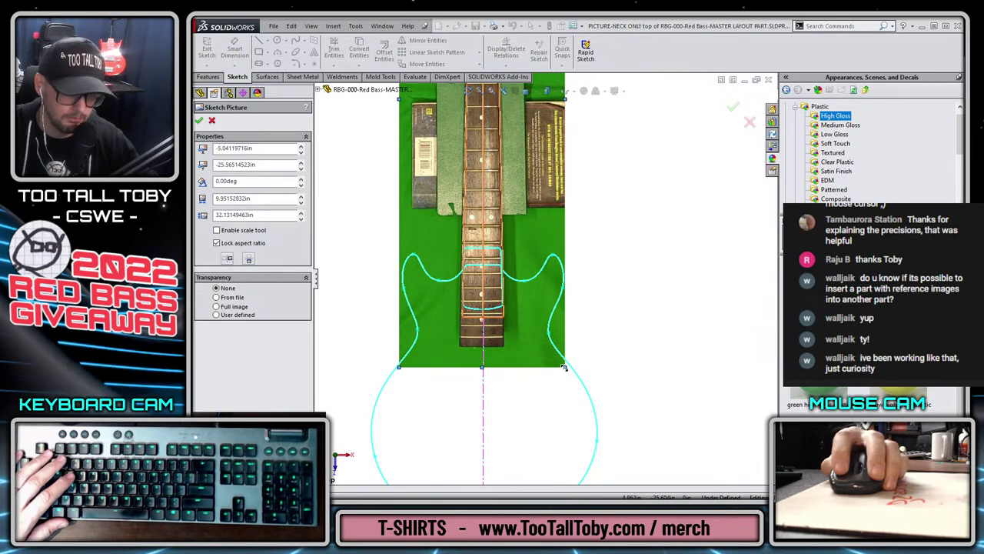
pyautogui.moveTo(564, 368)
pyautogui.mouseDown()
pyautogui.moveTo(549, 325)
pyautogui.moveTo(559, 331)
pyautogui.mouseUp()
pyautogui.scroll(-3, 557, 349)
pyautogui.scroll(-2, 557, 349)
pyautogui.scroll(3, 422, 335)
pyautogui.scroll(-2, 422, 334)
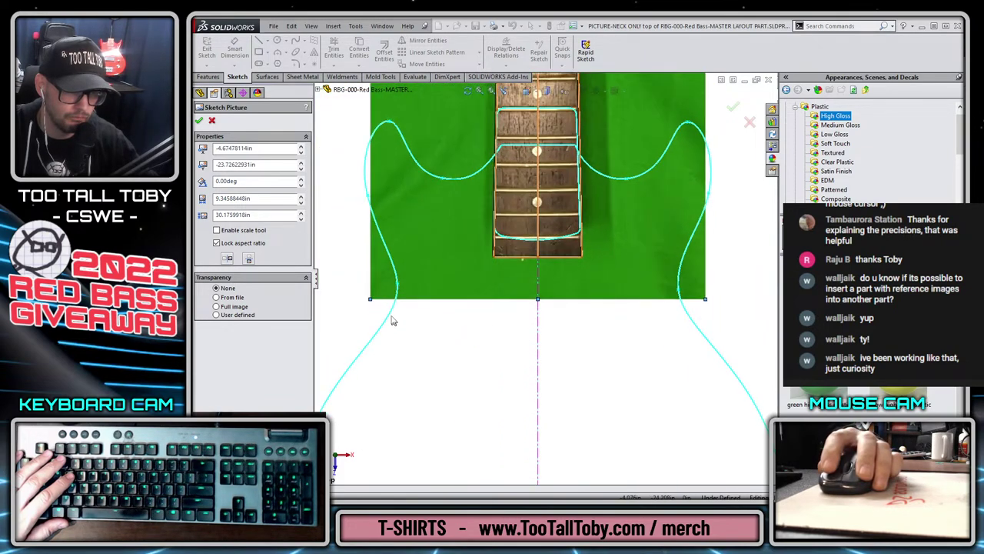
# - Shrink and shift the photo onto the orange layout lines at 9.29 × 30.00 in, then accept
pyautogui.moveTo(371, 298); pyautogui.dragTo(382, 291)
pyautogui.scroll(-5, 542, 248)
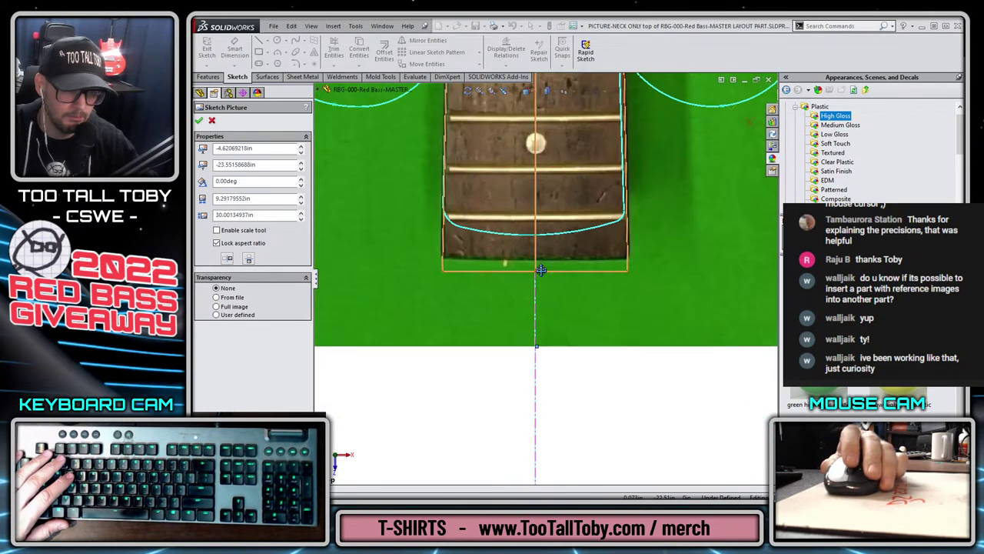
pyautogui.moveTo(455, 350); pyautogui.dragTo(454, 364)
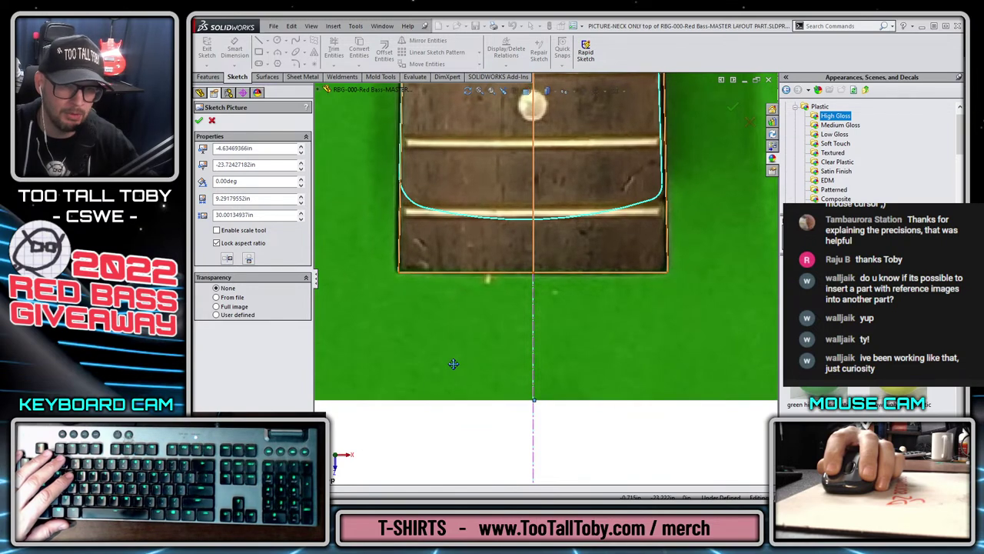
pyautogui.scroll(6, 542, 385)
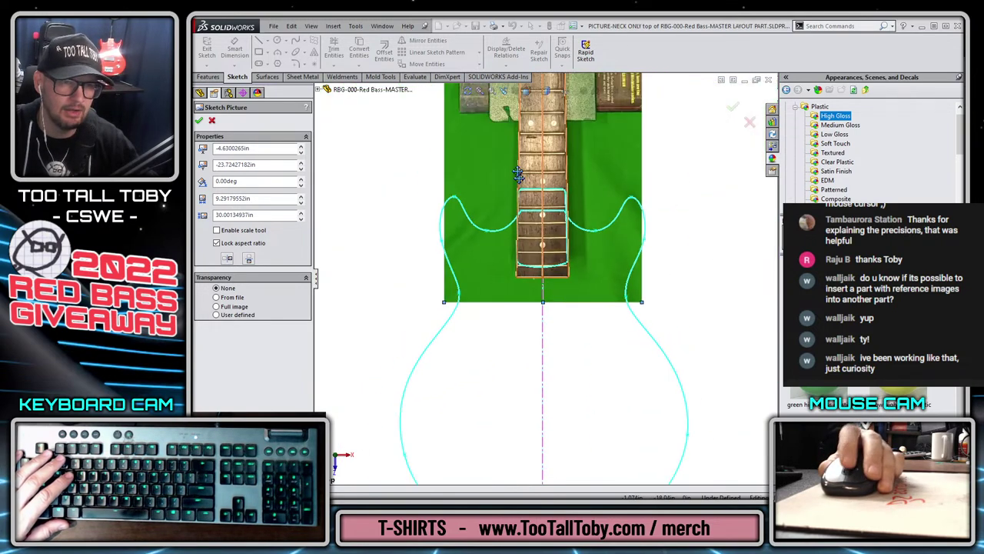
pyautogui.scroll(-6, 549, 133)
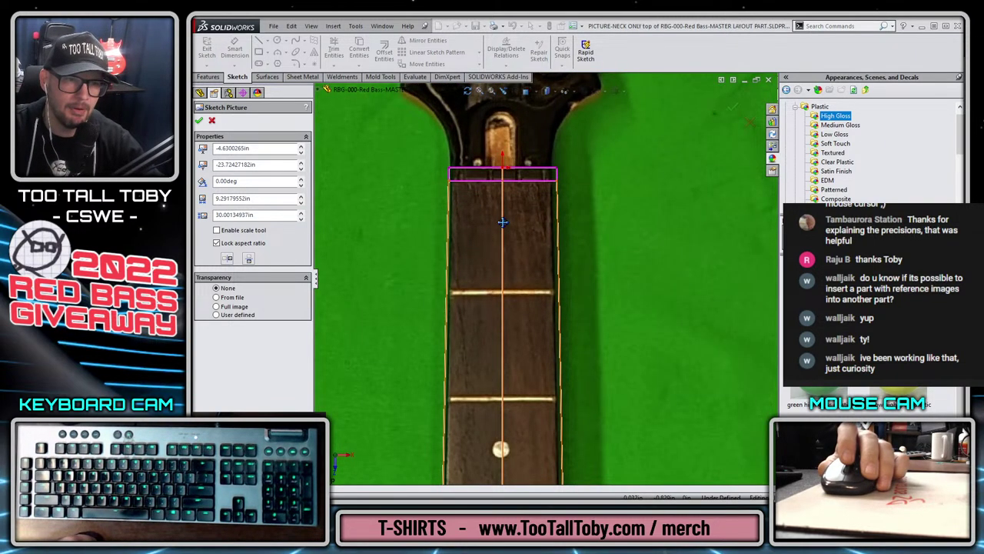
pyautogui.scroll(6, 498, 223)
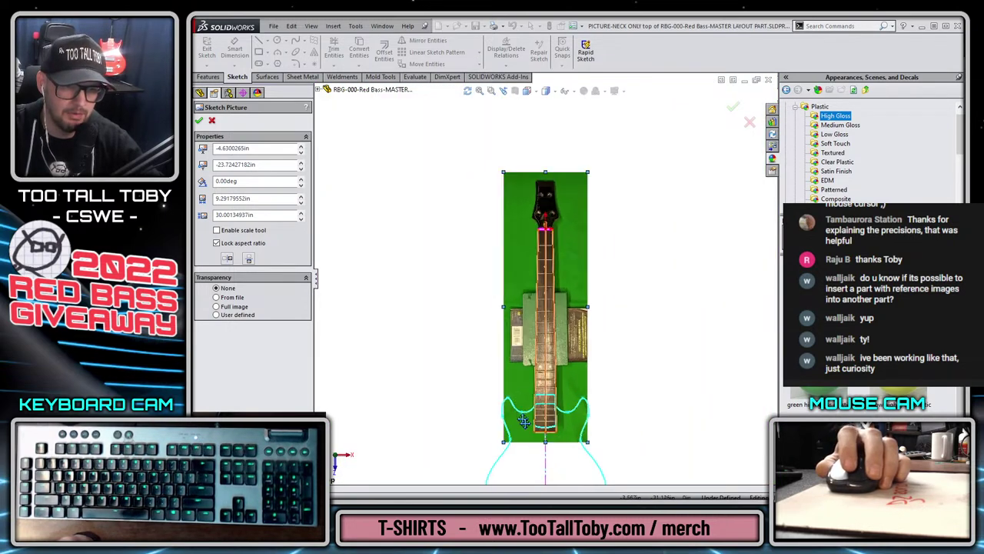
pyautogui.scroll(-2, 547, 384)
pyautogui.scroll(-2, 547, 384)
pyautogui.scroll(-3, 496, 338)
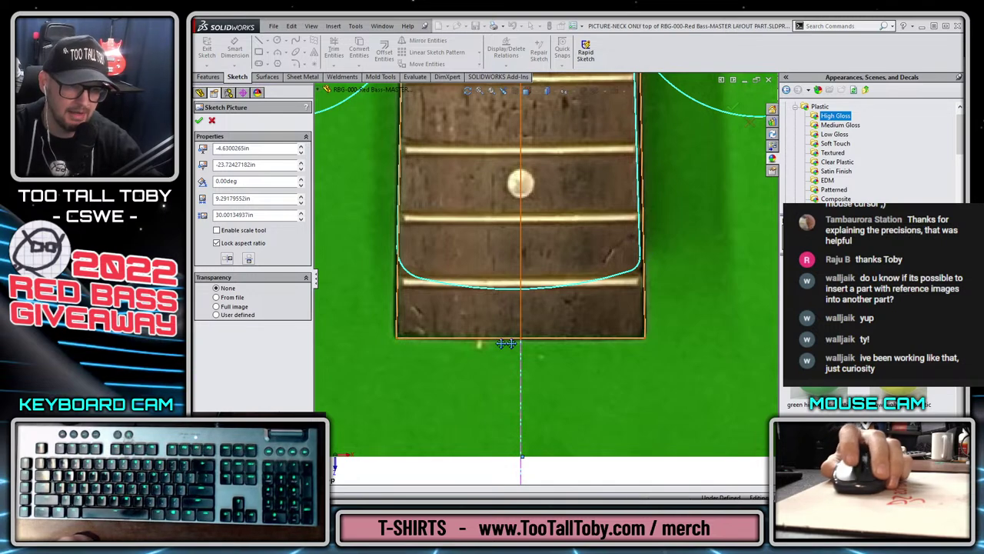
pyautogui.scroll(5, 505, 343)
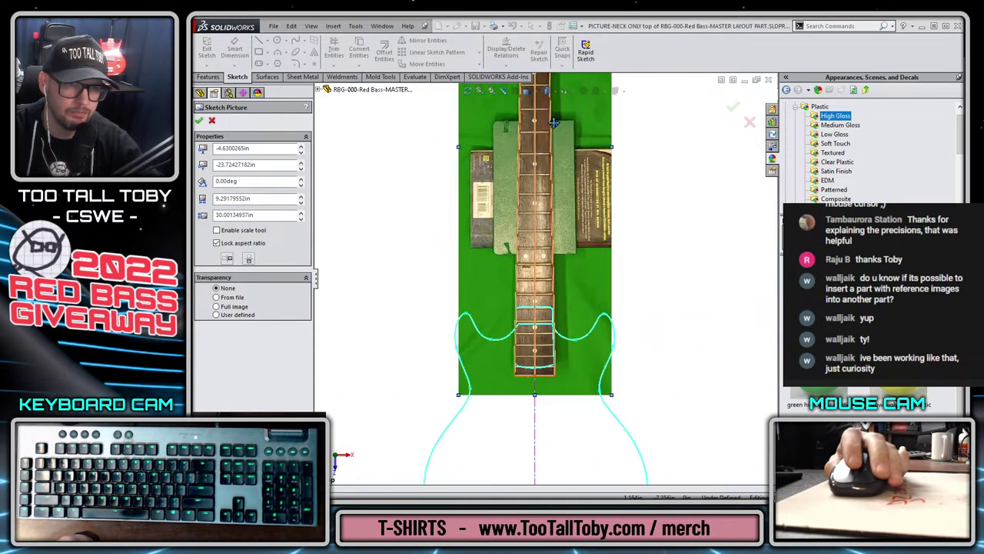
pyautogui.scroll(-4, 554, 121)
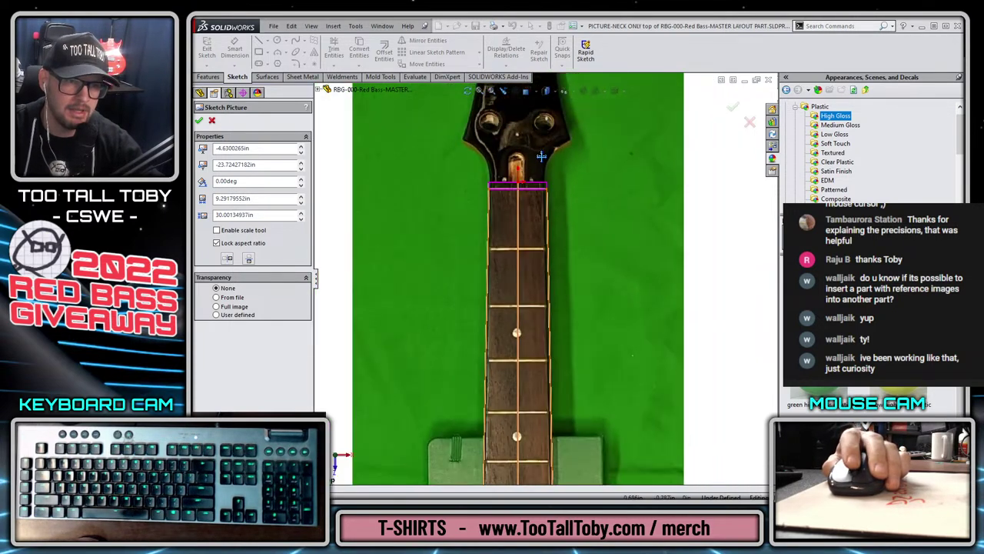
pyautogui.scroll(-4, 542, 230)
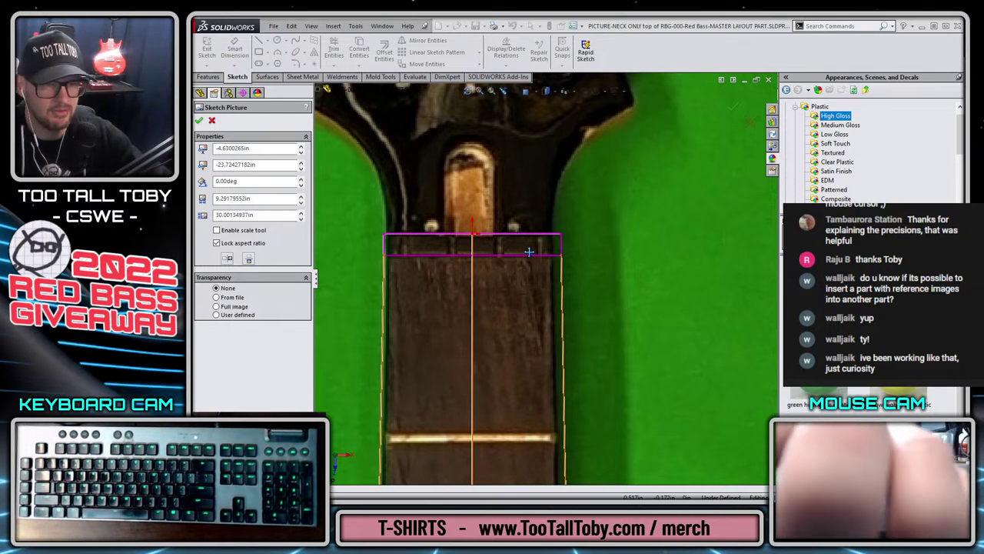
pyautogui.click(199, 120)
# - Exit the sketch and place PICTURE-NECK ONLY top above LAYOUT-Master-BASS BODY, below the body picture
pyautogui.scroll(5, 554, 362)
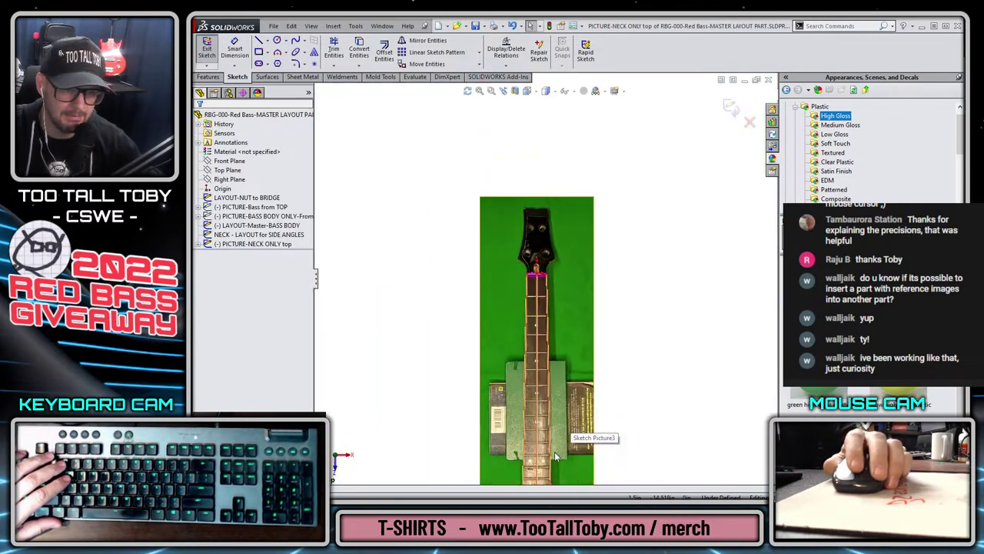
pyautogui.scroll(-6, 556, 457)
pyautogui.scroll(3, 547, 422)
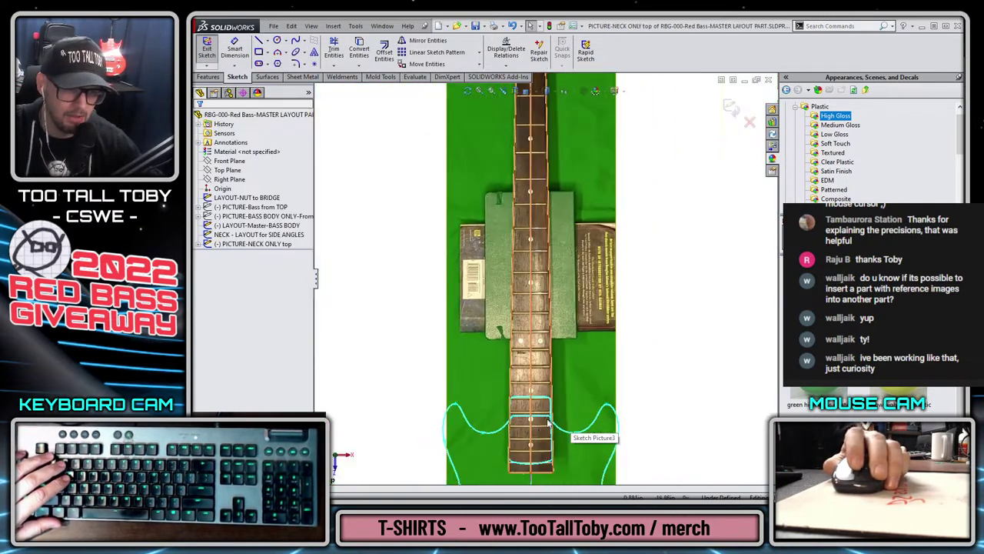
pyautogui.scroll(3, 542, 231)
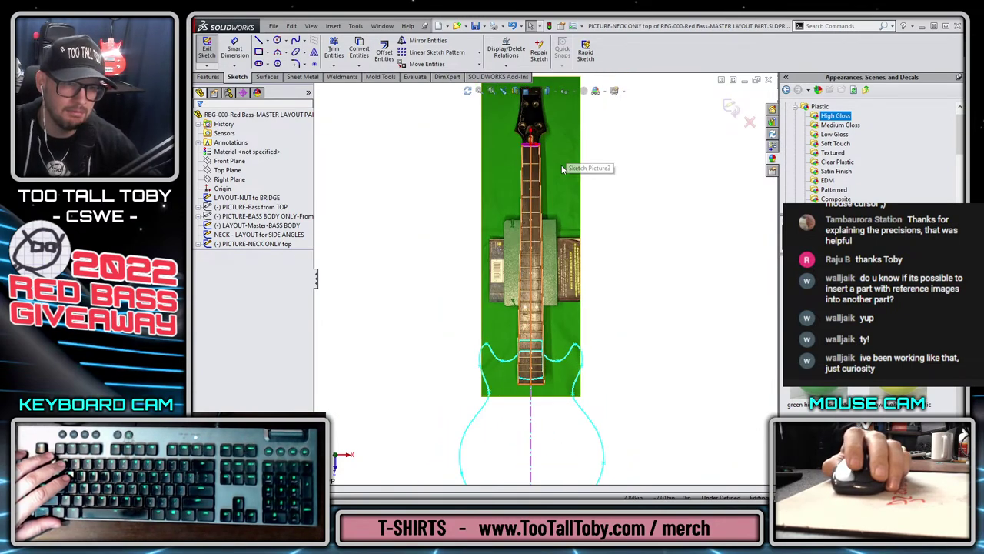
pyautogui.scroll(-6, 562, 169)
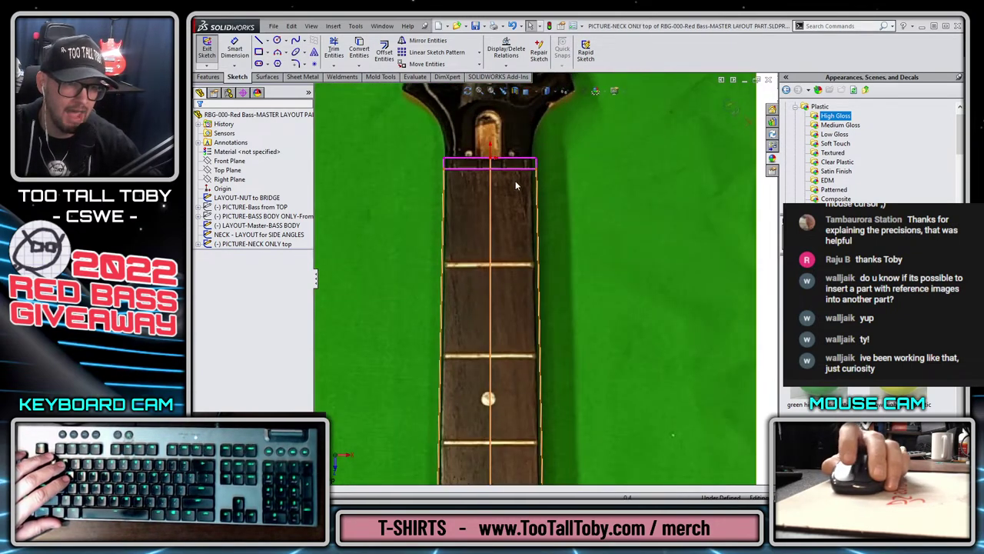
pyautogui.scroll(6, 522, 195)
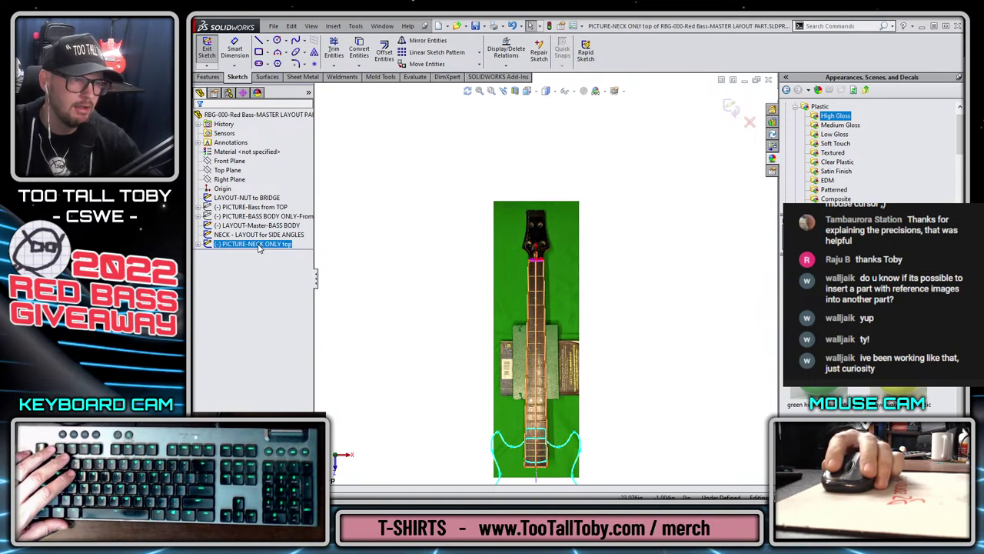
pyautogui.moveTo(258, 248)
pyautogui.mouseDown()
pyautogui.moveTo(253, 220)
pyautogui.moveTo(234, 249)
pyautogui.mouseUp()
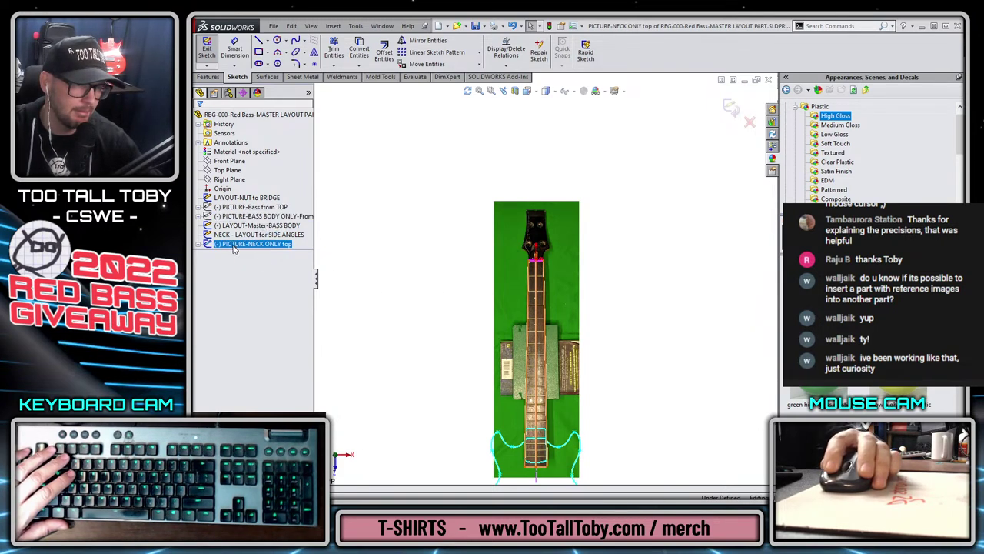
pyautogui.click(732, 106)
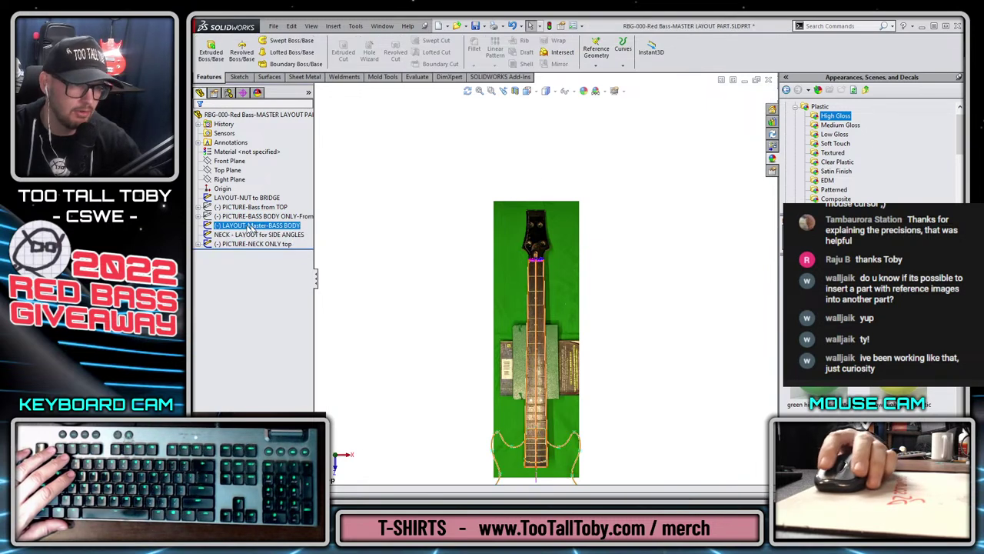
pyautogui.moveTo(232, 226); pyautogui.dragTo(234, 225)
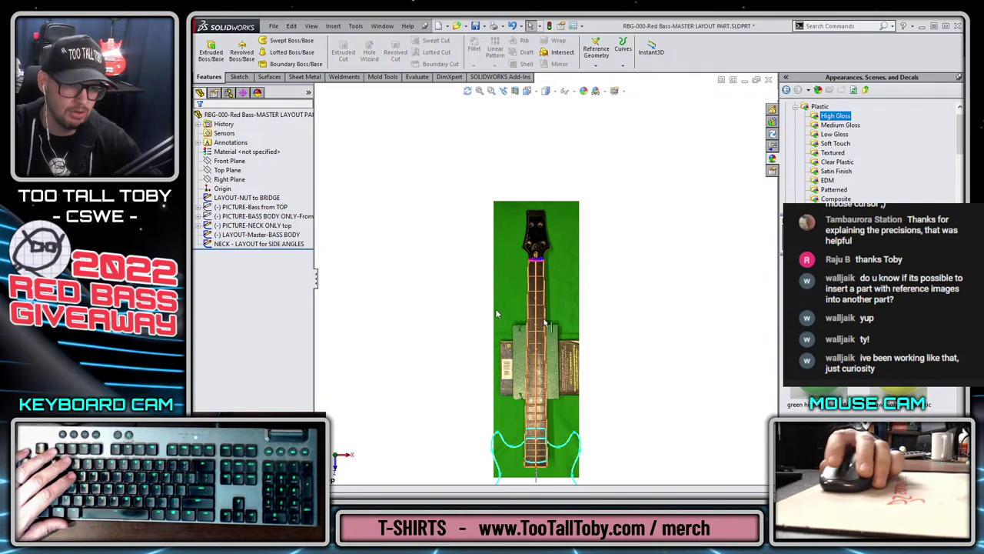
pyautogui.scroll(-5, 577, 272)
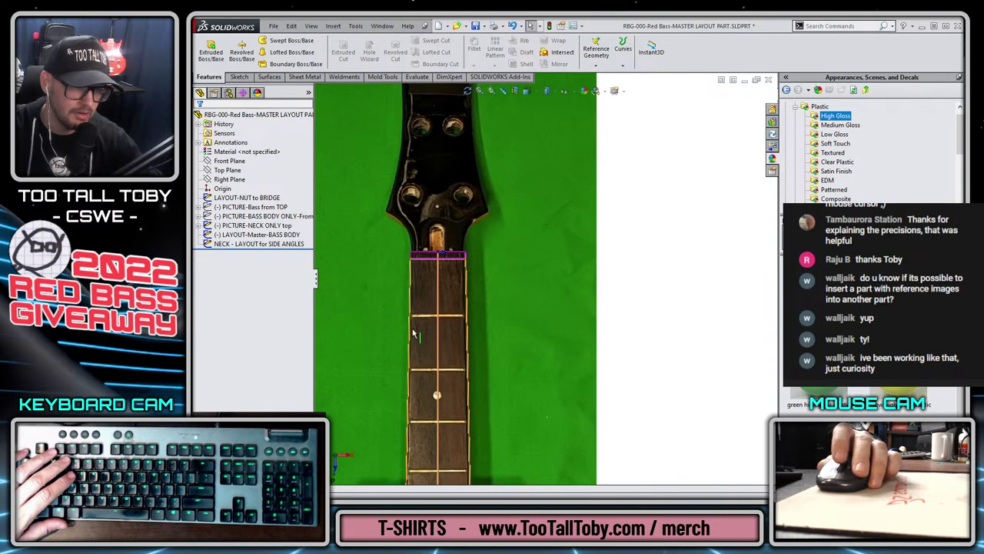
pyautogui.scroll(5, 457, 392)
pyautogui.scroll(3, 389, 329)
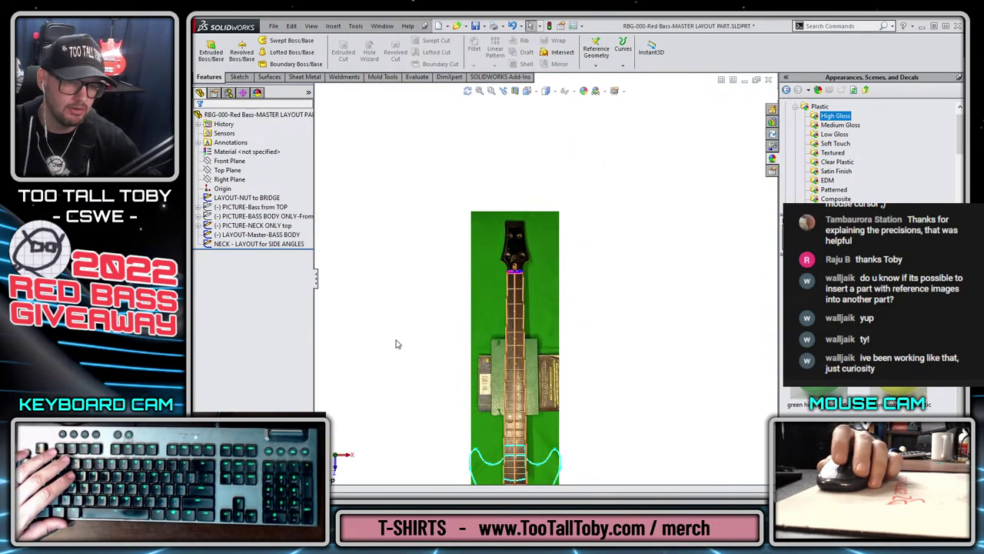
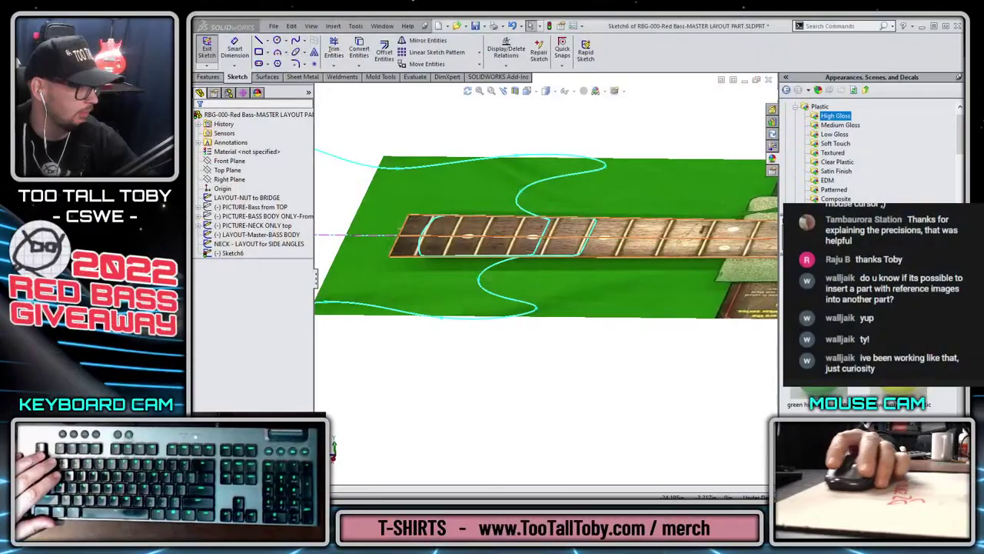
# - Exit Sketch6, then view the layout from the top and edge-on to inspect the photo plane
pyautogui.moveTo(633, 419); pyautogui.dragTo(686, 245, button='middle')
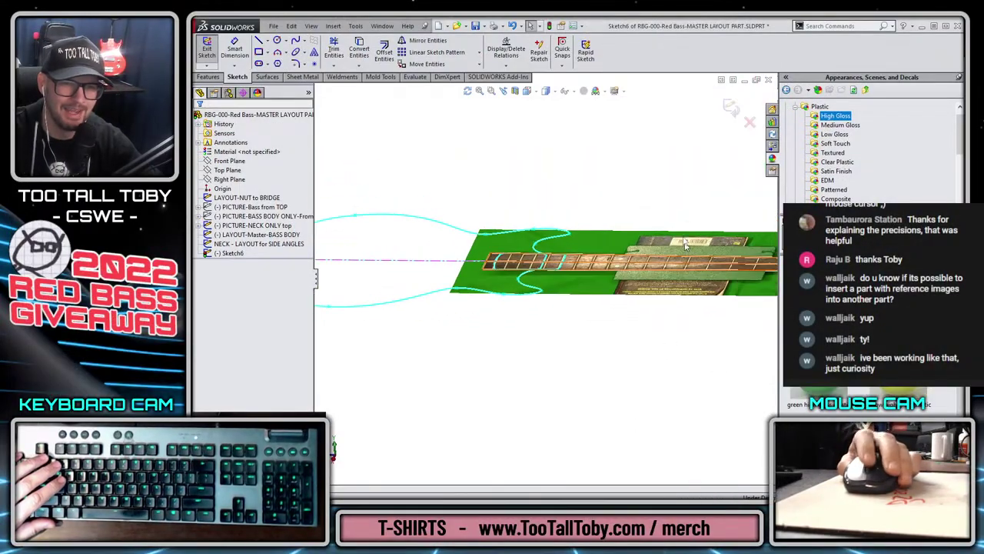
pyautogui.click(732, 110)
pyautogui.moveTo(535, 182); pyautogui.dragTo(571, 342, button='middle')
pyautogui.hotkey('ctrl', '5')
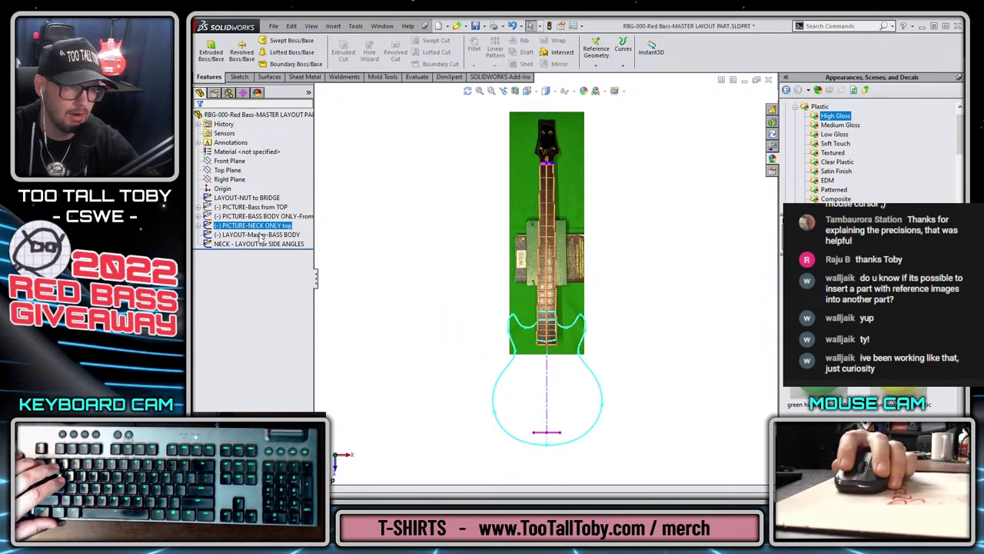
pyautogui.press('Escape')
pyautogui.moveTo(681, 419); pyautogui.dragTo(522, 378, button='middle')
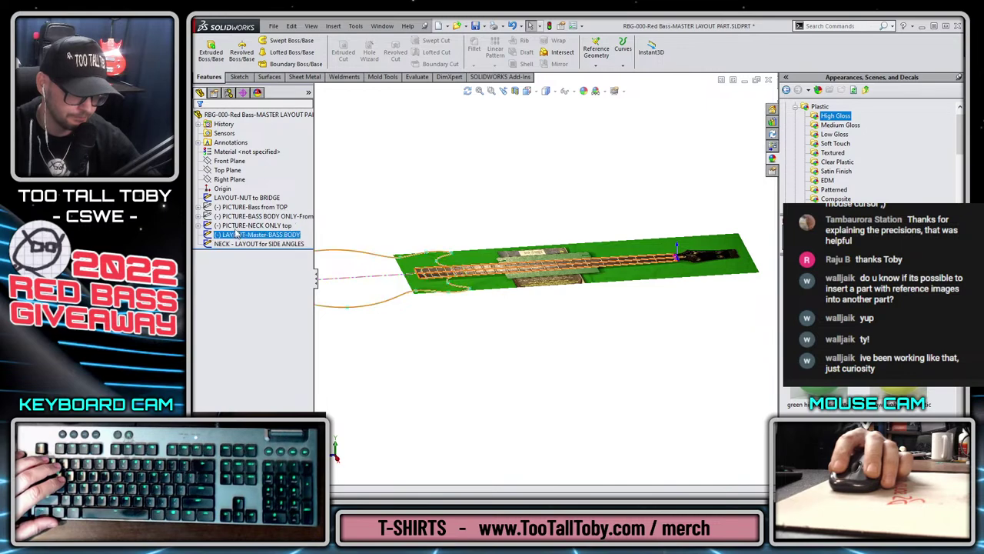
# - Start a sketch on the Right Plane and draw vertical lines plus a longer line
pyautogui.click(224, 180)
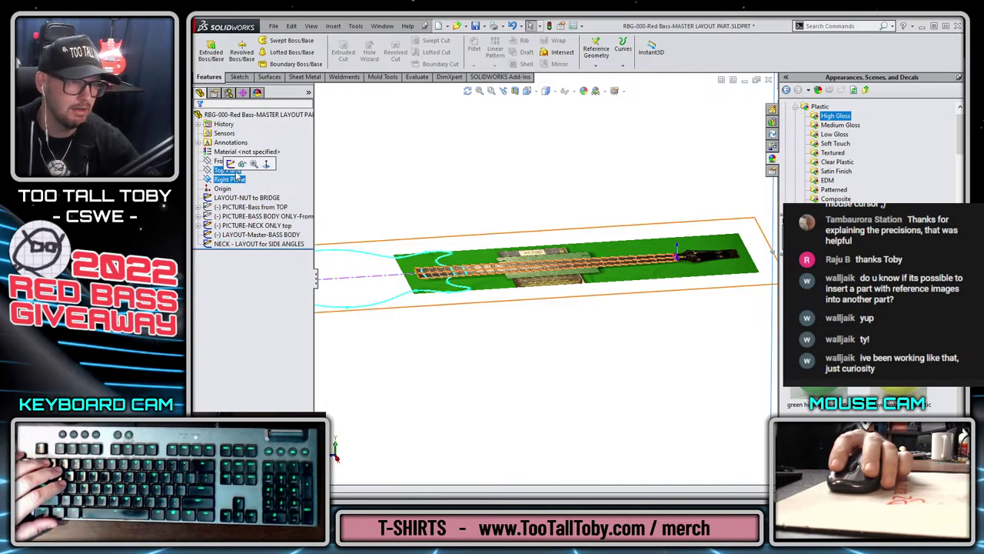
pyautogui.click(230, 163)
pyautogui.press('s')
pyautogui.click(437, 313)
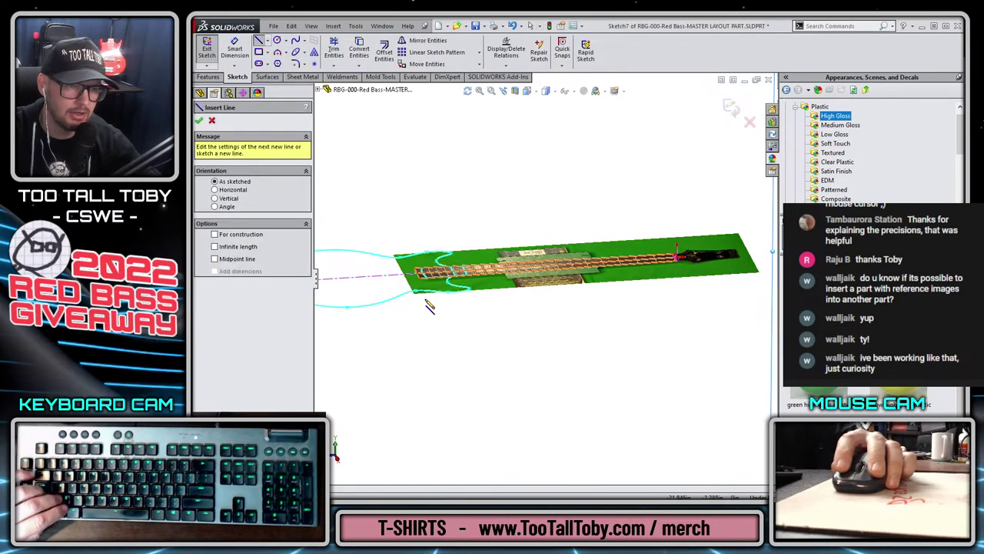
pyautogui.click(423, 301)
pyautogui.click(425, 298)
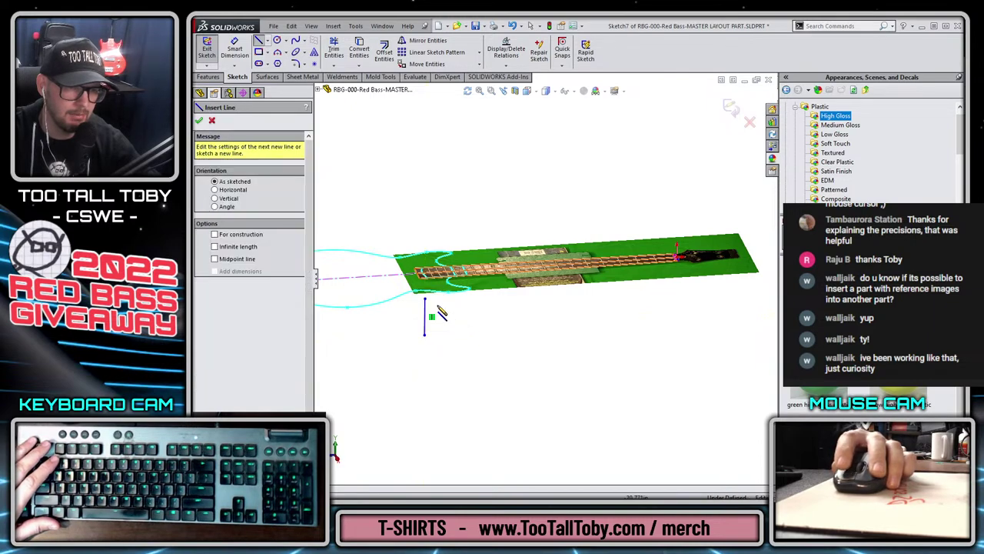
pyautogui.click(437, 296)
pyautogui.click(438, 333)
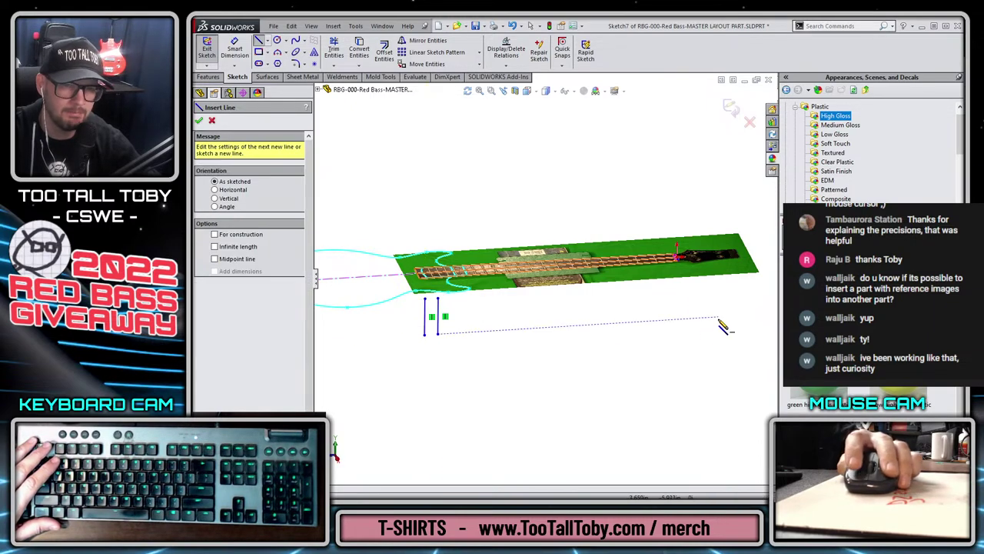
pyautogui.click(682, 282)
pyautogui.press('Escape')
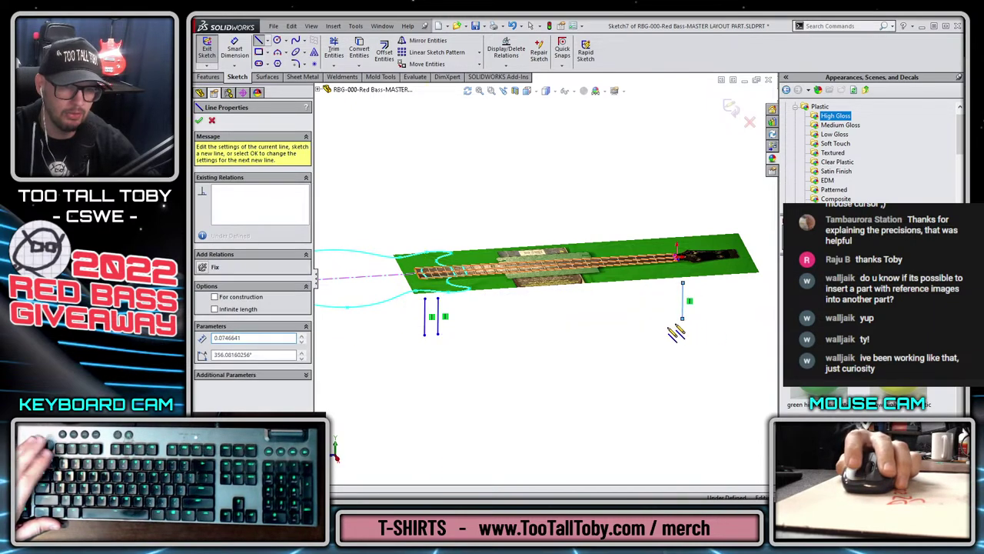
# - Pierce the left and right line ends onto the neck layout edges, then shorten both lines
pyautogui.scroll(-5, 429, 292)
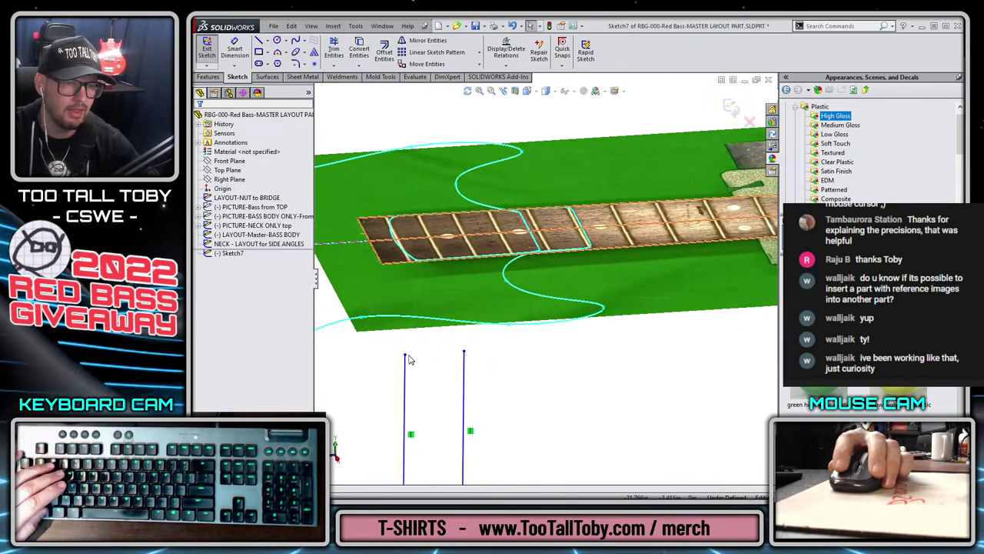
pyautogui.click(406, 355)
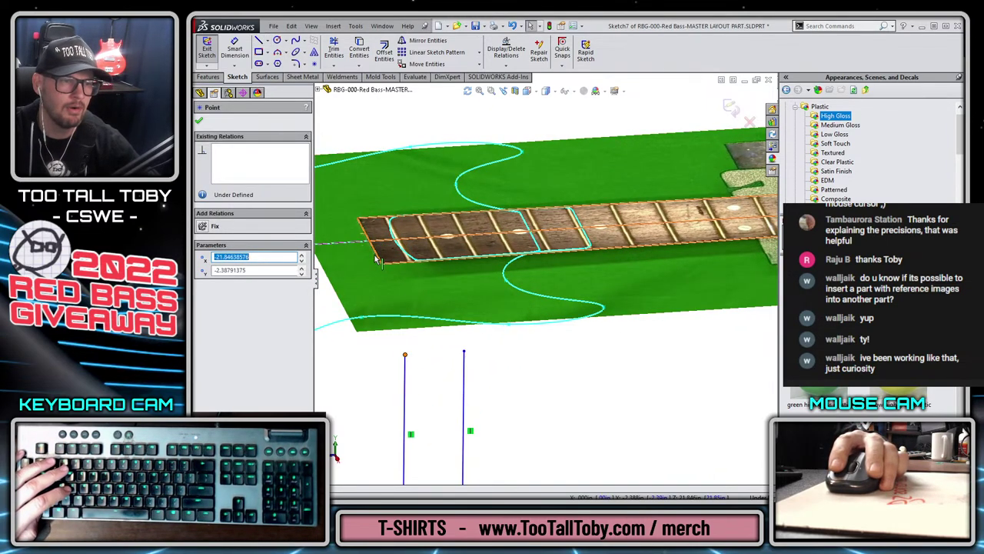
pyautogui.keyDown('ctrl'); pyautogui.click(377, 260); pyautogui.keyUp('ctrl')
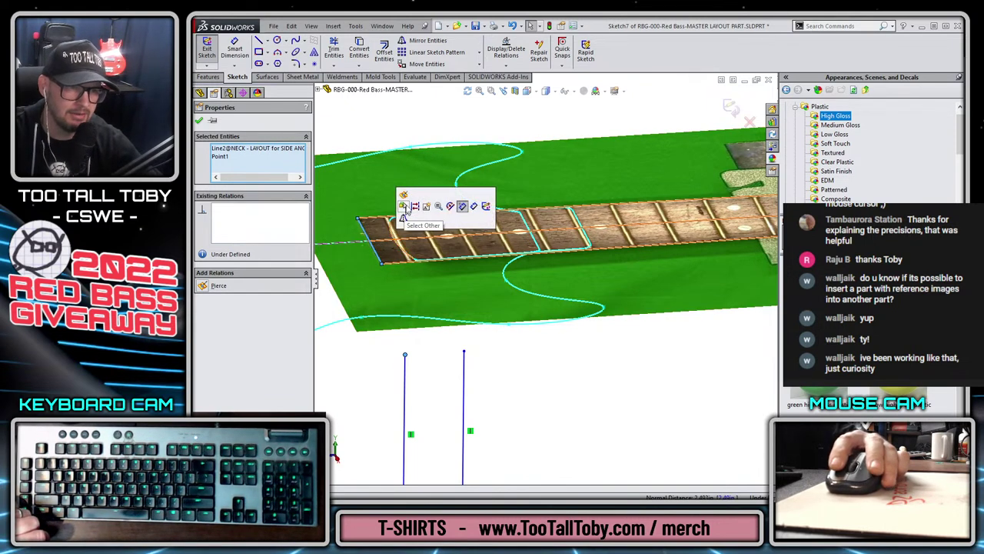
pyautogui.click(403, 206)
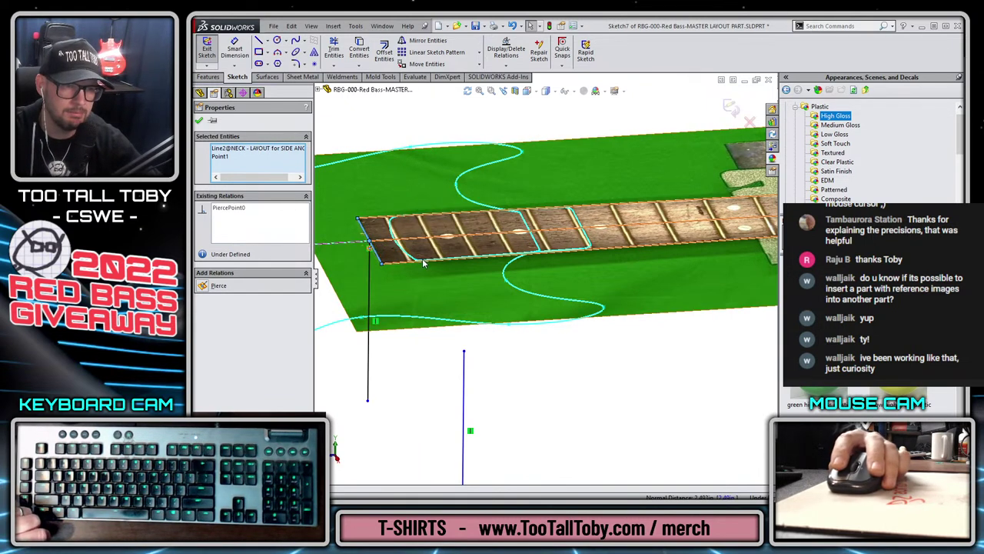
pyautogui.press('Escape')
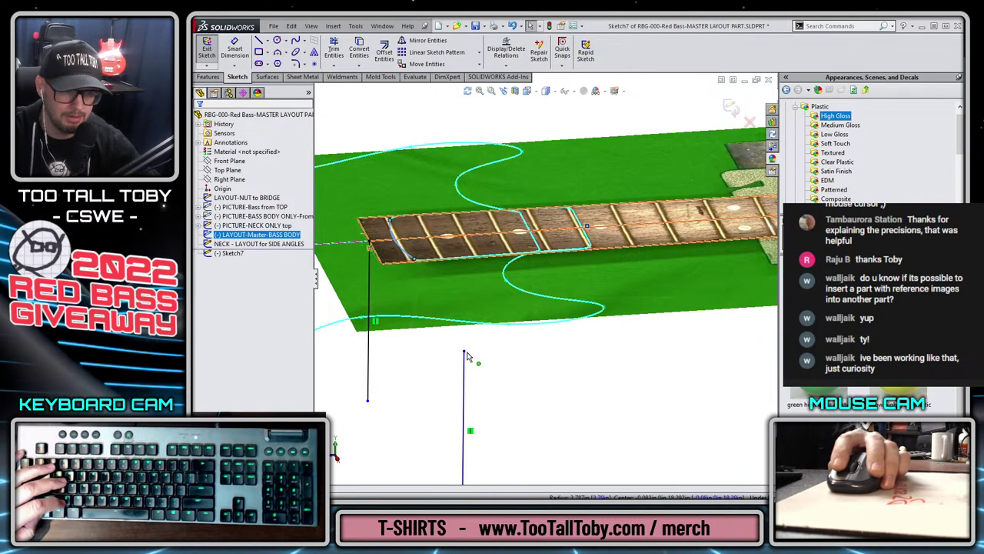
pyautogui.keyDown('ctrl'); pyautogui.click(465, 353); pyautogui.keyUp('ctrl')
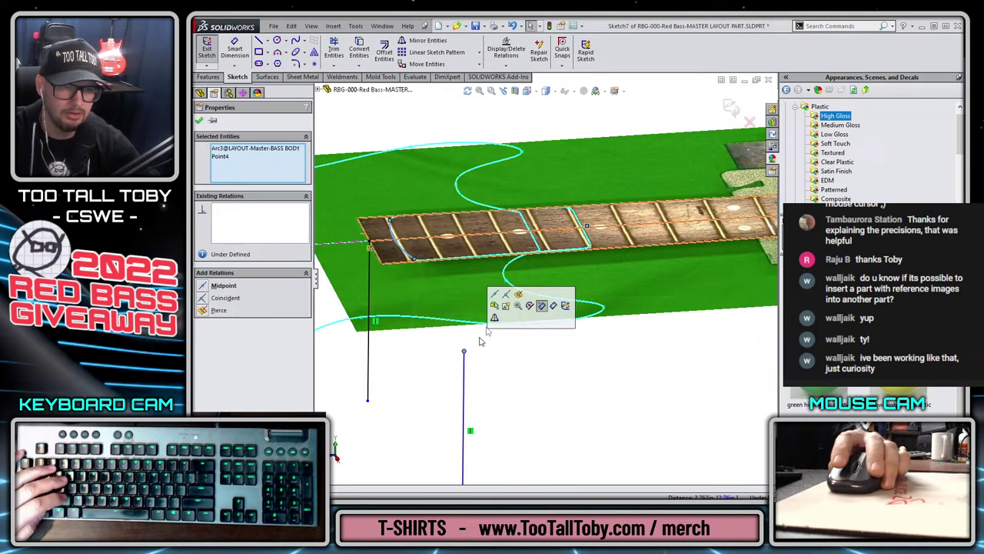
pyautogui.click(519, 296)
pyautogui.press('Escape')
pyautogui.click(393, 352)
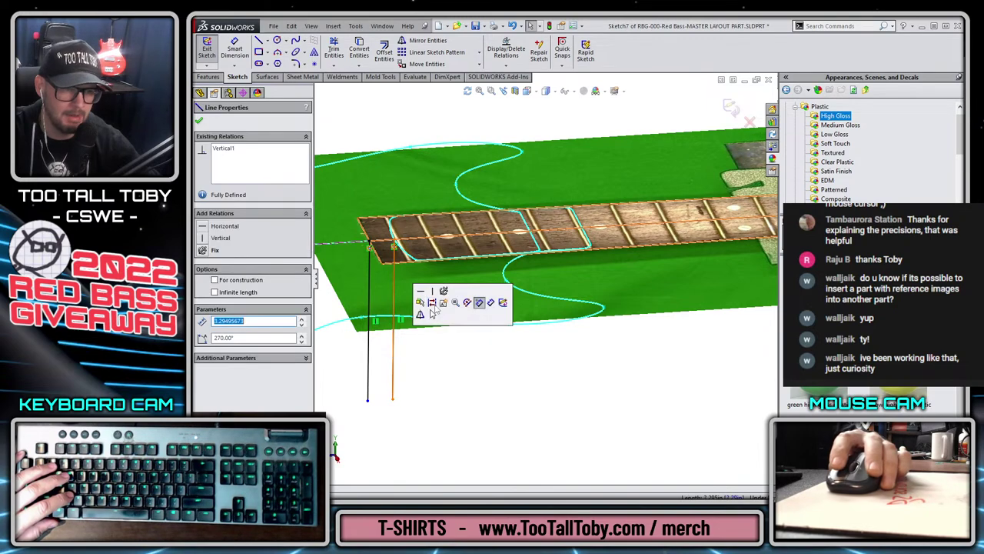
pyautogui.press('Escape')
pyautogui.moveTo(395, 390)
pyautogui.mouseDown()
pyautogui.moveTo(409, 317)
pyautogui.moveTo(407, 327)
pyautogui.moveTo(396, 284)
pyautogui.mouseUp()
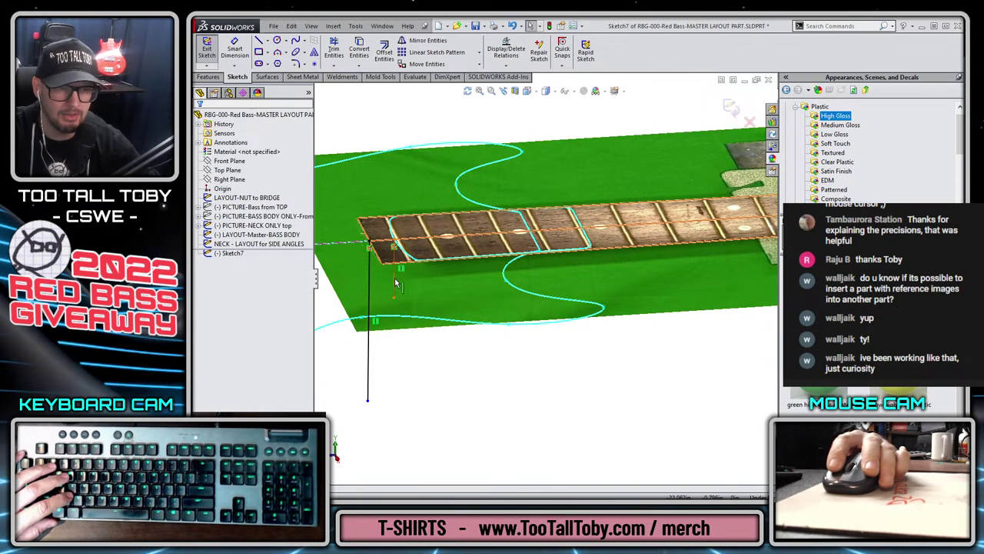
pyautogui.moveTo(370, 405); pyautogui.dragTo(369, 293)
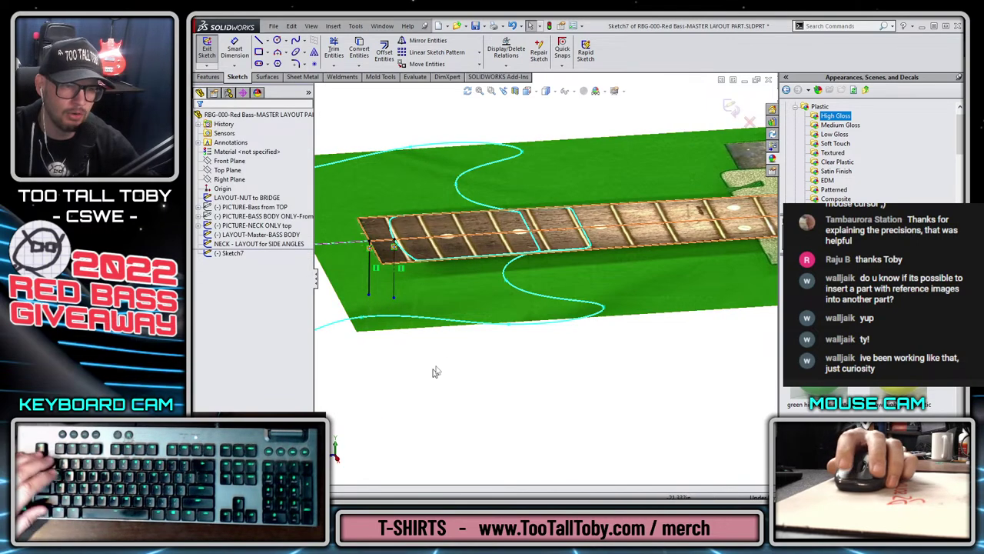
# - Make the top end of the vertical line coincident with the origin
pyautogui.hotkey('ctrl', '8')
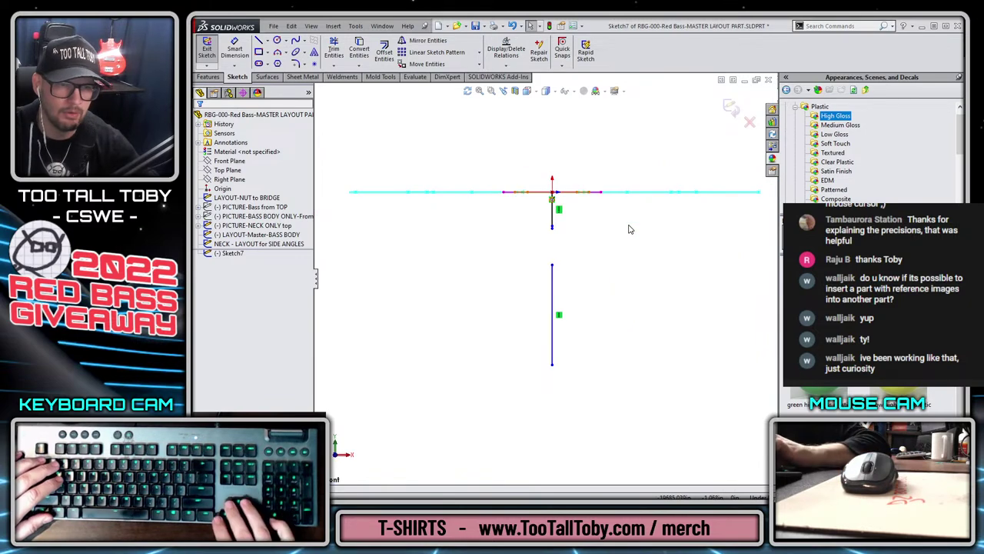
pyautogui.hotkey('ctrl', '8')
pyautogui.moveTo(629, 229); pyautogui.dragTo(773, 270, button='middle')
pyautogui.scroll(-5, 773, 270)
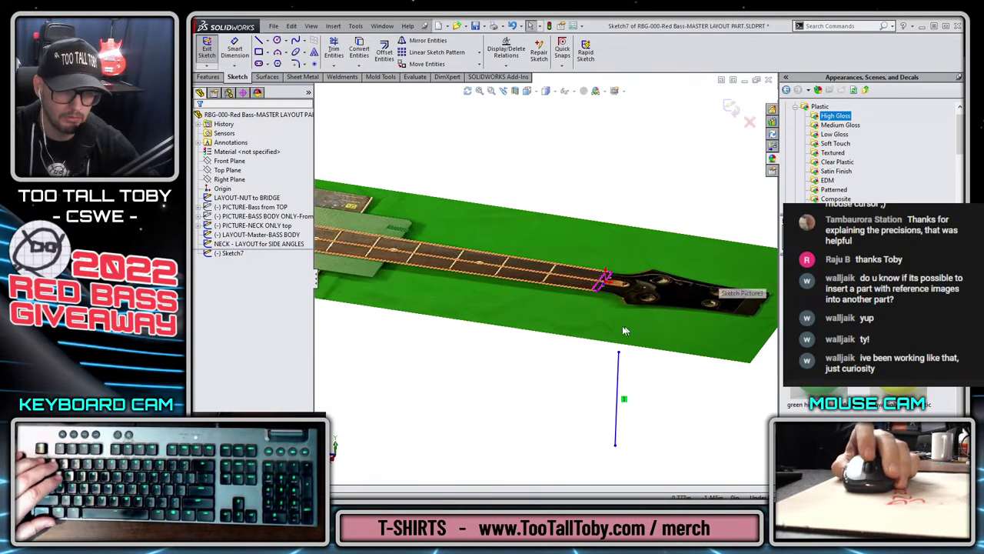
pyautogui.click(609, 362)
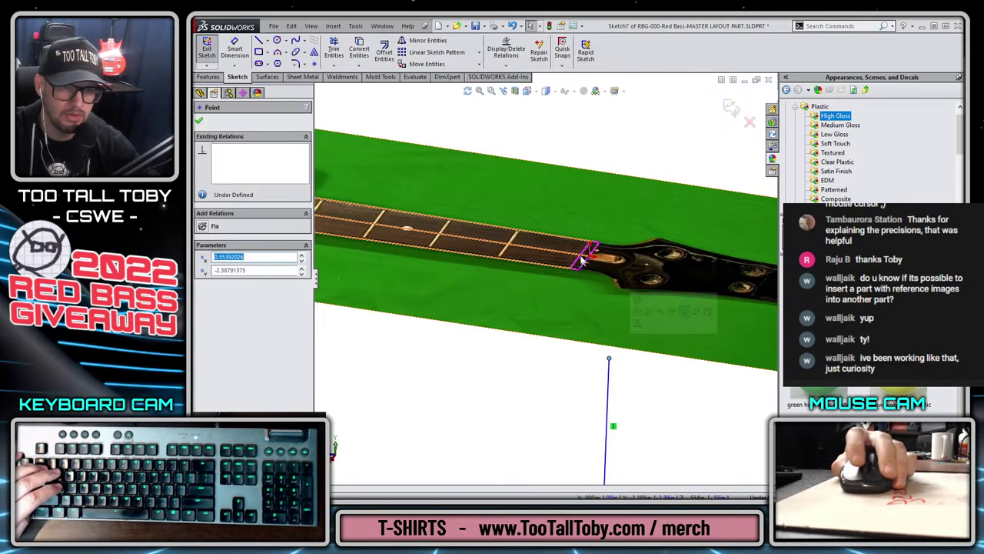
pyautogui.scroll(-3, 599, 268)
pyautogui.keyDown('ctrl'); pyautogui.click(590, 263); pyautogui.keyUp('ctrl')
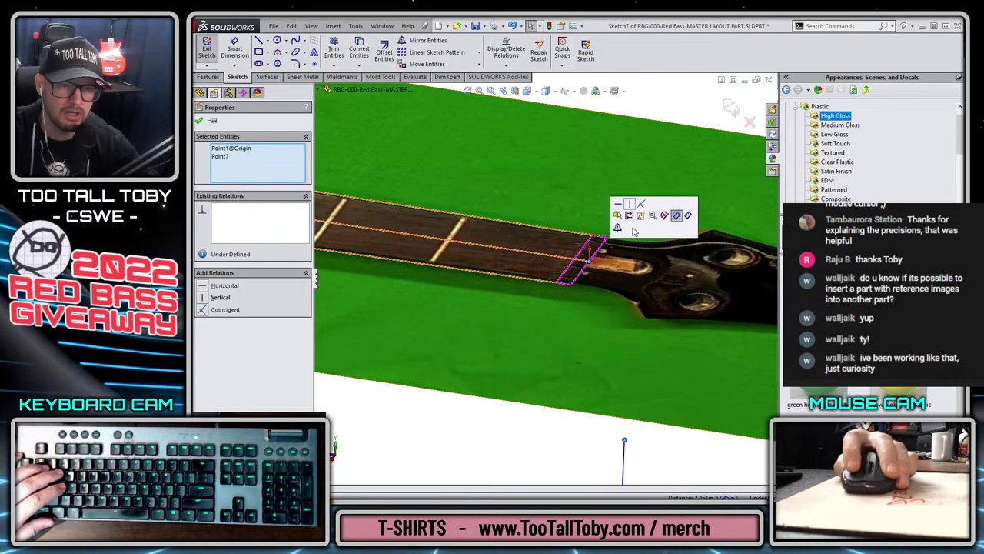
pyautogui.click(645, 204)
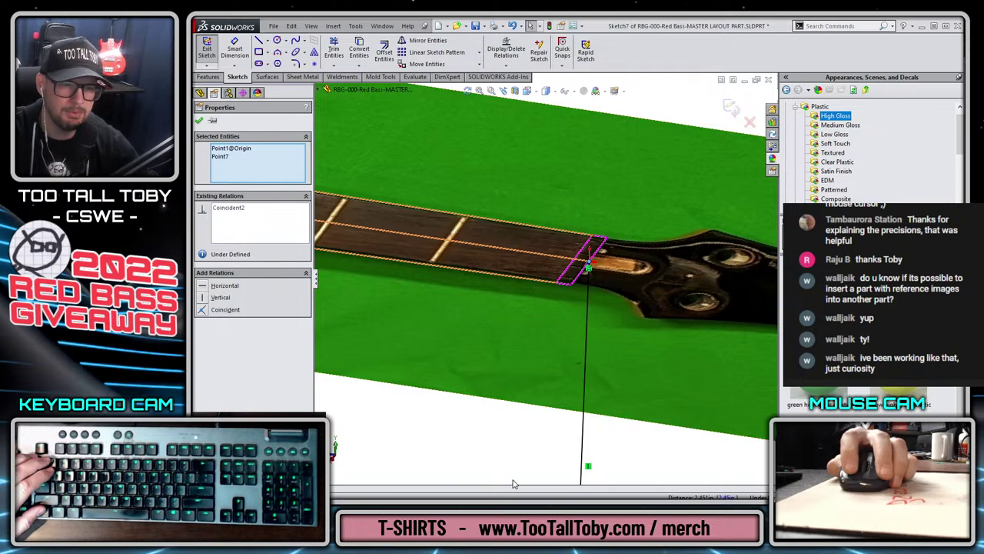
pyautogui.press('Escape')
# - In the right view, delete the unwanted vertical line
pyautogui.hotkey('ctrl', '1')
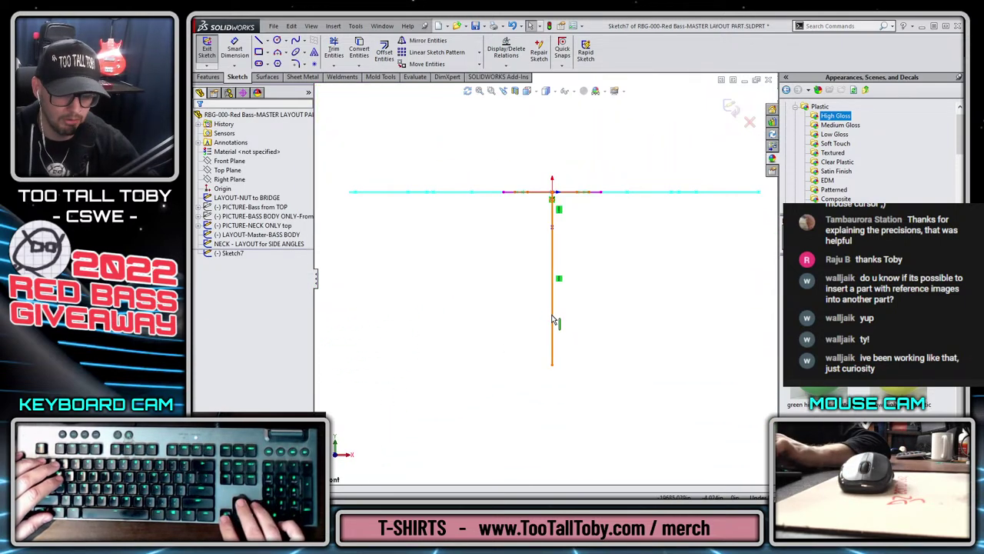
pyautogui.hotkey('ctrl', '4')
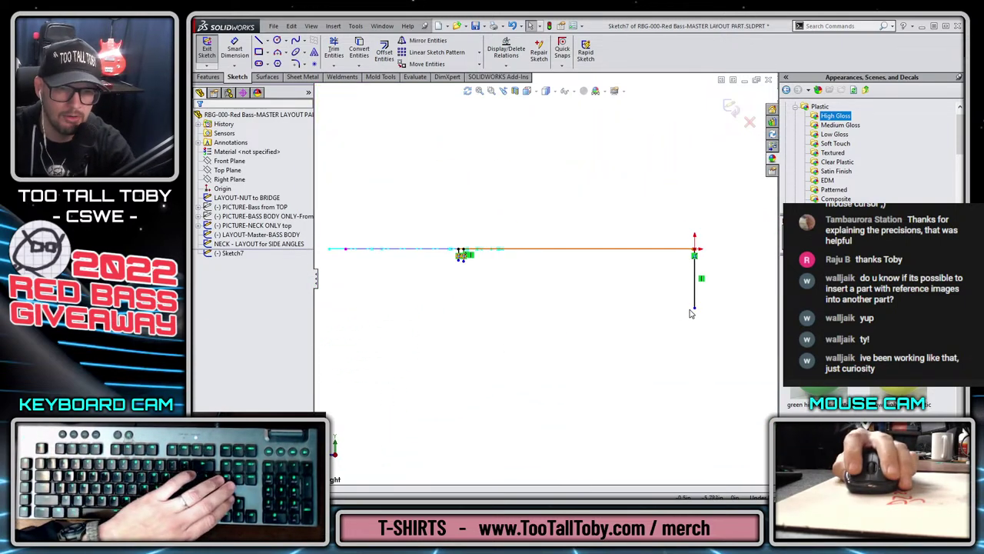
pyautogui.click(692, 305)
pyautogui.press('Delete')
pyautogui.scroll(2, 569, 323)
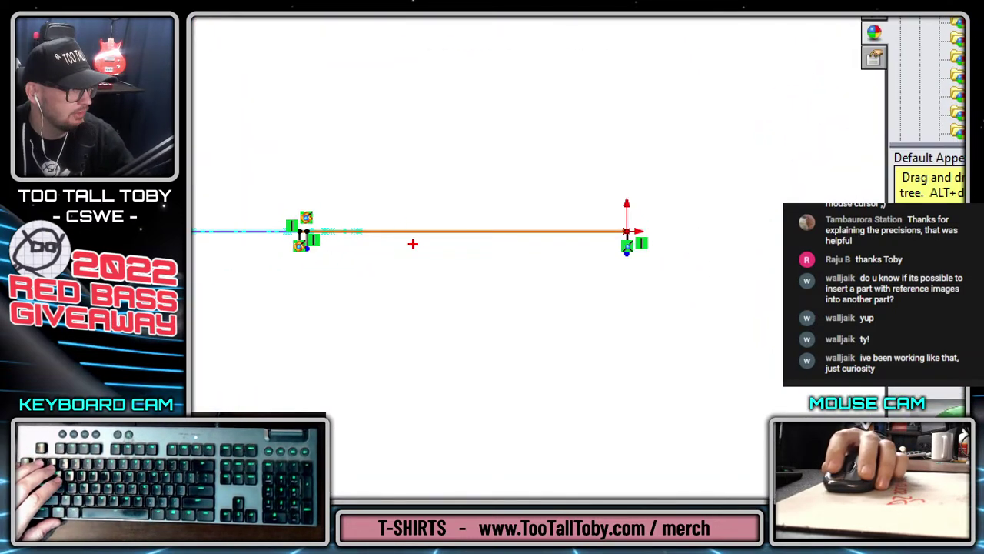
pyautogui.moveTo(305, 237); pyautogui.dragTo(582, 238)
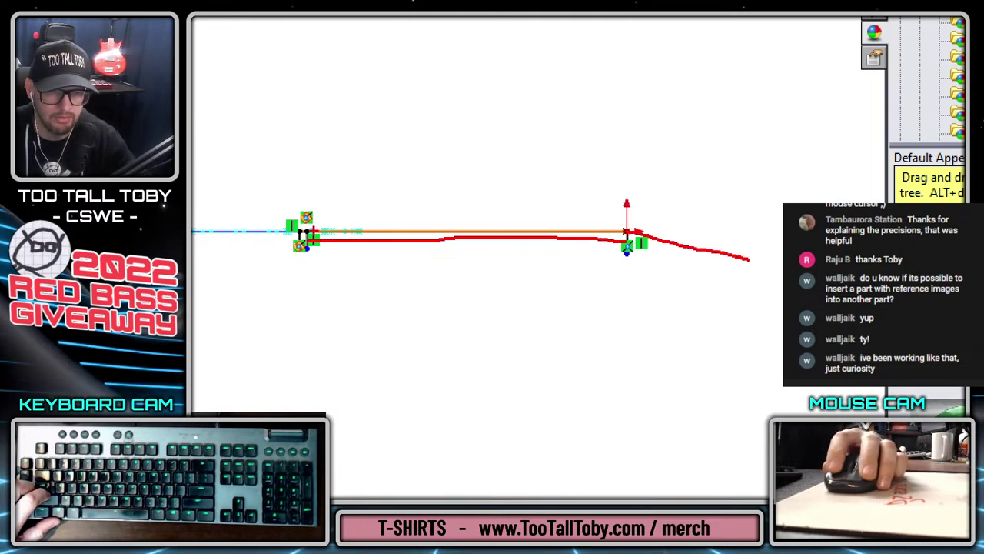
pyautogui.moveTo(306, 231); pyautogui.dragTo(619, 237)
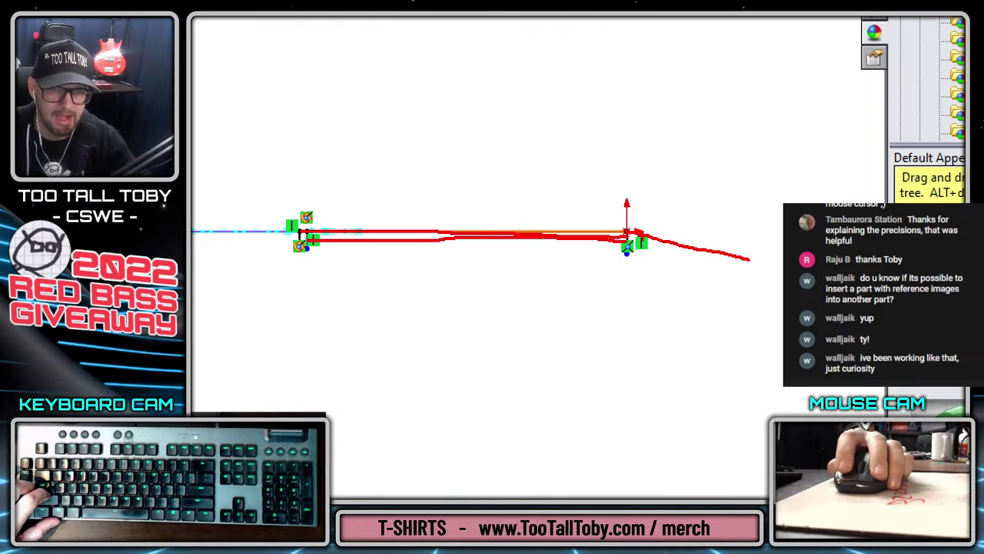
pyautogui.moveTo(307, 227); pyautogui.dragTo(534, 213)
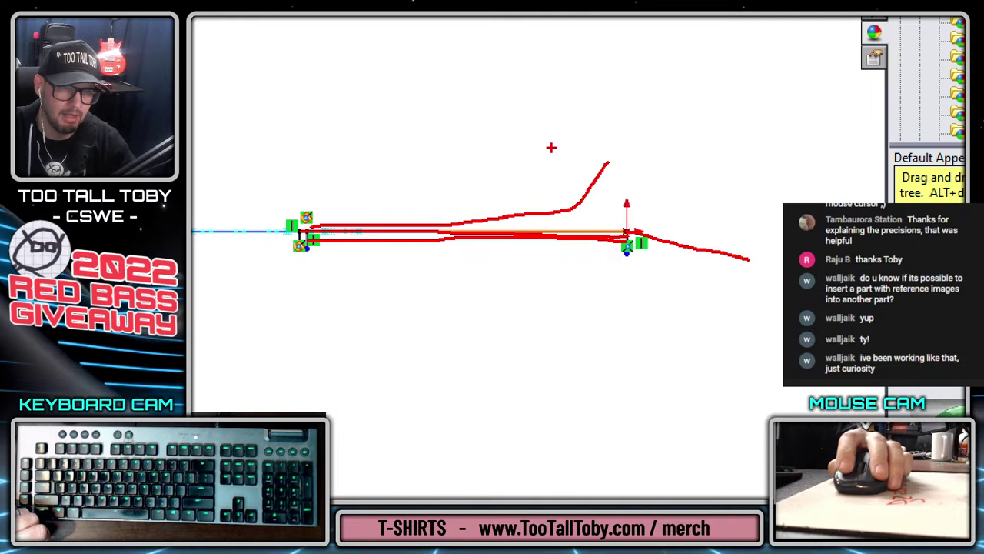
pyautogui.moveTo(578, 149); pyautogui.dragTo(192, 216)
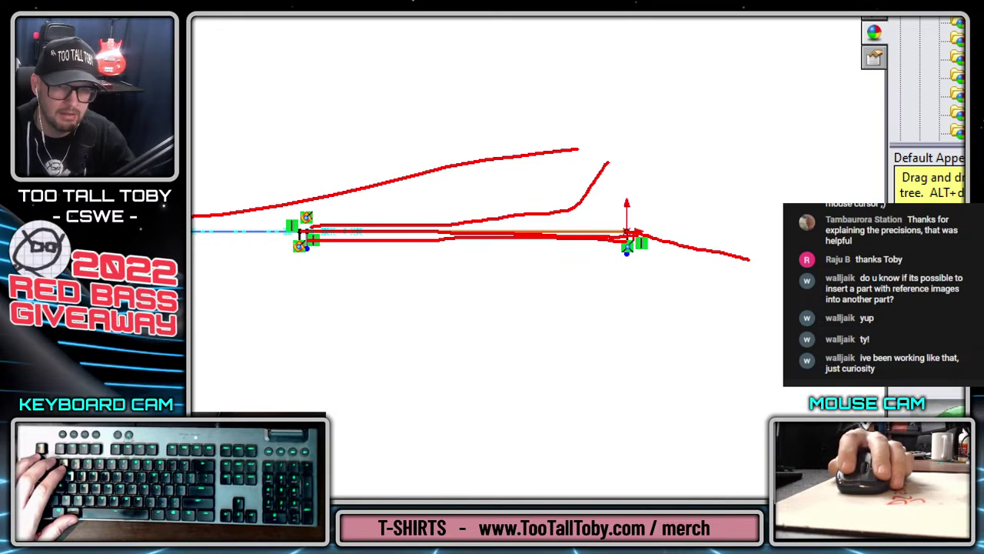
pyautogui.press('Escape')
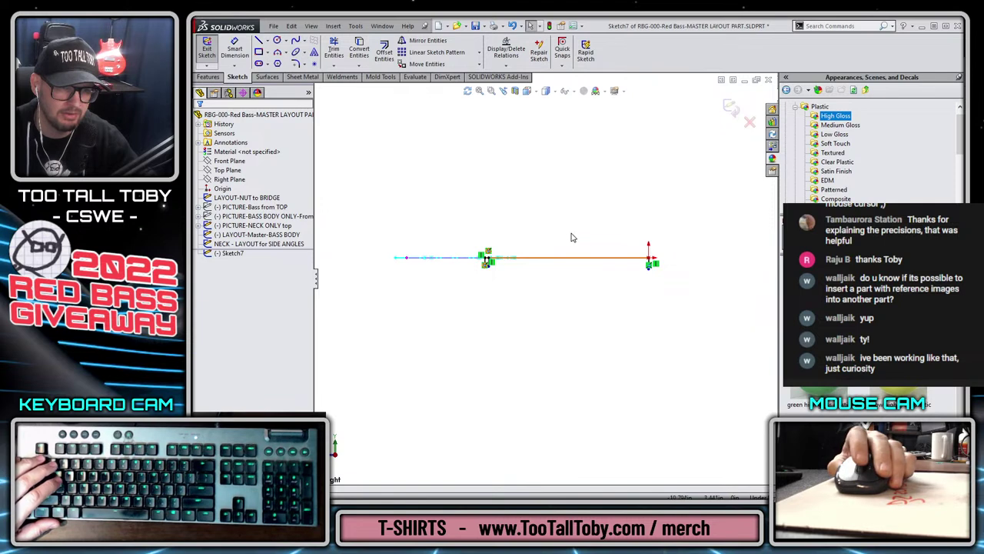
pyautogui.scroll(-2, 607, 290)
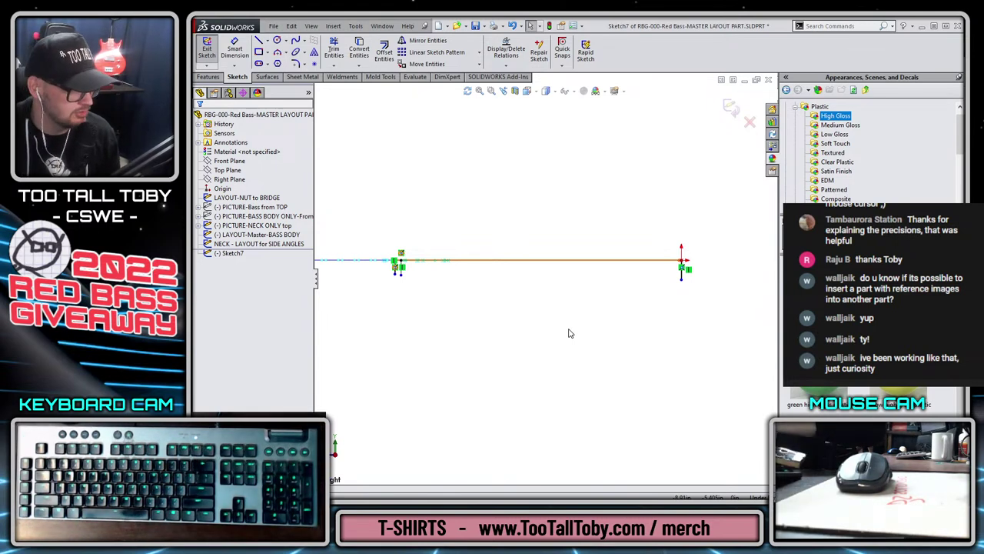
# - Sketch a vertical and horizontal line below the orange line's left end
pyautogui.scroll(-2, 455, 294)
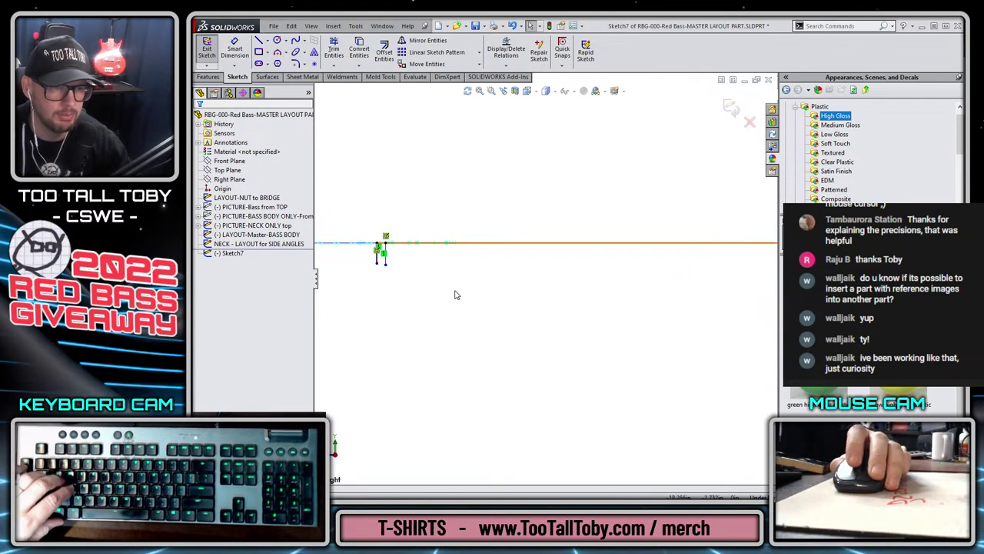
pyautogui.scroll(-1, 456, 295)
pyautogui.press('s')
pyautogui.click(404, 269)
pyautogui.click(359, 261)
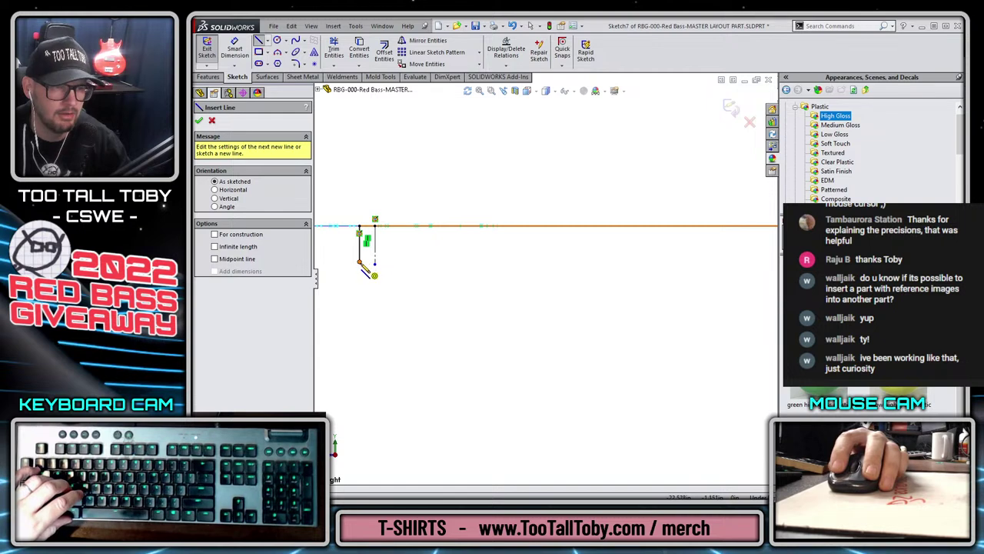
pyautogui.click(552, 261)
pyautogui.press('Escape')
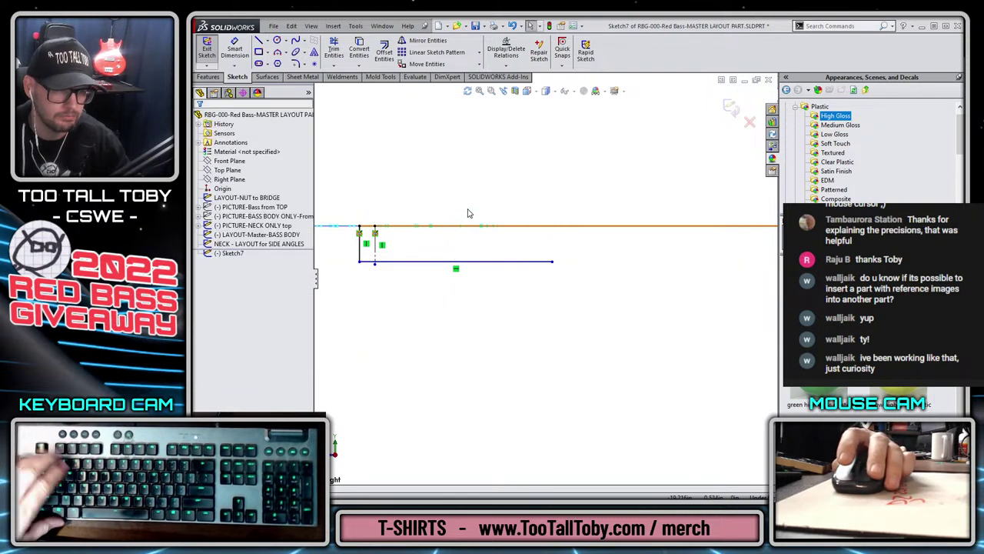
# - Dimension the left-end offset to .820
pyautogui.press('s')
pyautogui.click(507, 201)
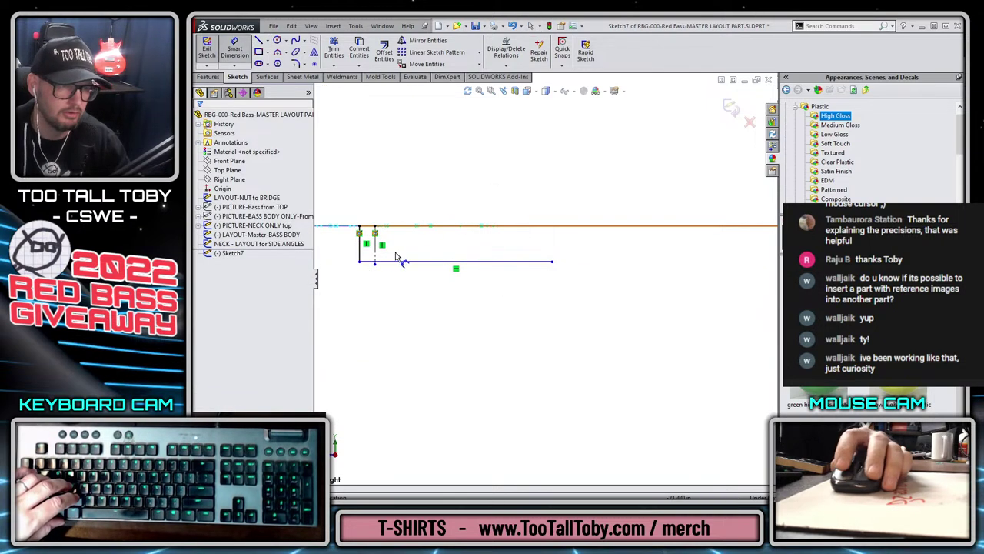
pyautogui.click(359, 260)
pyautogui.click(329, 198)
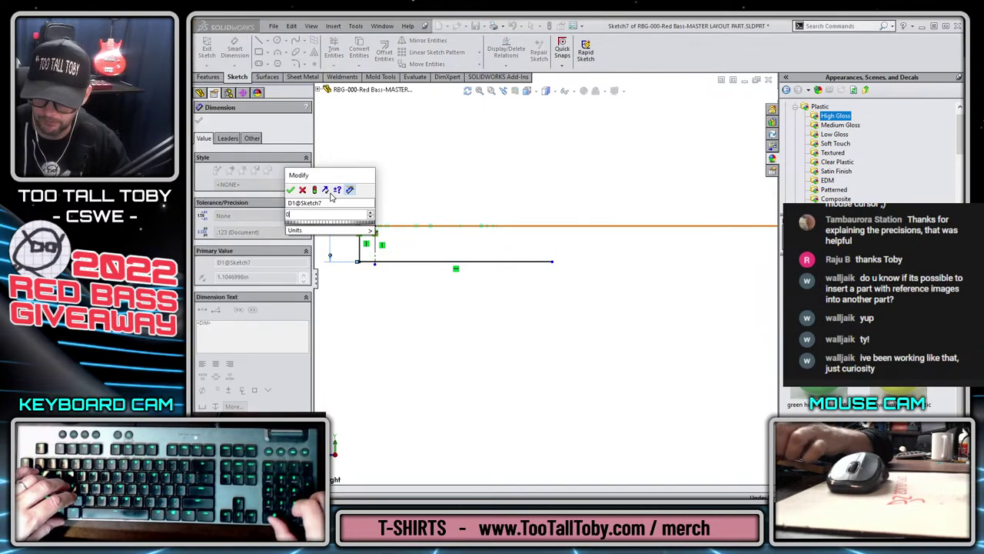
pyautogui.write('0.82')
pyautogui.press('Return')
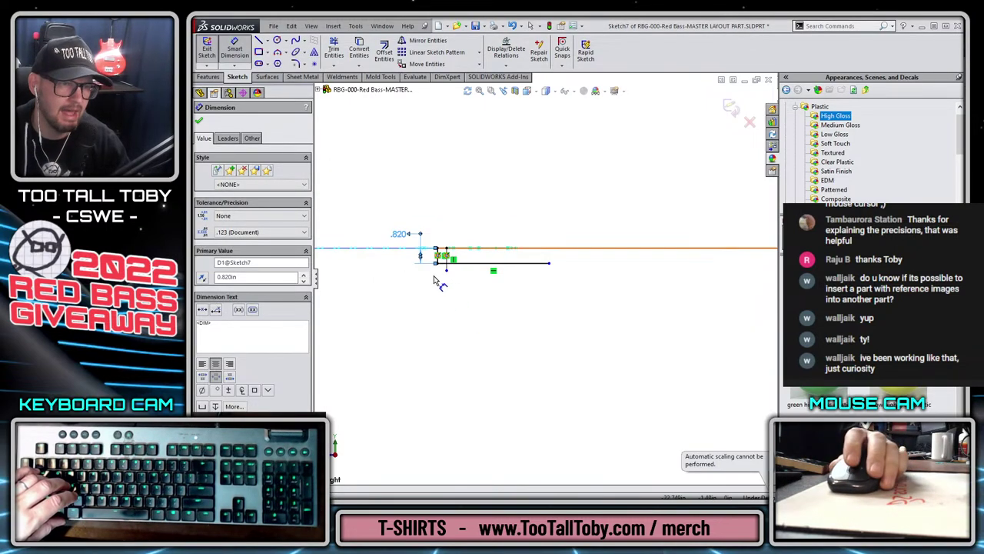
pyautogui.press('Escape')
pyautogui.scroll(-3, 492, 278)
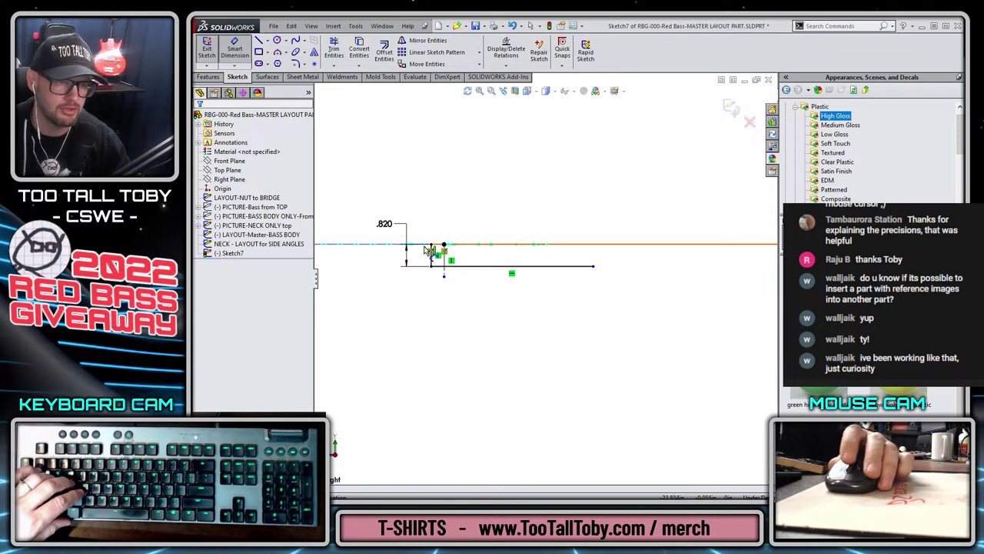
pyautogui.scroll(5, 688, 150)
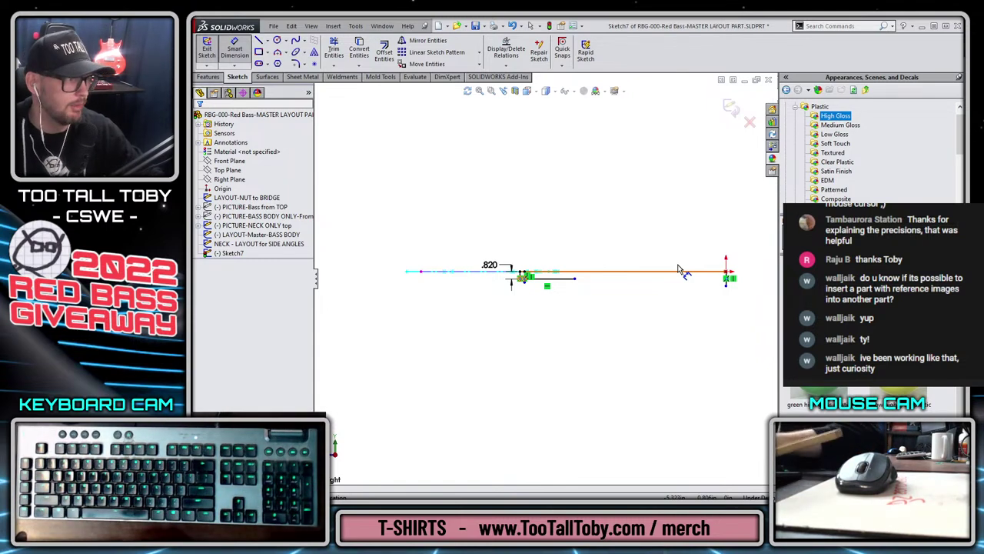
pyautogui.scroll(-3, 695, 296)
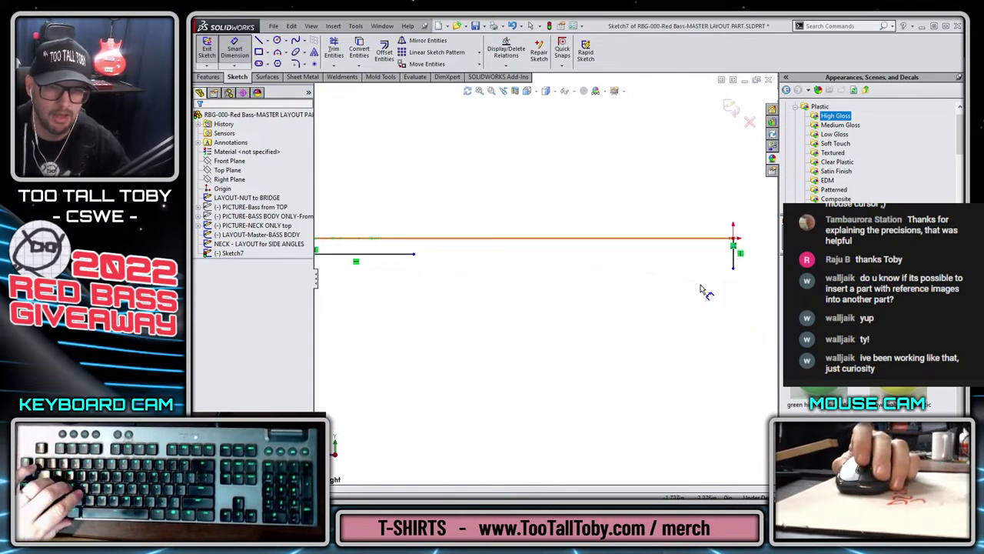
# - Sketch a short vertical and horizontal line below the right end
pyautogui.press('s')
pyautogui.click(706, 264)
pyautogui.click(734, 268)
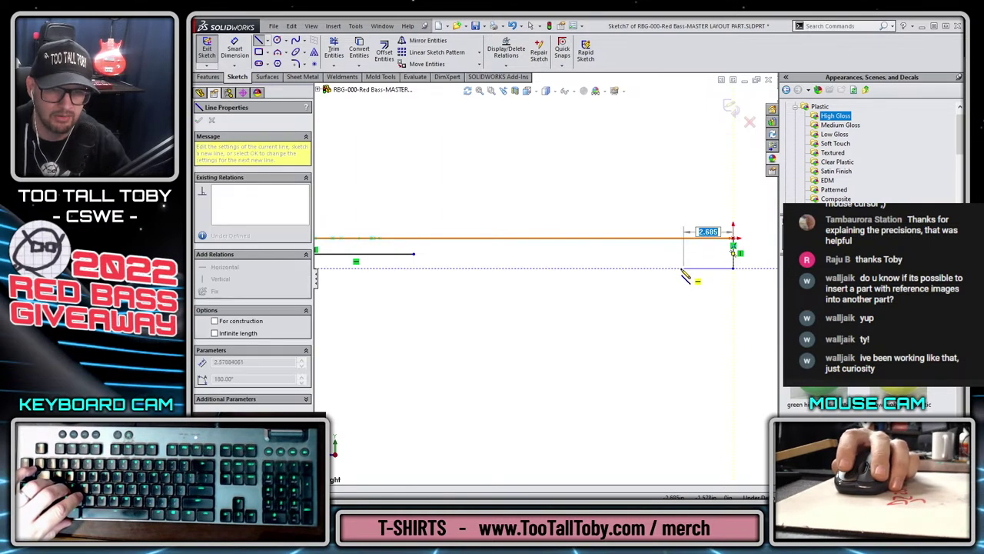
pyautogui.click(665, 268)
pyautogui.press('Escape')
# - Dimension the right-end vertical line to 0.630
pyautogui.press('s')
pyautogui.click(696, 248)
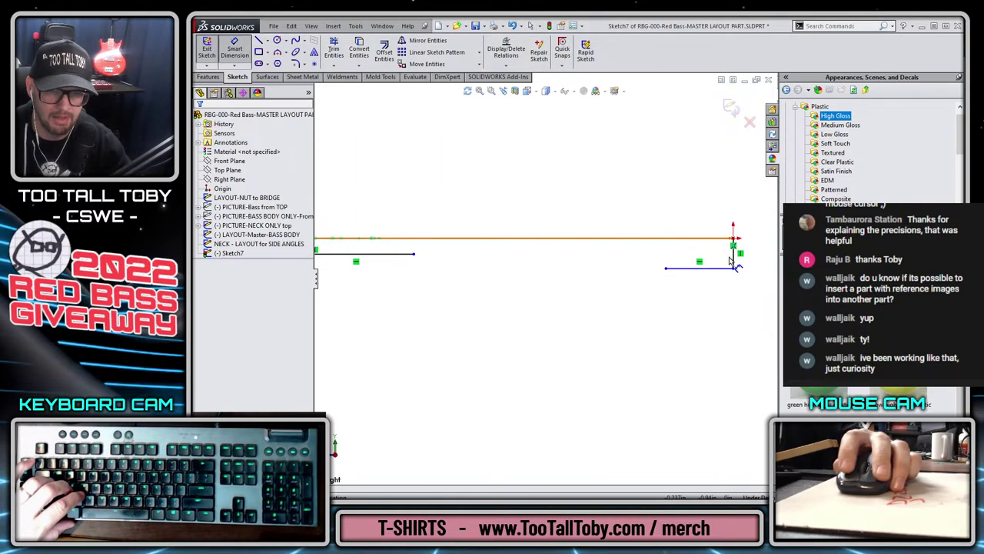
pyautogui.click(735, 258)
pyautogui.click(754, 234)
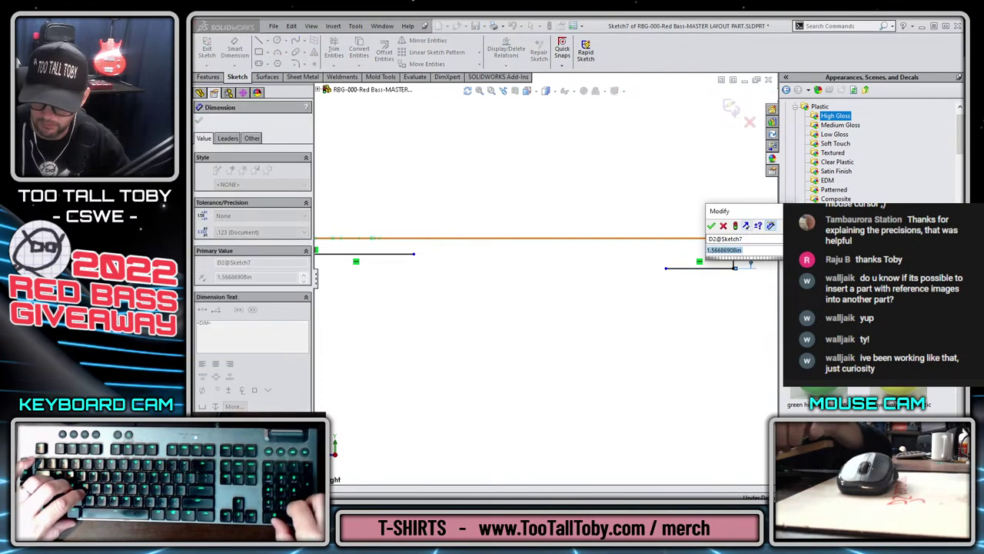
pyautogui.write('0.630')
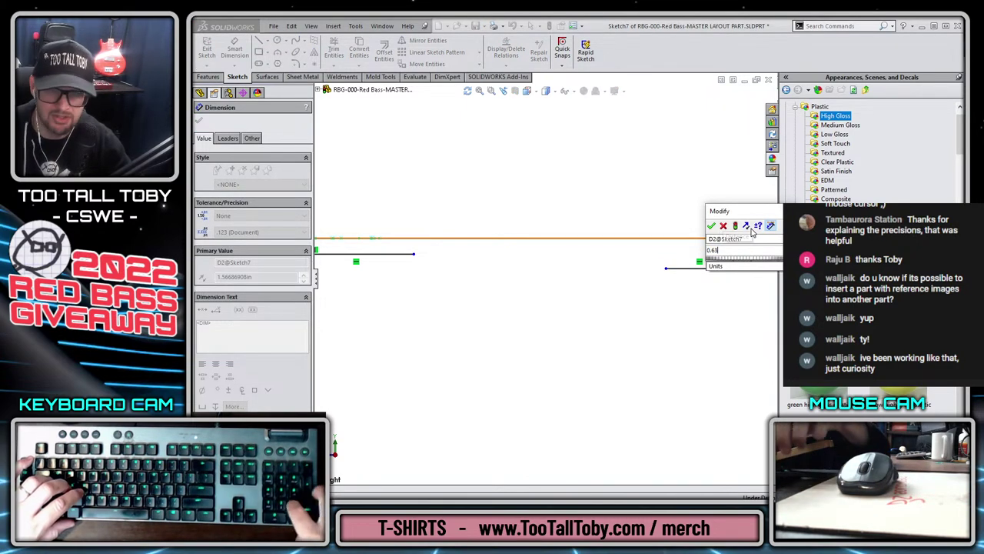
pyautogui.press('Return')
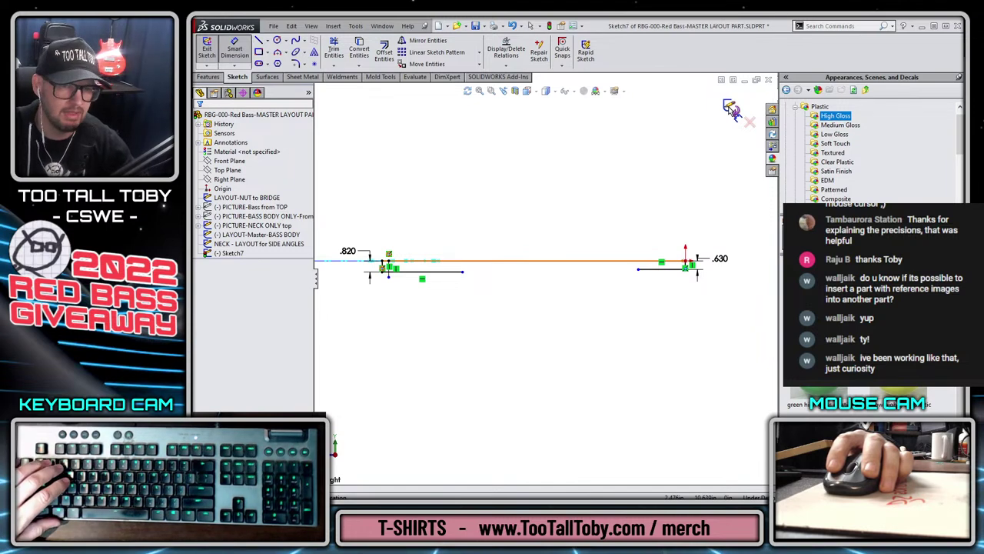
pyautogui.scroll(3, 508, 277)
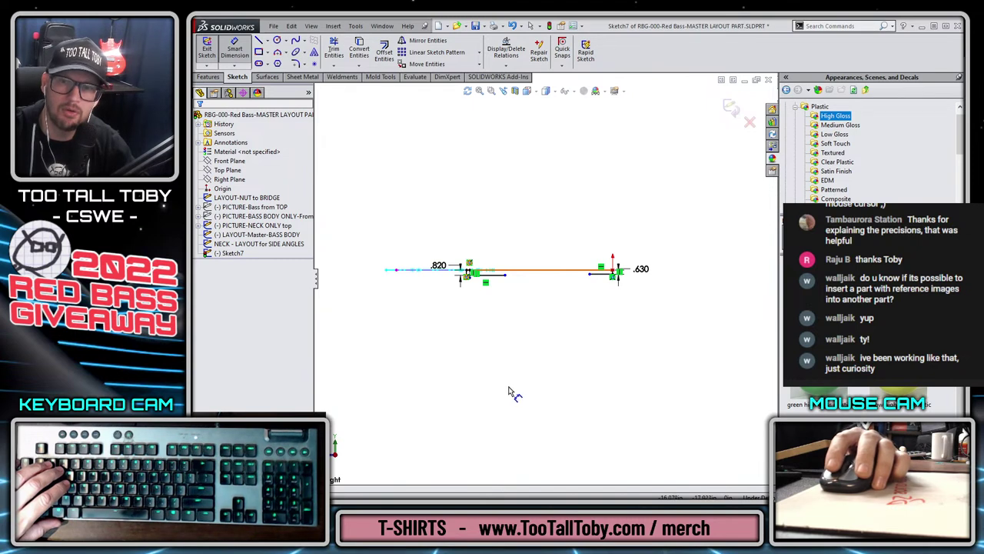
pyautogui.scroll(-4, 476, 285)
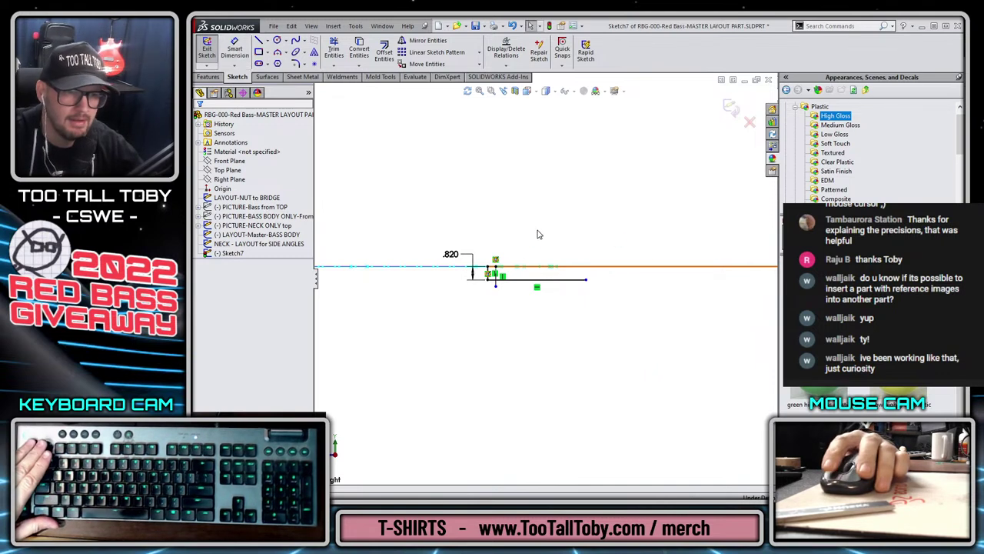
# - Draw a 0.1875 vertical line above the left end and a top horizontal line to the right end
pyautogui.scroll(-2, 527, 244)
pyautogui.scroll(-4, 528, 243)
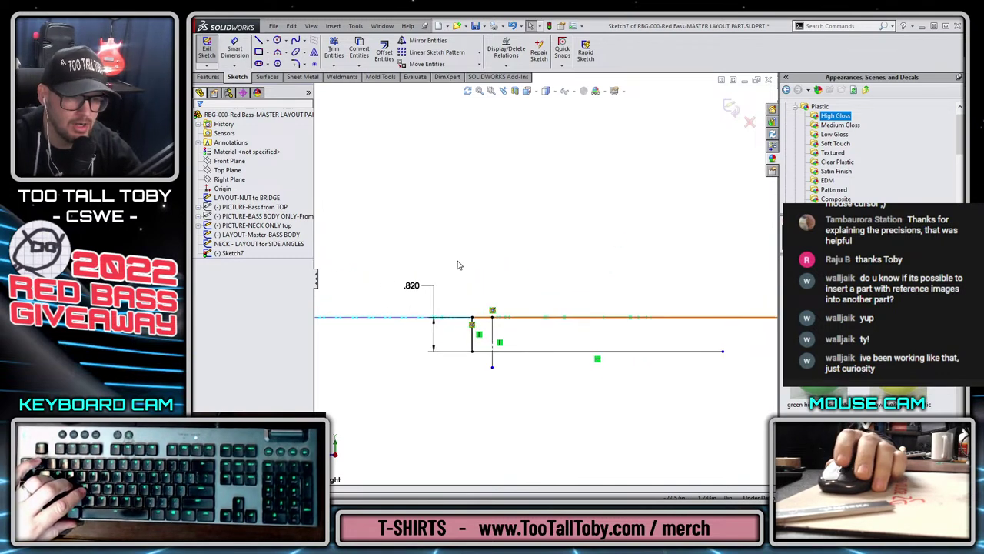
pyautogui.press('s')
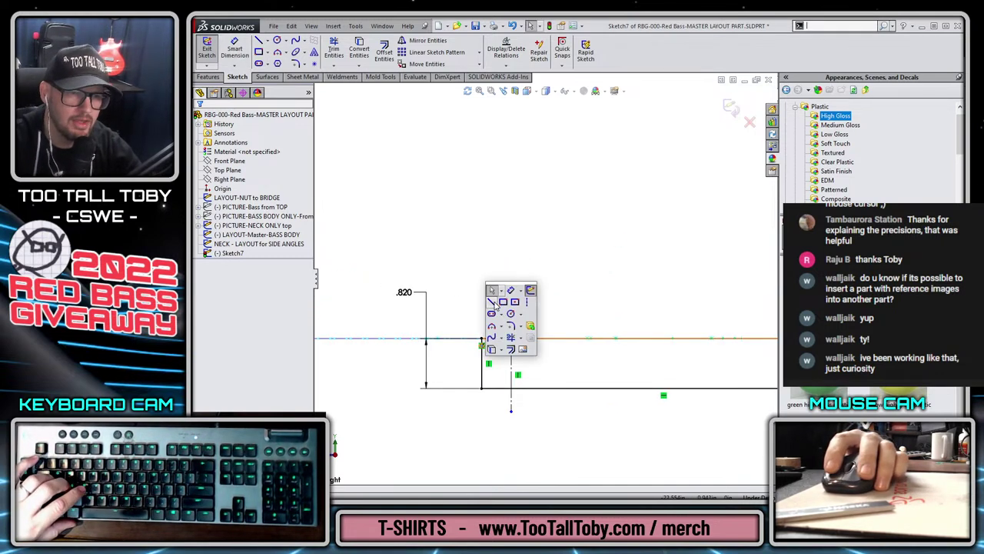
pyautogui.click(492, 301)
pyautogui.click(482, 339)
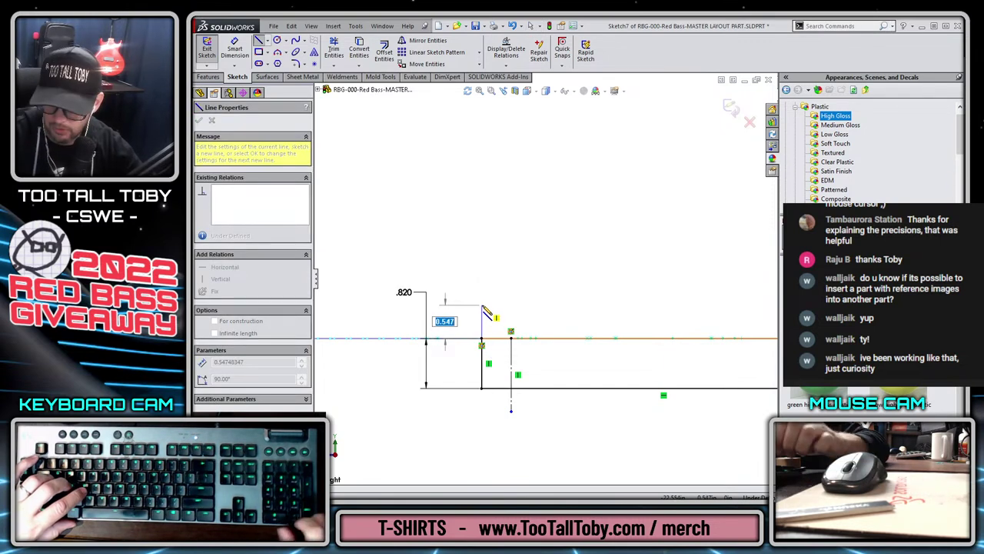
pyautogui.write('0.1875')
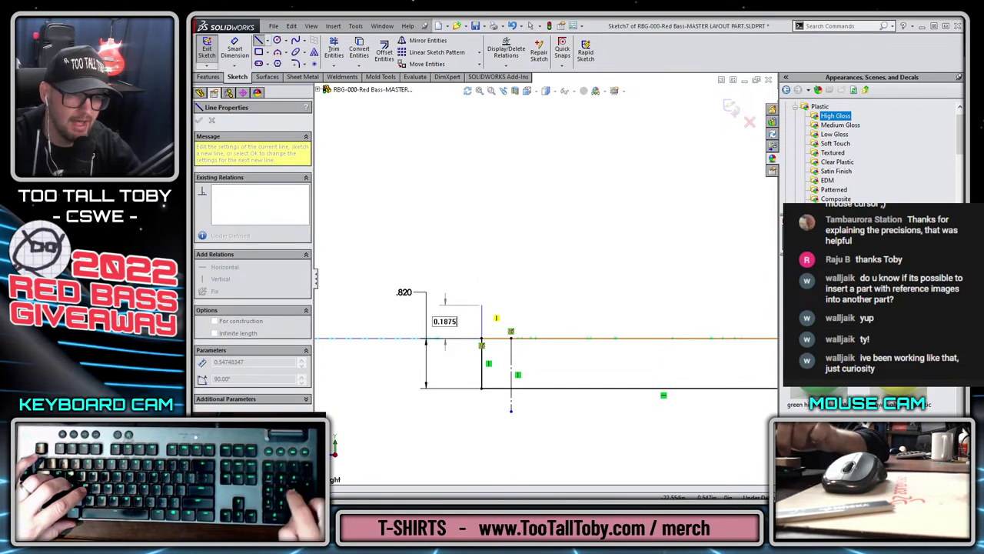
pyautogui.press('Return')
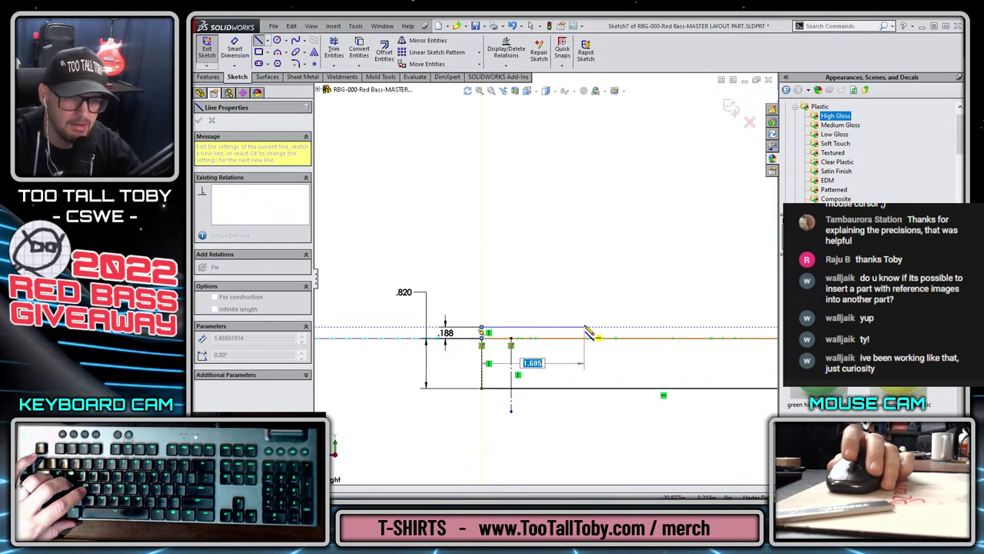
pyautogui.scroll(5, 630, 329)
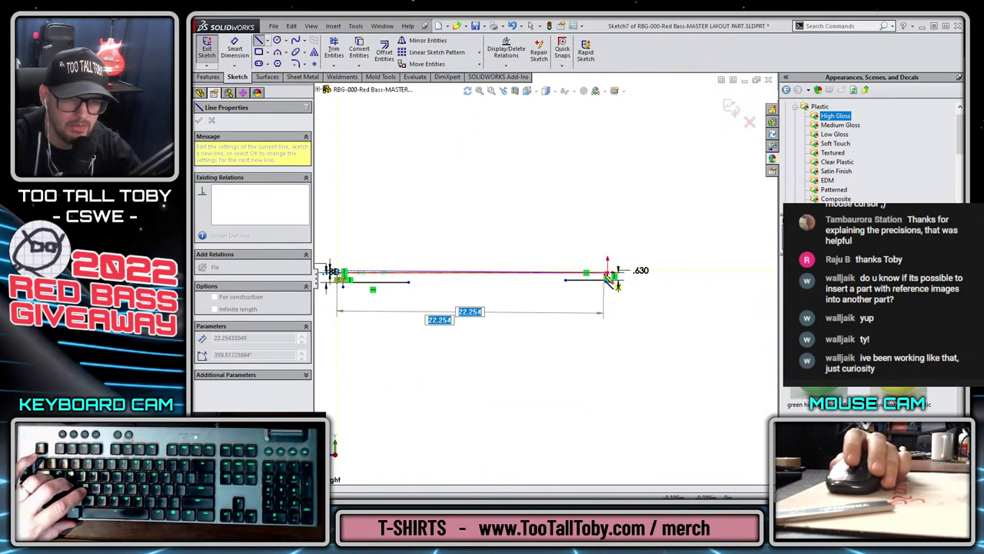
pyautogui.scroll(-6, 615, 282)
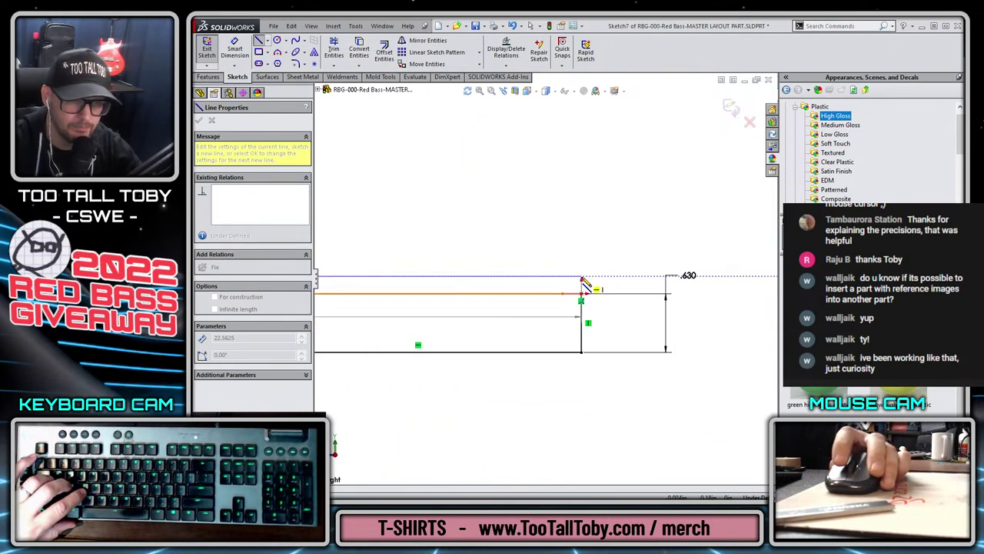
pyautogui.click(581, 277)
pyautogui.press('Escape')
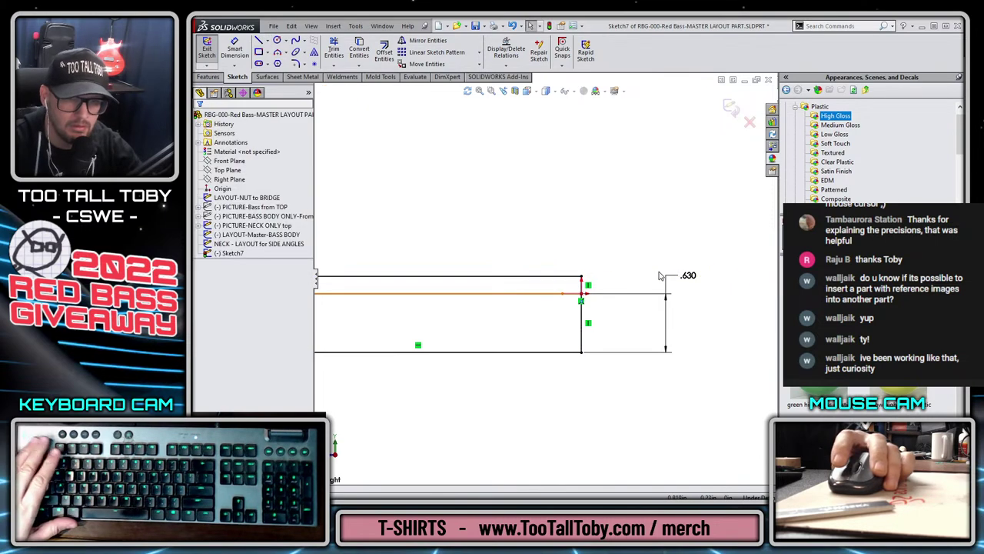
# - Reattach the .630 dimension to the top right corner, keeping its value at .630
pyautogui.click(582, 296)
pyautogui.moveTo(585, 296); pyautogui.dragTo(581, 277)
pyautogui.press('Escape')
pyautogui.rightClick(622, 227)
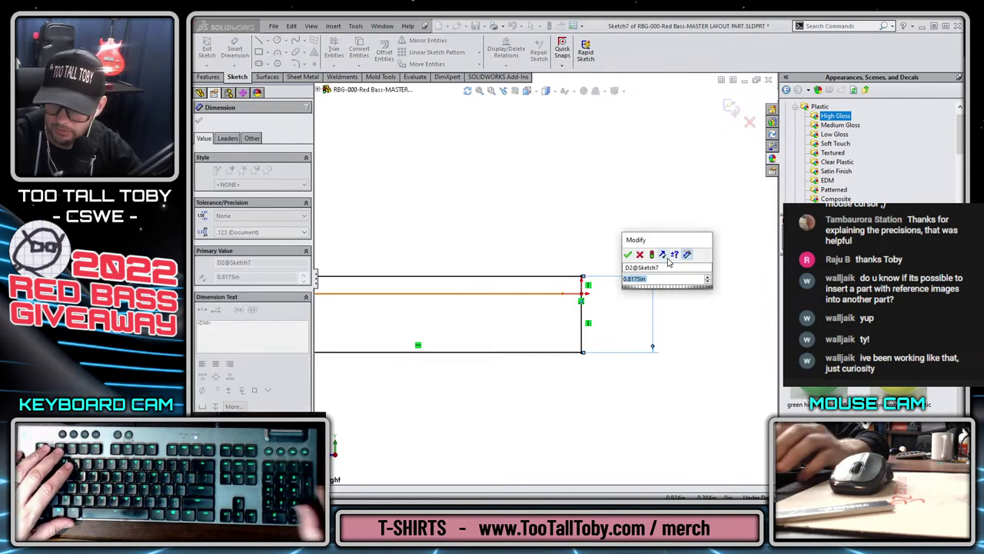
pyautogui.click(638, 261)
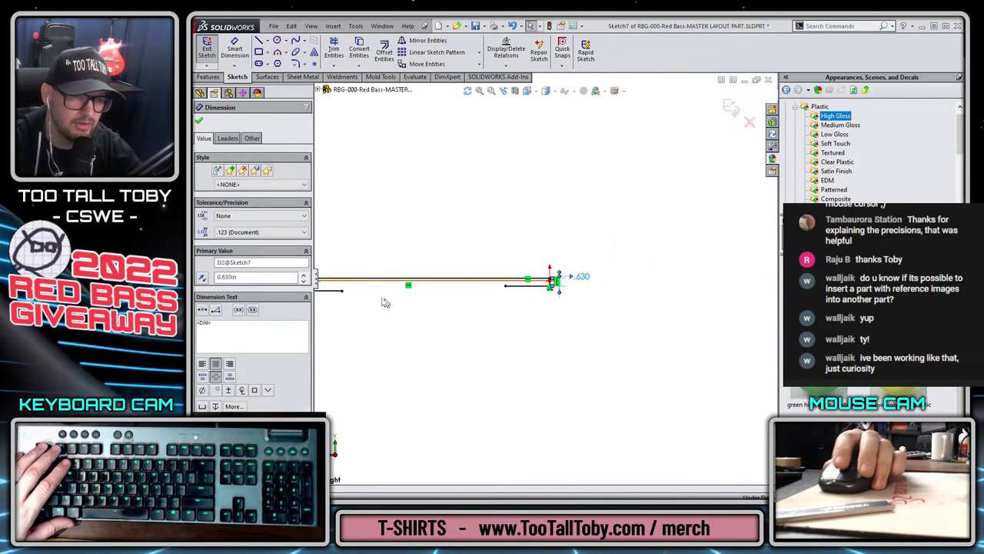
pyautogui.scroll(-4, 384, 292)
pyautogui.scroll(-1, 362, 231)
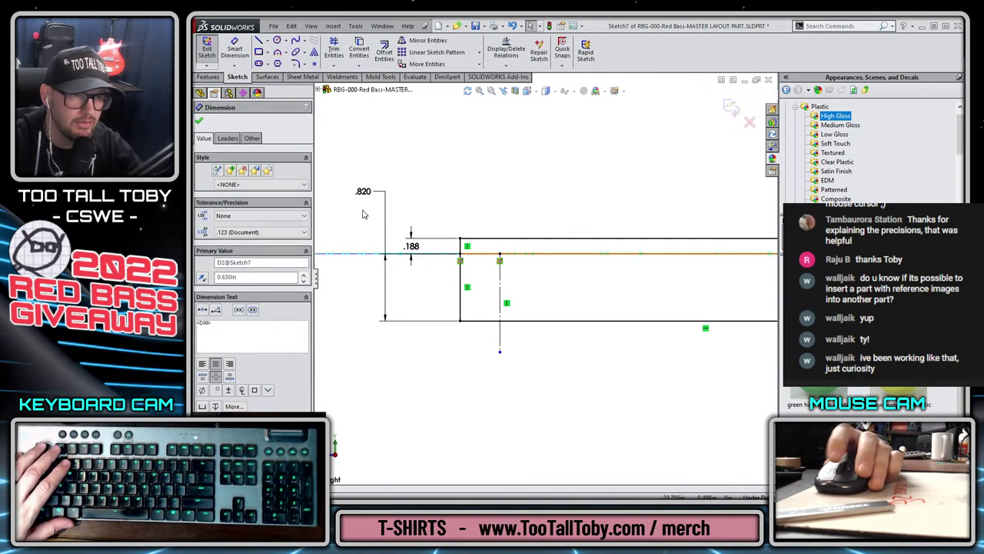
# - Anchor the left dimension to the rectangle's top edge, set it to 0.8, and exit the sketch
pyautogui.click(365, 192)
pyautogui.moveTo(459, 257)
pyautogui.mouseDown()
pyautogui.moveTo(470, 241)
pyautogui.moveTo(461, 241)
pyautogui.mouseUp()
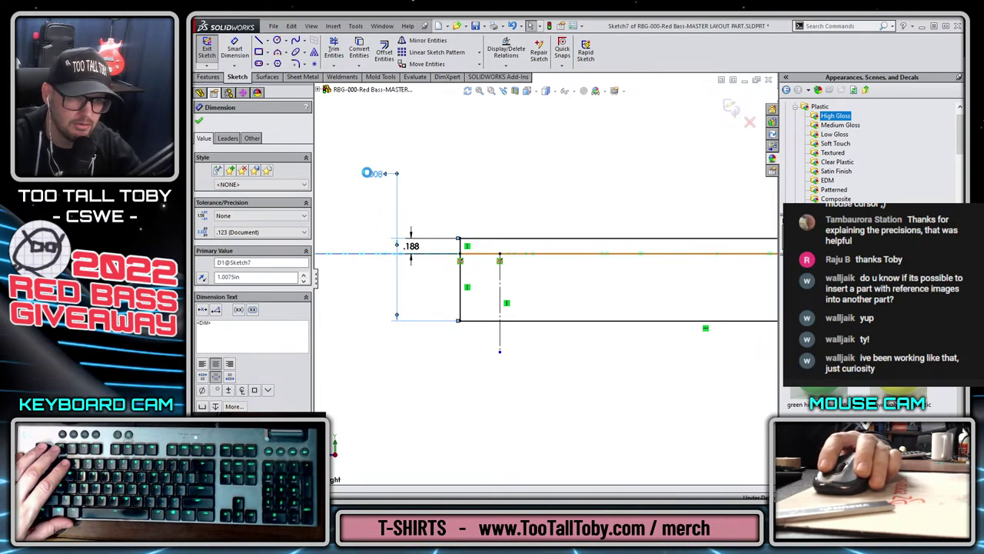
pyautogui.click(367, 177)
pyautogui.write('0075in')
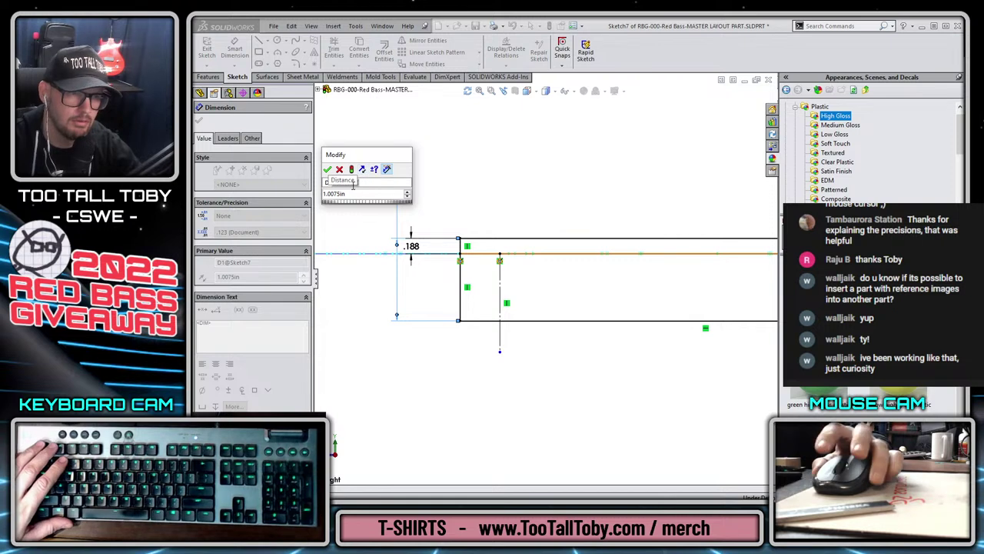
pyautogui.hotkey('ctrl', 'z')
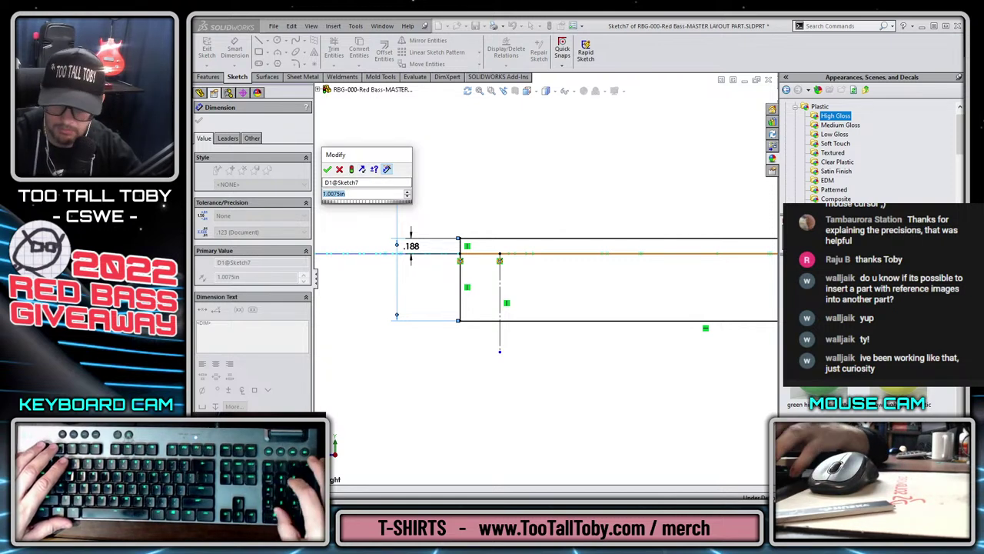
pyautogui.write('0.8')
pyautogui.press('Return')
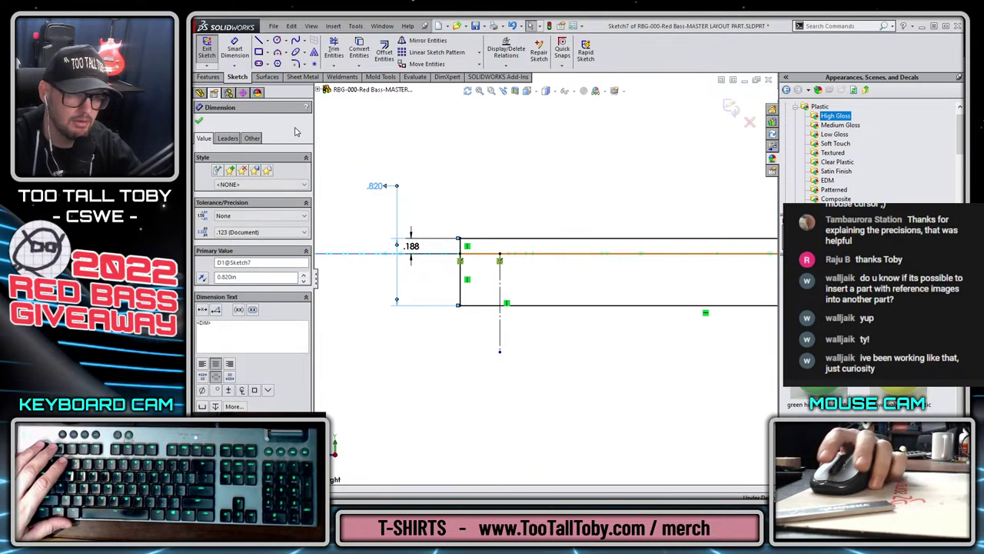
pyautogui.press('Escape')
pyautogui.scroll(5, 631, 298)
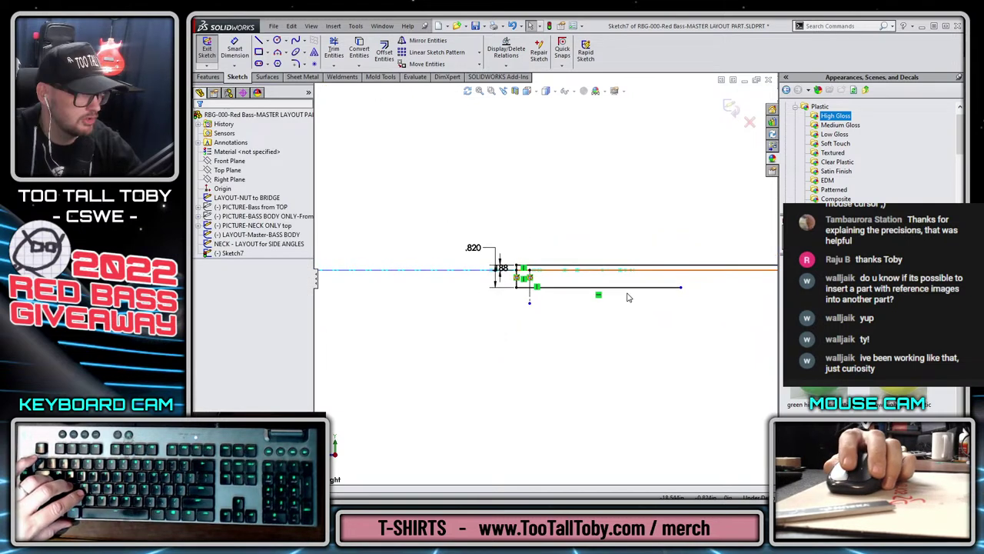
pyautogui.scroll(5, 662, 307)
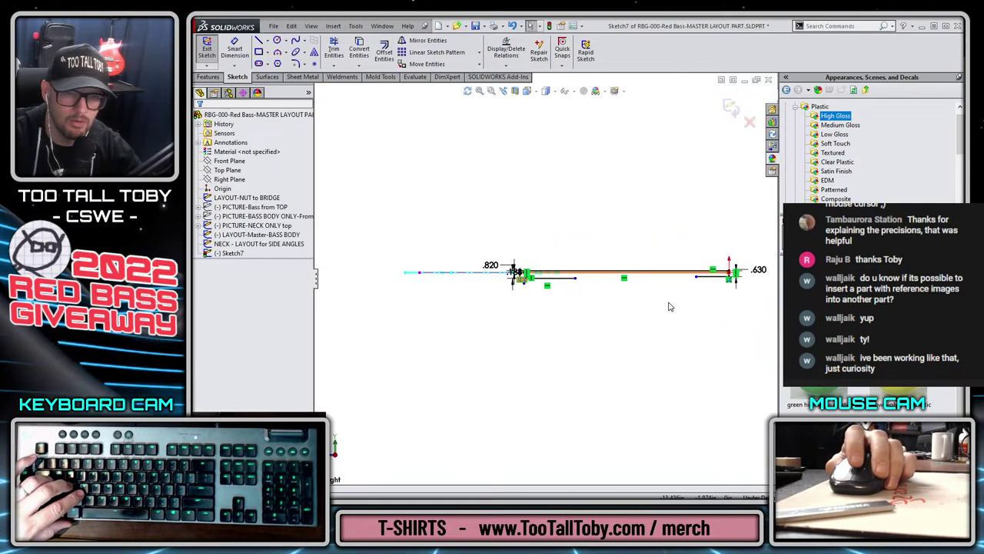
pyautogui.click(731, 107)
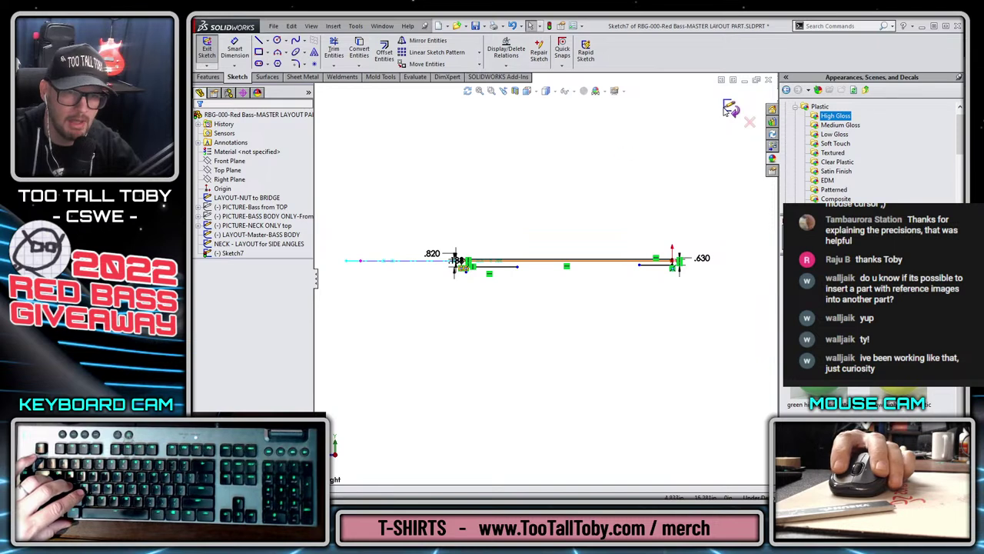
pyautogui.click(234, 254)
# - Rename Sketch7 to 'NECK - LAYOUT for THICKNESS'
pyautogui.click(234, 254)
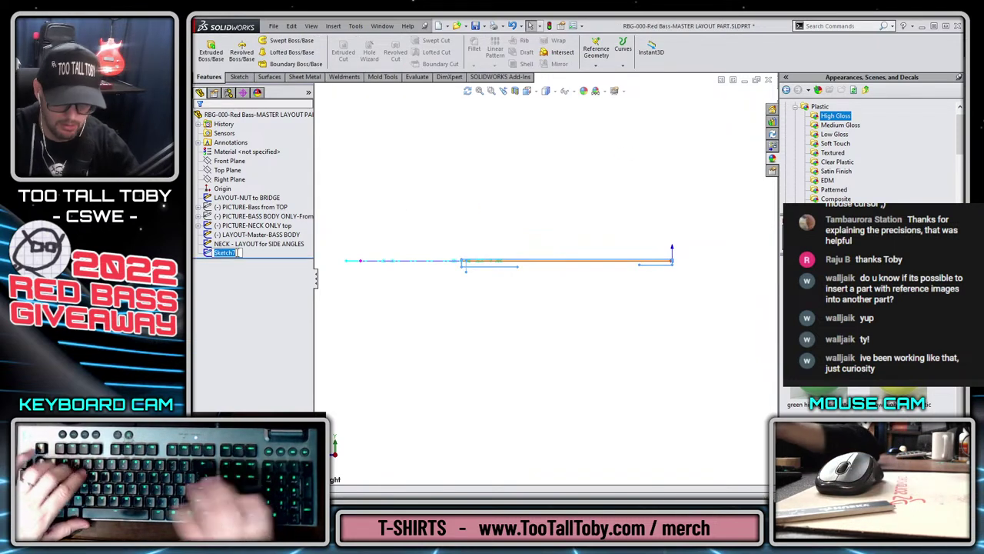
pyautogui.write('NECK - LAYOUT for THICKNESS')
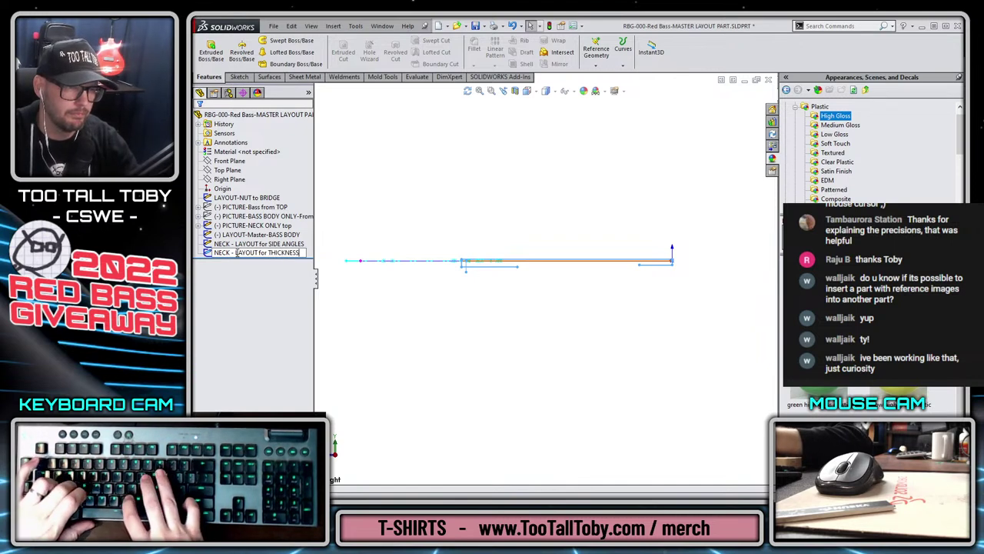
pyautogui.press('Return')
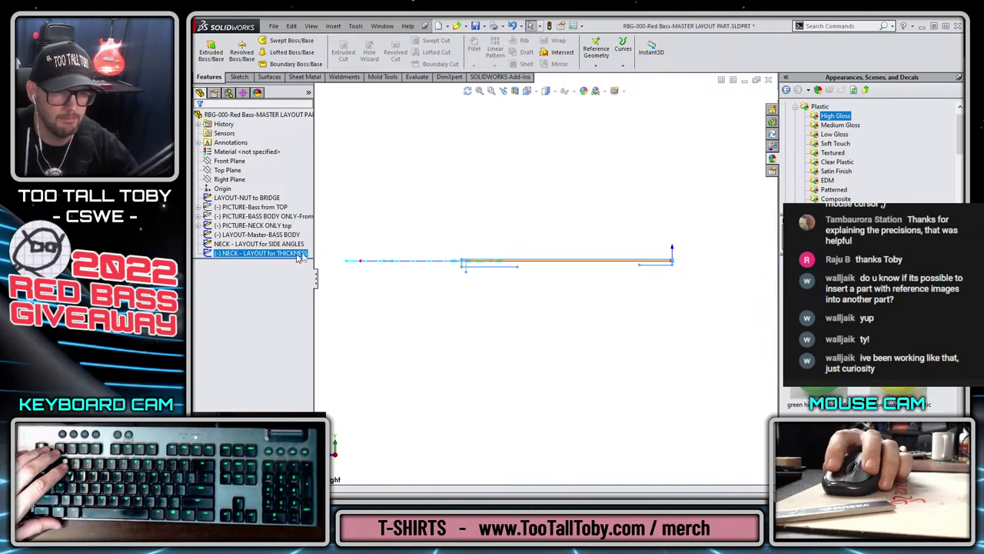
# - Set the neck sketch's colour to orange
pyautogui.rightClick(271, 255)
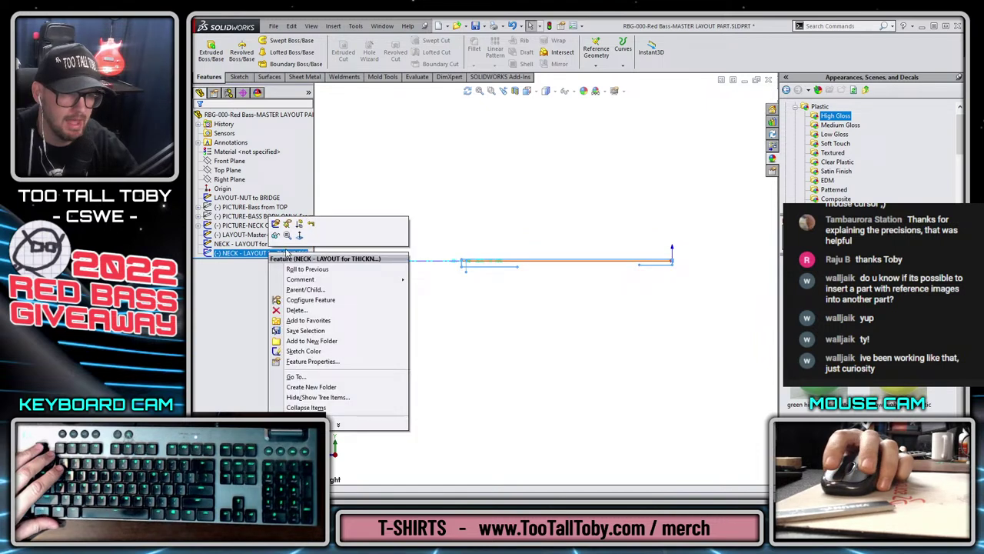
pyautogui.click(304, 351)
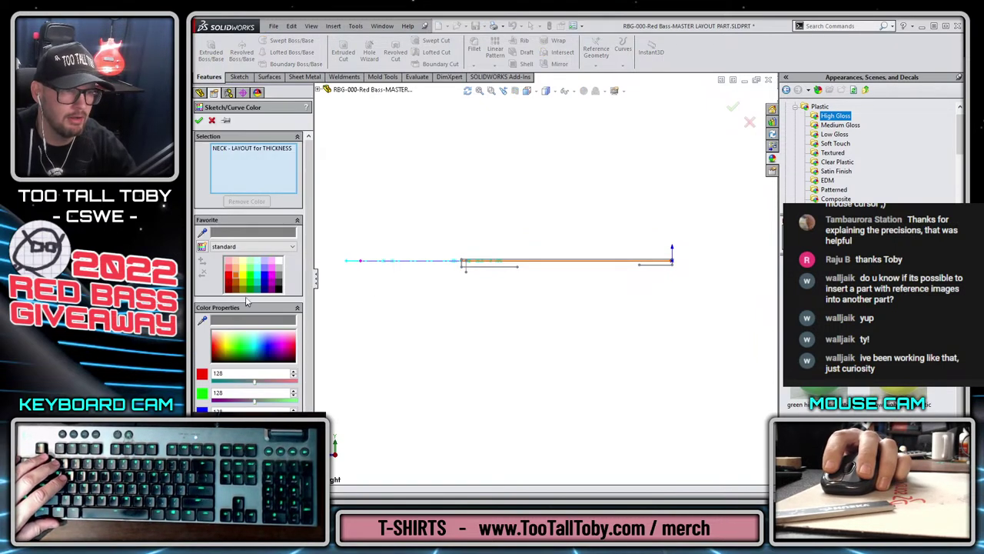
pyautogui.click(235, 272)
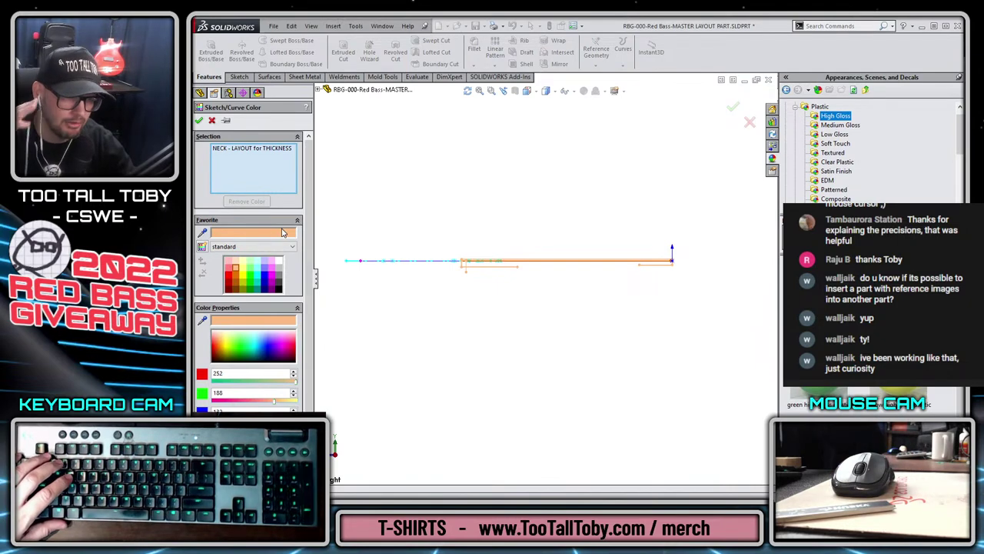
pyautogui.click(199, 120)
pyautogui.moveTo(431, 253); pyautogui.dragTo(475, 248, button='middle')
# - From the front view, start a new sketch on the Right Plane
pyautogui.scroll(-3, 595, 358)
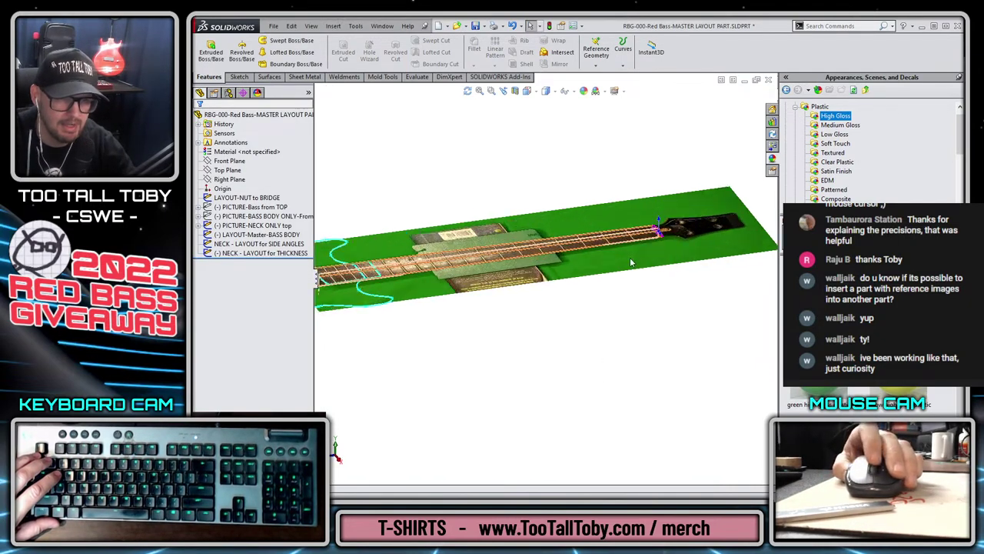
pyautogui.scroll(5, 590, 254)
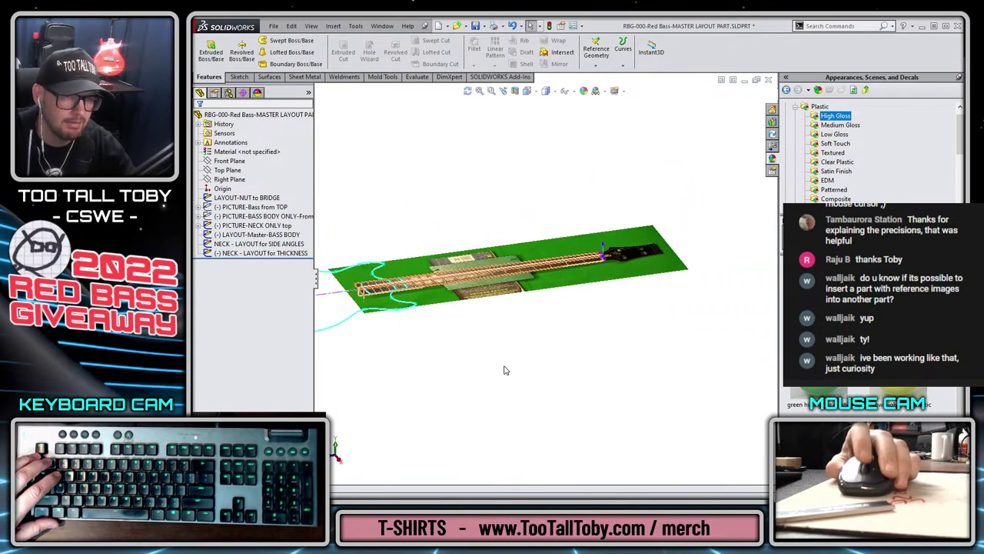
pyautogui.hotkey('ctrl', '1')
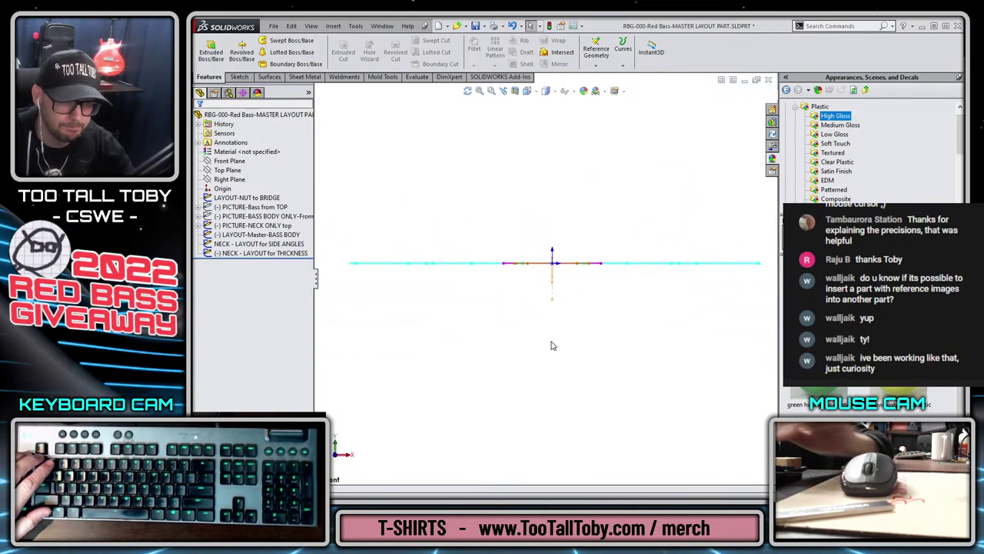
pyautogui.scroll(-5, 552, 345)
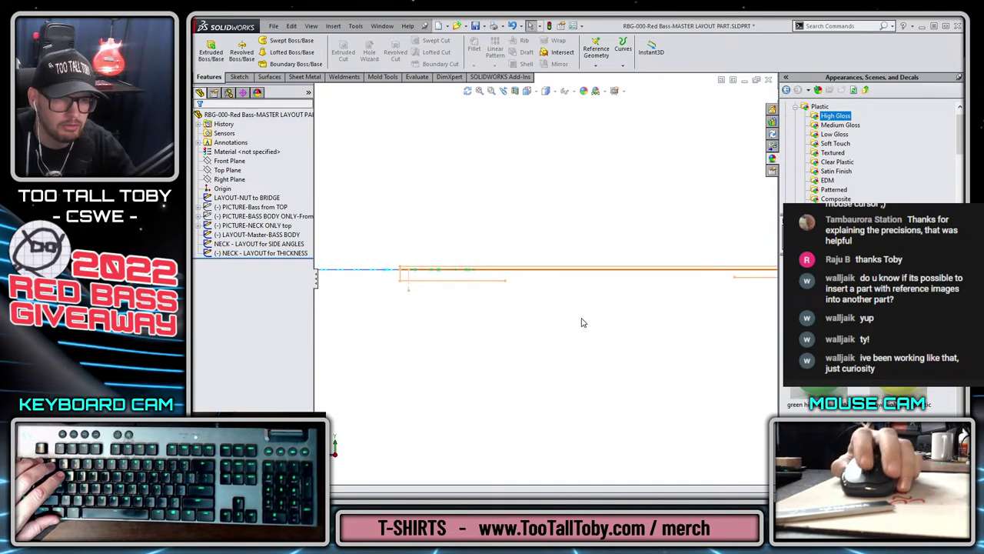
pyautogui.scroll(3, 697, 288)
pyautogui.click(229, 179)
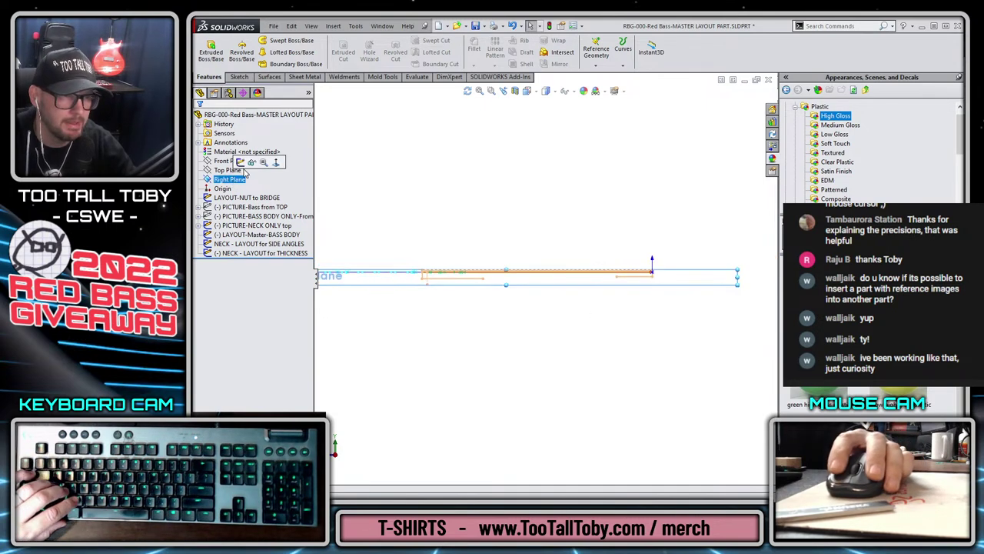
pyautogui.click(254, 163)
# - Launch Sketch Picture from Tools > Sketch Tools to browse the bass photos
pyautogui.click(356, 25)
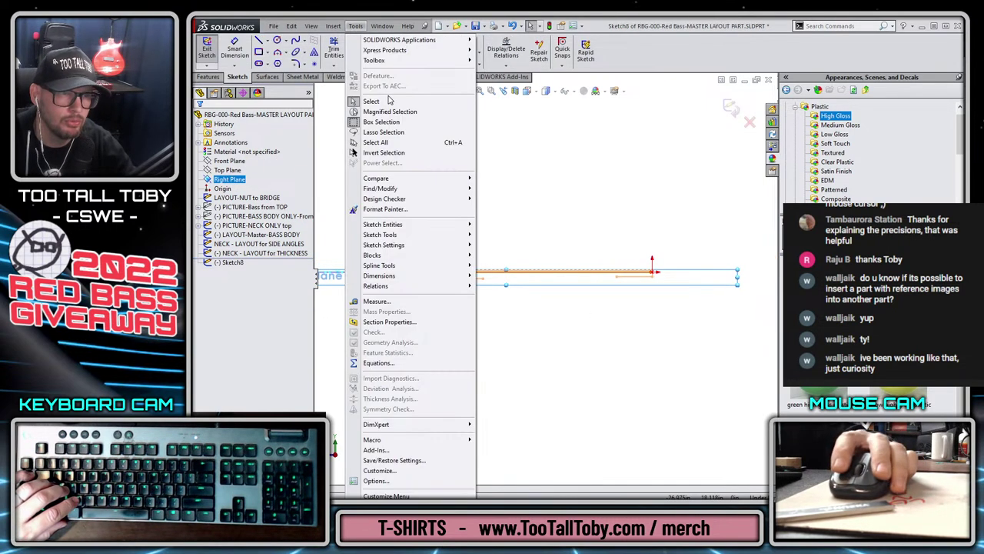
pyautogui.moveTo(400, 238)
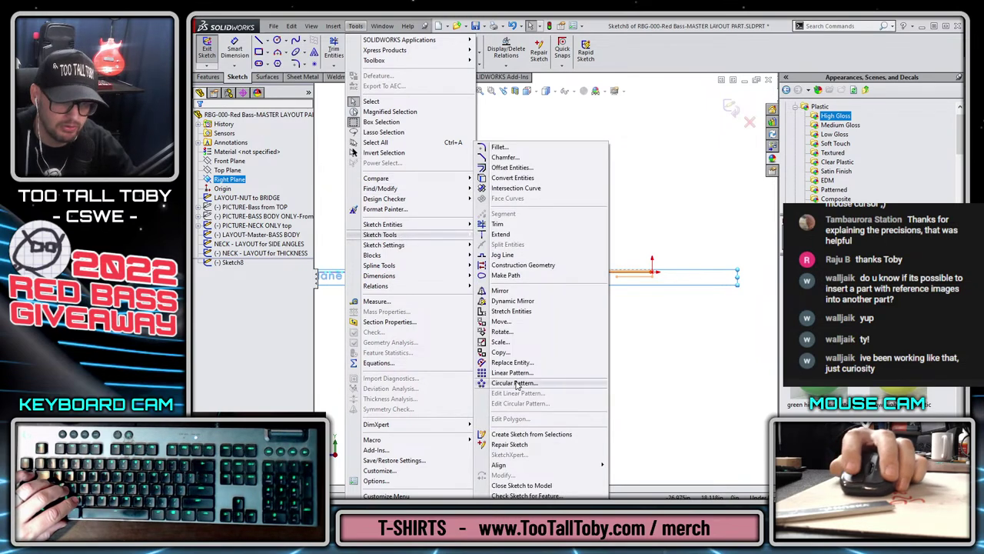
pyautogui.click(523, 525)
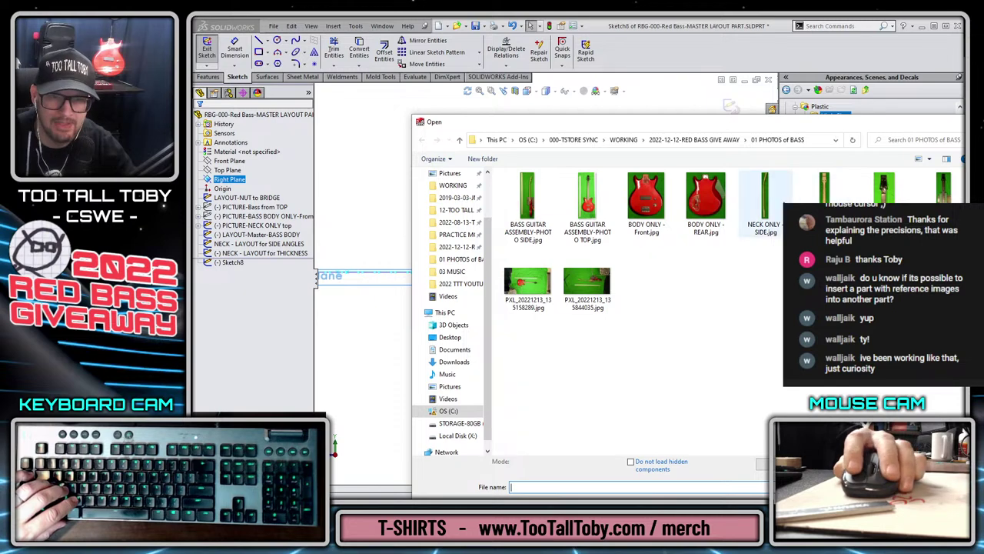
# - Insert the NECK ONLY - SIDE.jpg photo, rotate it -90°, and place it over the neck layout line
pyautogui.click(766, 202)
pyautogui.doubleClick(769, 205)
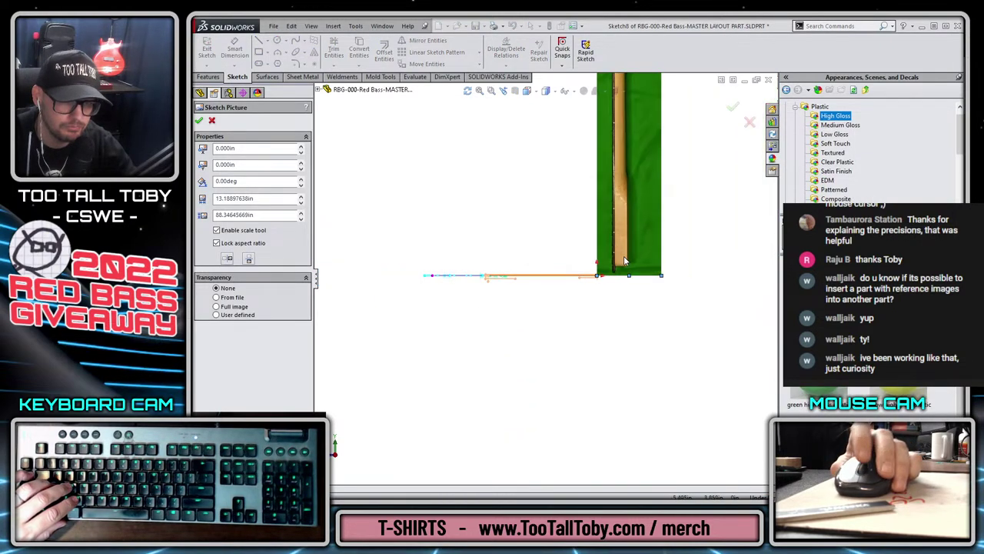
pyautogui.moveTo(583, 216); pyautogui.dragTo(525, 288)
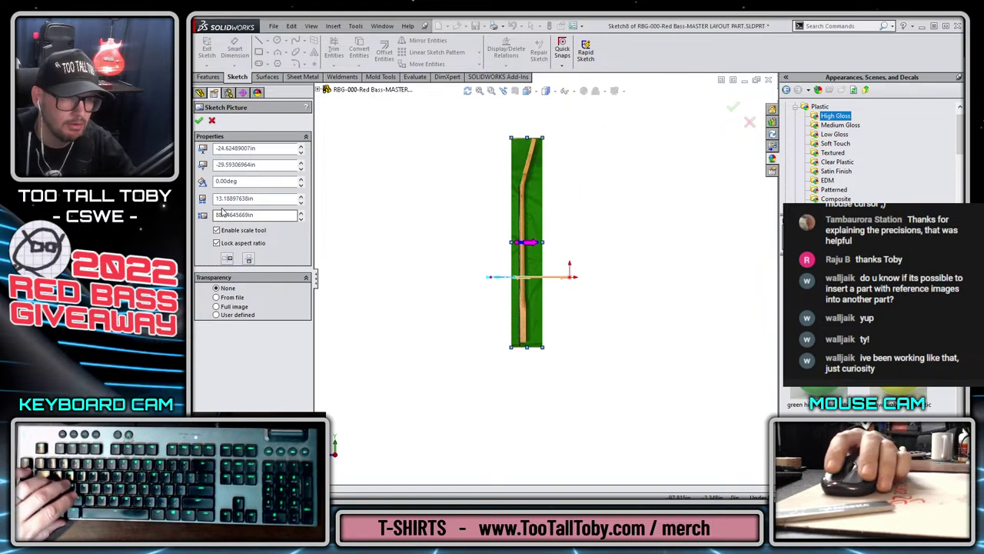
pyautogui.write('-90')
pyautogui.press('Tab')
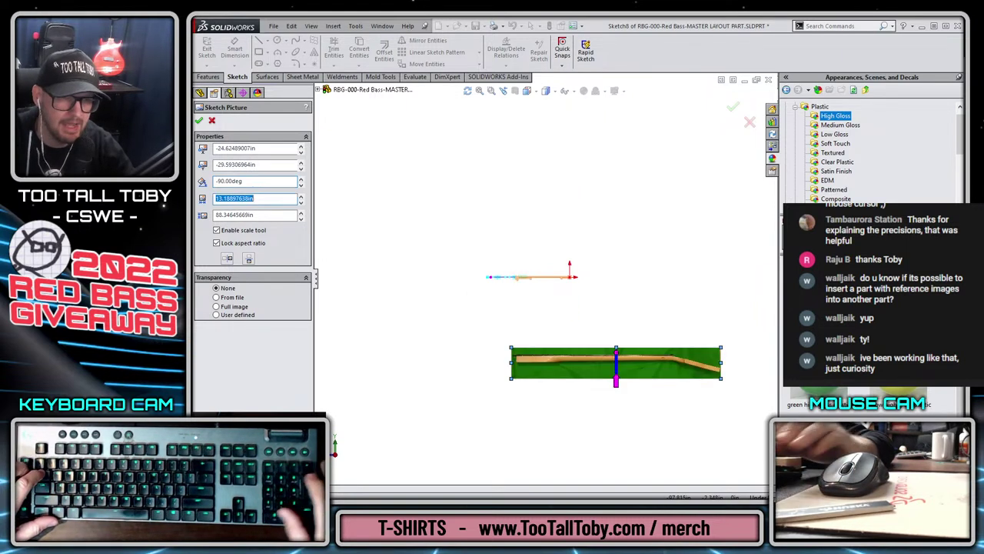
pyautogui.moveTo(553, 357); pyautogui.dragTo(471, 273)
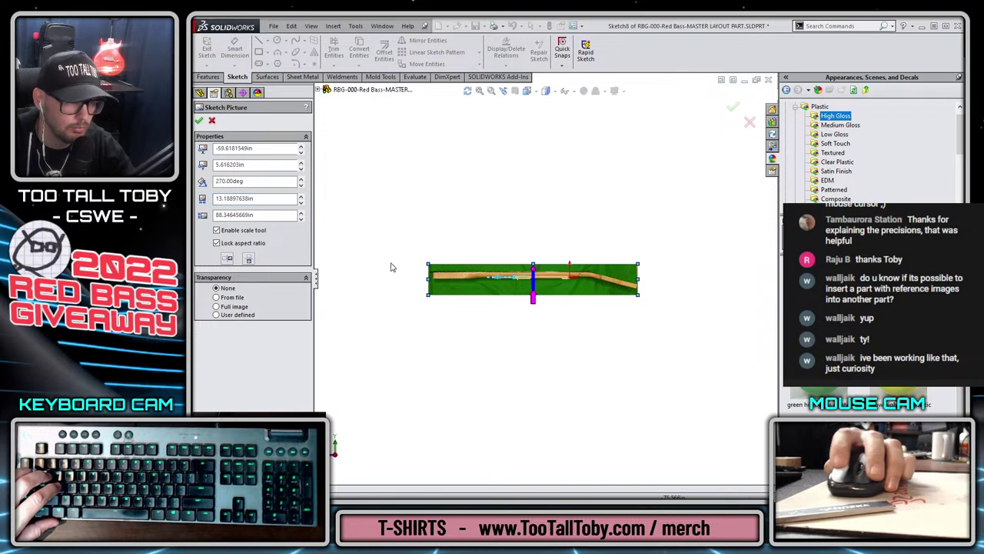
# - Shrink the neck photo from its corner and shift it right toward the layout
pyautogui.scroll(-3, 385, 304)
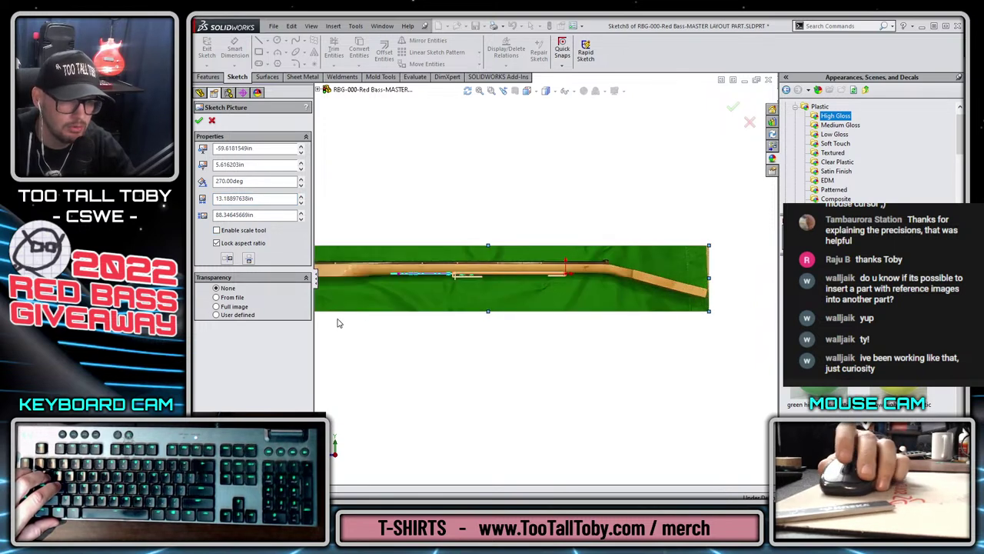
pyautogui.scroll(1, 338, 319)
pyautogui.moveTo(357, 296)
pyautogui.mouseDown()
pyautogui.moveTo(612, 261)
pyautogui.moveTo(559, 268)
pyautogui.mouseUp()
pyautogui.scroll(-10, 507, 278)
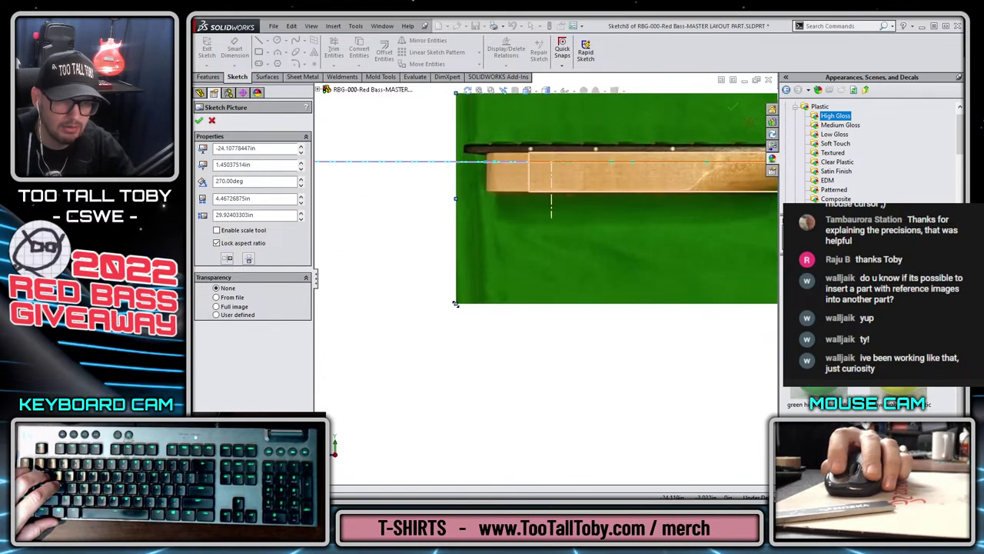
pyautogui.moveTo(453, 298)
pyautogui.mouseDown()
pyautogui.moveTo(501, 293)
pyautogui.moveTo(469, 301)
pyautogui.mouseUp()
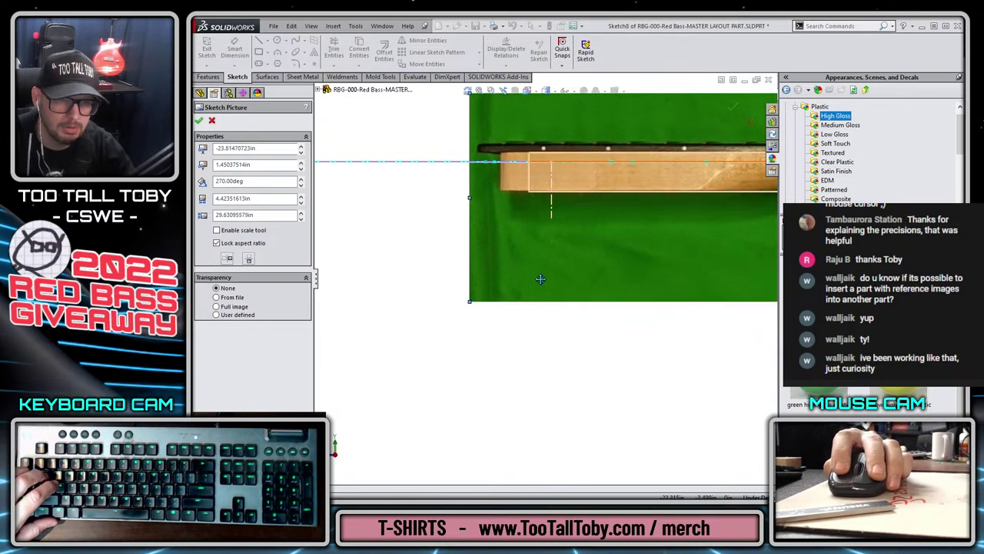
pyautogui.moveTo(540, 279); pyautogui.dragTo(570, 279)
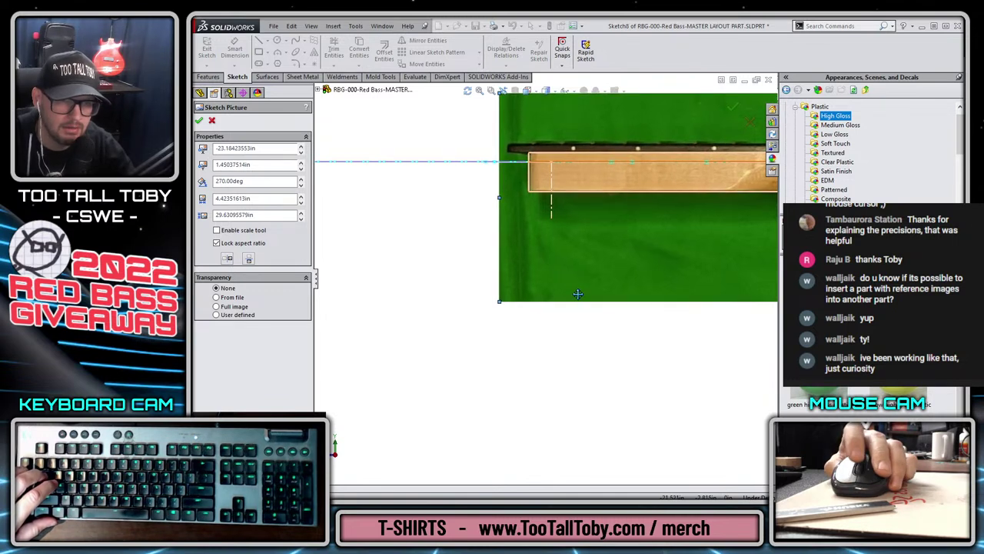
# - Fine-tune the photo's scale and position until the neck matches the sketch, about 29.997in long
pyautogui.scroll(5, 578, 293)
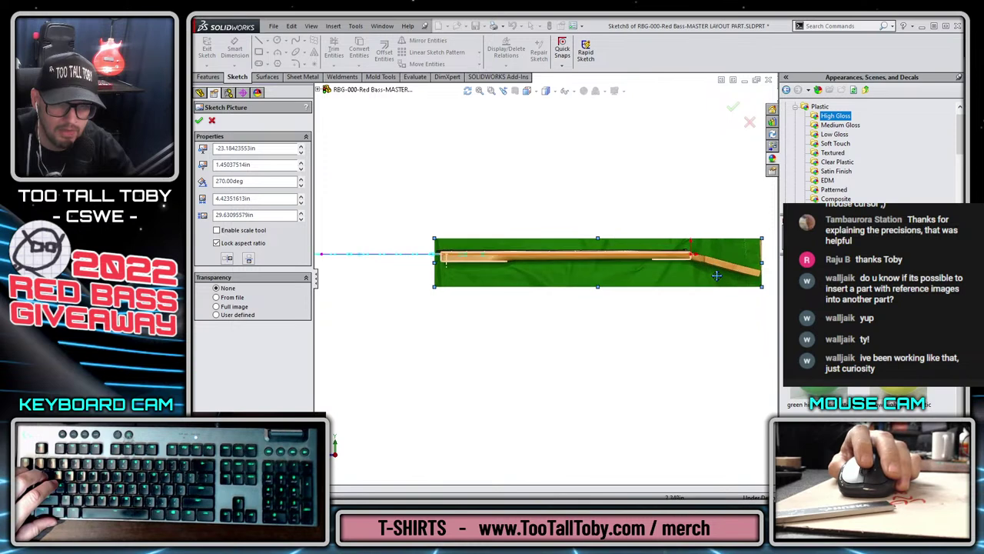
pyautogui.scroll(-6, 716, 275)
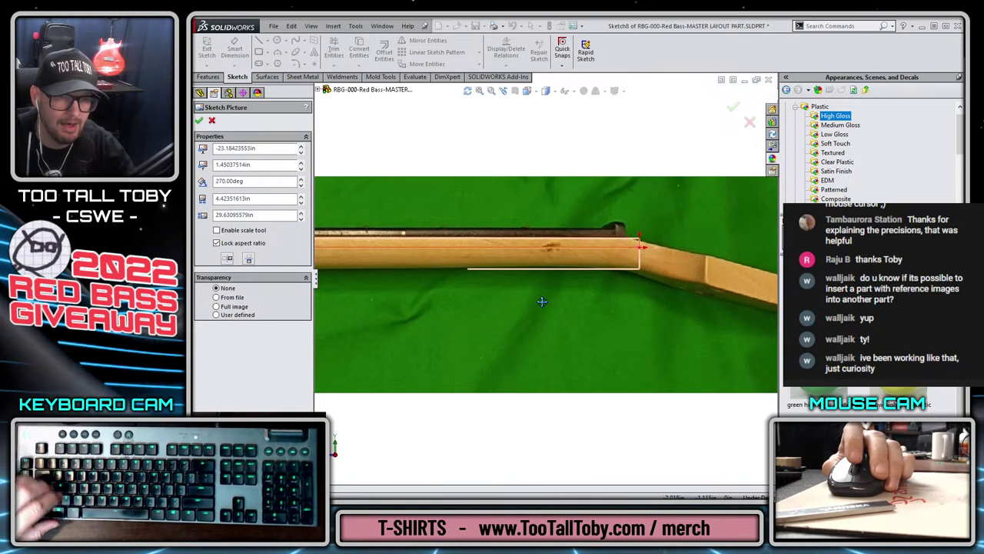
pyautogui.scroll(-3, 596, 295)
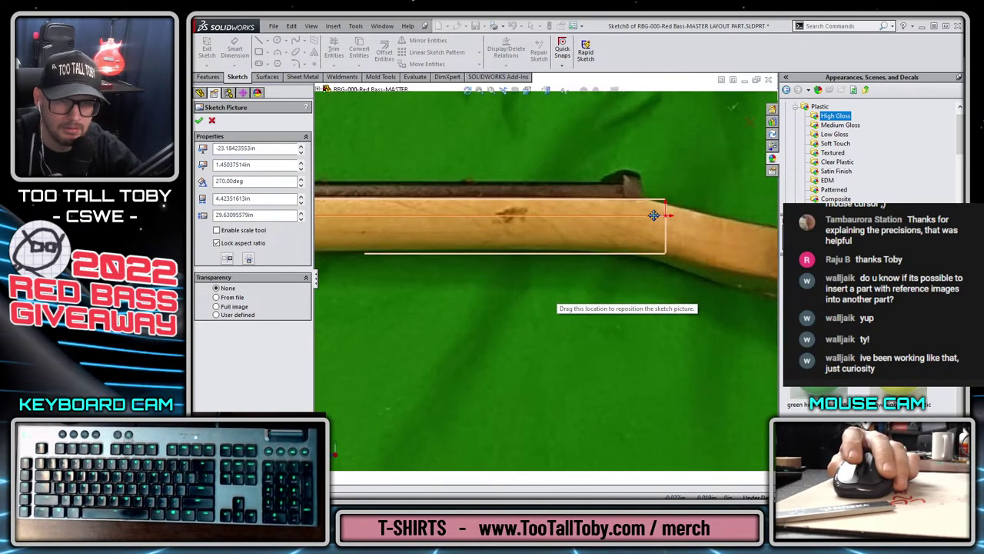
pyautogui.scroll(1, 623, 230)
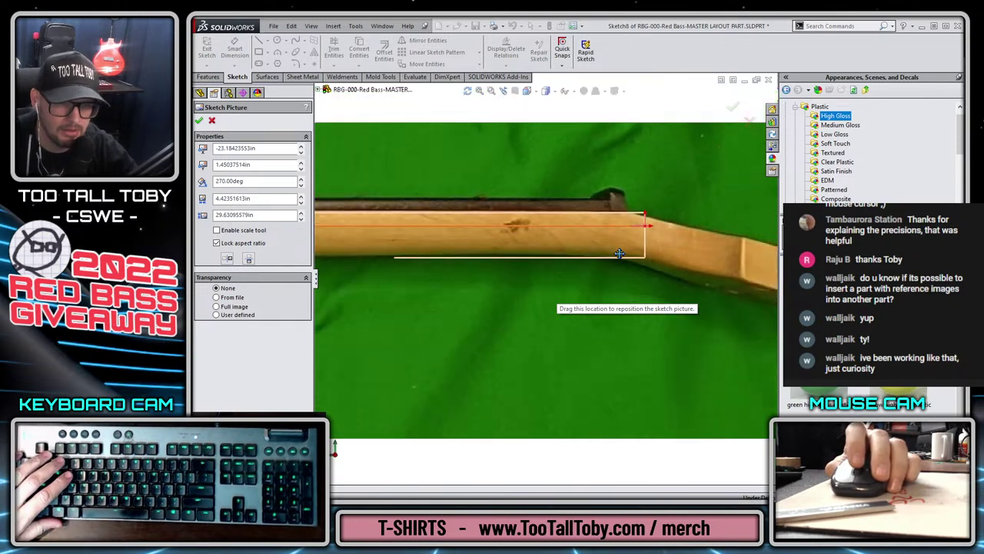
pyautogui.scroll(4, 620, 253)
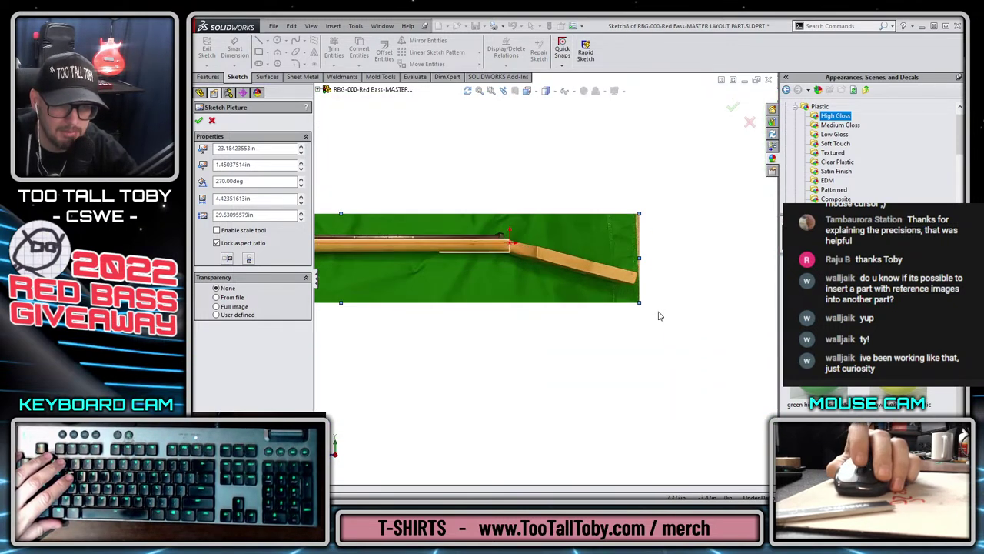
pyautogui.moveTo(639, 303); pyautogui.dragTo(648, 303)
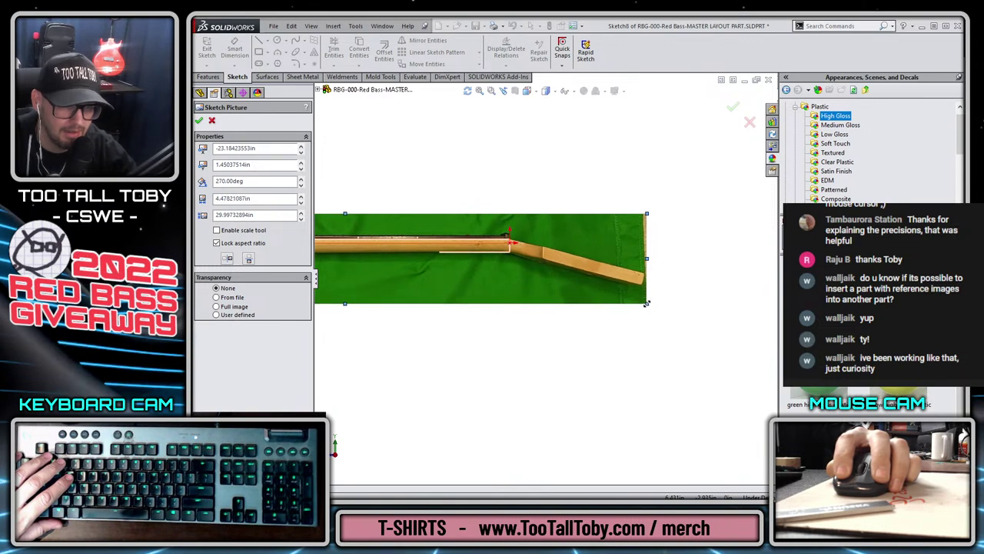
pyautogui.scroll(-3, 499, 231)
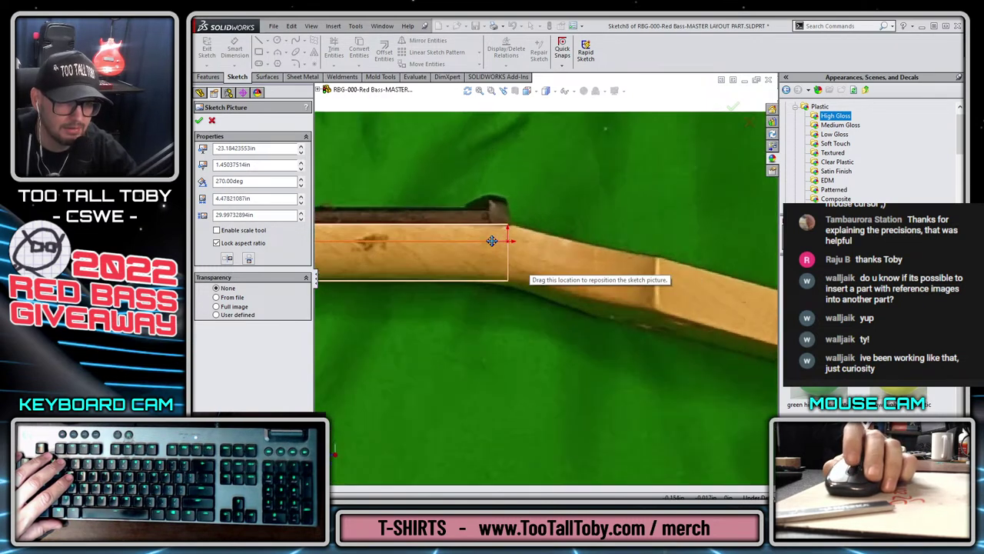
pyautogui.scroll(3, 542, 269)
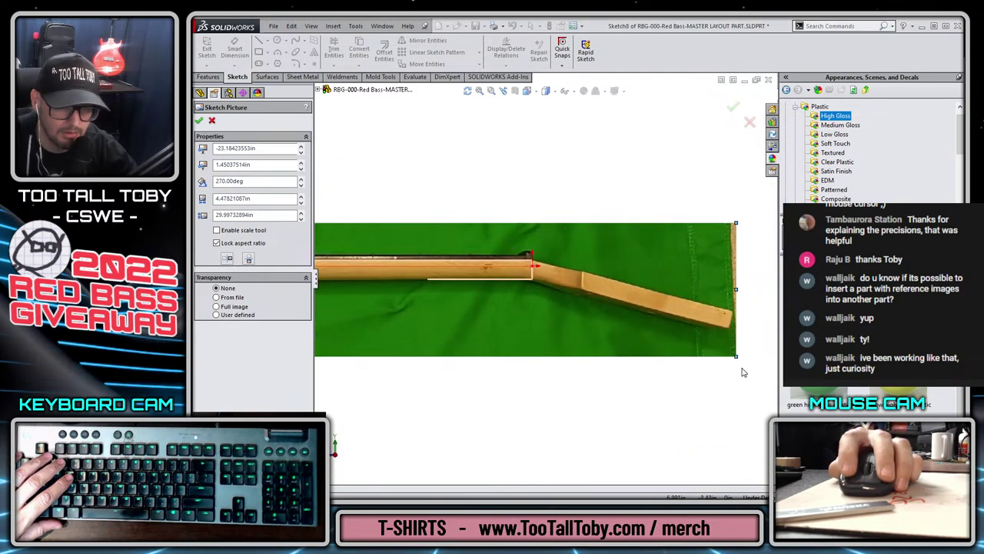
pyautogui.moveTo(735, 357); pyautogui.dragTo(734, 355)
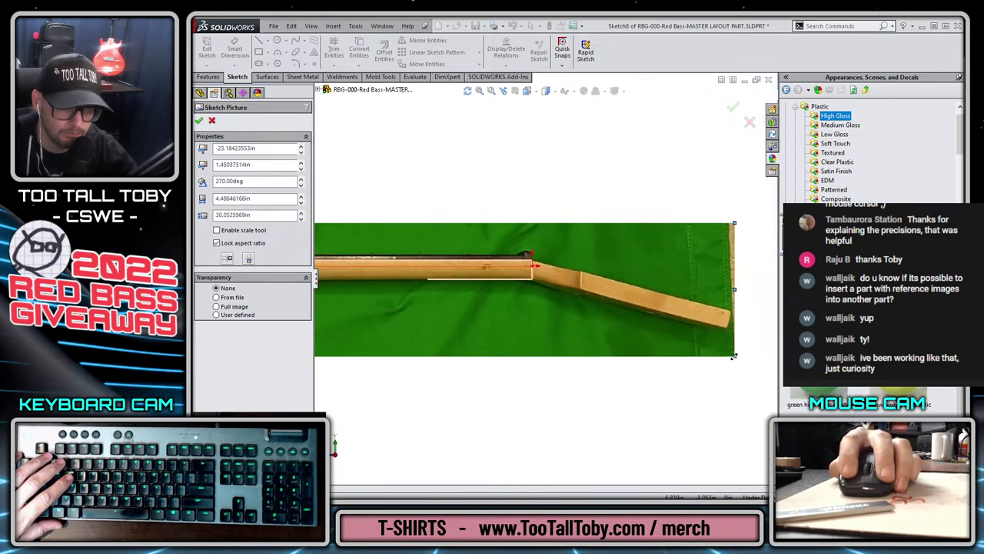
pyautogui.scroll(-5, 494, 248)
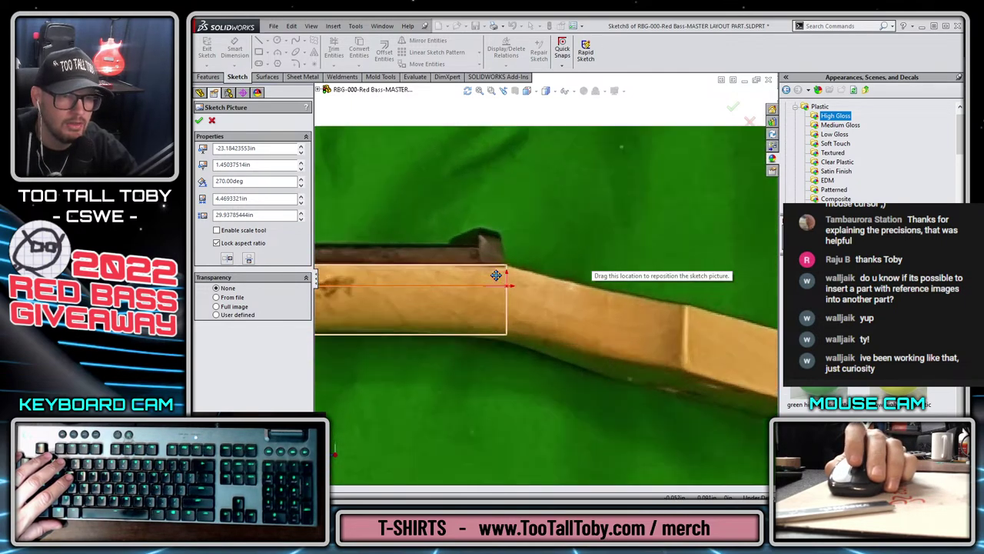
pyautogui.scroll(5, 473, 378)
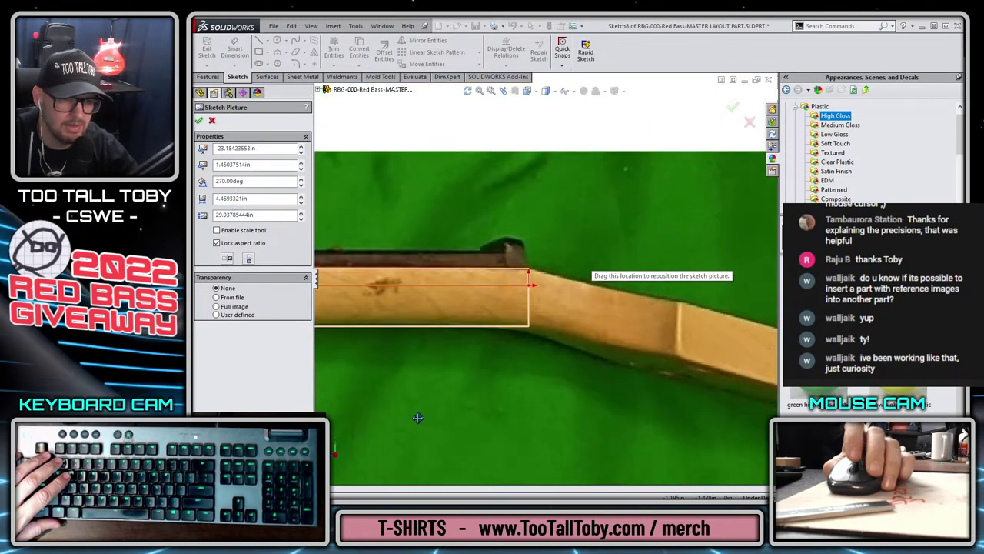
pyautogui.scroll(-6, 350, 307)
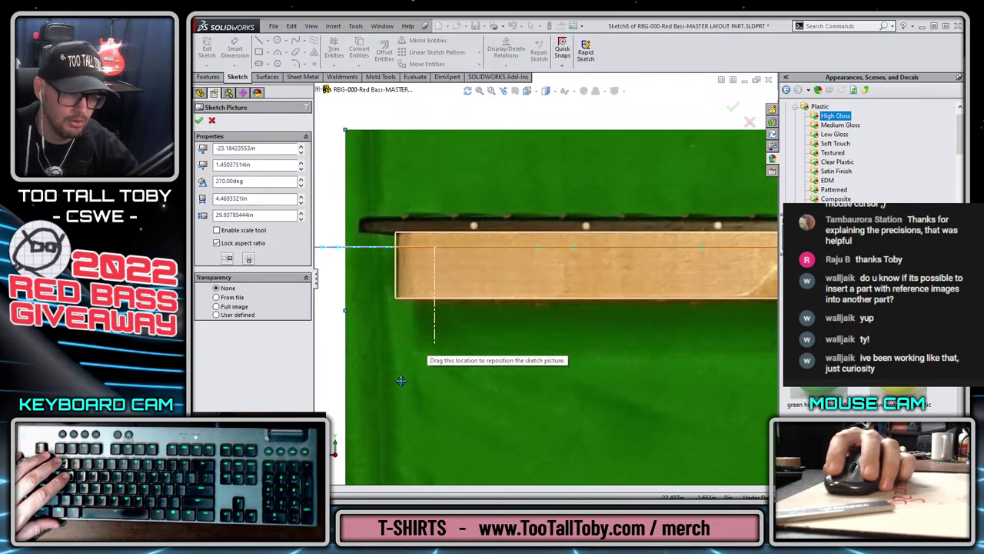
pyautogui.moveTo(507, 384); pyautogui.dragTo(505, 384)
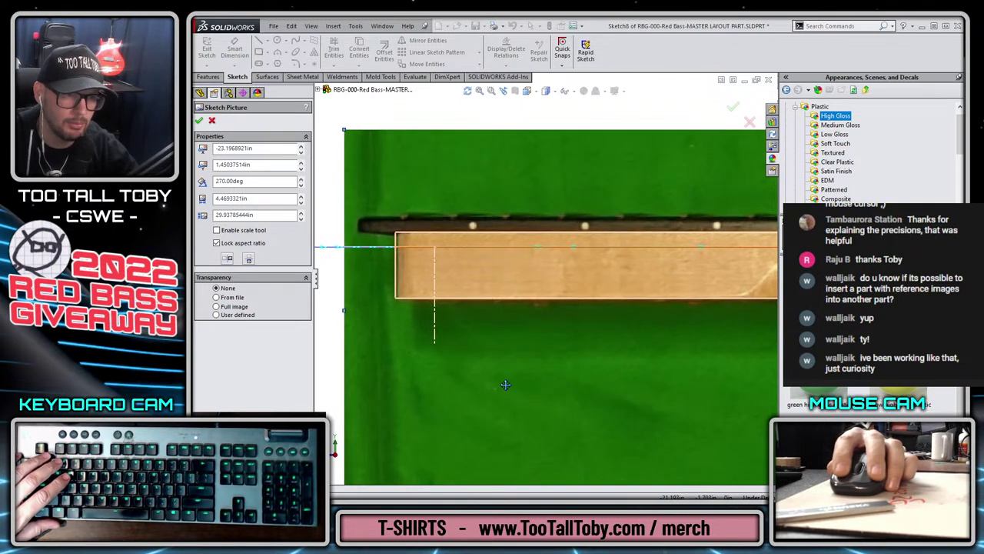
pyautogui.scroll(8, 543, 371)
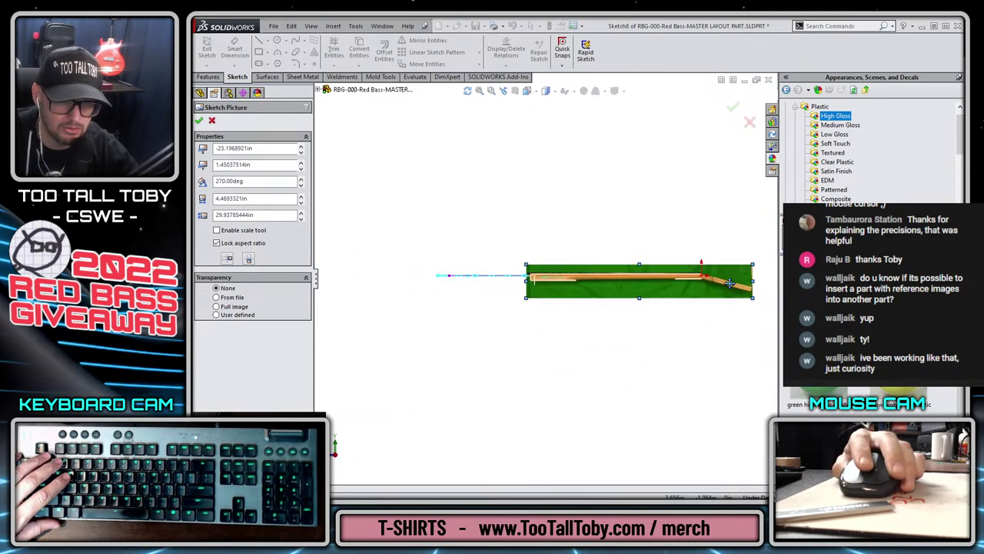
pyautogui.scroll(-6, 644, 269)
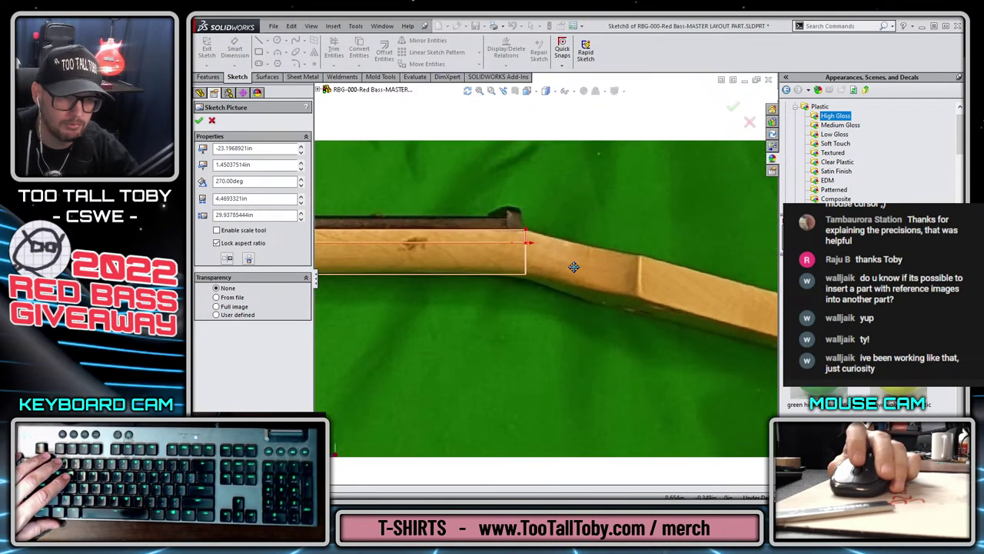
pyautogui.scroll(-2, 533, 233)
pyautogui.scroll(4, 490, 214)
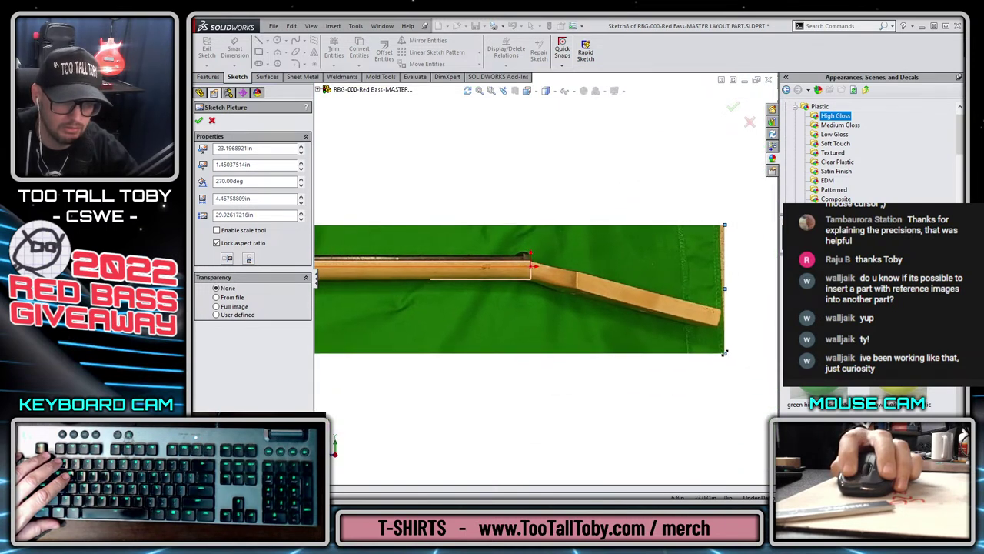
pyautogui.moveTo(725, 354); pyautogui.dragTo(727, 352)
pyautogui.scroll(-3, 507, 262)
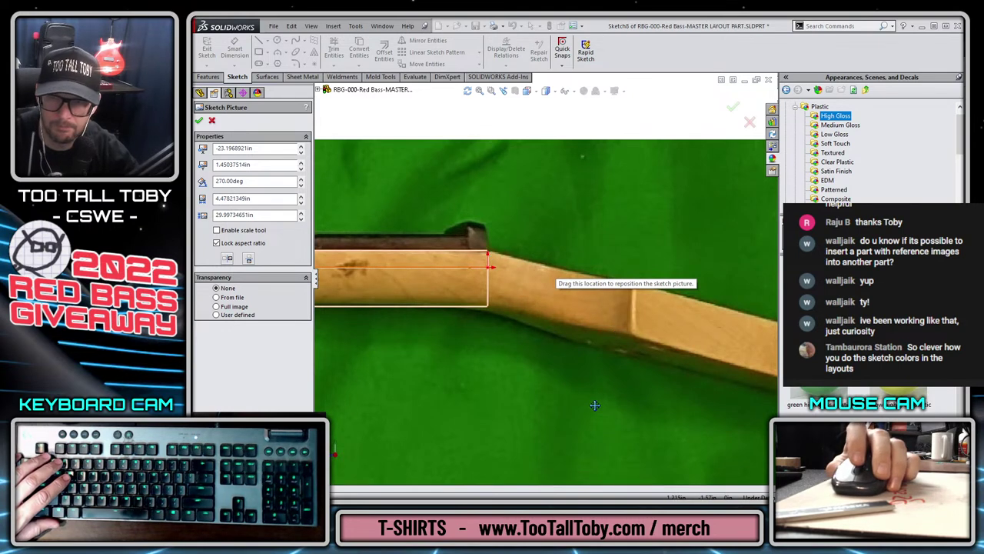
pyautogui.scroll(6, 591, 403)
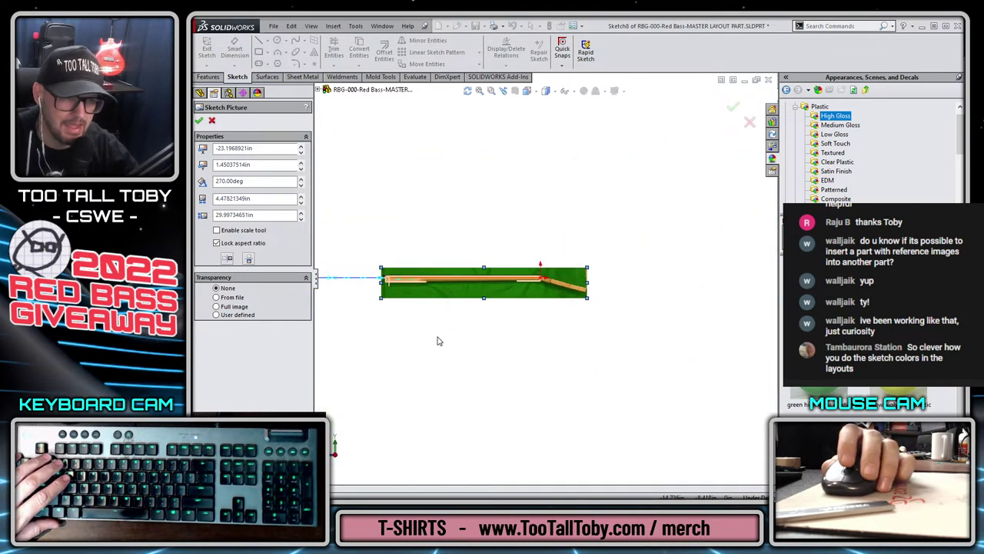
pyautogui.scroll(-6, 506, 316)
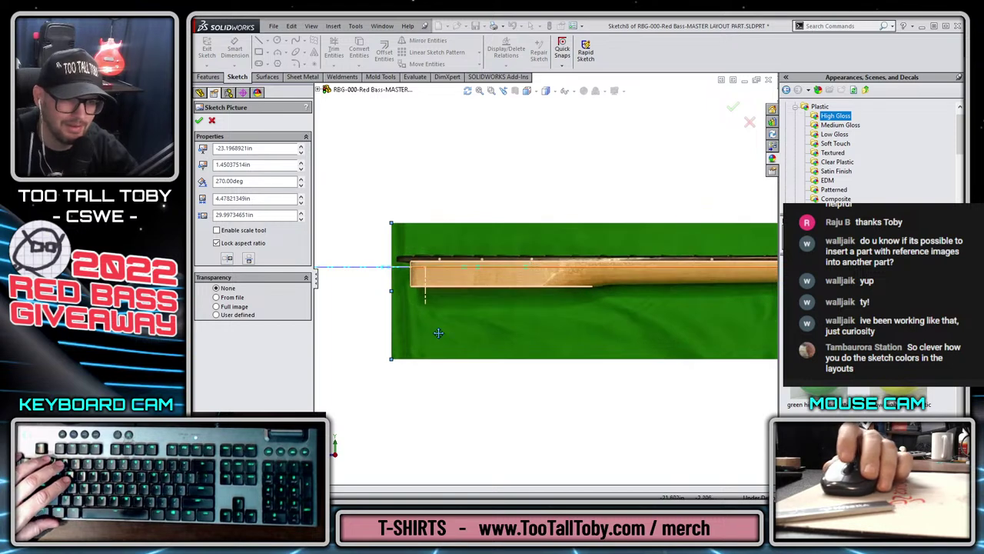
pyautogui.scroll(6, 703, 380)
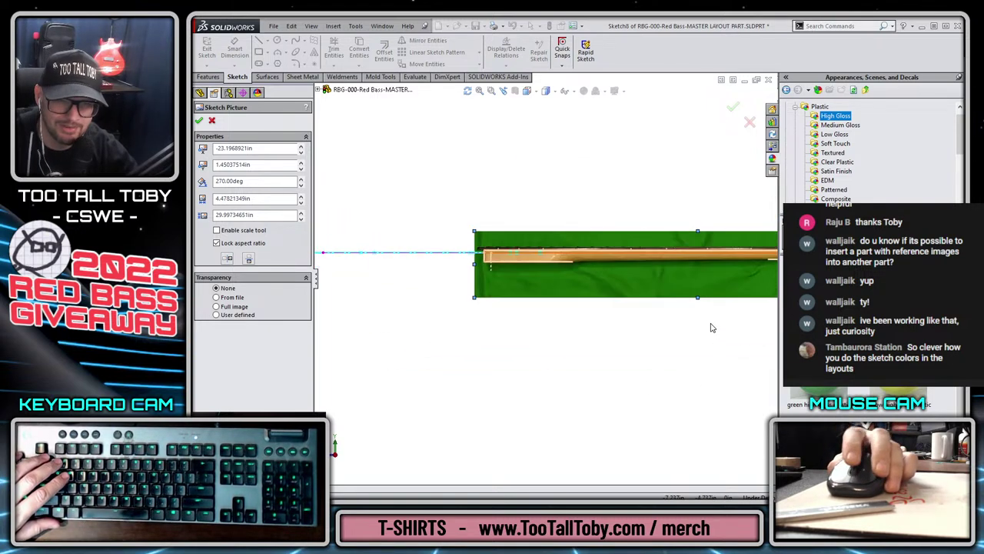
pyautogui.scroll(-4, 598, 275)
pyautogui.scroll(-2, 598, 275)
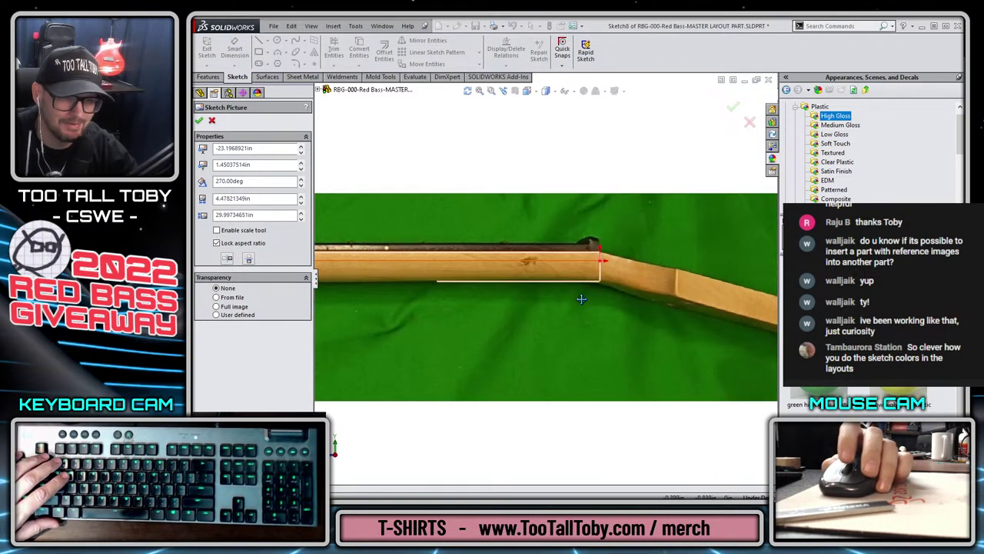
pyautogui.scroll(6, 637, 277)
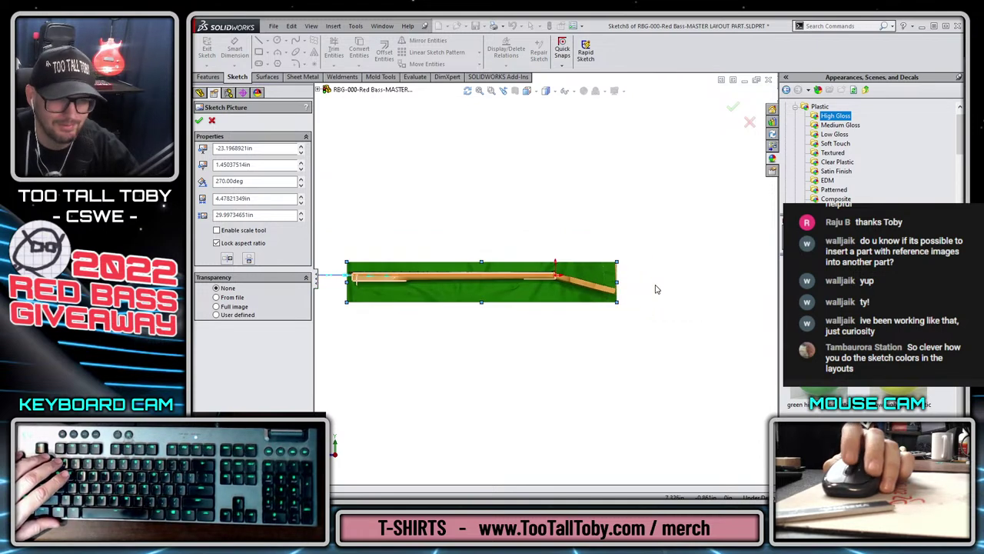
pyautogui.scroll(-1, 656, 289)
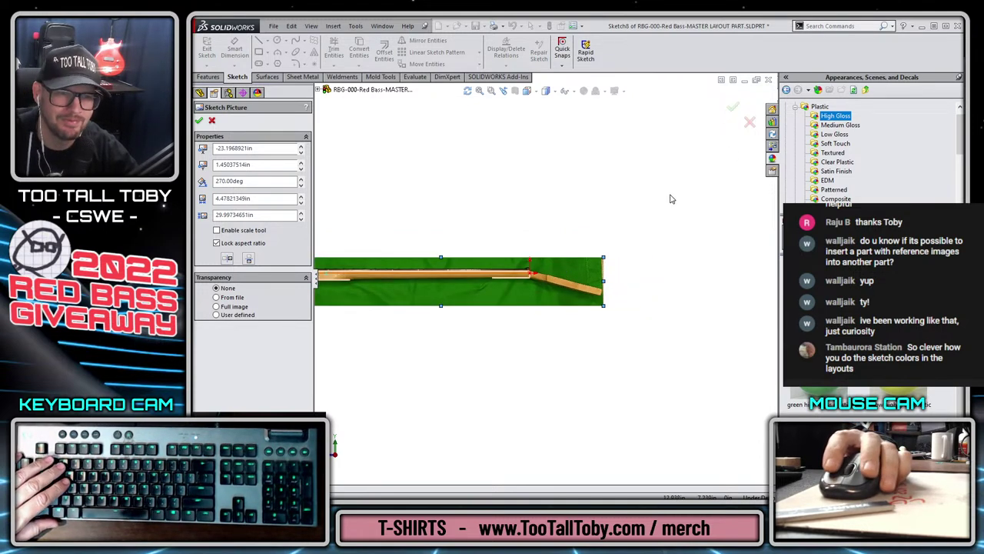
# - Set the whole-picture transparency to 0.20, accept the picture, and exit the sketch
pyautogui.scroll(-1, 492, 300)
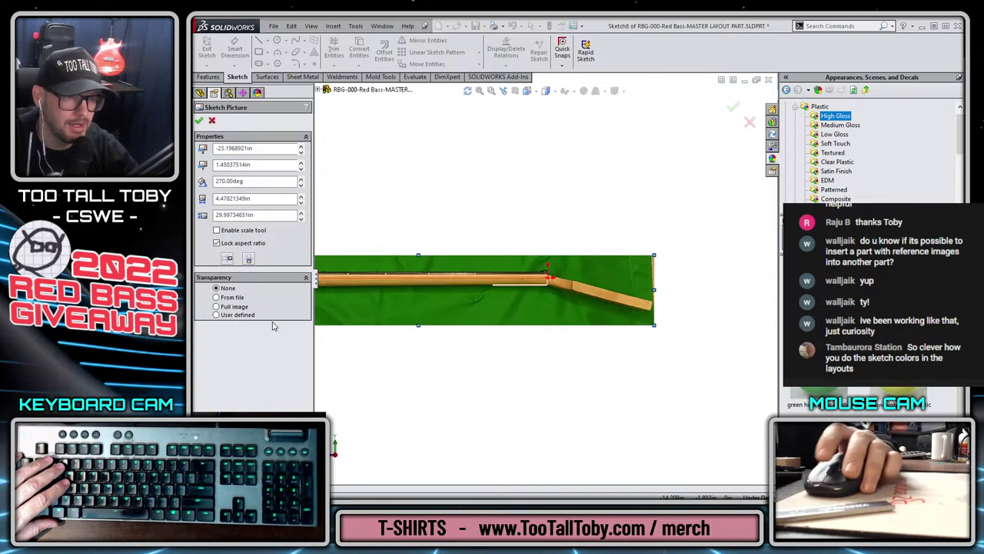
pyautogui.click(217, 306)
pyautogui.moveTo(217, 341); pyautogui.dragTo(222, 342)
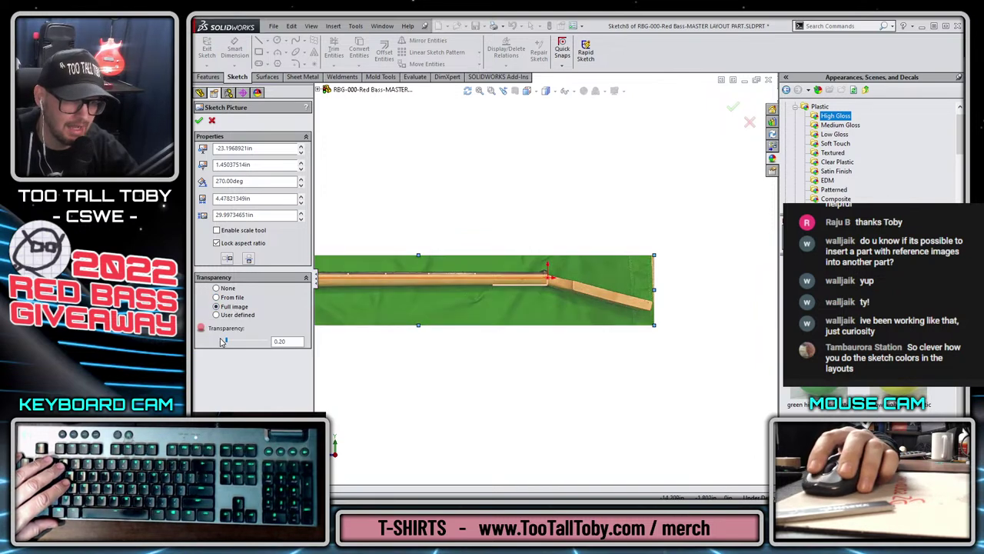
pyautogui.click(729, 110)
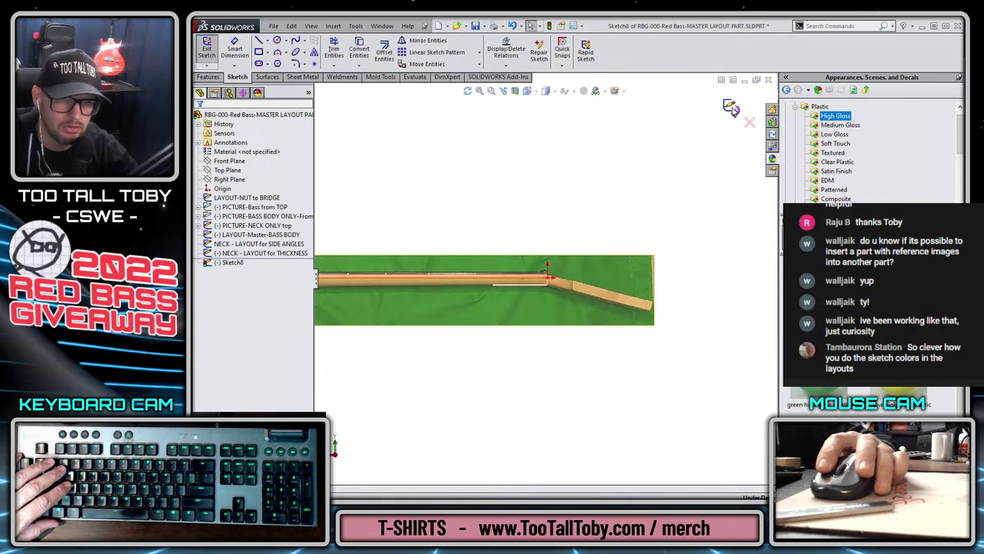
pyautogui.click(729, 112)
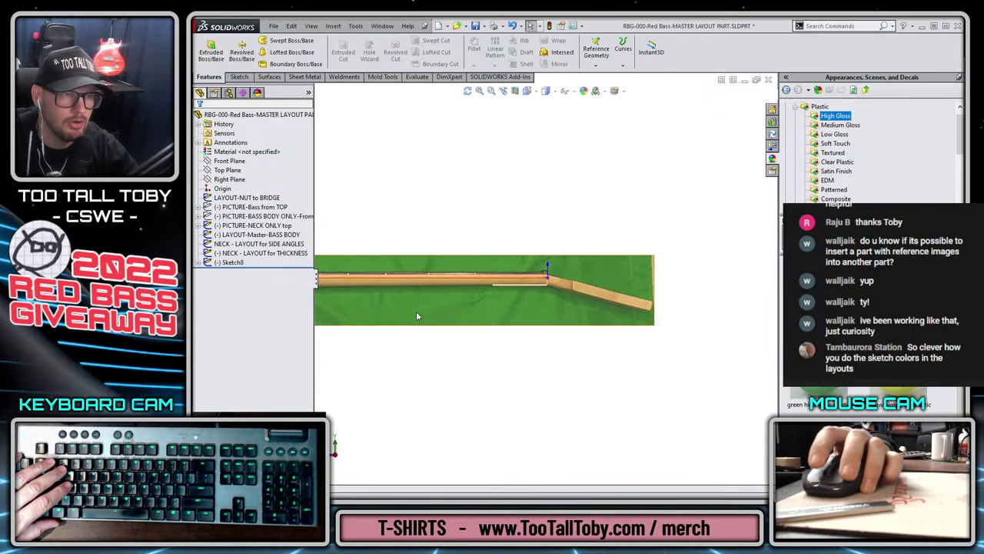
# - Rename Sketch8 to PICTURE-NECK-Thickness and move it below PICTURE-NECK ONLY top
pyautogui.click(228, 262)
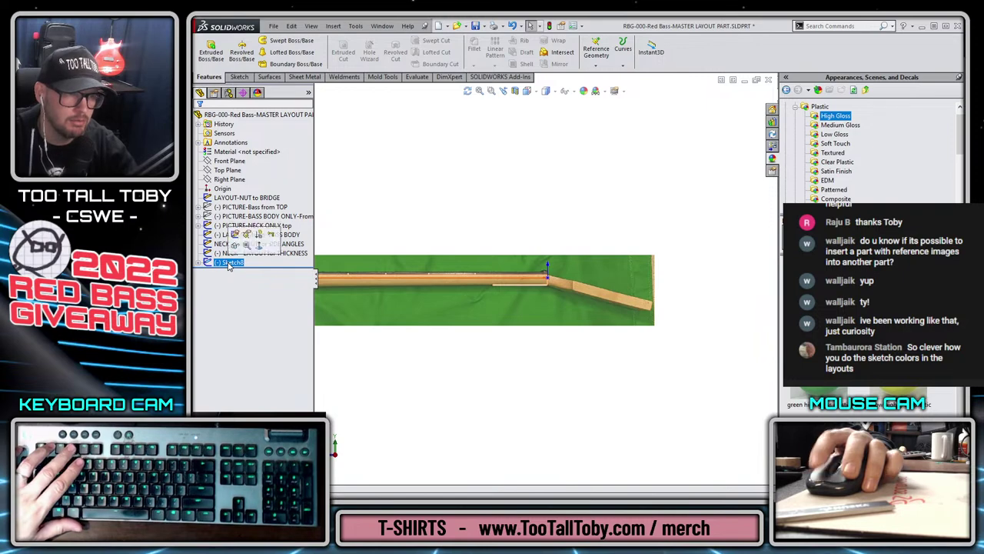
pyautogui.write('PICTURE-')
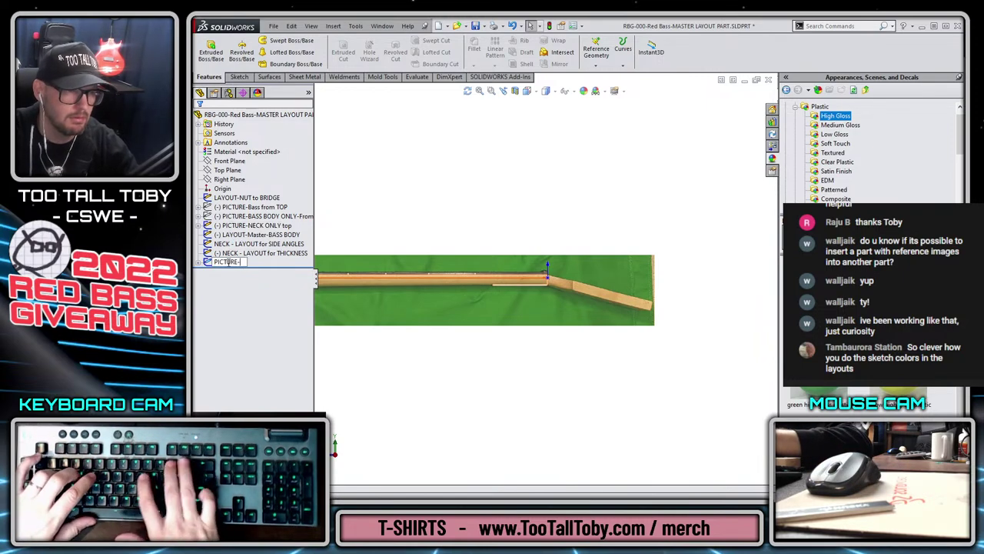
pyautogui.write('NECK-Thicknes')
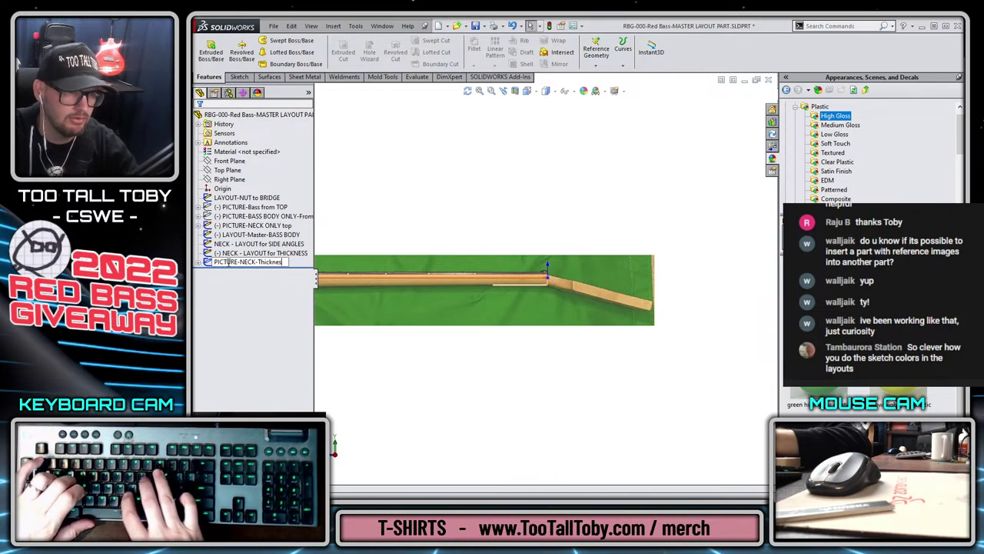
pyautogui.write('s')
pyautogui.press('Return')
pyautogui.keyDown('ctrl'); pyautogui.click(248, 245); pyautogui.keyUp('ctrl')
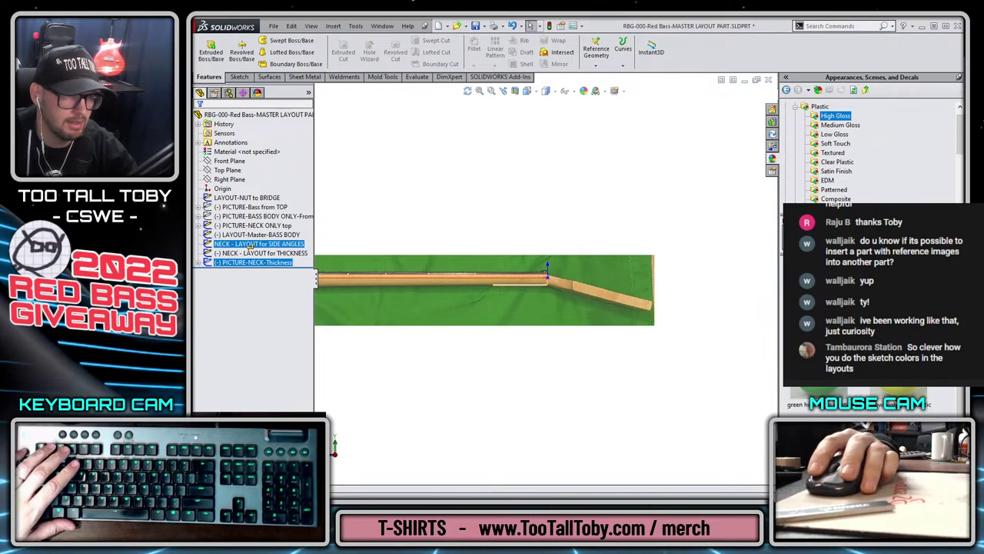
pyautogui.moveTo(248, 244); pyautogui.dragTo(250, 229)
# - Briefly edit NECK - LAYOUT for THICKNESS, then move PICTURE-NECK-Thickness after it
pyautogui.click(240, 263)
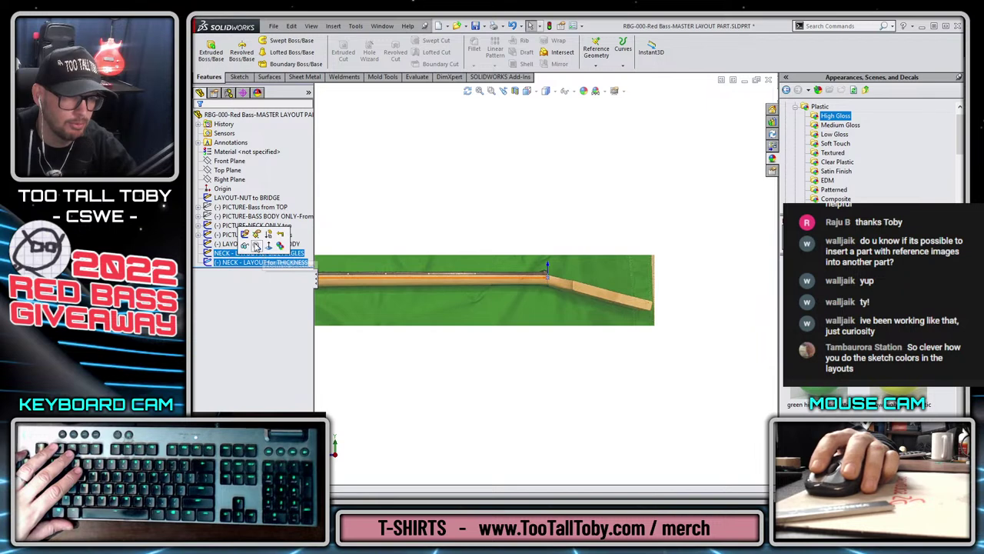
pyautogui.click(248, 238)
pyautogui.scroll(-5, 397, 311)
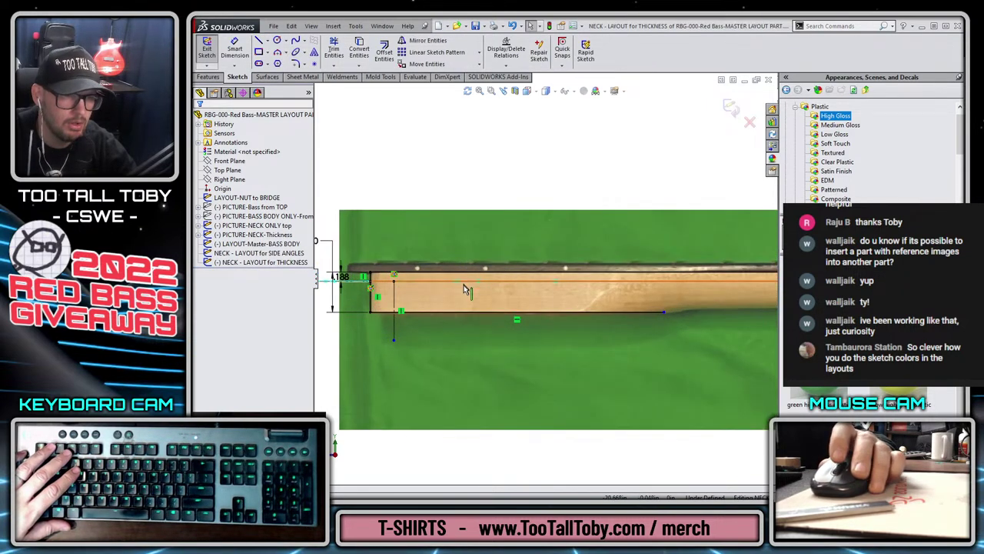
pyautogui.scroll(4, 484, 339)
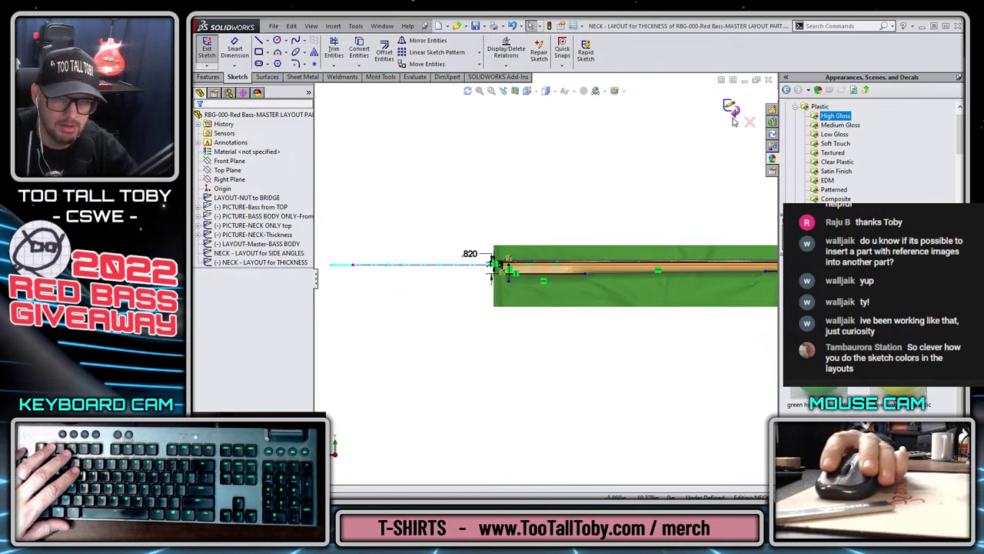
pyautogui.click(731, 110)
pyautogui.click(253, 233)
pyautogui.keyDown('ctrl'); pyautogui.click(261, 253); pyautogui.keyUp('ctrl')
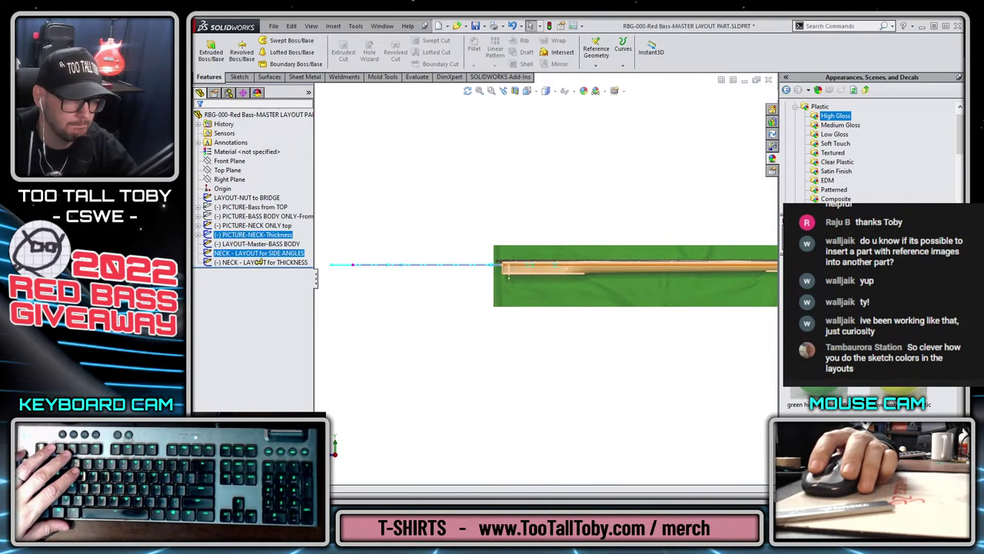
pyautogui.moveTo(259, 262); pyautogui.dragTo(267, 271)
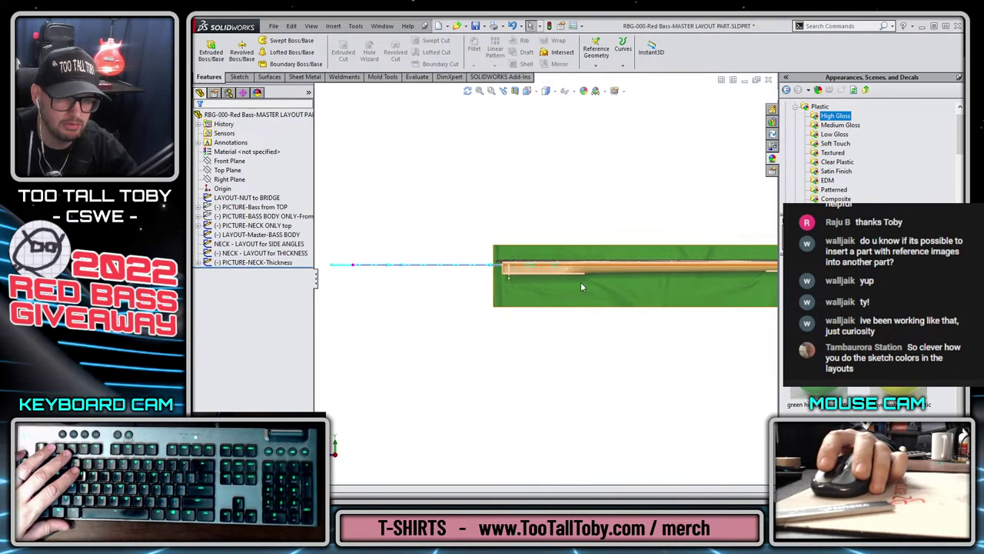
# - Shift the neck photo right and slightly up toward the thickness layout
pyautogui.doubleClick(530, 288)
pyautogui.scroll(-5, 513, 291)
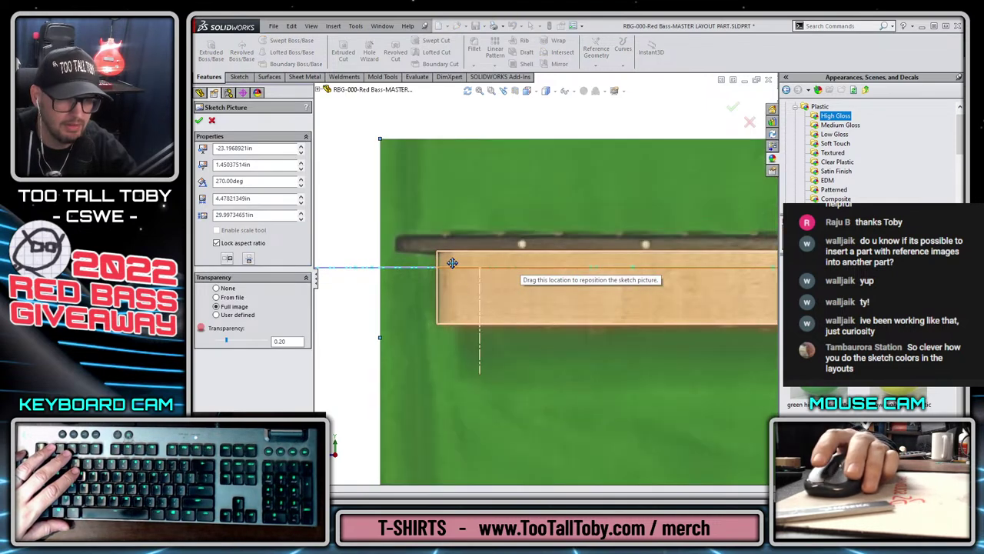
pyautogui.moveTo(432, 392); pyautogui.dragTo(472, 393)
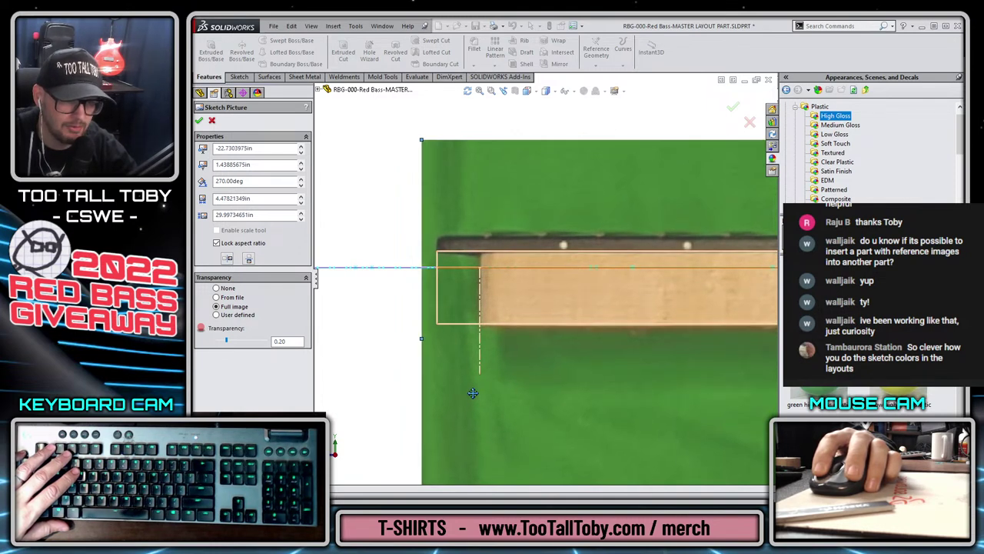
pyautogui.moveTo(473, 393); pyautogui.dragTo(473, 391)
pyautogui.scroll(5, 684, 399)
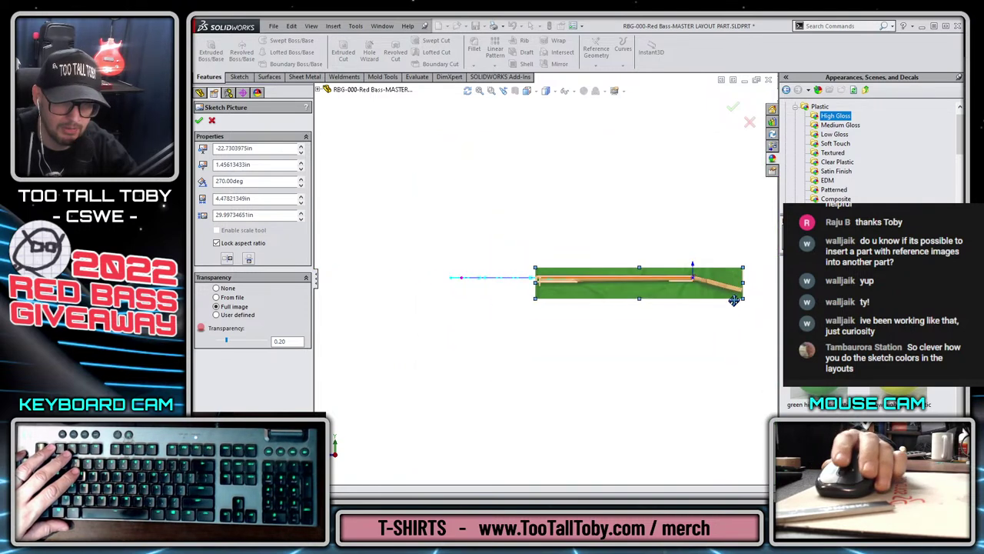
pyautogui.scroll(-4, 677, 275)
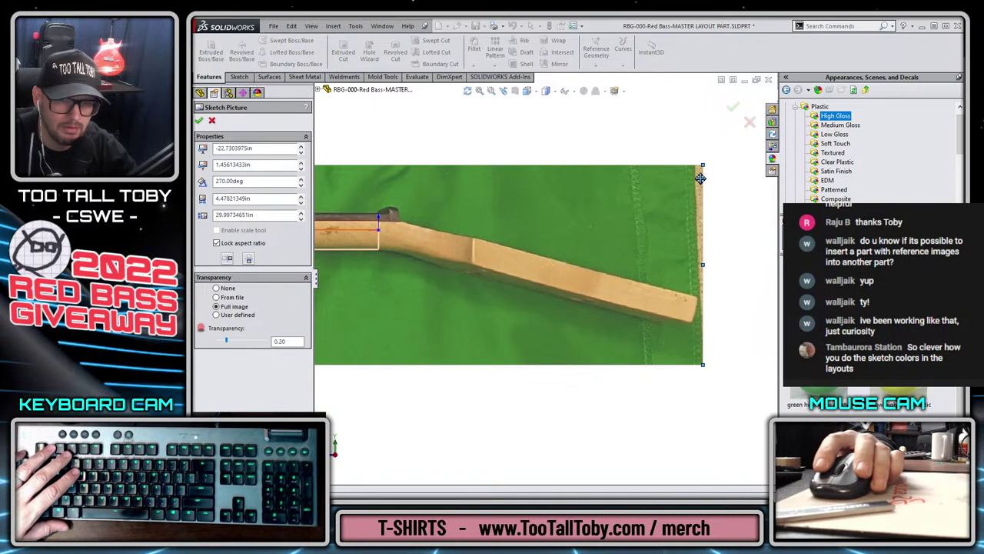
# - Shrink the photo slightly, nudge it to about -22.745in, and accept the placement
pyautogui.moveTo(702, 164); pyautogui.dragTo(675, 168)
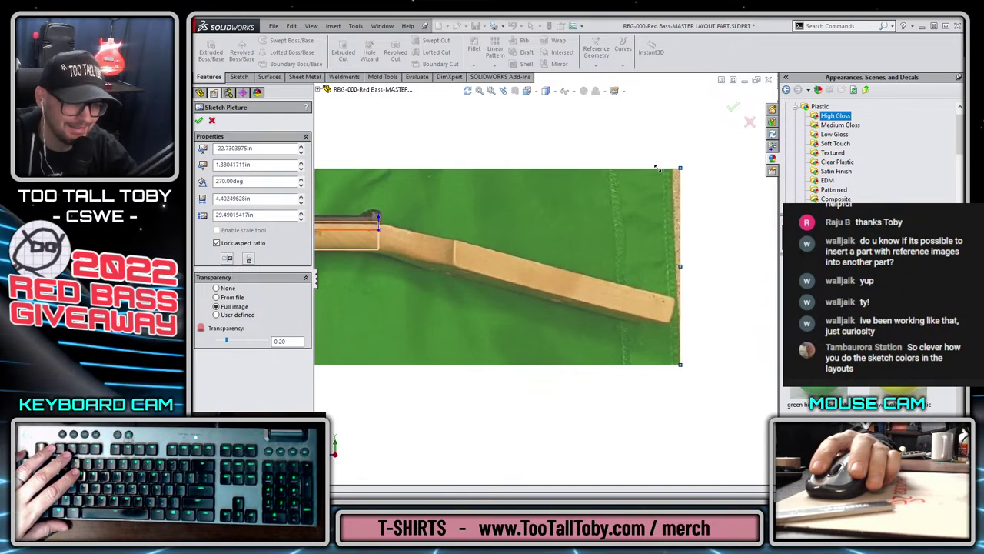
pyautogui.moveTo(656, 168); pyautogui.dragTo(655, 167)
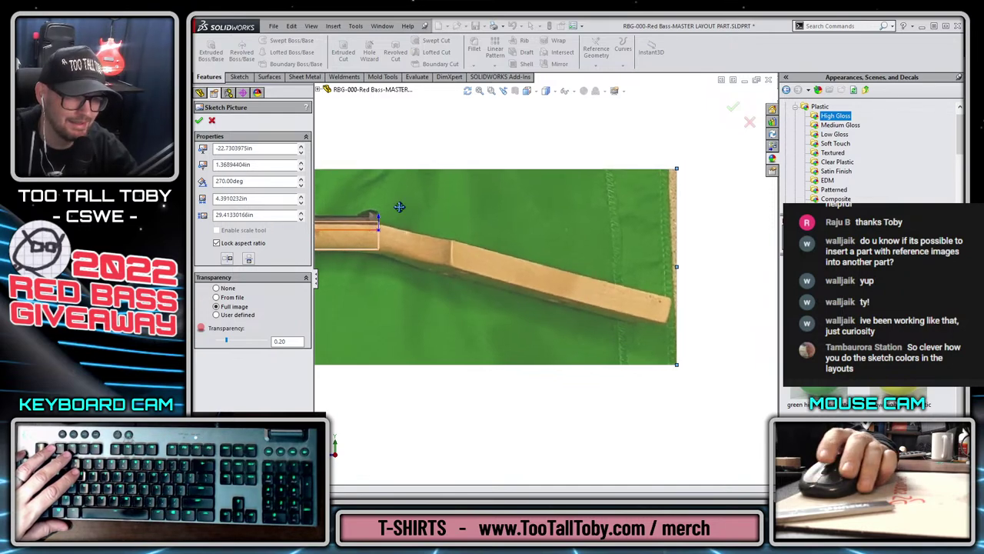
pyautogui.scroll(-5, 400, 206)
pyautogui.moveTo(457, 395); pyautogui.dragTo(454, 389)
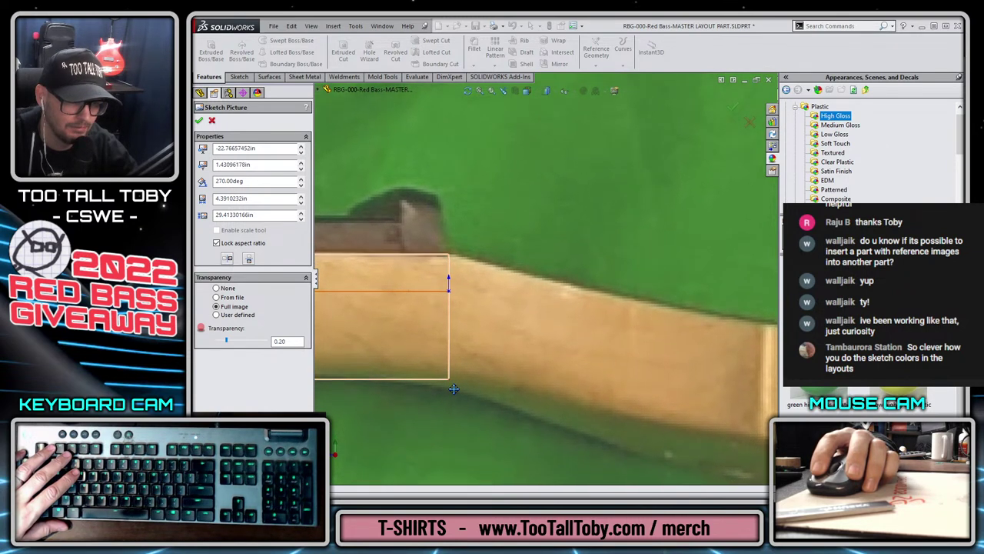
pyautogui.scroll(4, 408, 362)
pyautogui.scroll(4, 400, 331)
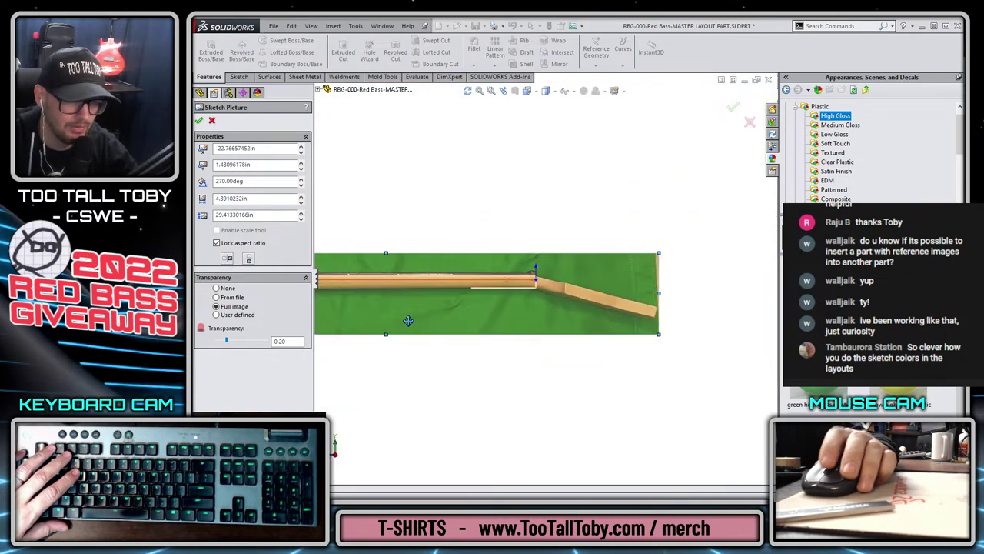
pyautogui.scroll(1, 381, 286)
pyautogui.scroll(-6, 466, 292)
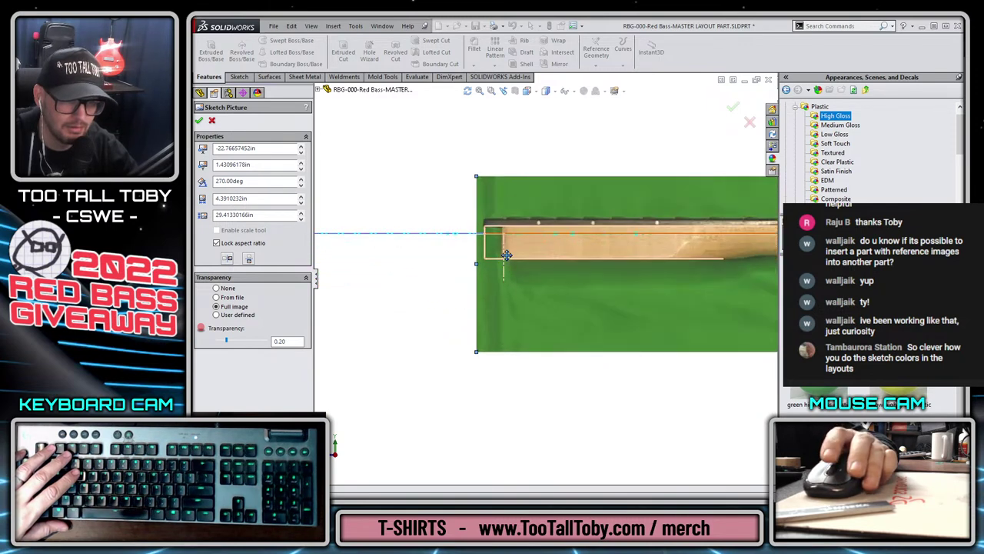
pyautogui.scroll(-1, 508, 231)
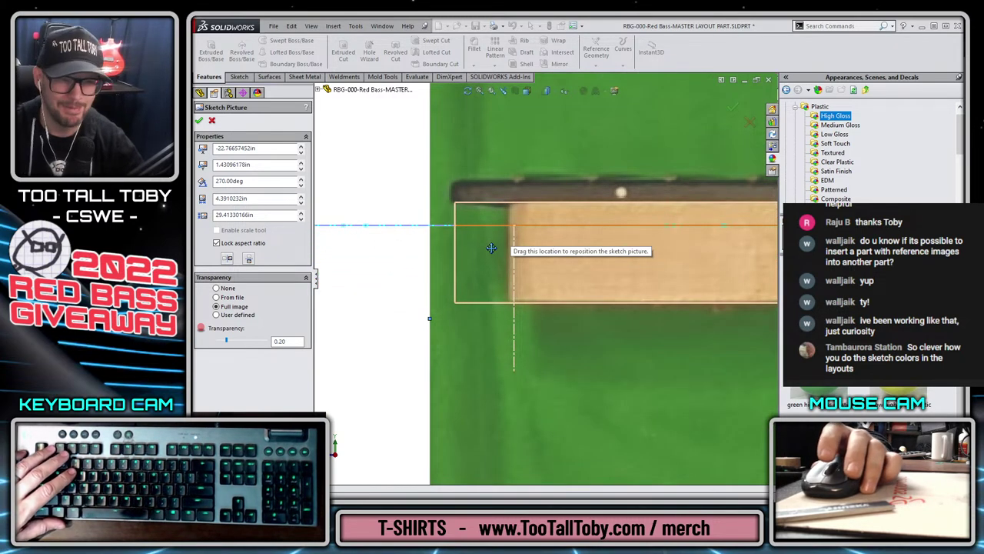
pyautogui.scroll(-2, 492, 246)
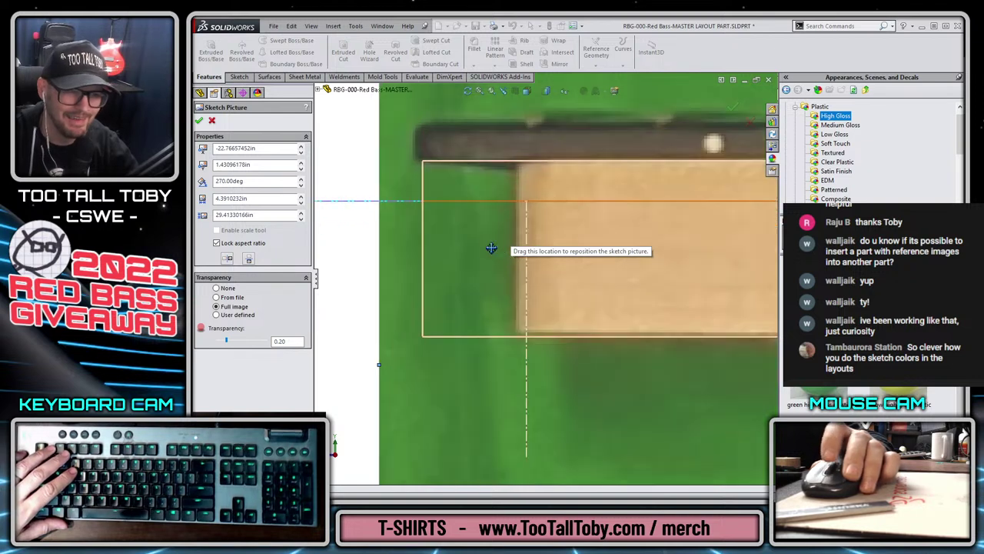
pyautogui.moveTo(468, 259); pyautogui.dragTo(471, 257)
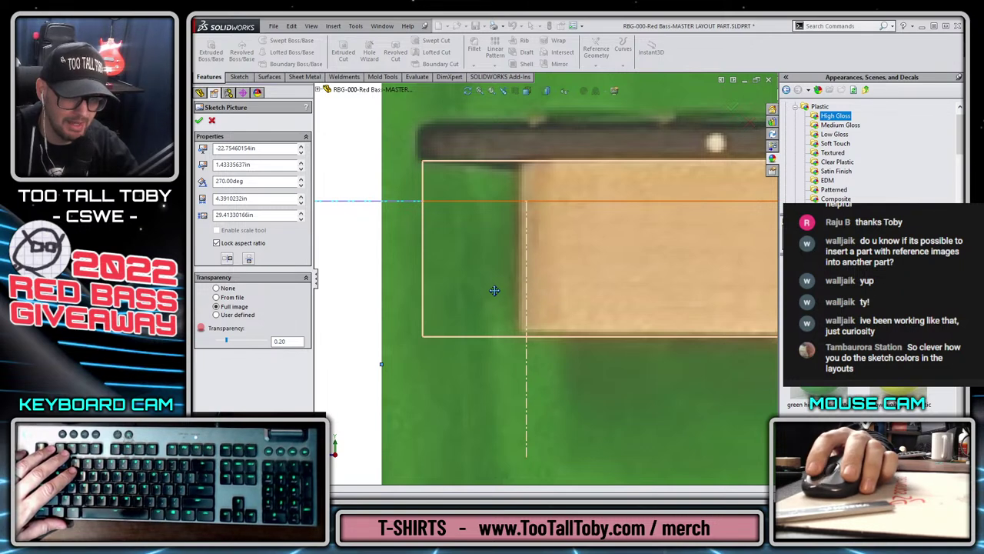
pyautogui.moveTo(494, 290); pyautogui.dragTo(496, 290)
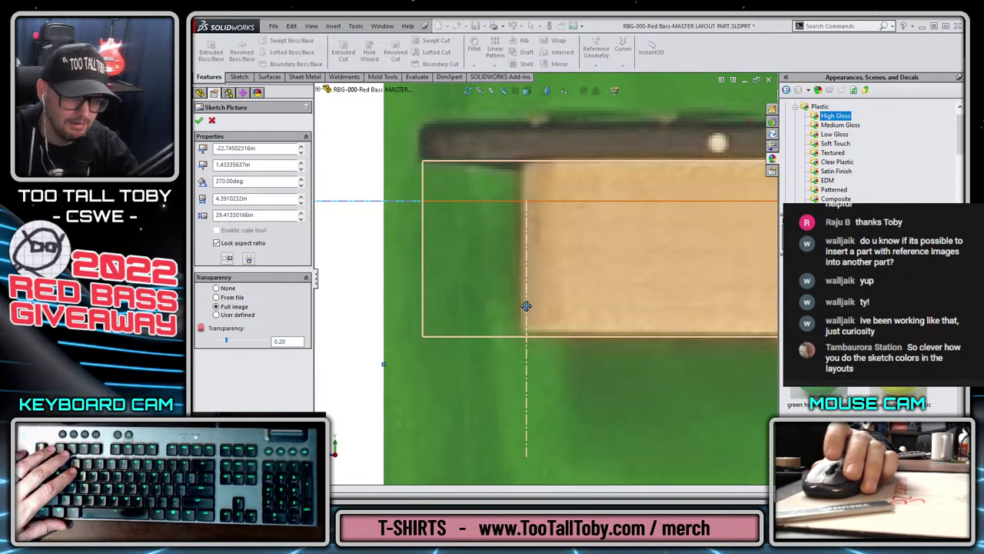
pyautogui.scroll(10, 652, 292)
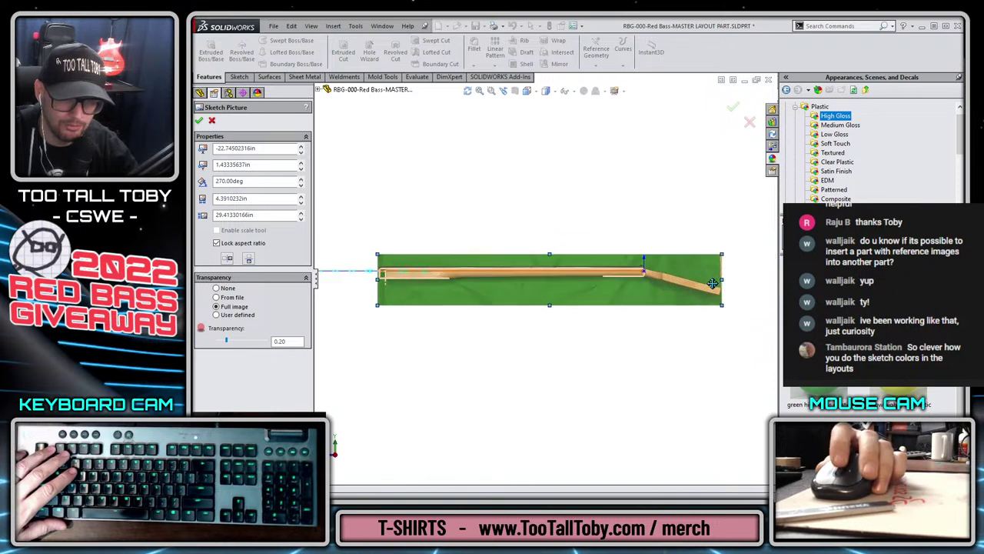
pyautogui.scroll(-5, 692, 281)
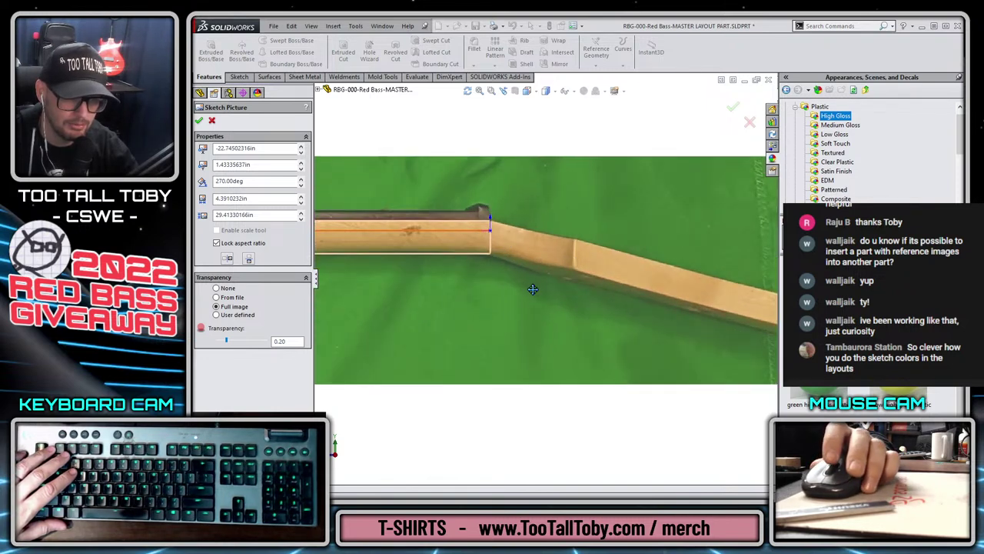
pyautogui.scroll(6, 533, 291)
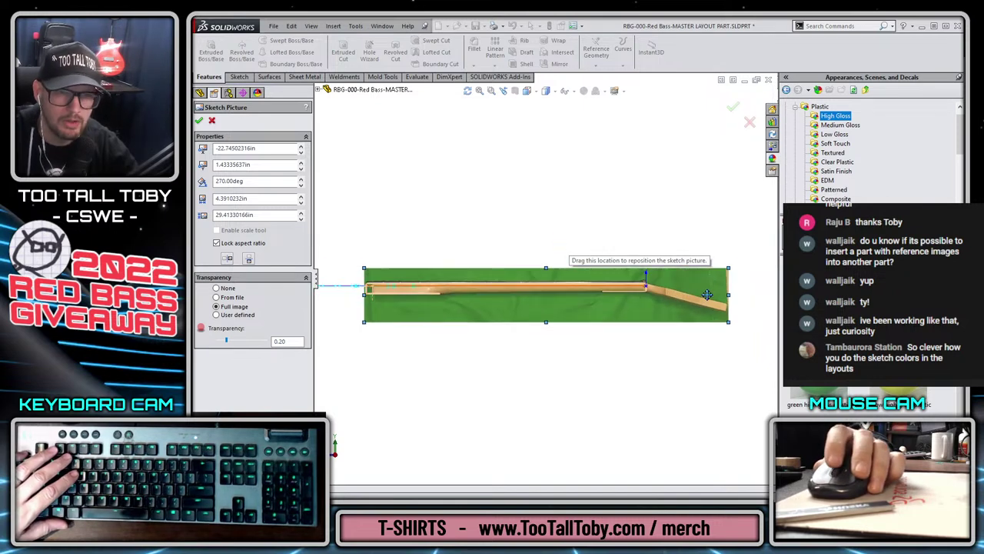
pyautogui.click(732, 107)
# - Move PICTURE-NECK-Thickness below PICTURE-NECK ONLY top and edit NECK - LAYOUT for THICKNESS
pyautogui.click(259, 263)
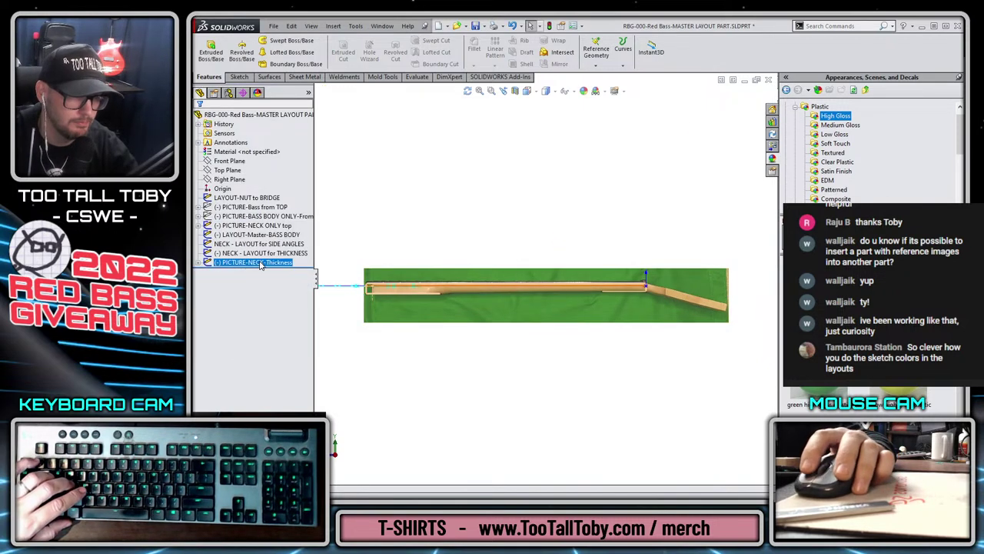
pyautogui.moveTo(249, 244); pyautogui.dragTo(250, 228)
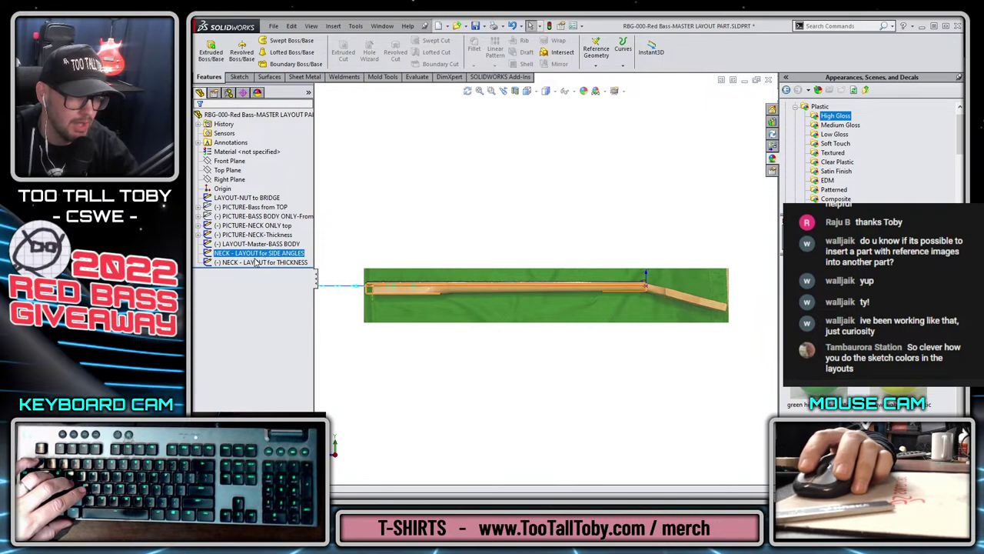
pyautogui.click(254, 263)
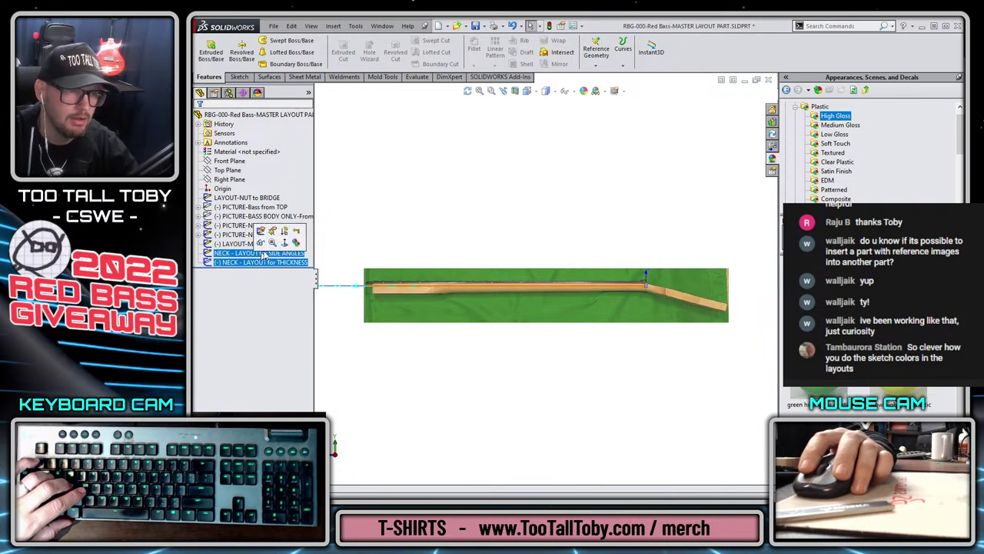
pyautogui.rightClick(259, 263)
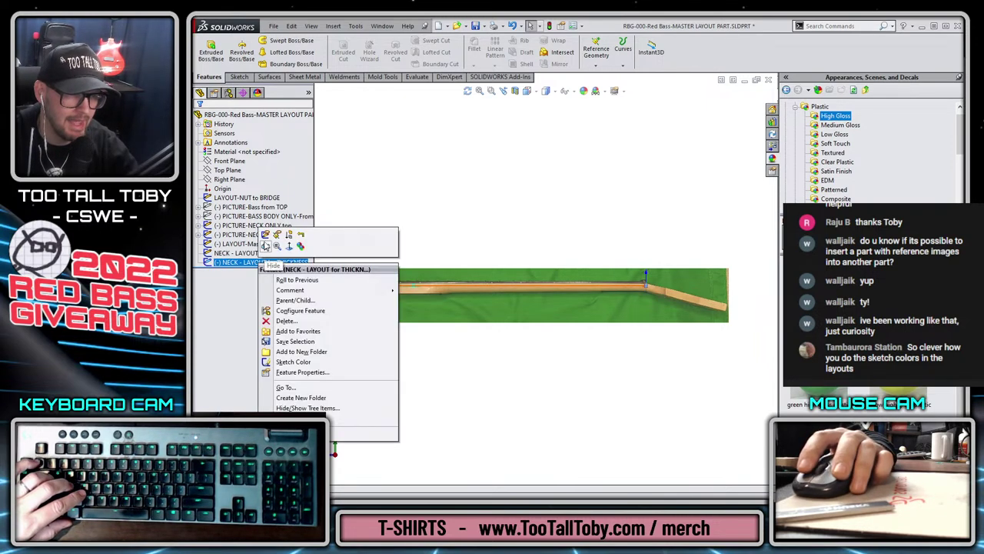
pyautogui.click(266, 245)
pyautogui.scroll(-5, 533, 261)
# - Trace the neck's top edge, a .610 end line at the tip, and close the outline
pyautogui.press('s')
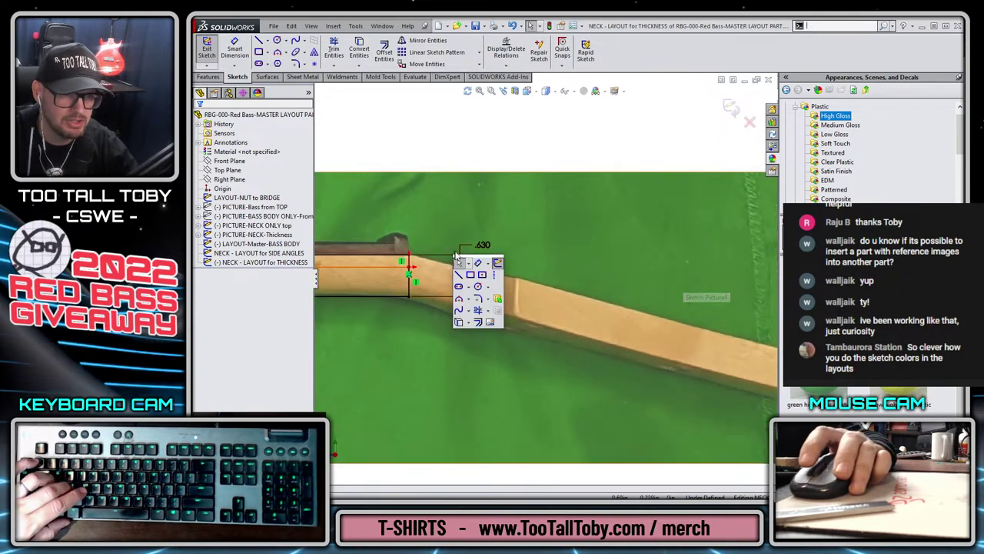
pyautogui.click(463, 260)
pyautogui.moveTo(415, 263)
pyautogui.mouseDown()
pyautogui.moveTo(725, 334)
pyautogui.moveTo(636, 303)
pyautogui.mouseUp()
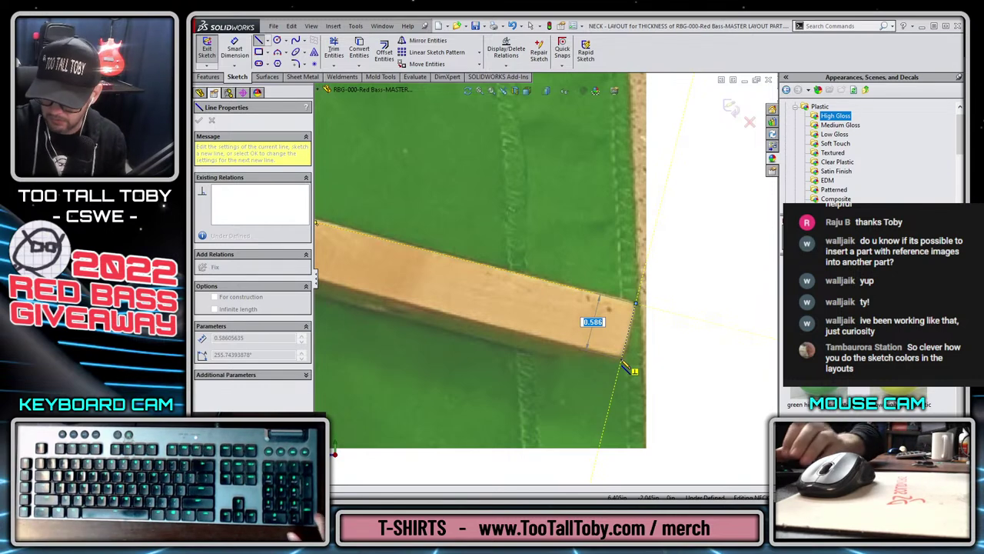
pyautogui.click(623, 362)
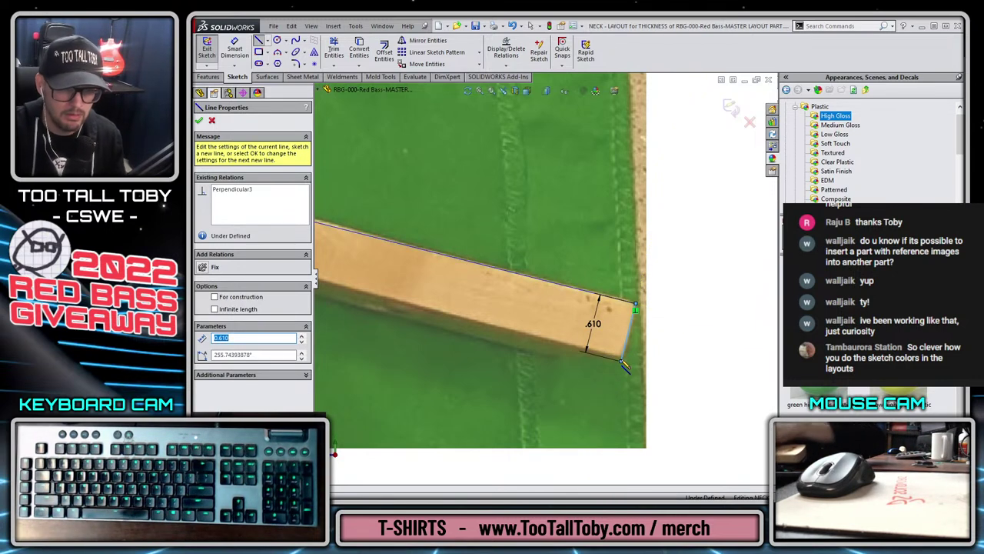
pyautogui.scroll(4, 455, 336)
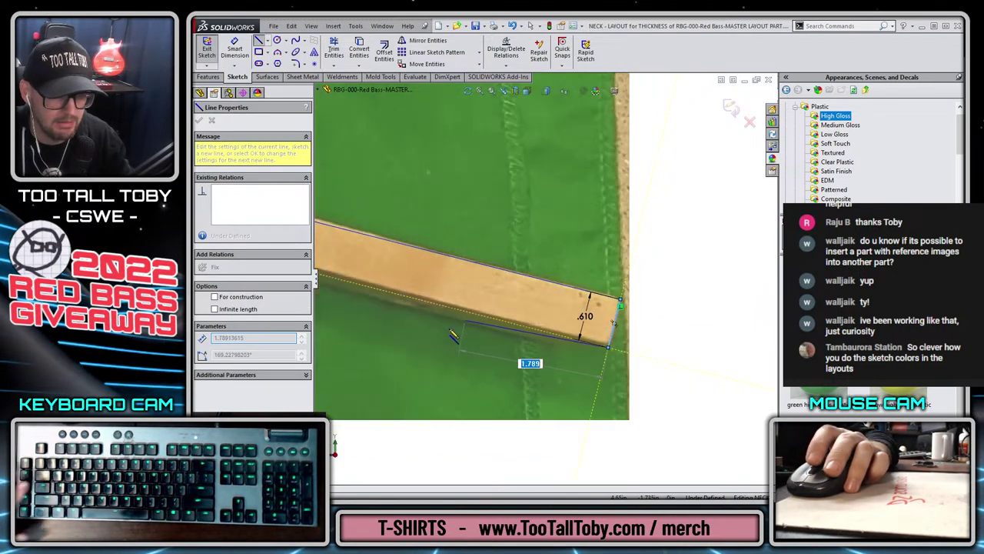
pyautogui.scroll(-5, 376, 271)
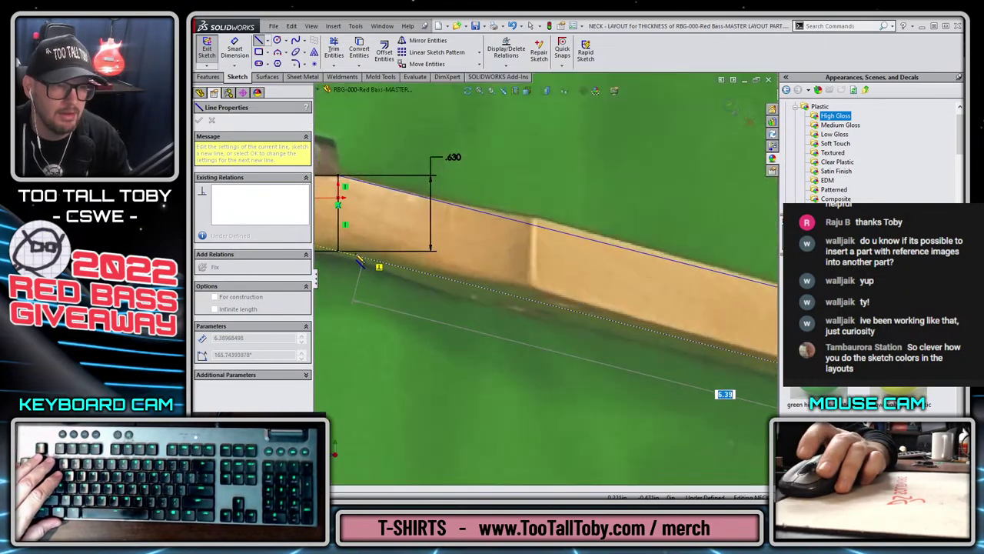
pyautogui.click(366, 263)
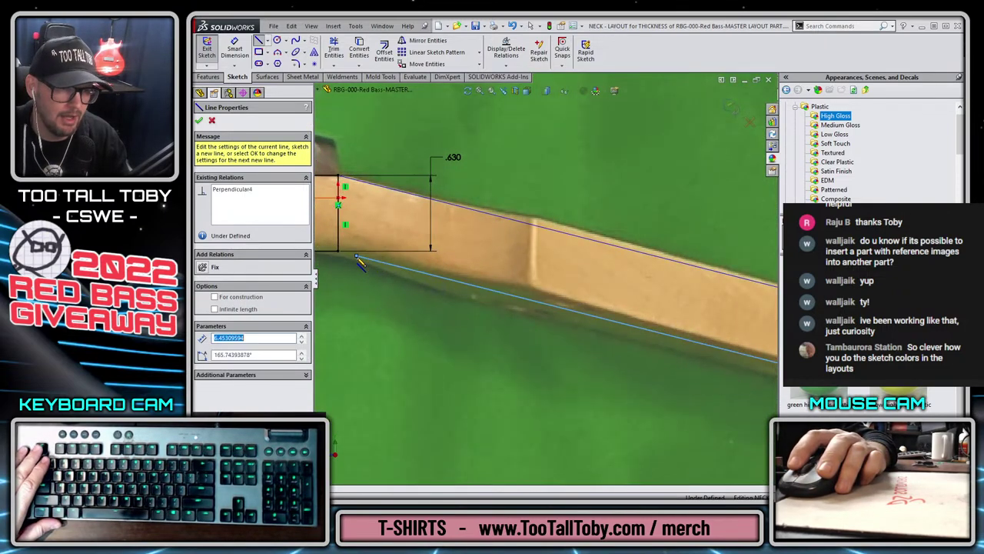
pyautogui.press('Escape')
pyautogui.scroll(3, 405, 260)
# - Make the .610 tip dimension a driven reference dimension
pyautogui.scroll(-4, 678, 331)
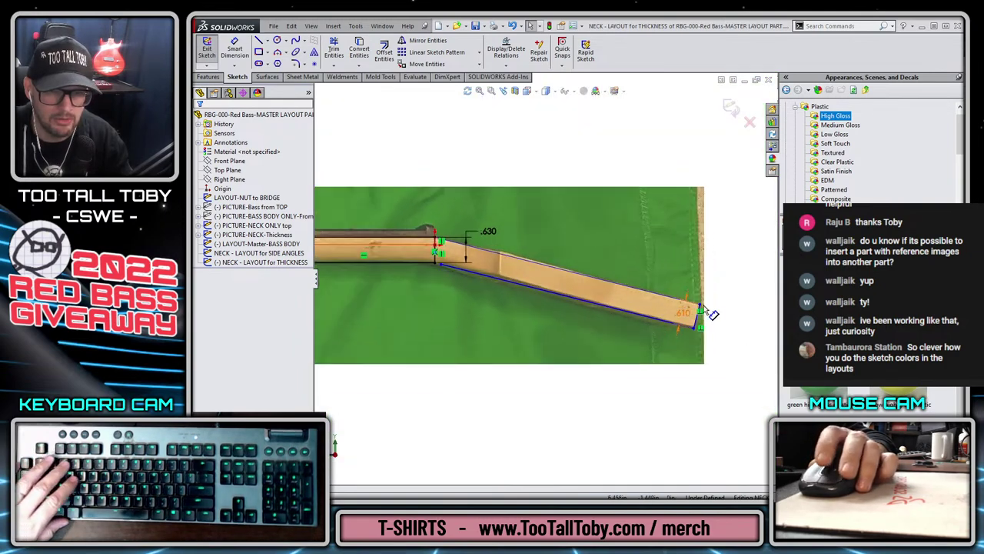
pyautogui.click(665, 321)
pyautogui.rightClick(666, 316)
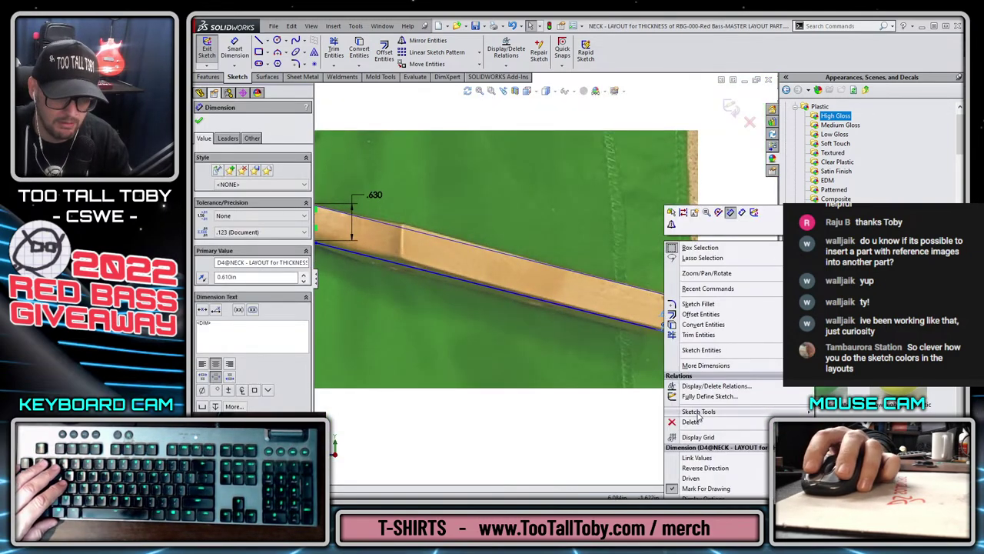
pyautogui.click(691, 477)
pyautogui.press('Escape')
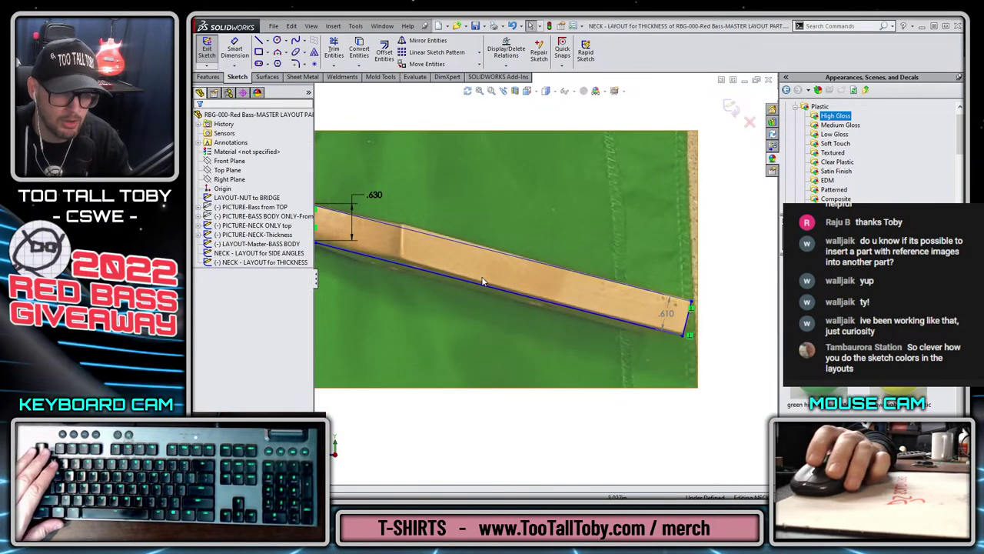
pyautogui.scroll(-2, 392, 244)
pyautogui.click(357, 236)
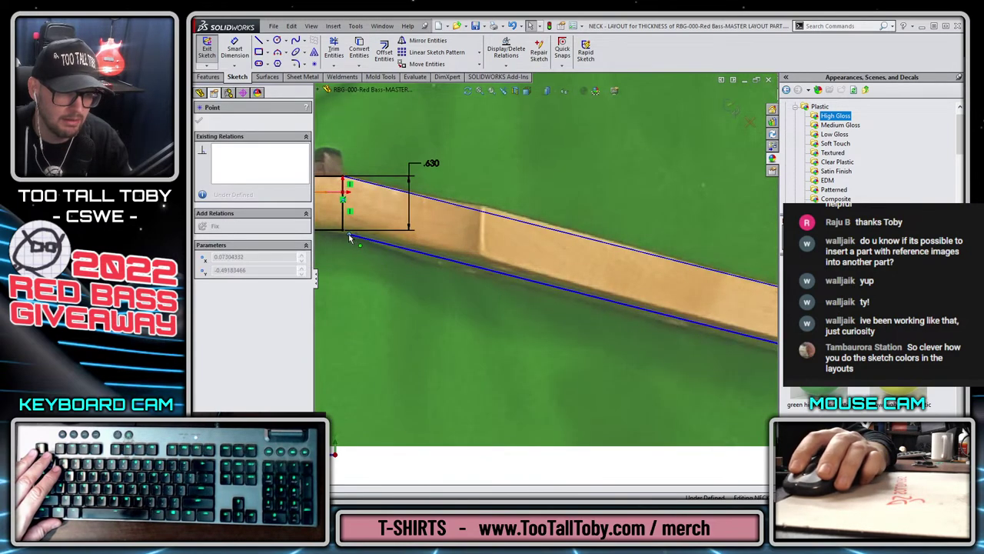
pyautogui.press('Escape')
pyautogui.scroll(3, 539, 250)
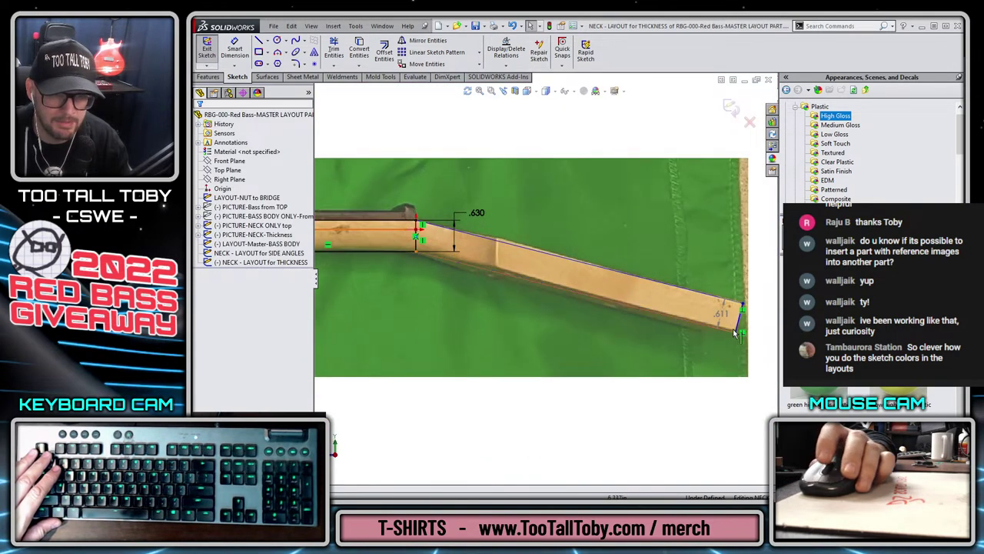
pyautogui.keyDown('ctrl'); pyautogui.moveTo(703, 331); pyautogui.dragTo(650, 307, button='middle'); pyautogui.keyUp('ctrl')
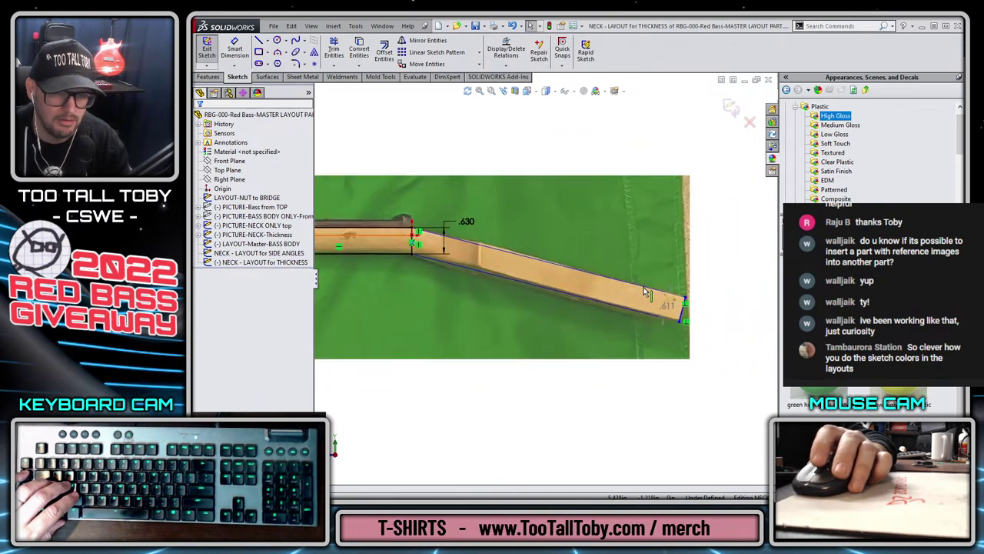
# - Dimension the angled neck's end points to a 6.766 length with Smart Dimension
pyautogui.press('s')
pyautogui.click(680, 243)
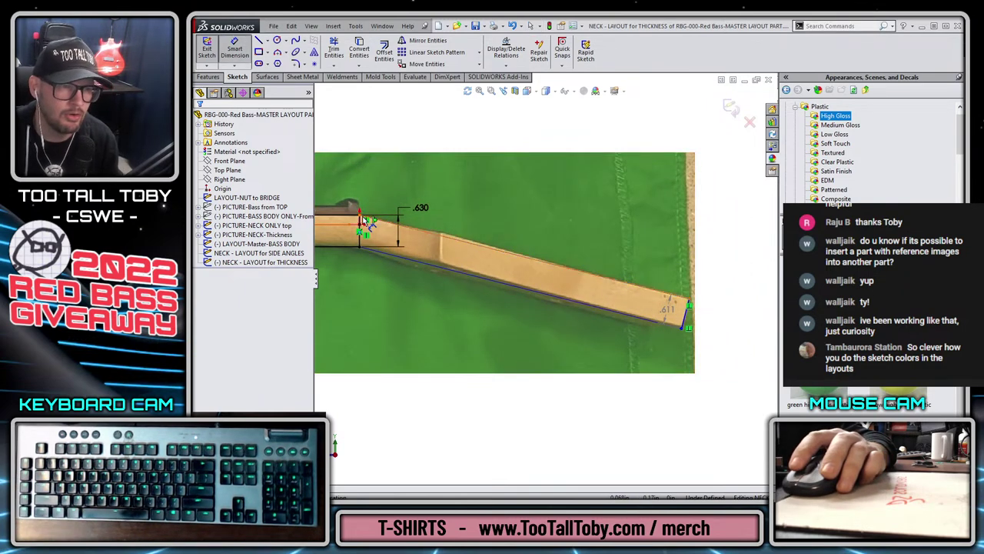
pyautogui.click(360, 220)
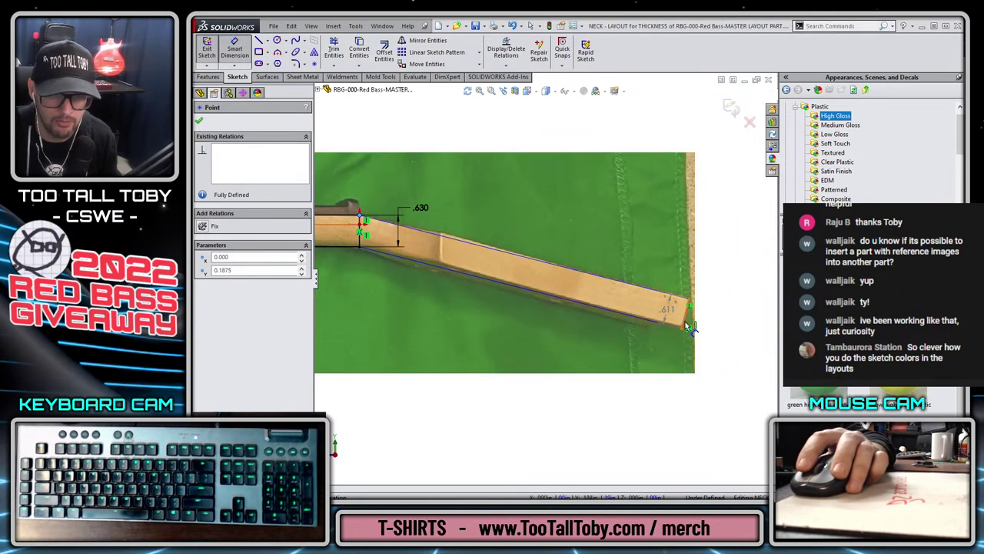
pyautogui.click(689, 326)
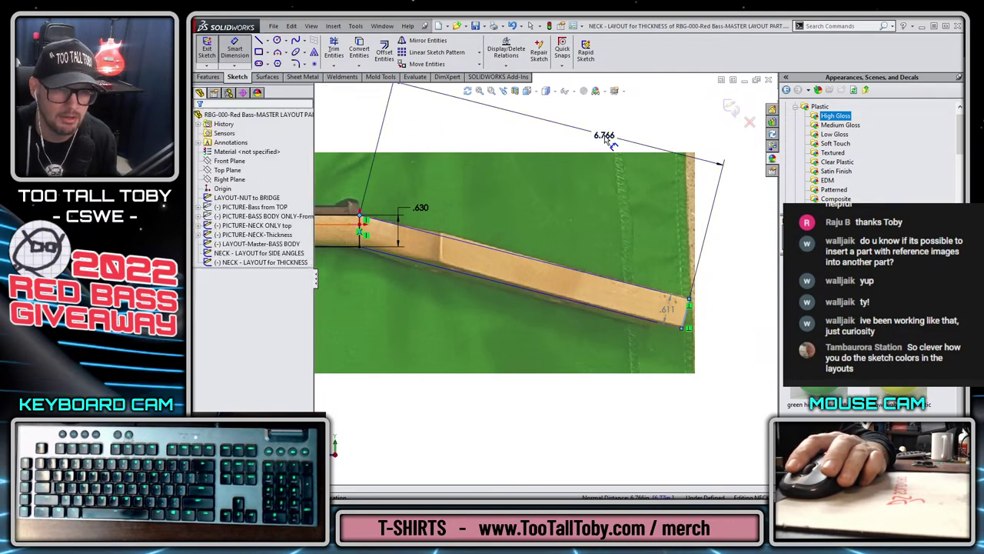
pyautogui.click(604, 139)
pyautogui.press('Return')
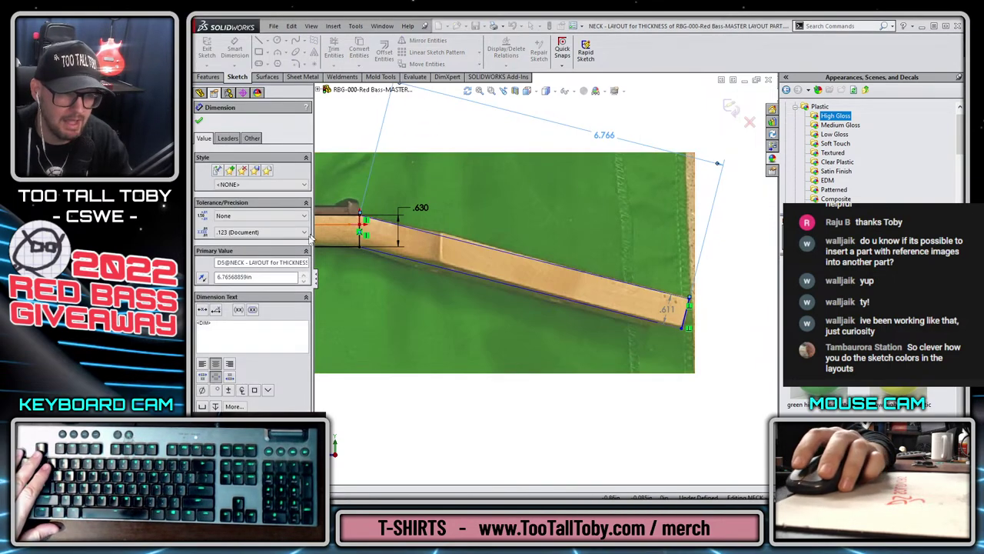
pyautogui.scroll(-2, 543, 283)
pyautogui.press('Escape')
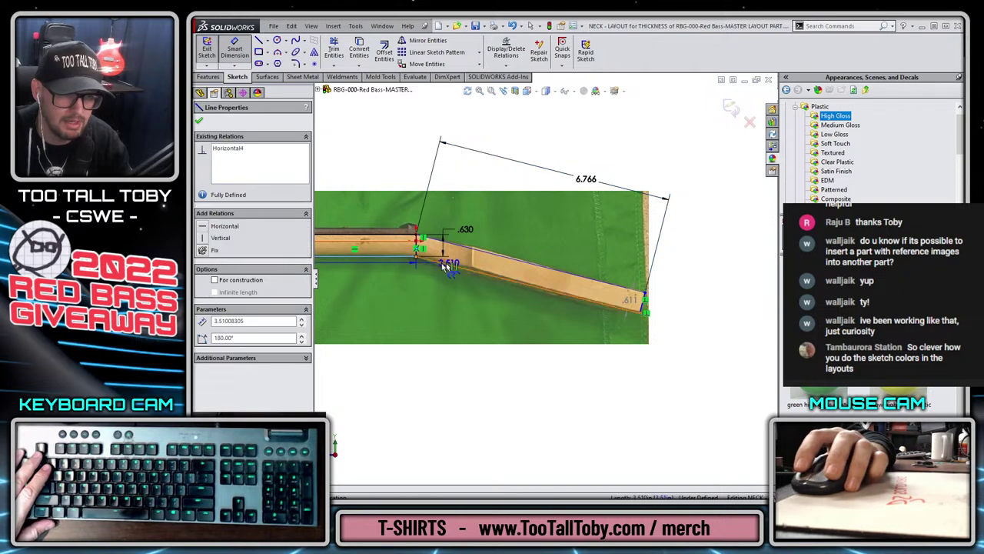
# - Add an angle dimension for the neck bend, first 15°, then corrected to 14°
pyautogui.moveTo(412, 239)
pyautogui.mouseDown()
pyautogui.moveTo(642, 319)
pyautogui.moveTo(707, 316)
pyautogui.mouseUp()
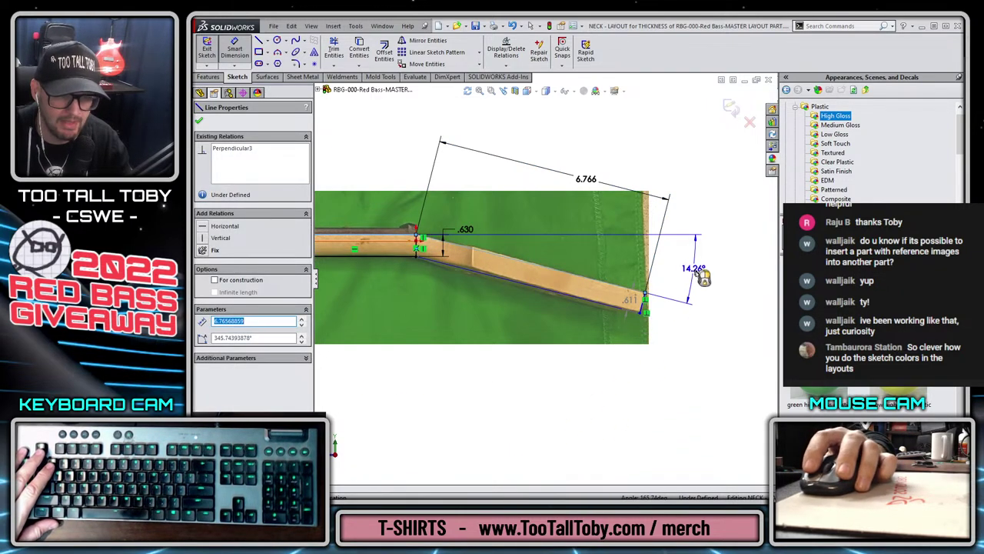
pyautogui.click(698, 270)
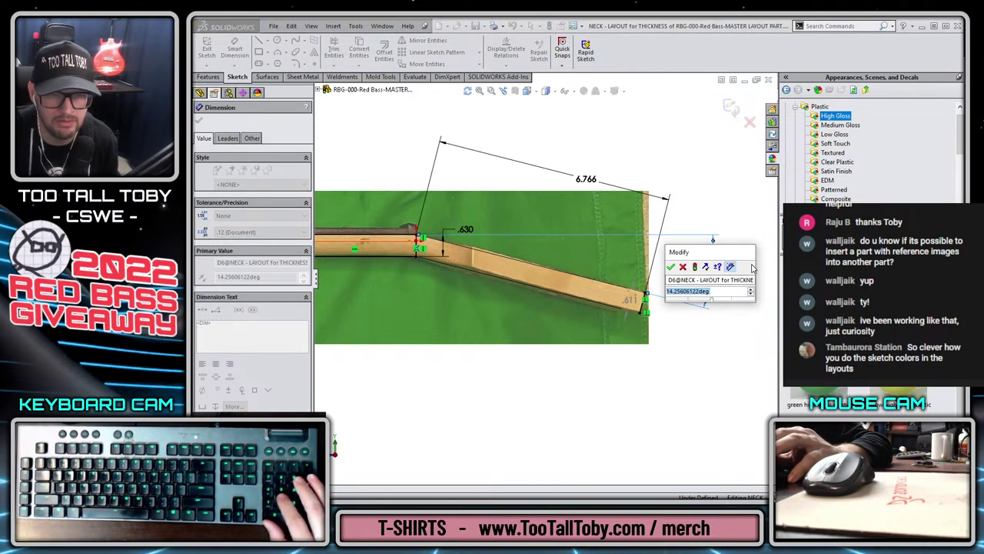
pyautogui.write('1')
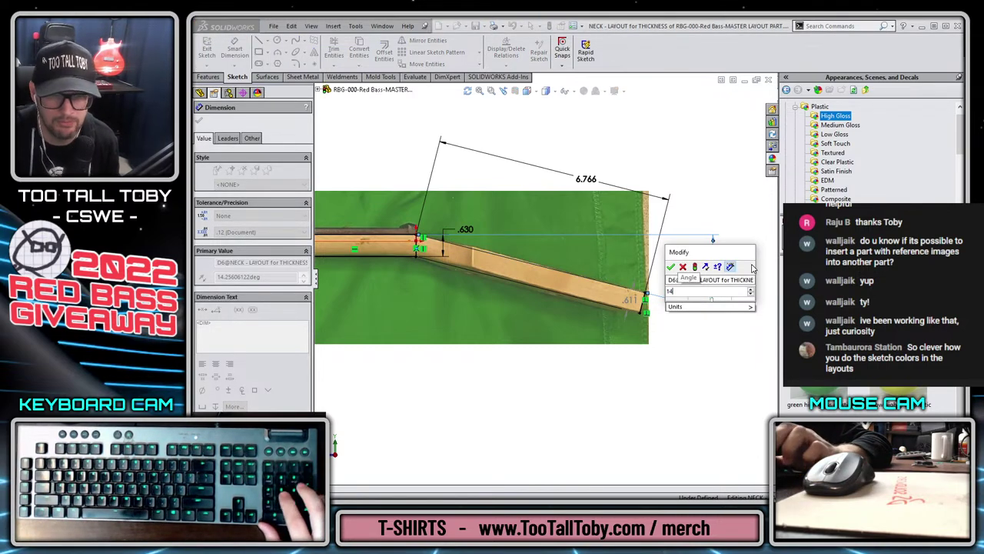
pyautogui.write('5')
pyautogui.press('Return')
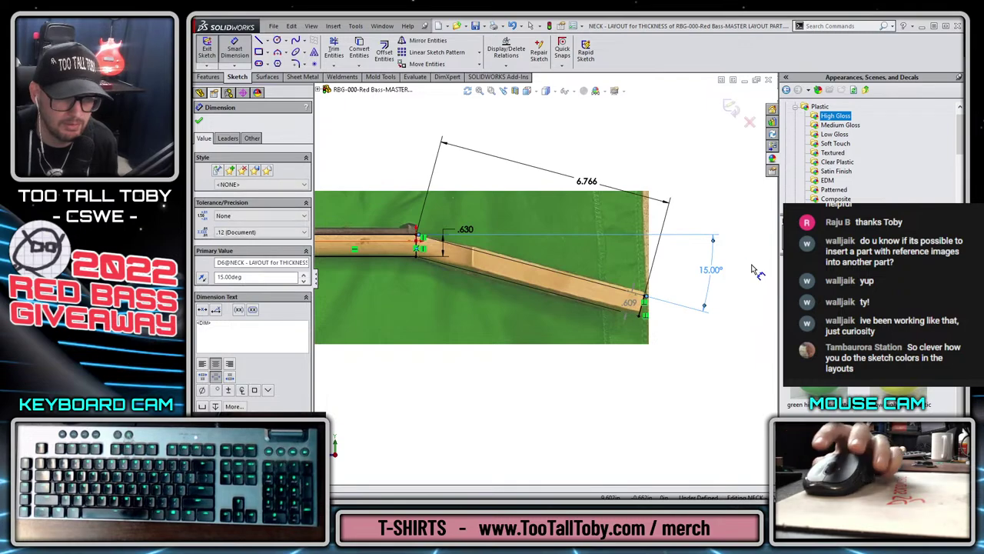
pyautogui.doubleClick(715, 279)
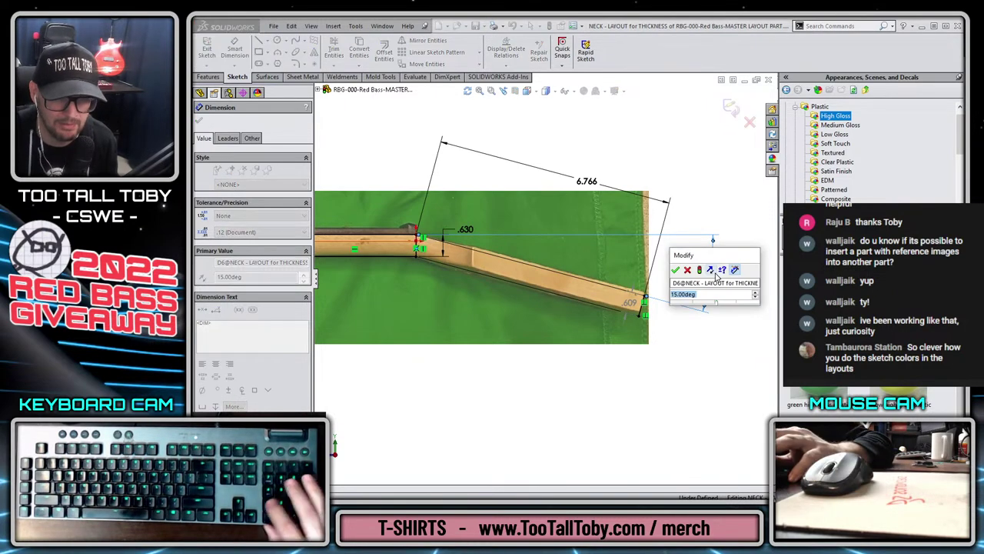
pyautogui.write('14')
pyautogui.press('Return')
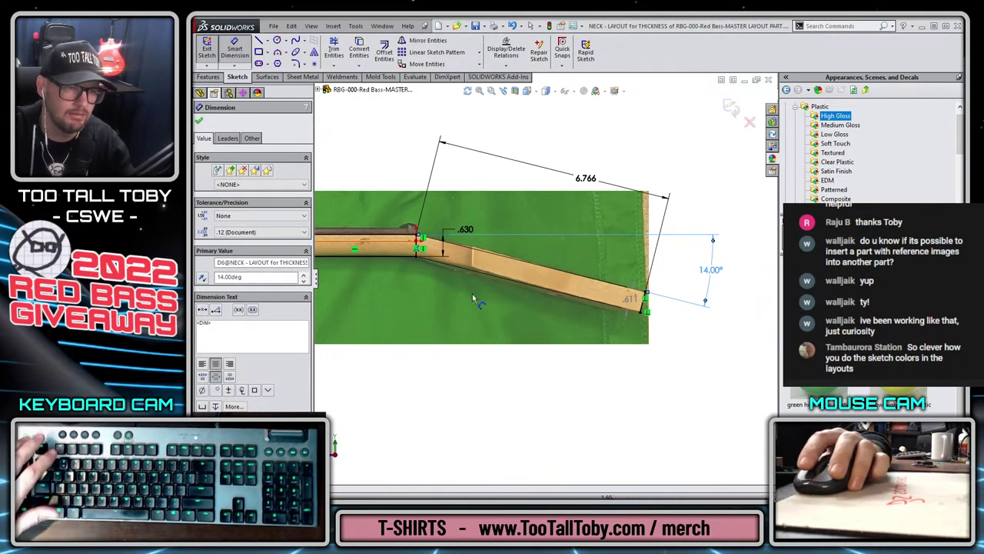
pyautogui.click(497, 376)
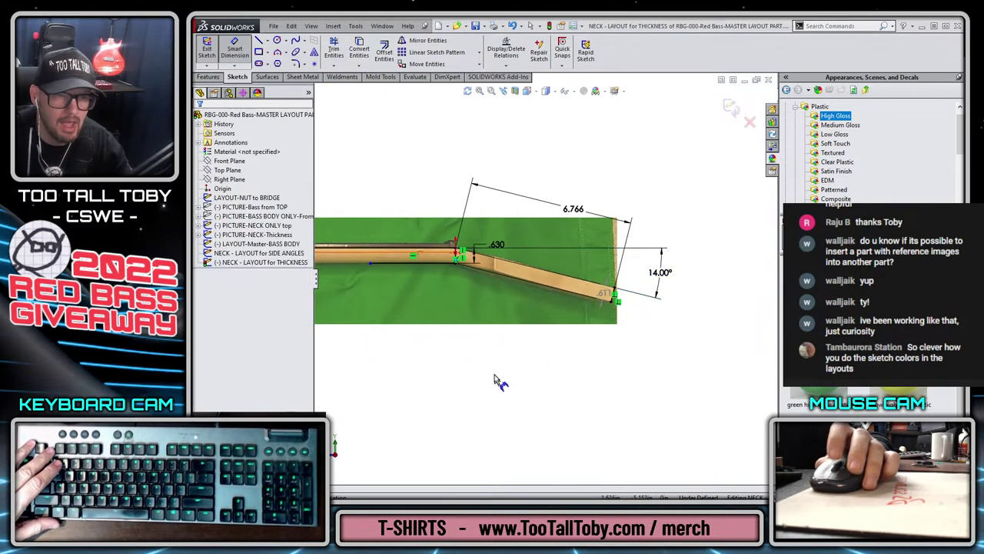
# - Frame the whole neck in view and exit the thickness layout sketch
pyautogui.moveTo(497, 376)
pyautogui.mouseDown(button='middle')
pyautogui.moveTo(526, 223)
pyautogui.moveTo(738, 373)
pyautogui.mouseUp(button='middle')
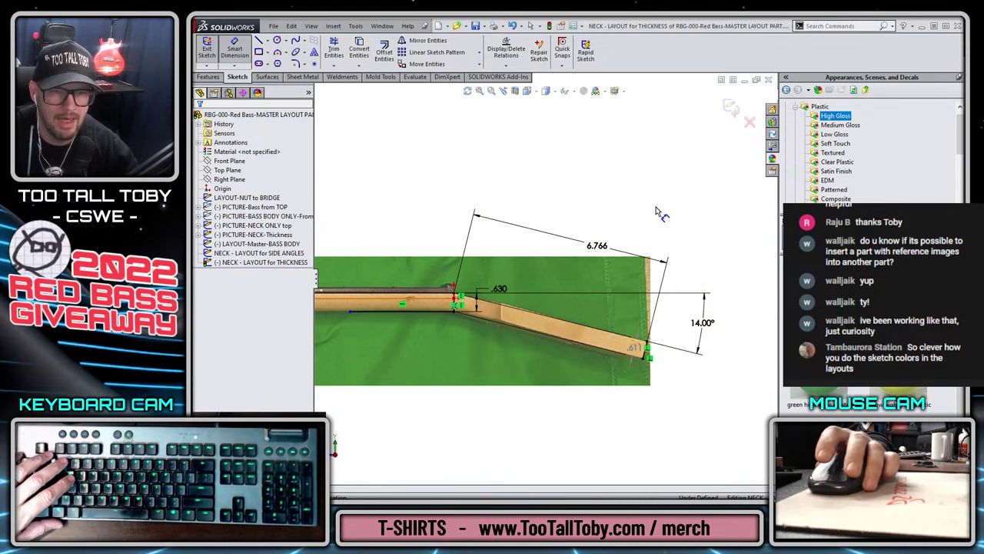
pyautogui.scroll(2, 473, 294)
pyautogui.scroll(2, 473, 294)
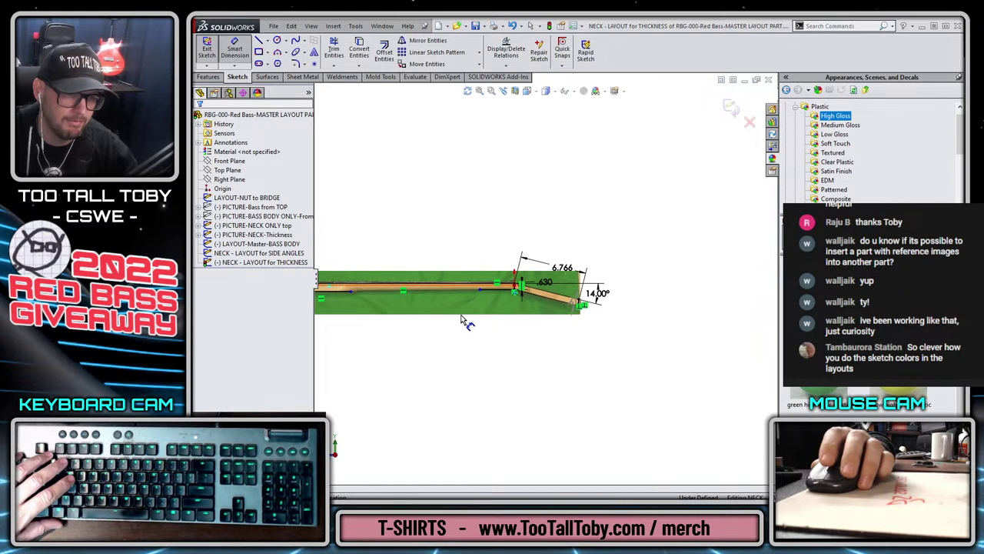
pyautogui.scroll(-3, 700, 283)
pyautogui.scroll(4, 701, 283)
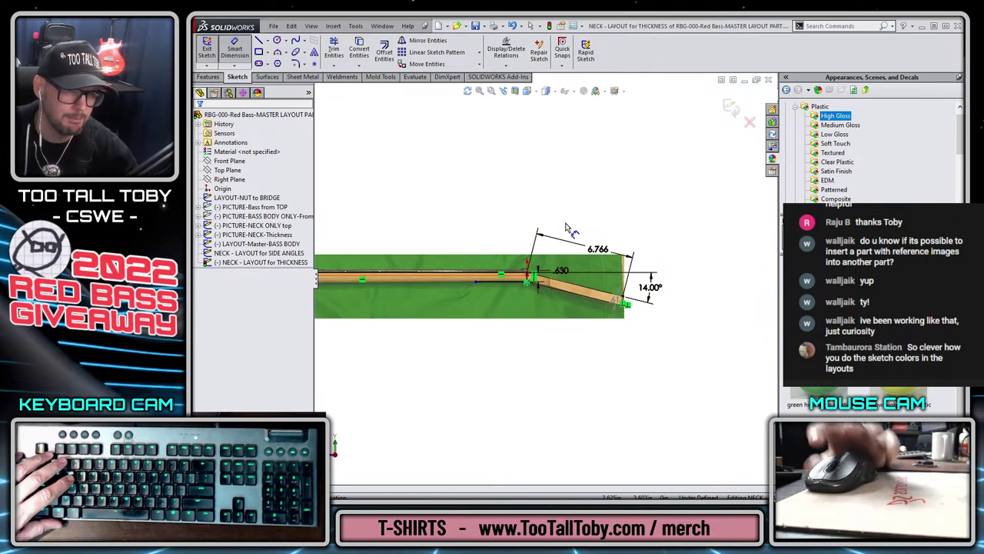
pyautogui.scroll(1, 684, 199)
pyautogui.click(731, 107)
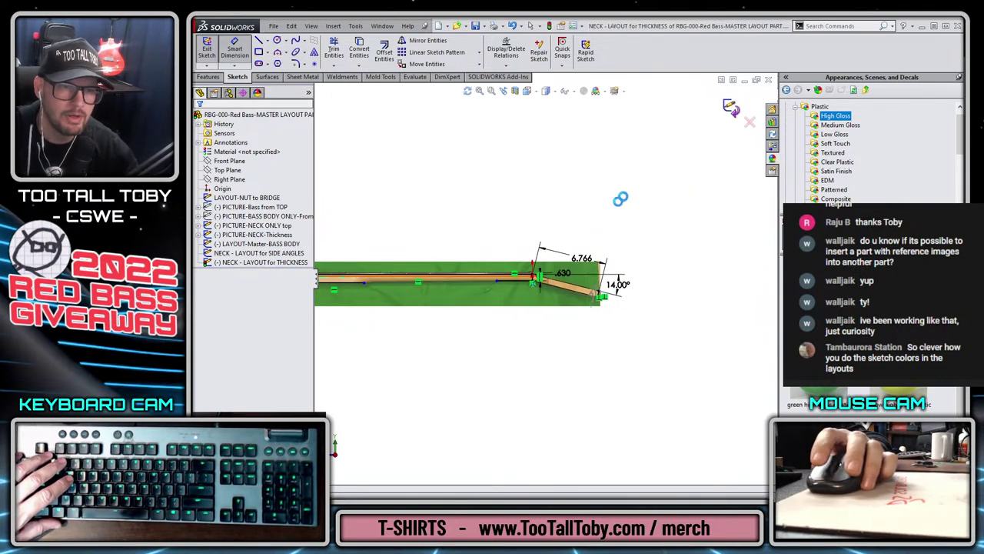
# - Hide the neck-only and bass body picture sketches
pyautogui.moveTo(507, 164); pyautogui.dragTo(670, 377, button='middle')
pyautogui.scroll(-2, 500, 306)
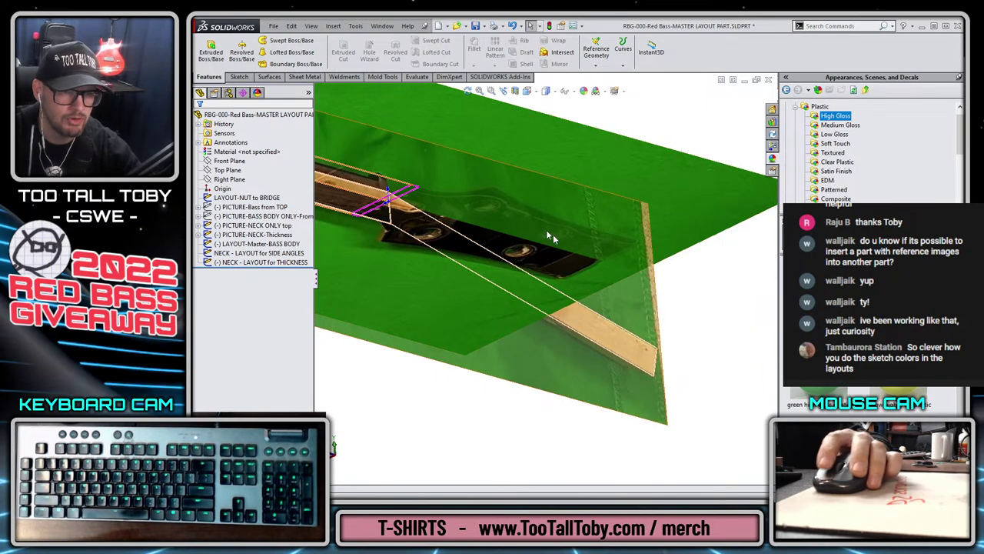
pyautogui.scroll(3, 562, 281)
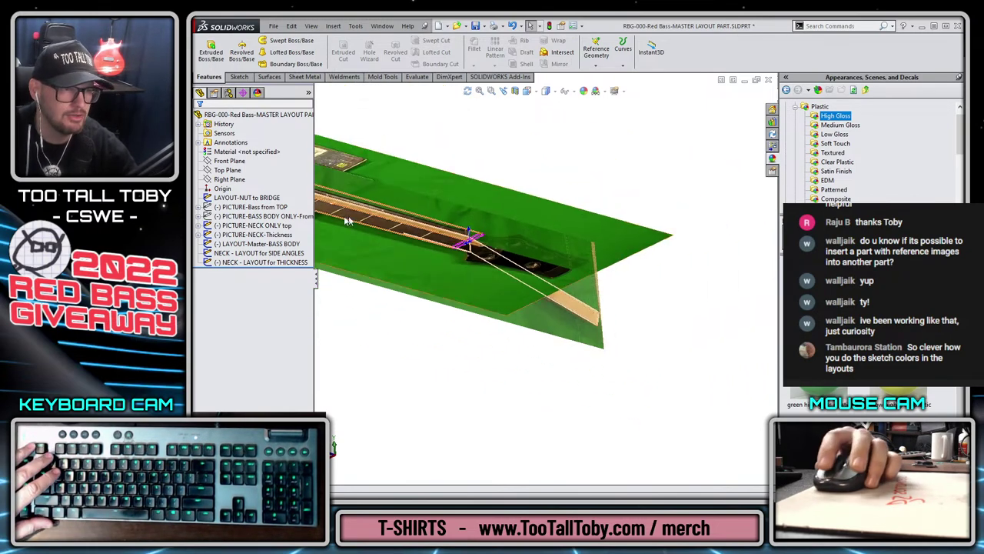
pyautogui.click(248, 225)
pyautogui.keyDown('ctrl'); pyautogui.click(260, 218); pyautogui.keyUp('ctrl')
pyautogui.click(253, 206)
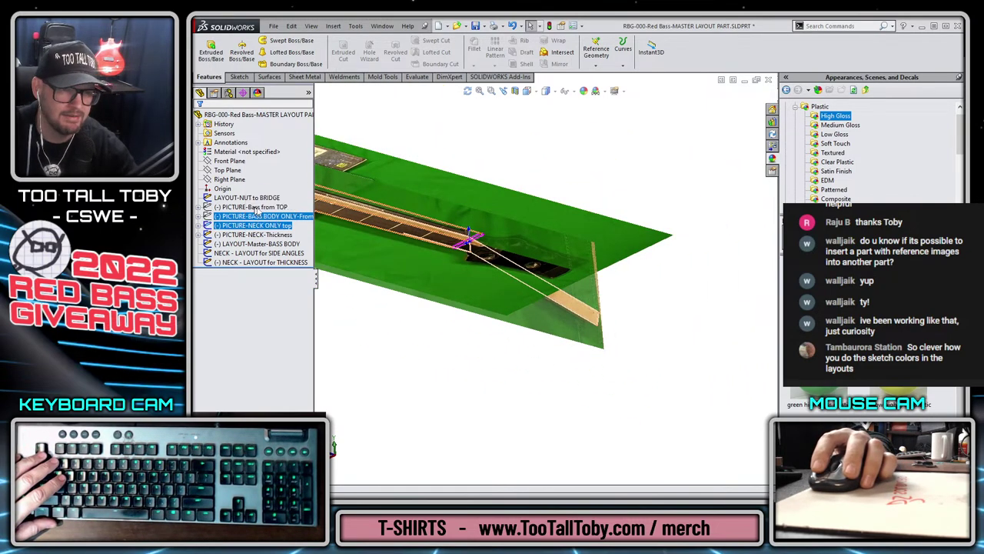
# - Check the Top Plane, then start a new reference plane from Reference Geometry
pyautogui.click(228, 170)
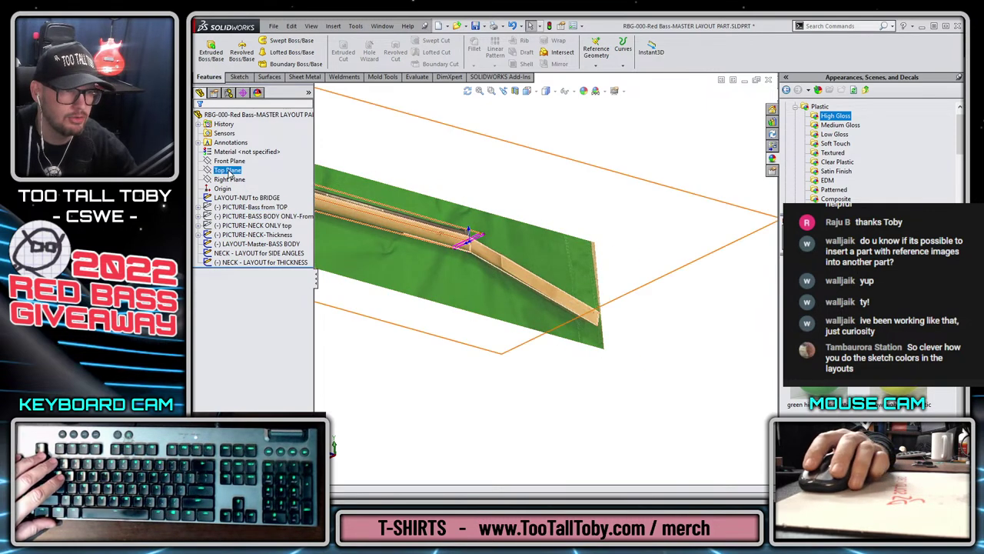
pyautogui.press('Escape')
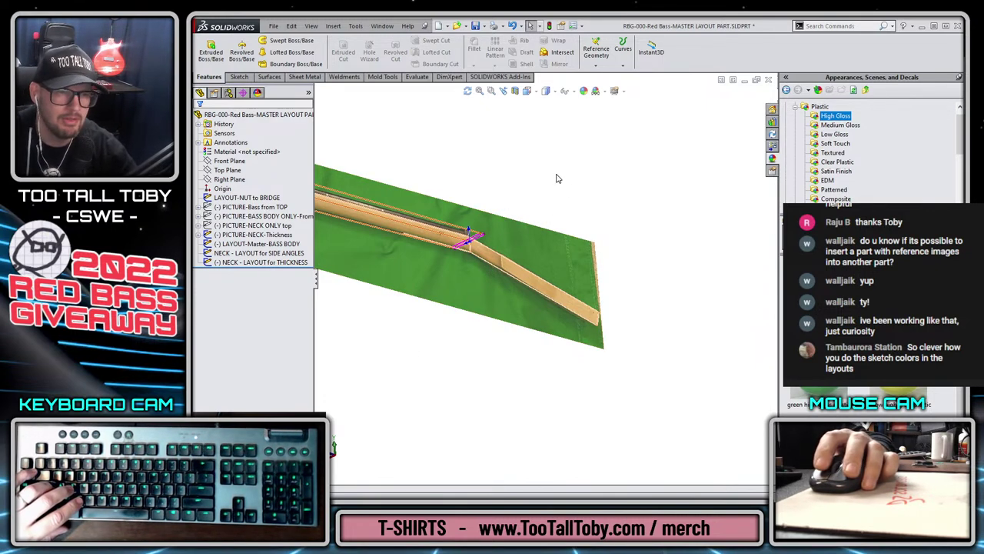
pyautogui.scroll(-2, 600, 342)
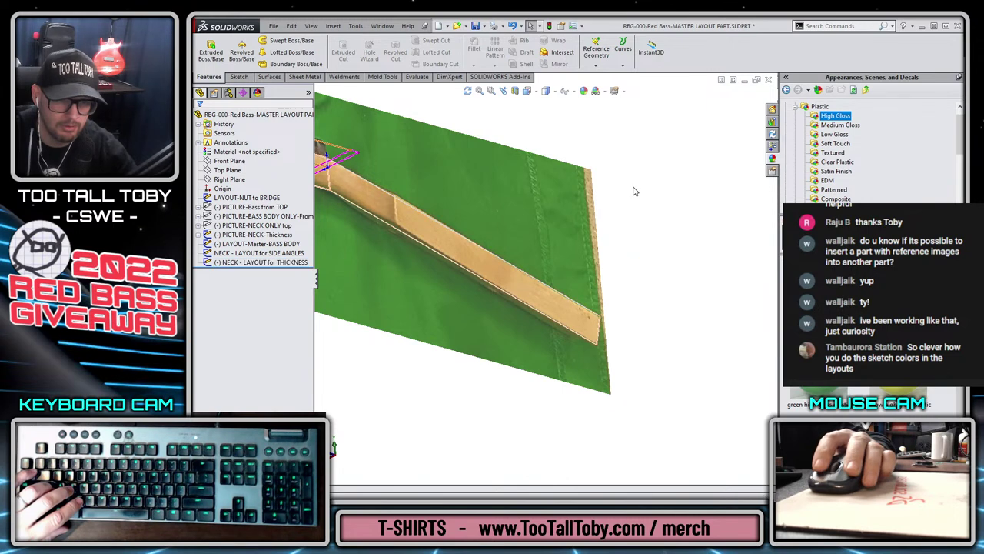
pyautogui.press('s')
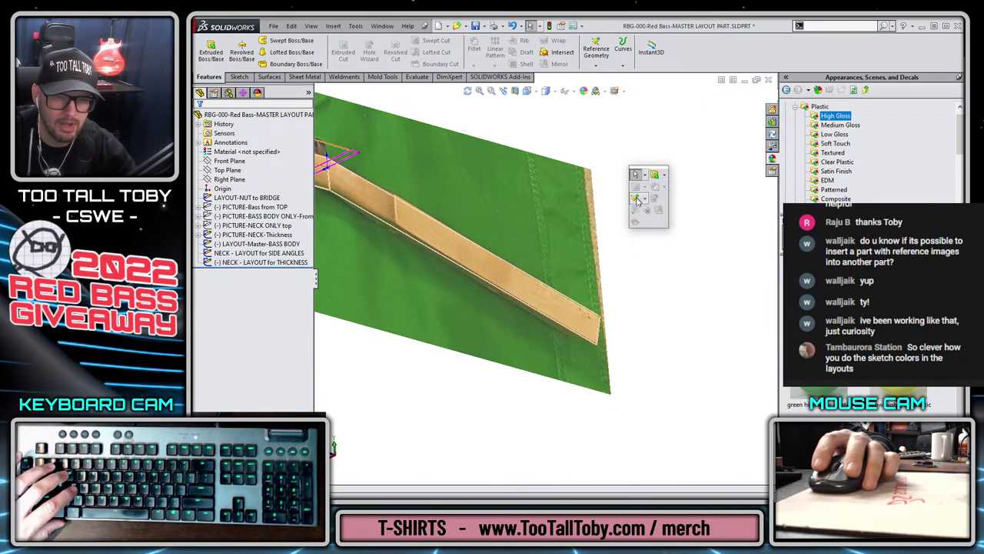
pyautogui.click(639, 200)
pyautogui.click(651, 211)
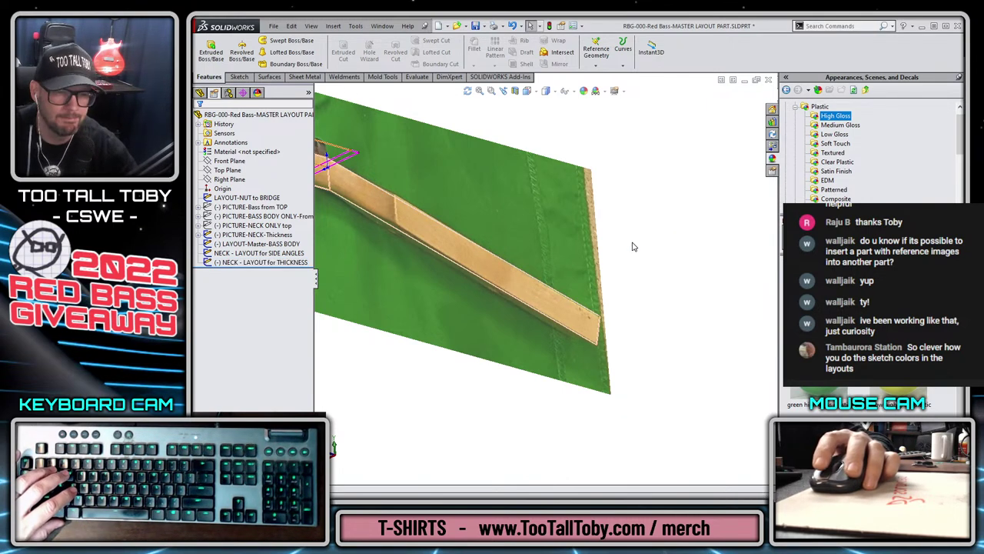
# - Create a reference plane perpendicular to neck layout Line14 at its end point Point20
pyautogui.click(600, 337)
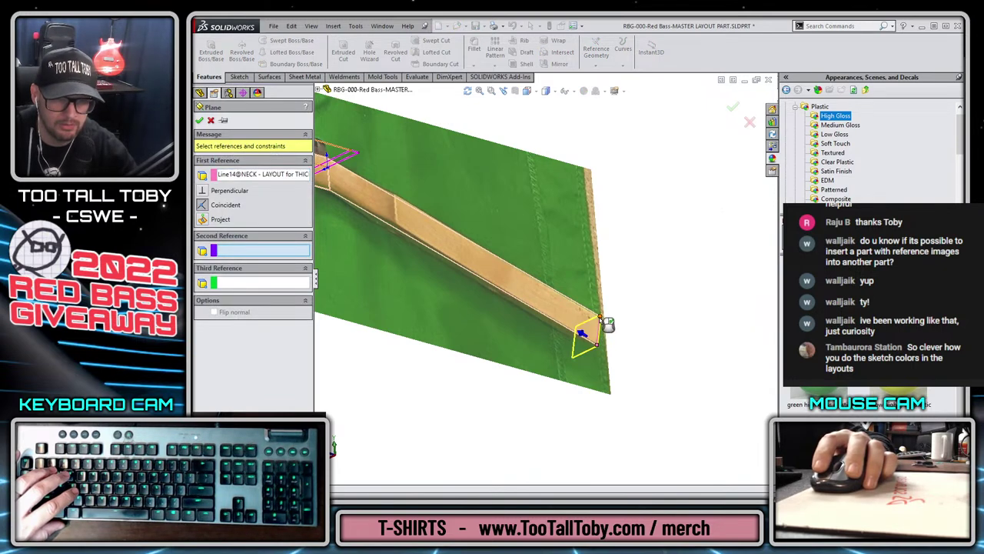
pyautogui.click(600, 318)
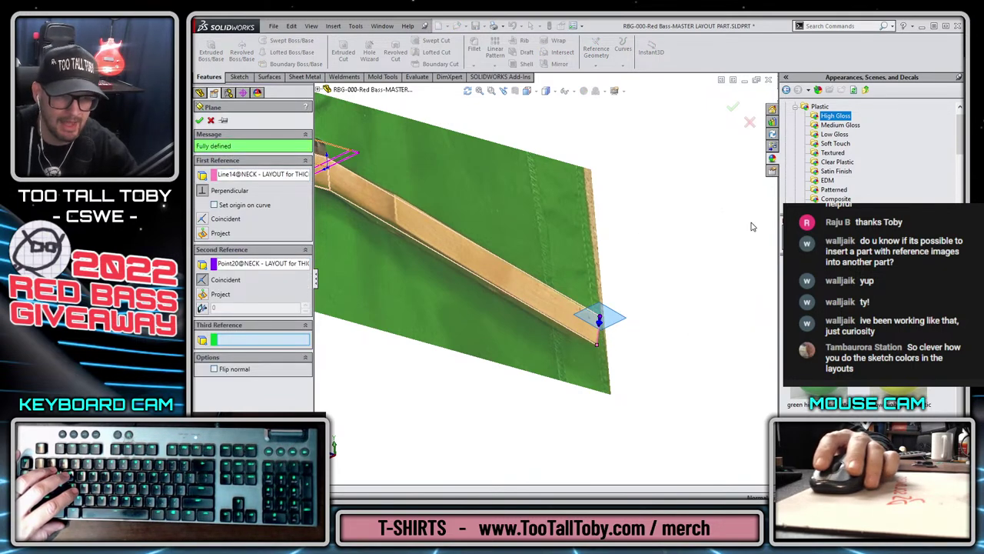
pyautogui.click(733, 107)
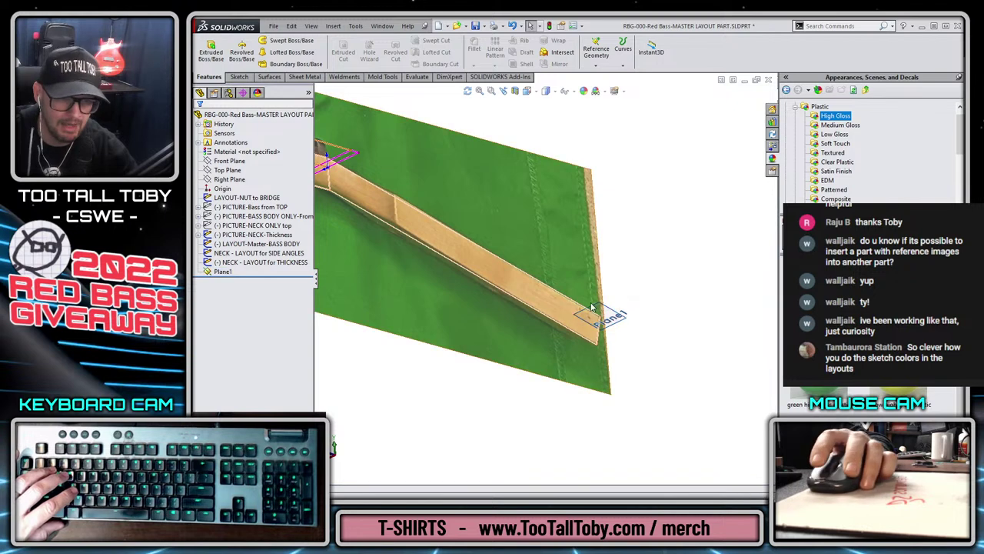
# - Rename the new Plane1 to HEADSTOCK PLANE
pyautogui.click(220, 273)
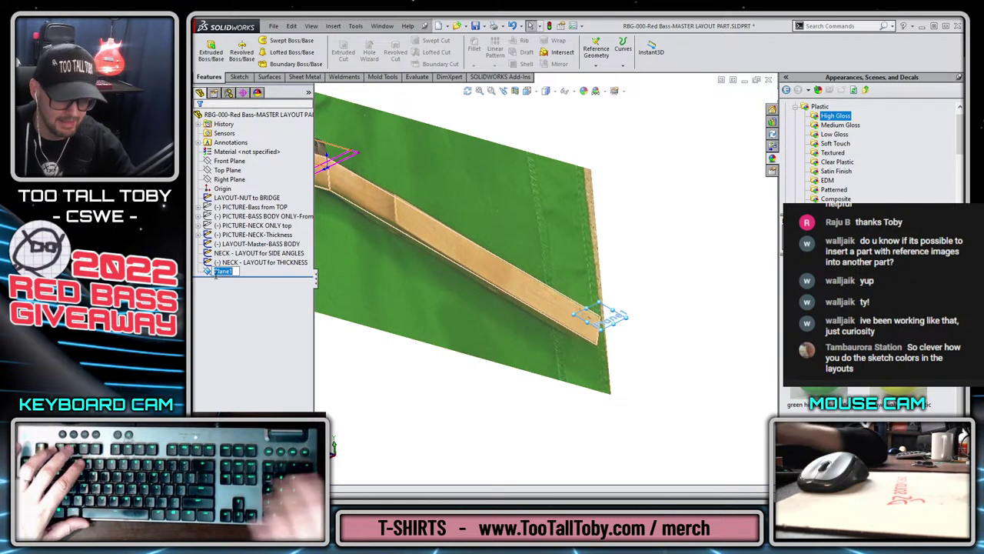
pyautogui.press('F2')
pyautogui.write('NECK')
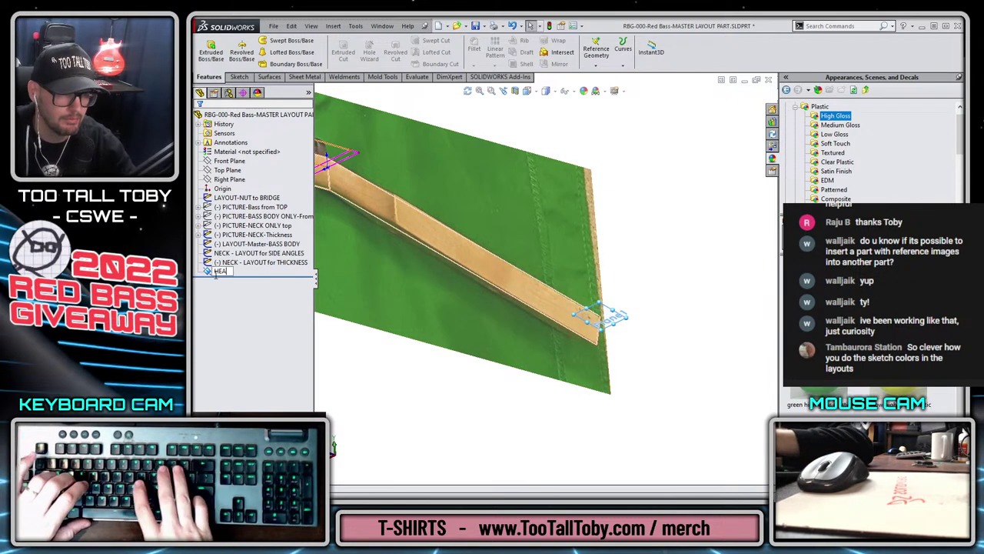
pyautogui.write('DSTOCK PLANE')
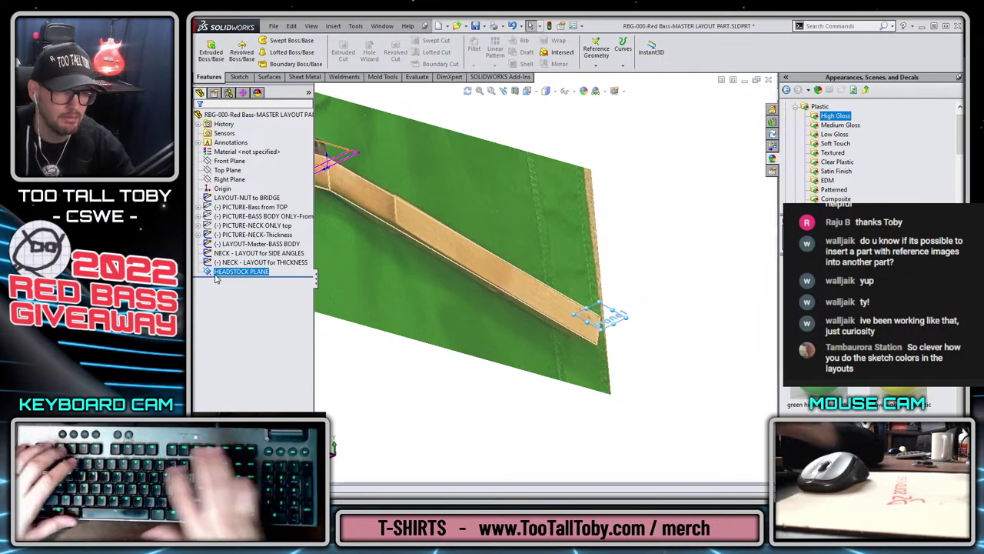
pyautogui.press('Return')
pyautogui.click(586, 310)
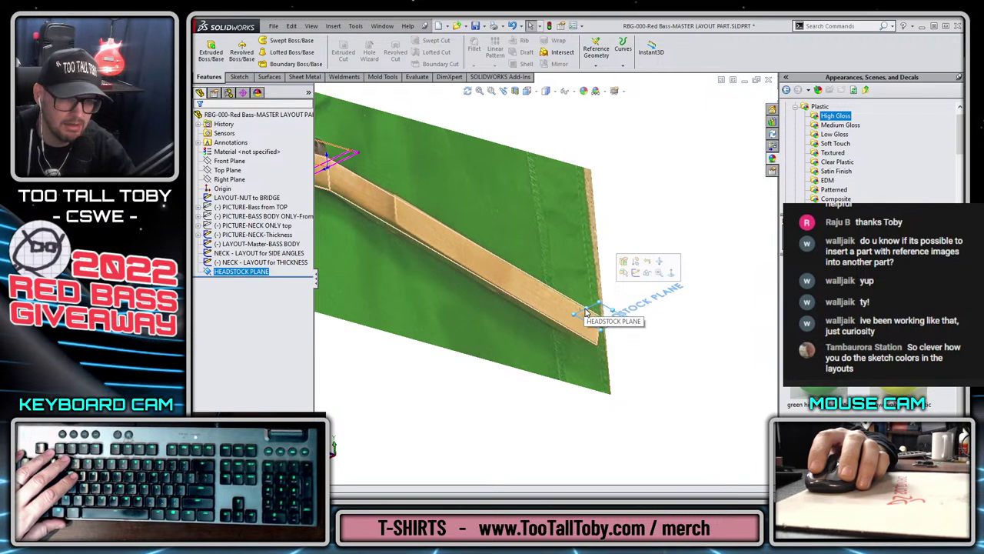
pyautogui.click(670, 168)
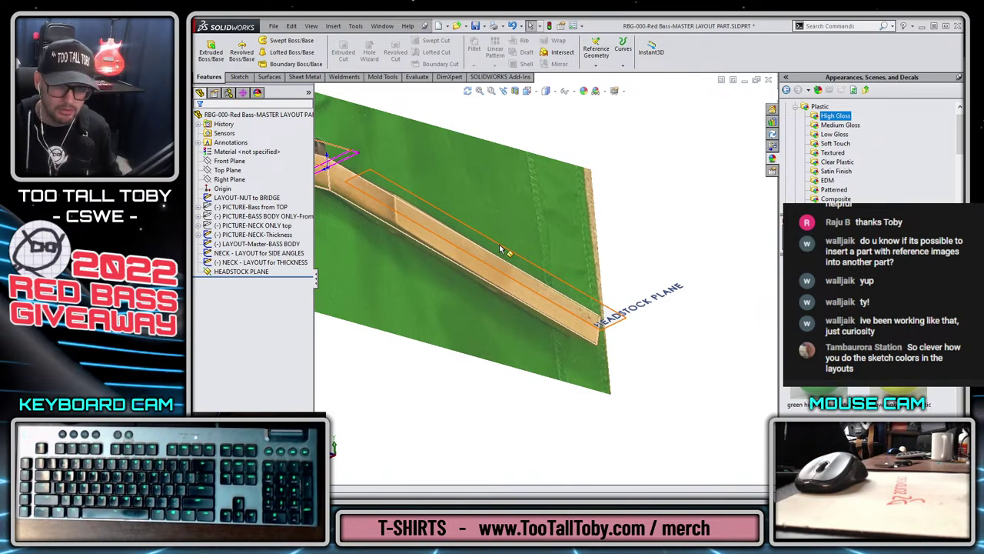
# - Sketch a line across the neck end on HEADSTOCK PLANE, with its midpoint on Point20
pyautogui.click(560, 289)
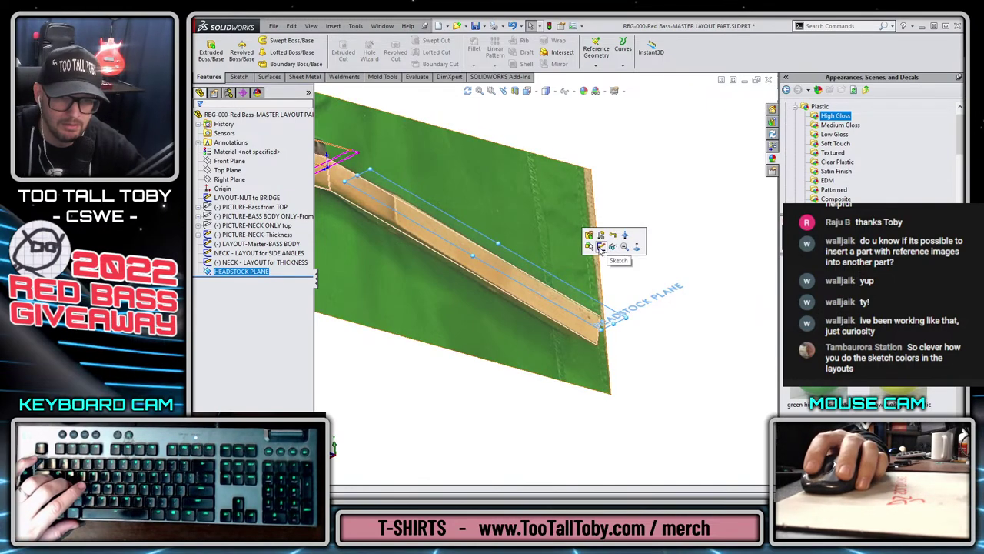
pyautogui.press('s')
pyautogui.click(609, 275)
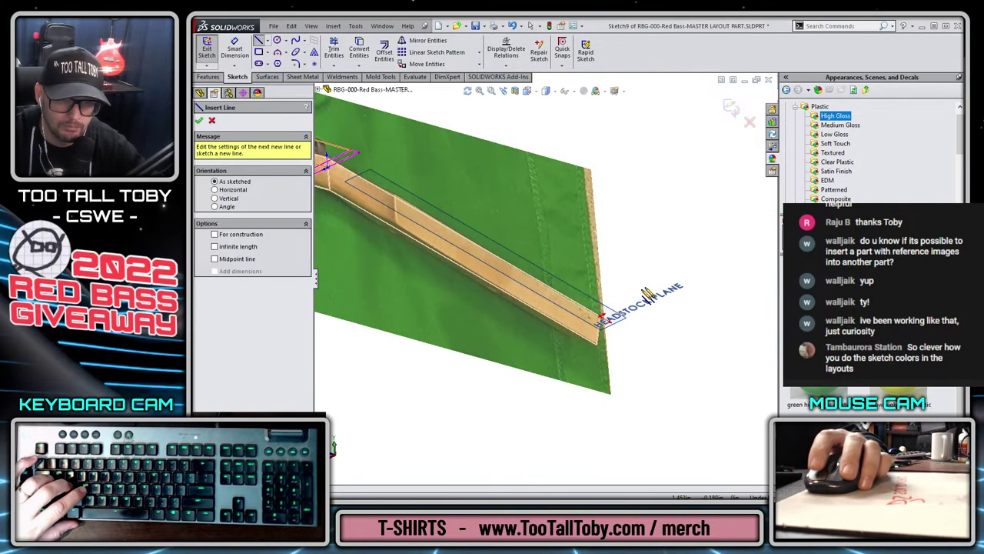
pyautogui.click(644, 289)
pyautogui.click(523, 347)
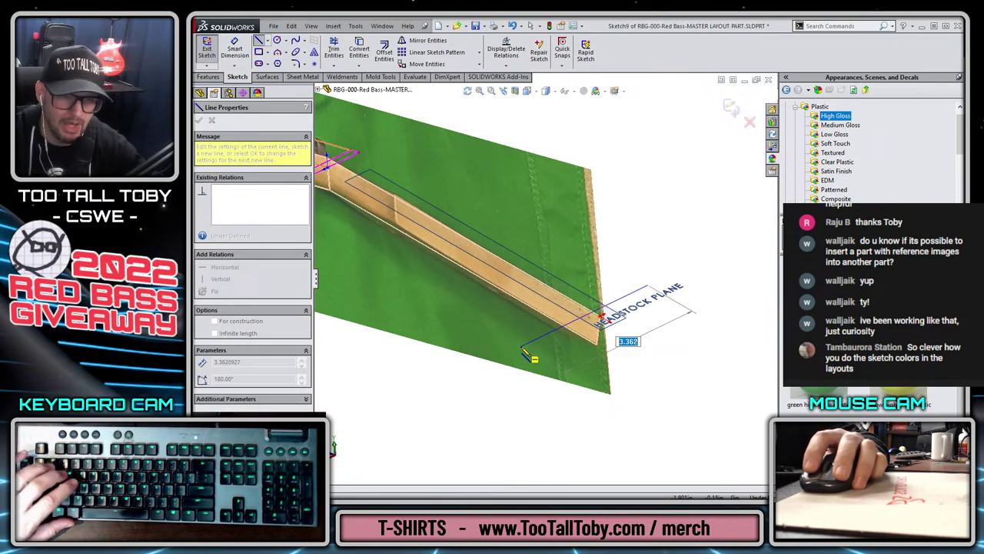
pyautogui.press('Escape')
pyautogui.click(598, 313)
pyautogui.keyDown('ctrl'); pyautogui.click(619, 306); pyautogui.keyUp('ctrl')
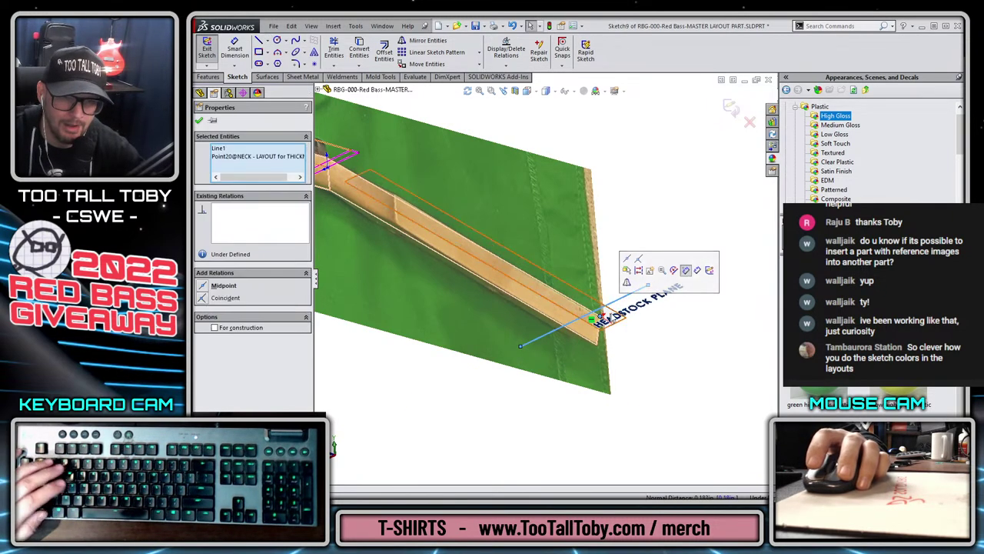
pyautogui.press('Escape')
# - Dimension the crossing line to 2.290 in
pyautogui.press('s')
pyautogui.click(669, 192)
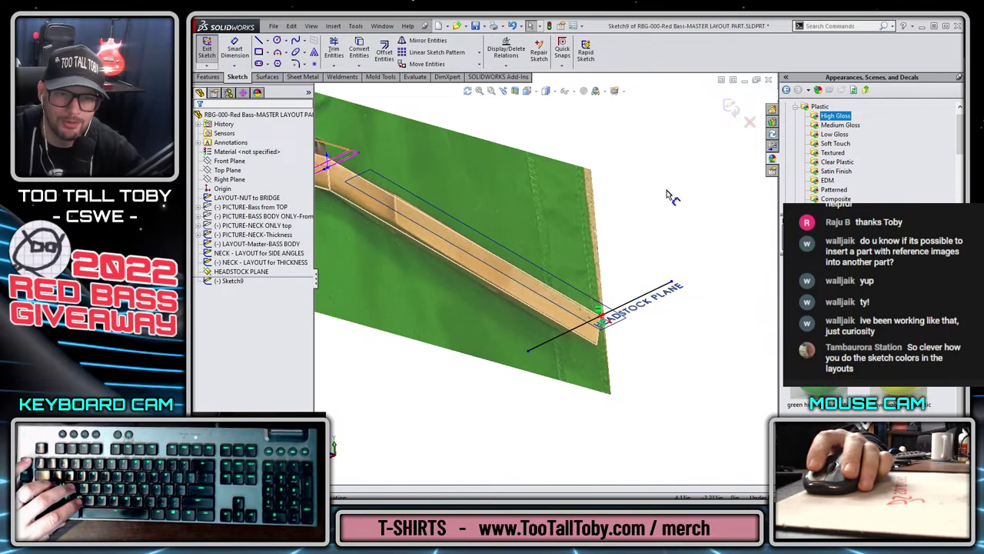
pyautogui.click(635, 309)
pyautogui.click(663, 352)
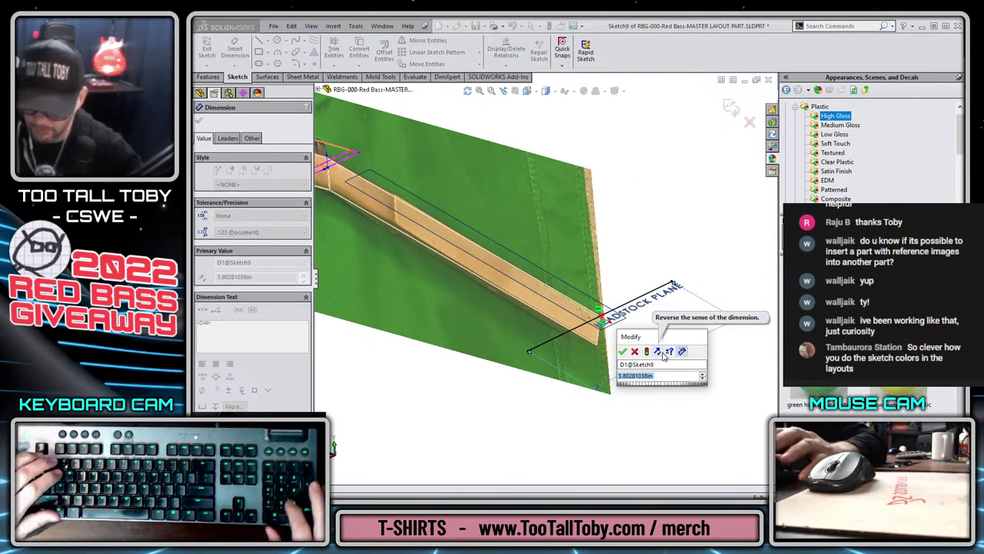
pyautogui.press('Return')
pyautogui.scroll(5, 685, 269)
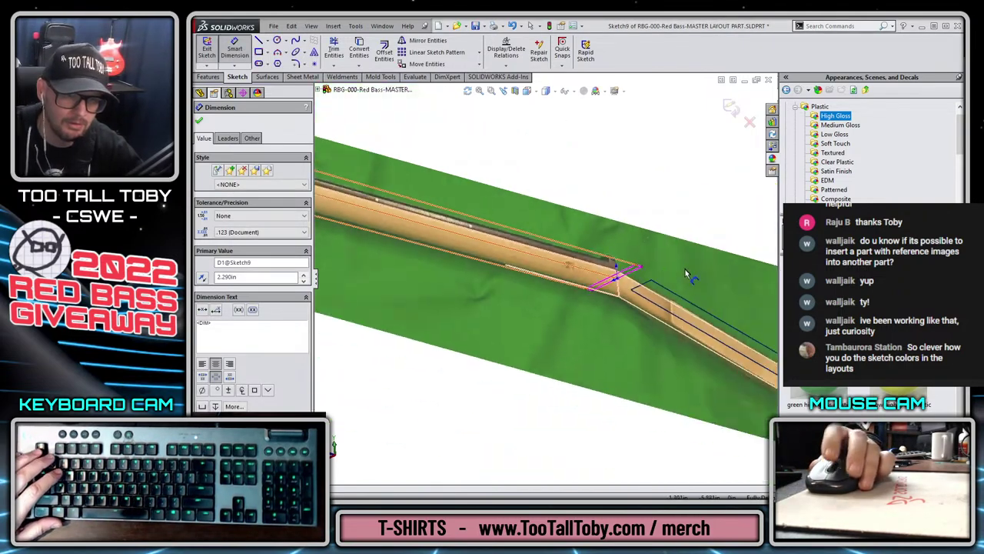
pyautogui.press('Escape')
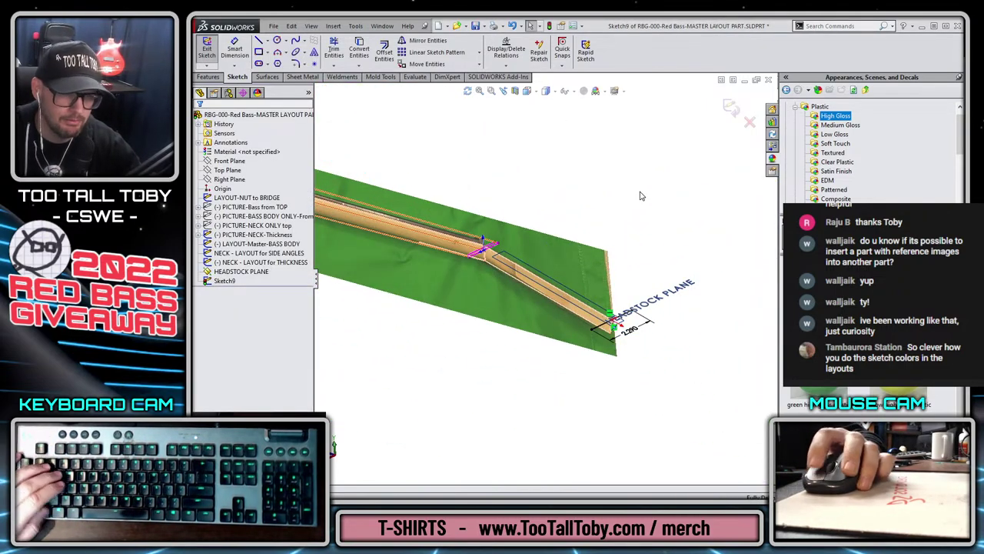
pyautogui.scroll(-2, 547, 250)
pyautogui.press('s')
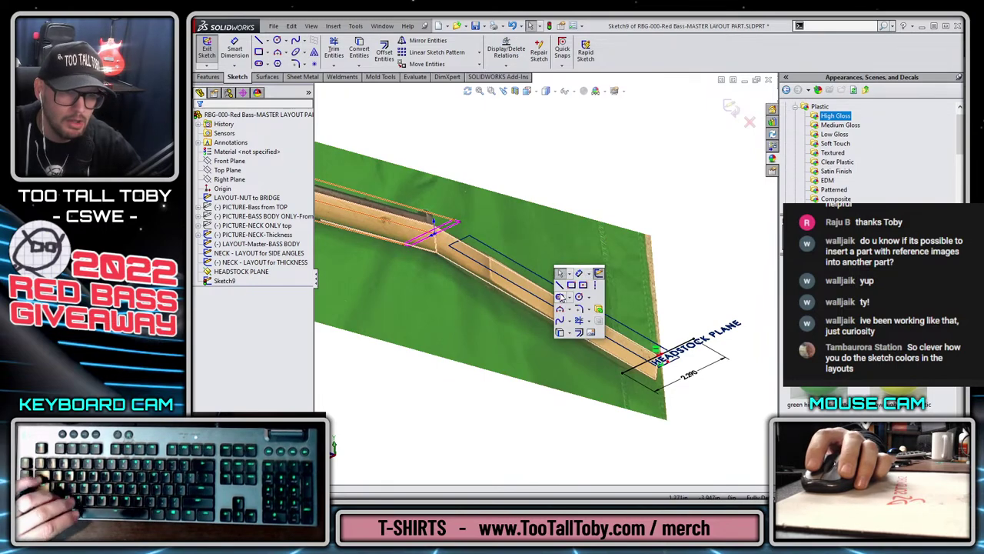
pyautogui.click(559, 285)
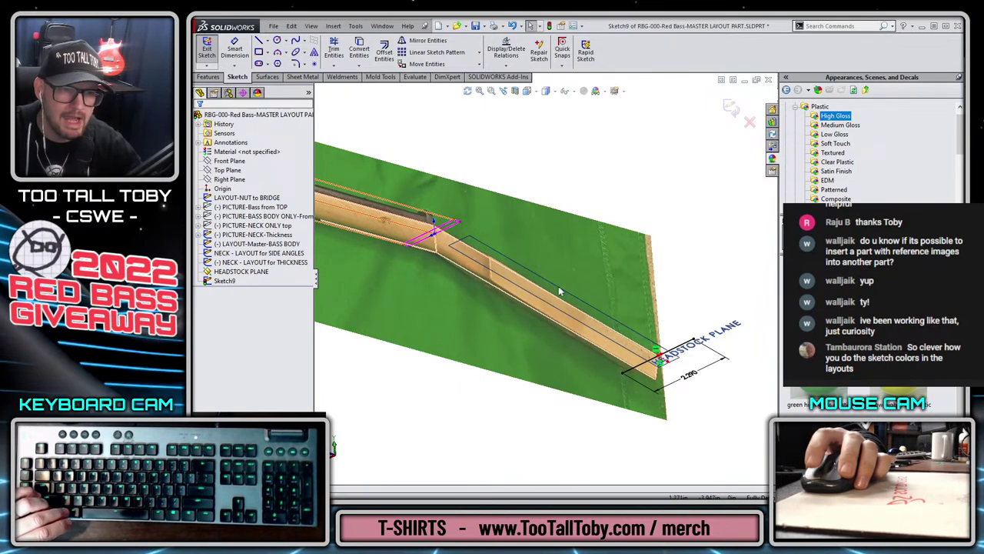
# - Draw a second 3.220 in line across the nut end, its midpoint on neck line Line13
pyautogui.click(443, 303)
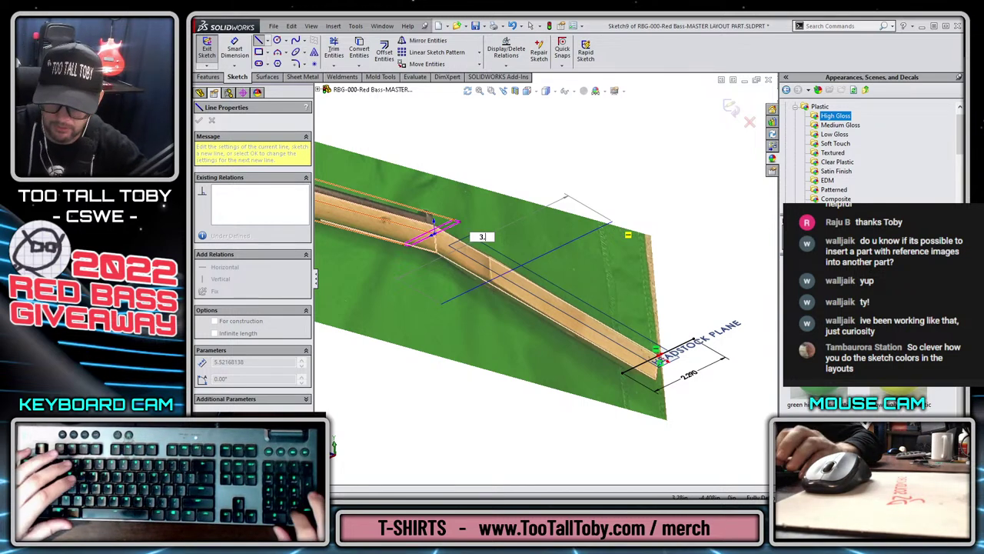
pyautogui.write('3.22')
pyautogui.press('Return')
pyautogui.press('Escape')
pyautogui.press('s')
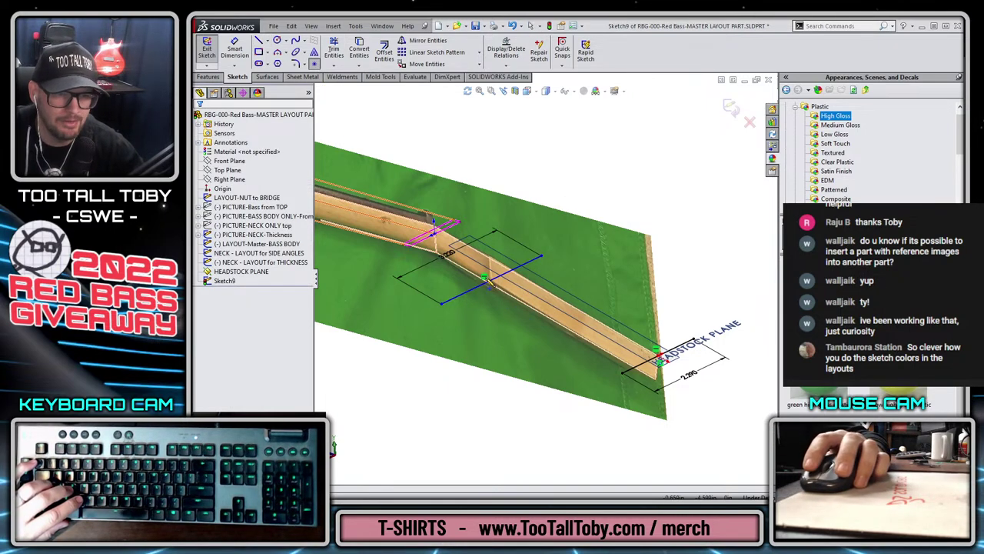
pyautogui.click(493, 284)
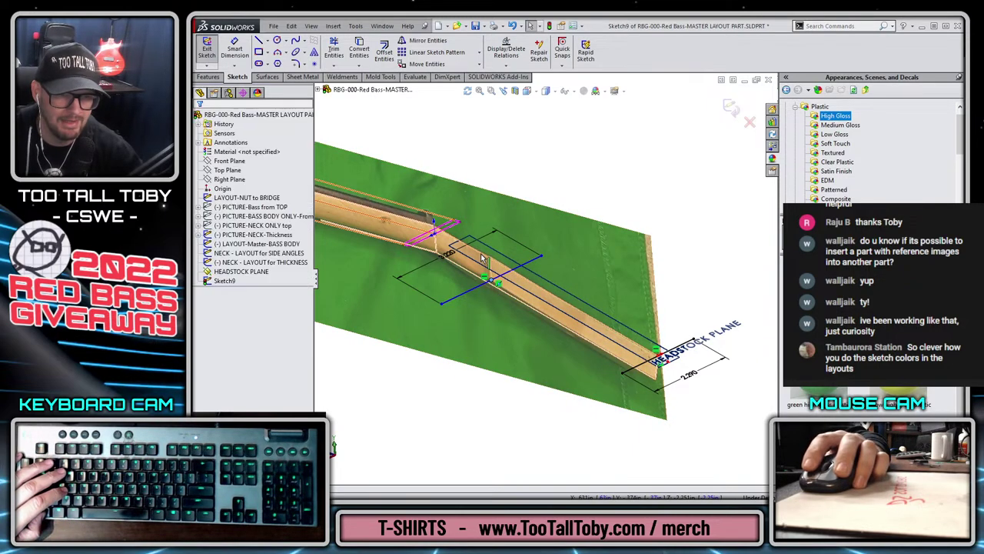
pyautogui.keyDown('ctrl'); pyautogui.click(486, 261); pyautogui.keyUp('ctrl')
pyautogui.click(521, 198)
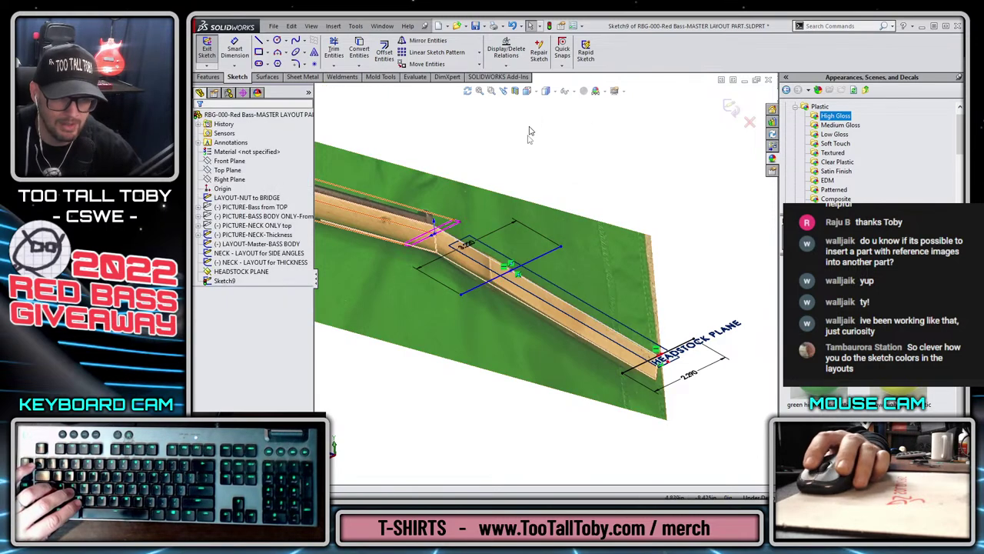
# - Drag the short crossing line to its new spot where the neck meets the headstock
pyautogui.scroll(-2, 528, 237)
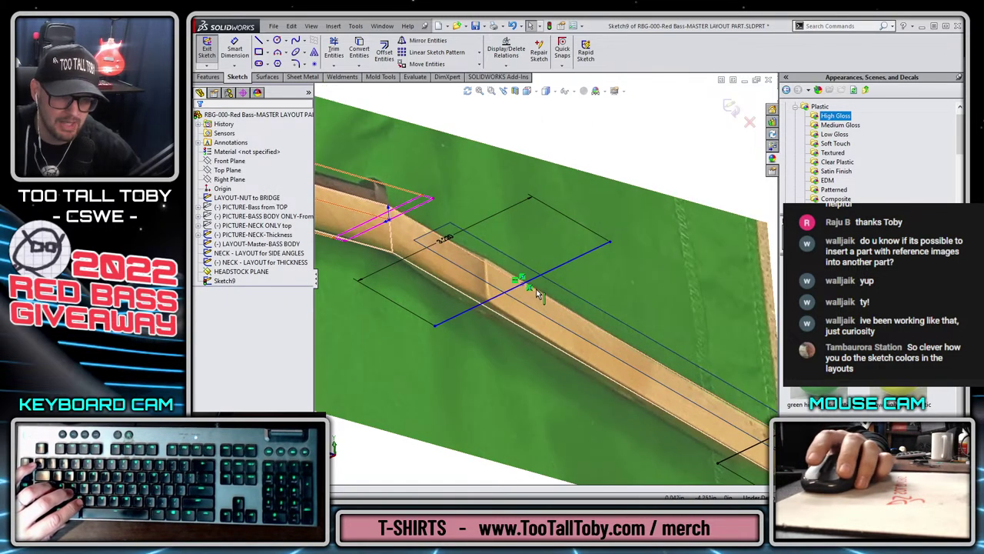
pyautogui.scroll(2, 538, 236)
pyautogui.scroll(-4, 531, 238)
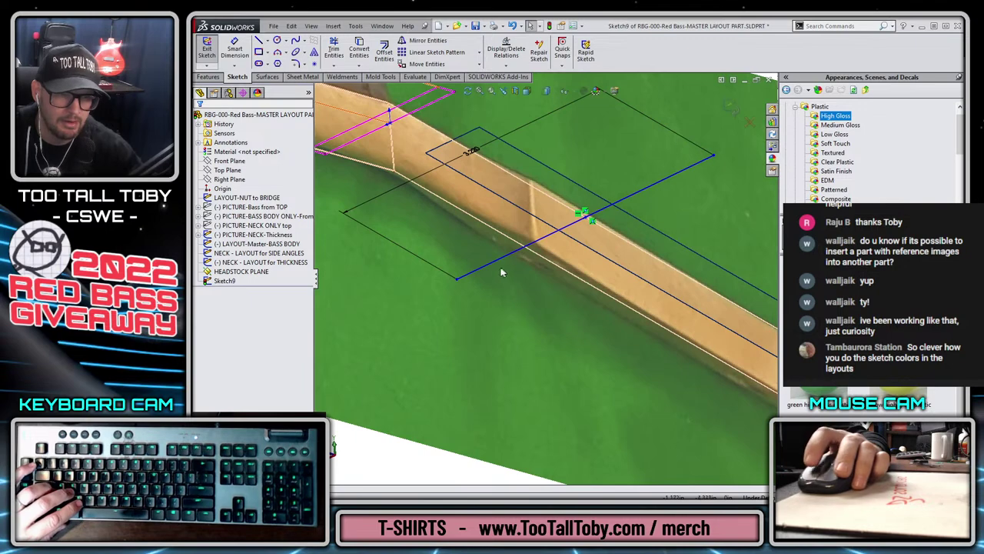
pyautogui.moveTo(494, 268); pyautogui.dragTo(498, 230)
pyautogui.scroll(-2, 538, 215)
pyautogui.scroll(5, 481, 313)
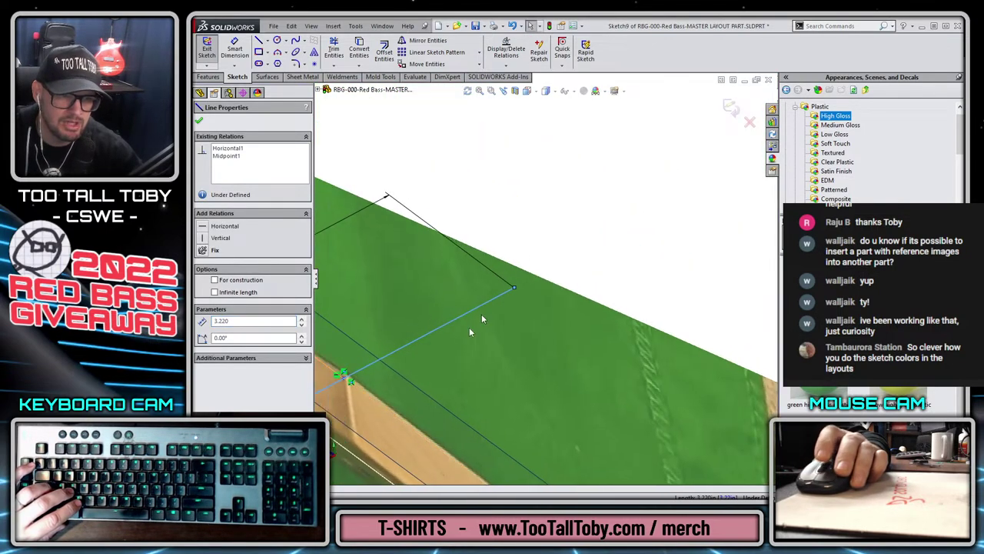
pyautogui.scroll(2, 469, 327)
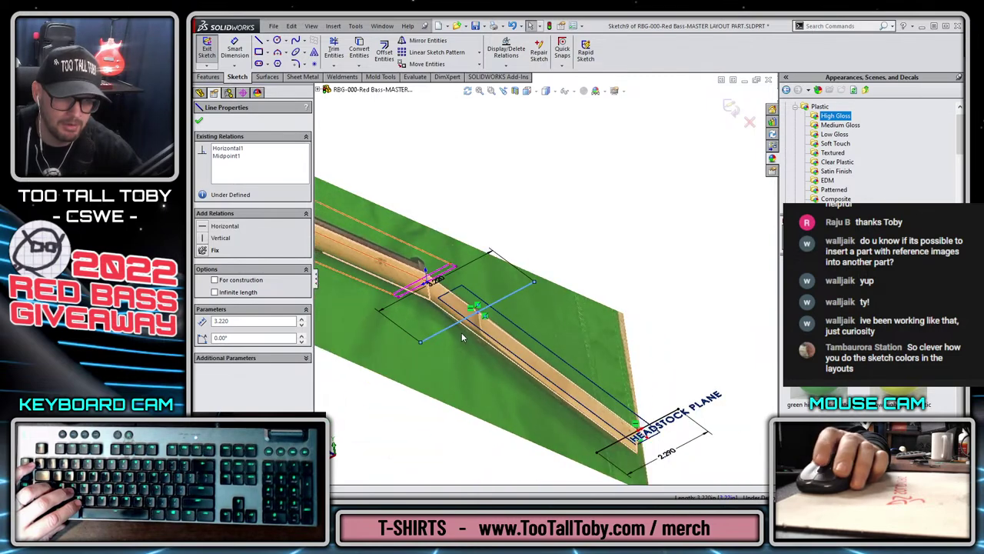
pyautogui.click(568, 229)
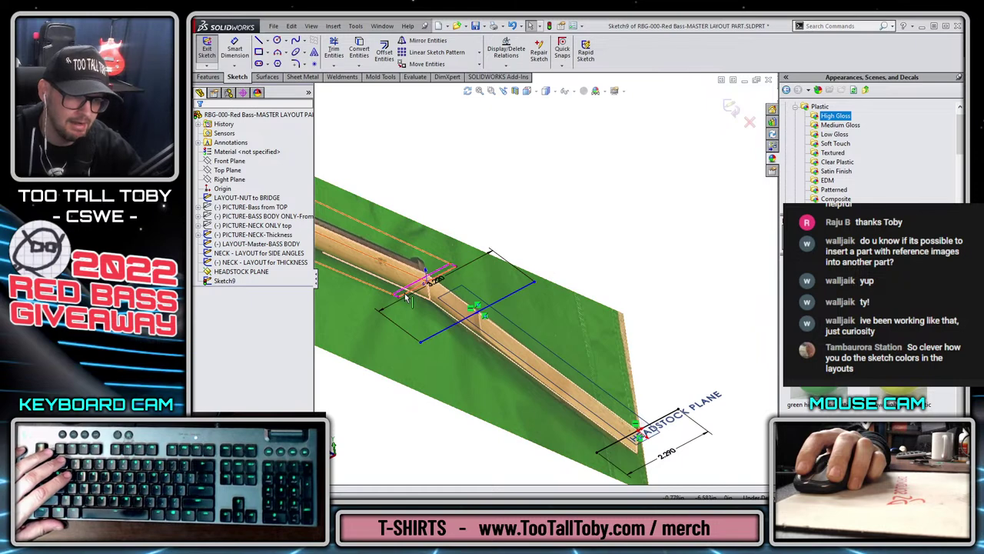
pyautogui.scroll(1, 615, 254)
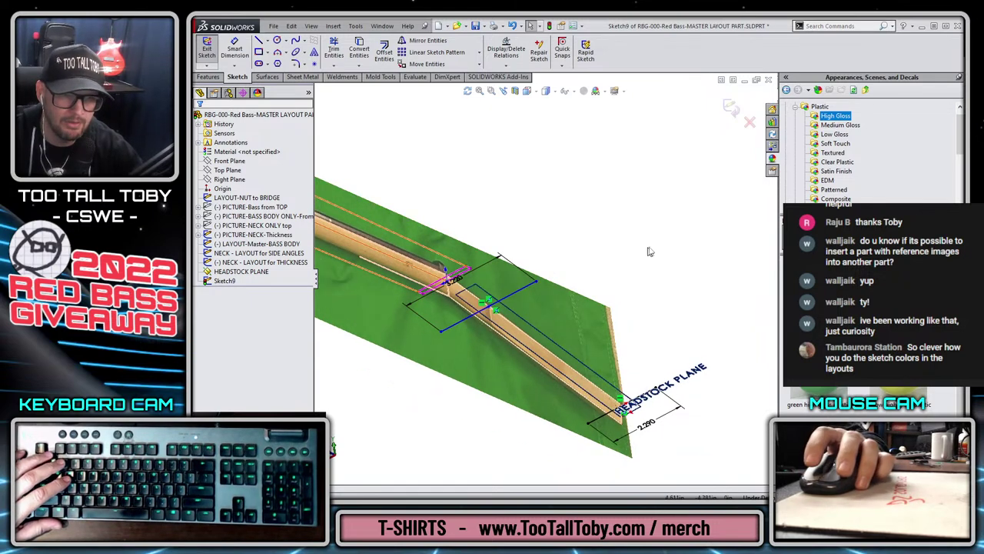
# - Close Sketch9, enlarge the HEADSTOCK PLANE outline, and open Sketch10 on it
pyautogui.click(732, 109)
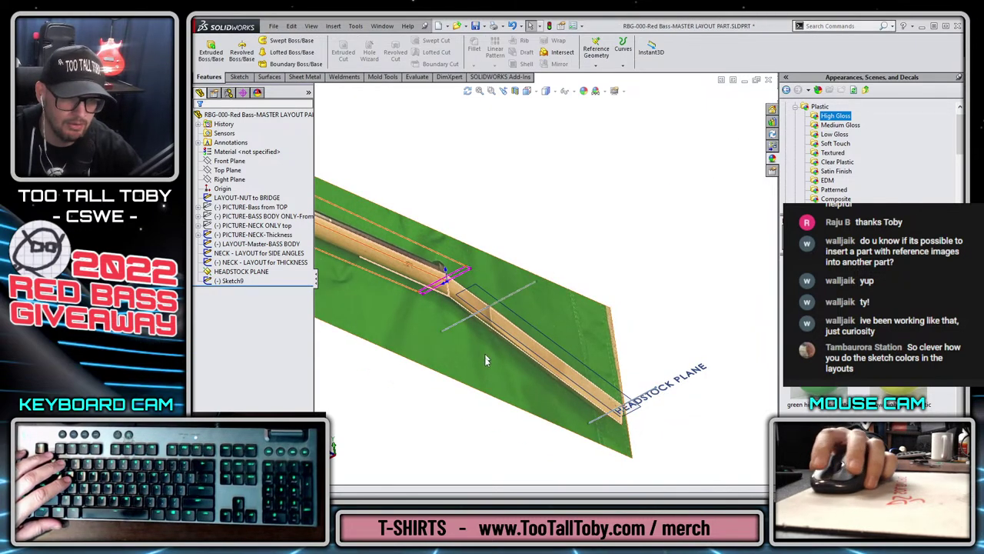
pyautogui.click(625, 394)
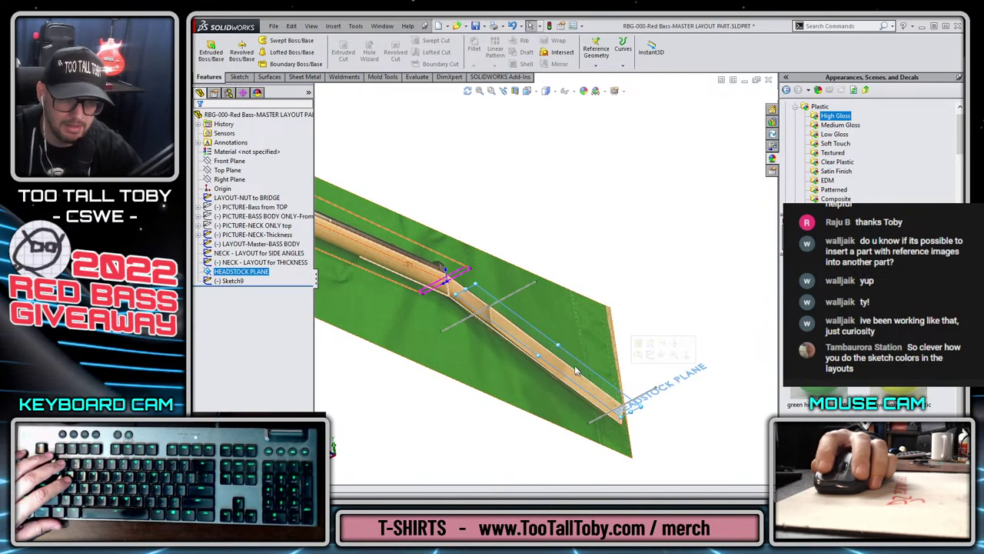
pyautogui.moveTo(596, 301); pyautogui.dragTo(613, 293)
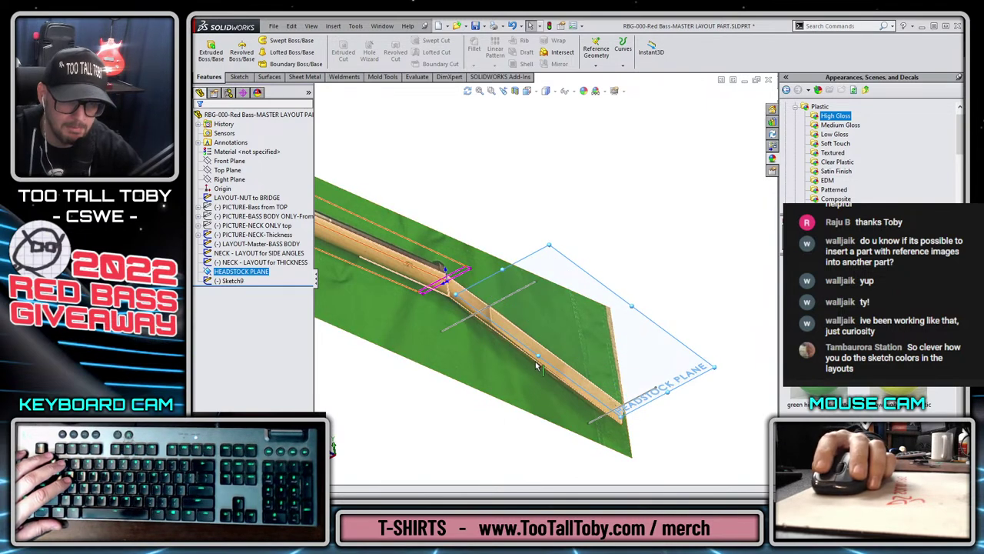
pyautogui.moveTo(536, 356); pyautogui.dragTo(457, 390)
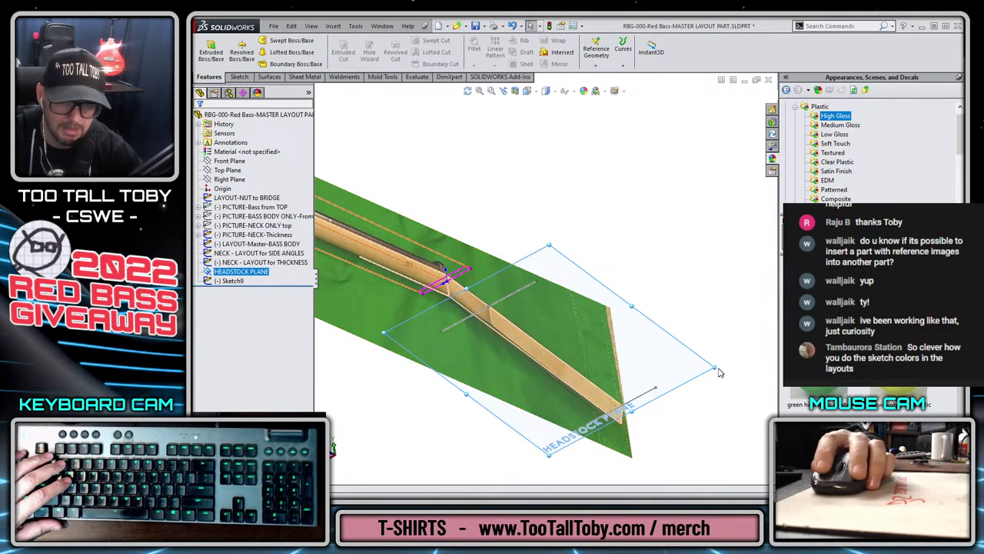
pyautogui.moveTo(715, 368); pyautogui.dragTo(742, 398)
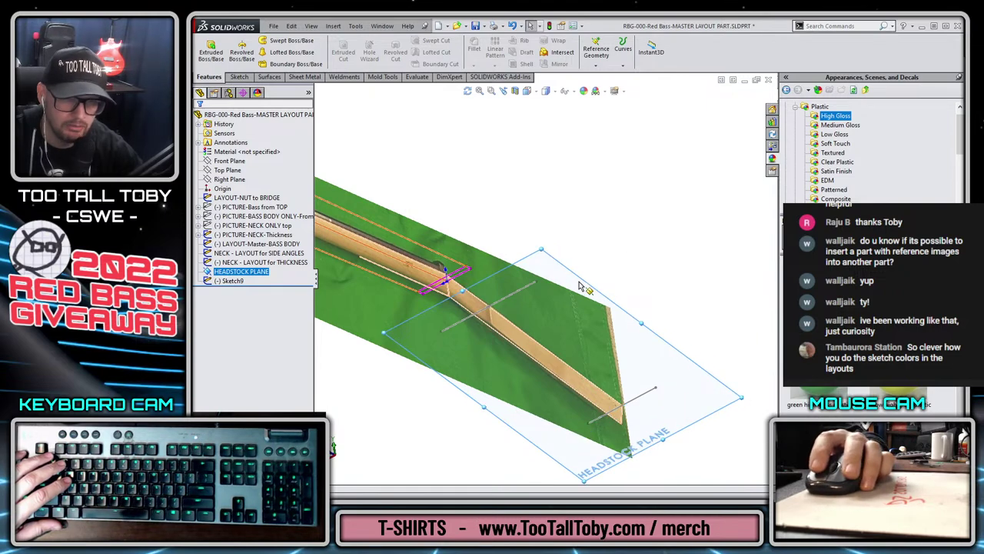
pyautogui.click(581, 286)
pyautogui.click(620, 247)
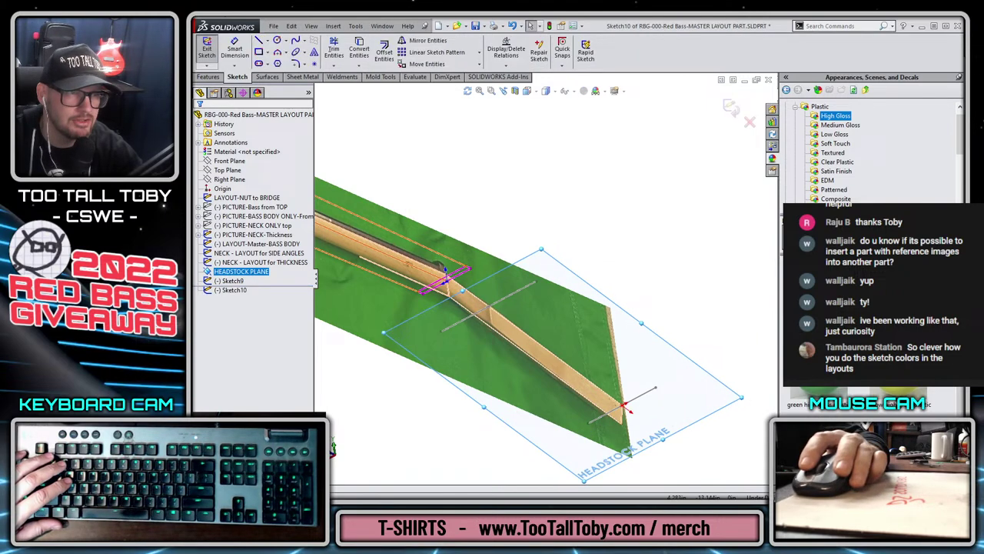
# - Insert NECK ONLY-Headstock.jpg as a sketch picture with the scale tool off, viewed Normal To
pyautogui.click(353, 25)
pyautogui.moveTo(389, 238)
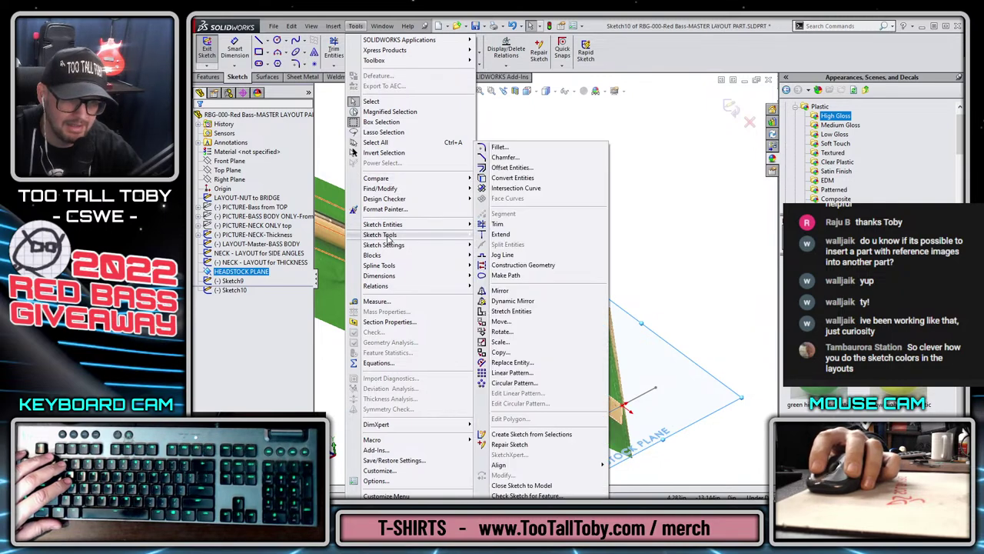
pyautogui.click(516, 506)
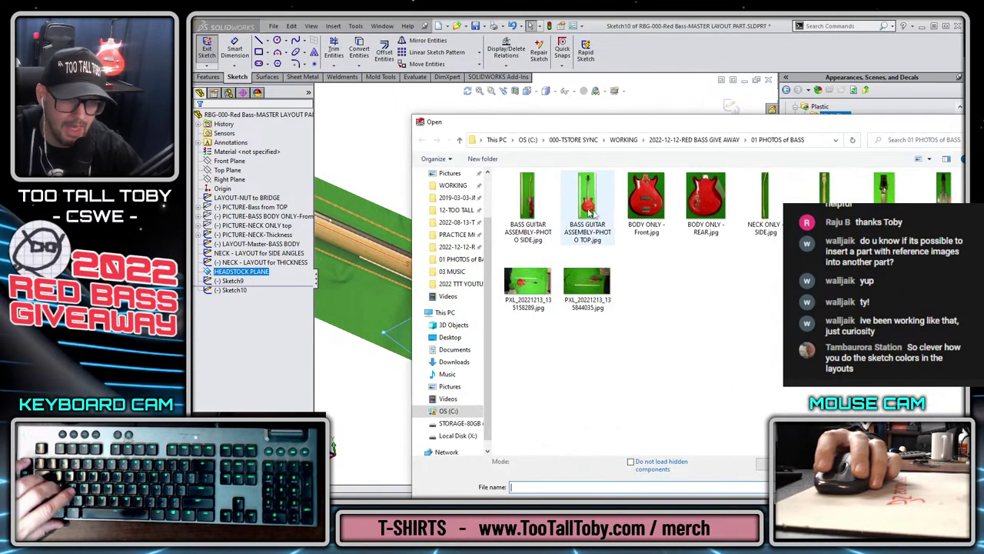
pyautogui.click(885, 189)
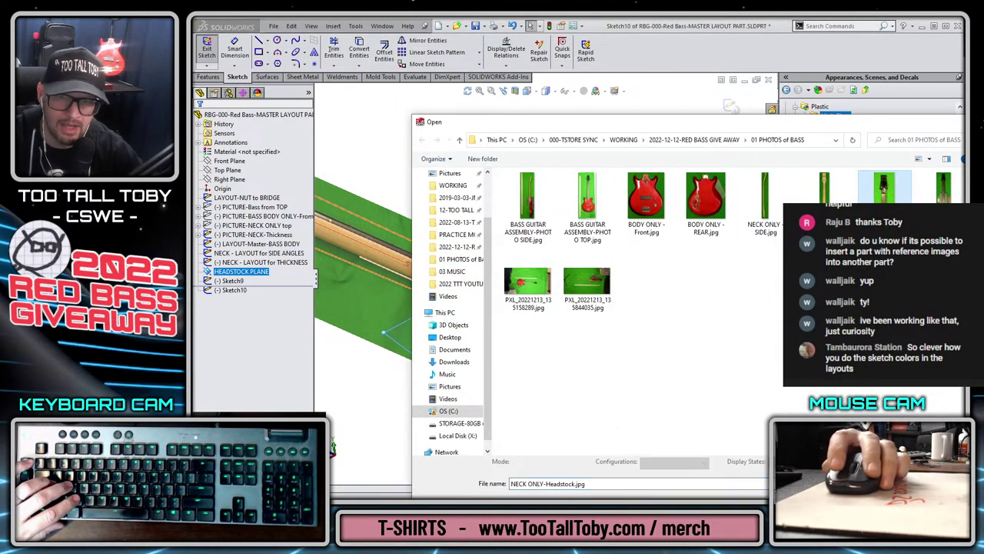
pyautogui.doubleClick(881, 194)
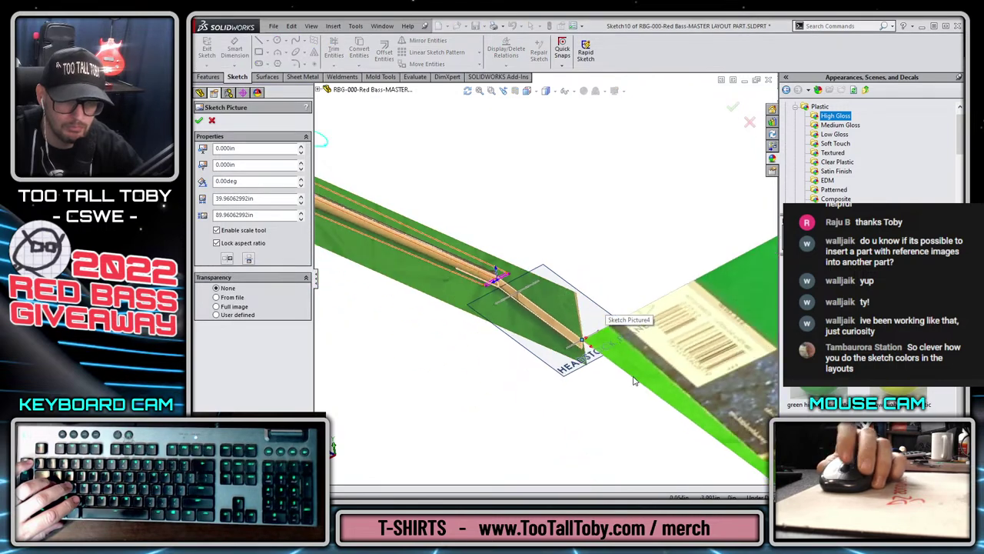
pyautogui.moveTo(615, 340); pyautogui.dragTo(498, 218)
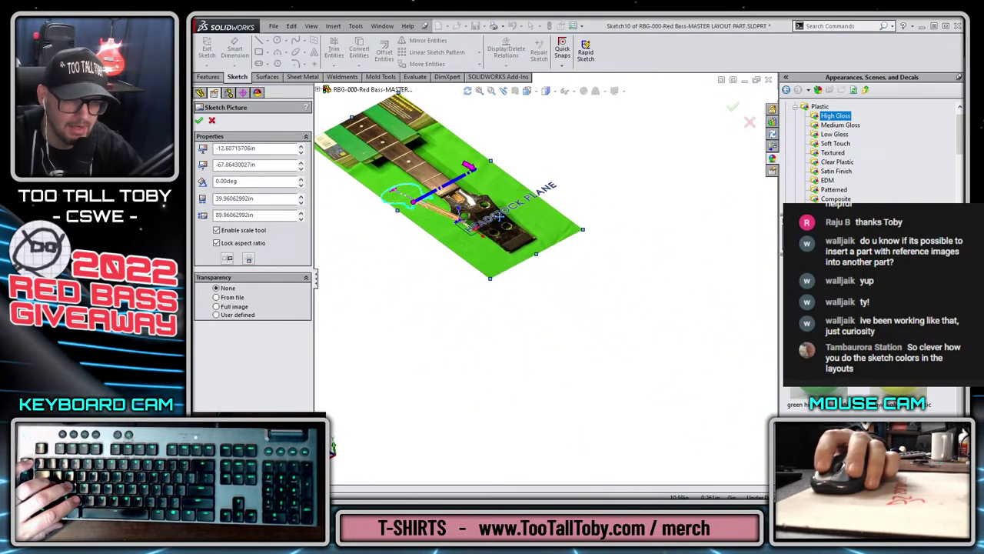
pyautogui.click(245, 231)
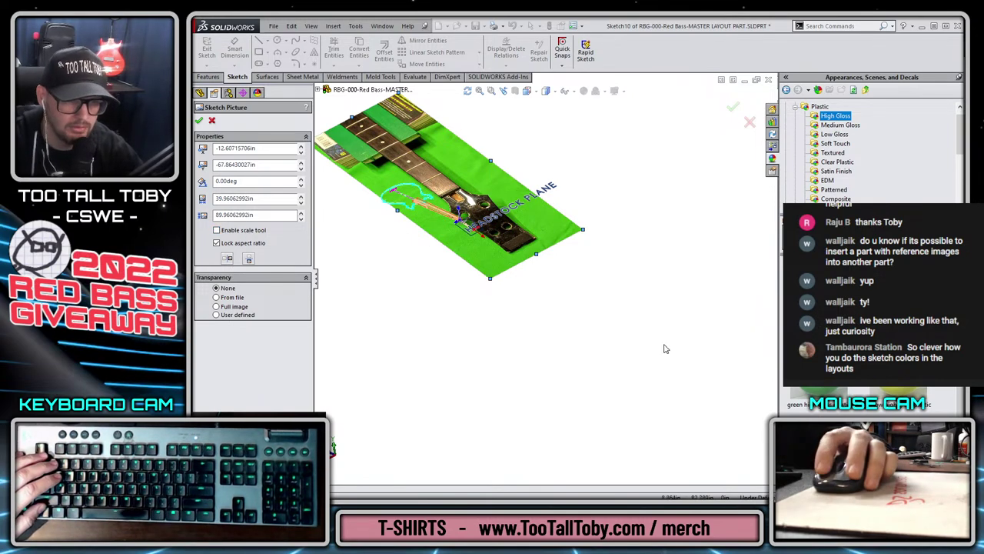
pyautogui.hotkey('ctrl', '8')
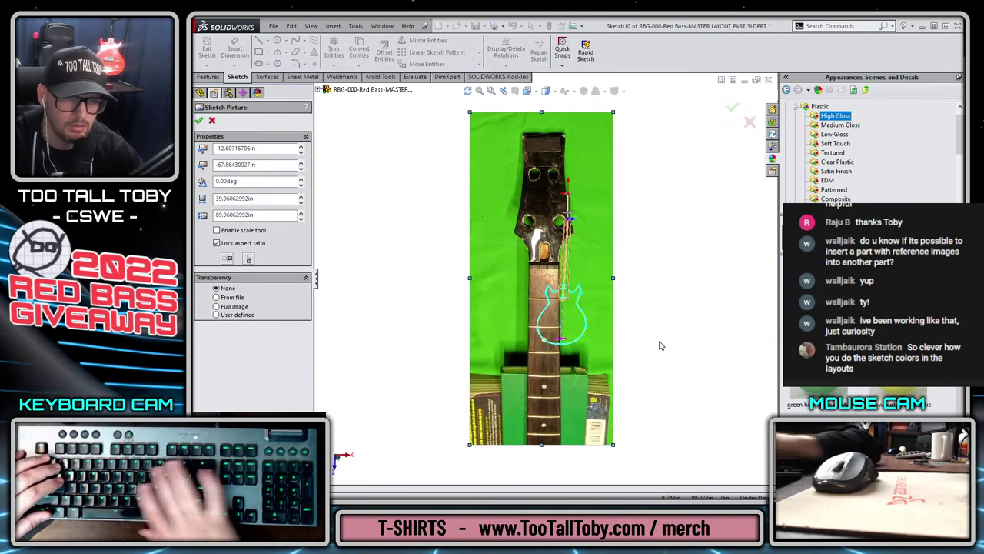
# - Move the headstock photo toward the layout sketch and shrink it by its corner handle
pyautogui.scroll(-5, 551, 210)
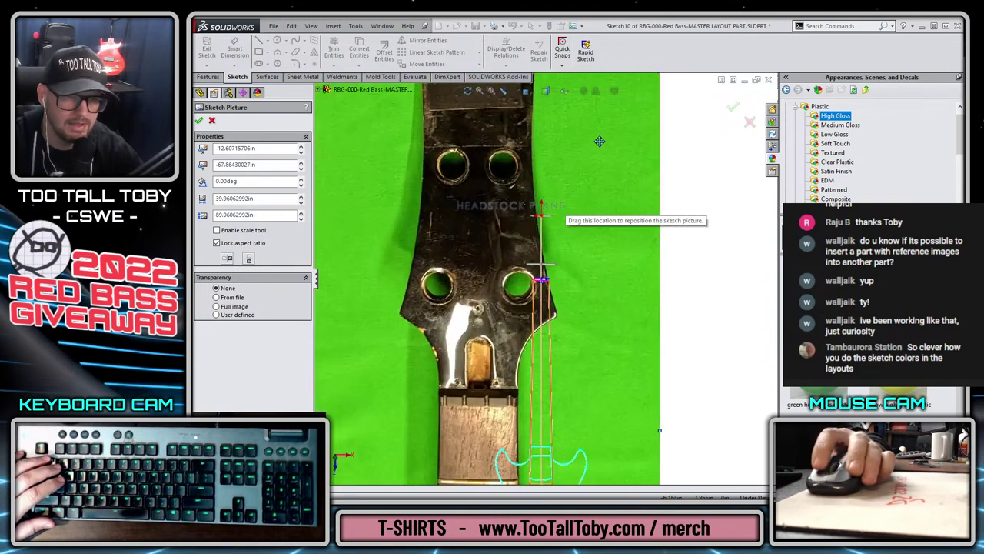
pyautogui.moveTo(599, 141); pyautogui.dragTo(637, 257)
pyautogui.moveTo(696, 124); pyautogui.dragTo(664, 171)
pyautogui.moveTo(493, 210); pyautogui.dragTo(494, 209)
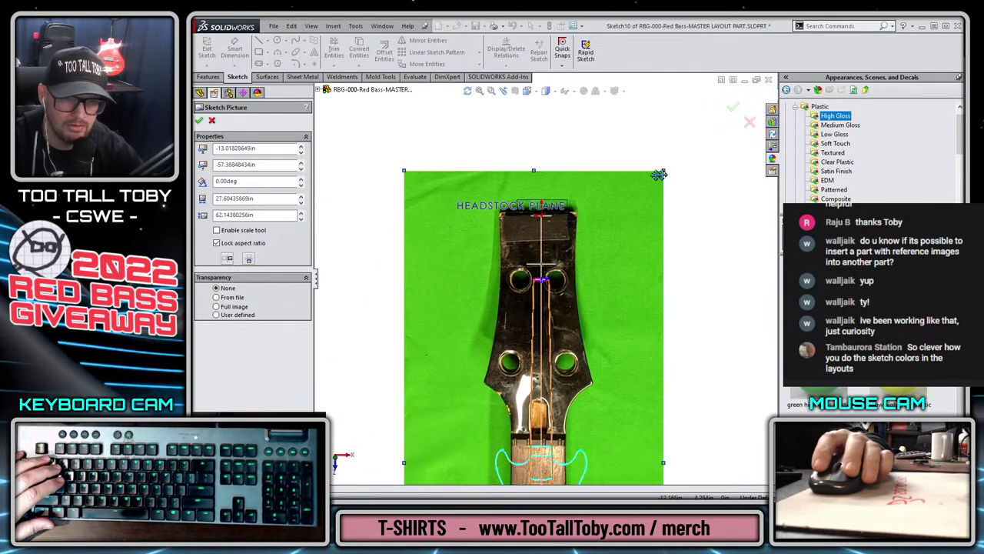
pyautogui.moveTo(664, 170); pyautogui.dragTo(637, 160)
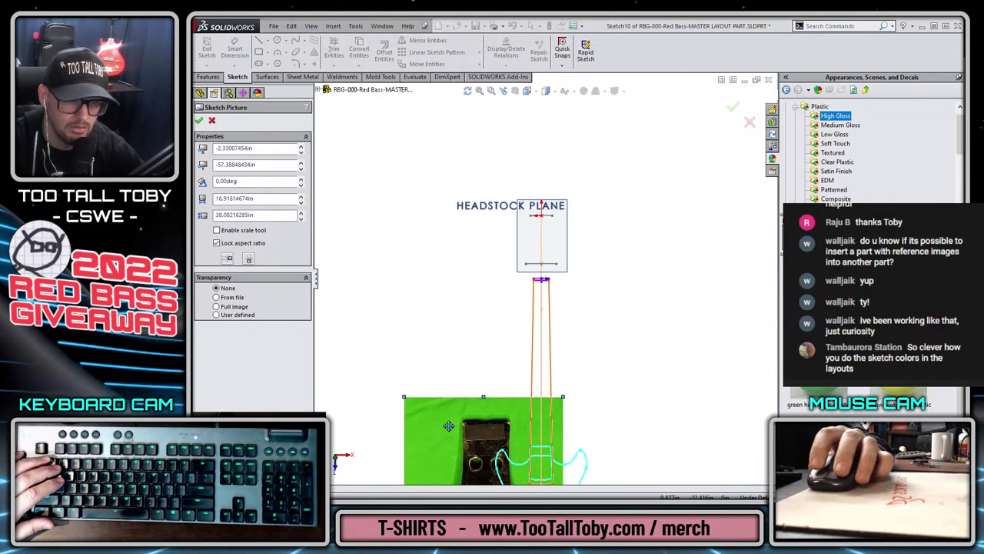
pyautogui.moveTo(522, 191); pyautogui.dragTo(504, 184)
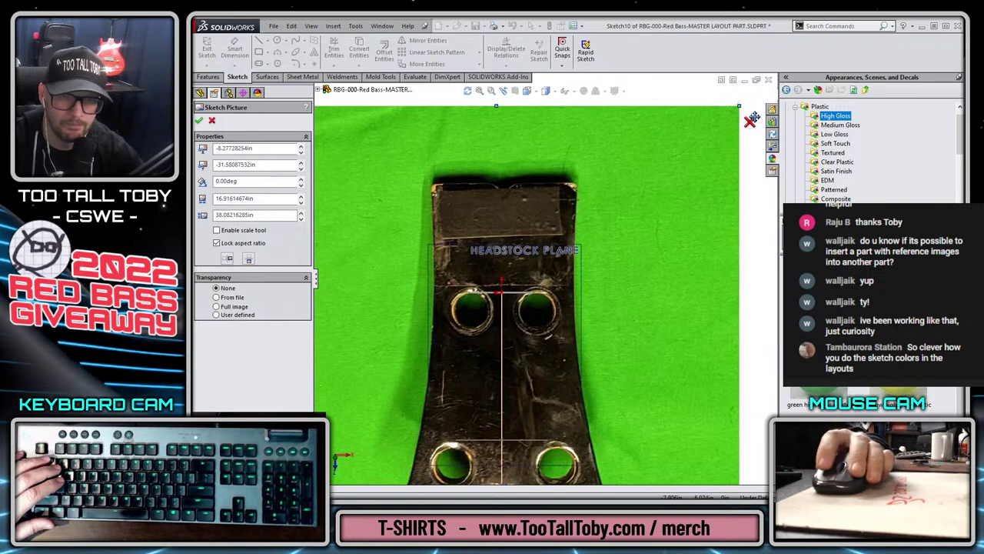
pyautogui.moveTo(437, 190); pyautogui.dragTo(417, 231)
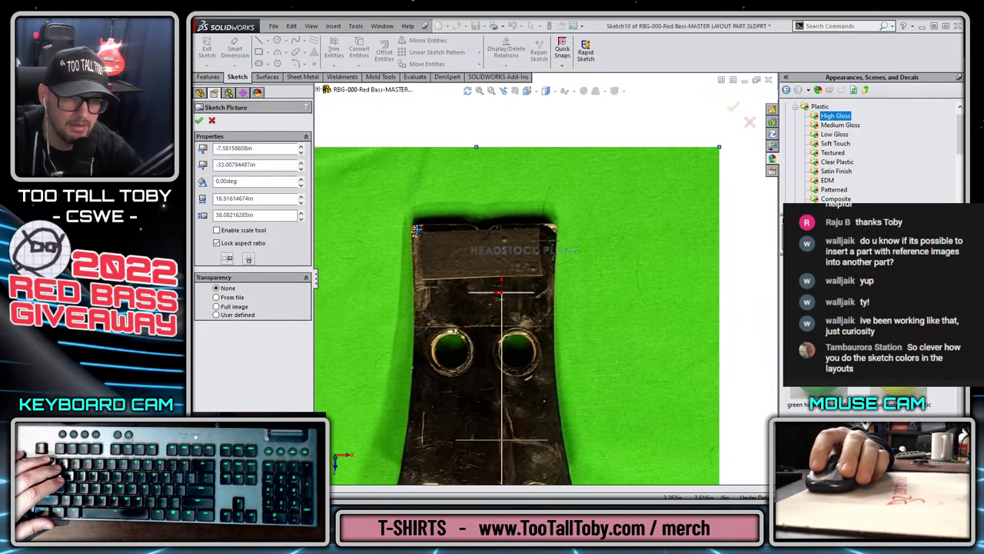
pyautogui.moveTo(720, 146)
pyautogui.mouseDown()
pyautogui.moveTo(585, 282)
pyautogui.moveTo(621, 363)
pyautogui.moveTo(654, 279)
pyautogui.moveTo(739, 188)
pyautogui.moveTo(637, 402)
pyautogui.moveTo(676, 325)
pyautogui.mouseUp()
# - Fine-tune the photo to about 7.35 by 16.55 in with its nut on the layout's nut line
pyautogui.moveTo(602, 339); pyautogui.dragTo(605, 218)
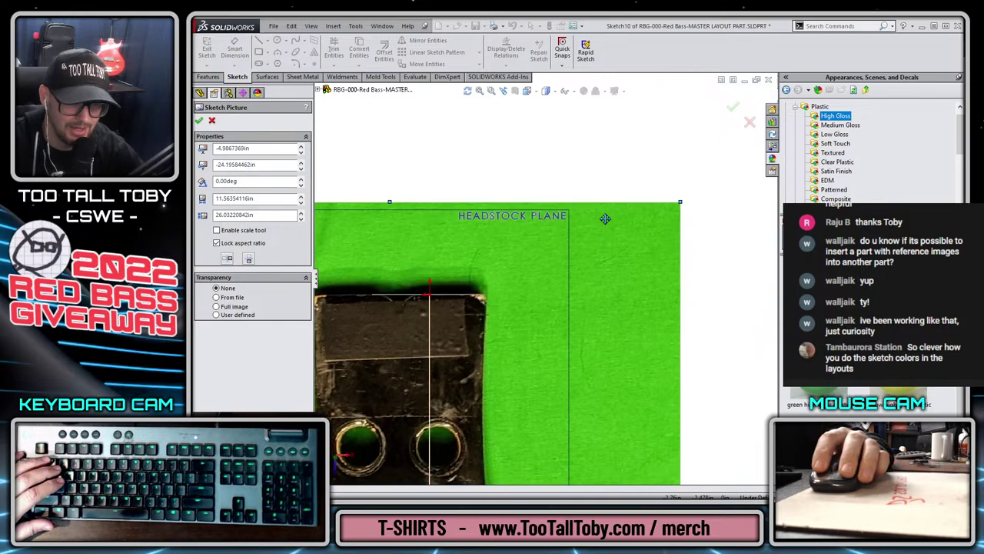
pyautogui.moveTo(679, 201)
pyautogui.mouseDown()
pyautogui.moveTo(637, 307)
pyautogui.moveTo(663, 373)
pyautogui.mouseUp()
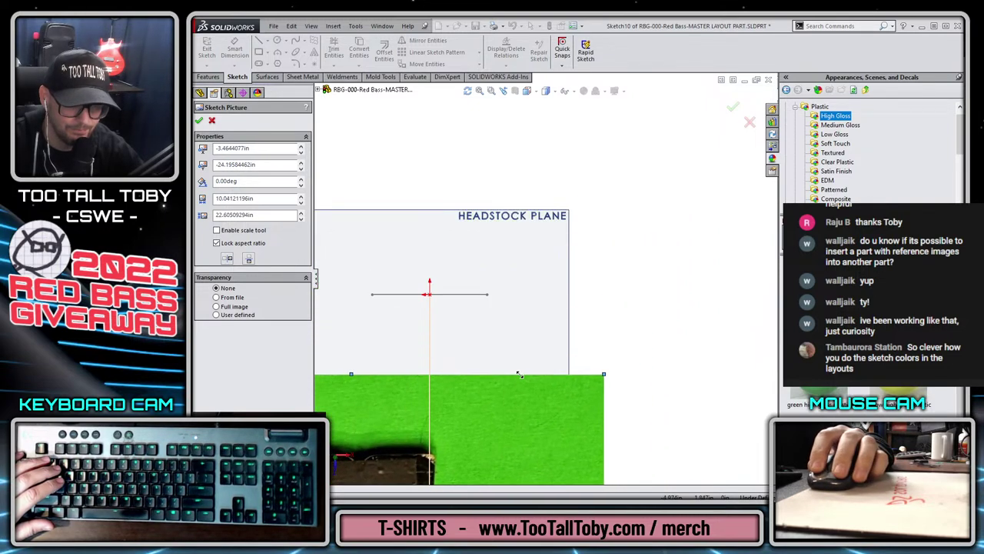
pyautogui.moveTo(563, 401)
pyautogui.mouseDown()
pyautogui.moveTo(538, 347)
pyautogui.moveTo(580, 253)
pyautogui.mouseUp()
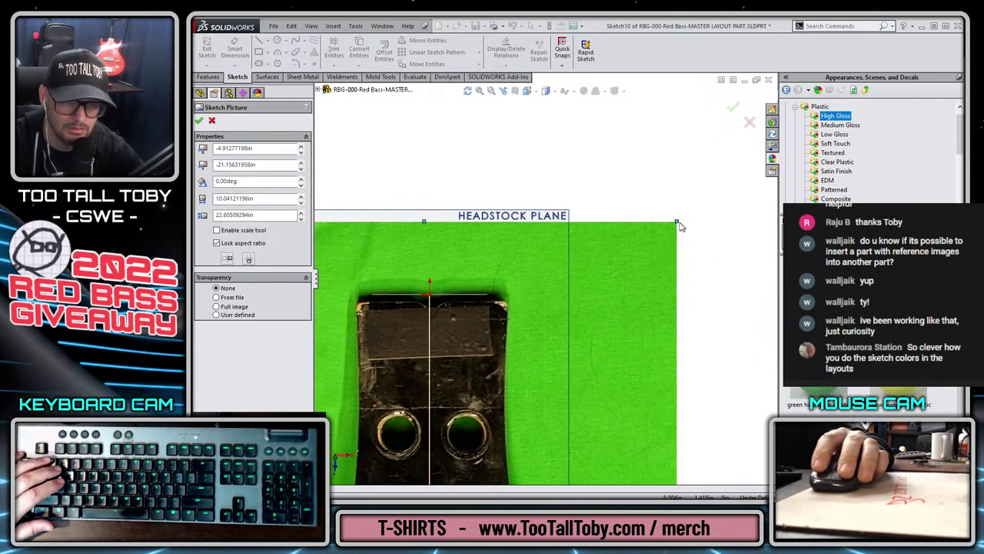
pyautogui.moveTo(679, 223)
pyautogui.mouseDown()
pyautogui.moveTo(620, 259)
pyautogui.moveTo(535, 364)
pyautogui.moveTo(500, 428)
pyautogui.moveTo(519, 269)
pyautogui.moveTo(532, 261)
pyautogui.mouseUp()
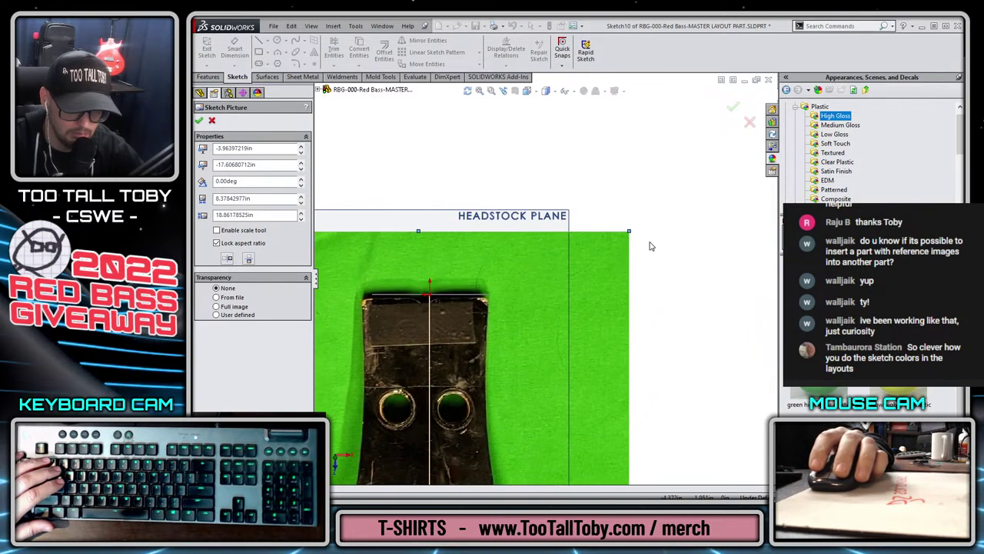
pyautogui.moveTo(628, 231)
pyautogui.mouseDown()
pyautogui.moveTo(615, 264)
pyautogui.moveTo(576, 293)
pyautogui.moveTo(621, 235)
pyautogui.moveTo(602, 269)
pyautogui.mouseUp()
pyautogui.click(541, 299)
pyautogui.moveTo(522, 320); pyautogui.dragTo(527, 288)
pyautogui.scroll(3, 527, 288)
# - Nudge the headstock photo to about -3.54, -15.41 in and pan to check its alignment
pyautogui.scroll(-2, 496, 447)
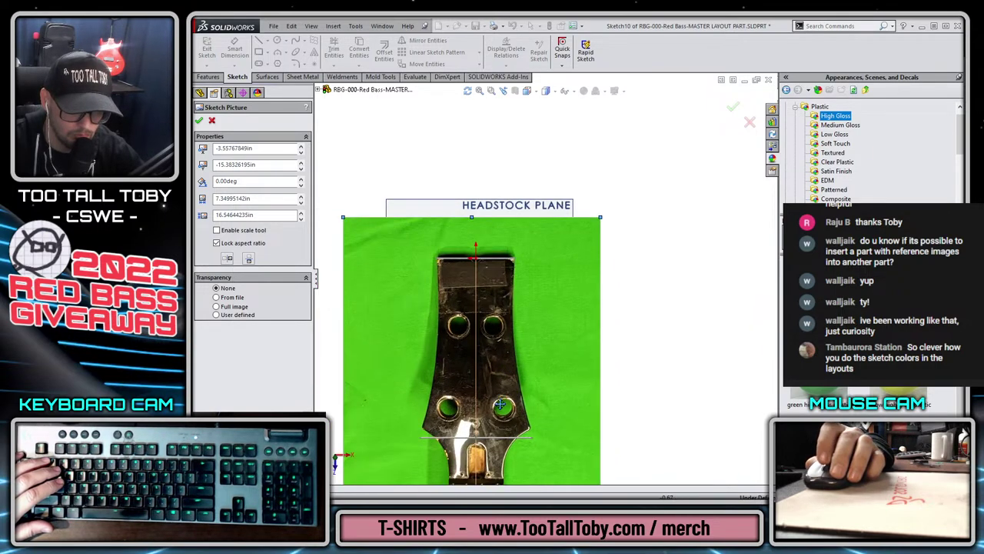
pyautogui.scroll(-3, 497, 448)
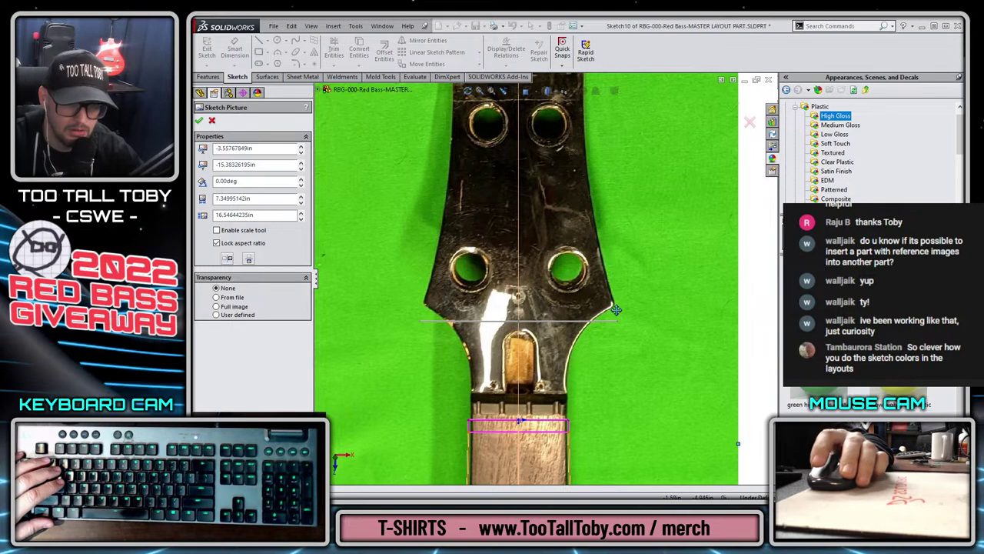
pyautogui.scroll(1, 618, 335)
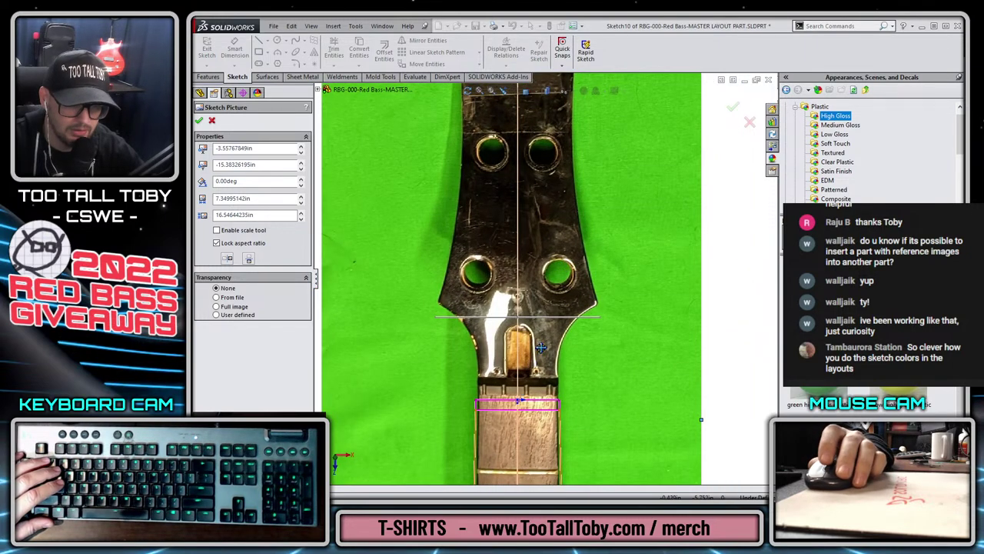
pyautogui.scroll(1, 541, 348)
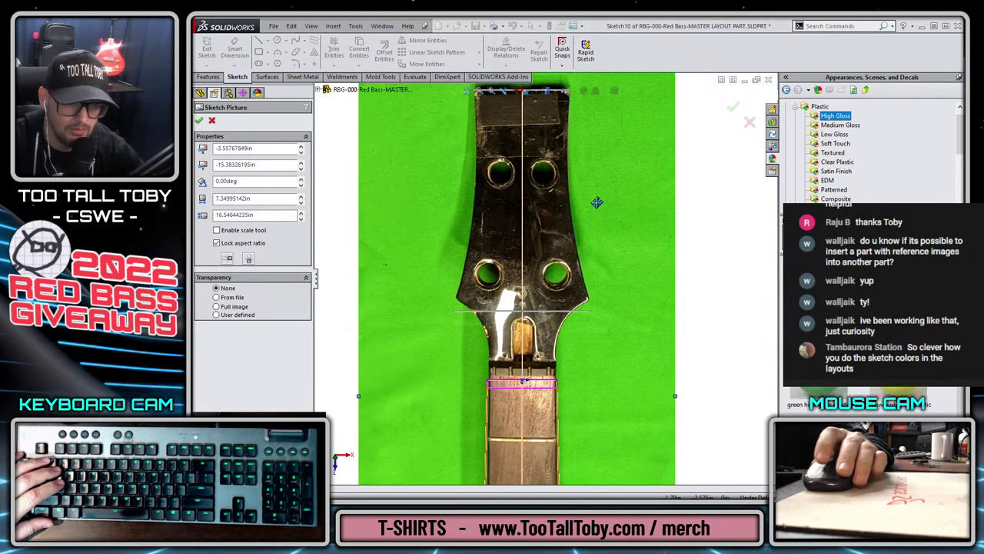
pyautogui.scroll(1, 595, 173)
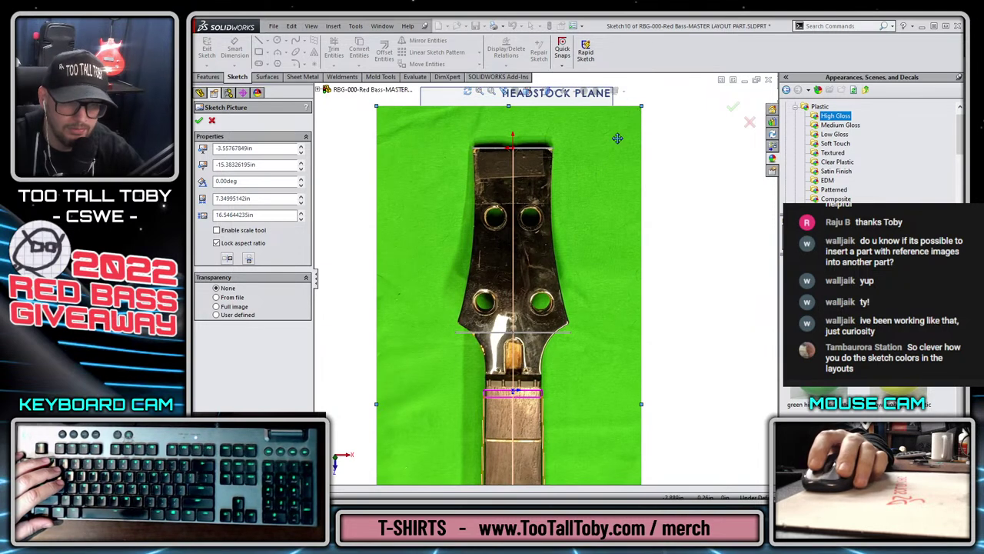
pyautogui.moveTo(617, 138); pyautogui.dragTo(617, 140)
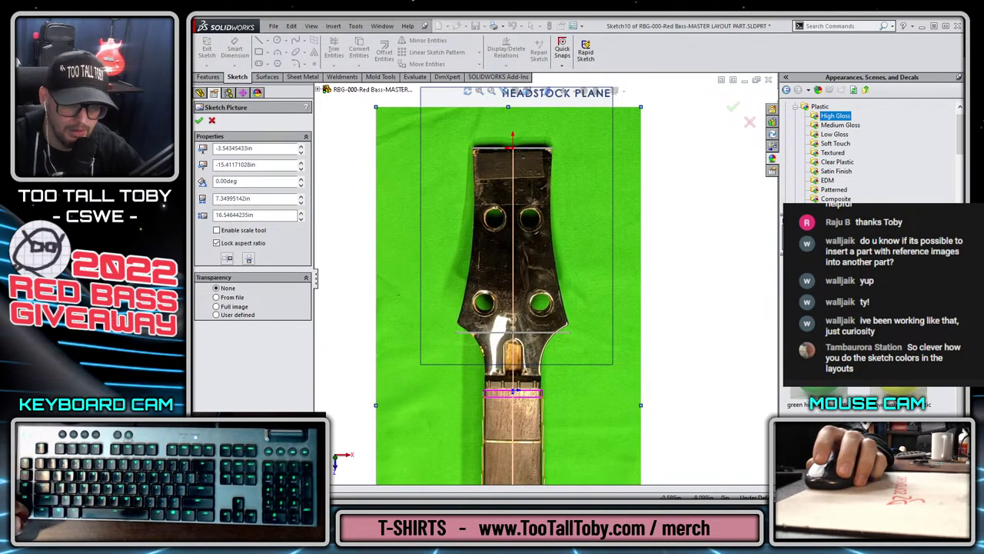
pyautogui.keyDown('ctrl'); pyautogui.moveTo(534, 413); pyautogui.dragTo(535, 359, button='middle'); pyautogui.keyUp('ctrl')
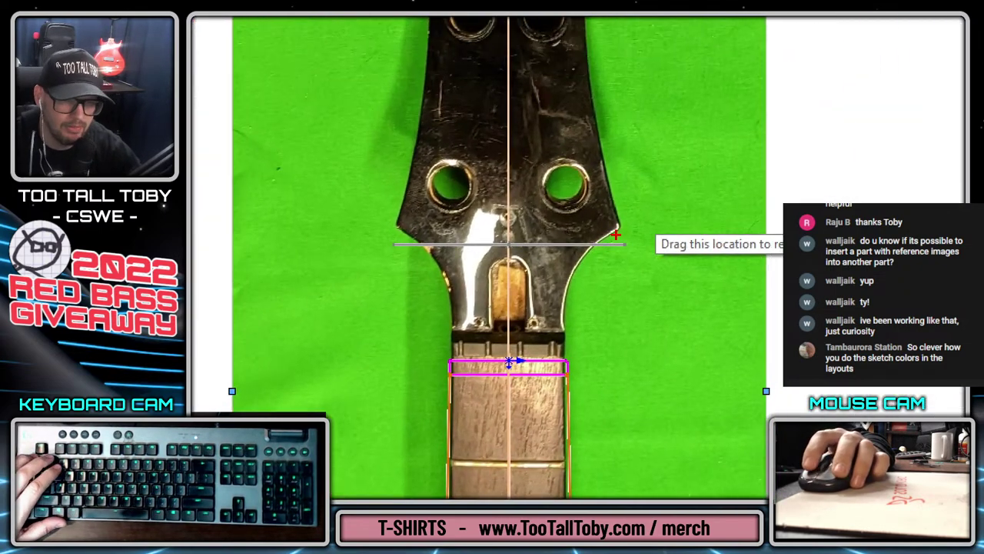
pyautogui.moveTo(622, 248); pyautogui.dragTo(693, 381)
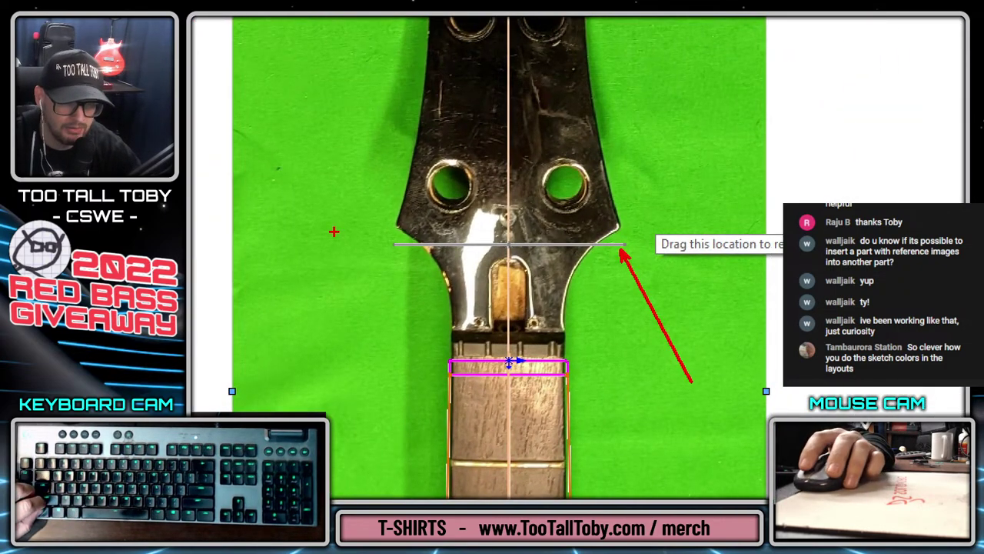
pyautogui.moveTo(626, 245); pyautogui.dragTo(629, 179)
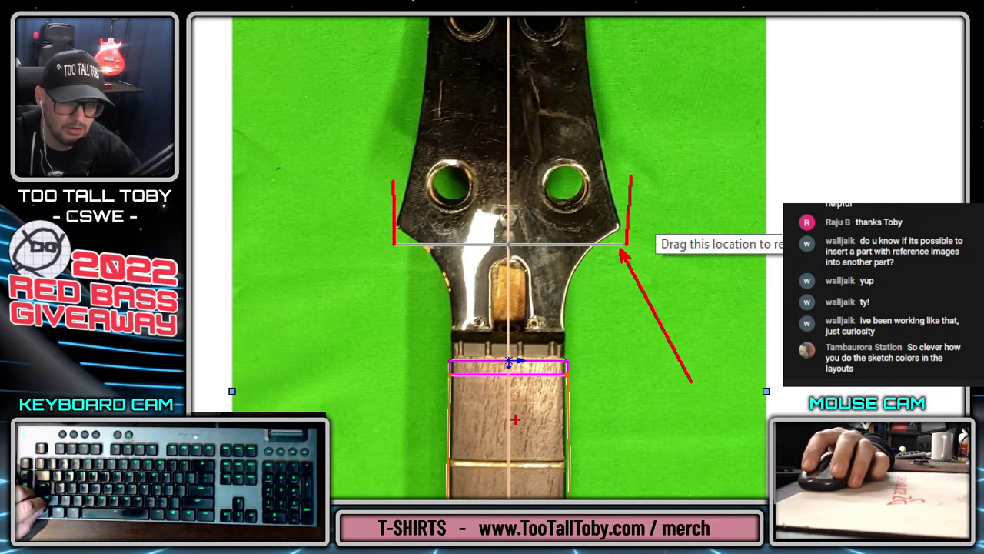
pyautogui.moveTo(430, 343)
pyautogui.mouseDown()
pyautogui.moveTo(519, 349)
pyautogui.moveTo(411, 355)
pyautogui.mouseUp()
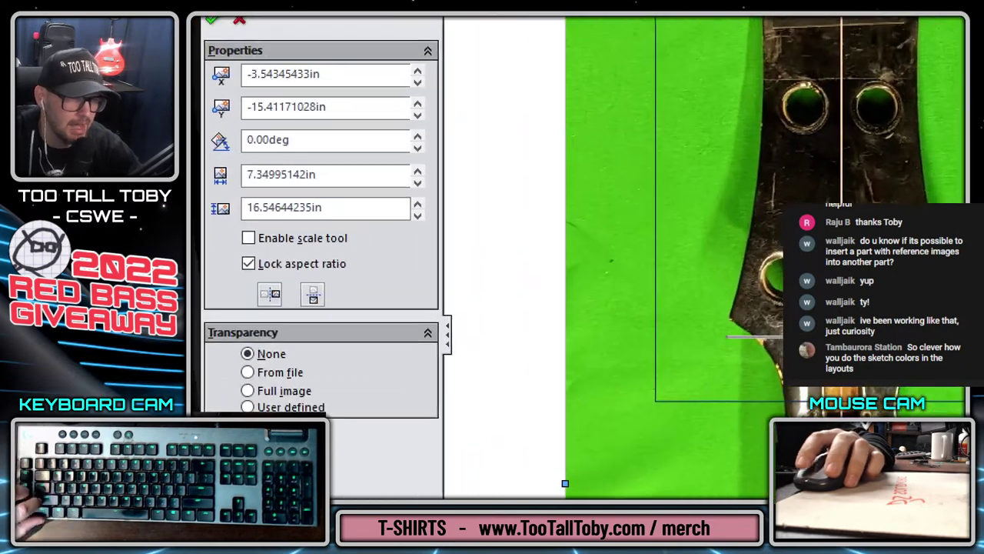
# - Scale the photo up to about 7.49 by 16.86 in and move it to roughly -3.62, -15.65 in
pyautogui.moveTo(355, 263); pyautogui.dragTo(519, 263)
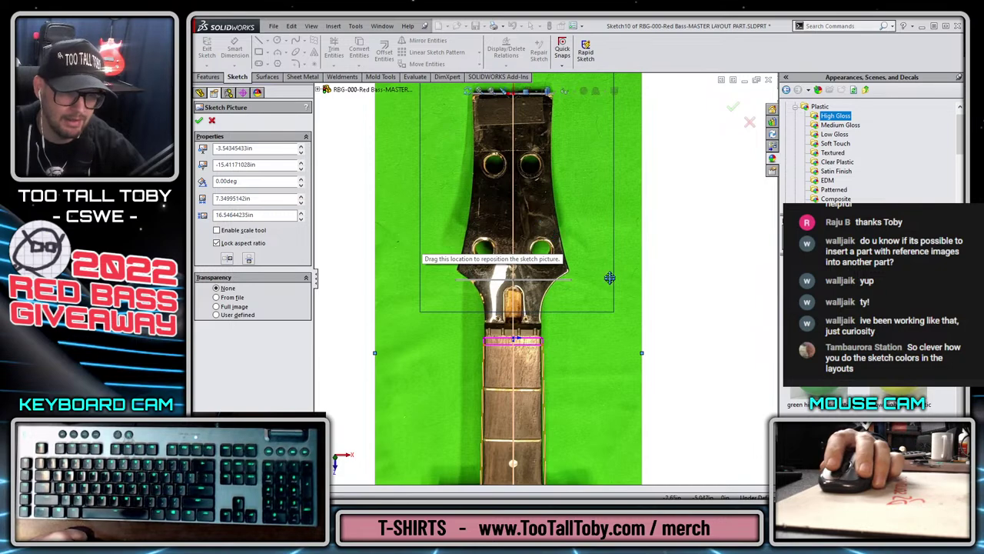
pyautogui.scroll(-3, 583, 136)
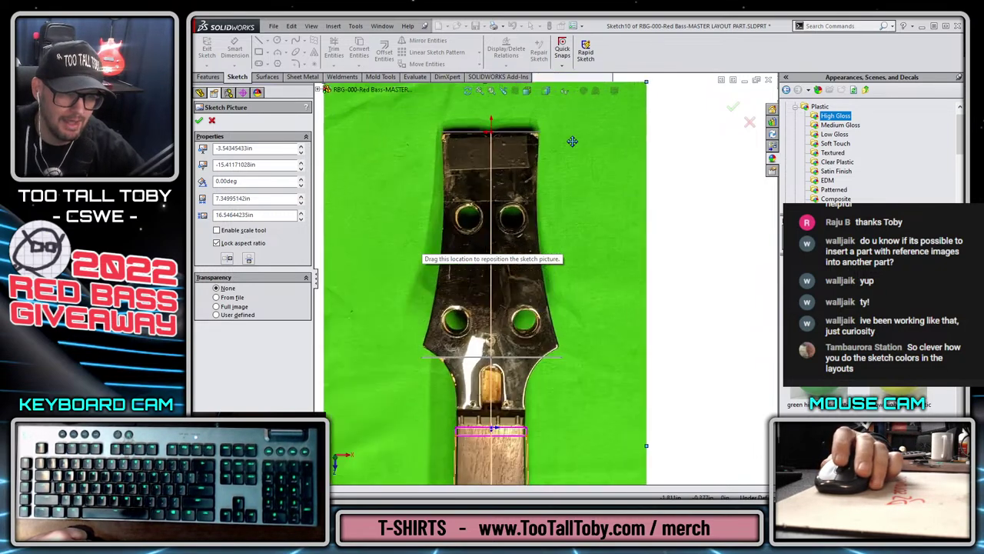
pyautogui.scroll(-1, 592, 77)
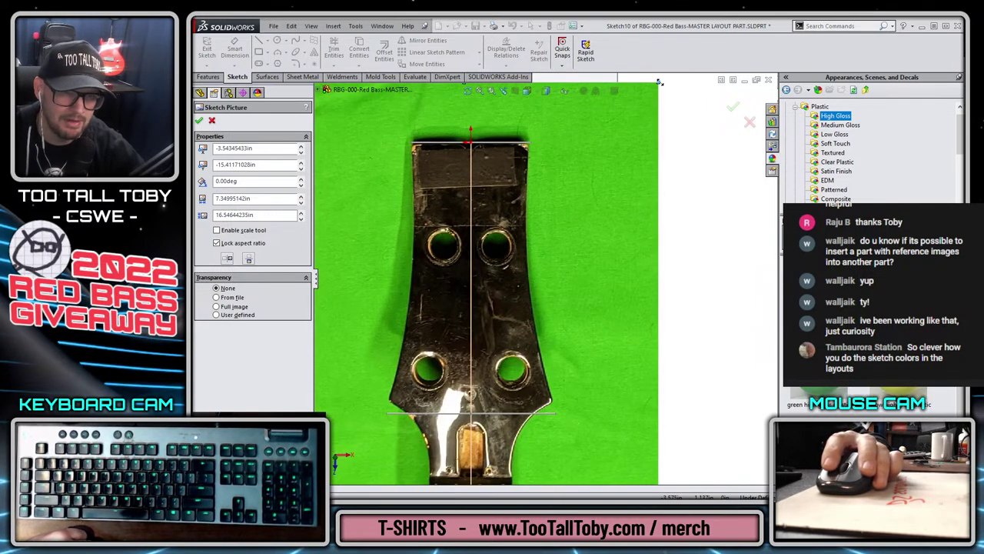
pyautogui.moveTo(659, 82); pyautogui.dragTo(665, 72)
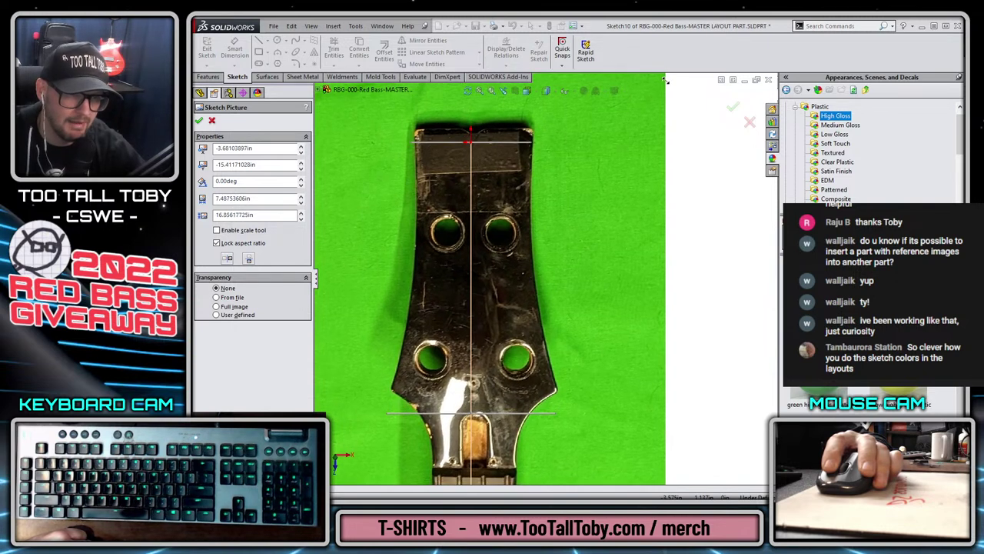
pyautogui.moveTo(623, 115); pyautogui.dragTo(620, 124)
pyautogui.scroll(3, 544, 406)
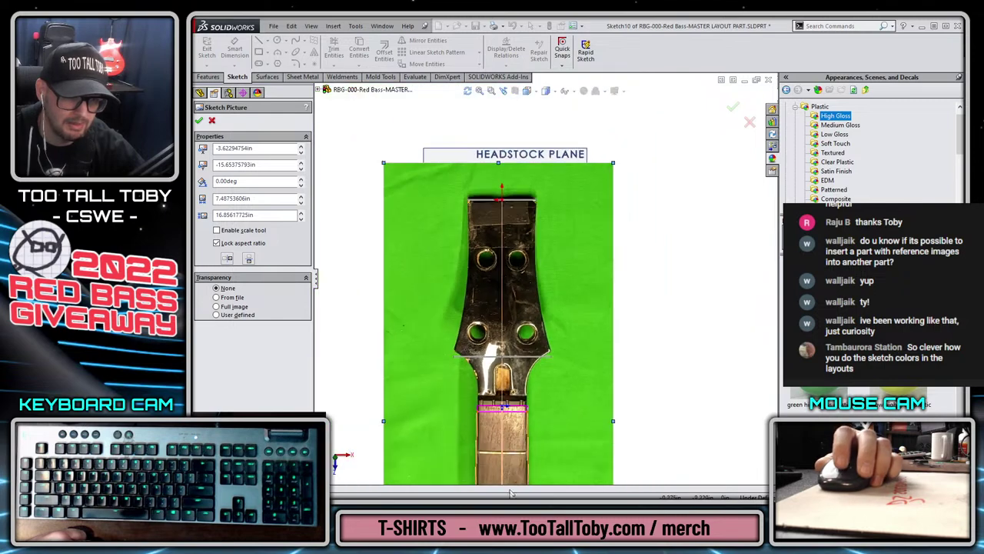
pyautogui.scroll(-2, 529, 412)
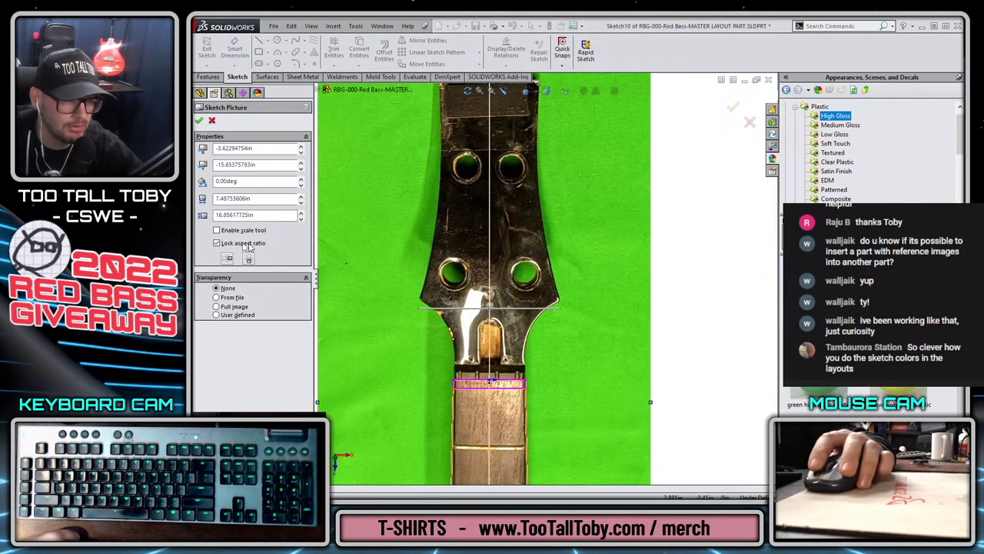
# - Unlock the photo's aspect ratio, stretch its height from the top edge, and re-centre it
pyautogui.click(217, 242)
pyautogui.scroll(1, 507, 358)
pyautogui.scroll(4, 507, 358)
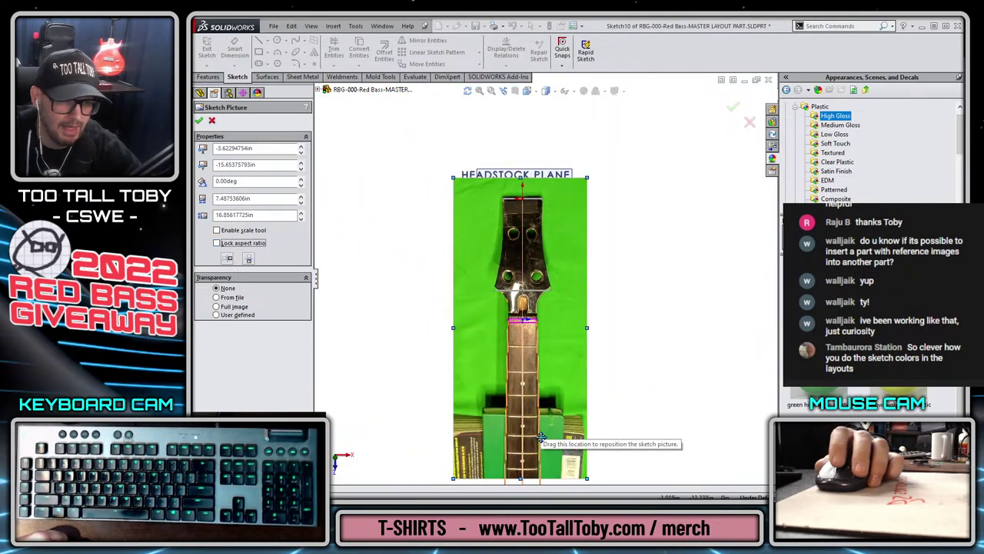
pyautogui.scroll(-4, 526, 237)
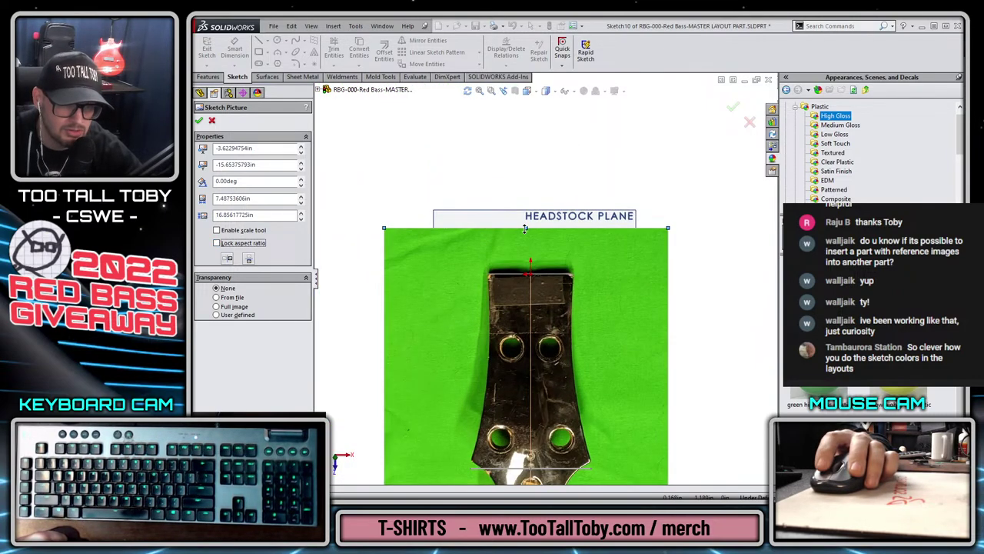
pyautogui.moveTo(525, 229); pyautogui.dragTo(525, 219)
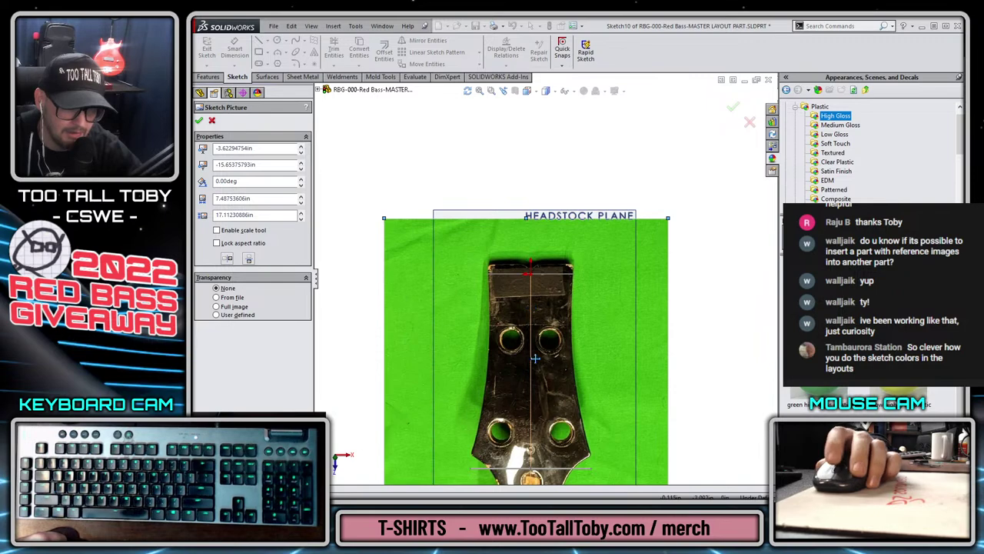
pyautogui.scroll(1, 563, 412)
pyautogui.scroll(-1, 564, 413)
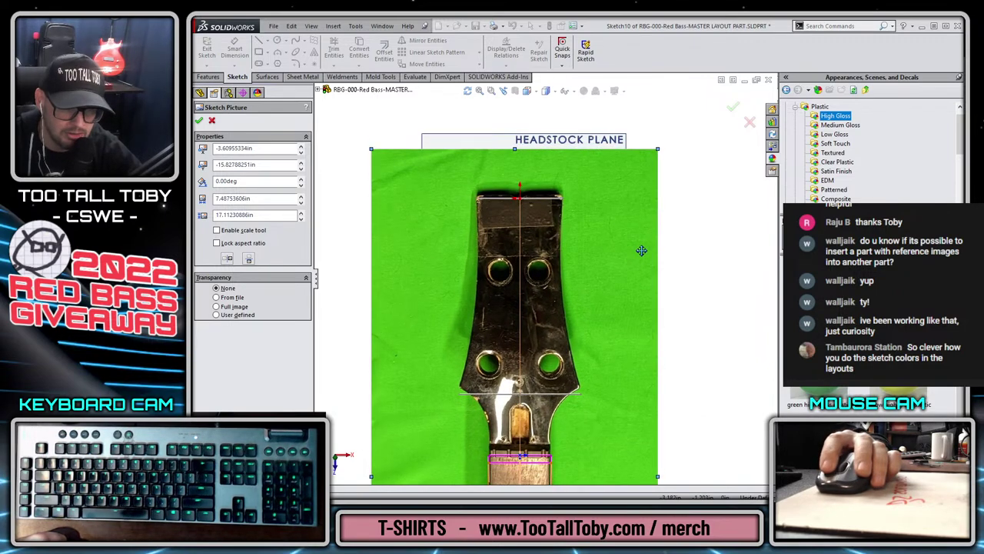
pyautogui.moveTo(641, 254); pyautogui.dragTo(642, 254)
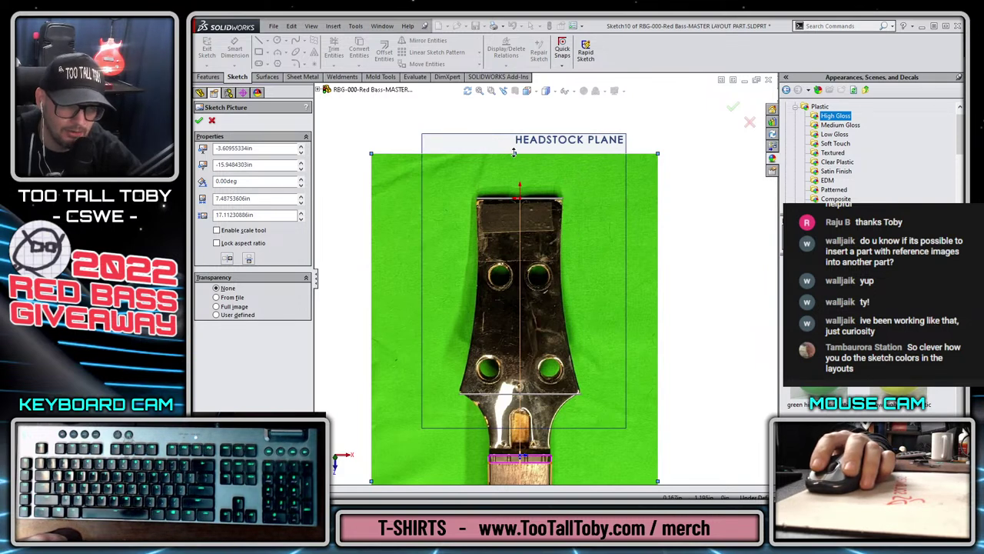
pyautogui.moveTo(513, 152); pyautogui.dragTo(515, 154)
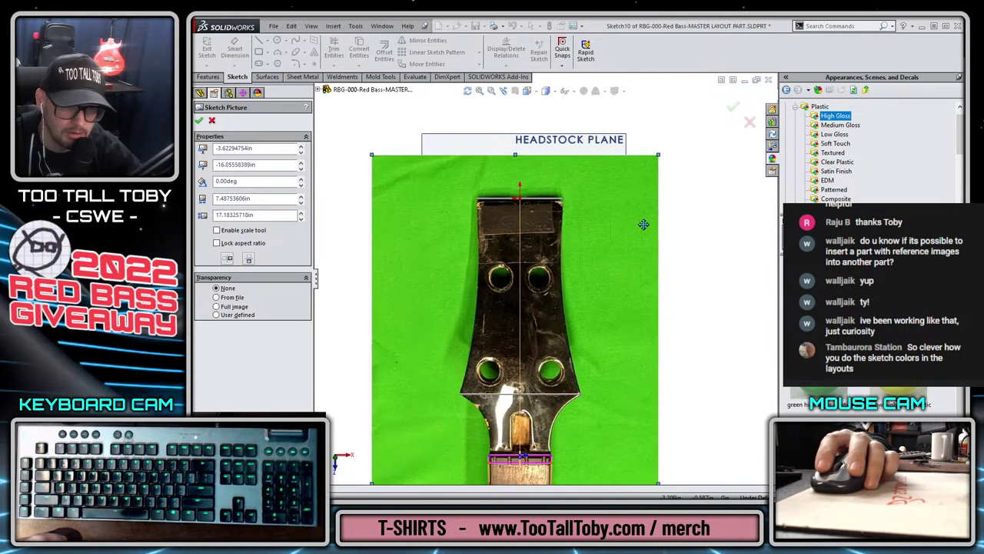
pyautogui.moveTo(644, 224); pyautogui.dragTo(643, 222)
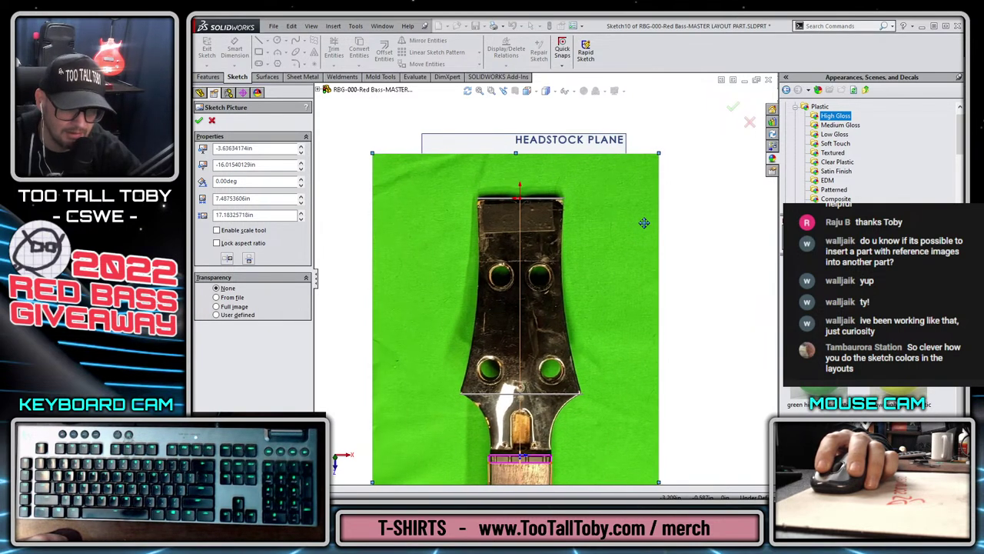
# - Stretch the photo to about 7.49 by 17.45 in at -3.63, -16.24, accept, and exit Sketch10
pyautogui.scroll(-2, 542, 431)
pyautogui.scroll(-1, 543, 431)
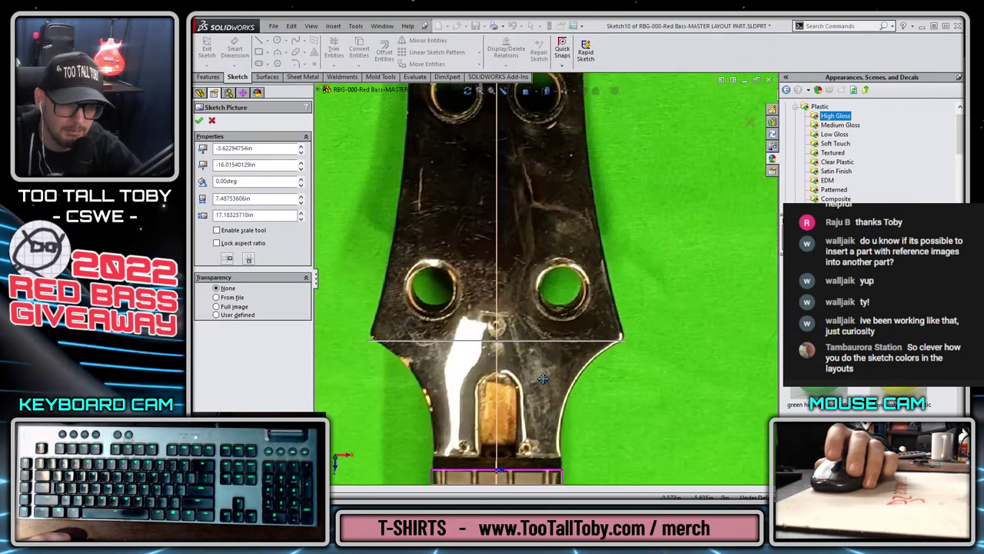
pyautogui.scroll(3, 572, 416)
pyautogui.scroll(-2, 568, 175)
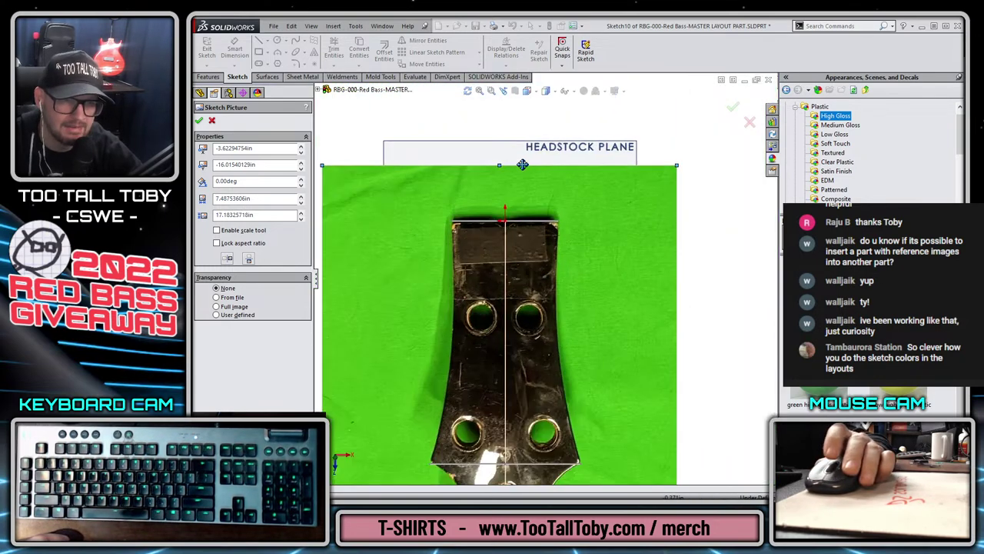
pyautogui.moveTo(499, 165); pyautogui.dragTo(499, 164)
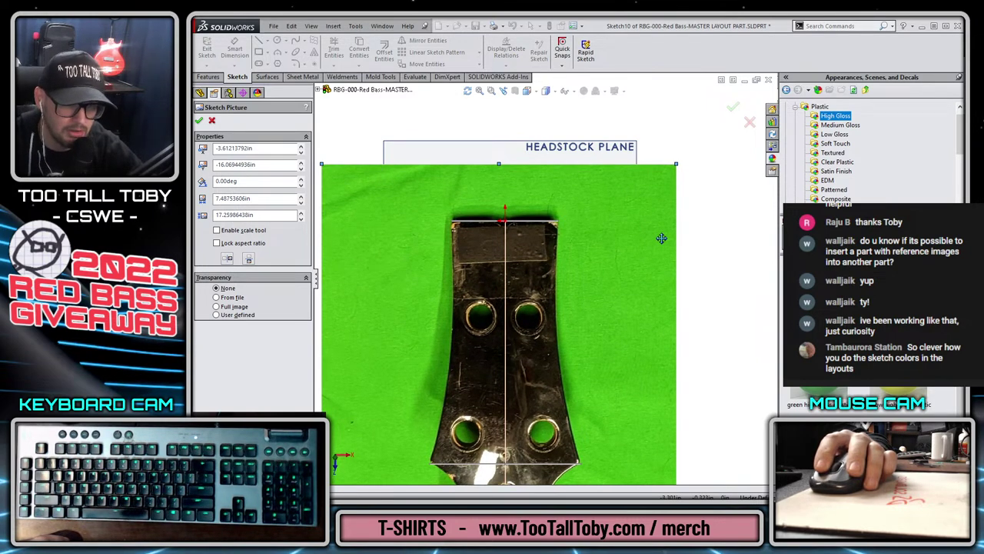
pyautogui.press('f')
pyautogui.scroll(-3, 550, 321)
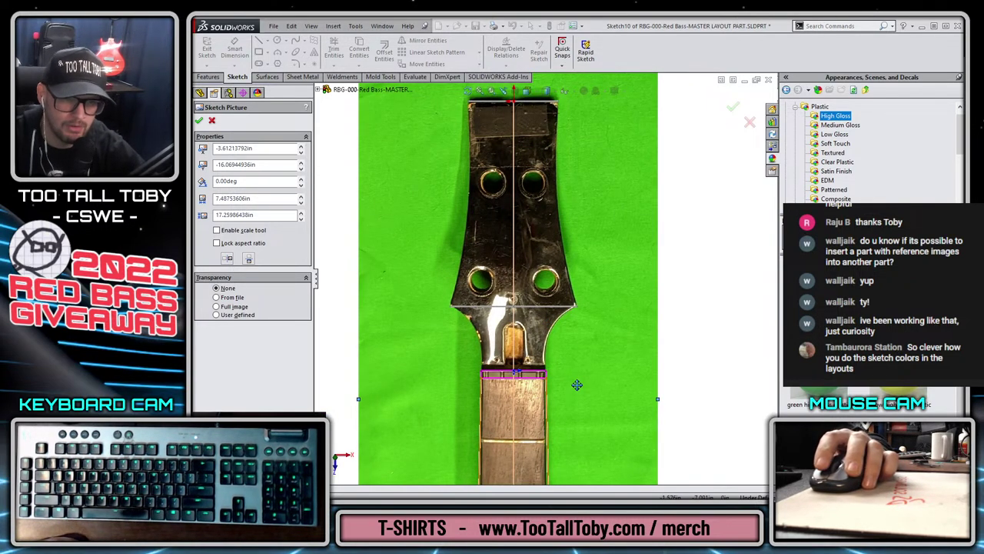
pyautogui.scroll(3, 532, 154)
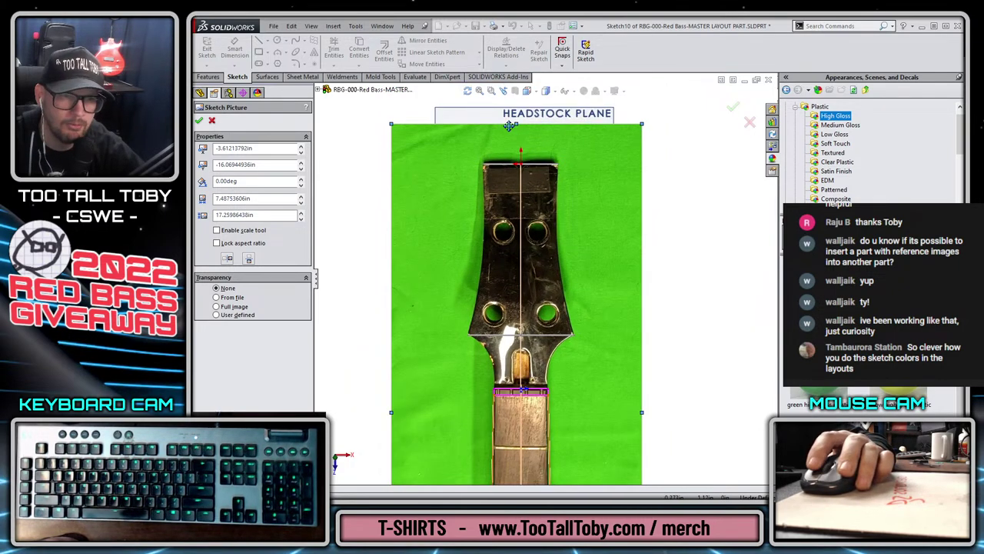
pyautogui.moveTo(509, 124); pyautogui.dragTo(509, 118)
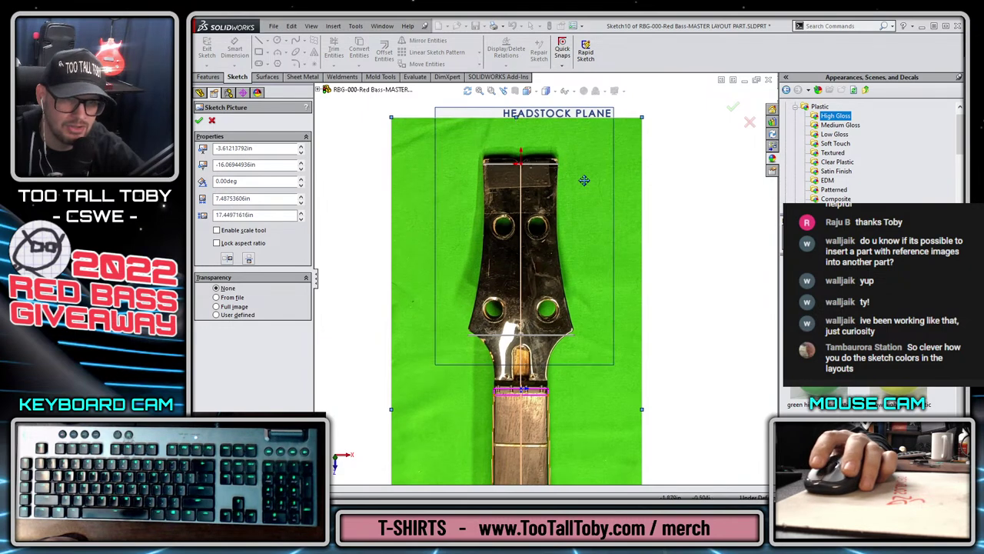
pyautogui.moveTo(620, 184); pyautogui.dragTo(620, 189)
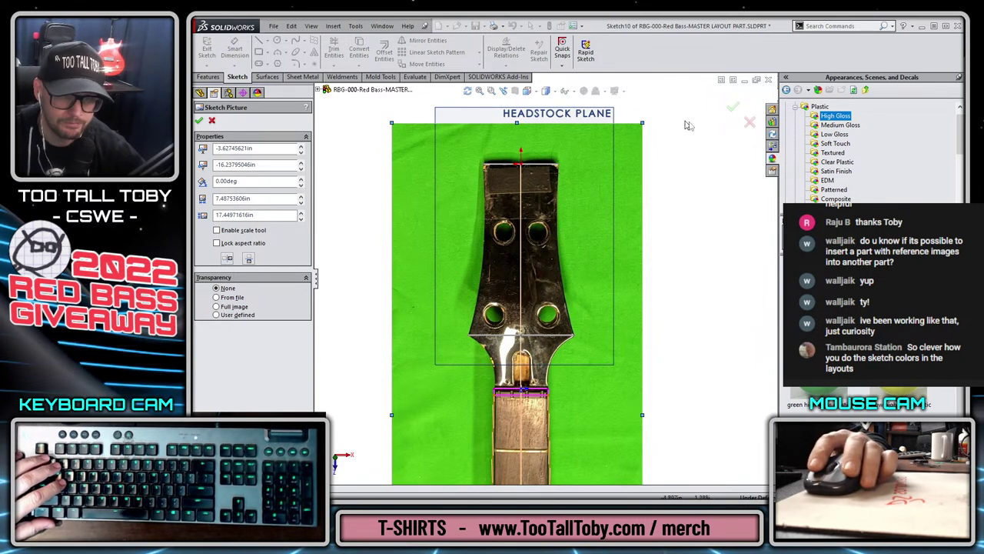
pyautogui.click(731, 108)
pyautogui.click(730, 109)
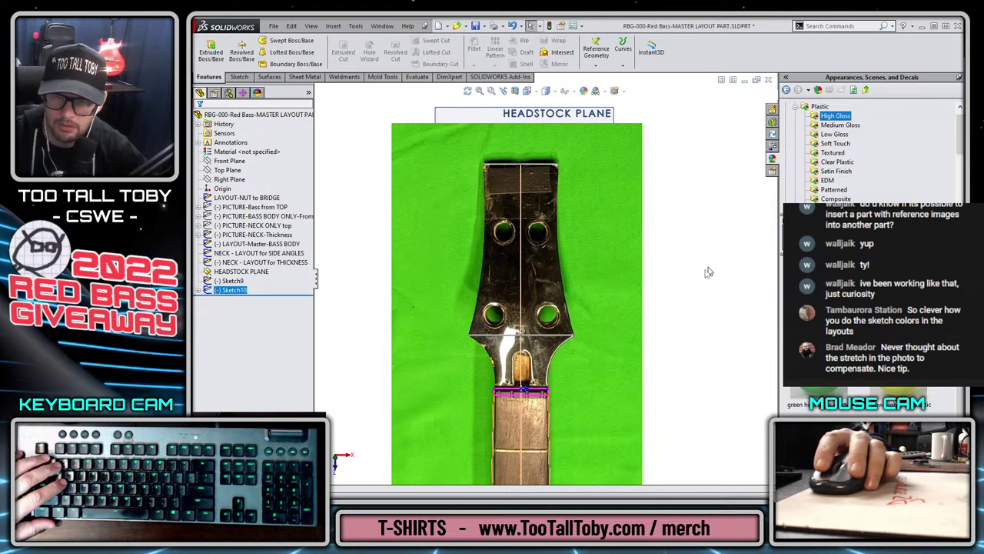
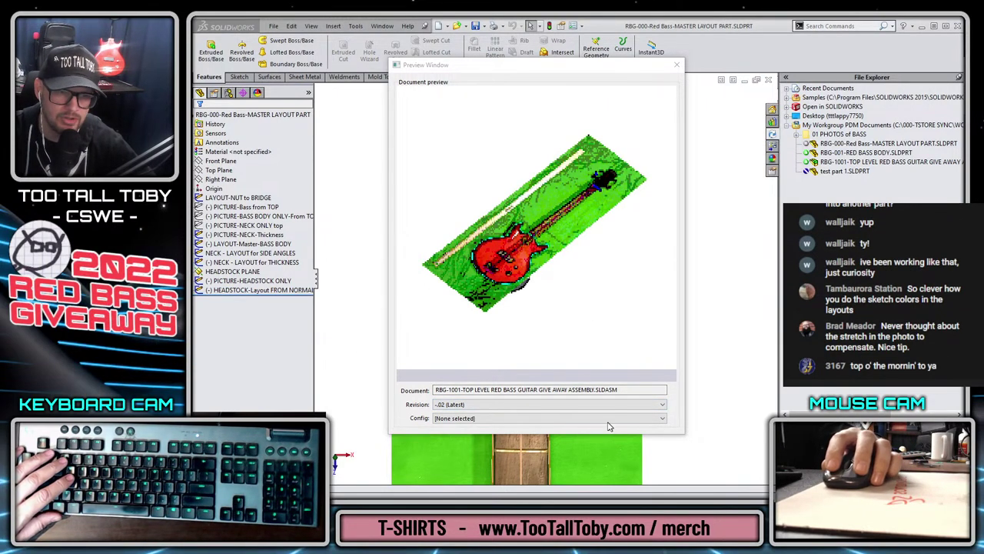
# - Preview revision -01, then -02 (Latest), leaving -02 selected in the Revision dropdown
pyautogui.click(539, 404)
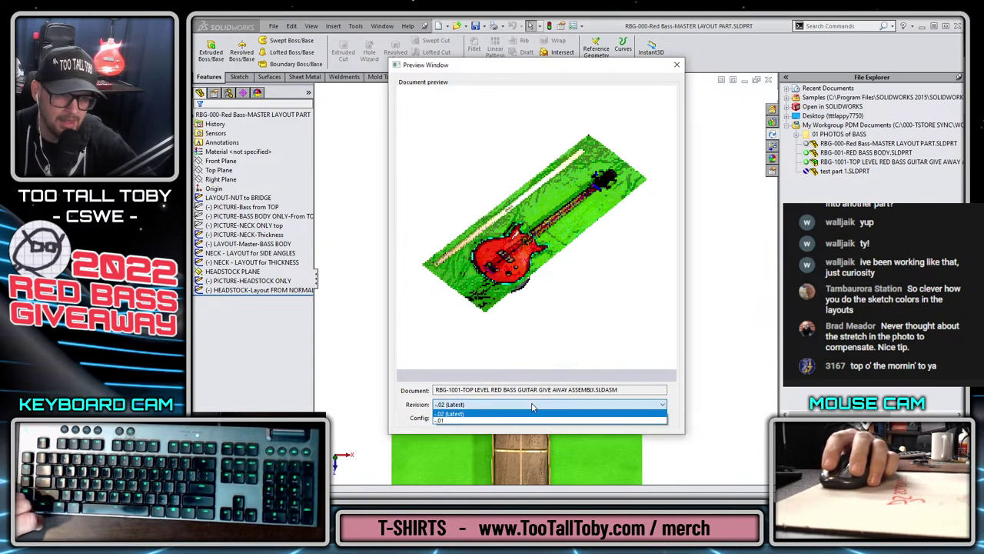
pyautogui.click(472, 421)
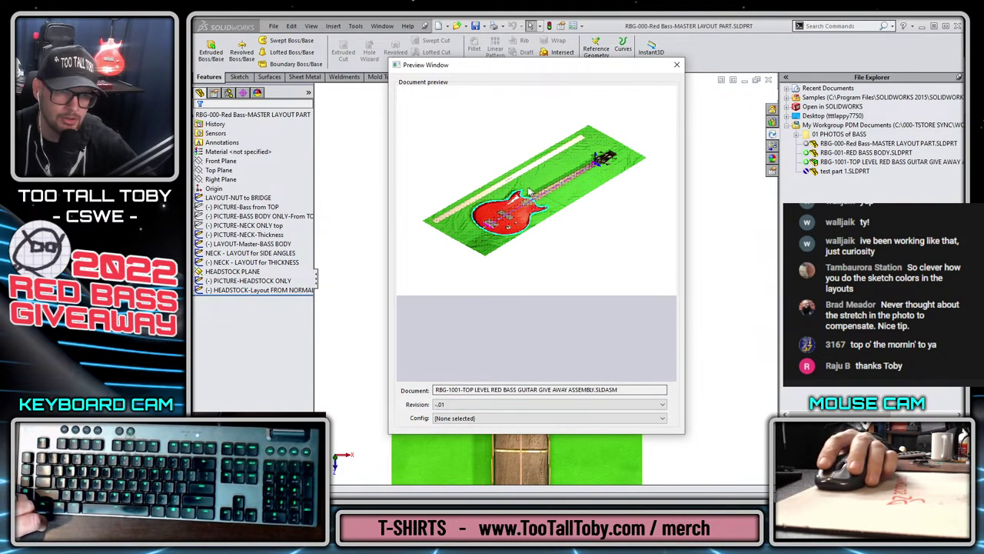
pyautogui.click(460, 405)
pyautogui.click(455, 414)
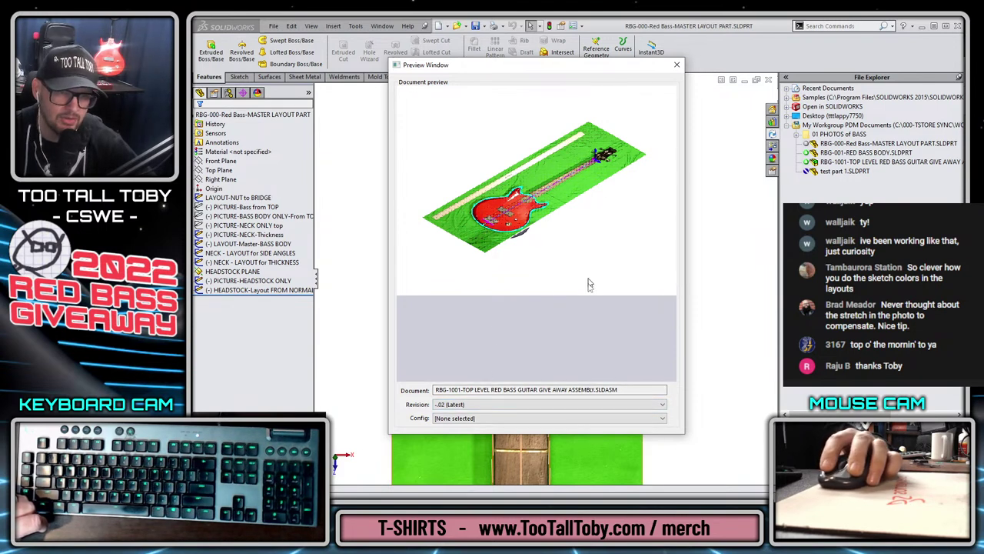
pyautogui.click(561, 405)
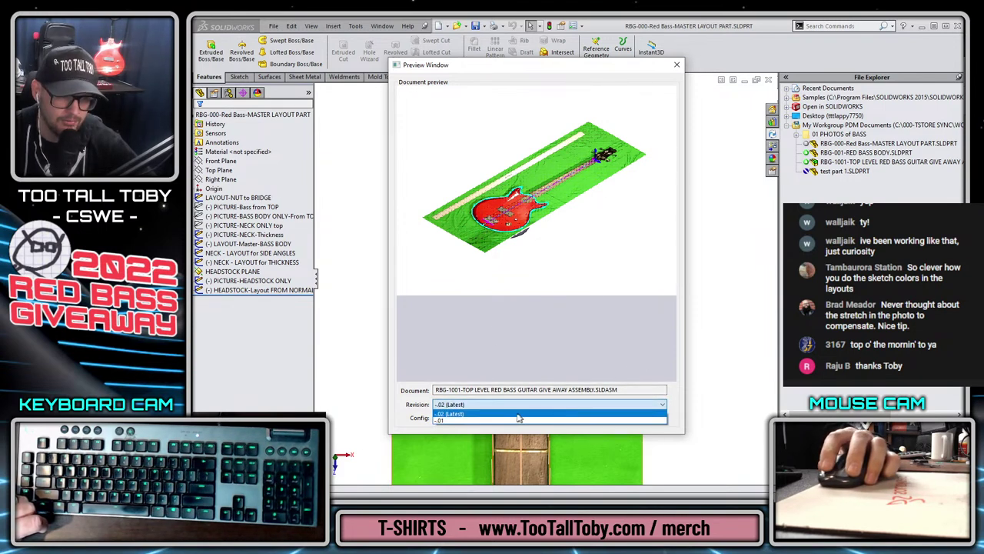
pyautogui.click(519, 415)
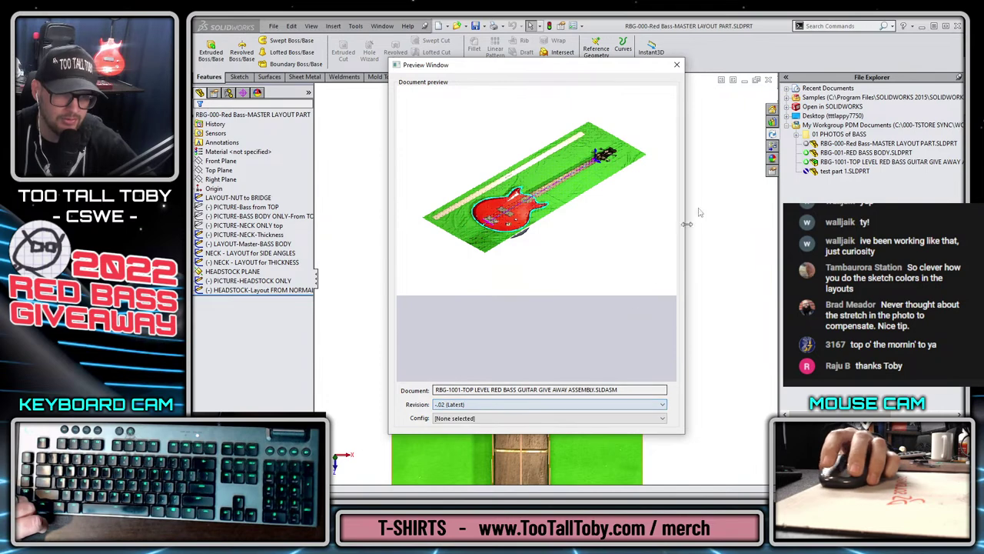
# - Close the preview and edit the HEADSTOCK-Layout FROM NORMAL sketch, viewed normal to its plane
pyautogui.click(677, 65)
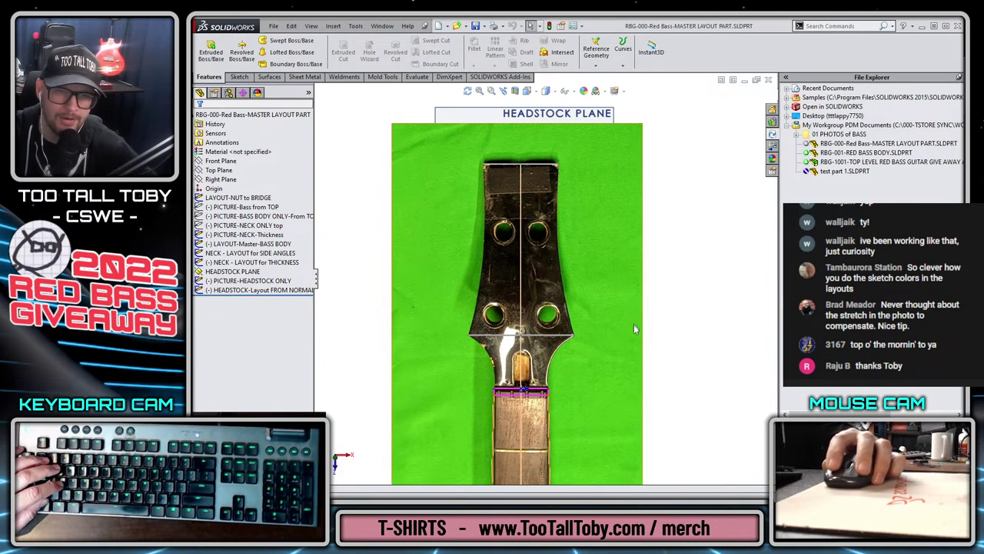
pyautogui.scroll(5, 670, 352)
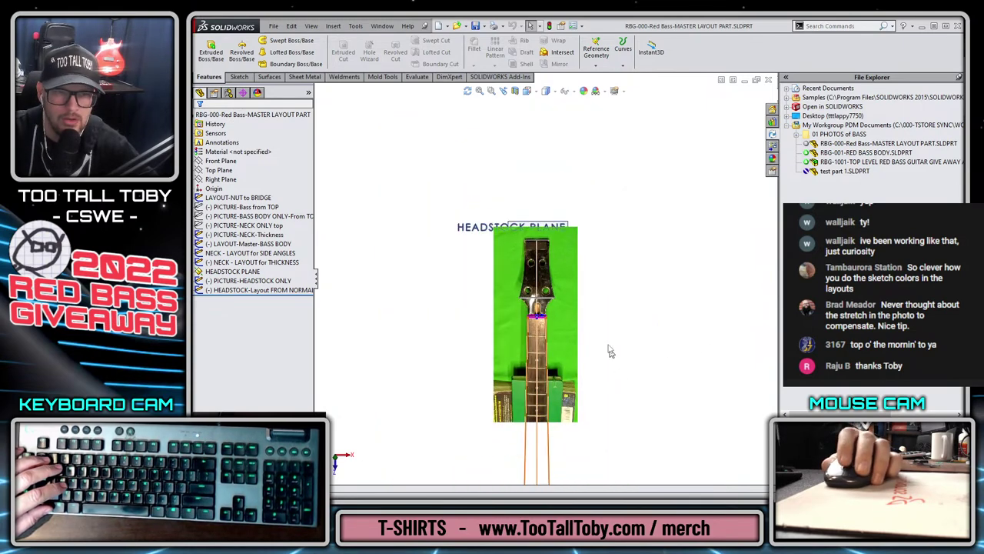
pyautogui.scroll(-5, 462, 240)
pyautogui.hotkey('ctrl', '8')
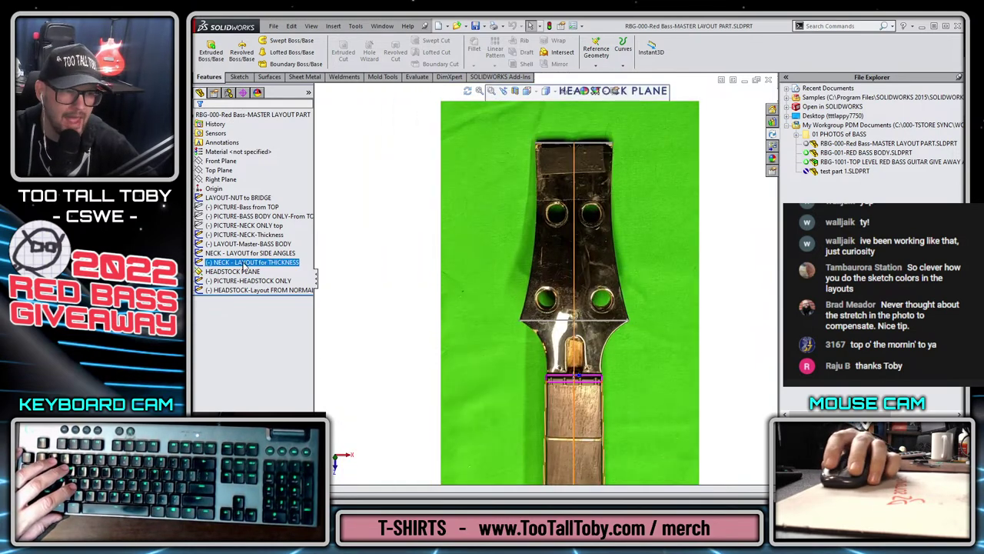
pyautogui.click(244, 291)
pyautogui.rightClick(245, 291)
pyautogui.click(251, 258)
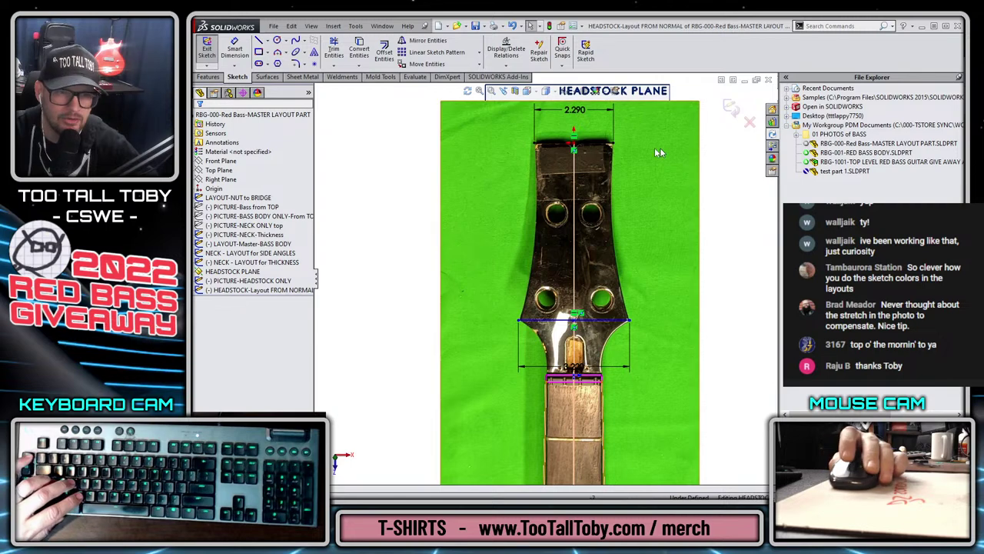
# - Dimension the headstock length between its top and bottom lines as 5.050
pyautogui.press('s')
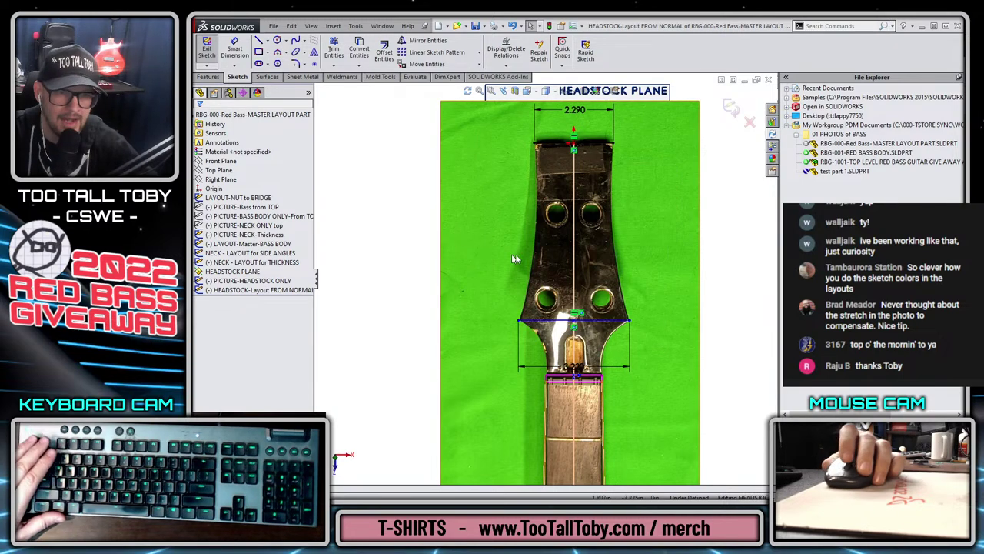
pyautogui.scroll(-1, 584, 108)
pyautogui.press('s')
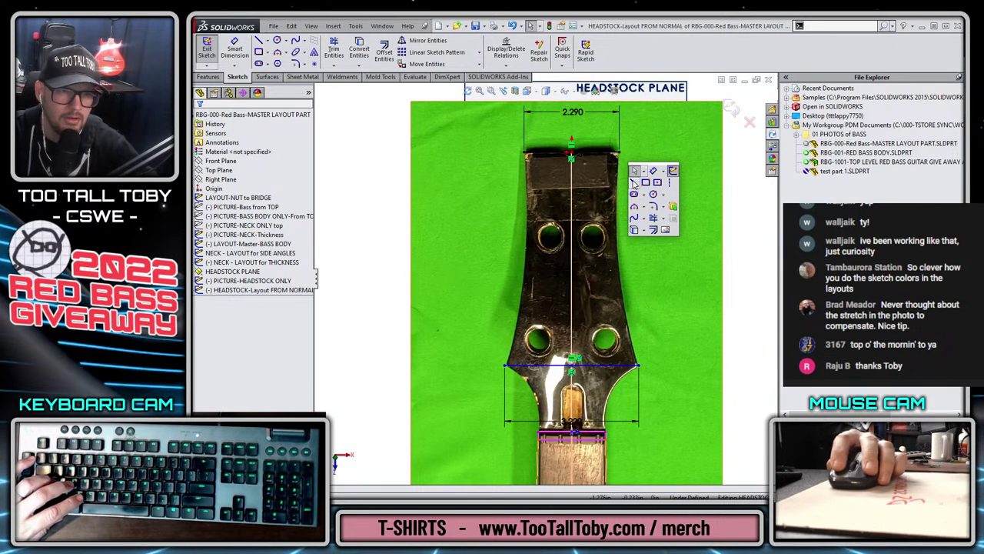
pyautogui.click(634, 182)
pyautogui.press('s')
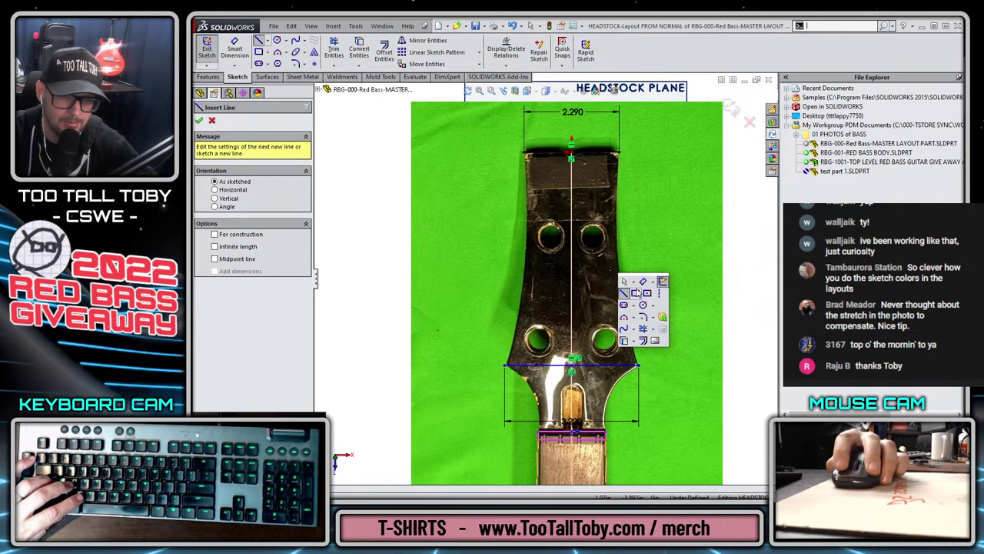
pyautogui.click(642, 282)
pyautogui.click(615, 152)
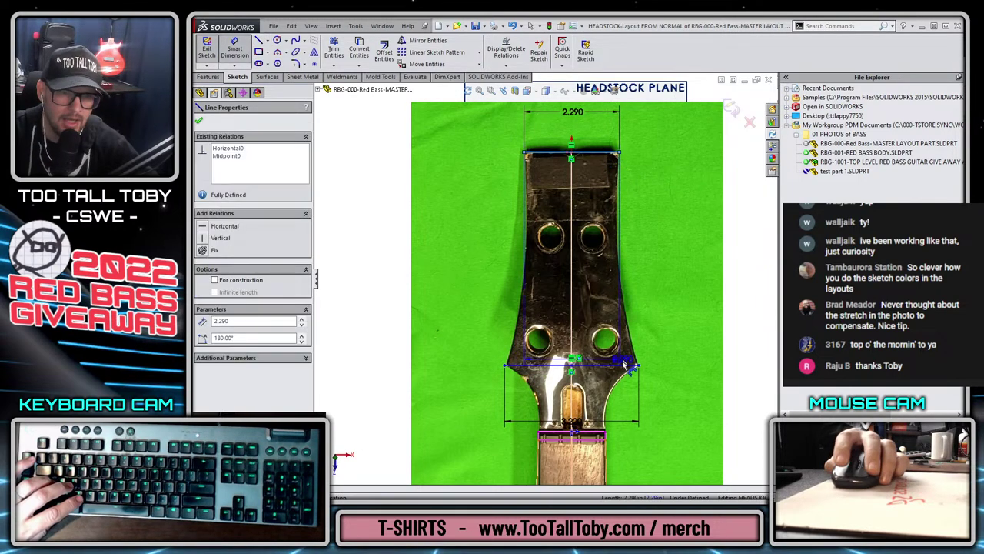
pyautogui.click(626, 367)
pyautogui.click(754, 283)
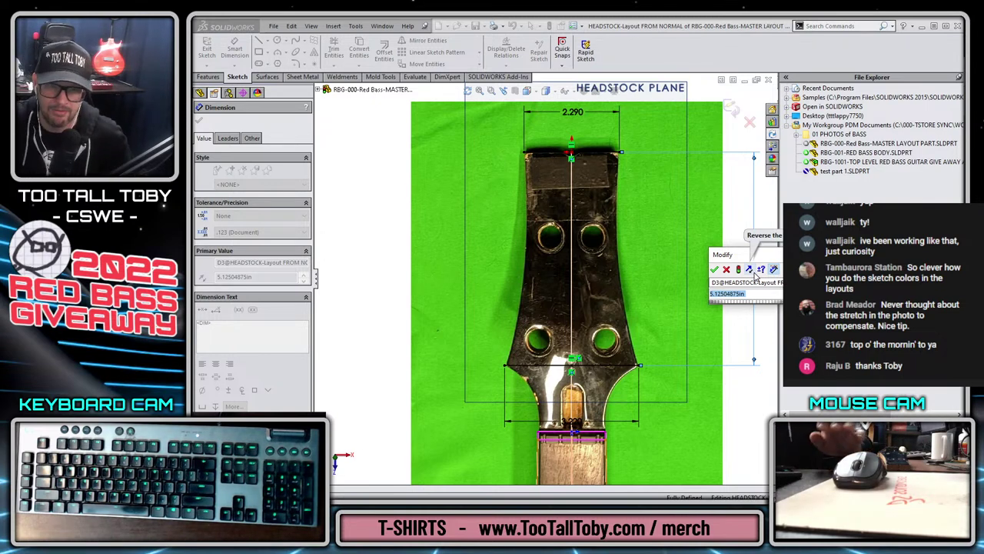
pyautogui.press('Return')
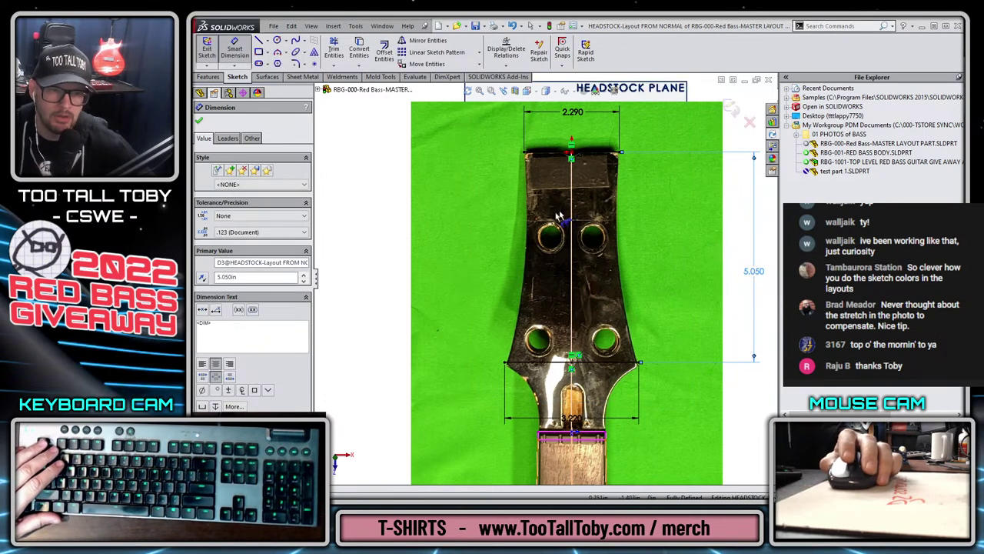
# - Trace the headstock's left edge with a bowed spline, then exit the sketch
pyautogui.click(278, 52)
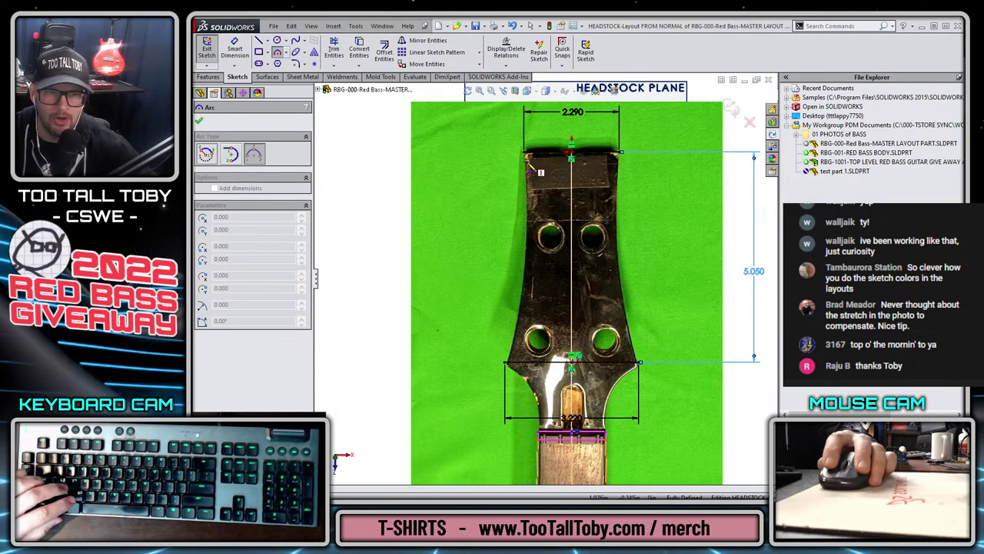
pyautogui.press('Escape')
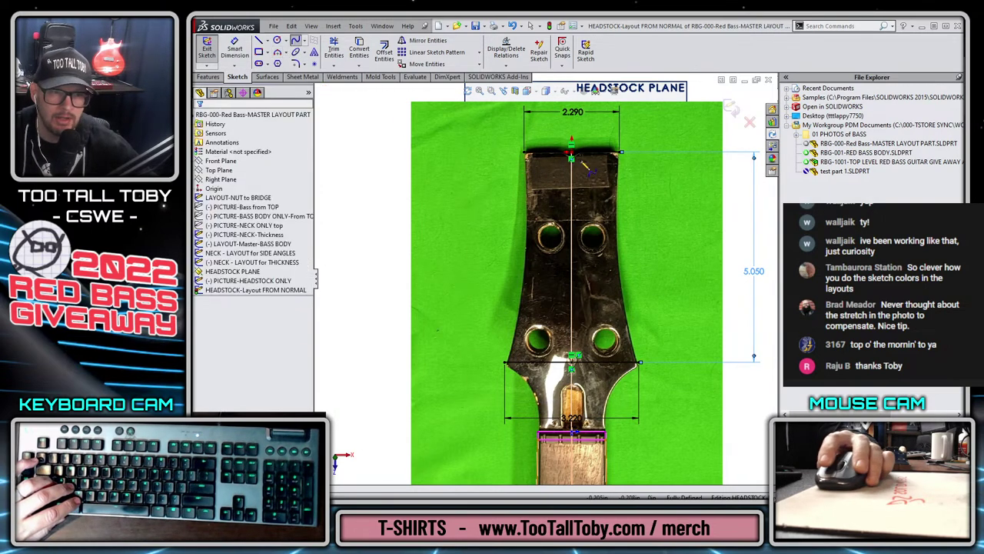
pyautogui.press('s')
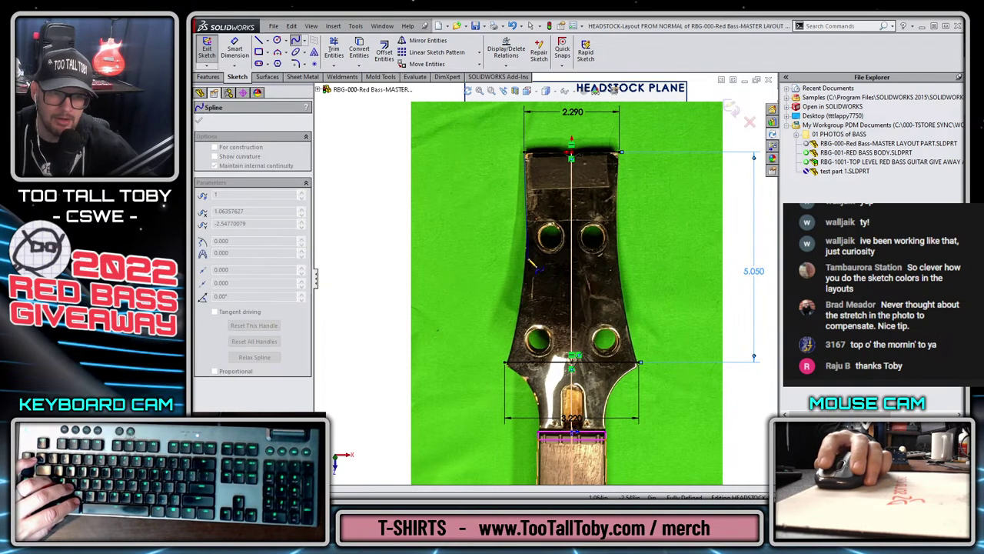
pyautogui.click(523, 154)
pyautogui.click(505, 361)
pyautogui.press('Escape')
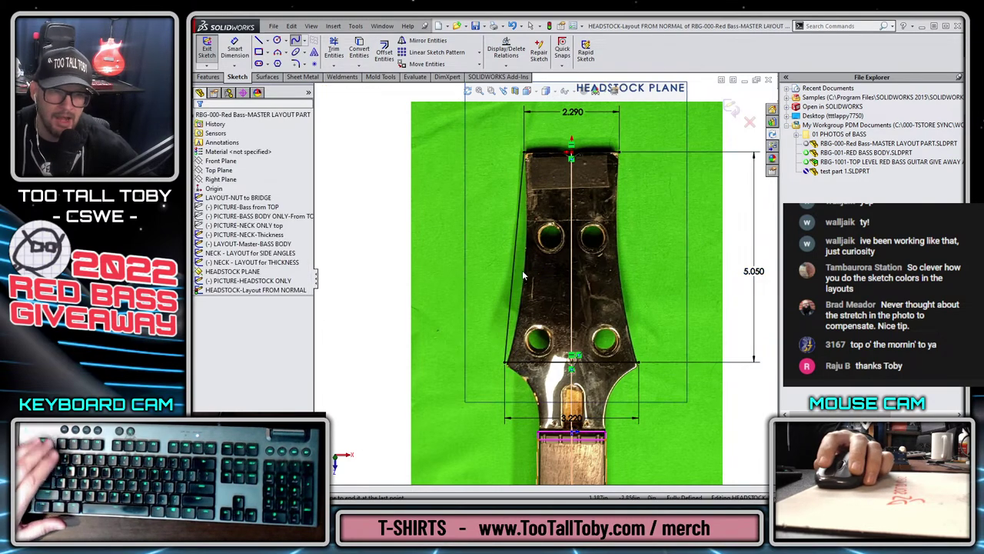
pyautogui.click(519, 214)
pyautogui.moveTo(518, 214); pyautogui.dragTo(522, 312)
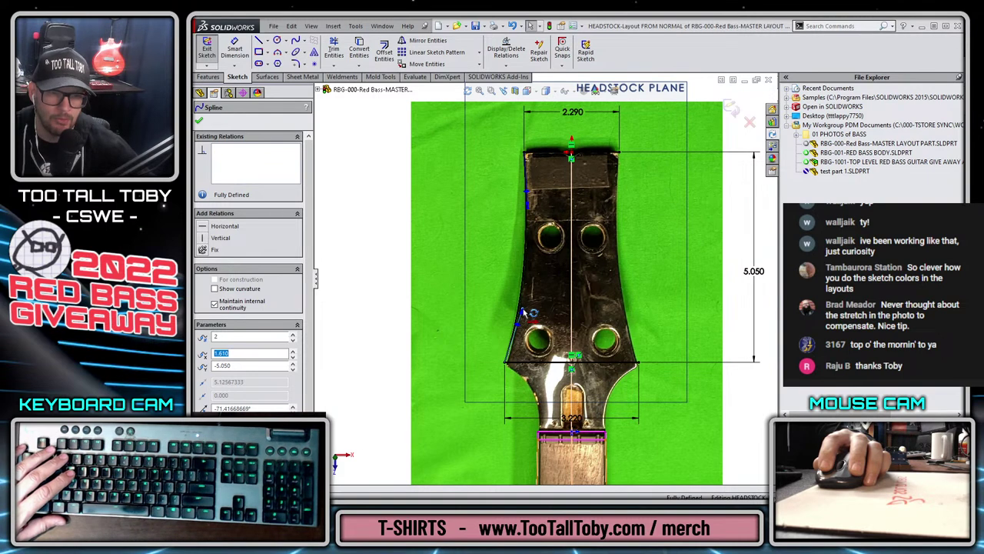
pyautogui.moveTo(523, 311); pyautogui.dragTo(523, 311)
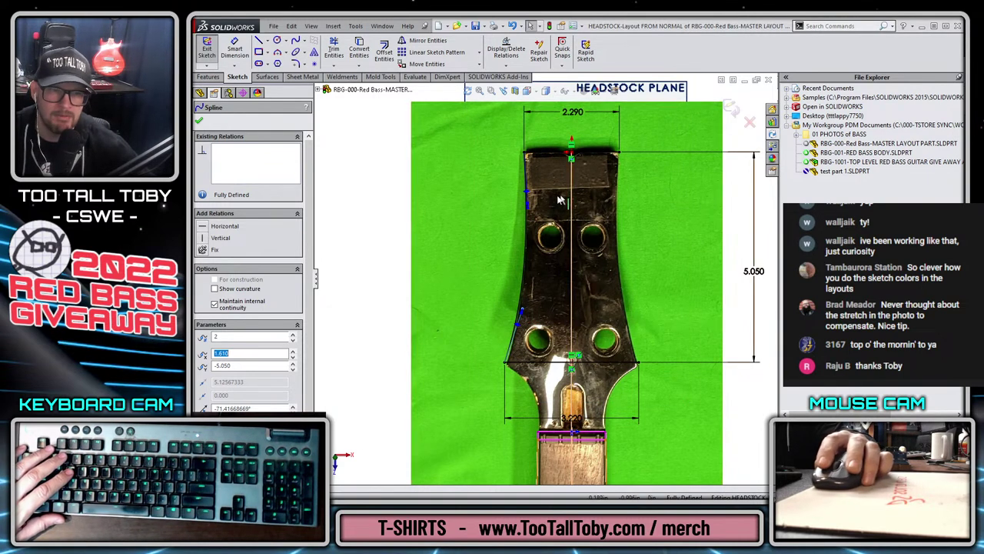
pyautogui.click(732, 107)
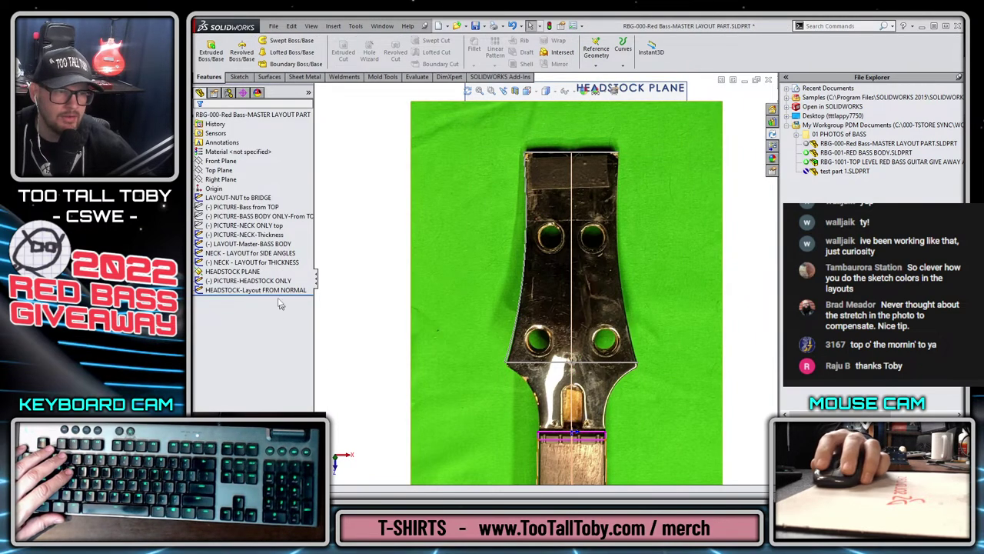
# - Set the PICTURE-HEADSTOCK ONLY photo to whole-image transparency 0.40
pyautogui.click(257, 282)
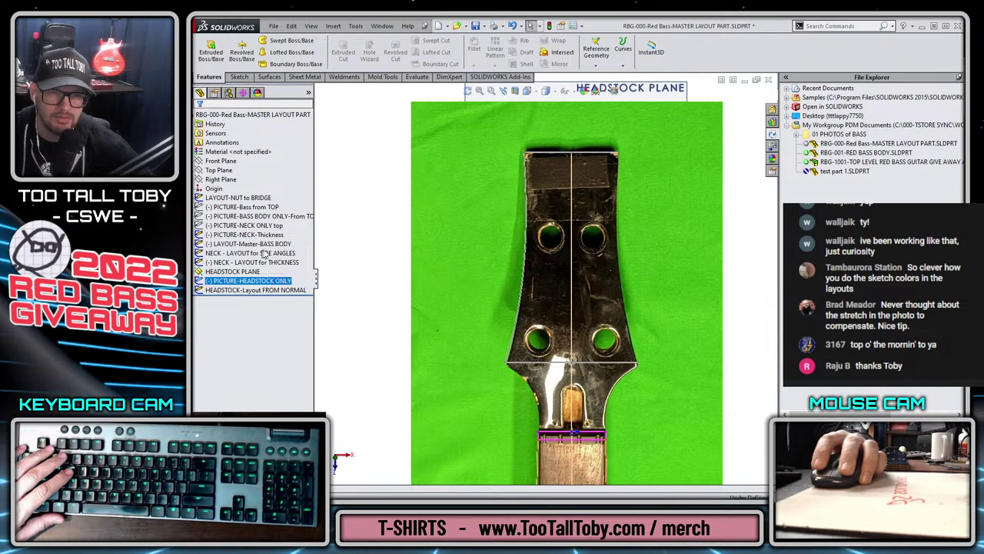
pyautogui.click(264, 253)
pyautogui.click(438, 221)
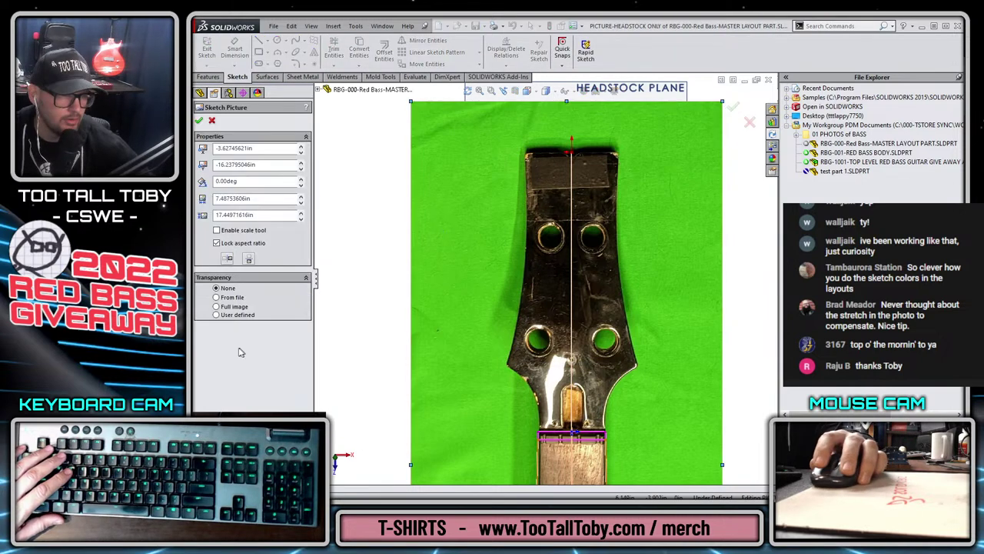
pyautogui.click(229, 306)
pyautogui.click(243, 341)
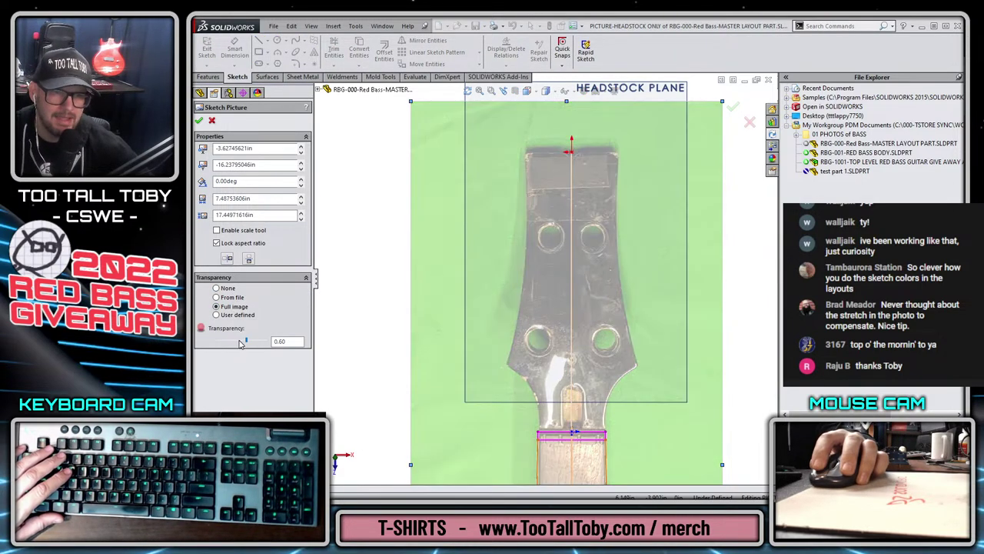
pyautogui.moveTo(240, 343); pyautogui.dragTo(237, 343)
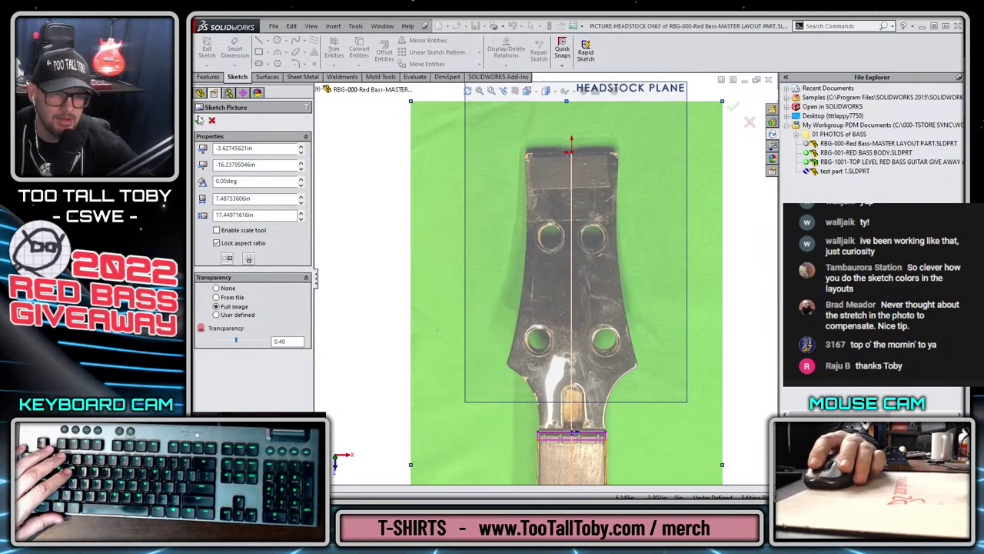
pyautogui.press('Return')
pyautogui.hotkey('ctrl', 'b')
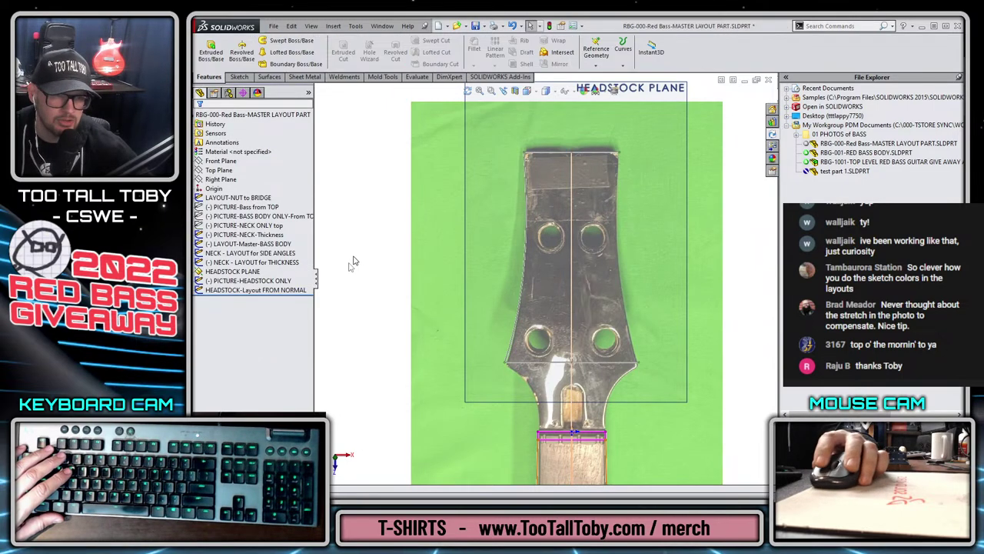
# - Reopen the HEADSTOCK-Layout FROM NORMAL sketch for editing
pyautogui.click(261, 290)
pyautogui.keyDown('ctrl'); pyautogui.click(266, 280); pyautogui.keyUp('ctrl')
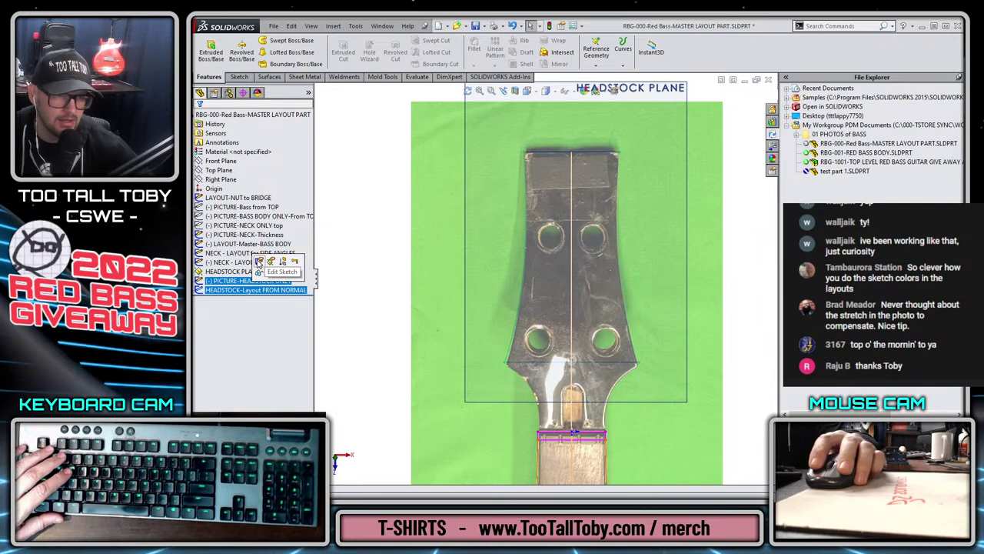
pyautogui.click(259, 262)
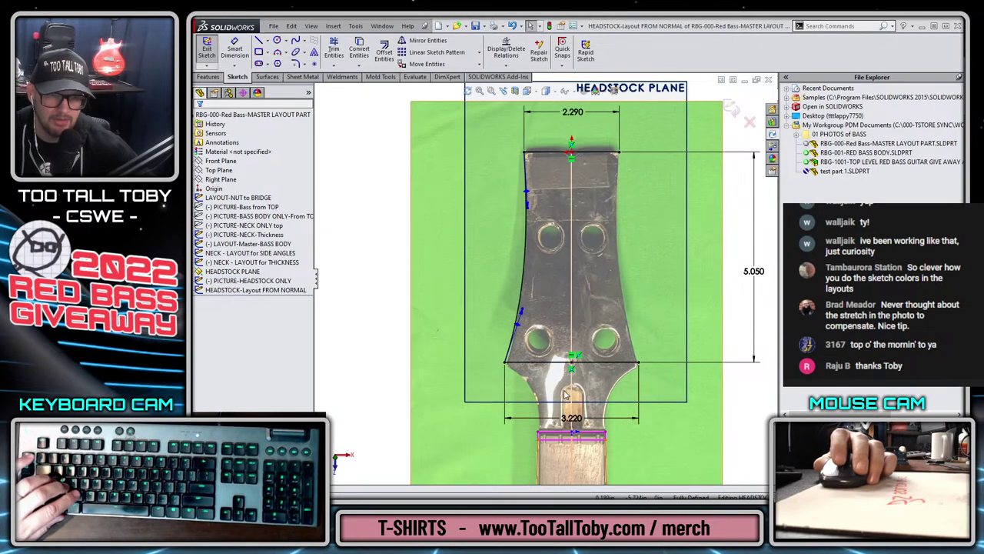
pyautogui.click(542, 359)
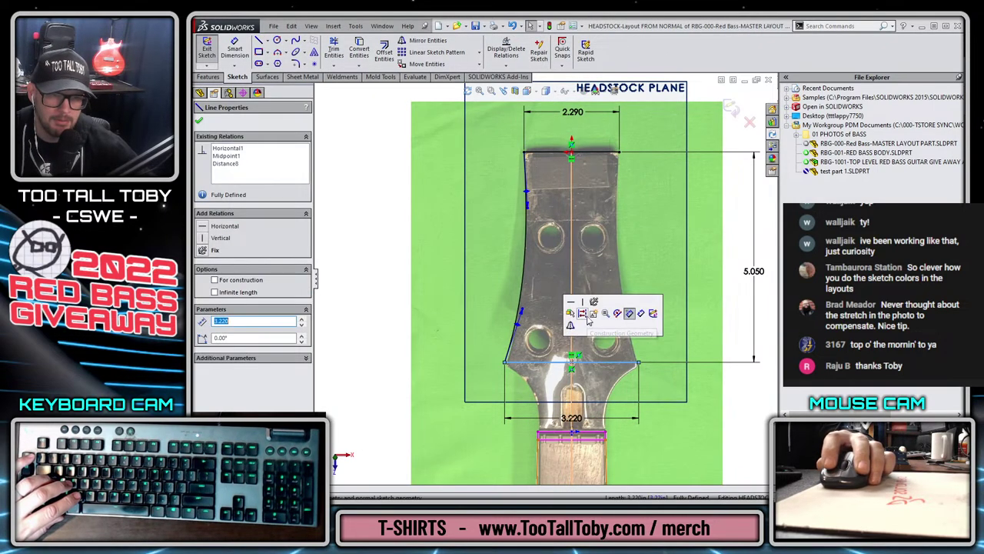
pyautogui.click(438, 293)
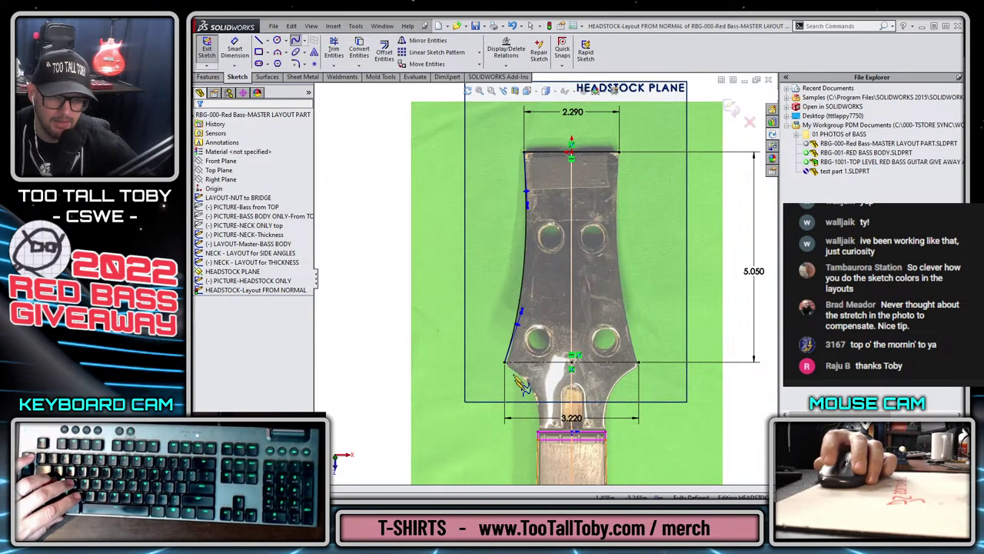
pyautogui.scroll(-2, 538, 435)
pyautogui.scroll(-1, 547, 395)
# - Spline the lower curve from the headstock's lower-left corner to the neck corner, following the photo
pyautogui.click(480, 313)
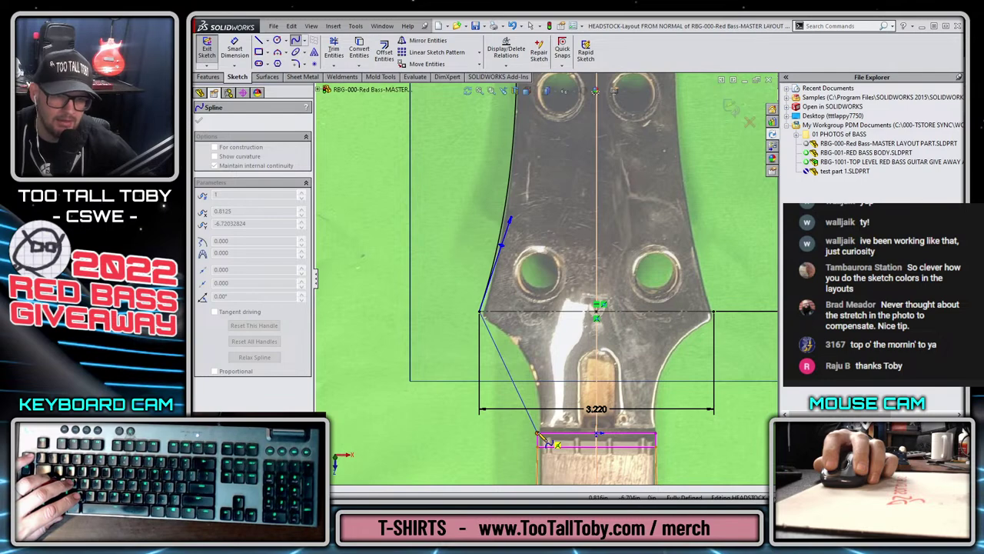
pyautogui.doubleClick(543, 441)
pyautogui.press('Escape')
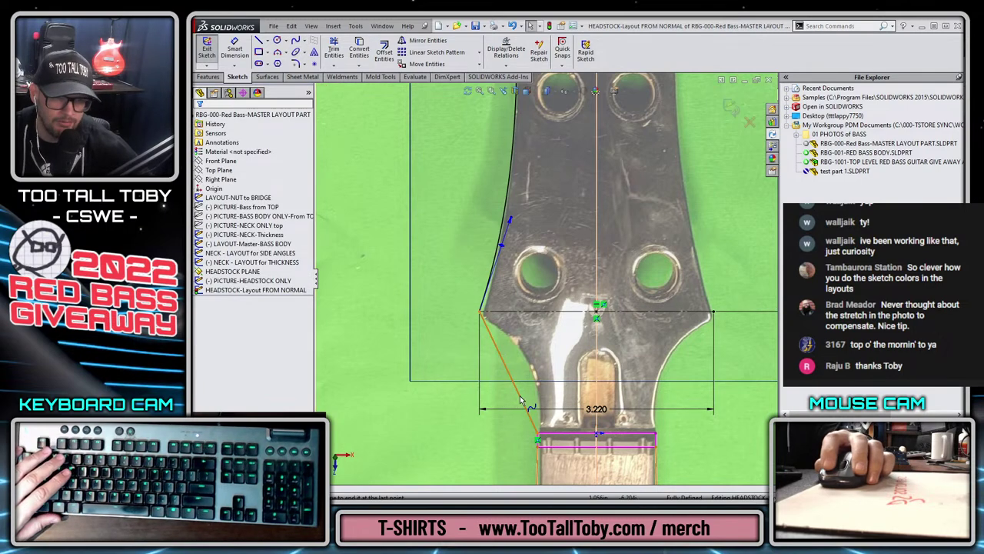
pyautogui.click(521, 379)
pyautogui.moveTo(518, 388); pyautogui.dragTo(543, 375)
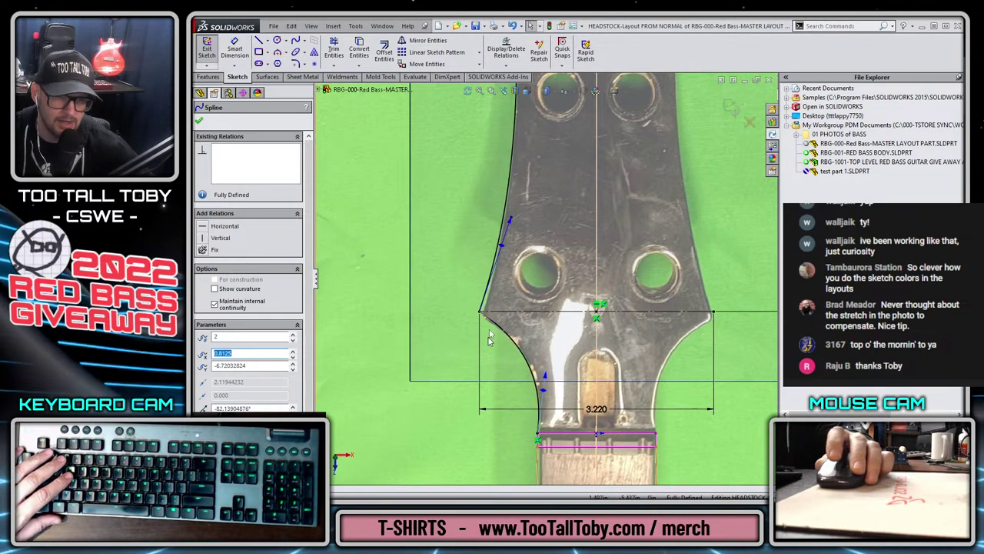
pyautogui.press('Escape')
# - Draw a vertical centreline from the top edge's midpoint to the bottom midpoint
pyautogui.press('f')
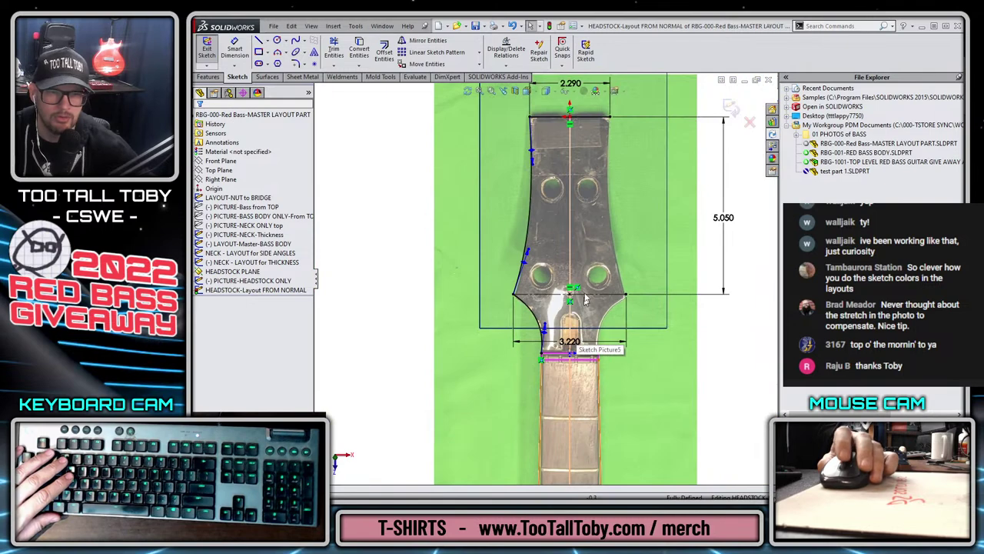
pyautogui.press('s')
pyautogui.click(622, 220)
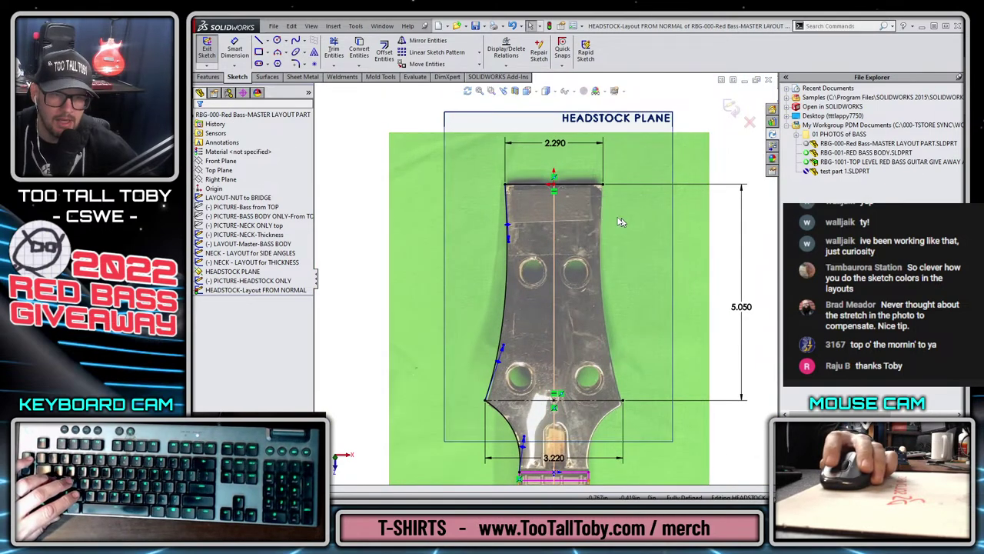
pyautogui.click(553, 185)
pyautogui.click(555, 475)
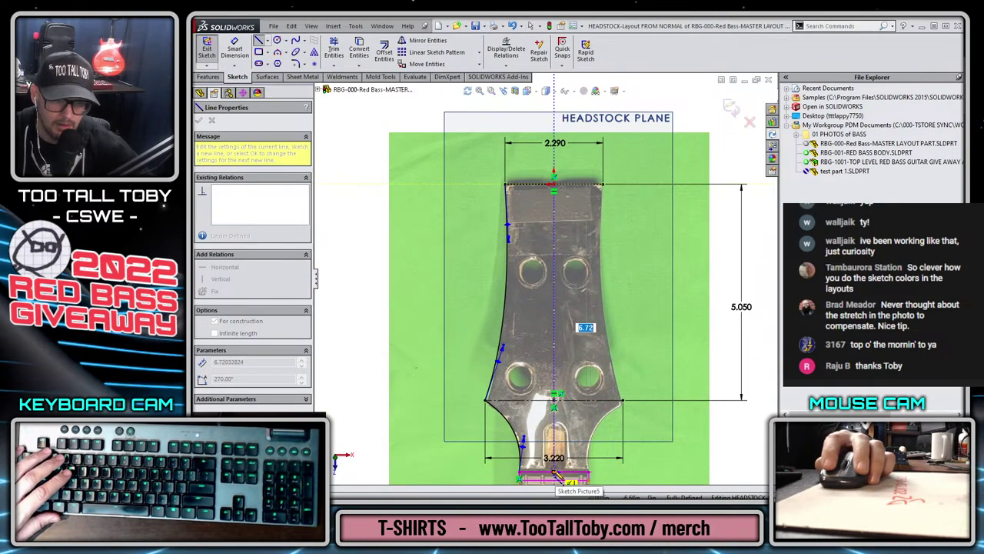
pyautogui.press('Escape')
# - Mirror the left outline across the centreline and reshape both side curves to the photo
pyautogui.scroll(3, 532, 259)
pyautogui.moveTo(448, 191); pyautogui.dragTo(570, 445)
pyautogui.click(592, 394)
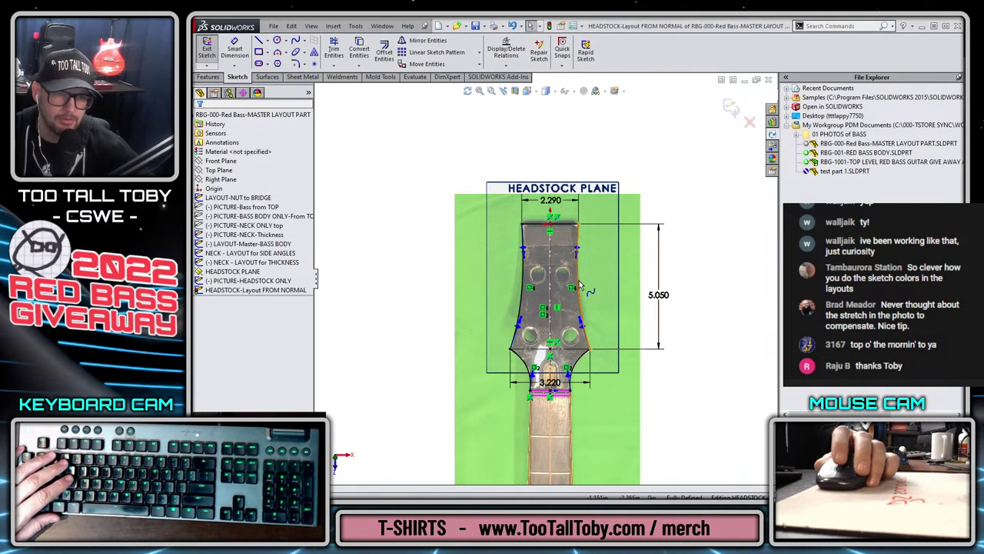
pyautogui.scroll(-2, 573, 282)
pyautogui.scroll(-2, 574, 281)
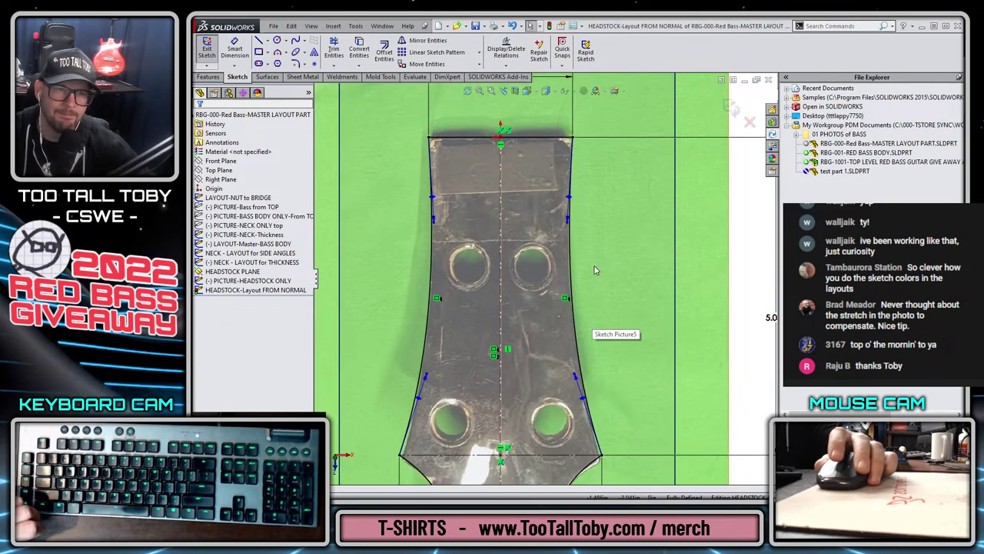
pyautogui.scroll(3, 532, 361)
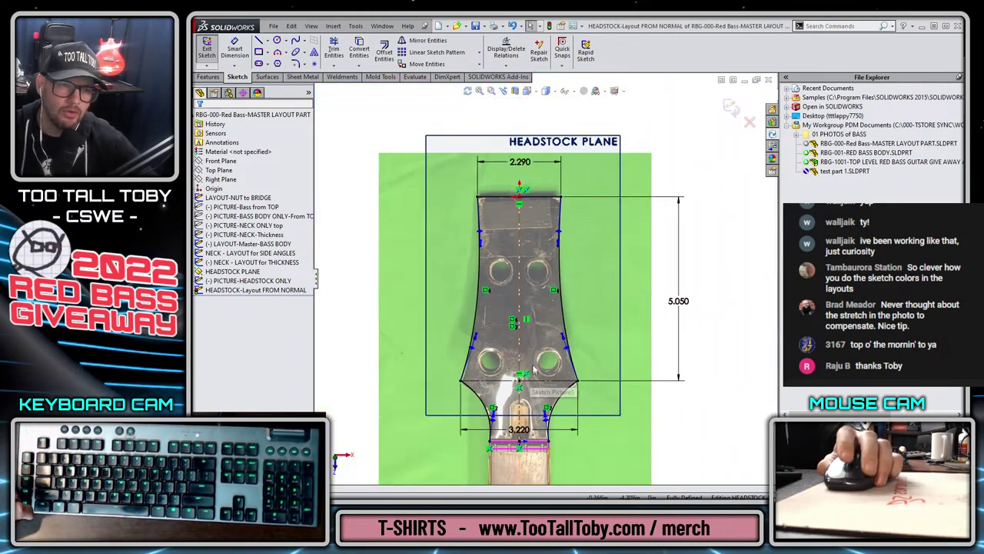
pyautogui.scroll(-2, 532, 362)
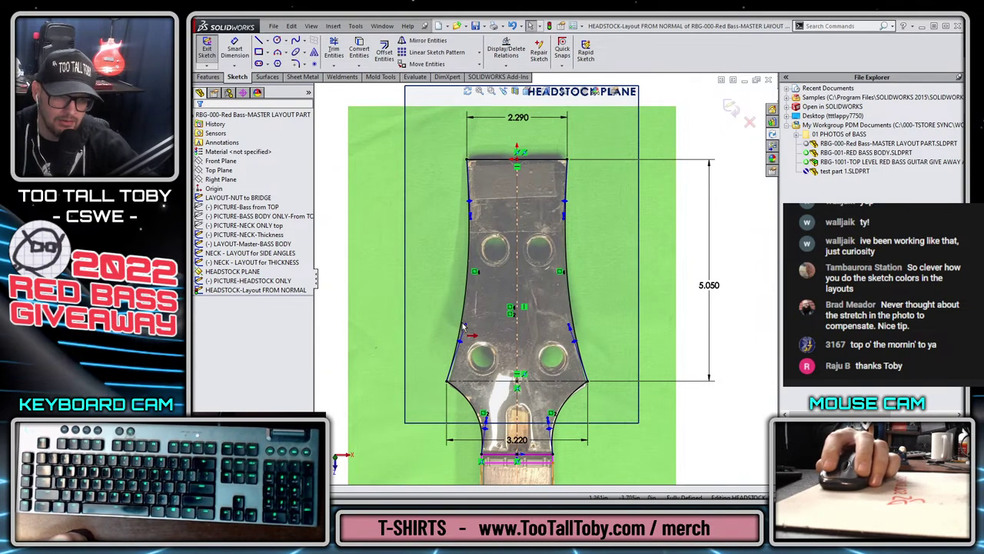
pyautogui.moveTo(465, 329)
pyautogui.mouseDown()
pyautogui.moveTo(479, 311)
pyautogui.moveTo(434, 300)
pyautogui.moveTo(465, 325)
pyautogui.mouseUp()
# - Circle the upper-left tuning hole and center a second circle on the lower-left hole
pyautogui.press('Escape')
pyautogui.press('s')
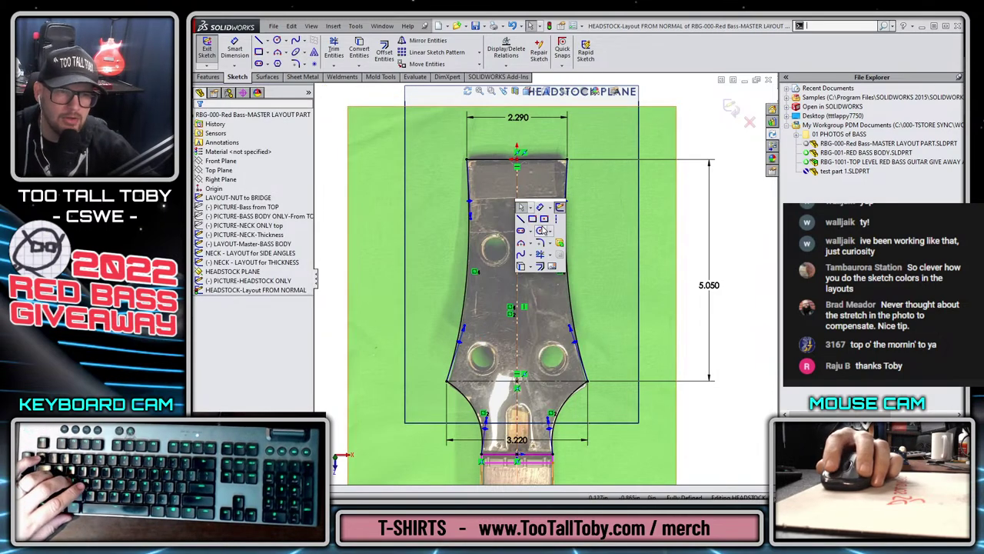
pyautogui.click(542, 231)
pyautogui.click(494, 248)
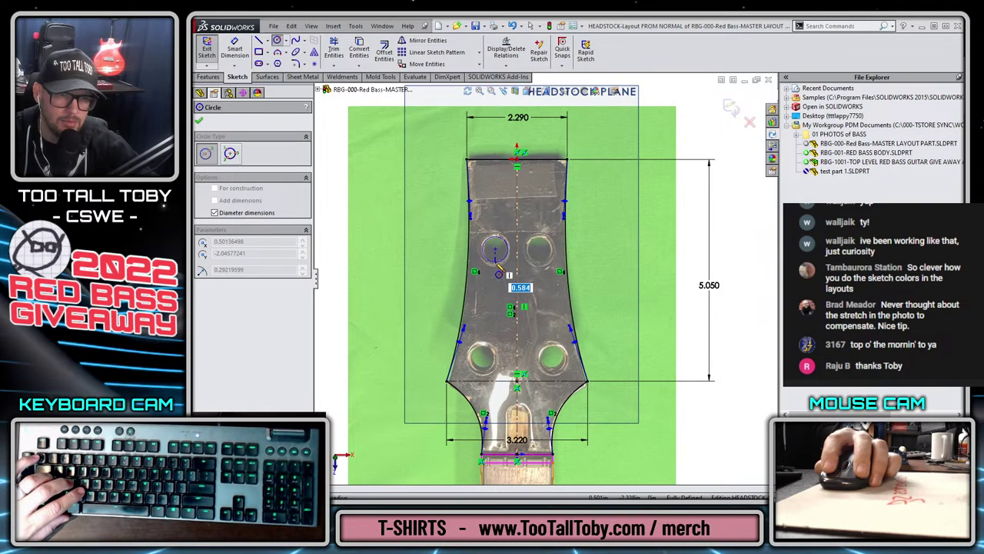
pyautogui.click(498, 273)
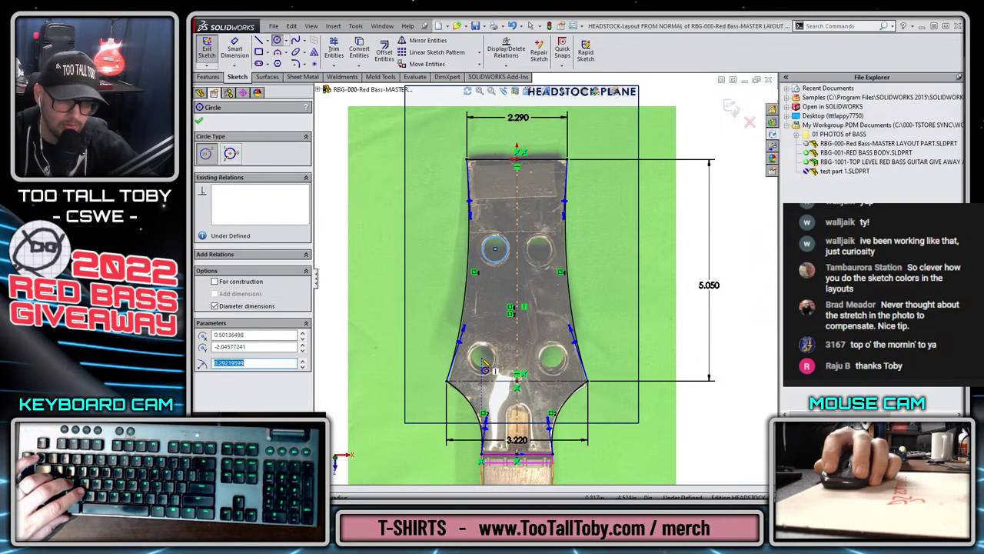
pyautogui.scroll(-2, 485, 370)
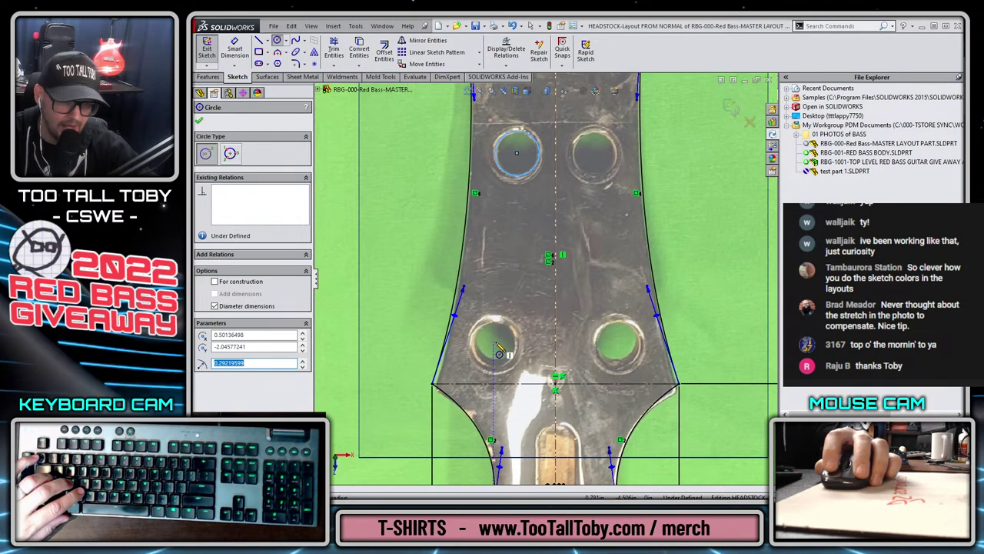
pyautogui.click(500, 350)
# - Finish the lower-left hole circle and move the headstock plane's boundary to frame the headstock
pyautogui.click(521, 355)
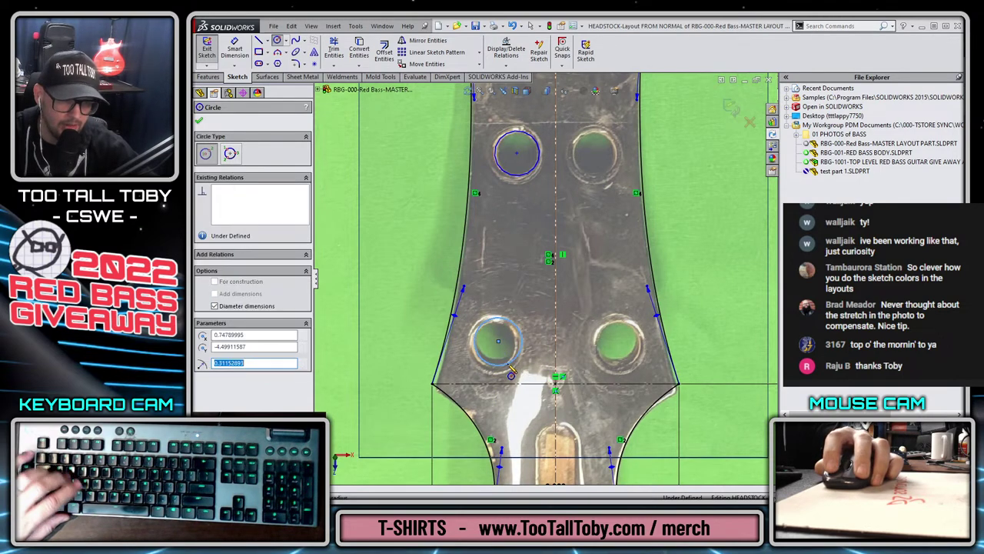
pyautogui.press('Escape')
pyautogui.scroll(2, 544, 278)
pyautogui.press('z')
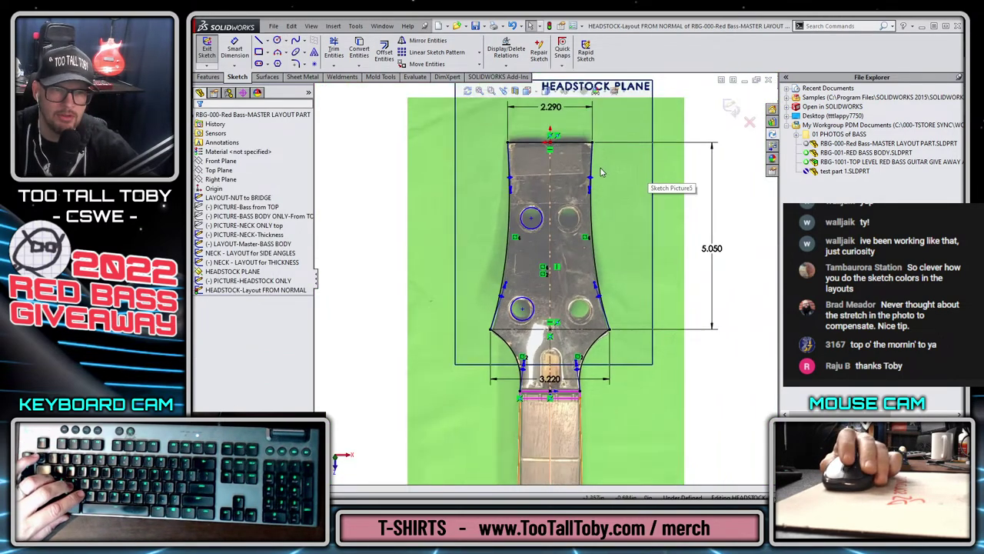
pyautogui.moveTo(459, 123); pyautogui.dragTo(463, 154)
# - Select the left half of the sketch to mirror the tuning-hole circles onto the right side
pyautogui.moveTo(380, 134); pyautogui.dragTo(565, 405)
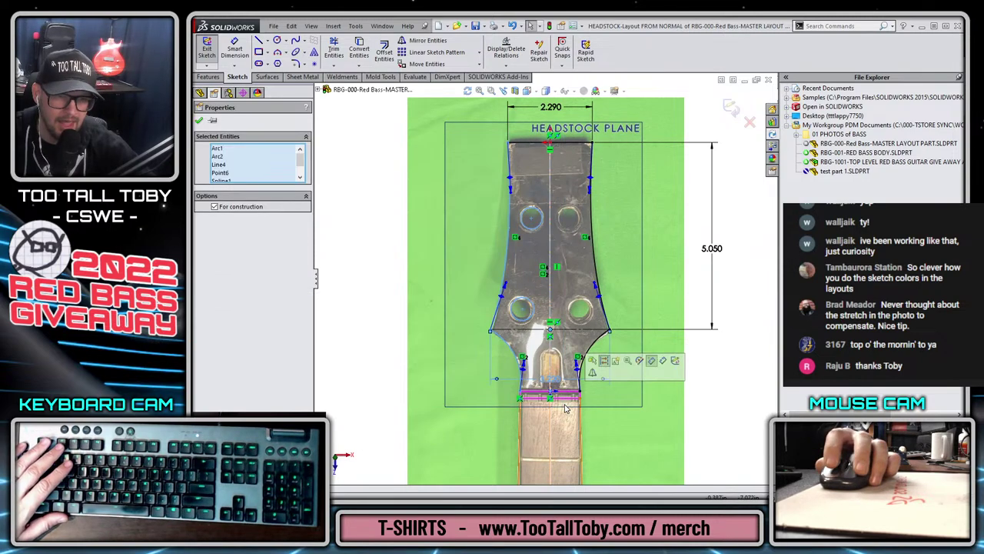
pyautogui.click(501, 336)
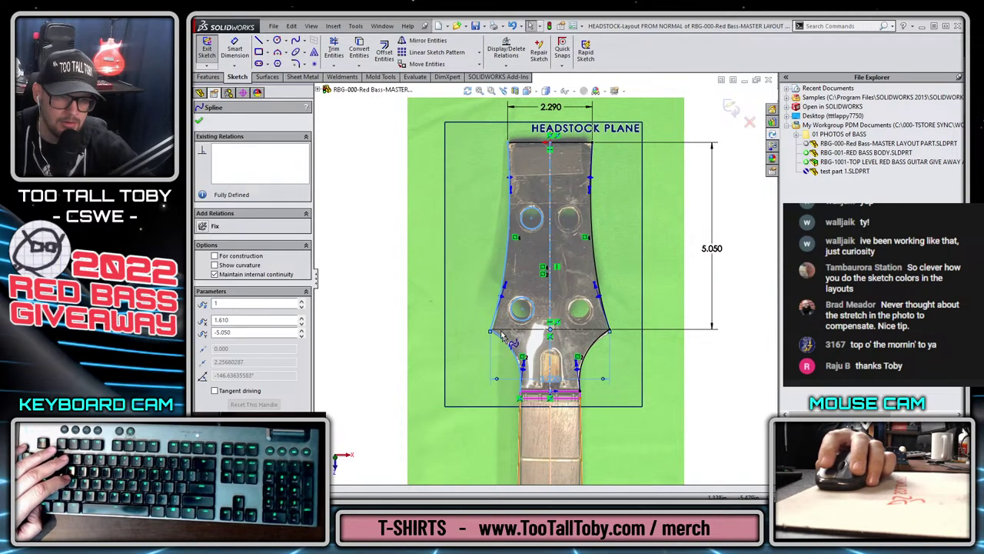
pyautogui.doubleClick(508, 257)
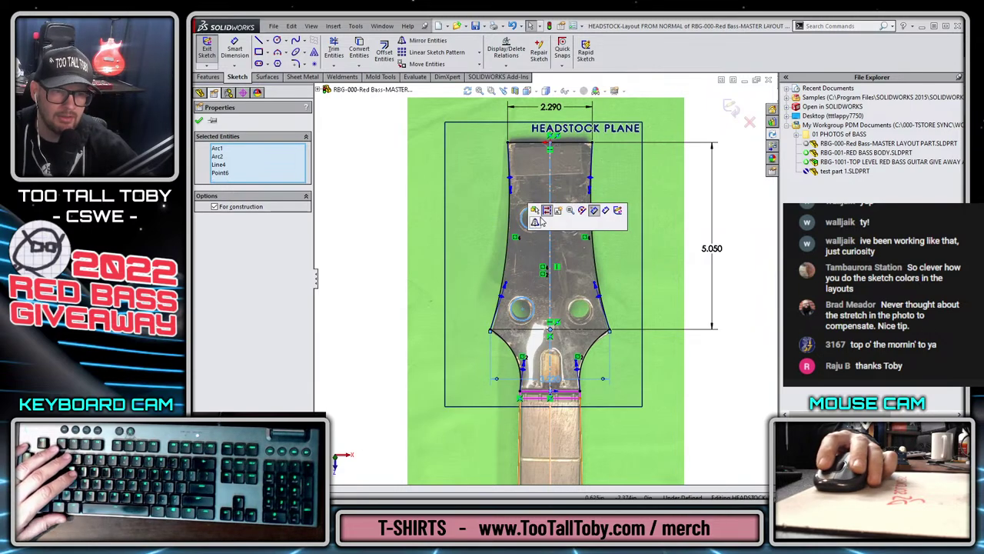
pyautogui.click(723, 432)
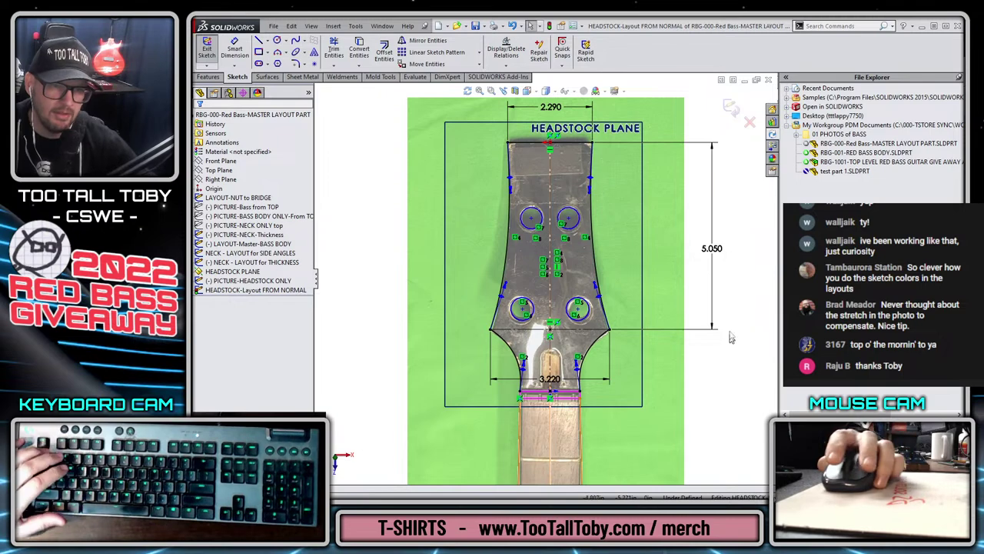
# - Dimension the upper-right tuning-hole circle at a 0.550 diameter
pyautogui.press('s')
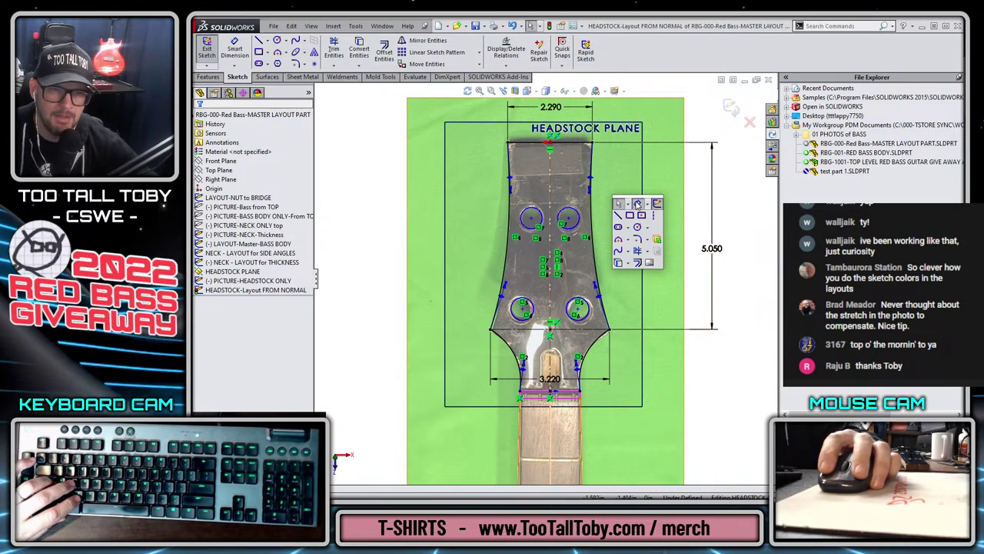
pyautogui.click(637, 203)
pyautogui.click(578, 218)
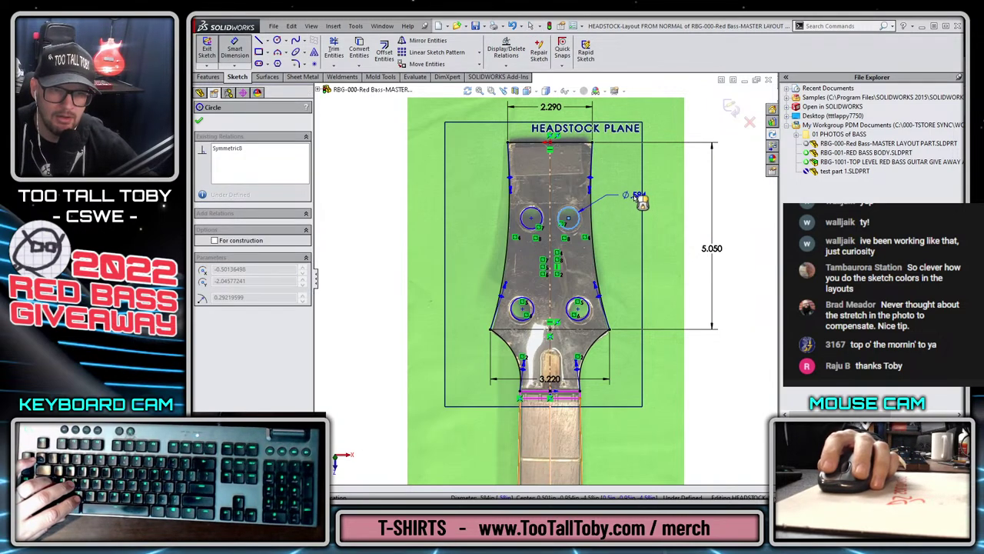
pyautogui.click(640, 201)
pyautogui.press('Return')
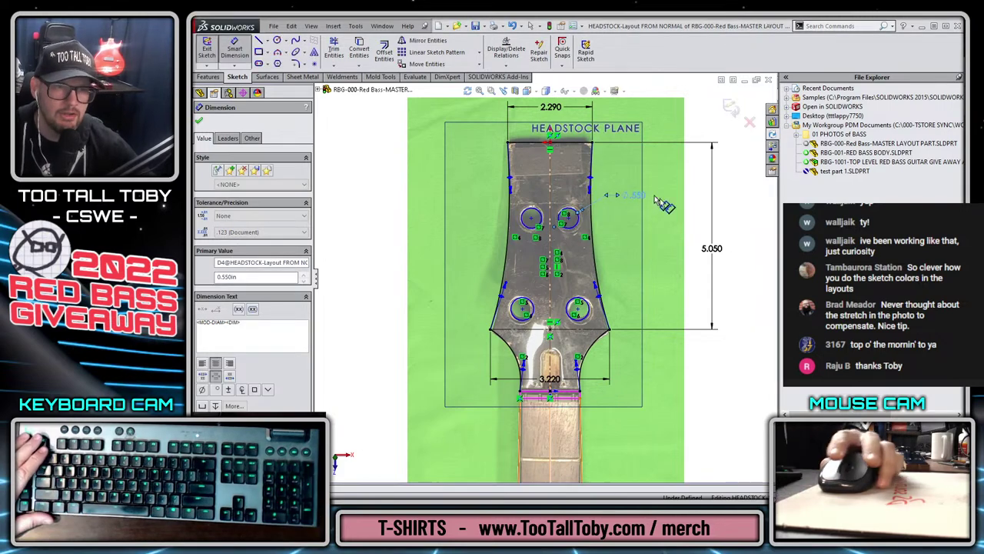
pyautogui.press('Escape')
pyautogui.click(592, 310)
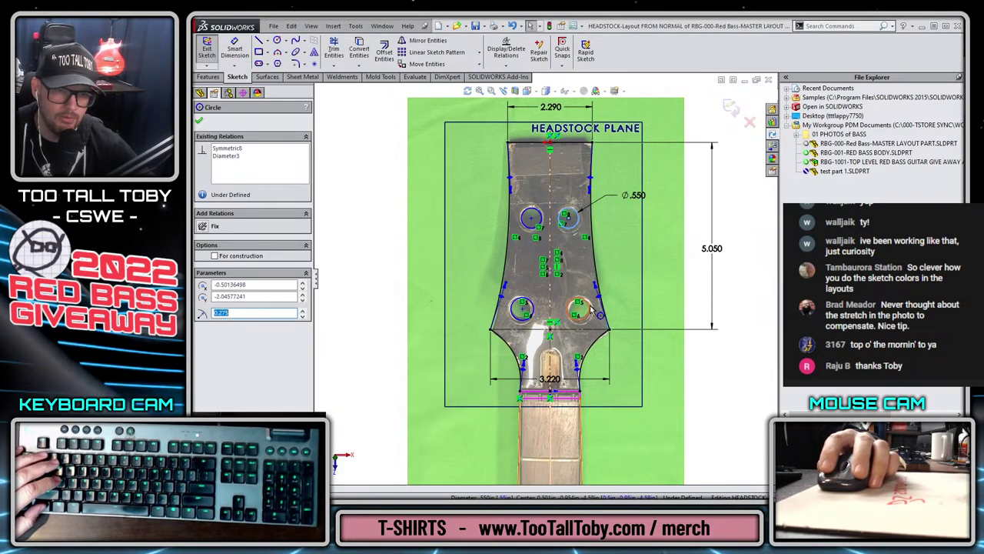
pyautogui.press('Escape')
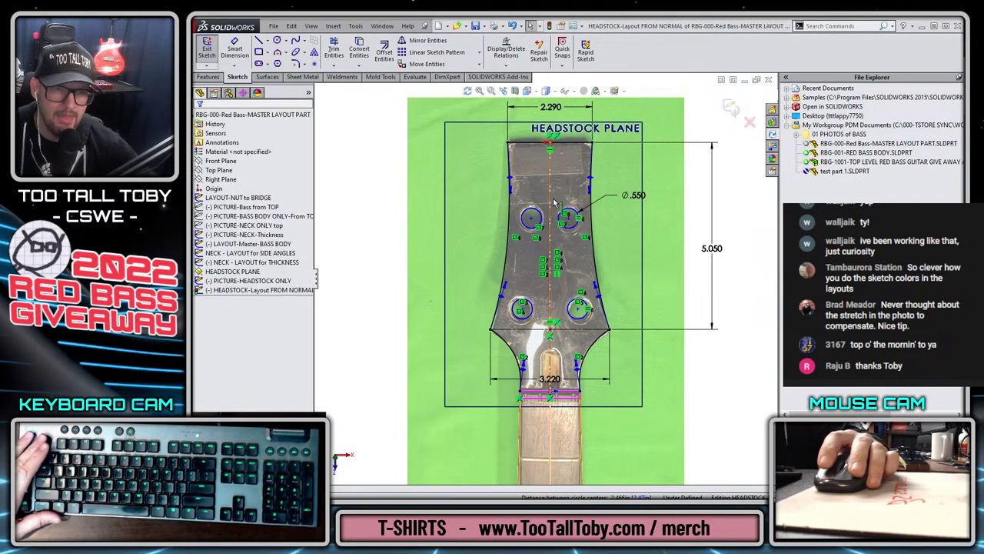
# - Space the two upper tuning-hole circle centres 1.000 apart
pyautogui.press('s')
pyautogui.click(589, 200)
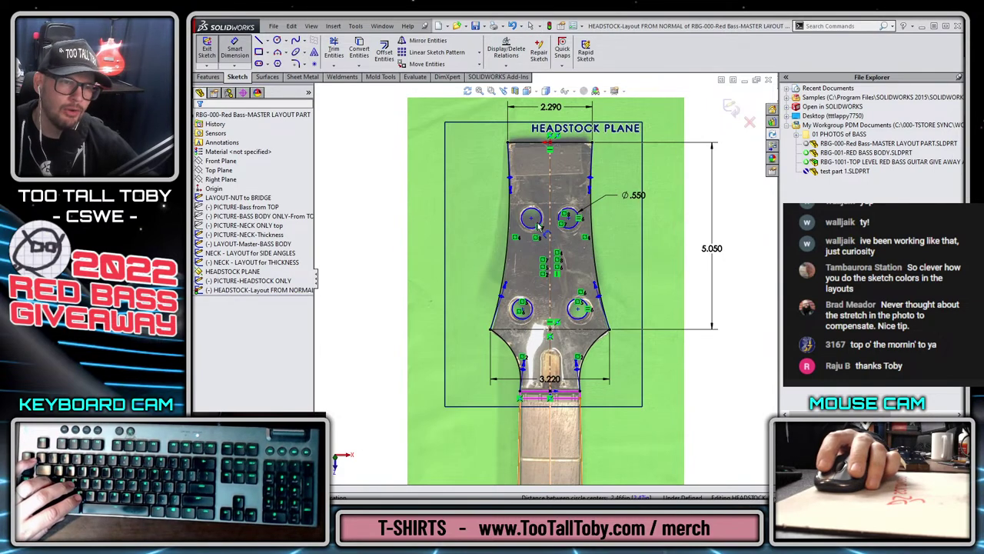
pyautogui.click(541, 225)
pyautogui.click(573, 226)
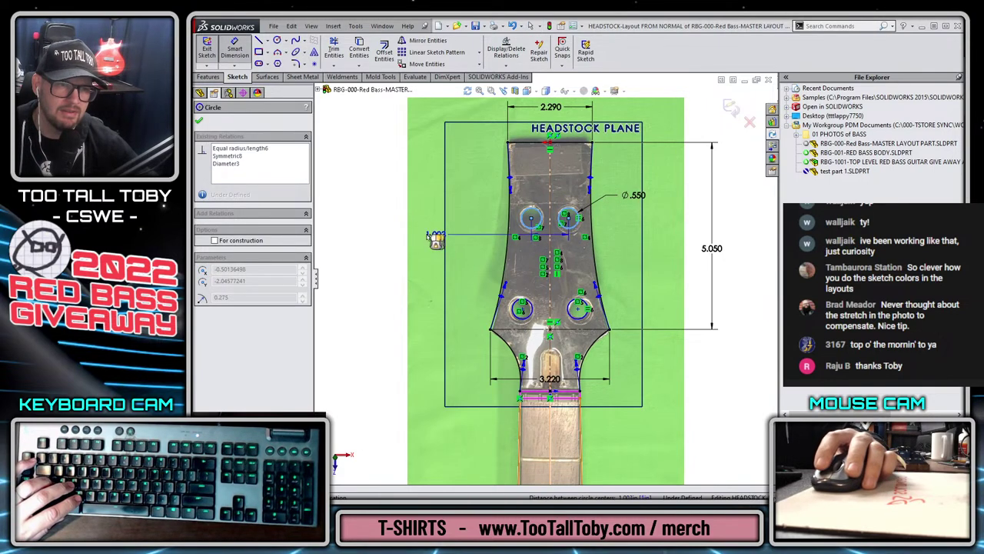
pyautogui.click(394, 240)
pyautogui.write('1.00272995in')
pyautogui.press('Return')
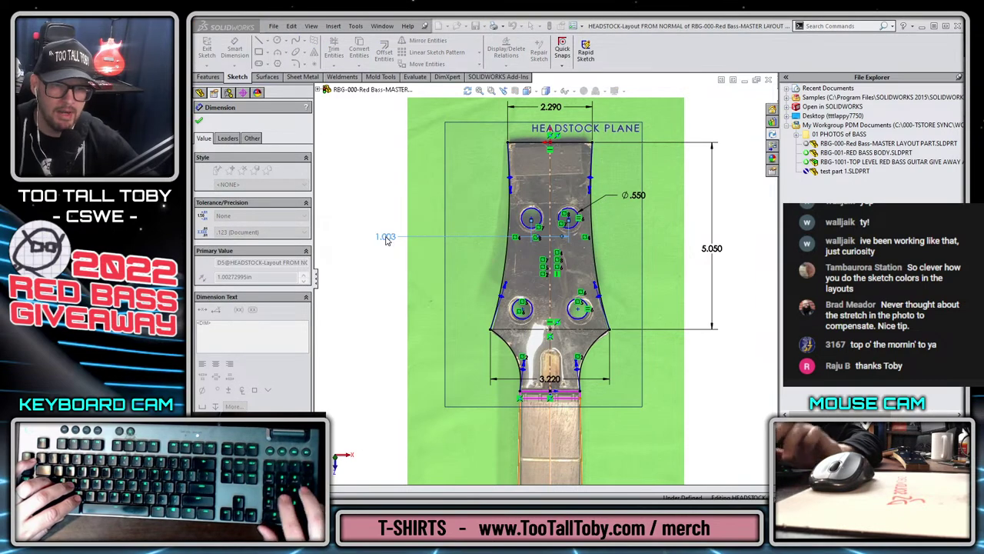
# - Add a driven 0.450 reference dimension between the upper circles
pyautogui.scroll(-3, 576, 209)
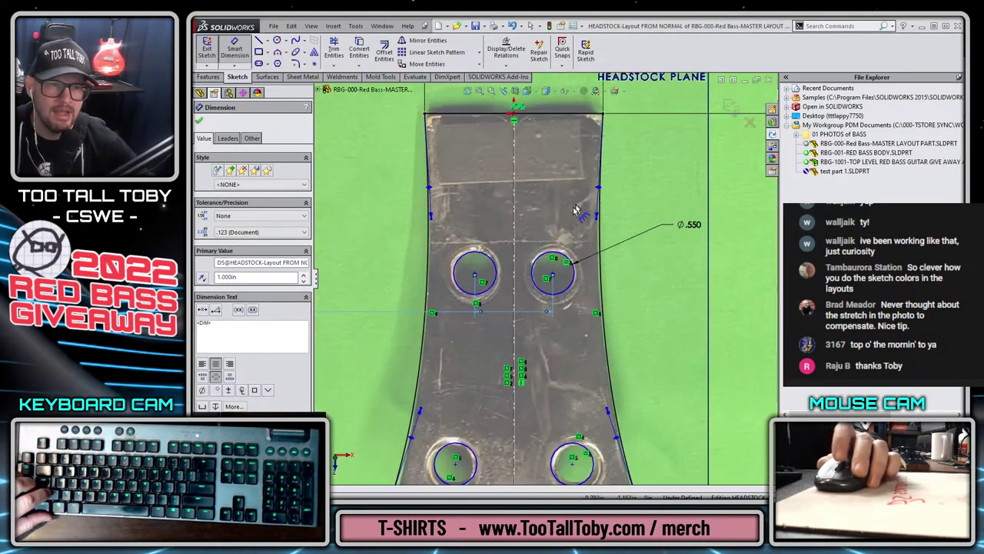
pyautogui.click(499, 277)
pyautogui.click(536, 278)
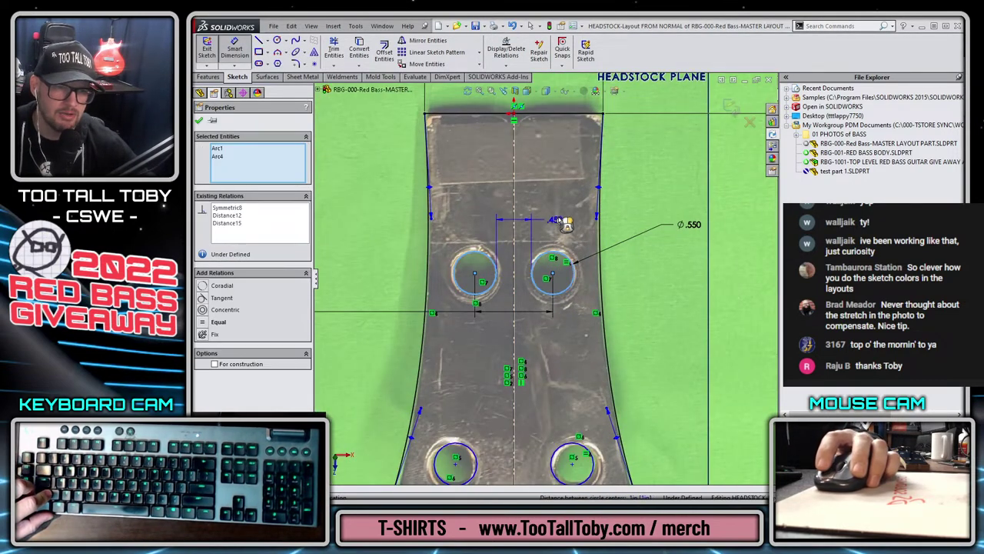
pyautogui.click(507, 258)
pyautogui.click(559, 248)
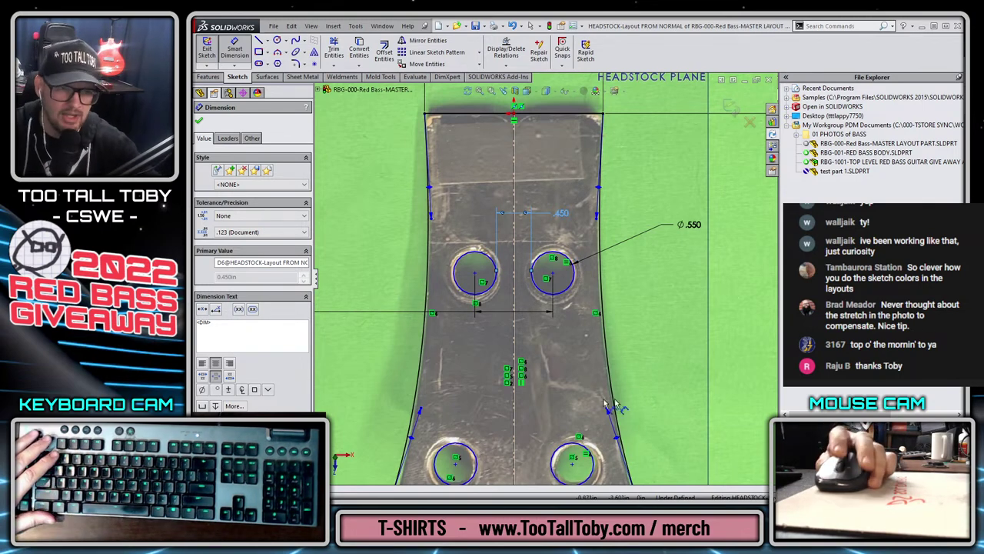
# - Set the upper hole spacing to 1.050 and place the .500 reference dimension
pyautogui.scroll(4, 607, 406)
pyautogui.click(374, 295)
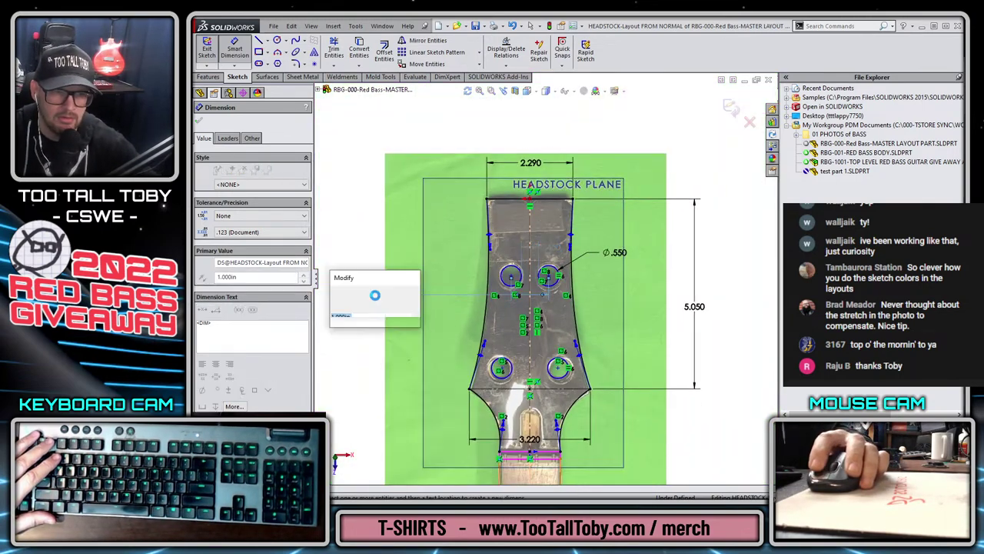
pyautogui.write('1.050')
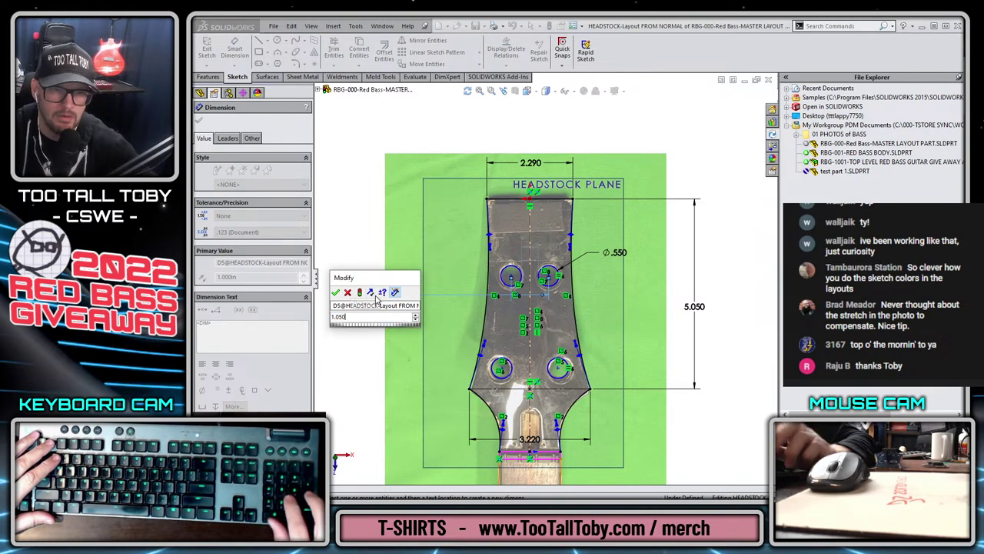
pyautogui.press('Return')
pyautogui.press('Escape')
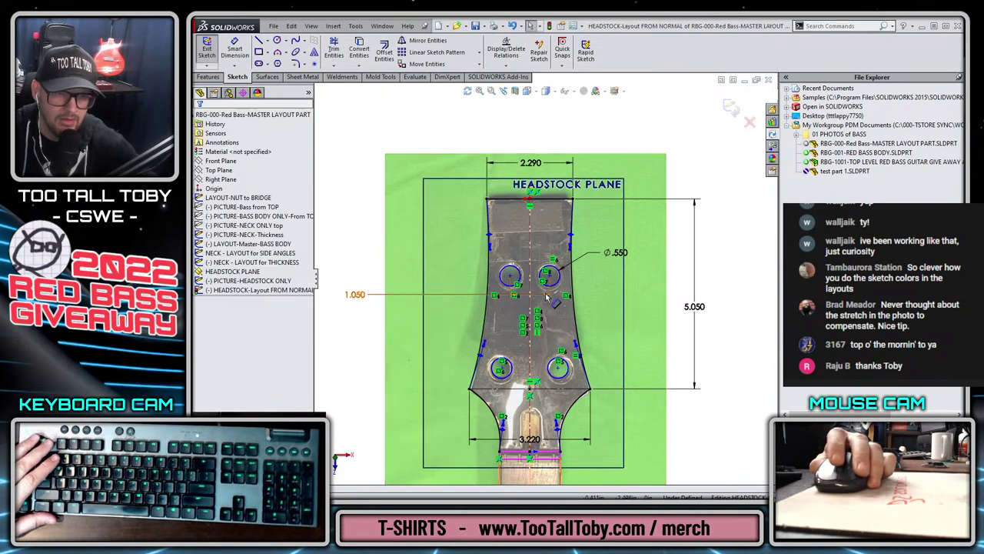
pyautogui.scroll(-5, 544, 292)
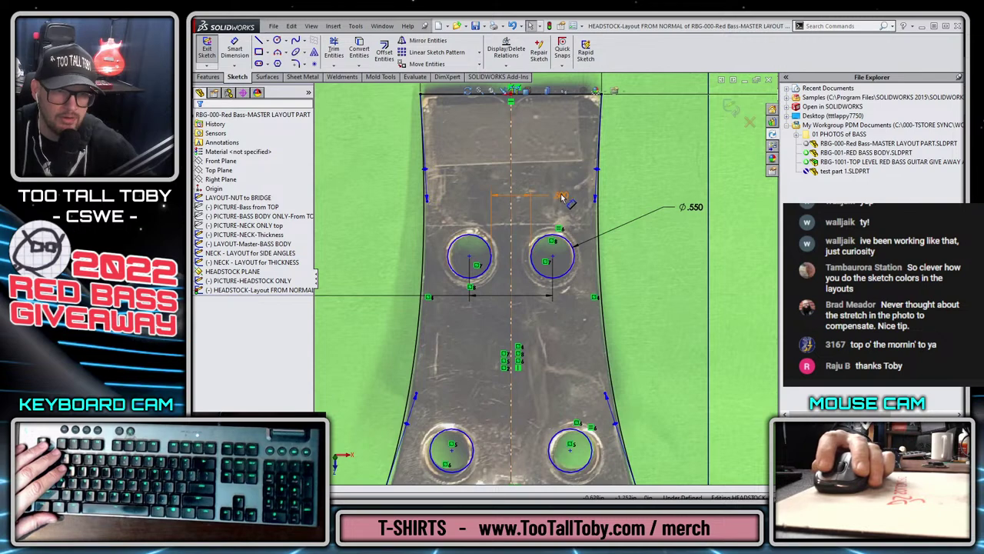
pyautogui.click(651, 198)
pyautogui.press('Escape')
# - Mirror the lower left circle across the centerline and dimension the lower hole spacing at 1.550
pyautogui.scroll(3, 548, 300)
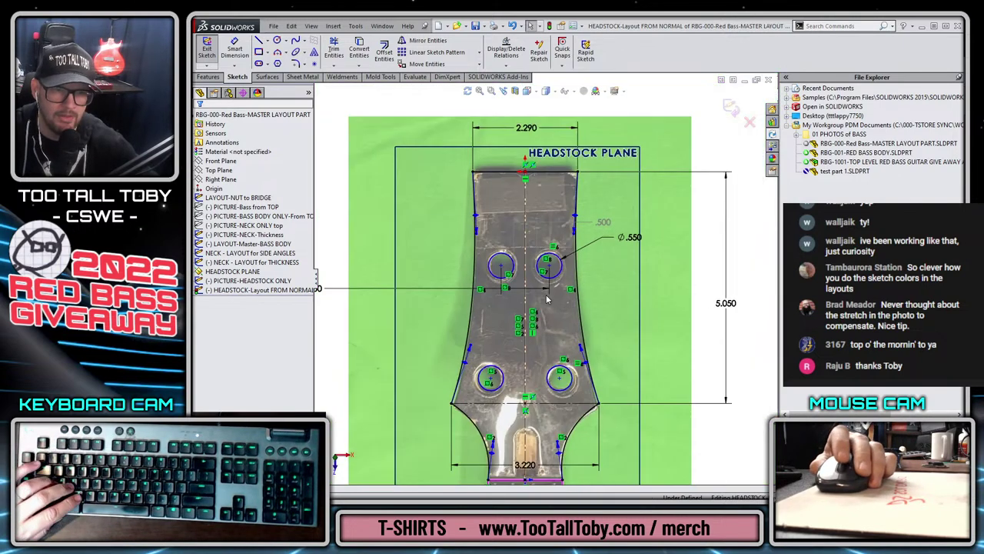
pyautogui.press('s')
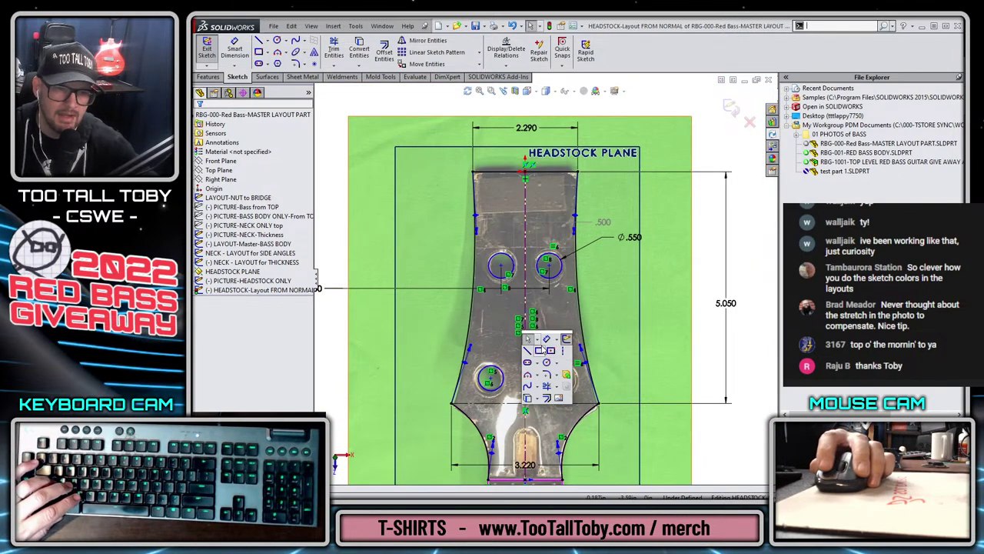
pyautogui.click(547, 338)
pyautogui.click(562, 374)
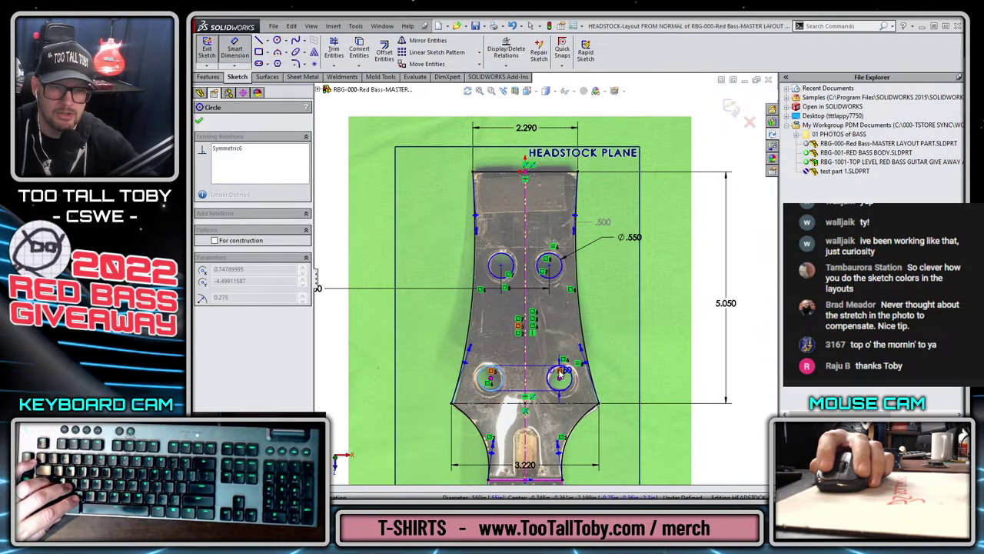
pyautogui.scroll(2, 555, 369)
pyautogui.click(505, 348)
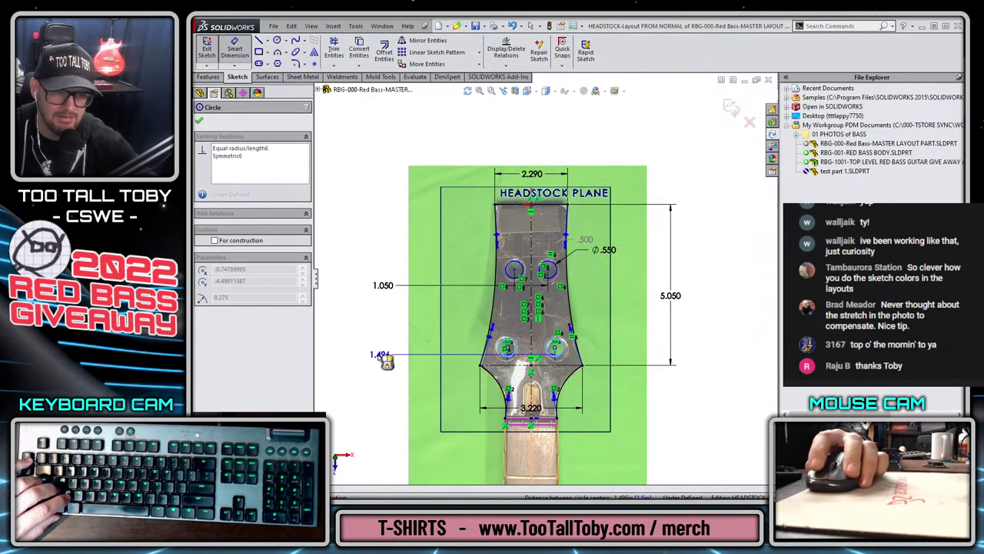
pyautogui.click(376, 359)
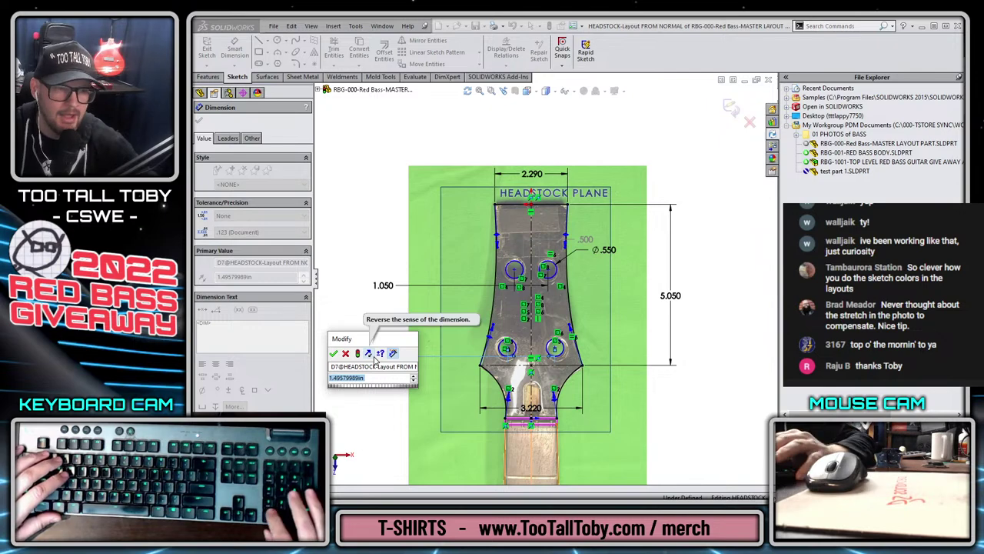
pyautogui.write('1.5')
pyautogui.press('Return')
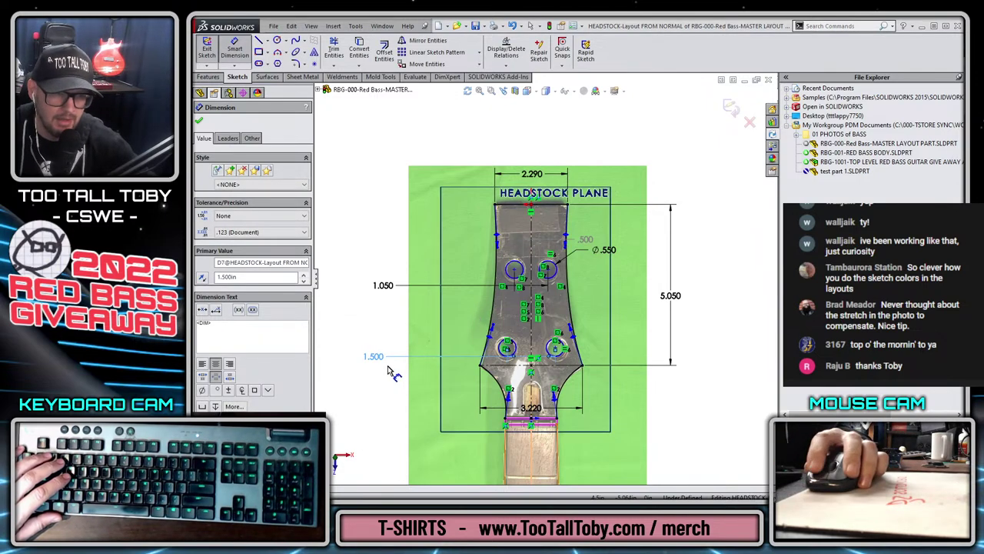
pyautogui.write('55')
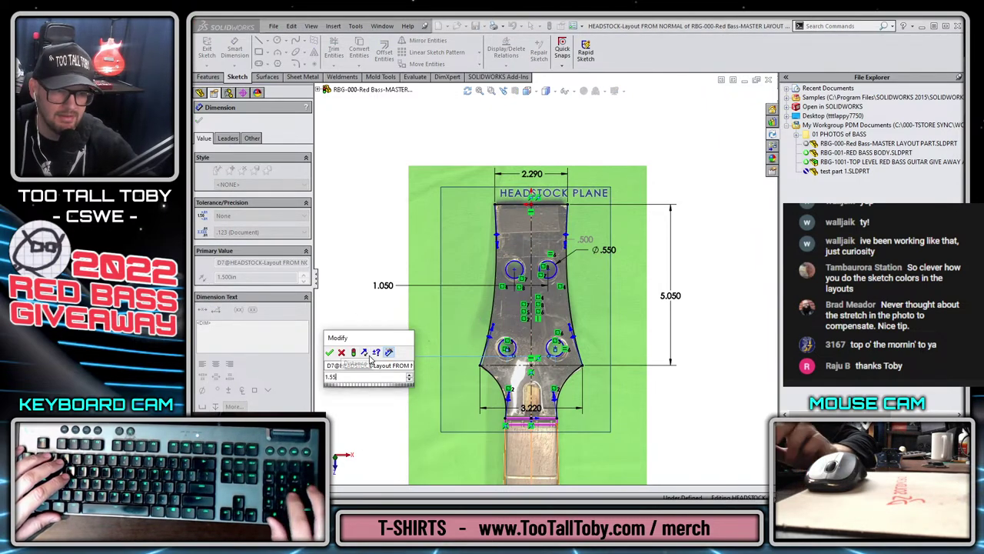
pyautogui.press('Return')
# - Change the lower hole spacing dimension to 1.625
pyautogui.scroll(-5, 611, 375)
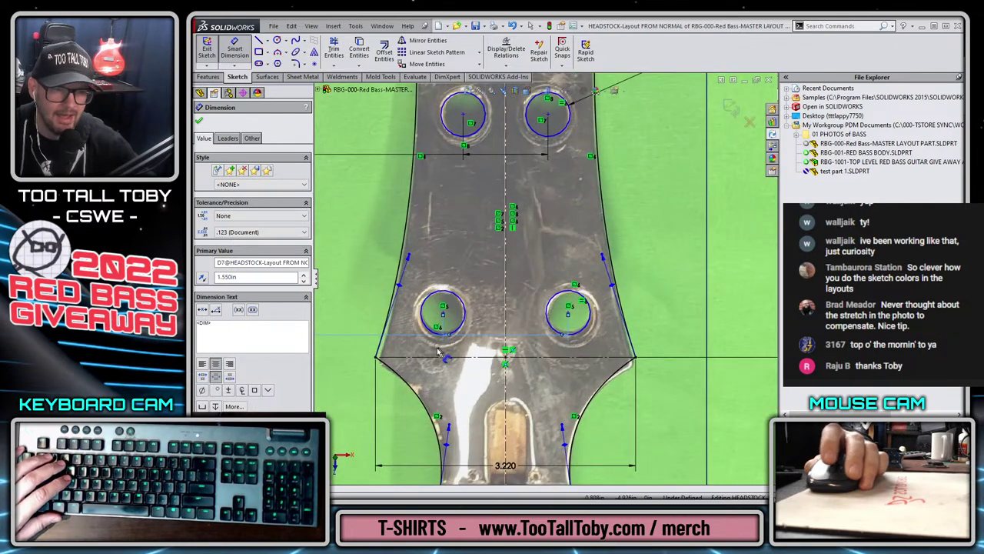
pyautogui.press('z')
pyautogui.press('z')
pyautogui.doubleClick(366, 306)
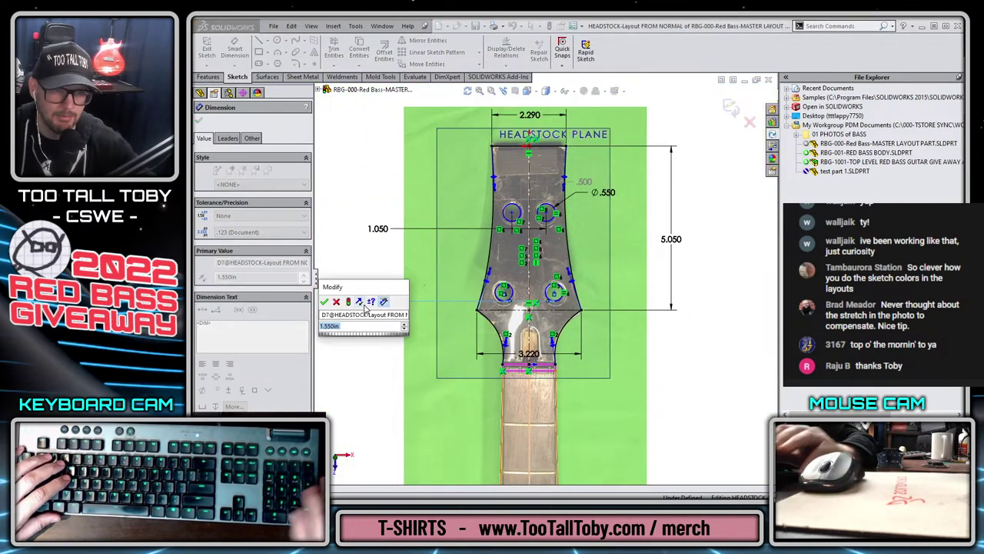
pyautogui.write('1.625')
pyautogui.press('Return')
# - Dimension the headstock top edge to the upper left circle at 2.050
pyautogui.scroll(-5, 532, 284)
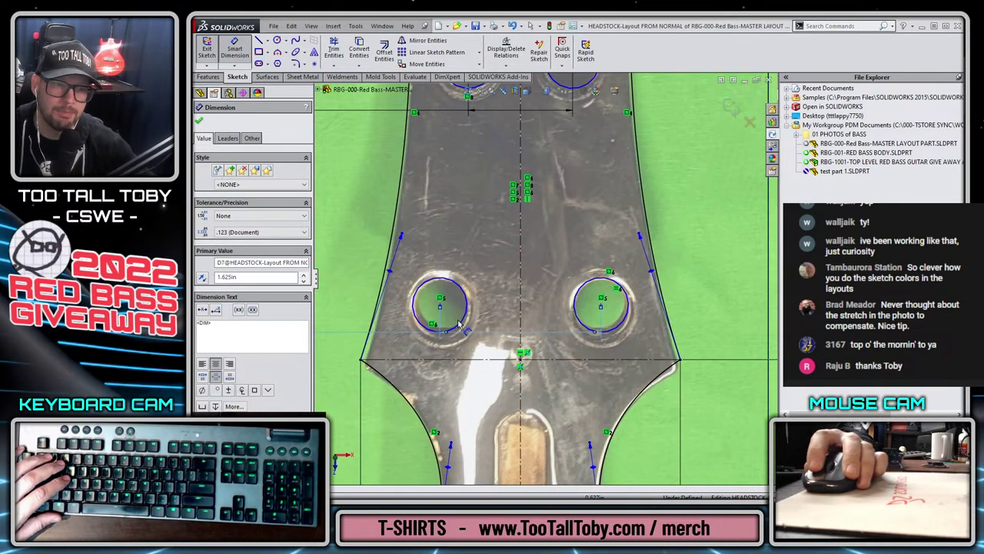
pyautogui.click(464, 324)
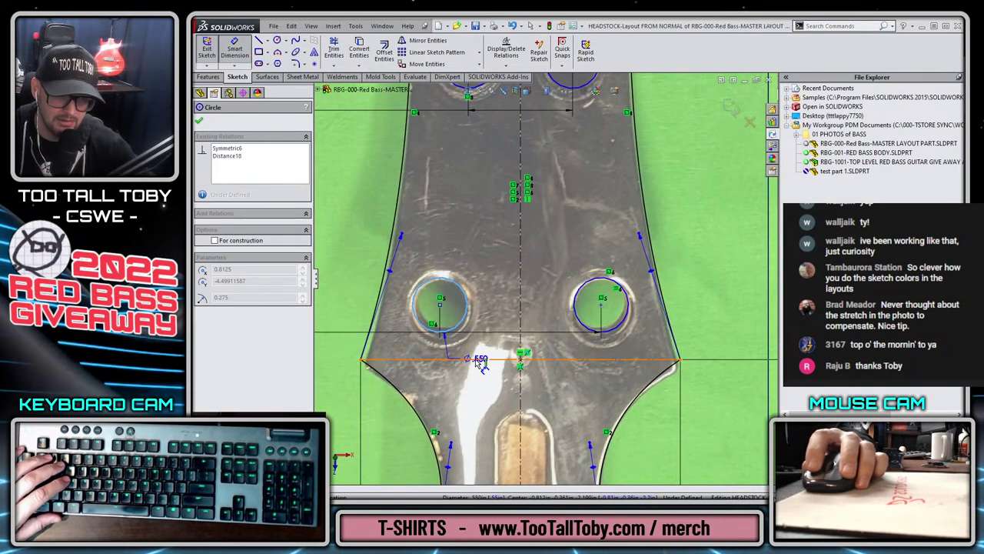
pyautogui.scroll(5, 478, 363)
pyautogui.click(389, 360)
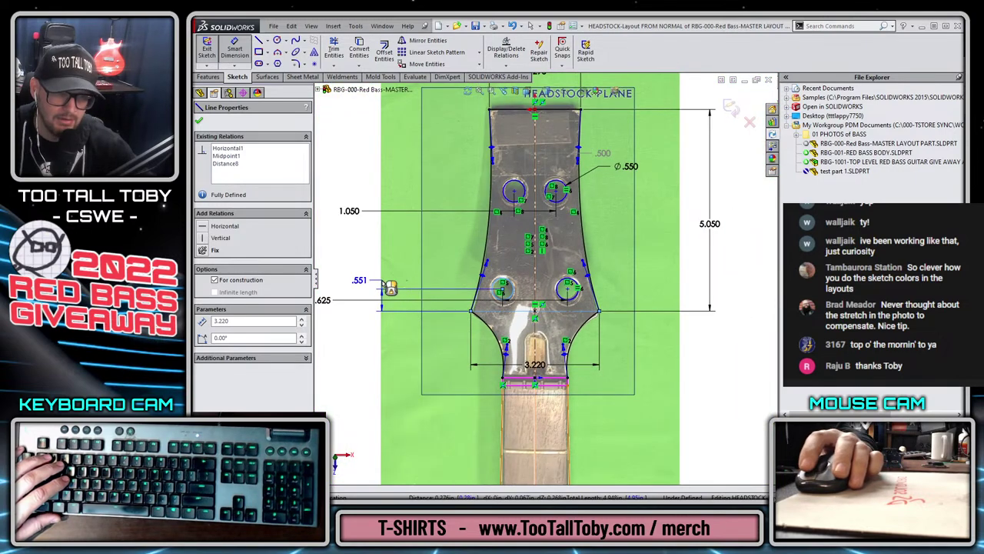
pyautogui.press('Escape')
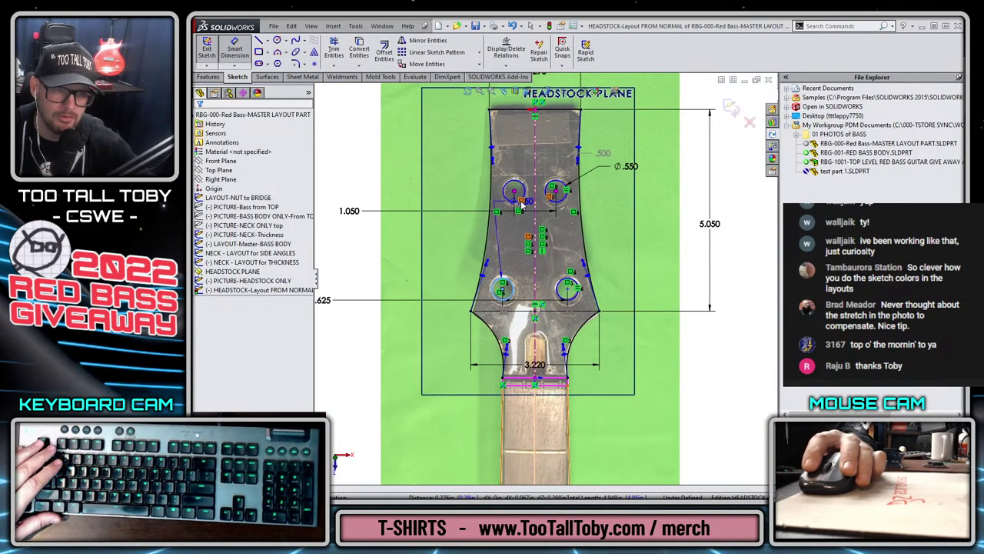
pyautogui.click(515, 112)
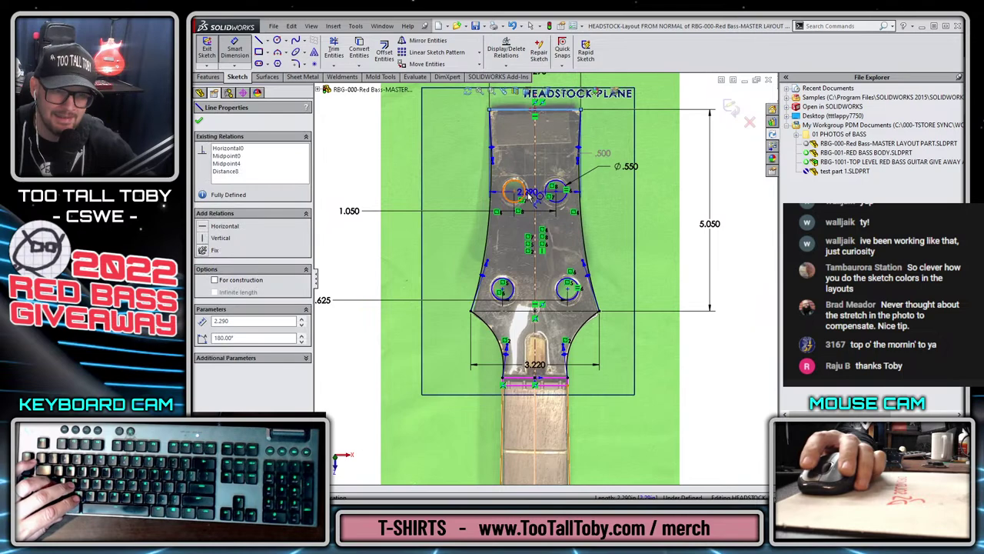
pyautogui.click(527, 193)
pyautogui.click(363, 154)
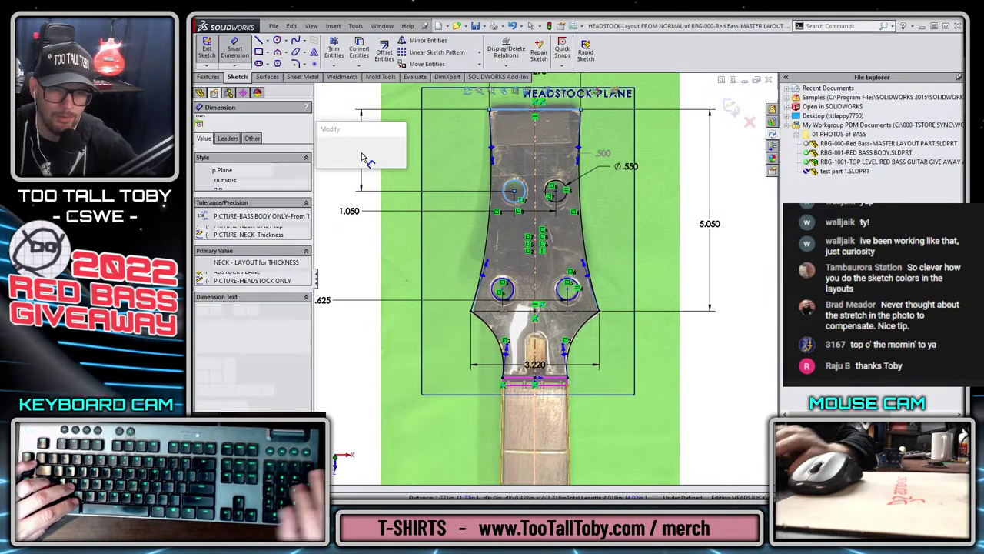
pyautogui.write('2.000in')
pyautogui.press('Return')
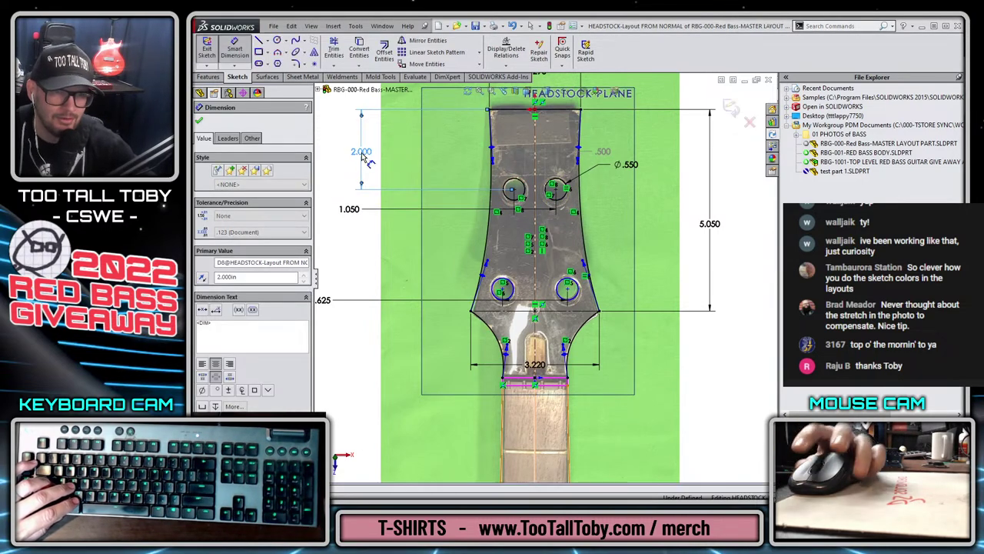
pyautogui.doubleClick(367, 153)
pyautogui.write('2.05')
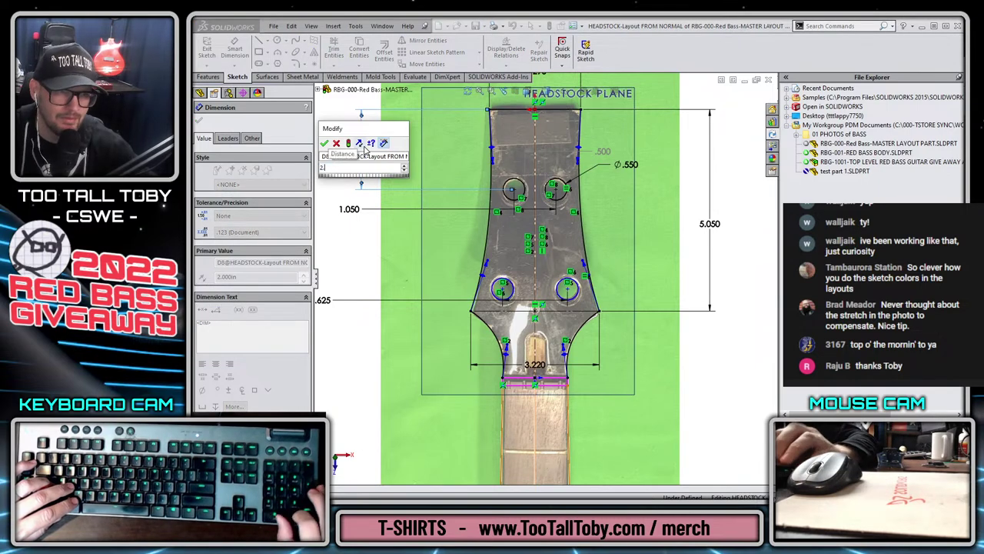
pyautogui.press('Return')
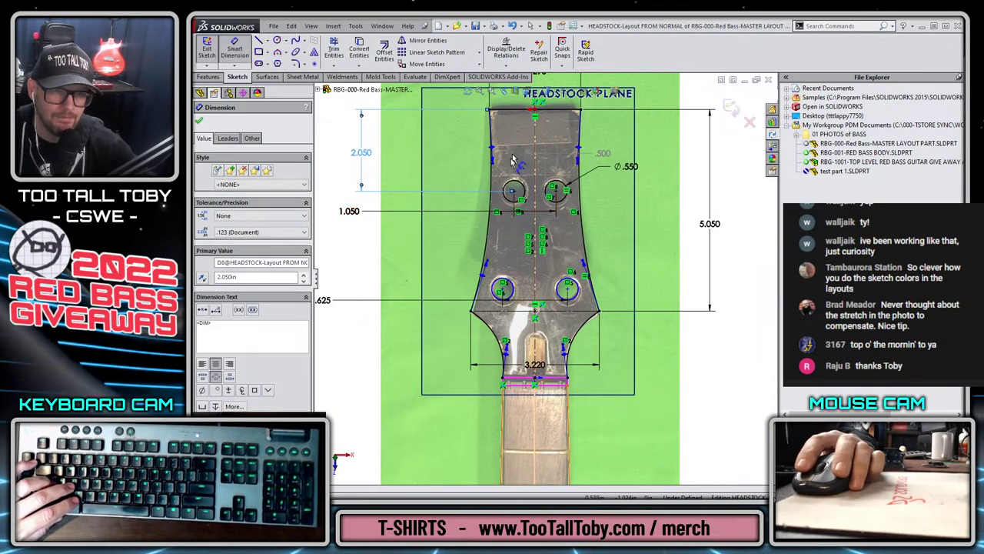
# - Add a 2.500 vertical spacing dimension between the upper and lower left circles
pyautogui.click(511, 201)
pyautogui.press('d')
pyautogui.click(514, 287)
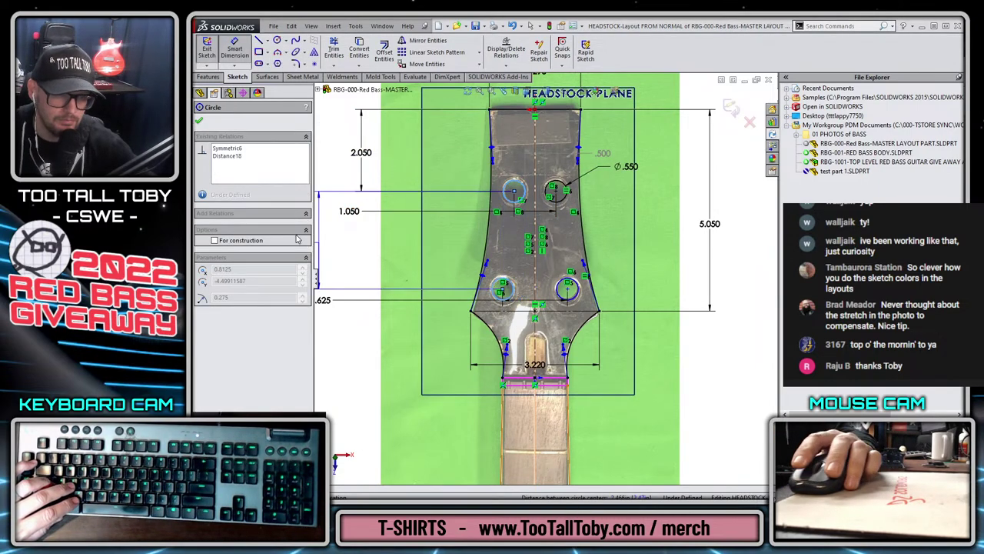
pyautogui.click(365, 254)
pyautogui.write('2.5')
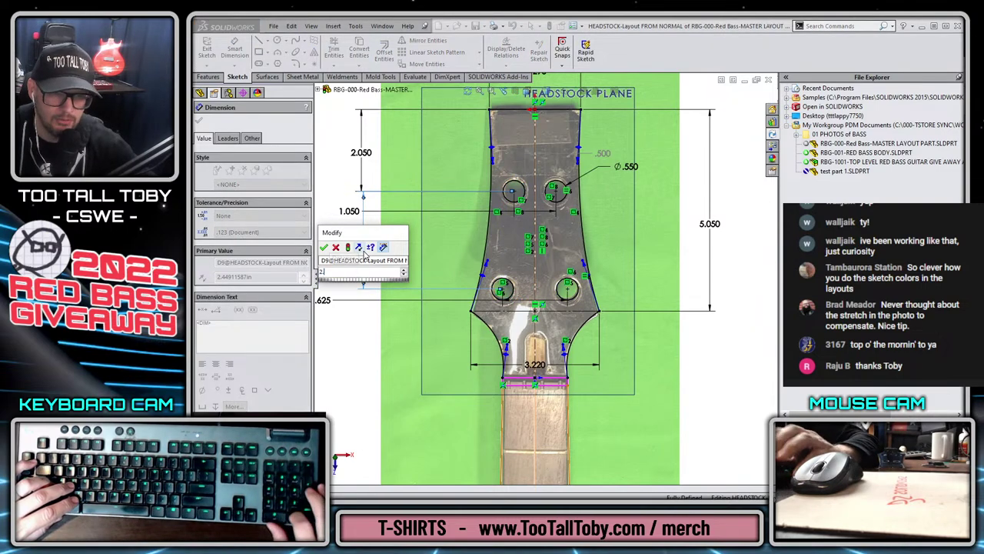
pyautogui.press('Return')
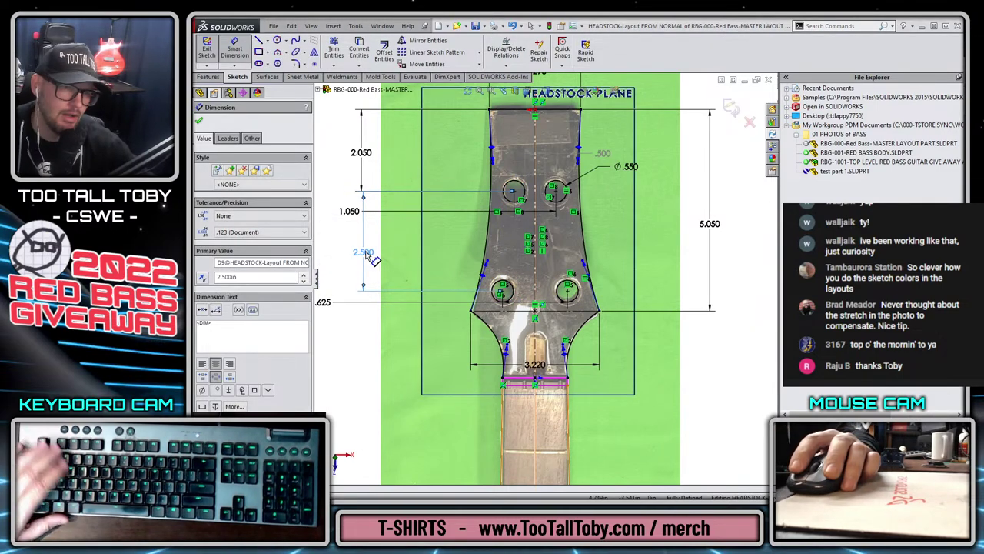
pyautogui.press('Escape')
# - Change the vertical hole spacing to 2.450 and exit the headstock layout sketch
pyautogui.scroll(-6, 522, 169)
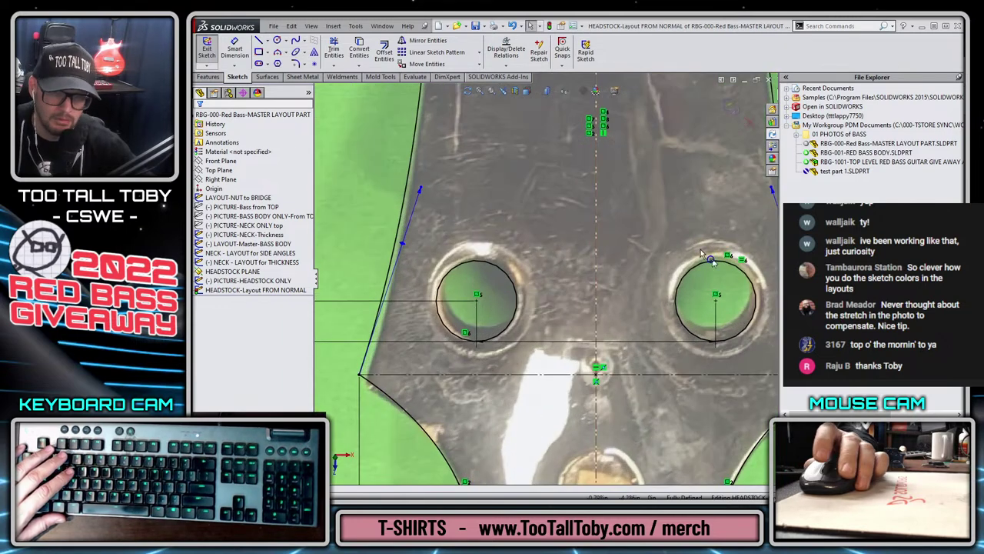
pyautogui.scroll(6, 477, 239)
pyautogui.doubleClick(416, 256)
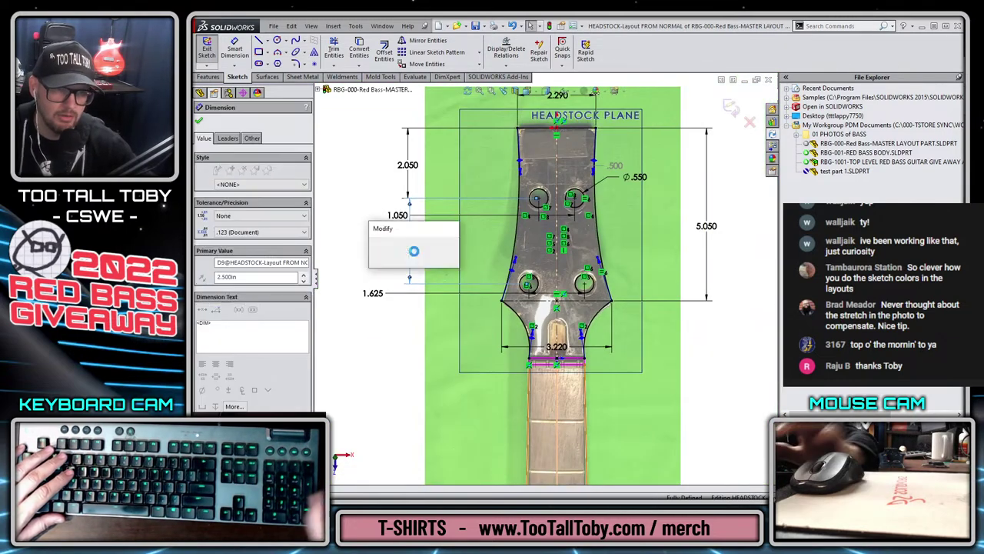
pyautogui.write('2.45')
pyautogui.press('Return')
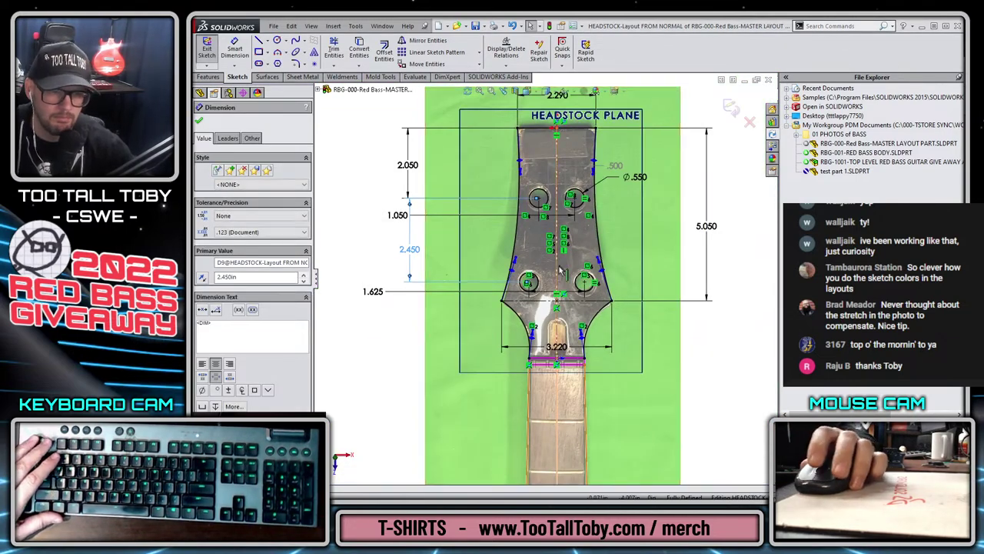
pyautogui.scroll(-4, 556, 281)
pyautogui.scroll(5, 559, 284)
pyautogui.press('Escape')
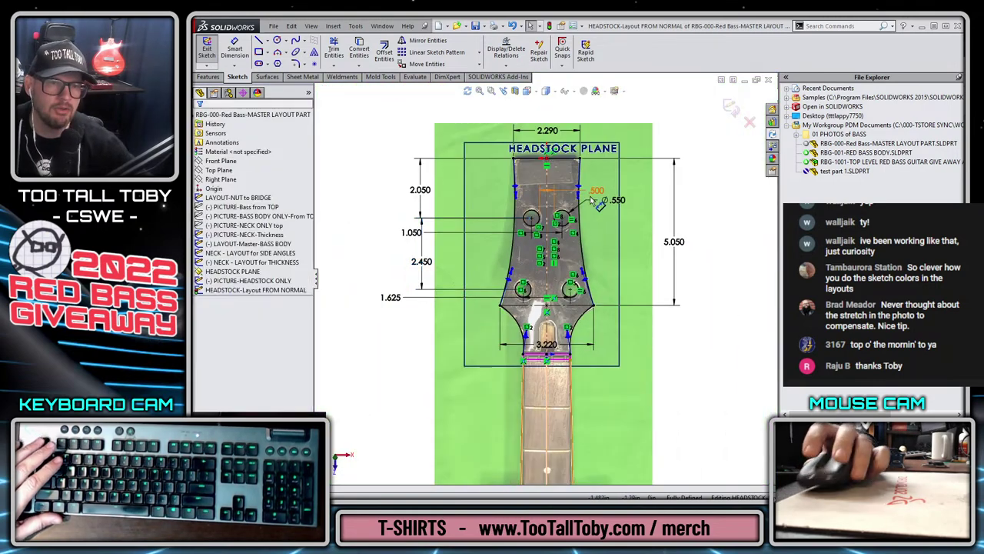
pyautogui.click(730, 107)
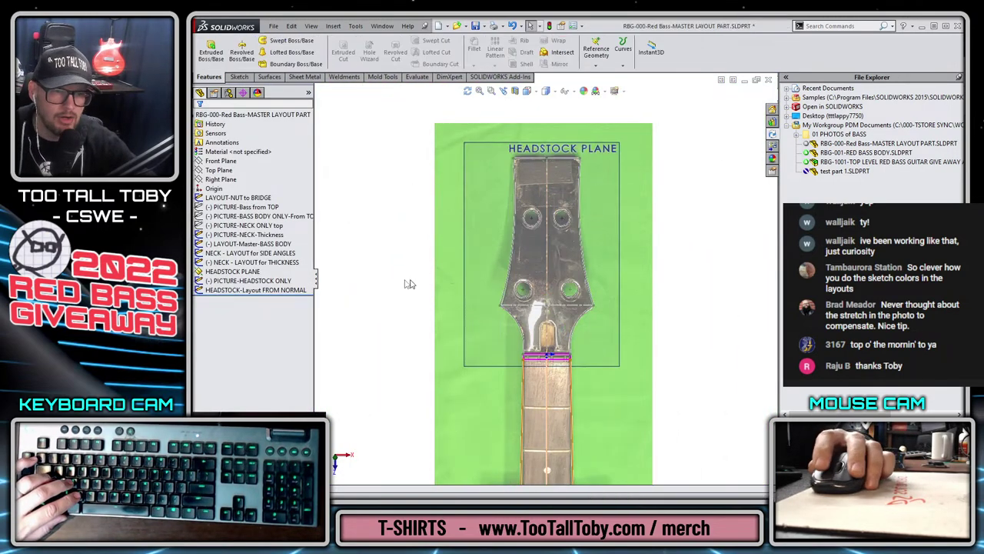
# - Set the HEADSTOCK-Layout FROM NORMAL sketch colour to the pale peach swatch
pyautogui.rightClick(233, 295)
pyautogui.click(262, 391)
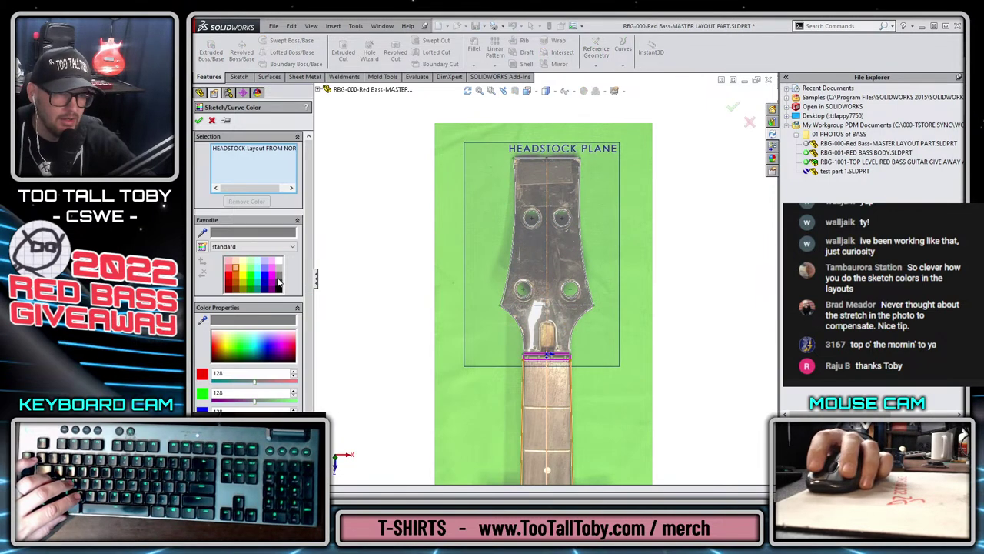
pyautogui.click(234, 276)
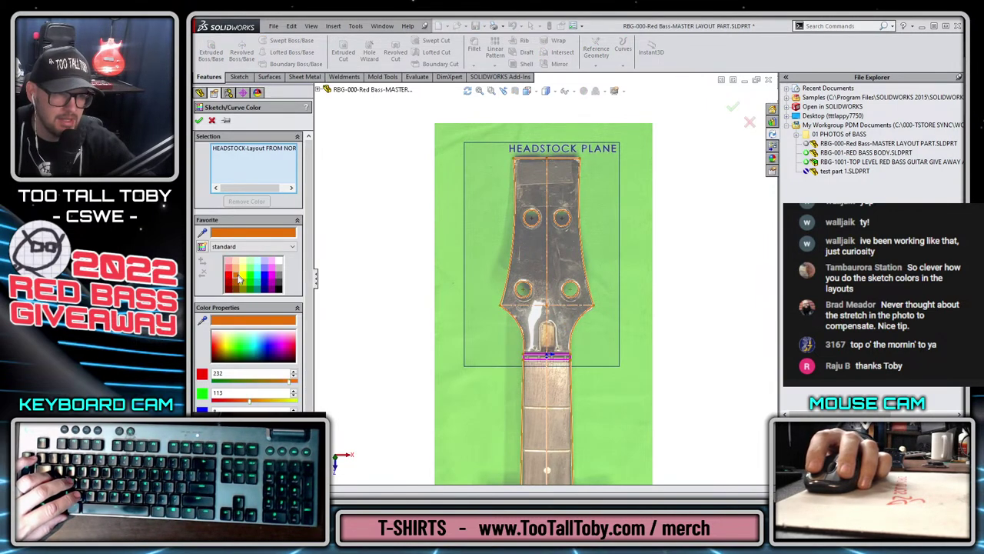
pyautogui.click(239, 263)
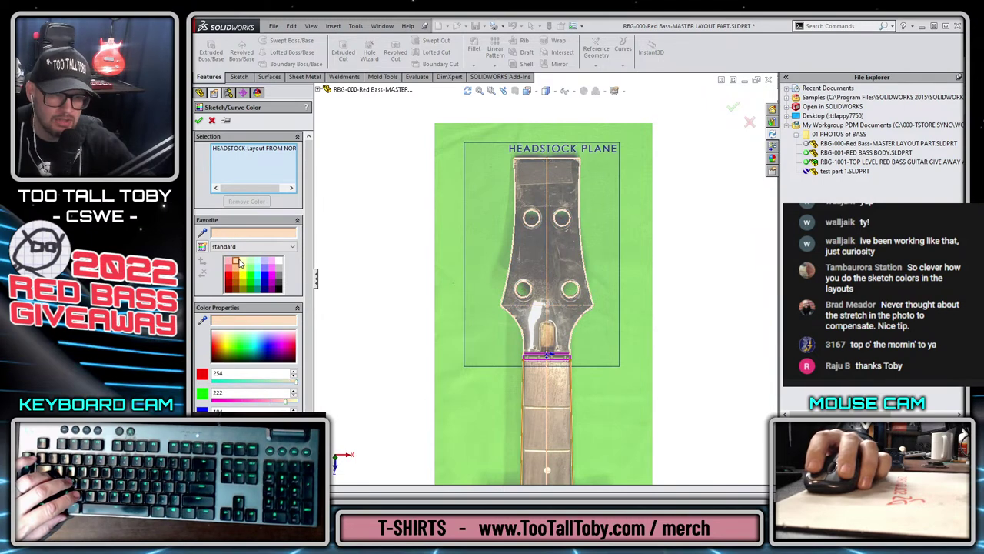
pyautogui.click(199, 121)
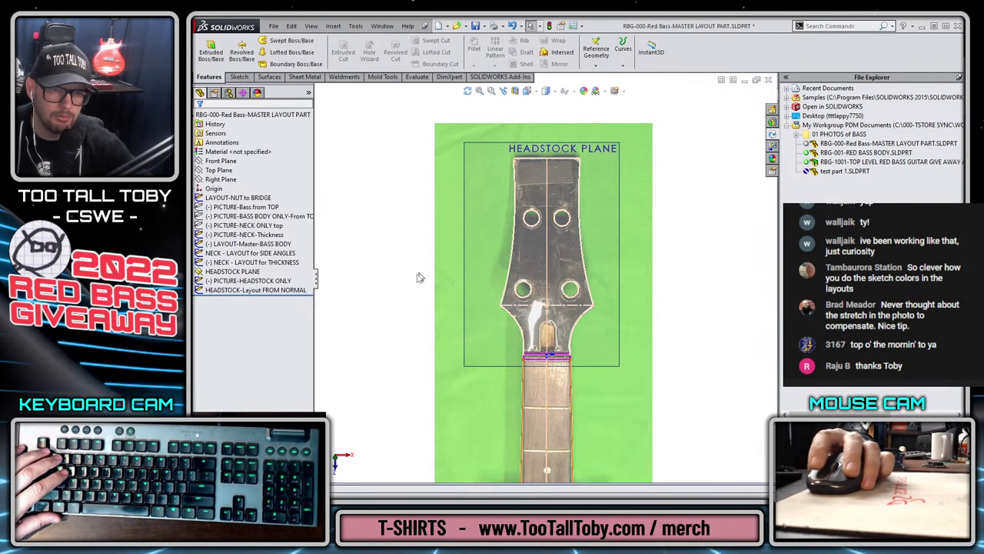
pyautogui.press('f')
pyautogui.moveTo(596, 410); pyautogui.dragTo(640, 284, button='middle')
pyautogui.moveTo(677, 296); pyautogui.dragTo(411, 273, button='middle')
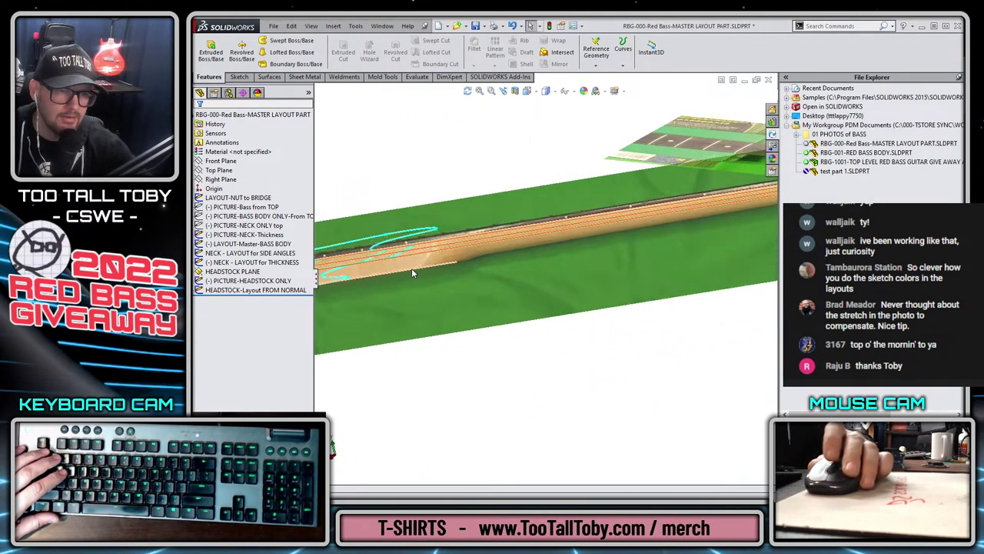
pyautogui.scroll(5, 582, 261)
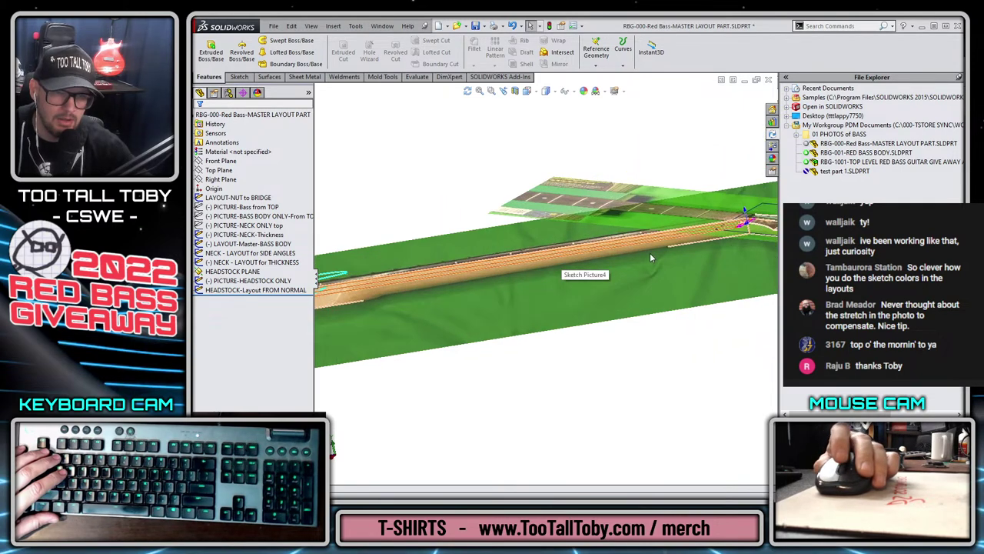
pyautogui.moveTo(582, 259); pyautogui.dragTo(425, 314, button='middle')
pyautogui.click(448, 276)
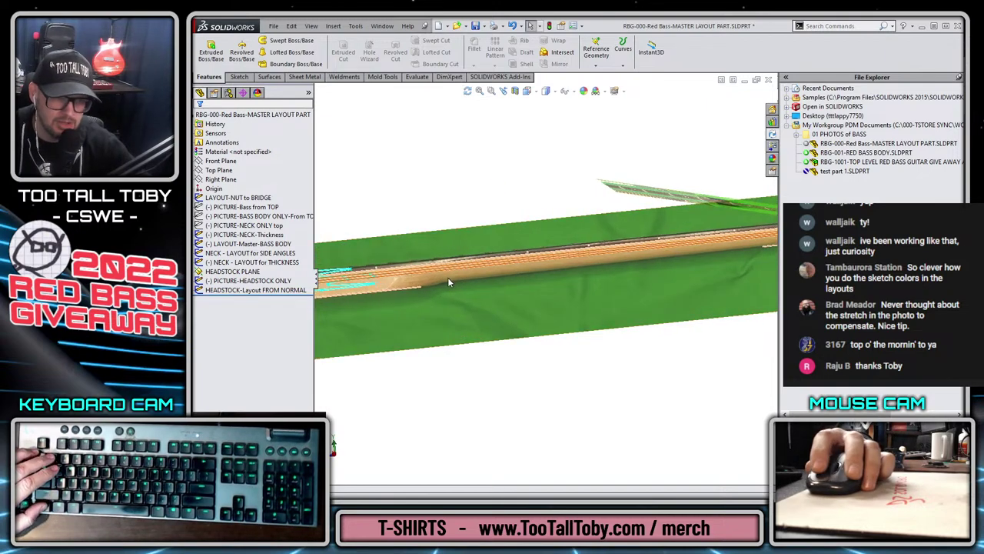
pyautogui.hotkey('ctrl', '8')
pyautogui.moveTo(548, 330)
pyautogui.mouseDown(button='middle')
pyautogui.moveTo(652, 305)
pyautogui.moveTo(565, 297)
pyautogui.moveTo(634, 297)
pyautogui.moveTo(608, 334)
pyautogui.moveTo(611, 381)
pyautogui.moveTo(585, 367)
pyautogui.moveTo(598, 312)
pyautogui.moveTo(582, 305)
pyautogui.moveTo(580, 269)
pyautogui.moveTo(562, 316)
pyautogui.moveTo(572, 428)
pyautogui.moveTo(551, 311)
pyautogui.mouseUp(button='middle')
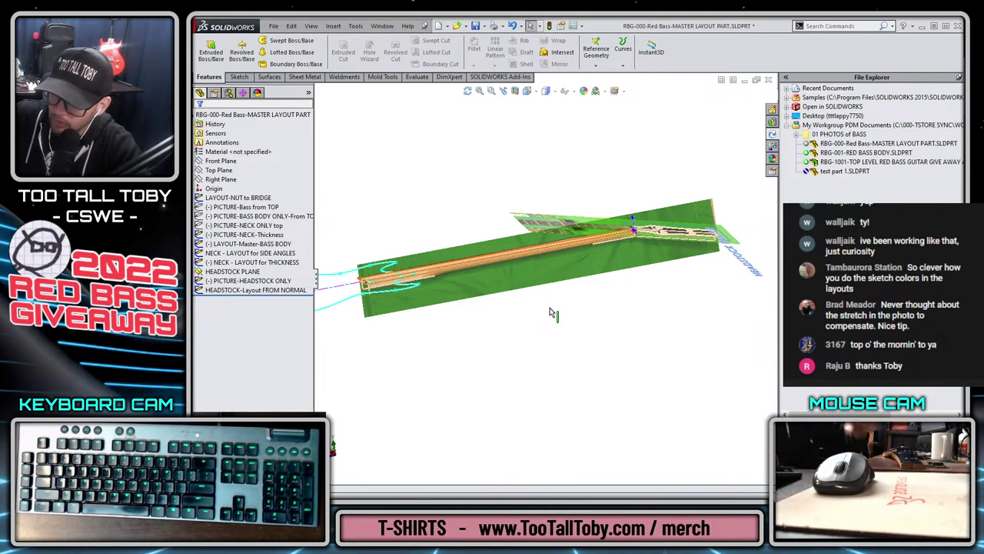
pyautogui.moveTo(422, 214); pyautogui.dragTo(484, 294, button='middle')
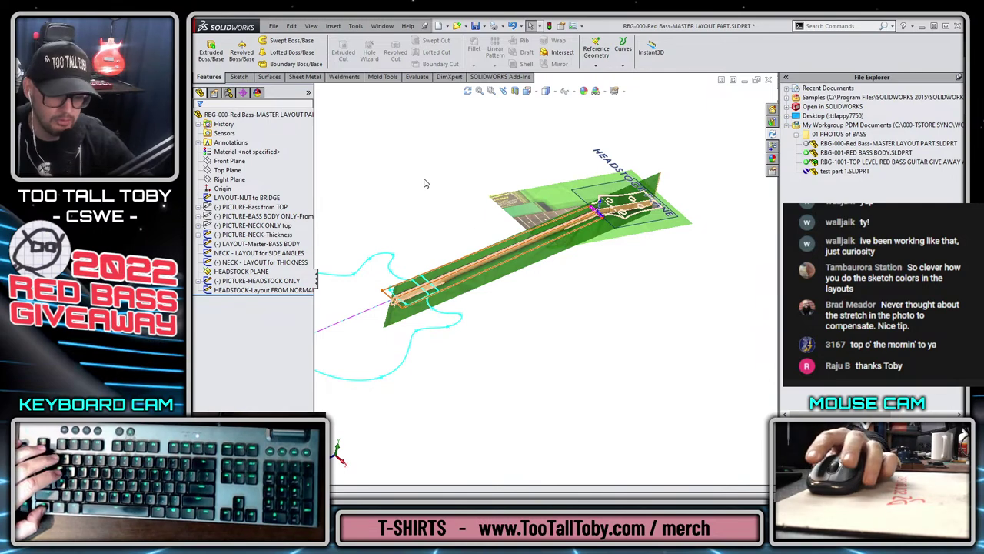
# - Switch to the RBG-1001 red bass guitar assembly and orbit to inspect it
pyautogui.hotkey('ctrl', 'Tab')
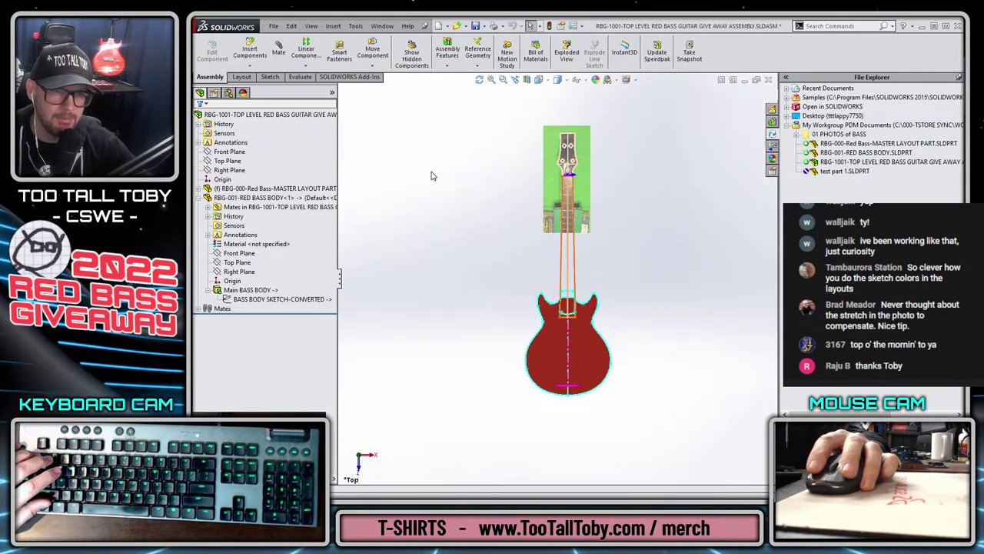
pyautogui.moveTo(421, 210); pyautogui.dragTo(393, 233, button='middle')
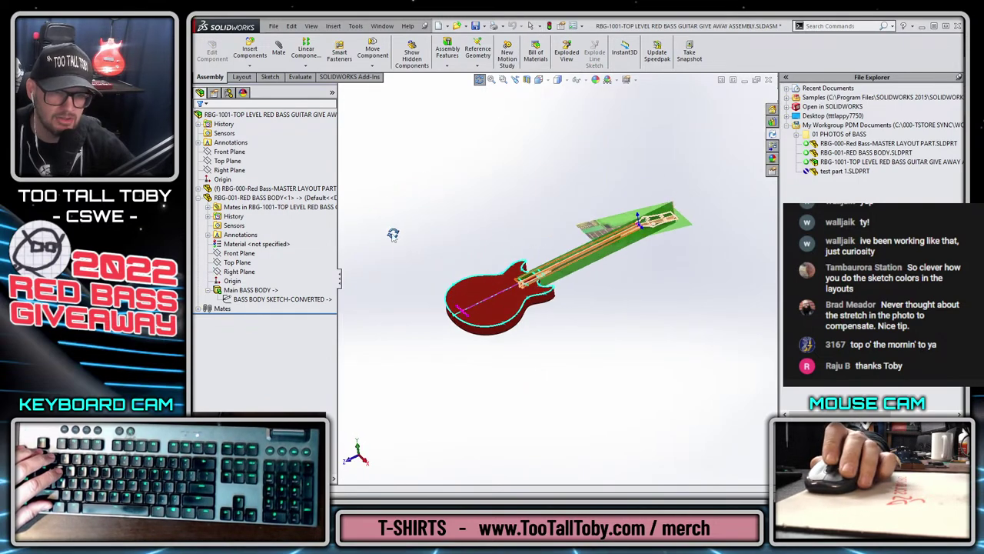
pyautogui.click(352, 27)
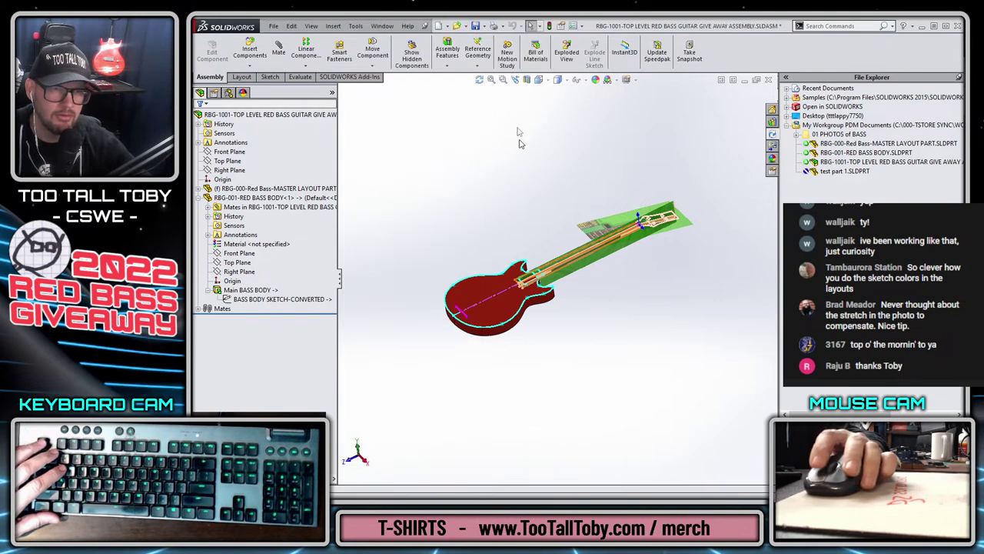
pyautogui.click(520, 136)
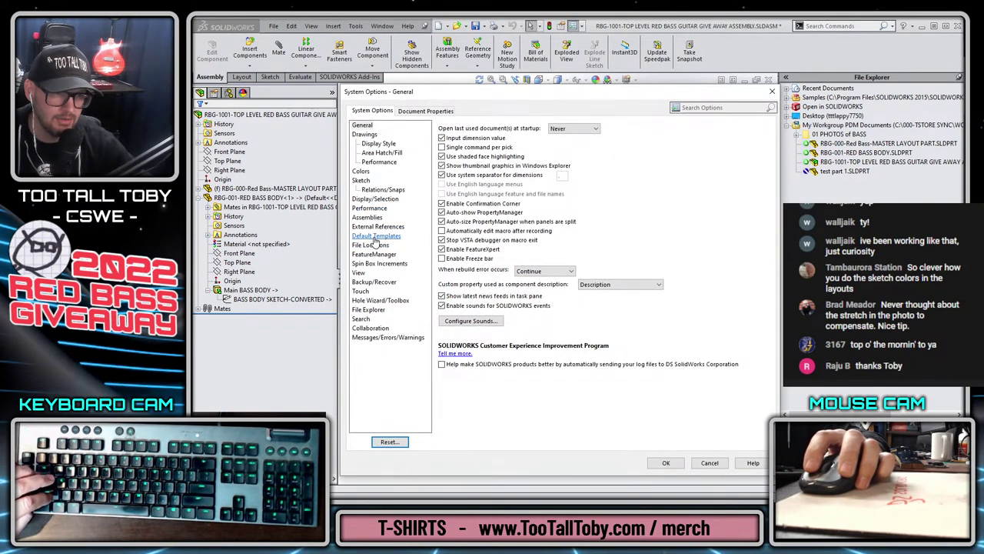
# - Review the default parts template path in Options without changes, then open Insert > Component
pyautogui.click(376, 235)
pyautogui.moveTo(512, 159); pyautogui.dragTo(617, 168)
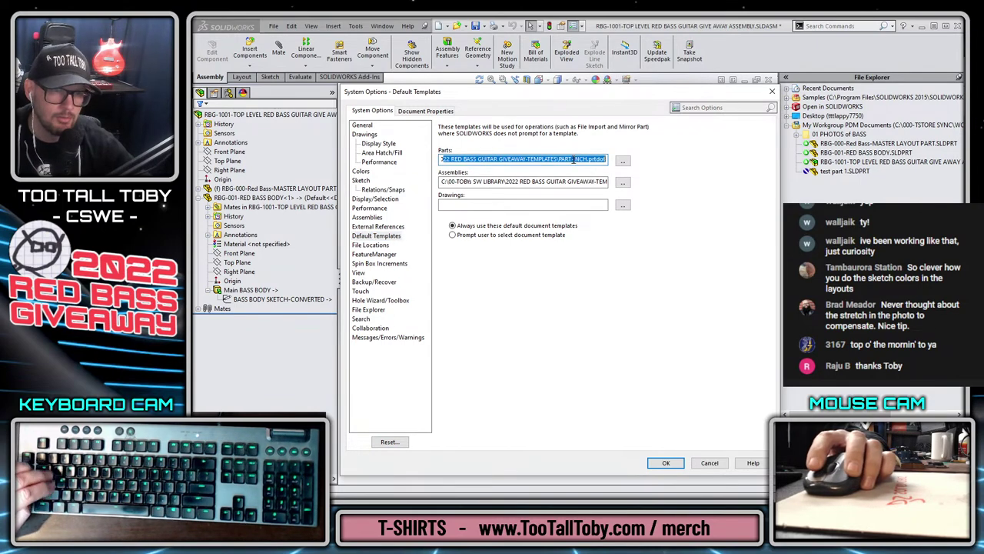
pyautogui.click(709, 462)
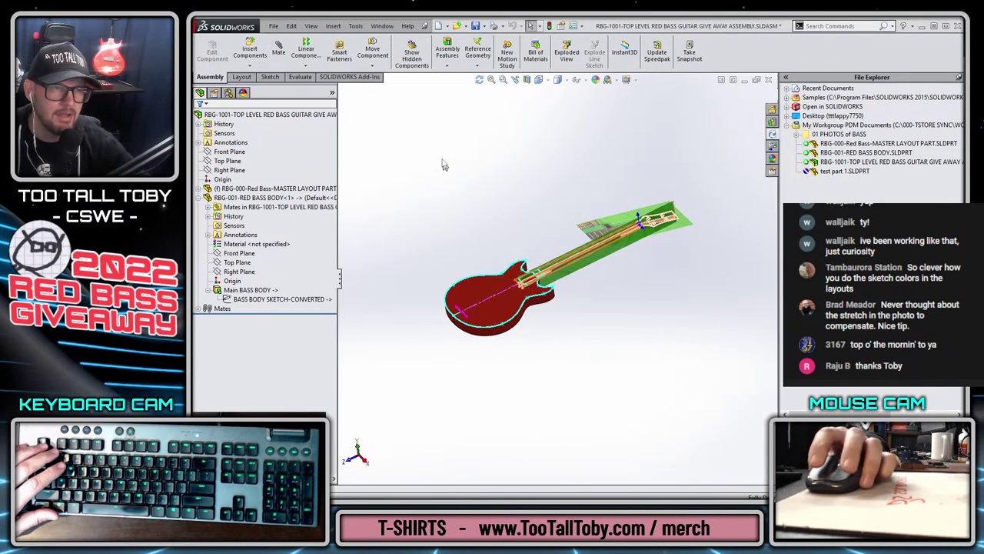
pyautogui.click(333, 26)
pyautogui.moveTo(361, 40)
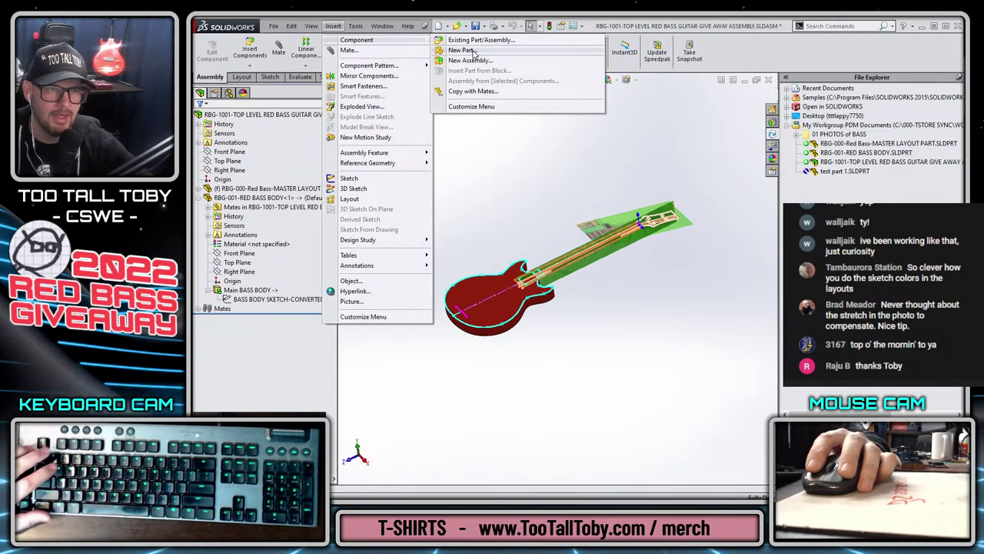
# - Insert a new part and save it as 'RBG-201-NECK and HEADSTOCK-MAPLE-MAIN'
pyautogui.click(461, 50)
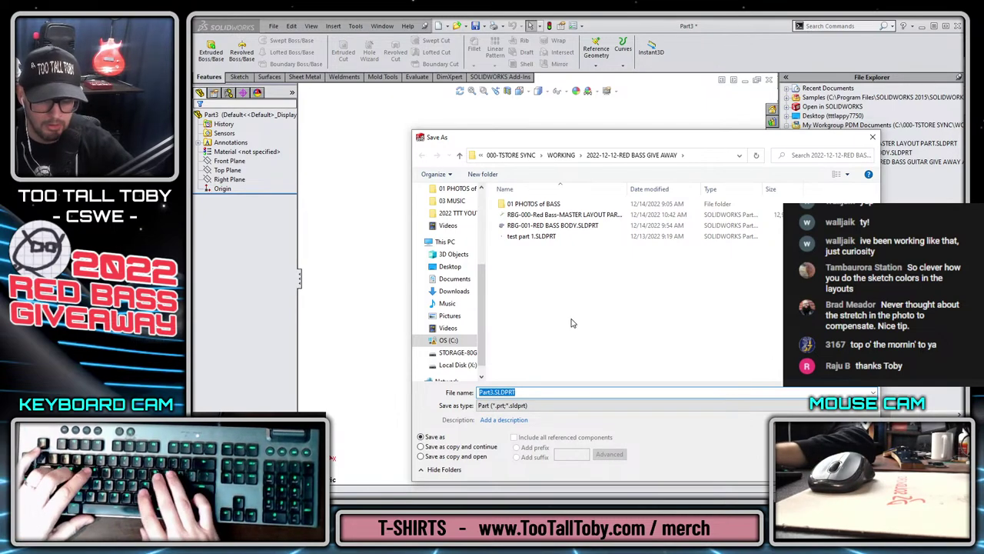
pyautogui.write('RBG')
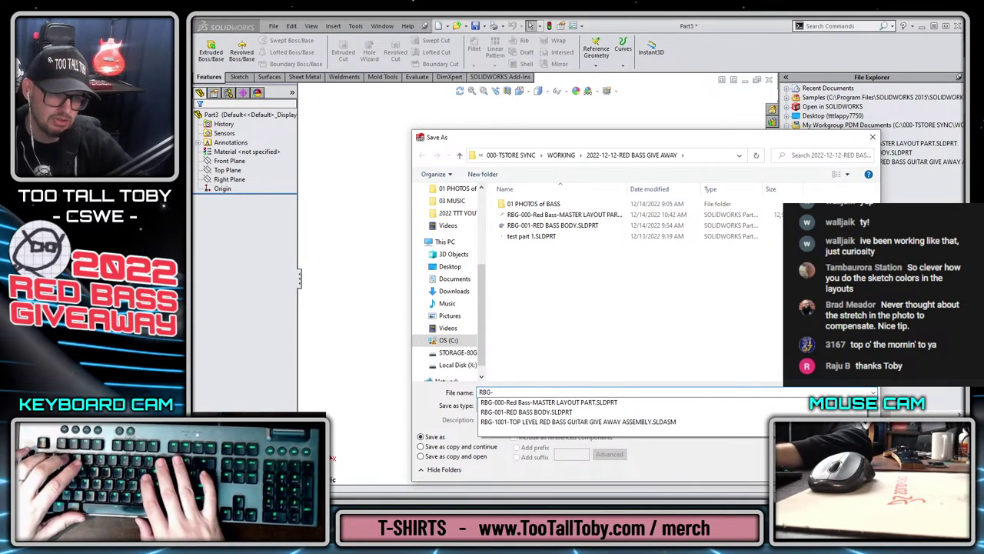
pyautogui.write('-')
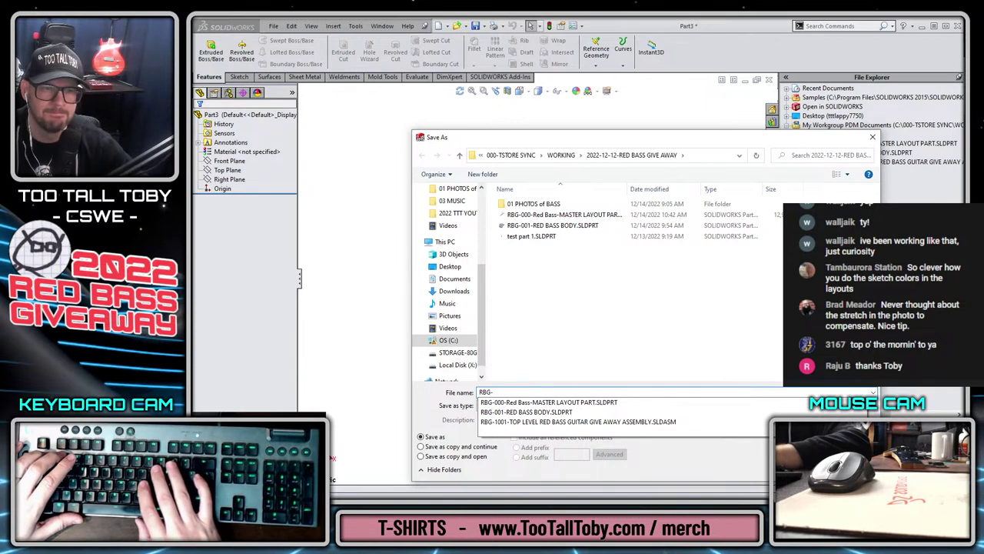
pyautogui.write('201-NECK MAPLE MAIN')
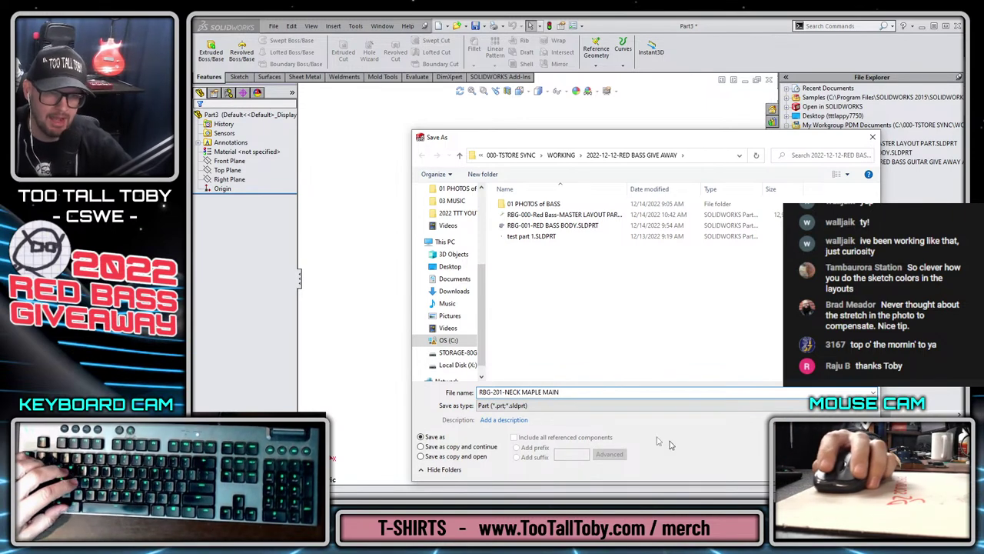
pyautogui.click(521, 392)
pyautogui.write('and HEAD')
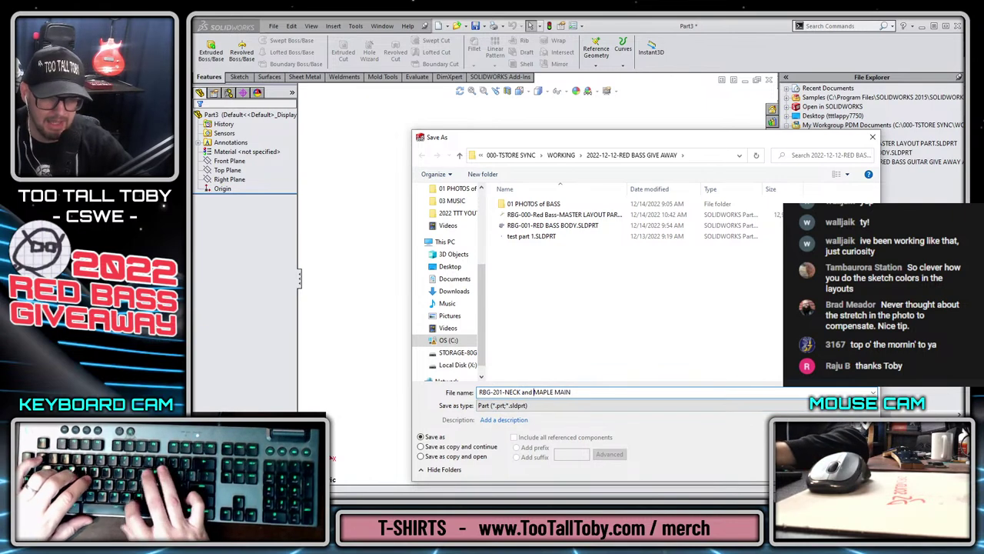
pyautogui.write('STOCK-')
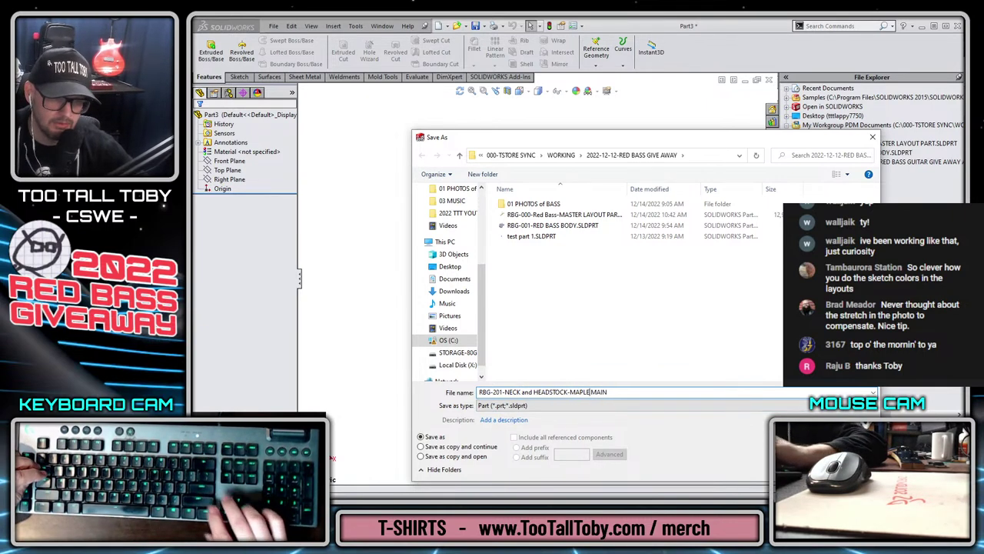
pyautogui.press('BackSpace')
pyautogui.write('-')
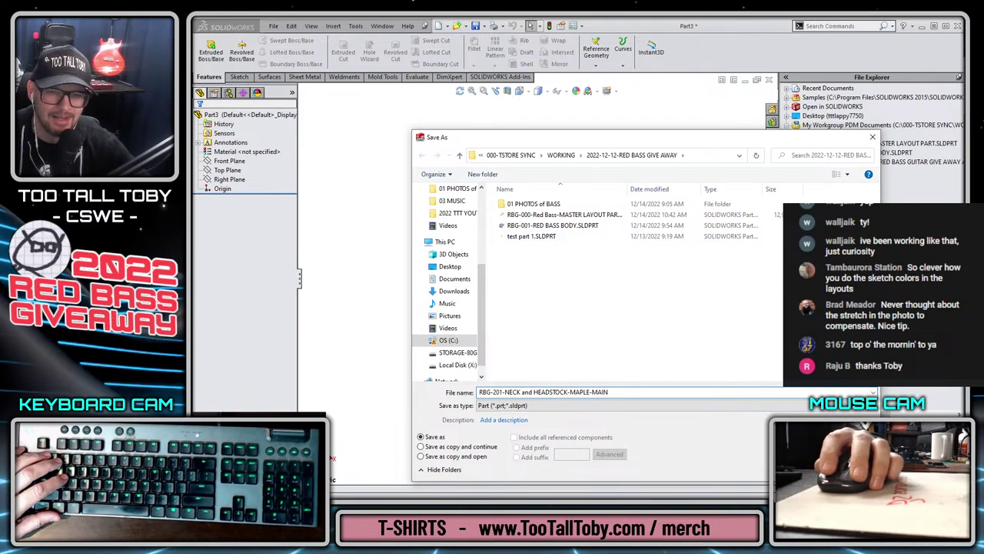
pyautogui.press('Return')
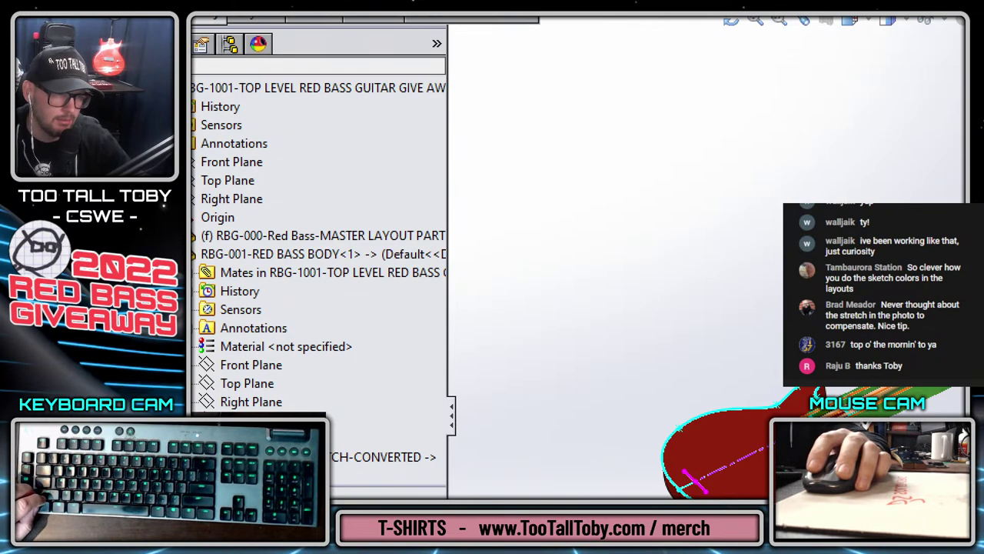
# - Base the new part on the assembly's Front Plane and expand RBG-201 in the FeatureManager tree
pyautogui.moveTo(192, 173)
pyautogui.mouseDown()
pyautogui.moveTo(291, 163)
pyautogui.moveTo(243, 150)
pyautogui.mouseUp()
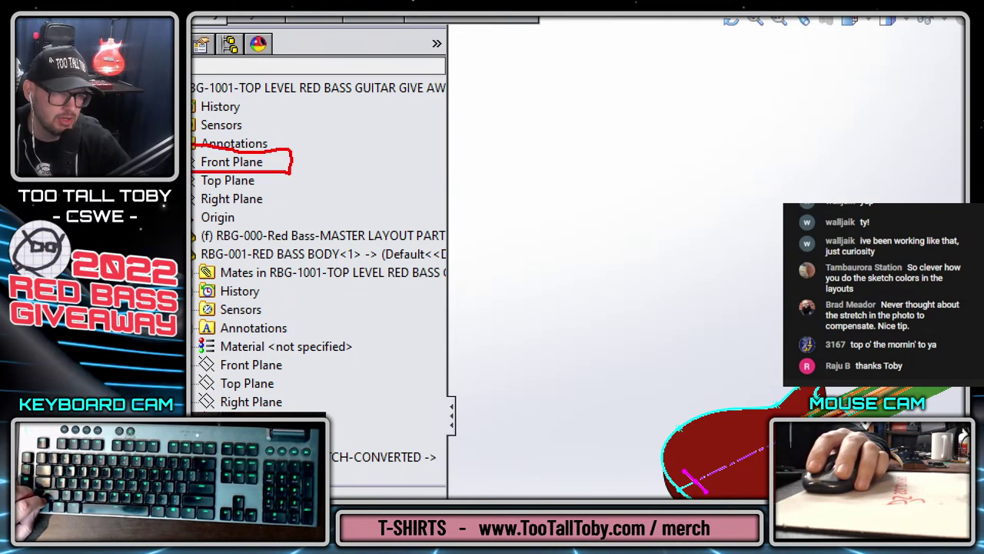
pyautogui.moveTo(200, 112); pyautogui.dragTo(240, 113)
pyautogui.moveTo(209, 135); pyautogui.dragTo(266, 131)
pyautogui.moveTo(201, 144); pyautogui.dragTo(420, 166)
pyautogui.moveTo(335, 148)
pyautogui.mouseDown()
pyautogui.moveTo(301, 164)
pyautogui.moveTo(339, 206)
pyautogui.mouseUp()
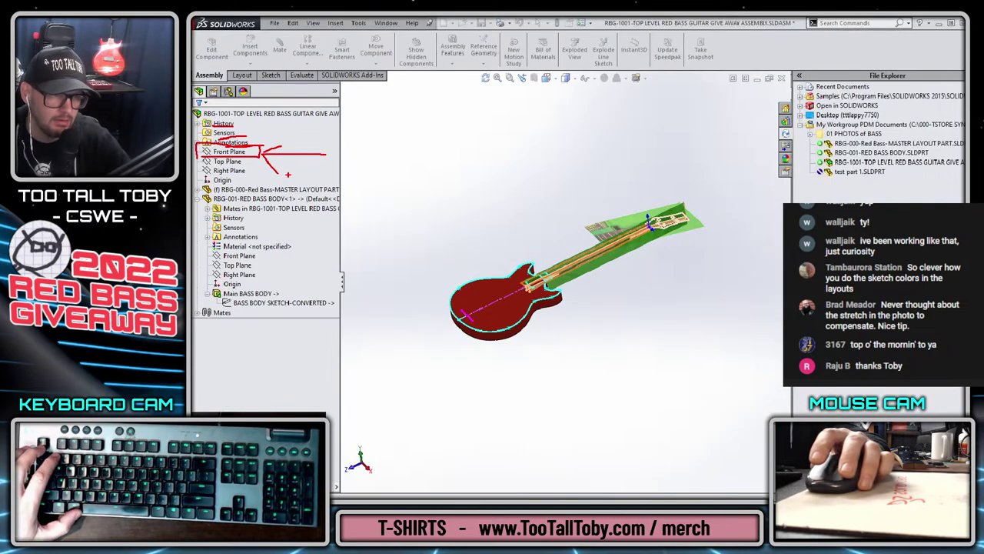
pyautogui.click(229, 151)
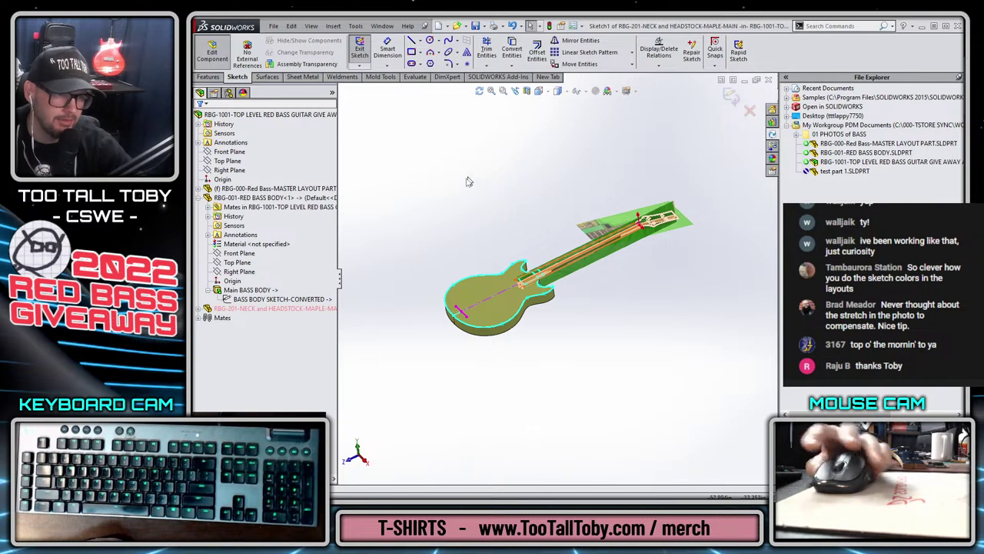
pyautogui.click(198, 309)
pyautogui.click(240, 363)
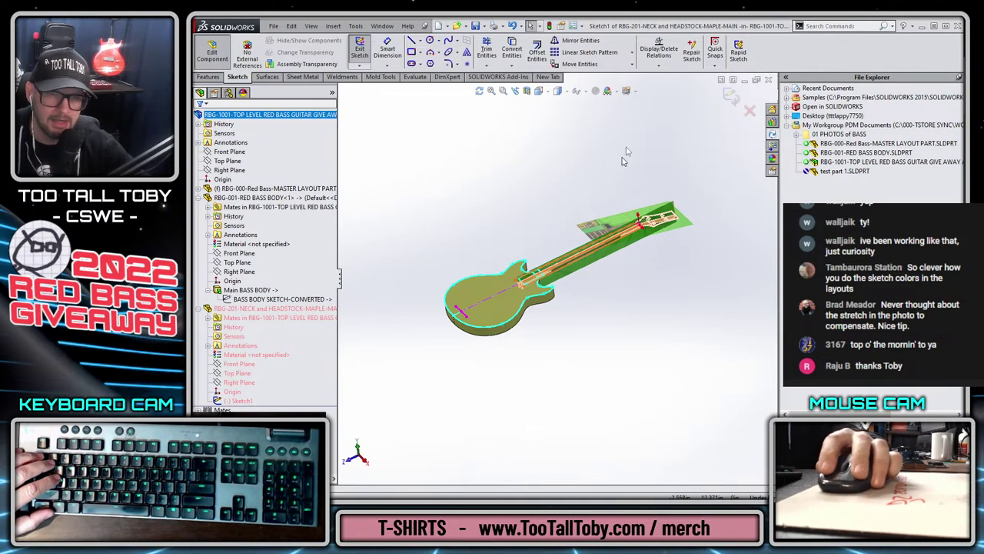
# - Leave the empty sketch and add a plane on RBG-000's HEADSTOCK PLANE, naming it HEADSTOCK PLANE
pyautogui.click(732, 96)
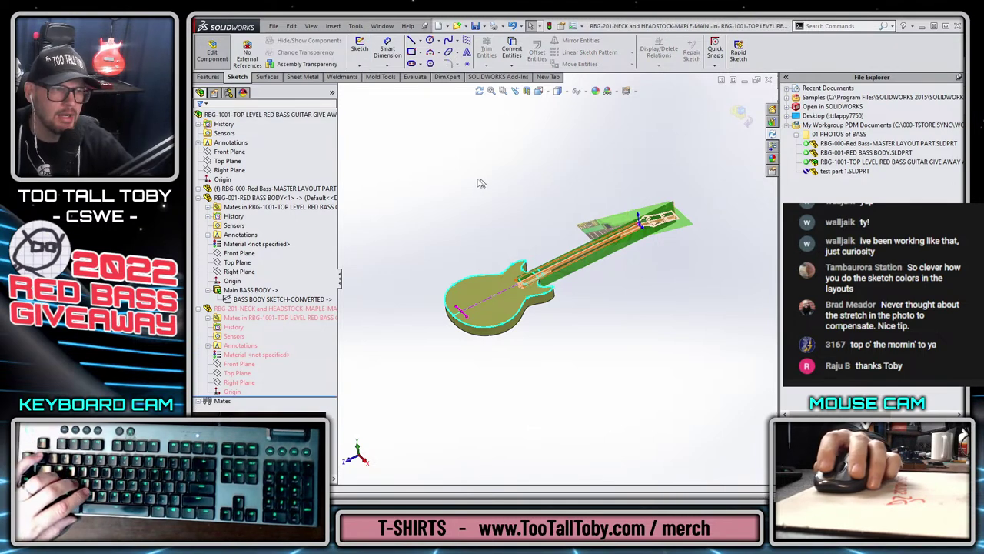
pyautogui.press('s')
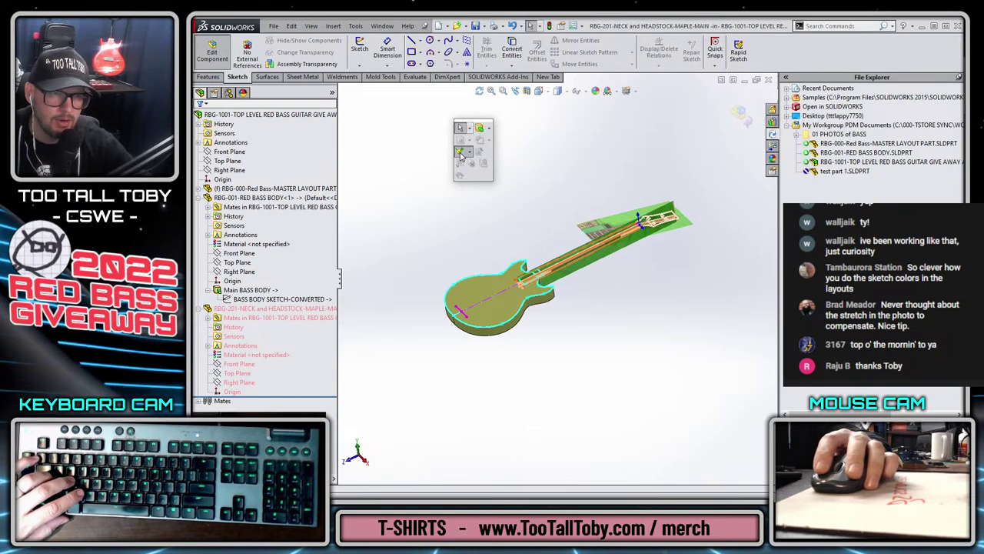
pyautogui.click(460, 154)
pyautogui.click(476, 161)
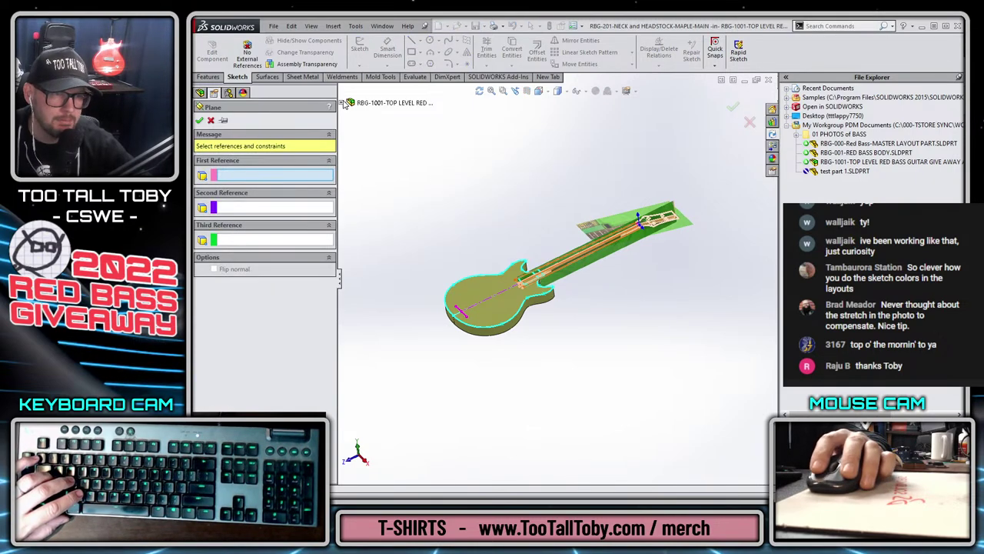
pyautogui.click(345, 103)
pyautogui.click(360, 176)
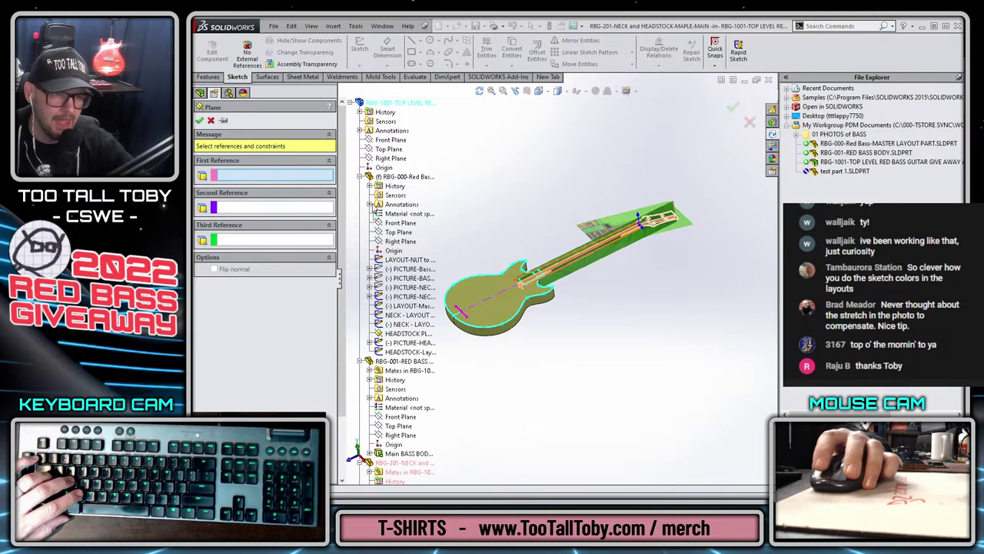
pyautogui.click(403, 336)
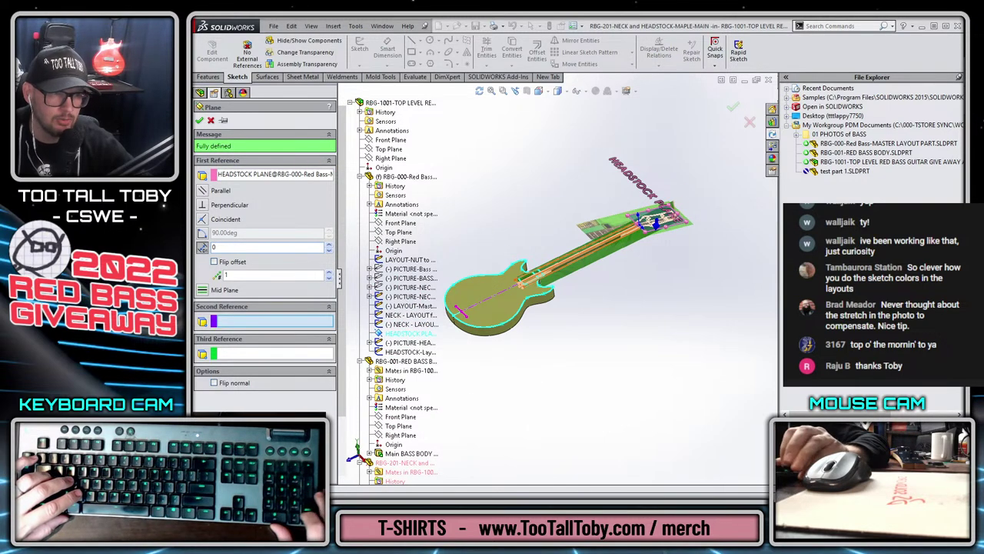
pyautogui.press('Return')
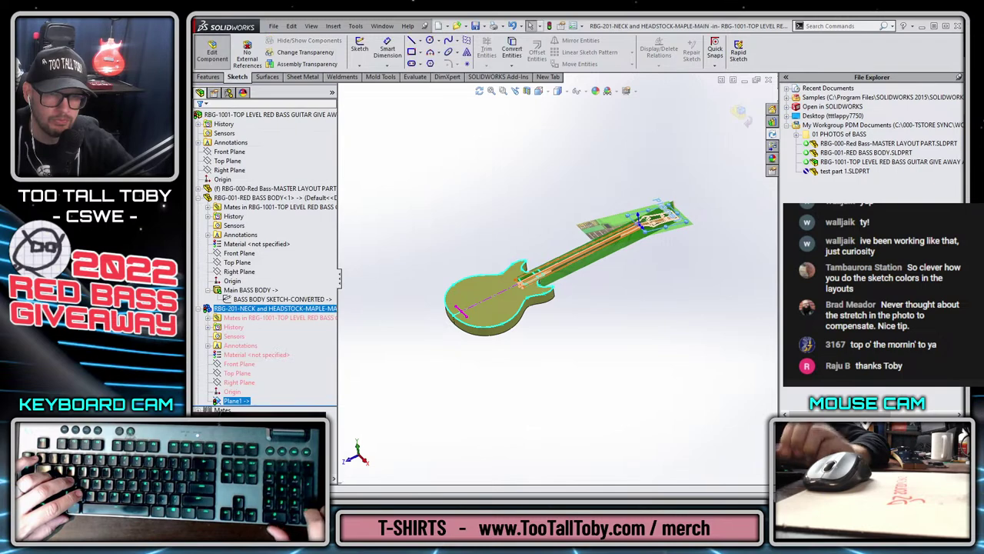
pyautogui.click(242, 402)
pyautogui.write('HEADSTO')
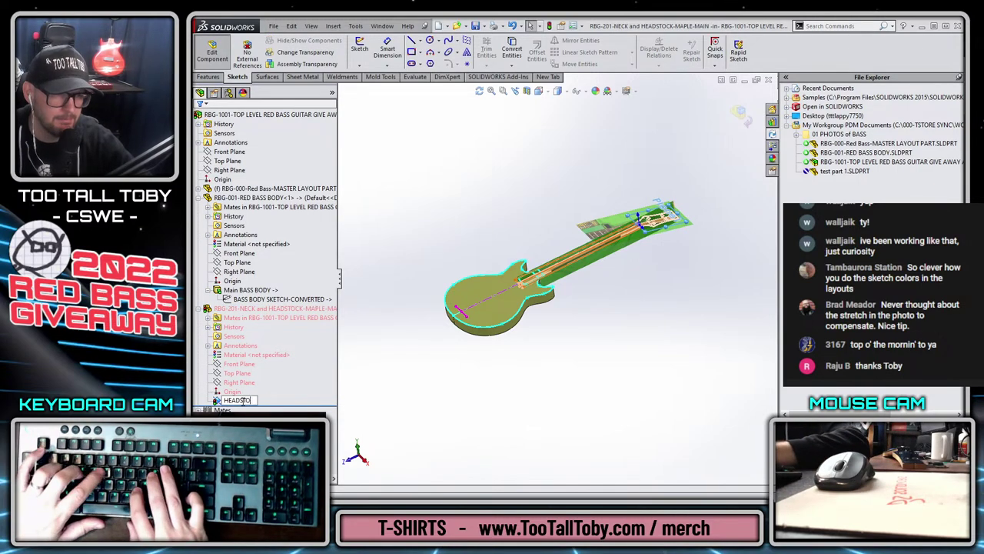
pyautogui.write('CK PLANE')
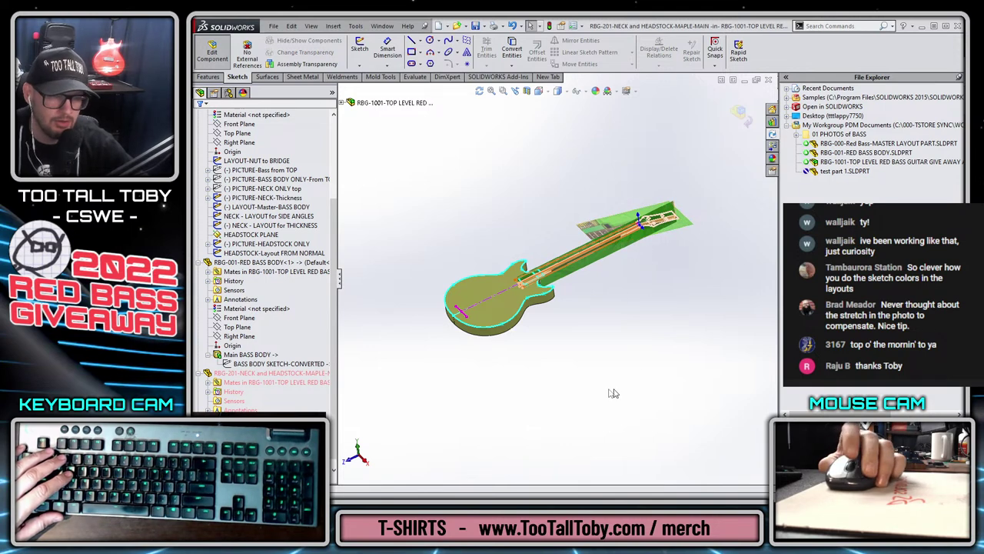
# - Sketch on HEADSTOCK PLANE, convert the layout's headstock outline chain, and close its base with a line
pyautogui.scroll(-3, 638, 284)
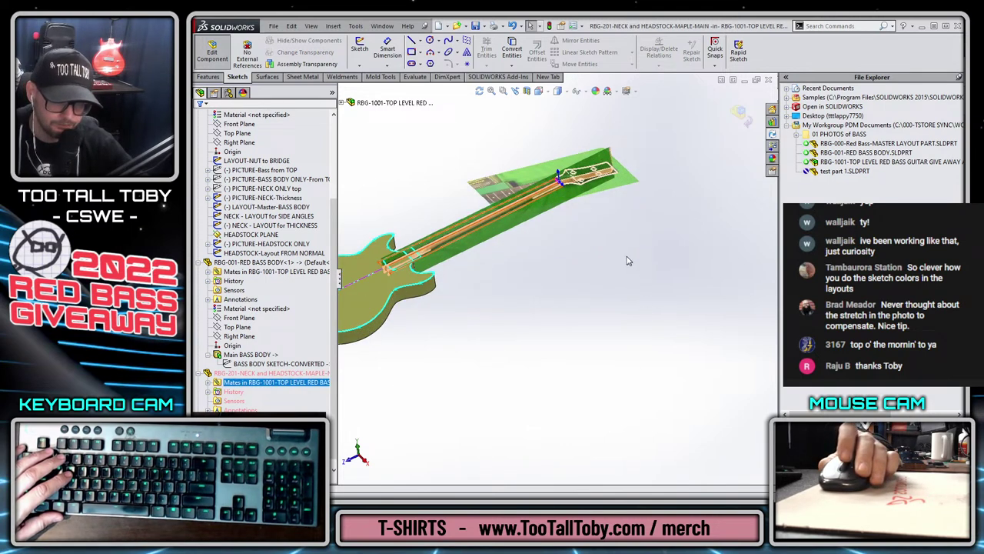
pyautogui.click(375, 356)
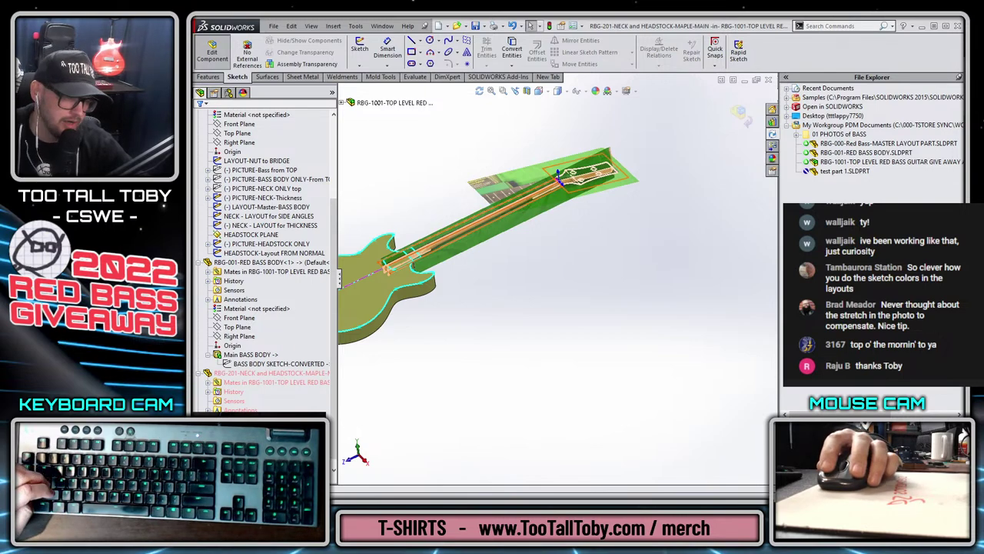
pyautogui.click(559, 176)
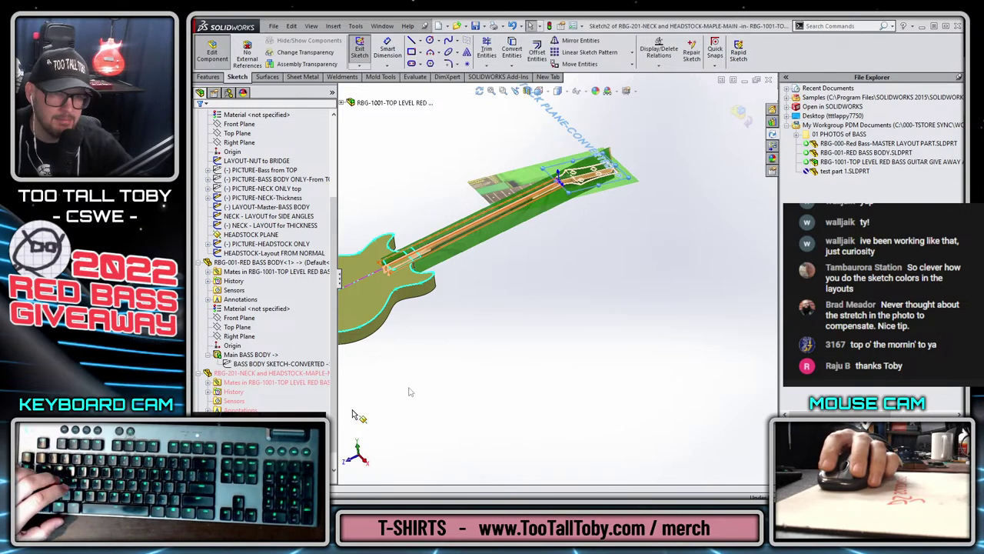
pyautogui.rightClick(604, 188)
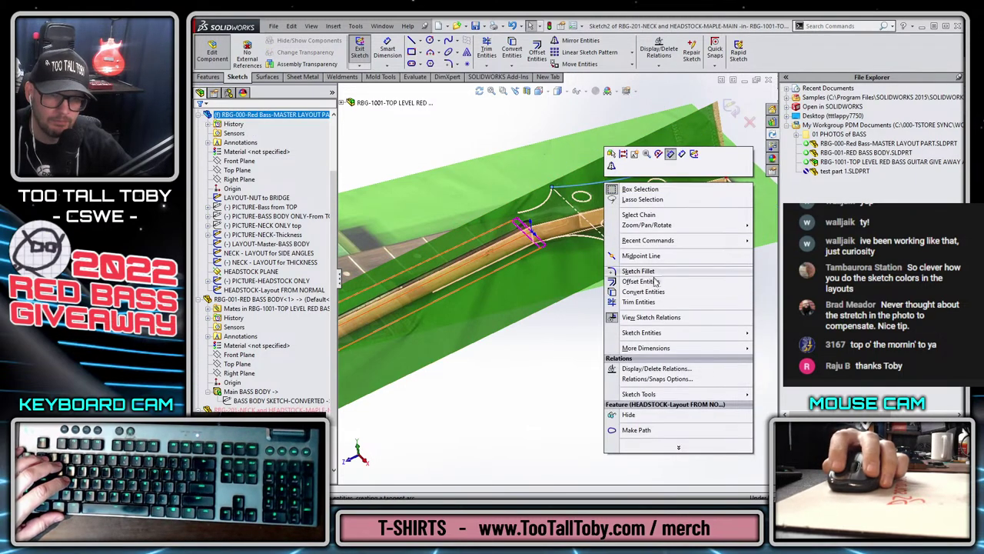
pyautogui.click(656, 217)
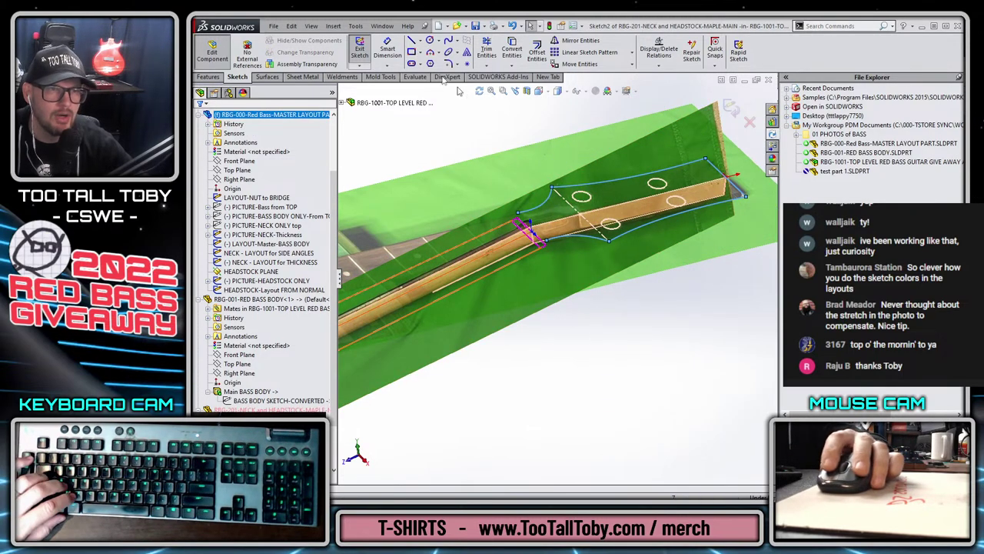
pyautogui.click(511, 50)
pyautogui.press('s')
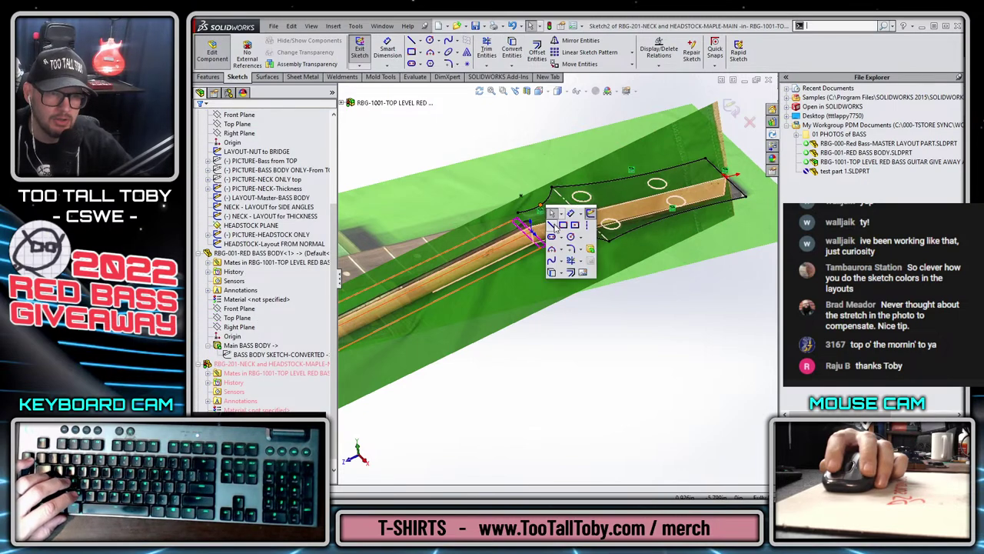
pyautogui.click(558, 224)
pyautogui.click(552, 189)
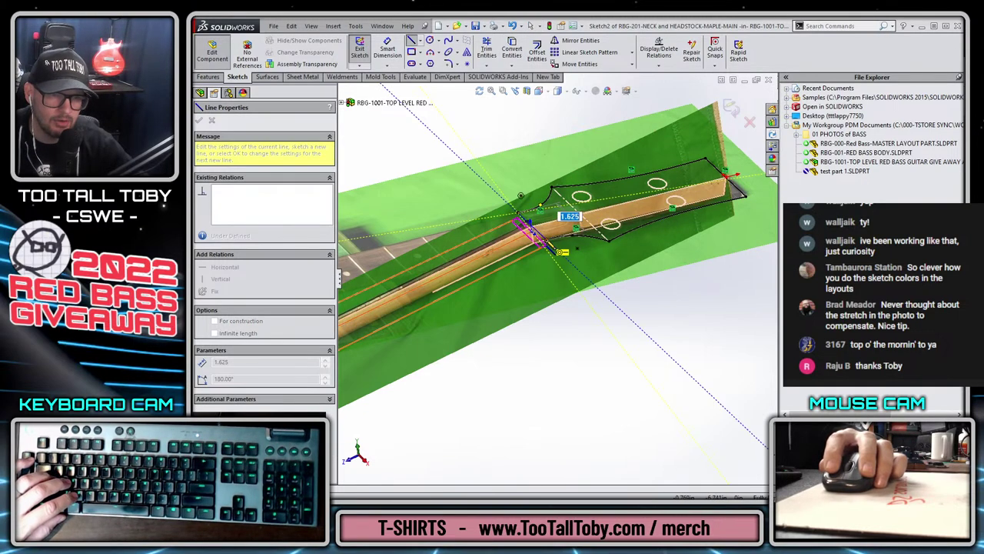
pyautogui.click(563, 252)
pyautogui.press('Escape')
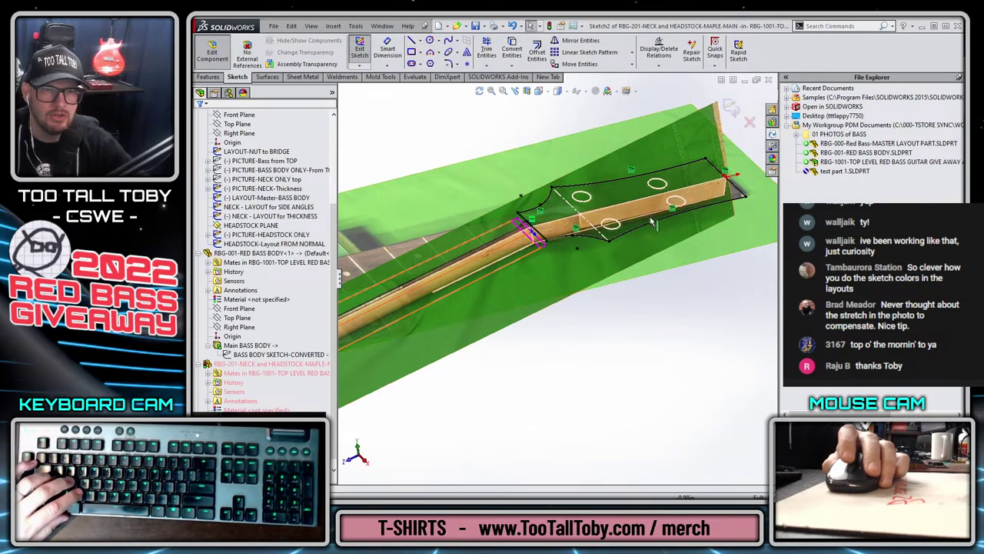
# - Extrude the headstock profile up to the neck layout's Point21 vertex
pyautogui.press('s')
pyautogui.click(712, 264)
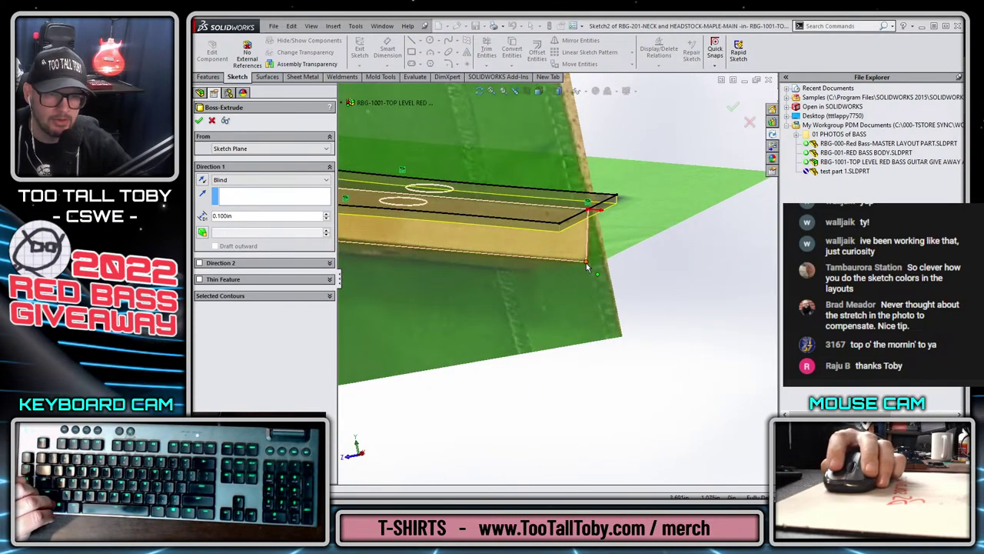
pyautogui.click(587, 263)
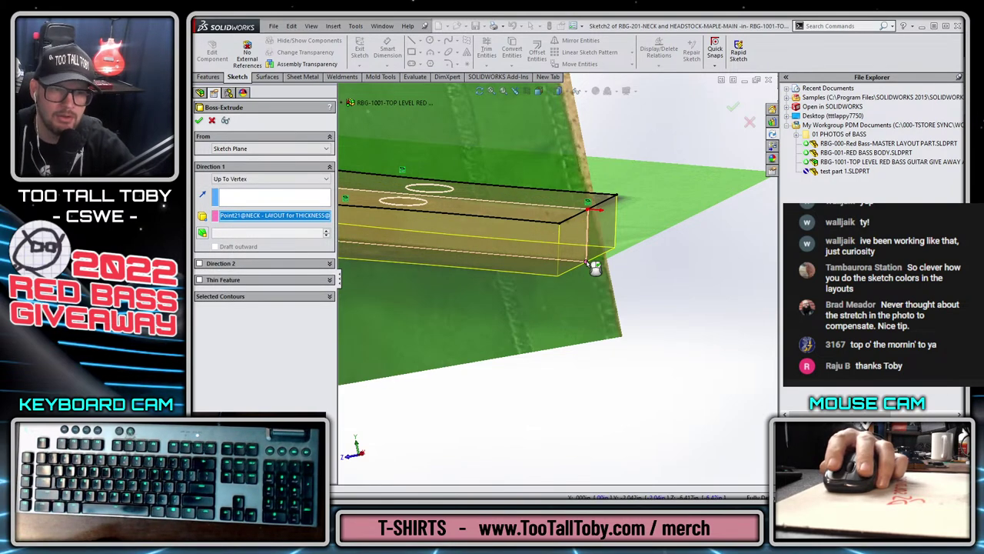
pyautogui.press('Return')
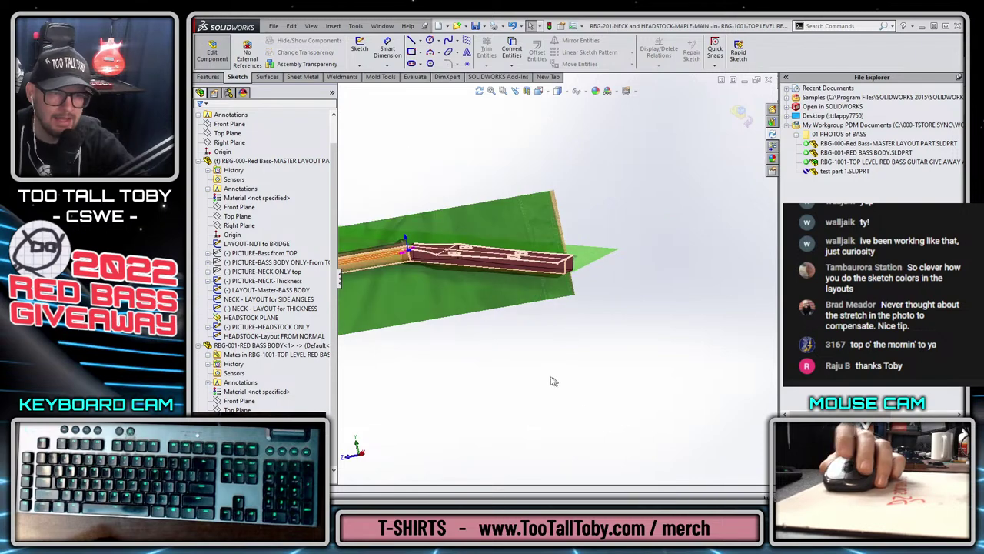
# - View the guitar isometrically and hide the photo sketch pictures
pyautogui.moveTo(553, 381); pyautogui.dragTo(567, 223, button='middle')
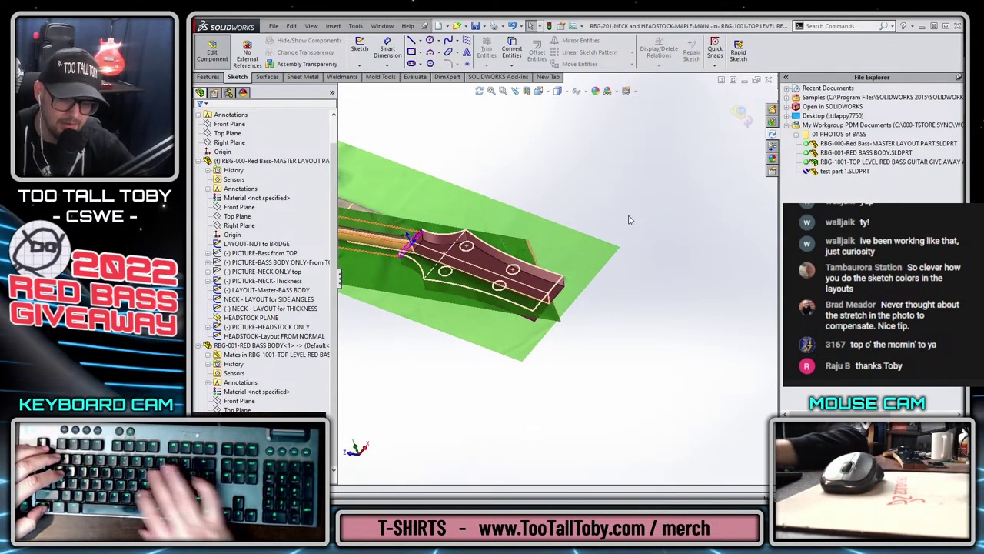
pyautogui.press('f')
pyautogui.hotkey('ctrl', '7')
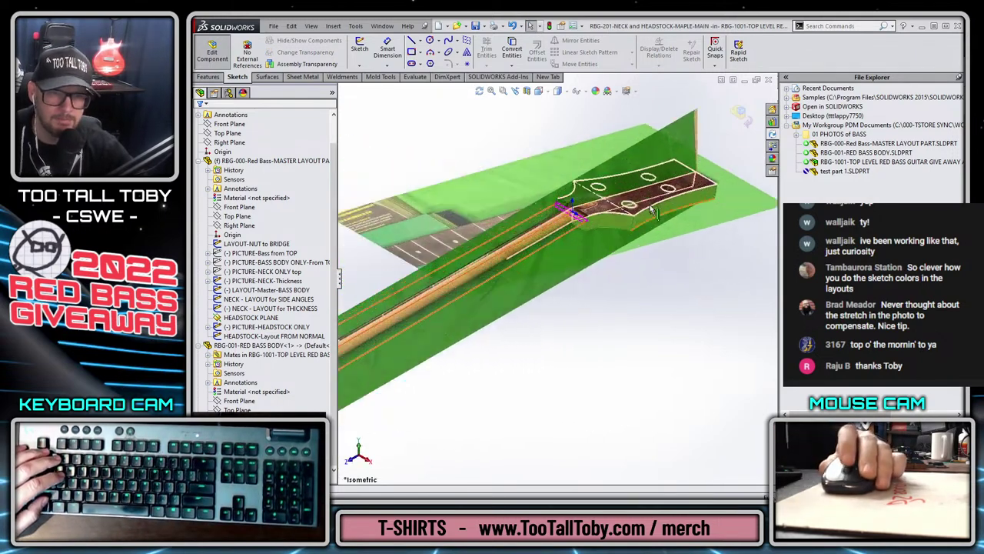
pyautogui.scroll(-5, 652, 212)
pyautogui.click(359, 207)
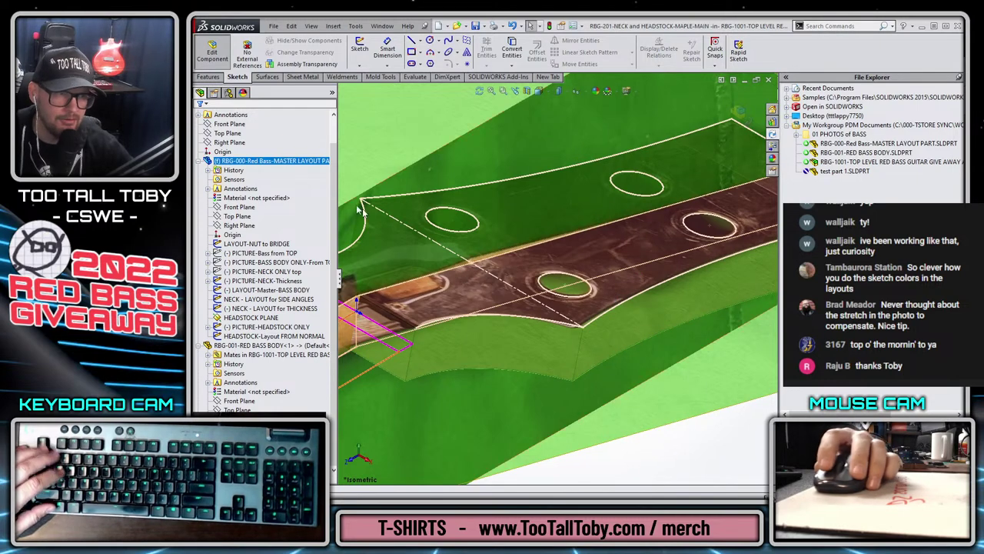
pyautogui.scroll(-3, 252, 343)
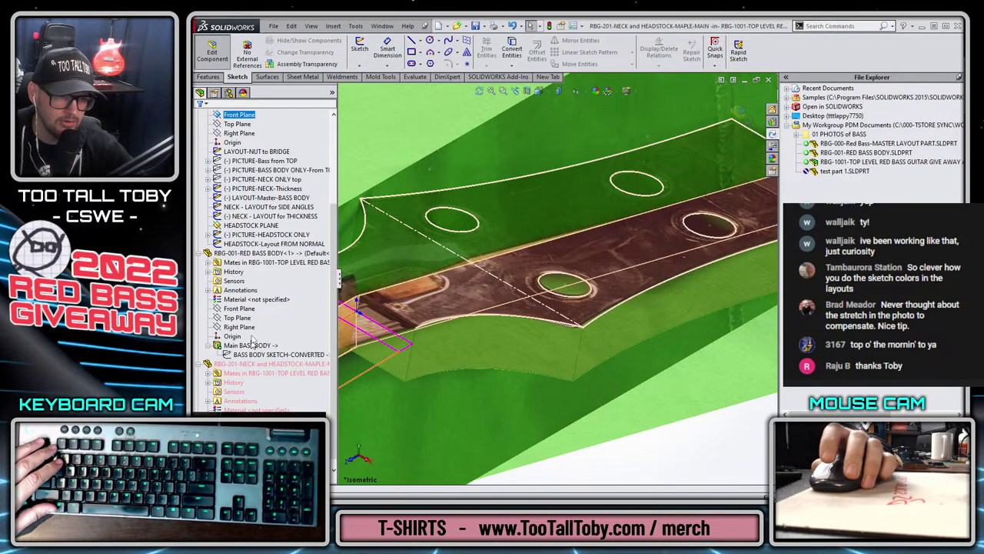
pyautogui.click(584, 93)
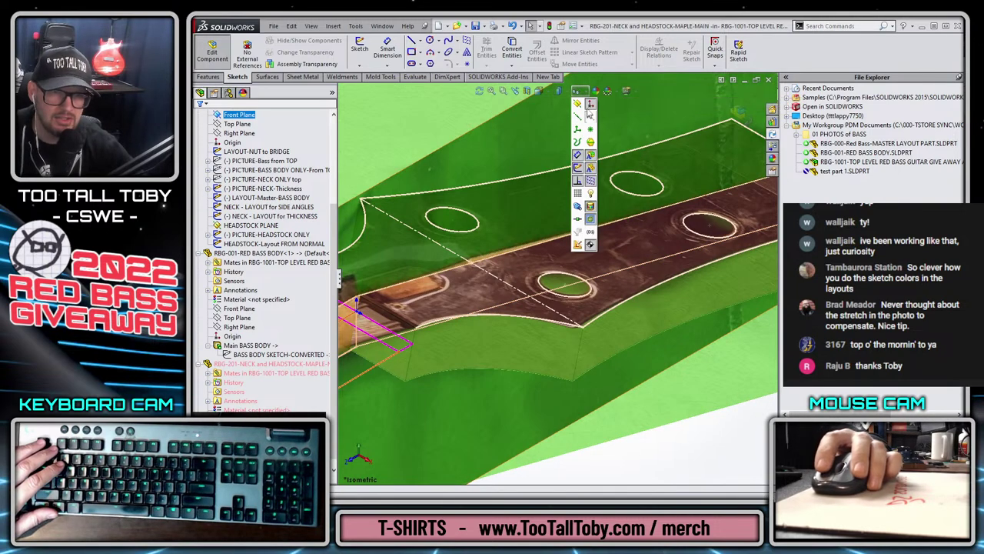
pyautogui.click(578, 168)
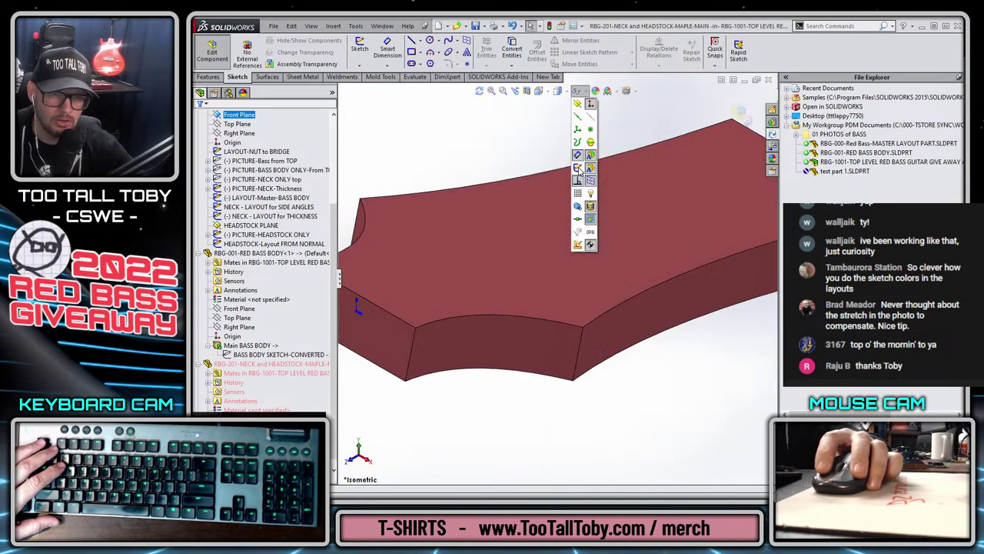
# - Sketch on the headstock top face and convert the four layout tuning-peg ellipses
pyautogui.click(511, 248)
pyautogui.click(560, 198)
pyautogui.click(584, 91)
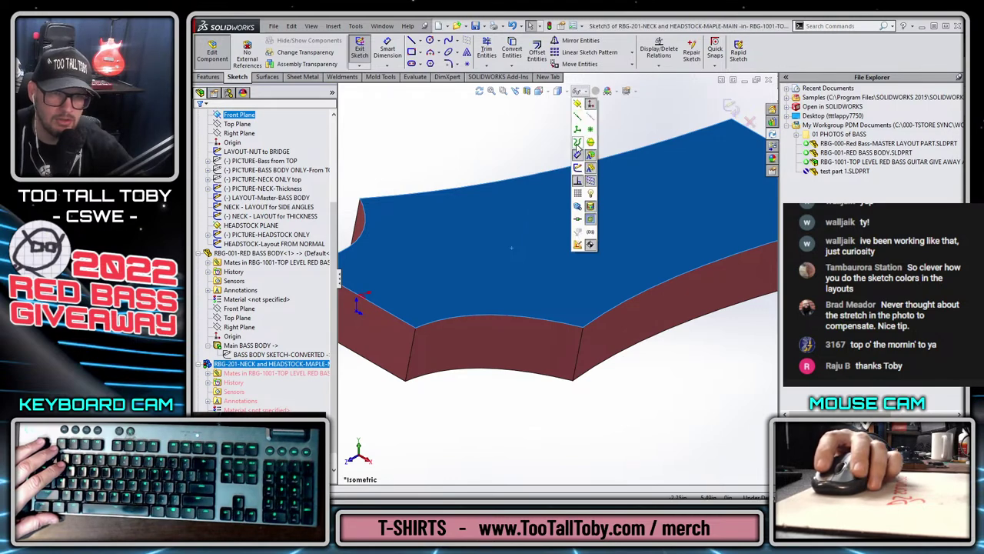
pyautogui.click(579, 167)
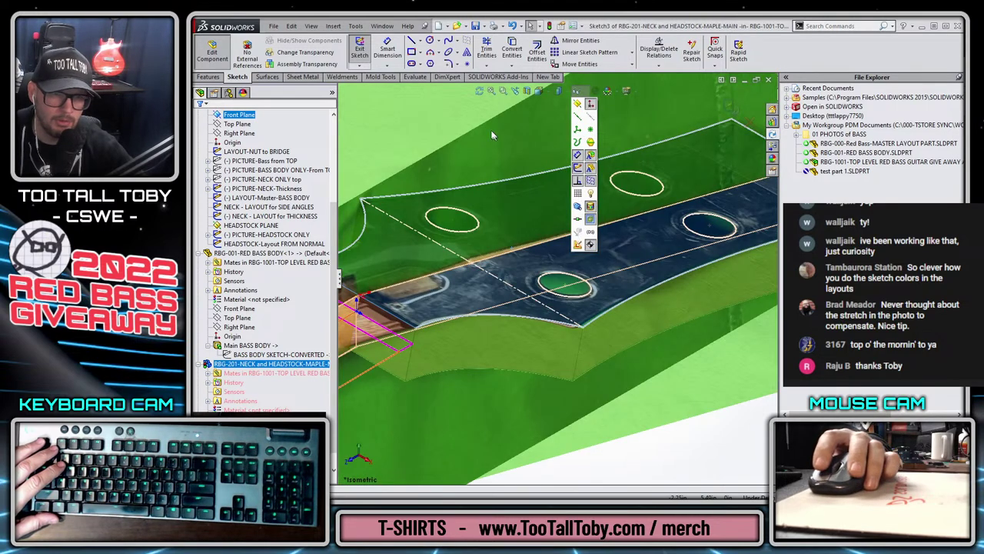
pyautogui.click(475, 221)
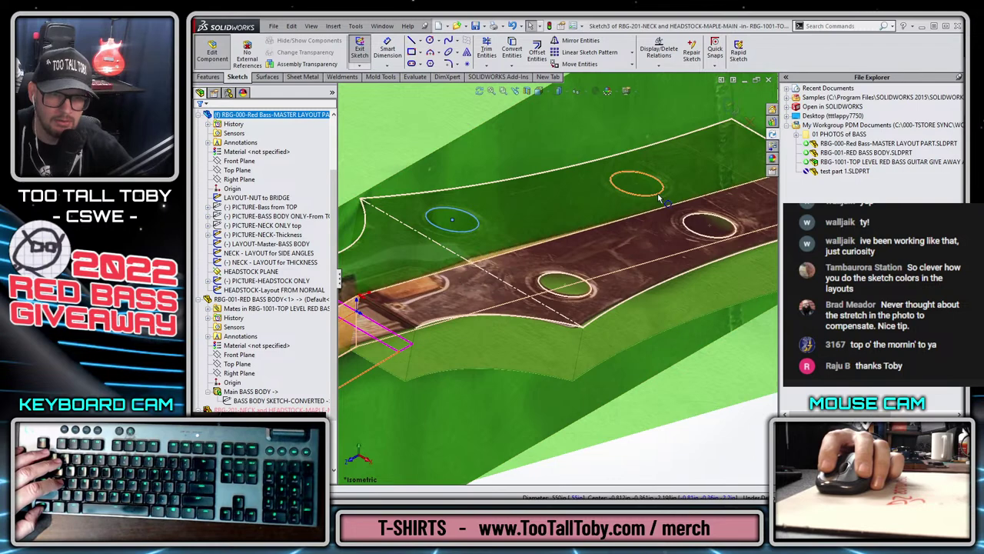
pyautogui.keyDown('ctrl'); pyautogui.click(658, 198); pyautogui.keyUp('ctrl')
pyautogui.keyDown('ctrl'); pyautogui.click(696, 216); pyautogui.keyUp('ctrl')
pyautogui.keyDown('ctrl'); pyautogui.click(561, 279); pyautogui.keyUp('ctrl')
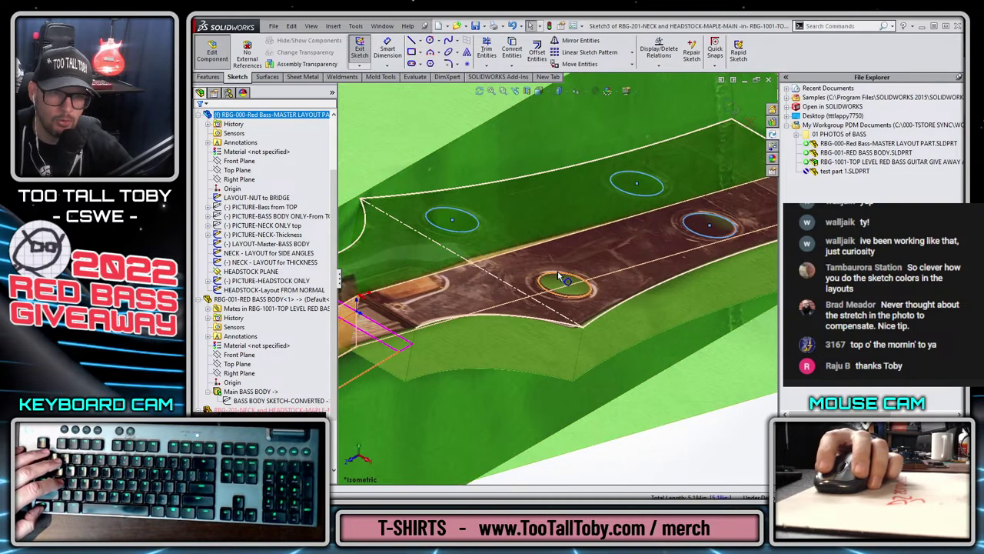
pyautogui.click(509, 46)
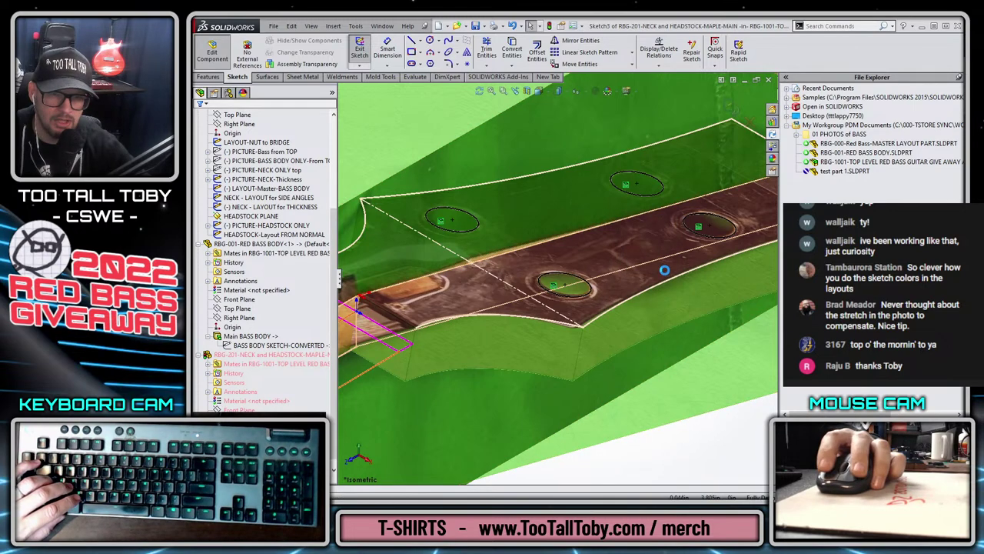
# - Cut-extrude the four tuner holes Through All in the headstock
pyautogui.rightClick(665, 270)
pyautogui.click(696, 348)
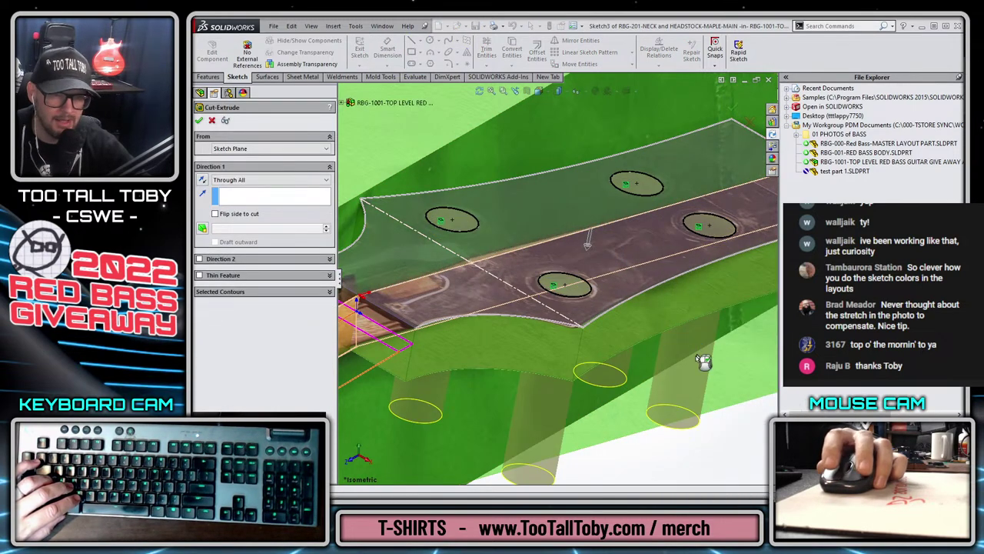
pyautogui.press('Return')
pyautogui.scroll(5, 659, 413)
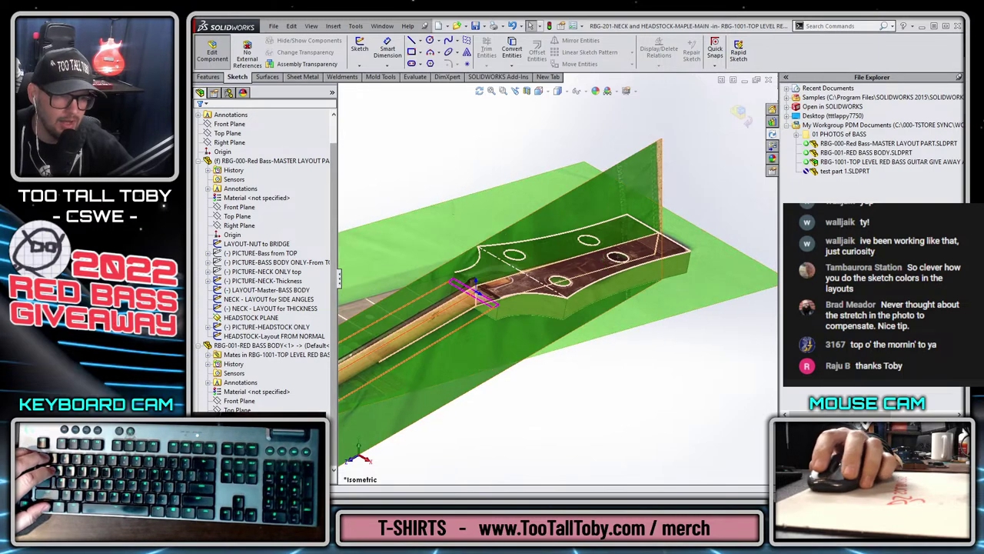
# - Switch to the standalone headstock part and assign it Maple from the Woods materials
pyautogui.hotkey('ctrl', 'Tab')
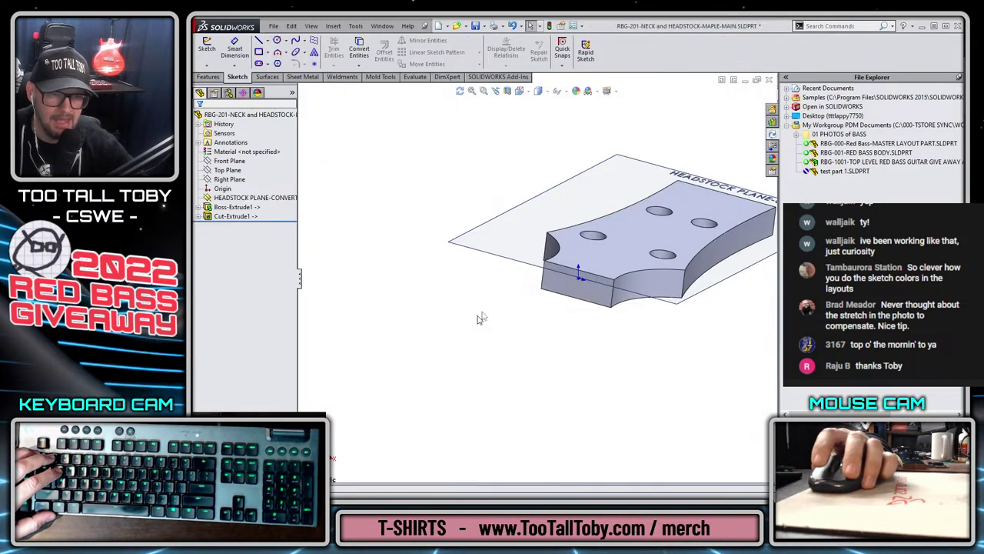
pyautogui.press('f')
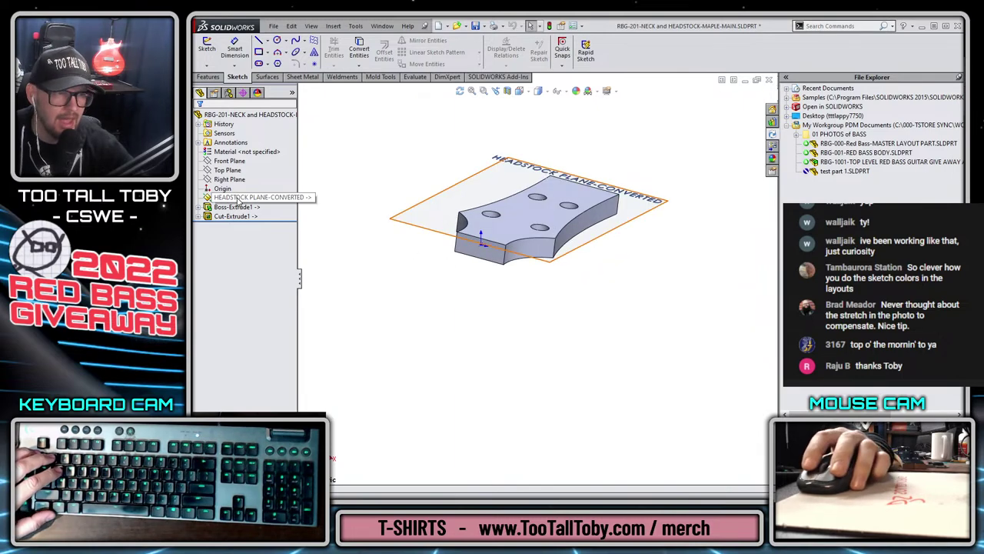
pyautogui.rightClick(246, 151)
pyautogui.click(261, 159)
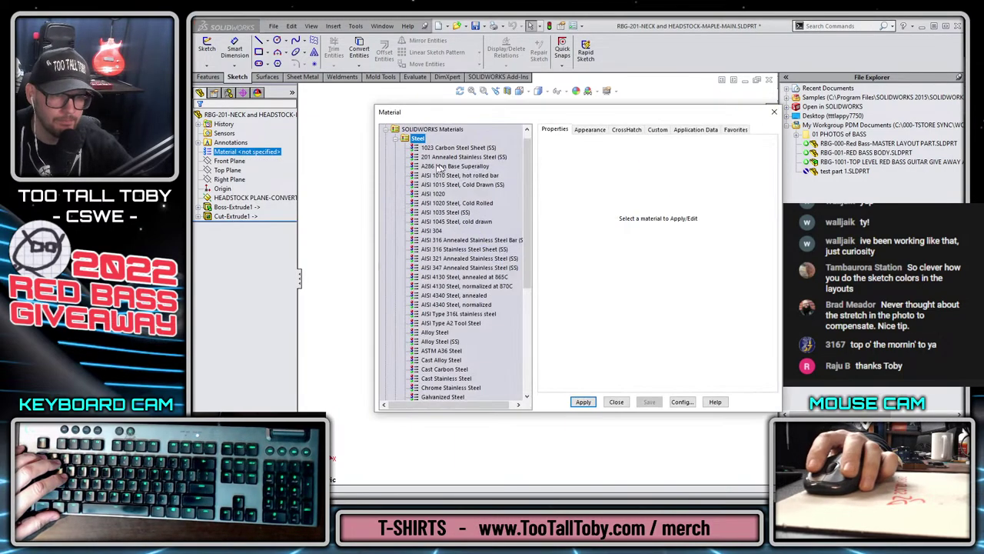
pyautogui.click(395, 138)
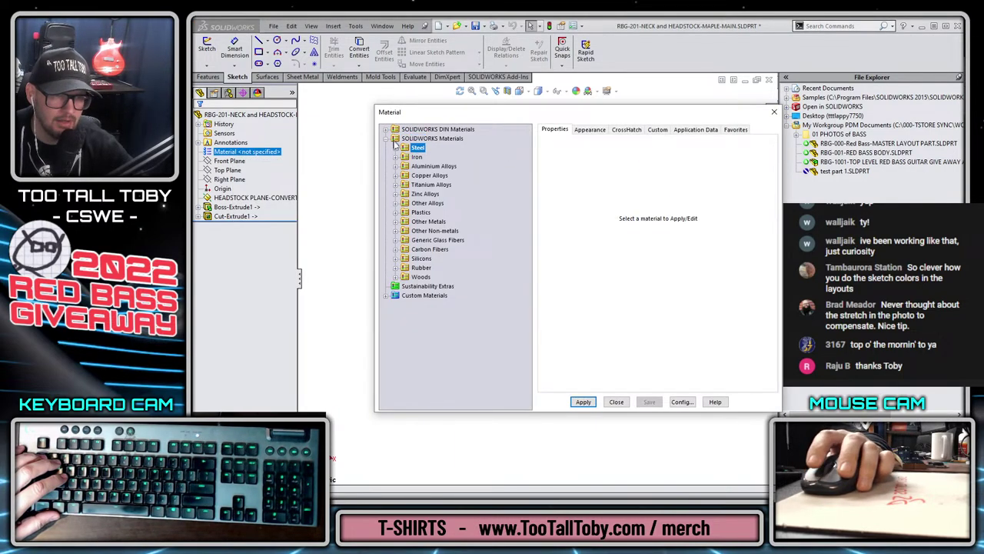
pyautogui.click(396, 276)
pyautogui.click(429, 323)
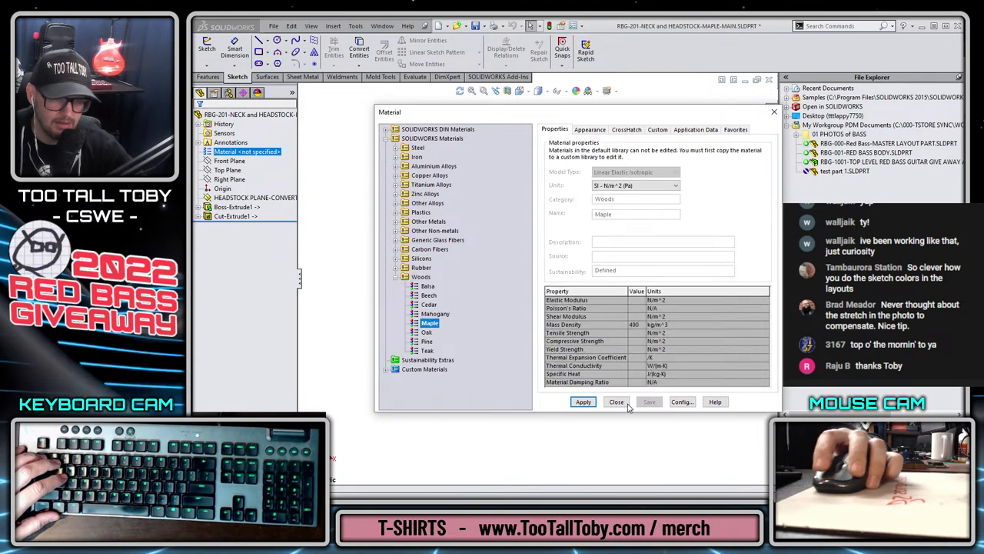
pyautogui.click(583, 401)
pyautogui.click(615, 401)
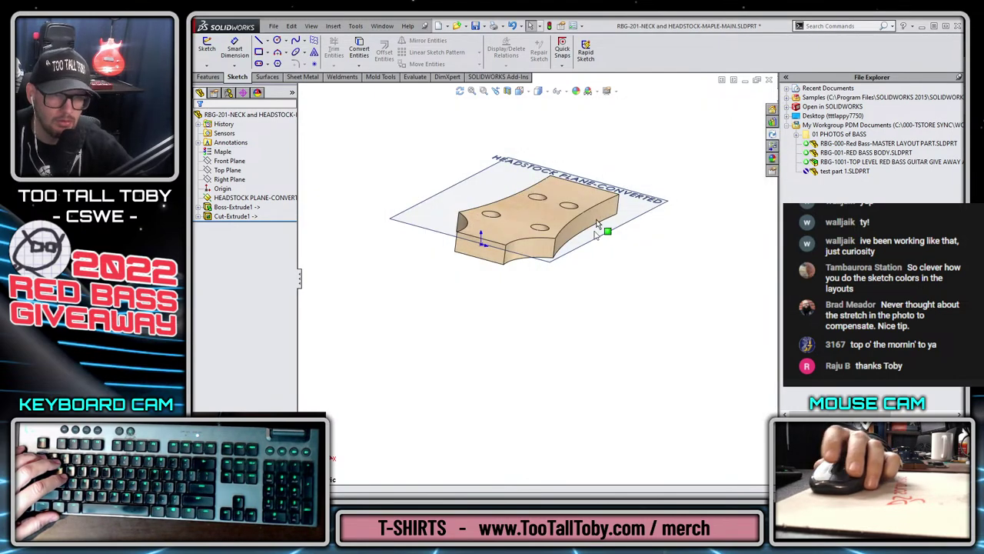
# - Rename Boss-Extrude1 to HEADSTOCK-MAIN and the hole cut to HEADSTOCK-Tuning Peg HOLES
pyautogui.scroll(-5, 596, 223)
pyautogui.scroll(4, 536, 304)
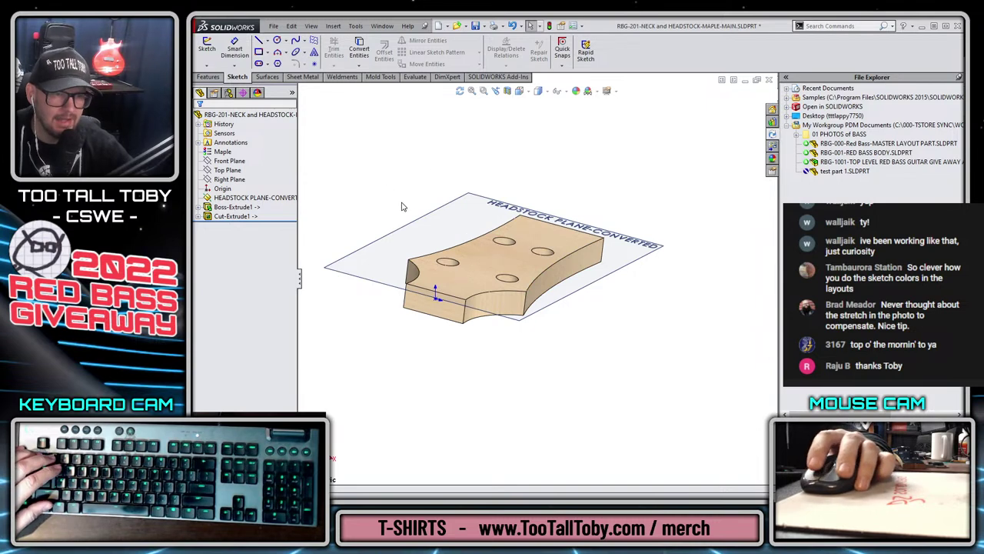
pyautogui.click(280, 208)
pyautogui.press('F2')
pyautogui.write('MA')
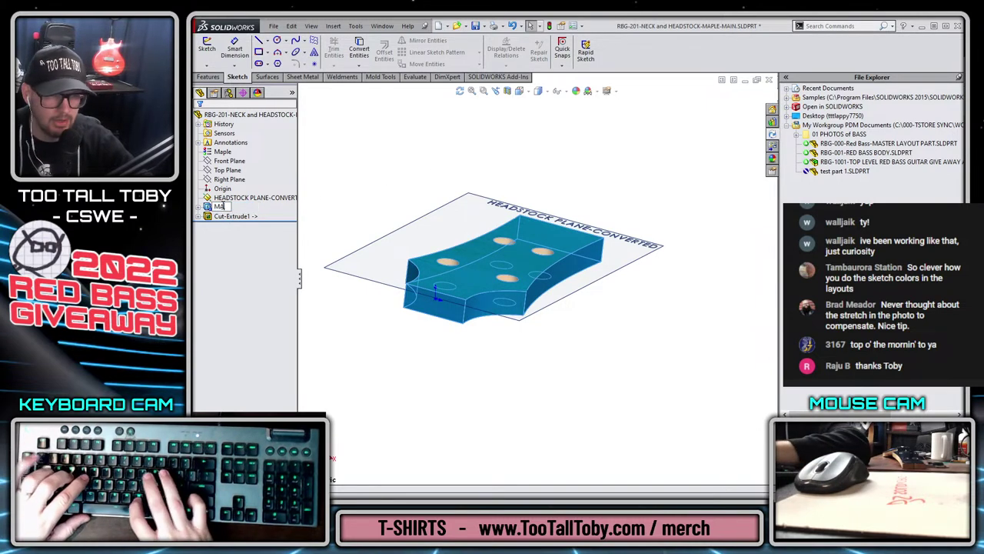
pyautogui.write('HEADST')
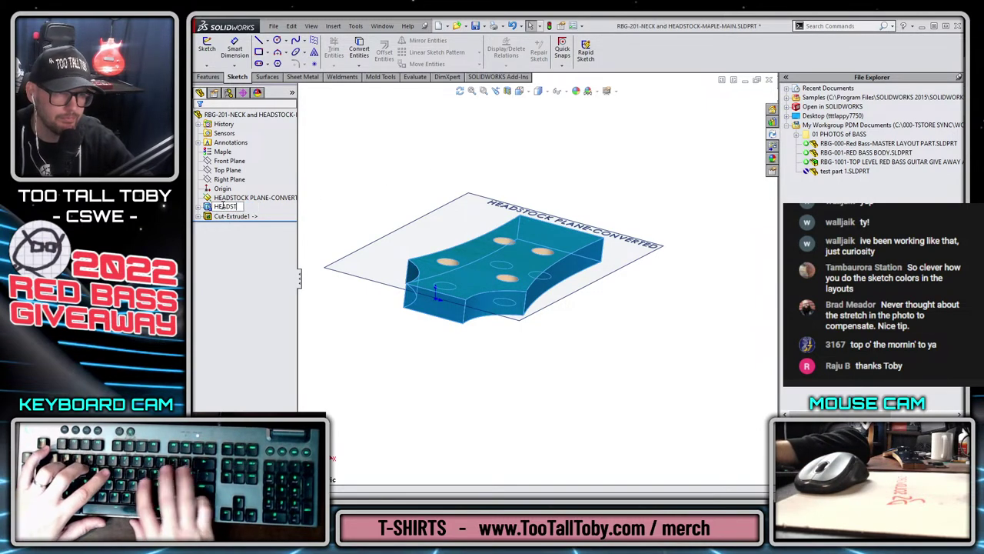
pyautogui.write('OCK-MAIN ->')
pyautogui.click(232, 216)
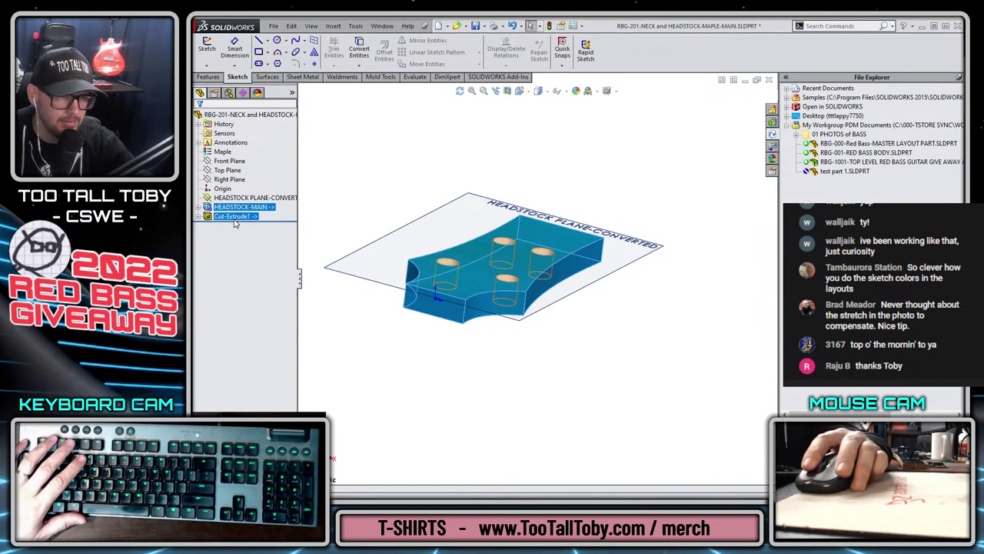
pyautogui.write('TH')
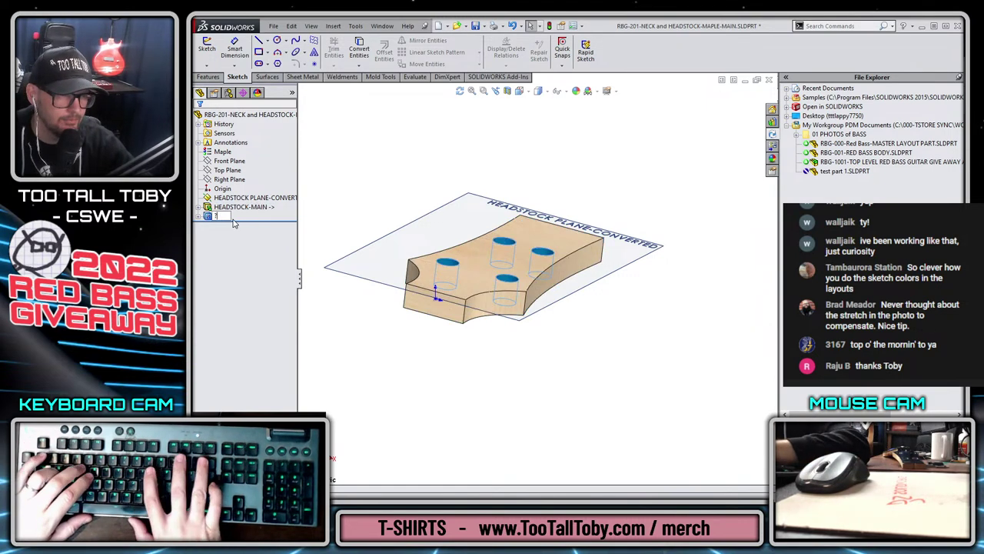
pyautogui.write('ADSTOCK-Tuning Peg HOLE')
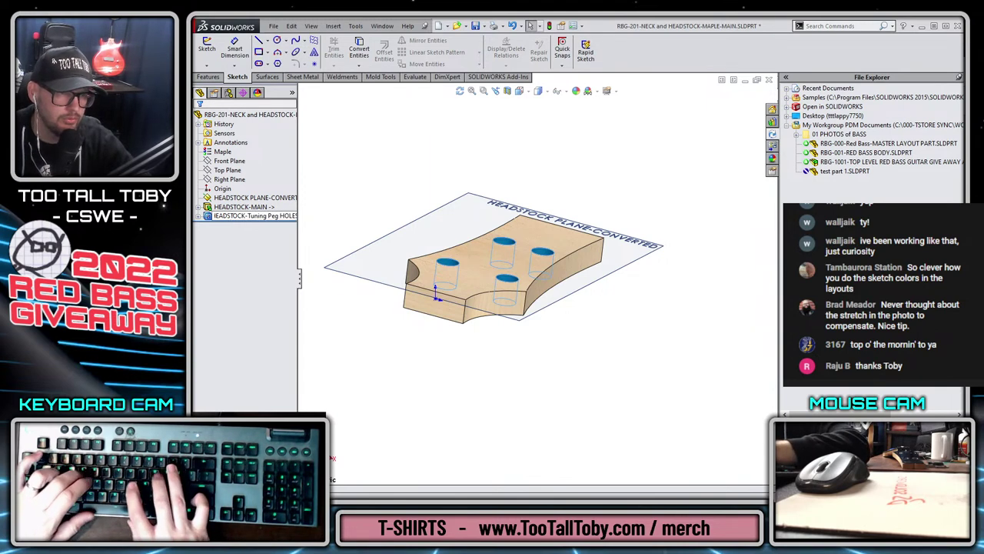
pyautogui.press('Return')
pyautogui.click(392, 195)
# - Save the headstock part
pyautogui.hotkey('ctrl', 's')
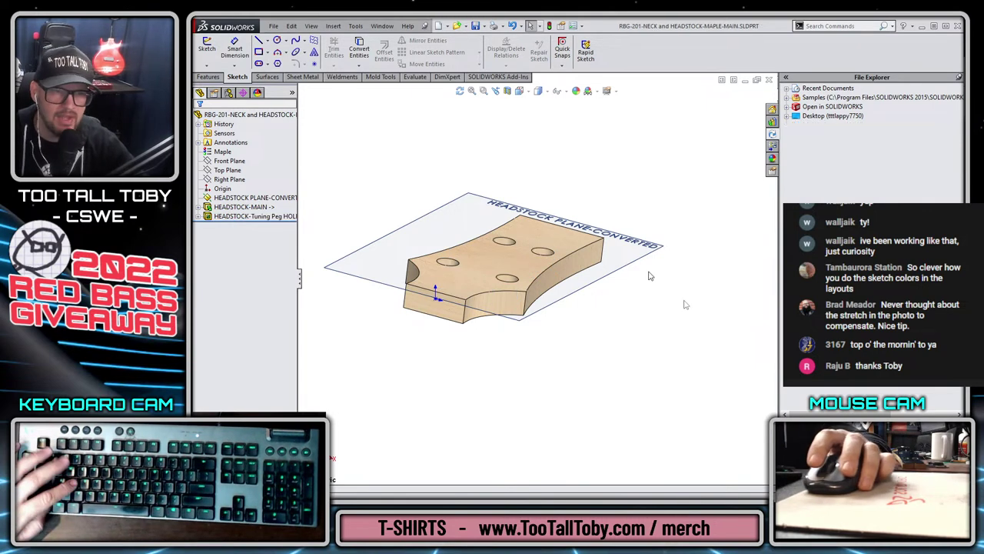
pyautogui.rightClick(870, 190)
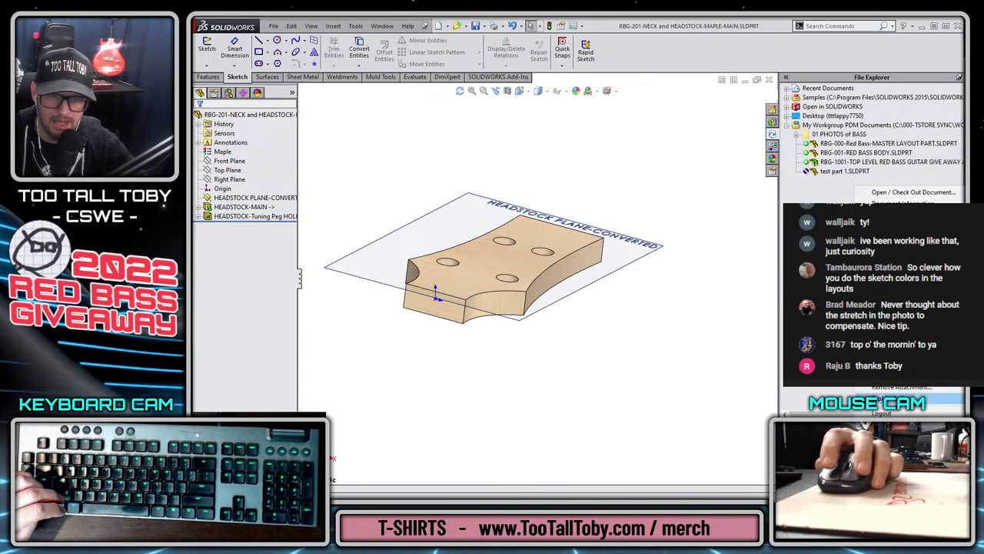
pyautogui.rightClick(826, 161)
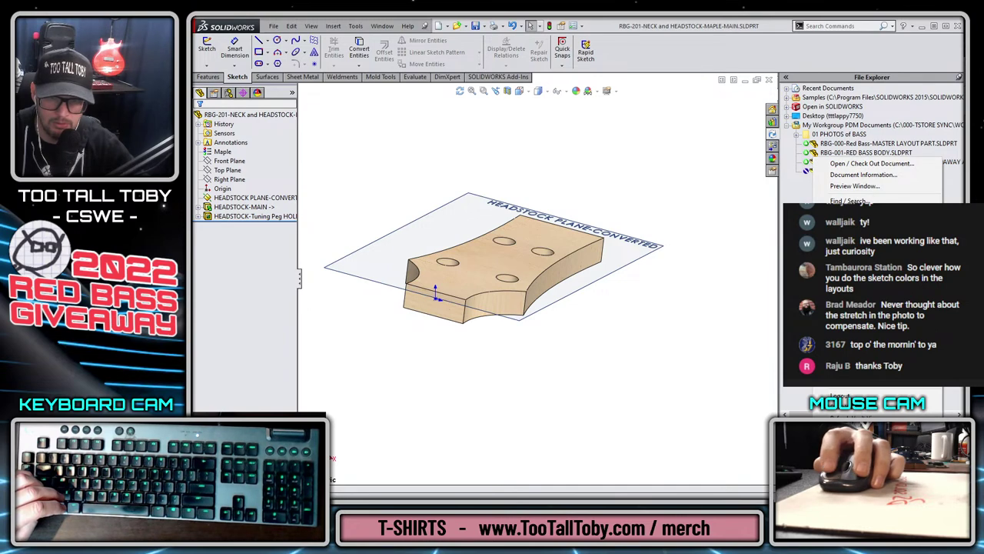
pyautogui.press('Escape')
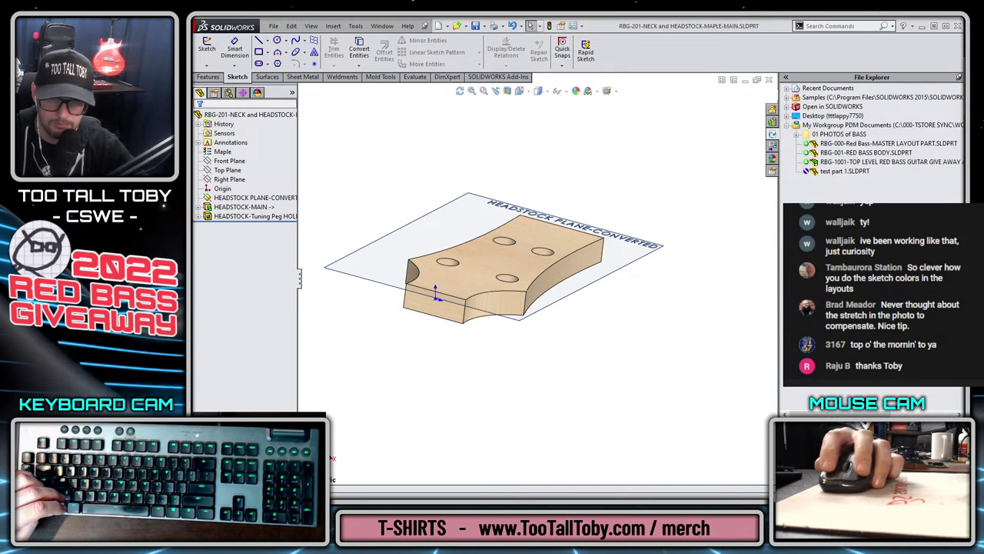
# - Check the headstock part into the vault under 2022-12-12-RED BASS GIVE AWAY, then return to the assembly
pyautogui.click(846, 246)
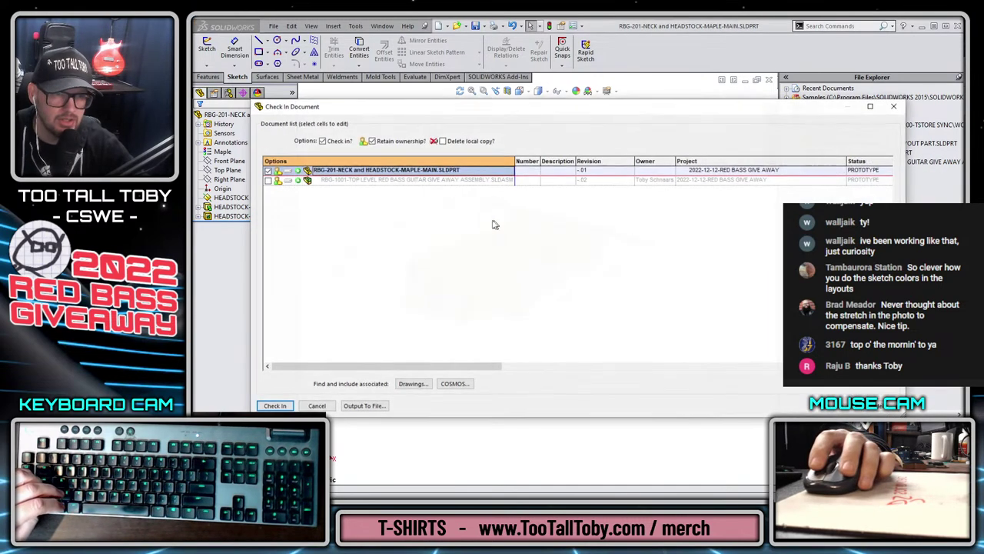
pyautogui.click(275, 406)
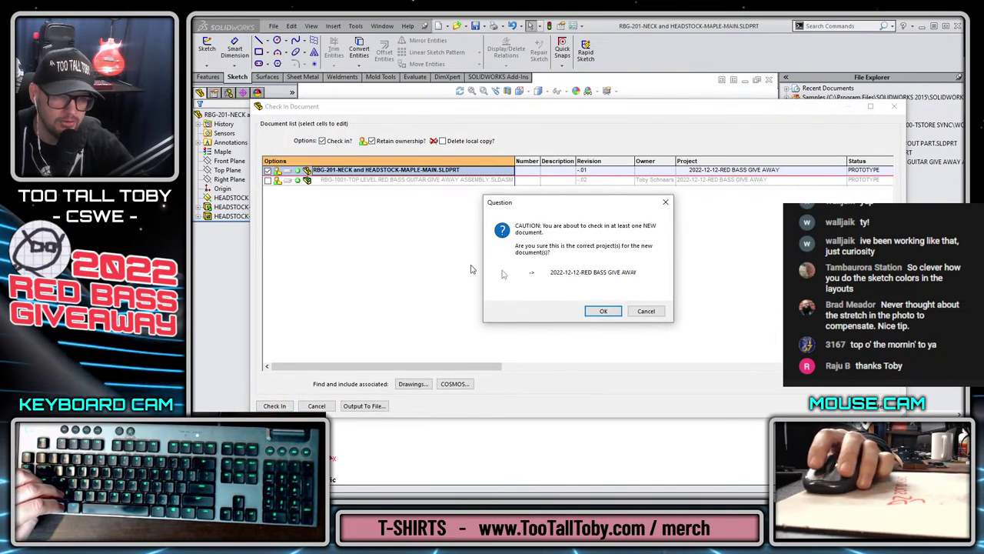
pyautogui.click(604, 311)
pyautogui.hotkey('ctrl', 'Tab')
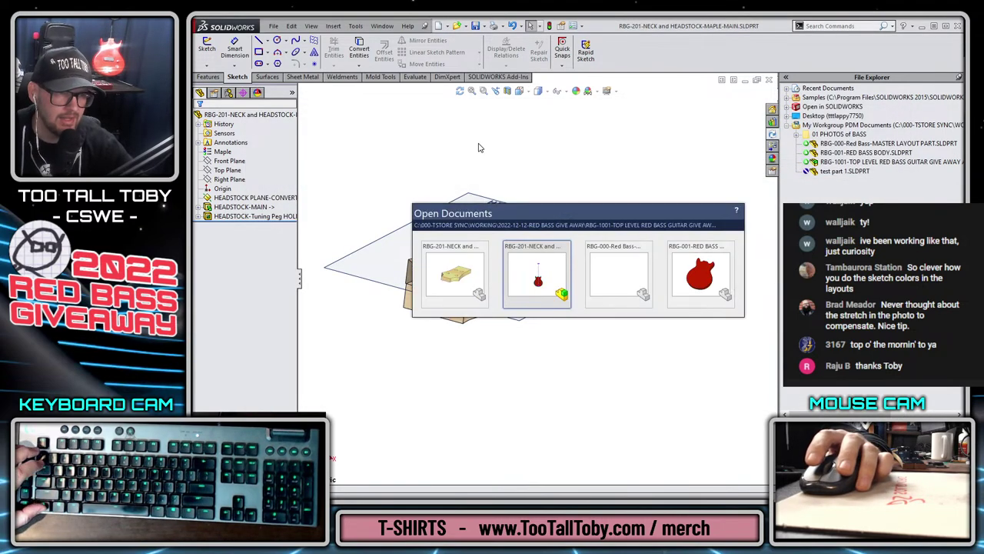
pyautogui.press('f')
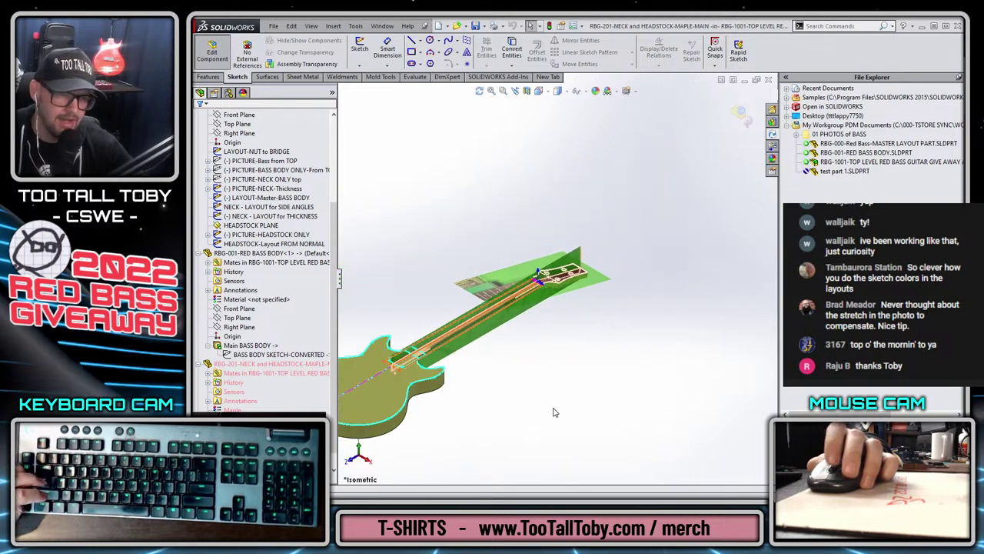
pyautogui.moveTo(559, 380); pyautogui.dragTo(500, 374, button='middle')
pyautogui.scroll(-2, 475, 292)
pyautogui.scroll(-3, 475, 292)
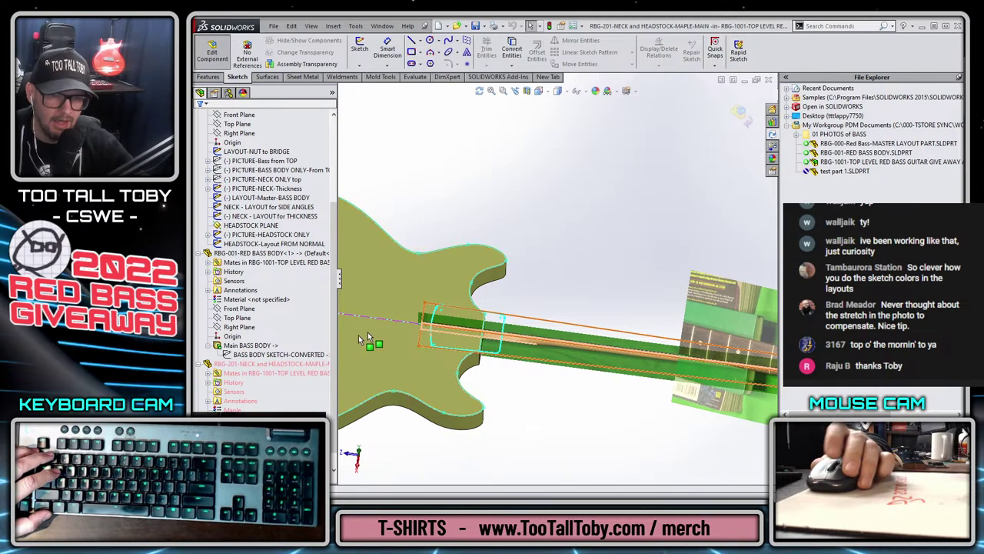
pyautogui.scroll(4, 269, 307)
# - Open the master layout part alone in a flipped Top view with the headstock pointing up
pyautogui.rightClick(266, 192)
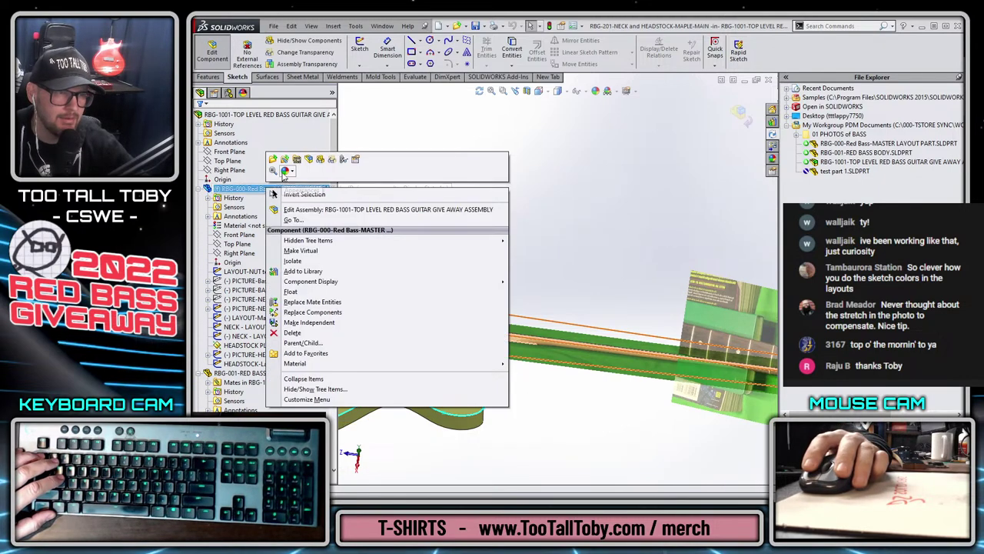
pyautogui.click(308, 193)
pyautogui.hotkey('ctrl', '5')
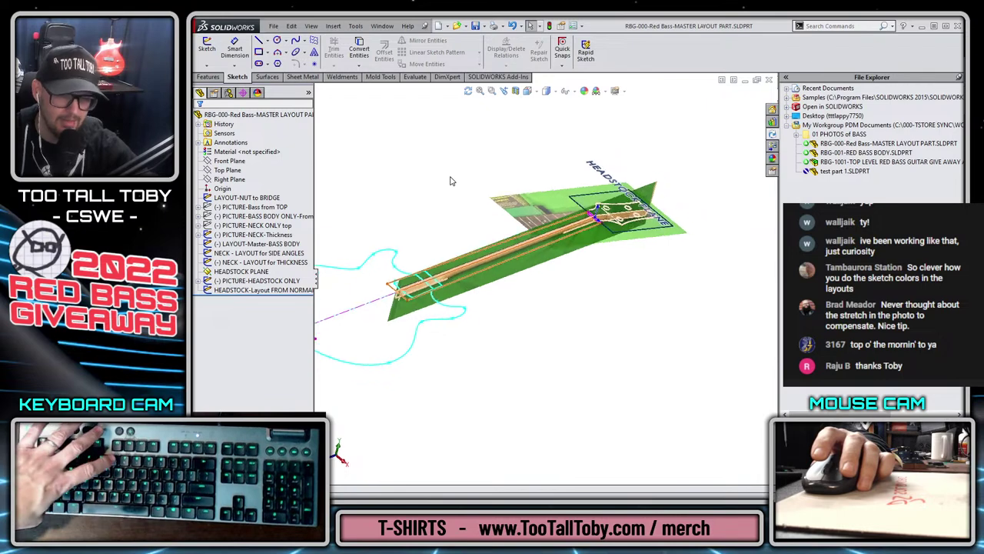
pyautogui.hotkey('ctrl', '6')
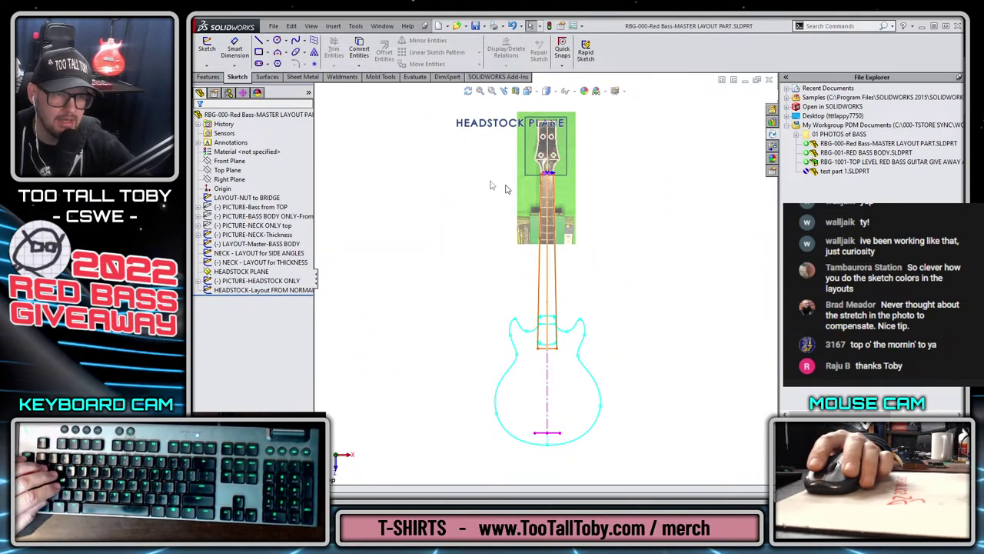
# - Inspect the PICTURE-HEADSTOCK ONLY sketch and check its relations
pyautogui.click(250, 234)
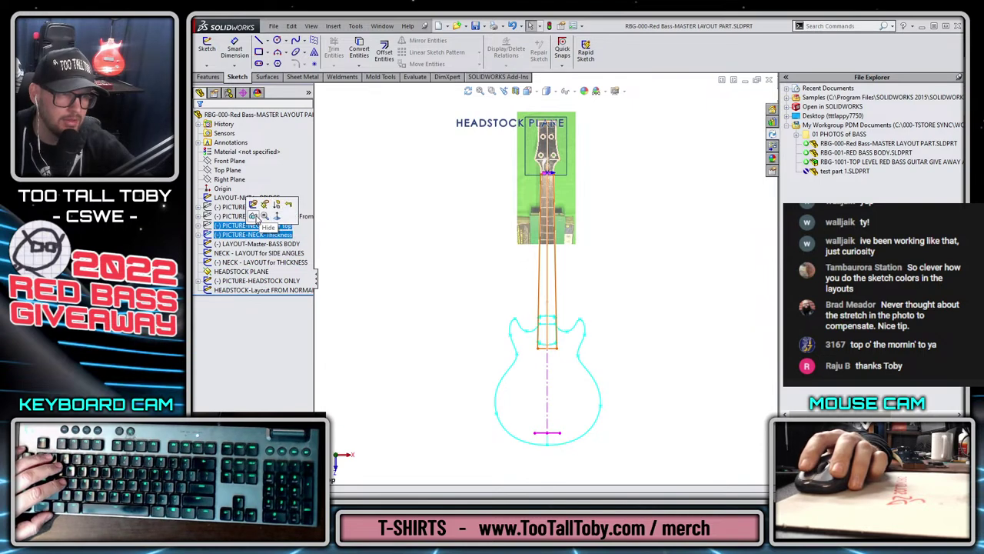
pyautogui.click(245, 244)
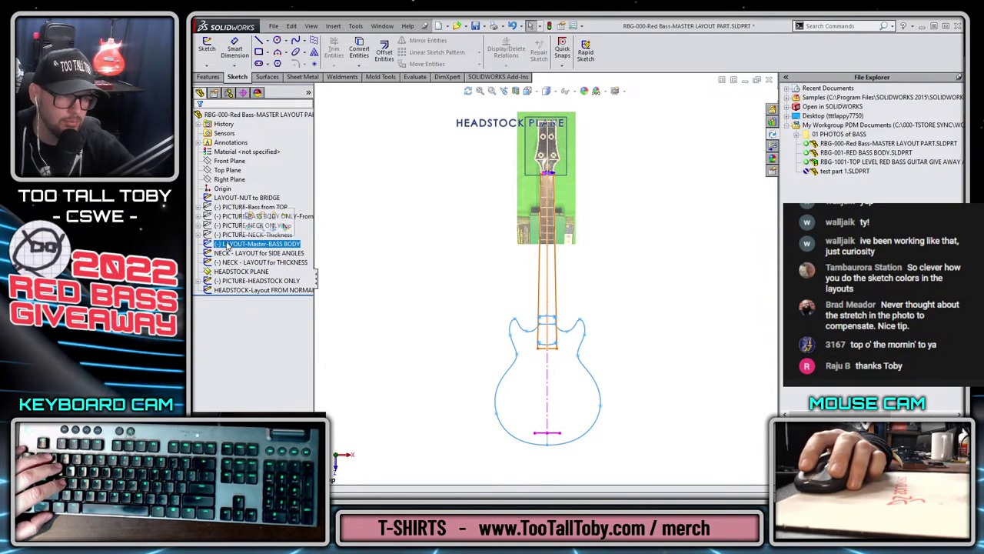
pyautogui.click(254, 281)
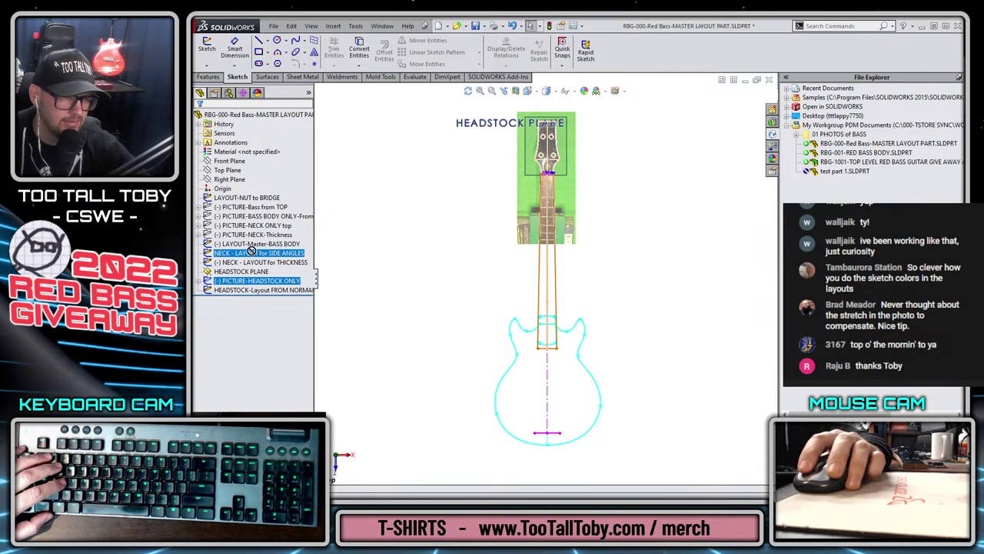
pyautogui.click(408, 259)
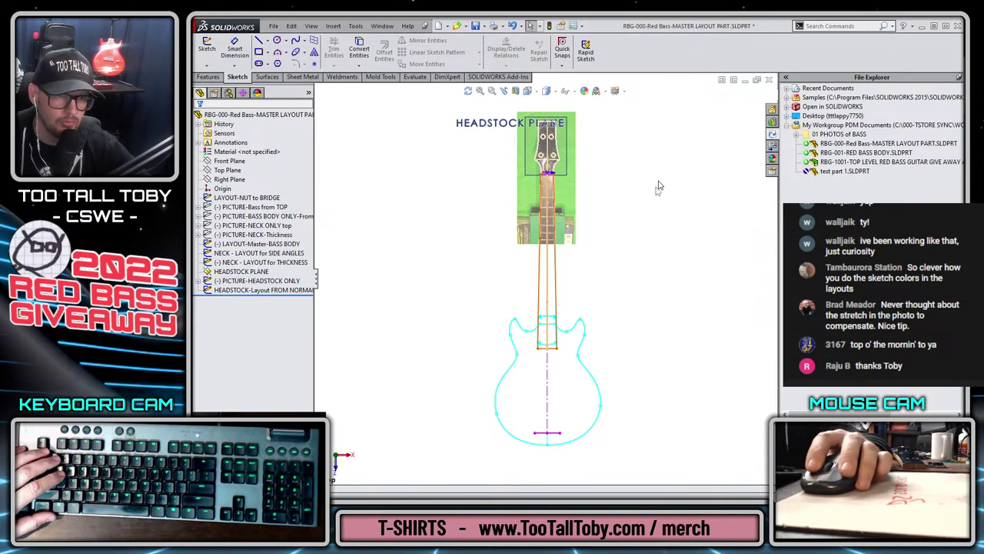
pyautogui.click(233, 282)
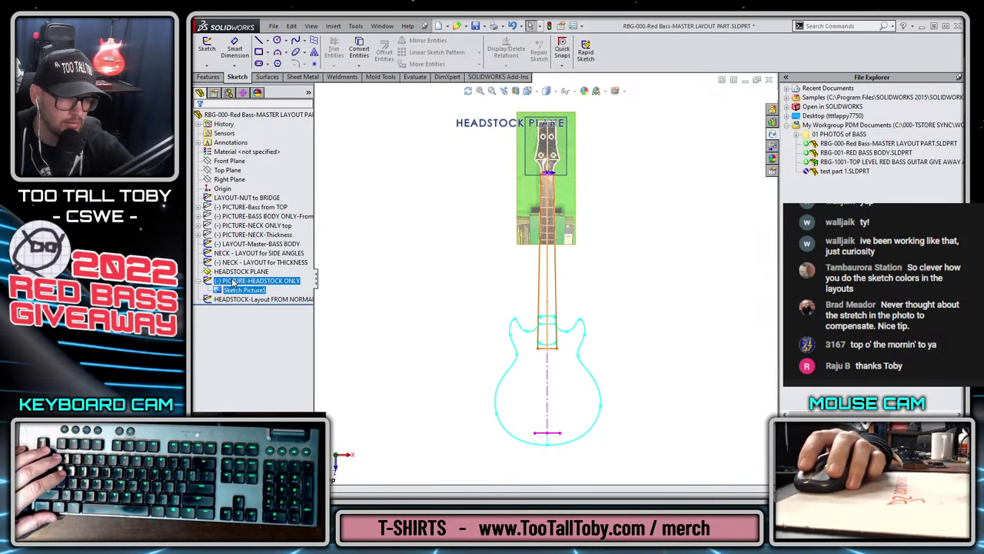
pyautogui.rightClick(240, 281)
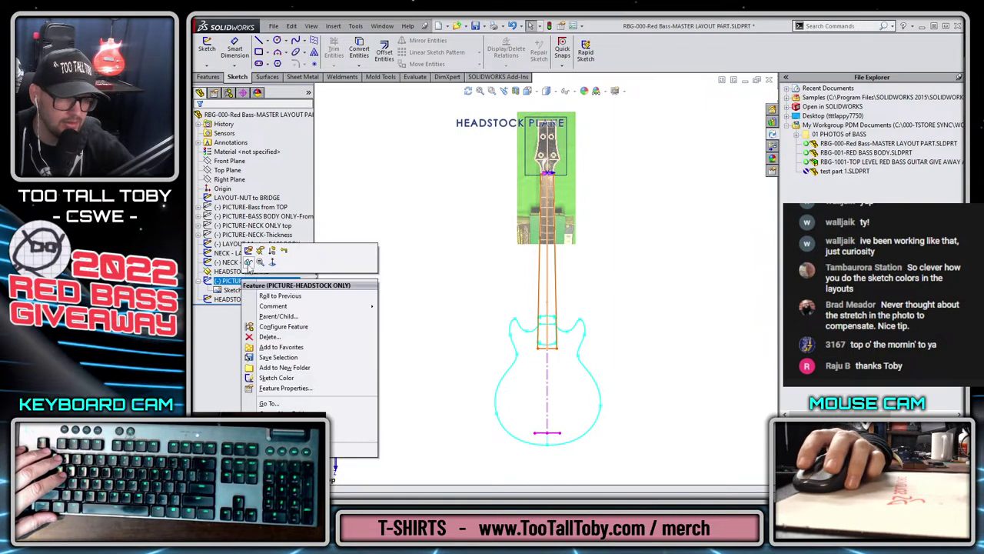
pyautogui.press('Escape')
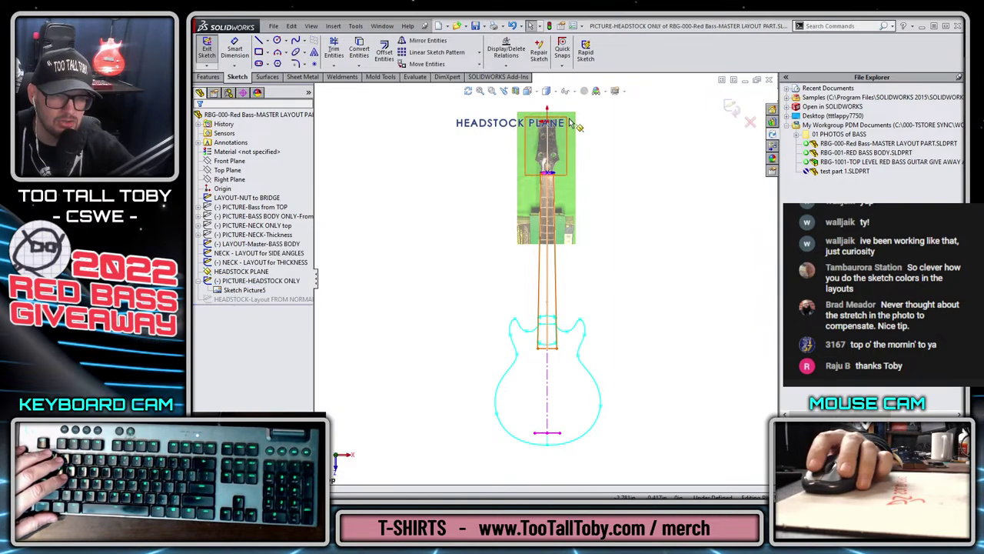
pyautogui.scroll(5, 573, 131)
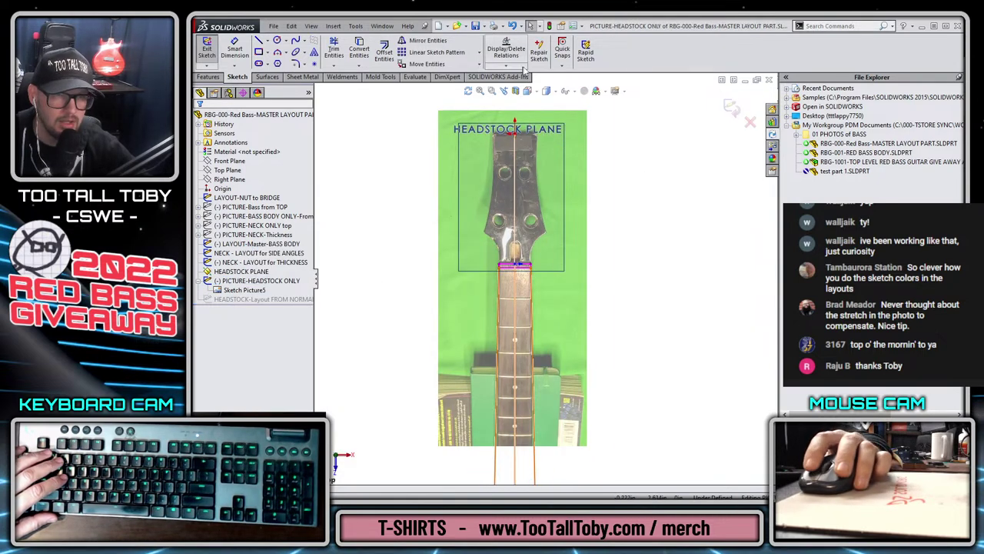
pyautogui.click(506, 46)
pyautogui.press('Escape')
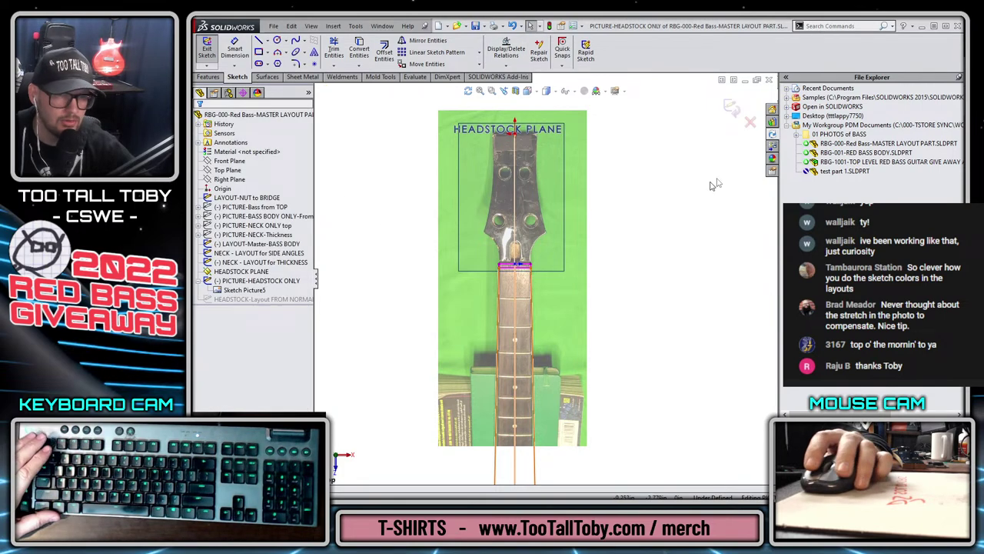
pyautogui.click(733, 107)
# - Hide the PICTURE-HEADSTOCK ONLY photo sketch, leaving the layout sketches visible
pyautogui.click(239, 271)
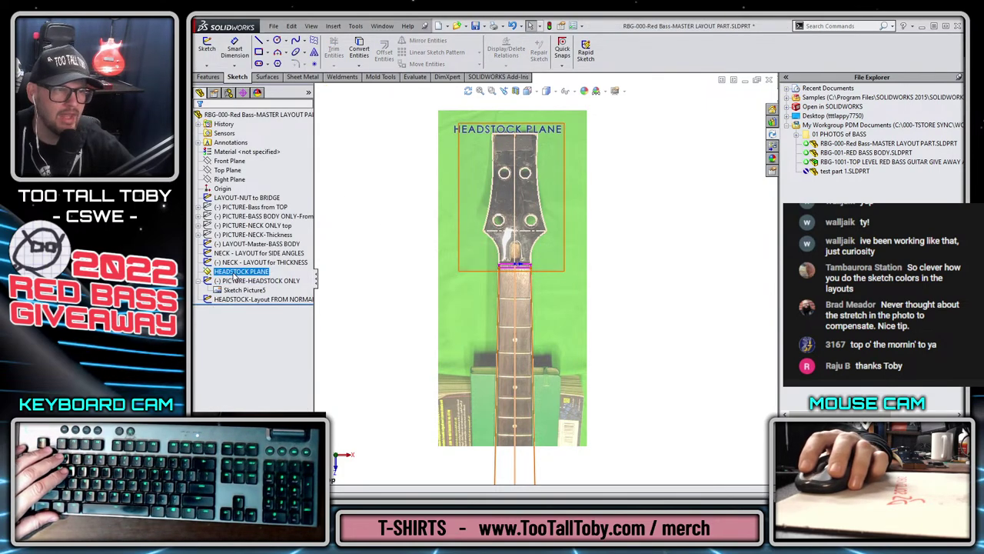
pyautogui.keyDown('ctrl'); pyautogui.click(229, 263); pyautogui.keyUp('ctrl')
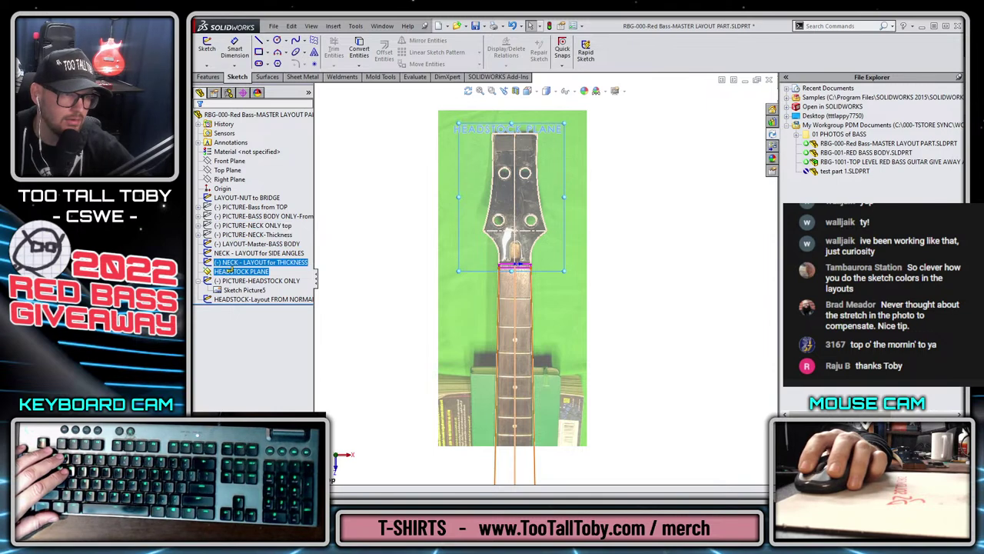
pyautogui.click(233, 282)
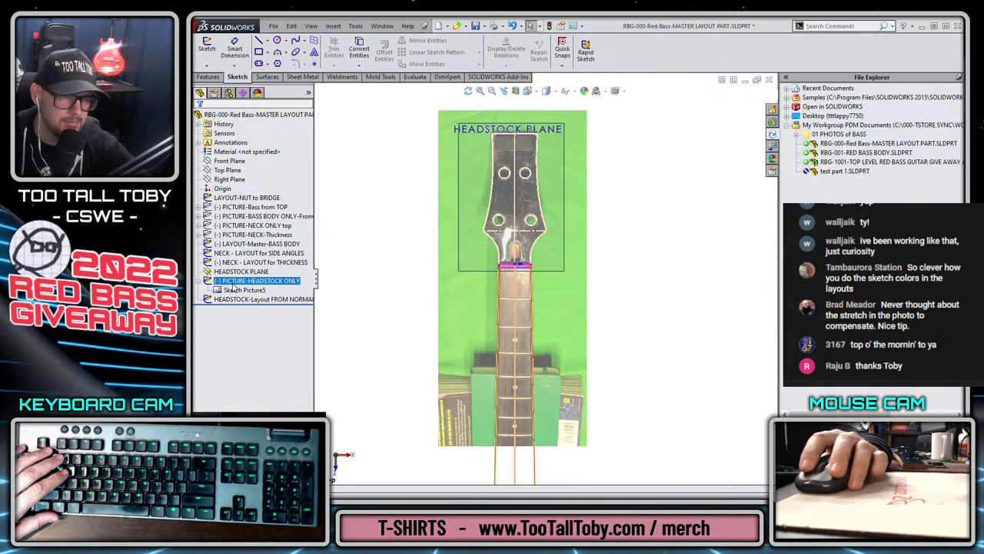
pyautogui.click(231, 262)
pyautogui.keyDown('ctrl'); pyautogui.click(238, 255); pyautogui.keyUp('ctrl')
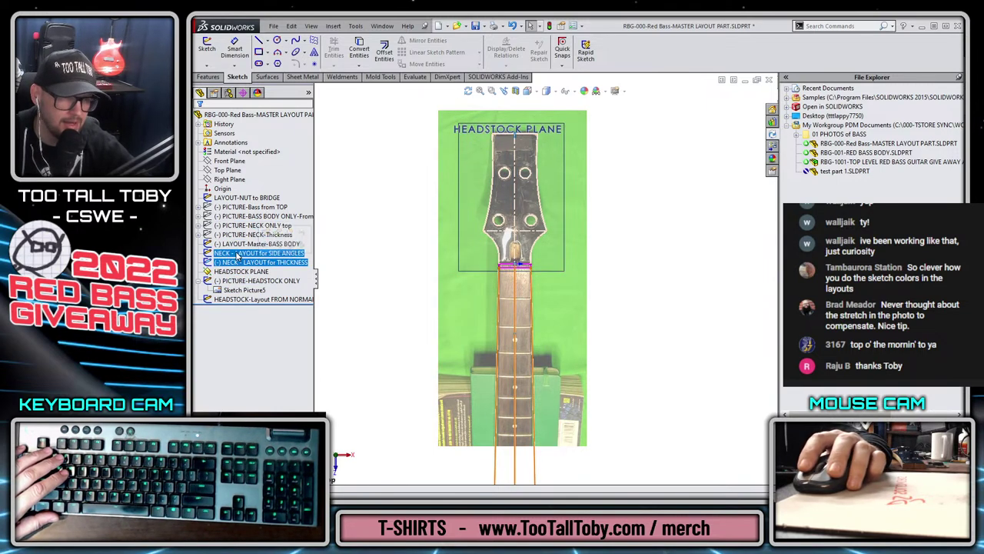
pyautogui.click(223, 283)
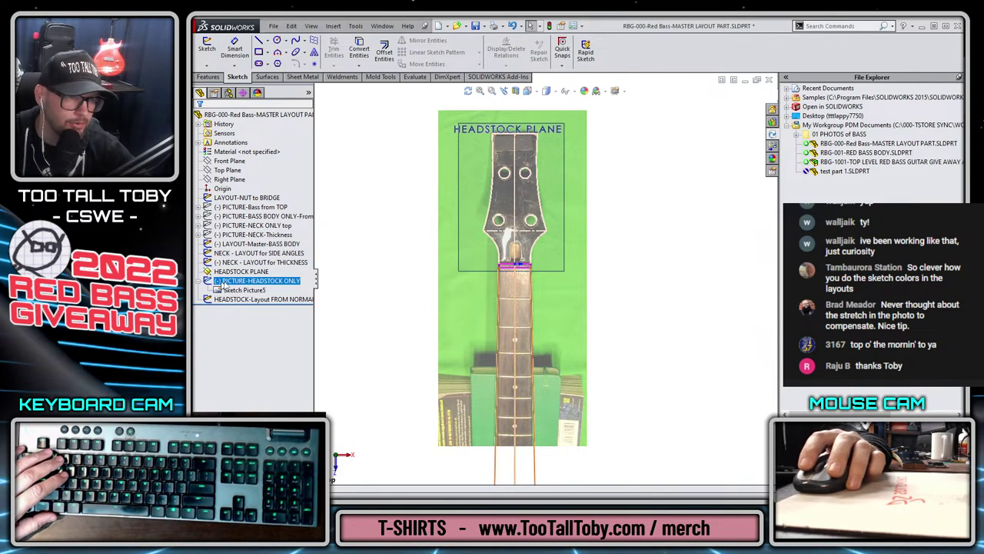
pyautogui.rightClick(223, 283)
pyautogui.press('Escape')
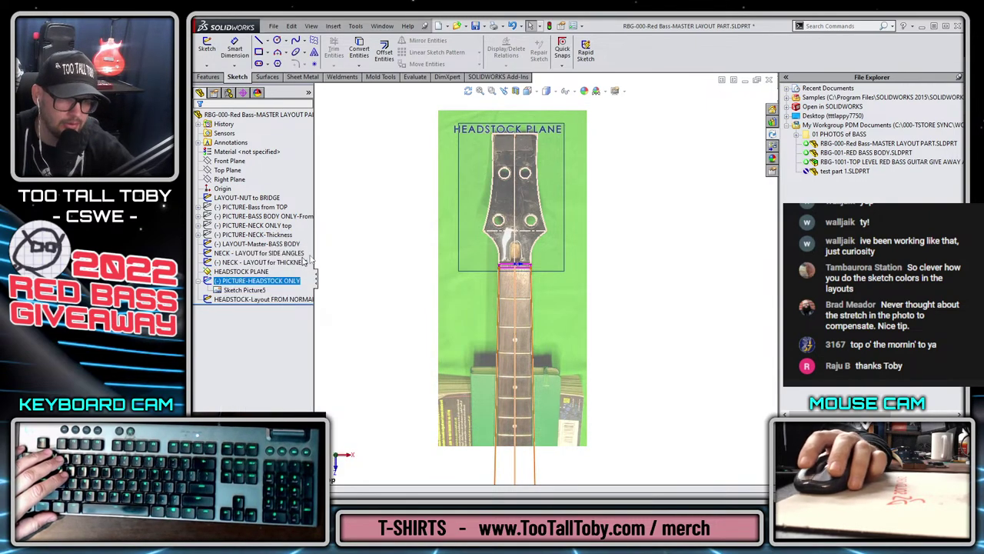
pyautogui.click(353, 244)
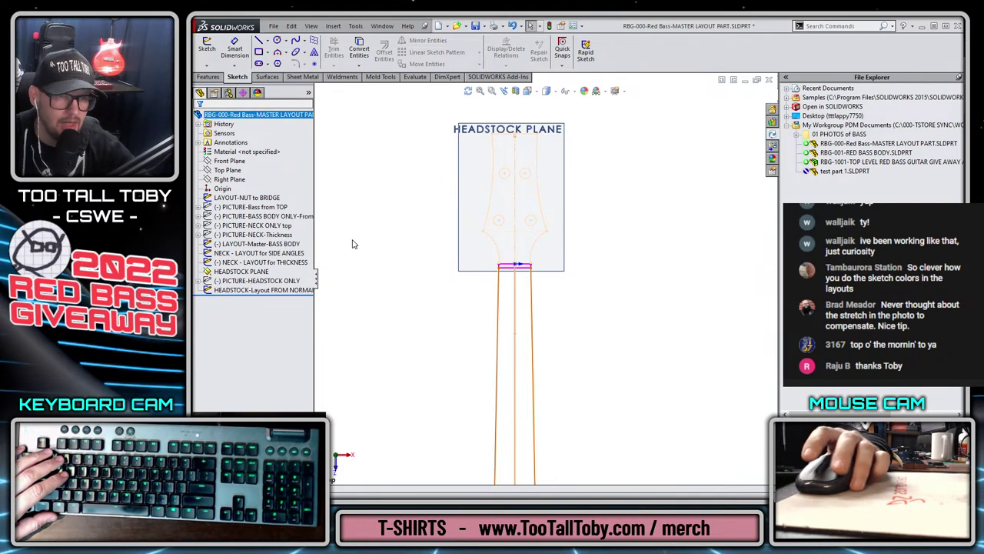
# - Start a sketch on the Top Plane and insert the neck-back photo as a sketch picture
pyautogui.press('f')
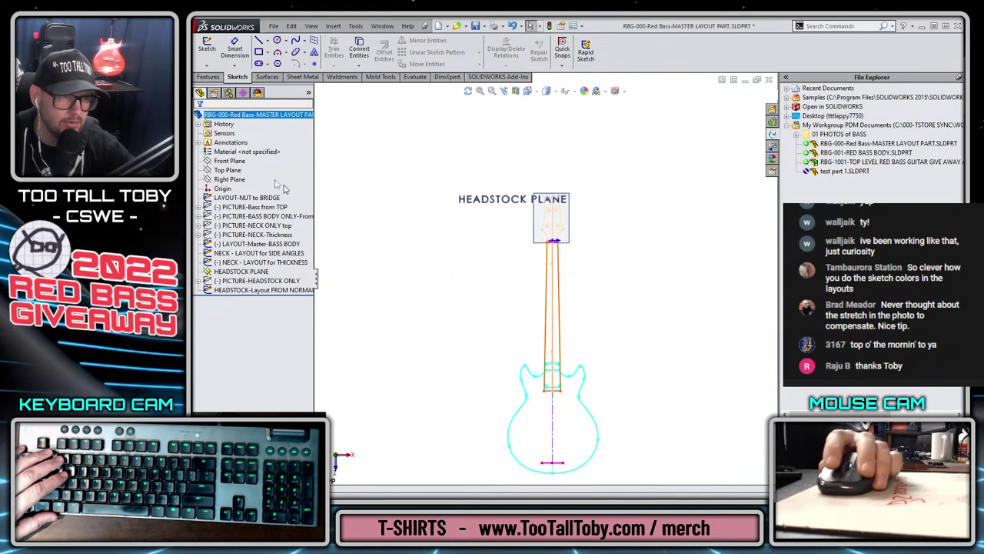
pyautogui.click(227, 170)
pyautogui.click(245, 154)
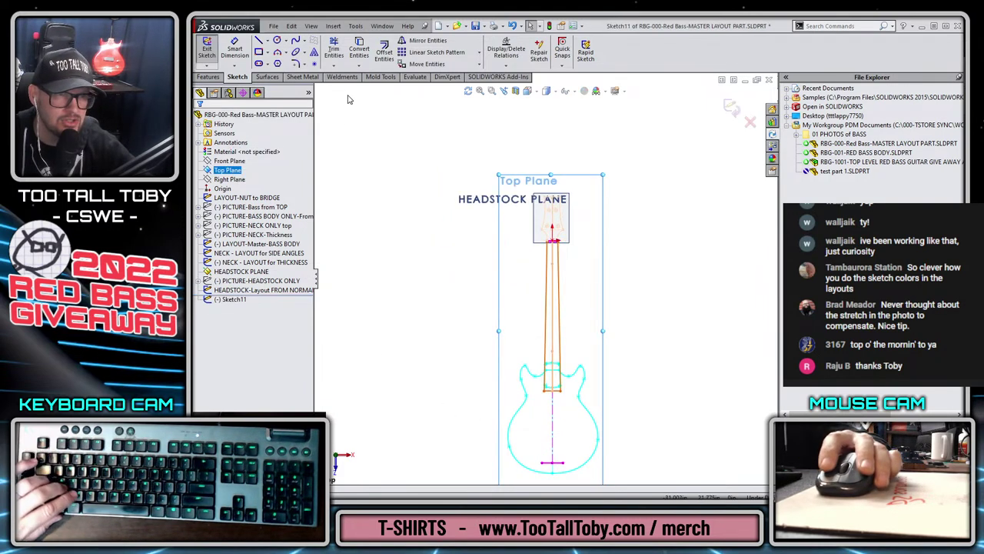
pyautogui.click(356, 27)
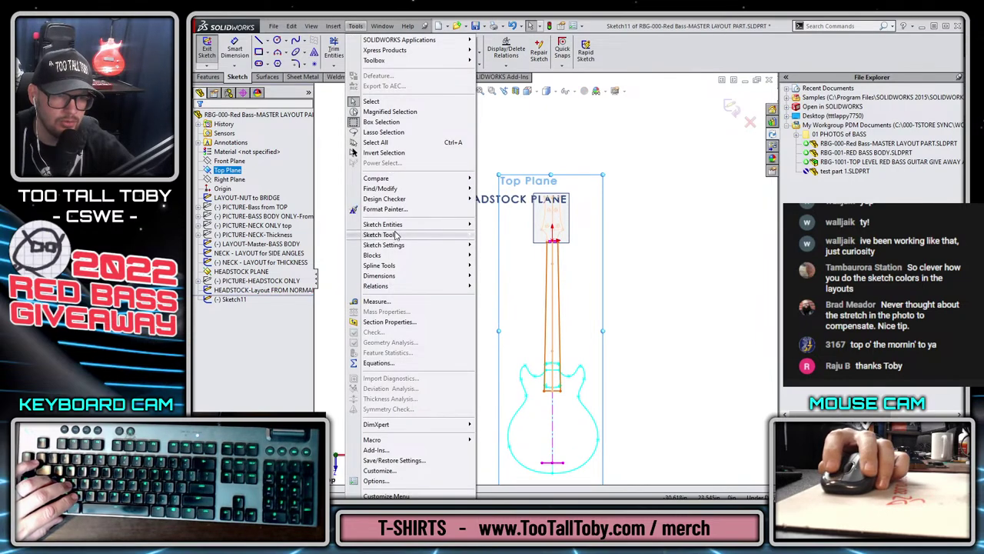
pyautogui.moveTo(394, 234)
pyautogui.click(517, 515)
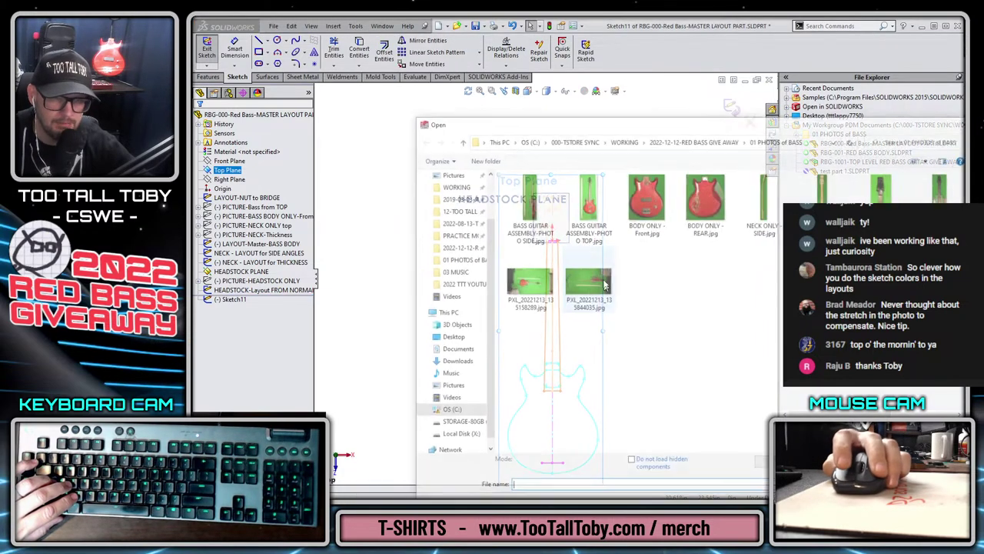
pyautogui.doubleClick(732, 366)
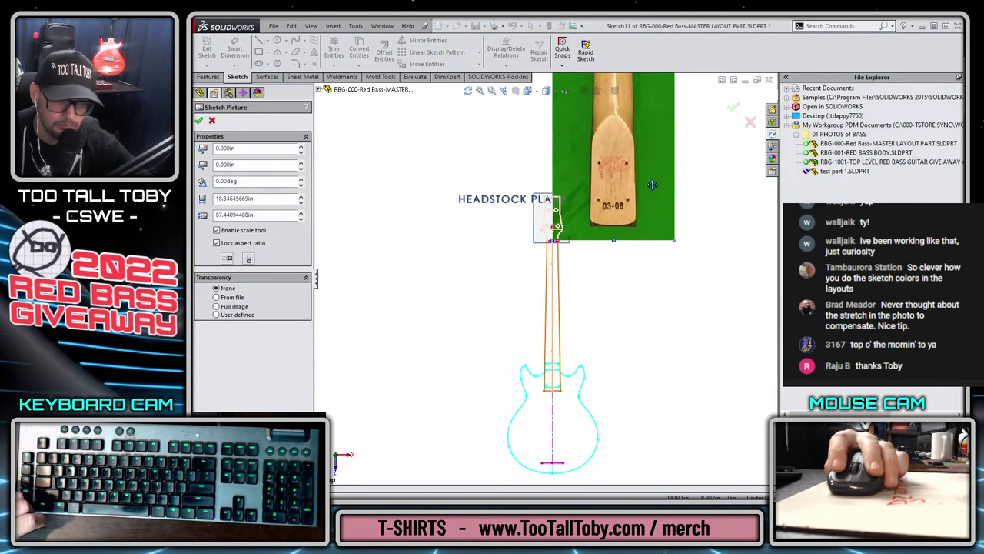
# - Move and shrink the neck photo roughly onto the guitar neck layout
pyautogui.moveTo(591, 412); pyautogui.dragTo(598, 482)
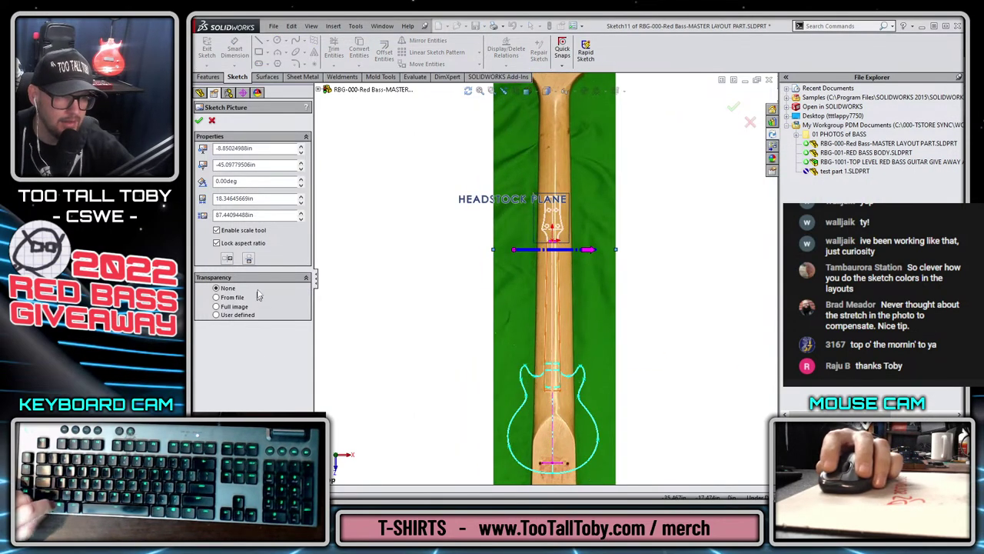
pyautogui.scroll(3, 638, 227)
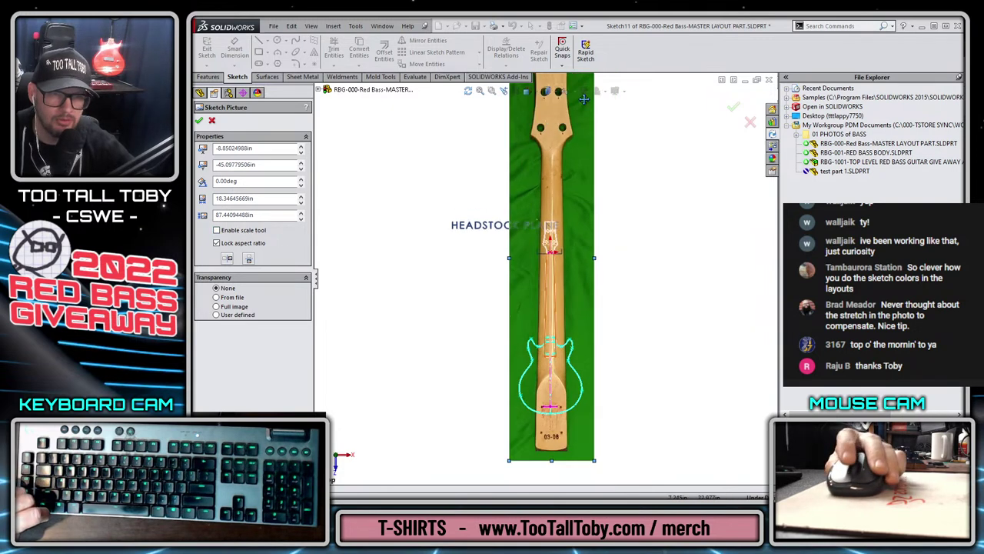
pyautogui.moveTo(586, 431); pyautogui.dragTo(550, 316)
pyautogui.scroll(-3, 550, 315)
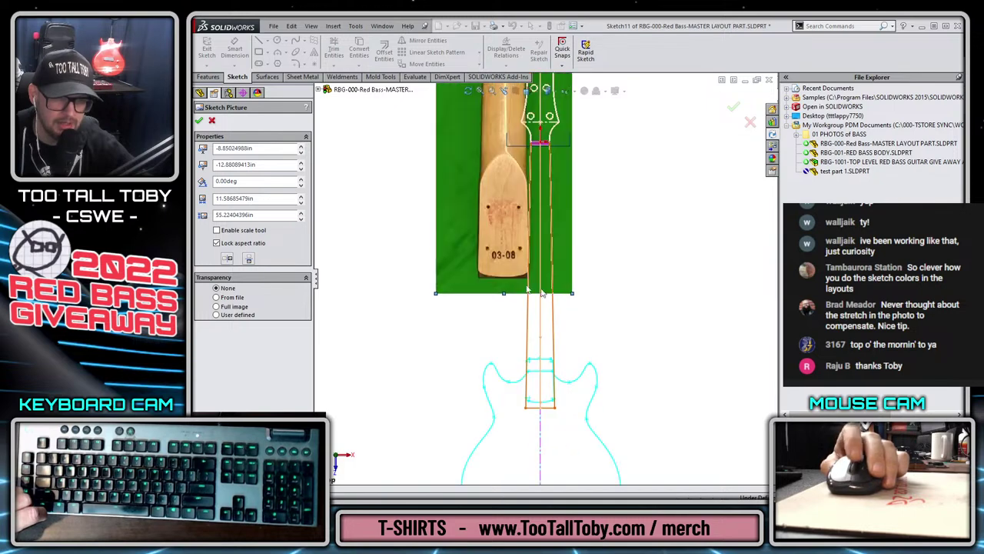
pyautogui.moveTo(548, 104); pyautogui.dragTo(552, 184)
pyautogui.scroll(3, 552, 185)
pyautogui.scroll(-5, 552, 184)
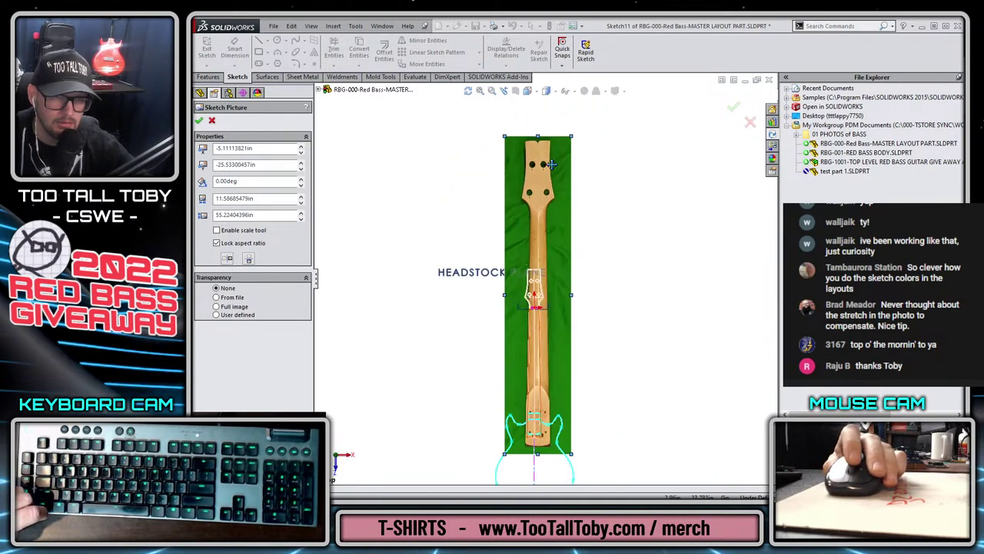
pyautogui.moveTo(586, 133)
pyautogui.mouseDown()
pyautogui.moveTo(516, 342)
pyautogui.moveTo(538, 366)
pyautogui.moveTo(577, 339)
pyautogui.moveTo(560, 315)
pyautogui.mouseUp()
pyautogui.scroll(-5, 466, 377)
pyautogui.scroll(6, 561, 318)
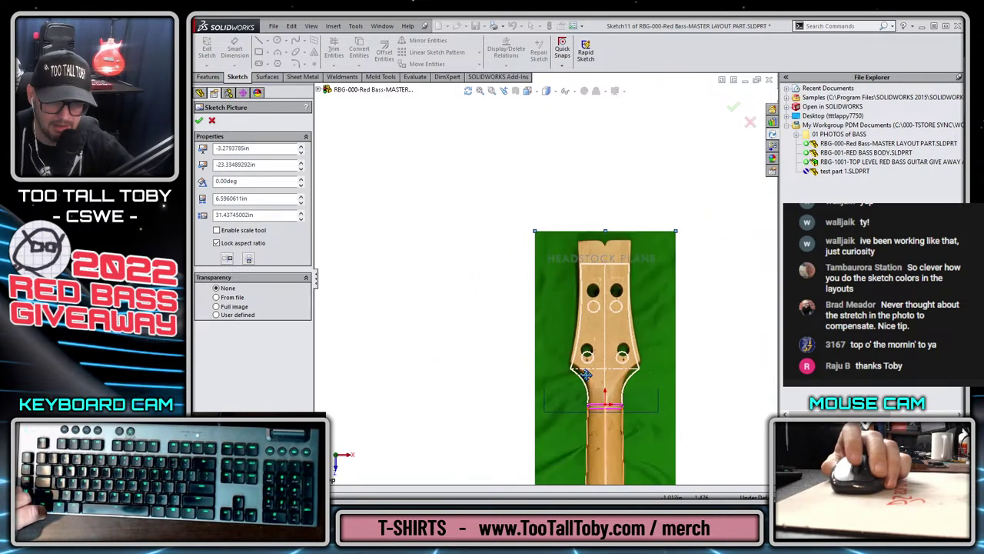
pyautogui.scroll(-5, 541, 355)
pyautogui.scroll(-3, 541, 355)
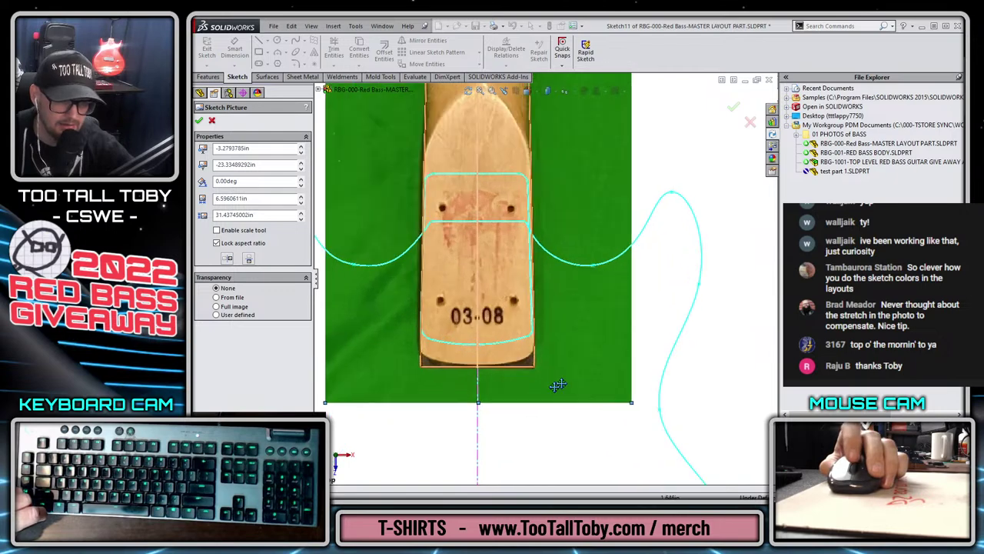
# - Fine-tune the neck photo's position and size to about 6.49 by 30.94 in over the outline
pyautogui.moveTo(556, 378); pyautogui.dragTo(587, 355)
pyautogui.moveTo(586, 353); pyautogui.dragTo(587, 353)
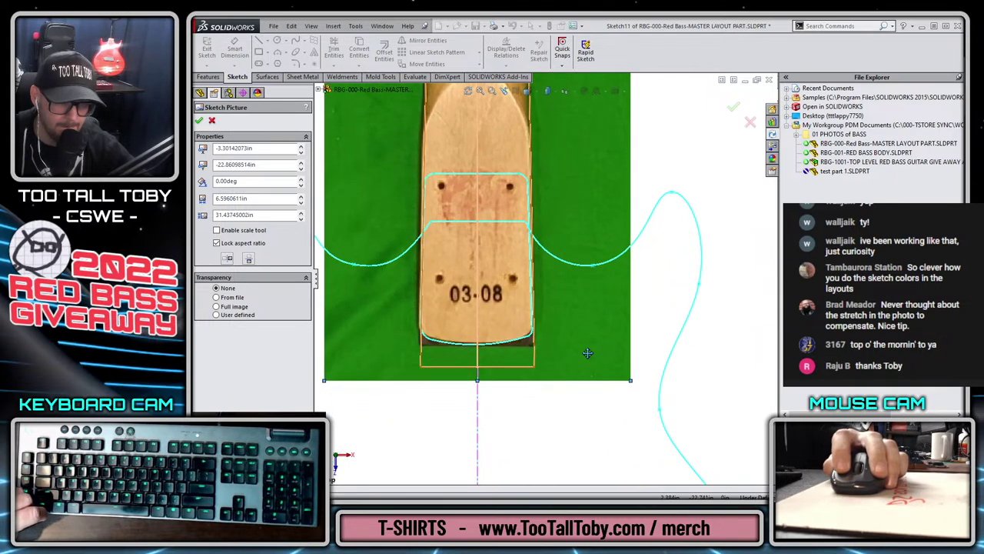
pyautogui.scroll(-3, 410, 341)
pyautogui.scroll(2, 450, 312)
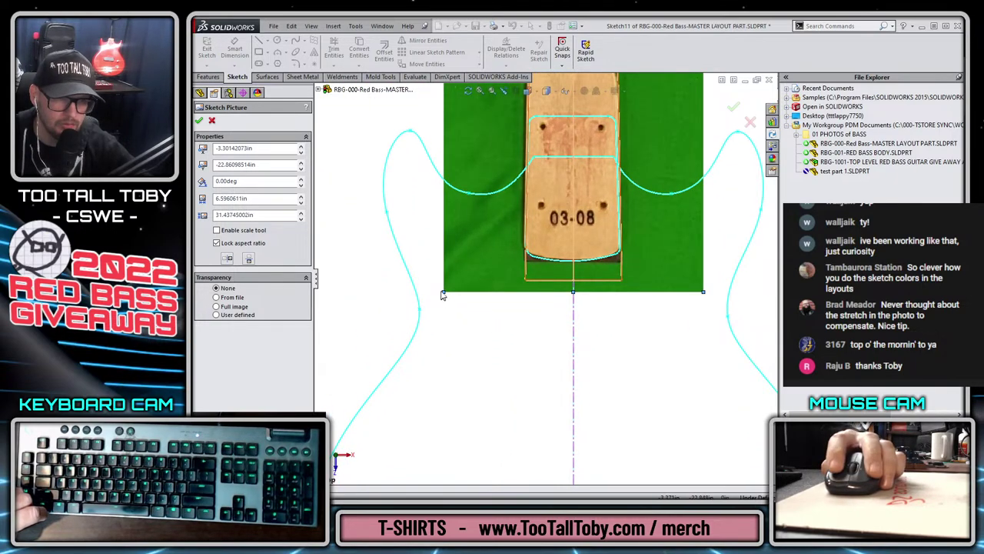
pyautogui.moveTo(443, 292); pyautogui.dragTo(457, 271)
pyautogui.scroll(2, 616, 193)
pyautogui.moveTo(629, 172); pyautogui.dragTo(627, 197)
pyautogui.scroll(-6, 626, 189)
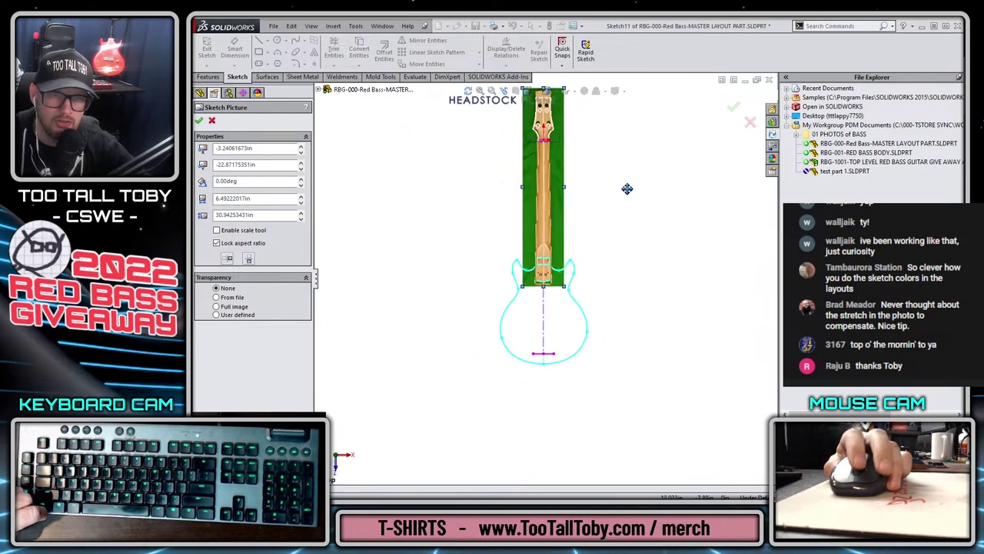
pyautogui.scroll(2, 581, 241)
# - Accept the neck sketch picture, then reselect the PICTURE-NECK ONLY photo to edit its settings
pyautogui.click(734, 110)
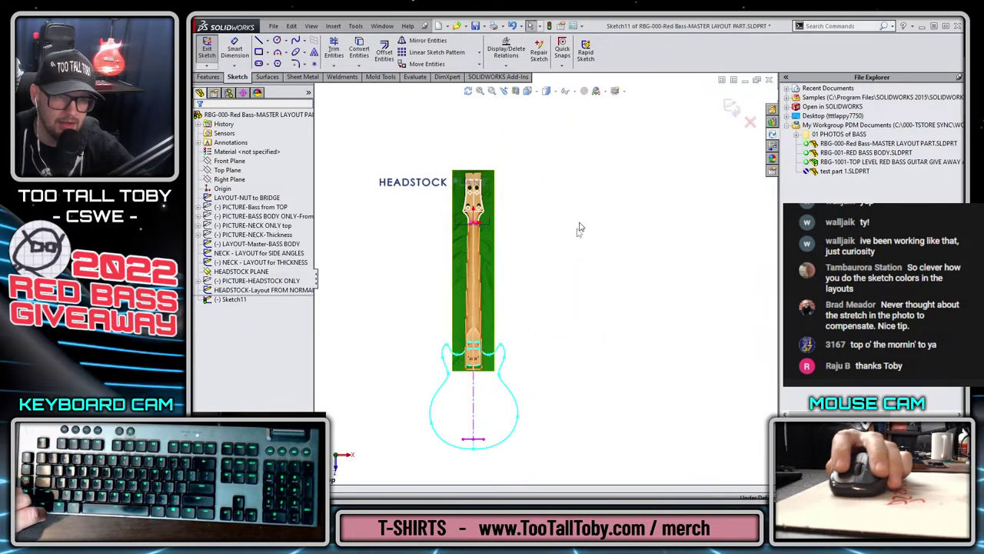
pyautogui.click(239, 255)
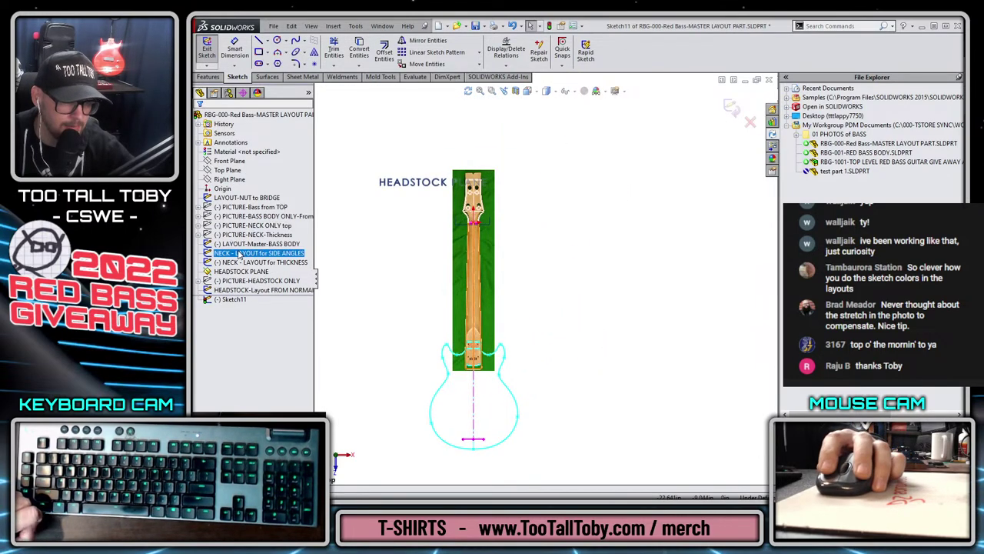
pyautogui.click(239, 236)
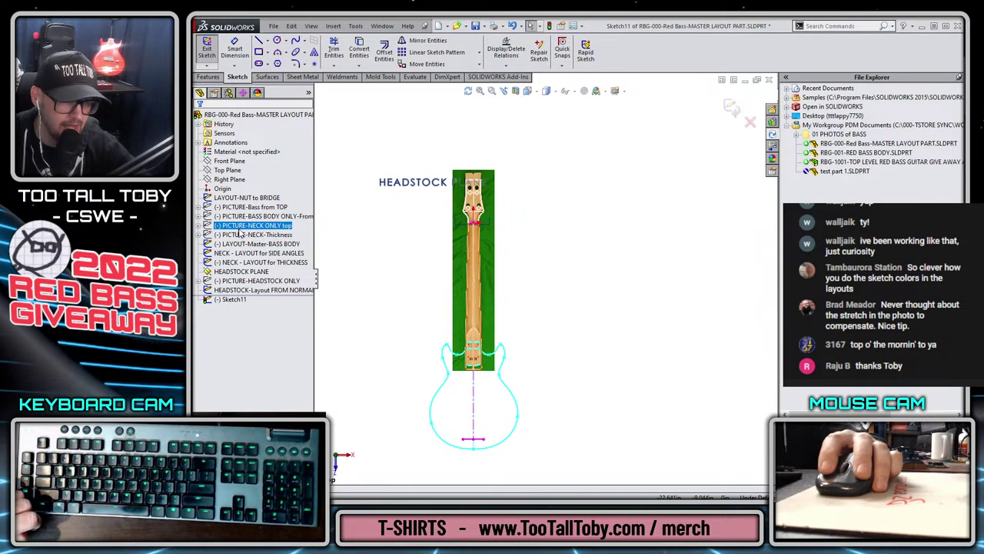
pyautogui.scroll(-6, 495, 207)
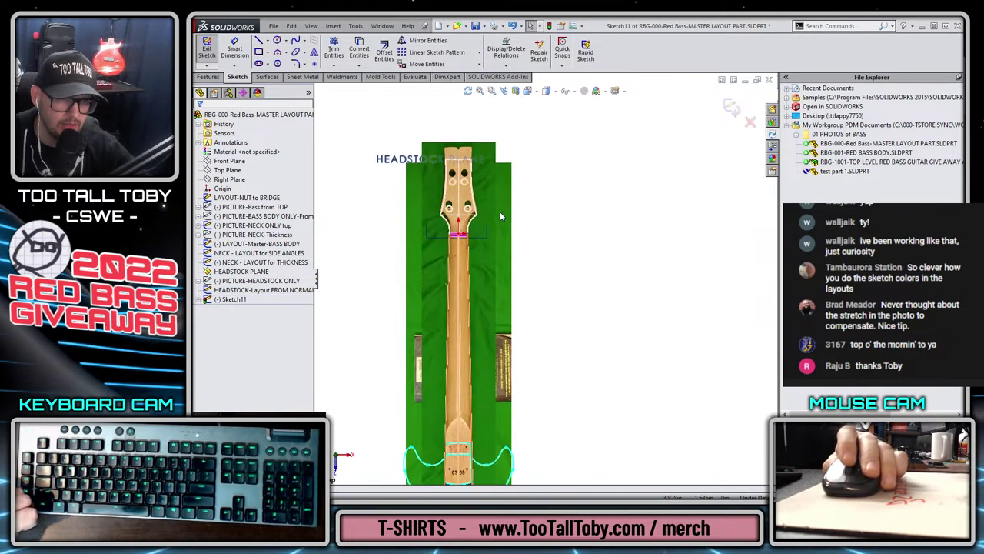
pyautogui.click(483, 115)
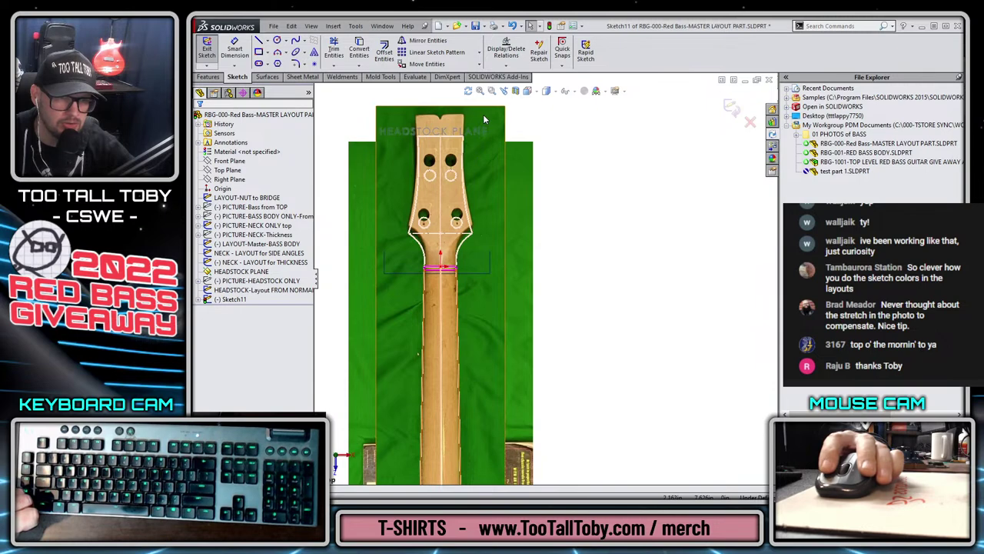
# - Set the neck photo to 0.60 full-image transparency
pyautogui.click(218, 306)
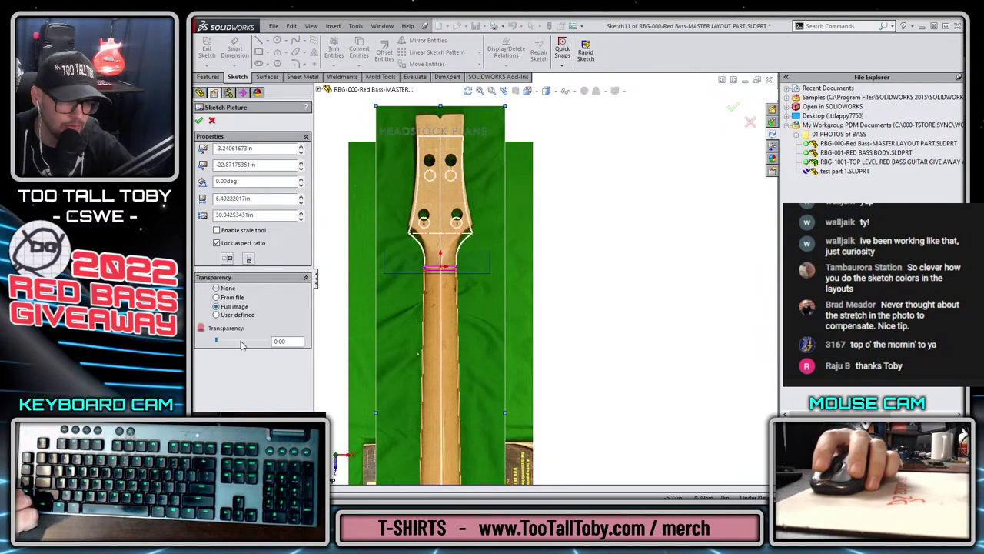
pyautogui.moveTo(239, 346); pyautogui.dragTo(246, 343)
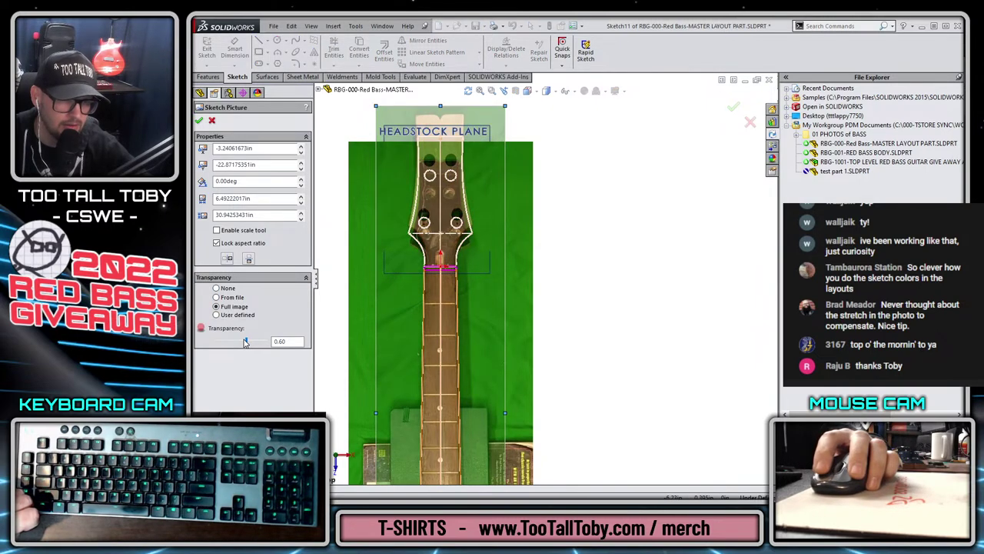
pyautogui.press('Return')
# - Resize the neck photo to about 6.13 by 29.24 in, top at HEADSTOCK PLANE, heel on the outline
pyautogui.click(505, 123)
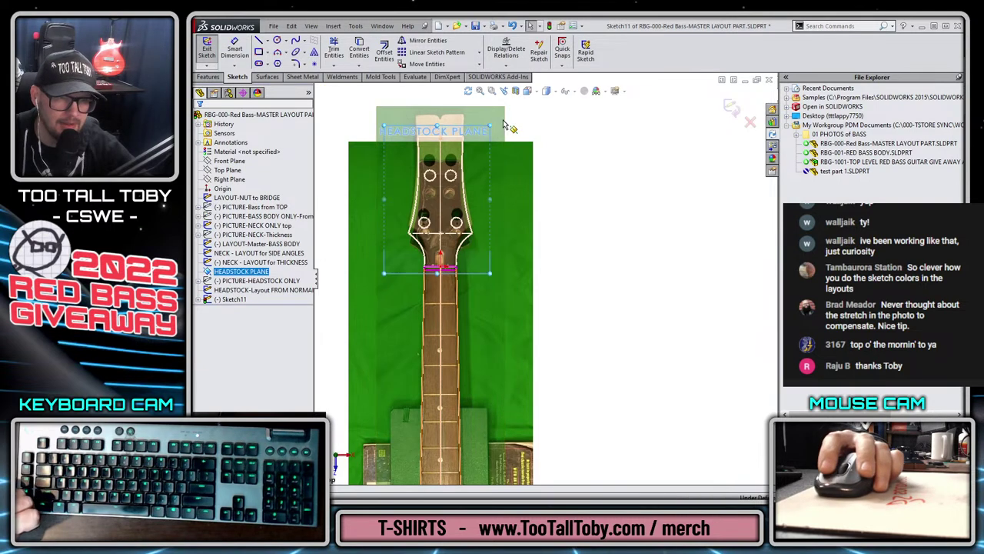
pyautogui.click(504, 109)
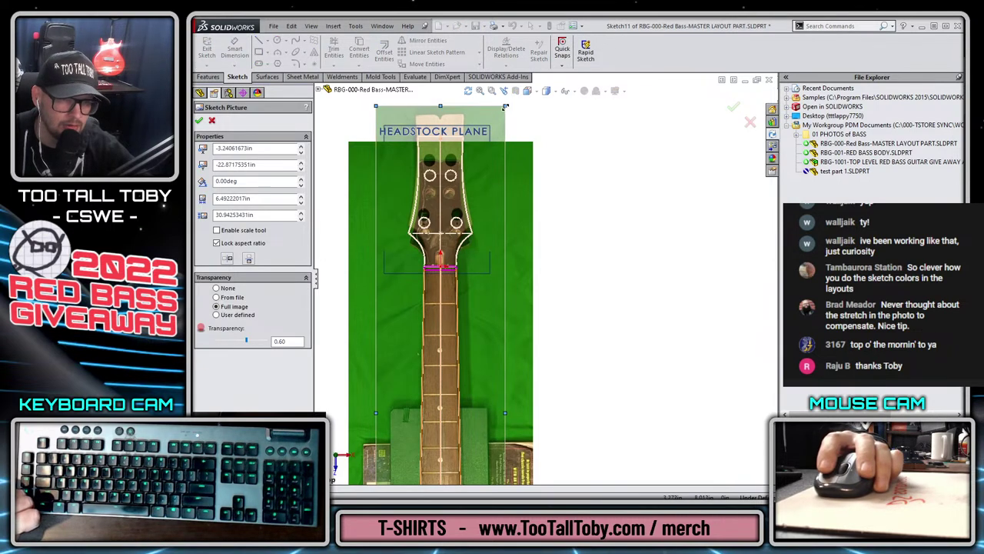
pyautogui.moveTo(505, 107); pyautogui.dragTo(499, 129)
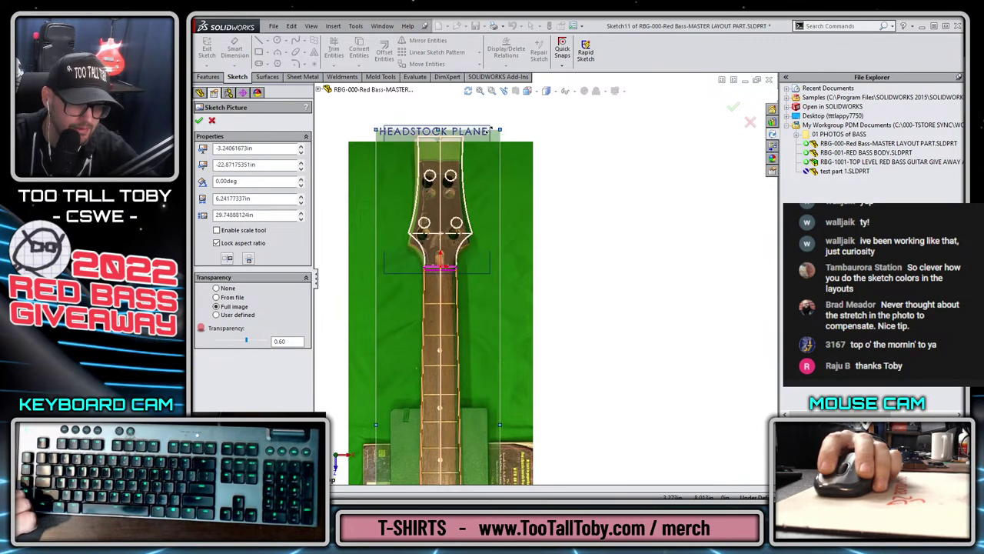
pyautogui.scroll(5, 487, 141)
pyautogui.scroll(-6, 512, 406)
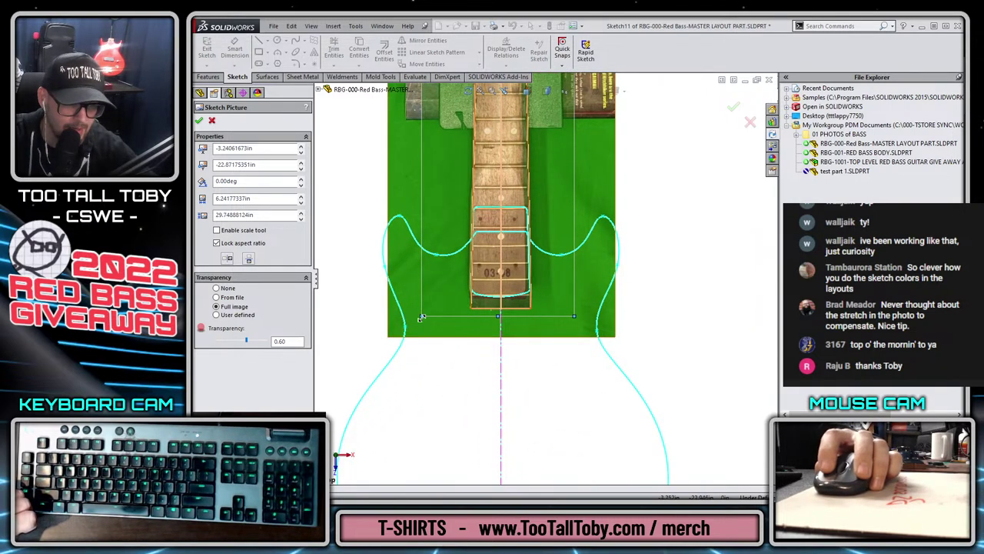
pyautogui.moveTo(421, 317)
pyautogui.mouseDown()
pyautogui.moveTo(436, 291)
pyautogui.moveTo(433, 303)
pyautogui.mouseUp()
pyautogui.scroll(3, 567, 274)
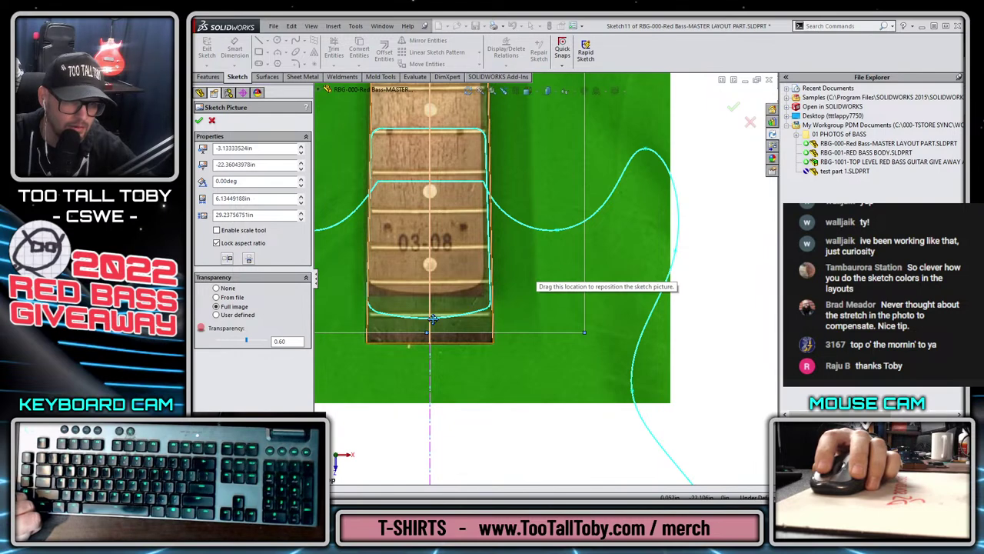
pyautogui.scroll(-5, 433, 319)
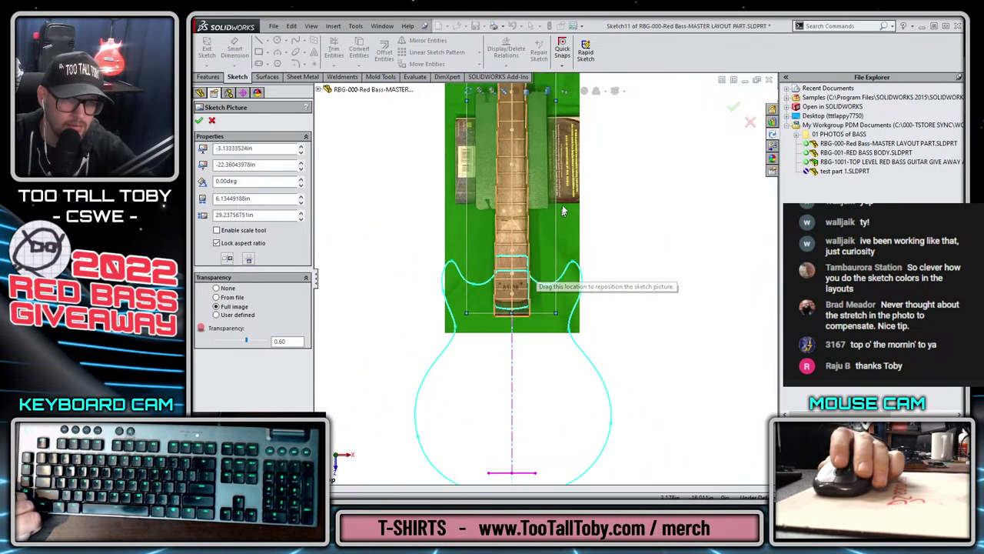
# - Reposition and enlarge the neck photo to about 6.45 by 30.73 in so its heel meets the outline
pyautogui.scroll(2, 573, 188)
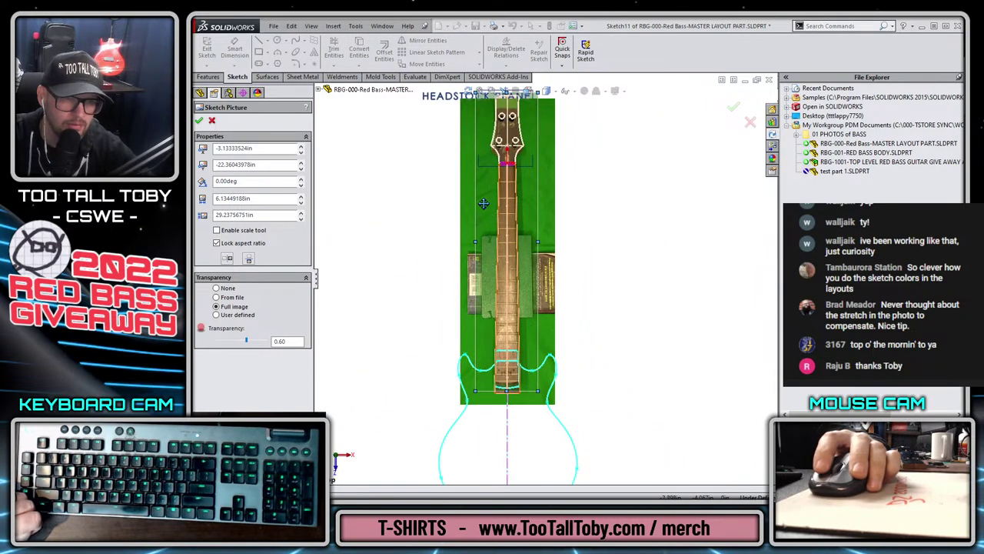
pyautogui.moveTo(482, 203)
pyautogui.mouseDown()
pyautogui.moveTo(580, 211)
pyautogui.moveTo(526, 215)
pyautogui.mouseUp()
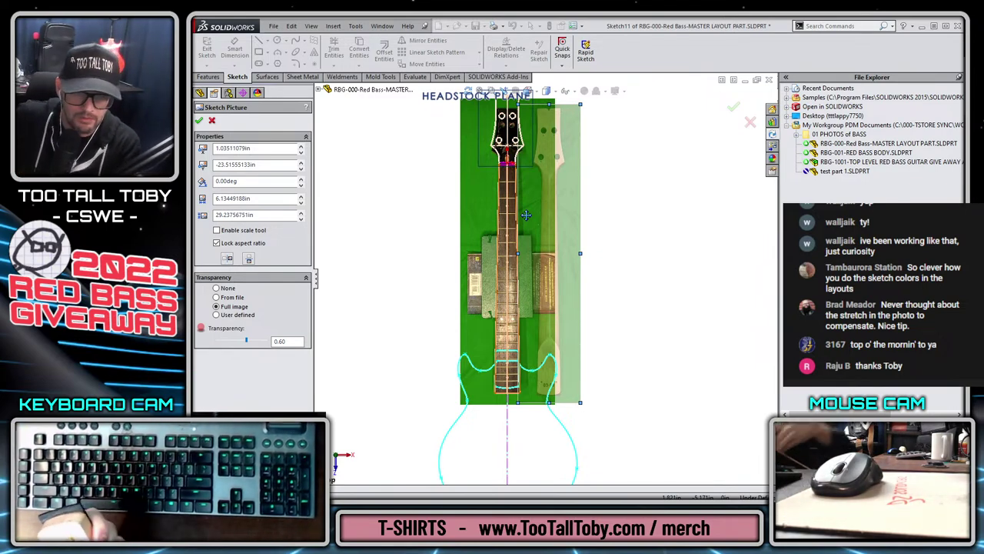
pyautogui.scroll(-8, 560, 341)
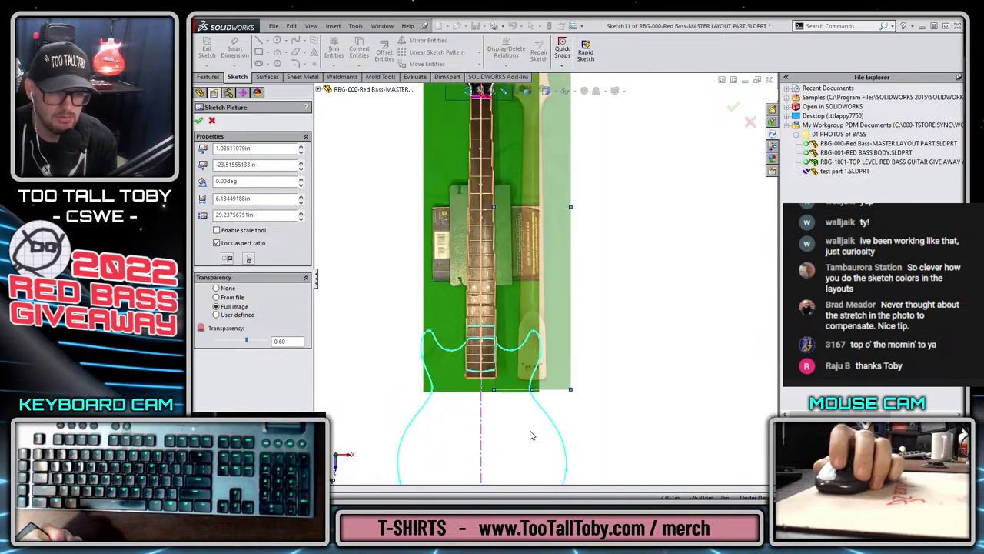
pyautogui.scroll(5, 582, 276)
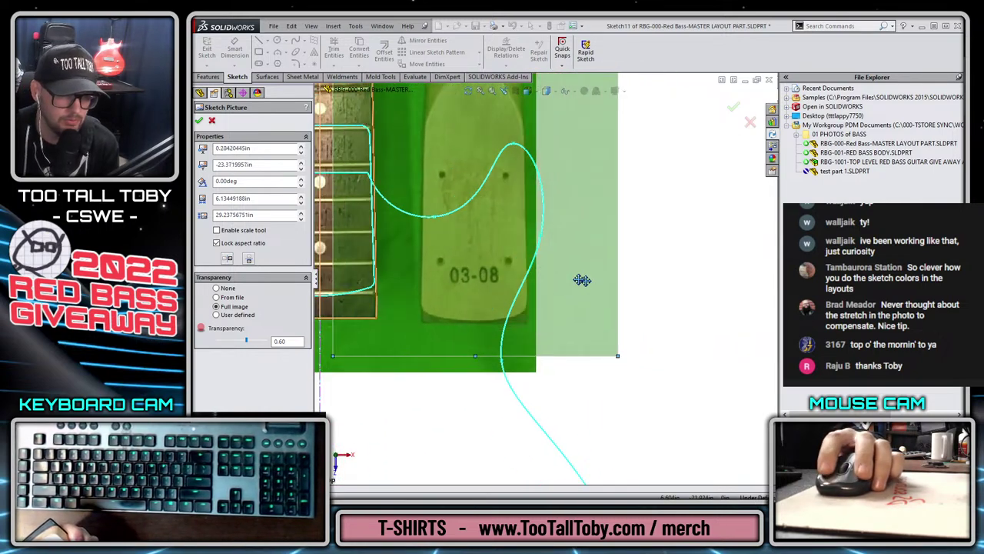
pyautogui.moveTo(582, 279)
pyautogui.mouseDown()
pyautogui.moveTo(435, 277)
pyautogui.moveTo(413, 301)
pyautogui.mouseUp()
pyautogui.scroll(-3, 473, 285)
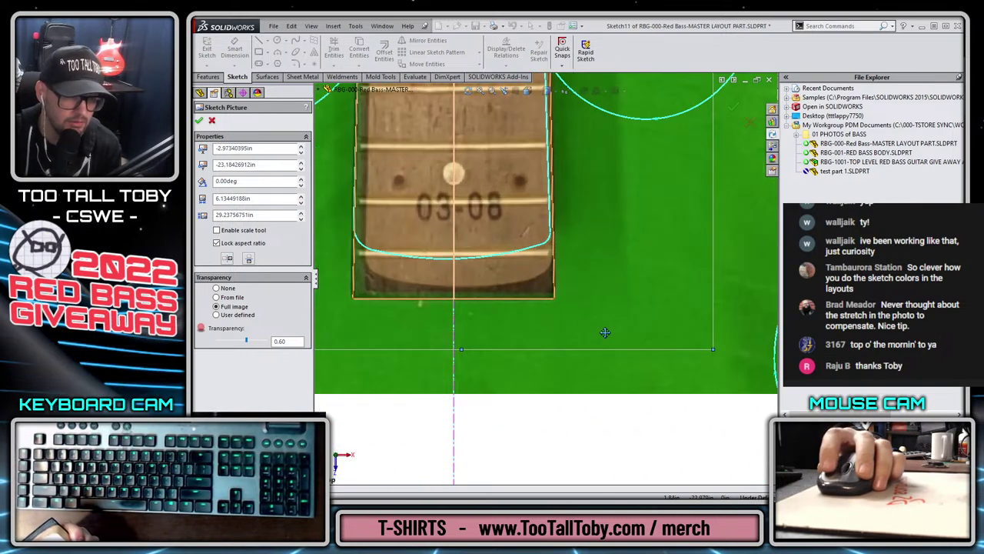
pyautogui.moveTo(606, 332); pyautogui.dragTo(592, 338)
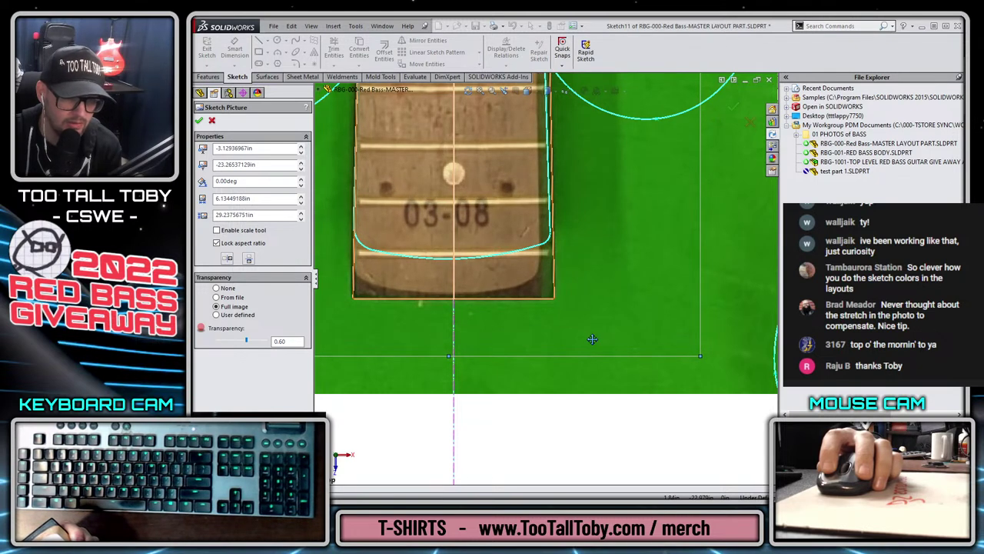
pyautogui.moveTo(700, 356); pyautogui.dragTo(715, 379)
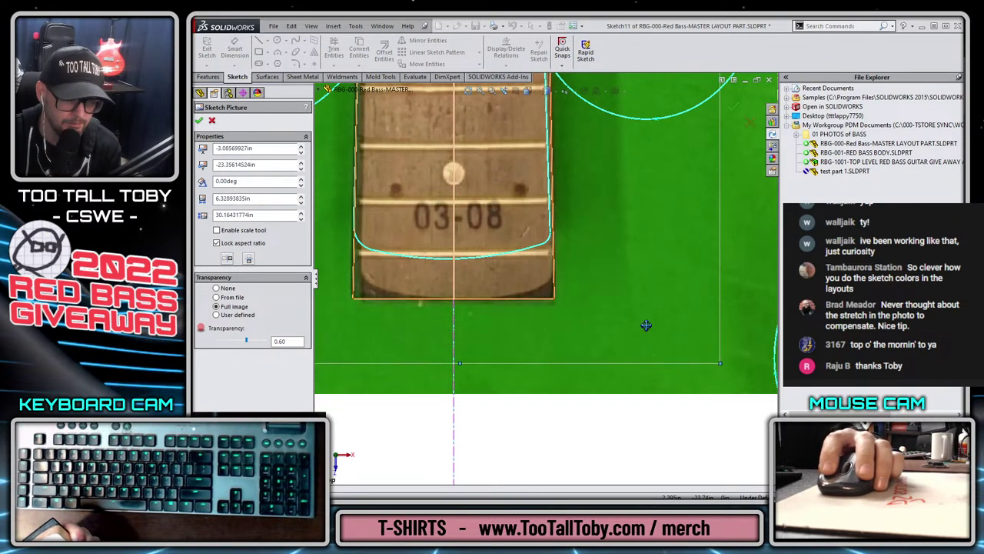
pyautogui.moveTo(646, 325); pyautogui.dragTo(642, 313)
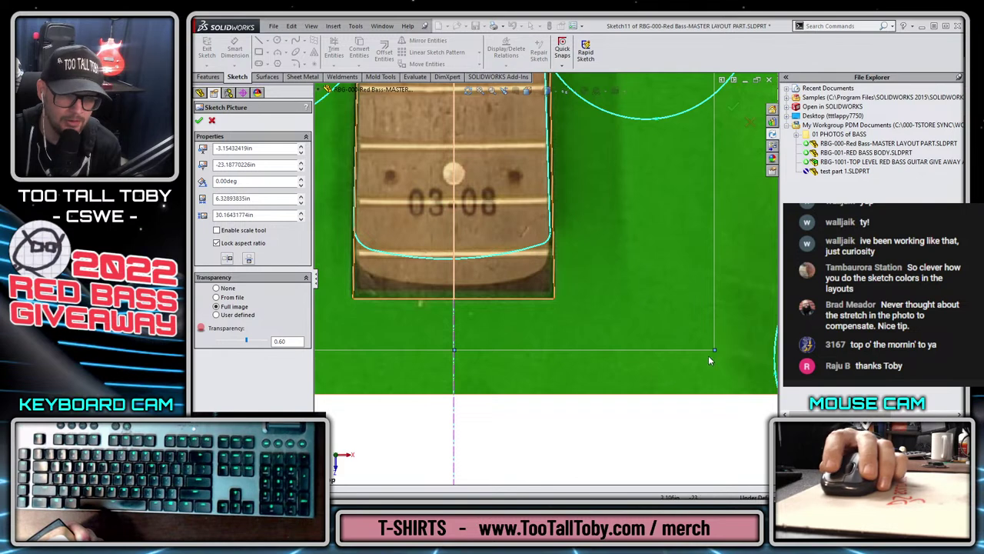
pyautogui.moveTo(714, 350)
pyautogui.mouseDown()
pyautogui.moveTo(719, 359)
pyautogui.moveTo(691, 330)
pyautogui.moveTo(721, 359)
pyautogui.moveTo(705, 338)
pyautogui.mouseUp()
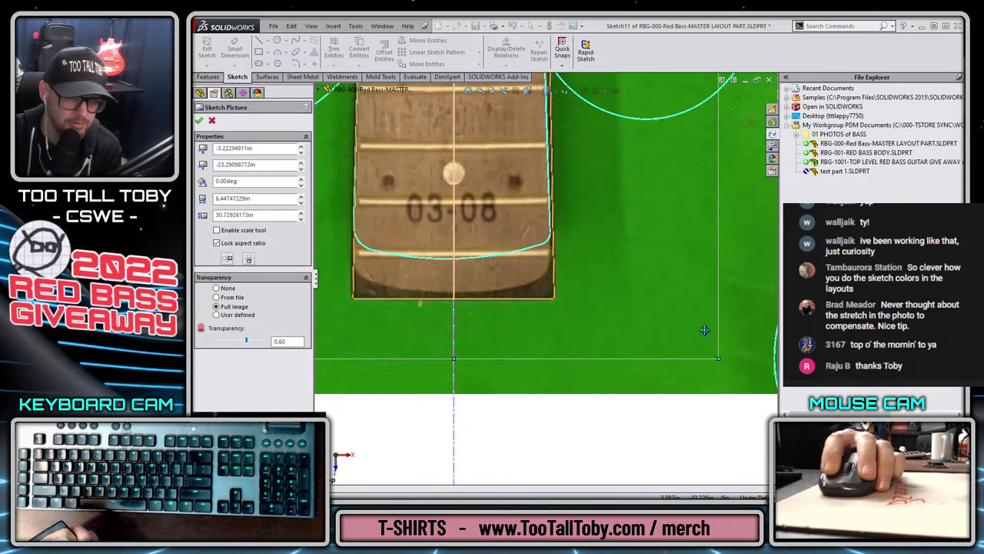
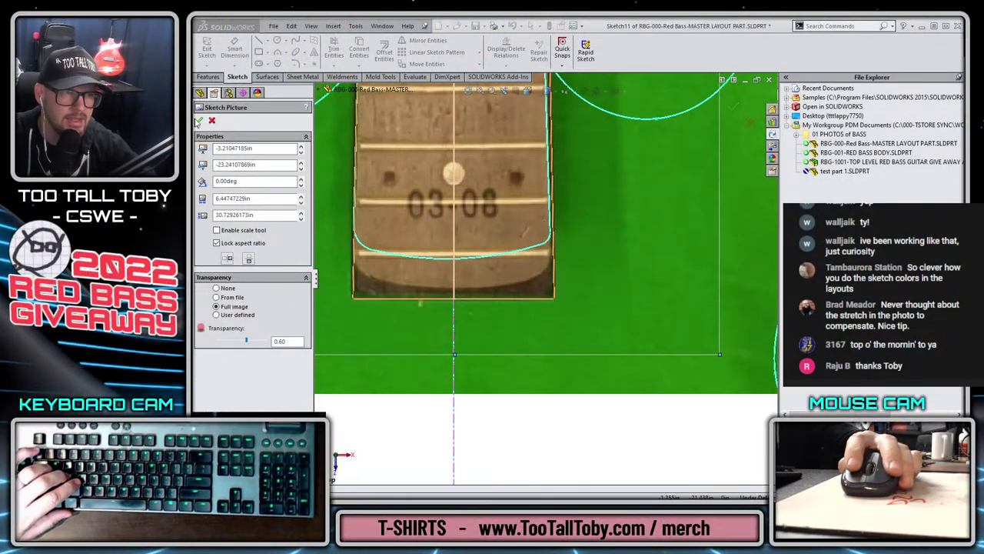
# - Exit the neck photo sketch and roll the part back above Sketch11
pyautogui.press('Escape')
pyautogui.scroll(-3, 418, 275)
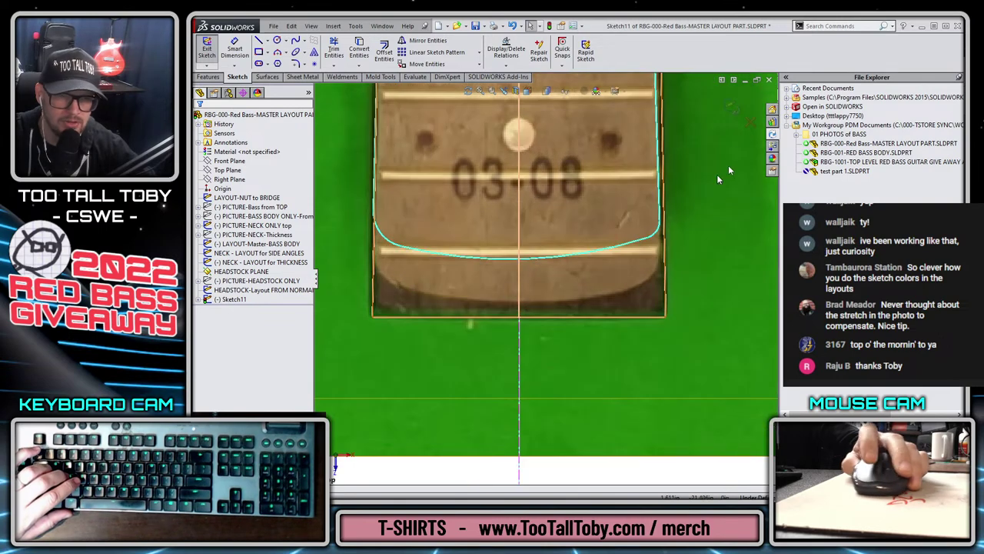
pyautogui.click(732, 110)
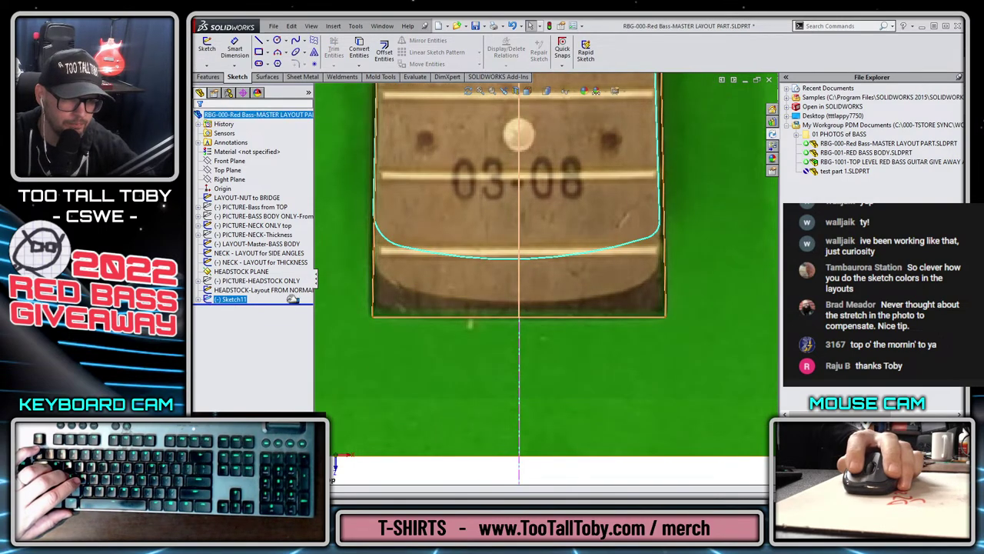
pyautogui.moveTo(292, 301); pyautogui.dragTo(293, 293)
# - Hide the LAYOUT-Master-BASS BODY sketch
pyautogui.click(239, 170)
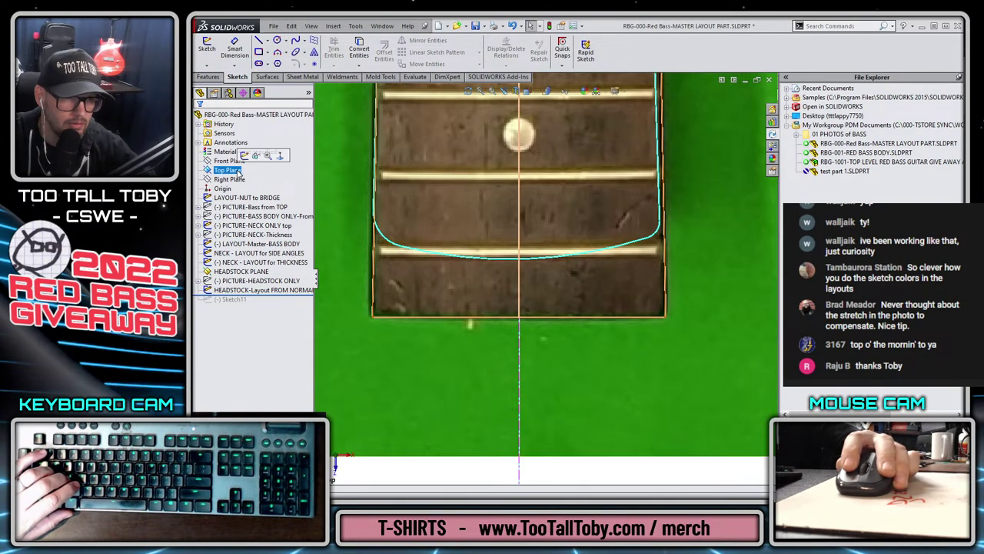
pyautogui.click(243, 264)
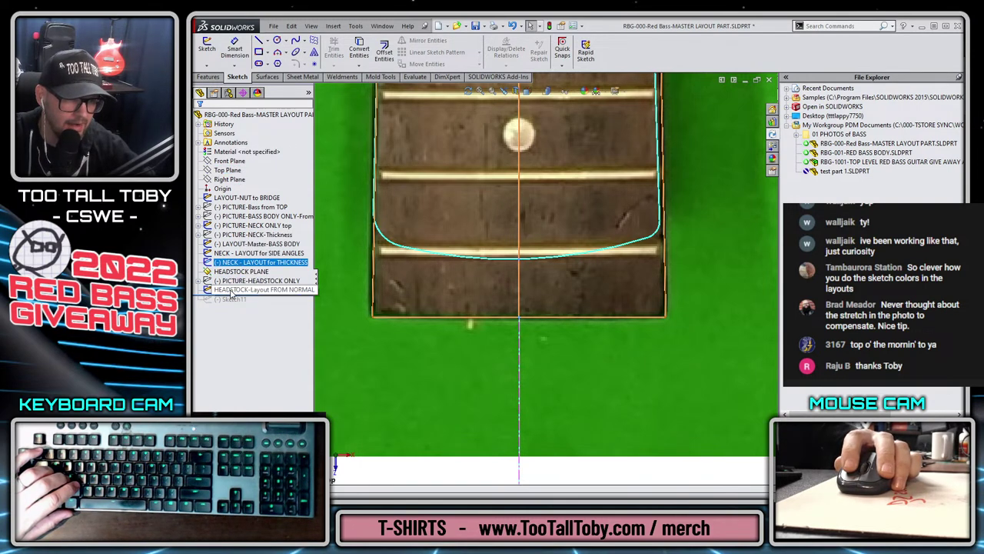
pyautogui.click(230, 253)
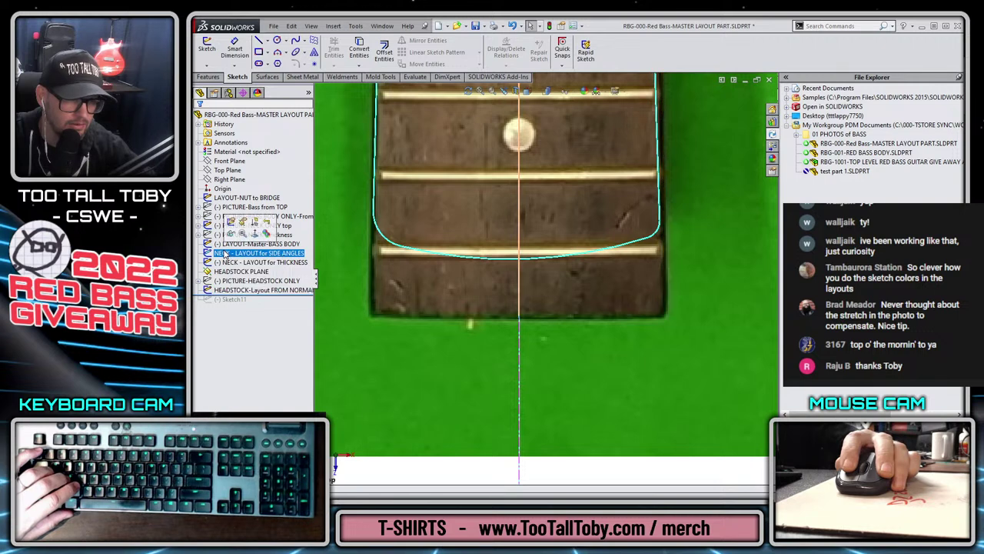
pyautogui.keyDown('ctrl'); pyautogui.click(231, 243); pyautogui.keyUp('ctrl')
pyautogui.click(231, 234)
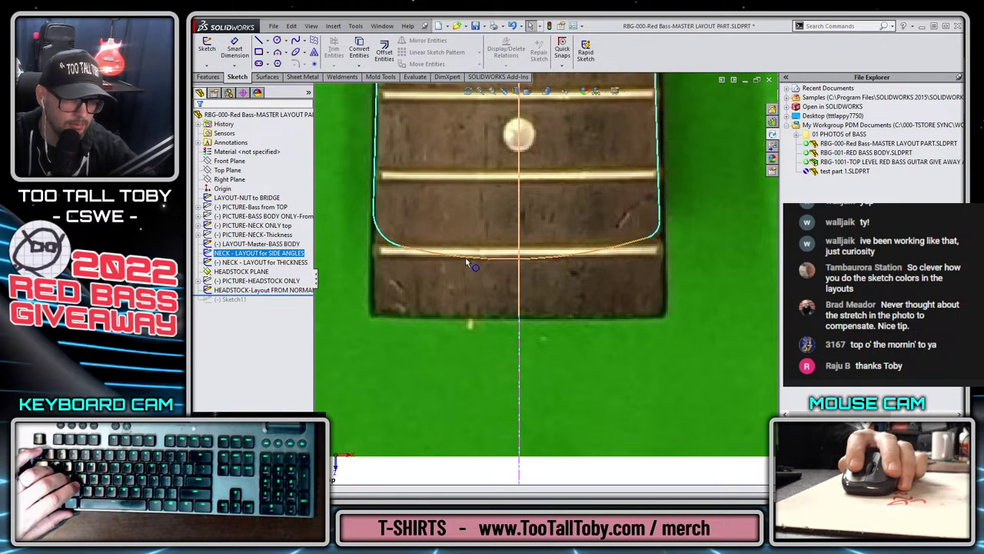
# - Edit NECK - LAYOUT for SIDE ANGLES and draw a 0.295 vertical line up from the neck end
pyautogui.click(422, 323)
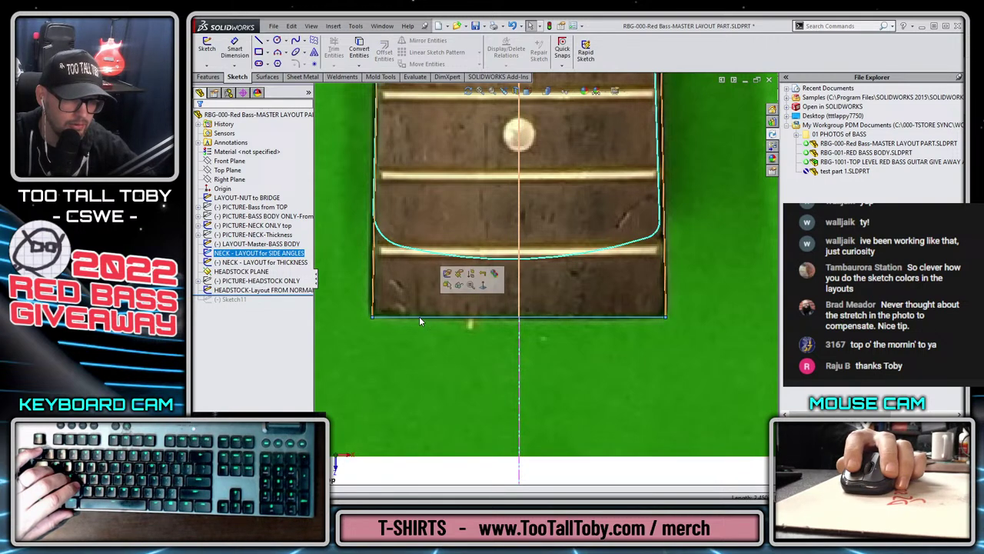
pyautogui.click(453, 279)
pyautogui.press('s')
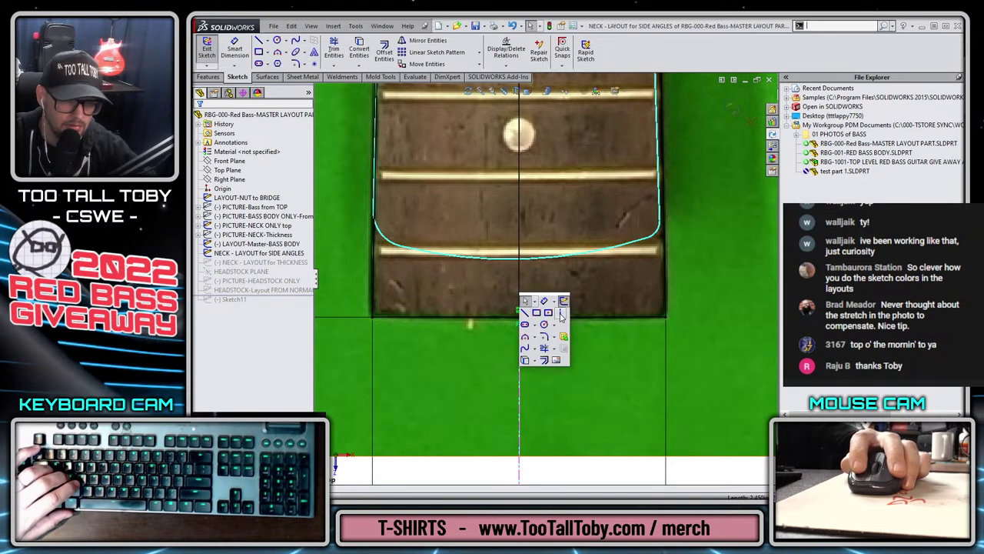
pyautogui.click(525, 312)
pyautogui.click(519, 323)
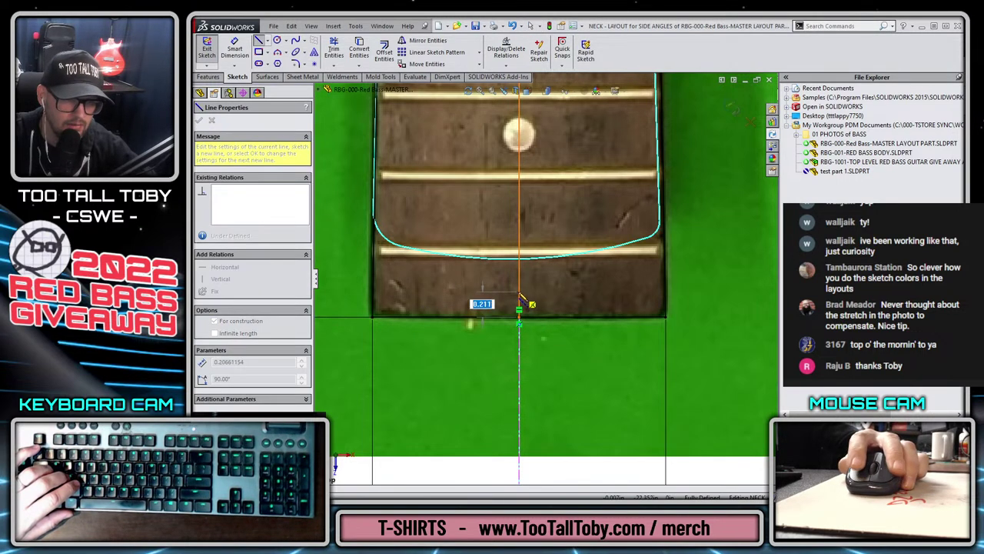
pyautogui.write('0.295')
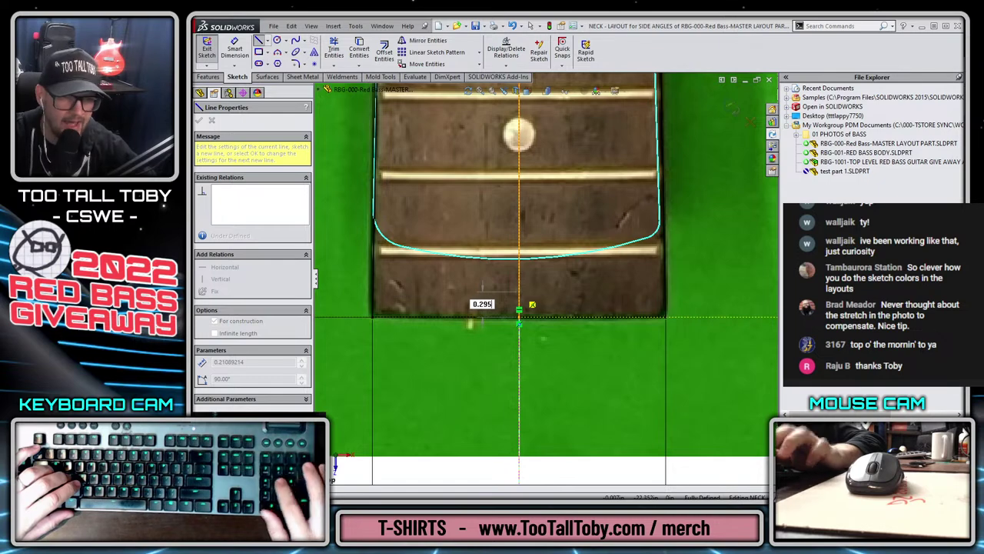
pyautogui.press('Return')
pyautogui.press('Escape')
# - Draw horizontal lines left and right across the neck from the line's top, then exit the sketch
pyautogui.press('s')
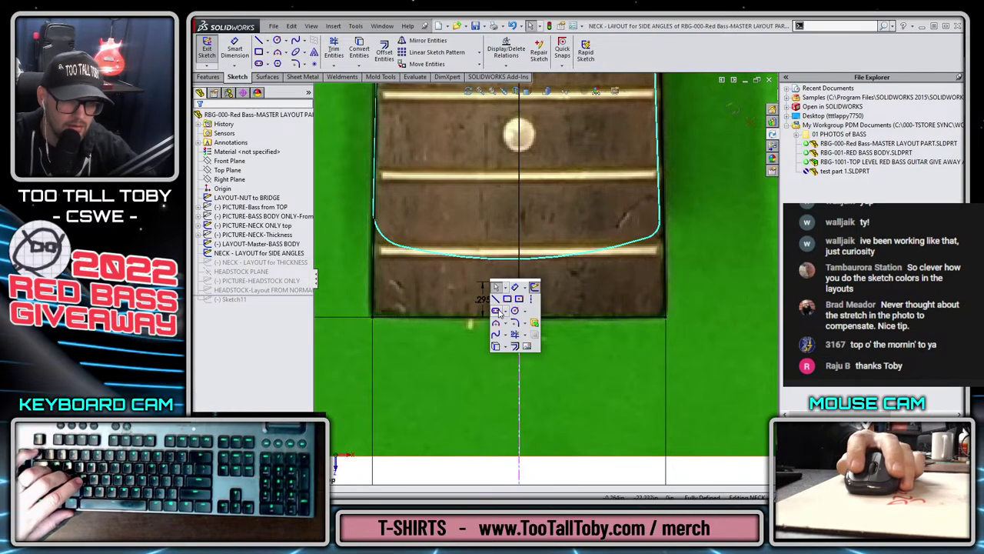
pyautogui.click(499, 311)
pyautogui.click(519, 282)
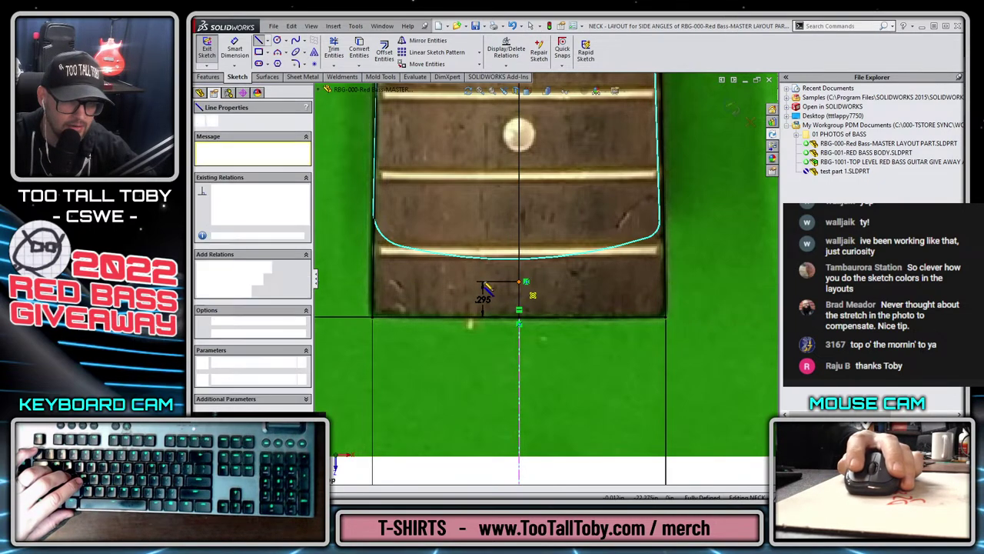
pyautogui.doubleClick(422, 281)
pyautogui.click(525, 281)
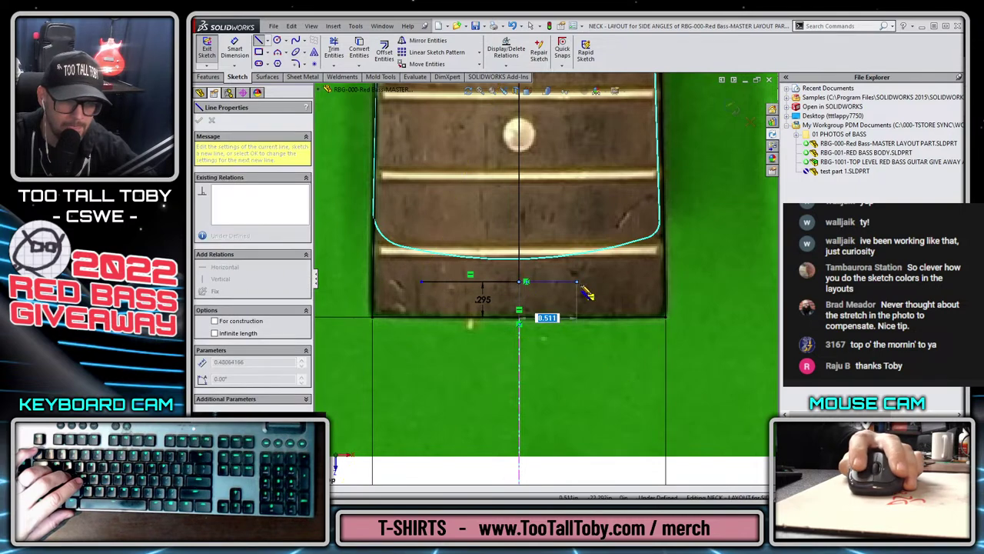
pyautogui.doubleClick(612, 281)
pyautogui.press('Escape')
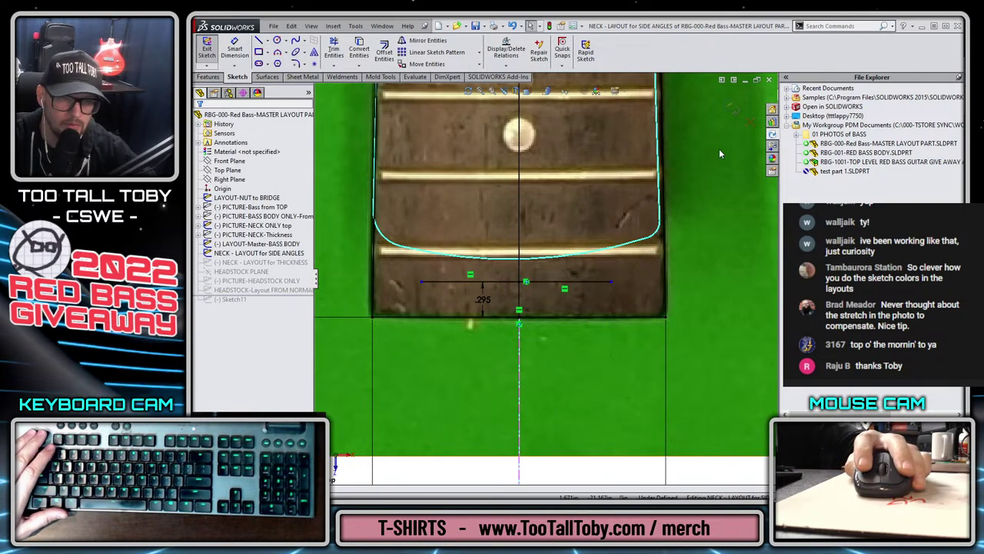
pyautogui.click(731, 108)
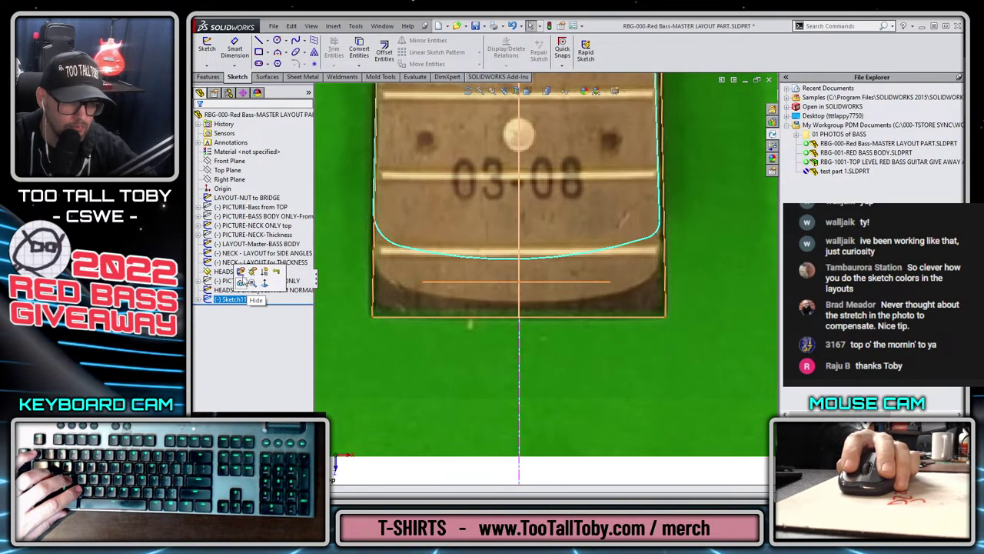
# - In Sketch11, move the 03-08 neck photo up and stretch it to match the layout
pyautogui.click(242, 272)
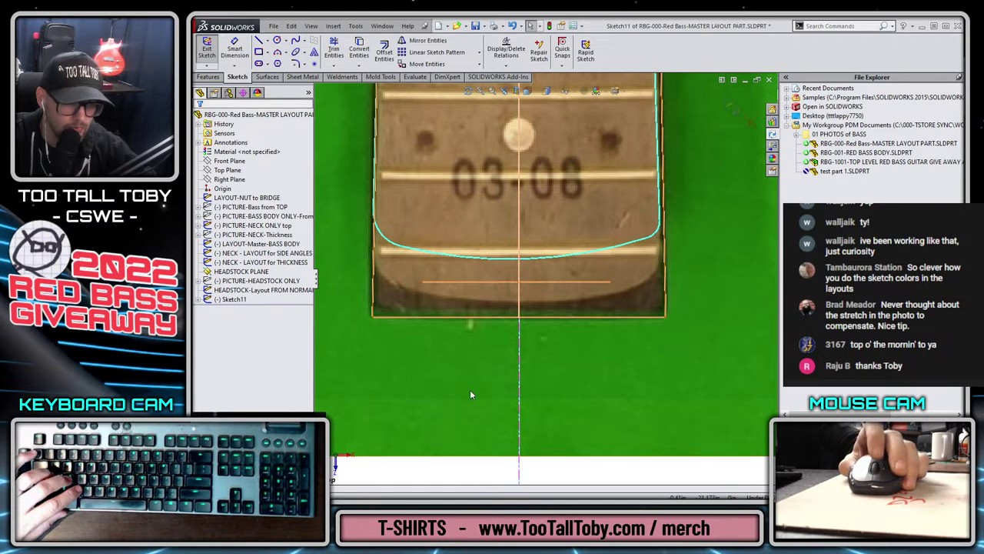
pyautogui.hotkey('ctrl', '8')
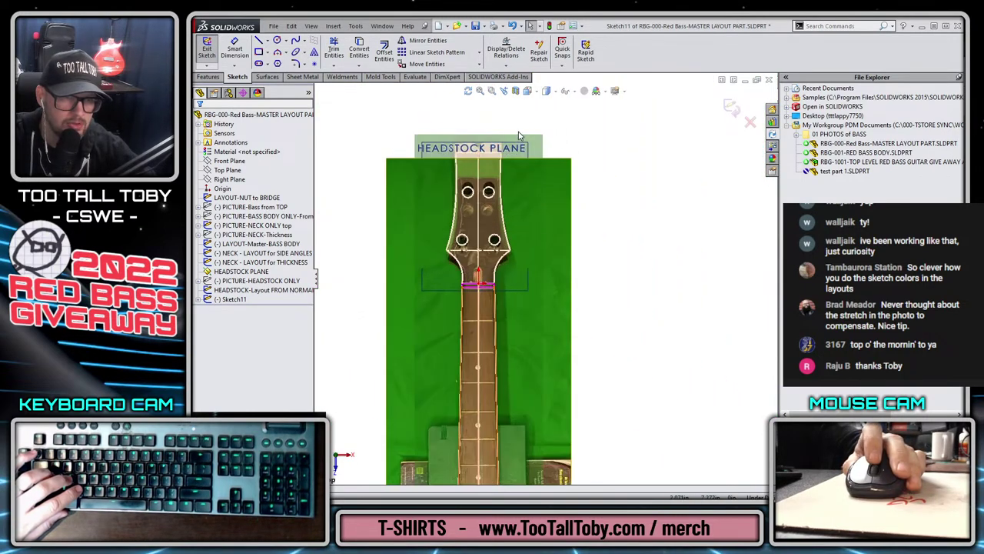
pyautogui.click(530, 330)
pyautogui.scroll(5, 554, 440)
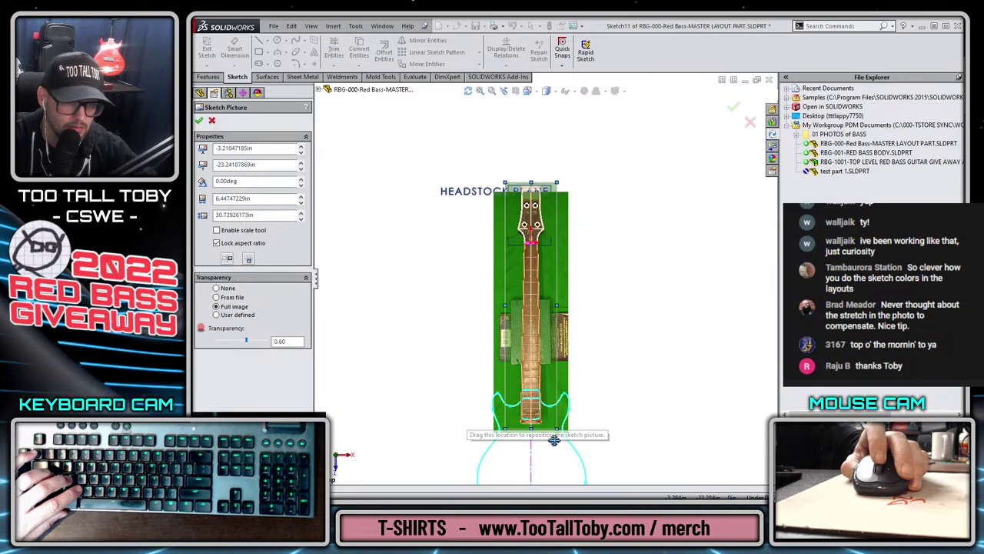
pyautogui.scroll(-8, 554, 440)
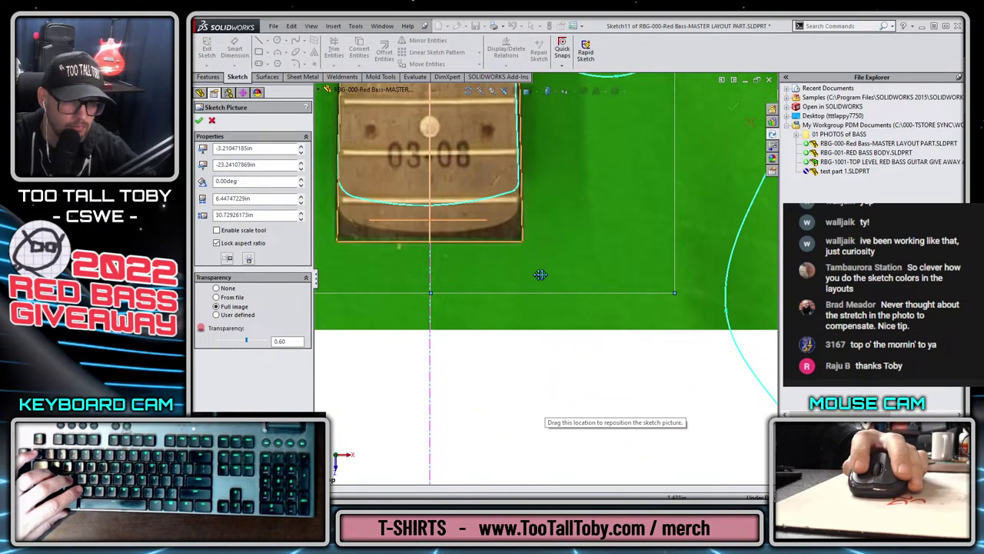
pyautogui.moveTo(540, 275); pyautogui.dragTo(553, 262)
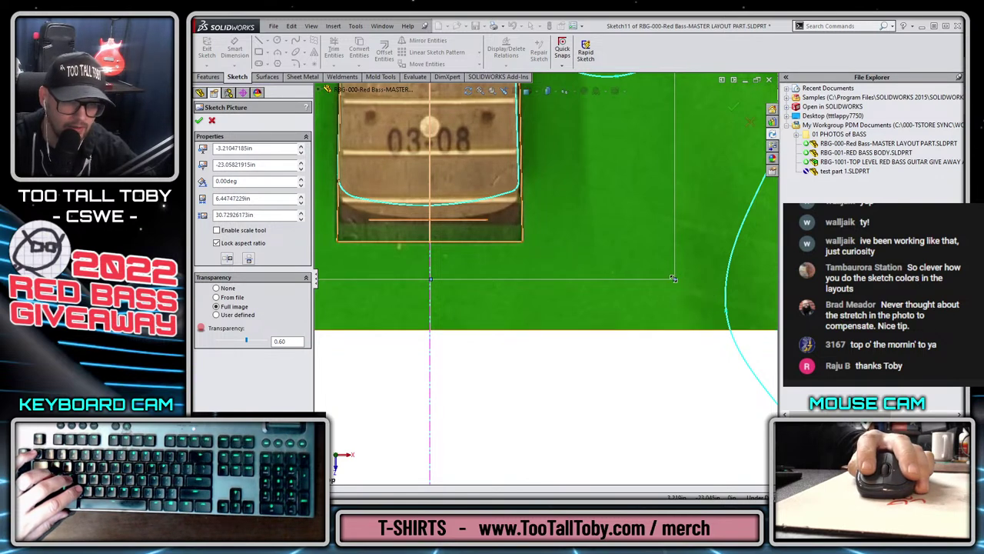
pyautogui.moveTo(672, 278); pyautogui.dragTo(641, 263)
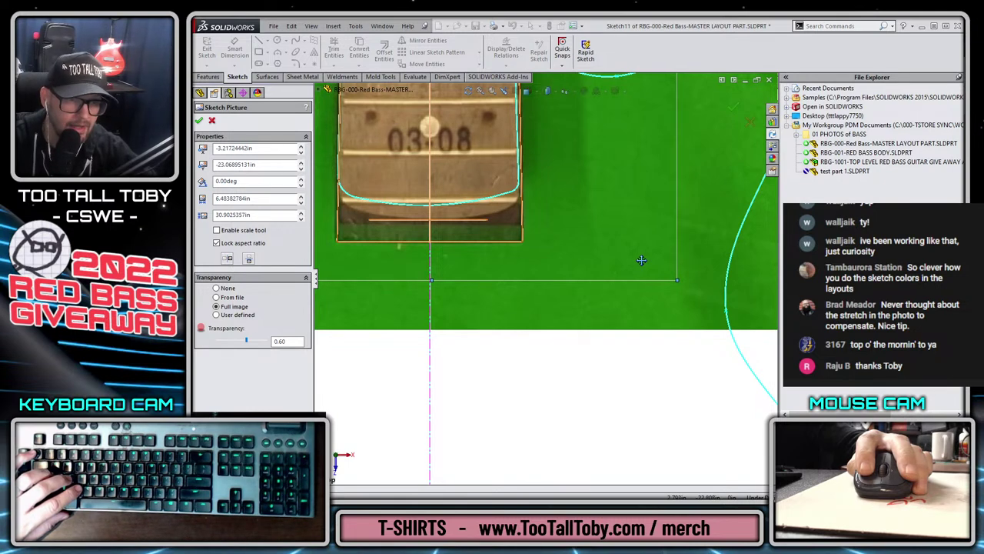
# - Exit Sketch11 and move it up the tree beneath PICTURE-NECK-Thickness
pyautogui.scroll(2, 471, 329)
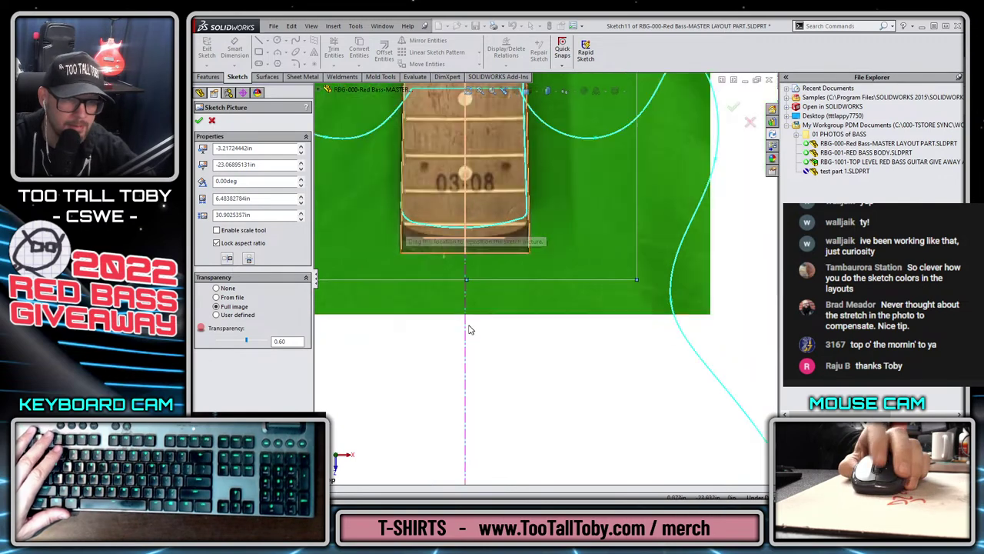
pyautogui.scroll(3, 467, 199)
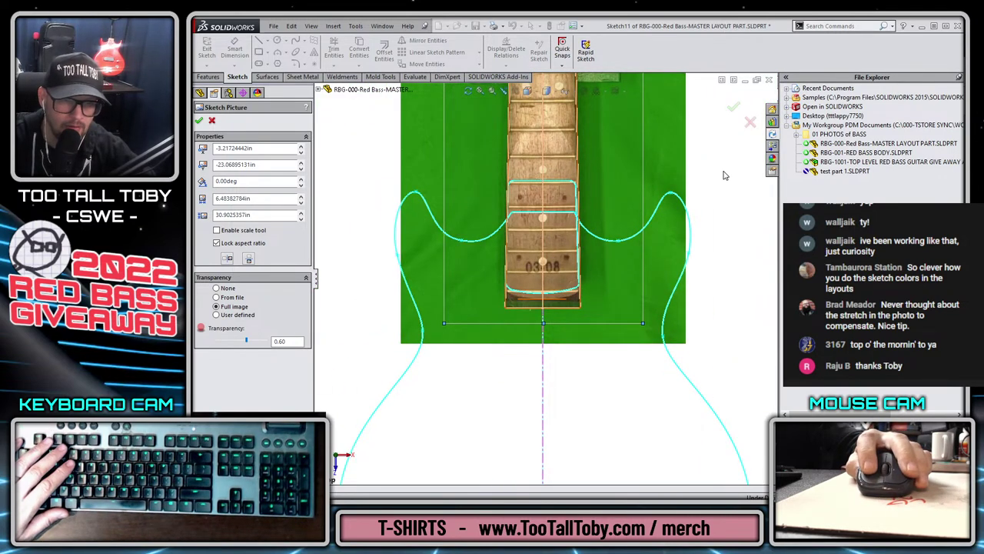
pyautogui.click(731, 107)
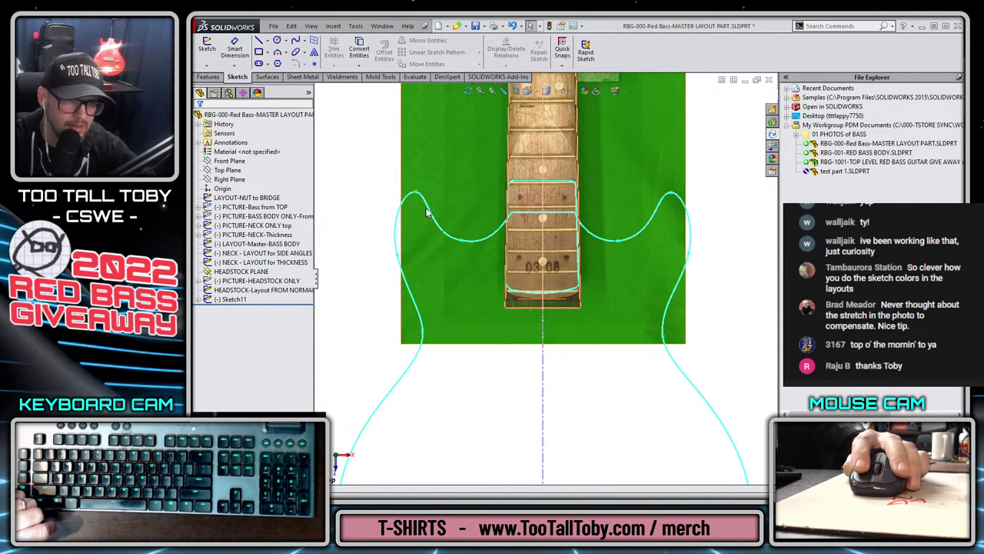
pyautogui.moveTo(254, 244)
pyautogui.mouseDown()
pyautogui.moveTo(241, 302)
pyautogui.moveTo(262, 256)
pyautogui.moveTo(254, 267)
pyautogui.mouseUp()
pyautogui.moveTo(239, 300); pyautogui.dragTo(250, 244)
# - Rename Sketch11 to PICTURE-NECK UNDERSIDE
pyautogui.click(249, 245)
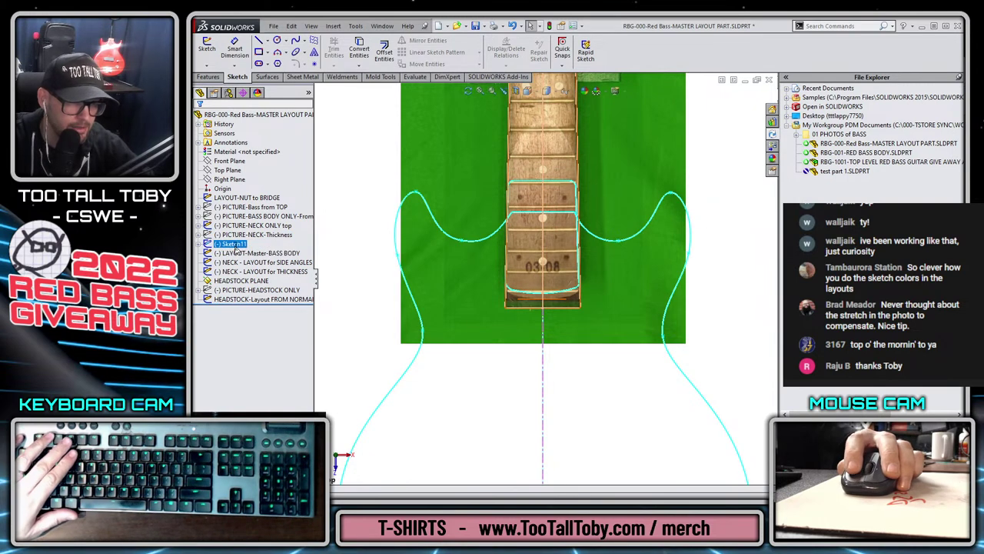
pyautogui.write('PICTURE-NECK UNDERSIDE')
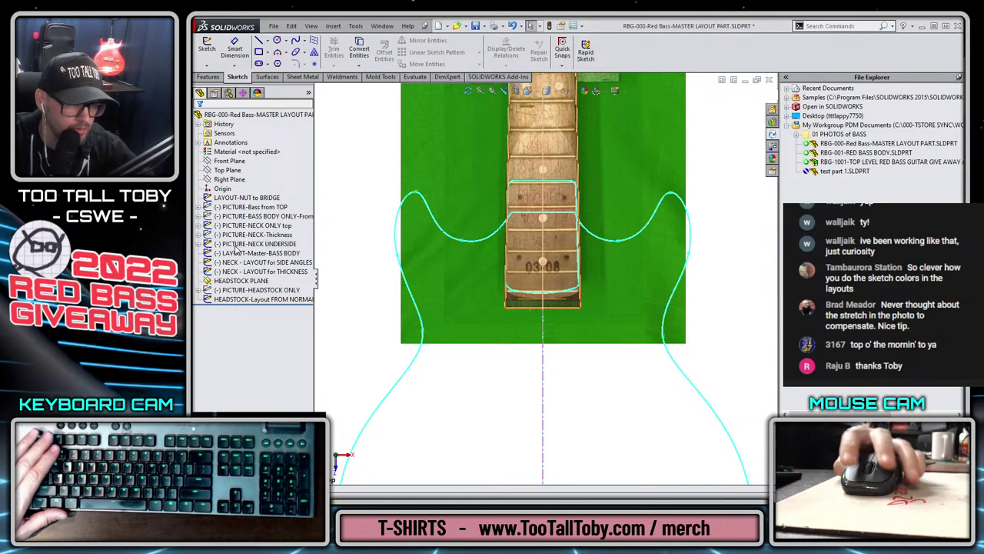
pyautogui.click(258, 252)
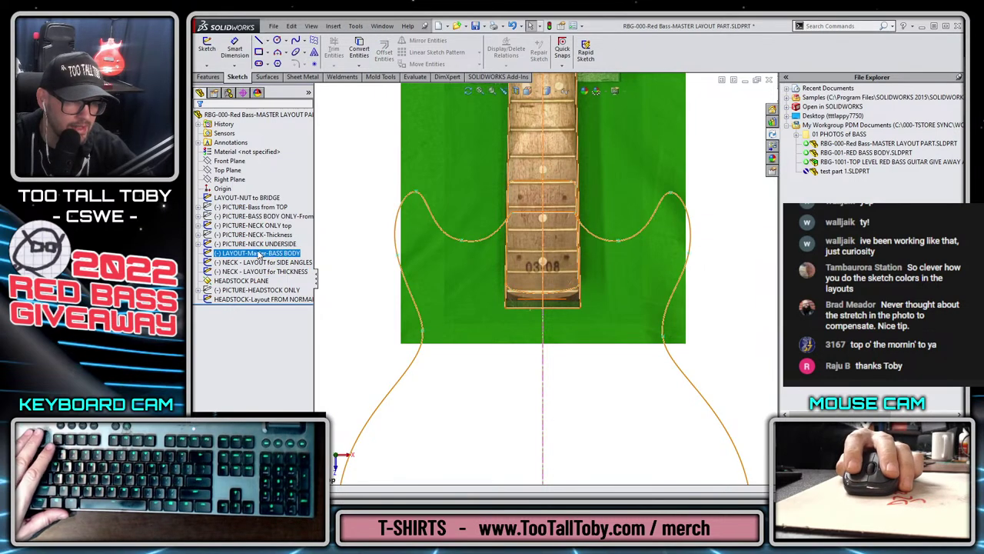
# - Inspect the LAYOUT-Master-BASS BODY sketch, then edit the NECK - LAYOUT for SIDE ANGLES sketch
pyautogui.click(266, 254)
pyautogui.click(259, 224)
pyautogui.scroll(-5, 562, 287)
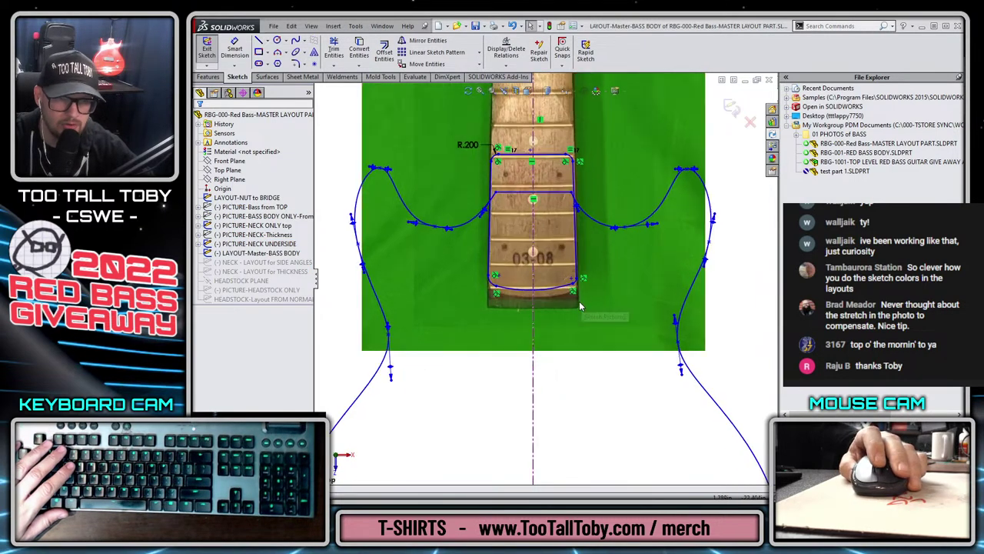
pyautogui.scroll(5, 580, 355)
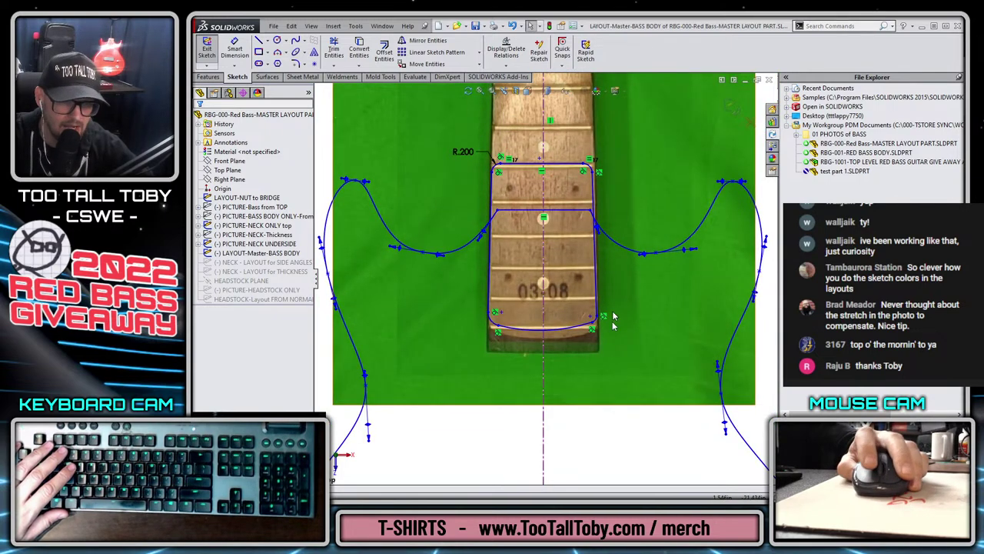
pyautogui.scroll(-2, 584, 338)
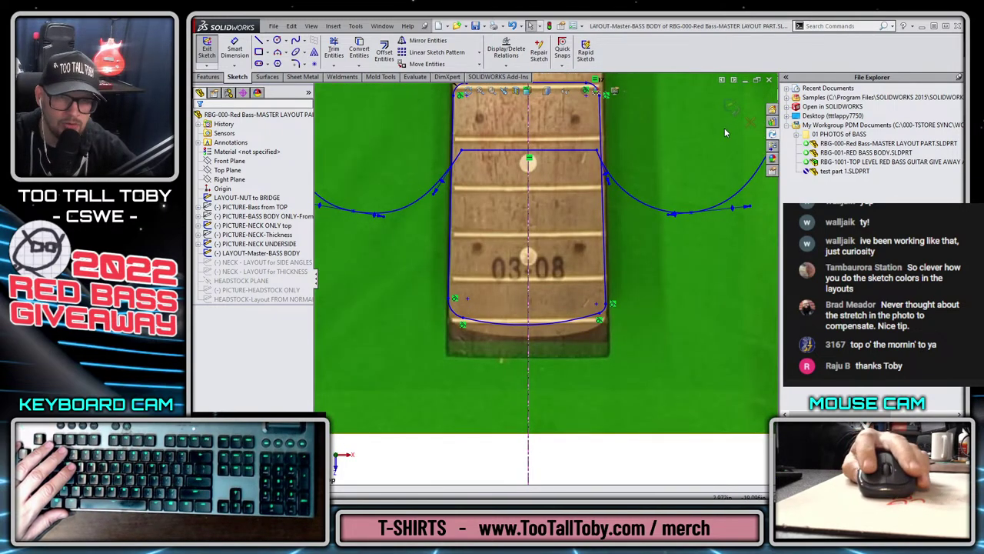
pyautogui.click(730, 110)
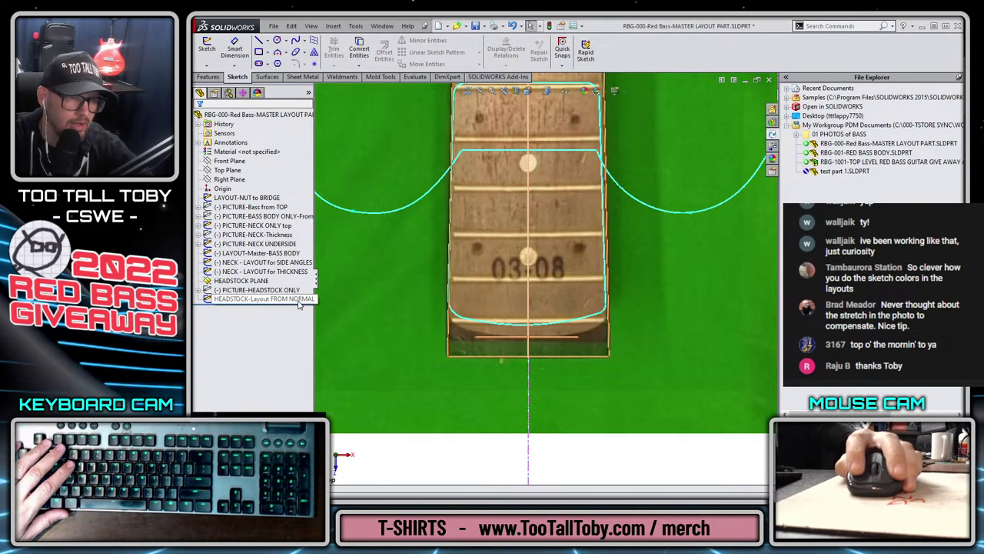
pyautogui.click(263, 263)
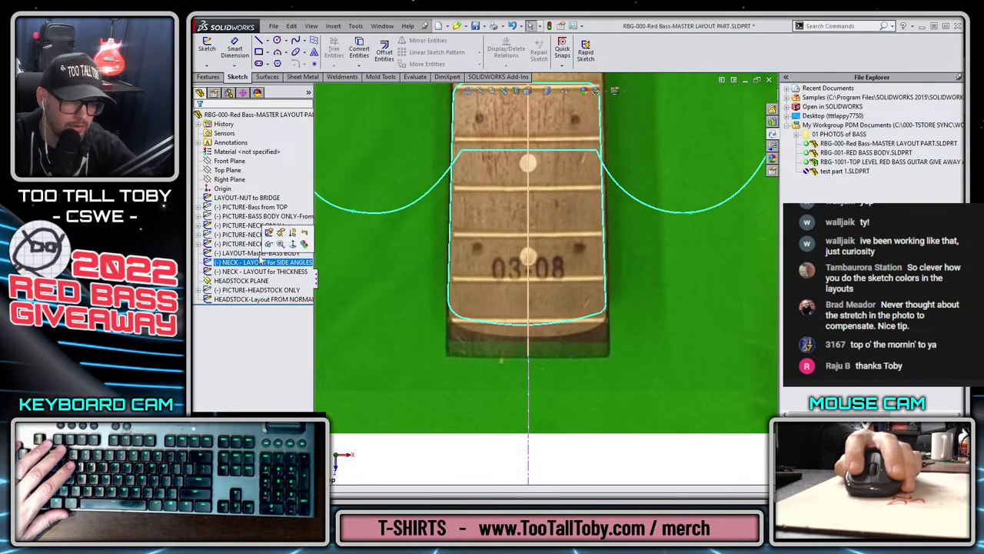
pyautogui.keyDown('ctrl'); pyautogui.click(258, 253); pyautogui.keyUp('ctrl')
pyautogui.click(269, 243)
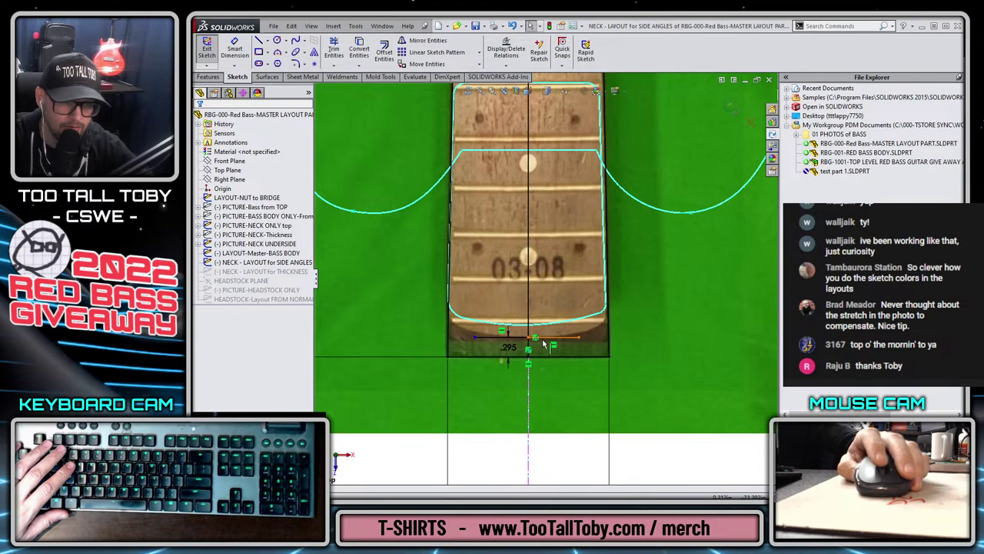
# - Hide the LAYOUT-Master-BASS BODY sketch
pyautogui.scroll(-4, 496, 307)
pyautogui.scroll(3, 477, 292)
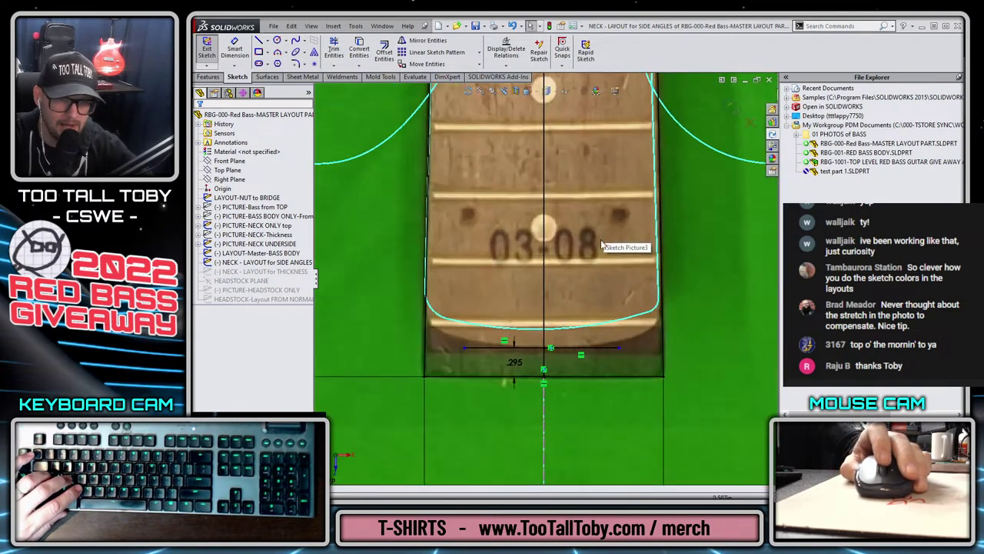
pyautogui.rightClick(636, 333)
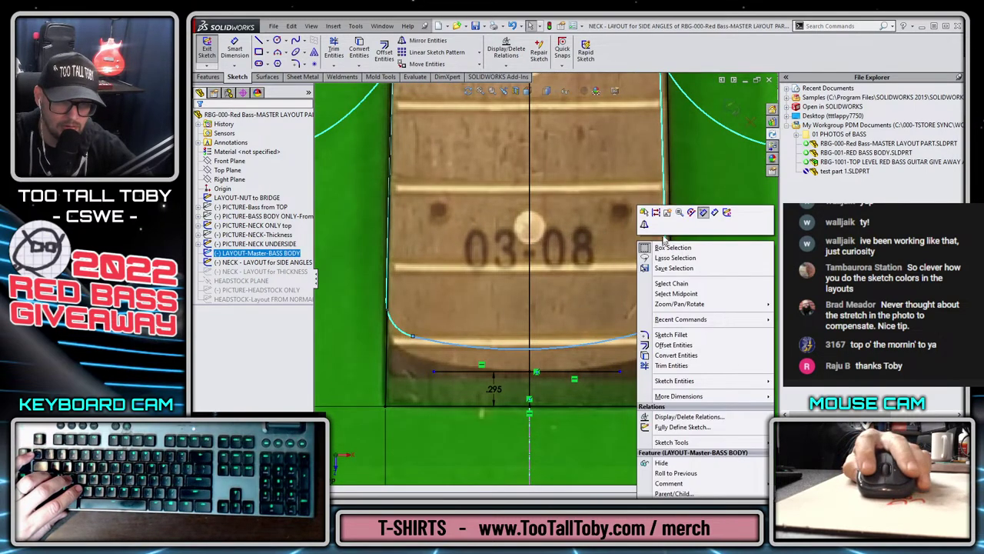
pyautogui.click(661, 462)
# - Draw a shallow three-point arc across the neck end
pyautogui.press('s')
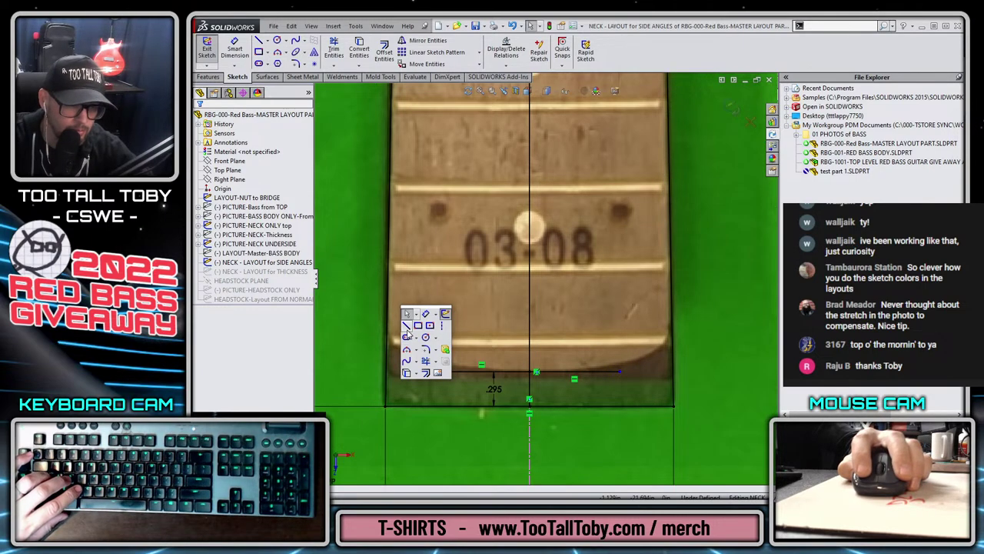
pyautogui.click(406, 349)
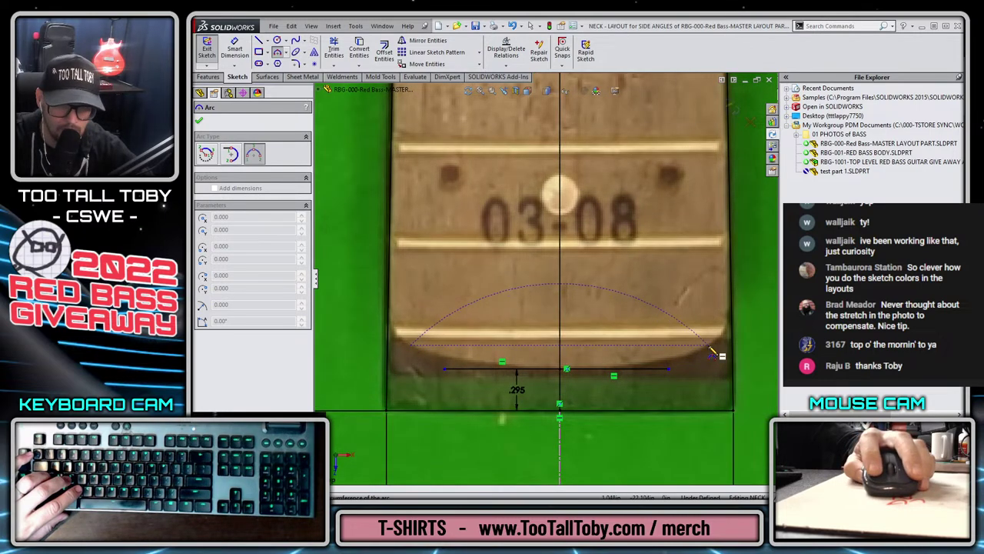
pyautogui.click(708, 350)
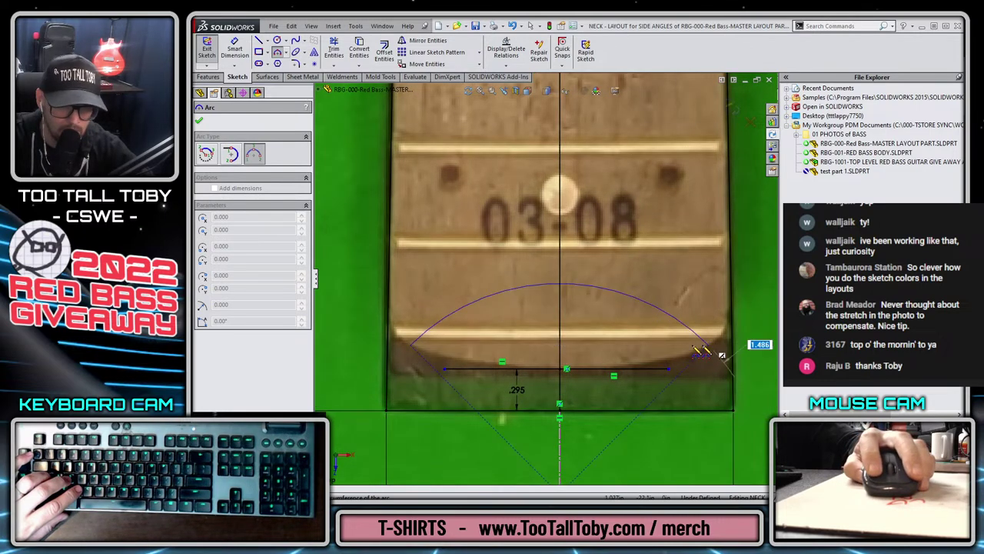
pyautogui.click(566, 370)
pyautogui.press('Escape')
# - Make the horizontal line construction geometry and the arc tangent to it
pyautogui.click(410, 345)
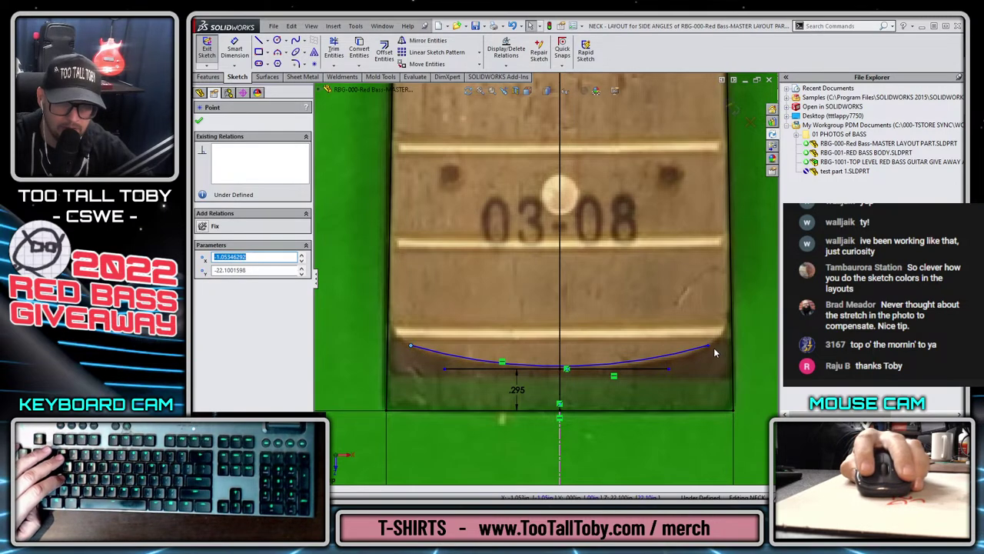
pyautogui.keyDown('ctrl'); pyautogui.click(708, 348); pyautogui.keyUp('ctrl')
pyautogui.press('Escape')
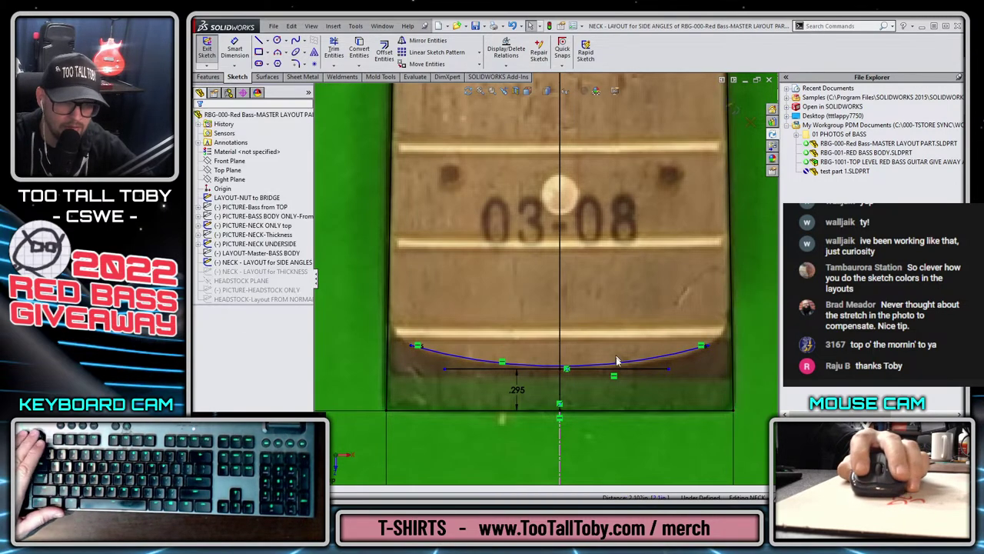
pyautogui.click(614, 369)
pyautogui.keyDown('ctrl'); pyautogui.click(491, 370); pyautogui.keyUp('ctrl')
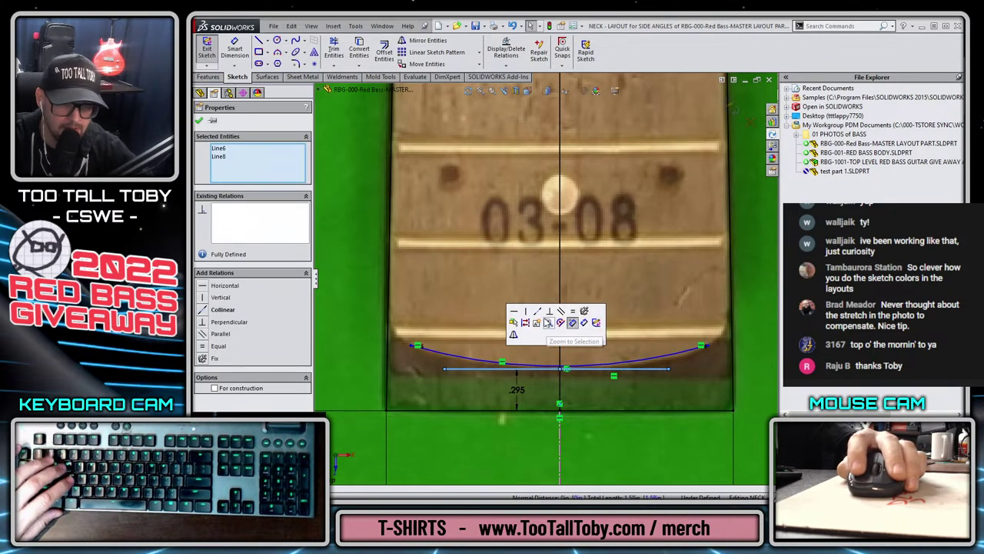
pyautogui.click(525, 324)
pyautogui.click(519, 372)
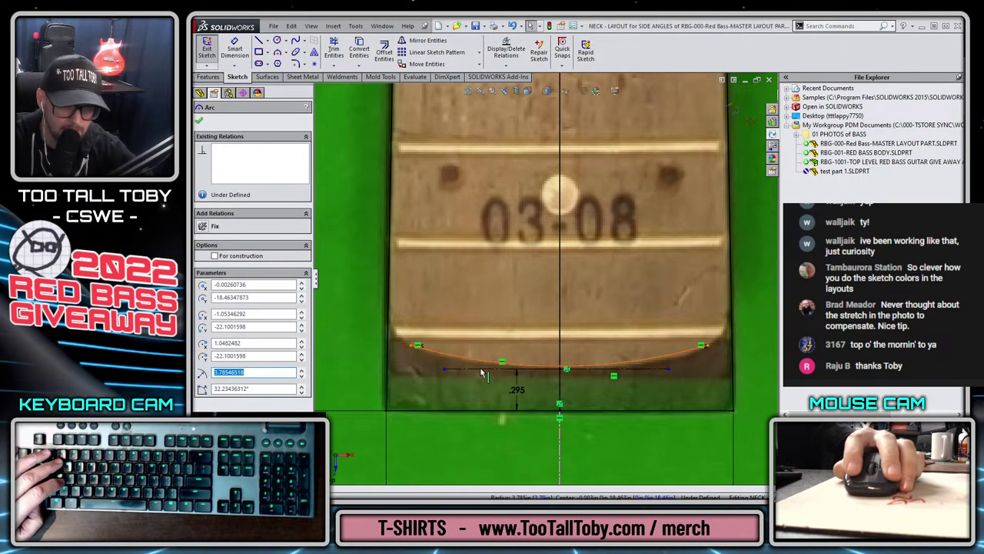
pyautogui.keyDown('ctrl'); pyautogui.click(486, 370); pyautogui.keyUp('ctrl')
pyautogui.click(508, 315)
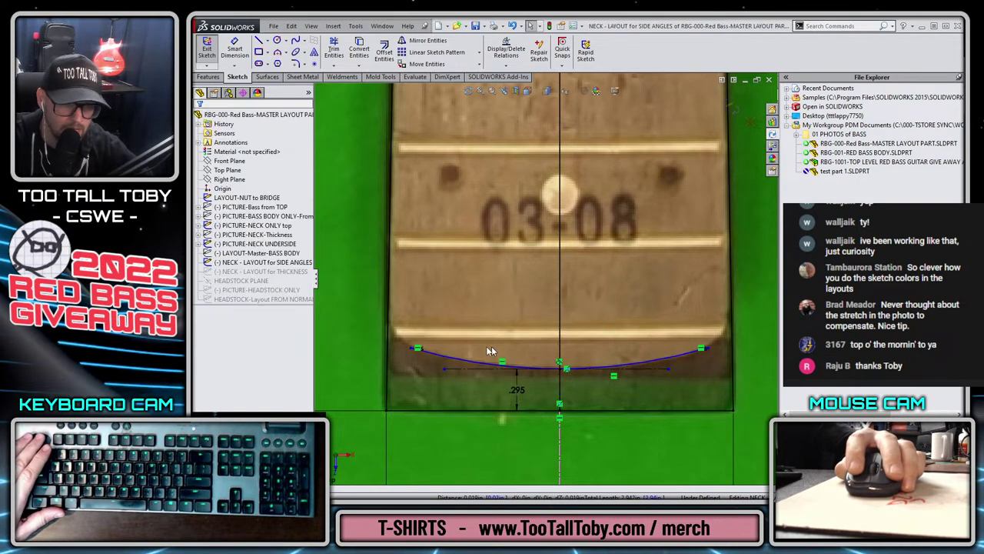
# - Constrain the arc's lowest point to lie on the centerline
pyautogui.click(446, 353)
pyautogui.scroll(6, 544, 277)
pyautogui.scroll(-4, 565, 163)
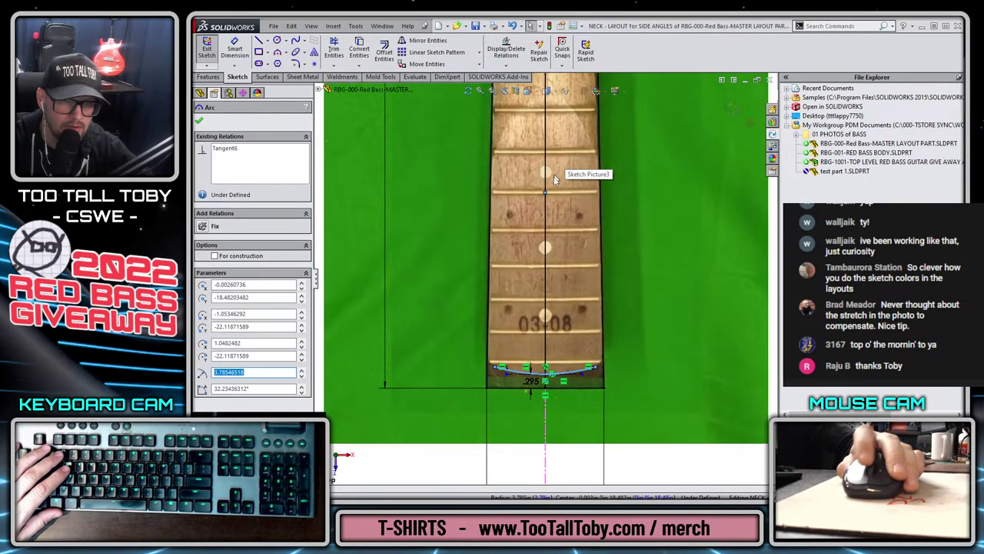
pyautogui.click(546, 193)
pyautogui.keyDown('ctrl'); pyautogui.click(546, 182); pyautogui.keyUp('ctrl')
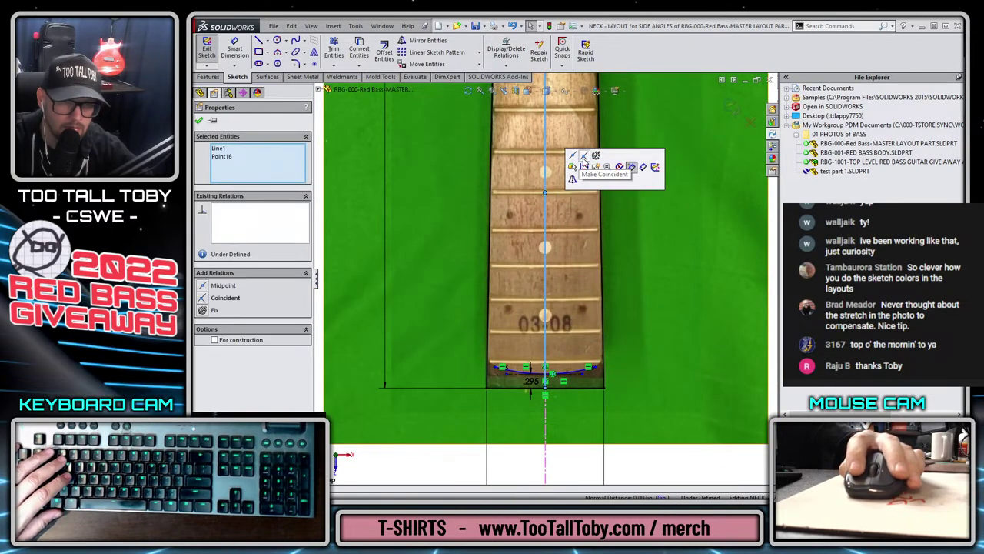
pyautogui.click(583, 163)
pyautogui.scroll(-5, 517, 382)
# - Add a tangent corner arc from the arc's left endpoint up to the neck side
pyautogui.press('s')
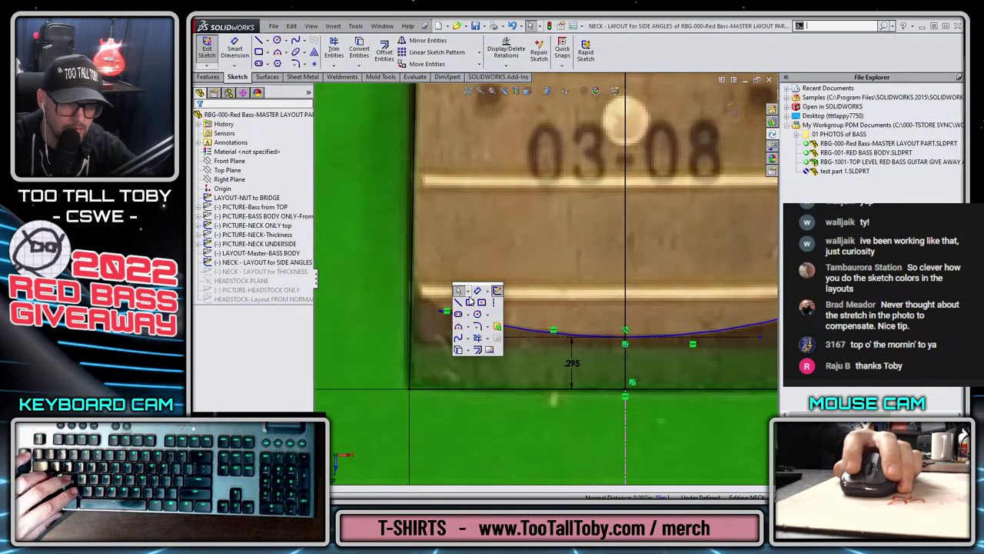
pyautogui.click(458, 301)
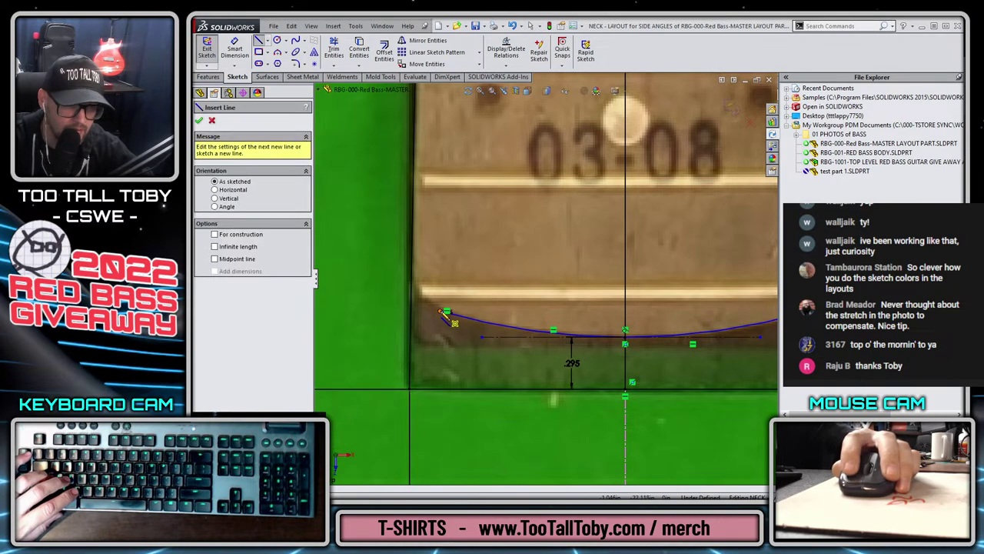
pyautogui.click(443, 312)
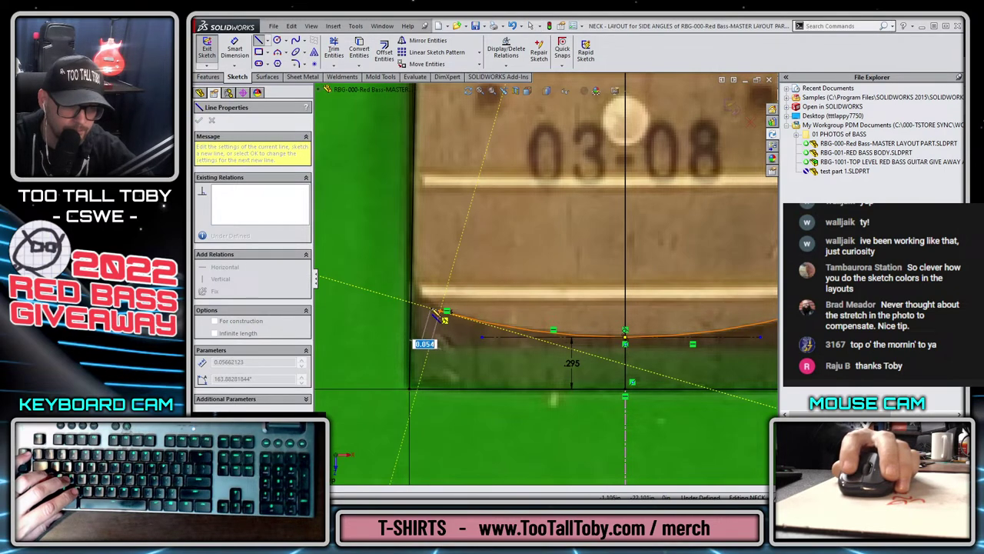
pyautogui.click(418, 271)
pyautogui.press('Escape')
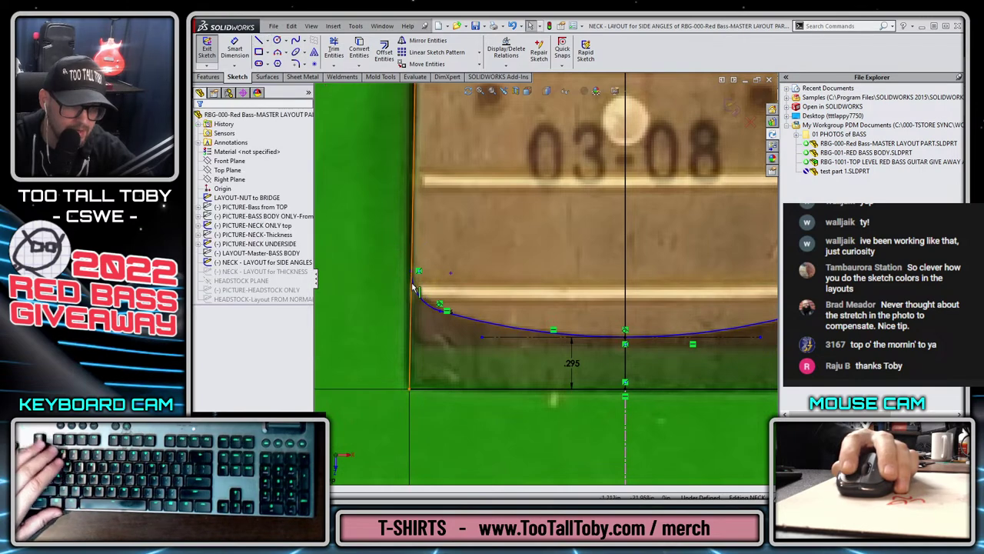
pyautogui.click(417, 291)
pyautogui.keyDown('ctrl'); pyautogui.click(412, 278); pyautogui.keyUp('ctrl')
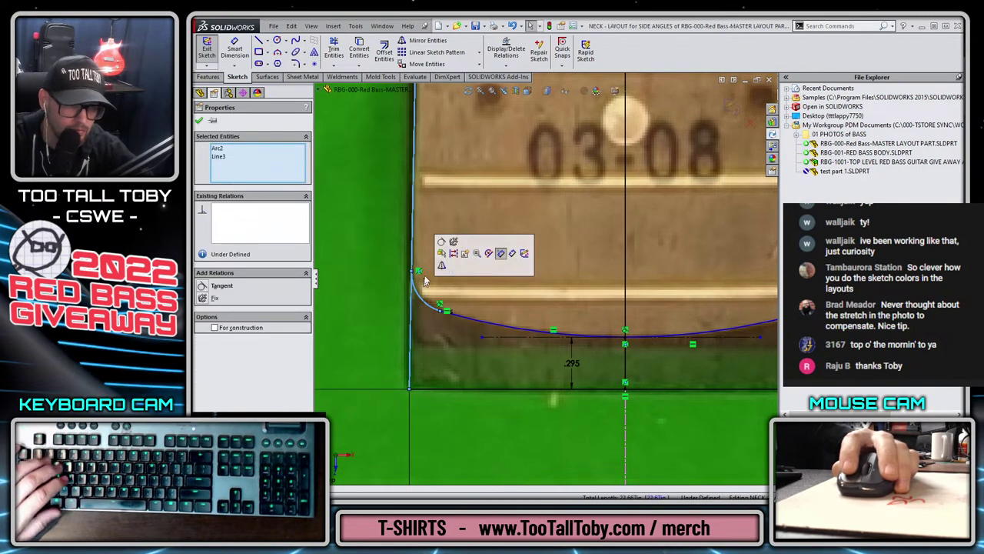
pyautogui.press('Escape')
pyautogui.scroll(3, 442, 251)
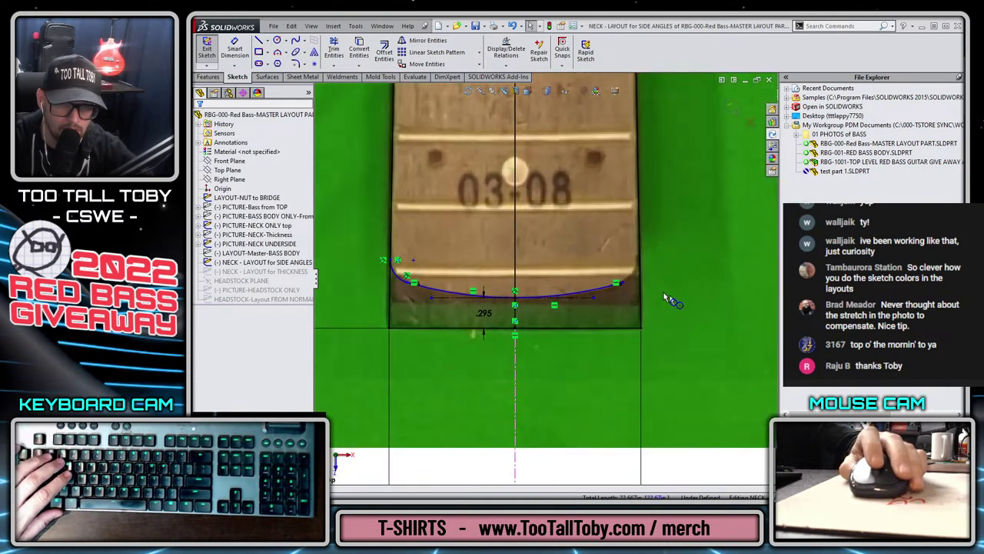
pyautogui.scroll(-2, 431, 270)
pyautogui.scroll(2, 431, 271)
pyautogui.scroll(-4, 368, 277)
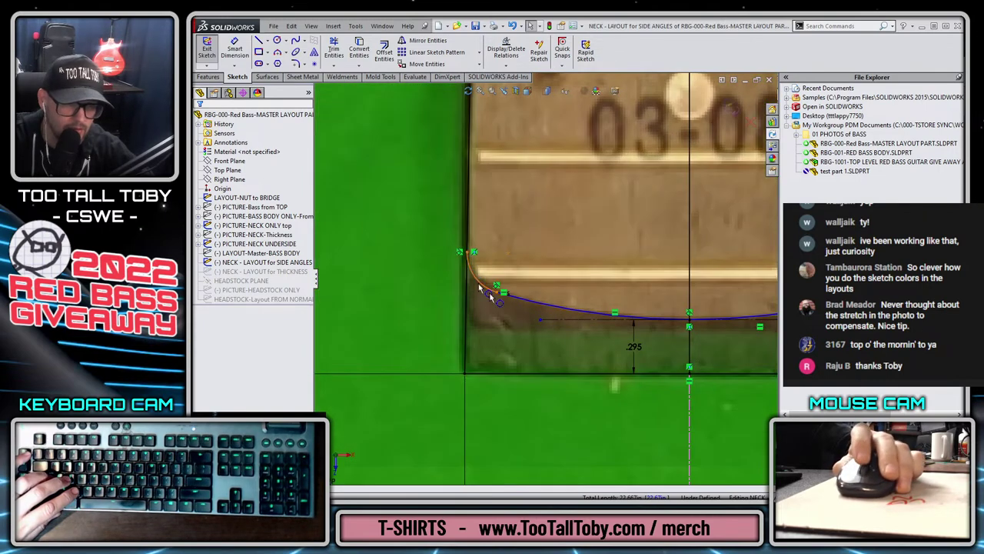
# - Dimension the corner arc with a 0.2 radius
pyautogui.press('d')
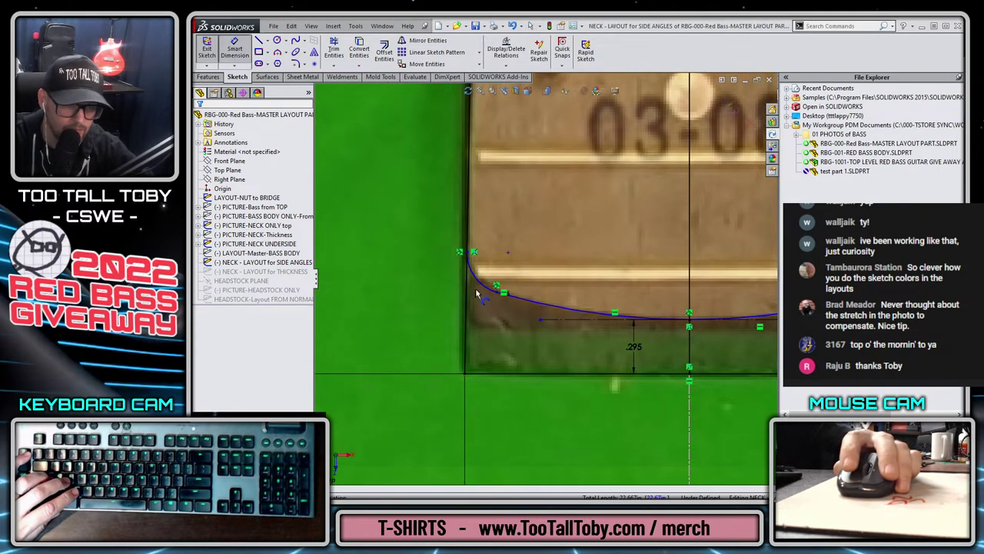
pyautogui.click(462, 296)
pyautogui.click(403, 314)
pyautogui.write('0.2')
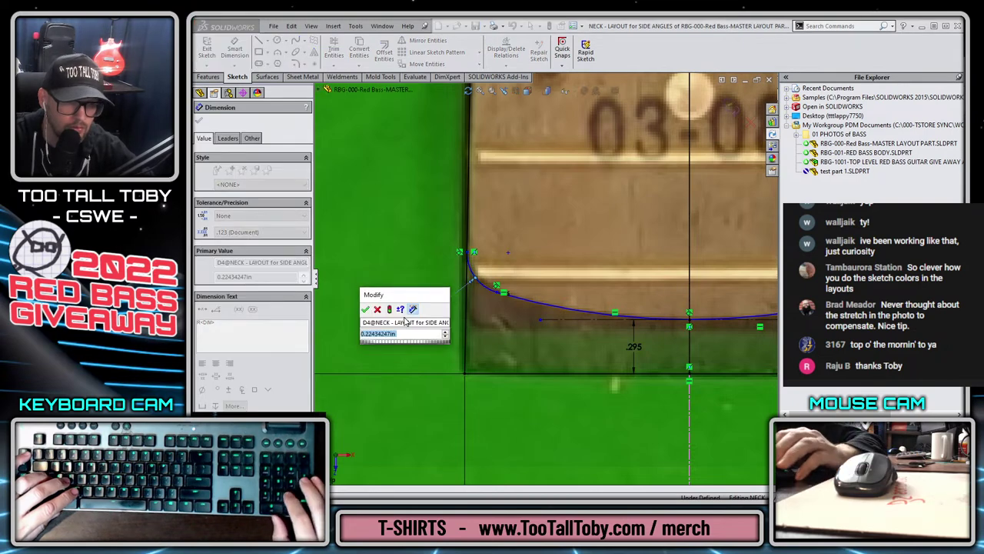
pyautogui.press('Return')
pyautogui.scroll(3, 546, 278)
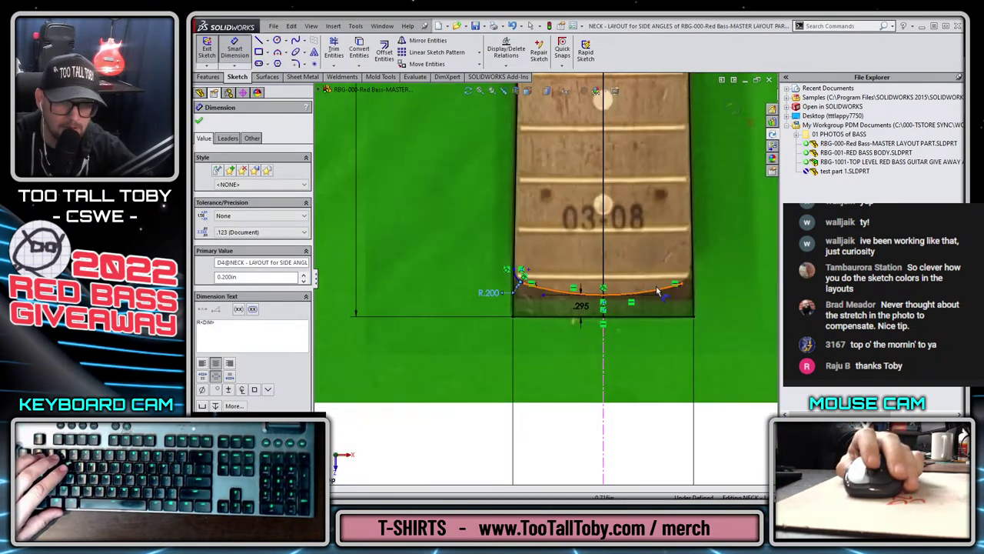
pyautogui.press('Escape')
pyautogui.scroll(-2, 648, 286)
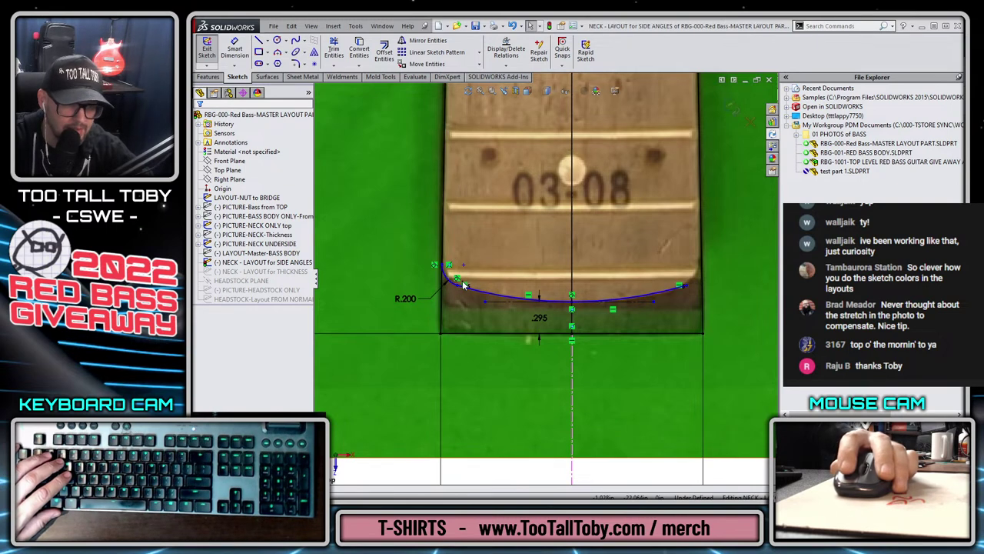
# - Add a .35 height dimension to the corner arc's upper endpoint
pyautogui.press('s')
pyautogui.click(486, 250)
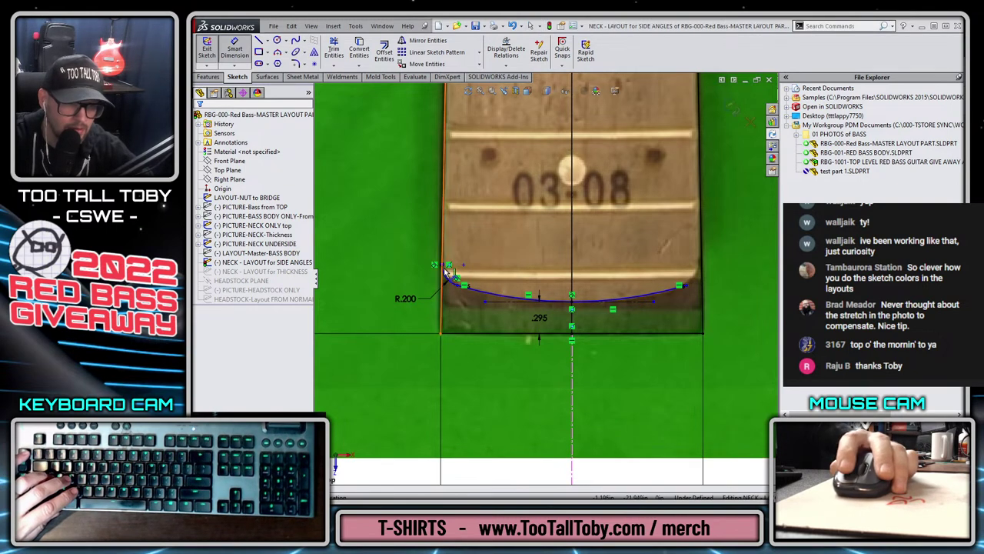
pyautogui.click(446, 266)
pyautogui.click(571, 300)
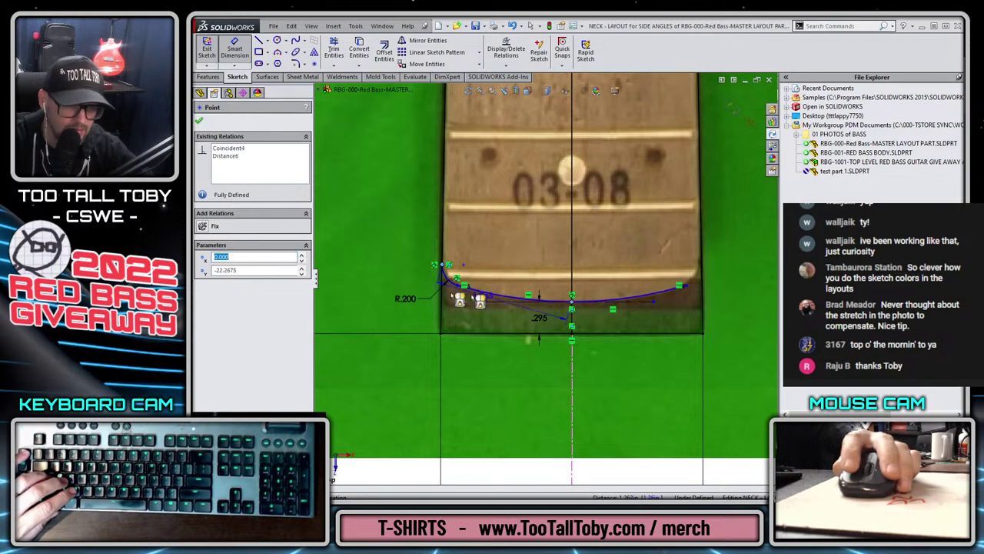
pyautogui.click(394, 286)
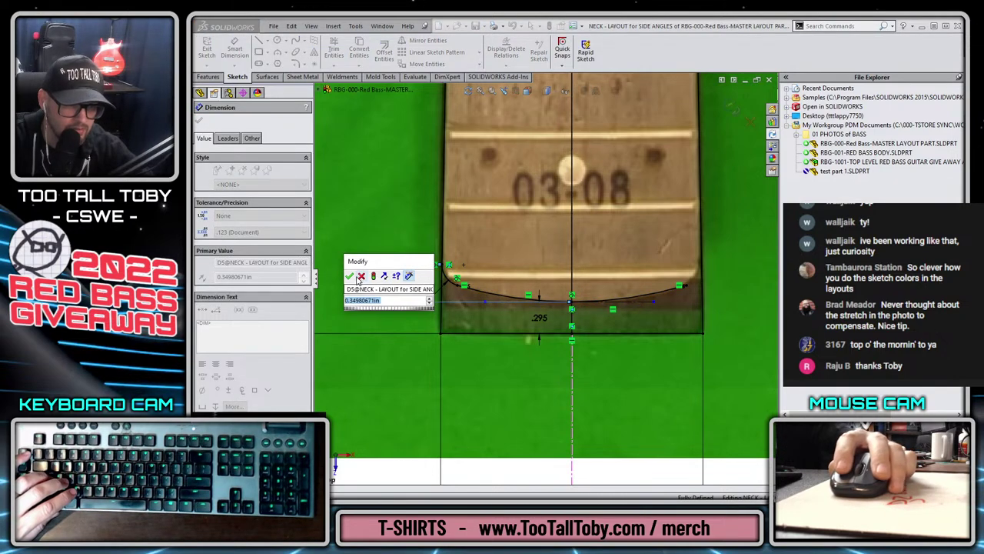
pyautogui.write('.35')
pyautogui.press('Return')
pyautogui.press('Escape')
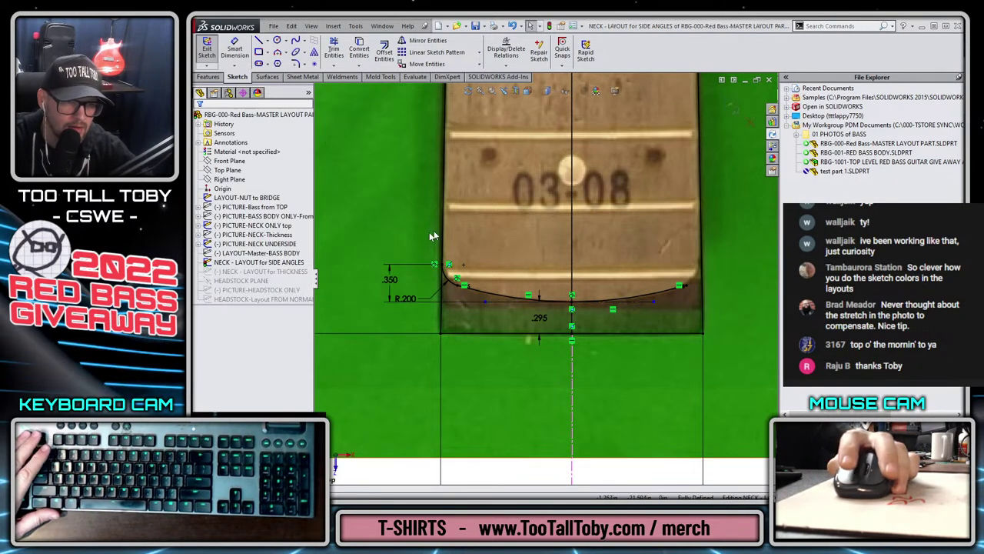
# - Check the corner radius and .295 dimension in the side-angles sketch
pyautogui.click(460, 285)
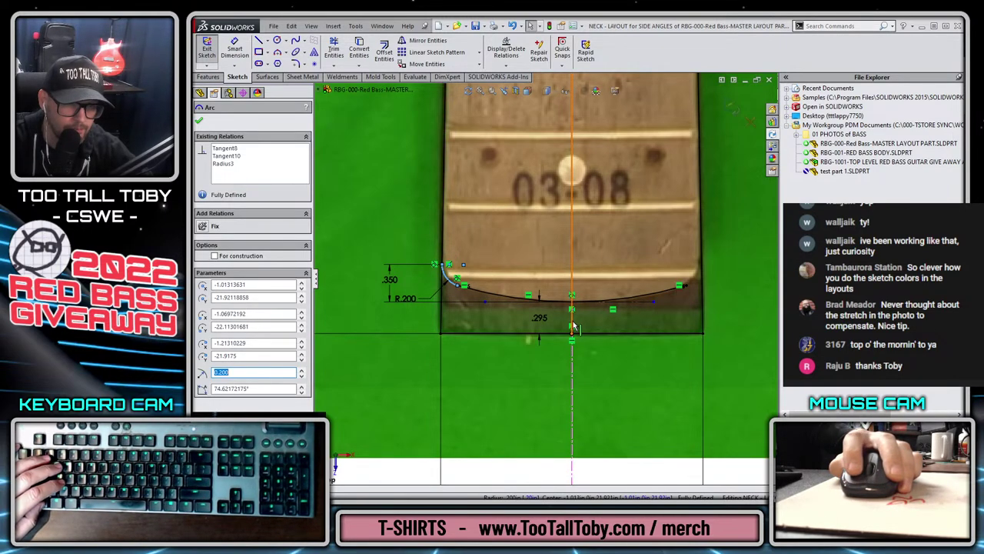
pyautogui.press('Escape')
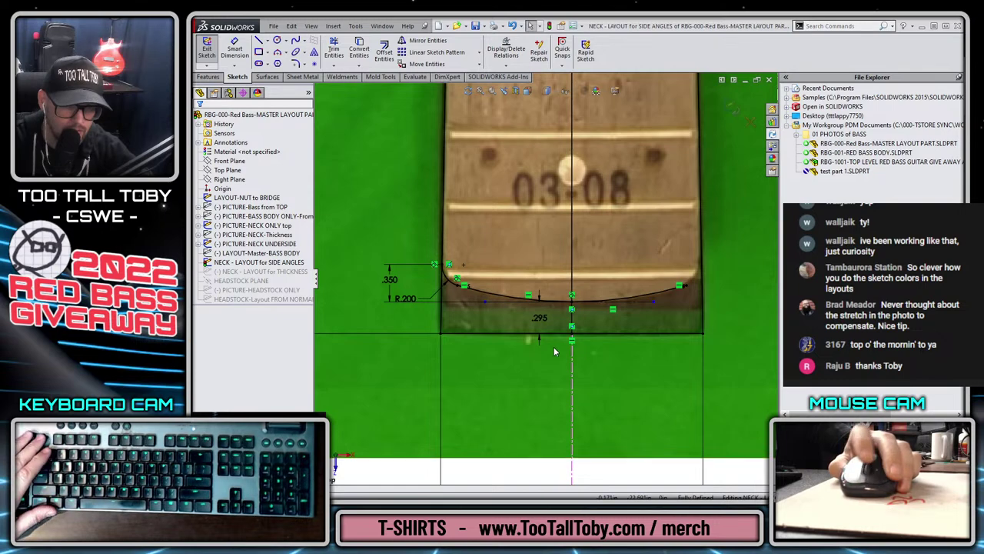
pyautogui.scroll(3, 554, 352)
pyautogui.click(578, 279)
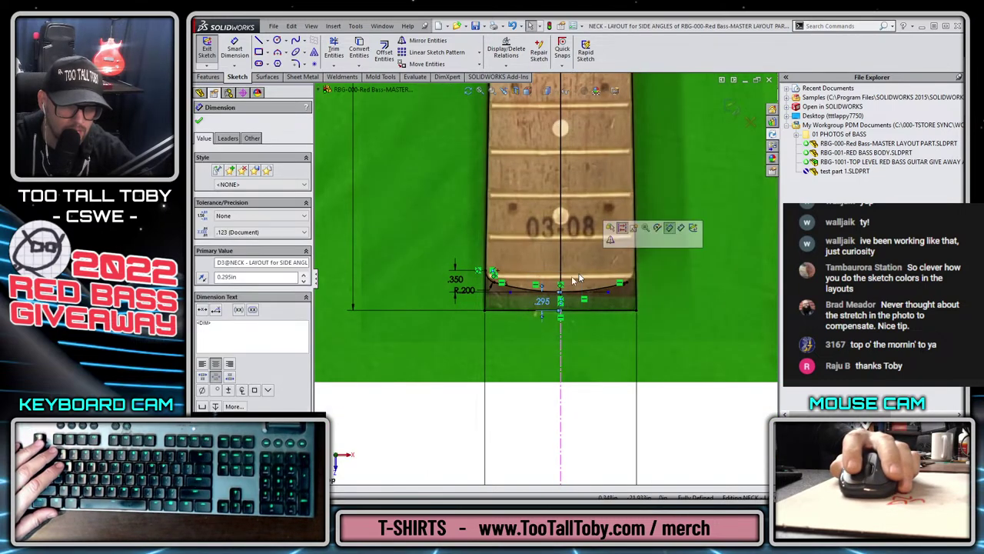
pyautogui.scroll(-3, 498, 292)
pyautogui.click(496, 291)
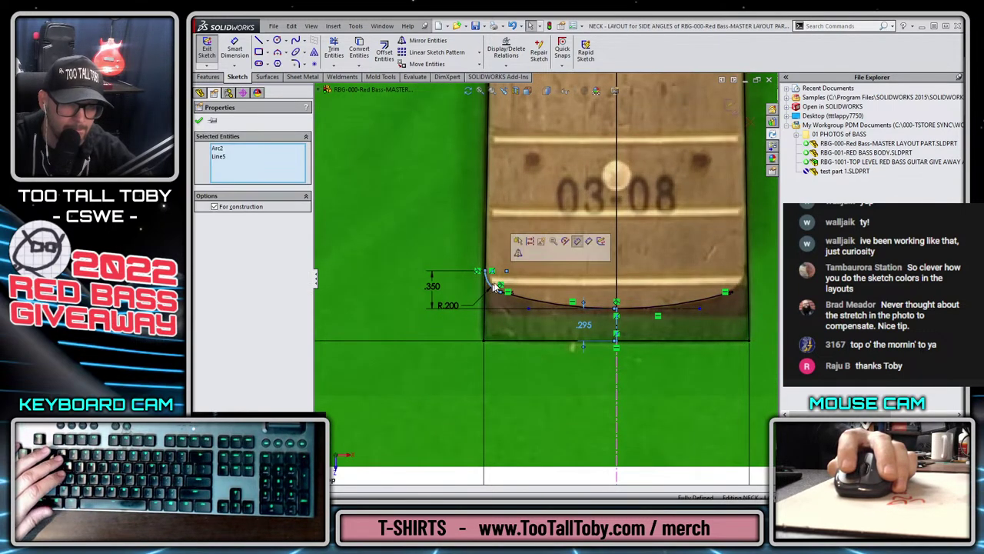
pyautogui.press('Escape')
pyautogui.scroll(3, 570, 288)
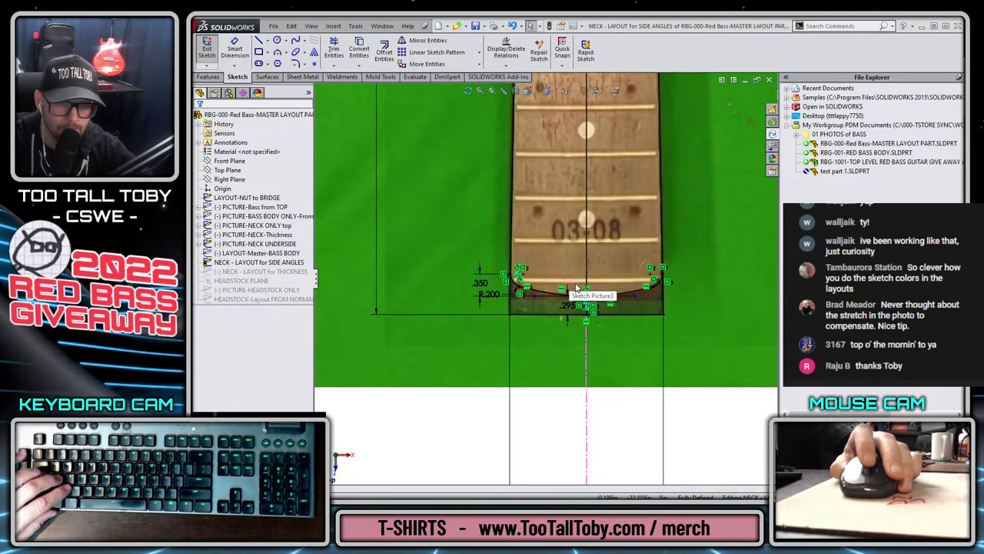
pyautogui.scroll(1, 575, 288)
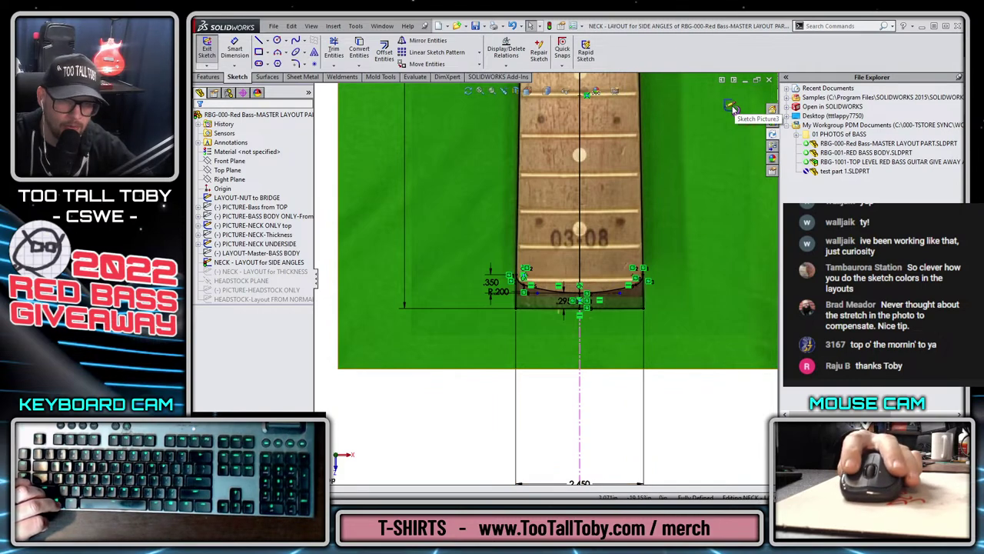
# - Exit the sketch, zoom to fit, and save RBG-000 Red Bass-MASTER LAYOUT PART
pyautogui.click(731, 107)
pyautogui.press('f')
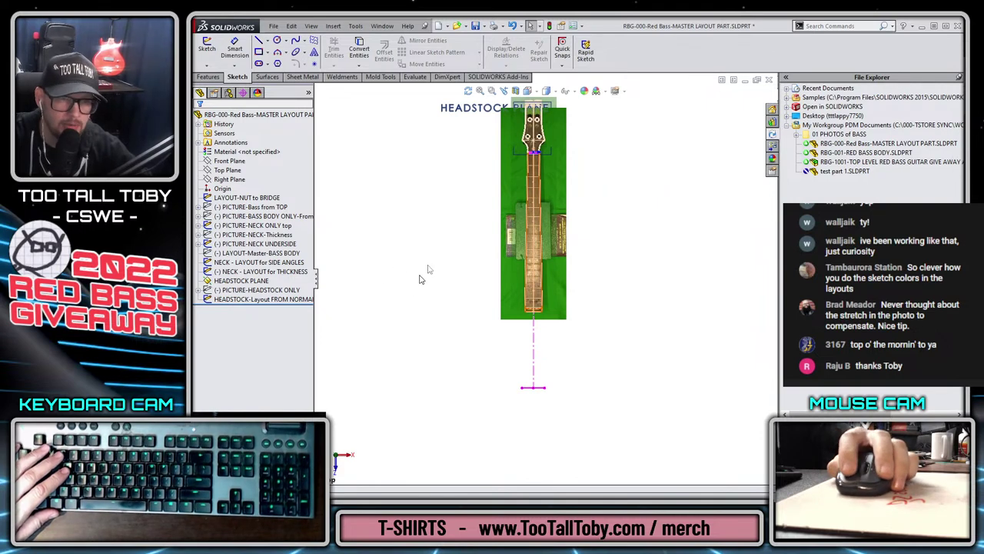
pyautogui.hotkey('ctrl', 's')
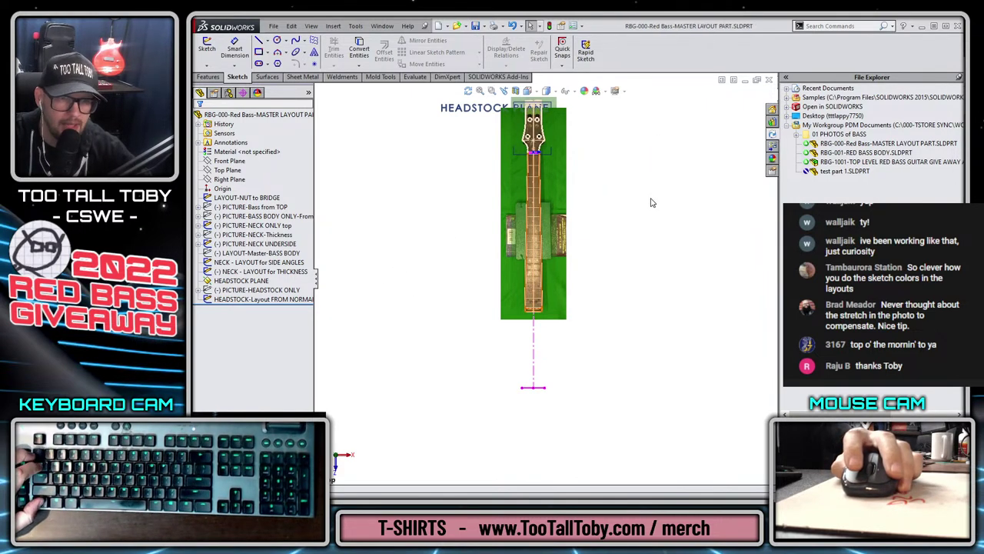
pyautogui.hotkey('ctrl', 'Tab')
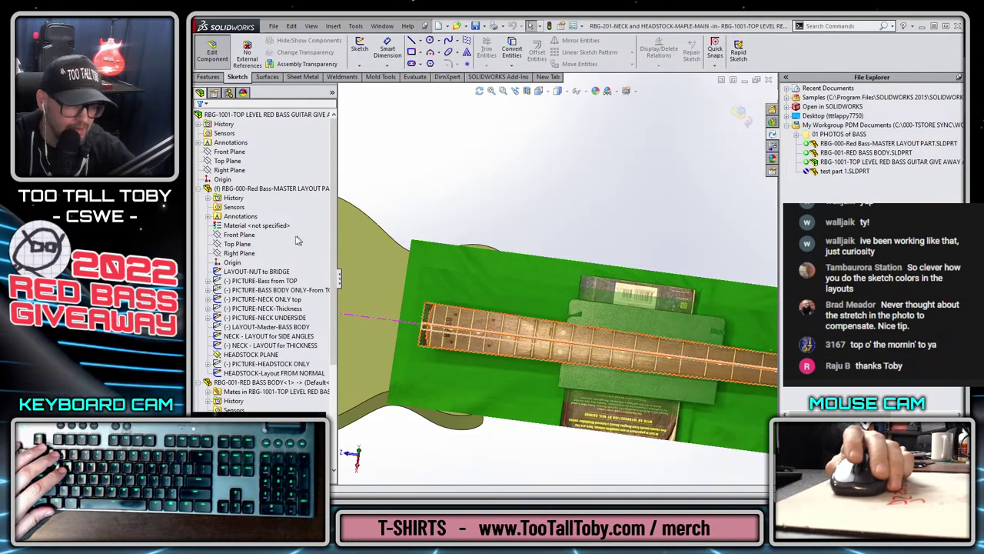
# - Collapse the RBG-000 master layout and RBG-001 bass body branches in the tree
pyautogui.click(200, 189)
pyautogui.click(200, 189)
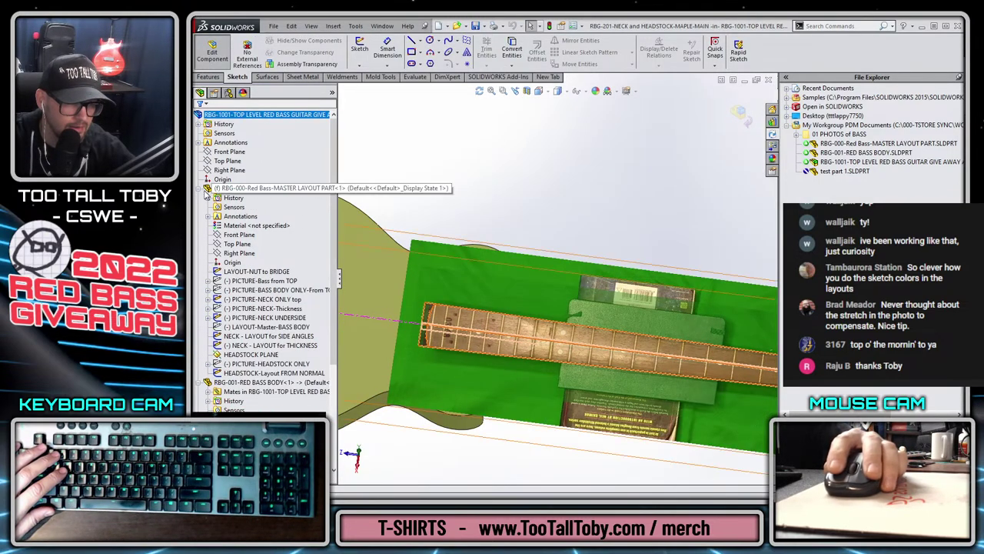
pyautogui.click(198, 189)
pyautogui.click(199, 198)
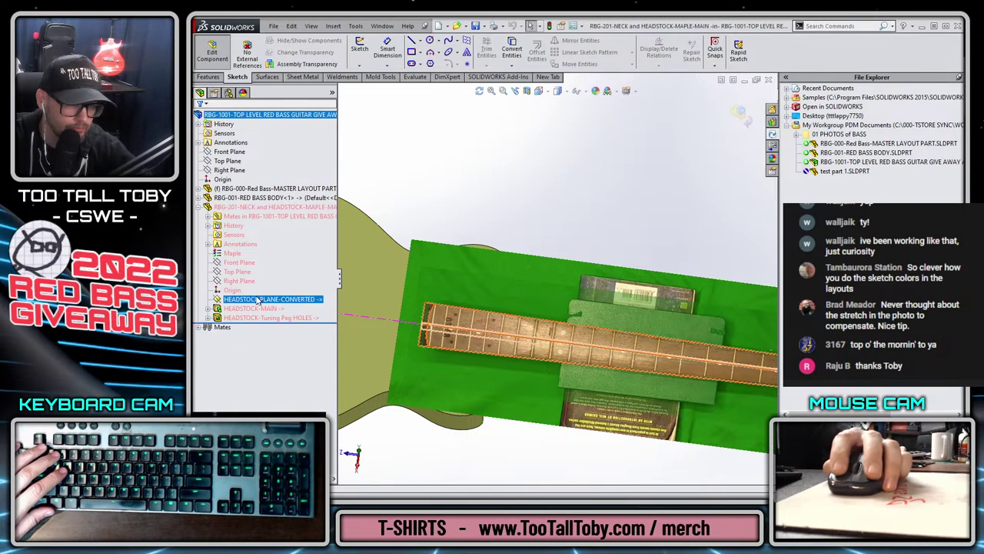
# - Select the neck's Top Plane and rotate from the Front view until the neck is edge-on
pyautogui.click(236, 272)
pyautogui.scroll(3, 588, 248)
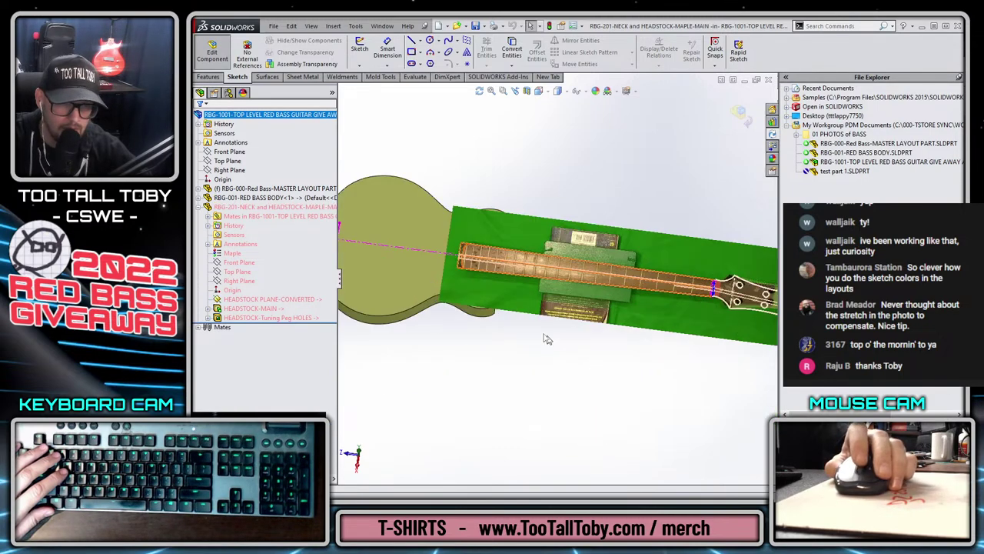
pyautogui.scroll(-3, 476, 409)
pyautogui.hotkey('ctrl', '1')
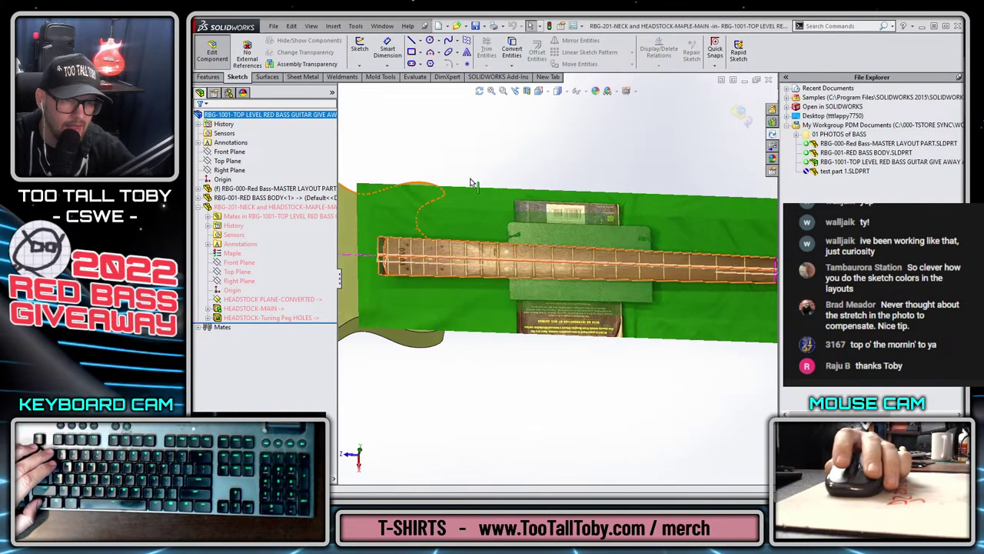
pyautogui.press('Left')
pyautogui.press('Left')
pyautogui.press('Left')
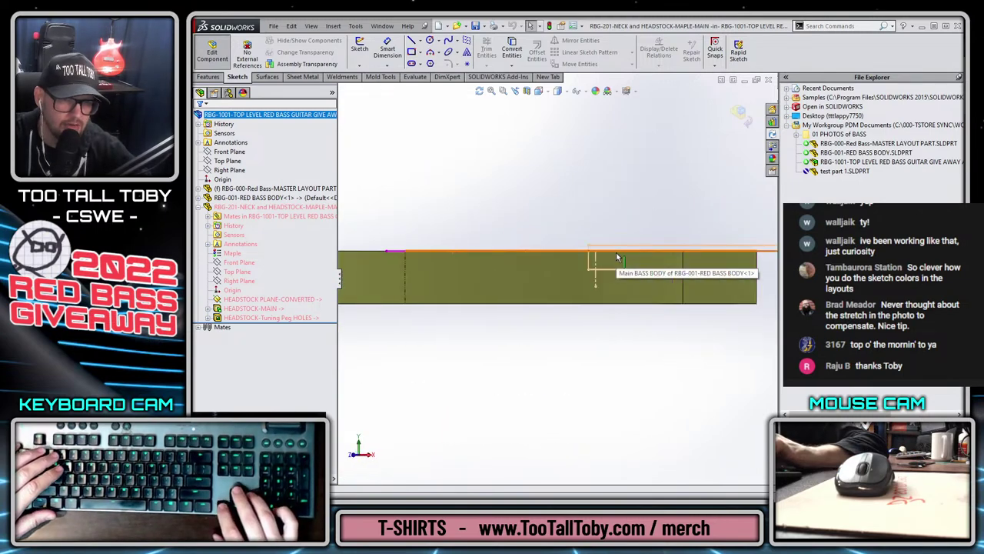
pyautogui.press('Left')
pyautogui.press('Left')
pyautogui.press('Left')
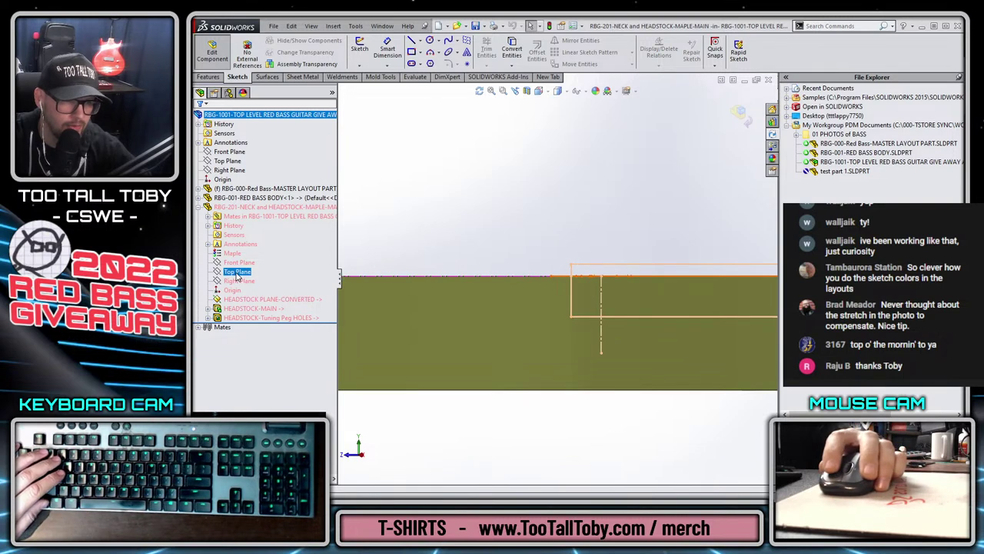
pyautogui.press('Down')
pyautogui.press('Down')
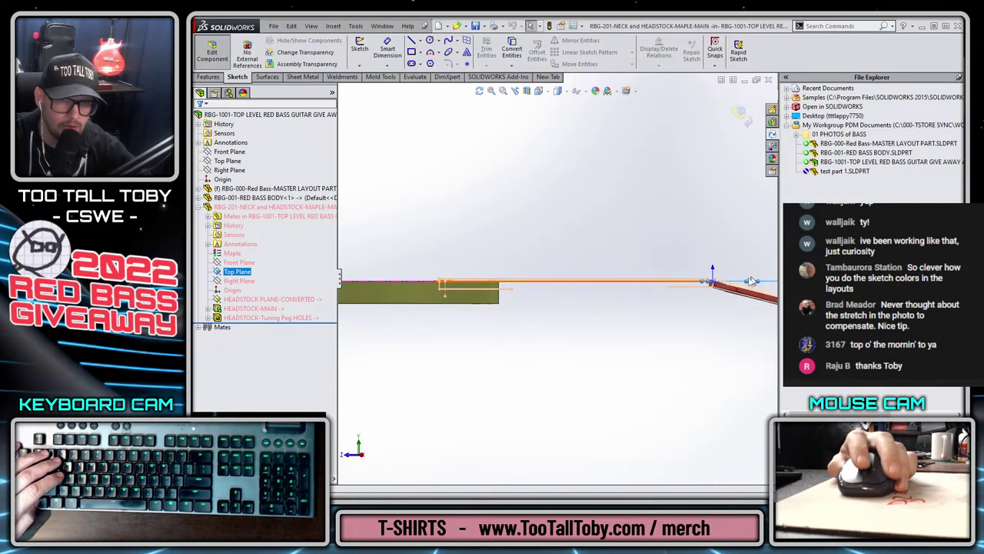
pyautogui.press('Down')
# - Create a plane parallel to the neck's Top Plane through the thickness layout's top corner
pyautogui.keyDown('ctrl'); pyautogui.moveTo(730, 286); pyautogui.dragTo(727, 265); pyautogui.keyUp('ctrl')
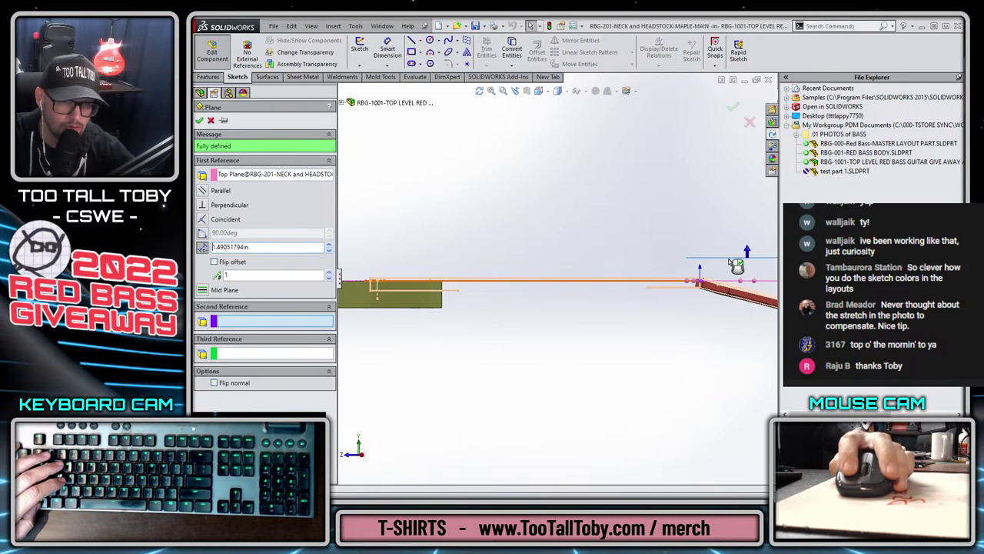
pyautogui.scroll(3, 408, 297)
pyautogui.scroll(2, 408, 297)
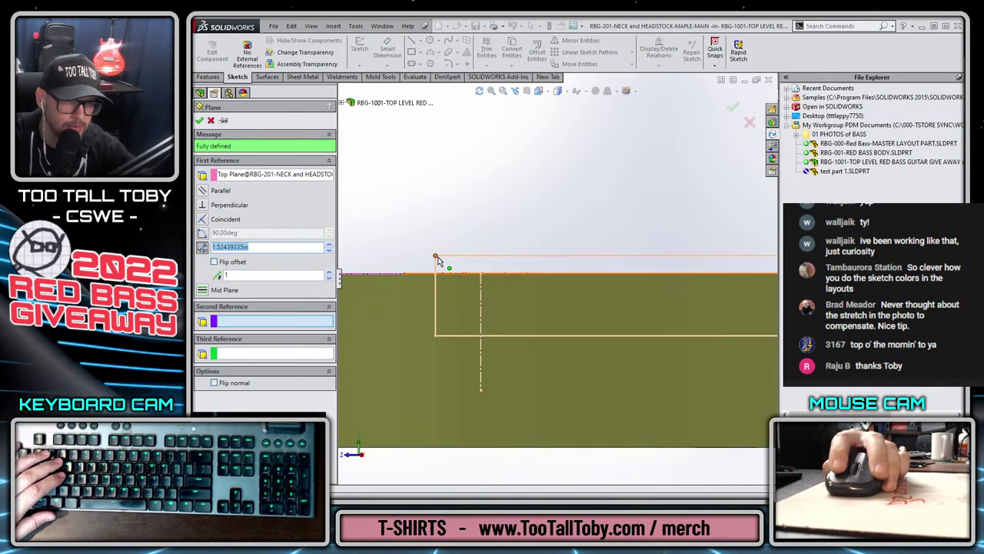
pyautogui.click(435, 257)
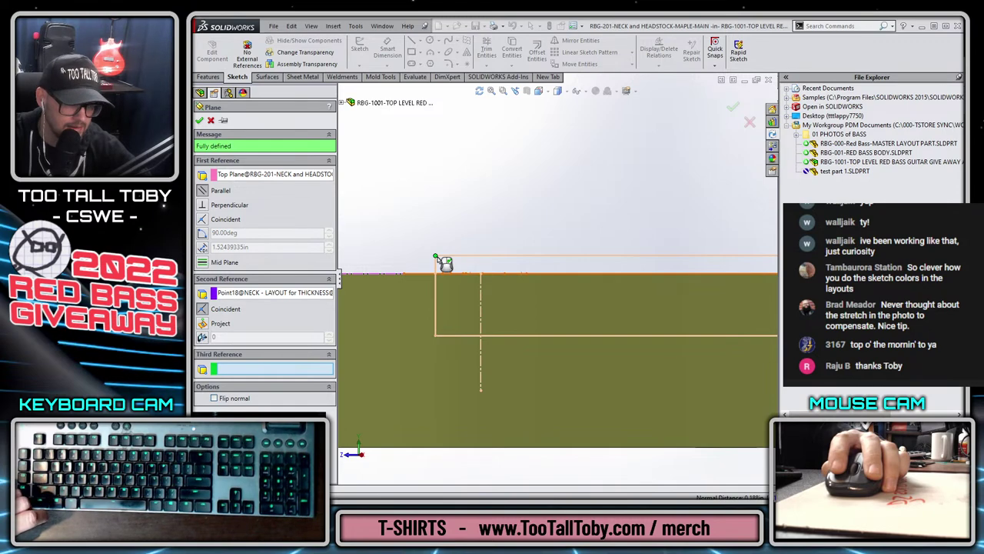
pyautogui.click(734, 109)
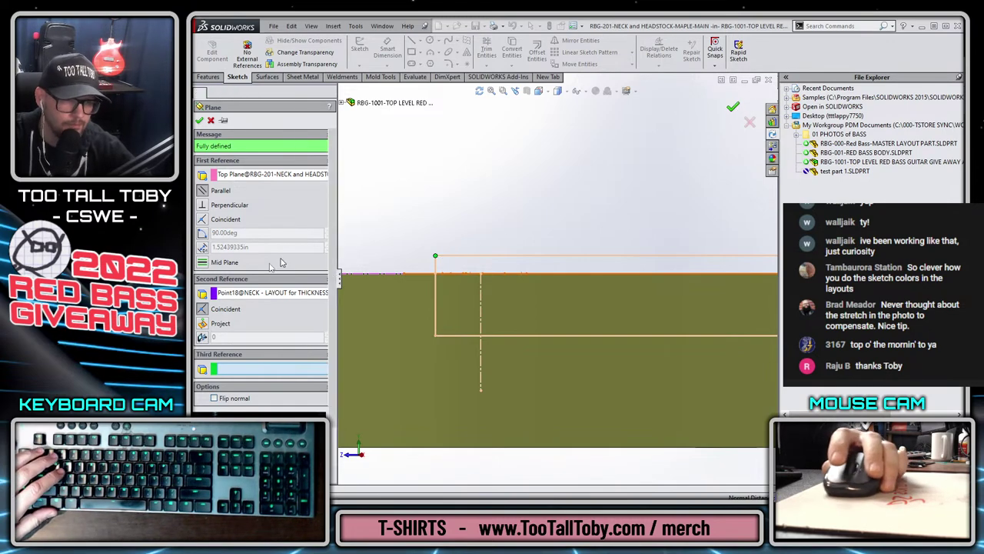
# - Rename the new plane NECK-TOPMOST PLANE
pyautogui.click(236, 327)
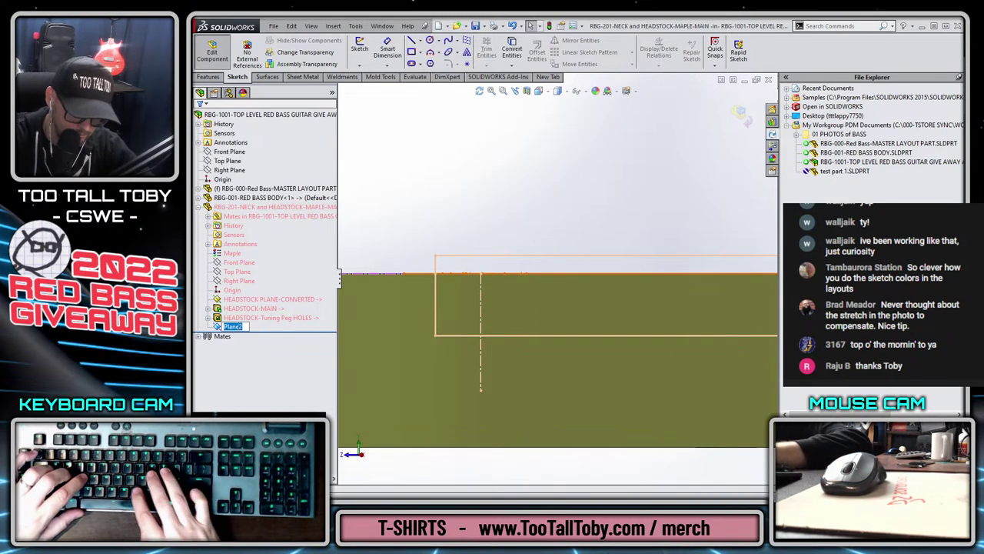
pyautogui.write('NECK-TOPMOST')
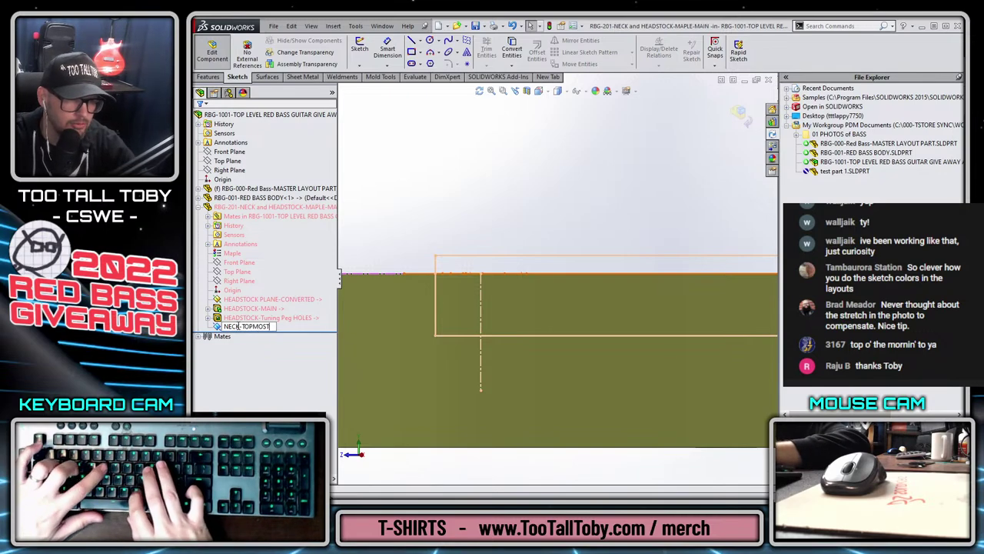
pyautogui.write(' PLANE')
pyautogui.press('Return')
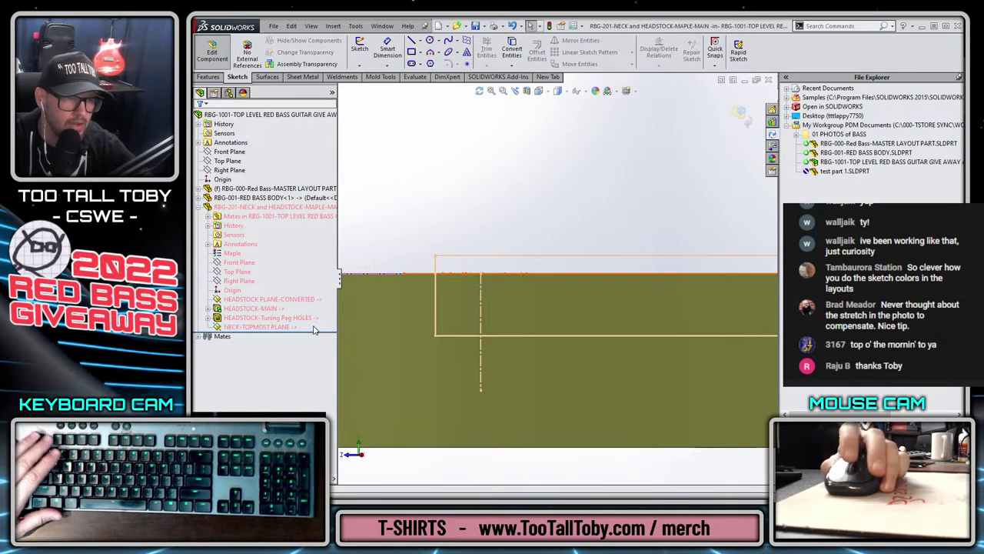
pyautogui.scroll(4, 462, 285)
pyautogui.keyDown('ctrl'); pyautogui.moveTo(578, 297); pyautogui.dragTo(560, 275, button='middle'); pyautogui.keyUp('ctrl')
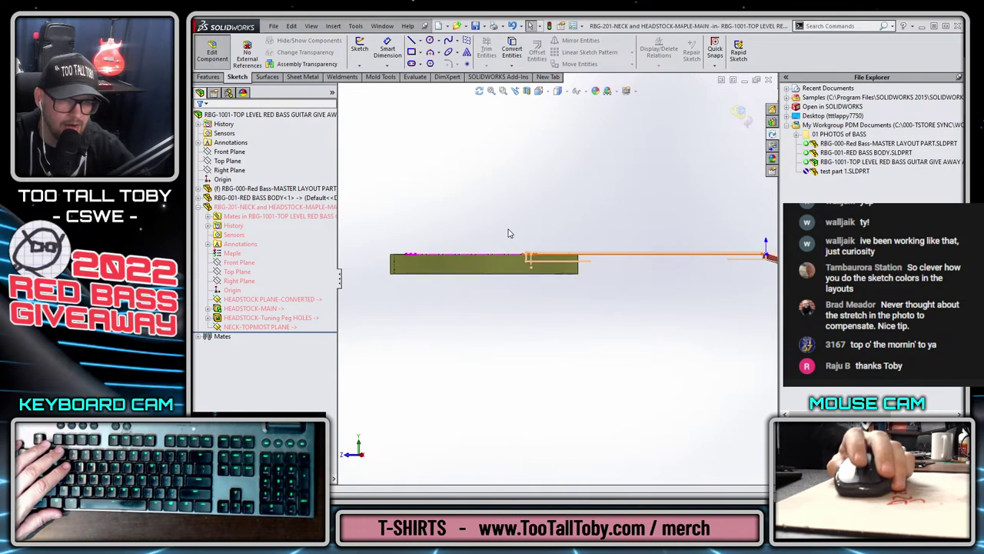
# - Start a sketch on NECK-TOPMOST PLANE and select the neck-end arc
pyautogui.scroll(-3, 507, 233)
pyautogui.keyDown('ctrl'); pyautogui.click(261, 318); pyautogui.keyUp('ctrl')
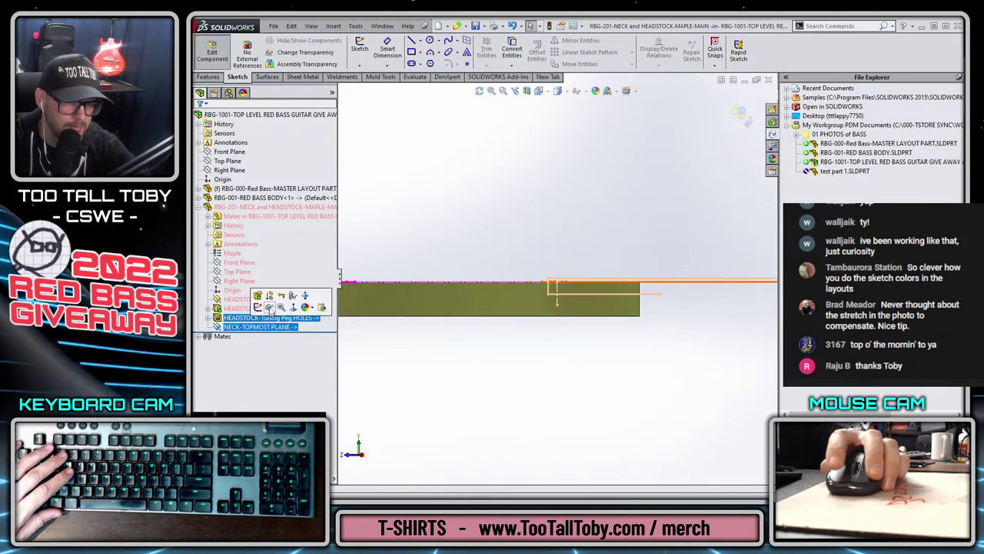
pyautogui.click(260, 308)
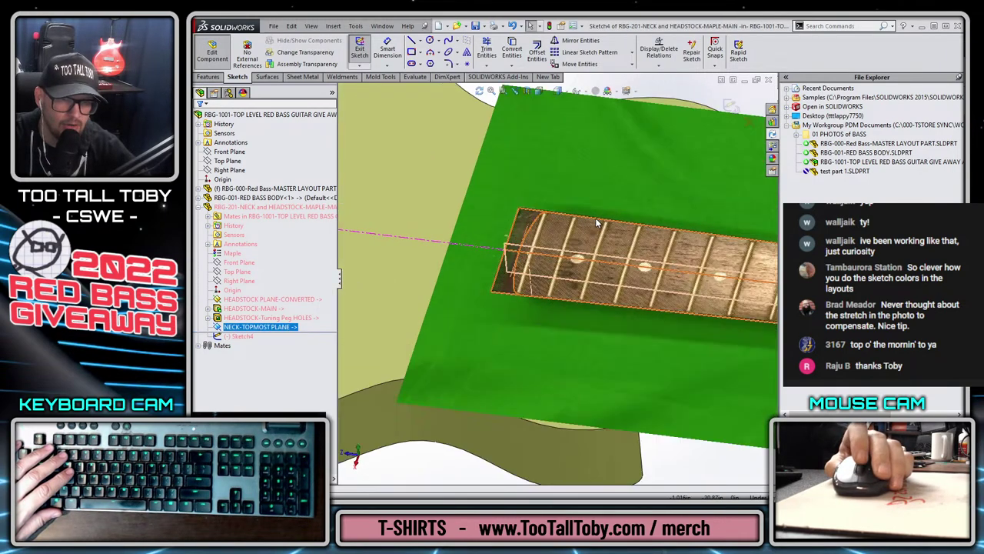
pyautogui.click(482, 327)
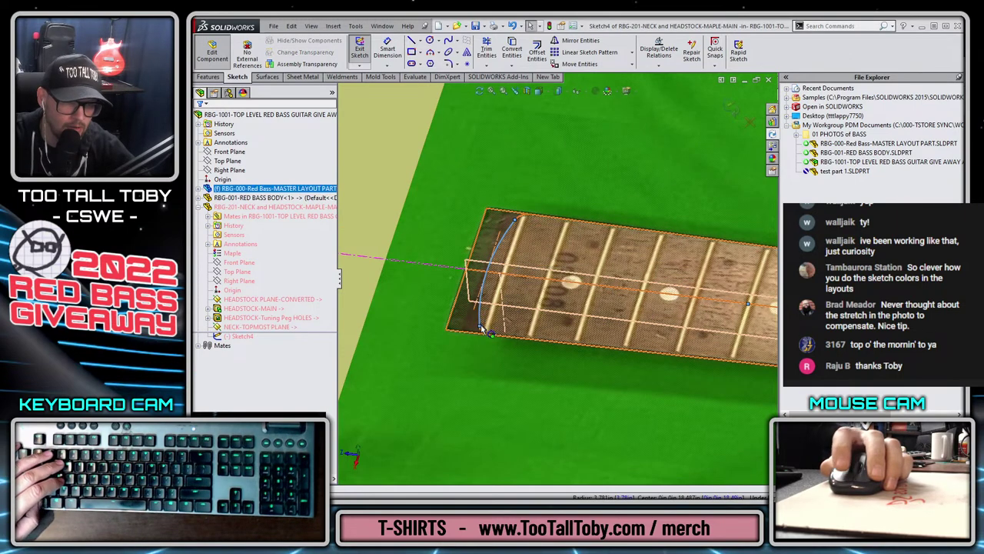
pyautogui.scroll(-3, 482, 332)
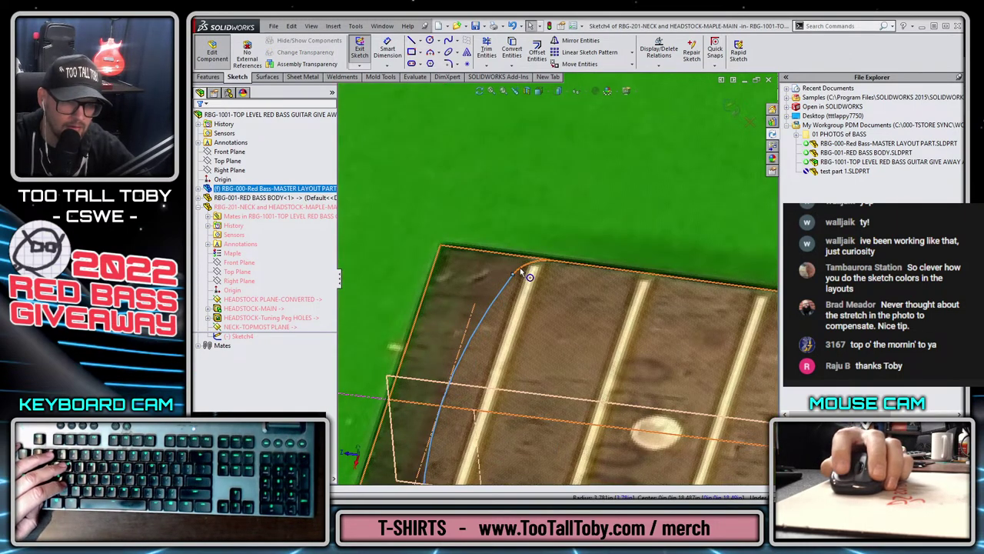
pyautogui.scroll(2, 461, 446)
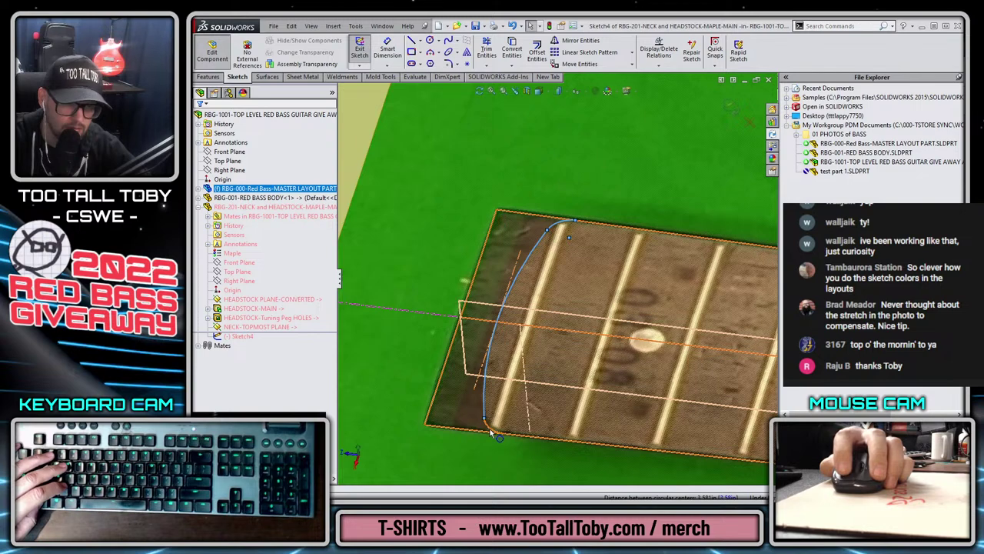
# - Convert the neck-end arc and neck-to-headstock edge into the sketch, then switch to the RBG-000 master layout
pyautogui.moveTo(490, 432); pyautogui.dragTo(504, 433)
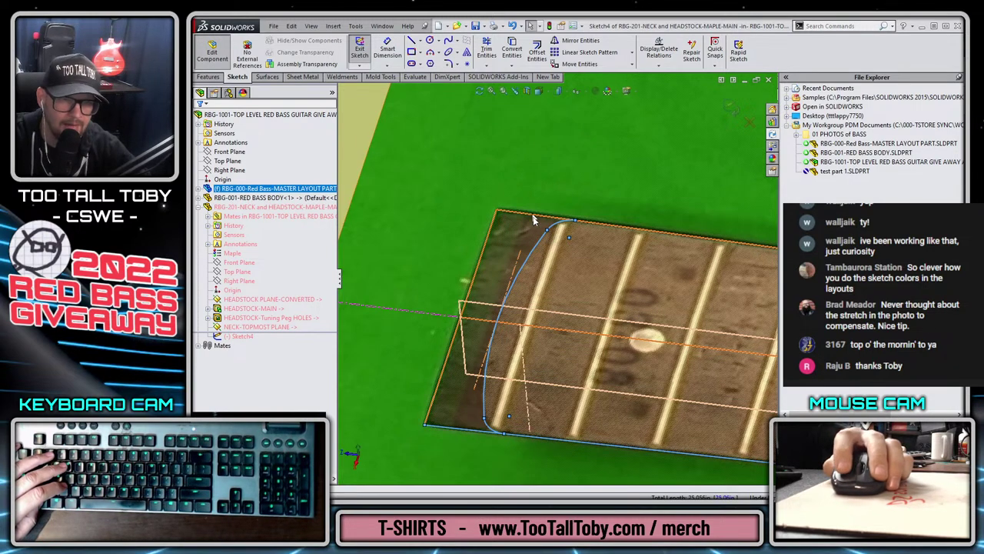
pyautogui.scroll(6, 543, 221)
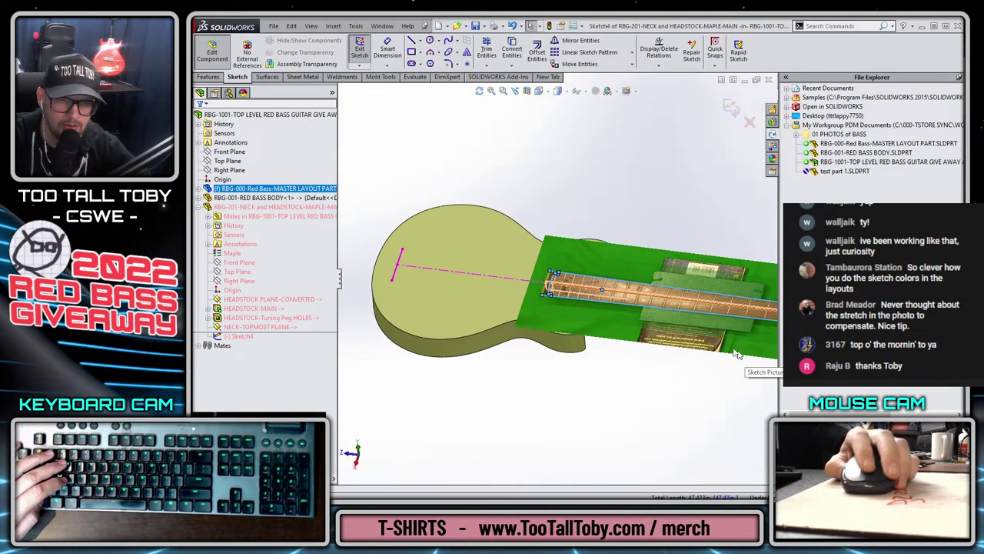
pyautogui.scroll(-4, 752, 274)
pyautogui.scroll(-5, 724, 286)
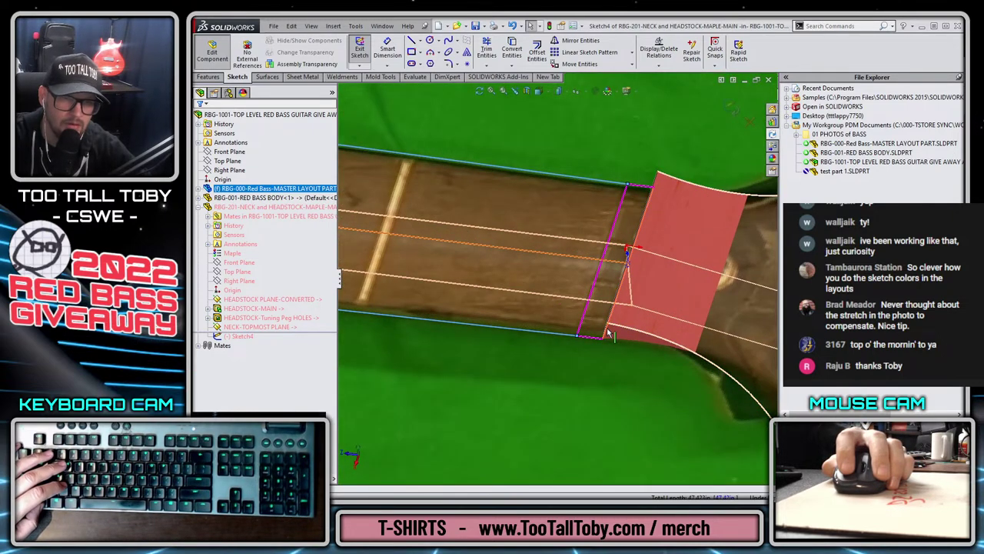
pyautogui.keyDown('ctrl'); pyautogui.click(607, 332); pyautogui.keyUp('ctrl')
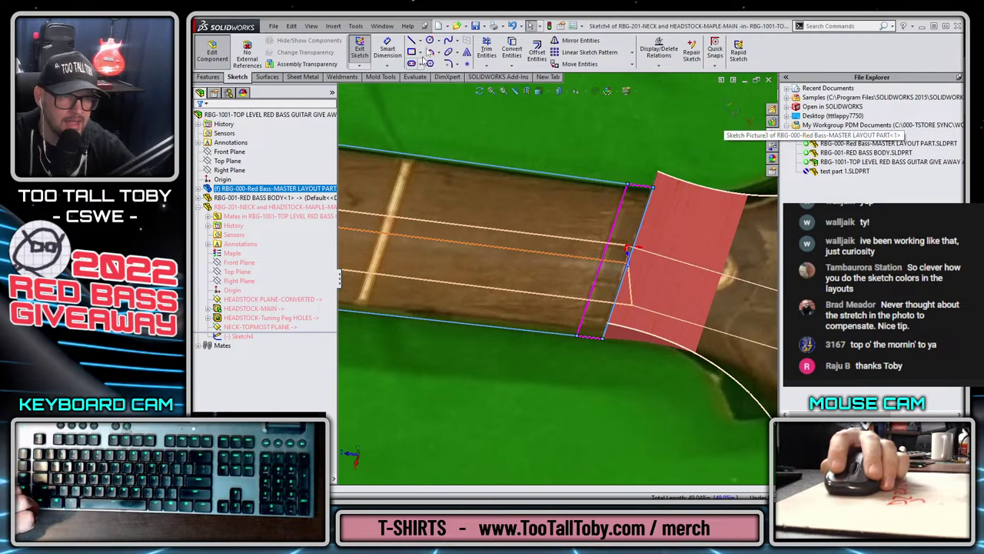
pyautogui.click(513, 48)
pyautogui.scroll(3, 600, 250)
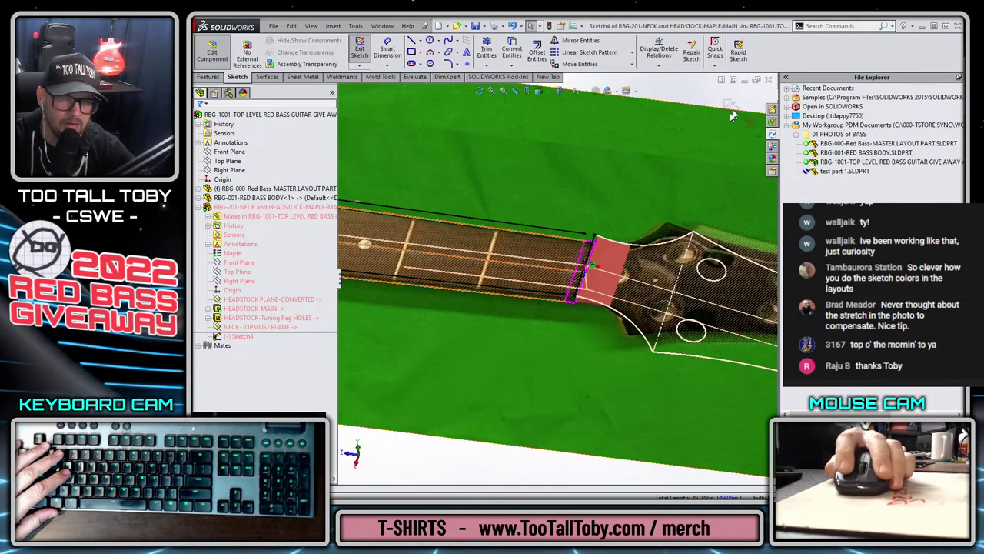
pyautogui.hotkey('ctrl', 'b')
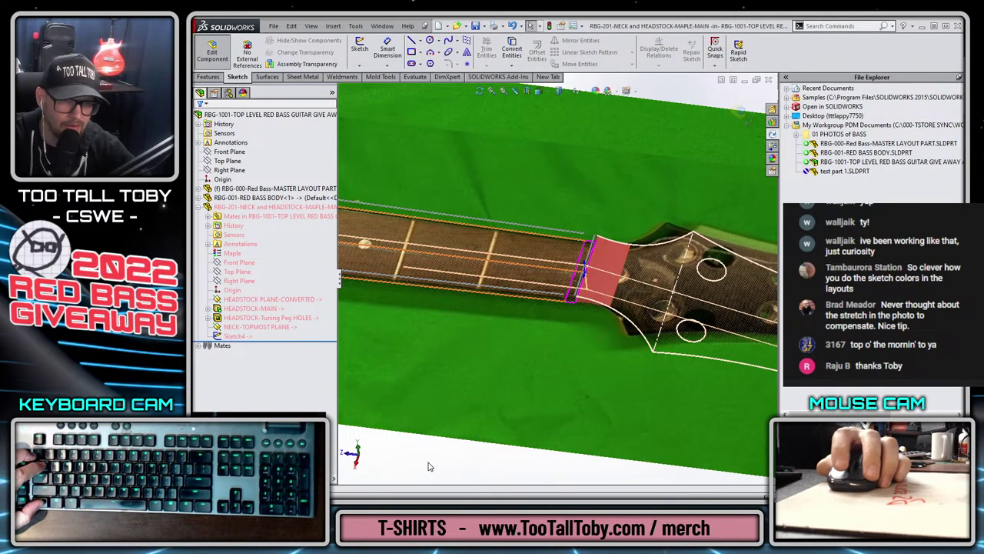
pyautogui.hotkey('ctrl', 'Tab')
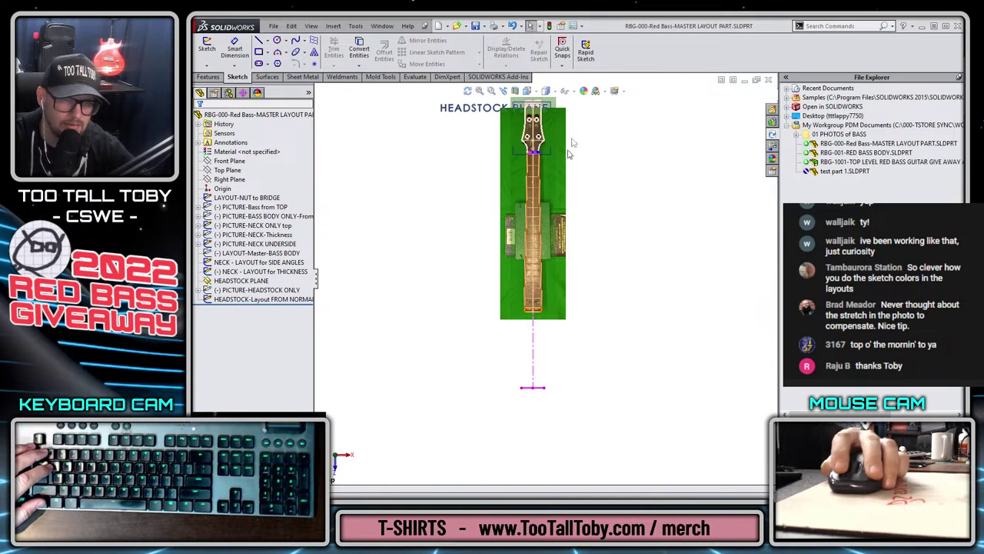
# - In NECK - LAYOUT for SIDE ANGLES, snap both neck line ends onto the nut's top line (±0.8125), fully defining it
pyautogui.scroll(-10, 569, 154)
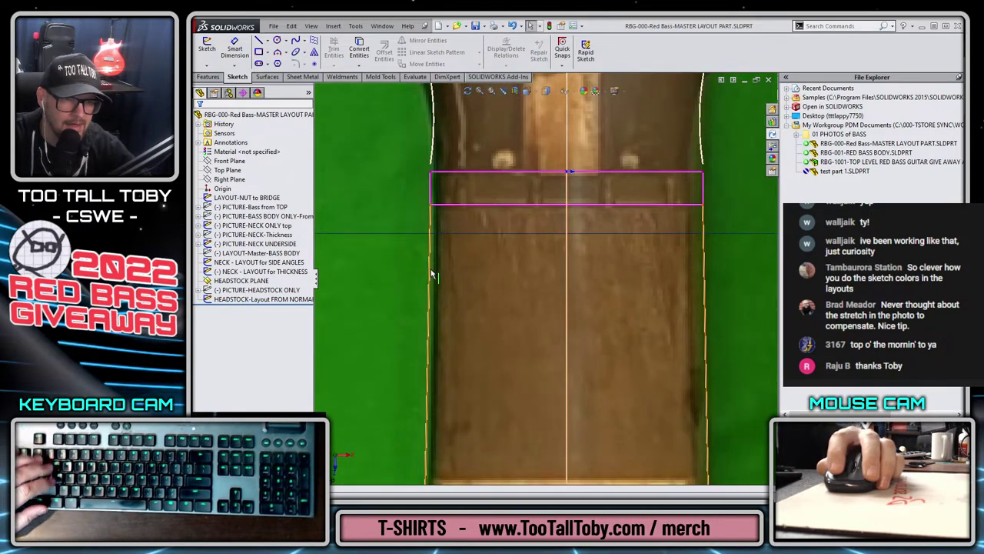
pyautogui.click(431, 275)
pyautogui.click(459, 225)
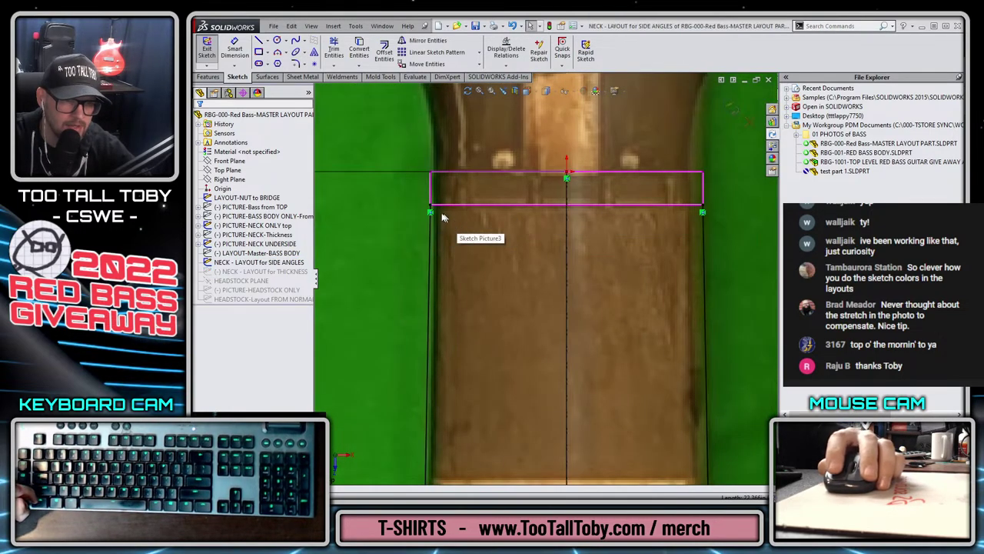
pyautogui.moveTo(431, 208); pyautogui.dragTo(431, 172)
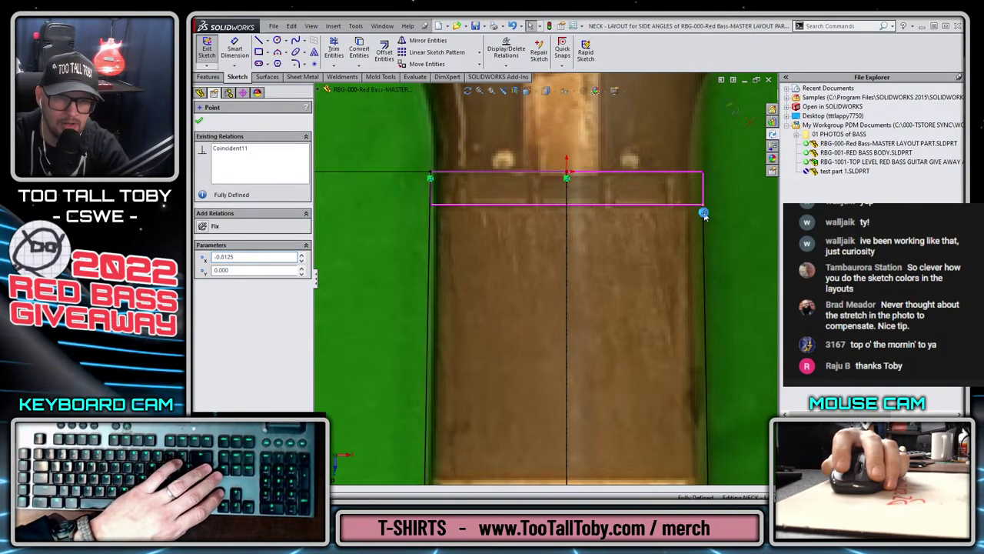
pyautogui.moveTo(704, 215)
pyautogui.mouseDown()
pyautogui.moveTo(729, 191)
pyautogui.moveTo(702, 176)
pyautogui.mouseUp()
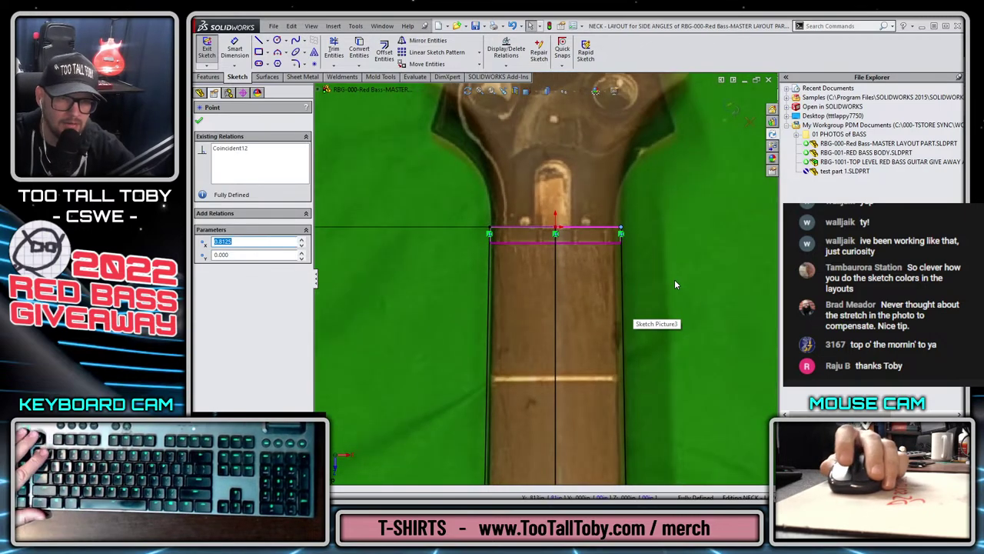
pyautogui.click(731, 110)
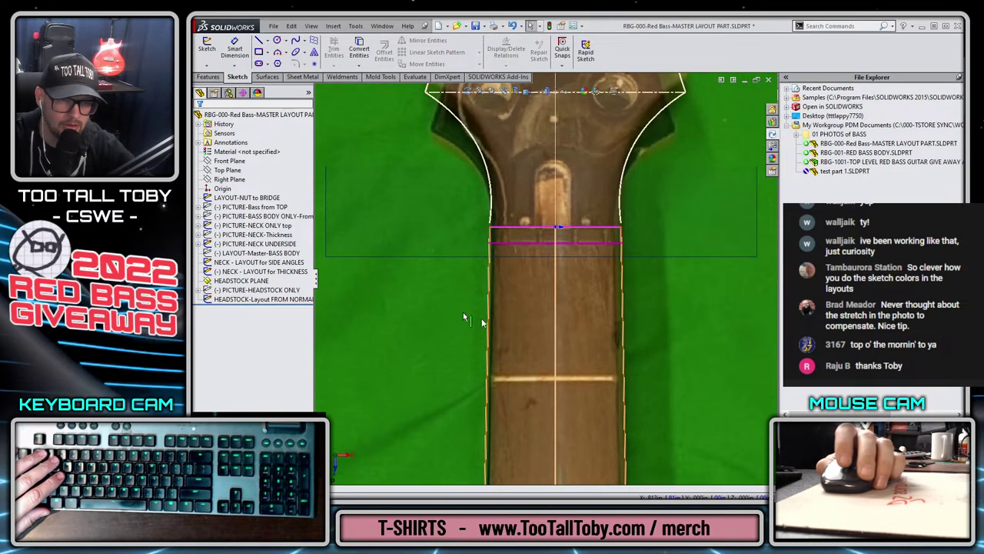
pyautogui.scroll(-4, 464, 318)
pyautogui.scroll(6, 535, 227)
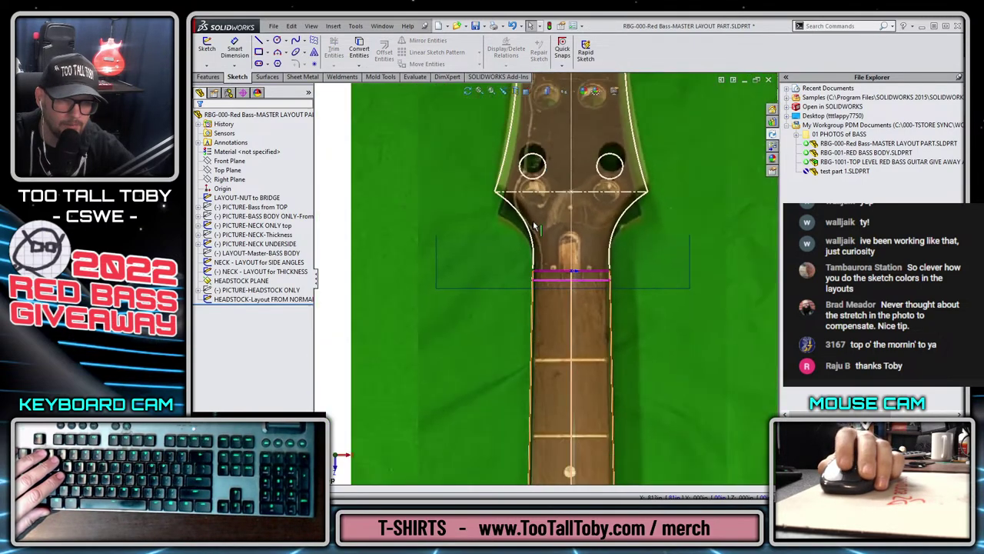
pyautogui.scroll(-1, 535, 227)
pyautogui.hotkey('ctrl', 'Tab')
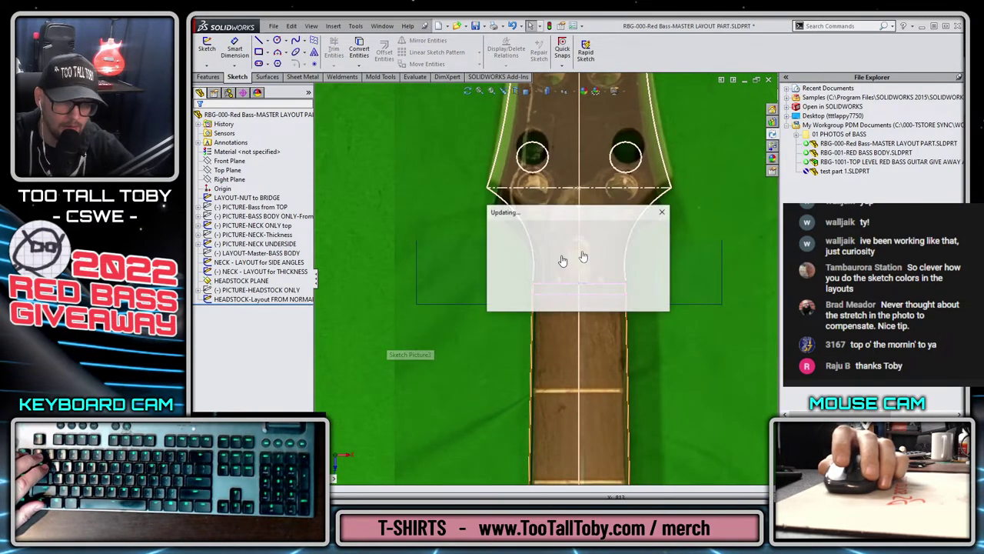
# - Start a boss extrusion of Sketch4 ending Up To Vertex at Point2 of NECK - LAYOUT for THICKNESS
pyautogui.moveTo(520, 326)
pyautogui.mouseDown(button='middle')
pyautogui.moveTo(433, 228)
pyautogui.moveTo(488, 439)
pyautogui.moveTo(441, 267)
pyautogui.moveTo(560, 325)
pyautogui.moveTo(543, 380)
pyautogui.moveTo(374, 362)
pyautogui.mouseUp(button='middle')
pyautogui.click(746, 393)
pyautogui.scroll(-3, 699, 412)
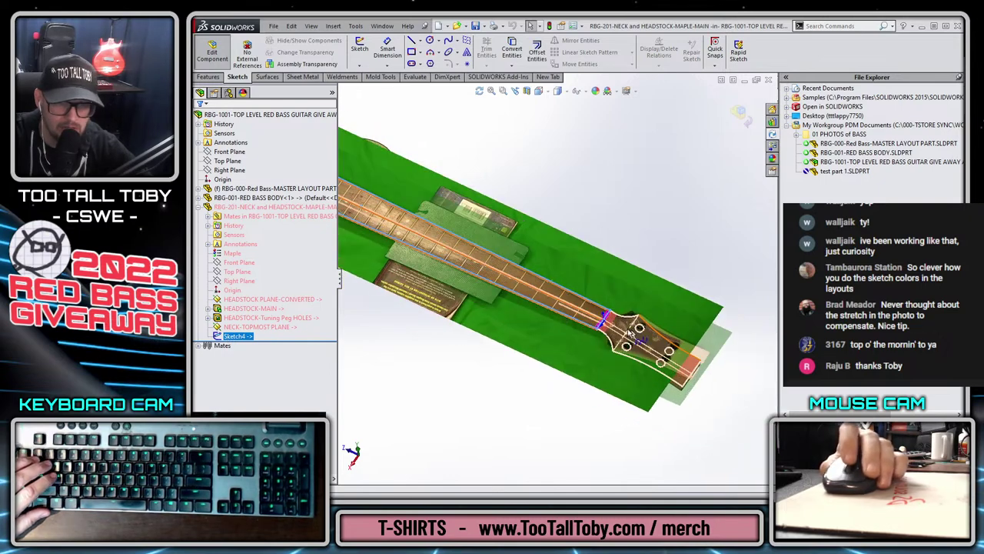
pyautogui.scroll(6, 430, 200)
pyautogui.scroll(2, 422, 190)
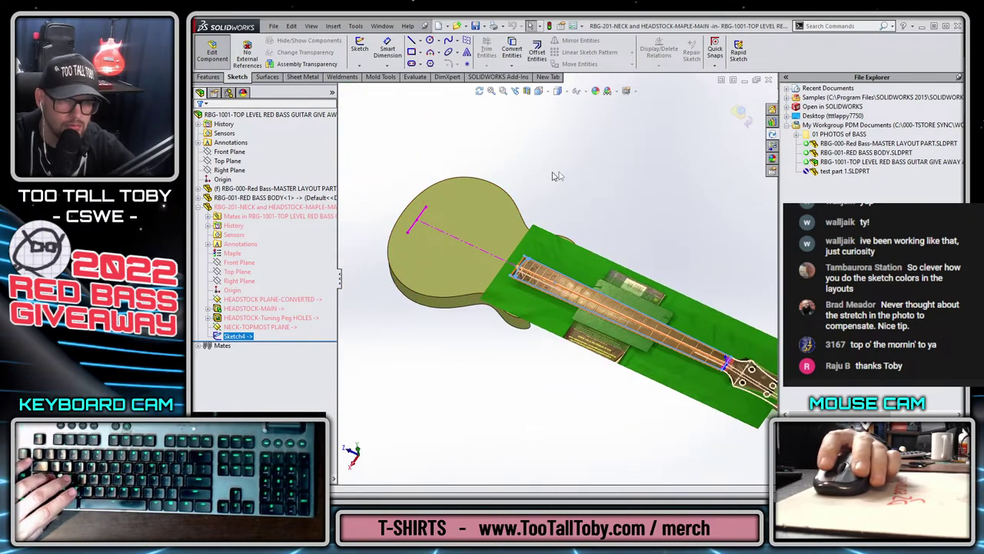
pyautogui.press('s')
pyautogui.click(566, 182)
pyautogui.moveTo(510, 341); pyautogui.dragTo(532, 273, button='middle')
pyautogui.scroll(3, 508, 308)
pyautogui.scroll(2, 508, 307)
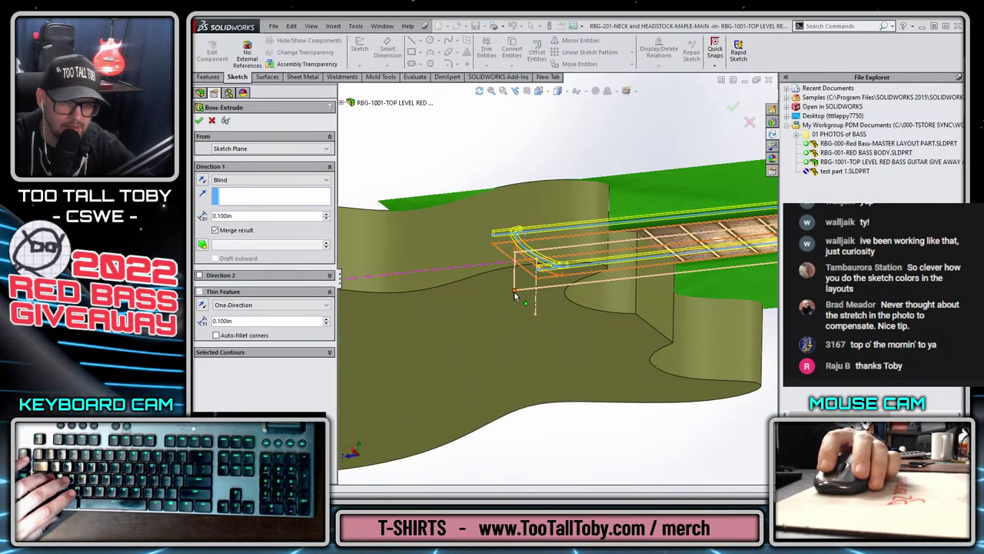
pyautogui.click(515, 293)
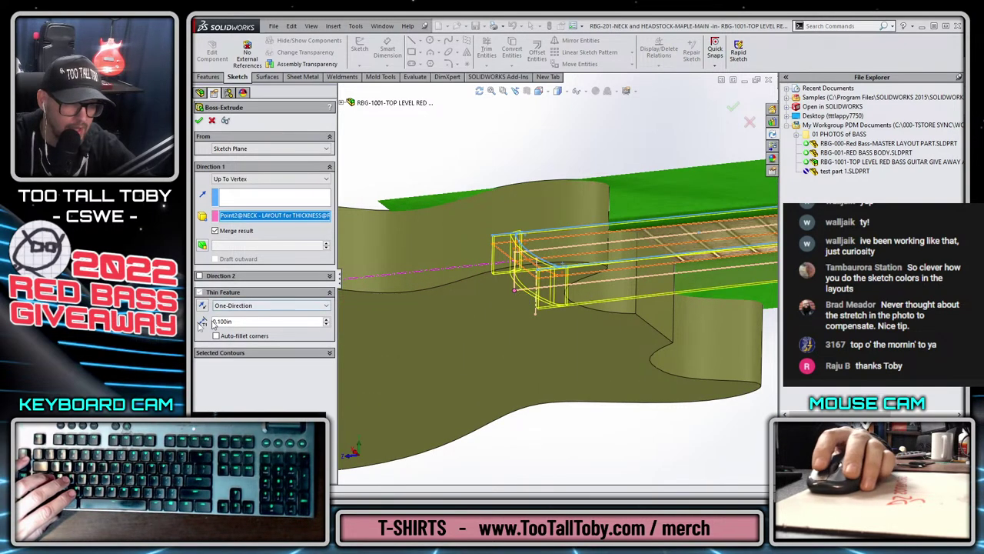
# - Pick Sketch4-Region<1> as the neck extrusion profile and check the 0.100in thin preview
pyautogui.click(254, 353)
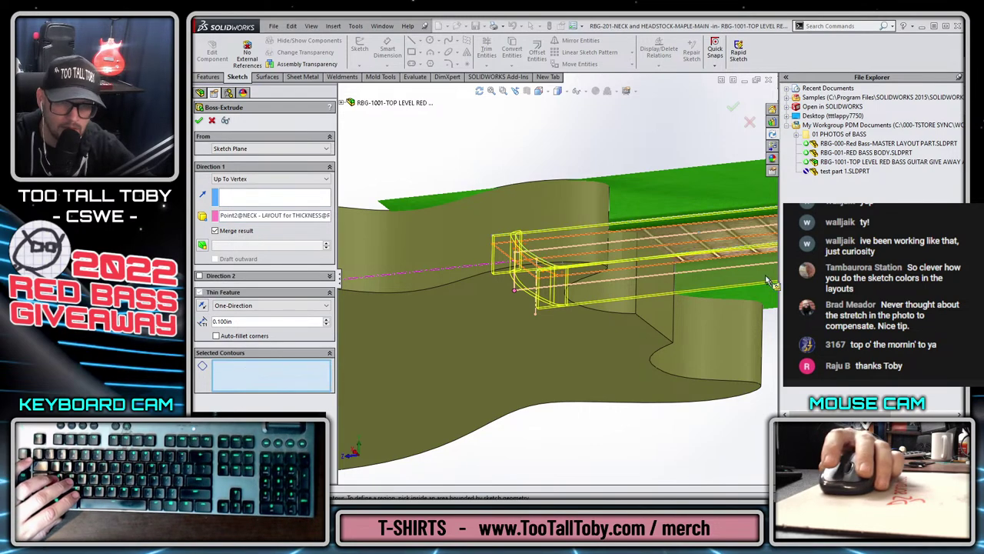
pyautogui.moveTo(555, 248); pyautogui.dragTo(602, 252, button='middle')
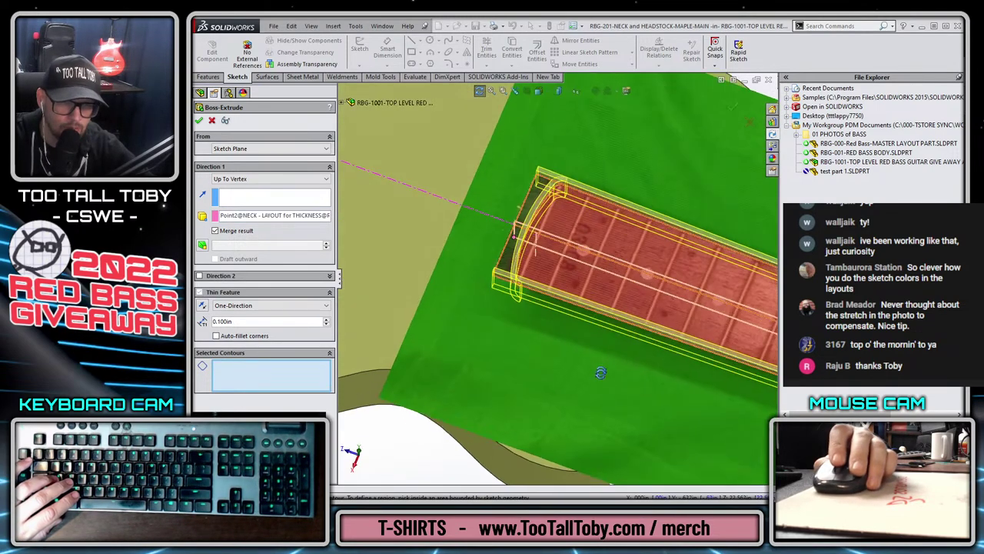
pyautogui.click(602, 251)
pyautogui.scroll(2, 644, 385)
pyautogui.scroll(3, 644, 385)
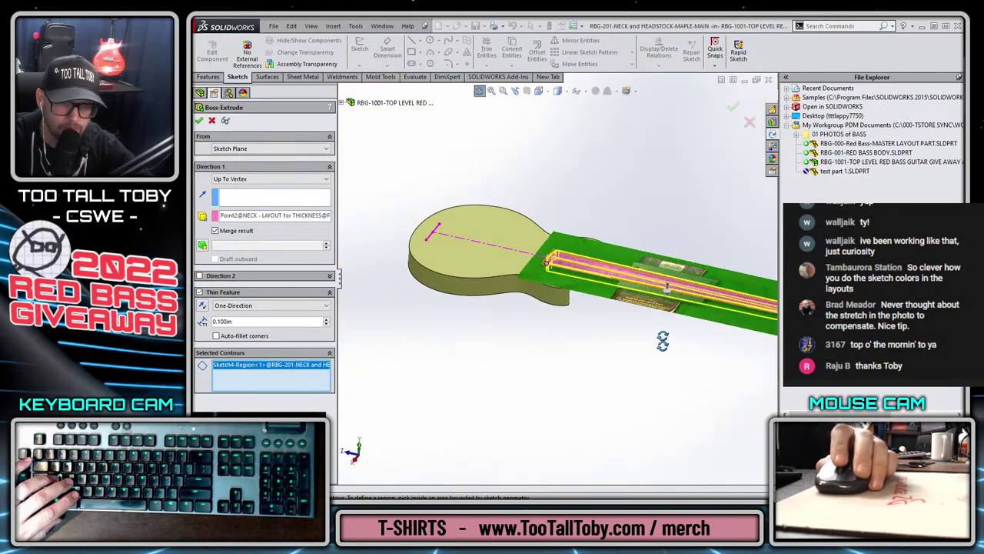
pyautogui.moveTo(659, 339); pyautogui.dragTo(547, 306, button='middle')
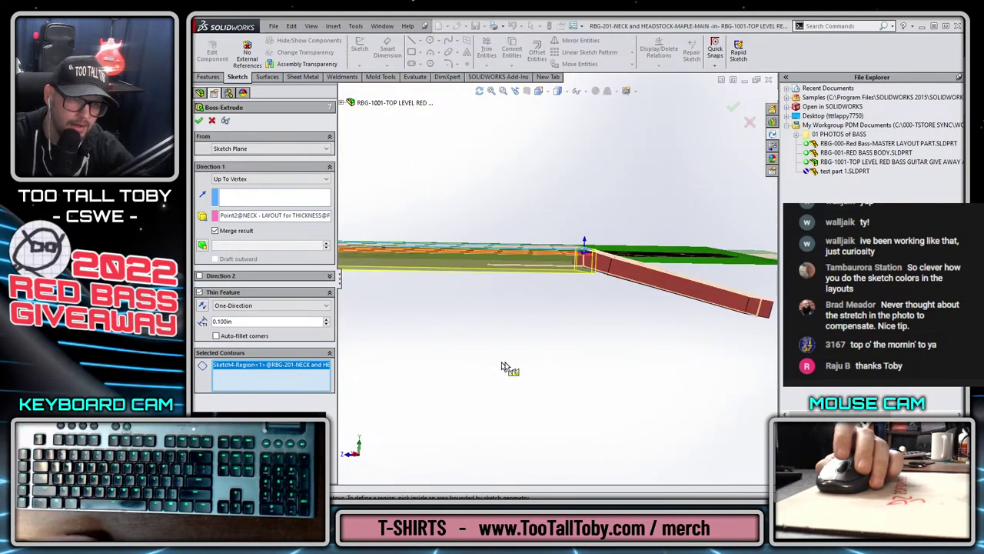
pyautogui.moveTo(509, 369); pyautogui.dragTo(523, 331, button='middle')
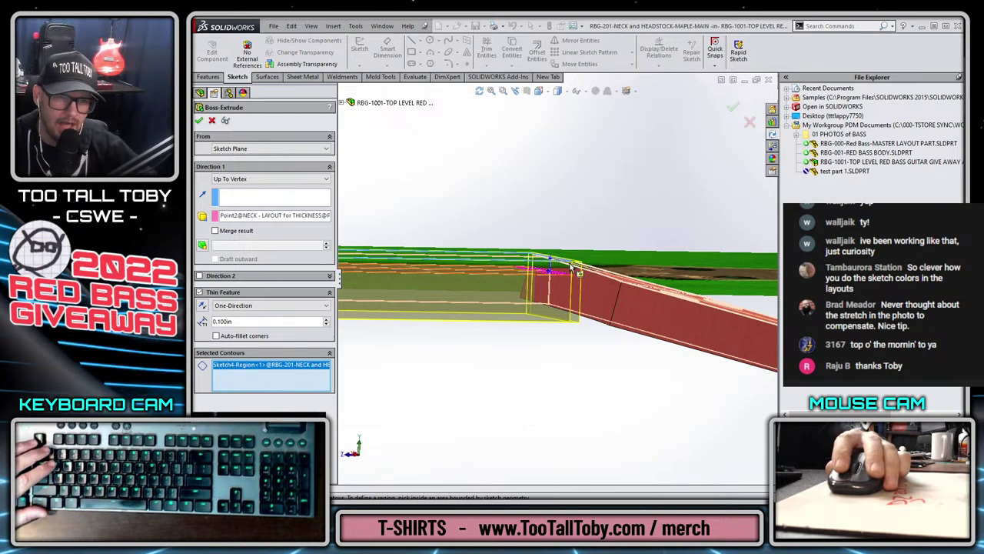
# - Accept the neck boss extrusion and open the neck-and-headstock part on its own
pyautogui.click(732, 106)
pyautogui.moveTo(566, 226); pyautogui.dragTo(561, 270, button='middle')
pyautogui.scroll(-4, 573, 308)
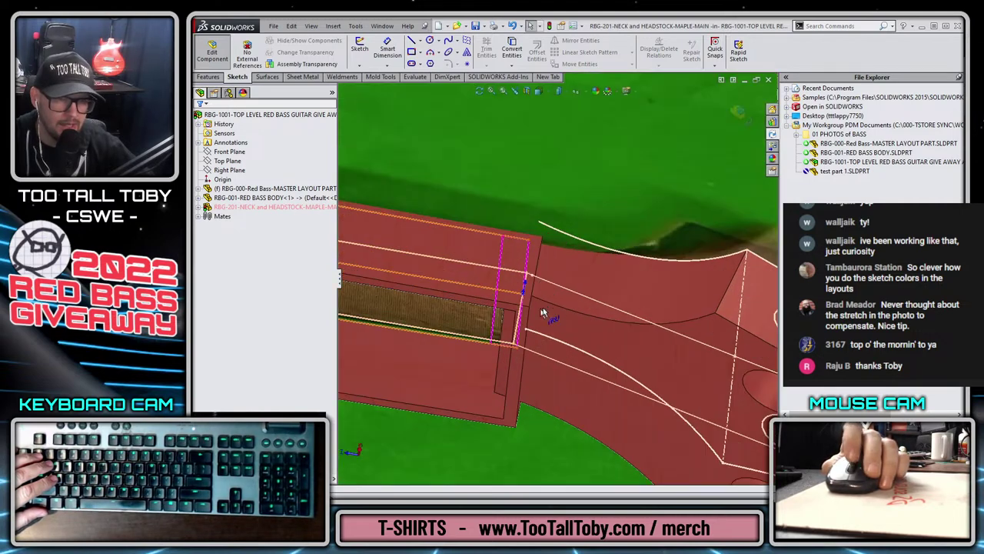
pyautogui.scroll(6, 573, 311)
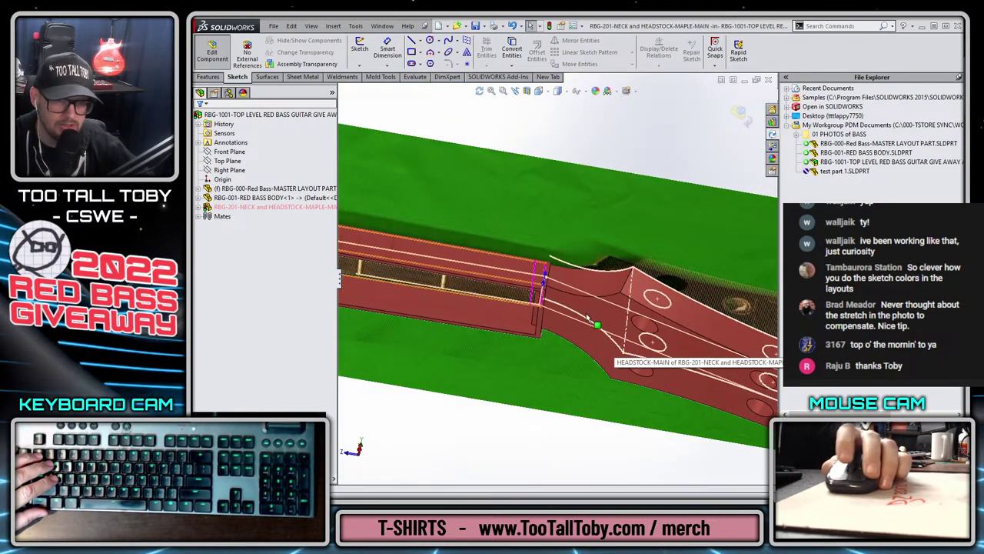
pyautogui.click(573, 308)
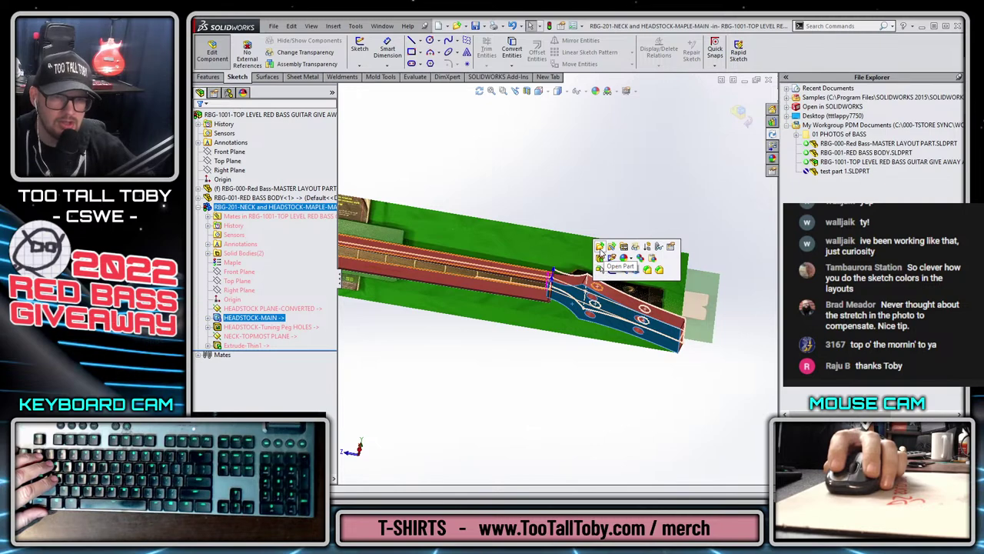
pyautogui.click(602, 259)
pyautogui.moveTo(402, 143); pyautogui.dragTo(400, 361, button='middle')
# - Delete Extrude-Thin1 from the neck part and return to the RBG-1001 assembly in top view
pyautogui.click(231, 244)
pyautogui.rightClick(212, 246)
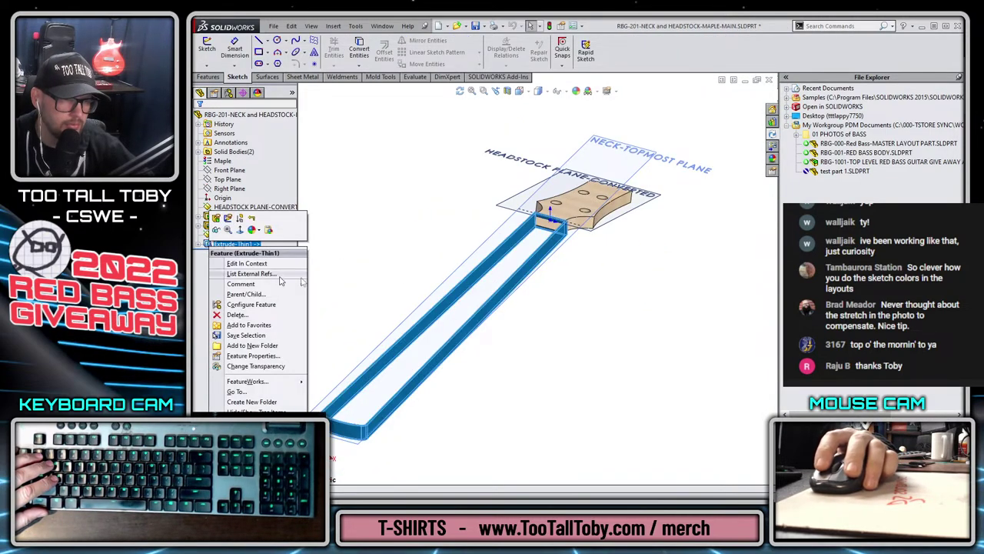
pyautogui.click(254, 280)
pyautogui.press('Delete')
pyautogui.press('Return')
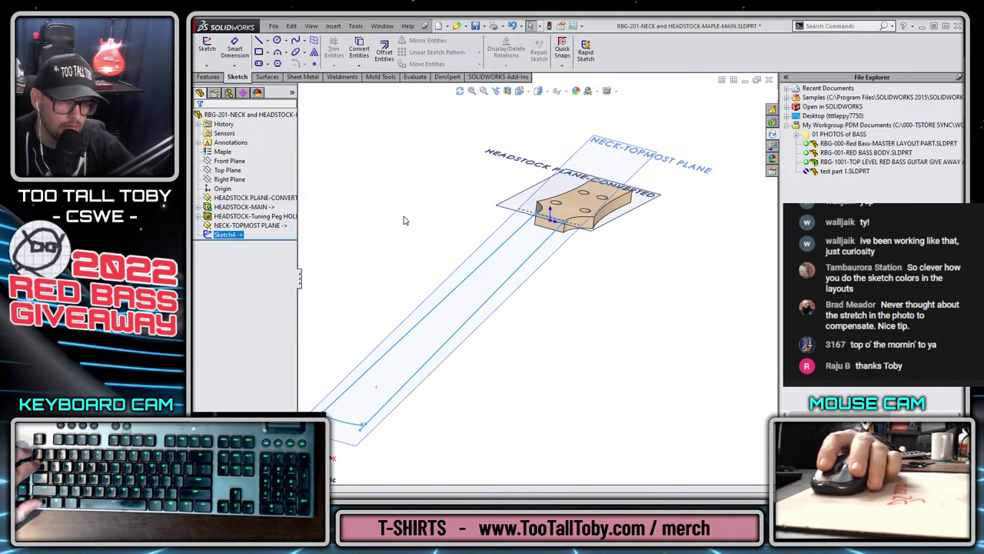
pyautogui.hotkey('ctrl', 'Tab')
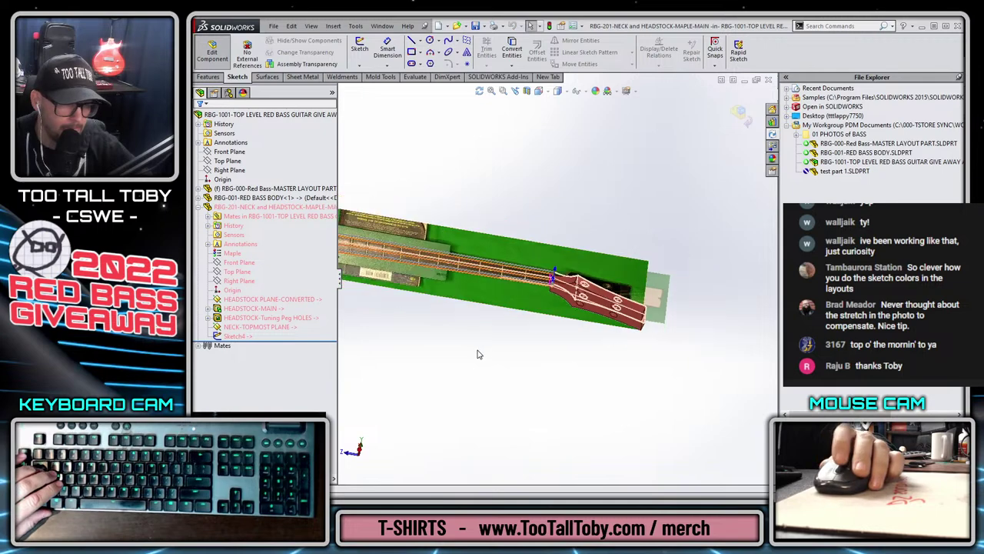
pyautogui.hotkey('ctrl', '1')
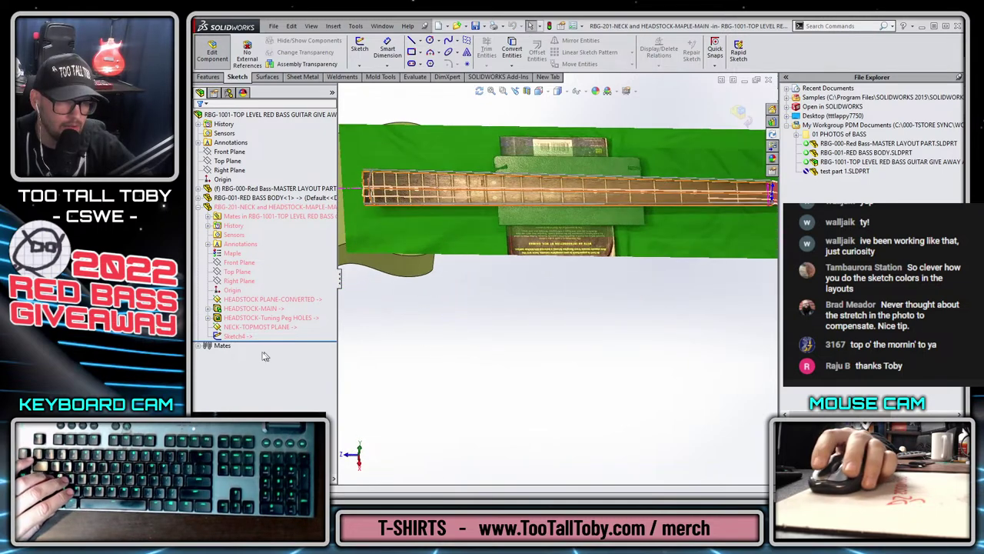
pyautogui.press('s')
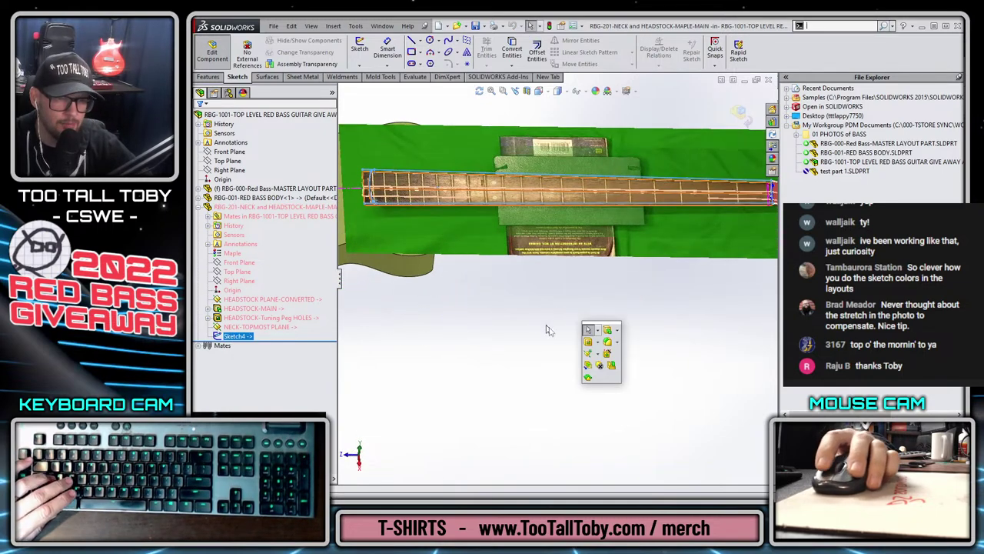
# - Restart a boss extrusion using Sketch4 as the profile
pyautogui.click(608, 333)
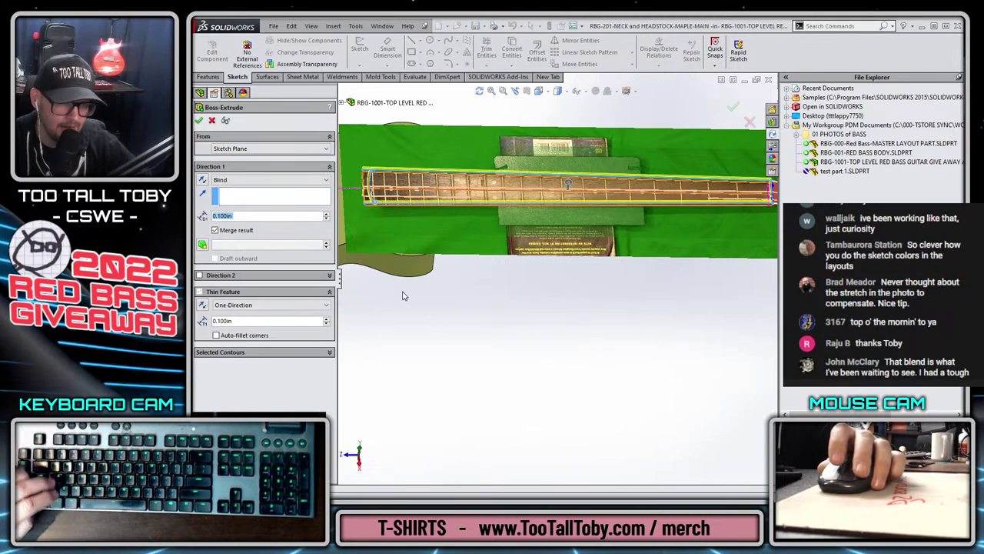
pyautogui.press('Escape')
pyautogui.rightClick(233, 336)
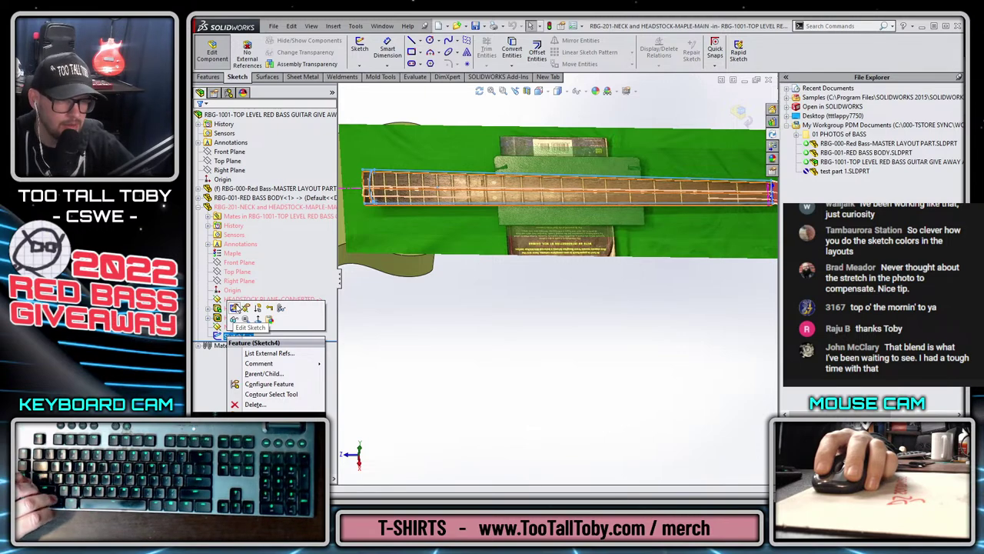
pyautogui.click(235, 308)
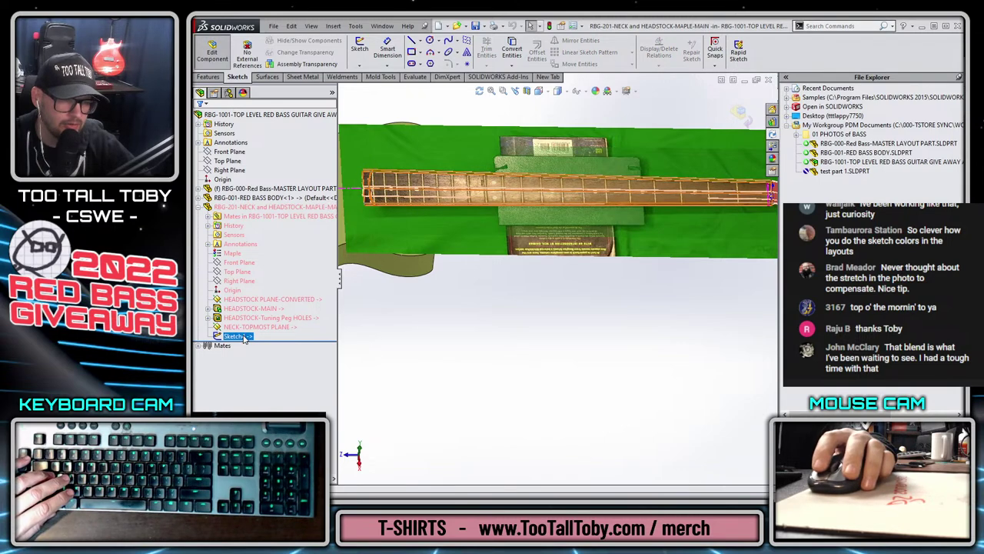
pyautogui.click(500, 291)
pyautogui.press('s')
pyautogui.click(534, 307)
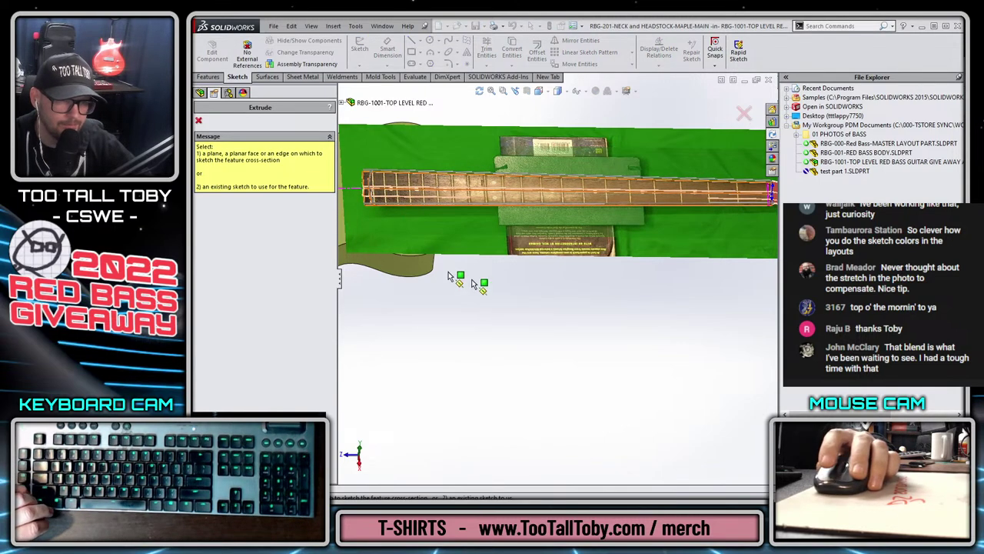
pyautogui.click(381, 231)
pyautogui.press('s')
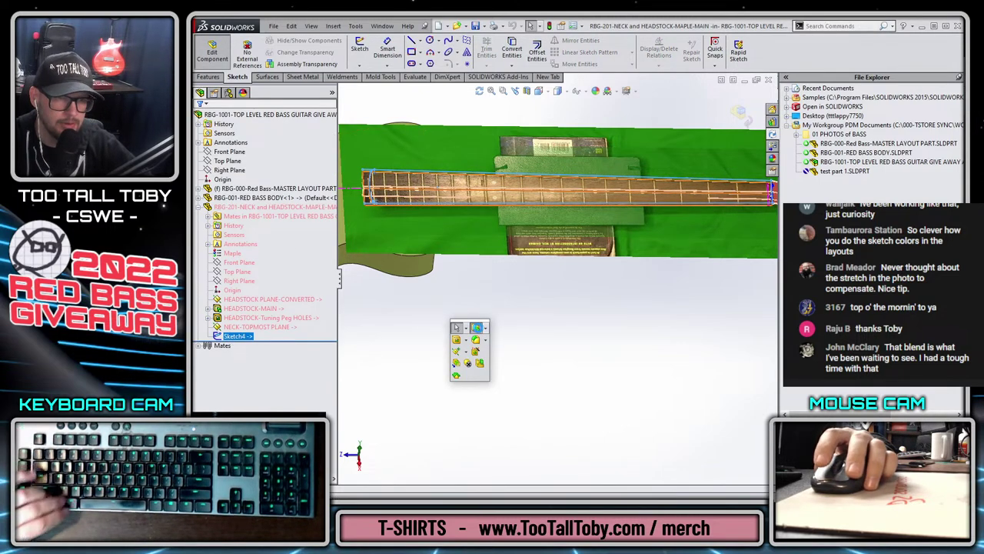
pyautogui.click(454, 330)
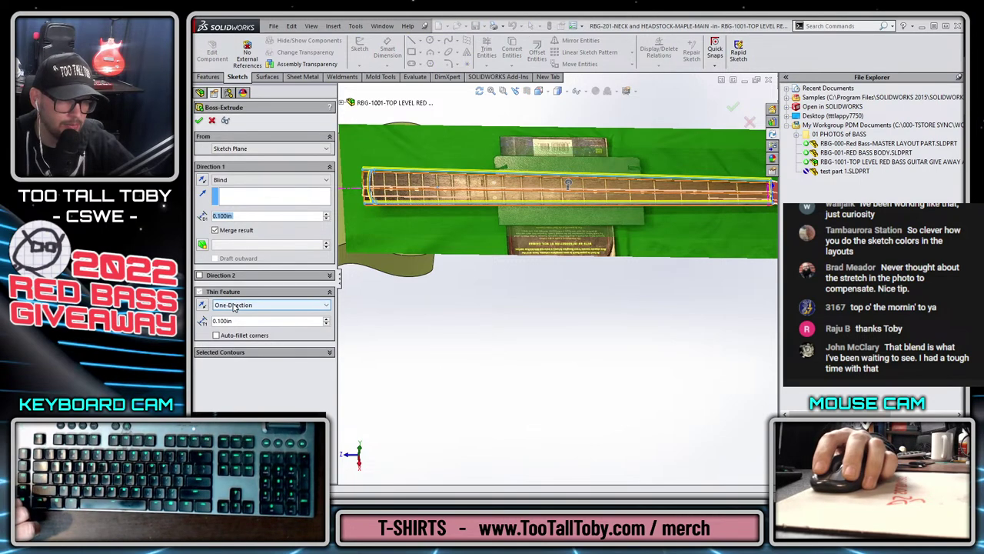
# - Extrude the Sketch4 neck region as a solid, non-thin boss Up To Vertex at the thickness layout point
pyautogui.click(228, 352)
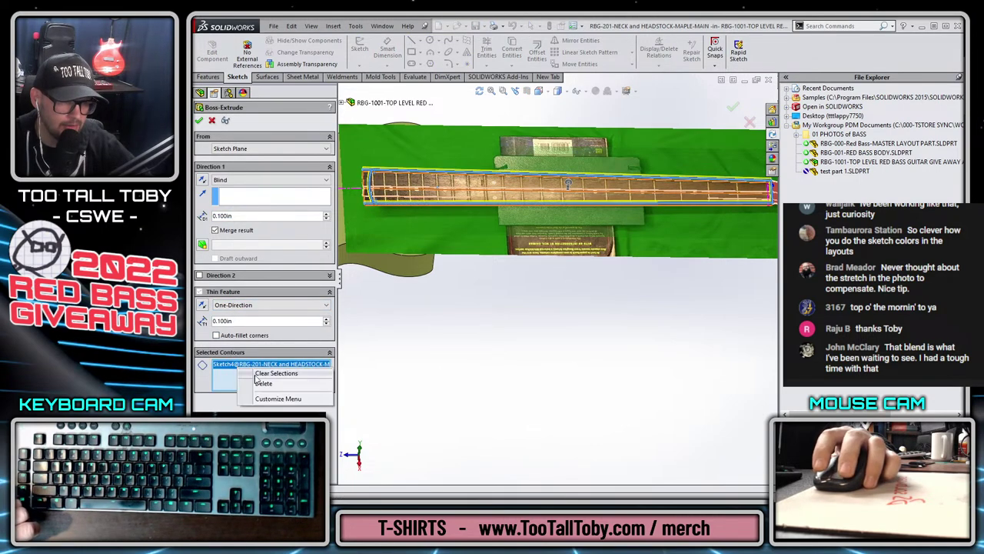
pyautogui.click(416, 198)
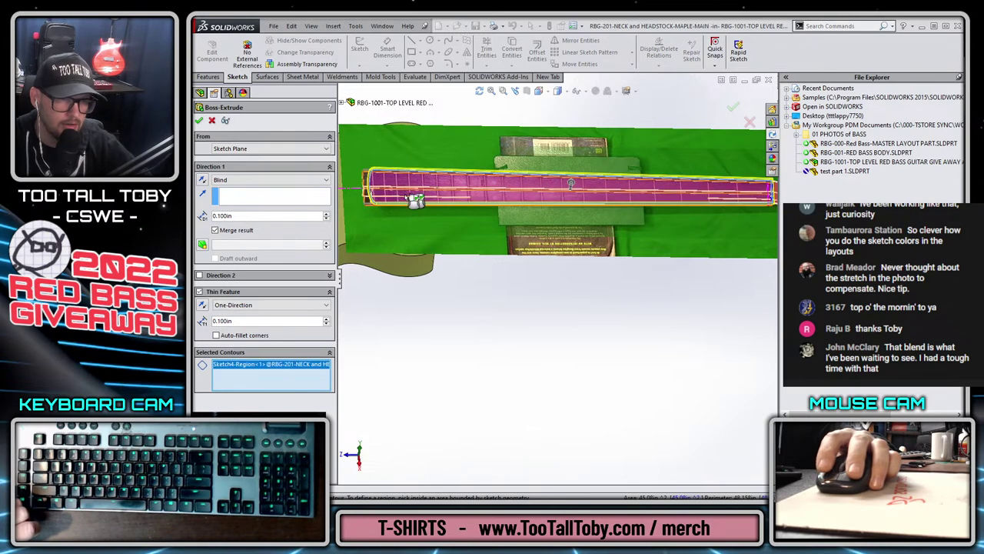
pyautogui.click(200, 292)
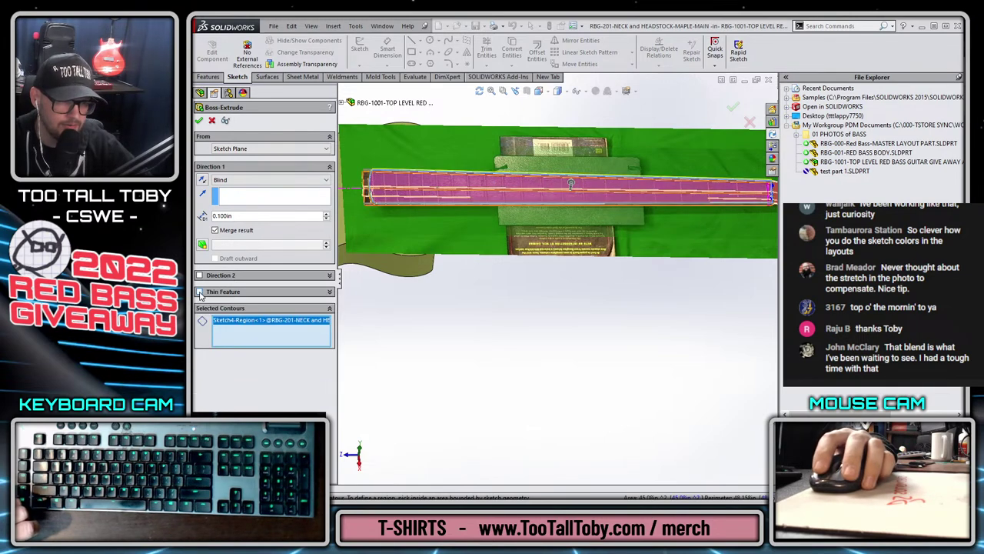
pyautogui.moveTo(462, 316); pyautogui.dragTo(470, 315, button='middle')
pyautogui.scroll(-5, 470, 315)
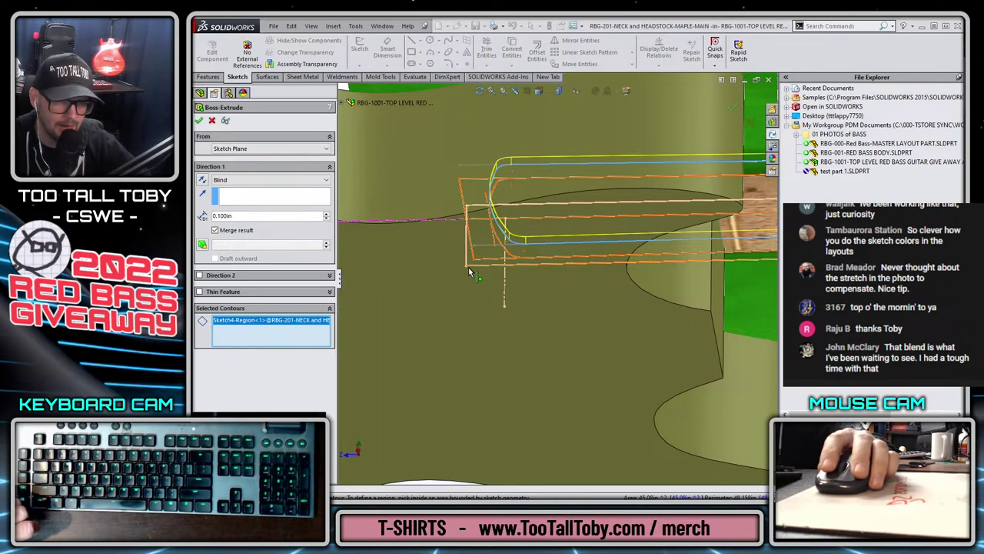
pyautogui.click(244, 182)
pyautogui.click(247, 213)
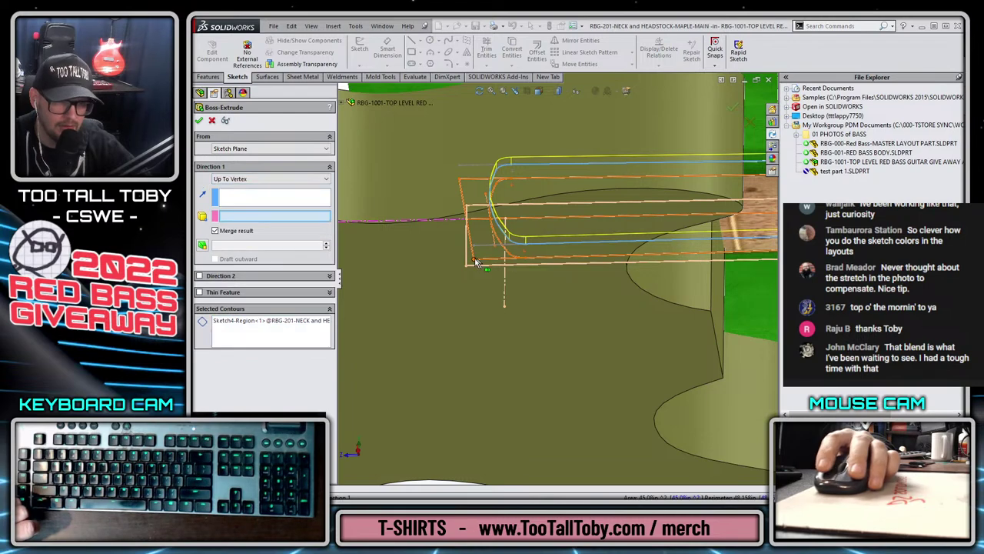
pyautogui.click(465, 266)
pyautogui.rightClick(472, 270)
pyautogui.scroll(5, 472, 269)
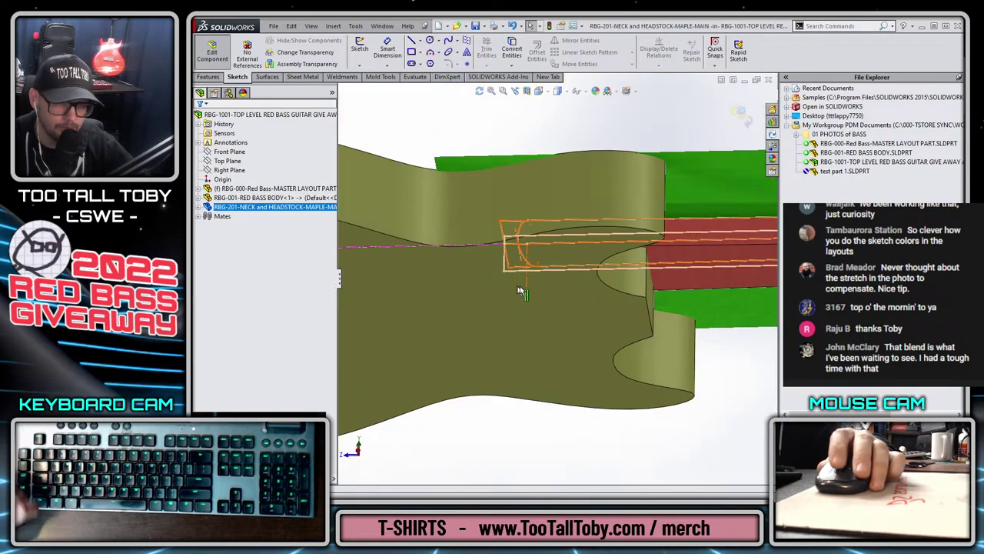
# - In the neck part, uncheck Merge result on Boss-Extrude2 to keep it a separate body
pyautogui.rightClick(251, 207)
pyautogui.click(266, 183)
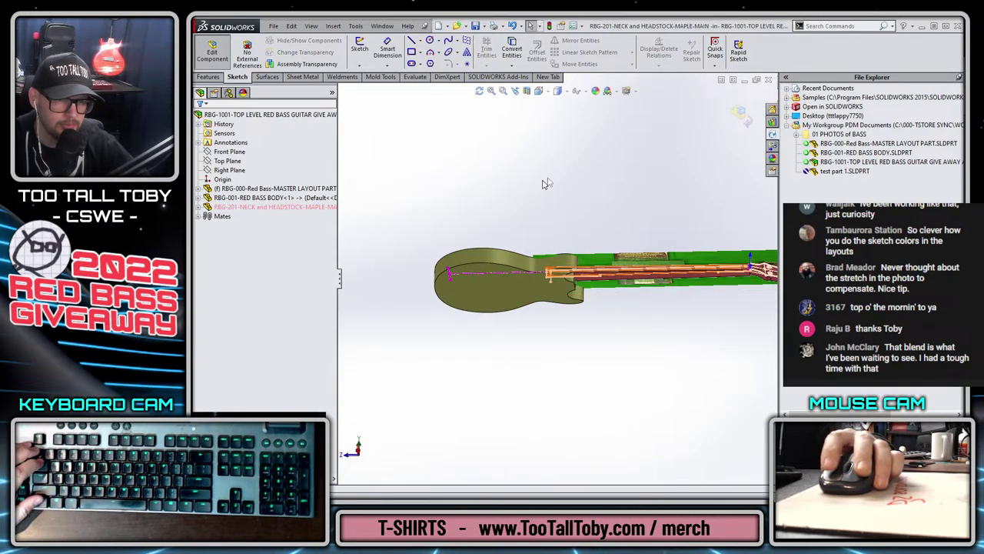
pyautogui.rightClick(224, 237)
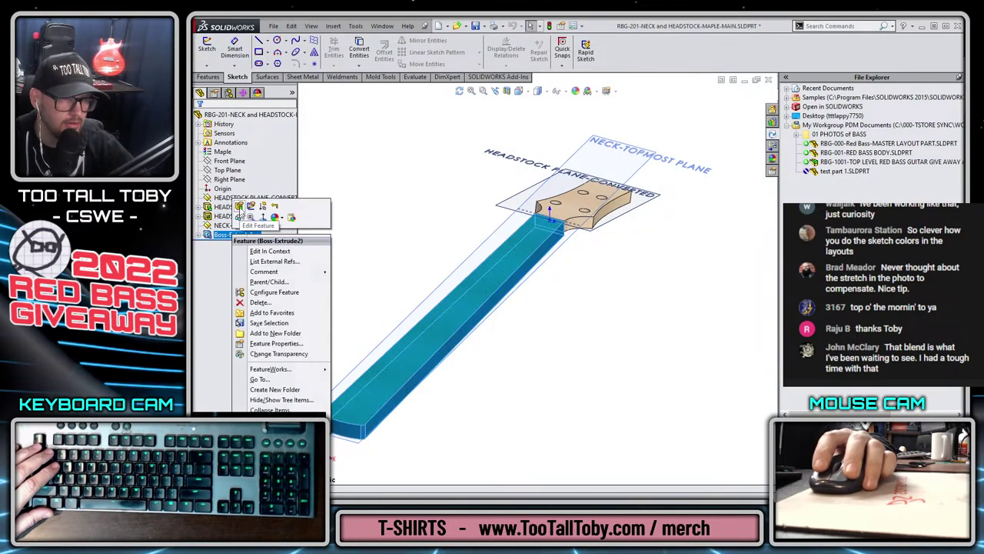
pyautogui.click(240, 206)
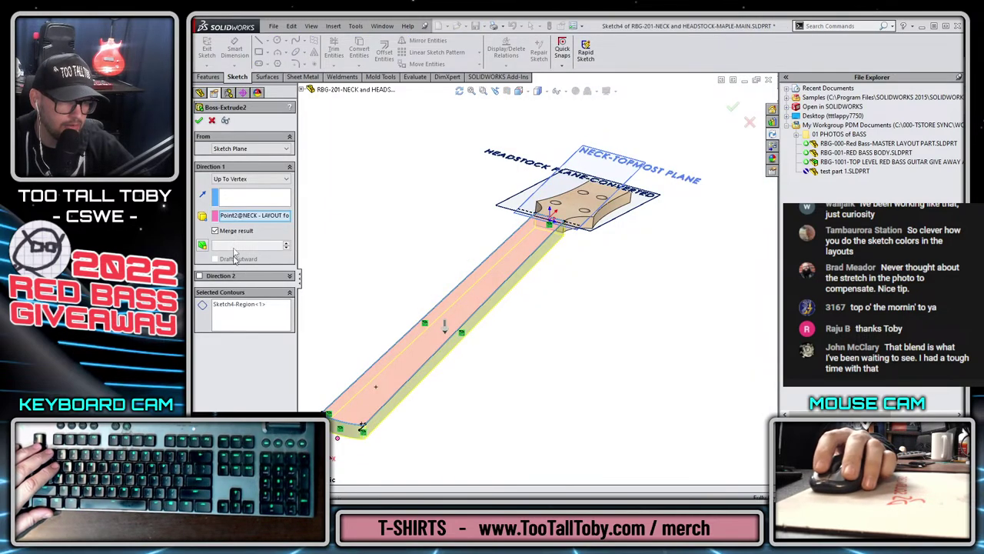
pyautogui.click(217, 231)
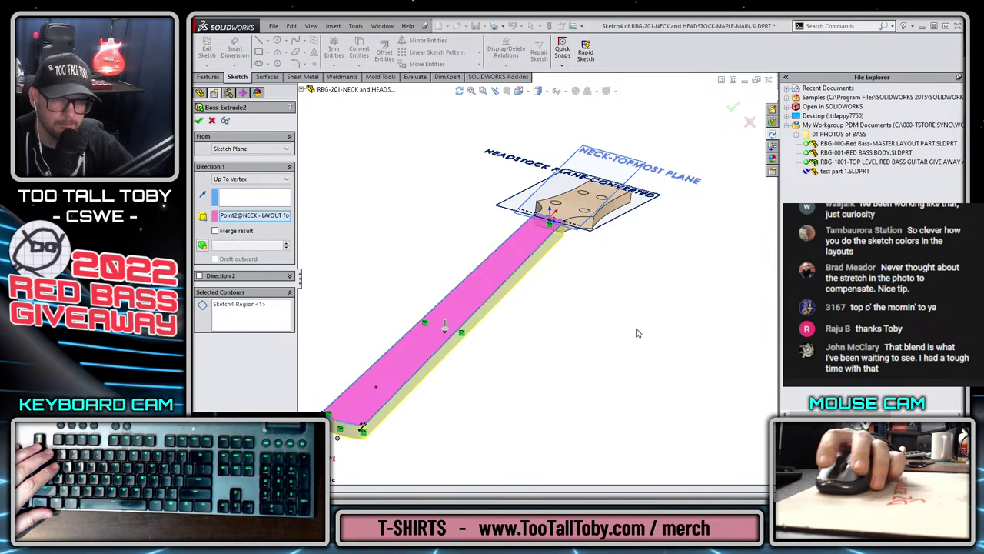
pyautogui.press('Return')
# - Hide the HEADSTOCK-MAIN body and start a sketch on the neck's end face
pyautogui.moveTo(615, 327); pyautogui.dragTo(546, 297, button='middle')
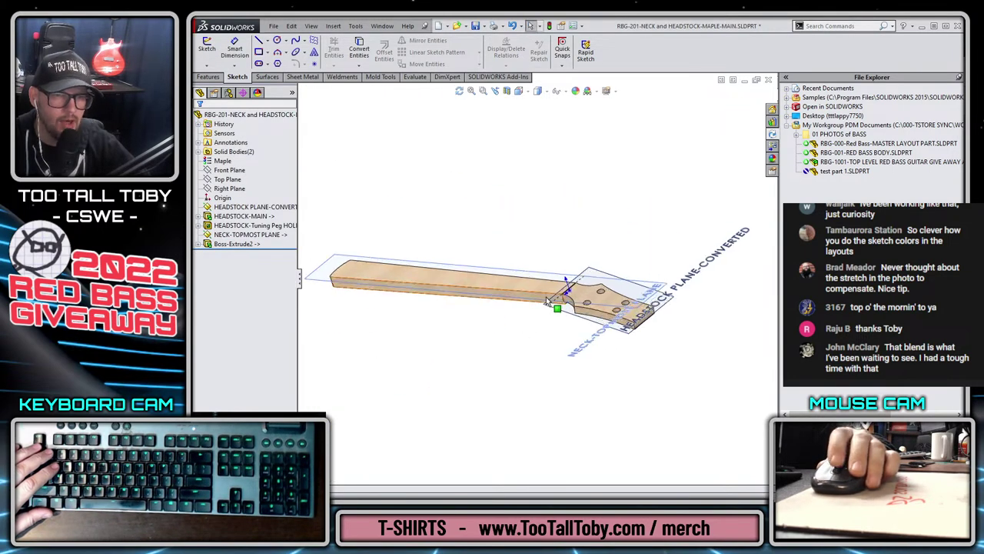
pyautogui.scroll(-3, 546, 296)
pyautogui.click(612, 291)
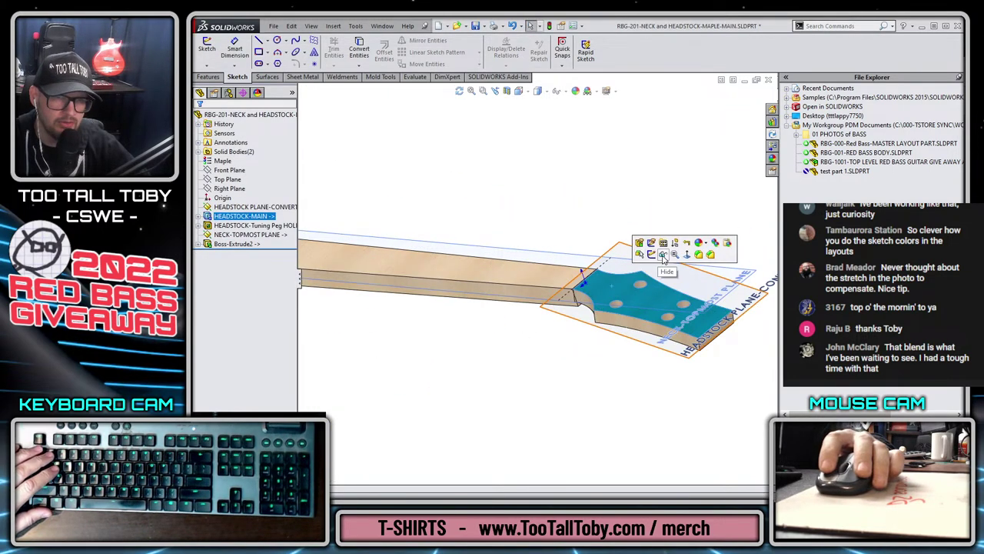
pyautogui.click(662, 255)
pyautogui.click(588, 286)
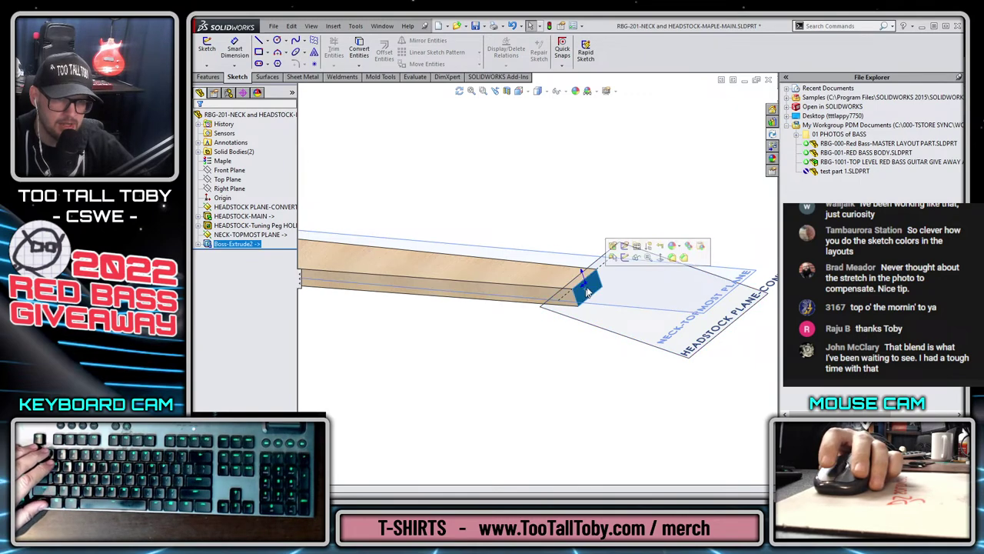
pyautogui.click(626, 264)
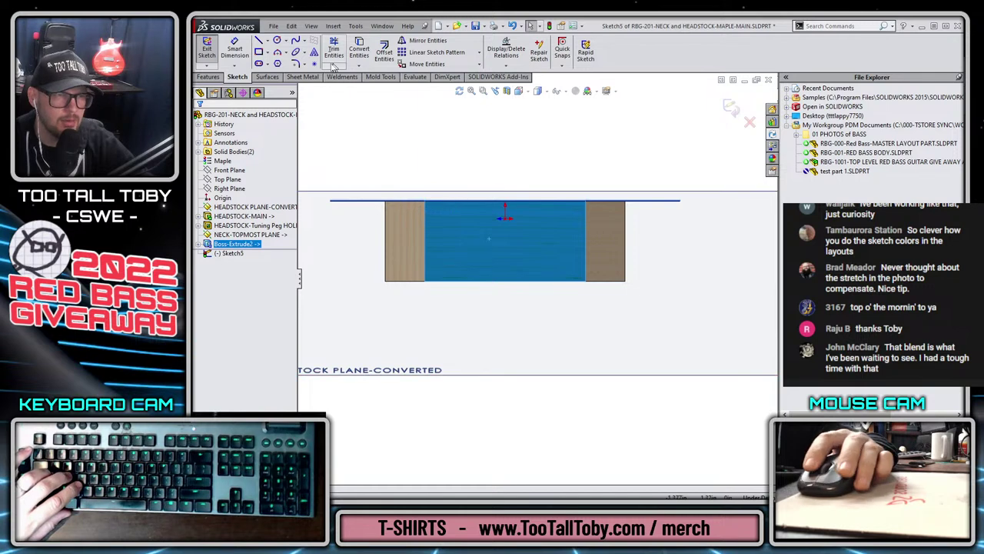
# - Draw a 3-point arc across the end face plus horizontal lines outward from both arc ends
pyautogui.click(277, 53)
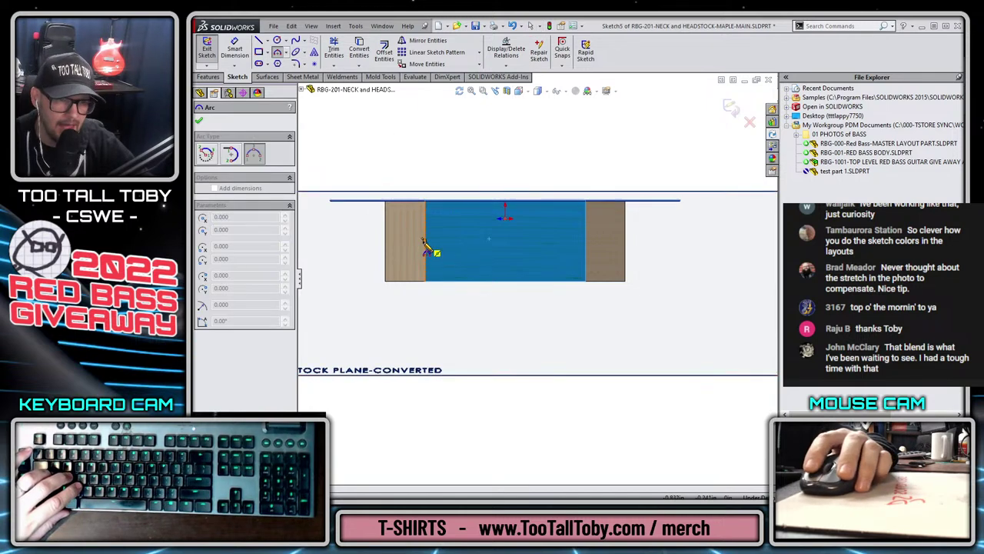
pyautogui.click(426, 225)
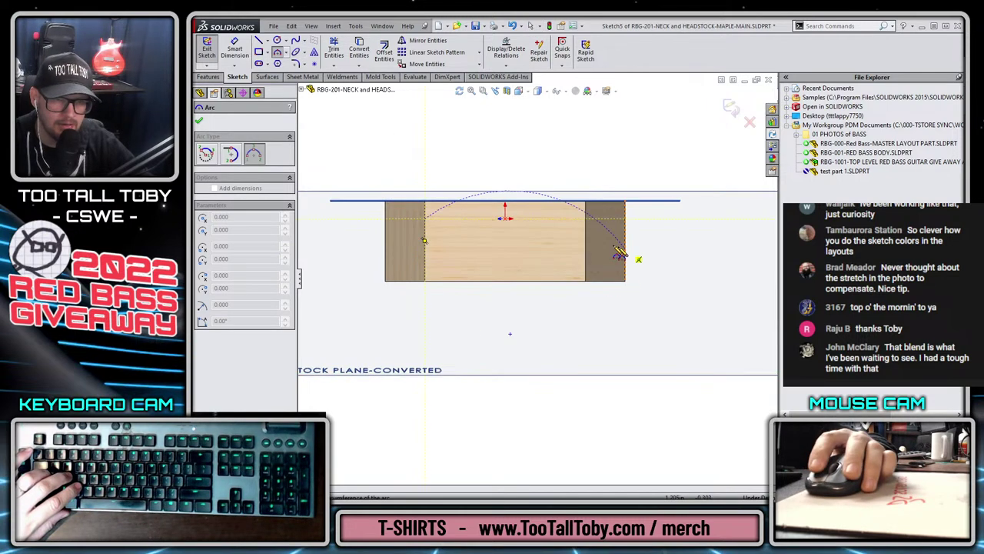
pyautogui.click(586, 225)
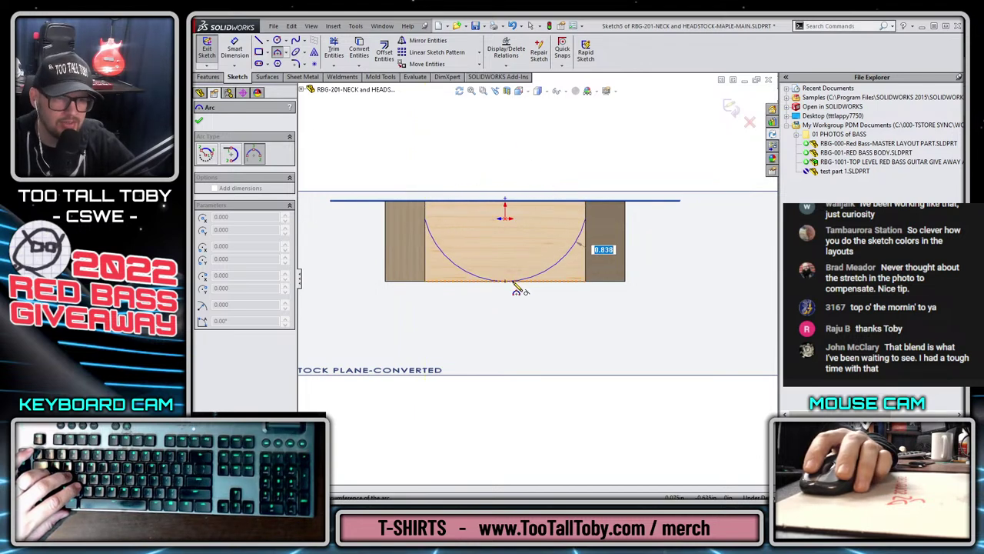
pyautogui.click(516, 287)
pyautogui.press('Escape')
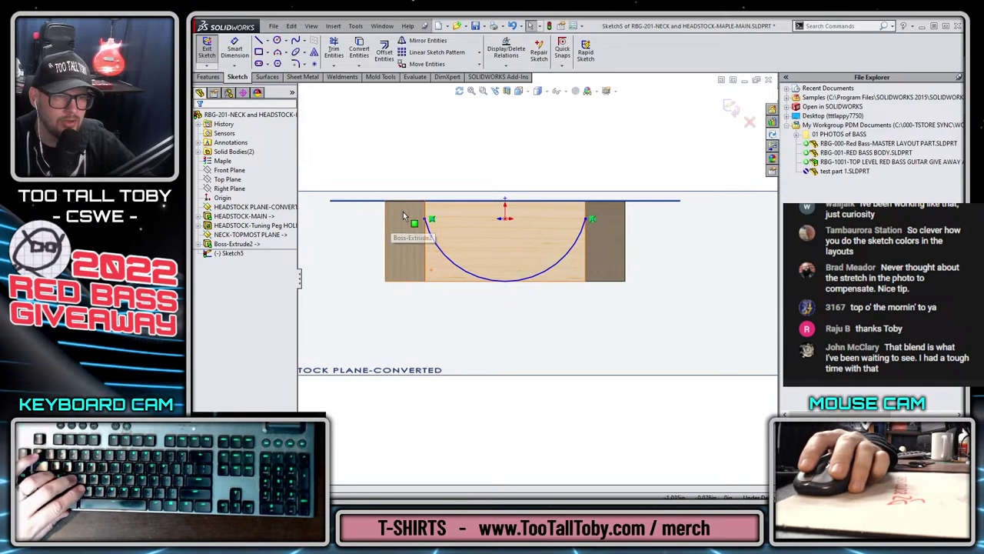
pyautogui.press('s')
pyautogui.click(433, 236)
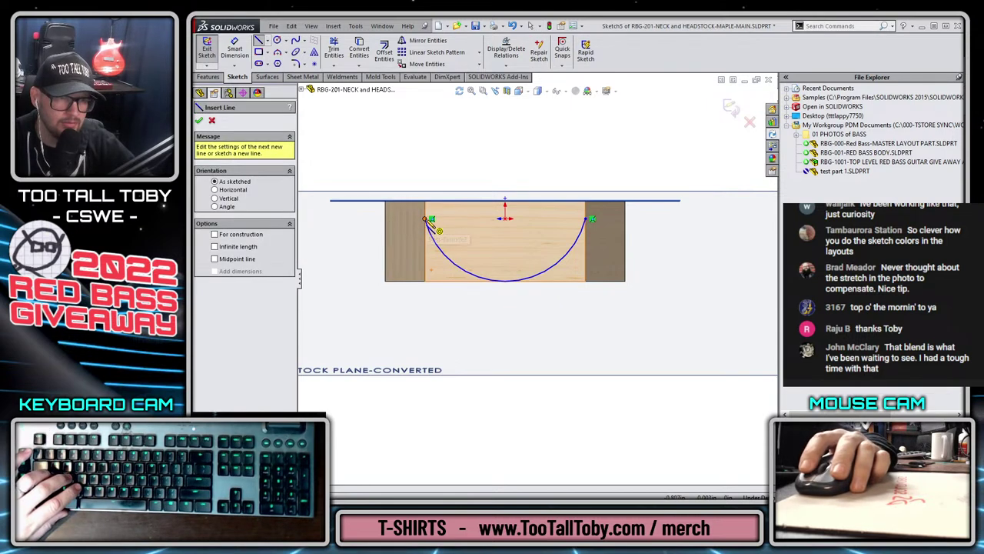
pyautogui.doubleClick(355, 219)
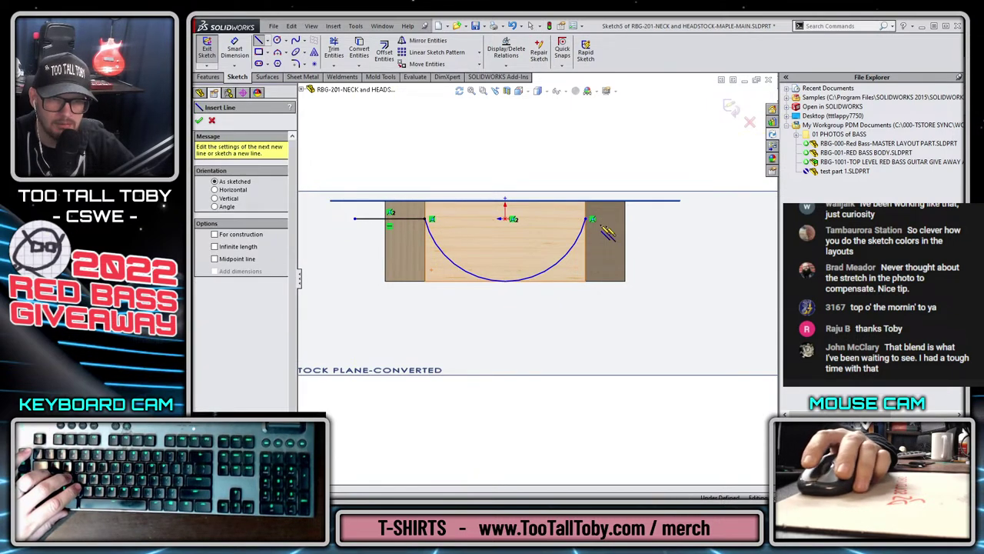
pyautogui.click(589, 220)
pyautogui.doubleClick(661, 219)
pyautogui.press('Escape')
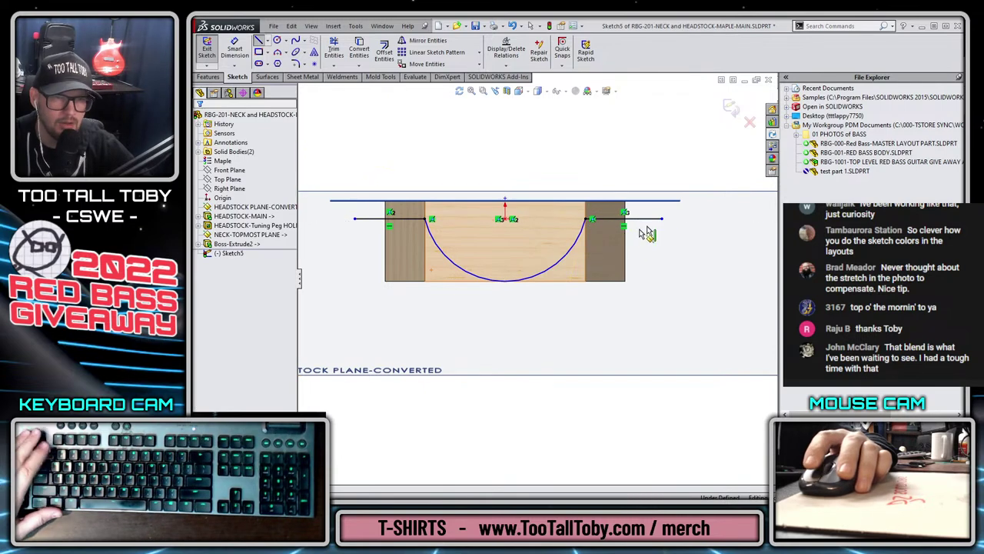
# - Set up a Cut-Extrude Through All - Both, limited to the Boss-Extrude2 body
pyautogui.press('s')
pyautogui.click(642, 274)
pyautogui.rightClick(653, 261)
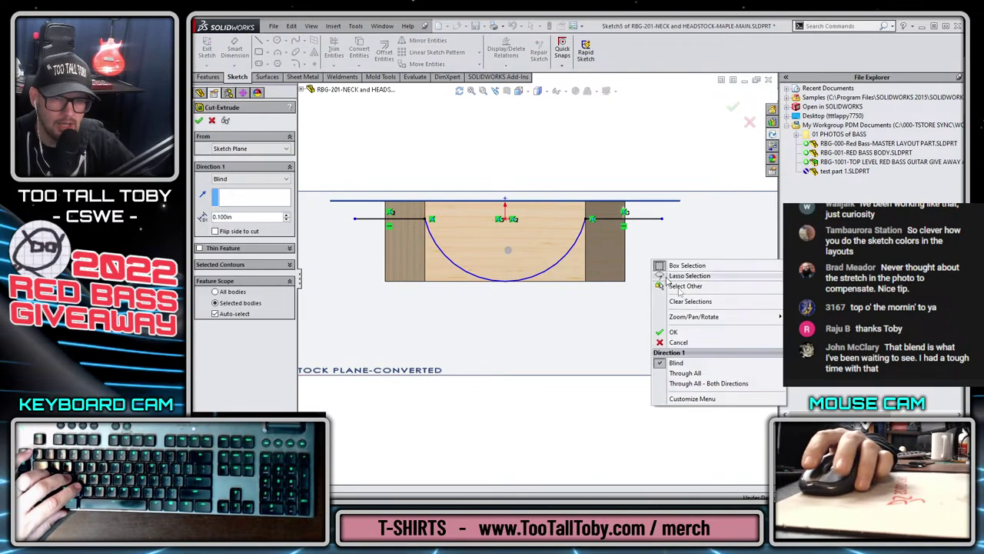
pyautogui.click(686, 383)
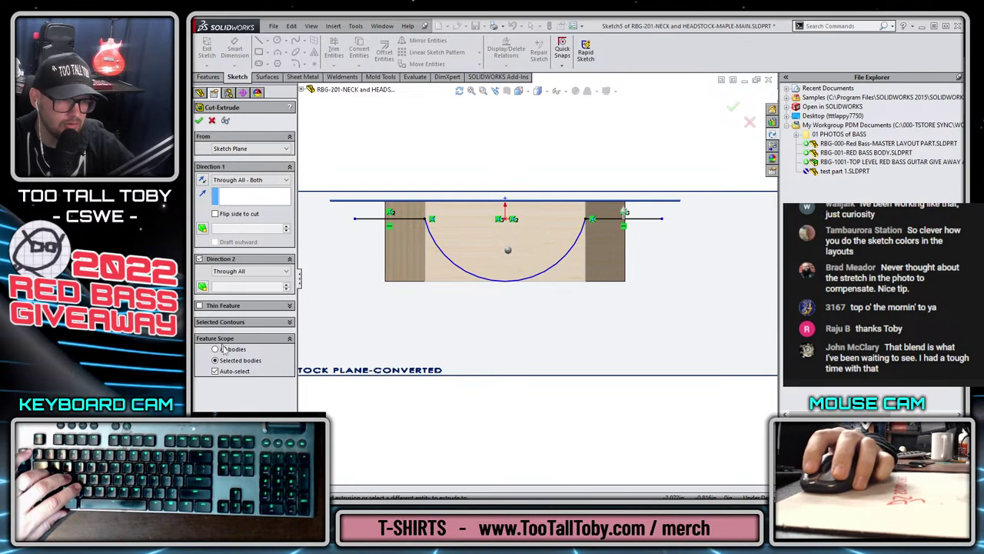
pyautogui.click(225, 372)
pyautogui.click(431, 269)
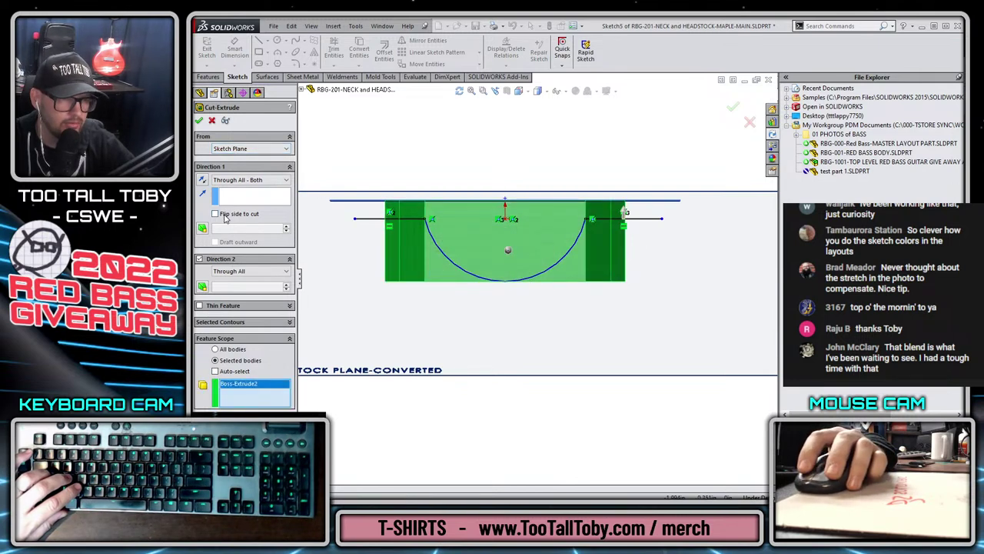
# - Confirm the rounded neck cut and show the hidden headstock body again in side view
pyautogui.press('Return')
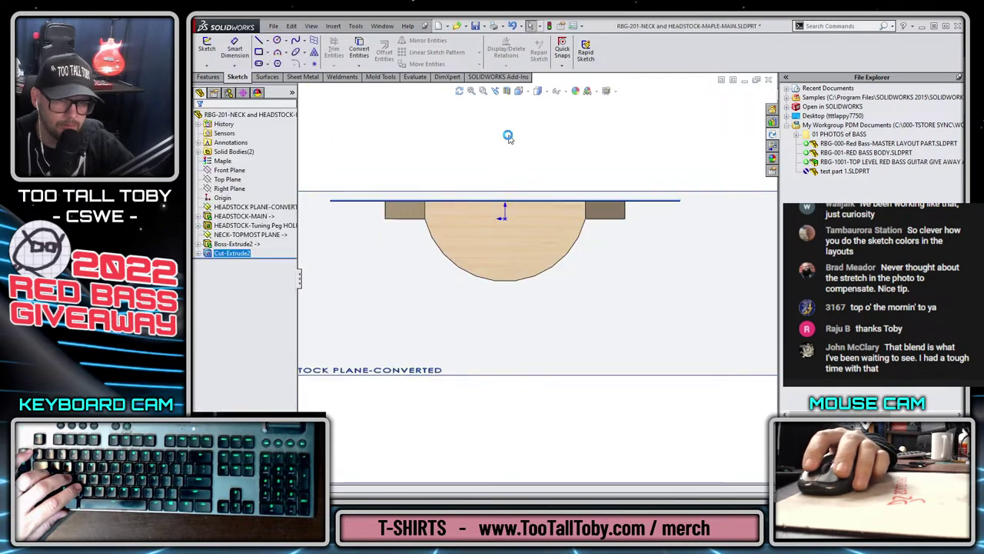
pyautogui.scroll(2, 530, 187)
pyautogui.moveTo(530, 187); pyautogui.dragTo(637, 260, button='middle')
pyautogui.scroll(-3, 637, 260)
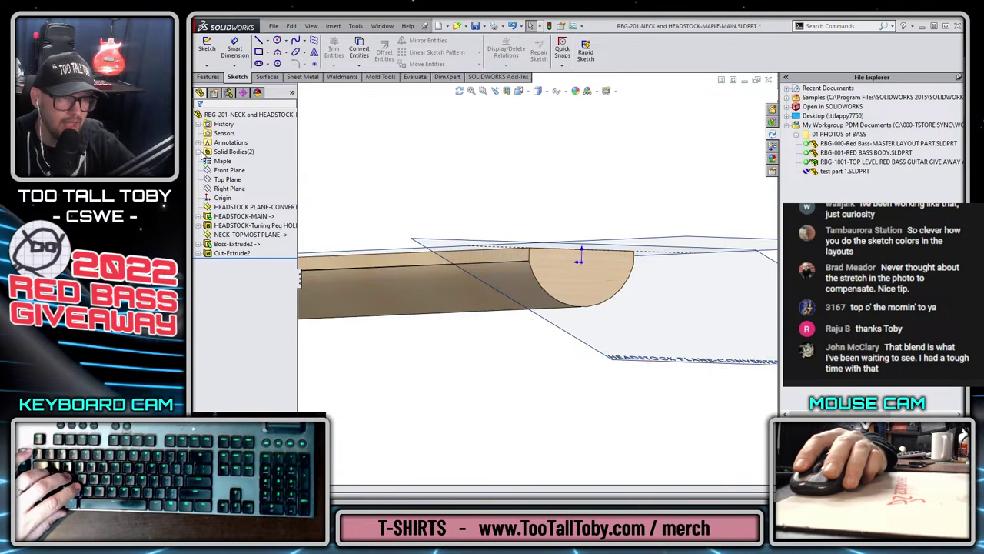
pyautogui.click(201, 151)
pyautogui.click(237, 161)
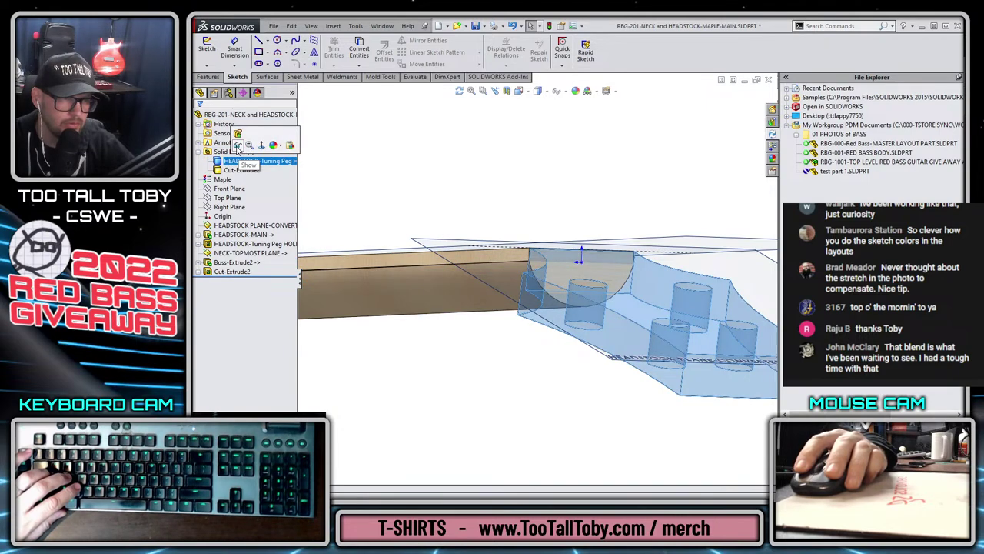
pyautogui.click(239, 146)
pyautogui.hotkey('ctrl', '8')
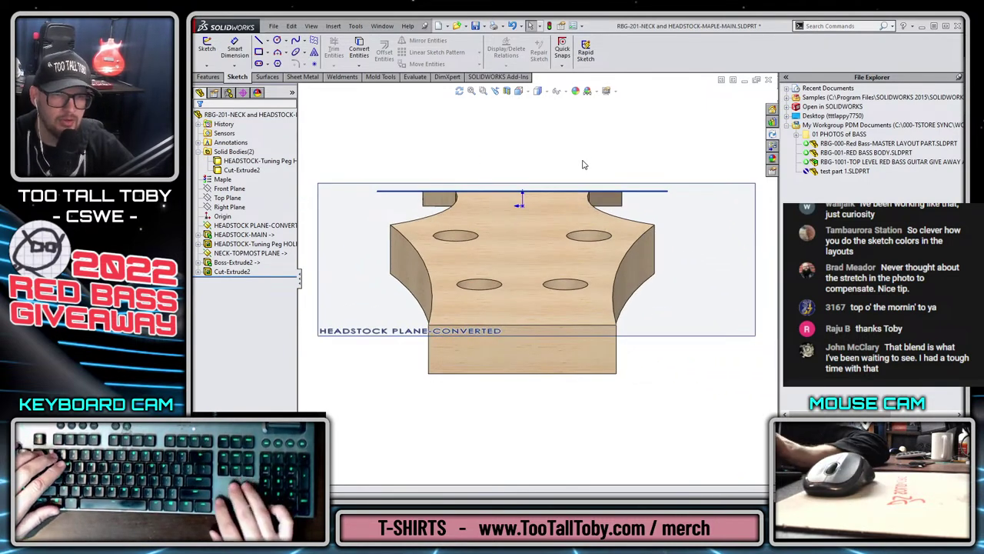
pyautogui.hotkey('ctrl', '1')
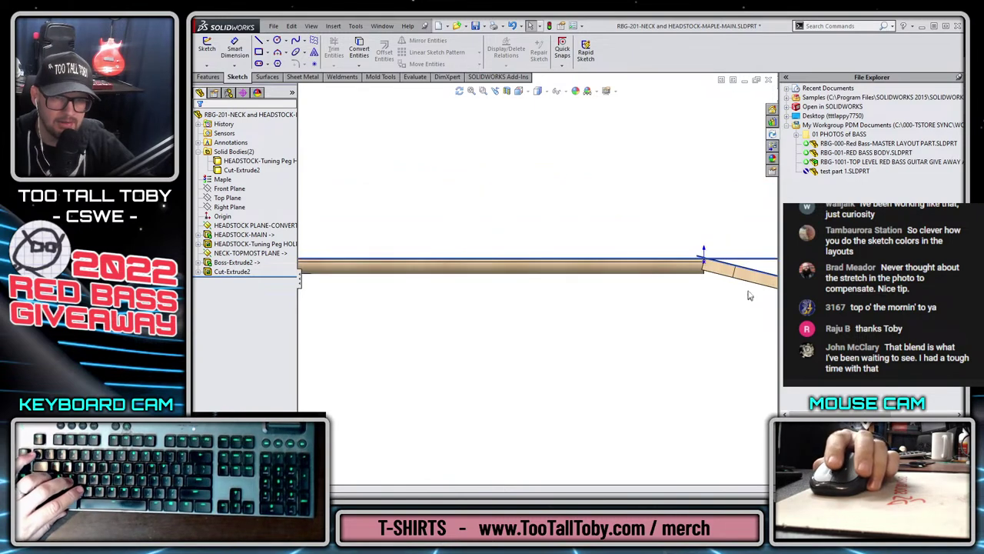
pyautogui.scroll(-5, 749, 295)
# - Sketch a 3-point arc on the Right Plane at the neck–headstock junction
pyautogui.click(230, 188)
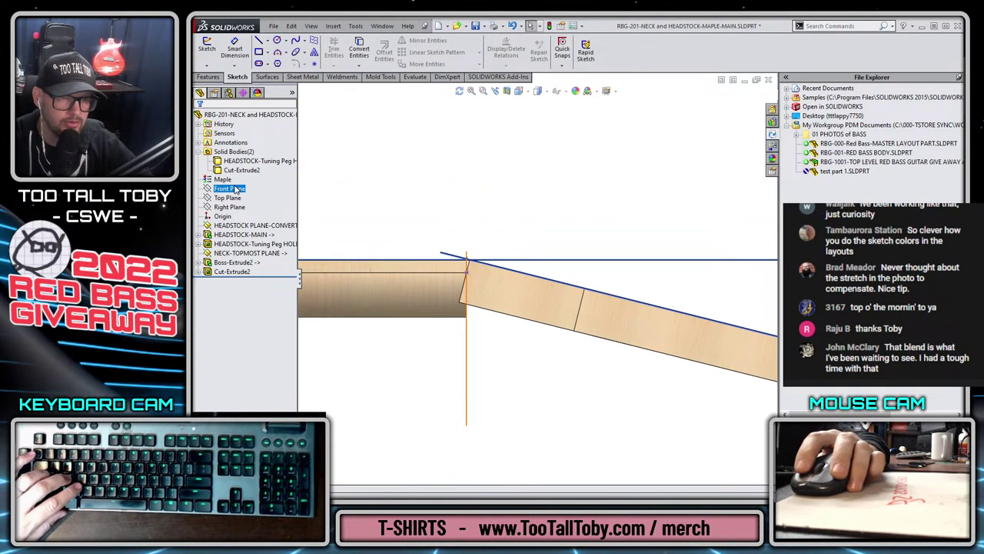
pyautogui.click(229, 207)
pyautogui.click(245, 194)
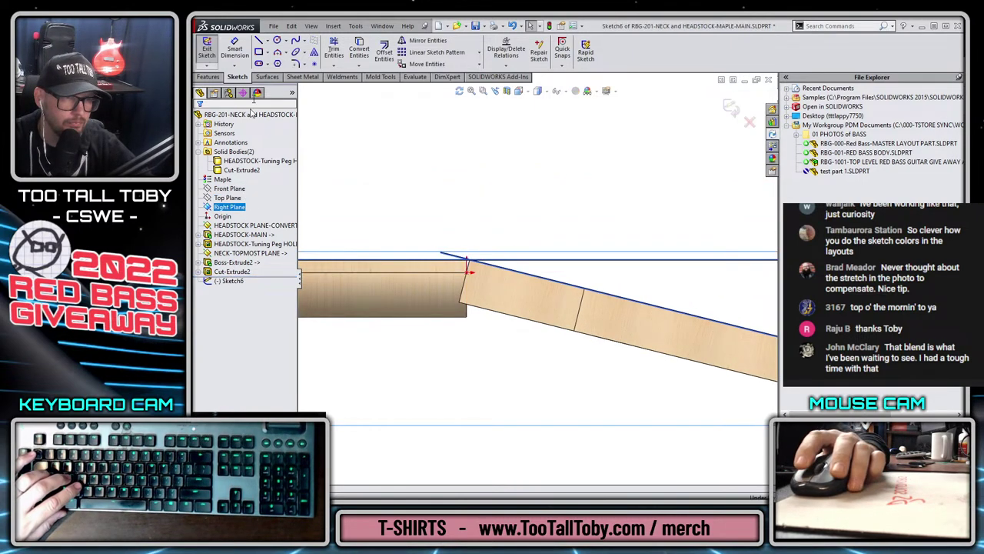
pyautogui.click(277, 53)
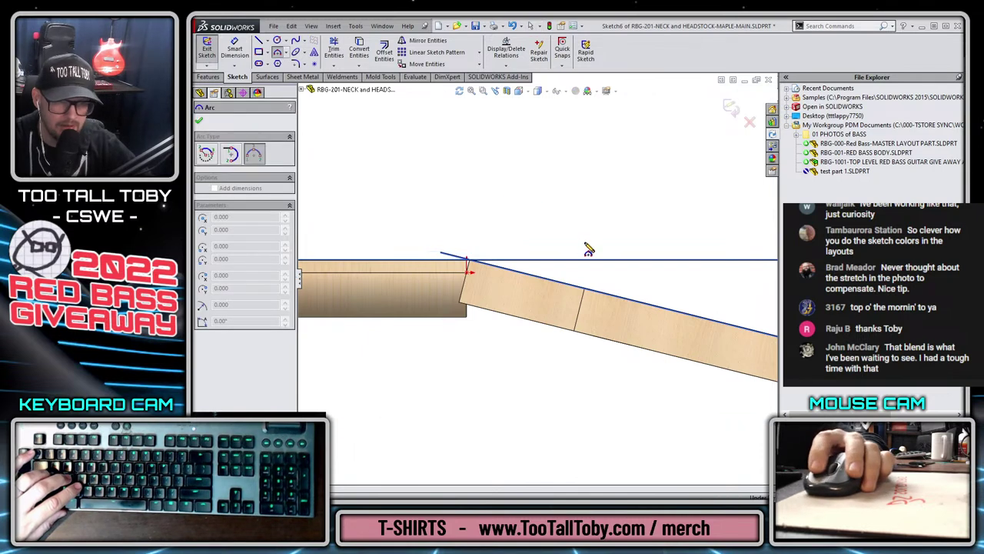
pyautogui.click(587, 246)
pyautogui.click(514, 399)
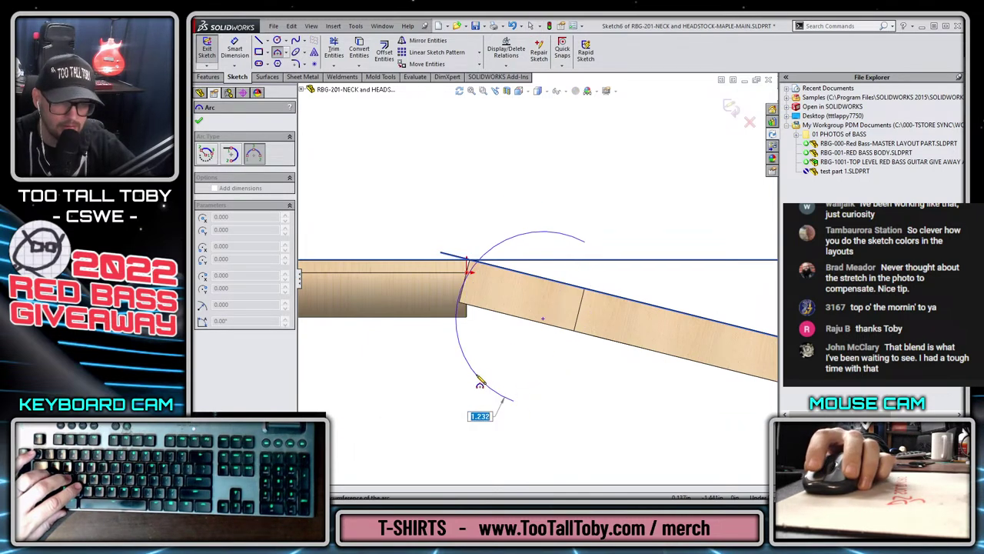
pyautogui.click(520, 362)
# - Cut-extrude the arc Through All - Both on the headstock body only, with the side flipped
pyautogui.press('s')
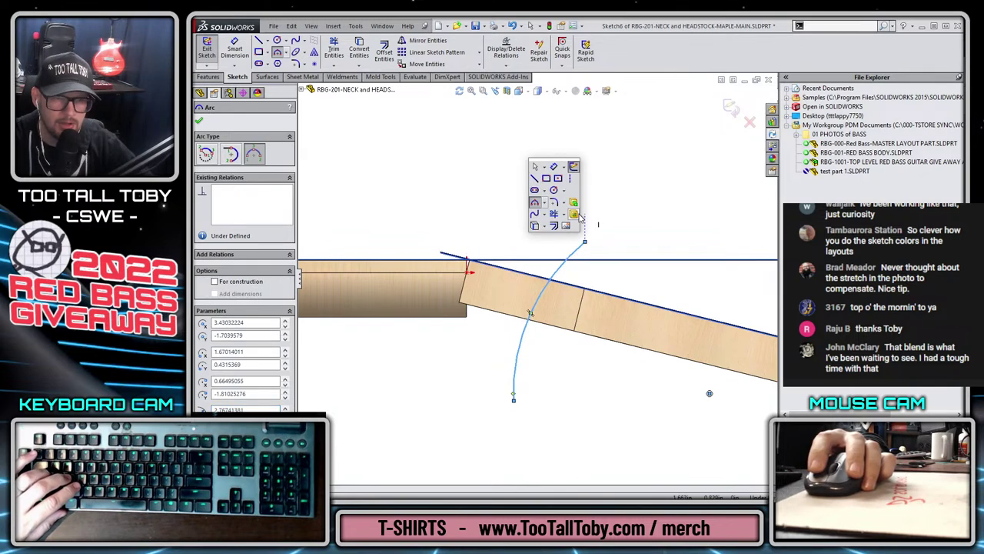
pyautogui.click(576, 214)
pyautogui.rightClick(545, 200)
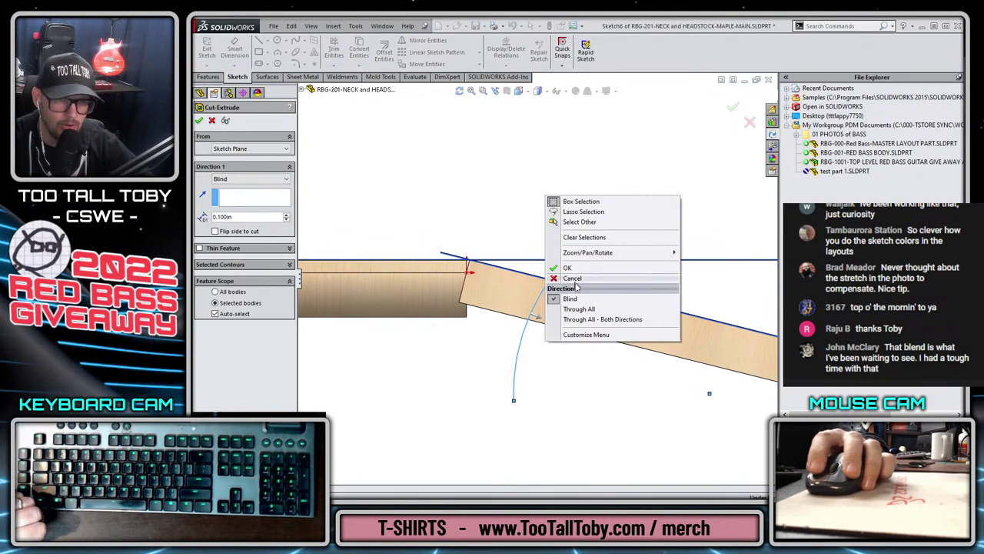
pyautogui.click(588, 319)
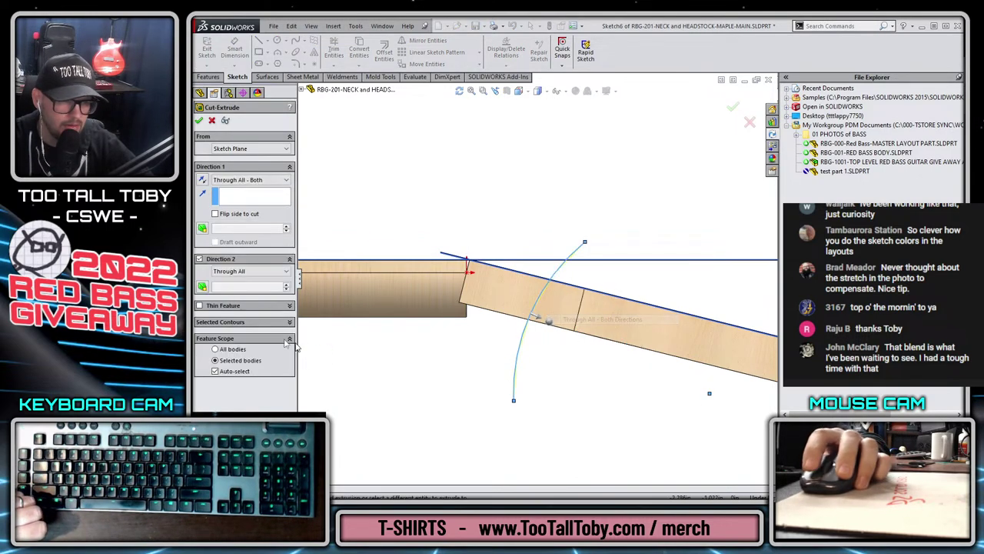
pyautogui.click(233, 372)
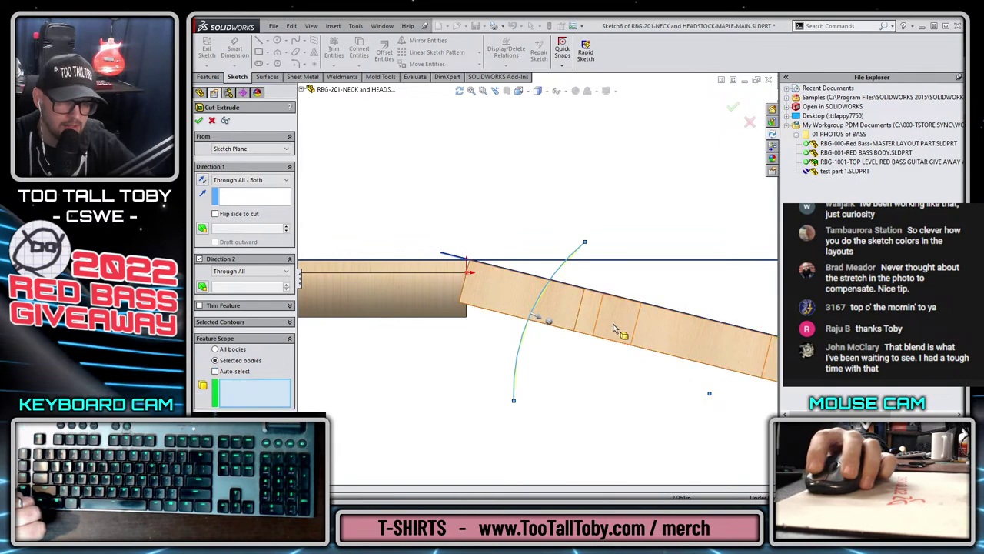
pyautogui.click(216, 214)
pyautogui.click(200, 122)
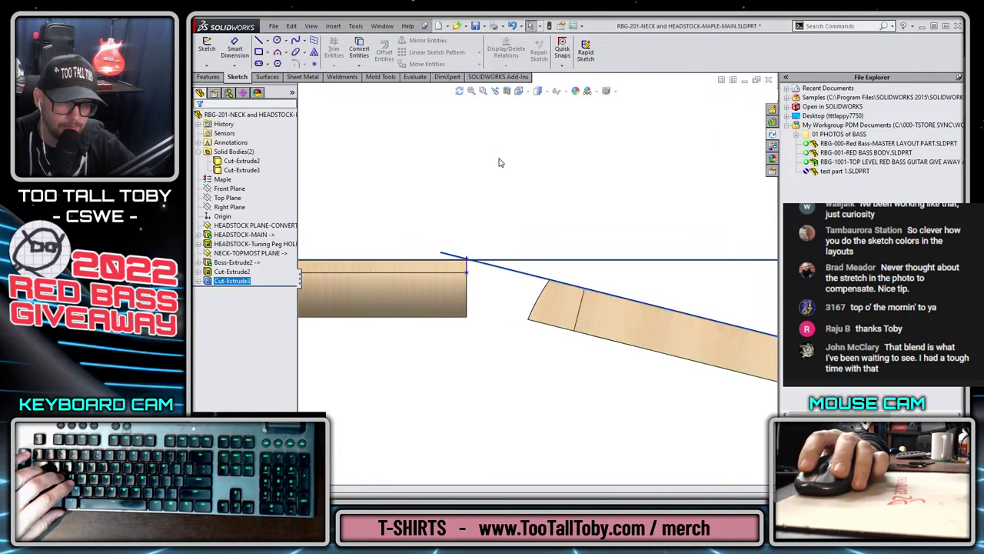
# - Start a loft with the neck's end face and the headstock face as profiles
pyautogui.moveTo(560, 234); pyautogui.dragTo(513, 236, button='middle')
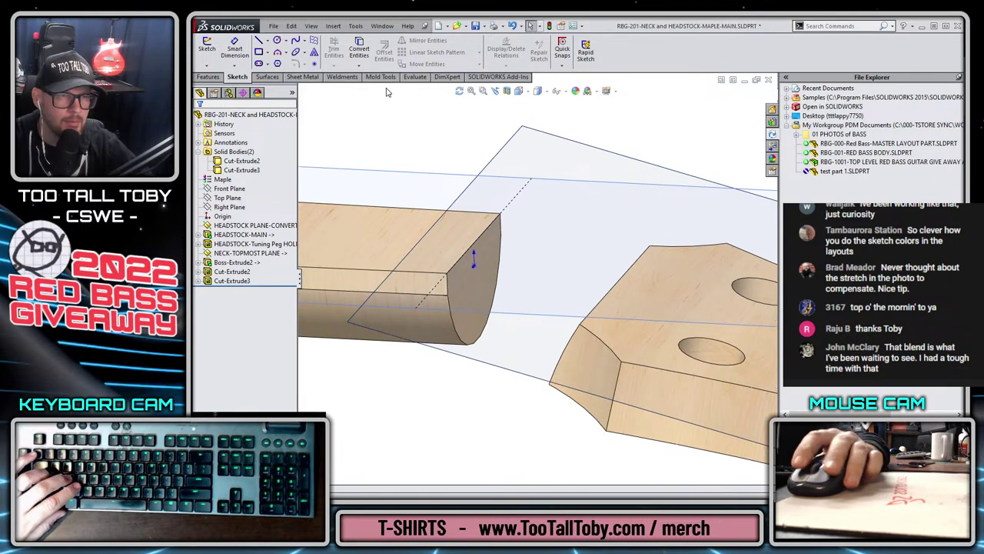
pyautogui.scroll(1, 282, 76)
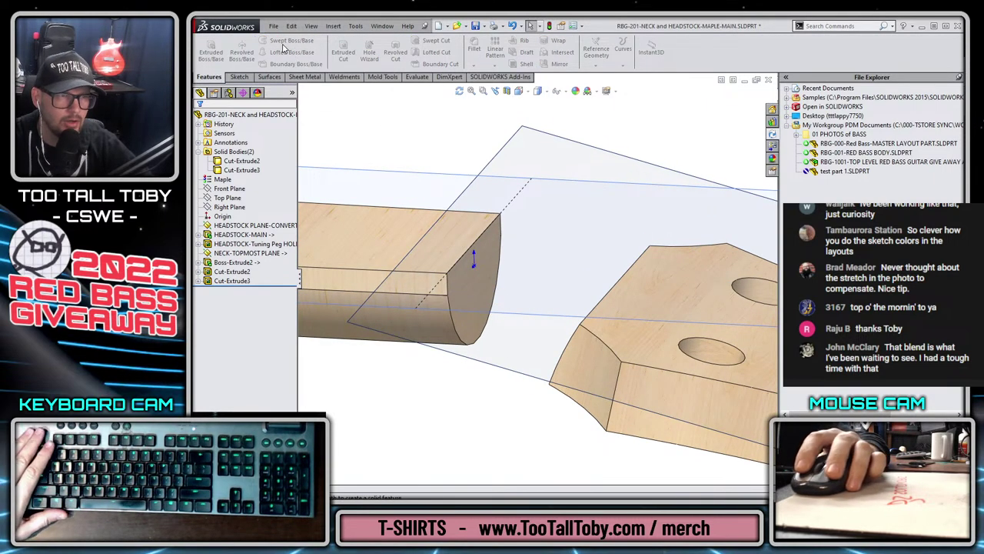
pyautogui.click(288, 54)
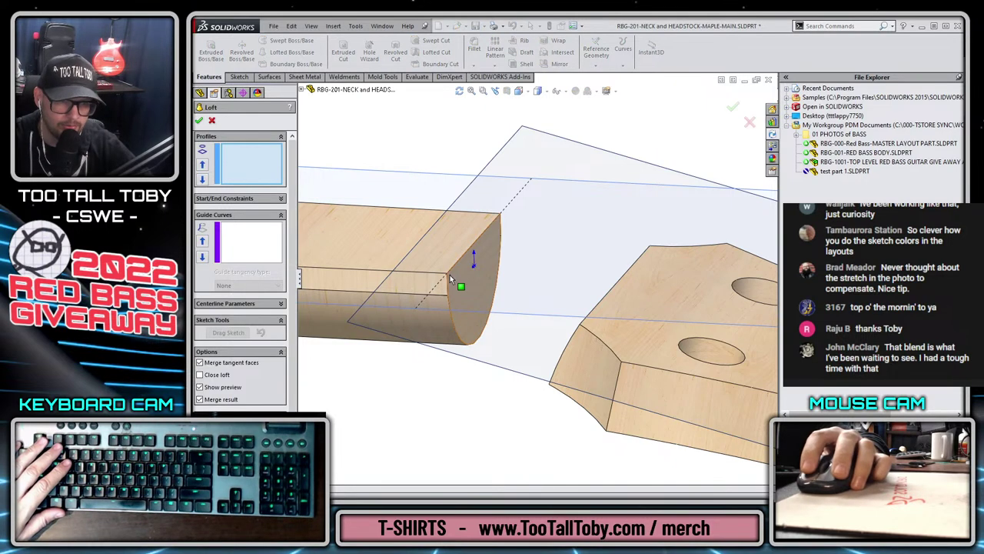
pyautogui.click(450, 275)
pyautogui.moveTo(593, 351)
pyautogui.mouseDown(button='middle')
pyautogui.moveTo(555, 315)
pyautogui.moveTo(539, 269)
pyautogui.moveTo(495, 215)
pyautogui.moveTo(507, 212)
pyautogui.moveTo(400, 300)
pyautogui.mouseUp(button='middle')
pyautogui.click(549, 297)
# - Try tangent start and end constraints with a 0.2 value, then clear both
pyautogui.click(240, 198)
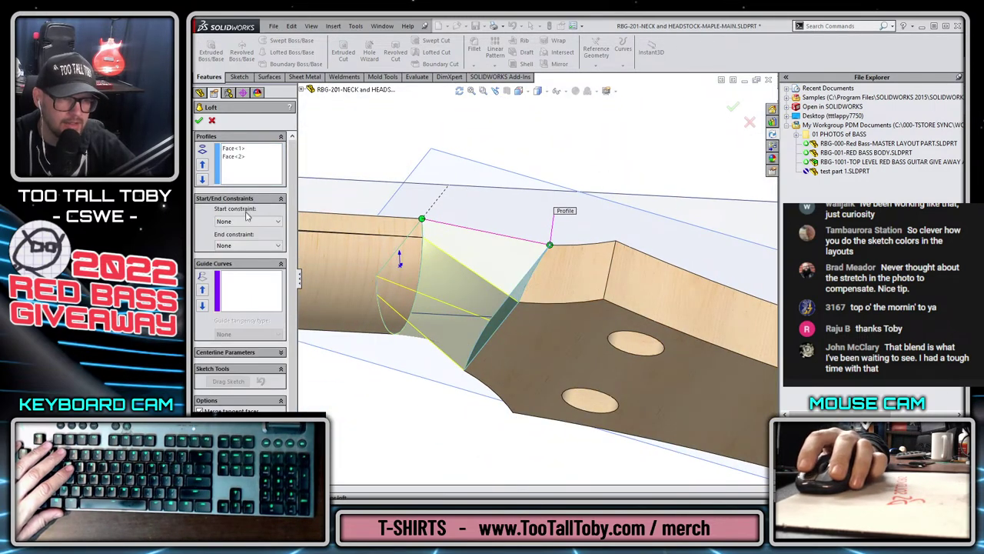
pyautogui.click(243, 222)
pyautogui.click(242, 250)
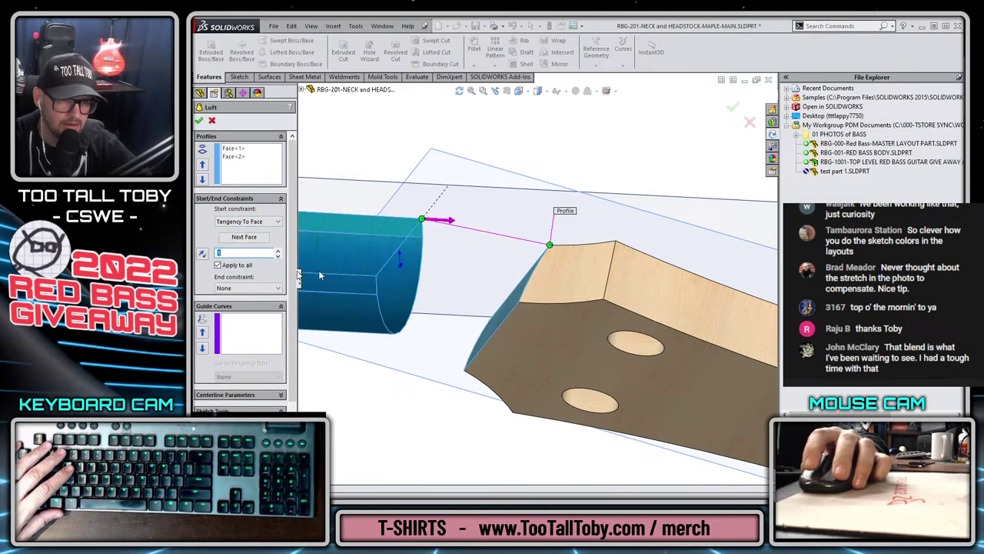
pyautogui.click(248, 288)
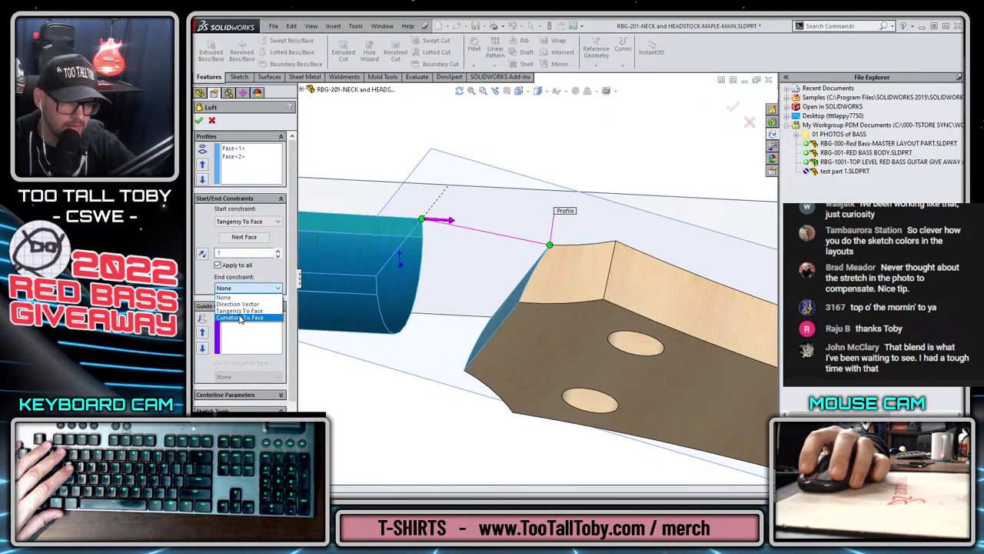
pyautogui.click(244, 311)
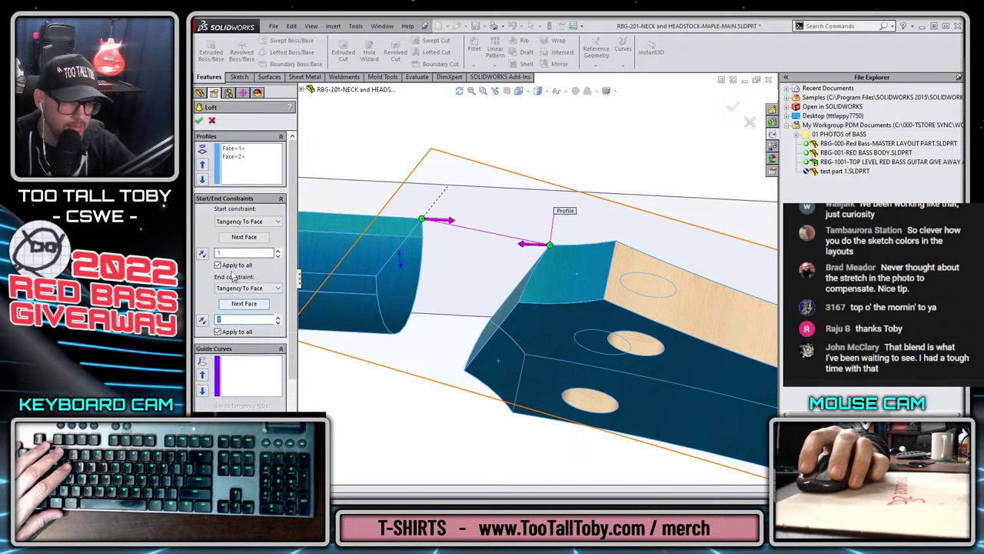
pyautogui.write('0.2')
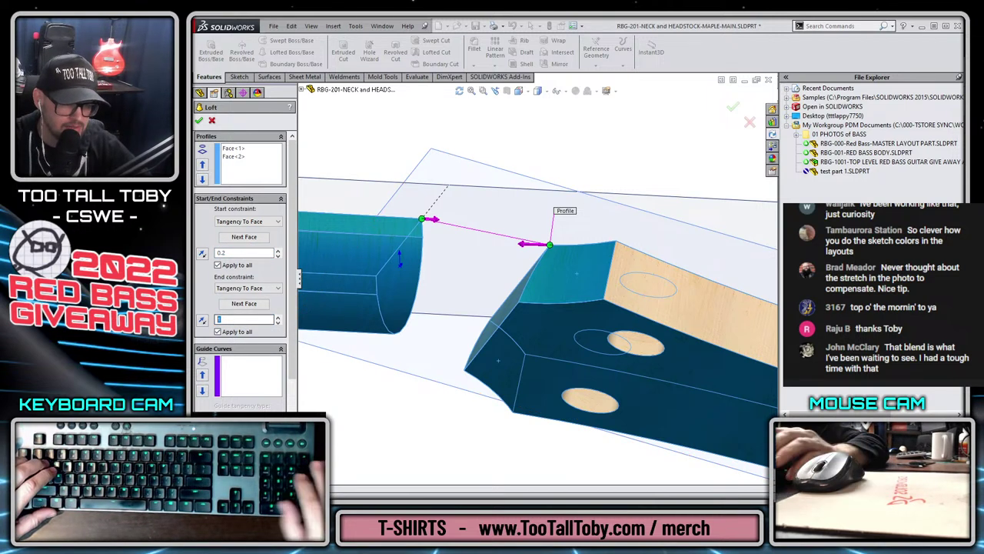
pyautogui.scroll(-2, 500, 253)
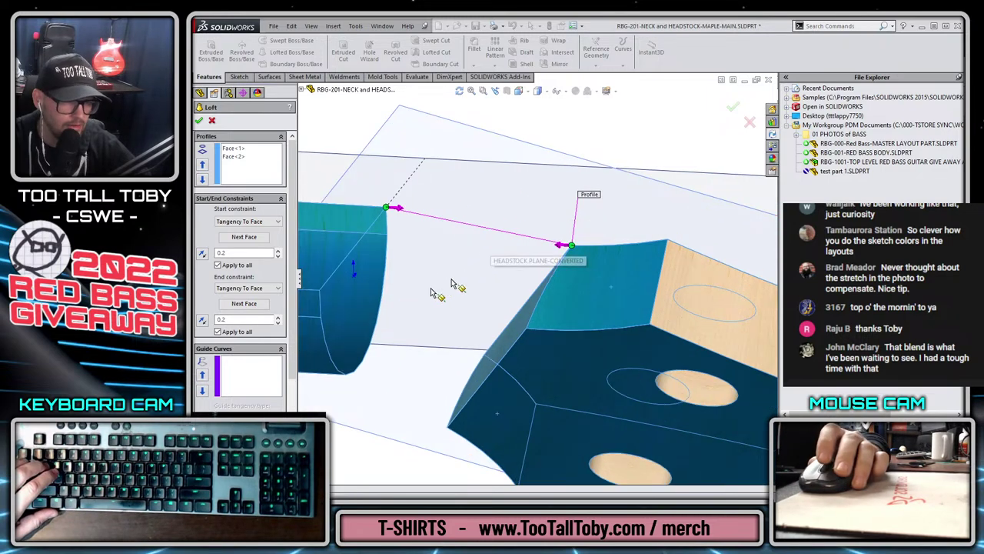
pyautogui.scroll(1, 452, 285)
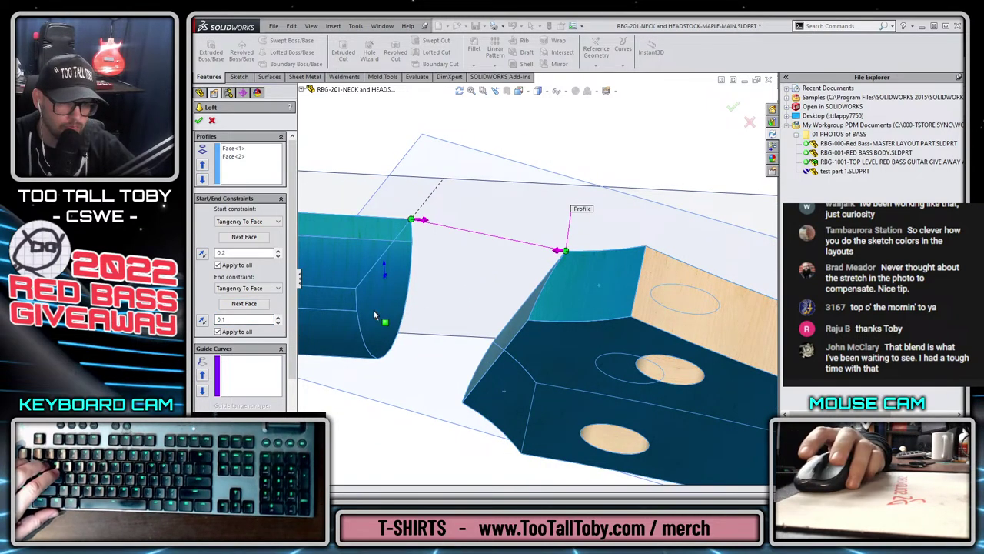
pyautogui.click(248, 288)
pyautogui.click(242, 298)
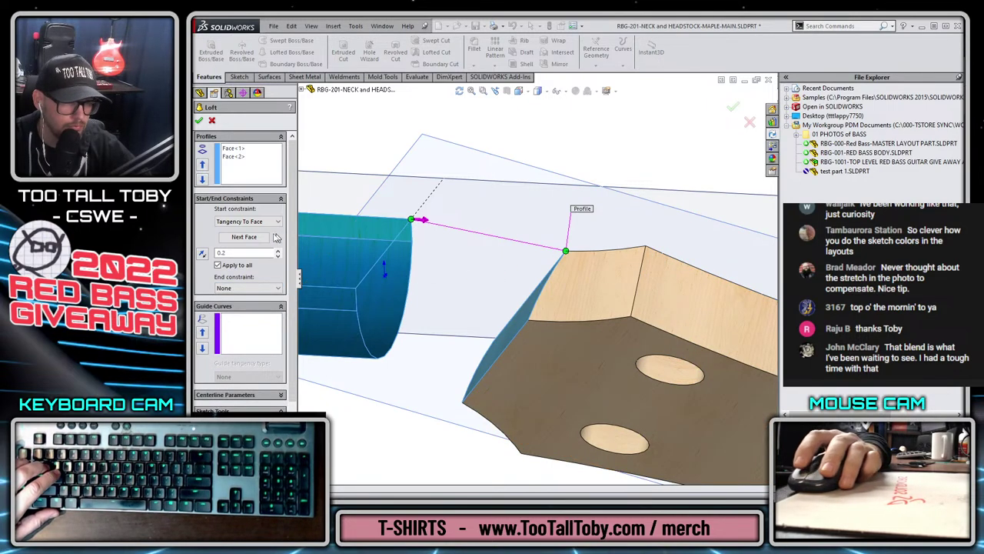
pyautogui.click(248, 221)
pyautogui.click(235, 231)
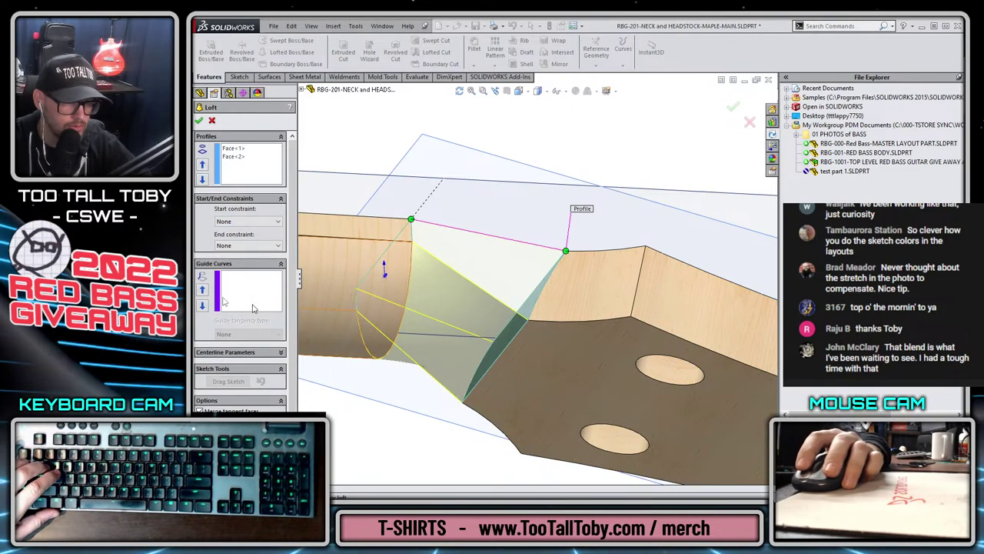
# - Set only the end constraint to tangent to the headstock face and accept the loft
pyautogui.moveTo(431, 331); pyautogui.dragTo(602, 326, button='middle')
pyautogui.moveTo(499, 266); pyautogui.dragTo(502, 280, button='middle')
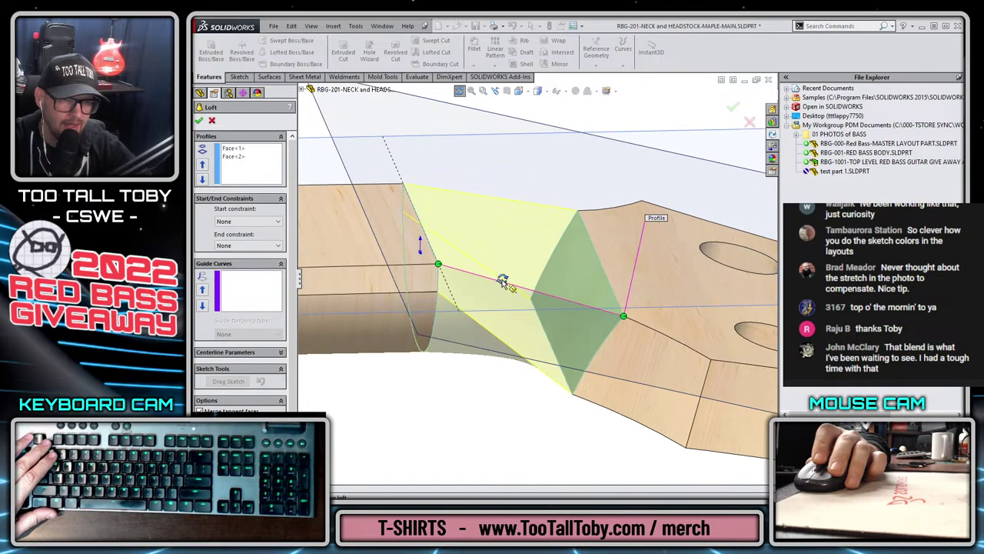
pyautogui.moveTo(556, 318); pyautogui.dragTo(285, 302, button='middle')
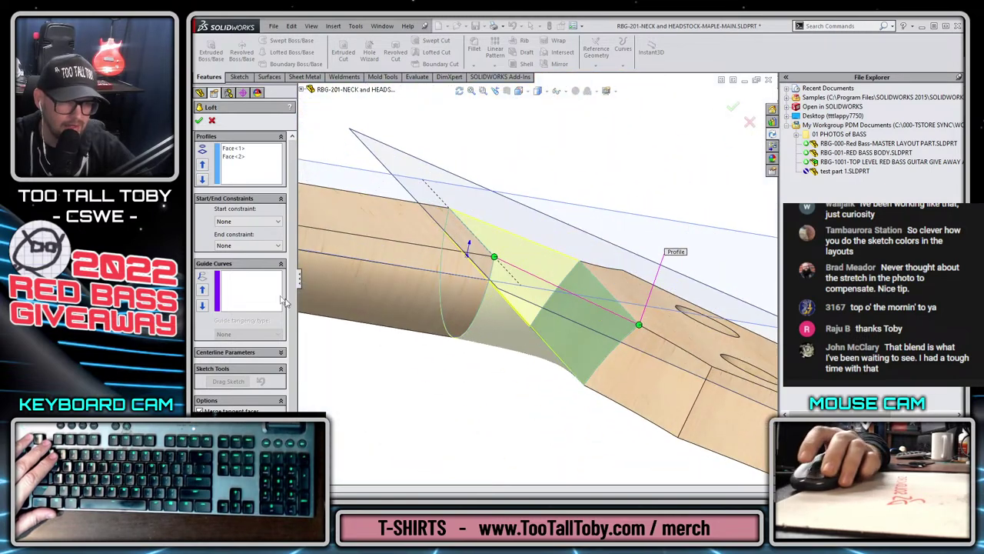
pyautogui.click(252, 246)
pyautogui.click(246, 268)
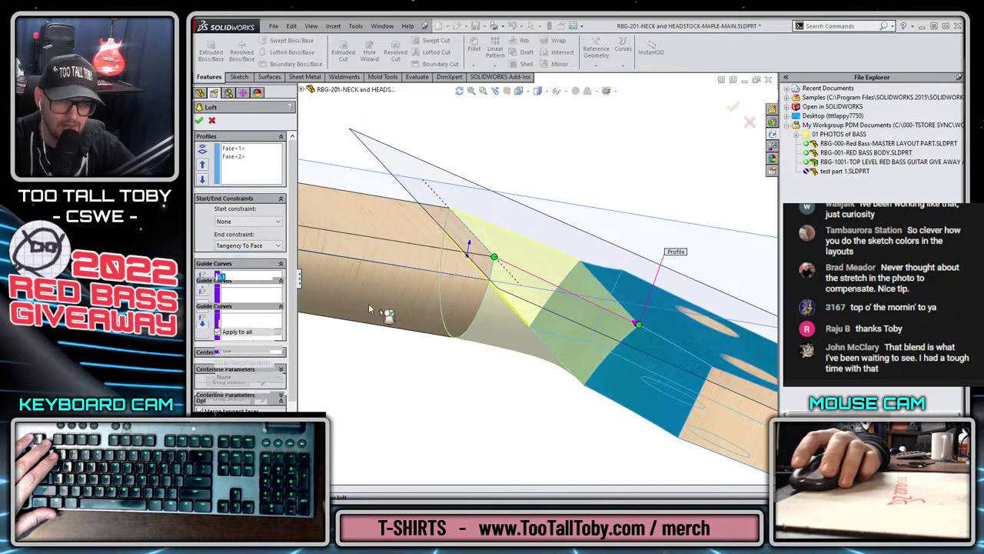
pyautogui.moveTo(577, 397); pyautogui.dragTo(283, 327, button='middle')
pyautogui.moveTo(539, 331); pyautogui.dragTo(477, 280, button='middle')
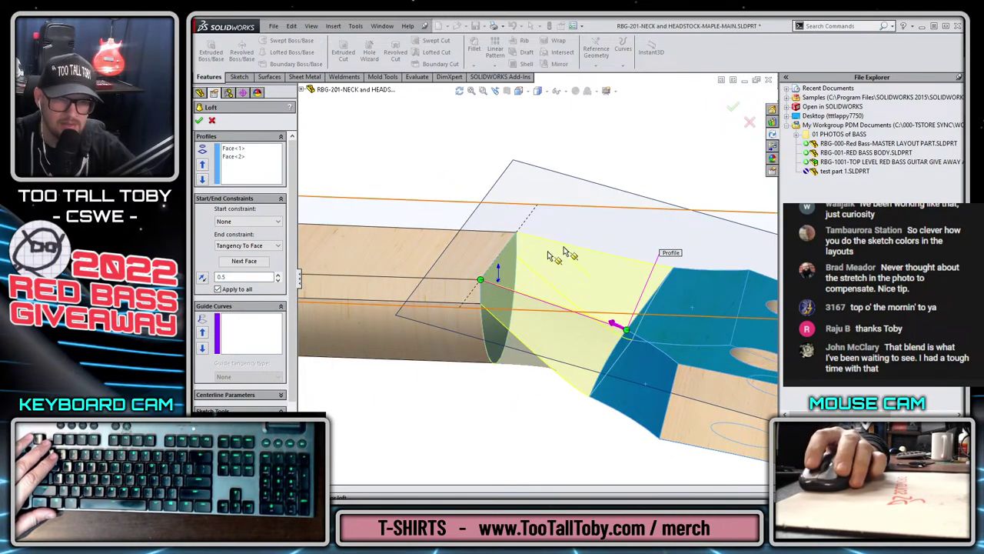
pyautogui.click(732, 108)
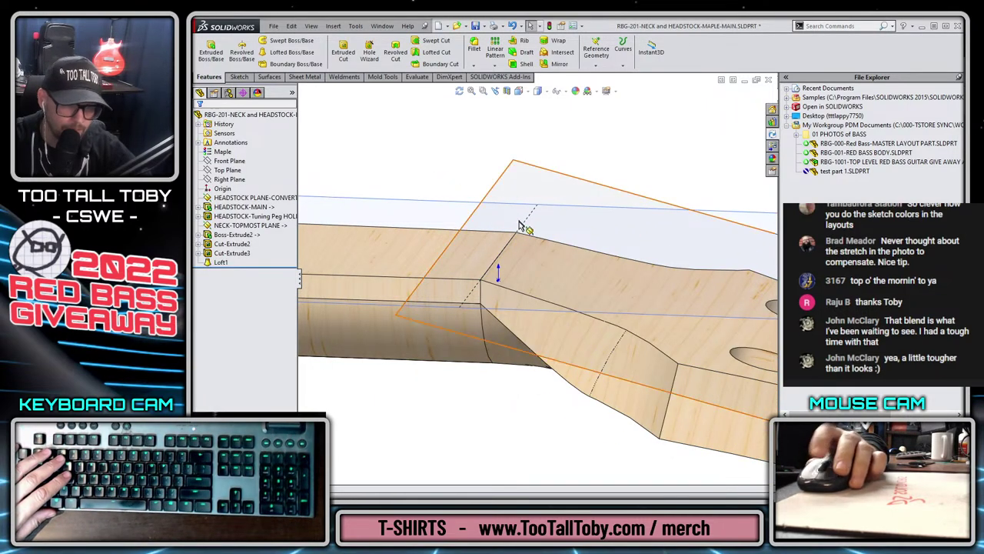
# - Inspect the finished loft from head-on, side and perspective views
pyautogui.moveTo(523, 222); pyautogui.dragTo(580, 310, button='middle')
pyautogui.hotkey('ctrl', '1')
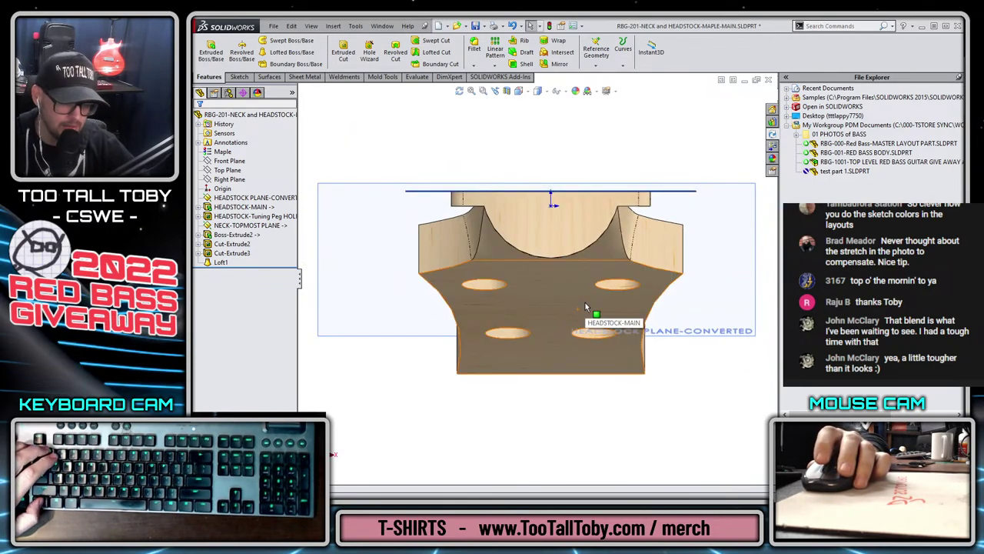
pyautogui.press('f')
pyautogui.hotkey('ctrl', '3')
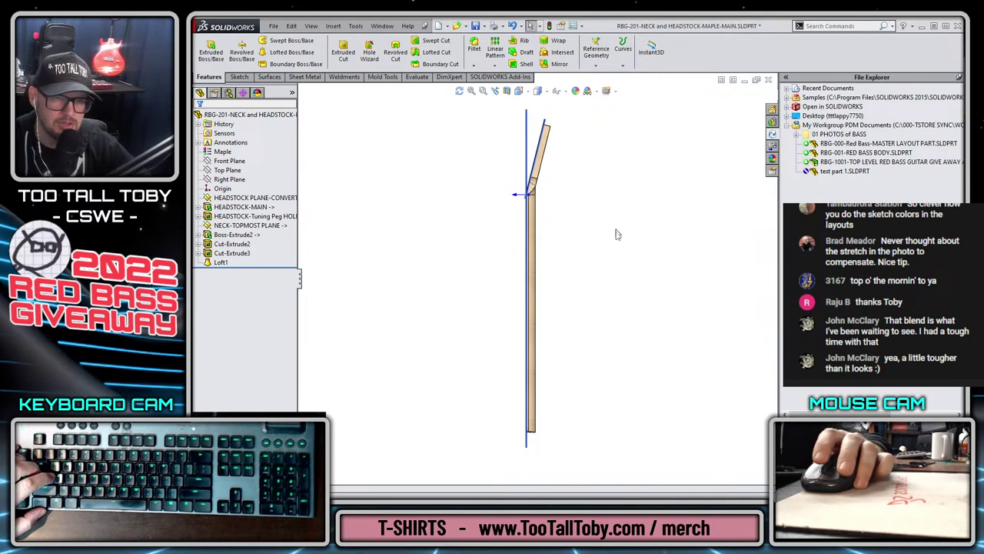
pyautogui.moveTo(597, 248); pyautogui.dragTo(536, 392, button='middle')
pyautogui.scroll(-3, 537, 317)
pyautogui.click(507, 332)
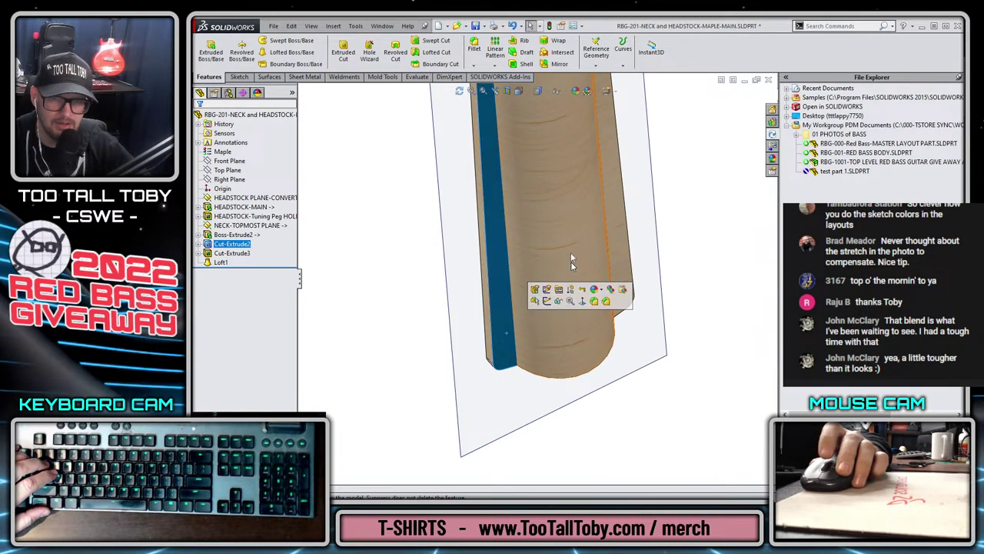
pyautogui.scroll(8, 570, 252)
pyautogui.moveTo(550, 192); pyautogui.dragTo(501, 395, button='middle')
pyautogui.click(484, 384)
pyautogui.scroll(-3, 506, 406)
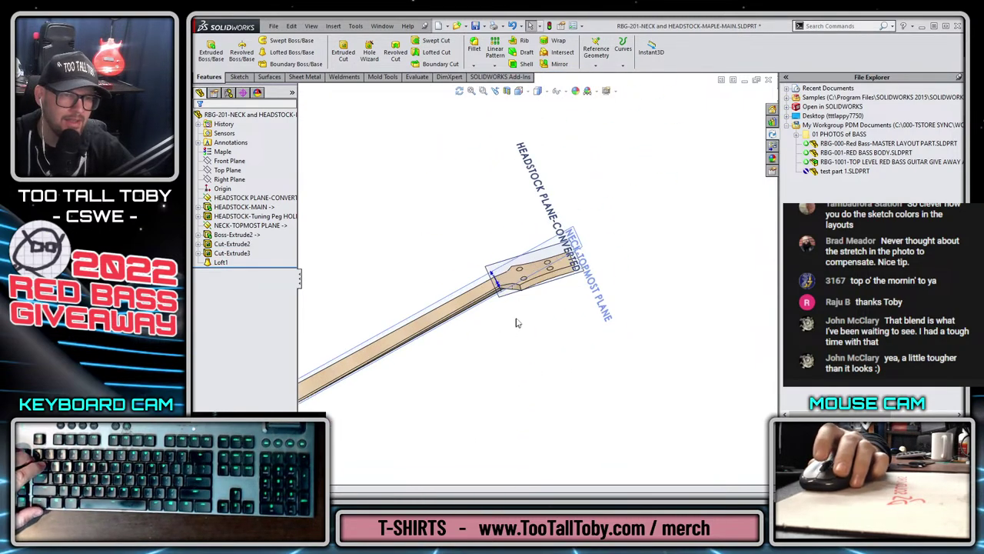
# - Hide the HEADSTOCK PLANE-CONVERTED and NECK-TOPMOST PLANE reference planes
pyautogui.click(511, 281)
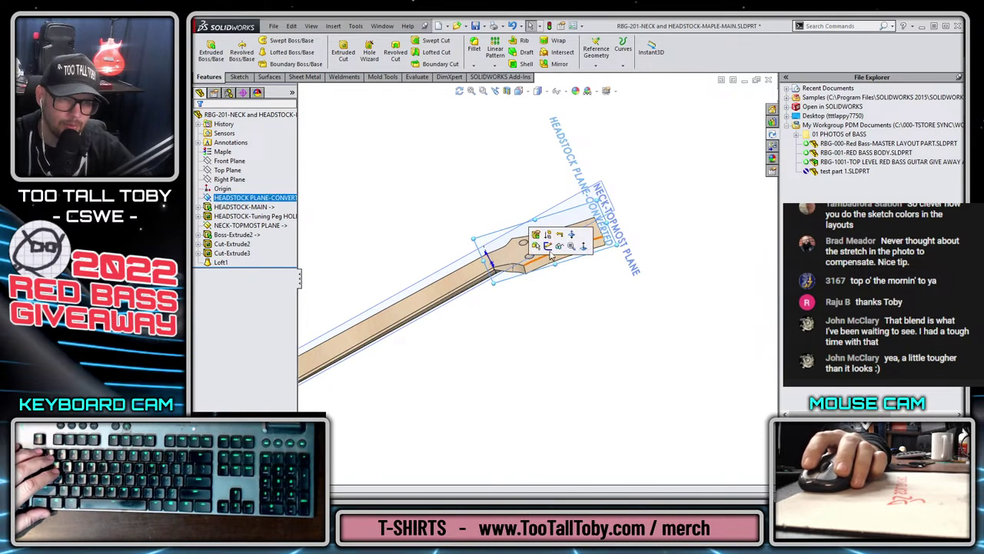
pyautogui.click(559, 246)
pyautogui.click(601, 190)
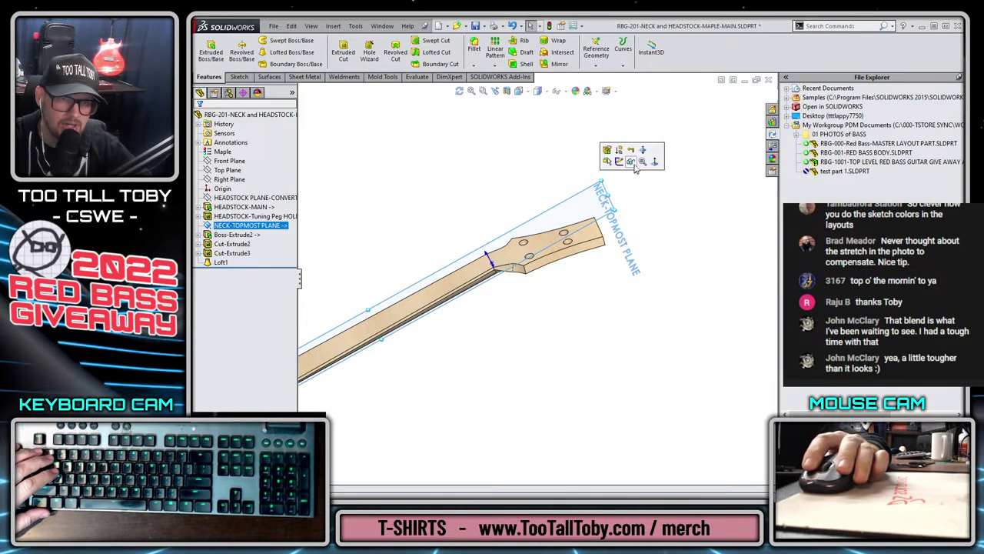
pyautogui.click(631, 162)
pyautogui.moveTo(514, 180); pyautogui.dragTo(474, 225, button='middle')
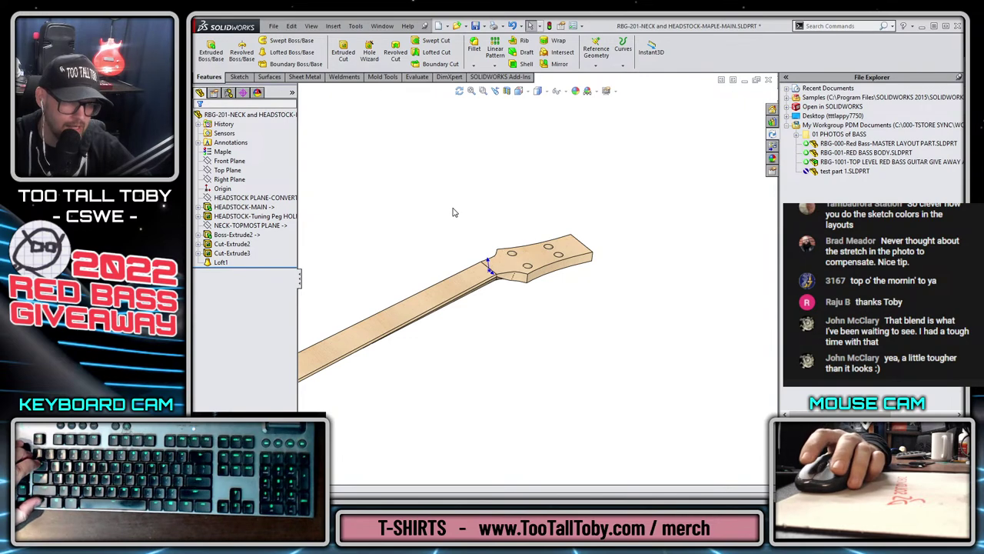
# - Switch to the bass assembly and exit Edit Component to show the finished neck
pyautogui.hotkey('ctrl', 'Tab')
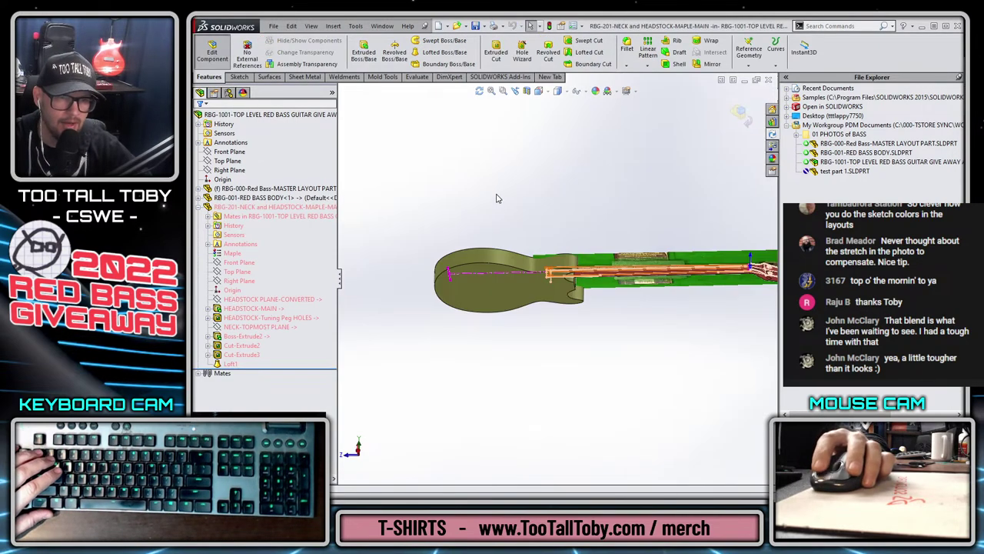
pyautogui.scroll(3, 553, 277)
pyautogui.moveTo(553, 277); pyautogui.dragTo(654, 231, button='middle')
pyautogui.scroll(-4, 692, 243)
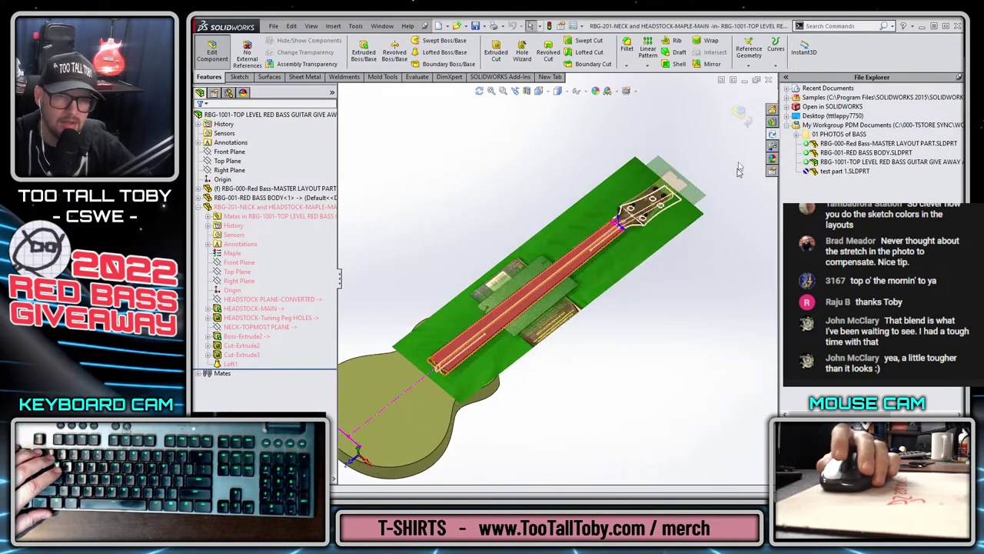
pyautogui.click(740, 113)
pyautogui.scroll(2, 692, 231)
pyautogui.scroll(-3, 704, 315)
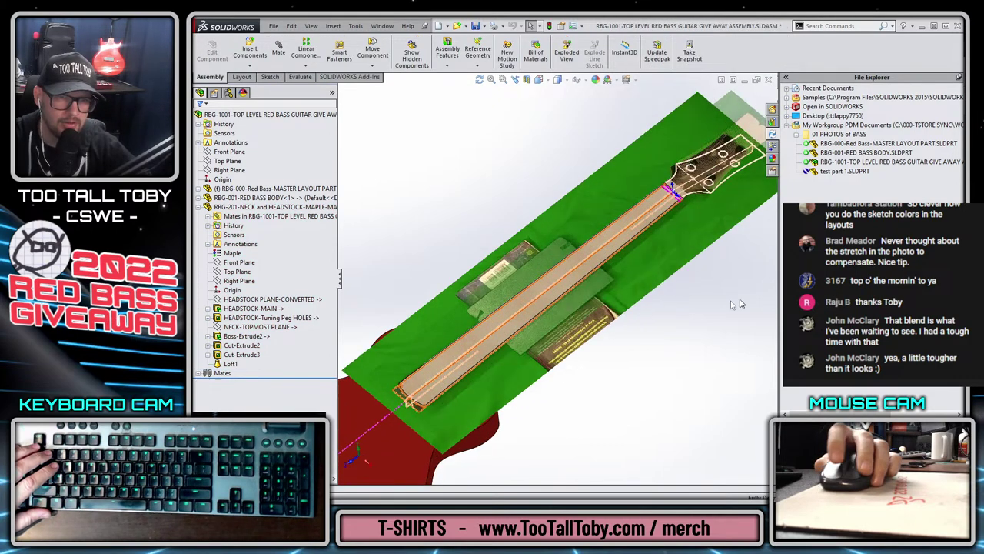
pyautogui.scroll(2, 650, 321)
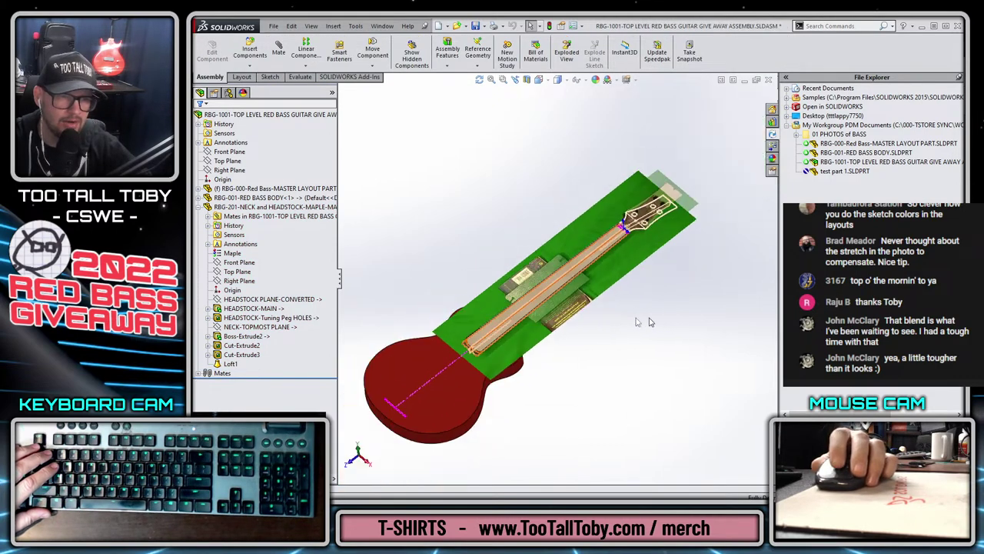
# - Hide the RBG-000 MASTER LAYOUT PART component and reselect it in the tree
pyautogui.click(227, 209)
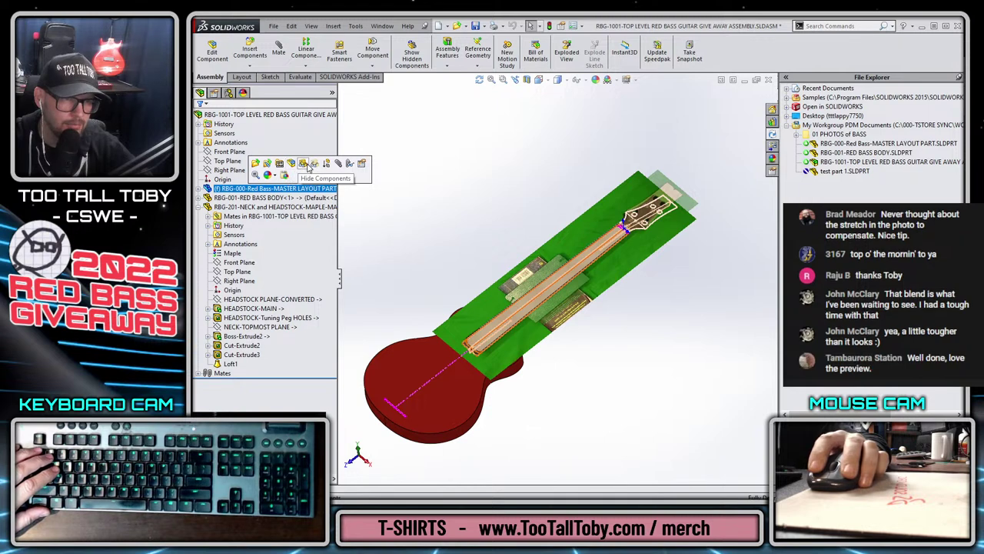
pyautogui.click(288, 162)
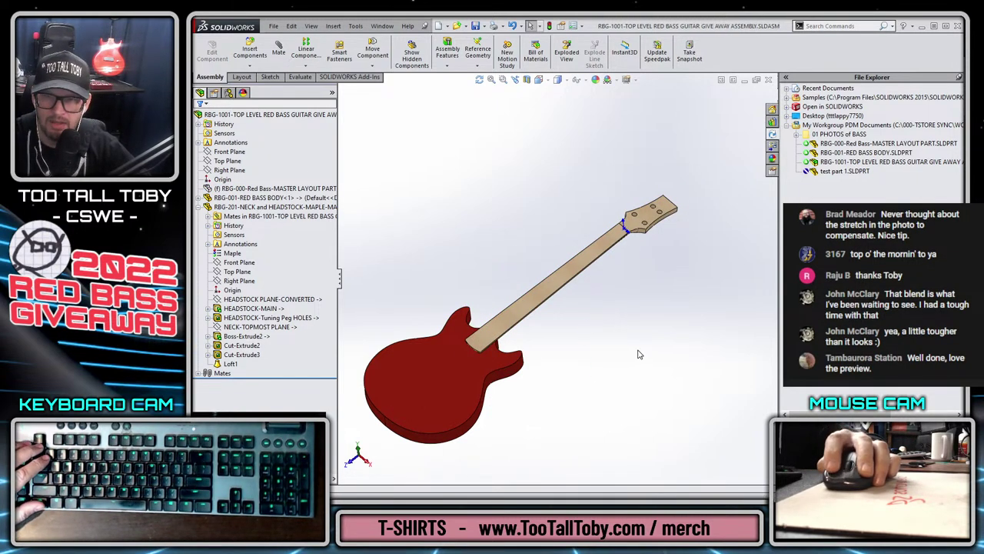
pyautogui.scroll(-2, 516, 402)
pyautogui.scroll(-2, 444, 256)
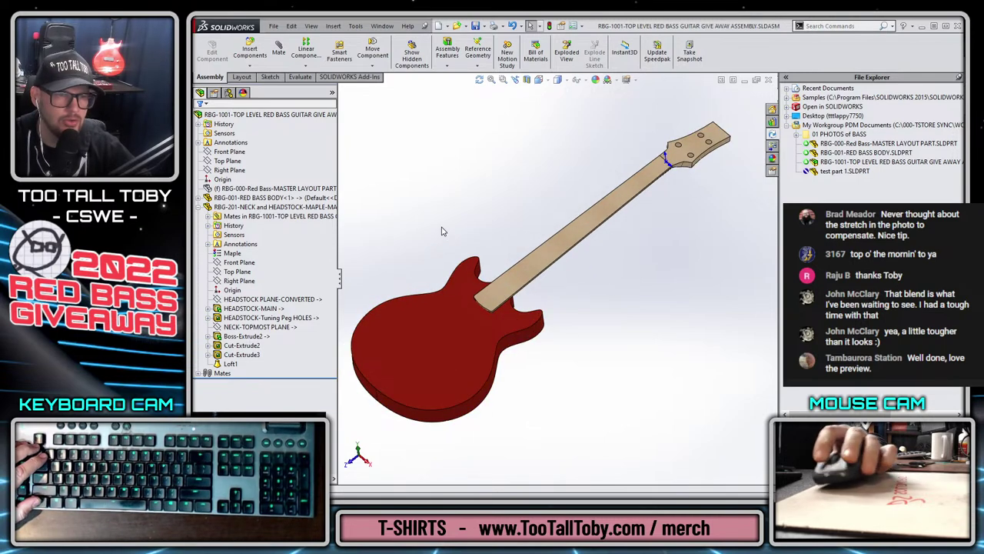
pyautogui.scroll(-3, 492, 304)
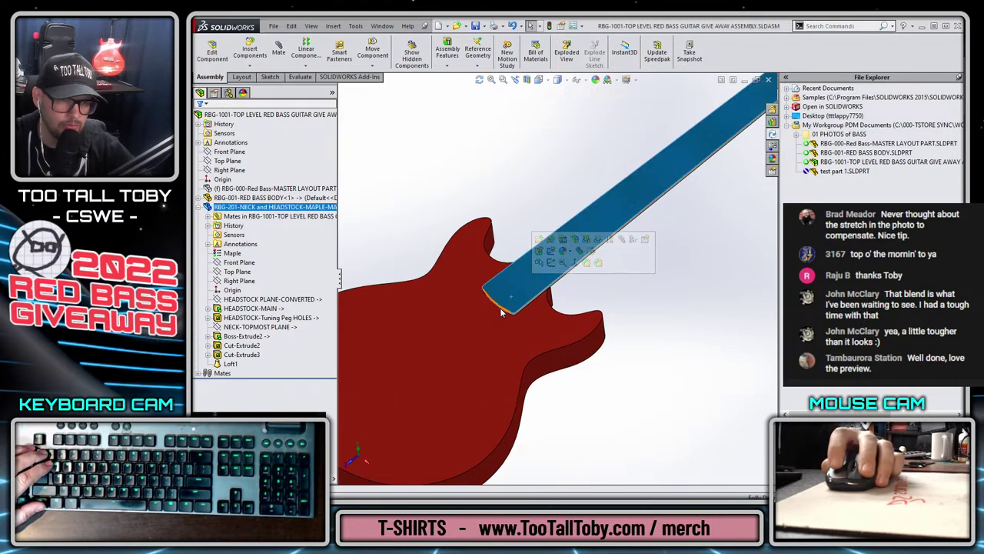
pyautogui.click(493, 321)
pyautogui.click(558, 376)
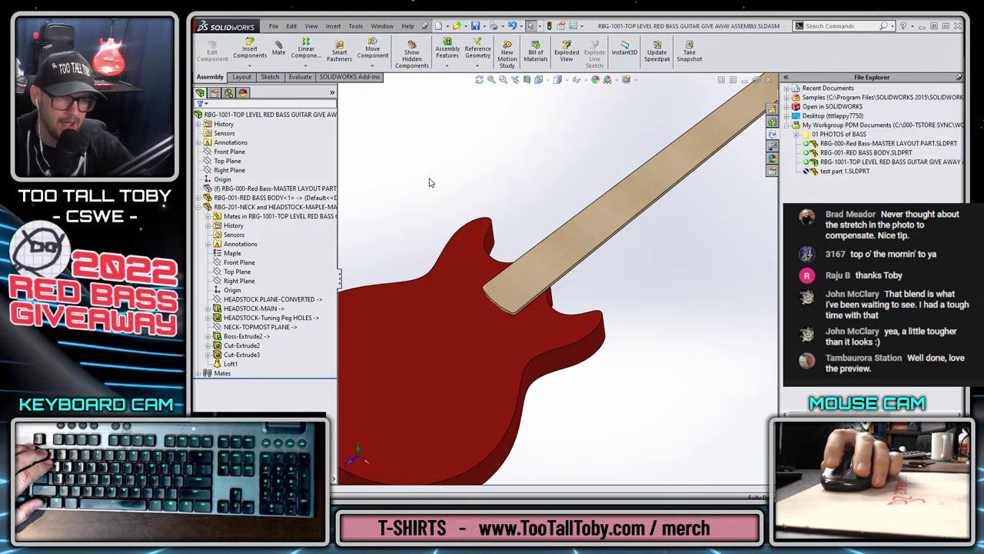
pyautogui.click(285, 190)
# - Open the master layout part and show the LAYOUT-Master-BASS BODY sketch
pyautogui.click(292, 162)
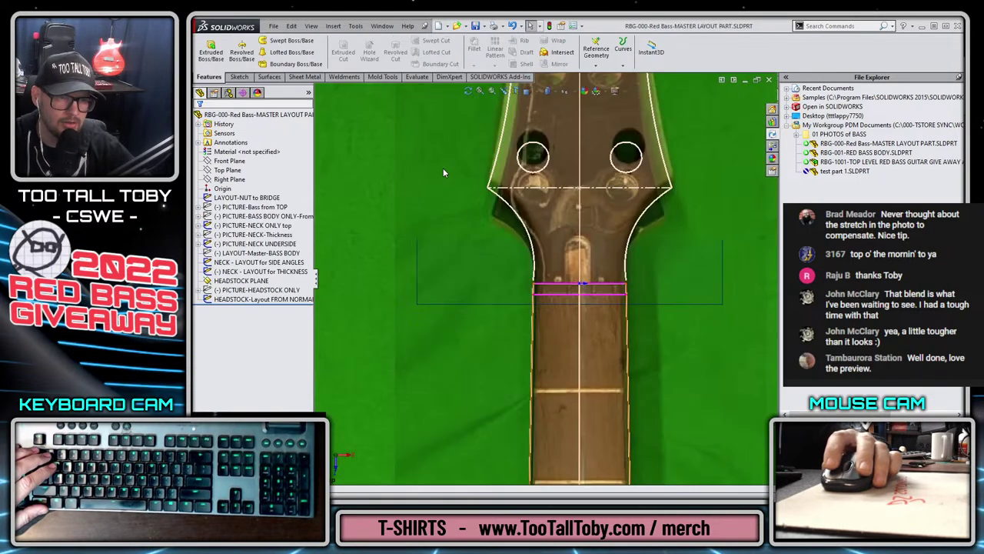
pyautogui.press('f')
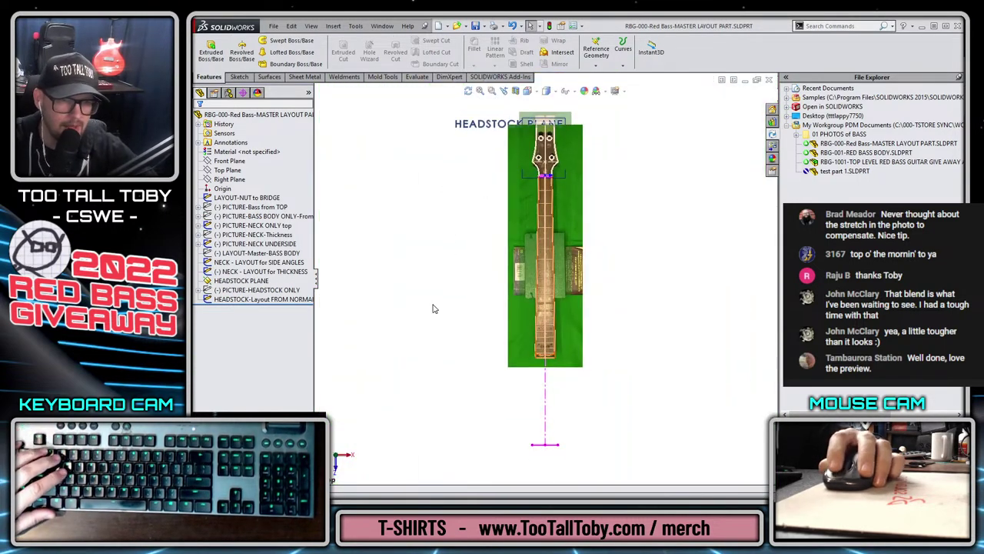
pyautogui.click(263, 225)
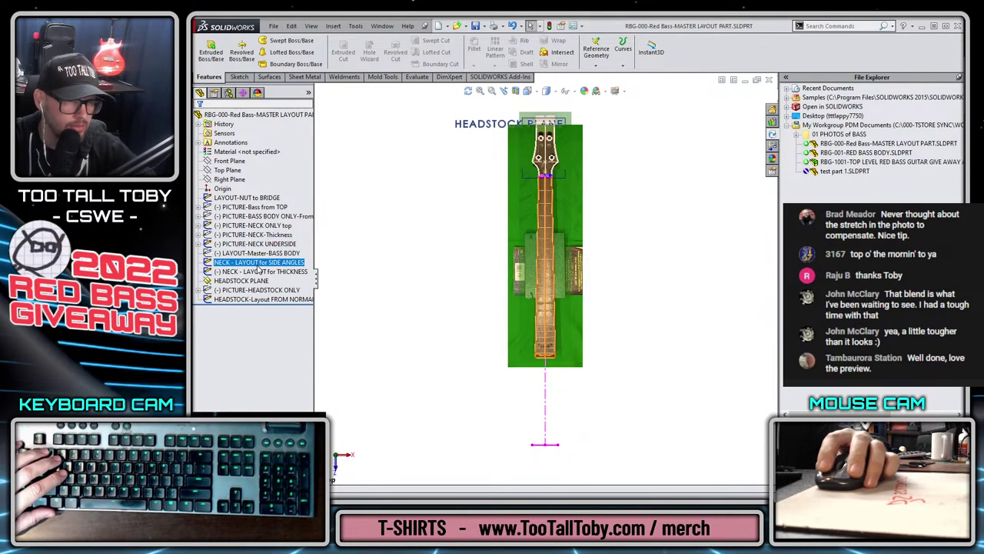
pyautogui.click(253, 253)
pyautogui.click(269, 254)
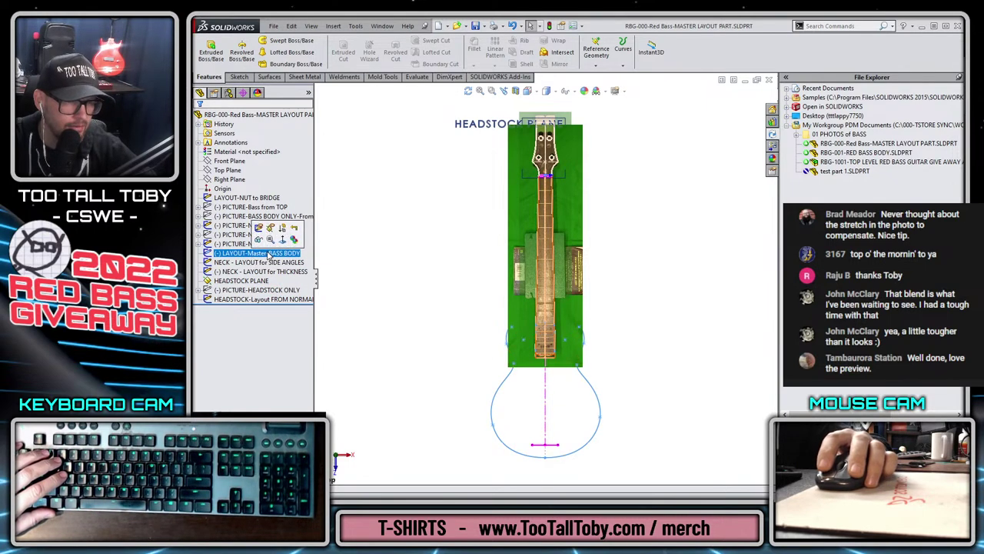
pyautogui.click(259, 240)
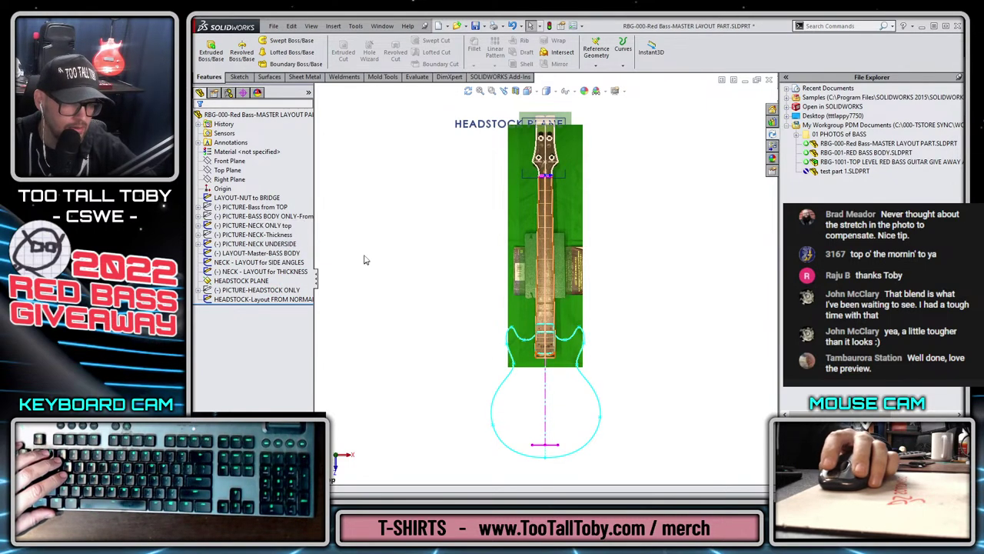
# - Start editing the LAYOUT-Master-BASS BODY sketch
pyautogui.keyDown('ctrl'); pyautogui.click(244, 272); pyautogui.keyUp('ctrl')
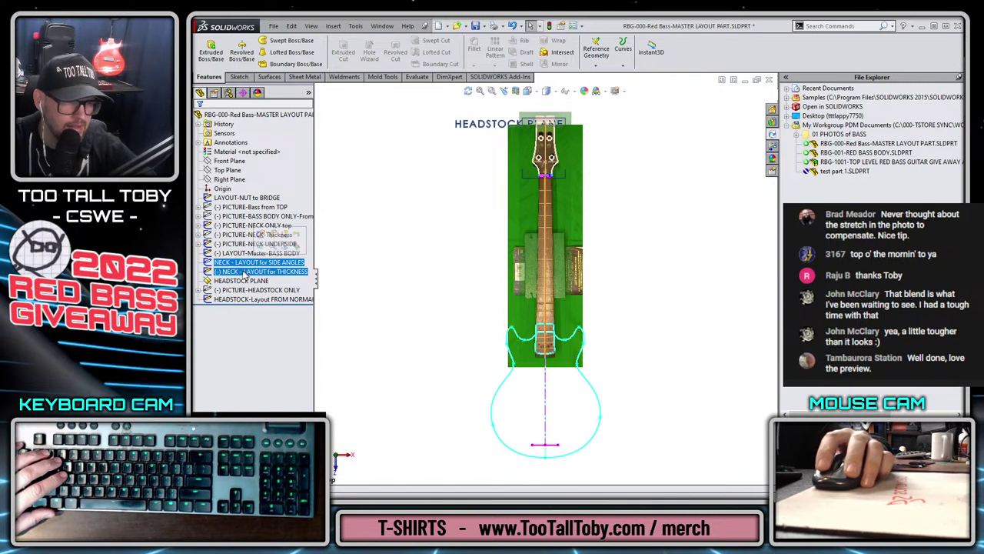
pyautogui.keyDown('ctrl'); pyautogui.click(226, 272); pyautogui.keyUp('ctrl')
pyautogui.keyDown('ctrl'); pyautogui.click(237, 254); pyautogui.keyUp('ctrl')
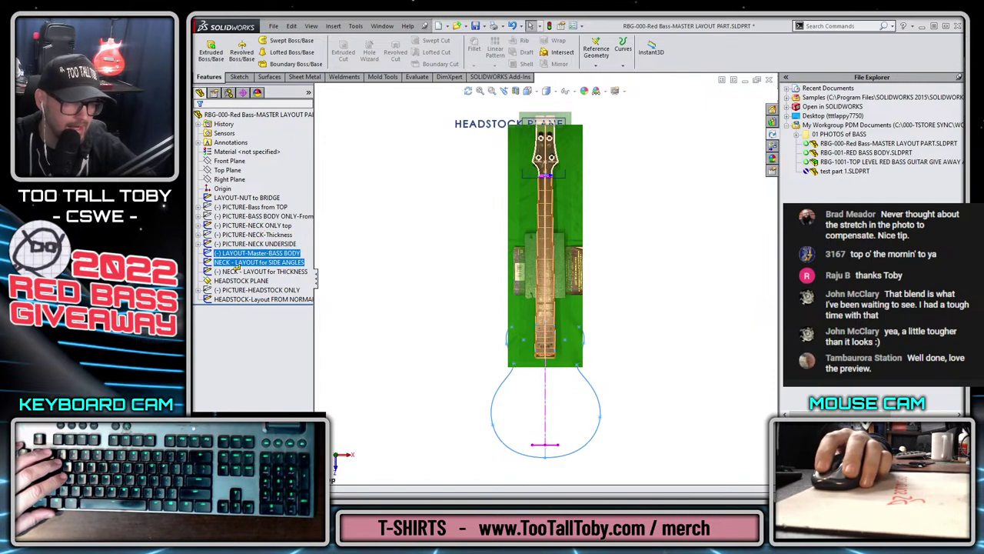
pyautogui.click(265, 273)
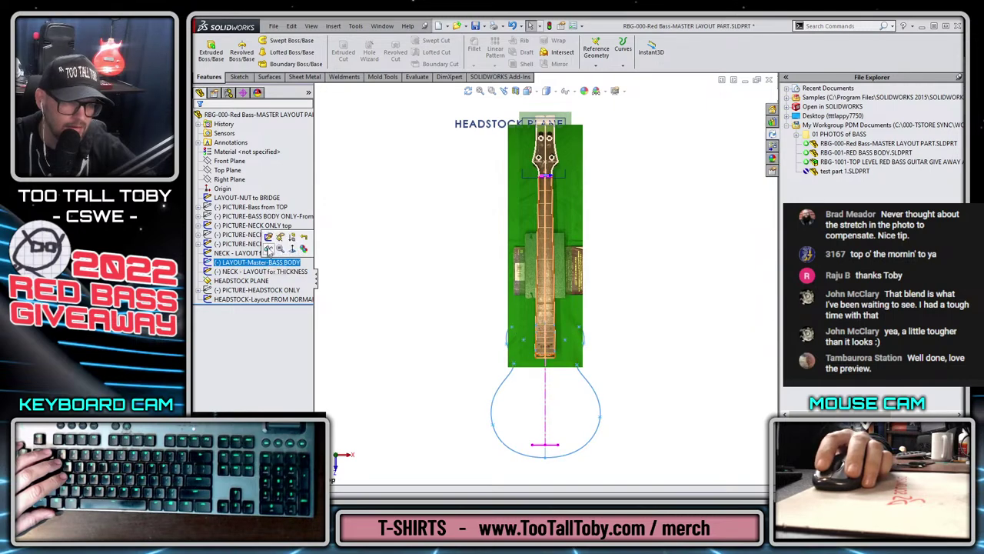
pyautogui.click(267, 251)
# - Start a Smart Dimension on the neck's top line
pyautogui.scroll(-2, 538, 322)
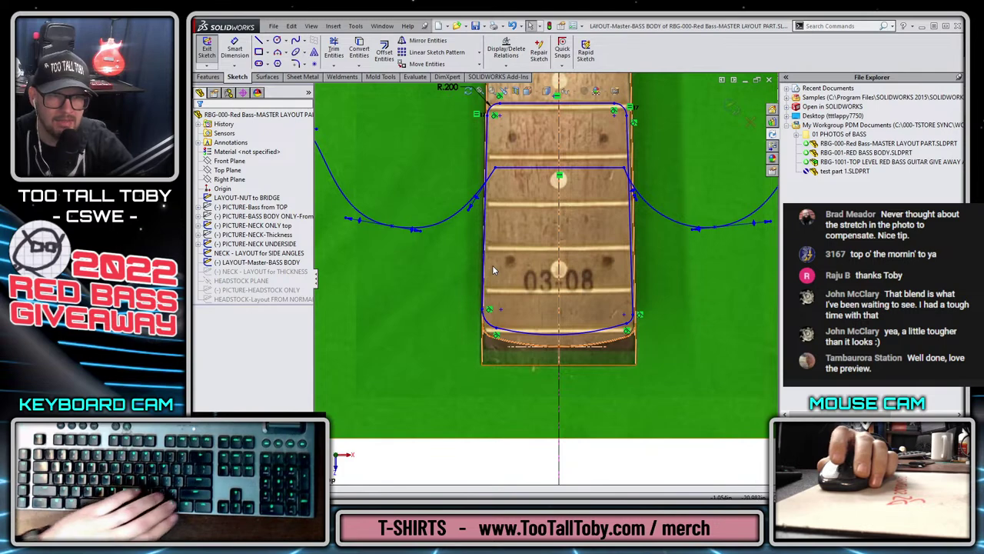
pyautogui.scroll(-1, 485, 126)
pyautogui.scroll(-2, 485, 126)
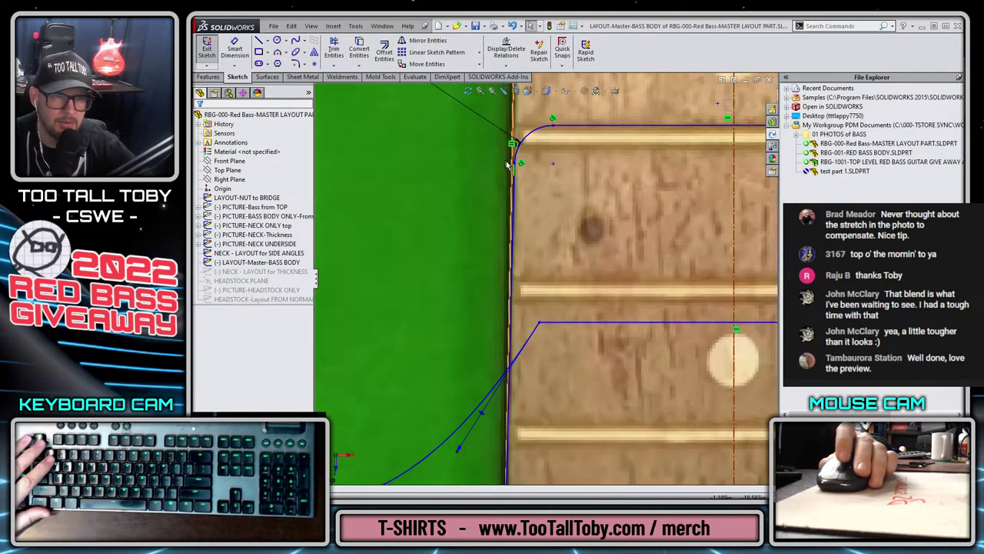
pyautogui.scroll(5, 515, 178)
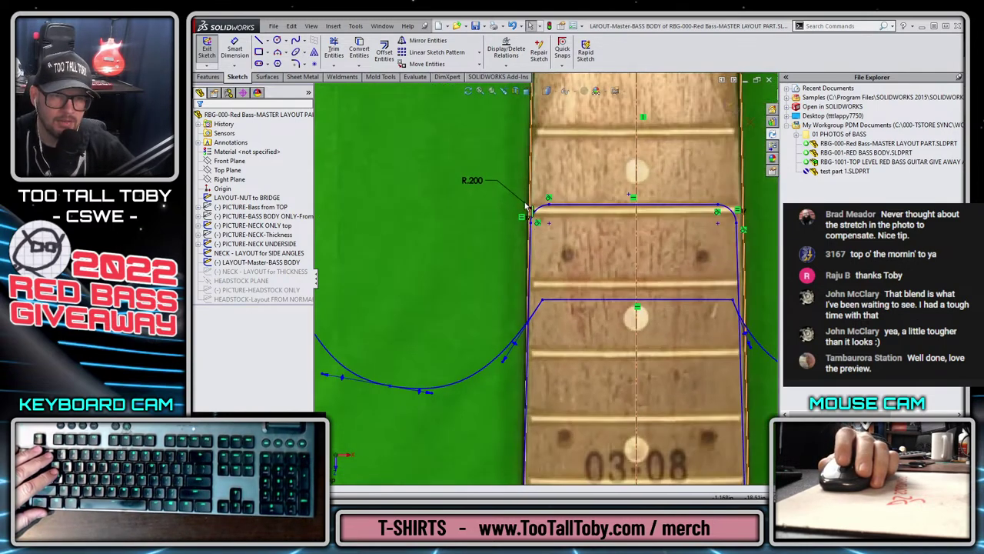
pyautogui.press('s')
pyautogui.click(613, 242)
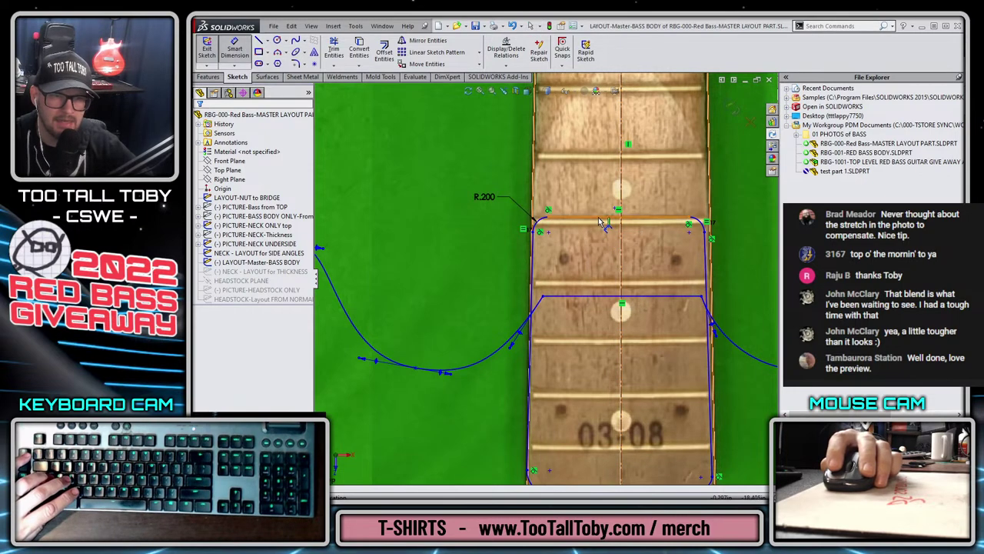
pyautogui.click(599, 221)
pyautogui.scroll(6, 599, 221)
pyautogui.scroll(-3, 555, 130)
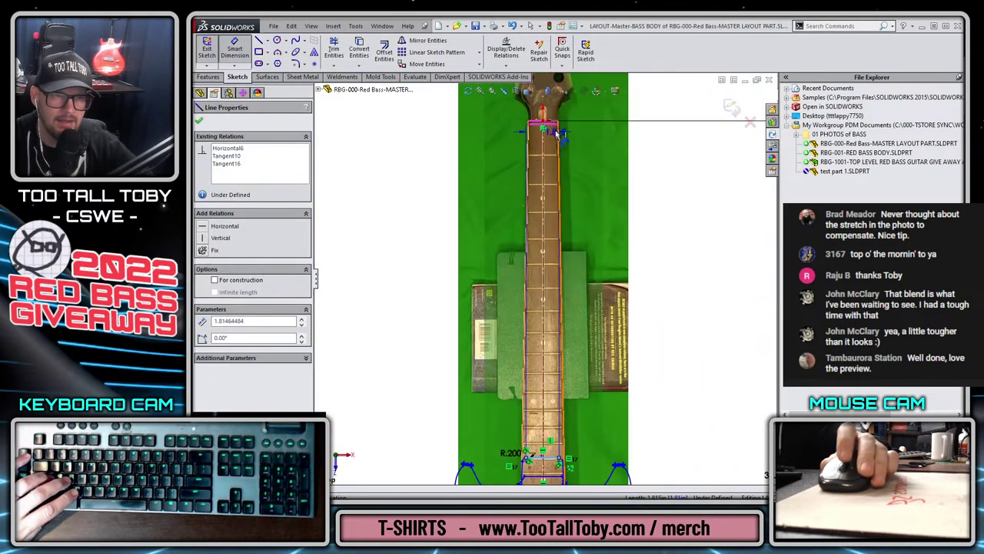
pyautogui.scroll(-5, 555, 130)
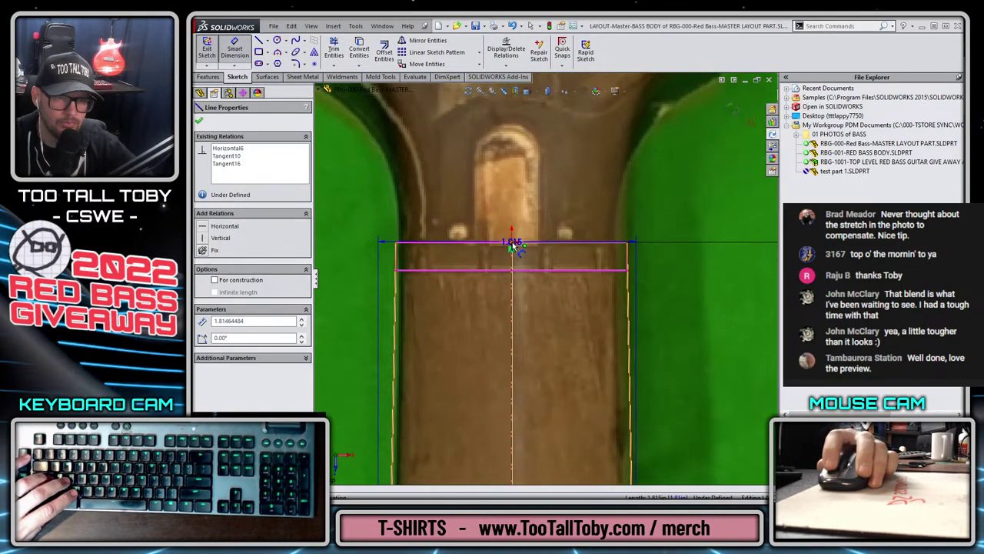
pyautogui.scroll(5, 511, 244)
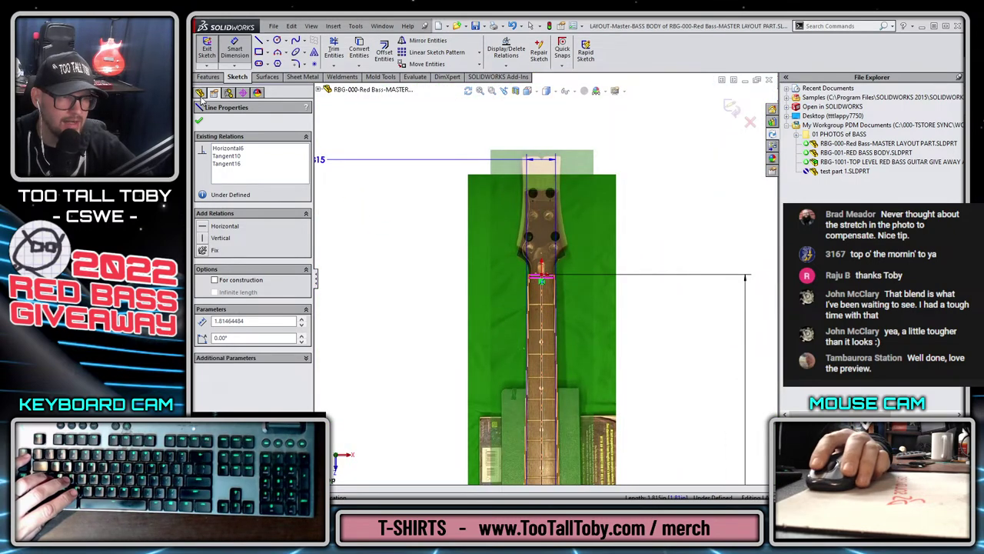
# - Measure the line from the Front Plane and accept the 18.405 dimension
pyautogui.click(200, 93)
pyautogui.scroll(5, 542, 338)
pyautogui.scroll(-2, 542, 338)
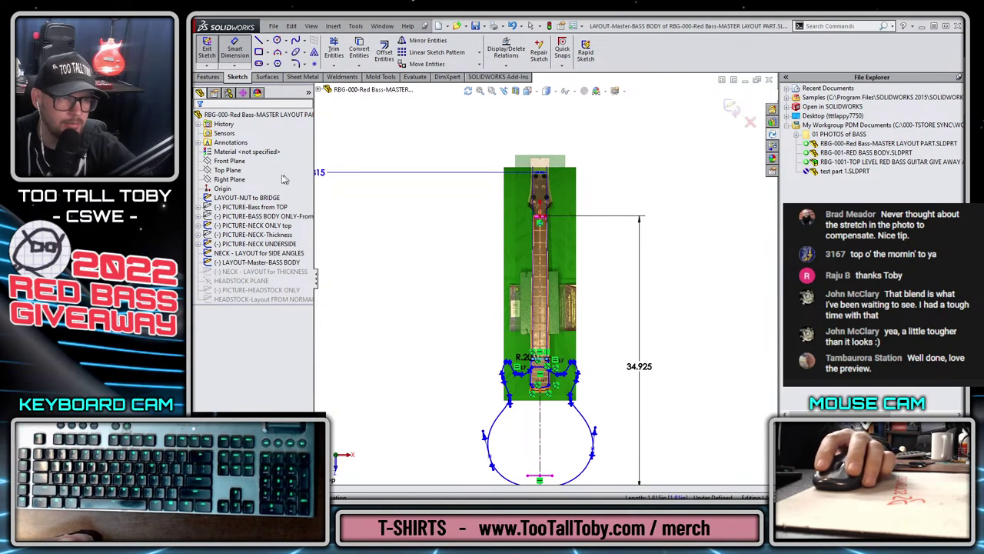
pyautogui.click(229, 161)
pyautogui.scroll(-2, 485, 292)
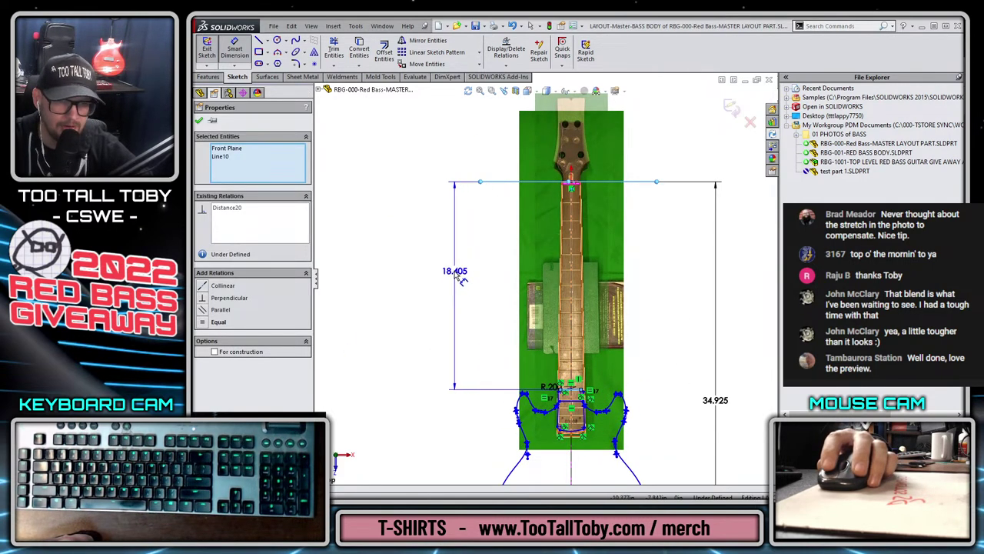
pyautogui.click(456, 279)
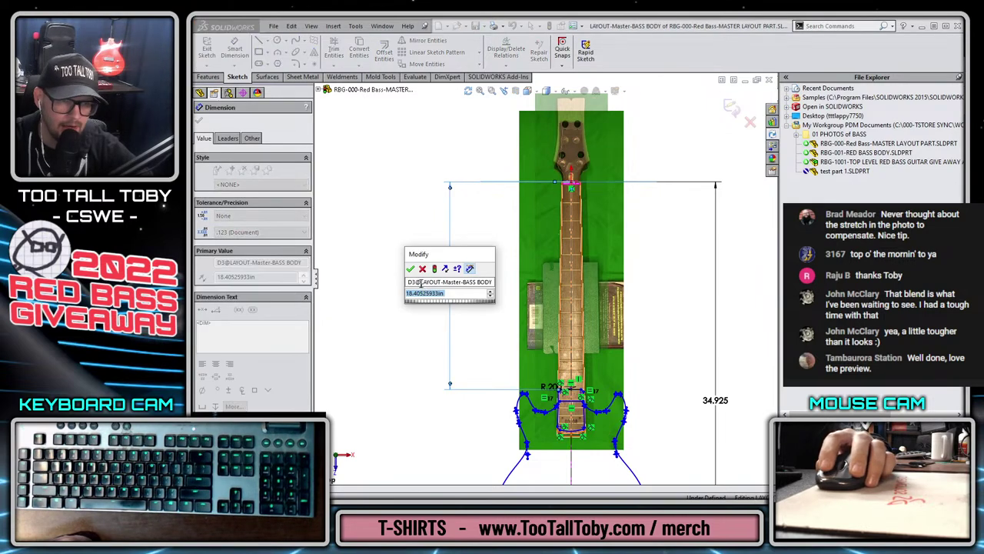
pyautogui.click(411, 270)
pyautogui.scroll(-5, 575, 411)
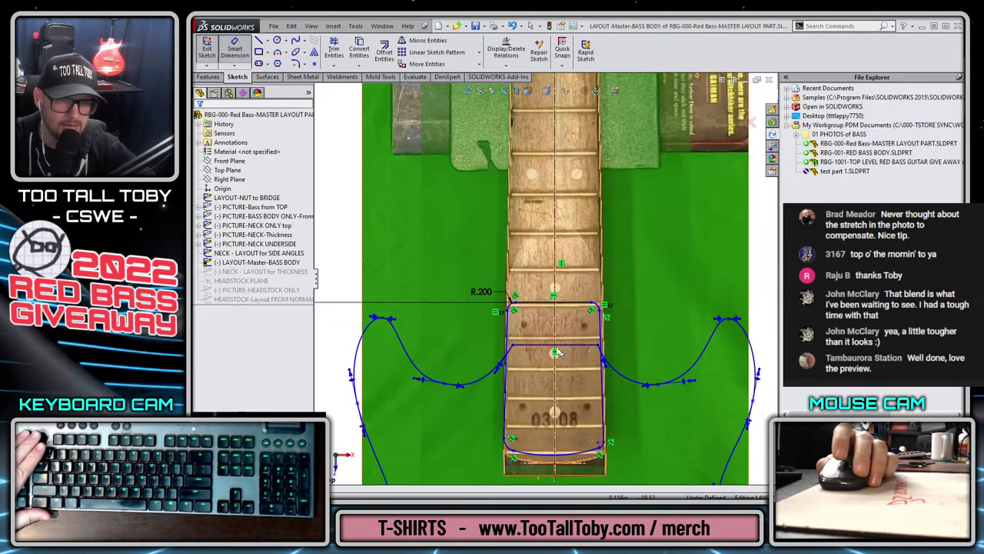
# - Make the pocket's left line parallel to the neck side line
pyautogui.scroll(-6, 503, 286)
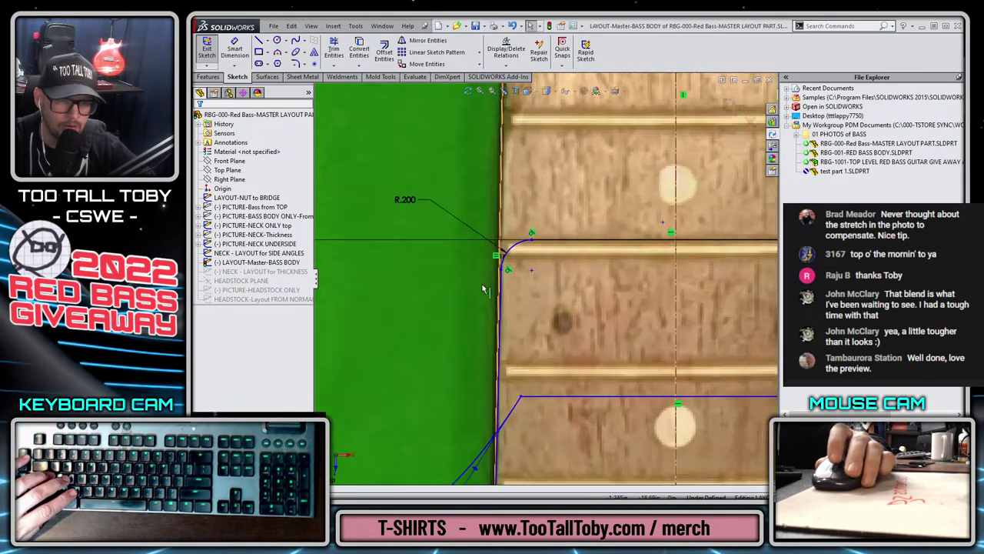
pyautogui.moveTo(505, 317); pyautogui.dragTo(493, 331)
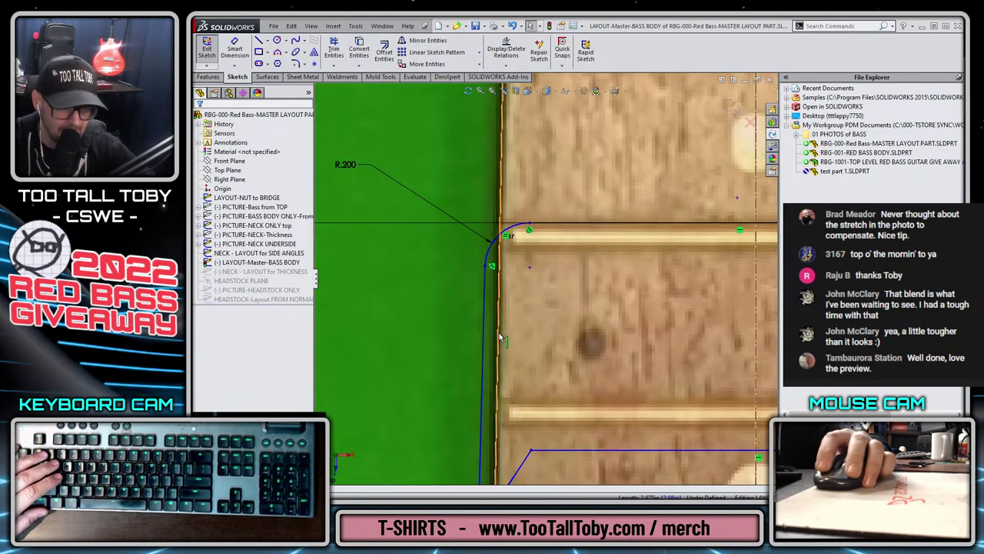
pyautogui.keyDown('ctrl'); pyautogui.click(484, 338); pyautogui.keyUp('ctrl')
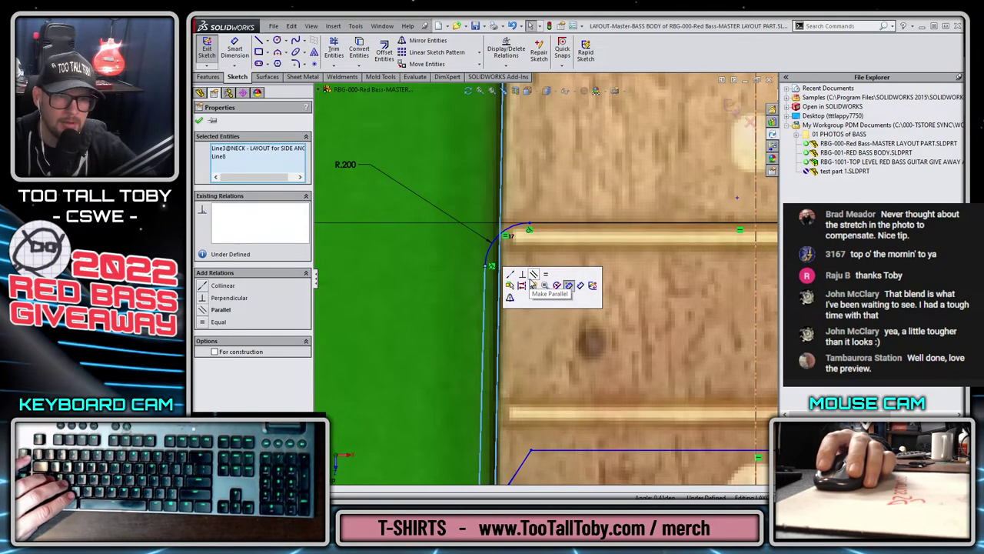
pyautogui.click(532, 284)
pyautogui.click(527, 307)
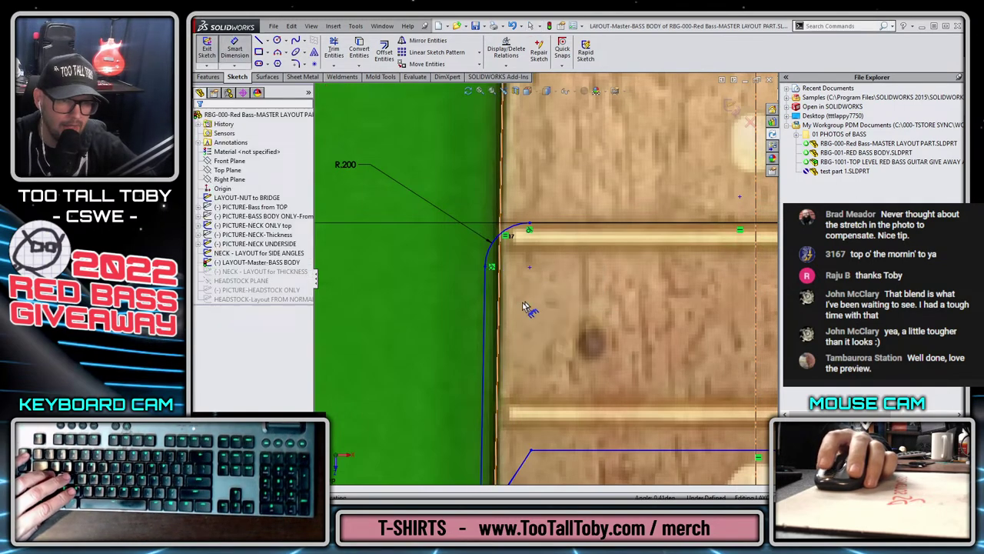
# - Dimension the pocket's left line 0.005 from the neck side line
pyautogui.click(503, 337)
pyautogui.keyDown('ctrl'); pyautogui.click(484, 337); pyautogui.keyUp('ctrl')
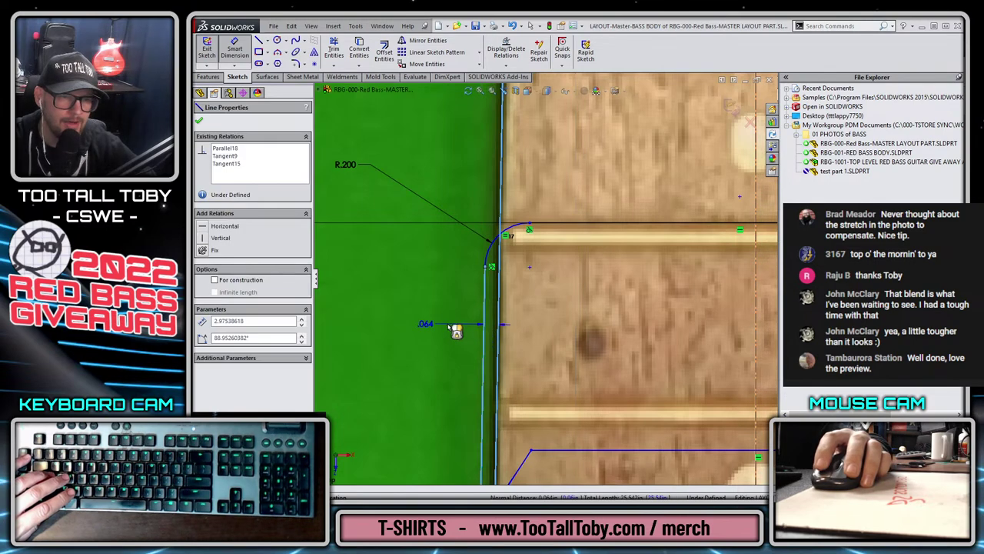
pyautogui.press('d')
pyautogui.click(449, 326)
pyautogui.write('0.005')
pyautogui.press('Return')
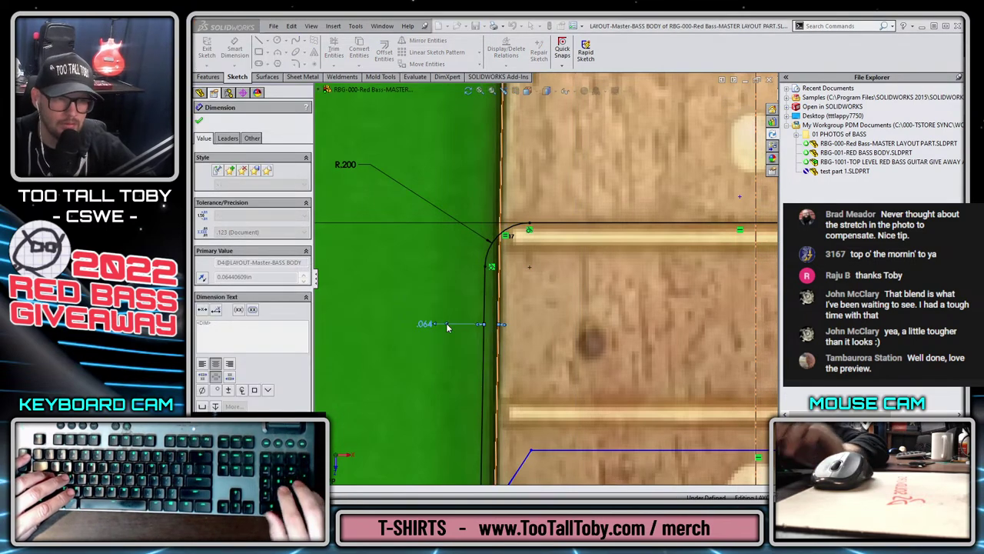
pyautogui.scroll(5, 578, 458)
pyautogui.scroll(-10, 540, 300)
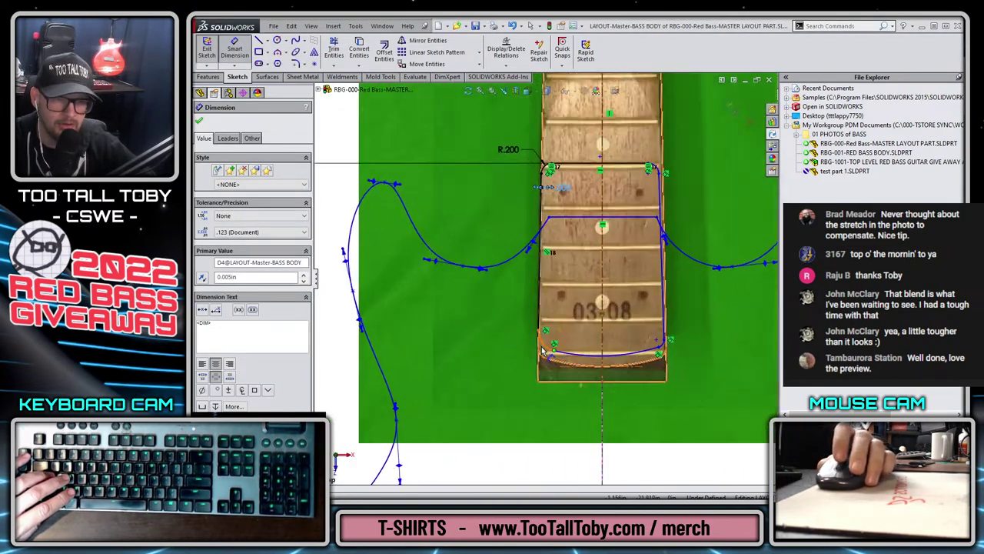
pyautogui.press('Escape')
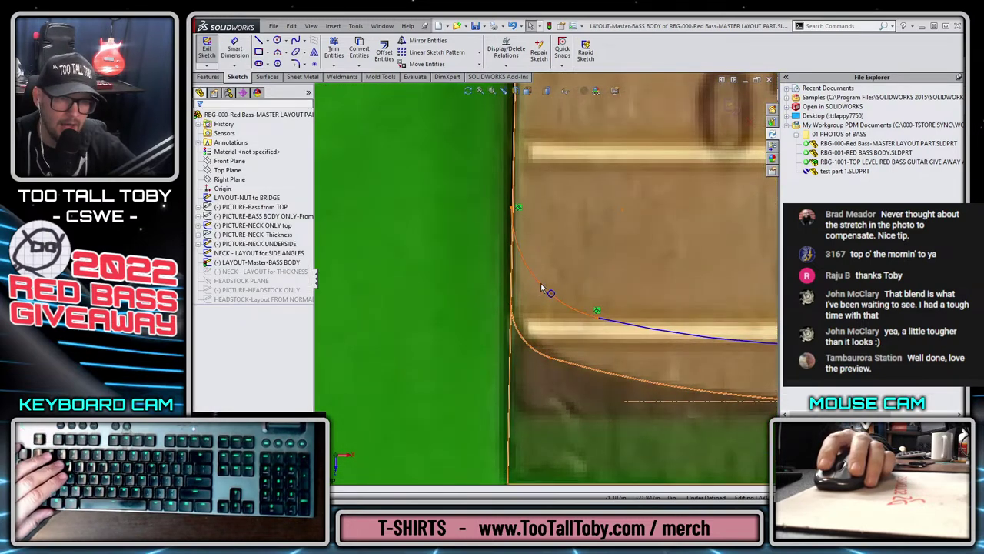
# - Make both pocket corner fillet arcs concentric with the neck's matching arcs
pyautogui.click(543, 289)
pyautogui.keyDown('ctrl'); pyautogui.click(531, 352); pyautogui.keyUp('ctrl')
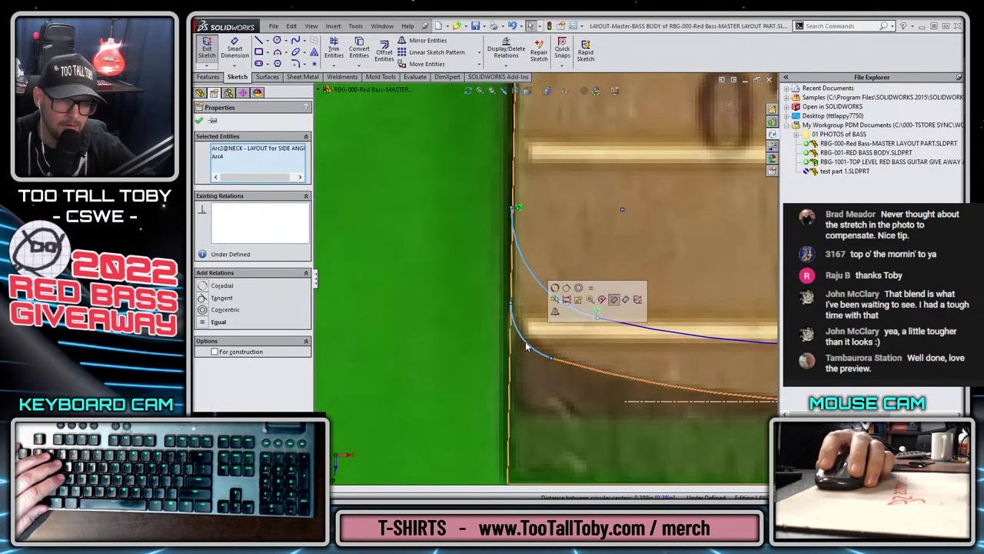
pyautogui.click(578, 290)
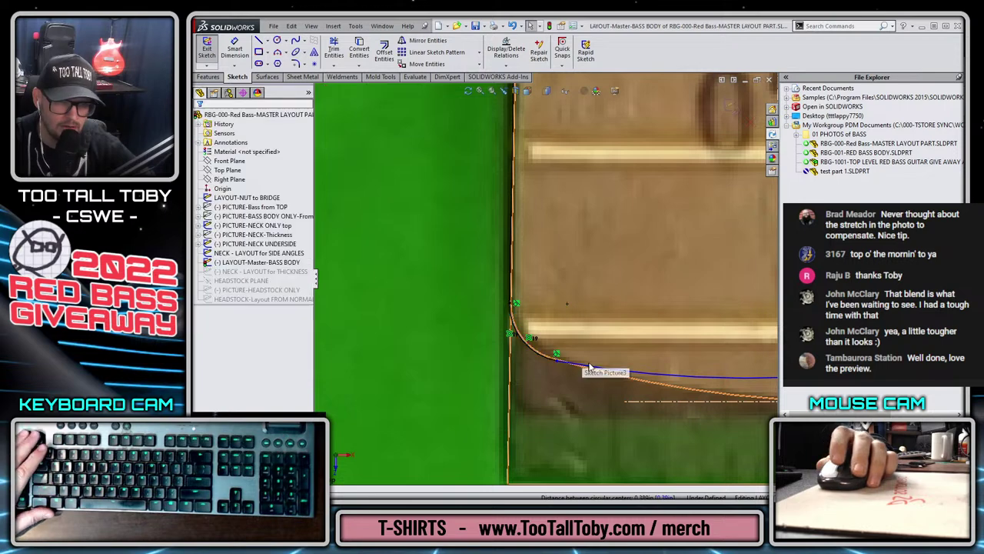
pyautogui.scroll(3, 695, 368)
pyautogui.scroll(-2, 672, 309)
pyautogui.click(662, 290)
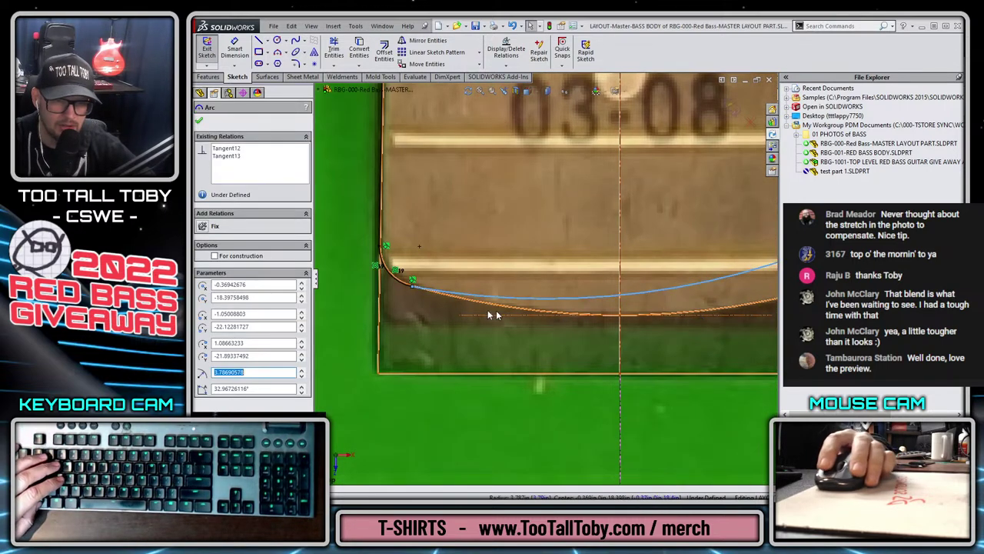
pyautogui.keyDown('ctrl'); pyautogui.click(477, 307); pyautogui.keyUp('ctrl')
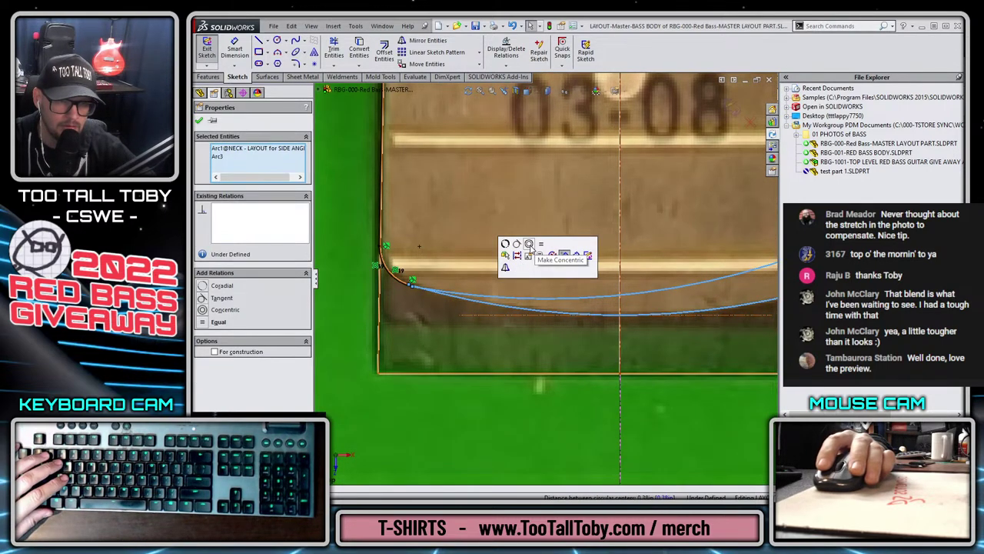
pyautogui.click(529, 245)
pyautogui.scroll(2, 617, 321)
pyautogui.scroll(-4, 617, 321)
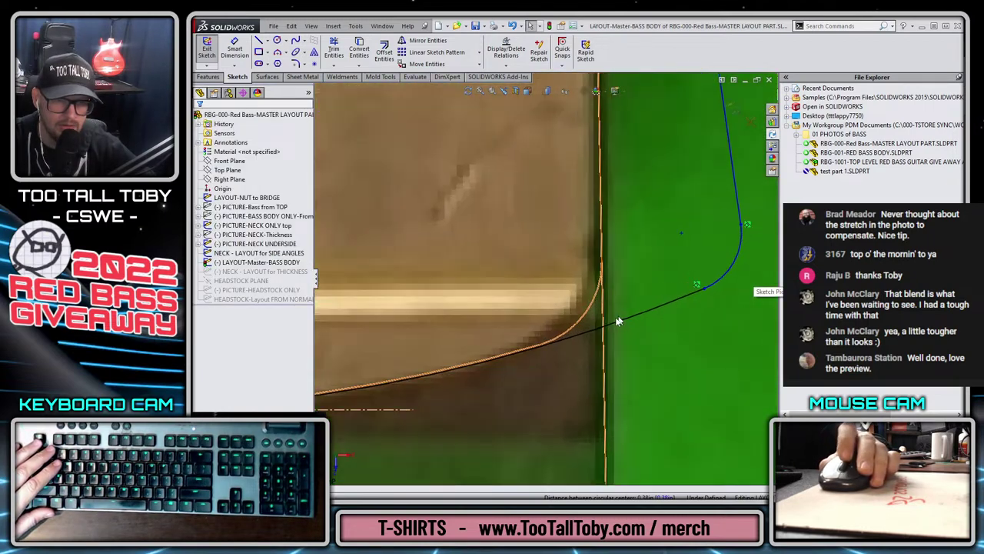
# - Make the left and right corner arcs coradial
pyautogui.click(586, 318)
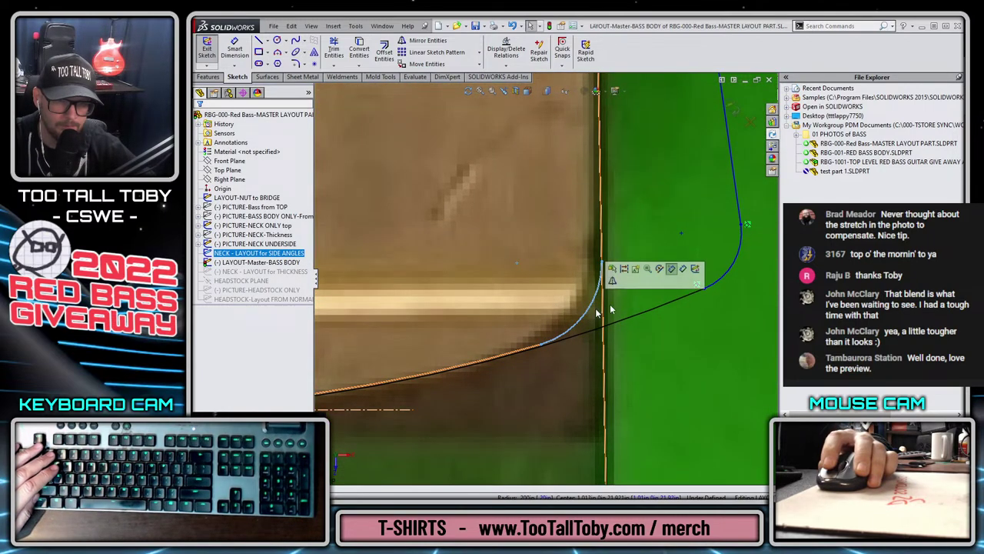
pyautogui.keyDown('ctrl'); pyautogui.click(728, 277); pyautogui.keyUp('ctrl')
pyautogui.click(776, 216)
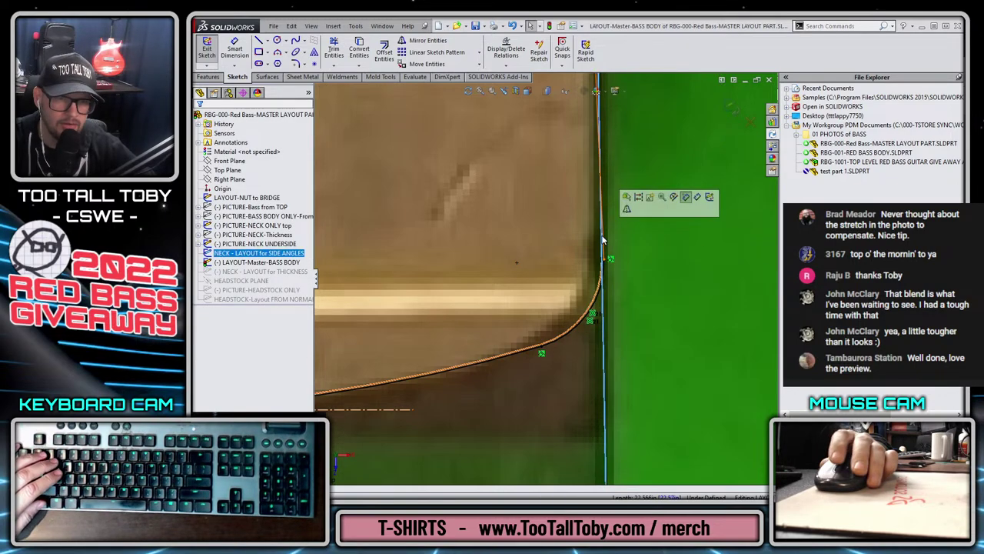
pyautogui.scroll(-2, 592, 261)
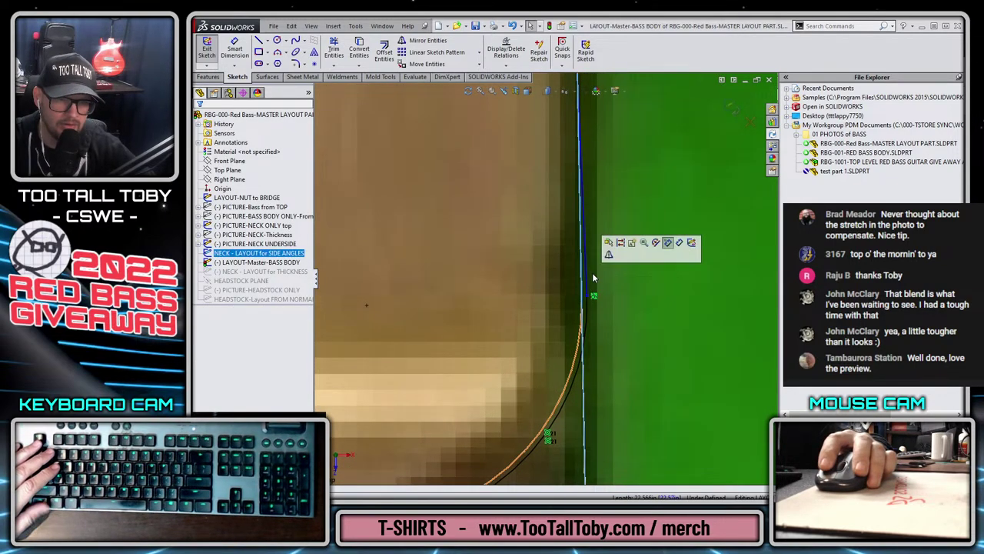
# - Make the pocket's vertical side line parallel to the neck edge line
pyautogui.click(583, 292)
pyautogui.keyDown('ctrl'); pyautogui.click(584, 290); pyautogui.keyUp('ctrl')
pyautogui.click(638, 221)
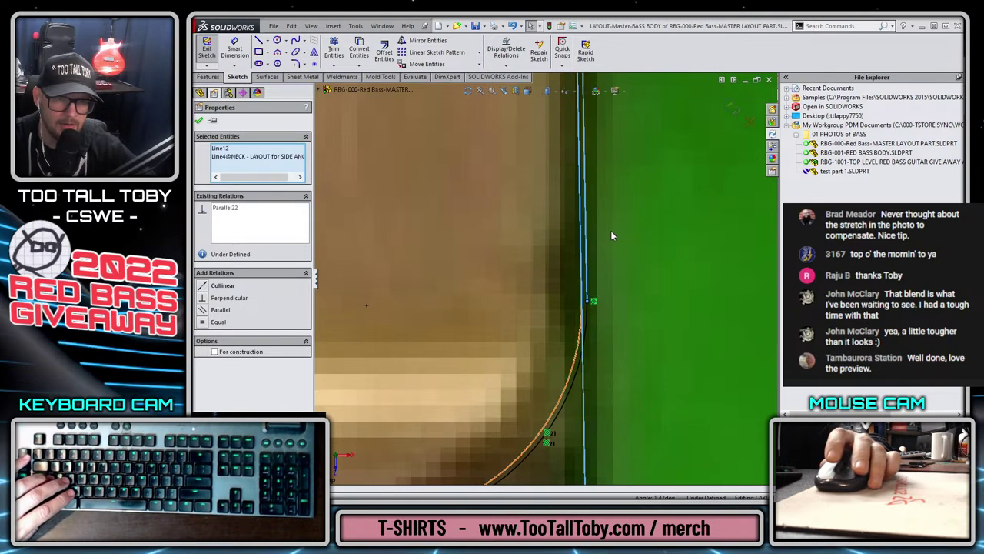
pyautogui.scroll(3, 584, 215)
pyautogui.scroll(5, 534, 160)
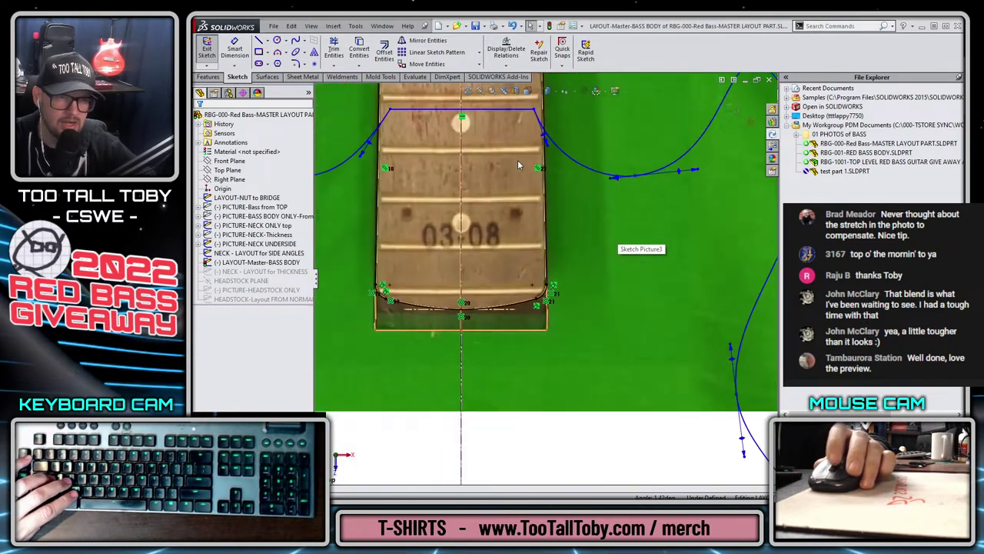
pyautogui.scroll(-1, 455, 181)
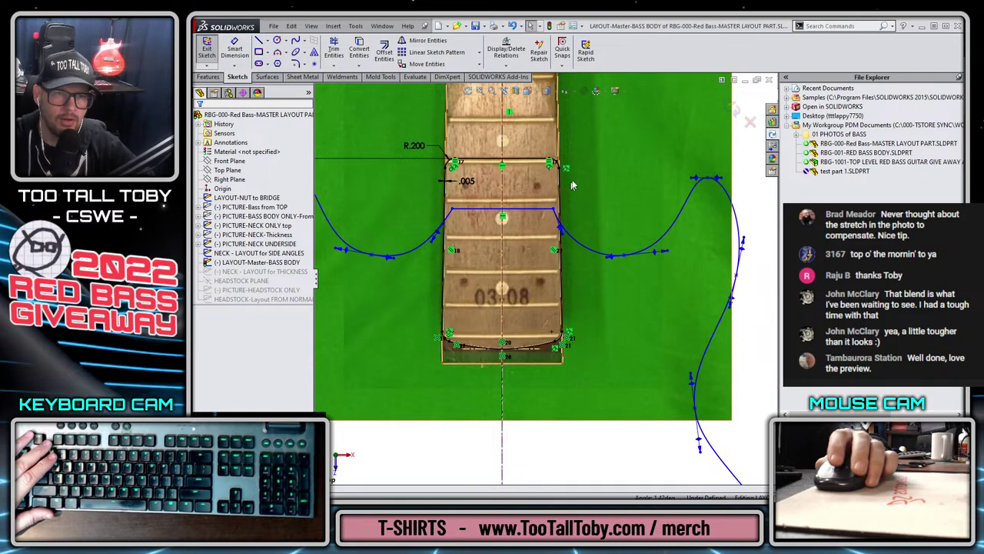
pyautogui.scroll(-3, 455, 181)
pyautogui.scroll(5, 455, 359)
pyautogui.scroll(-2, 399, 457)
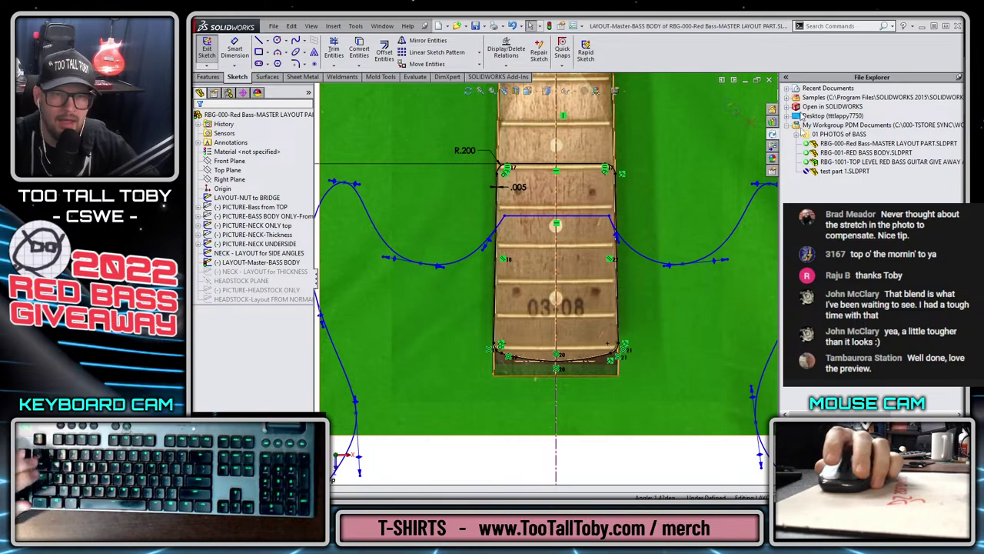
# - Exit the layout sketch and switch to the RBG-1001 bass assembly
pyautogui.click(772, 110)
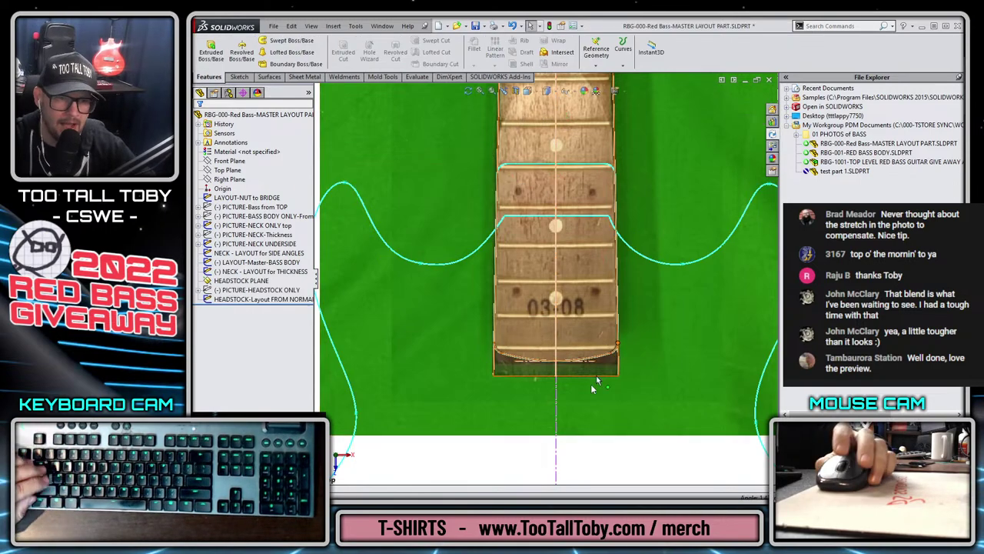
pyautogui.scroll(5, 545, 276)
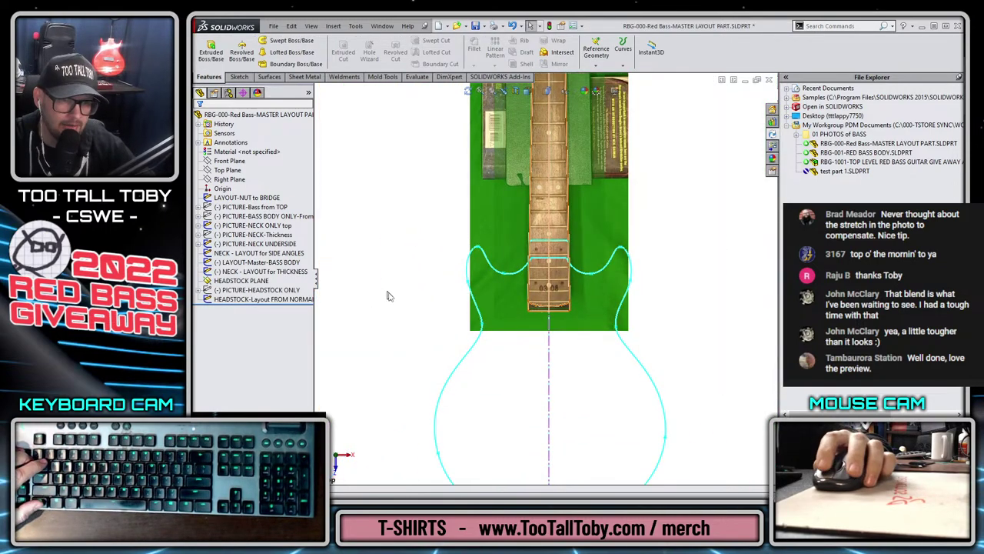
pyautogui.hotkey('ctrl', 'Tab')
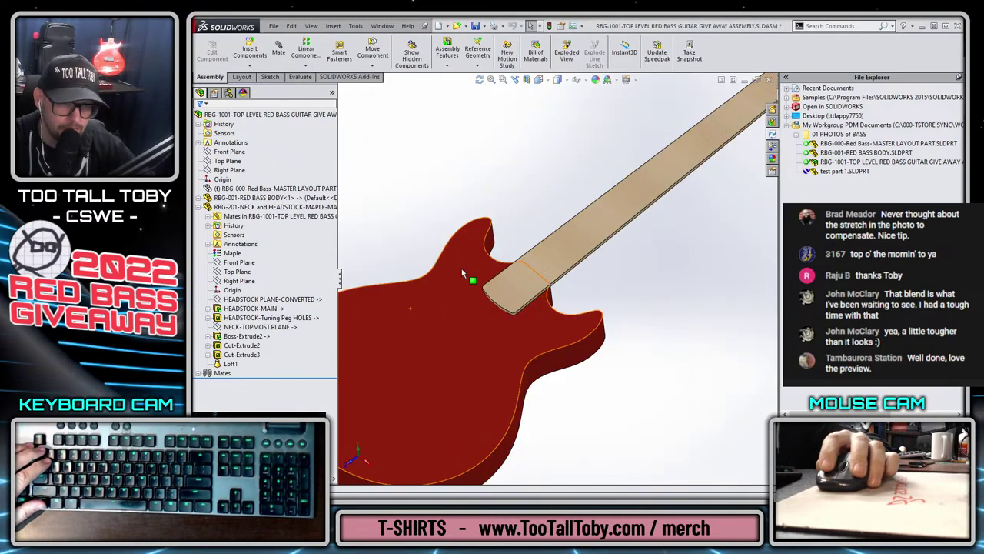
pyautogui.scroll(-8, 514, 305)
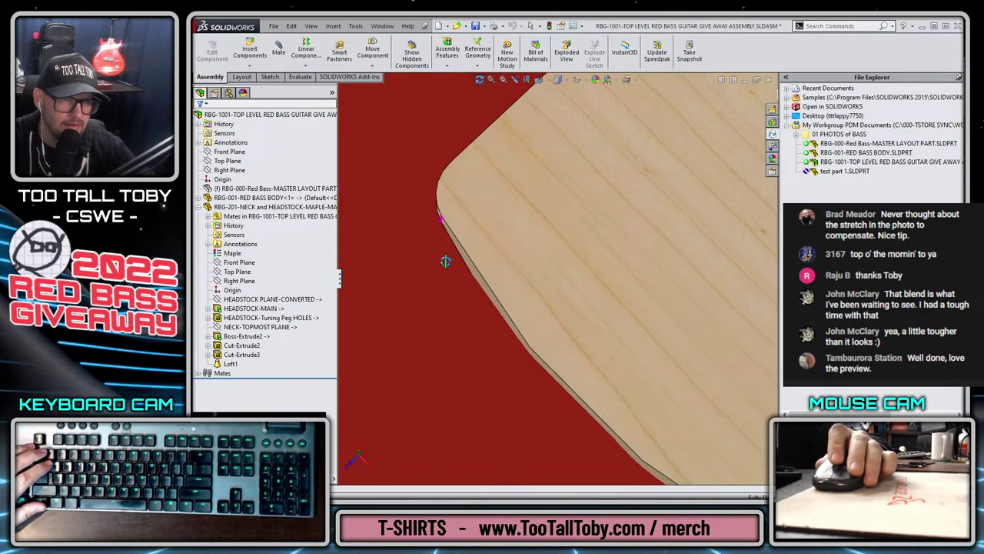
# - Orbit around the neck-to-body joint and select the red bass body
pyautogui.moveTo(445, 198); pyautogui.dragTo(674, 366, button='middle')
pyautogui.scroll(6, 636, 381)
pyautogui.scroll(-6, 650, 304)
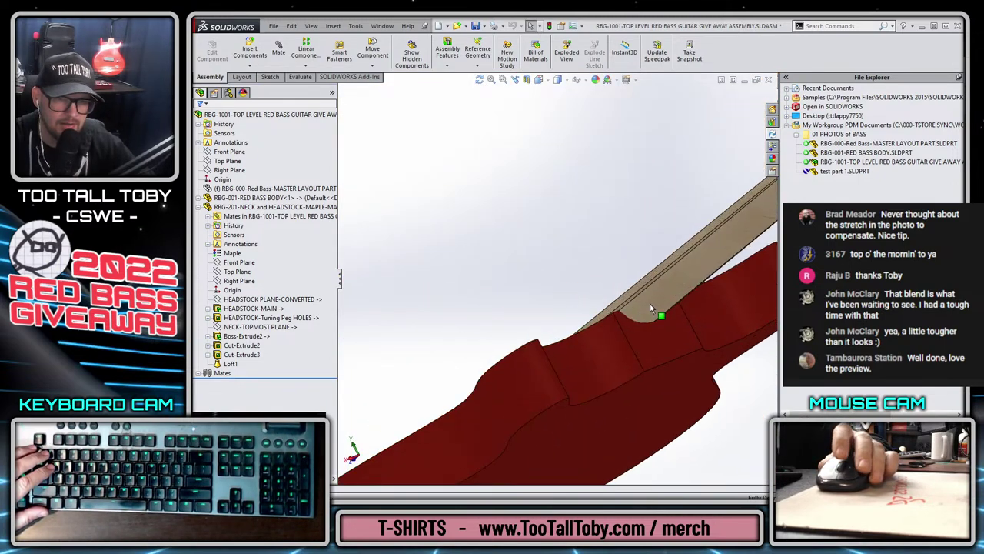
pyautogui.scroll(5, 600, 347)
pyautogui.moveTo(600, 347); pyautogui.dragTo(482, 324, button='middle')
pyautogui.scroll(-3, 462, 330)
pyautogui.click(472, 311)
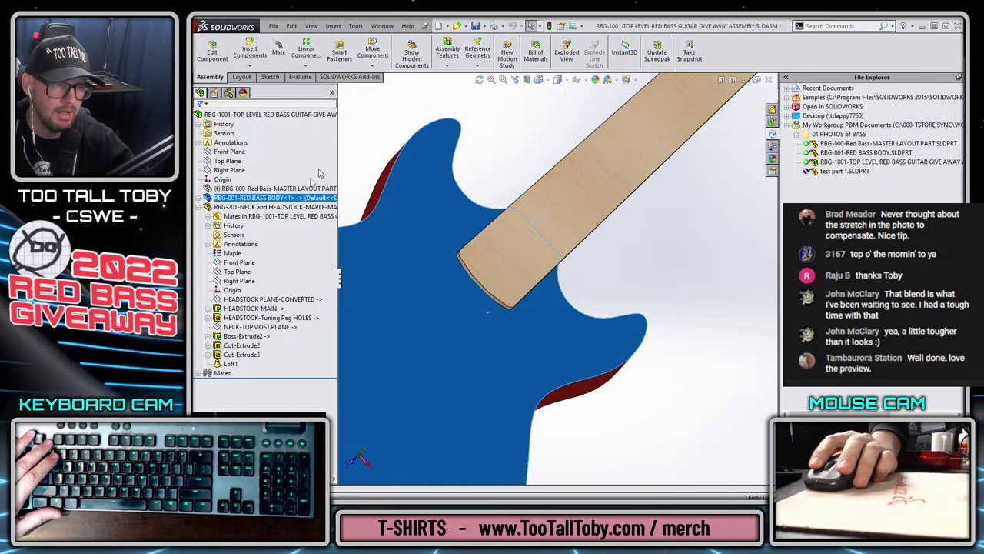
# - Show the master layout part's photo and sketch, then start a sketch on the body's top face
pyautogui.click(292, 188)
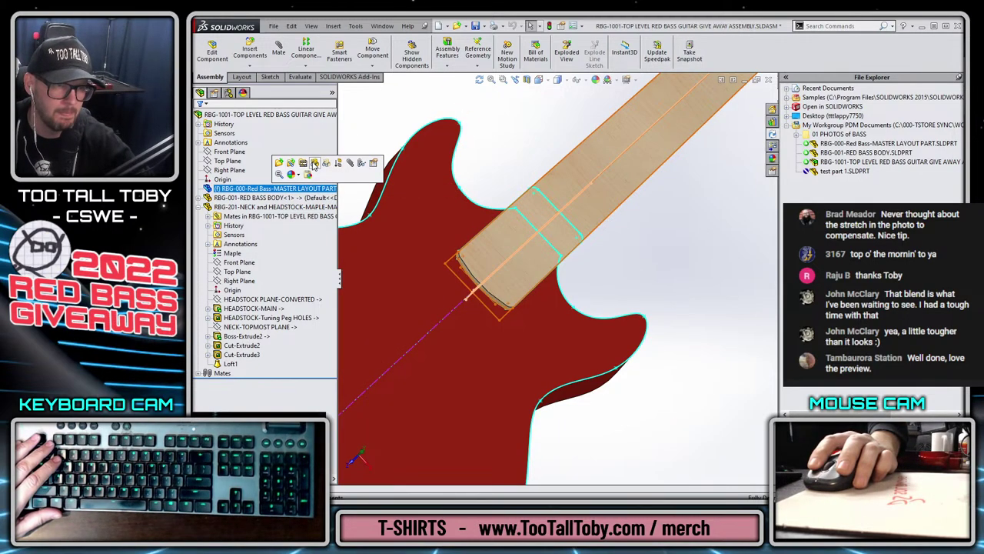
pyautogui.click(314, 164)
pyautogui.click(447, 322)
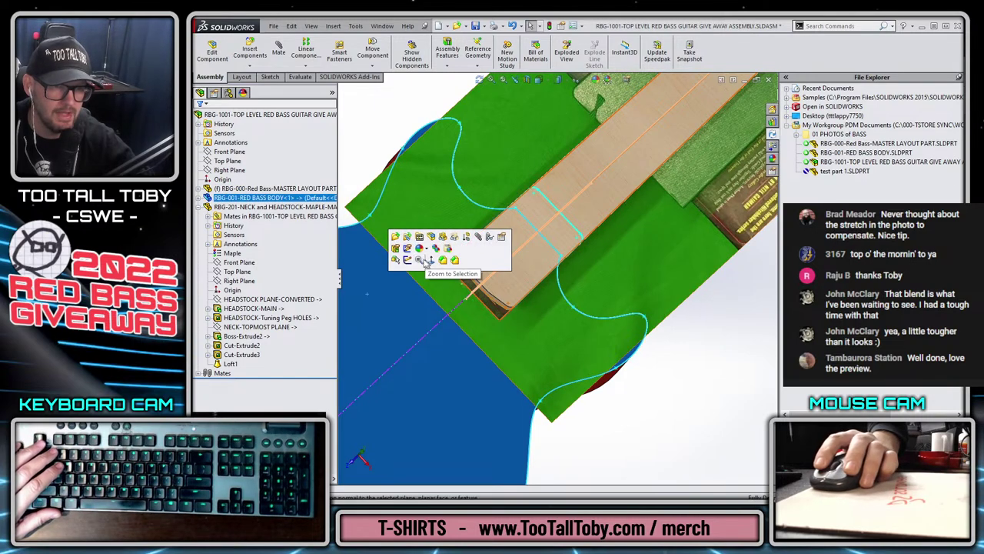
pyautogui.click(407, 260)
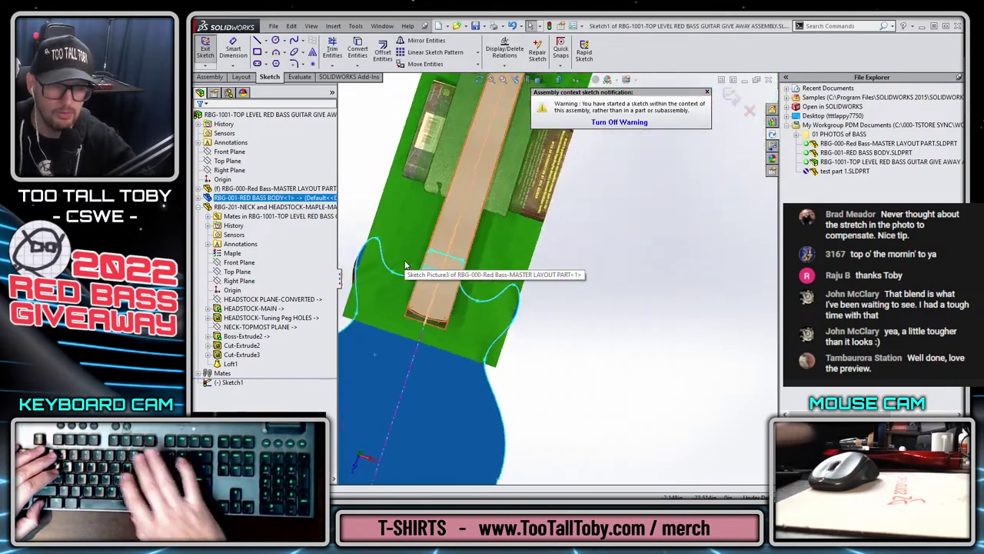
# - Select the layout's neck-pocket outline chain and convert it into the new assembly sketch
pyautogui.scroll(-5, 615, 285)
pyautogui.scroll(2, 569, 292)
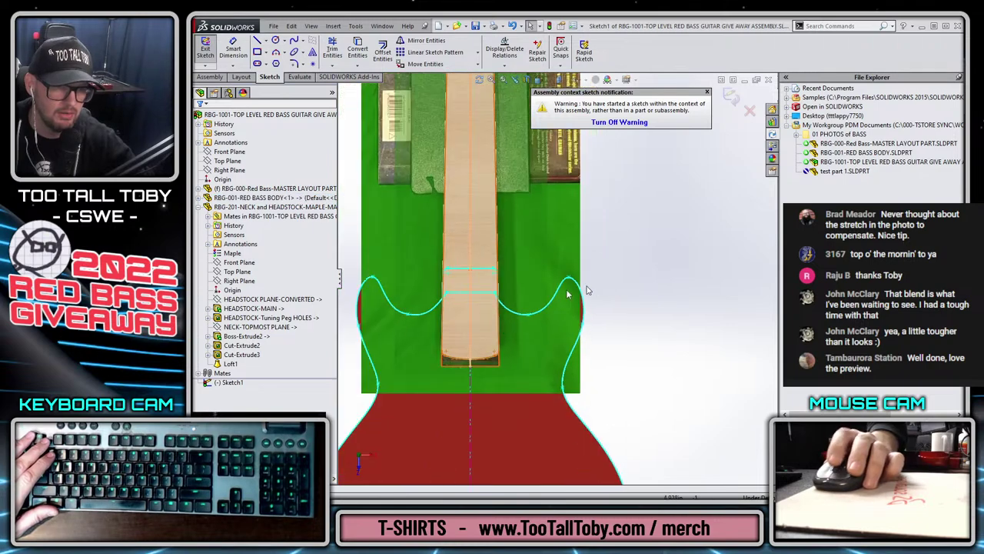
pyautogui.scroll(-3, 461, 377)
pyautogui.keyDown('ctrl'); pyautogui.moveTo(462, 377); pyautogui.dragTo(514, 391, button='middle'); pyautogui.keyUp('ctrl')
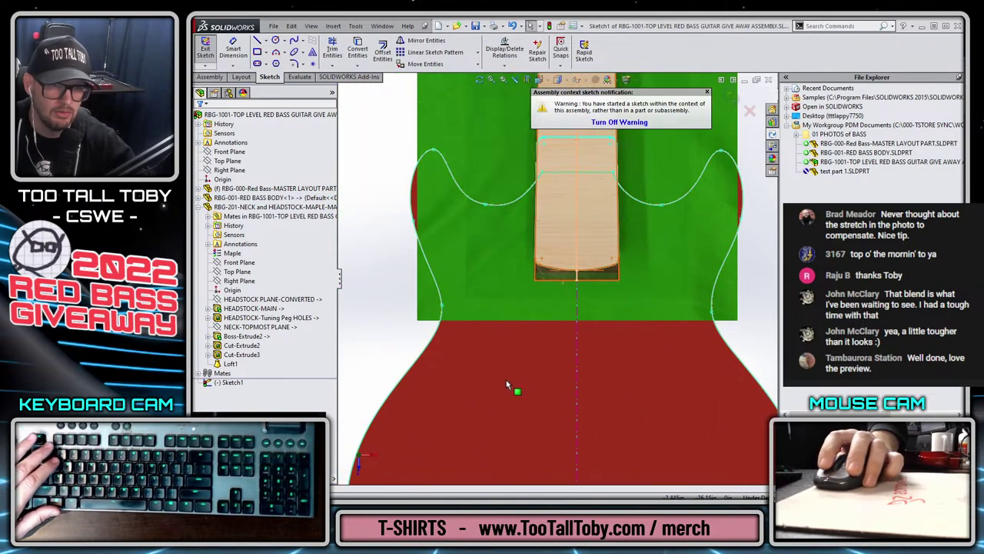
pyautogui.rightClick(560, 140)
pyautogui.click(605, 168)
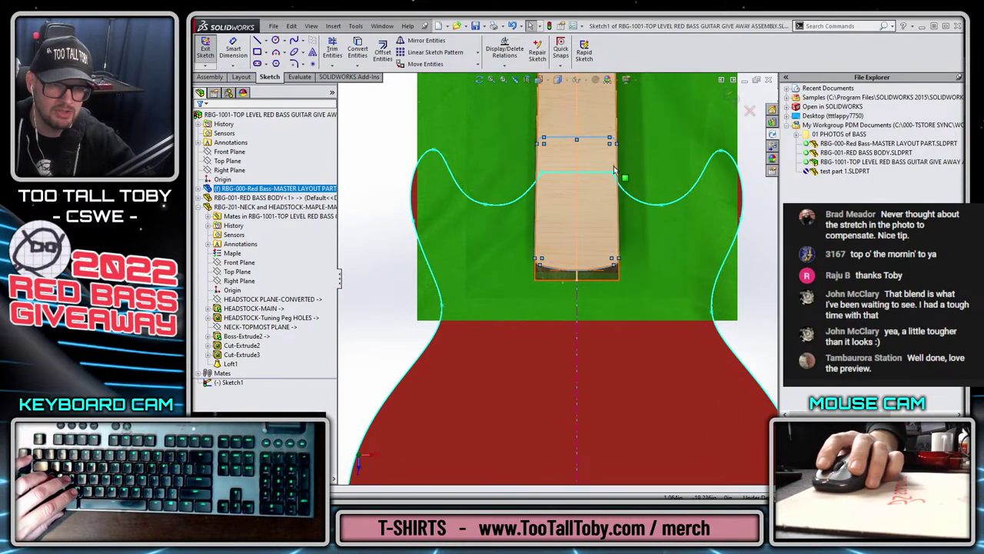
pyautogui.click(358, 48)
# - Exit the temporary assembly sketch
pyautogui.moveTo(648, 308)
pyautogui.mouseDown(button='middle')
pyautogui.moveTo(681, 279)
pyautogui.moveTo(695, 296)
pyautogui.moveTo(659, 253)
pyautogui.moveTo(734, 321)
pyautogui.moveTo(648, 257)
pyautogui.mouseUp(button='middle')
pyautogui.press('s')
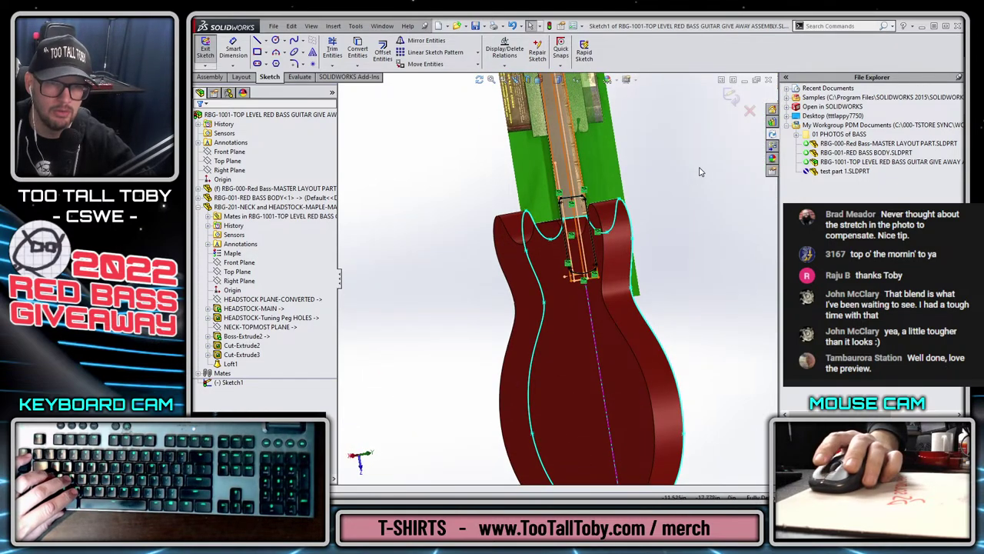
pyautogui.press('s')
pyautogui.hotkey('ctrl', 'b')
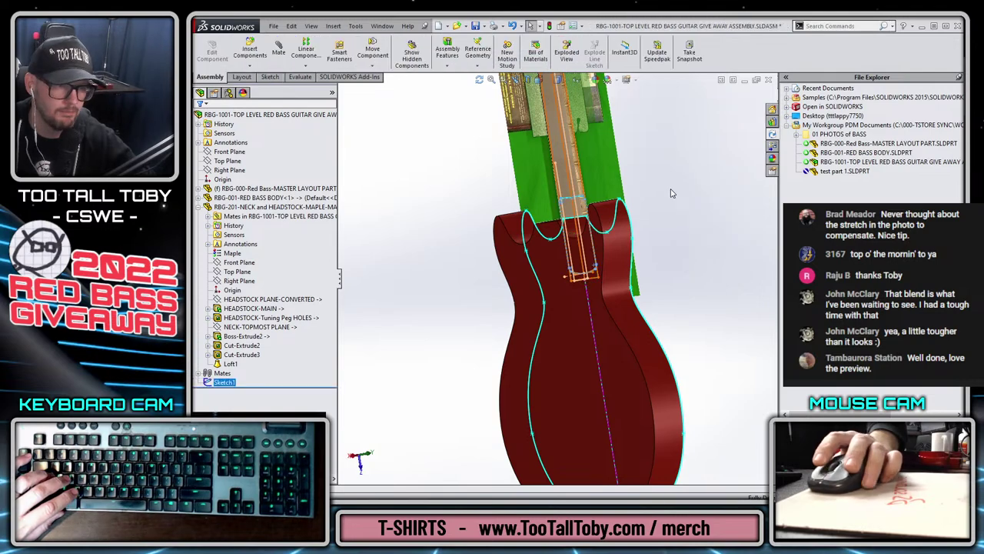
# - Edit the red bass body component and start a sketch on its top face
pyautogui.rightClick(295, 199)
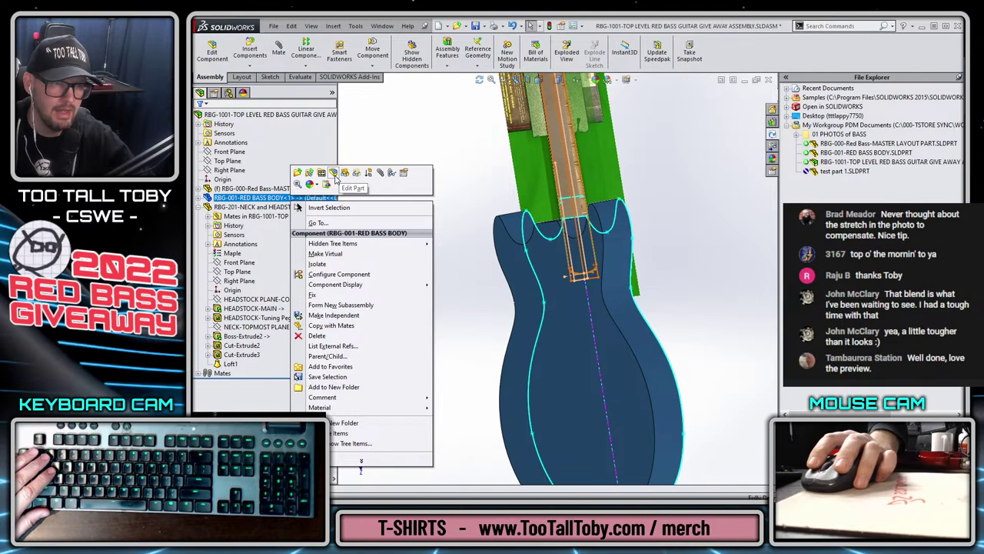
pyautogui.click(344, 172)
pyautogui.moveTo(462, 270); pyautogui.dragTo(512, 390, button='middle')
pyautogui.click(538, 331)
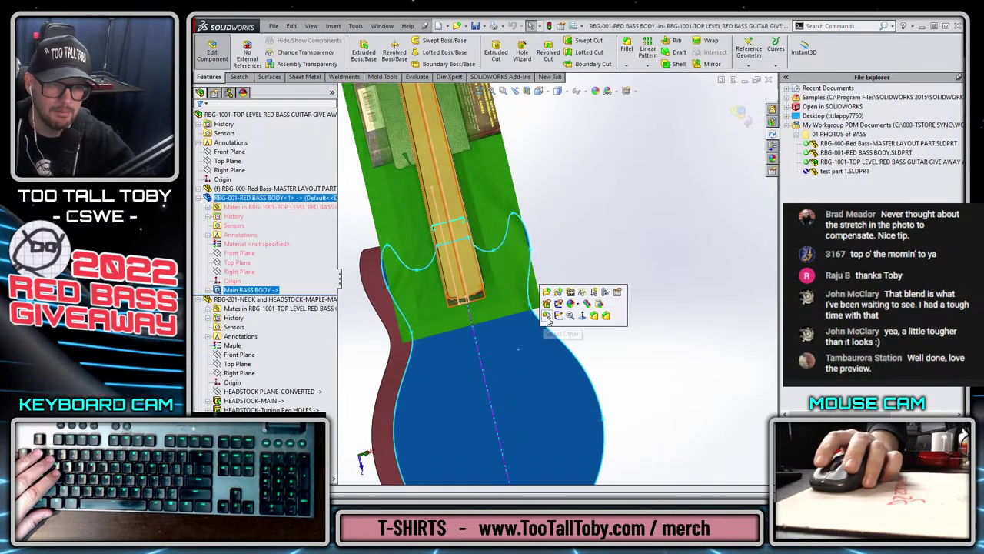
pyautogui.click(559, 317)
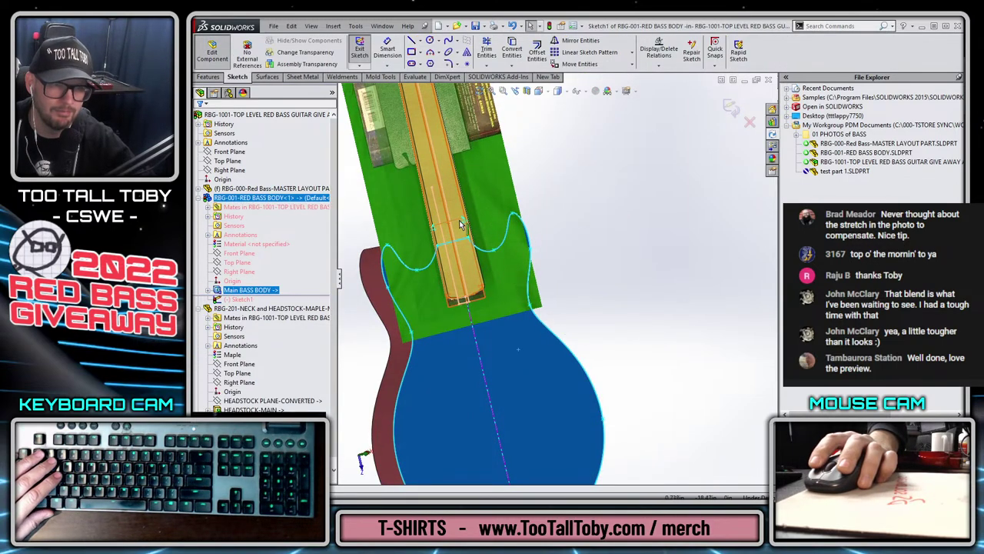
# - Convert the chained neck-pocket outline from the layout into the body sketch
pyautogui.rightClick(464, 222)
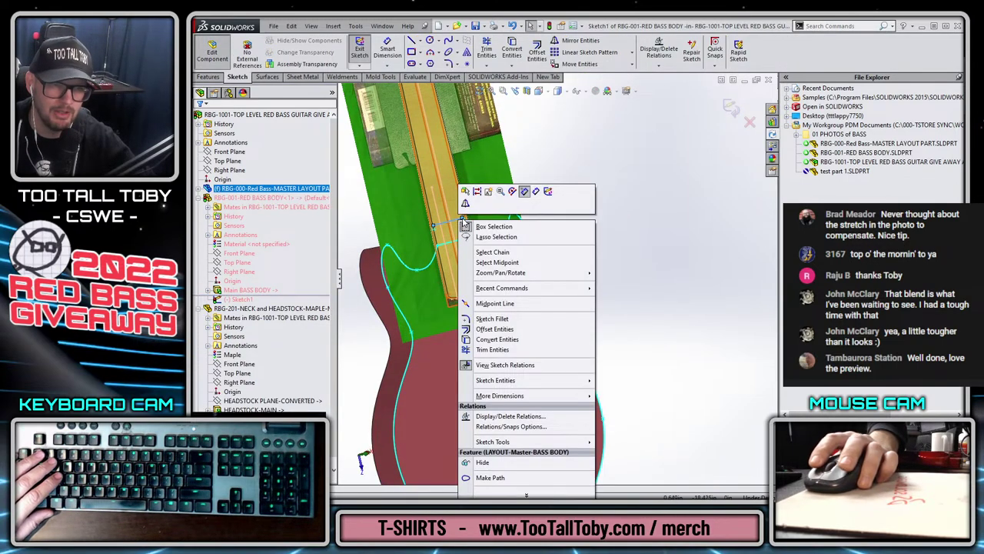
pyautogui.click(492, 251)
pyautogui.press('s')
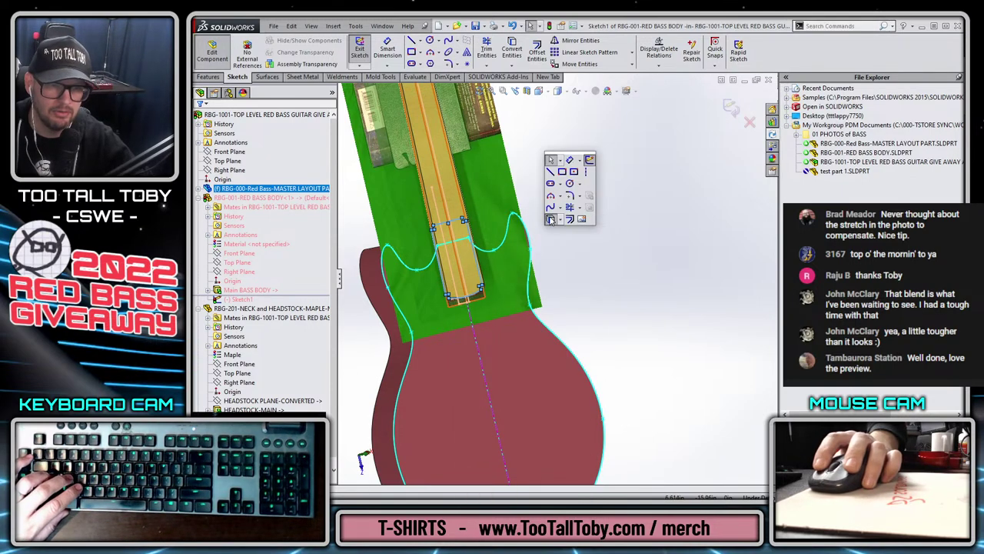
pyautogui.click(570, 207)
# - Boss-extrude the outline with end condition Up To Surface at the body's face
pyautogui.press('s')
pyautogui.click(631, 223)
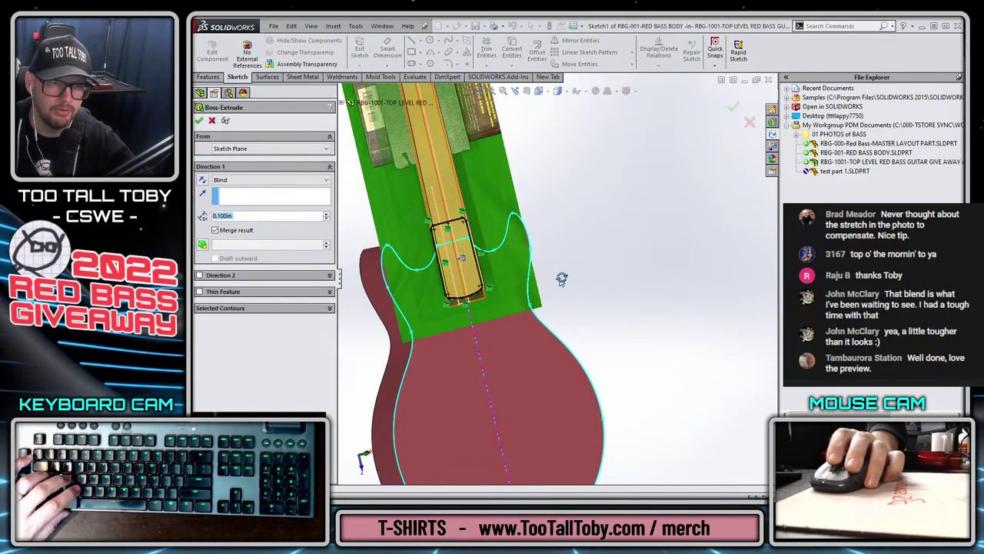
pyautogui.click(499, 296)
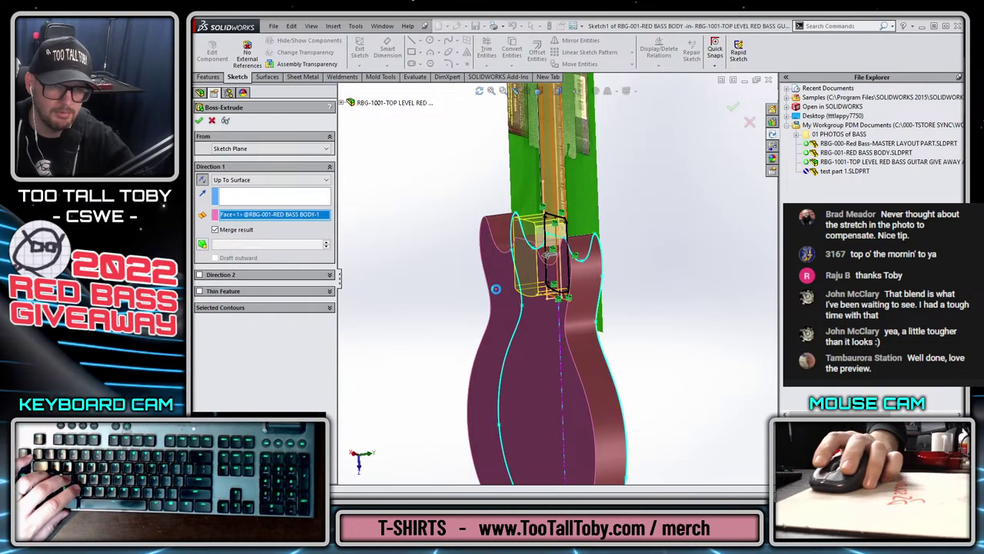
pyautogui.press('Return')
pyautogui.moveTo(401, 256); pyautogui.dragTo(737, 297, button='middle')
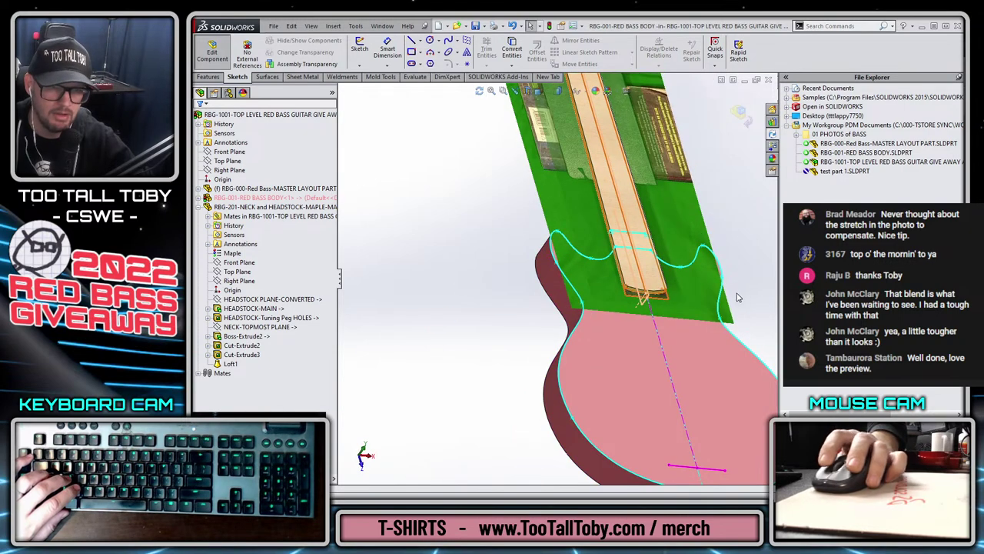
# - Sketch on the body face and convert the whole neck outline into sketch lines
pyautogui.click(677, 343)
pyautogui.click(692, 311)
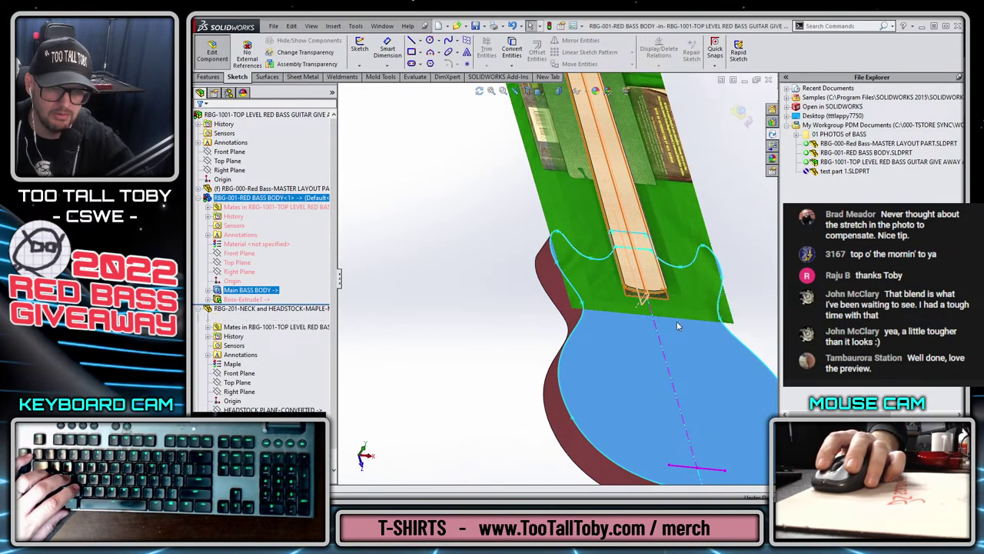
pyautogui.click(639, 235)
pyautogui.rightClick(638, 234)
pyautogui.click(676, 275)
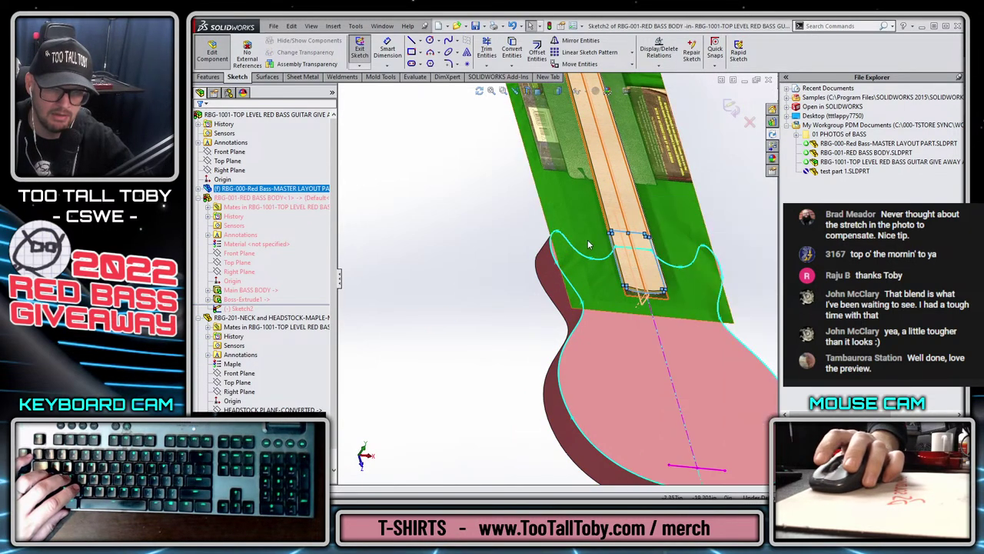
pyautogui.press('s')
pyautogui.click(528, 240)
# - Cut-extrude the neck outline with Offset From Surface 1.066in from the body face
pyautogui.press('s')
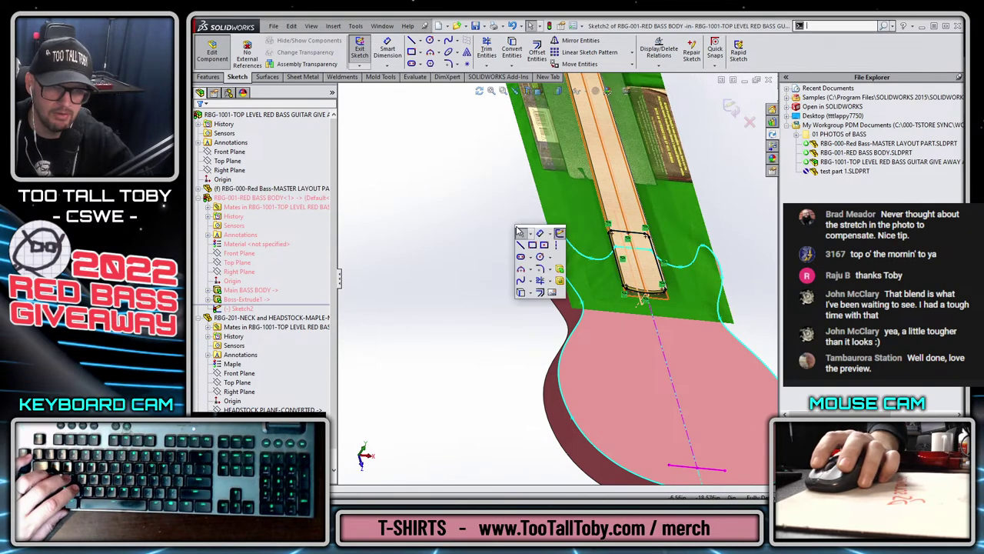
pyautogui.click(557, 282)
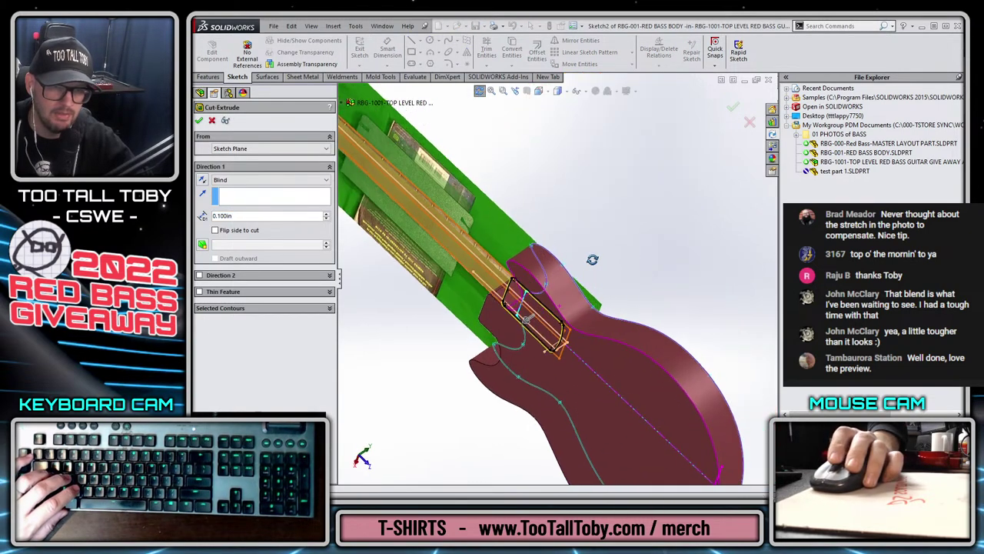
pyautogui.click(263, 179)
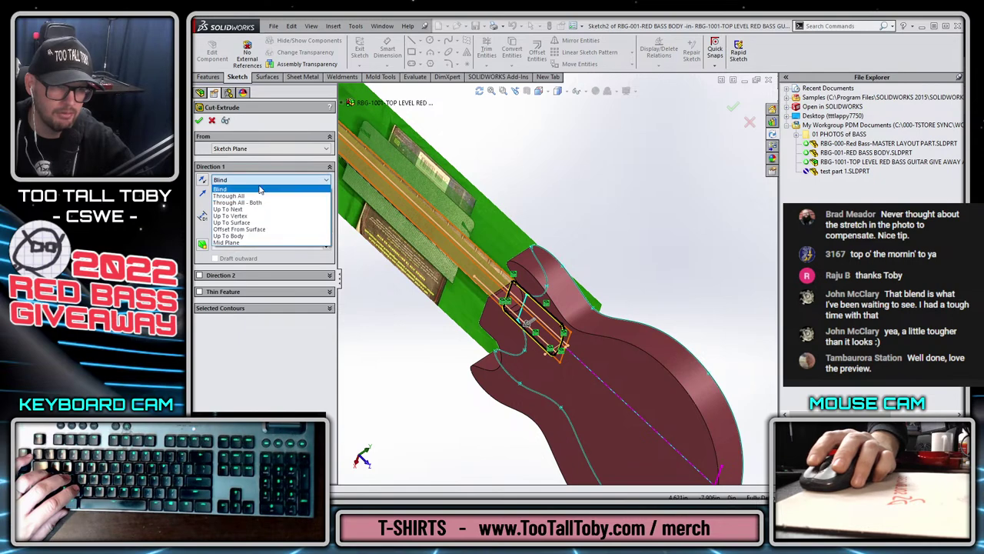
pyautogui.click(256, 225)
pyautogui.click(615, 379)
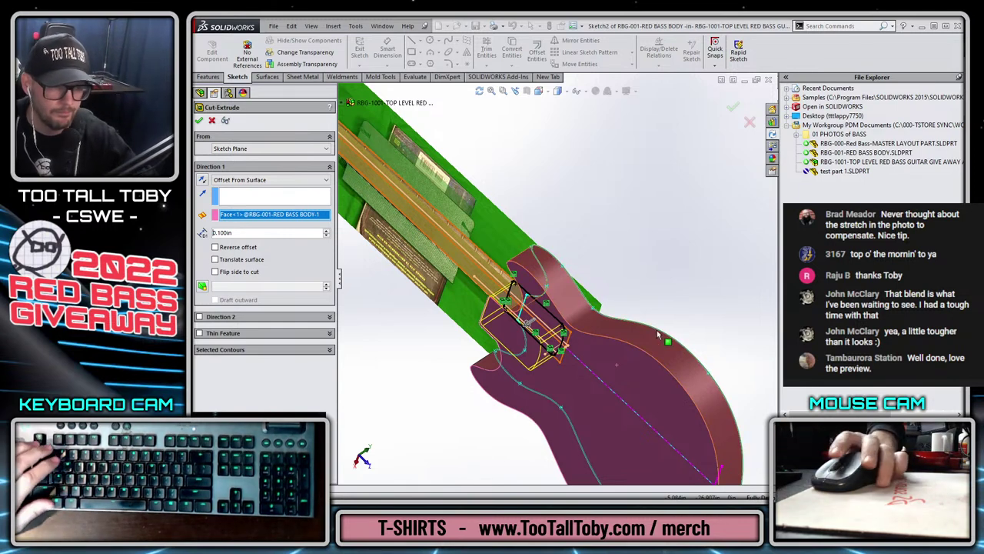
pyautogui.doubleClick(215, 234)
pyautogui.write('1.066')
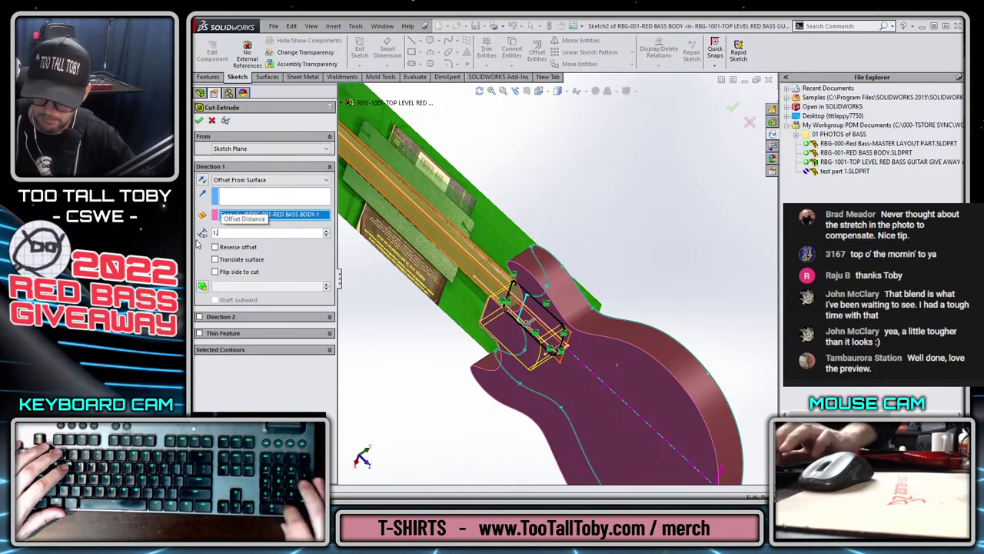
pyautogui.press('Return')
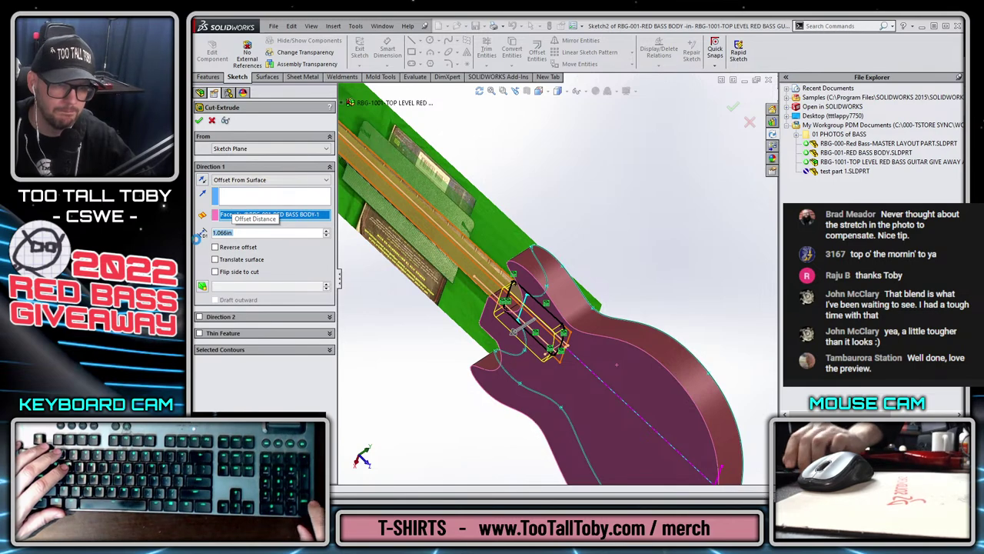
pyautogui.press('Return')
# - Orbit to inspect the neck and body joint, then select the bass body
pyautogui.scroll(-10, 650, 254)
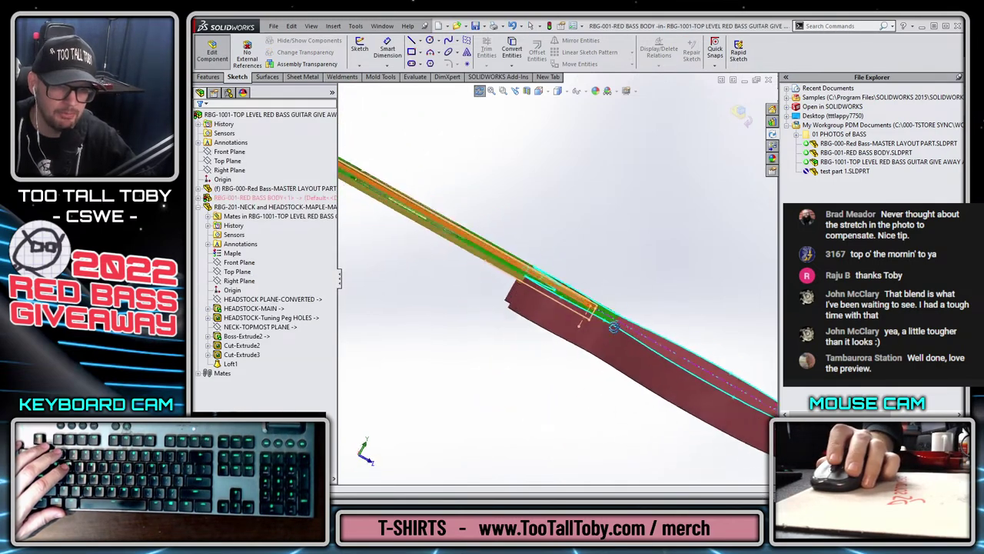
pyautogui.moveTo(546, 260)
pyautogui.mouseDown(button='middle')
pyautogui.moveTo(622, 277)
pyautogui.moveTo(437, 264)
pyautogui.moveTo(442, 282)
pyautogui.moveTo(566, 306)
pyautogui.moveTo(518, 299)
pyautogui.moveTo(381, 341)
pyautogui.moveTo(550, 346)
pyautogui.moveTo(546, 365)
pyautogui.moveTo(616, 318)
pyautogui.mouseUp(button='middle')
pyautogui.scroll(5, 381, 340)
pyautogui.click(616, 319)
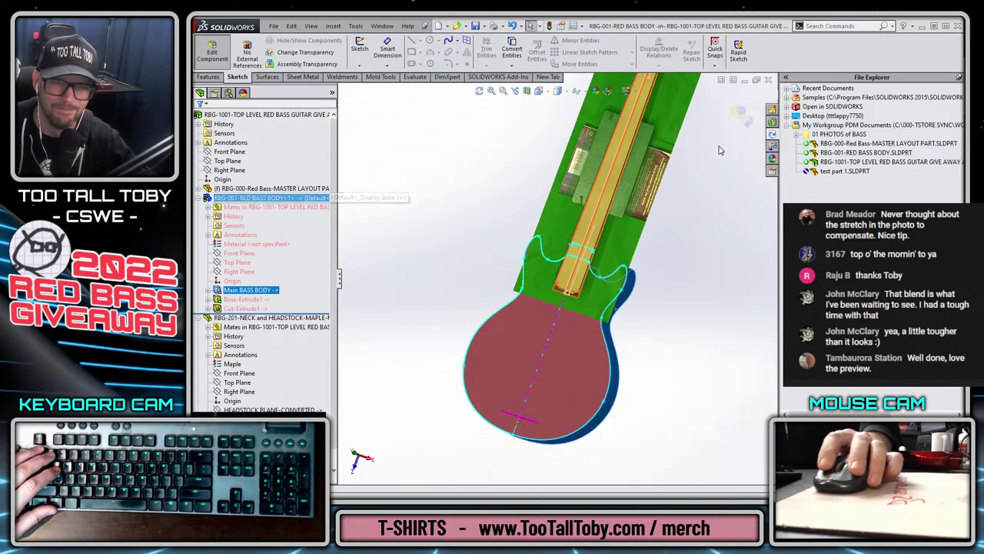
# - Exit Edit Component and hide the RBG-000 master layout part
pyautogui.click(739, 113)
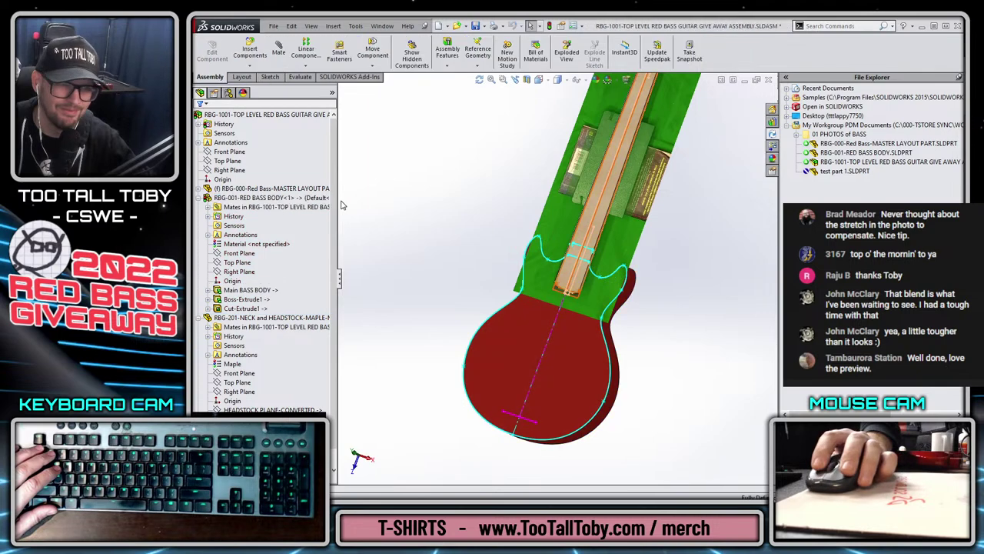
pyautogui.click(256, 188)
pyautogui.click(314, 163)
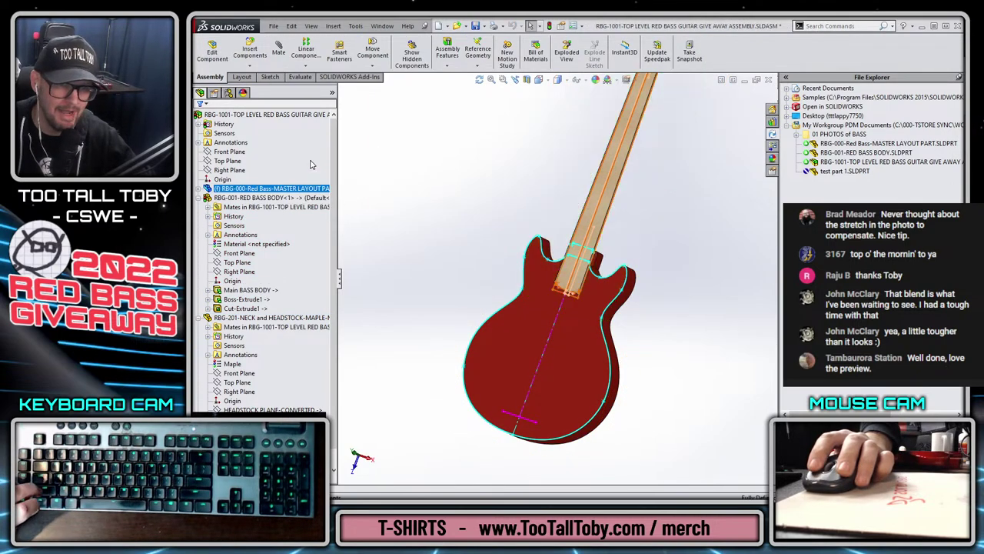
# - Orbit and zoom around the guitar to inspect the body and neck from several angles
pyautogui.moveTo(506, 219); pyautogui.dragTo(601, 265, button='middle')
pyautogui.scroll(-10, 601, 265)
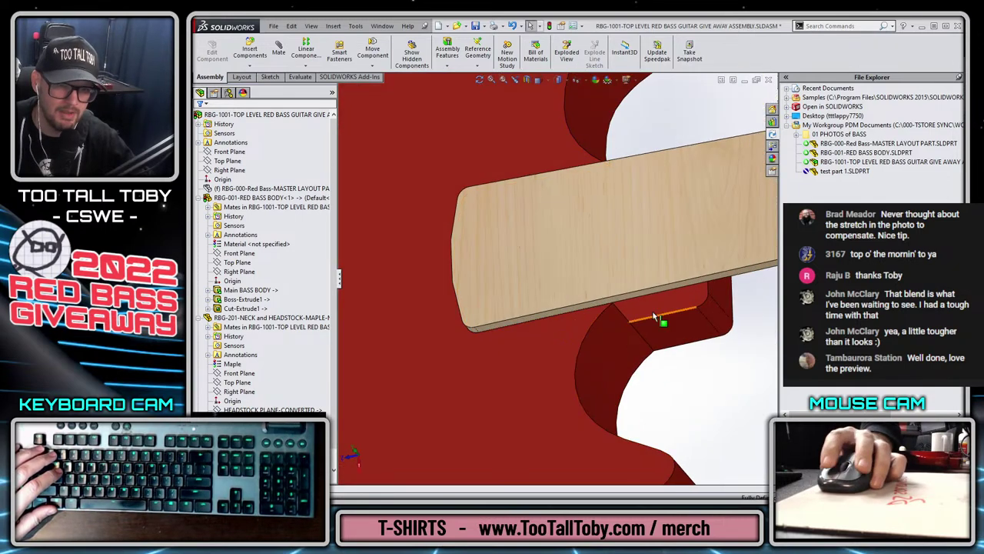
pyautogui.click(655, 309)
pyautogui.moveTo(520, 313); pyautogui.dragTo(432, 197, button='middle')
pyautogui.scroll(-8, 433, 197)
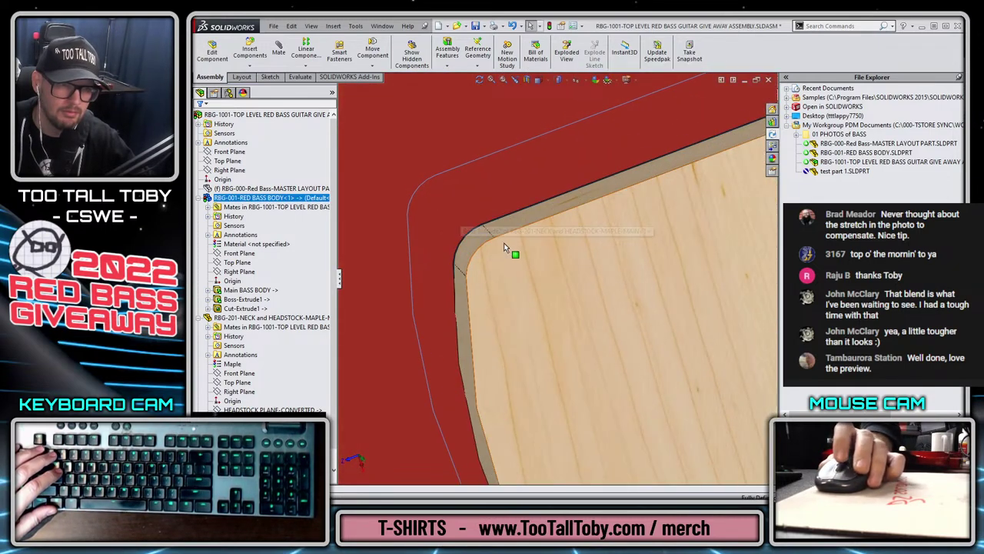
pyautogui.scroll(12, 465, 239)
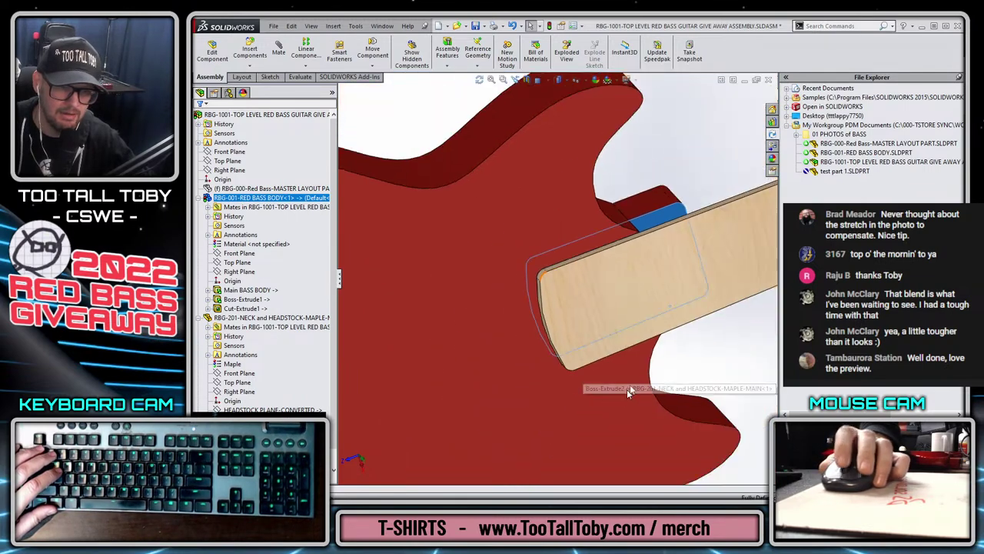
pyautogui.moveTo(629, 357); pyautogui.dragTo(468, 345, button='middle')
# - Open the RBG-001-RED BASS BODY part in its own window
pyautogui.click(703, 352)
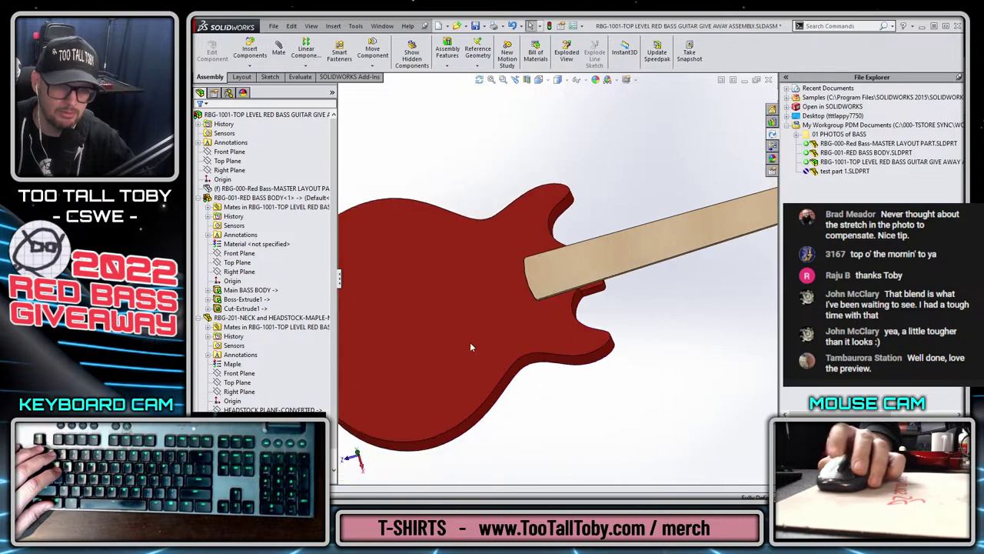
pyautogui.click(469, 346)
pyautogui.click(506, 274)
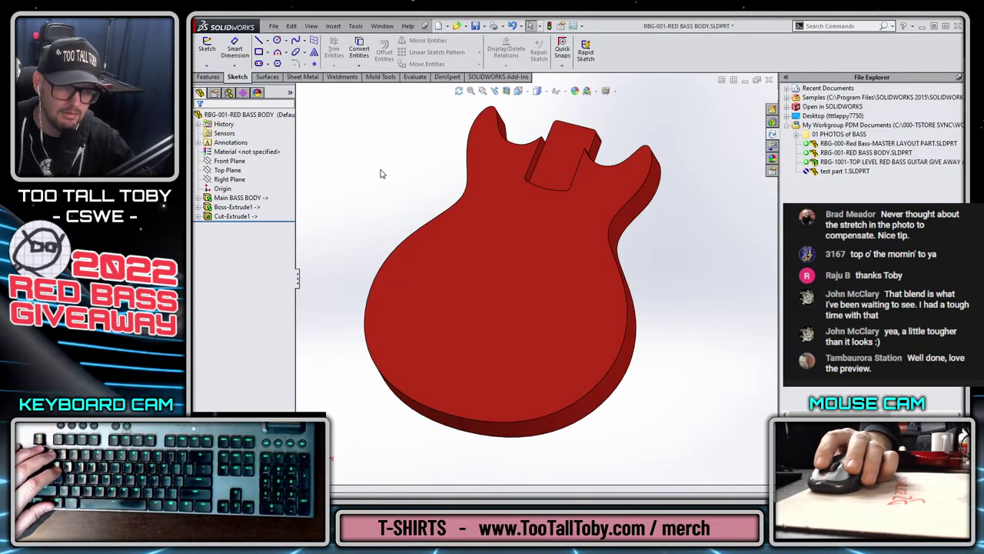
# - Zoom and orbit around the body part to inspect the neck boss and pocket, then close it
pyautogui.scroll(-3, 607, 148)
pyautogui.moveTo(607, 148); pyautogui.dragTo(615, 204, button='middle')
pyautogui.scroll(3, 569, 215)
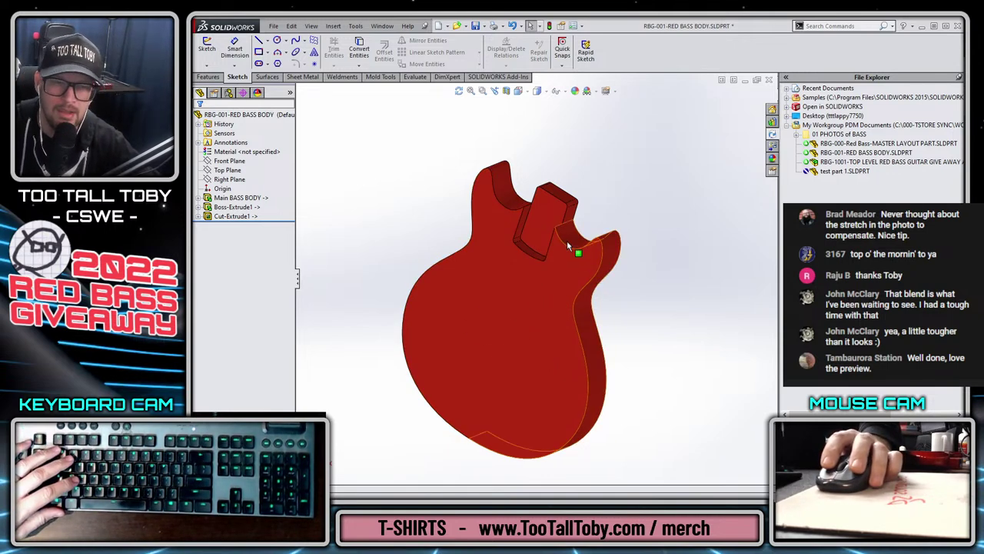
pyautogui.scroll(-5, 602, 237)
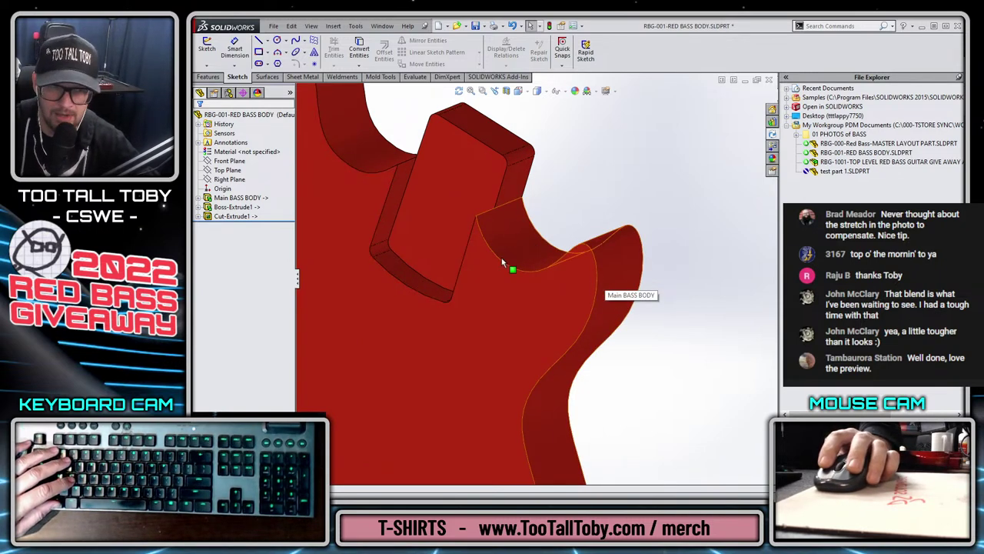
pyautogui.scroll(2, 484, 277)
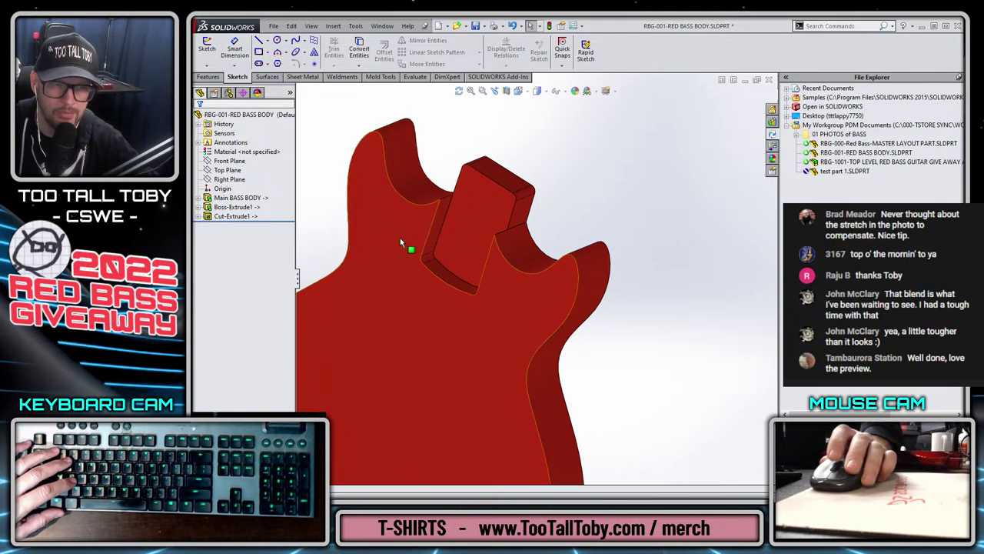
pyautogui.scroll(2, 407, 292)
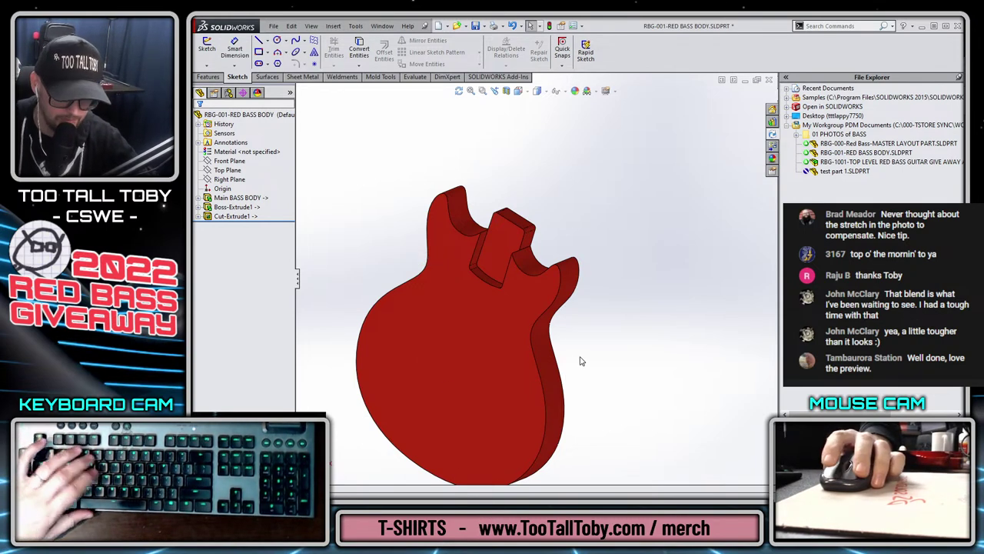
pyautogui.moveTo(581, 361); pyautogui.dragTo(391, 233, button='middle')
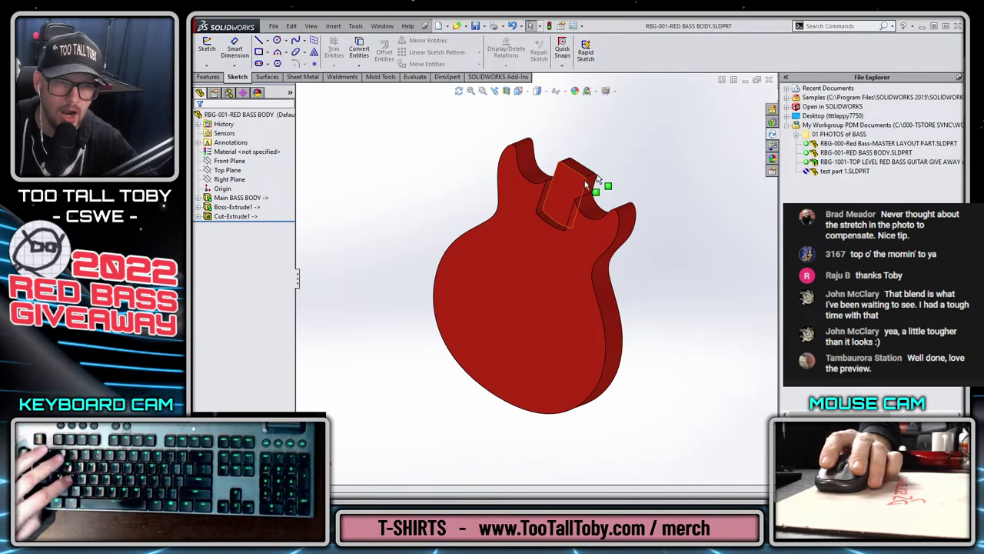
pyautogui.click(767, 80)
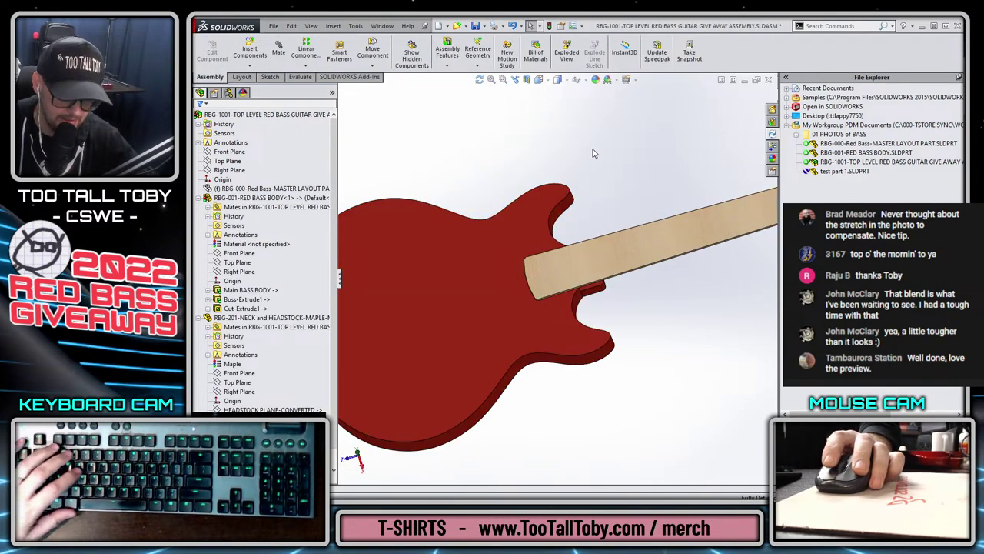
# - Fit the guitar in view, collapse the body and neck feature trees, and bring up the assembly's PDM options
pyautogui.press('f')
pyautogui.click(198, 197)
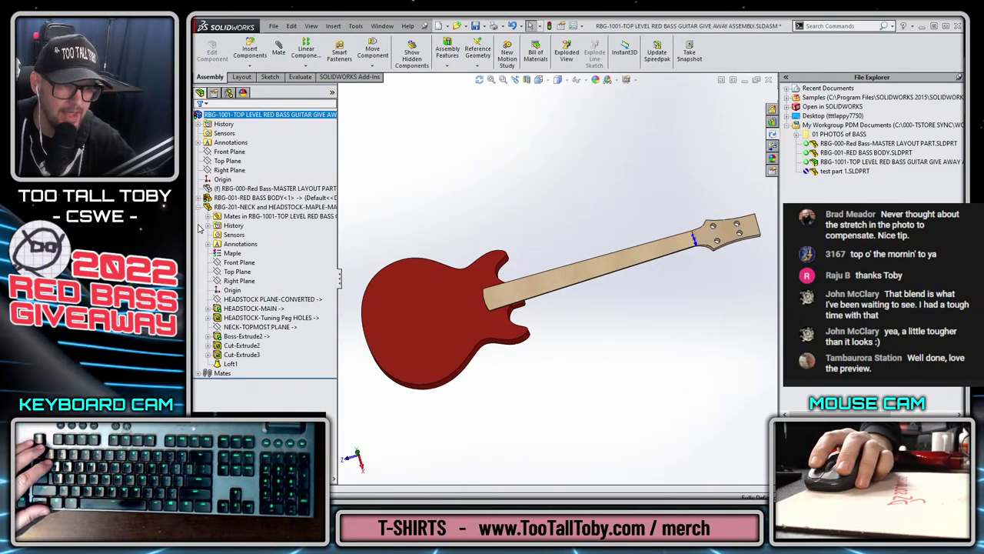
pyautogui.click(199, 208)
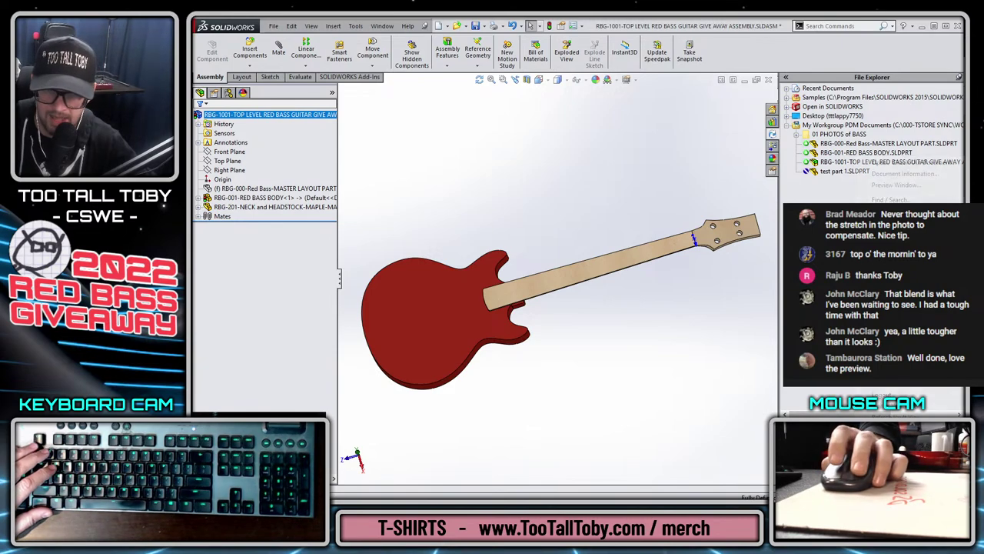
pyautogui.rightClick(867, 162)
pyautogui.press('Escape')
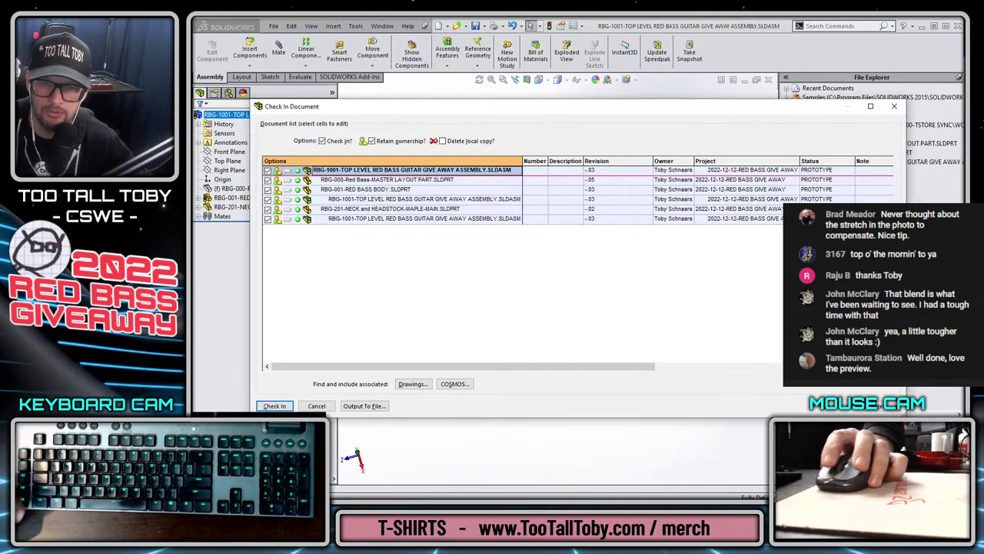
# - Confirm Check In for the RBG-1001 assembly, master layout, body and neck files
pyautogui.click(277, 406)
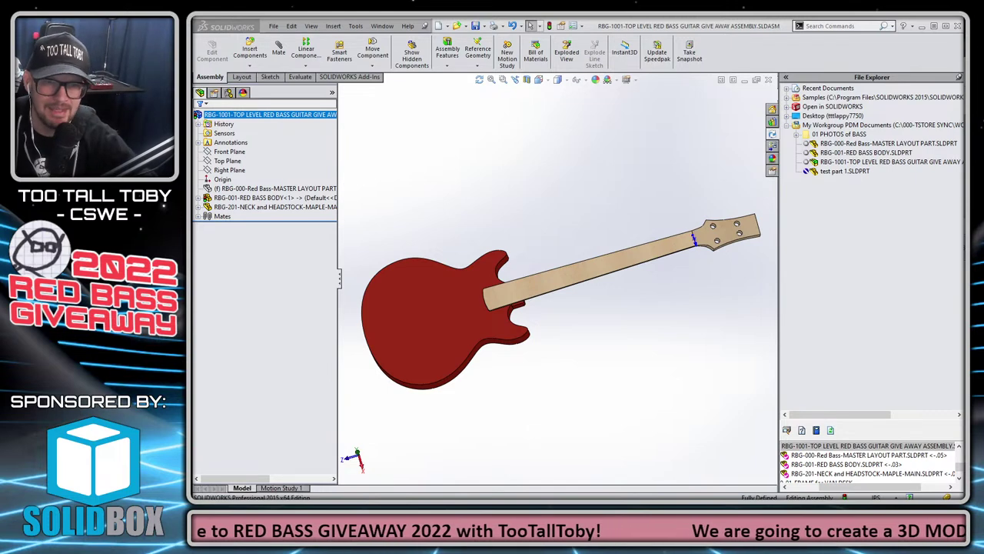
pyautogui.moveTo(587, 201); pyautogui.dragTo(686, 173, button='middle')
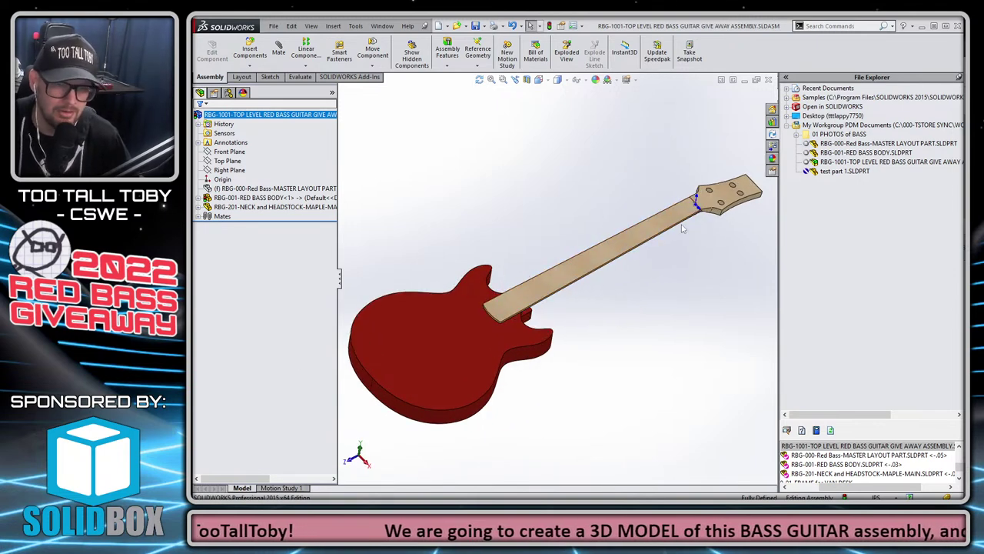